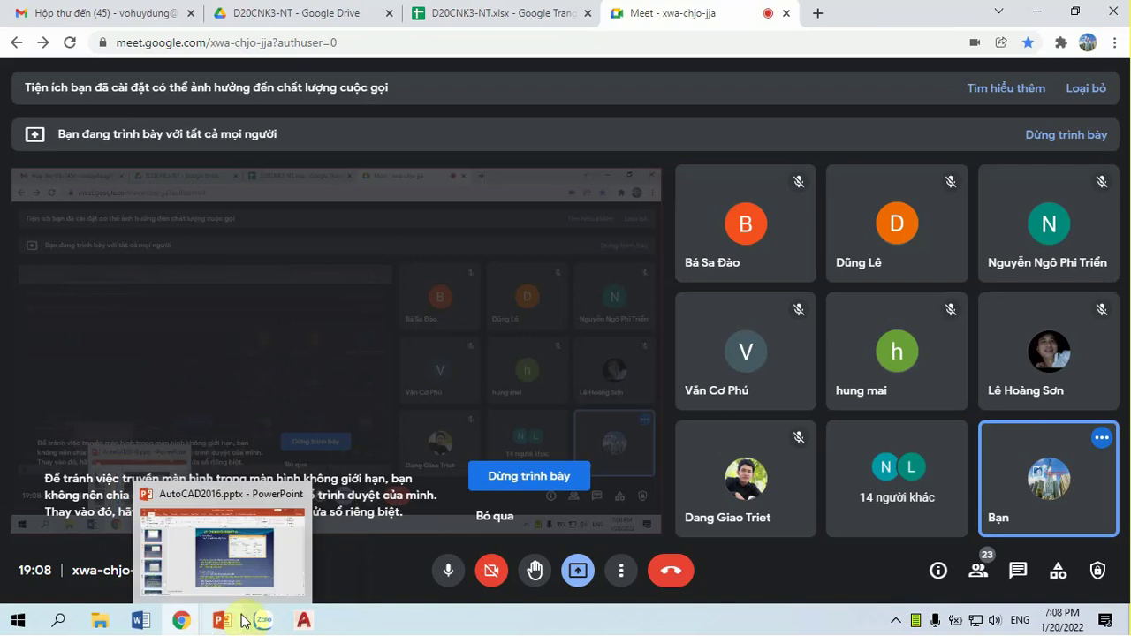
Bring up the AutoCAD2016.pptx slides at slide 76, '63. CHÈN KHỐI INSERT (I)'
{"action": "left_click", "coordinate": [238, 623]}
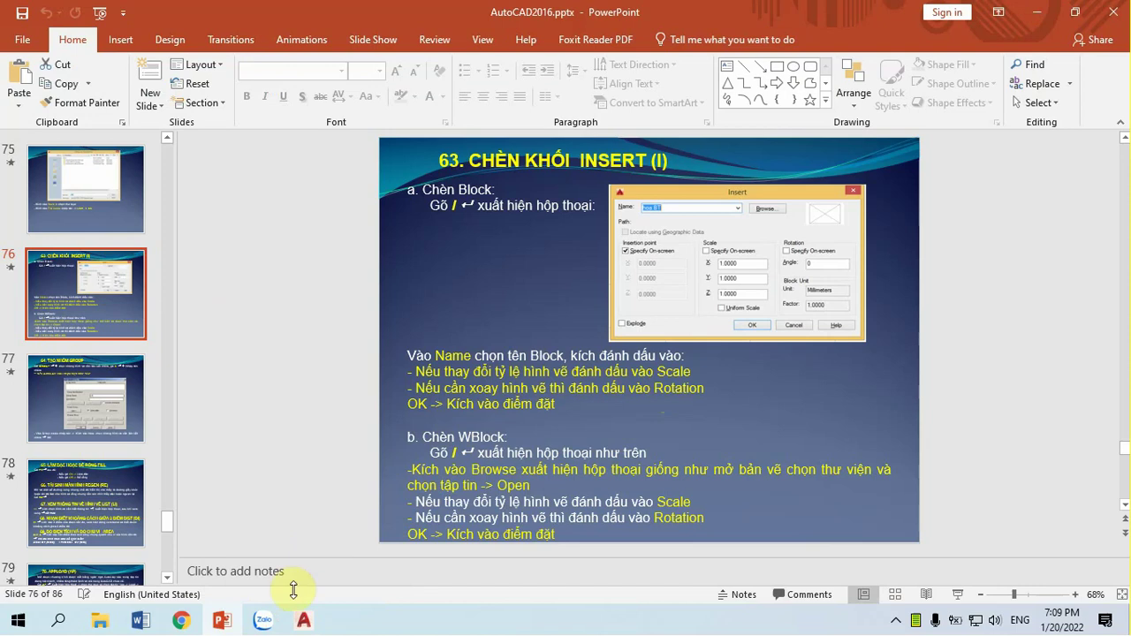
Return to TH1.dwg in AutoCAD and zoom around its plan sheet
{"action": "left_click", "coordinate": [303, 623]}
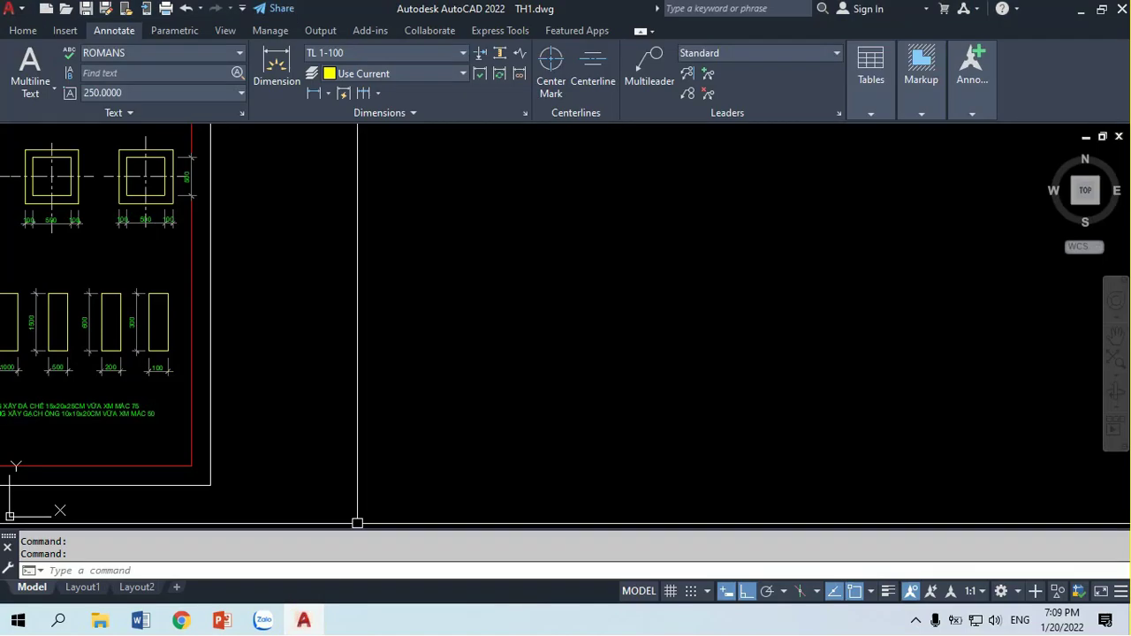
{"action": "scroll", "coordinate": [432, 284], "scroll_direction": "down", "scroll_amount": 4}
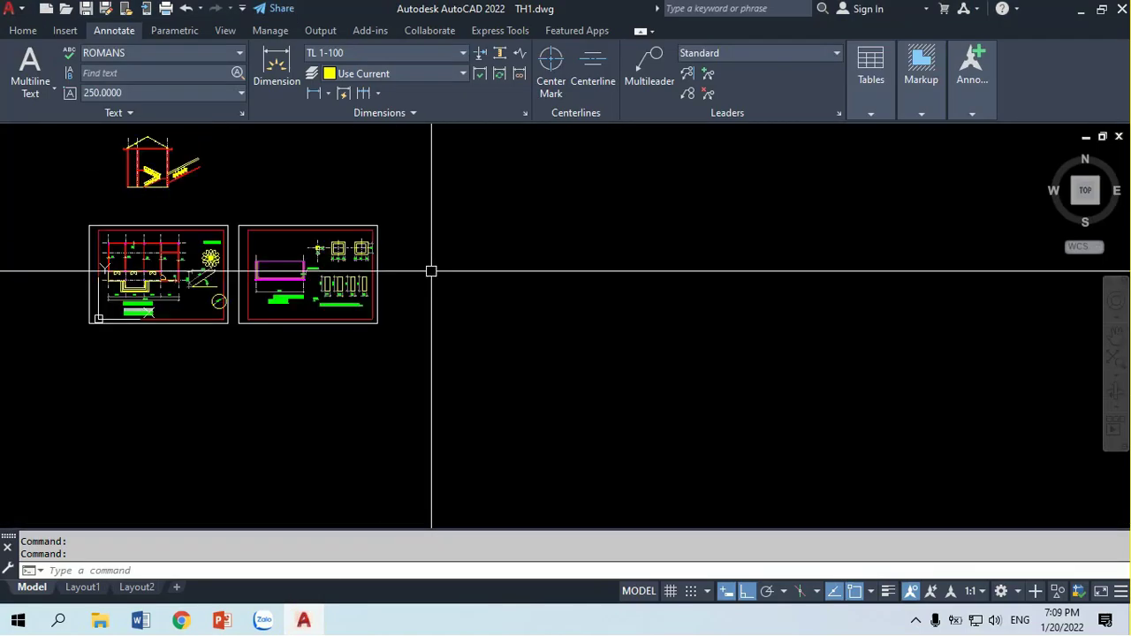
{"action": "scroll", "coordinate": [432, 262], "scroll_direction": "up", "scroll_amount": 4}
{"action": "scroll", "coordinate": [428, 256], "scroll_direction": "up", "scroll_amount": 2}
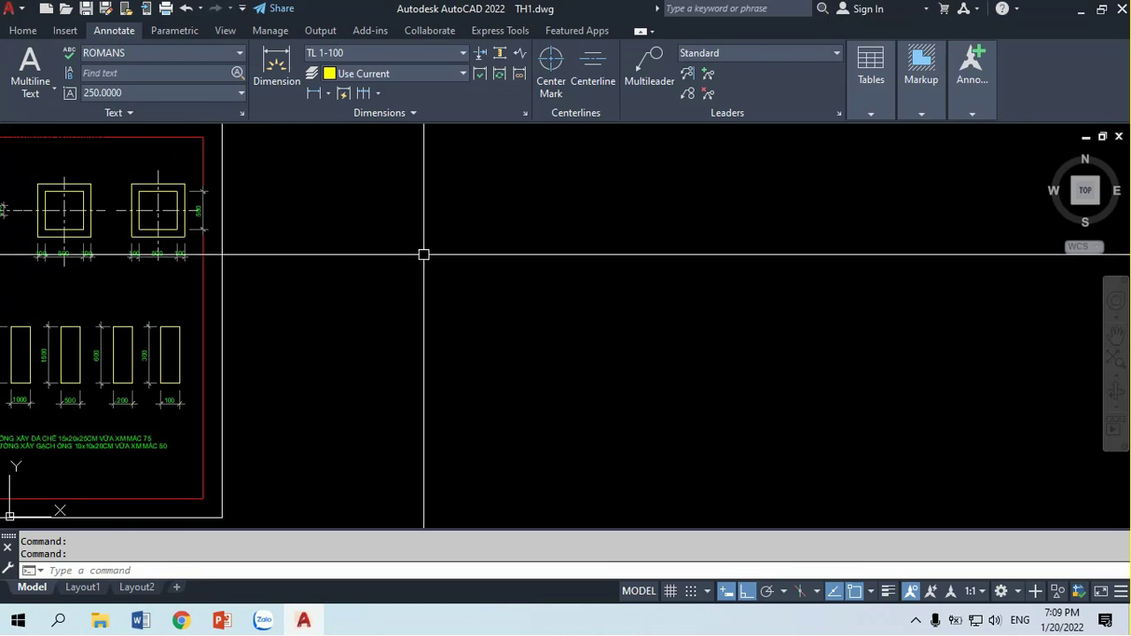
{"action": "middle_click_drag", "start_coordinate": [519, 290], "coordinate": [439, 288]}
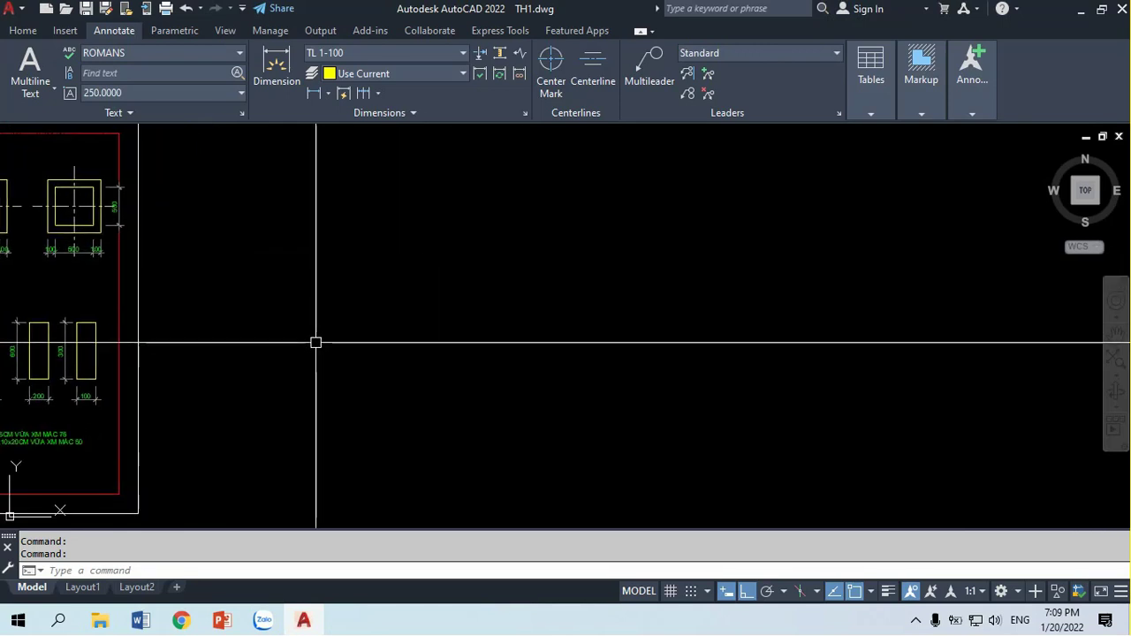
{"action": "scroll", "coordinate": [313, 339], "scroll_direction": "down", "scroll_amount": 3}
{"action": "scroll", "coordinate": [314, 336], "scroll_direction": "down", "scroll_amount": 3}
{"action": "scroll", "coordinate": [265, 322], "scroll_direction": "up", "scroll_amount": 5}
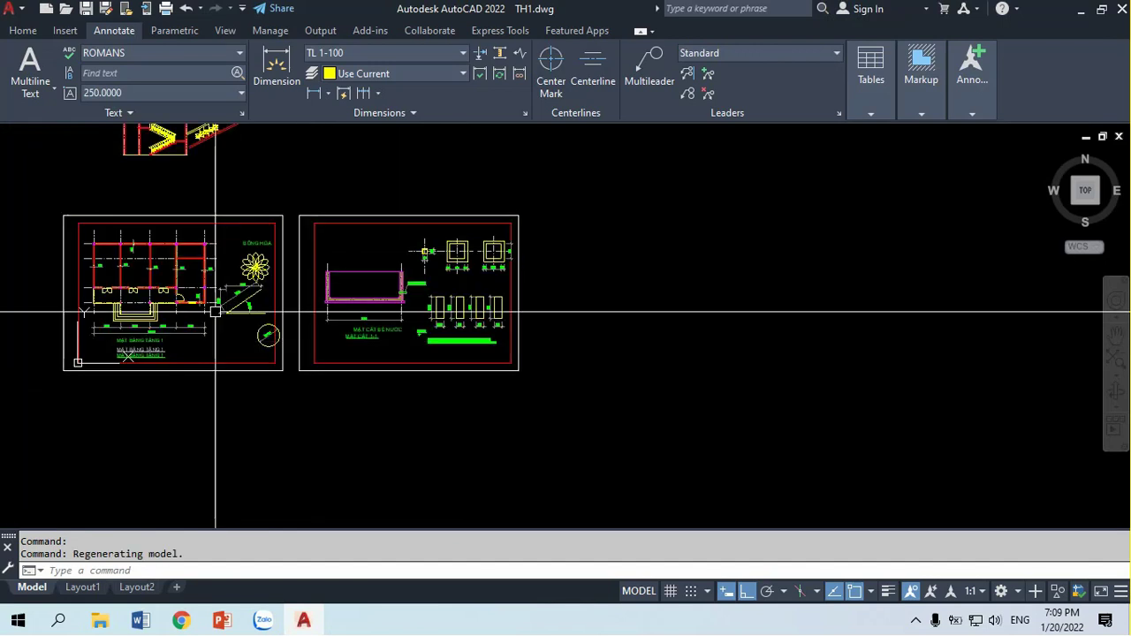
{"action": "scroll", "coordinate": [215, 310], "scroll_direction": "up", "scroll_amount": 5}
{"action": "scroll", "coordinate": [215, 310], "scroll_direction": "up", "scroll_amount": 2}
{"action": "scroll", "coordinate": [215, 310], "scroll_direction": "down", "scroll_amount": 2}
Pan across to the water tank section and the column footing details
{"action": "middle_click_drag", "start_coordinate": [256, 301], "coordinate": [25, 304]}
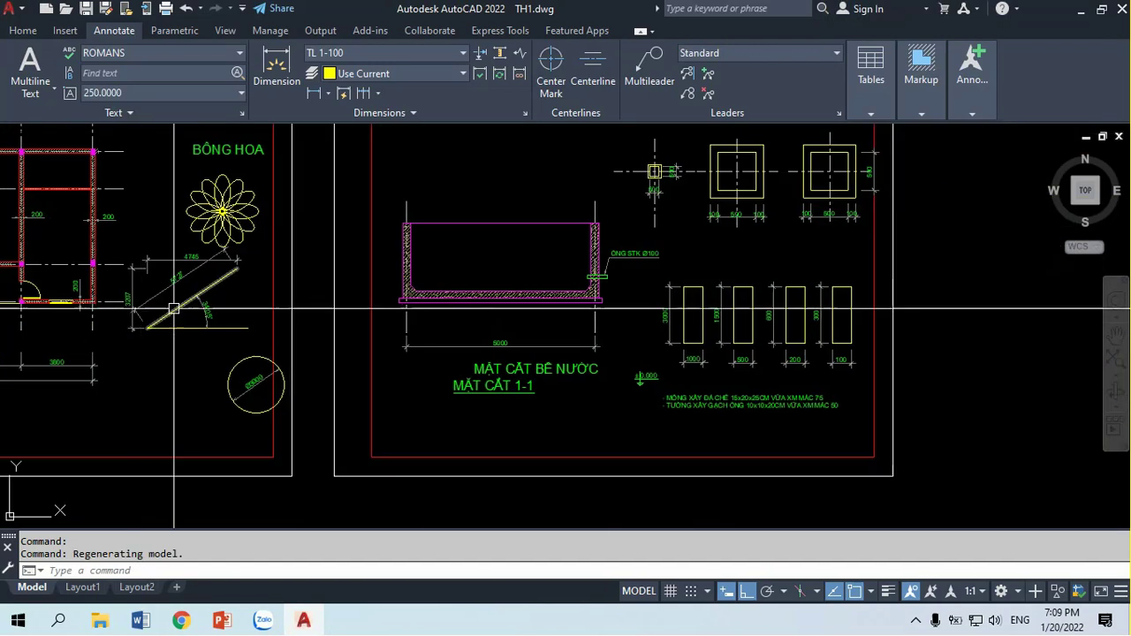
{"action": "scroll", "coordinate": [517, 328], "scroll_direction": "down", "scroll_amount": 5}
{"action": "scroll", "coordinate": [422, 336], "scroll_direction": "up", "scroll_amount": 3}
{"action": "scroll", "coordinate": [424, 334], "scroll_direction": "up", "scroll_amount": 3}
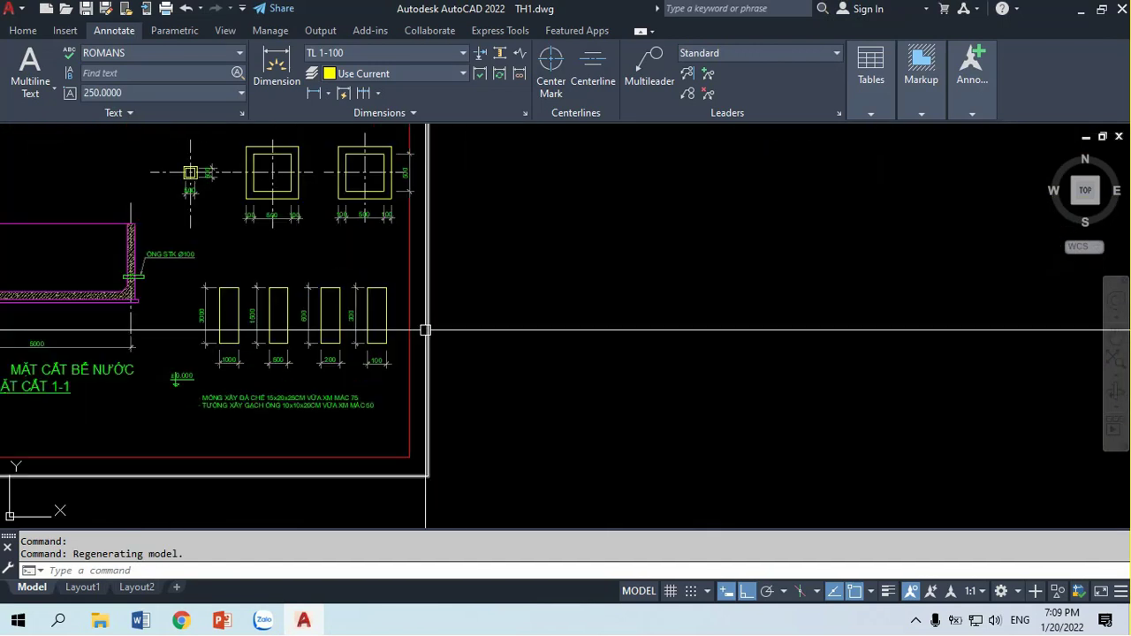
{"action": "scroll", "coordinate": [425, 334], "scroll_direction": "down", "scroll_amount": 5}
{"action": "mouse_move", "coordinate": [424, 334]}
{"action": "middle_mouse_down"}
{"action": "mouse_move", "coordinate": [539, 365]}
{"action": "mouse_move", "coordinate": [475, 353]}
{"action": "middle_mouse_up"}
{"action": "scroll", "coordinate": [530, 362], "scroll_direction": "up", "scroll_amount": 2}
{"action": "scroll", "coordinate": [547, 407], "scroll_direction": "up", "scroll_amount": 2}
{"action": "mouse_move", "coordinate": [547, 406]}
{"action": "middle_mouse_down"}
{"action": "mouse_move", "coordinate": [447, 407]}
{"action": "mouse_move", "coordinate": [490, 401]}
{"action": "middle_mouse_up"}
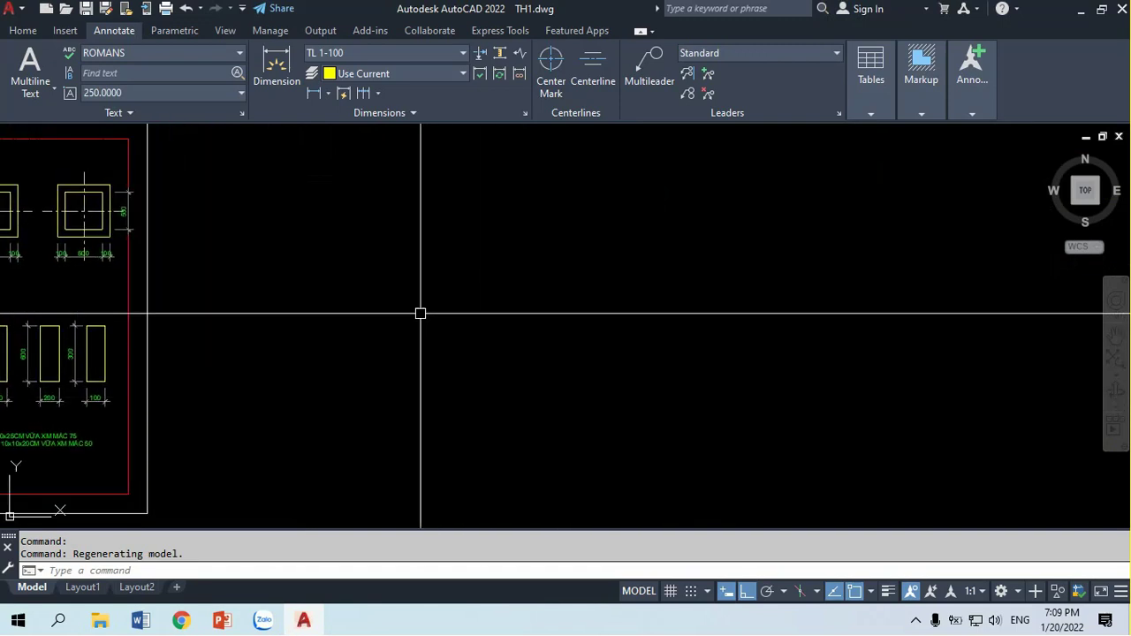
Start a new drawing from the acad.dwt template with the grid turned off
{"action": "left_click", "coordinate": [49, 11]}
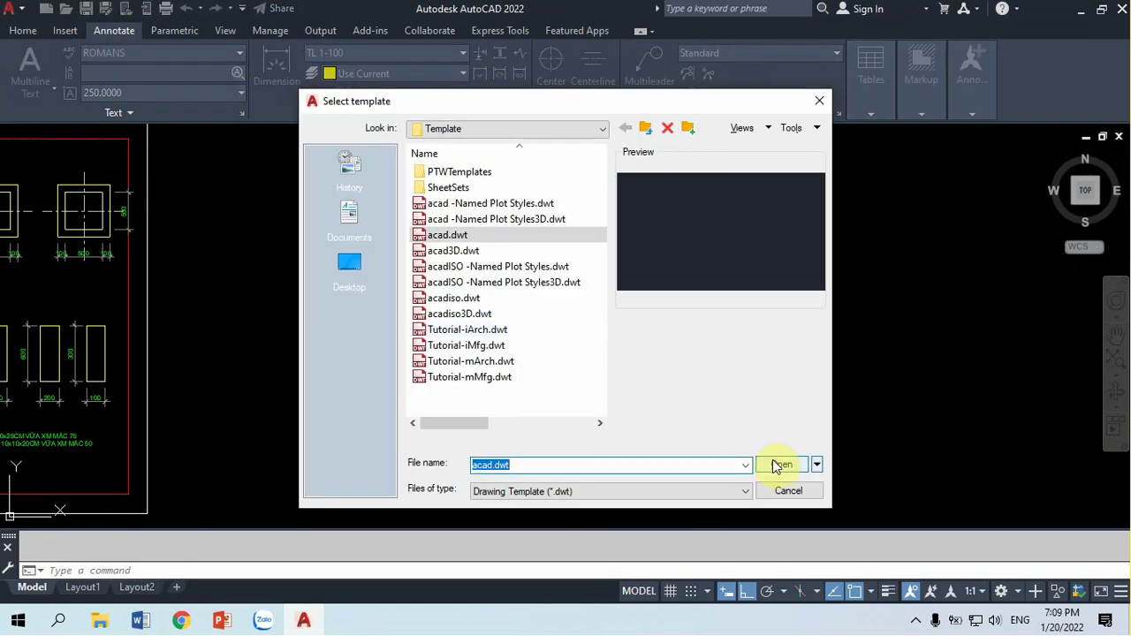
{"action": "left_click", "coordinate": [775, 467]}
{"action": "left_click", "coordinate": [429, 338]}
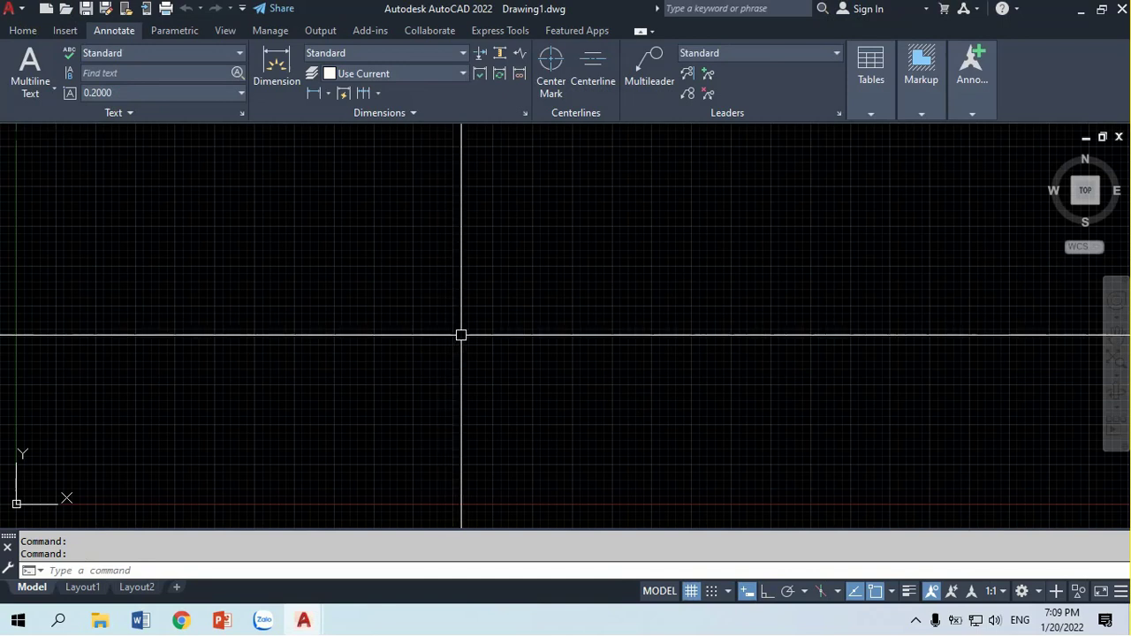
{"action": "left_click", "coordinate": [456, 337]}
{"action": "key", "text": "F7"}
{"action": "type", "text": "m"}
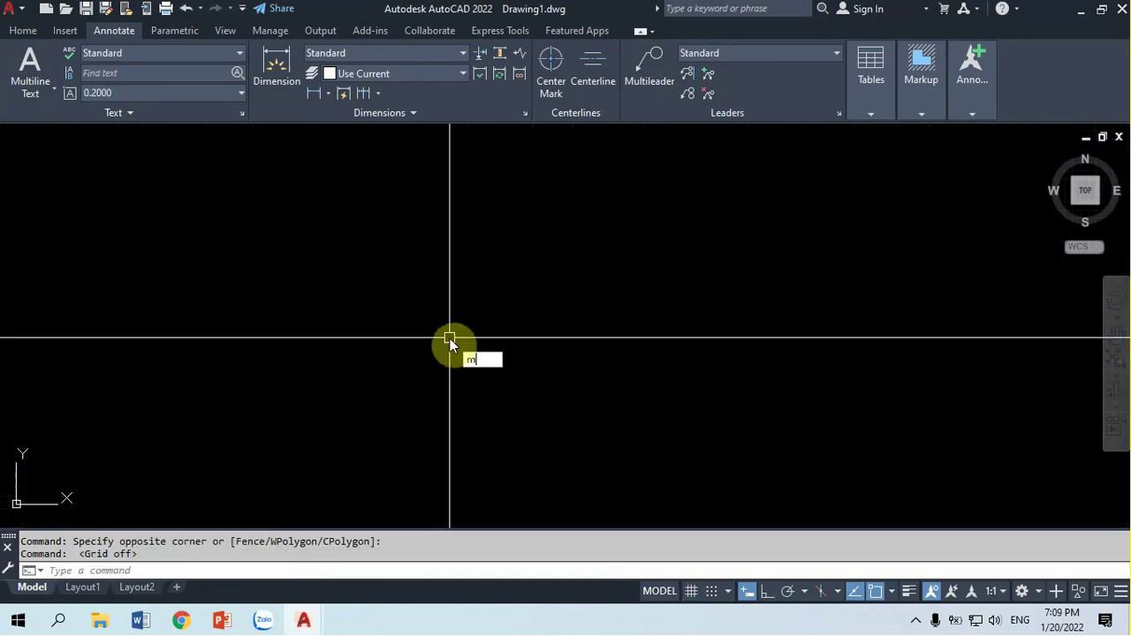
Run MVSETUP without paper space: Metric units, scale 100, 420 × 297 sheet border
{"action": "type", "text": "vsetup"}
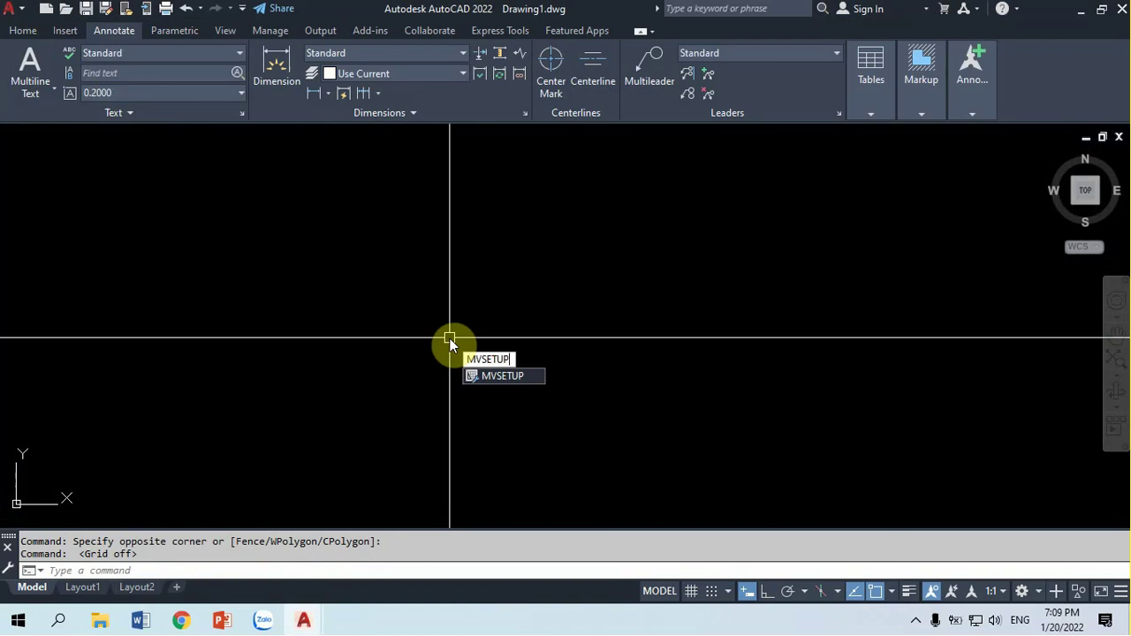
{"action": "key", "text": "Return"}
{"action": "type", "text": "n"}
{"action": "key", "text": "Return"}
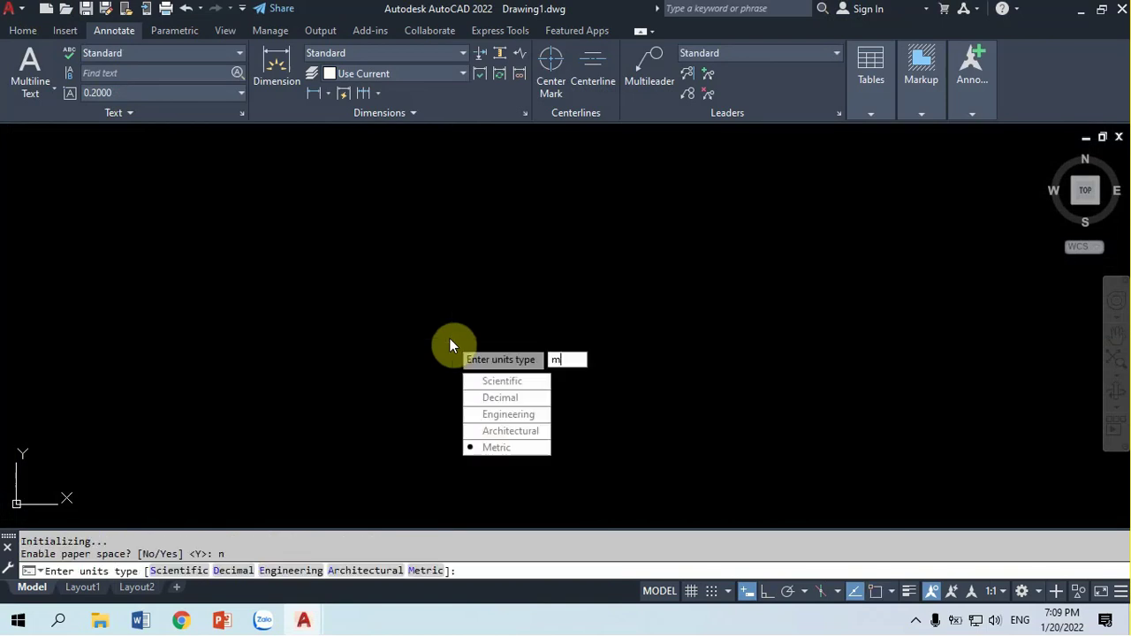
{"action": "type", "text": "m"}
{"action": "key", "text": "Return"}
{"action": "type", "text": "100"}
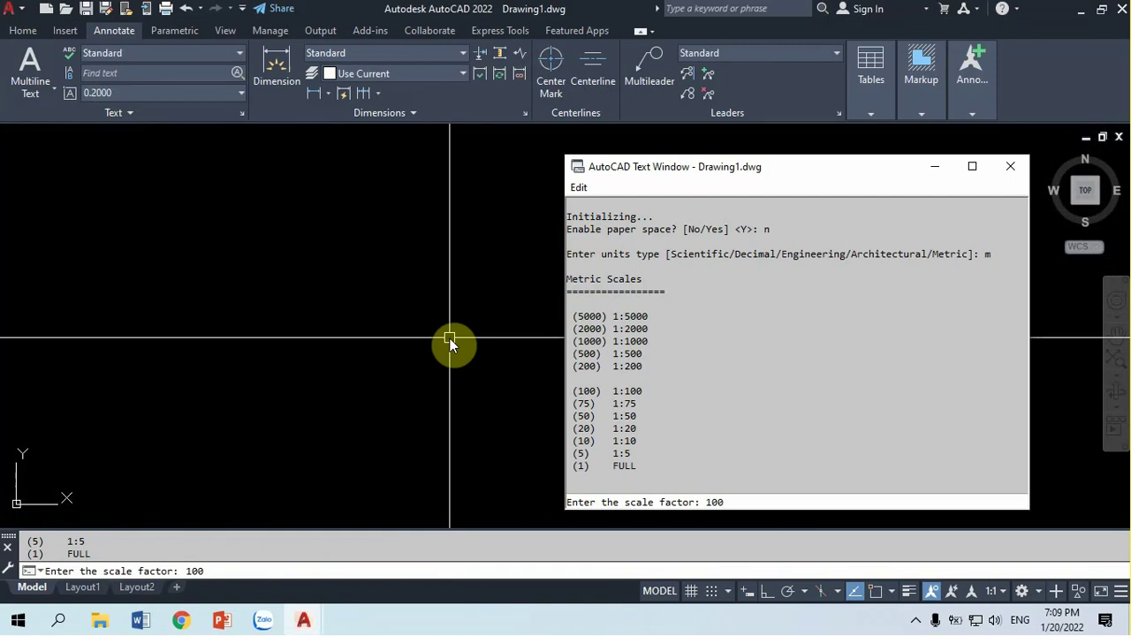
{"action": "key", "text": "Return"}
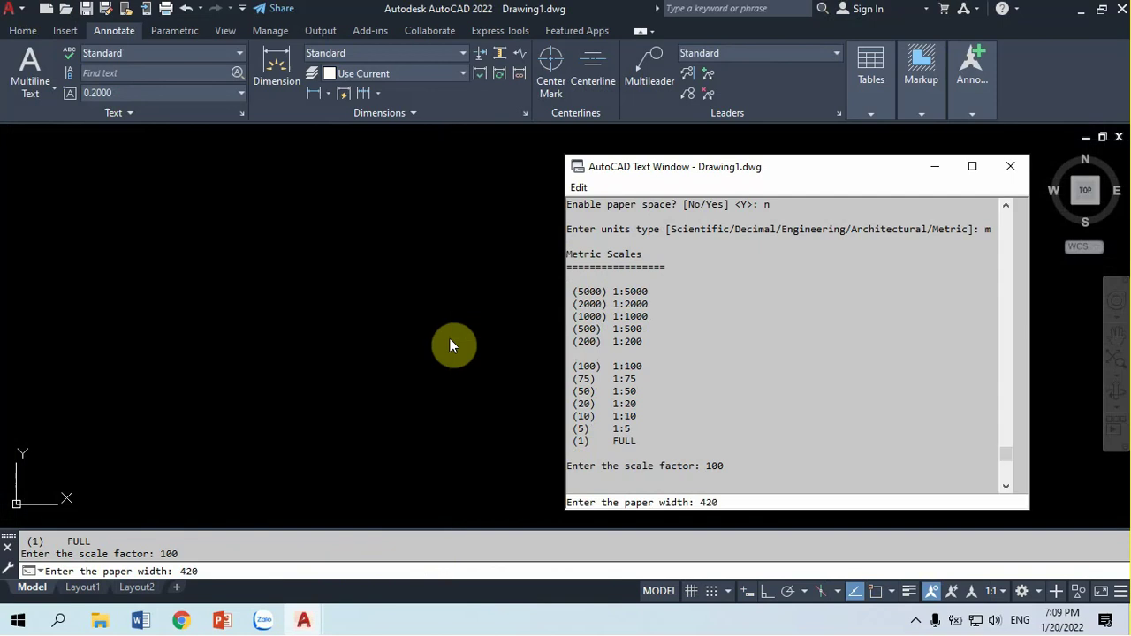
{"action": "key", "text": "Return"}
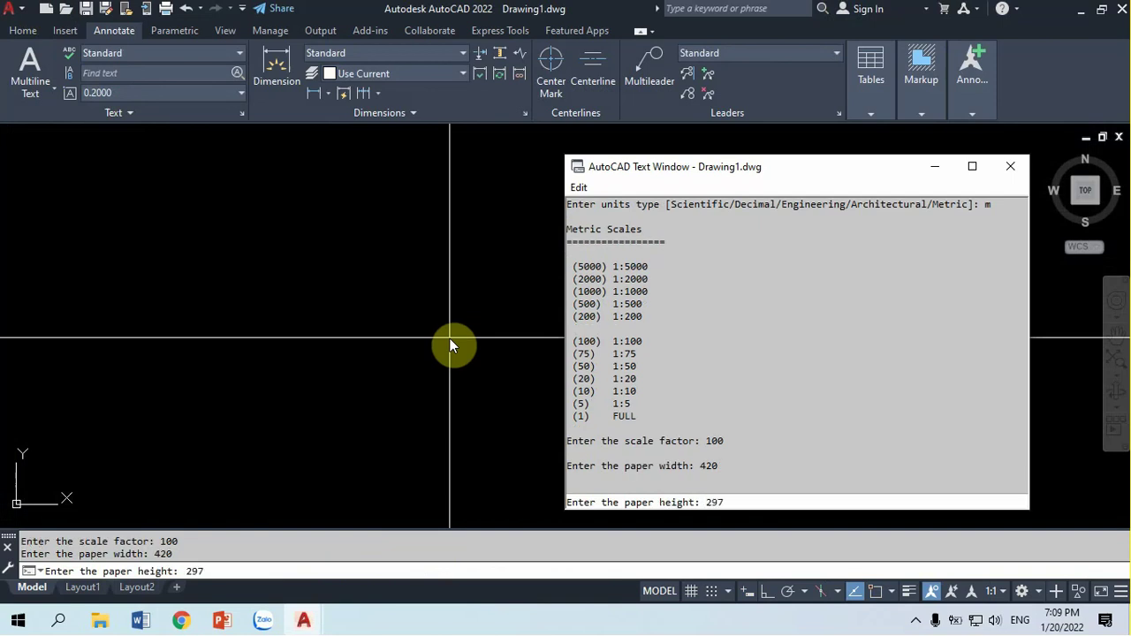
{"action": "key", "text": "Return"}
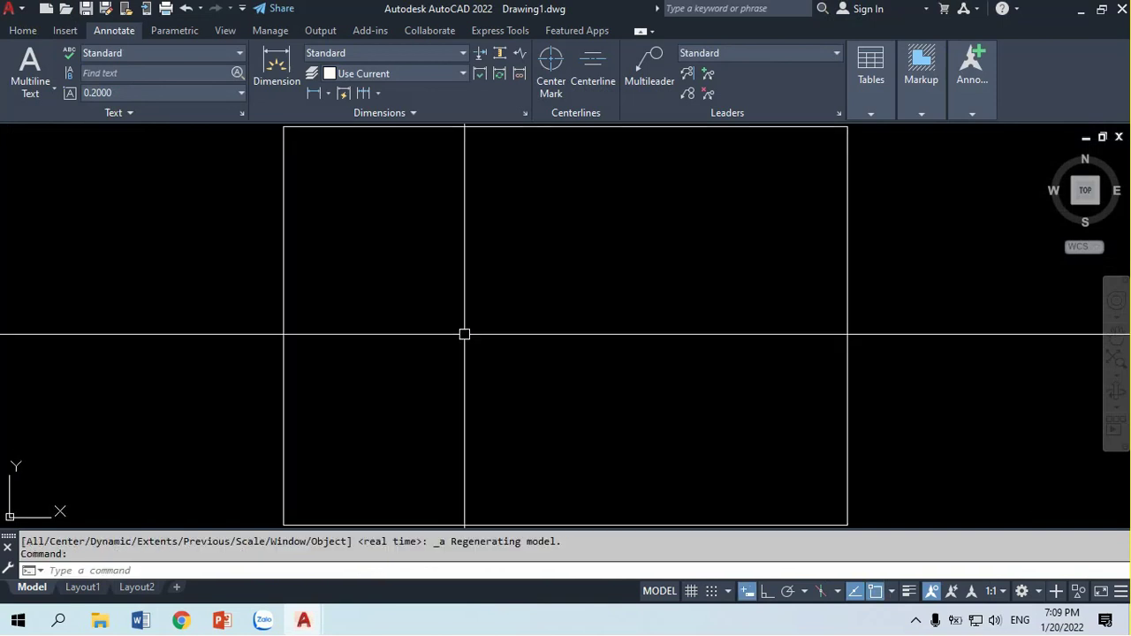
Offset the sheet border 1000 inward to draw an inner frame
{"action": "scroll", "coordinate": [418, 281], "scroll_direction": "down", "scroll_amount": 2}
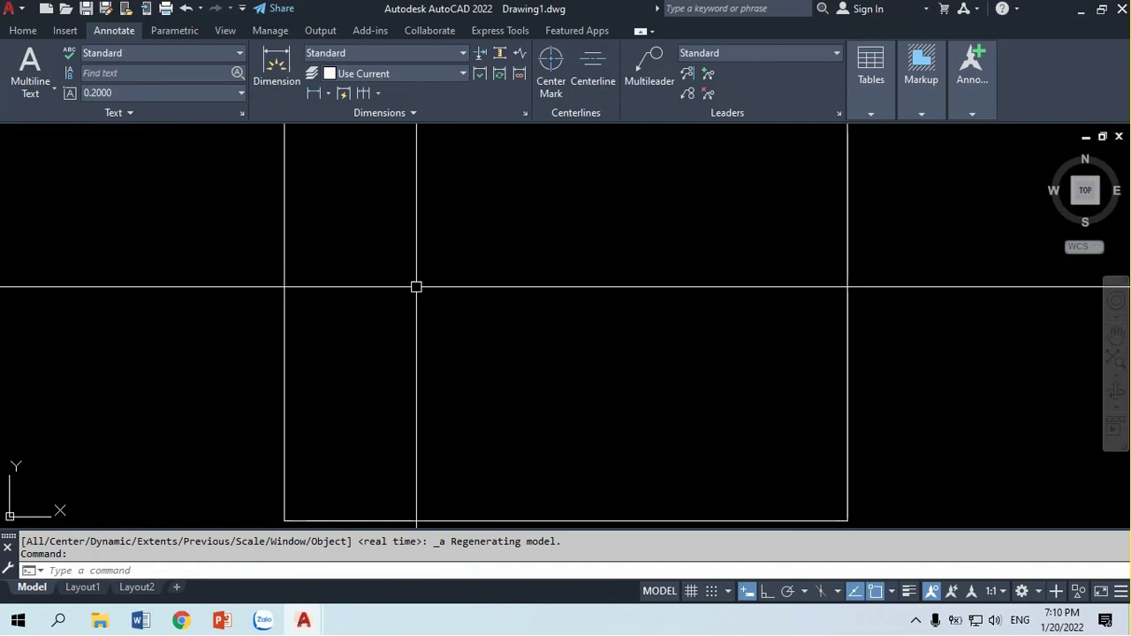
{"action": "middle_click_drag", "start_coordinate": [422, 283], "coordinate": [382, 283]}
{"action": "scroll", "coordinate": [383, 282], "scroll_direction": "up", "scroll_amount": 2}
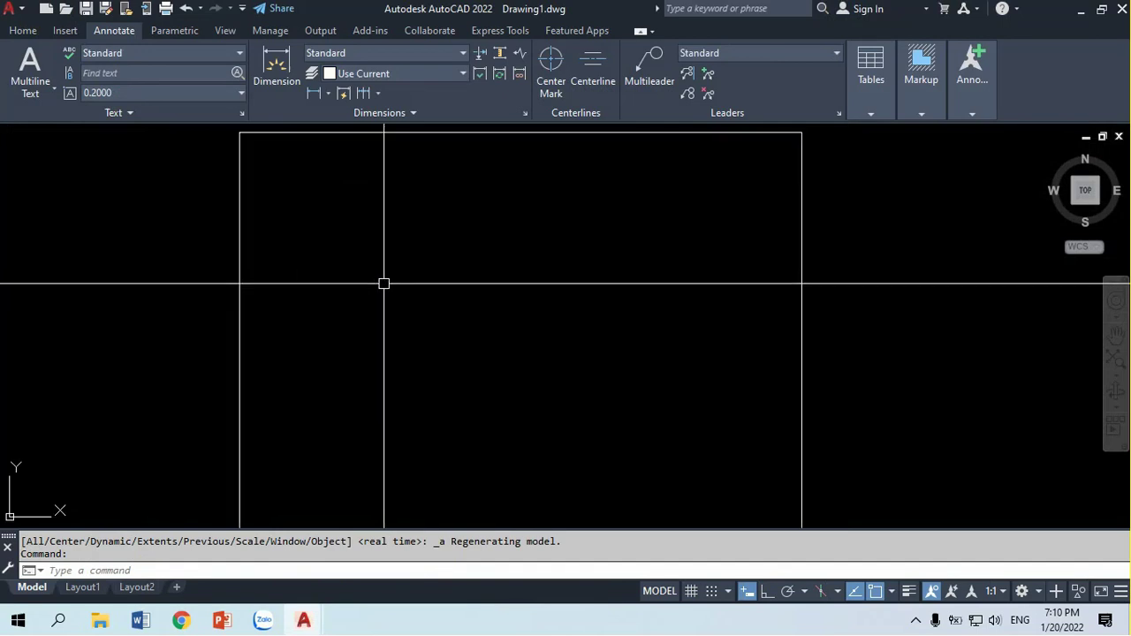
{"action": "scroll", "coordinate": [414, 280], "scroll_direction": "down", "scroll_amount": 2}
{"action": "scroll", "coordinate": [416, 285], "scroll_direction": "up", "scroll_amount": 2}
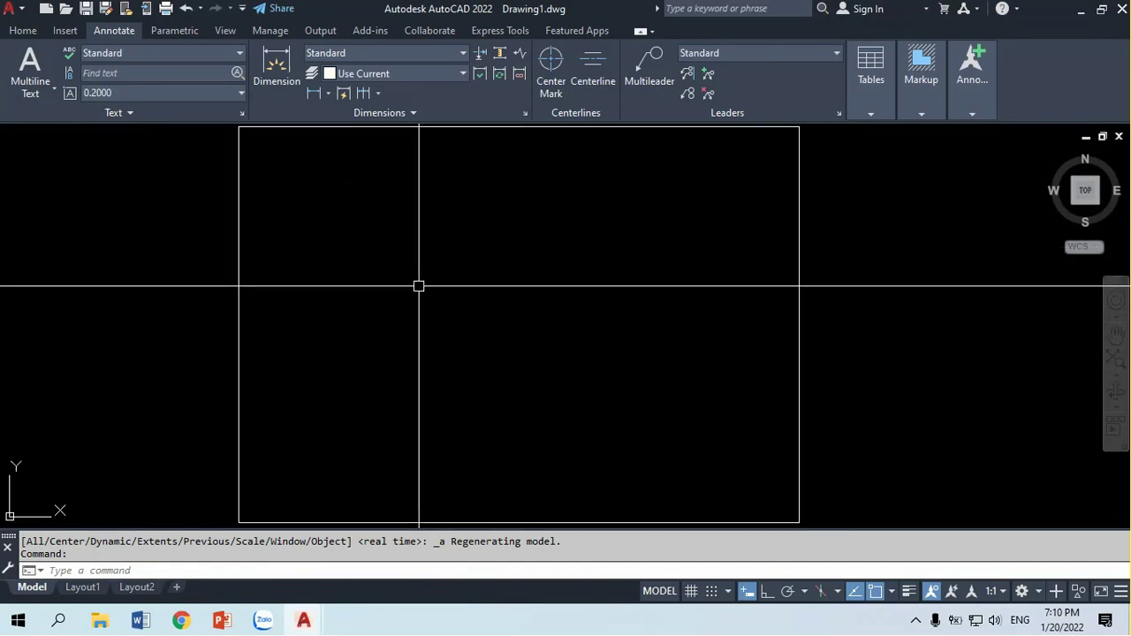
{"action": "middle_click_drag", "start_coordinate": [417, 286], "coordinate": [395, 285]}
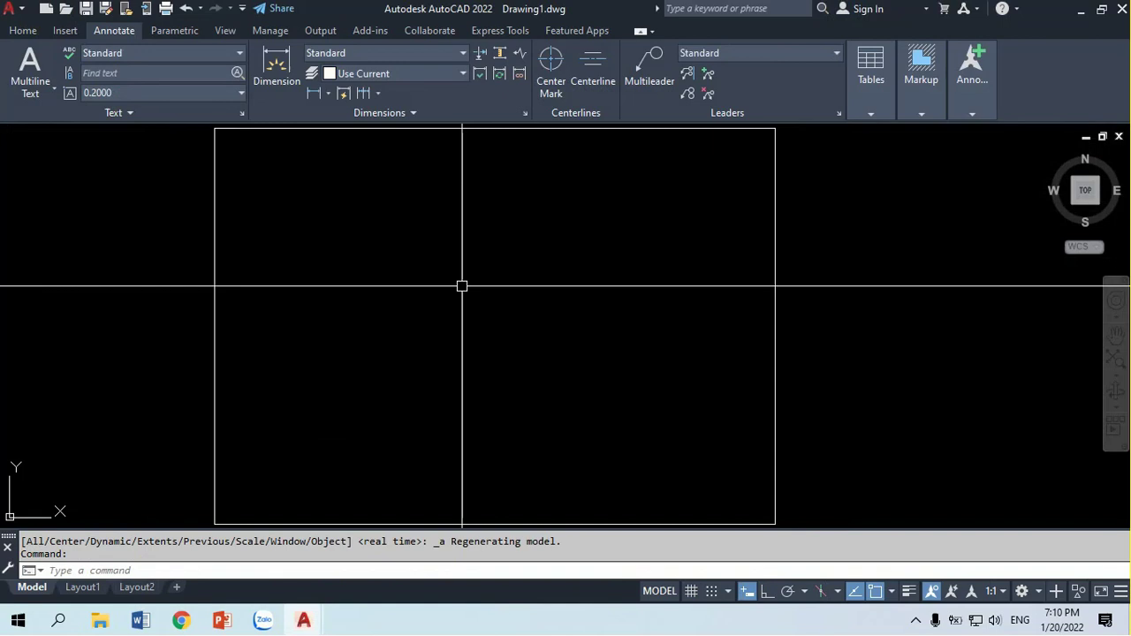
{"action": "type", "text": "o"}
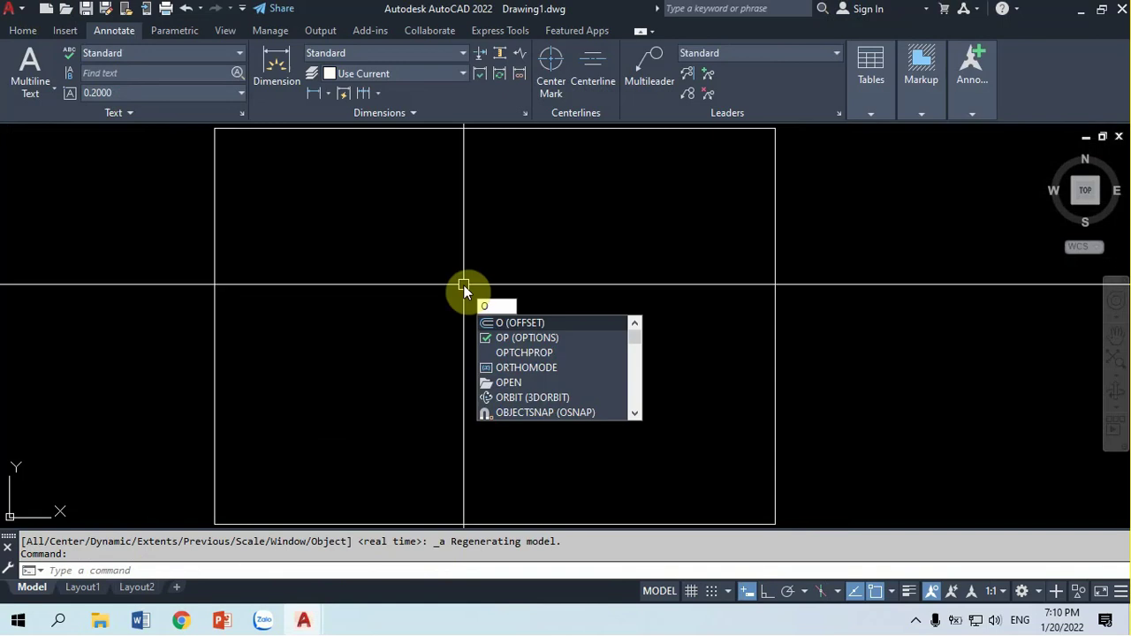
{"action": "key", "text": "Return"}
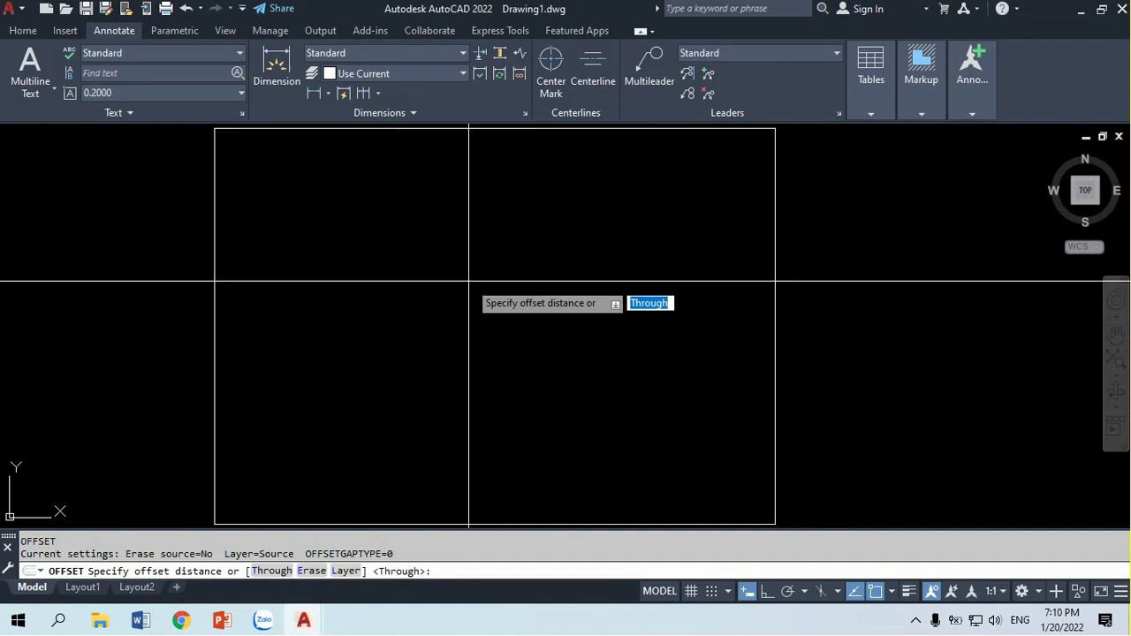
{"action": "type", "text": "0"}
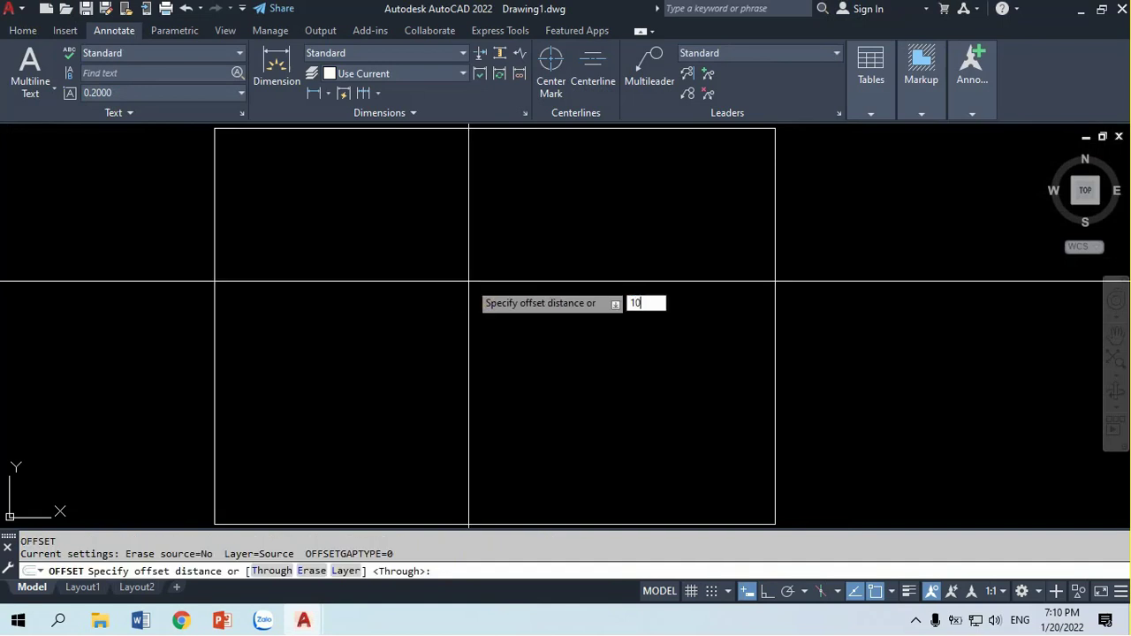
{"action": "type", "text": "00"}
{"action": "key", "text": "Return"}
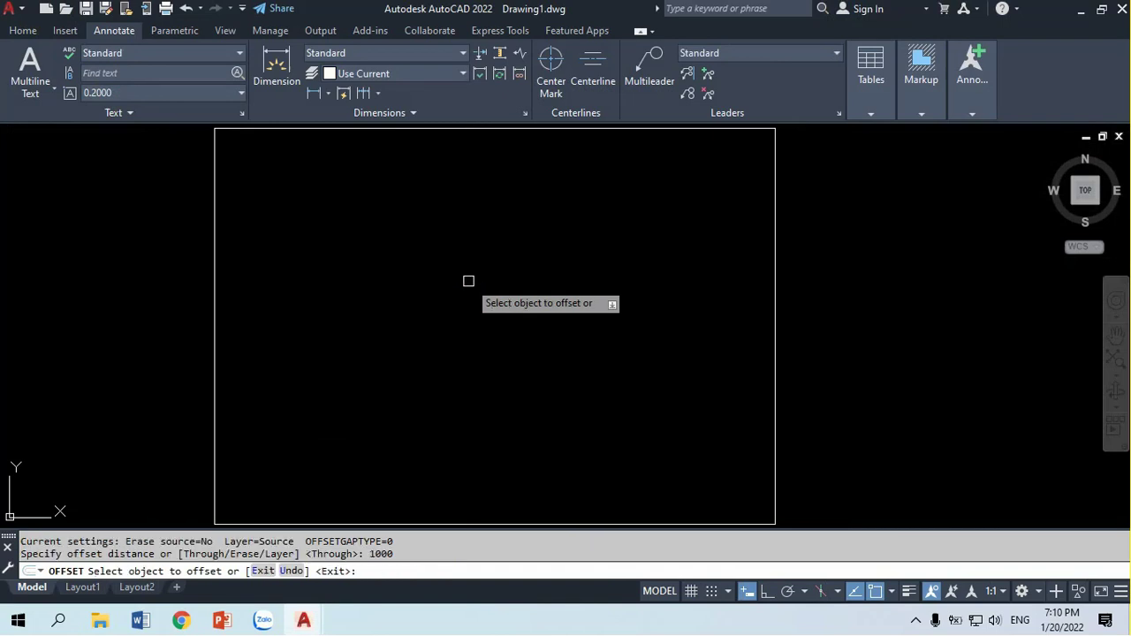
{"action": "left_click", "coordinate": [422, 129]}
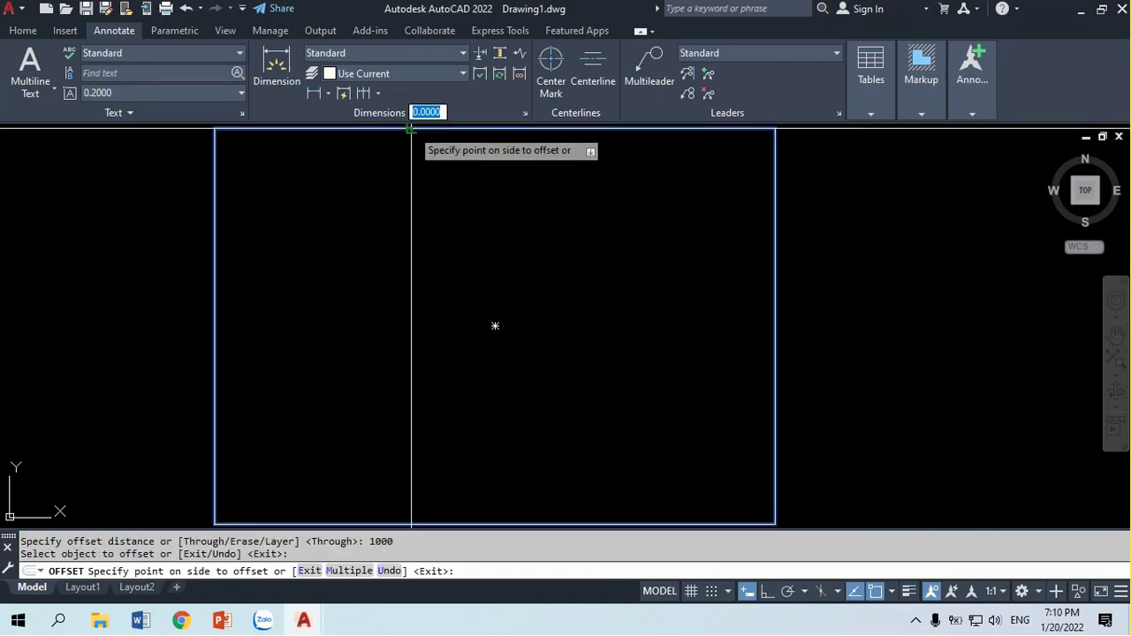
{"action": "left_click", "coordinate": [432, 314]}
{"action": "key", "text": "Return"}
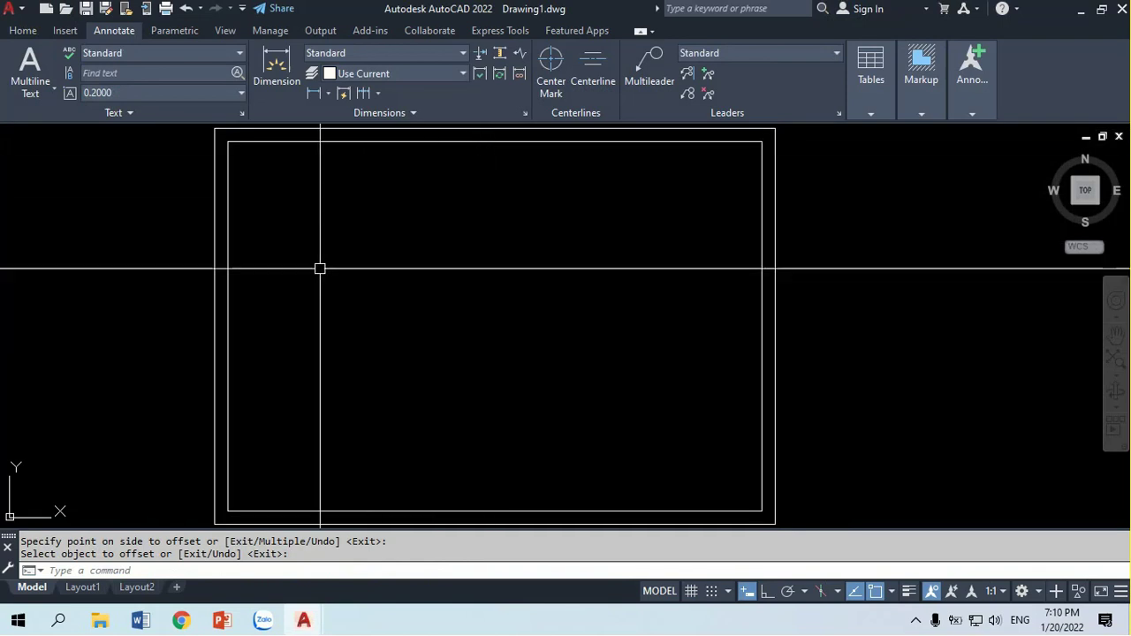
Bring both frames back into full view and bring up the open browser windows
{"action": "middle_click_drag", "start_coordinate": [280, 242], "coordinate": [300, 235]}
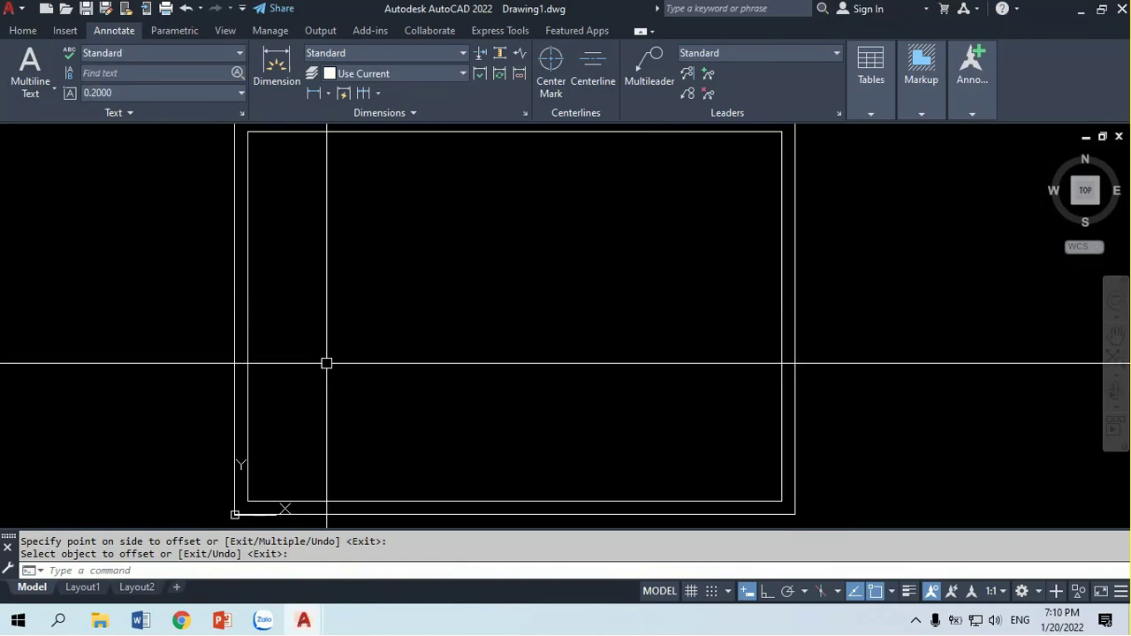
{"action": "middle_click_drag", "start_coordinate": [235, 274], "coordinate": [232, 282]}
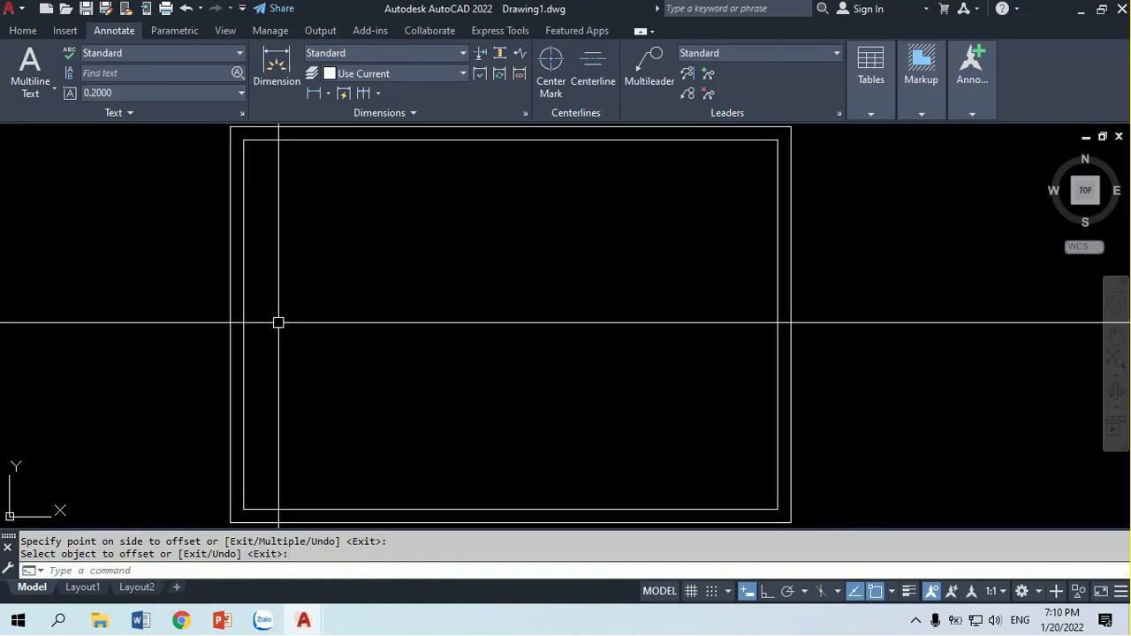
{"action": "left_click", "coordinate": [181, 620]}
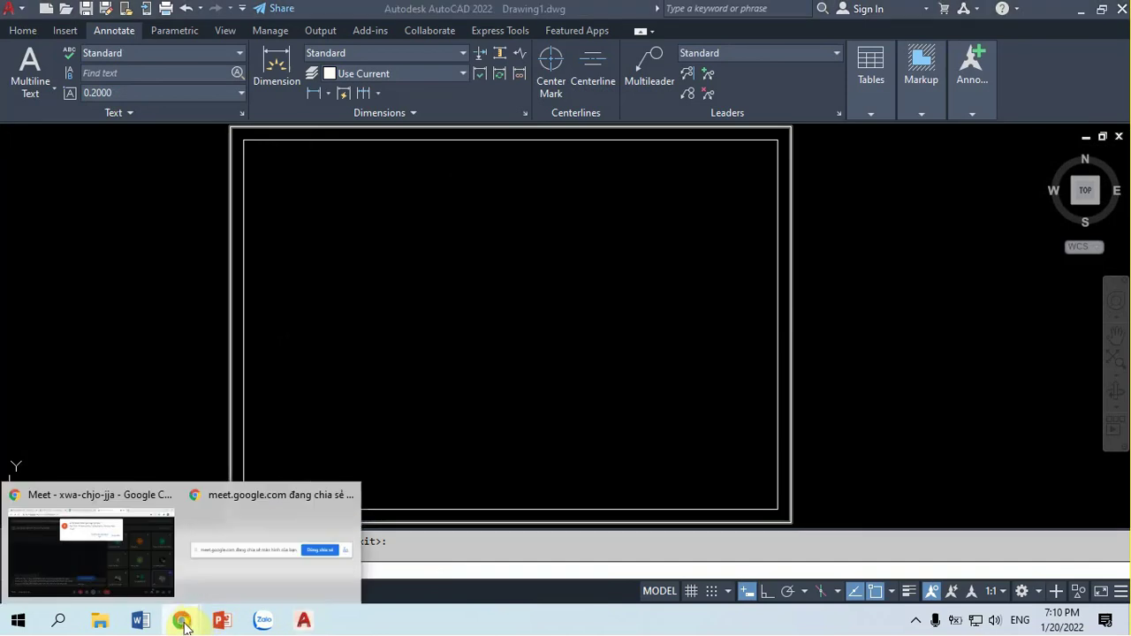
Admit the waiting participant in Google Meet and return to Drawing1 in AutoCAD
{"action": "left_click", "coordinate": [88, 530]}
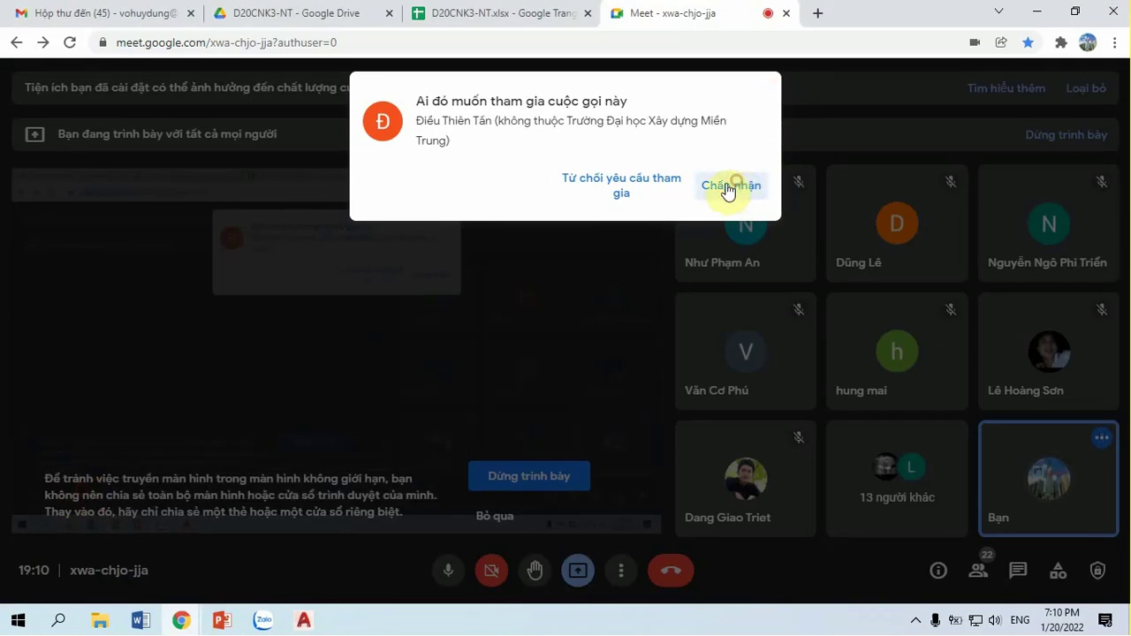
{"action": "left_click", "coordinate": [726, 188]}
{"action": "mouse_move", "coordinate": [303, 621]}
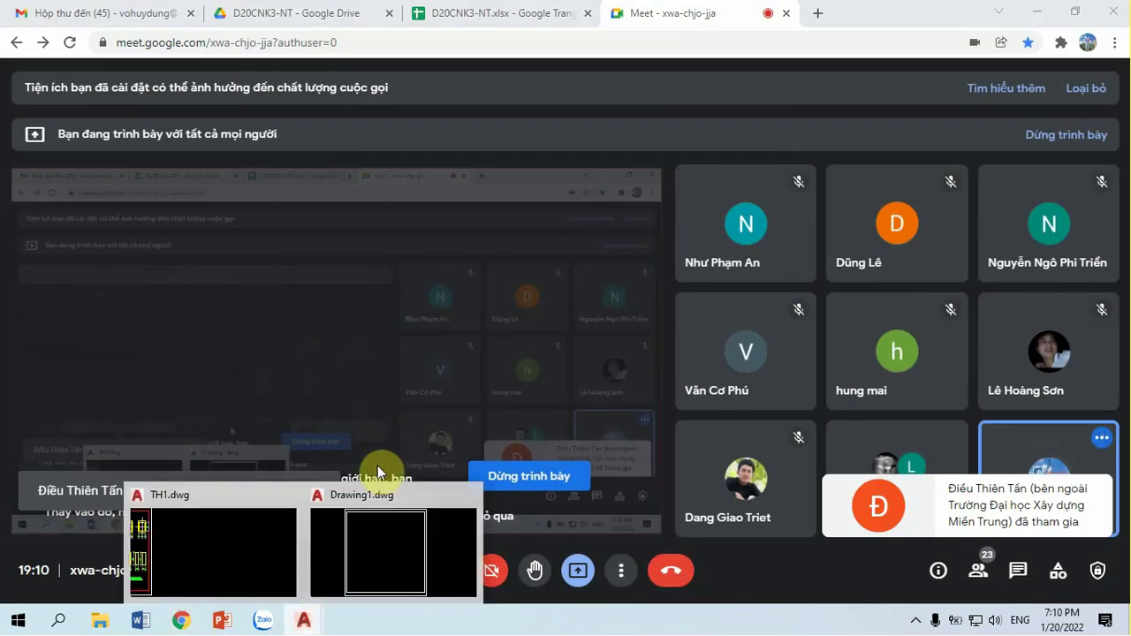
{"action": "left_click", "coordinate": [386, 543]}
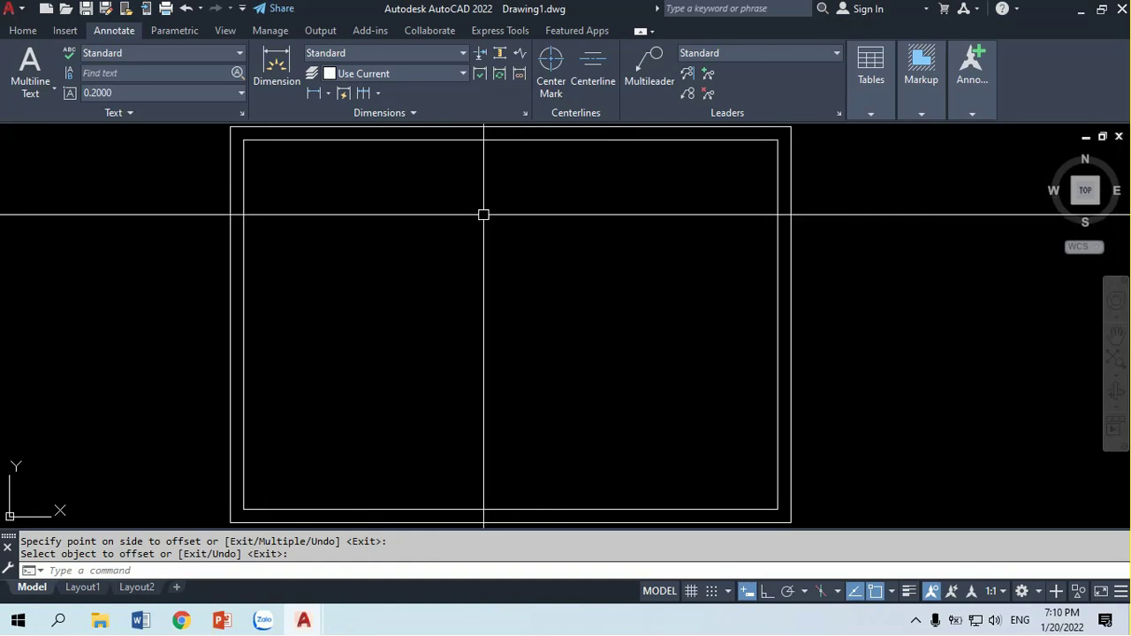
Stretch the inner frame's left edge 1000 to the right with Ortho on
{"action": "type", "text": "s"}
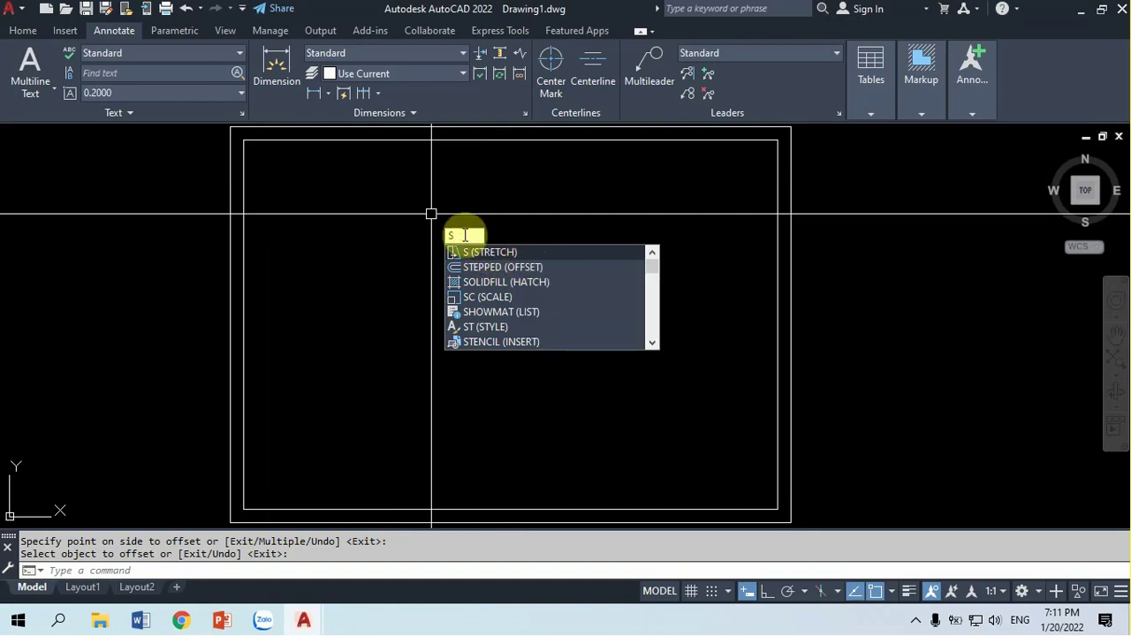
{"action": "key", "text": "Return"}
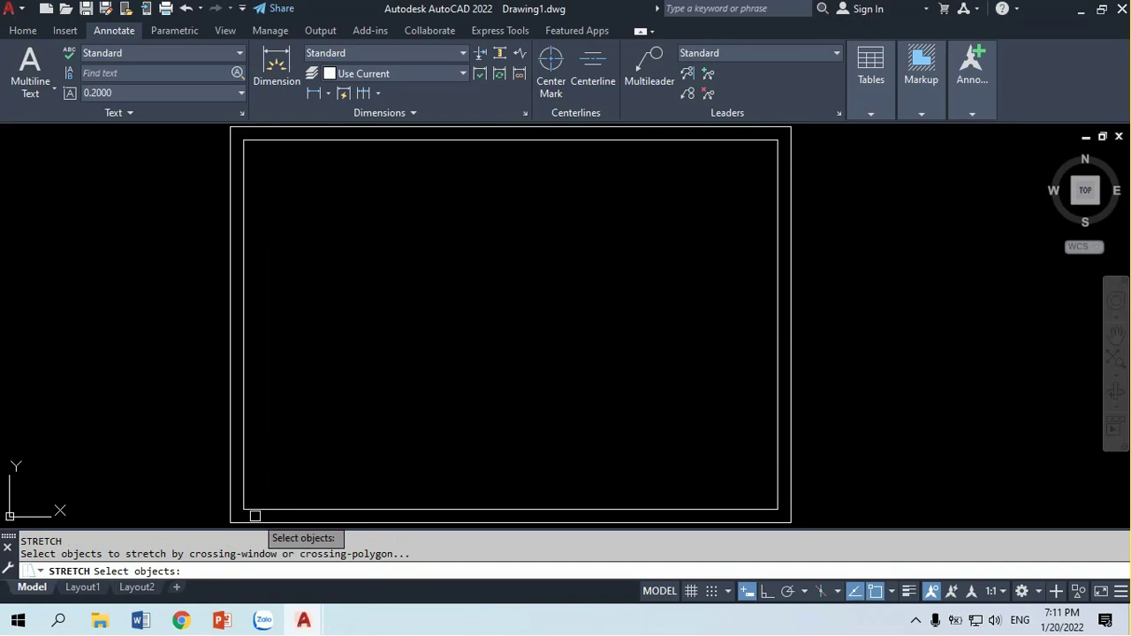
{"action": "left_click", "coordinate": [254, 516]}
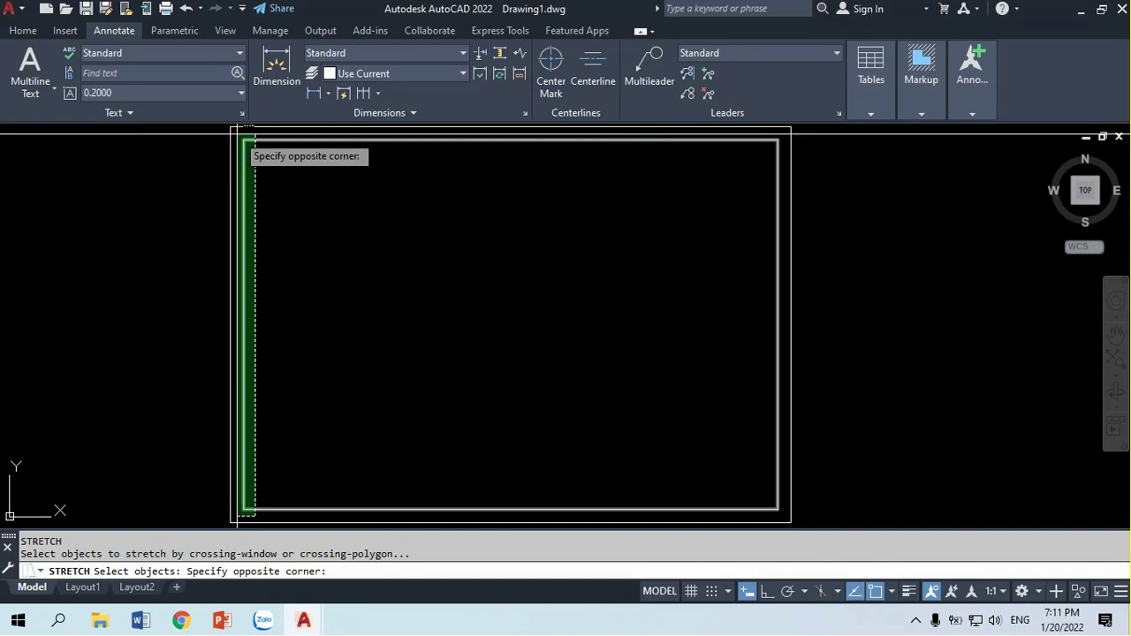
{"action": "left_click", "coordinate": [244, 130]}
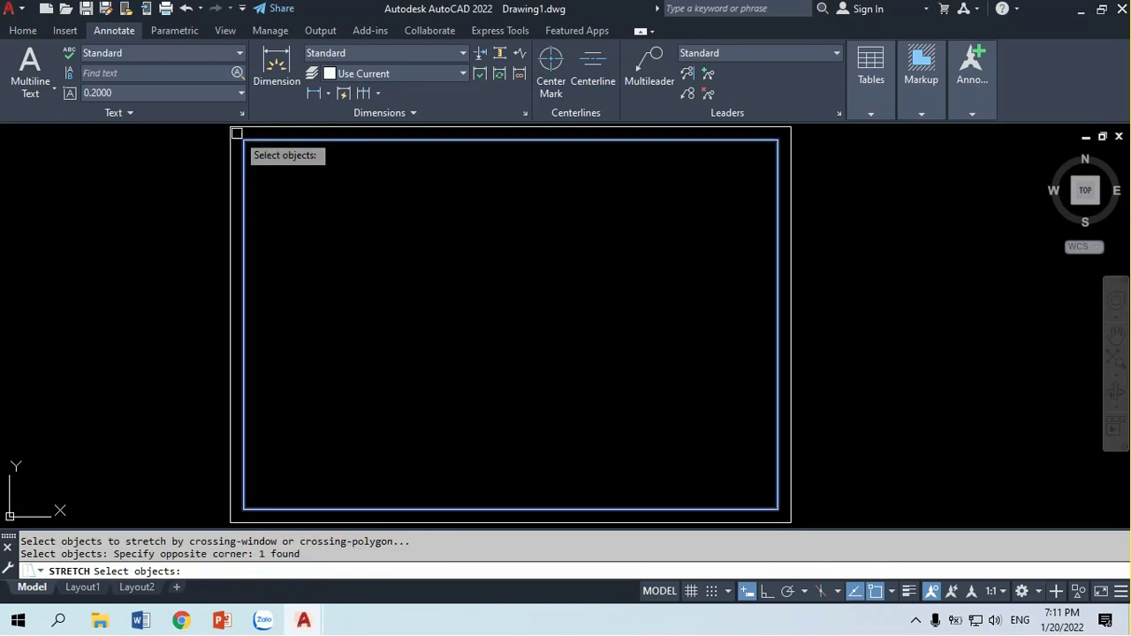
{"action": "key", "text": "Return"}
{"action": "left_click", "coordinate": [350, 293]}
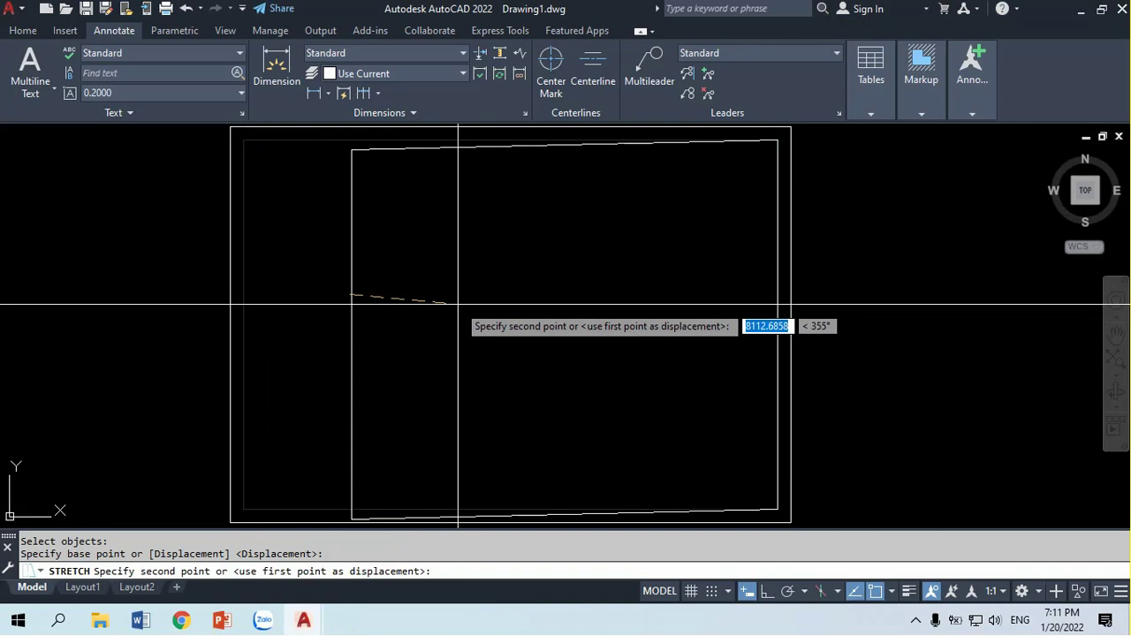
{"action": "key", "text": "F8"}
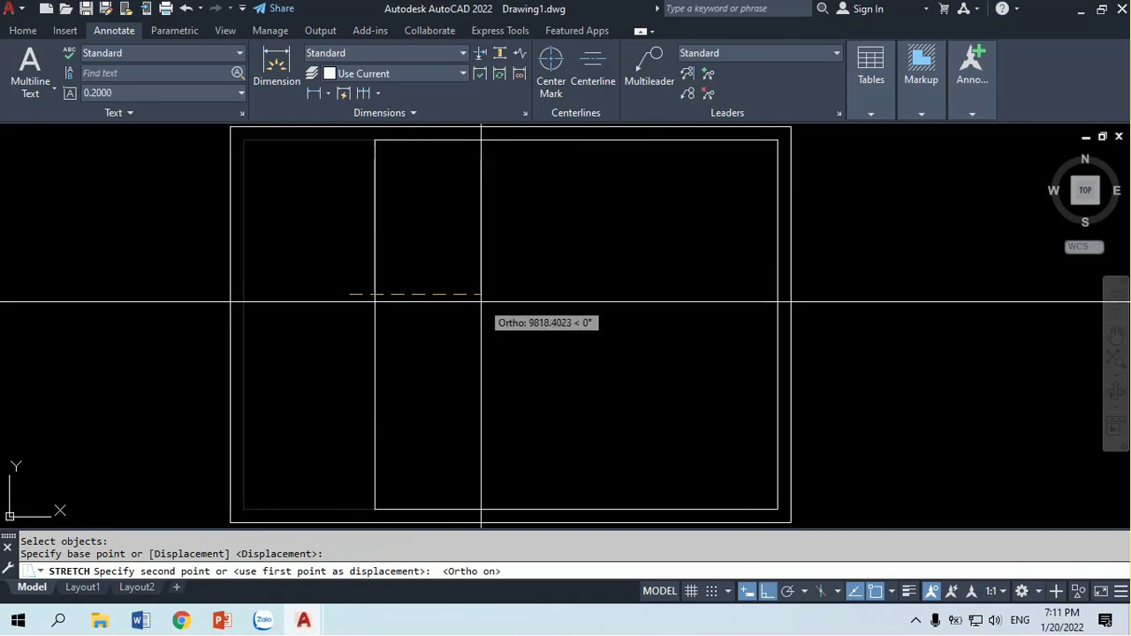
{"action": "type", "text": "1000"}
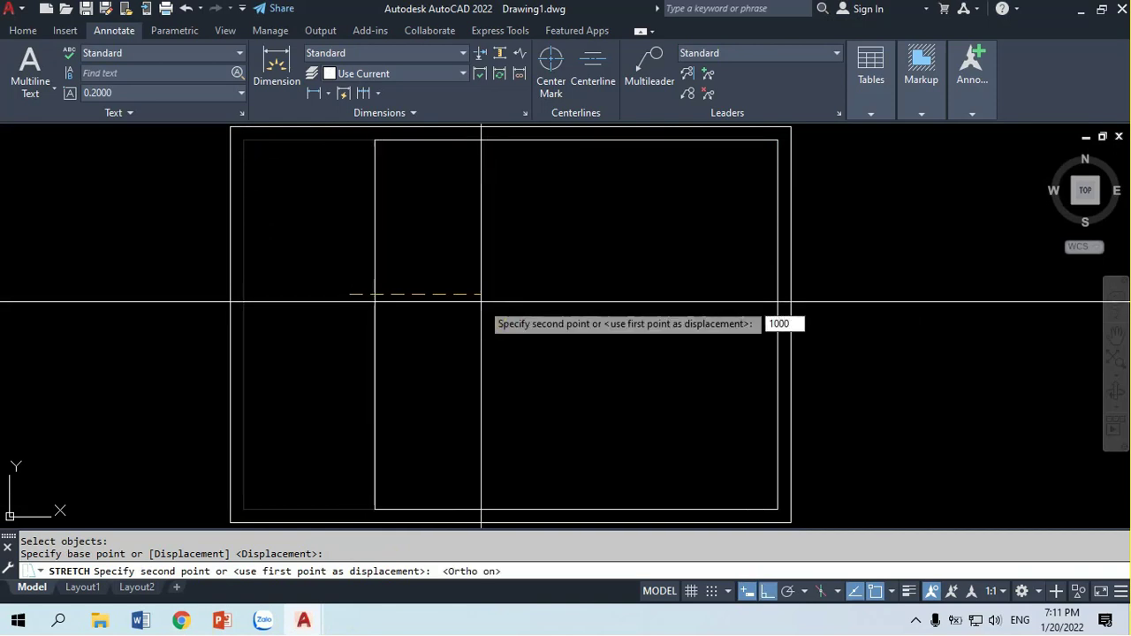
{"action": "key", "text": "Return"}
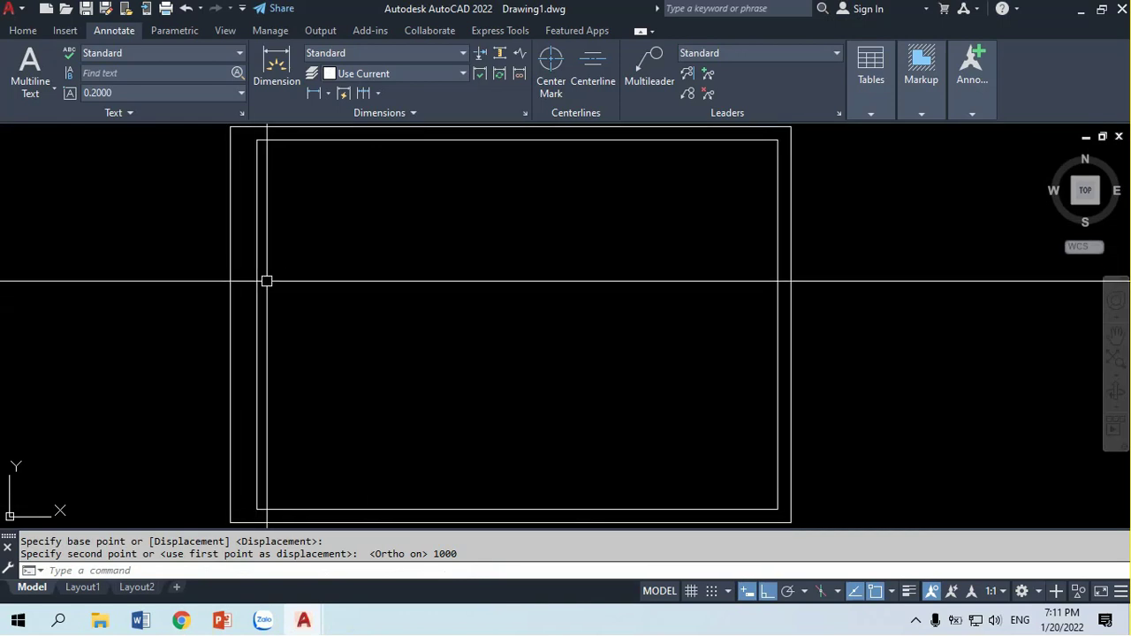
Zoom around to check the stretched inner rectangle, selecting and then deselecting it
{"action": "scroll", "coordinate": [263, 275], "scroll_direction": "down", "scroll_amount": 2}
{"action": "scroll", "coordinate": [259, 268], "scroll_direction": "up", "scroll_amount": 1}
{"action": "scroll", "coordinate": [259, 268], "scroll_direction": "up", "scroll_amount": 1}
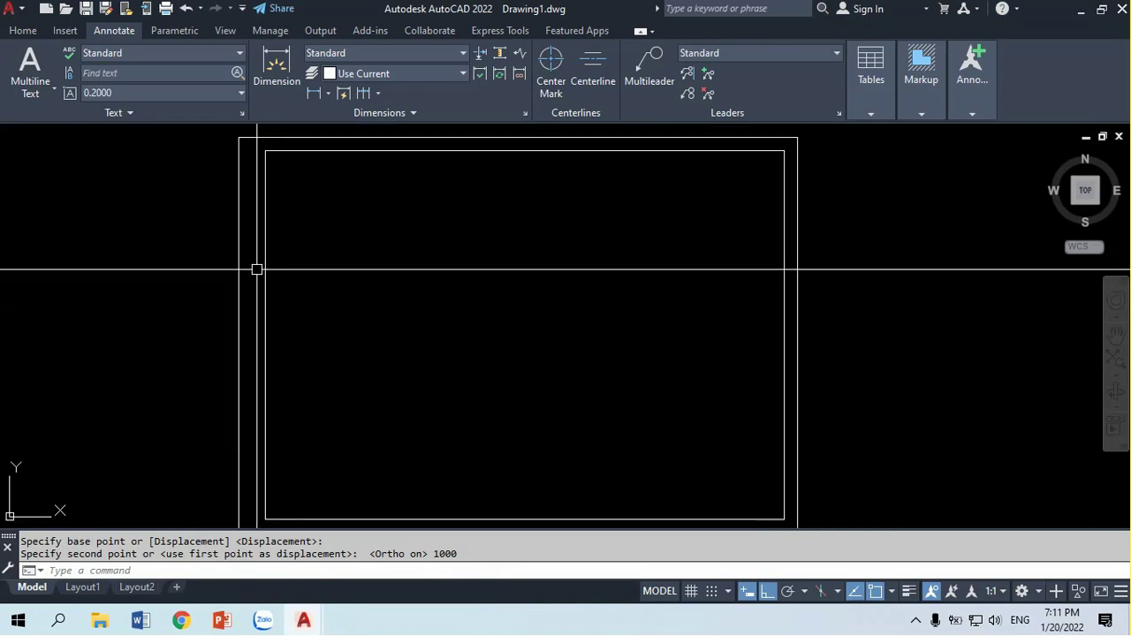
{"action": "scroll", "coordinate": [257, 268], "scroll_direction": "down", "scroll_amount": 1}
{"action": "middle_click_drag", "start_coordinate": [288, 286], "coordinate": [250, 288]}
{"action": "scroll", "coordinate": [246, 281], "scroll_direction": "up", "scroll_amount": 1}
{"action": "scroll", "coordinate": [241, 274], "scroll_direction": "up", "scroll_amount": 1}
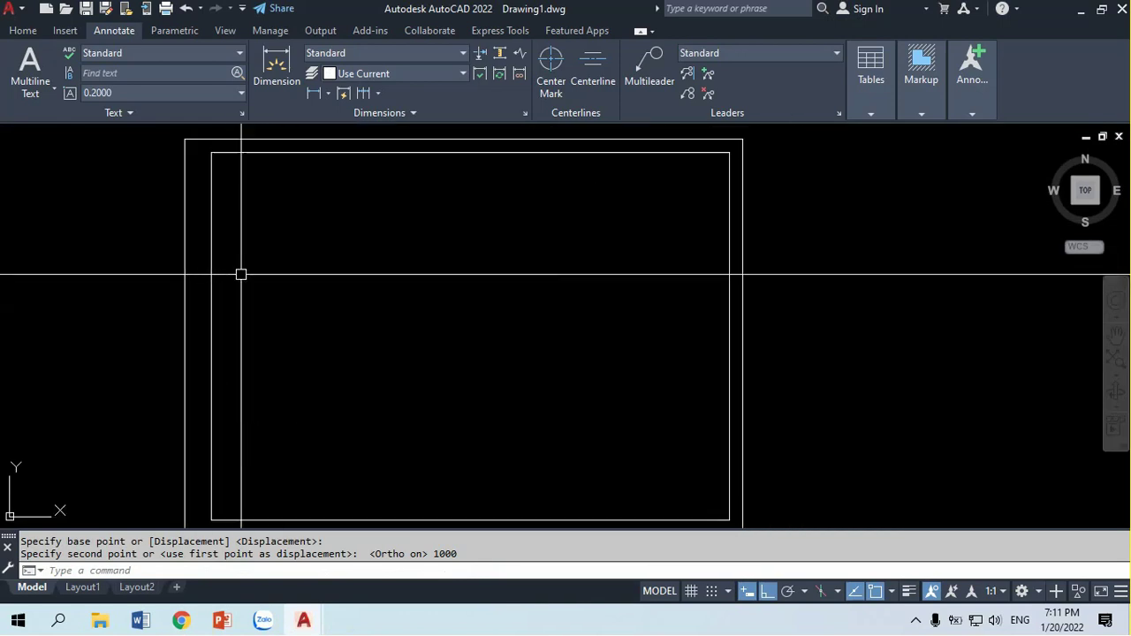
{"action": "scroll", "coordinate": [231, 275], "scroll_direction": "down", "scroll_amount": 2}
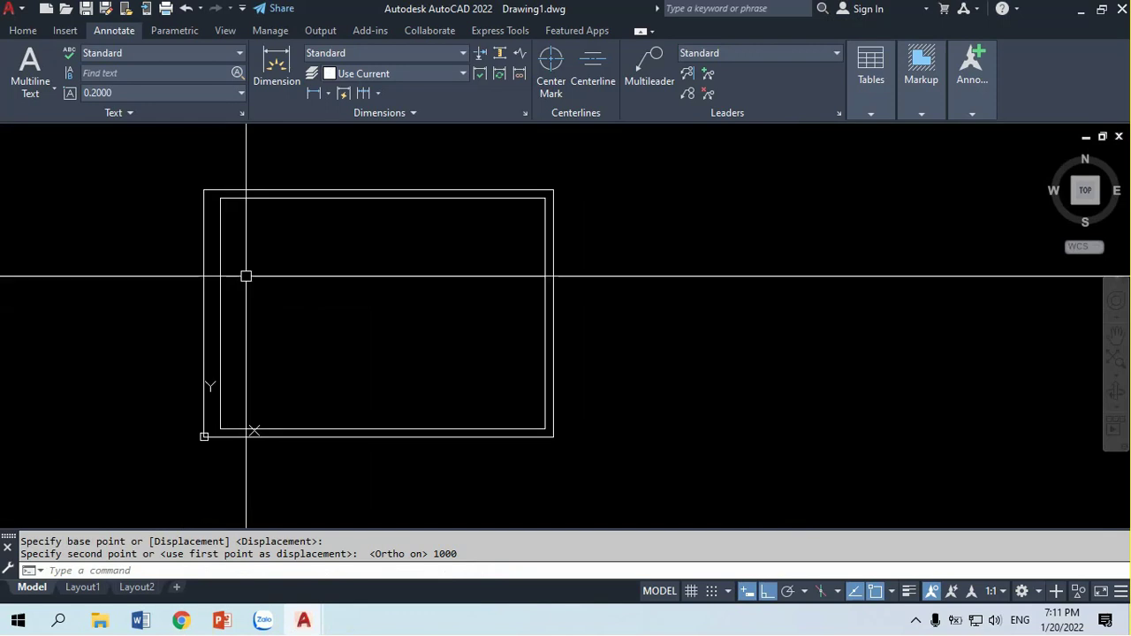
{"action": "scroll", "coordinate": [245, 275], "scroll_direction": "up", "scroll_amount": 2}
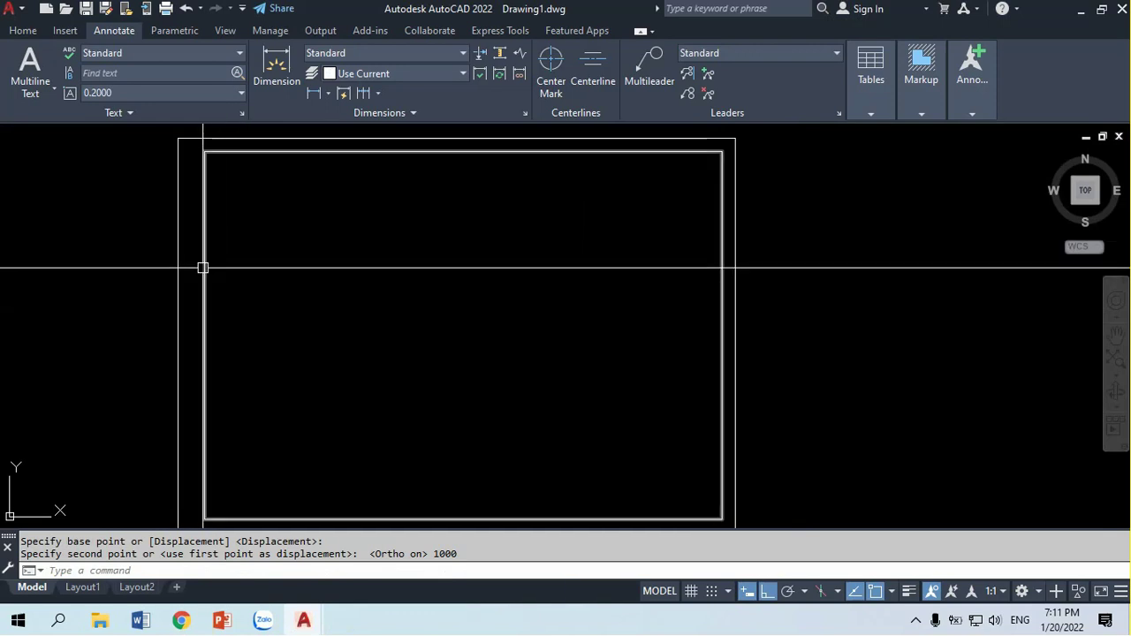
{"action": "left_click", "coordinate": [204, 265]}
{"action": "key", "text": "Escape"}
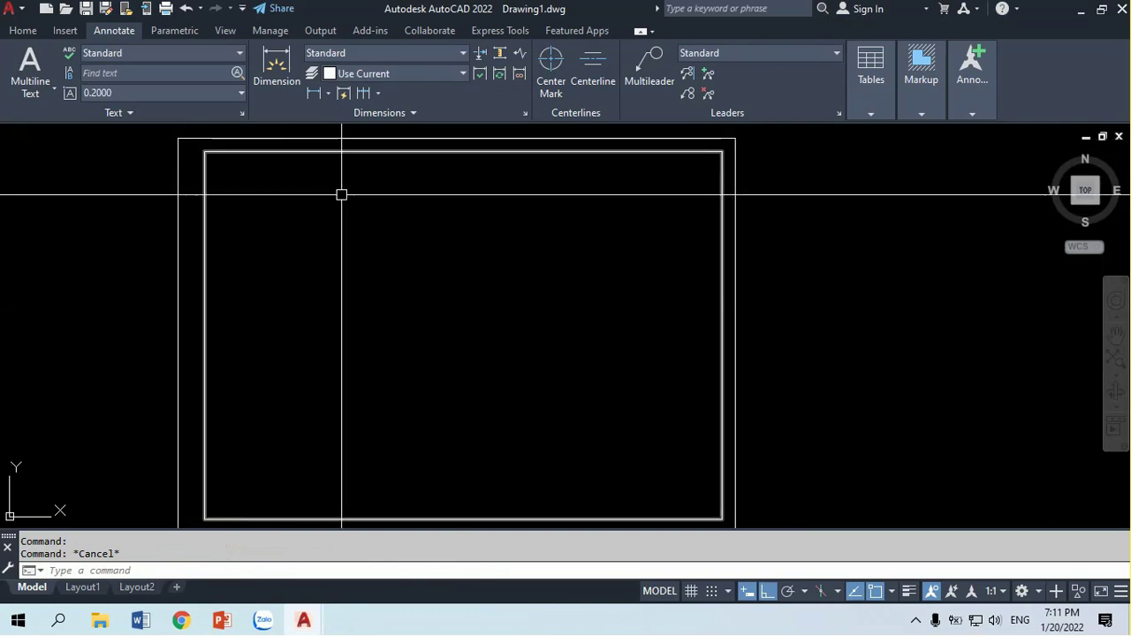
Create a new red layer named TUONG in the Layer Properties Manager
{"action": "type", "text": "L"}
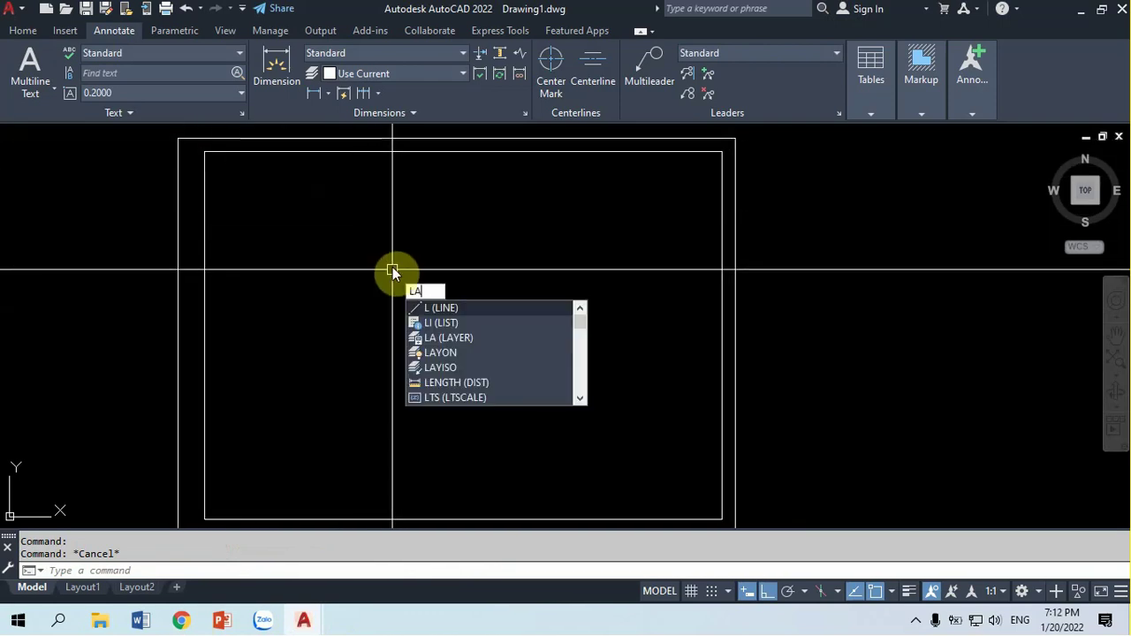
{"action": "type", "text": "A"}
{"action": "key", "text": "Return"}
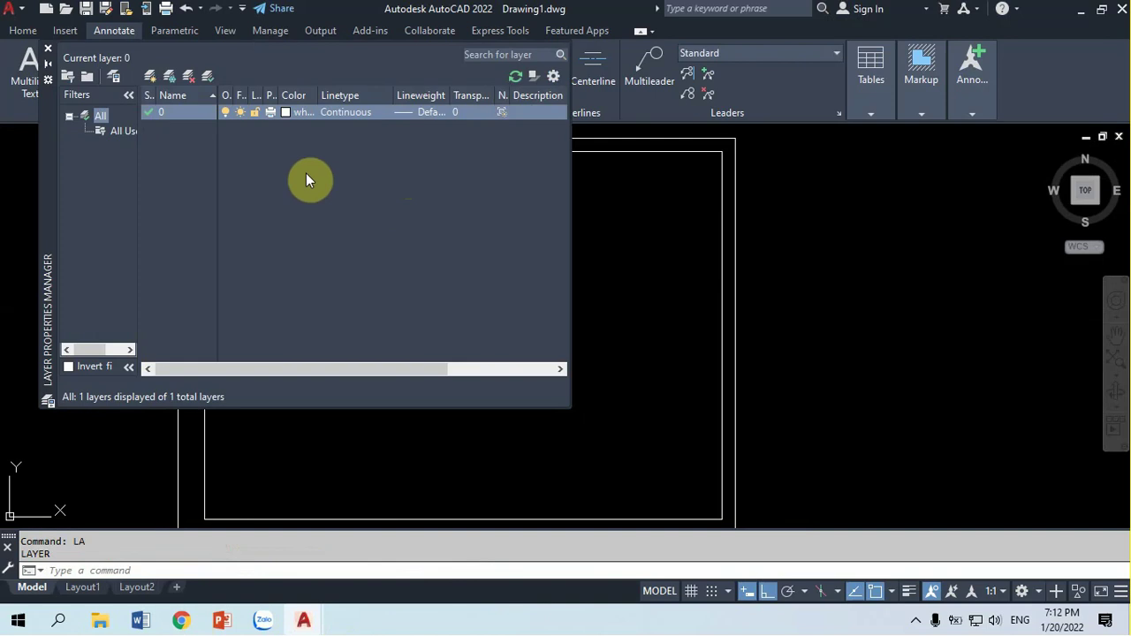
{"action": "left_click", "coordinate": [148, 78]}
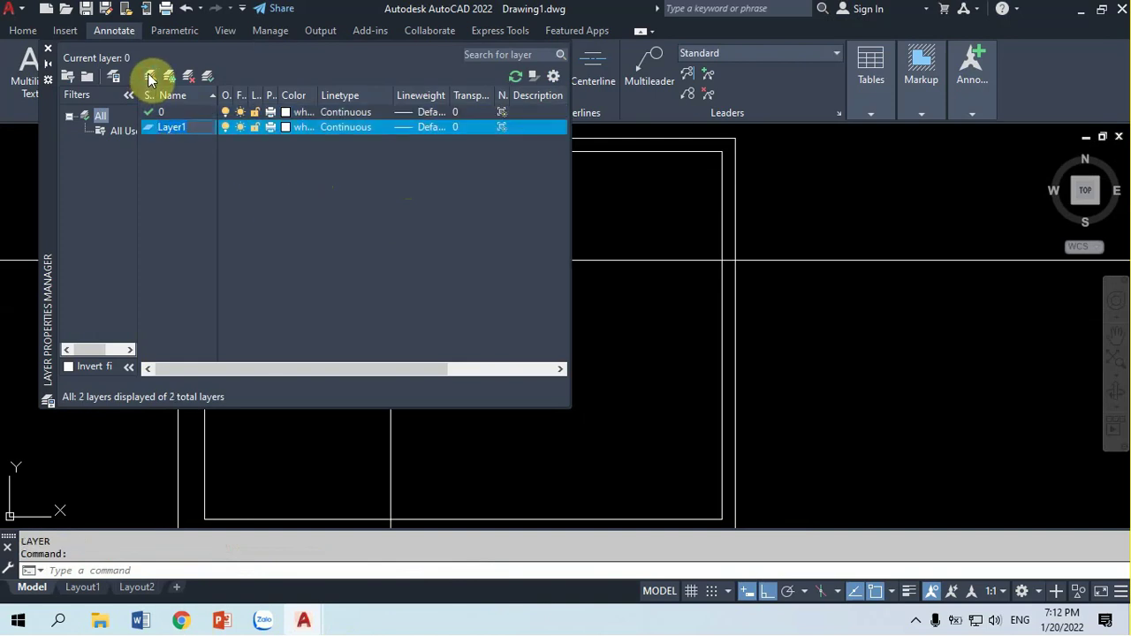
{"action": "type", "text": "TU"}
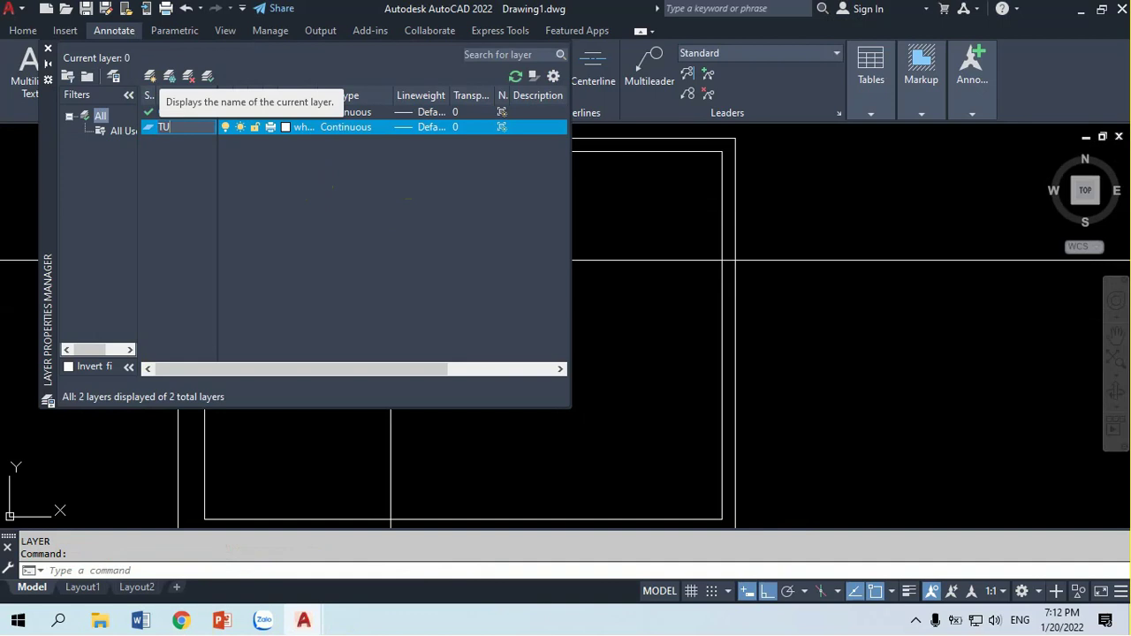
{"action": "type", "text": "ONG"}
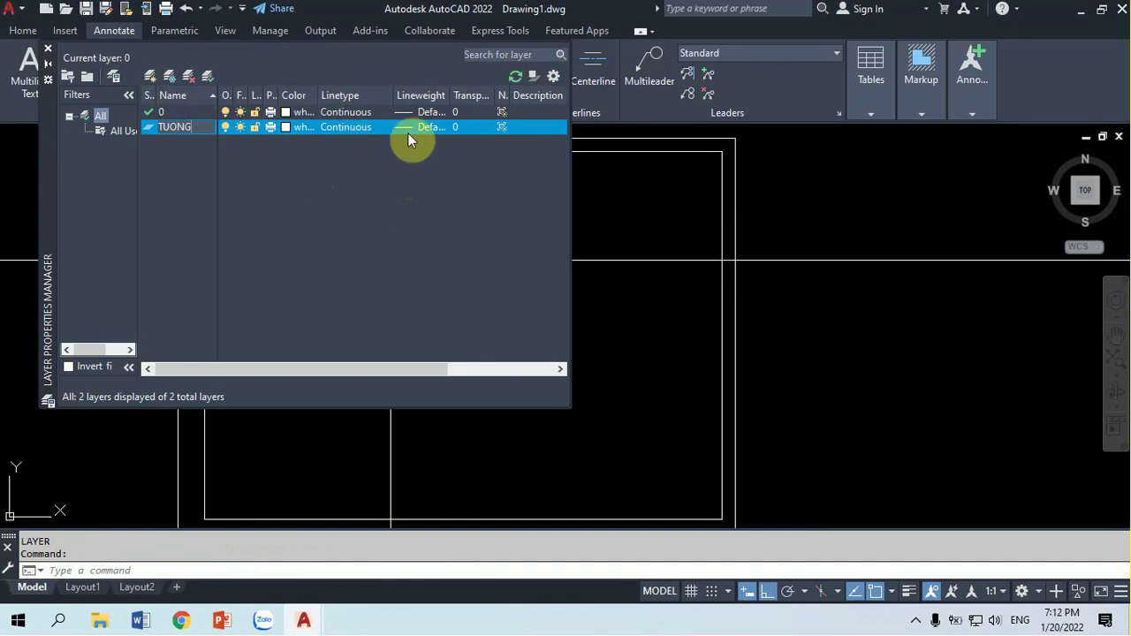
{"action": "left_click", "coordinate": [286, 128]}
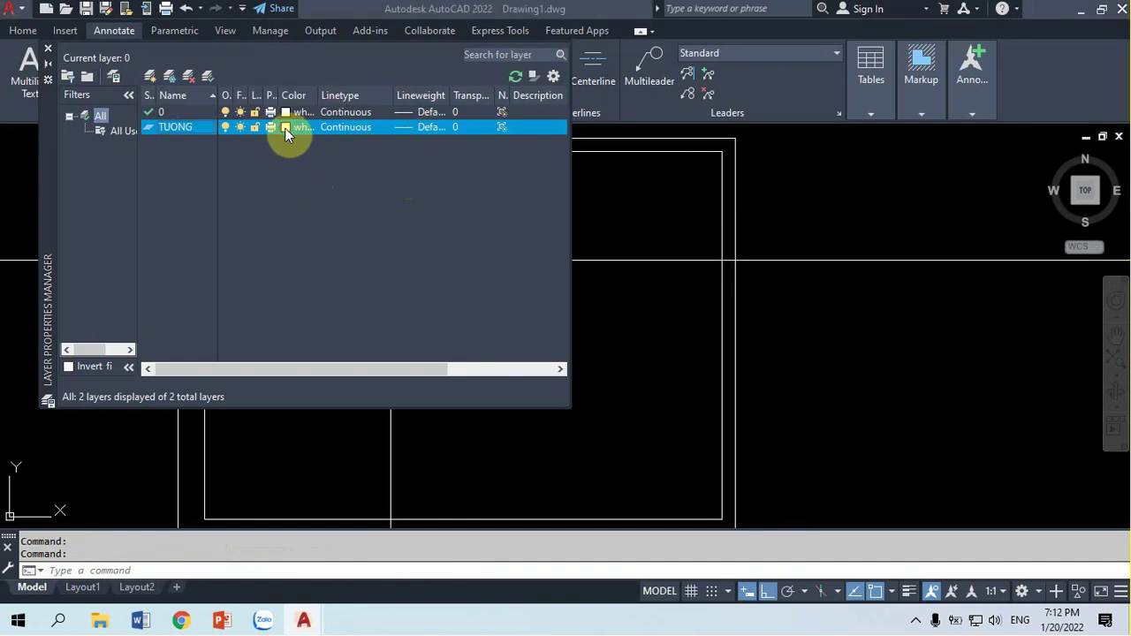
{"action": "left_click", "coordinate": [285, 127]}
{"action": "key", "text": "Return"}
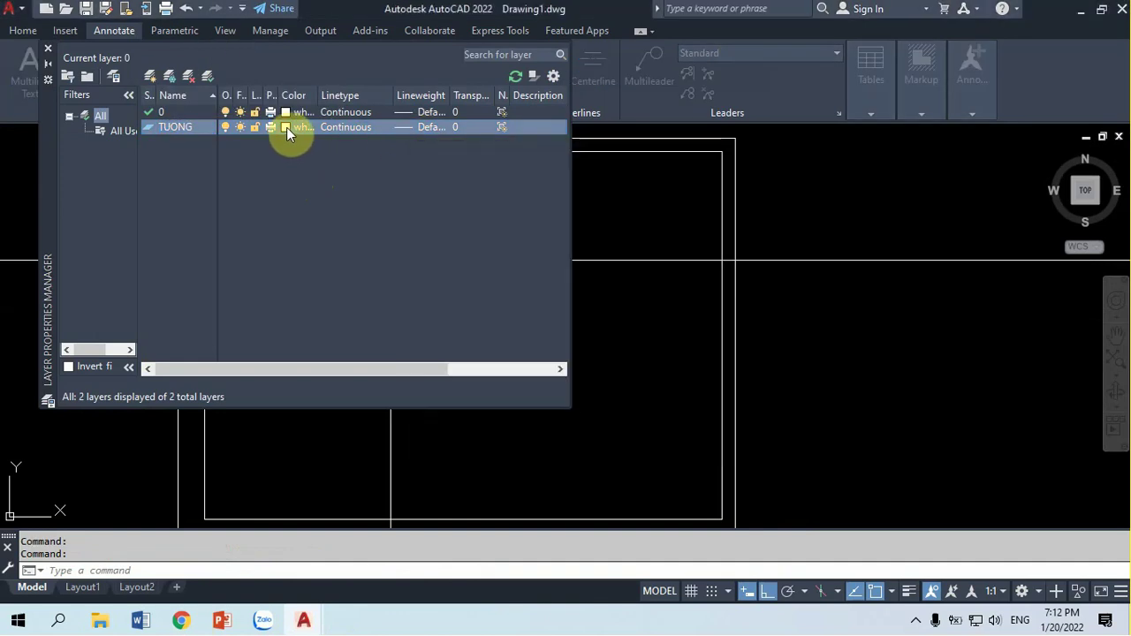
Set the TUONG layer's lineweight to 0.50 mm
{"action": "left_click", "coordinate": [417, 129]}
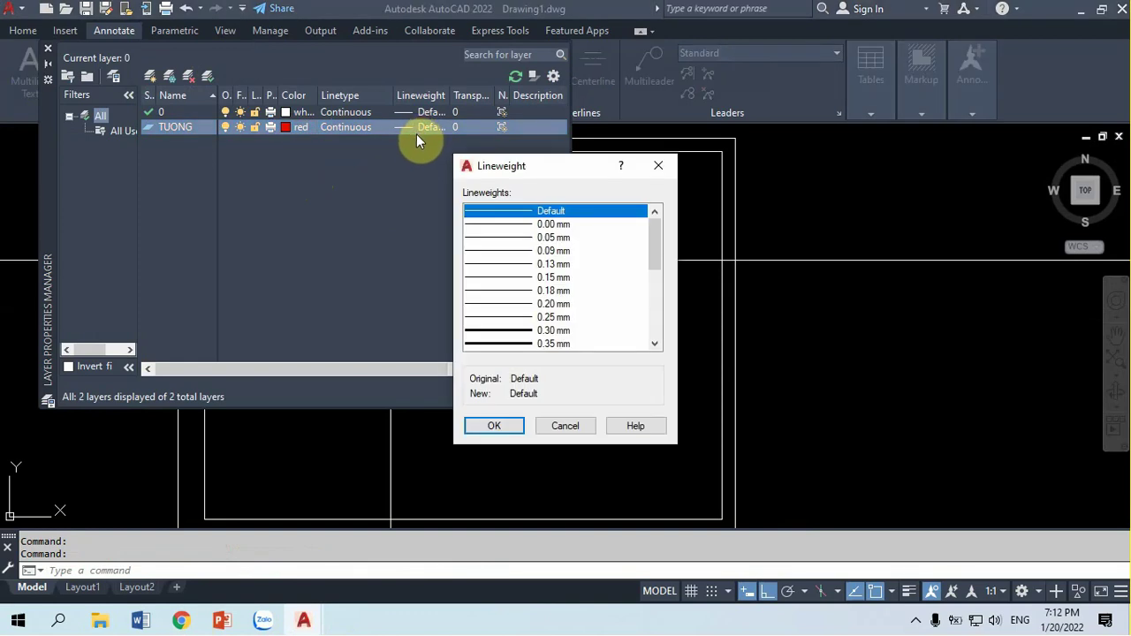
{"action": "key", "text": "Escape"}
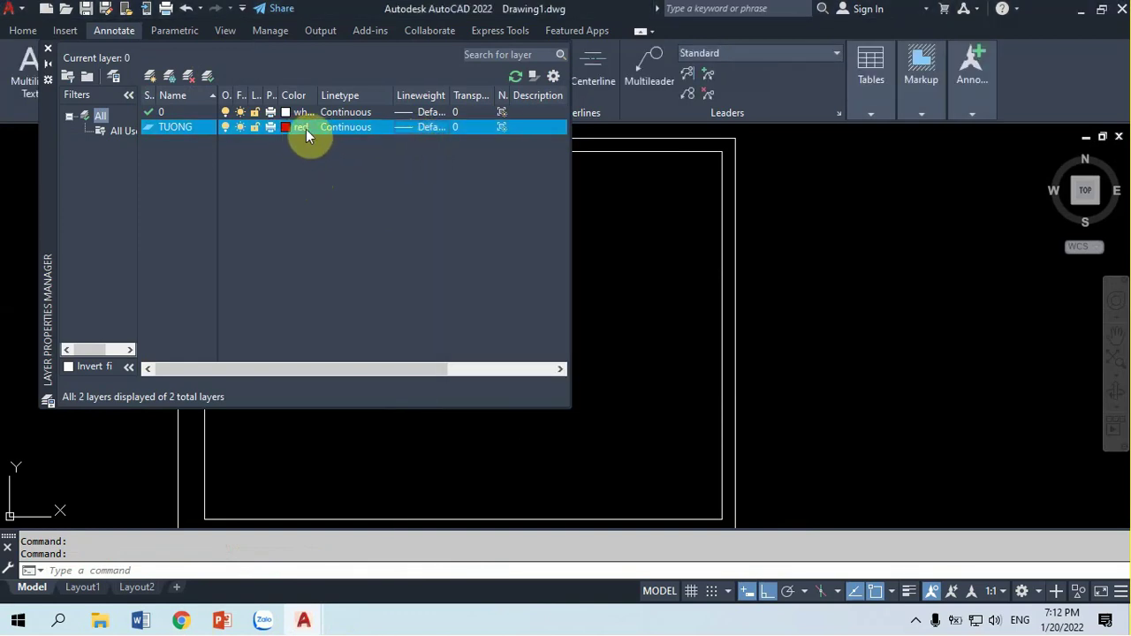
{"action": "left_click", "coordinate": [414, 128]}
{"action": "scroll", "coordinate": [532, 318], "scroll_direction": "down", "scroll_amount": 1}
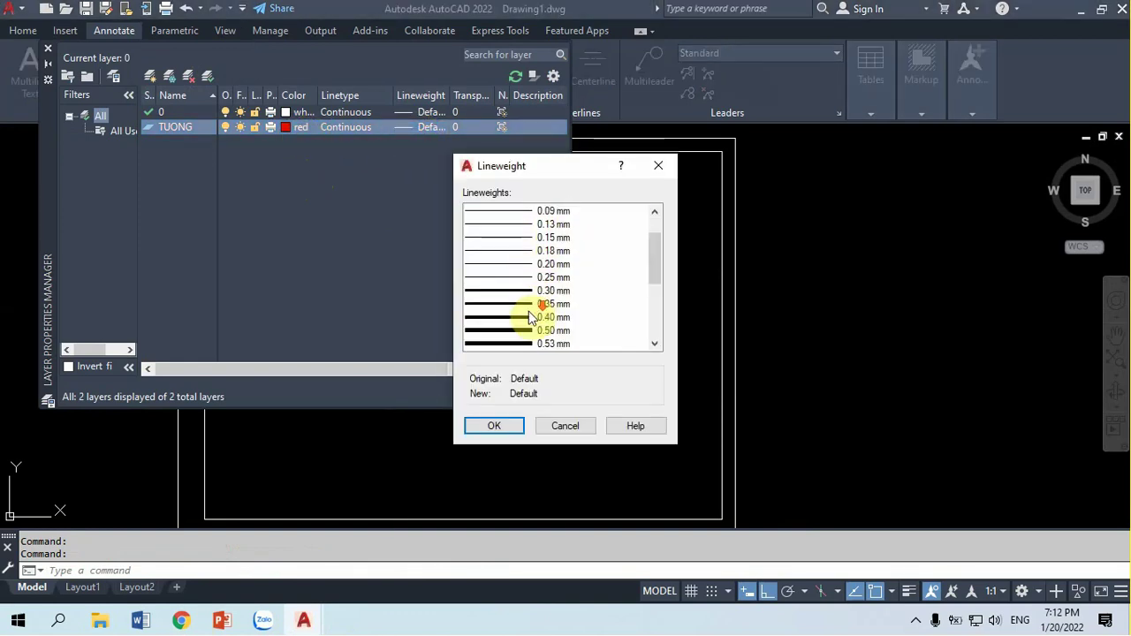
{"action": "left_click", "coordinate": [508, 330]}
{"action": "left_click", "coordinate": [486, 425]}
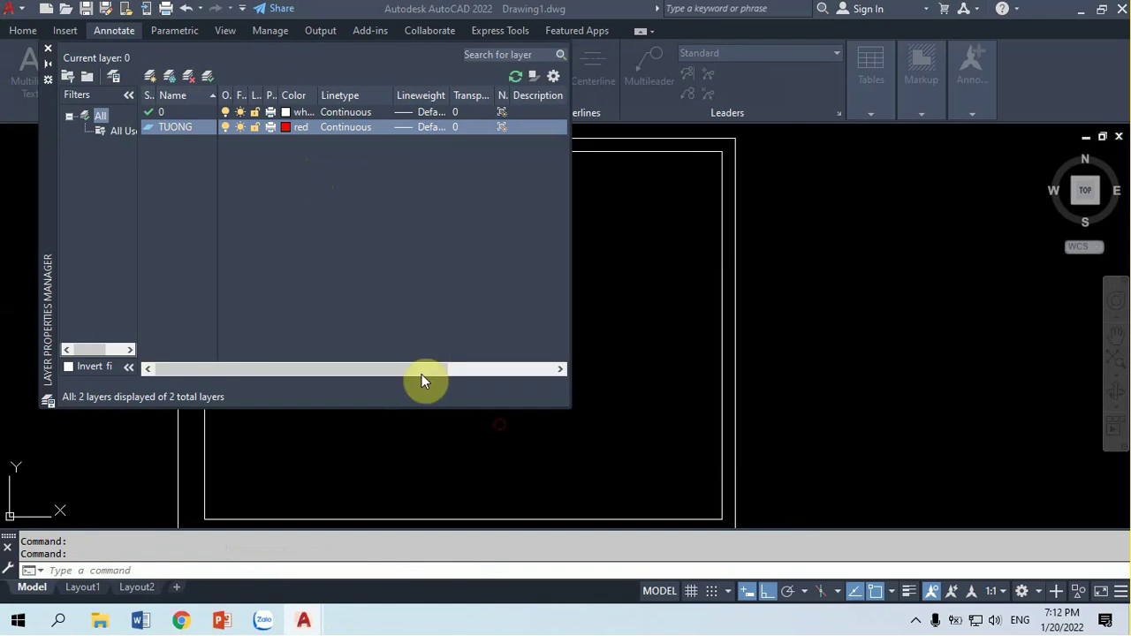
Add a CUA layer in yellow (colour 2) with a 0.20 mm lineweight
{"action": "left_click", "coordinate": [147, 78]}
{"action": "type", "text": "CU"}
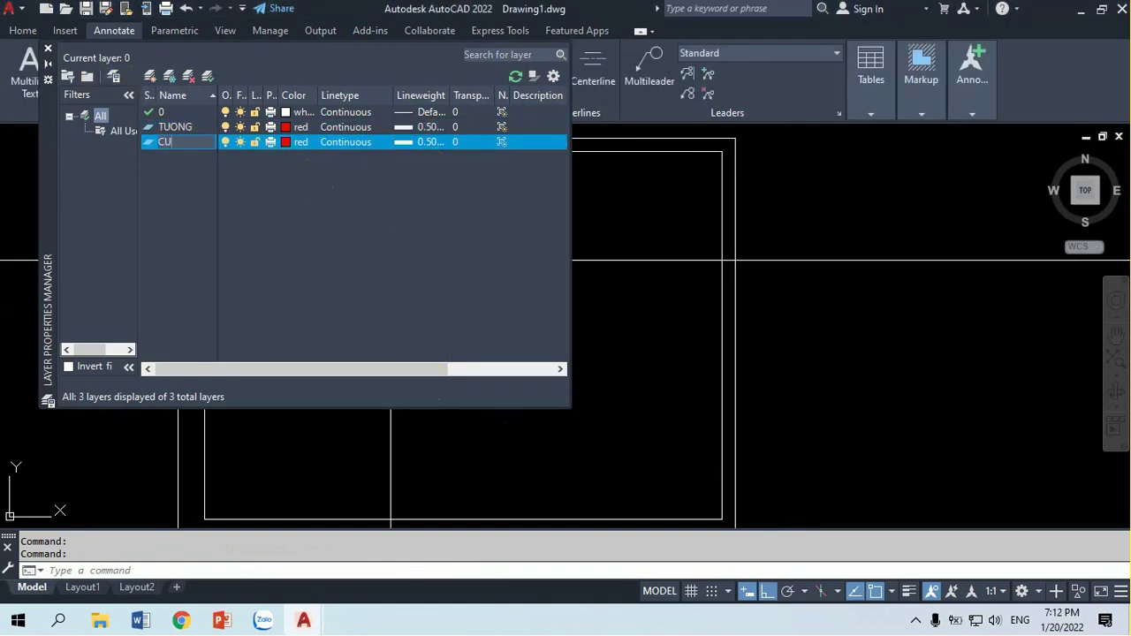
{"action": "type", "text": "A"}
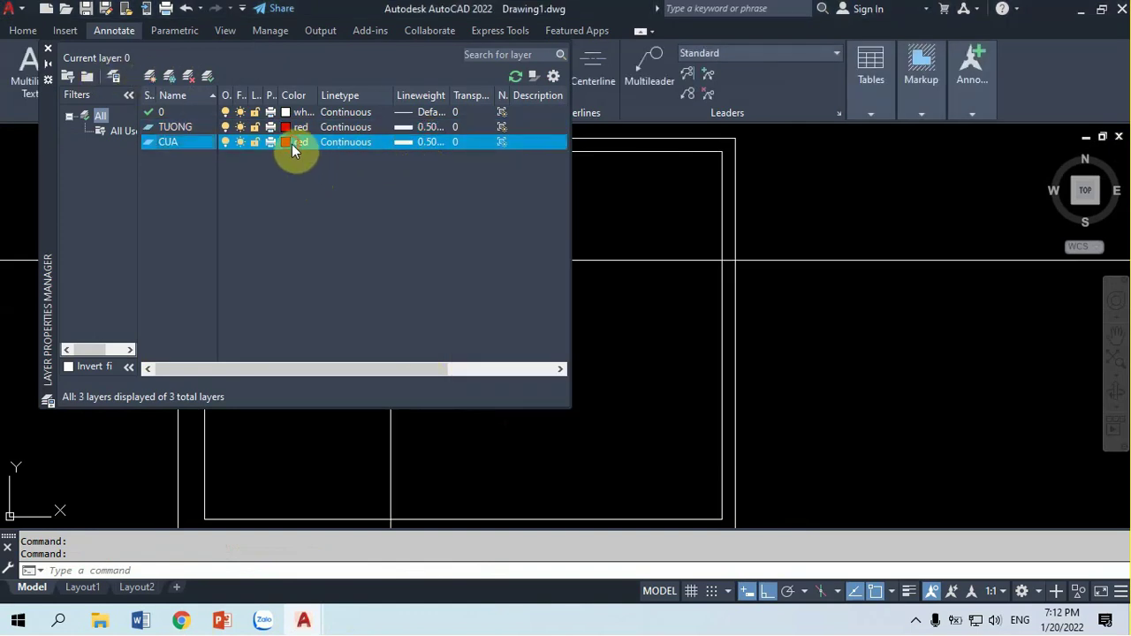
{"action": "left_click", "coordinate": [292, 144]}
{"action": "type", "text": "2"}
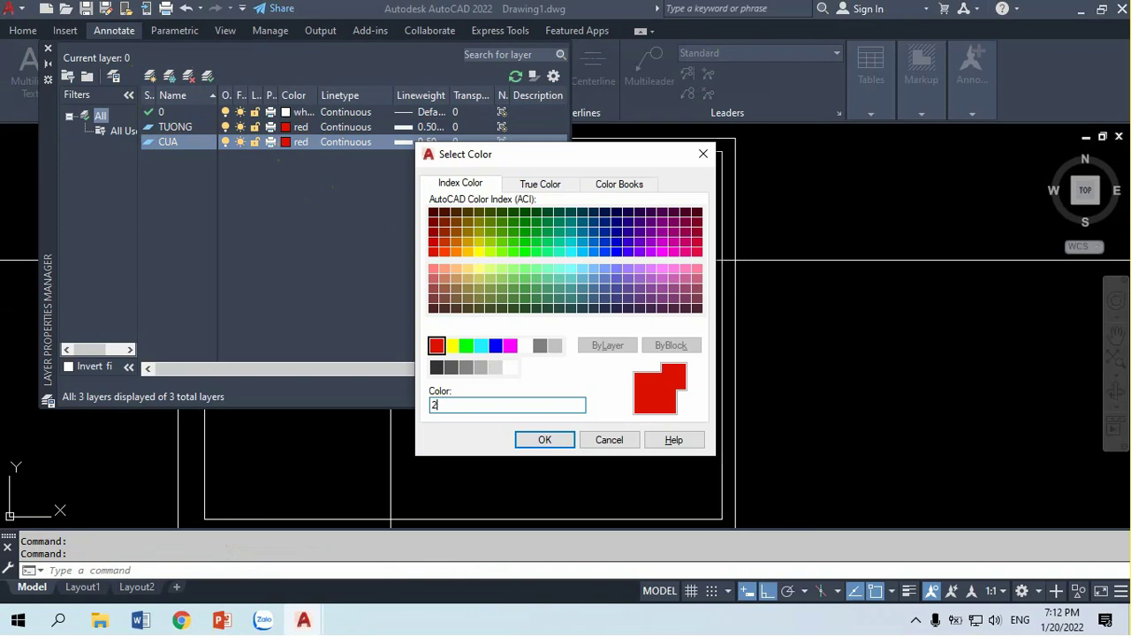
{"action": "key", "text": "Return"}
{"action": "left_click", "coordinate": [425, 146]}
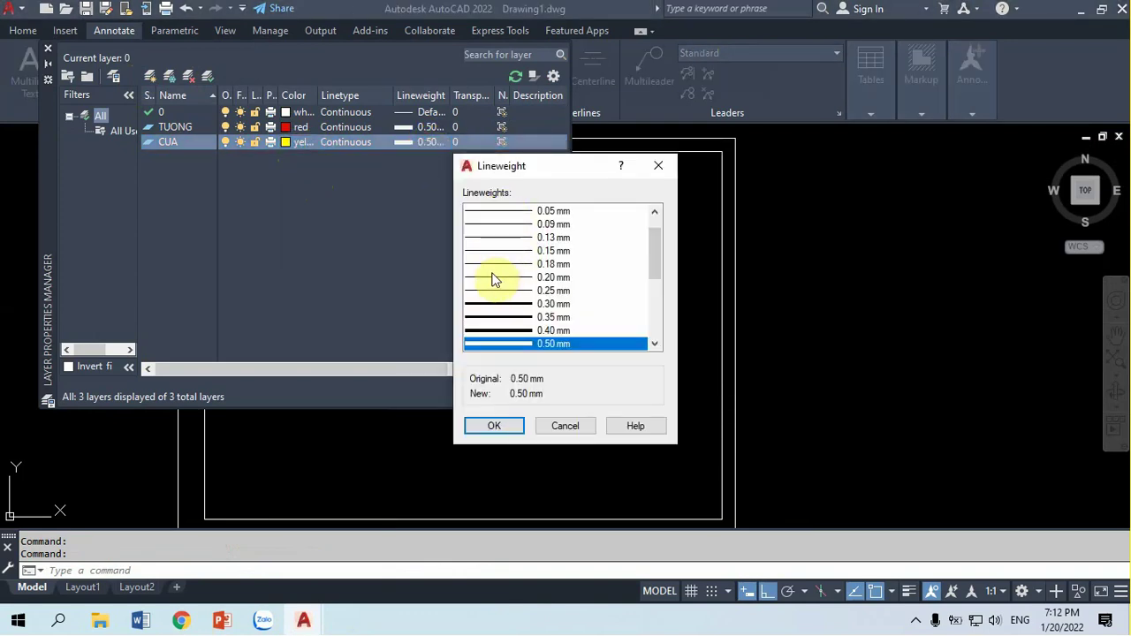
{"action": "left_click", "coordinate": [494, 279]}
{"action": "left_click", "coordinate": [496, 429]}
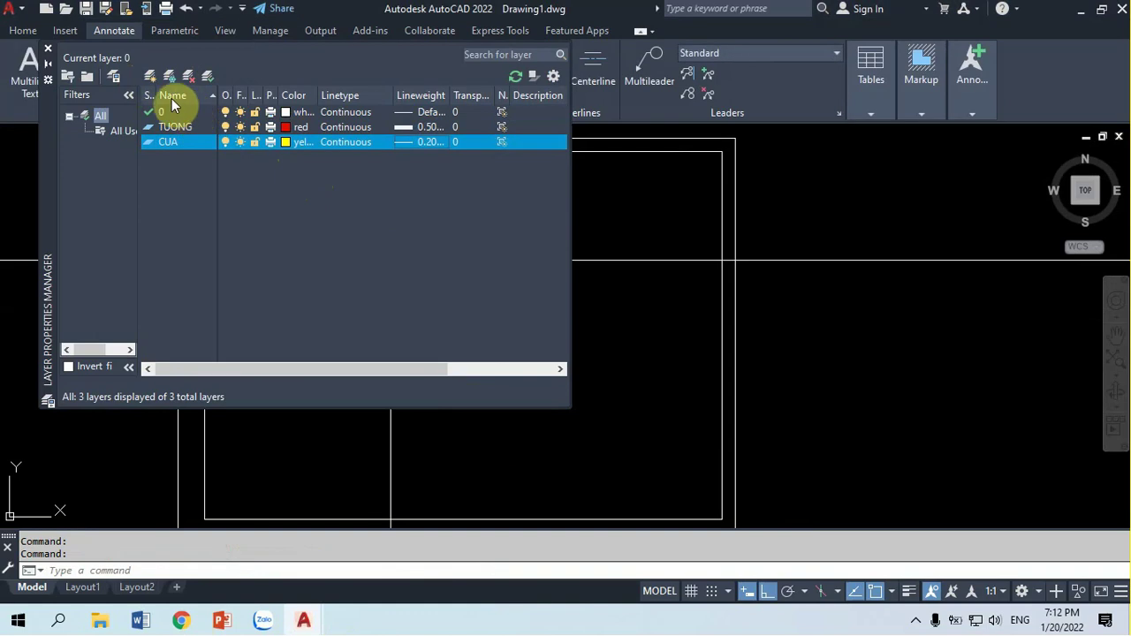
Add a magenta COT layer (colour 6) at 0.50 mm, plus one more new layer
{"action": "left_click", "coordinate": [150, 74]}
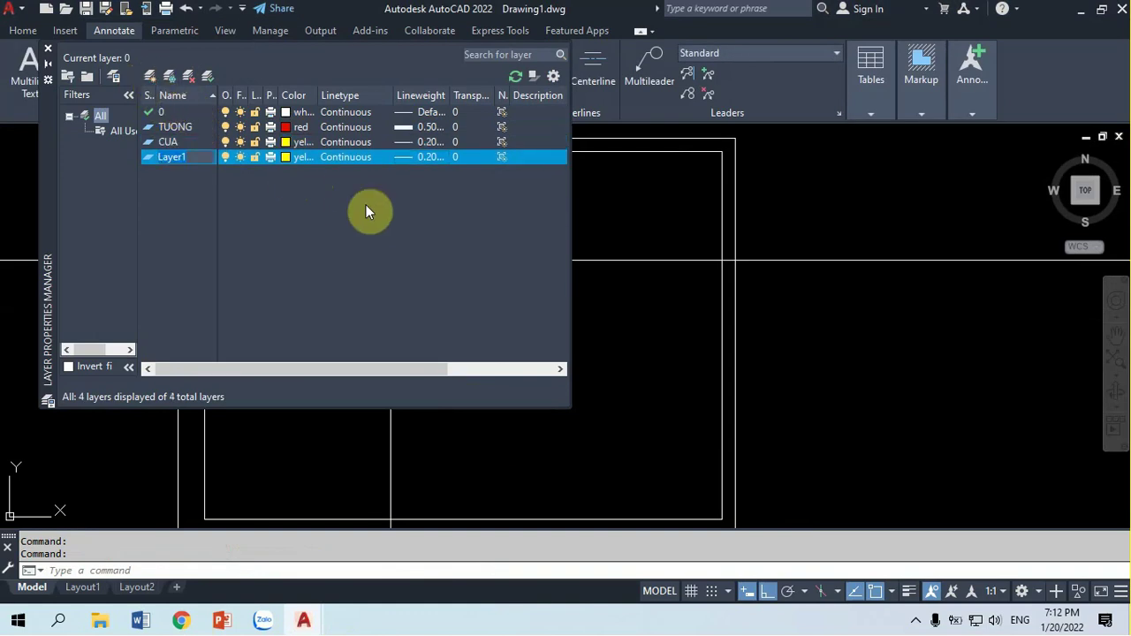
{"action": "type", "text": "COT"}
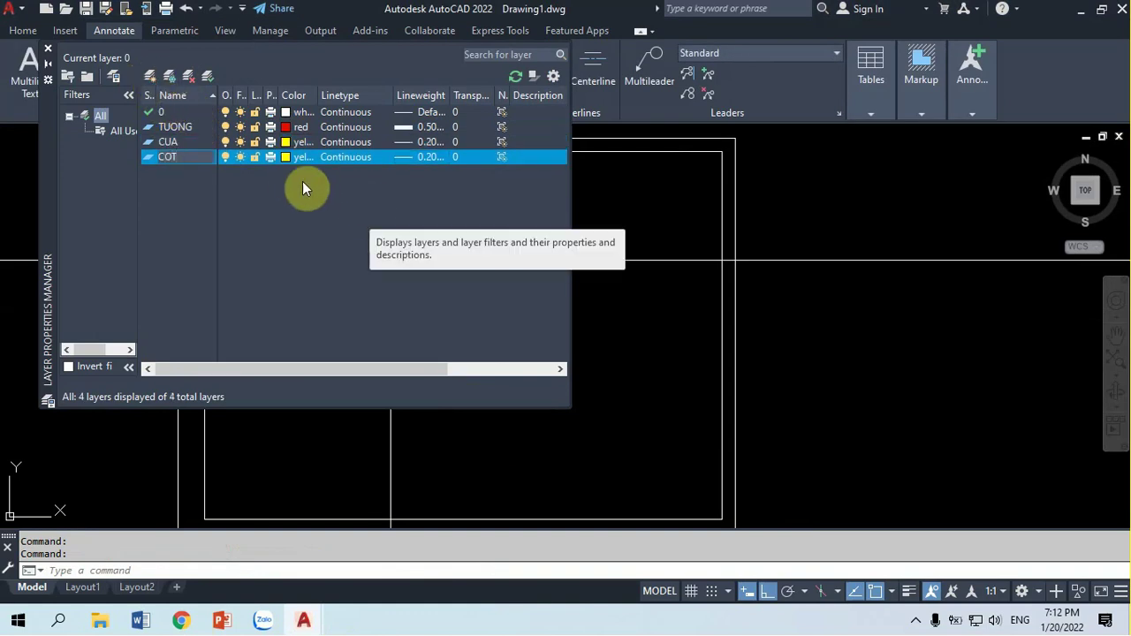
{"action": "left_click", "coordinate": [288, 158]}
{"action": "type", "text": "6"}
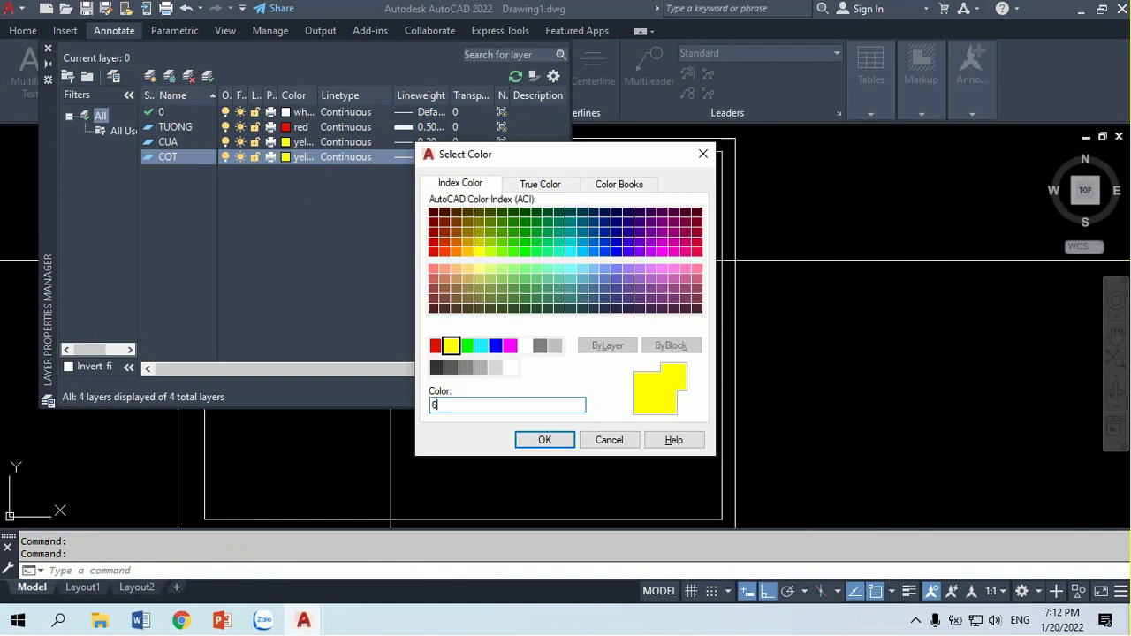
{"action": "key", "text": "Return"}
{"action": "left_click", "coordinate": [426, 157]}
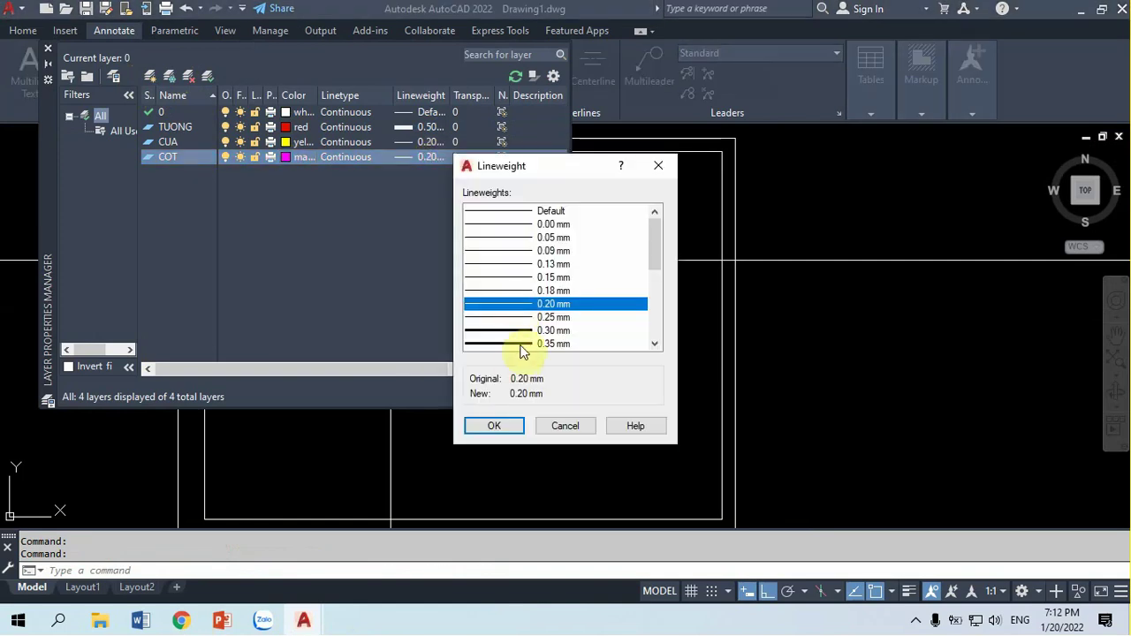
{"action": "scroll", "coordinate": [521, 352], "scroll_direction": "down", "scroll_amount": 1}
{"action": "left_click", "coordinate": [508, 330]}
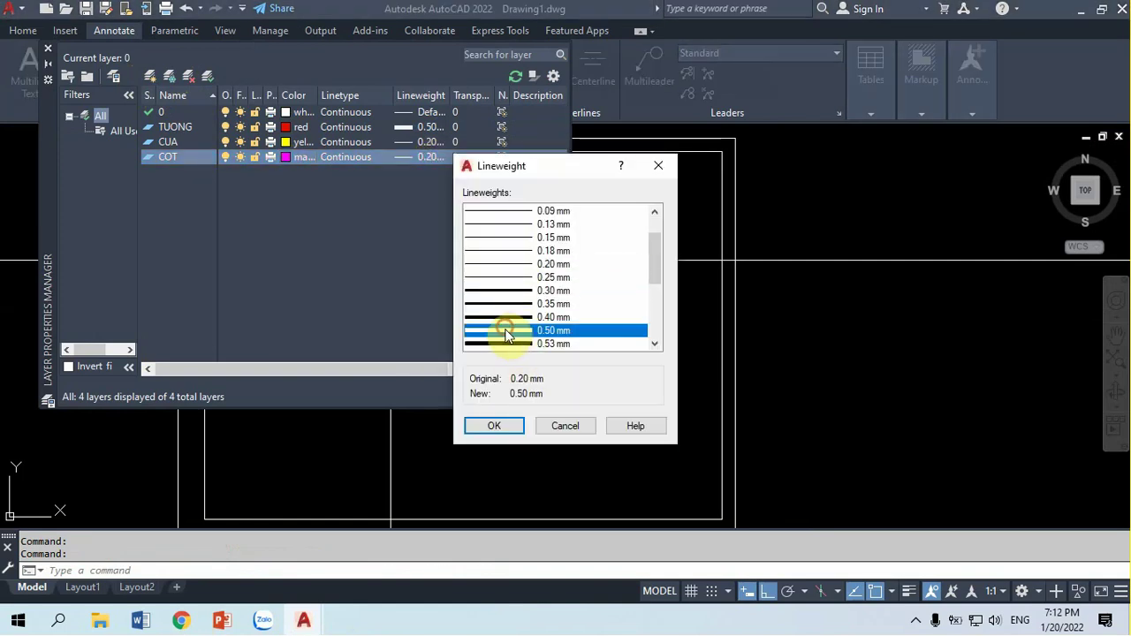
{"action": "left_click", "coordinate": [496, 425]}
{"action": "left_click", "coordinate": [148, 74]}
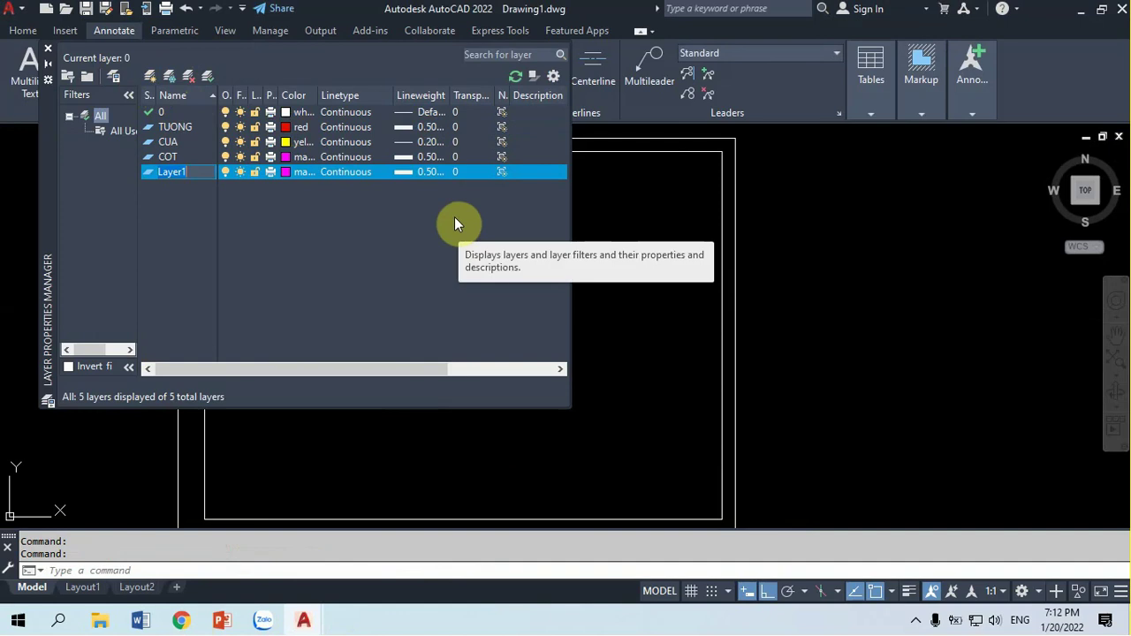
{"action": "type", "text": "TIM TRUC"}
Give the TIM TRUC layer colour 9 and a 0.09 mm lineweight
{"action": "left_click", "coordinate": [286, 175]}
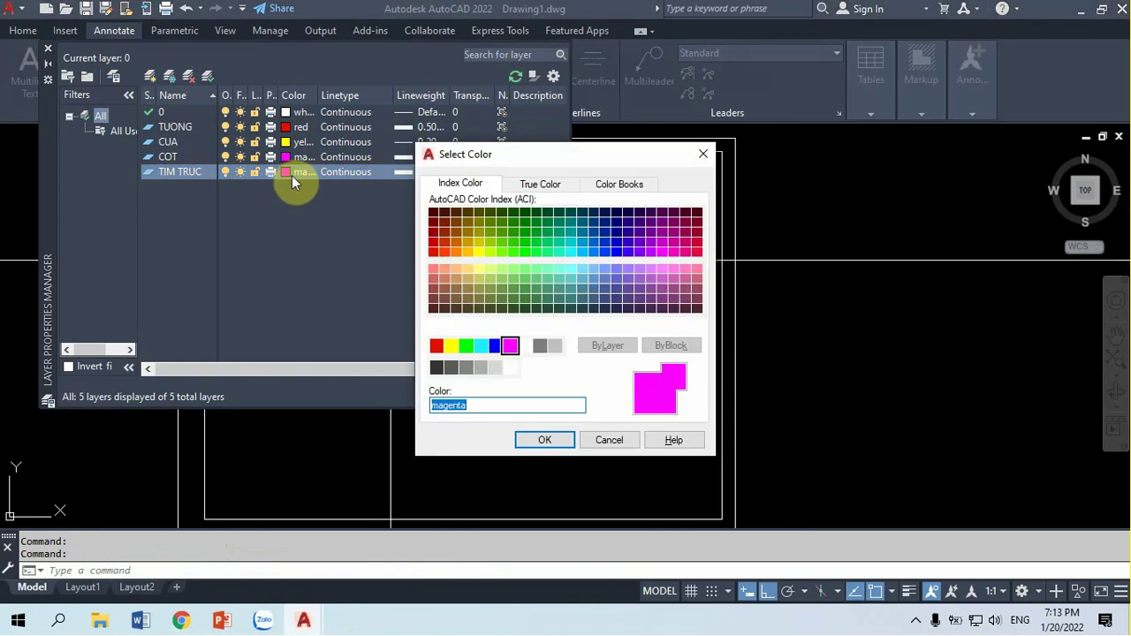
{"action": "type", "text": "9"}
{"action": "key", "text": "Return"}
{"action": "left_click", "coordinate": [432, 174]}
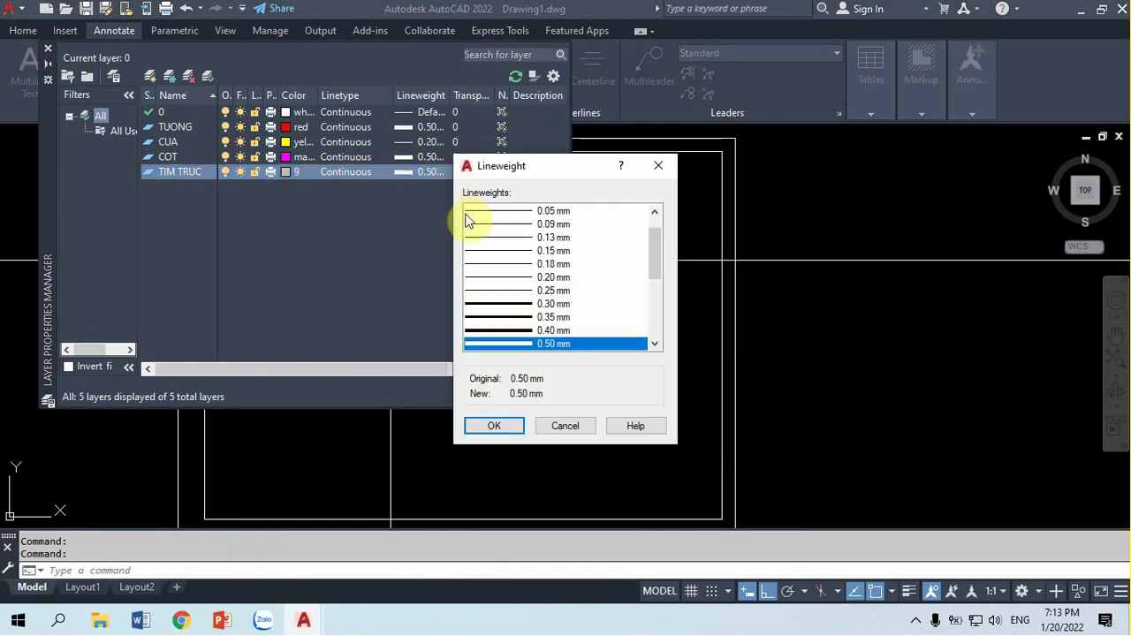
{"action": "left_click", "coordinate": [487, 225]}
{"action": "left_click", "coordinate": [497, 425]}
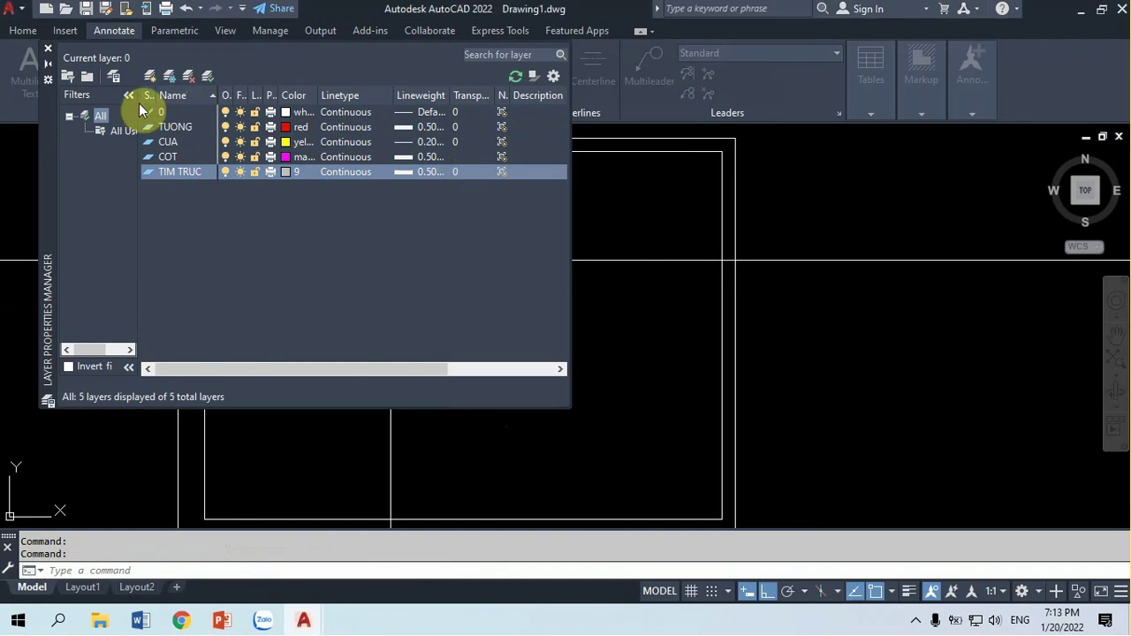
Add a DIM layer with colour 8 and a 0.13 mm lineweight
{"action": "left_click", "coordinate": [149, 81]}
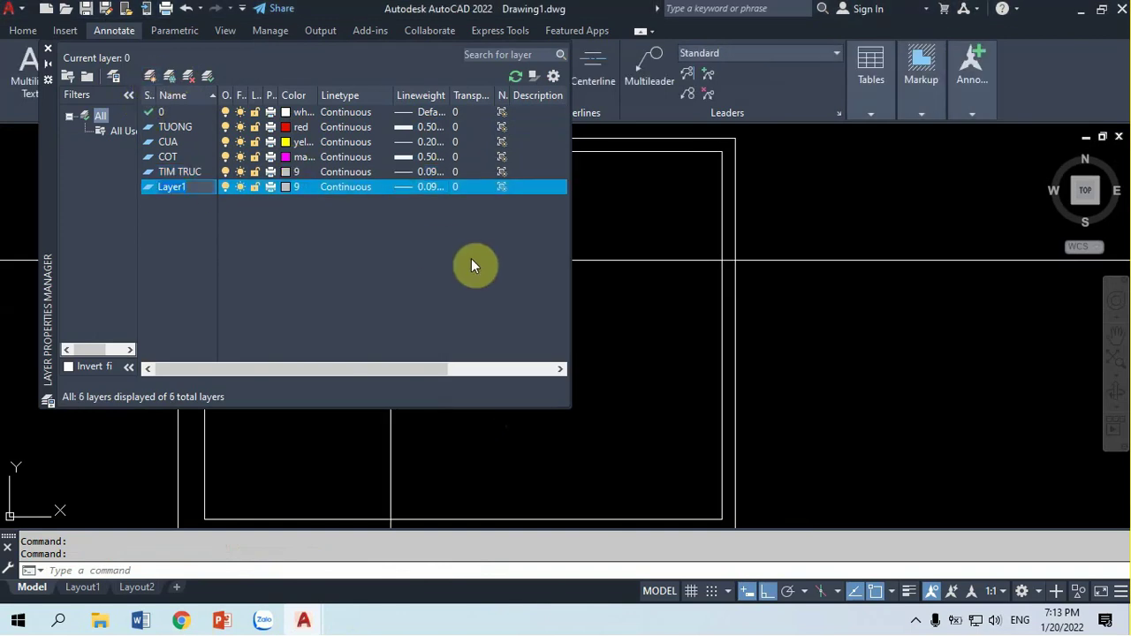
{"action": "type", "text": "DIM"}
{"action": "left_click", "coordinate": [295, 186]}
{"action": "key", "text": "Return"}
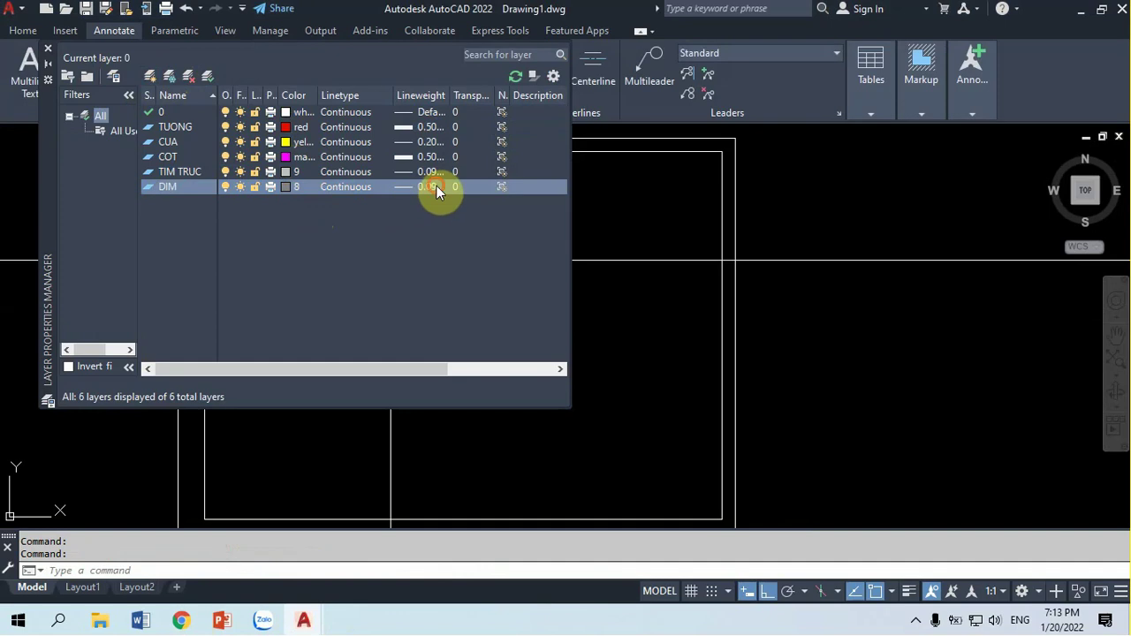
{"action": "left_click", "coordinate": [435, 189]}
{"action": "left_click", "coordinate": [501, 265]}
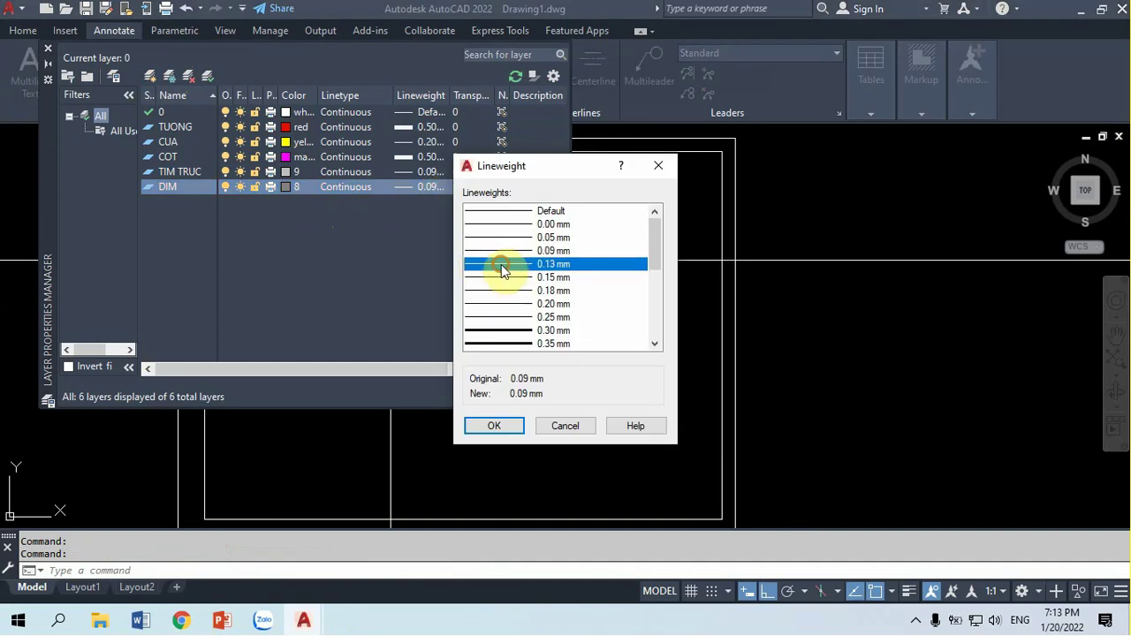
{"action": "left_click", "coordinate": [492, 426]}
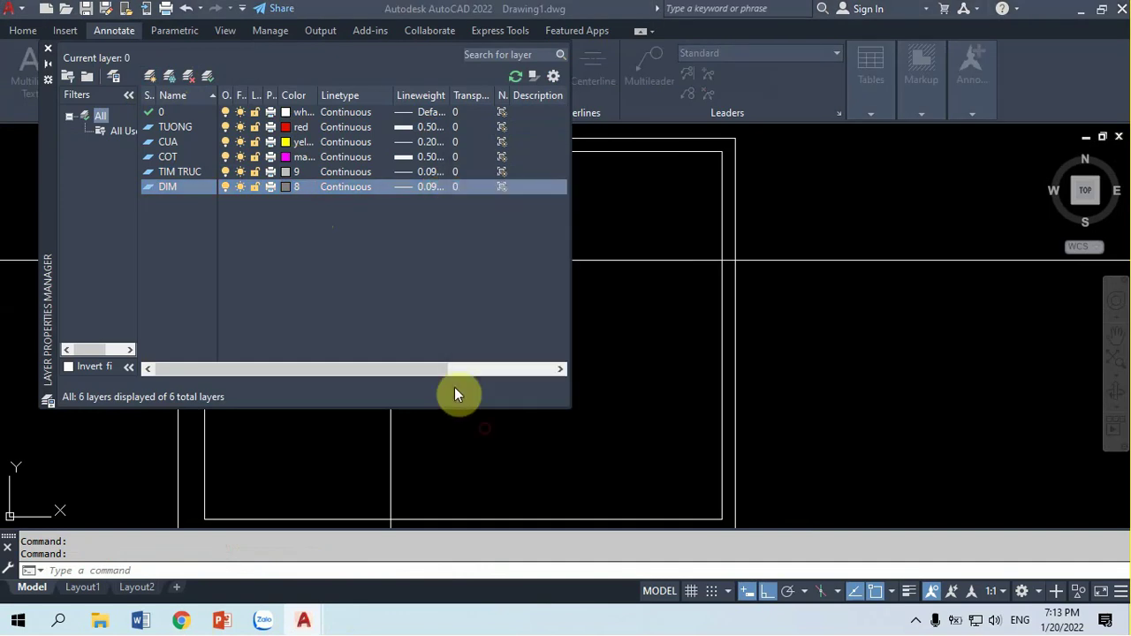
Add a TEXT layer in green (colour 3) with a 0.25 mm lineweight
{"action": "left_click", "coordinate": [151, 76]}
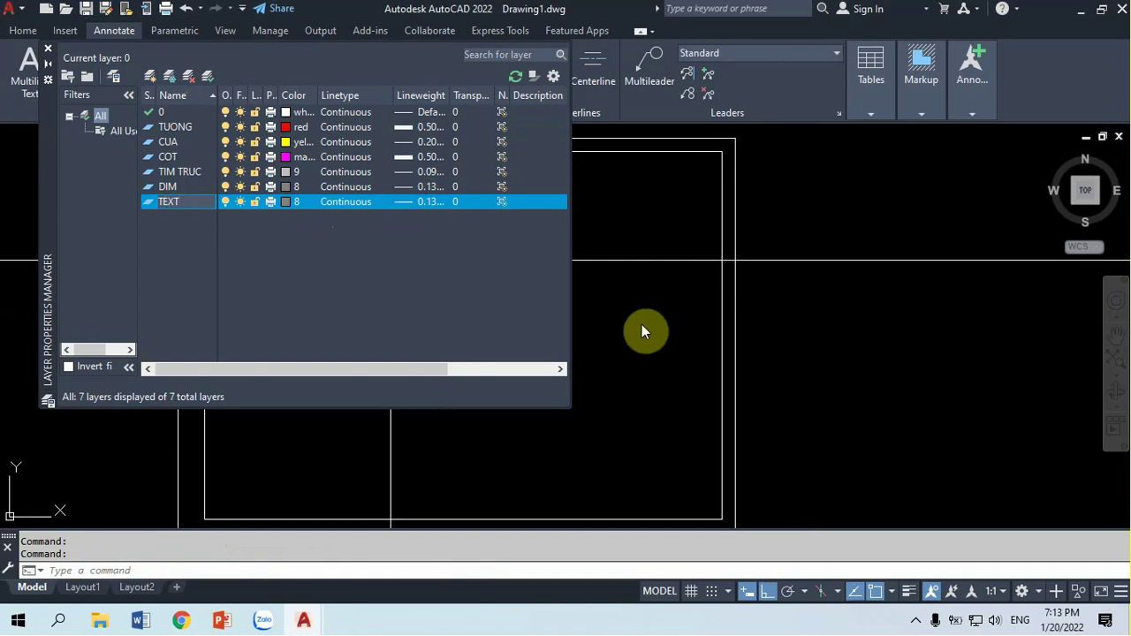
{"action": "type", "text": "TEXT"}
{"action": "key", "text": "Return"}
{"action": "left_click", "coordinate": [290, 202]}
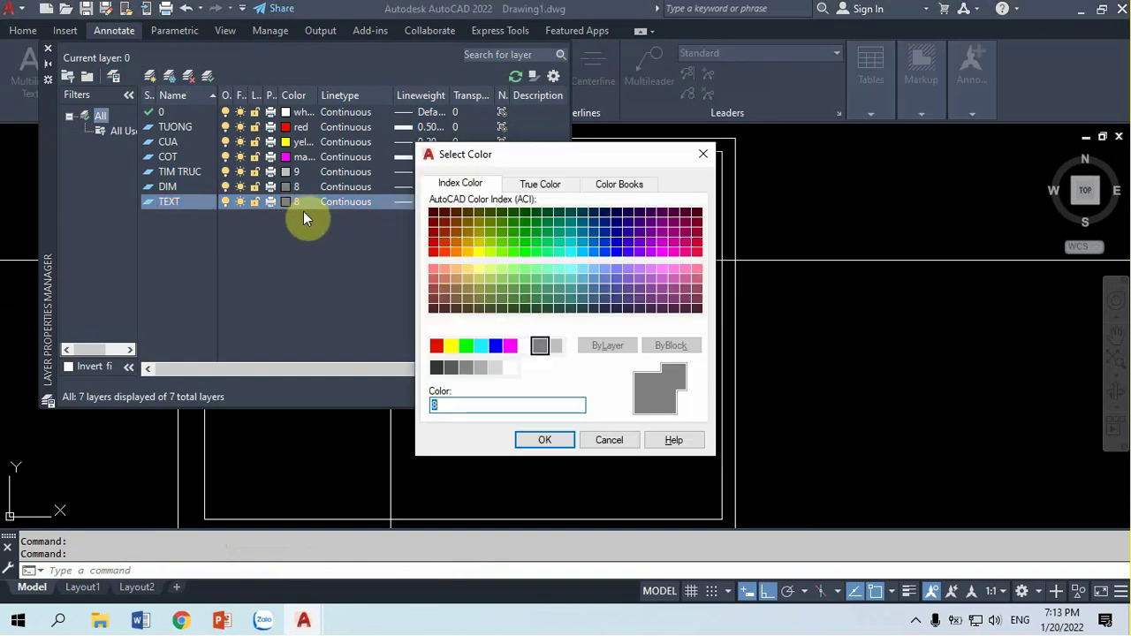
{"action": "type", "text": "3"}
{"action": "key", "text": "Return"}
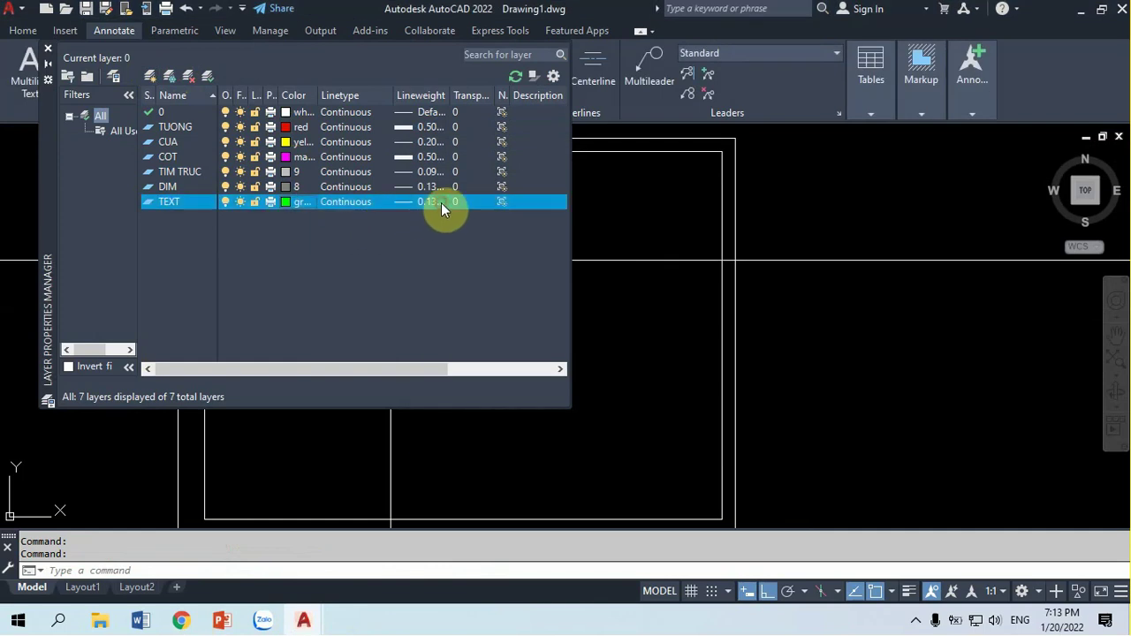
{"action": "left_click", "coordinate": [440, 202]}
{"action": "left_click", "coordinate": [505, 320]}
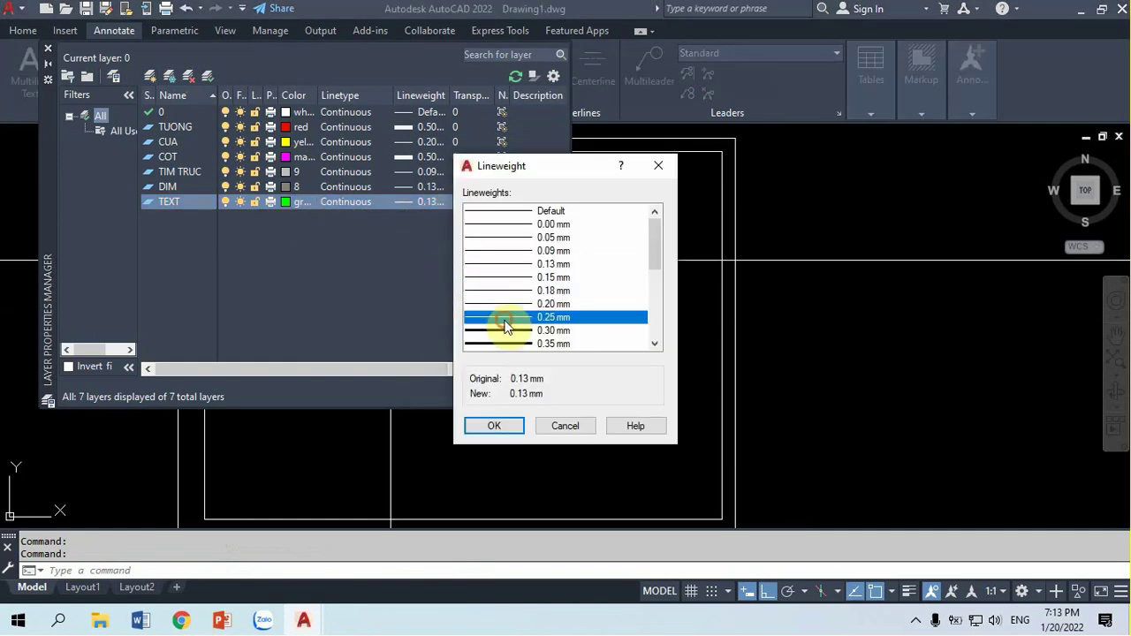
{"action": "left_click", "coordinate": [494, 428]}
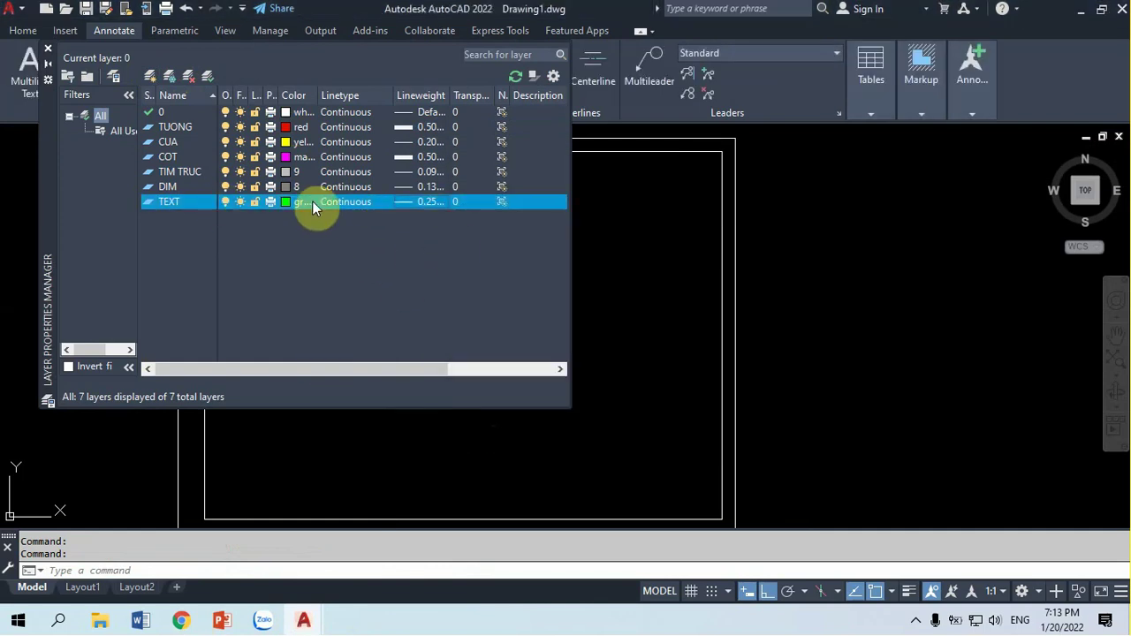
Load the CENTER linetype, assign it to TIM TRUC, and close the layer manager
{"action": "left_click", "coordinate": [357, 171]}
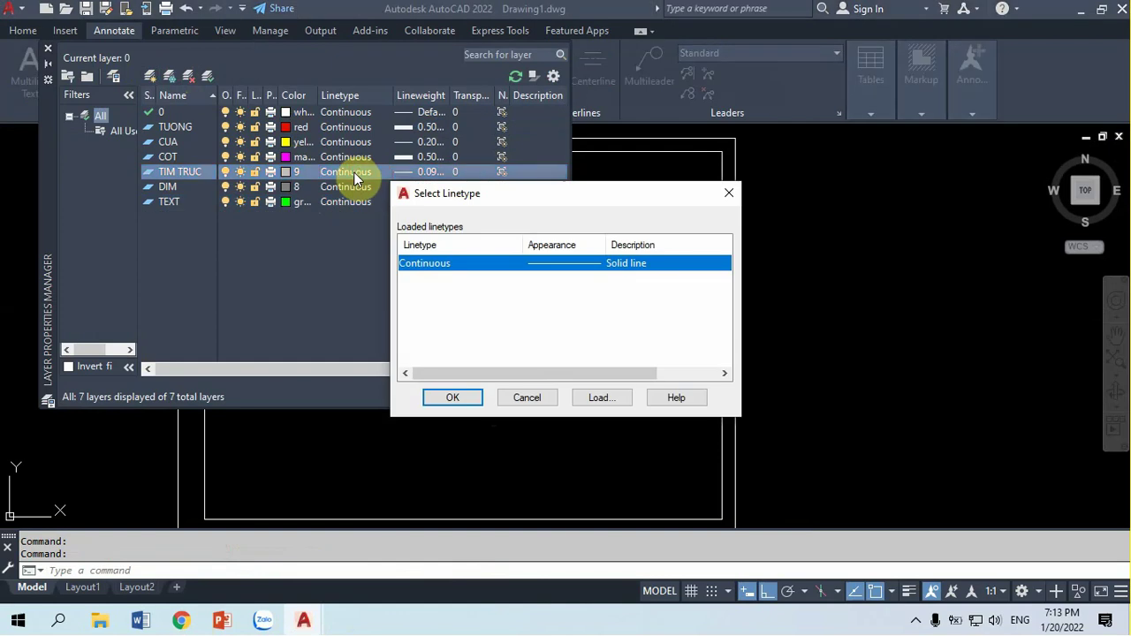
{"action": "left_click", "coordinate": [598, 398]}
{"action": "scroll", "coordinate": [576, 265], "scroll_direction": "down", "scroll_amount": 4}
{"action": "scroll", "coordinate": [530, 309], "scroll_direction": "down", "scroll_amount": 1}
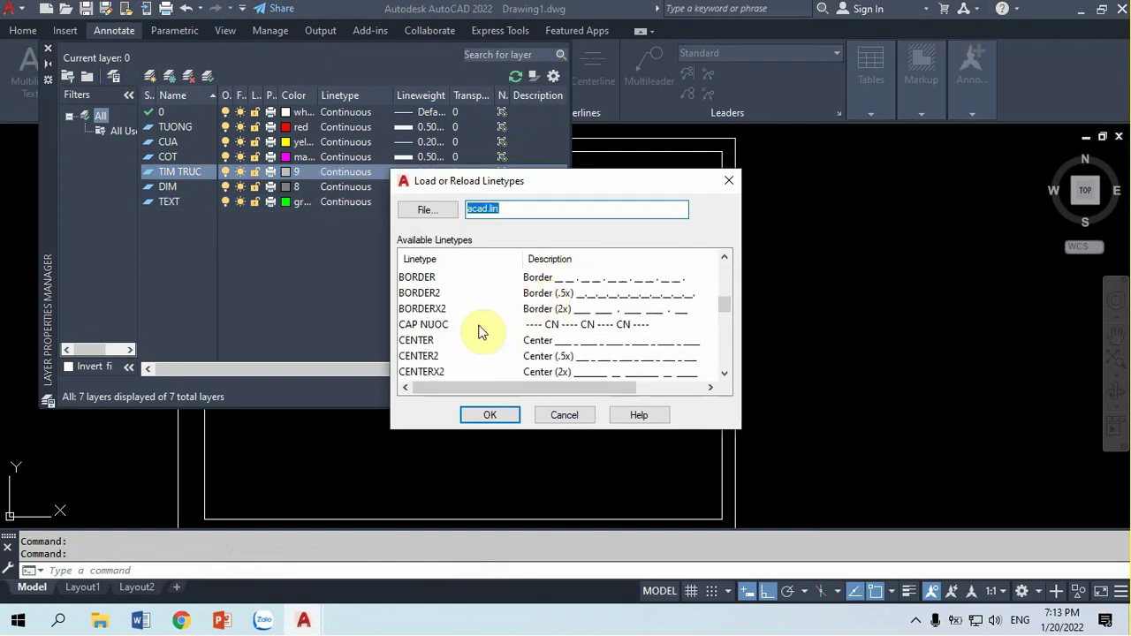
{"action": "left_click", "coordinate": [417, 340]}
{"action": "left_click", "coordinate": [488, 416]}
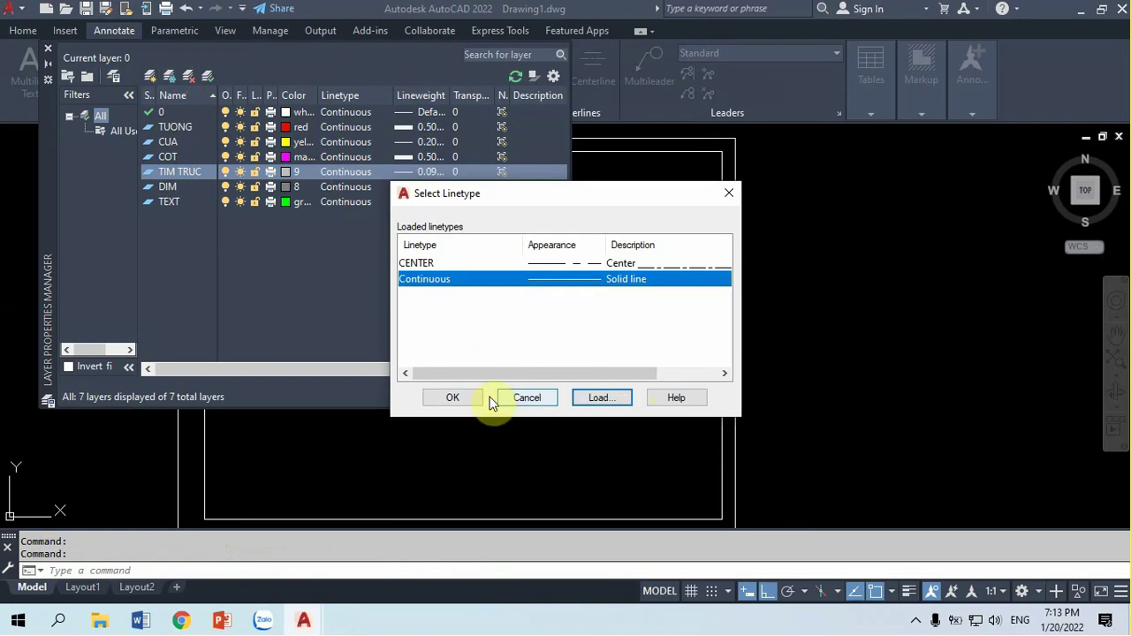
{"action": "left_click", "coordinate": [417, 262]}
{"action": "left_click", "coordinate": [453, 398]}
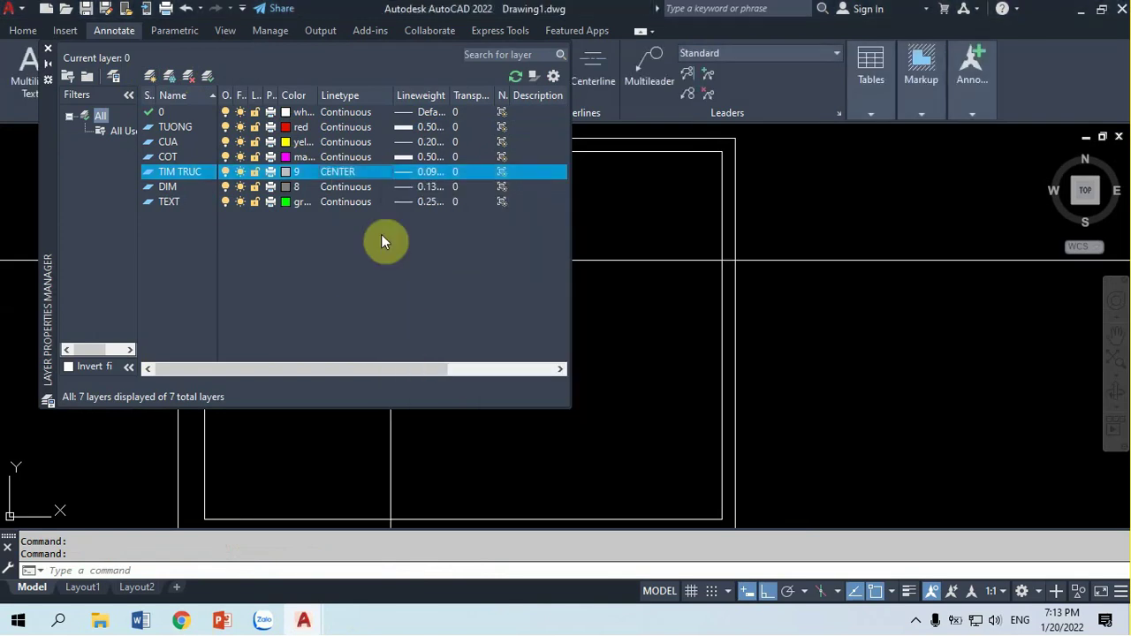
{"action": "left_click", "coordinate": [47, 48]}
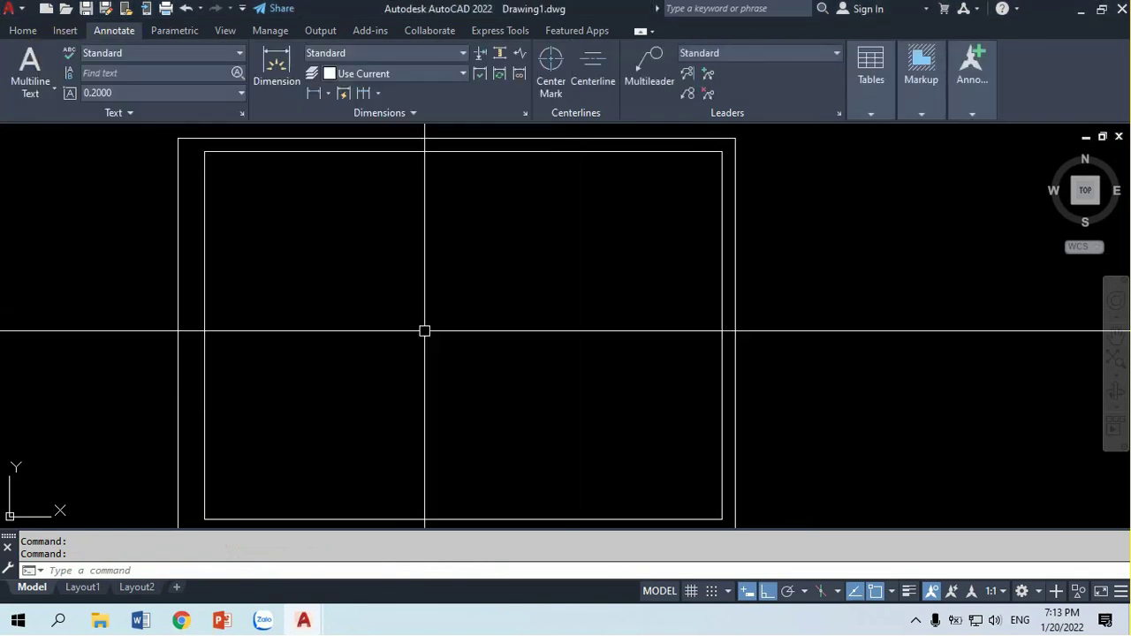
Make TIM TRUC the current layer and draw a vertical axis line
{"action": "left_click", "coordinate": [21, 31]}
{"action": "left_click", "coordinate": [564, 51]}
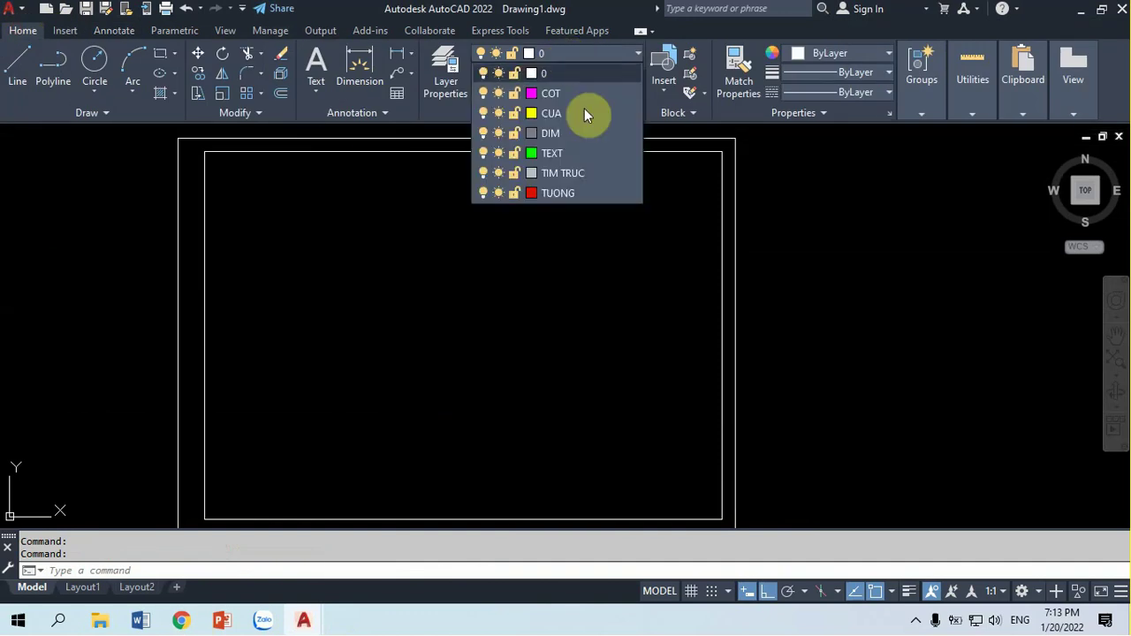
{"action": "left_click", "coordinate": [567, 173]}
{"action": "type", "text": "l"}
{"action": "key", "text": "Return"}
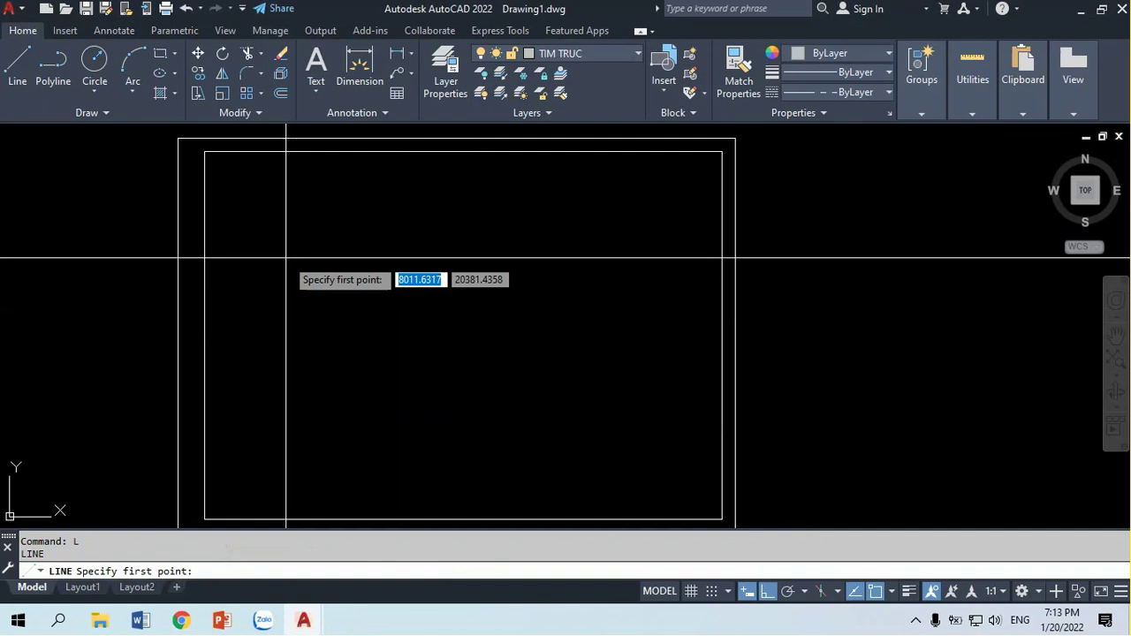
{"action": "left_click", "coordinate": [275, 228]}
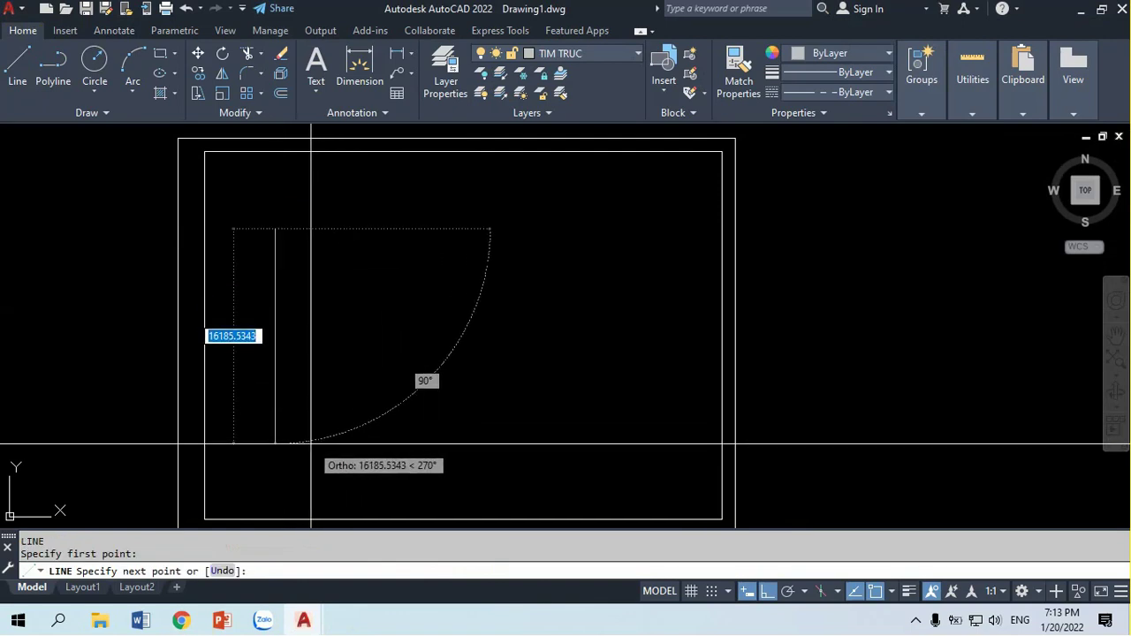
{"action": "left_click", "coordinate": [297, 398]}
{"action": "key", "text": "Return"}
{"action": "scroll", "coordinate": [284, 349], "scroll_direction": "up", "scroll_amount": 2}
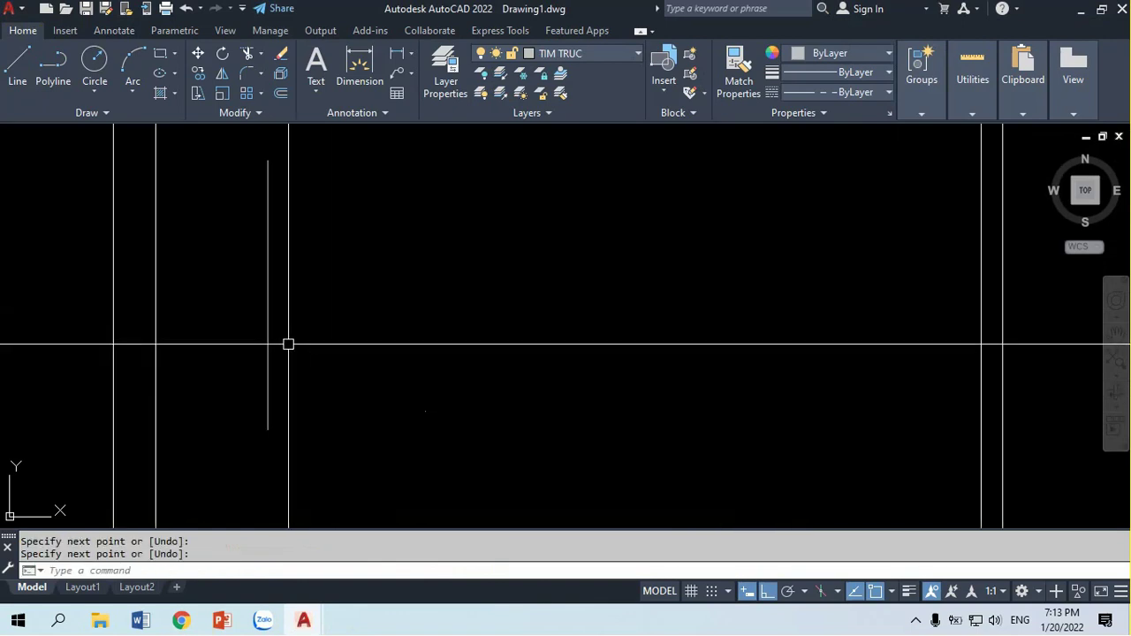
{"action": "middle_click_drag", "start_coordinate": [319, 318], "coordinate": [310, 324]}
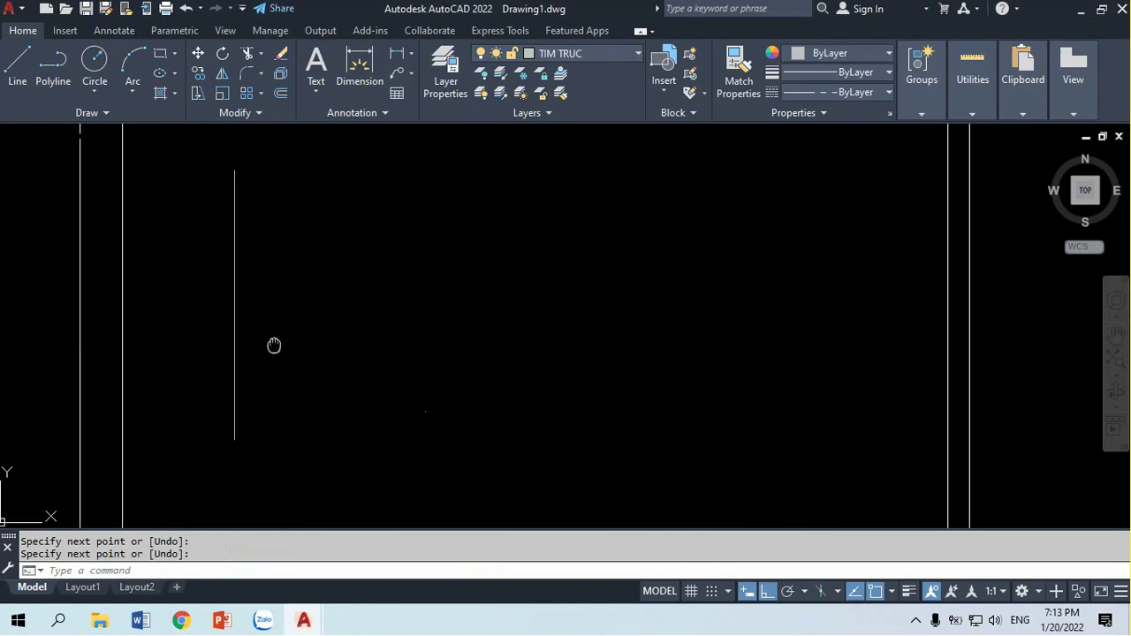
Set the linetype scale to 35, then to 700, so the axis shows dash-dot
{"action": "type", "text": "LT"}
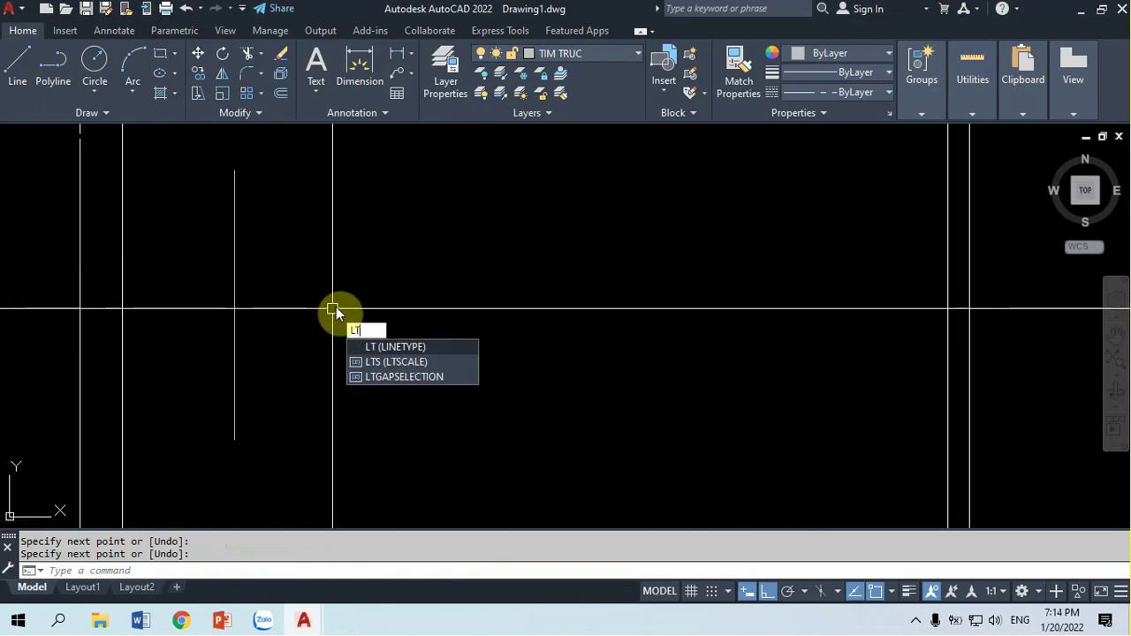
{"action": "type", "text": "S"}
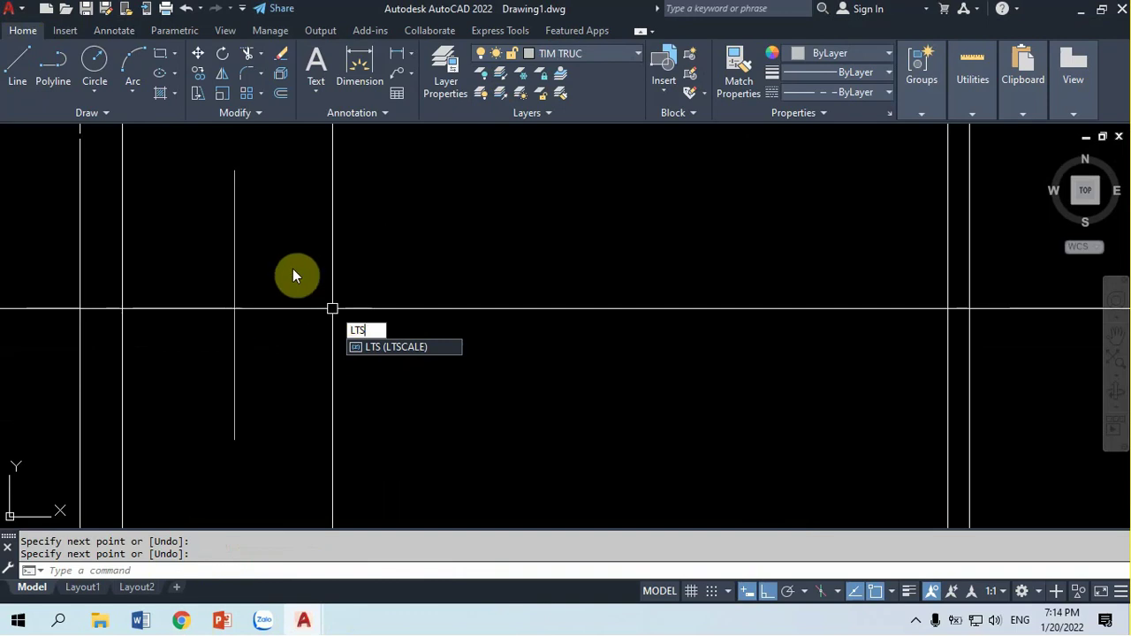
{"action": "left_click", "coordinate": [377, 343]}
{"action": "type", "text": "35"}
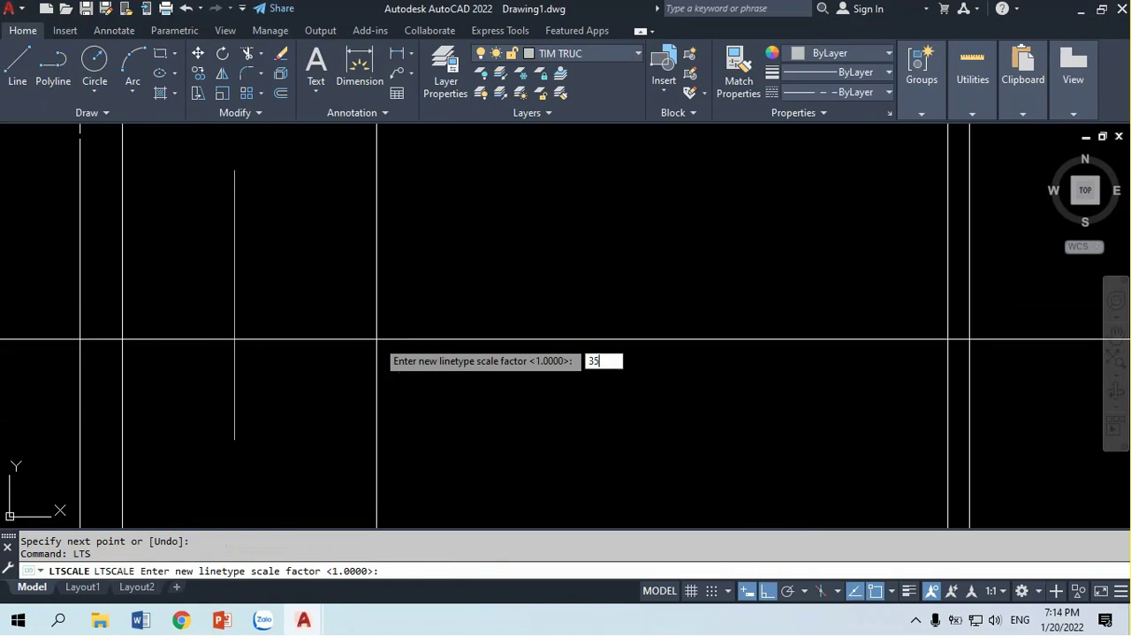
{"action": "key", "text": "Return"}
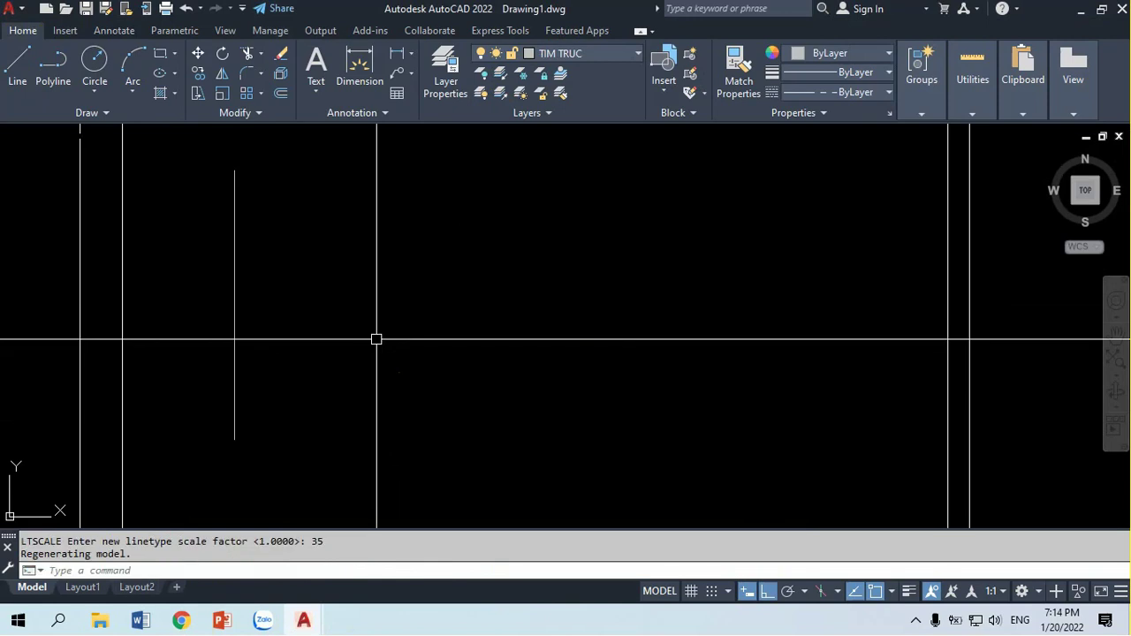
{"action": "type", "text": "l"}
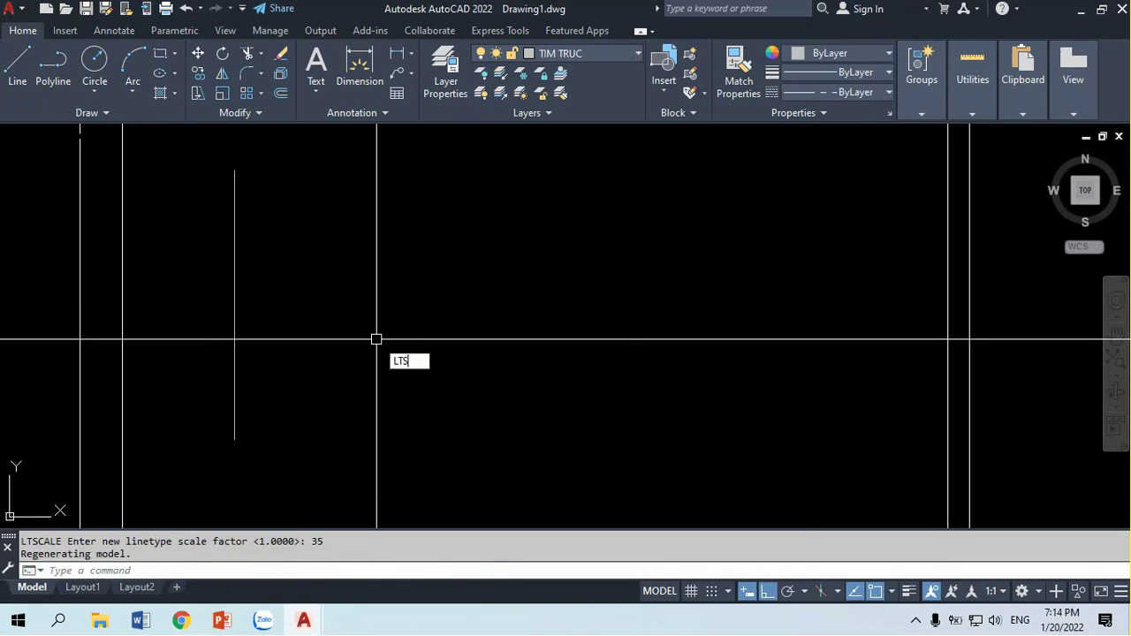
{"action": "key", "text": "Return"}
{"action": "type", "text": "7"}
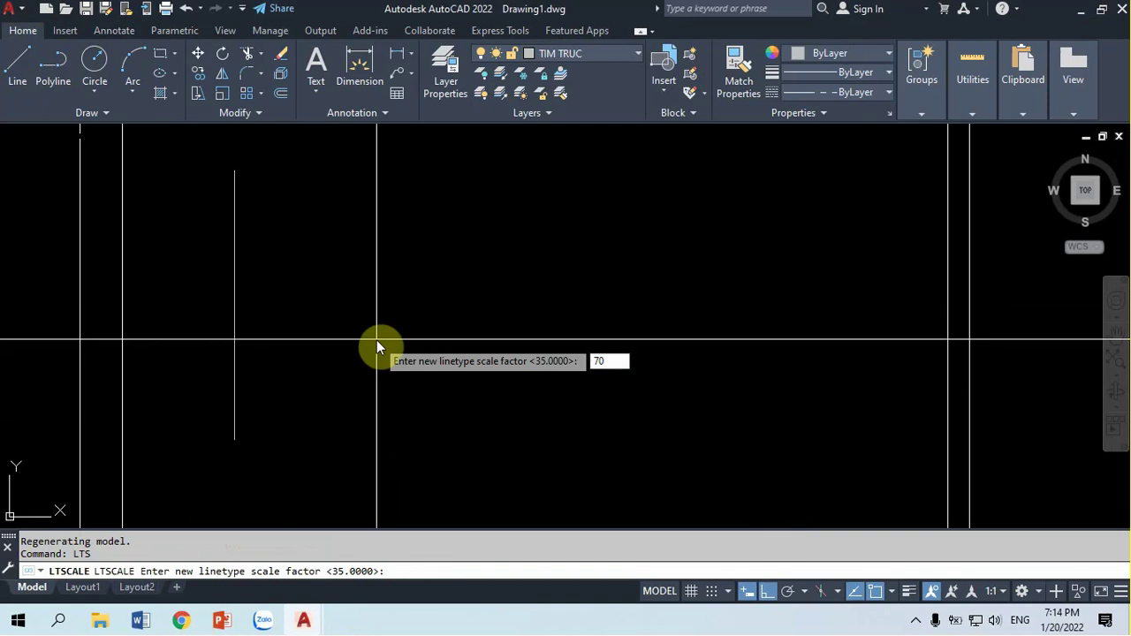
{"action": "type", "text": "0"}
{"action": "key", "text": "Return"}
{"action": "scroll", "coordinate": [371, 330], "scroll_direction": "down", "scroll_amount": 1}
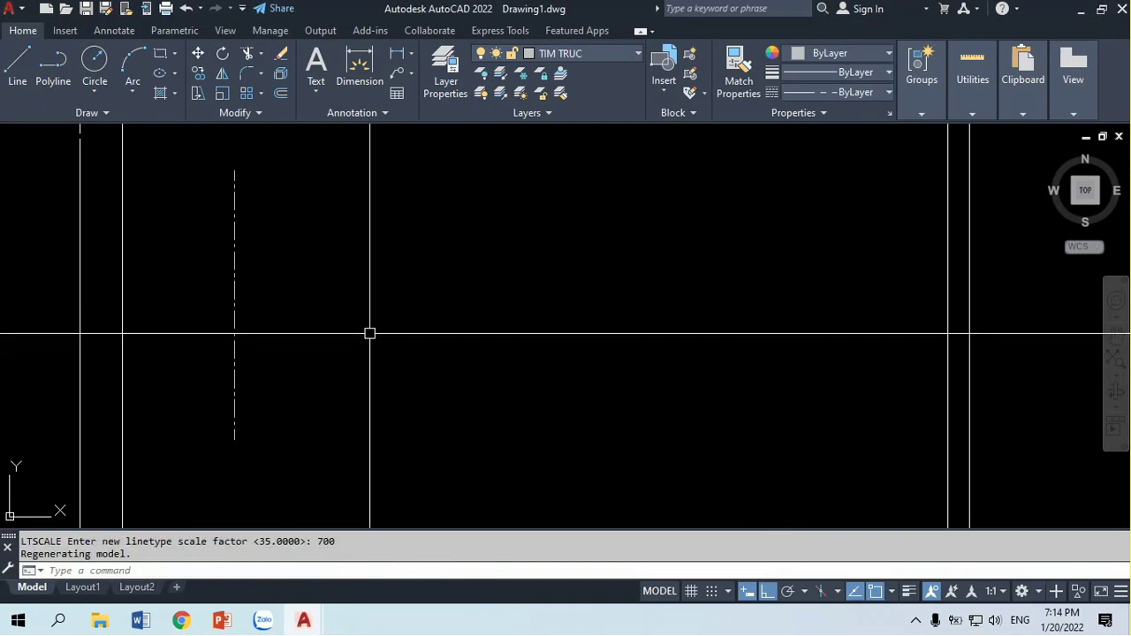
{"action": "scroll", "coordinate": [297, 277], "scroll_direction": "down", "scroll_amount": 3}
{"action": "scroll", "coordinate": [298, 273], "scroll_direction": "up", "scroll_amount": 4}
{"action": "type", "text": "S"}
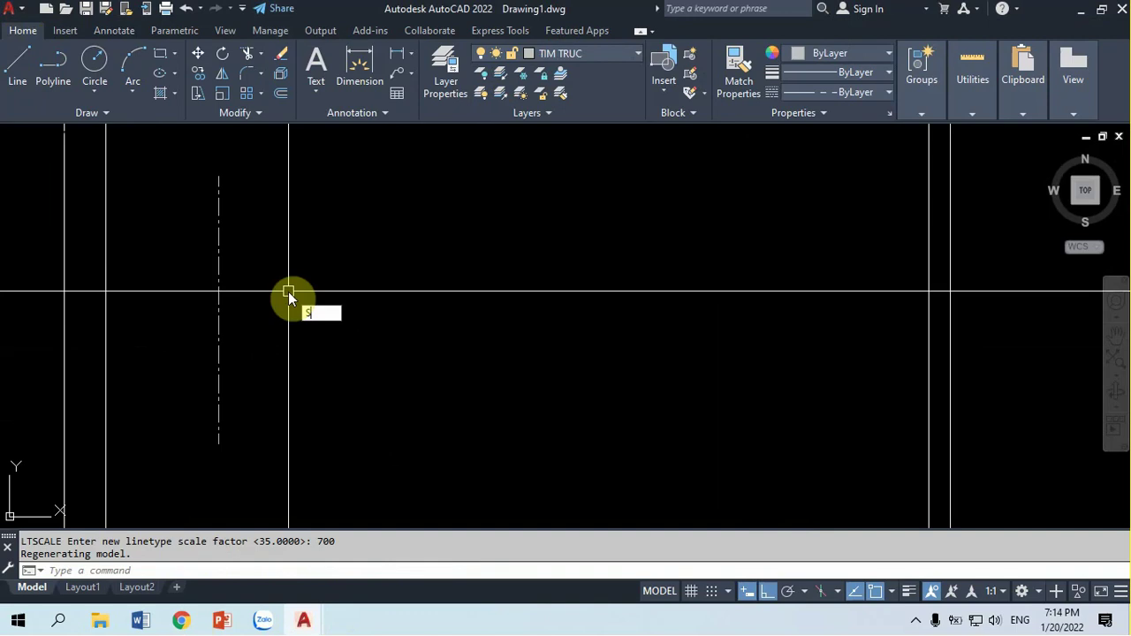
Stretch the vertical axis line to lengthen it downward
{"action": "key", "text": "Return"}
{"action": "left_click", "coordinate": [277, 447]}
{"action": "left_click", "coordinate": [185, 416]}
{"action": "key", "text": "Return"}
{"action": "left_click", "coordinate": [381, 305]}
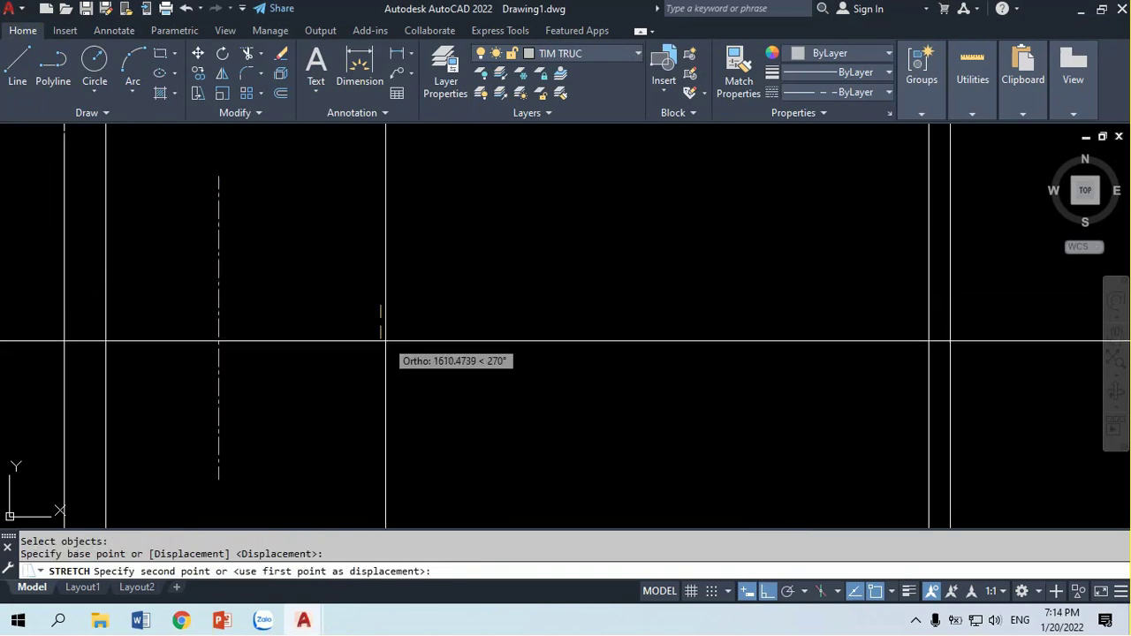
{"action": "left_click", "coordinate": [385, 340]}
{"action": "scroll", "coordinate": [291, 265], "scroll_direction": "down", "scroll_amount": 3}
{"action": "scroll", "coordinate": [291, 296], "scroll_direction": "up", "scroll_amount": 1}
{"action": "middle_click_drag", "start_coordinate": [291, 273], "coordinate": [296, 275]}
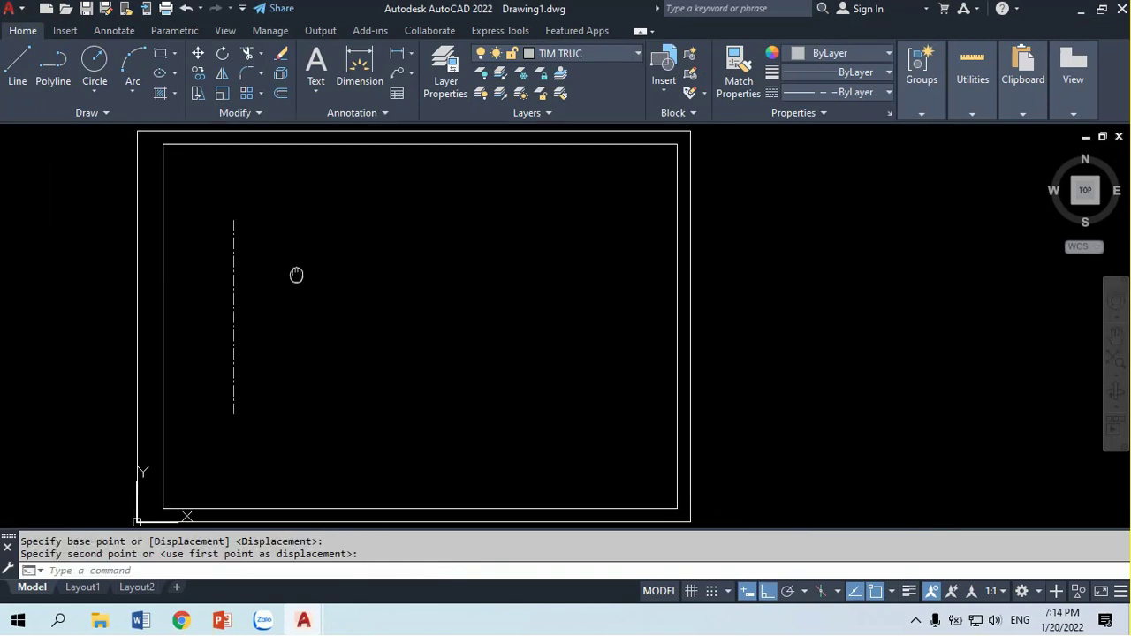
{"action": "scroll", "coordinate": [280, 287], "scroll_direction": "up", "scroll_amount": 2}
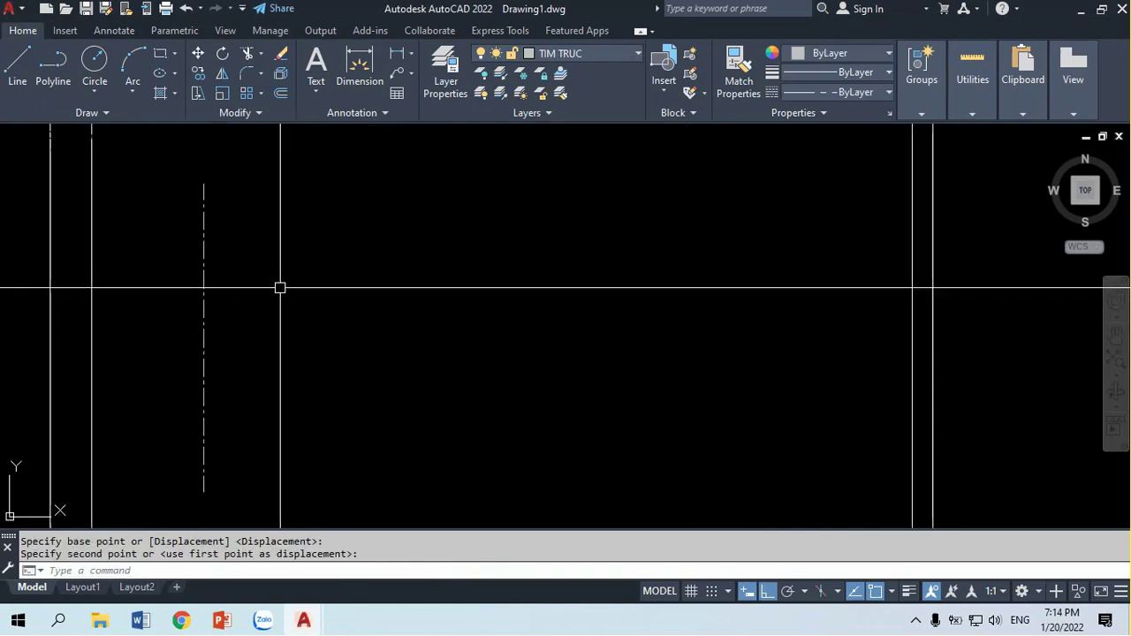
{"action": "middle_click_drag", "start_coordinate": [277, 293], "coordinate": [298, 253]}
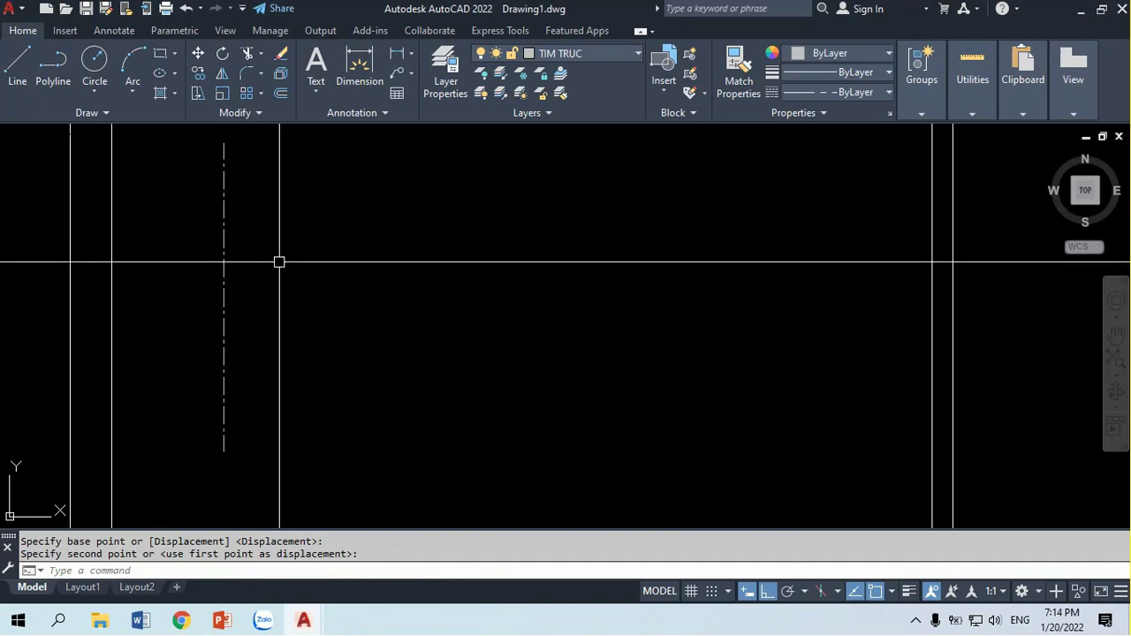
{"action": "scroll", "coordinate": [280, 261], "scroll_direction": "down", "scroll_amount": 2}
{"action": "scroll", "coordinate": [282, 258], "scroll_direction": "up", "scroll_amount": 2}
Offset the axis 3600 to the right twice, creating two new vertical axes
{"action": "type", "text": "o"}
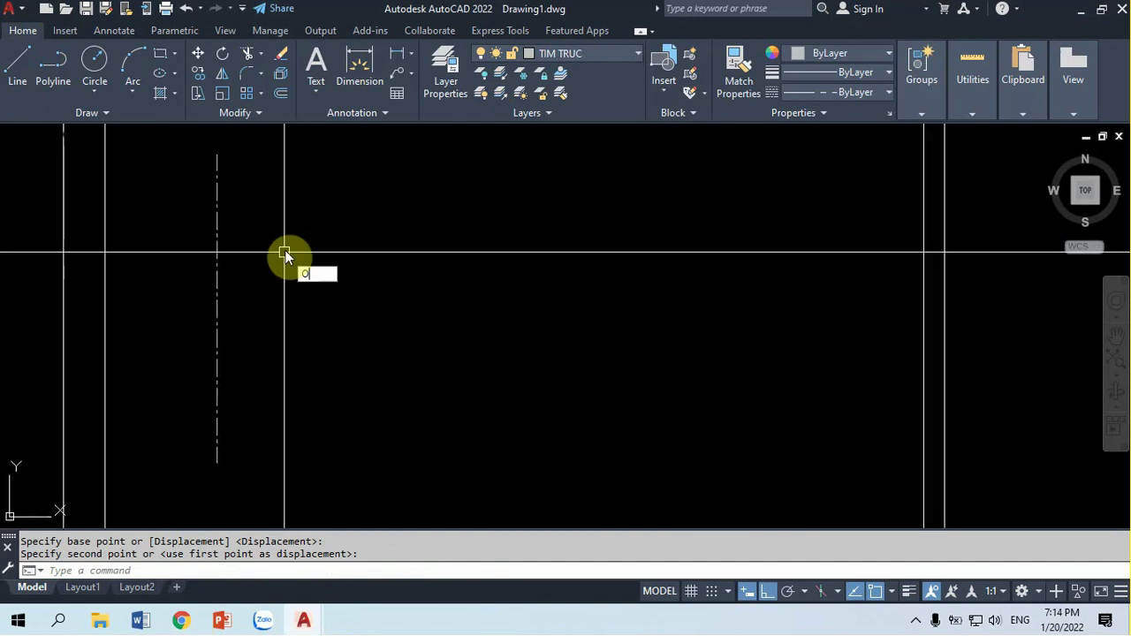
{"action": "key", "text": "Return"}
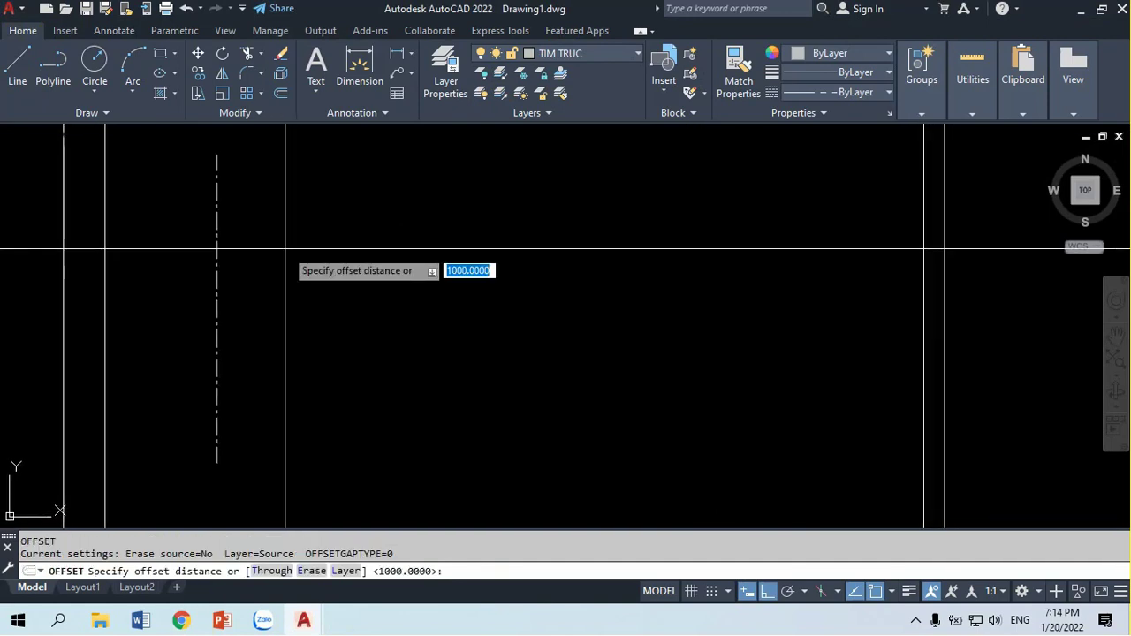
{"action": "type", "text": "3600"}
{"action": "key", "text": "Return"}
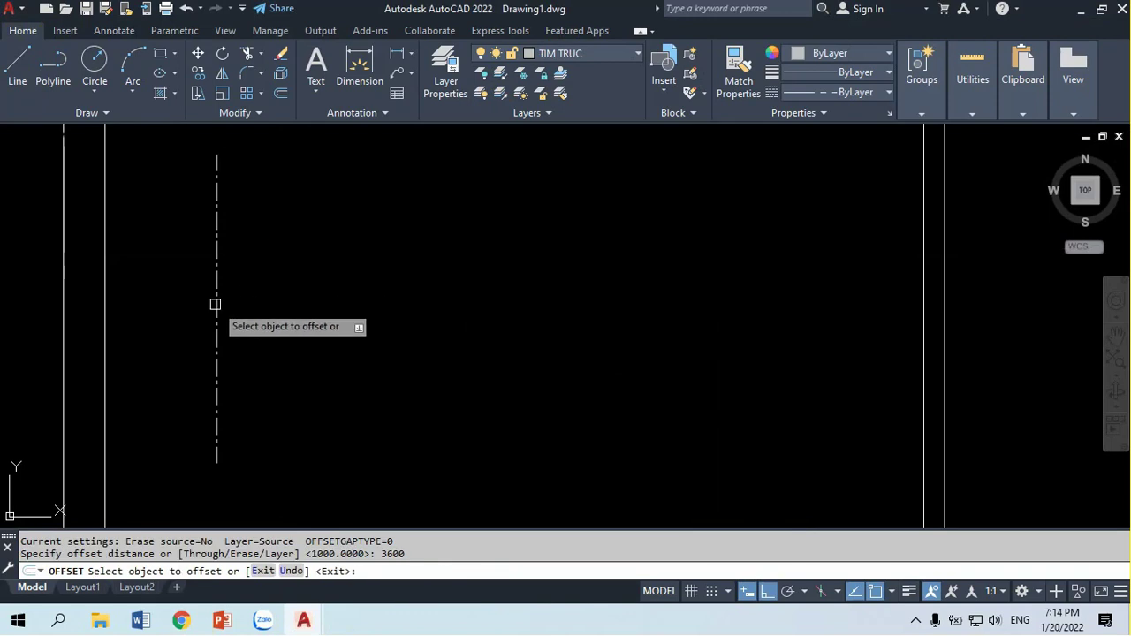
{"action": "left_click", "coordinate": [218, 308]}
{"action": "left_click", "coordinate": [345, 310]}
{"action": "left_click", "coordinate": [293, 316]}
{"action": "left_click", "coordinate": [377, 329]}
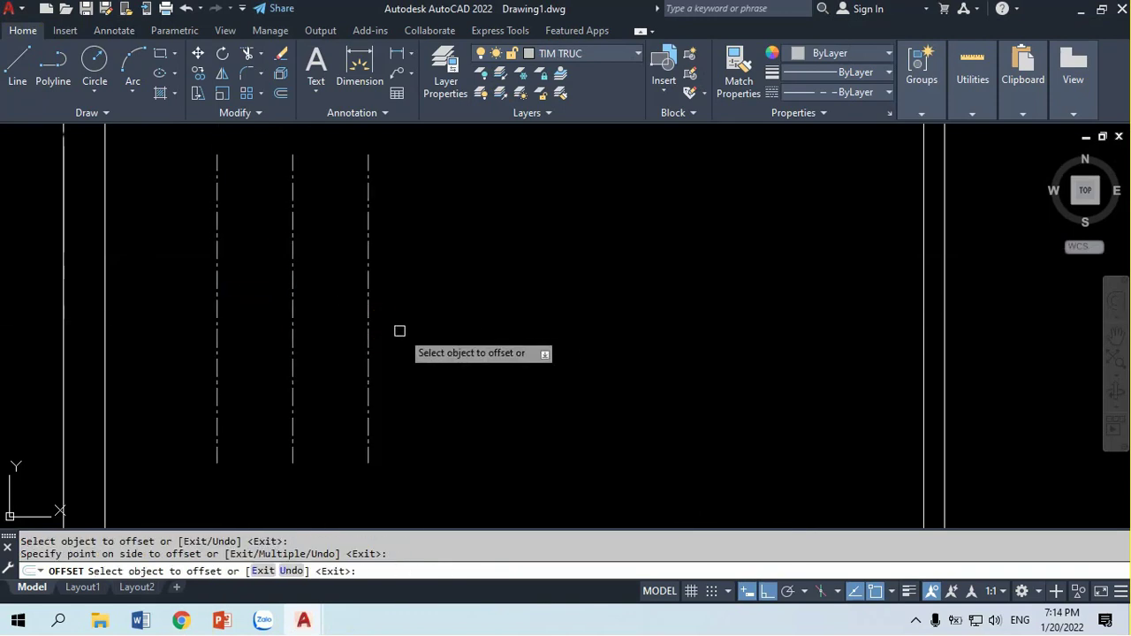
{"action": "key", "text": "Return"}
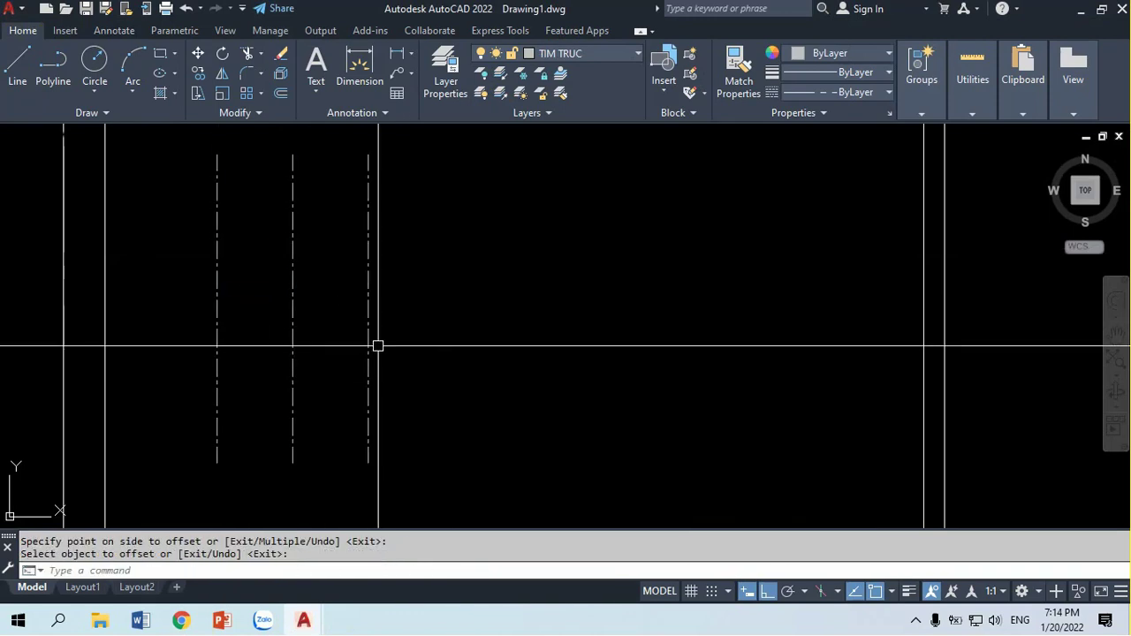
Offset the rightmost axis 4200 further right for the fourth vertical axis
{"action": "key", "text": "Return"}
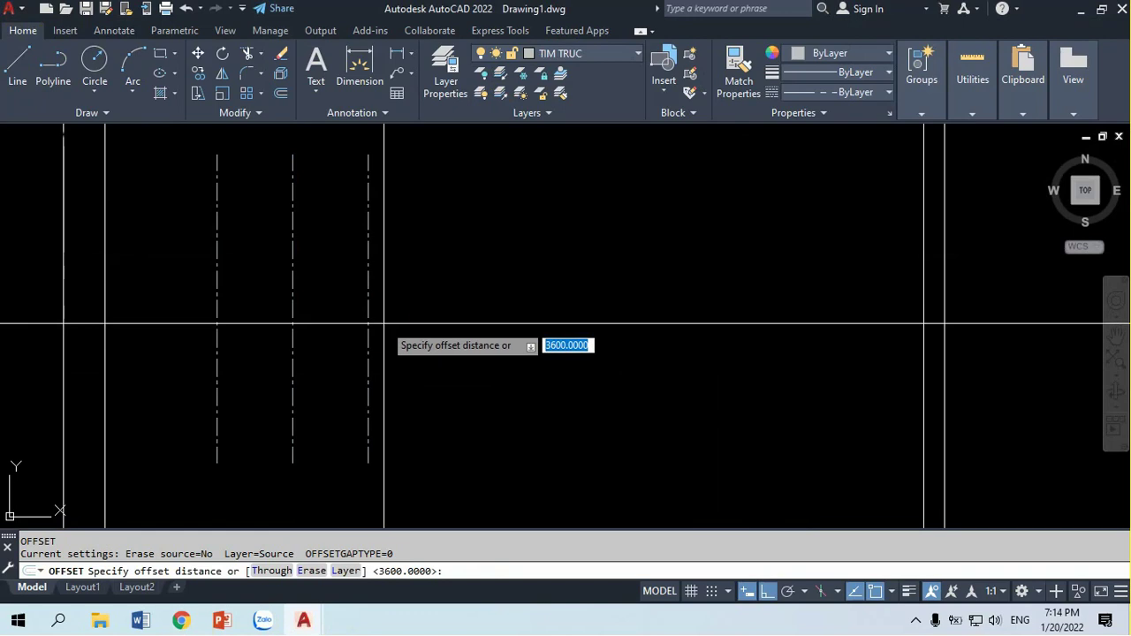
{"action": "type", "text": "450"}
{"action": "key", "text": "Return"}
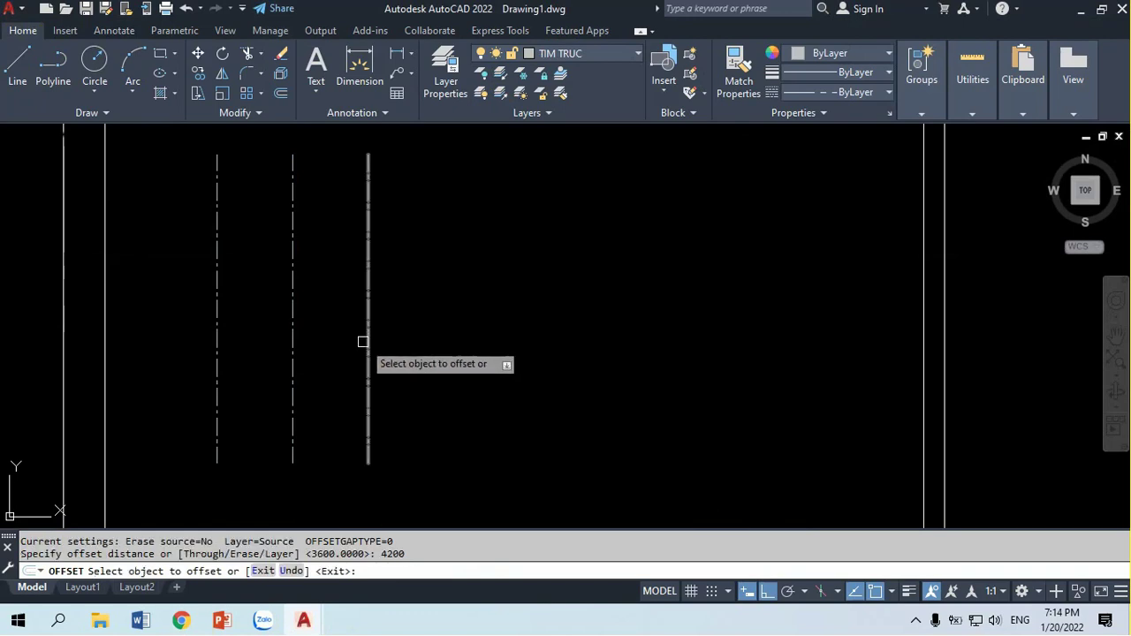
{"action": "left_click", "coordinate": [368, 341]}
{"action": "left_click", "coordinate": [480, 359]}
{"action": "key", "text": "Return"}
{"action": "type", "text": "l"}
{"action": "key", "text": "Return"}
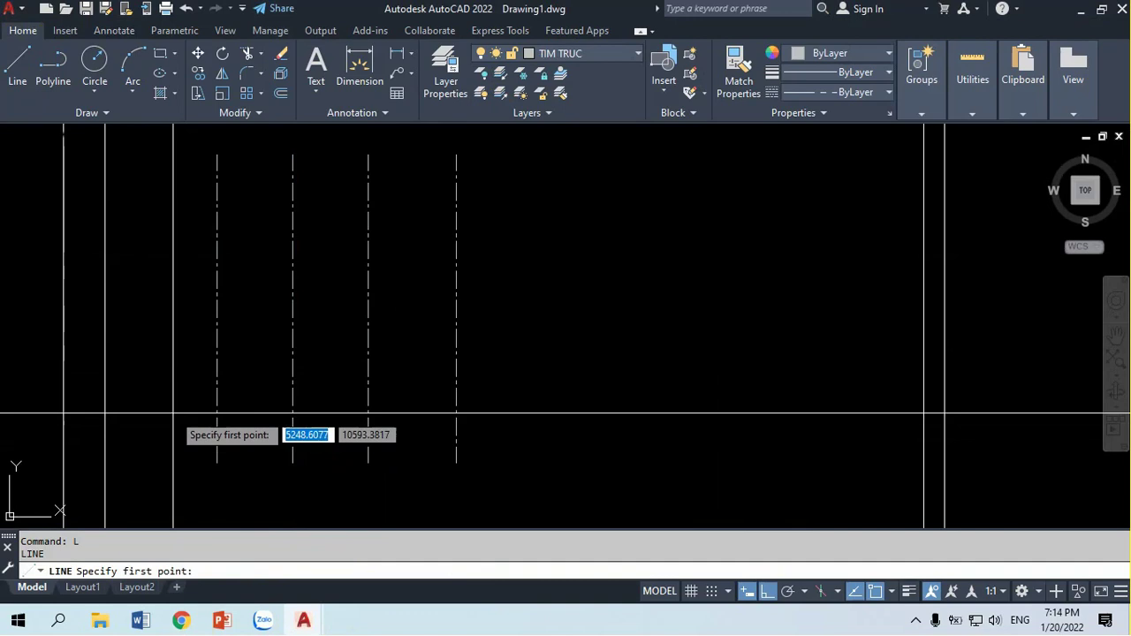
Draw a horizontal axis across the vertical ones and offset a copy 2000 above it
{"action": "left_click", "coordinate": [173, 411]}
{"action": "left_click", "coordinate": [497, 431]}
{"action": "key", "text": "Return"}
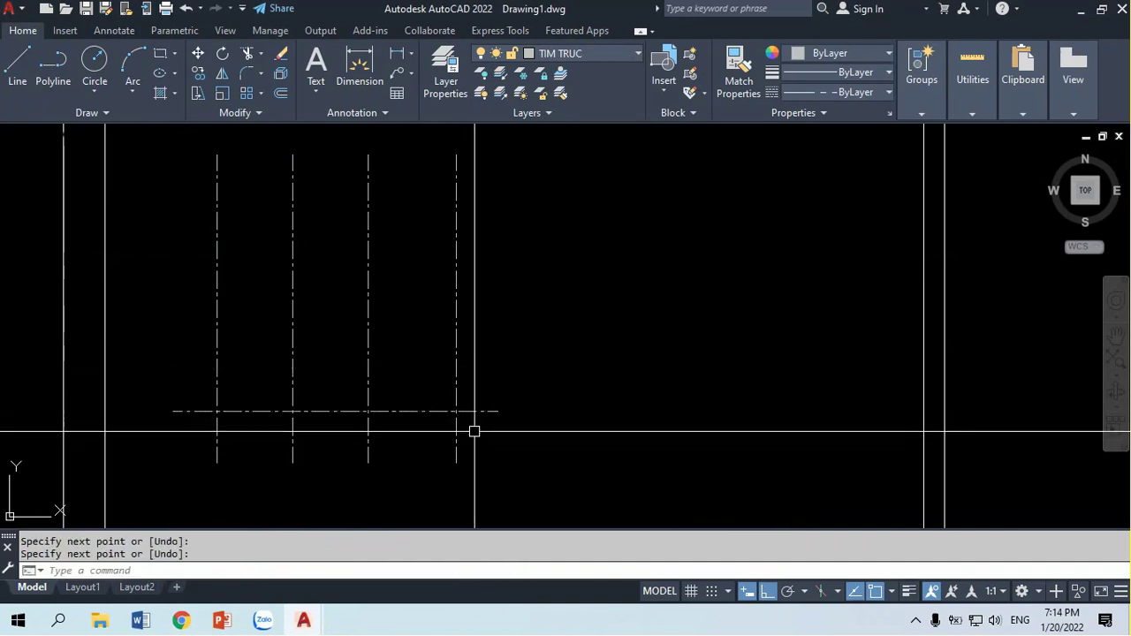
{"action": "type", "text": "o"}
{"action": "key", "text": "Return"}
{"action": "type", "text": "2"}
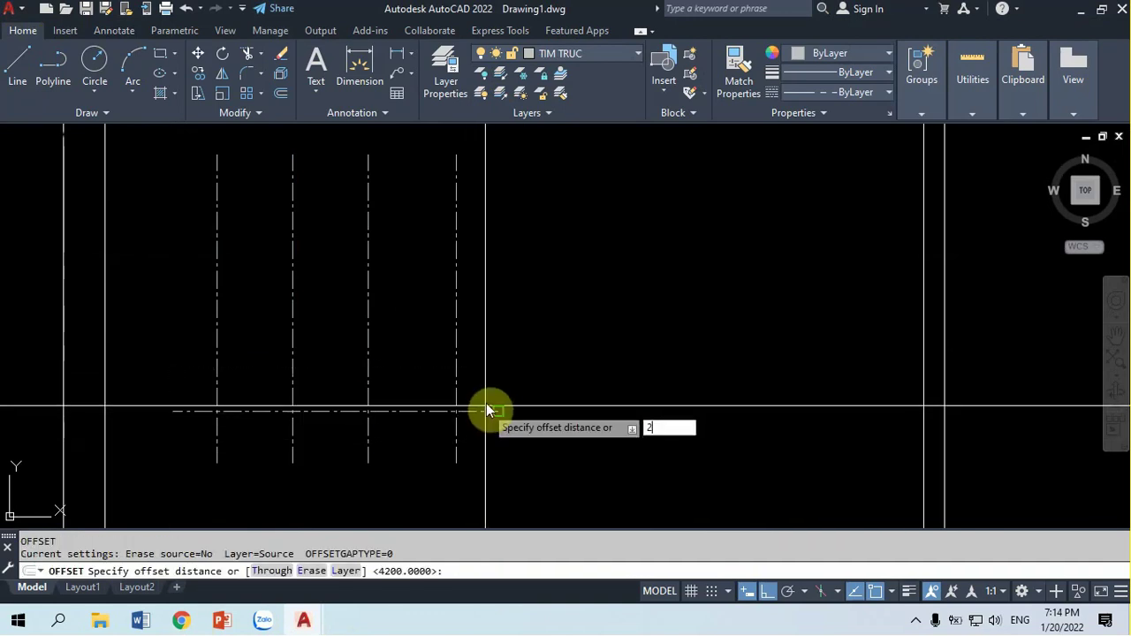
{"action": "type", "text": "00"}
{"action": "key", "text": "Return"}
{"action": "left_click", "coordinate": [475, 411]}
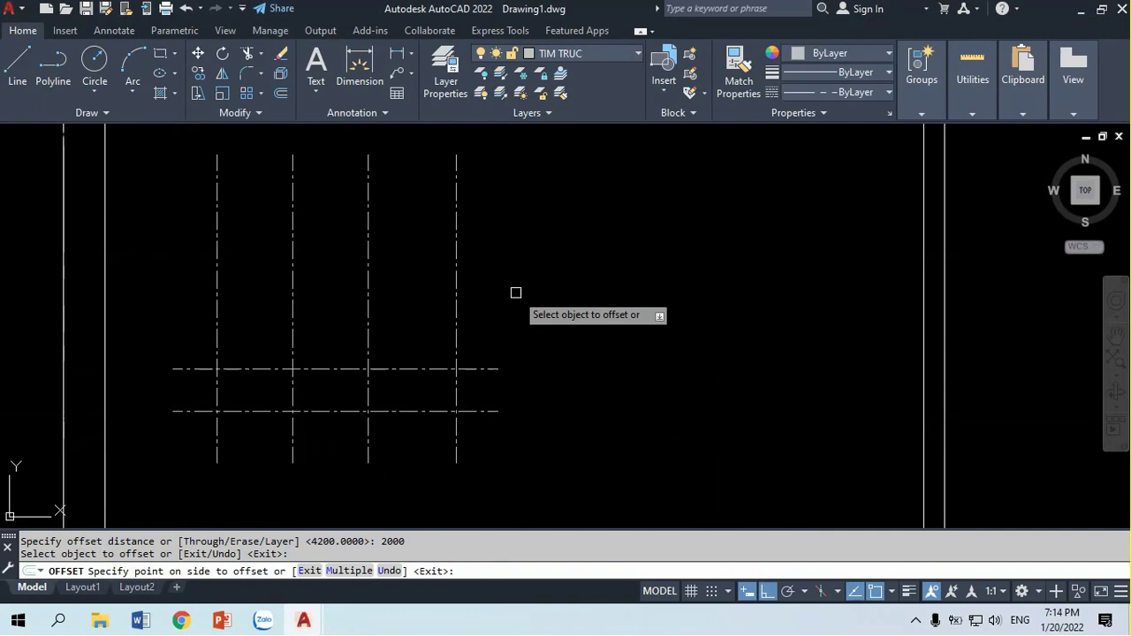
{"action": "left_click", "coordinate": [511, 353]}
Offset the upper horizontal axis 5400 upward for the third horizontal axis
{"action": "key", "text": "Return"}
{"action": "key", "text": "Return"}
{"action": "type", "text": "5400"}
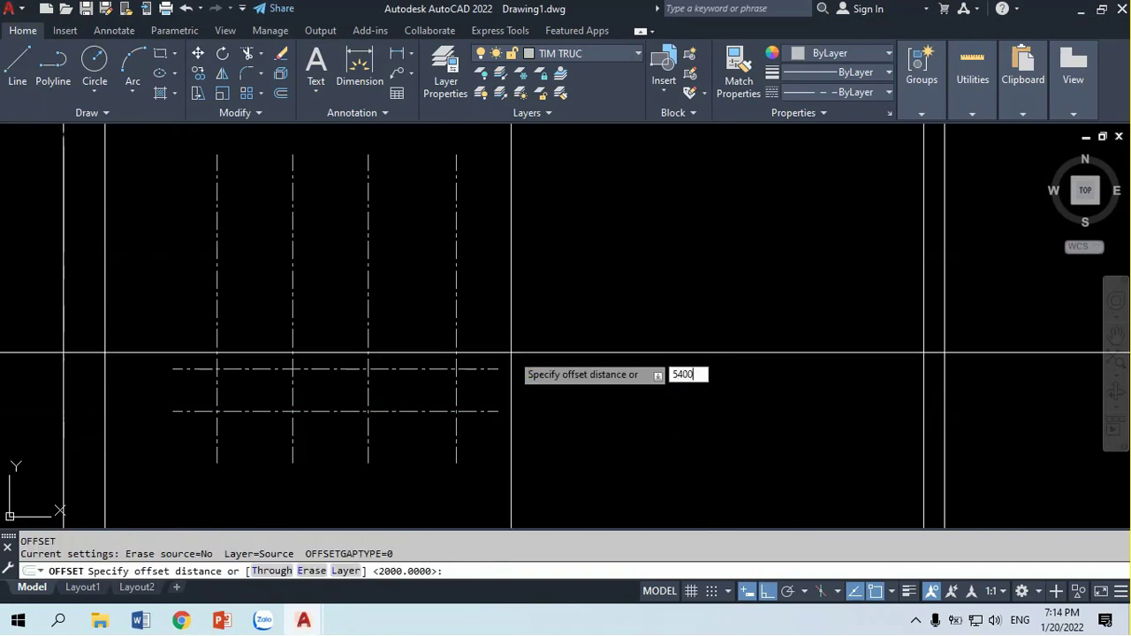
{"action": "key", "text": "Return"}
{"action": "left_click", "coordinate": [487, 370]}
{"action": "left_click", "coordinate": [515, 240]}
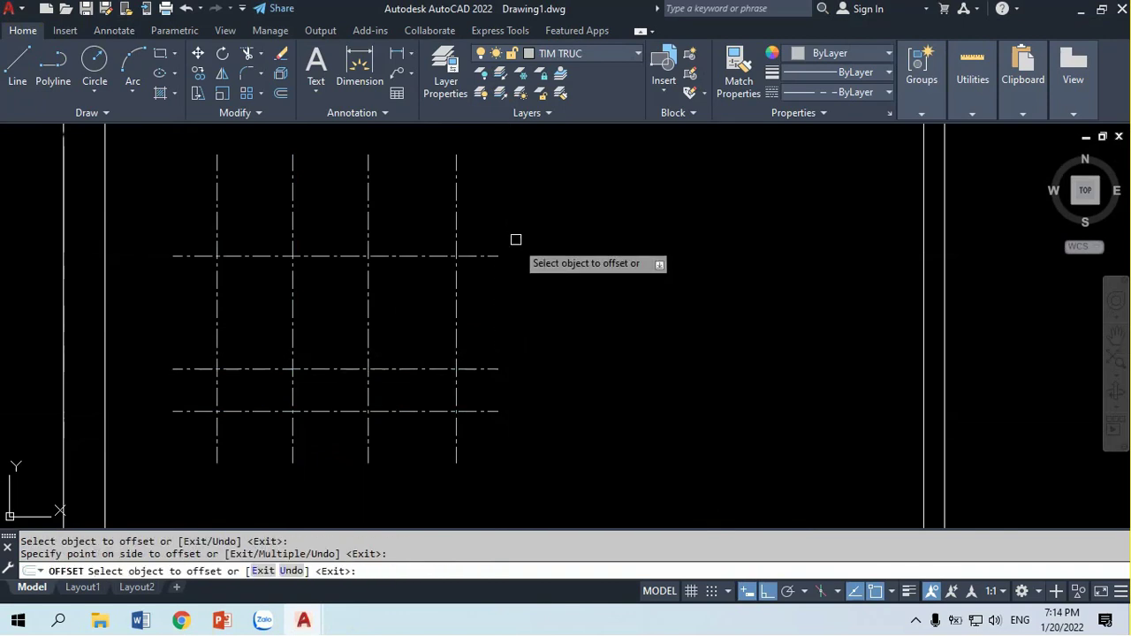
{"action": "mouse_move", "coordinate": [411, 341]}
{"action": "middle_mouse_down"}
{"action": "mouse_move", "coordinate": [483, 328]}
{"action": "mouse_move", "coordinate": [508, 345]}
{"action": "middle_mouse_up"}
{"action": "type", "text": "S"}
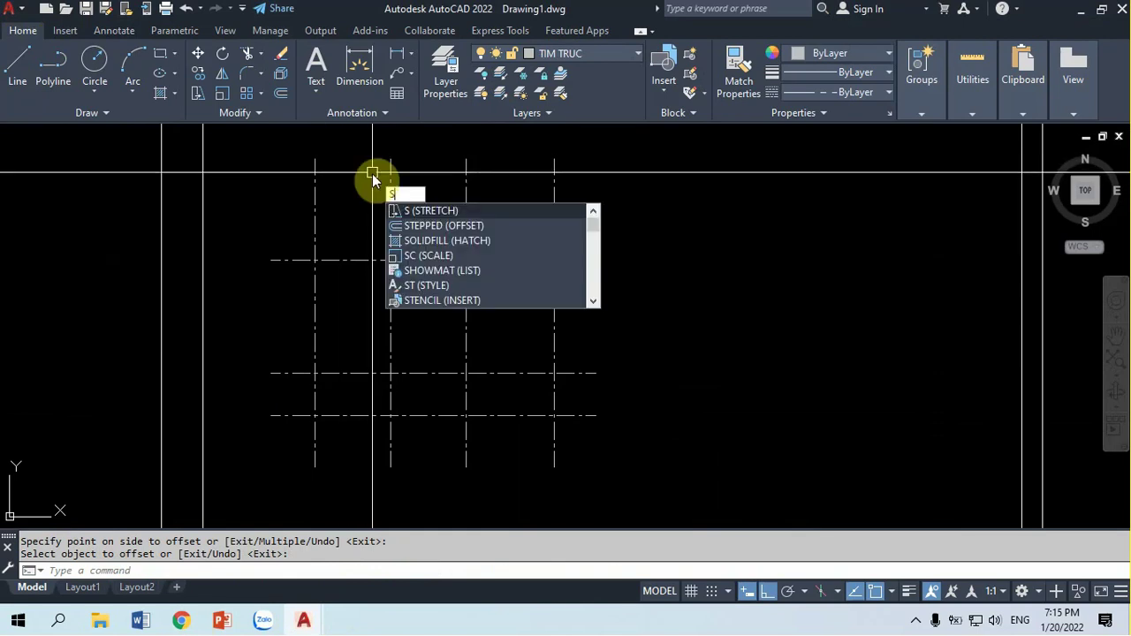
Stretch the tops of all four vertical axes downward using a crossing window over their ends
{"action": "key", "text": "Return"}
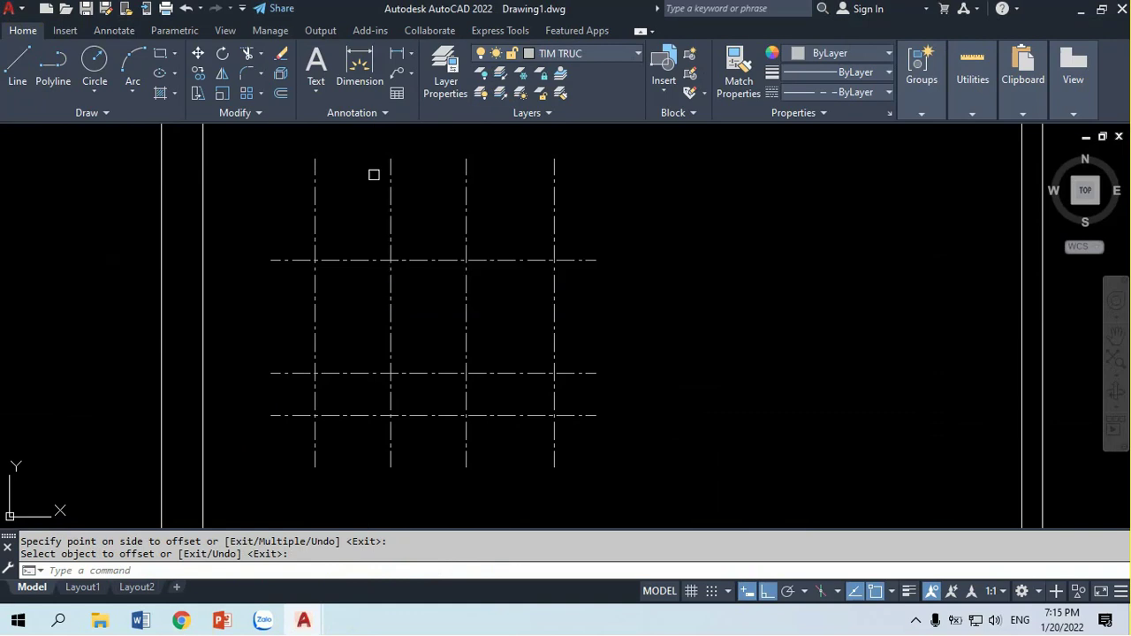
{"action": "left_click", "coordinate": [573, 150]}
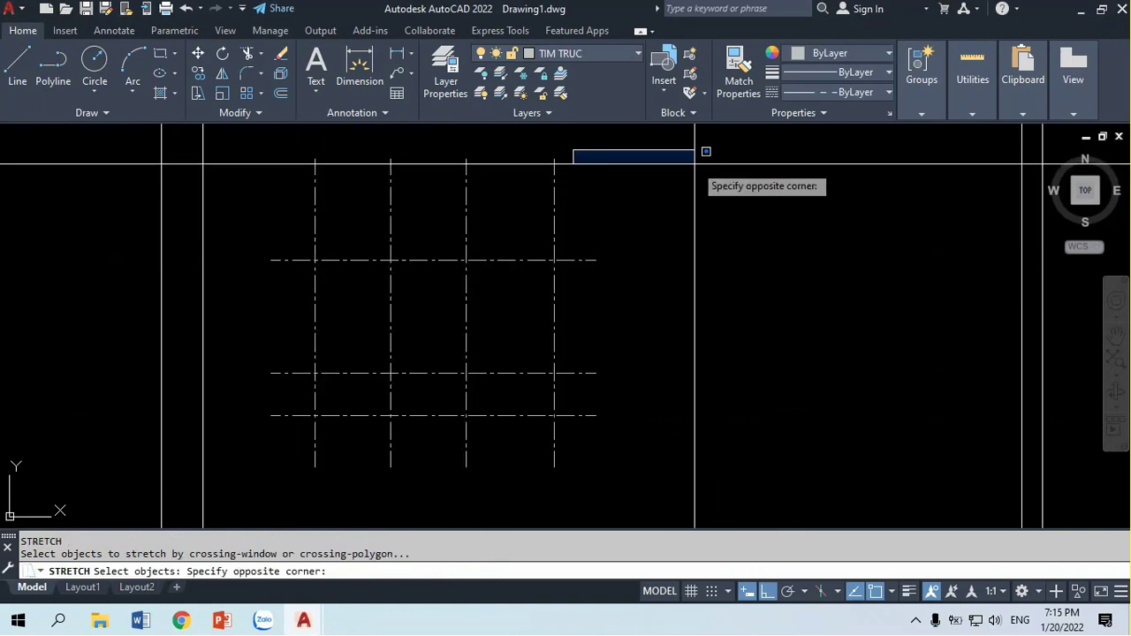
{"action": "left_click", "coordinate": [947, 166]}
{"action": "left_click", "coordinate": [279, 146]}
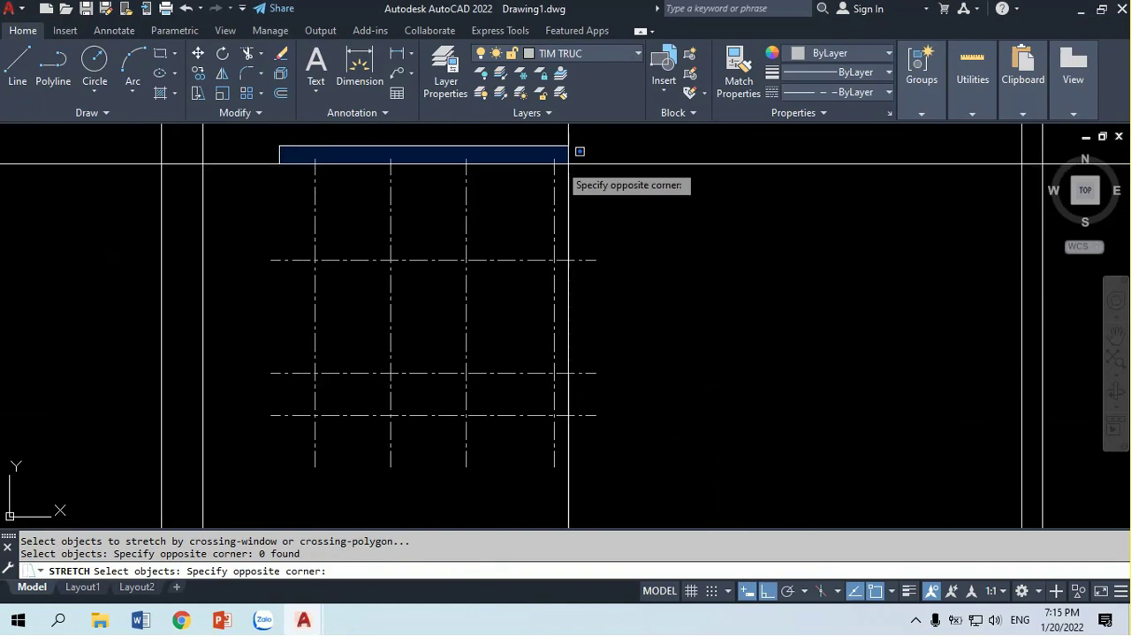
{"action": "left_click", "coordinate": [628, 164]}
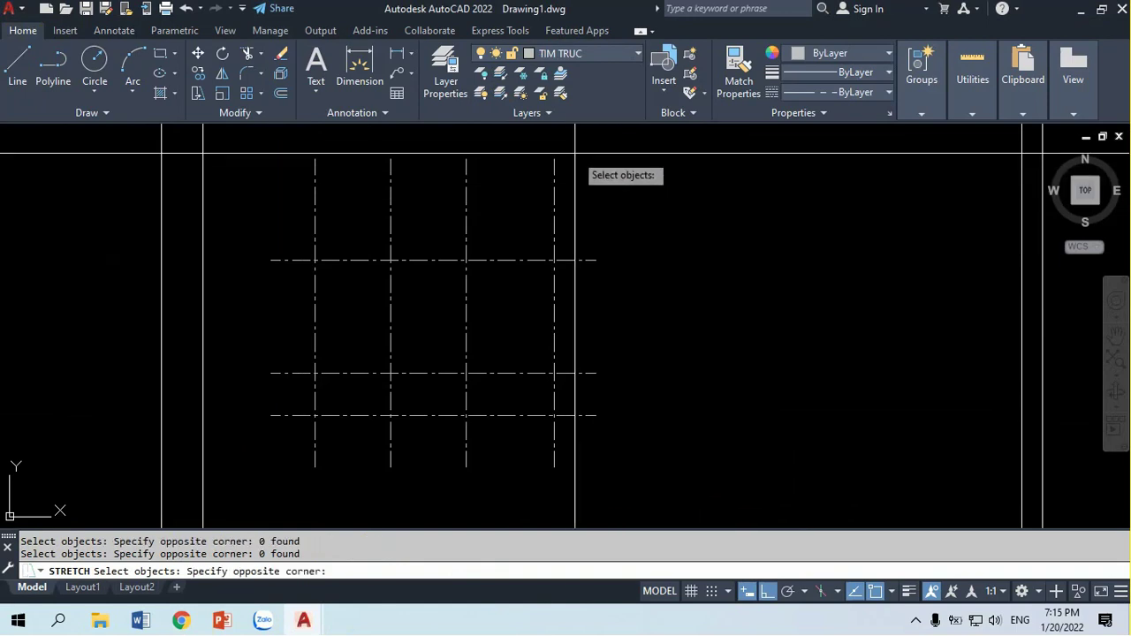
{"action": "left_click", "coordinate": [575, 168]}
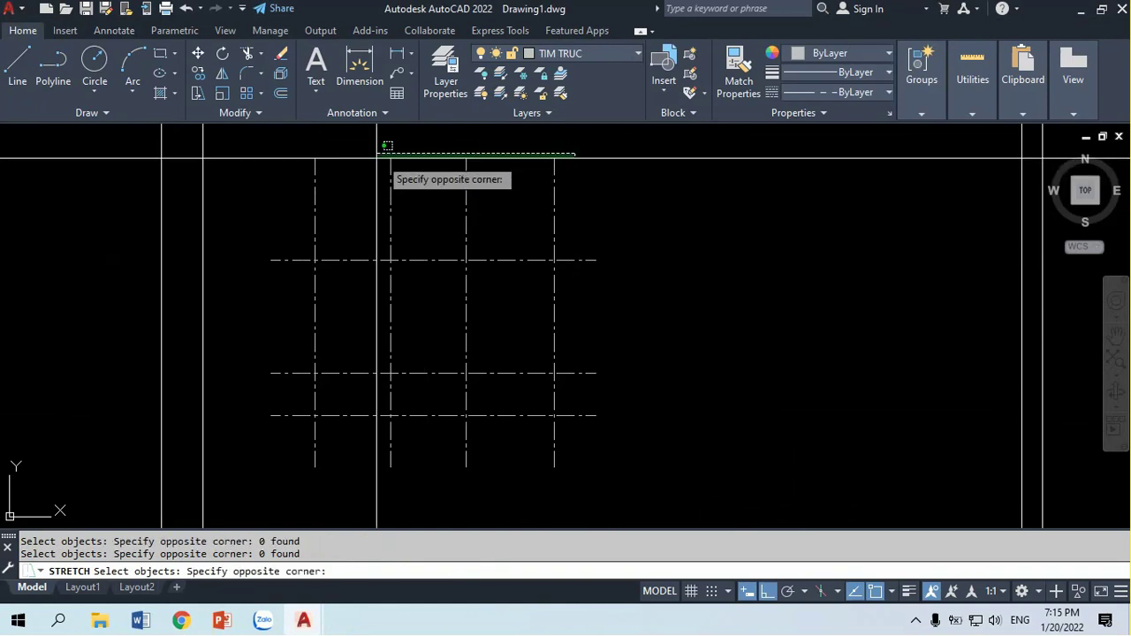
{"action": "left_click", "coordinate": [297, 159]}
{"action": "key", "text": "Return"}
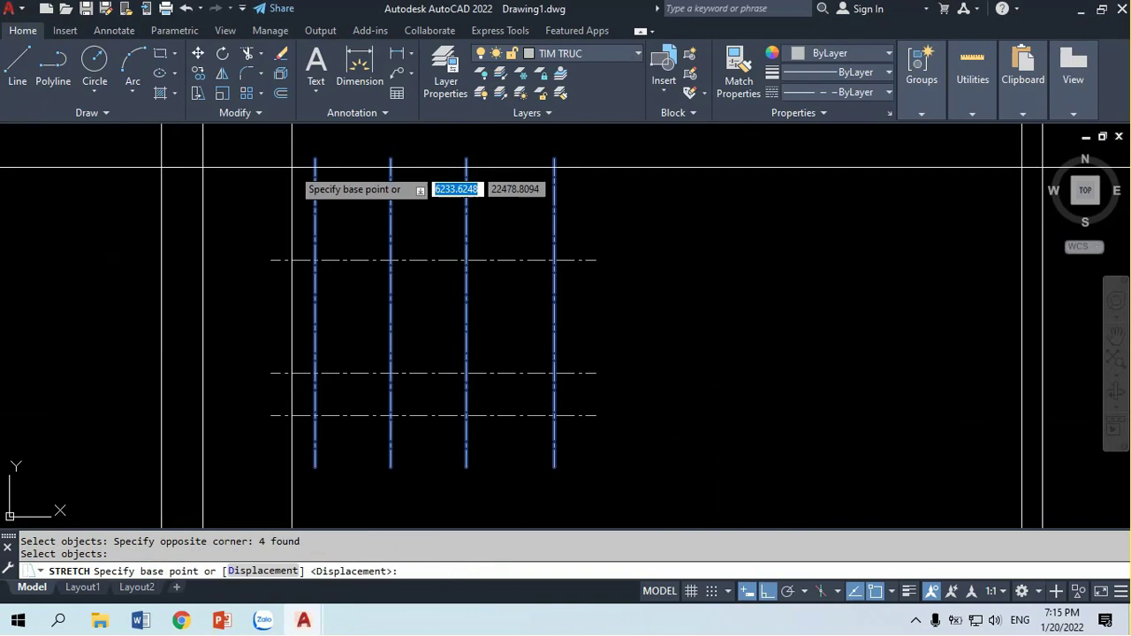
{"action": "left_click", "coordinate": [606, 158]}
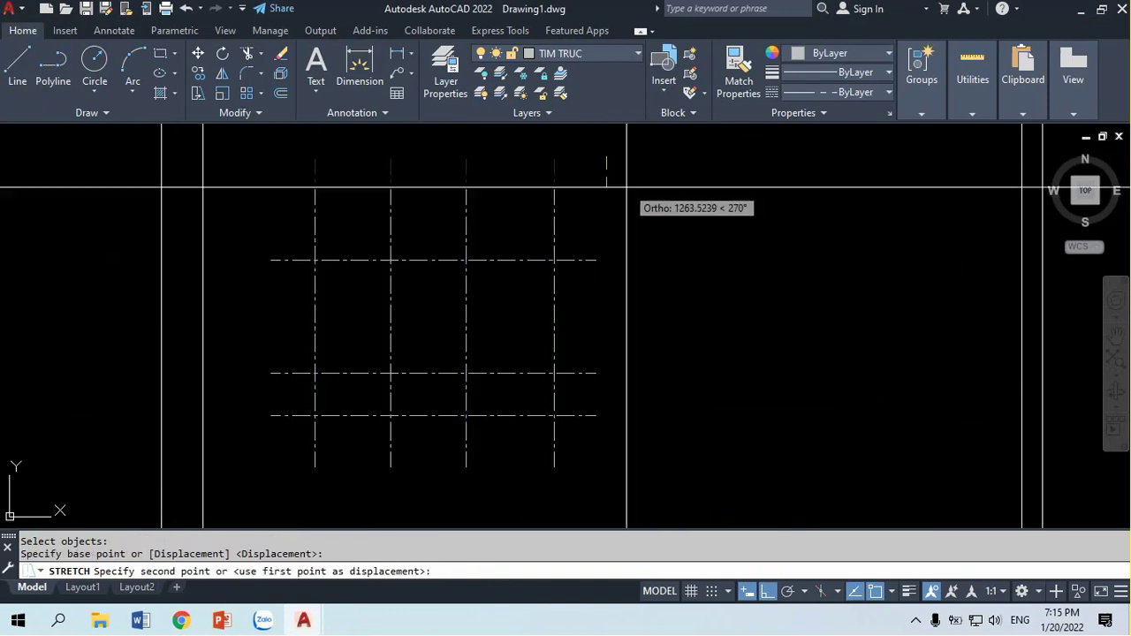
{"action": "left_click", "coordinate": [621, 231]}
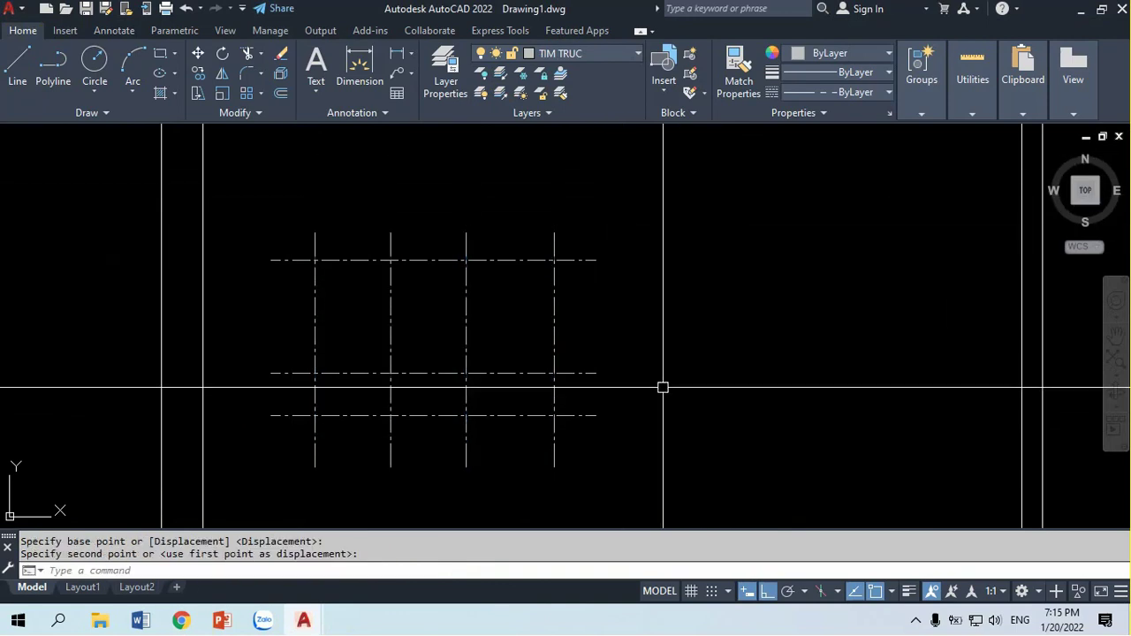
{"action": "mouse_move", "coordinate": [485, 346]}
{"action": "middle_mouse_down"}
{"action": "mouse_move", "coordinate": [517, 253]}
{"action": "mouse_move", "coordinate": [464, 286]}
{"action": "middle_mouse_up"}
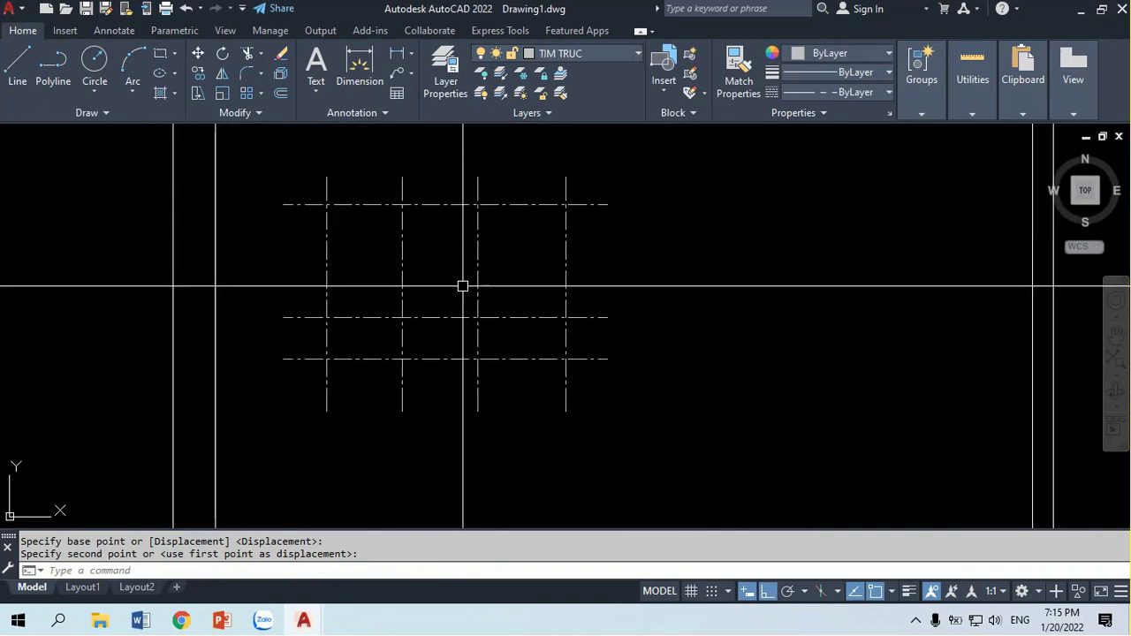
{"action": "key", "text": "space"}
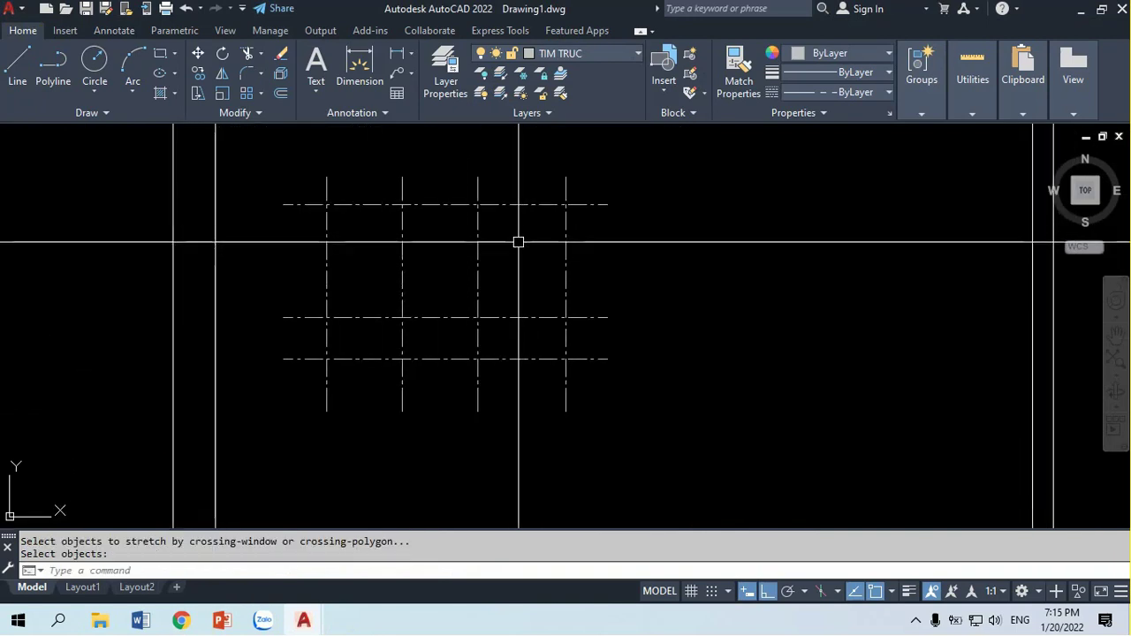
{"action": "left_click", "coordinate": [520, 241]}
{"action": "type", "text": "TR"}
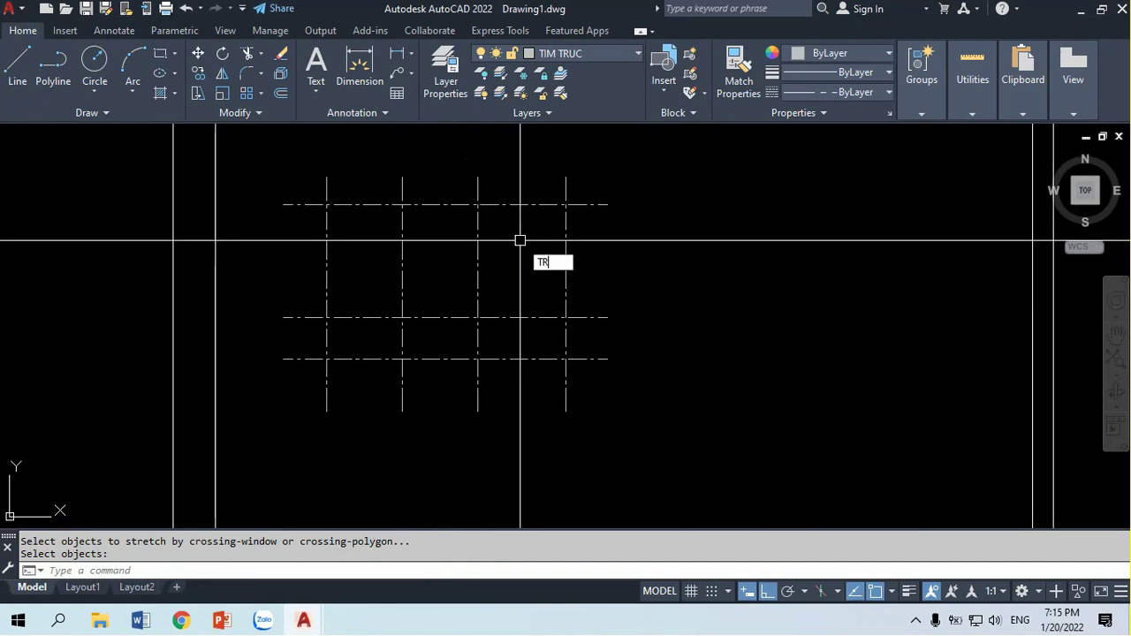
{"action": "key", "text": "space"}
{"action": "left_click", "coordinate": [654, 442]}
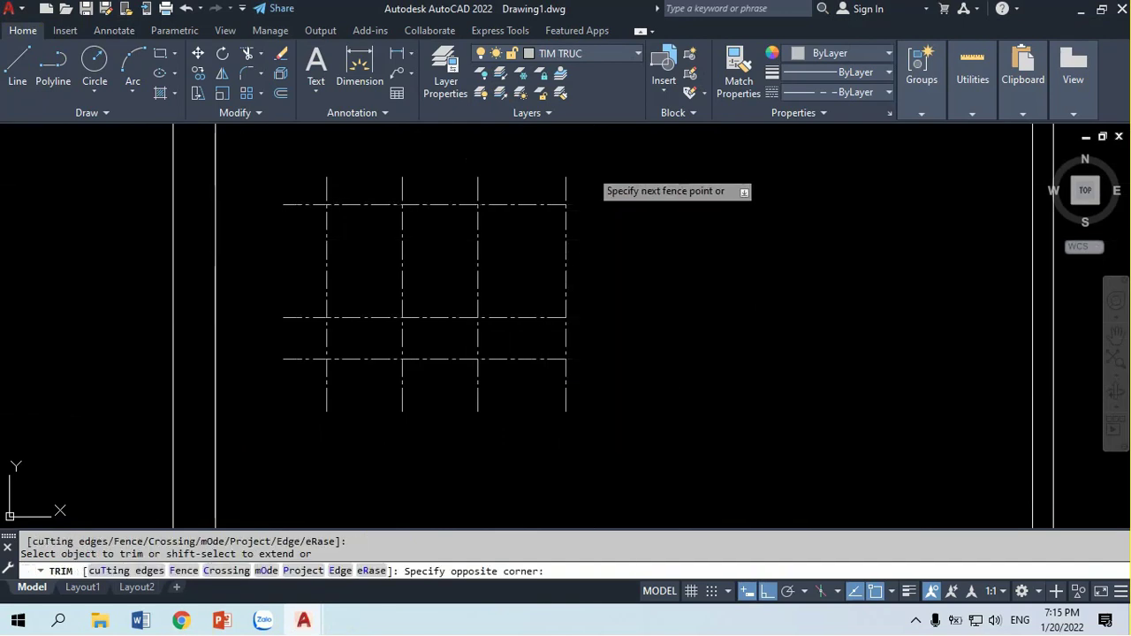
{"action": "left_click", "coordinate": [301, 177]}
{"action": "left_click", "coordinate": [292, 371]}
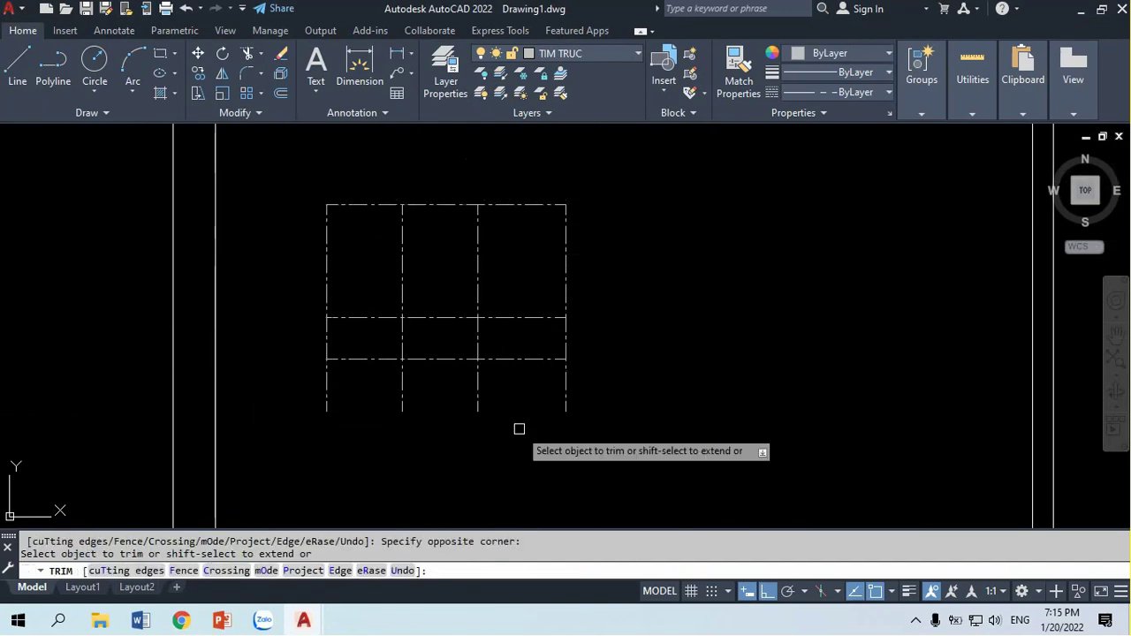
{"action": "left_click", "coordinate": [719, 403]}
{"action": "left_click", "coordinate": [305, 402]}
{"action": "key", "text": "Return"}
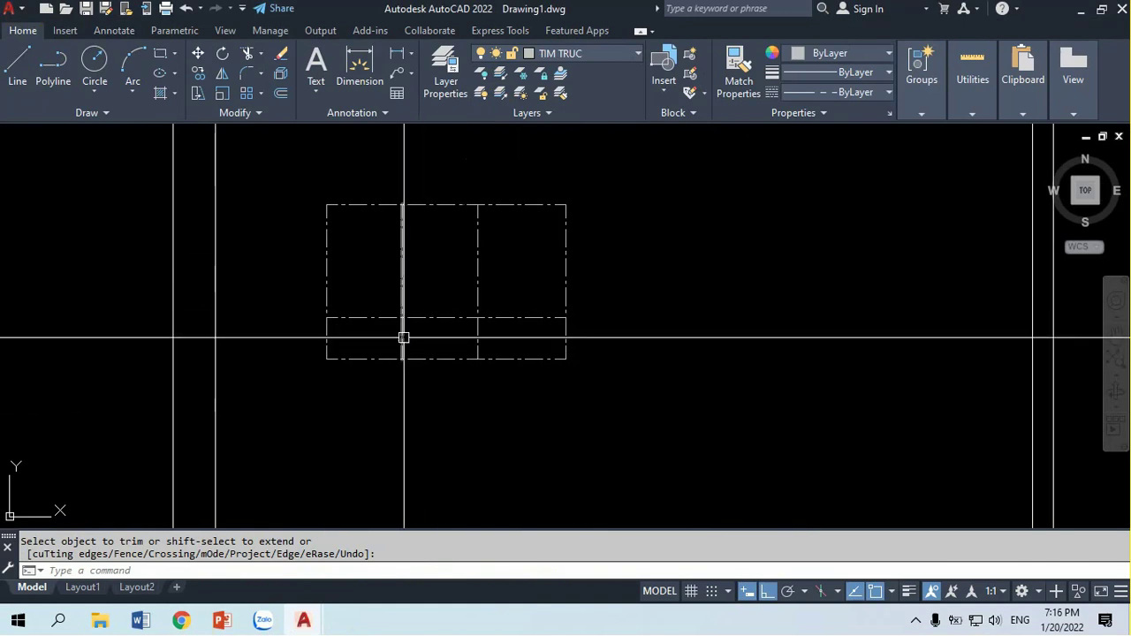
{"action": "type", "text": "u"}
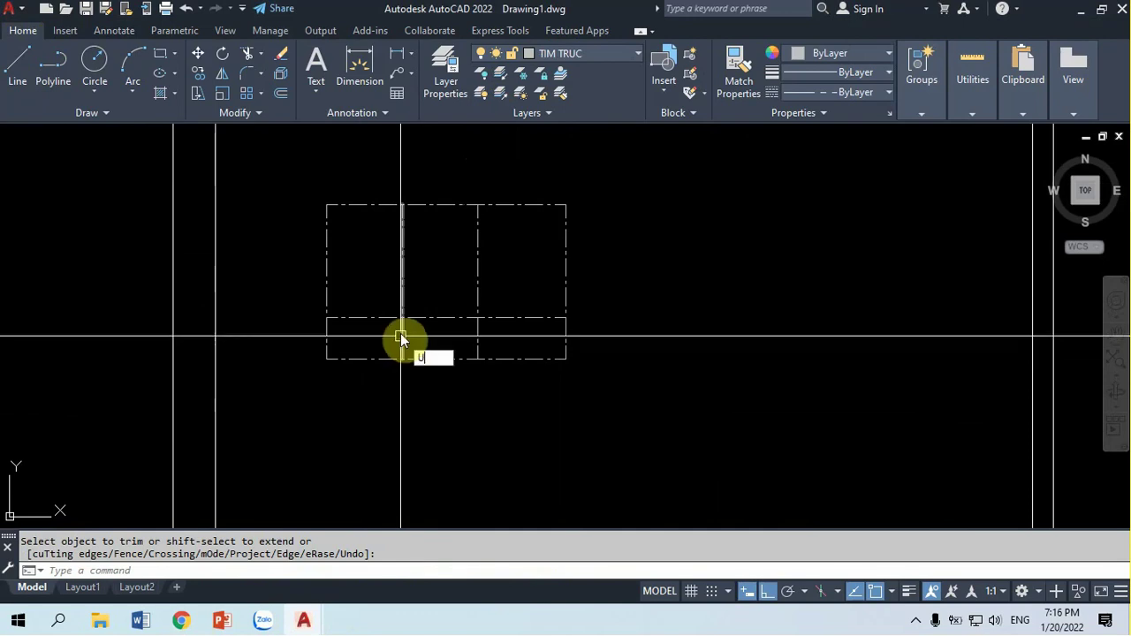
{"action": "key", "text": "Return"}
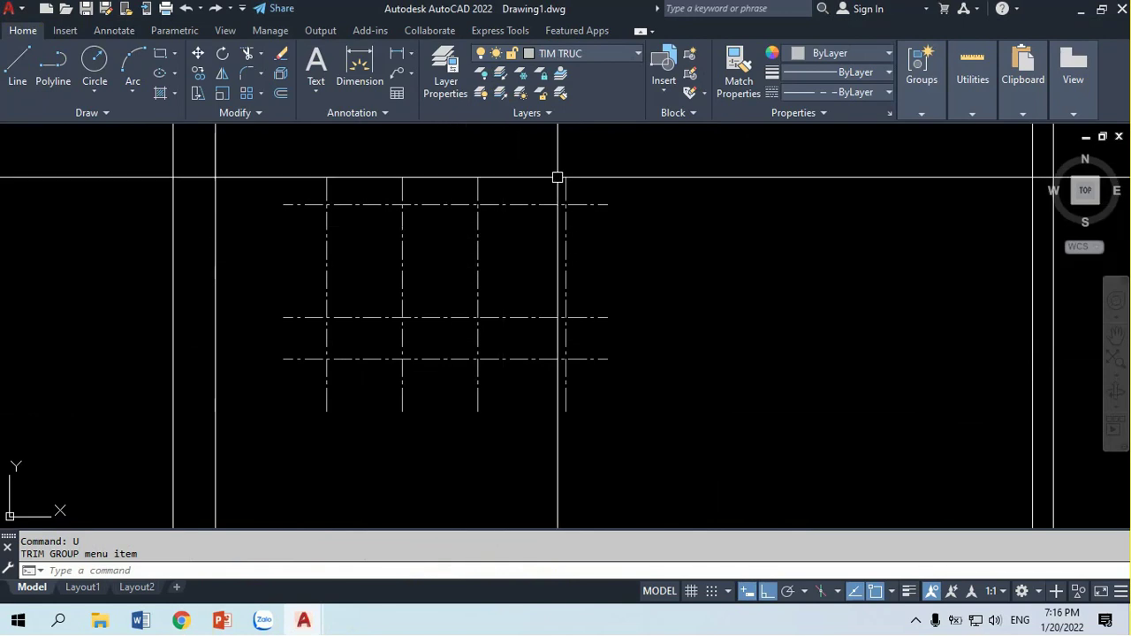
{"action": "middle_click_drag", "start_coordinate": [540, 195], "coordinate": [557, 217]}
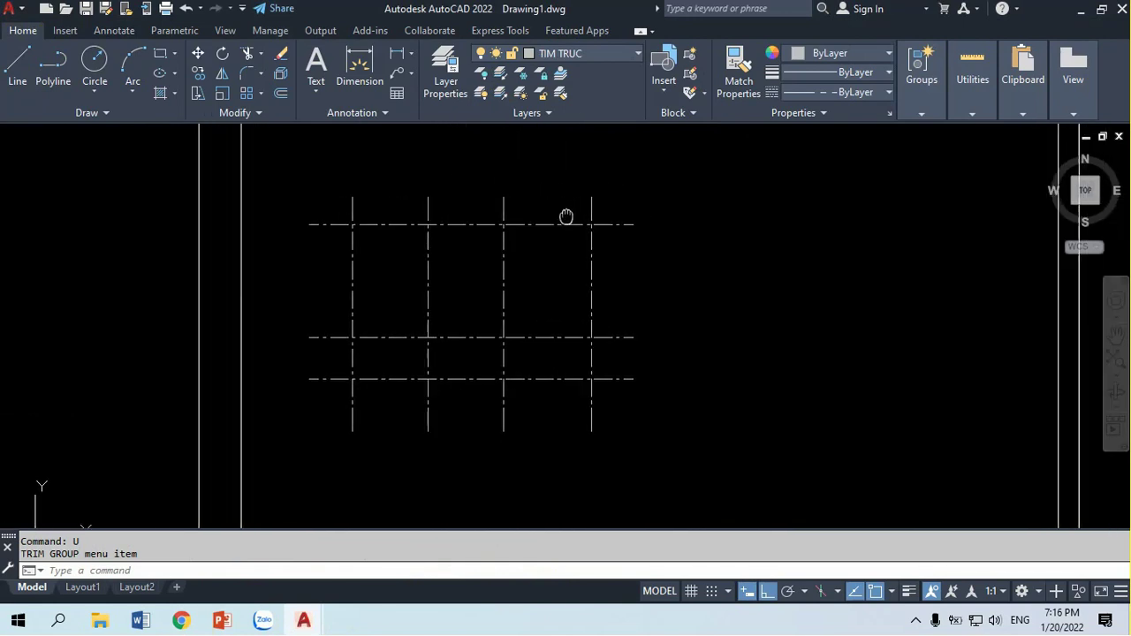
Make TUONG the current layer
{"action": "left_click", "coordinate": [598, 53]}
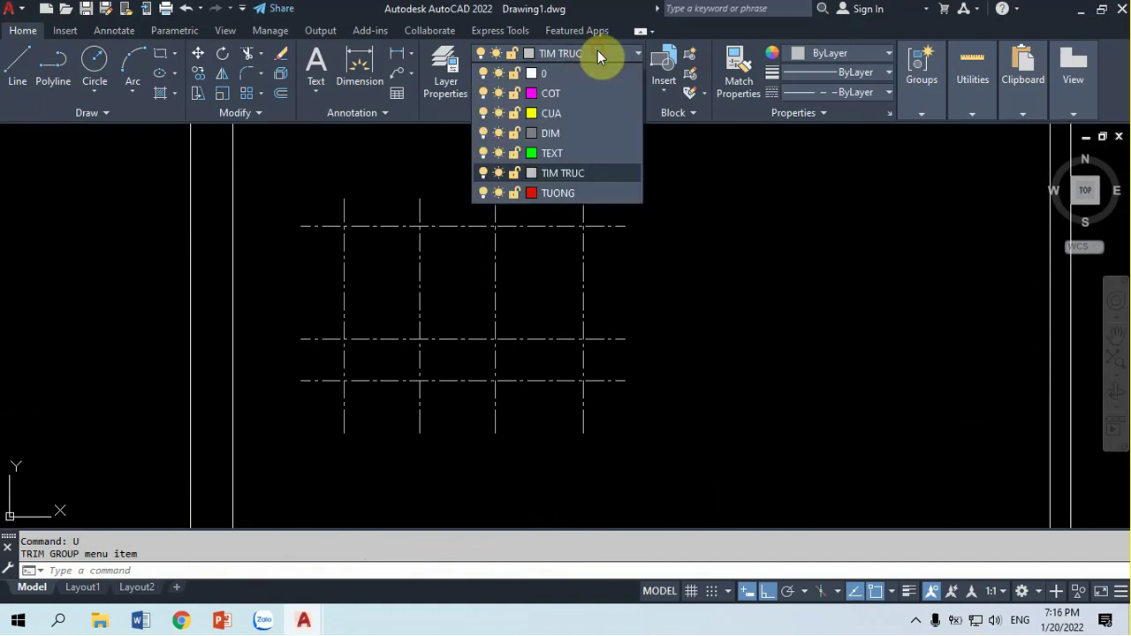
{"action": "left_click", "coordinate": [558, 193]}
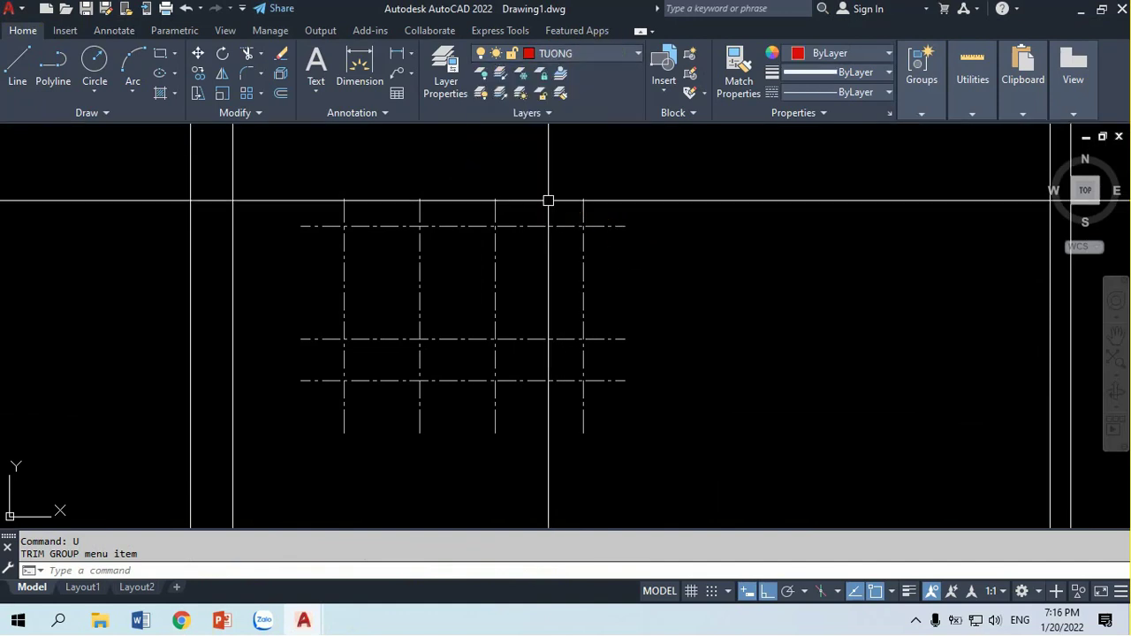
{"action": "scroll", "coordinate": [492, 294], "scroll_direction": "up", "scroll_amount": 2}
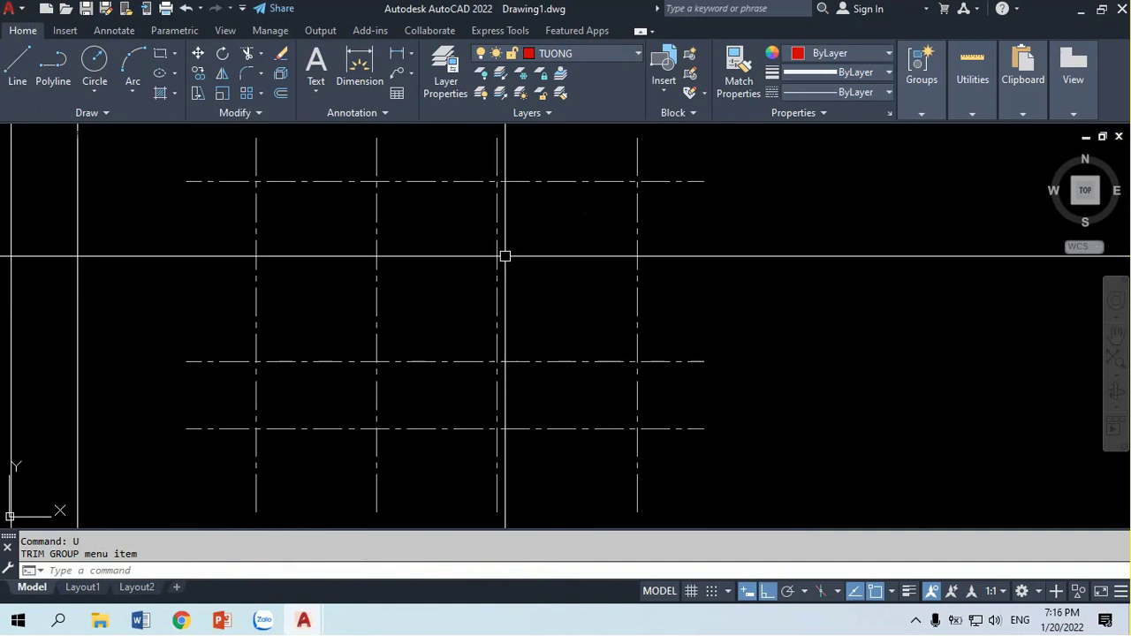
Start MLINE with Zero justification and a scale of 200
{"action": "type", "text": "ML"}
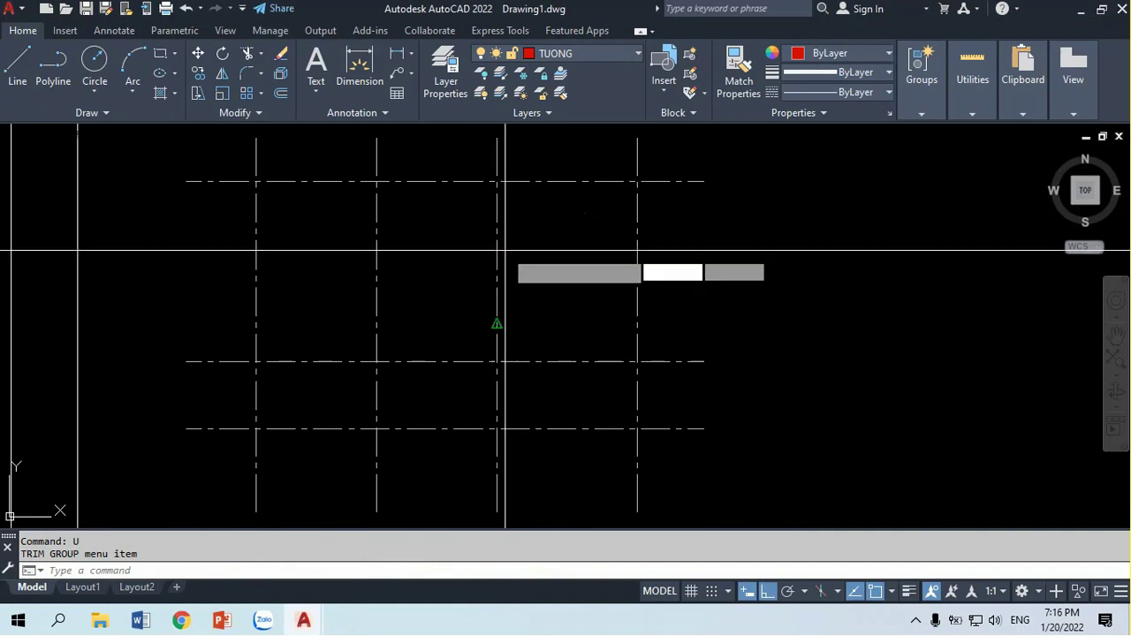
{"action": "key", "text": "Return"}
{"action": "type", "text": "J"}
{"action": "key", "text": "Return"}
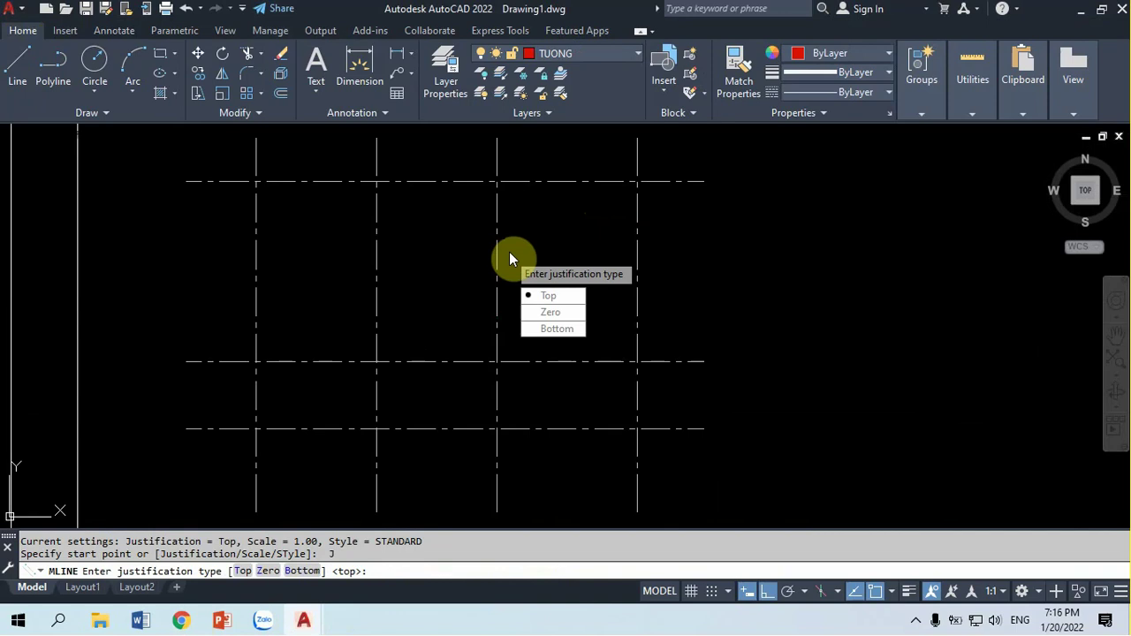
{"action": "type", "text": "Z"}
{"action": "key", "text": "Return"}
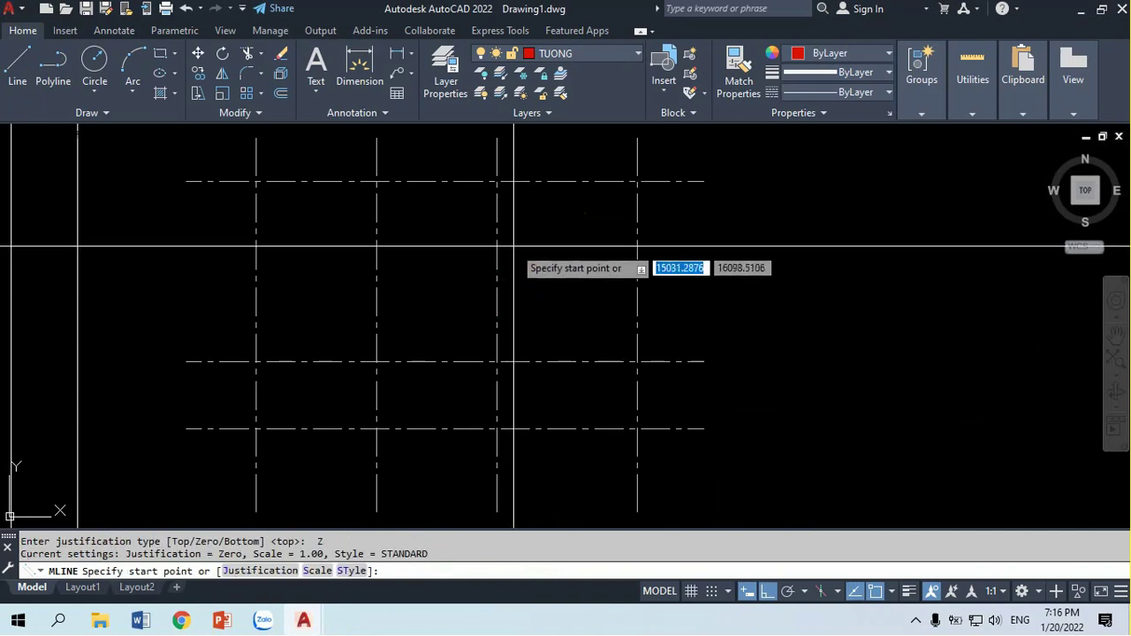
{"action": "type", "text": "S"}
{"action": "key", "text": "Return"}
{"action": "type", "text": "2"}
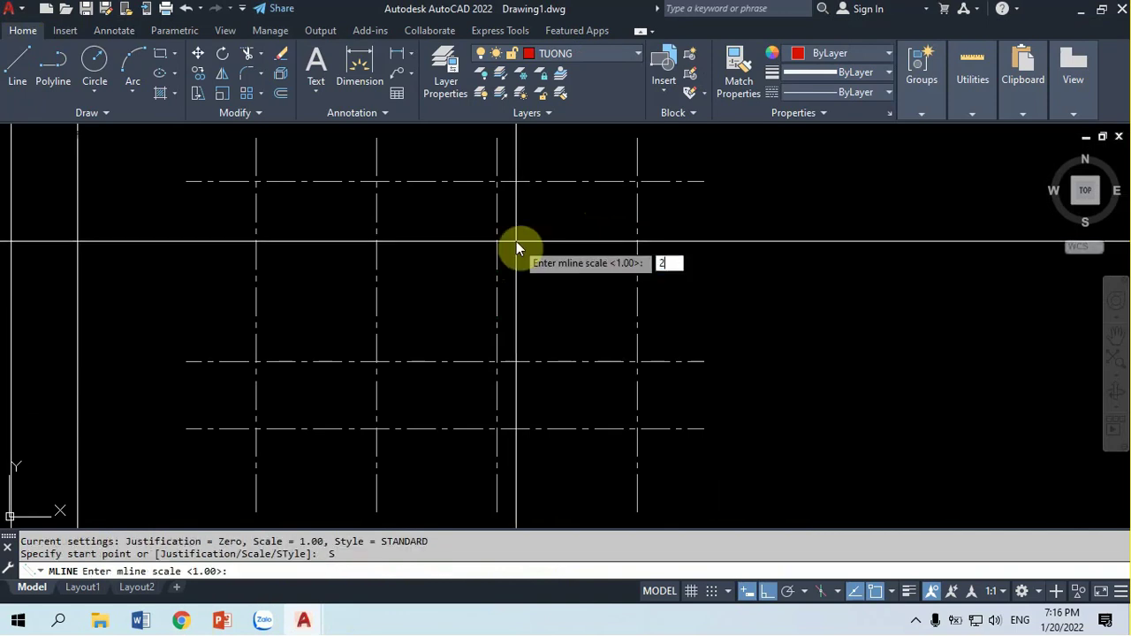
{"action": "type", "text": "00"}
{"action": "key", "text": "Return"}
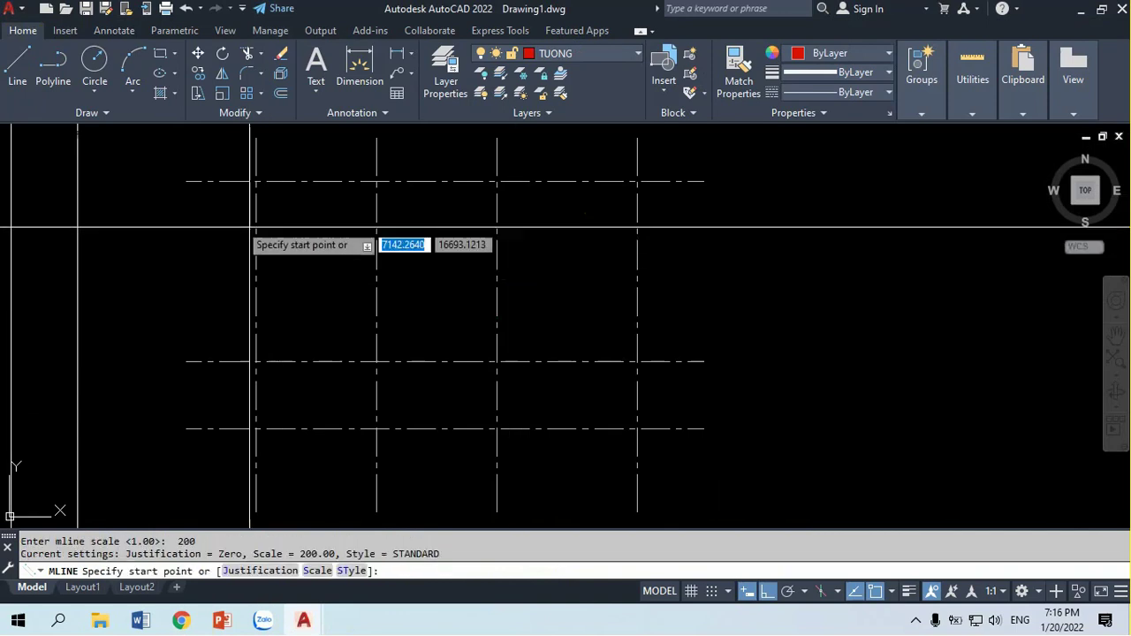
Draw the outer multiline walls through the axis intersections, closing along the middle horizontal axis
{"action": "left_click", "coordinate": [497, 182]}
{"action": "left_click", "coordinate": [496, 429]}
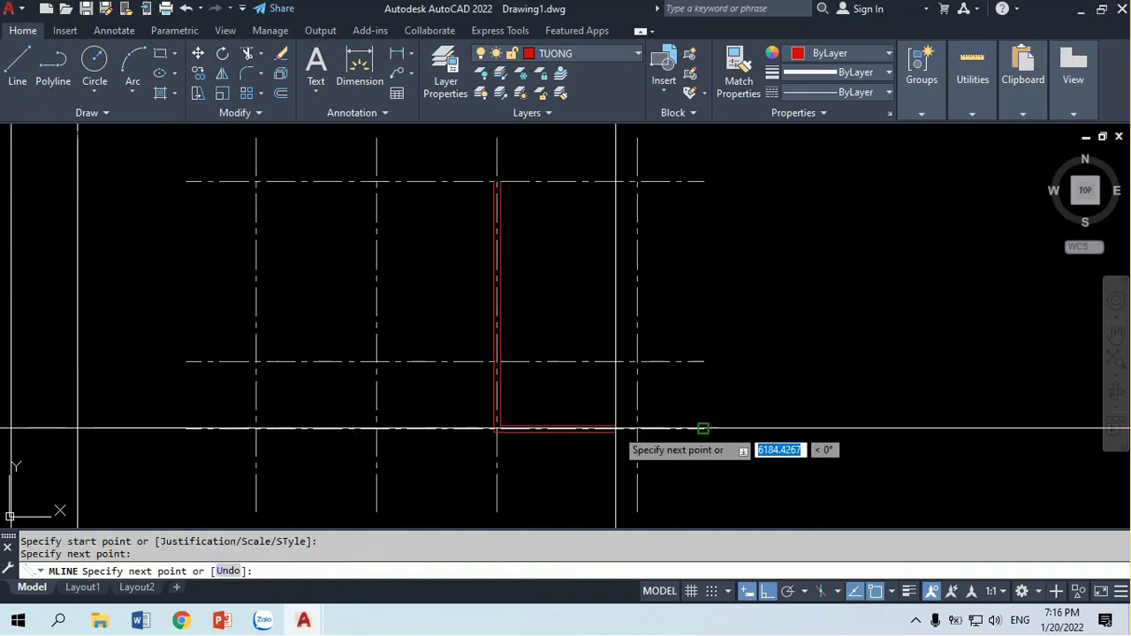
{"action": "left_click", "coordinate": [638, 429]}
{"action": "left_click", "coordinate": [638, 182]}
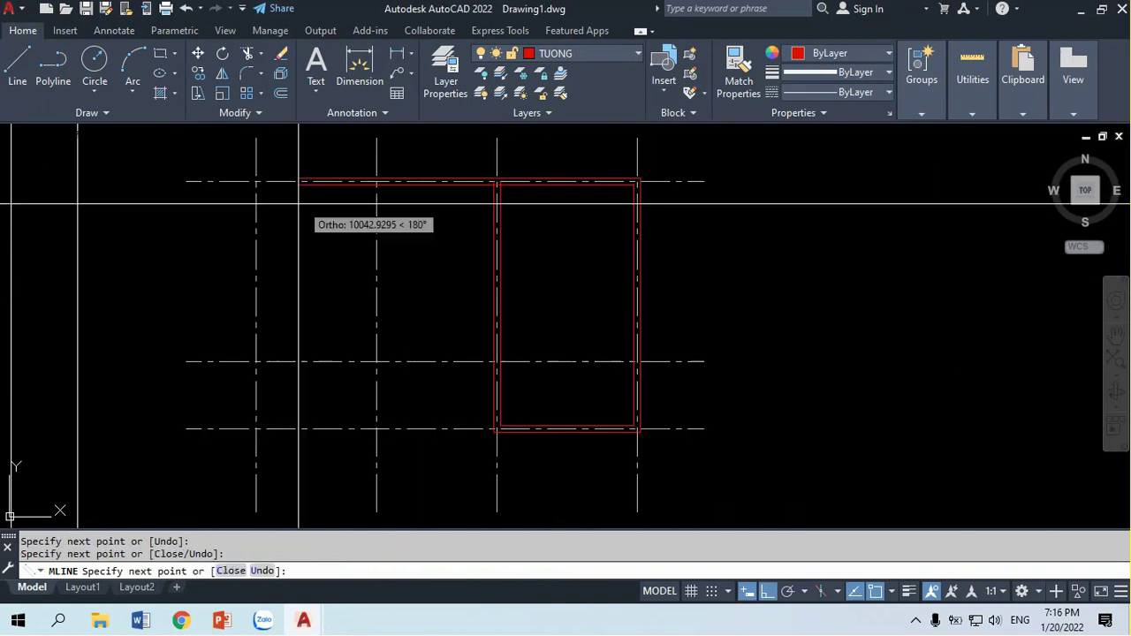
{"action": "left_click", "coordinate": [257, 182]}
{"action": "left_click", "coordinate": [256, 362]}
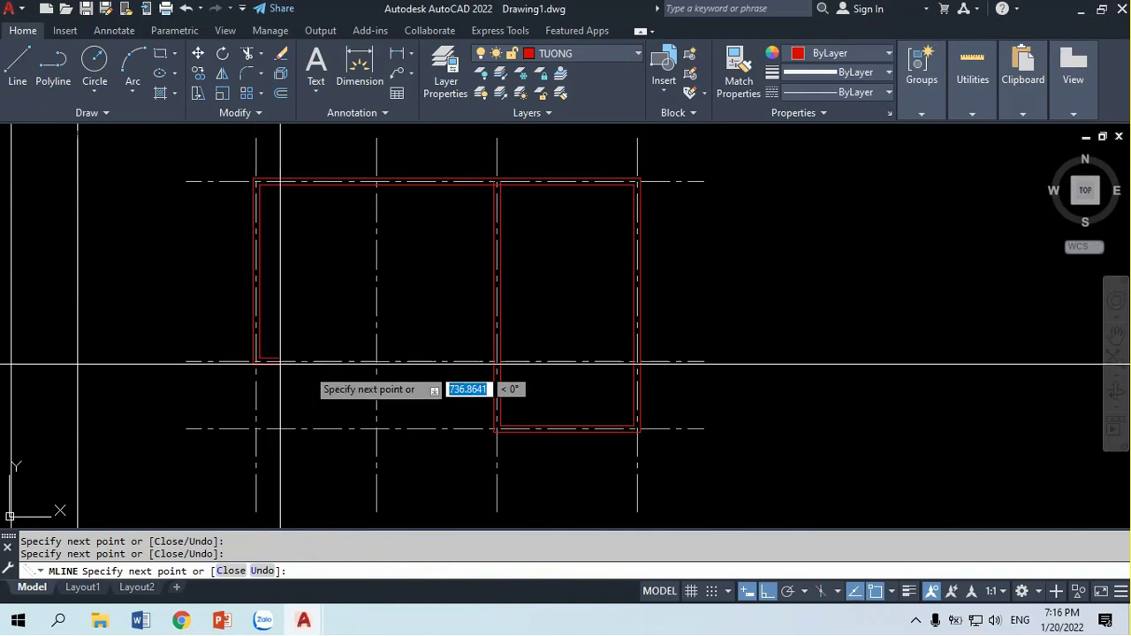
{"action": "left_click", "coordinate": [497, 363]}
{"action": "key", "text": "Return"}
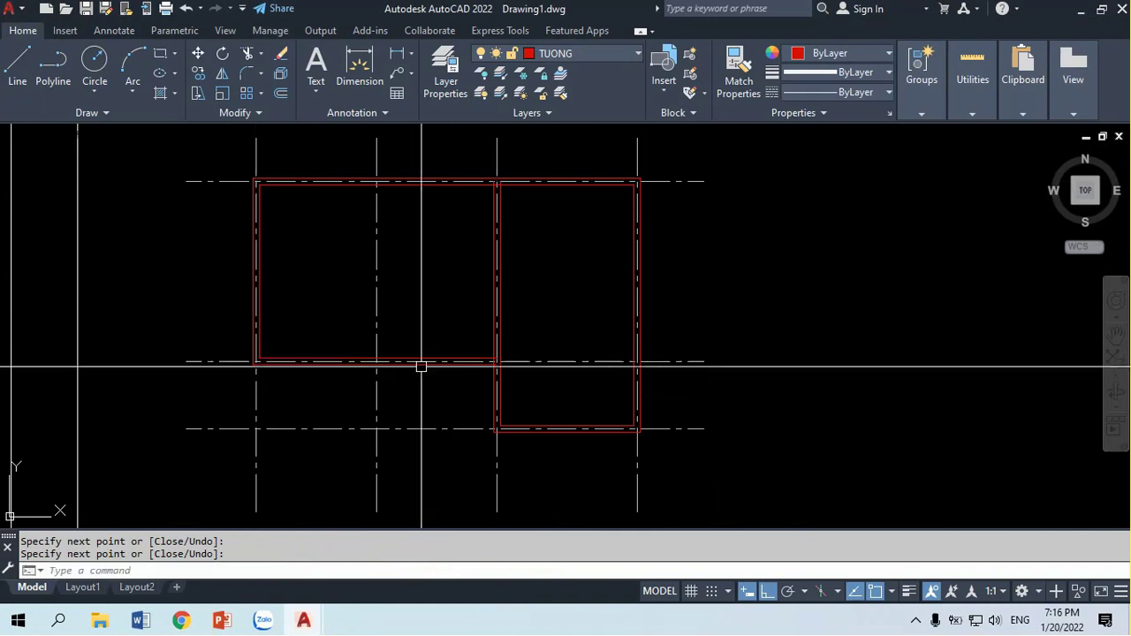
Add the interior partition wall, erasing the misdrawn one and redrawing it from bottom to top wall
{"action": "key", "text": "Return"}
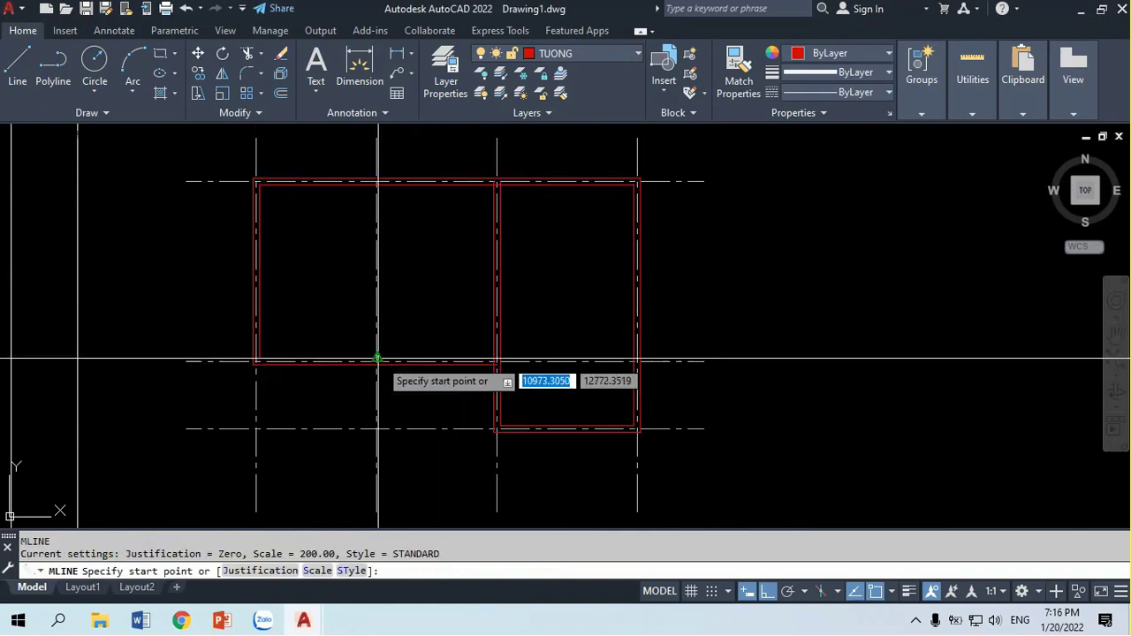
{"action": "left_click", "coordinate": [377, 359]}
{"action": "left_click", "coordinate": [375, 184]}
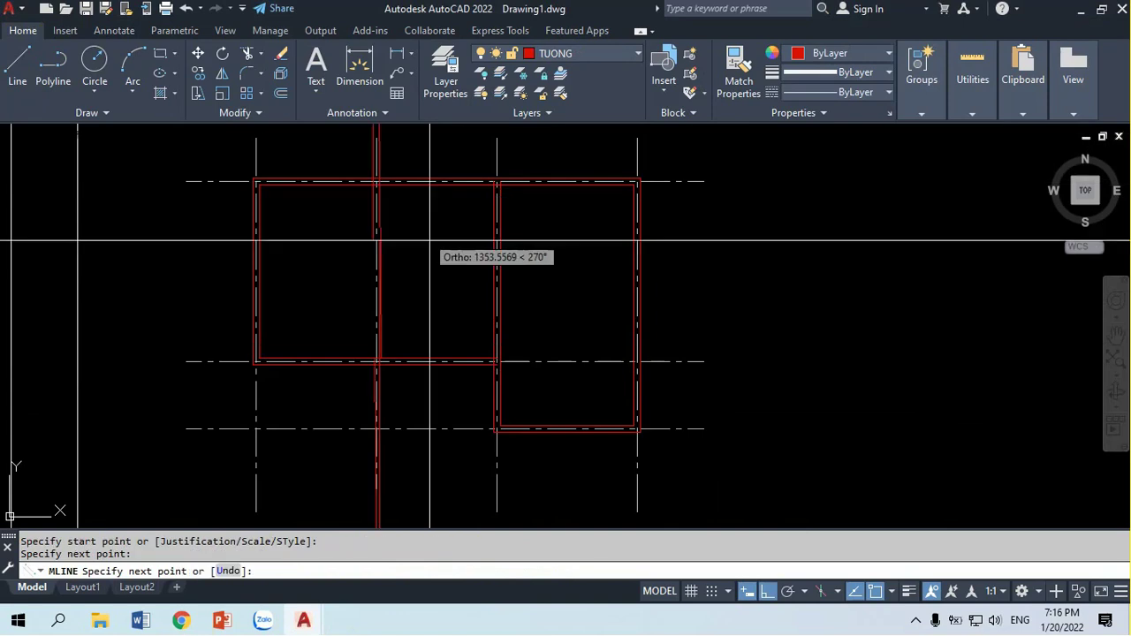
{"action": "key", "text": "Return"}
{"action": "type", "text": "e"}
{"action": "key", "text": "Return"}
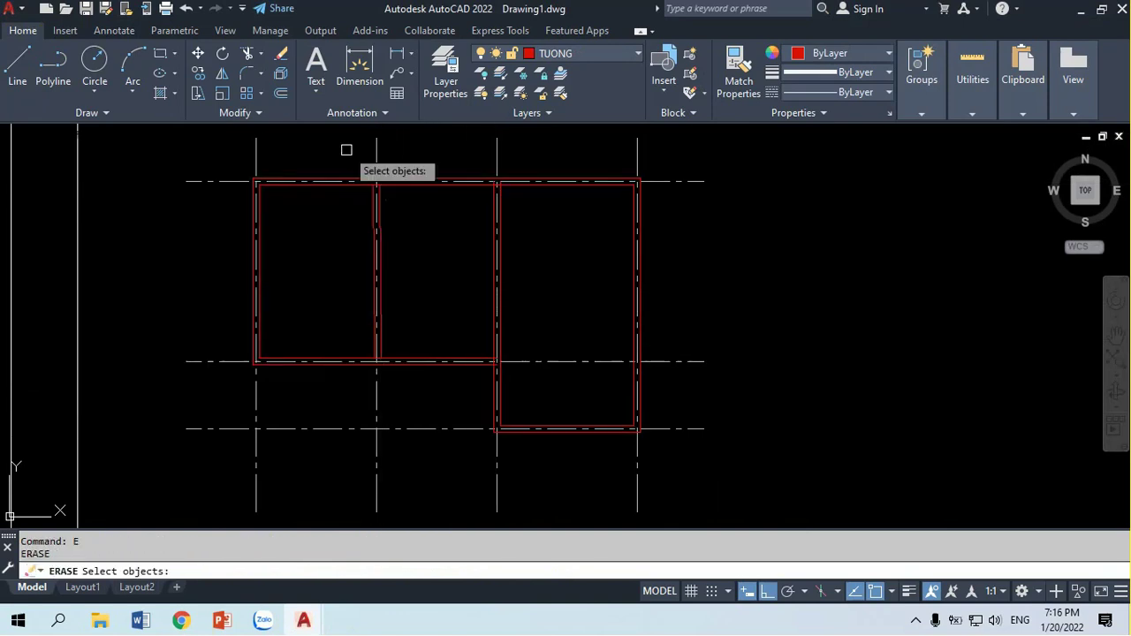
{"action": "scroll", "coordinate": [391, 276], "scroll_direction": "up", "scroll_amount": 4}
{"action": "scroll", "coordinate": [418, 311], "scroll_direction": "down", "scroll_amount": 2}
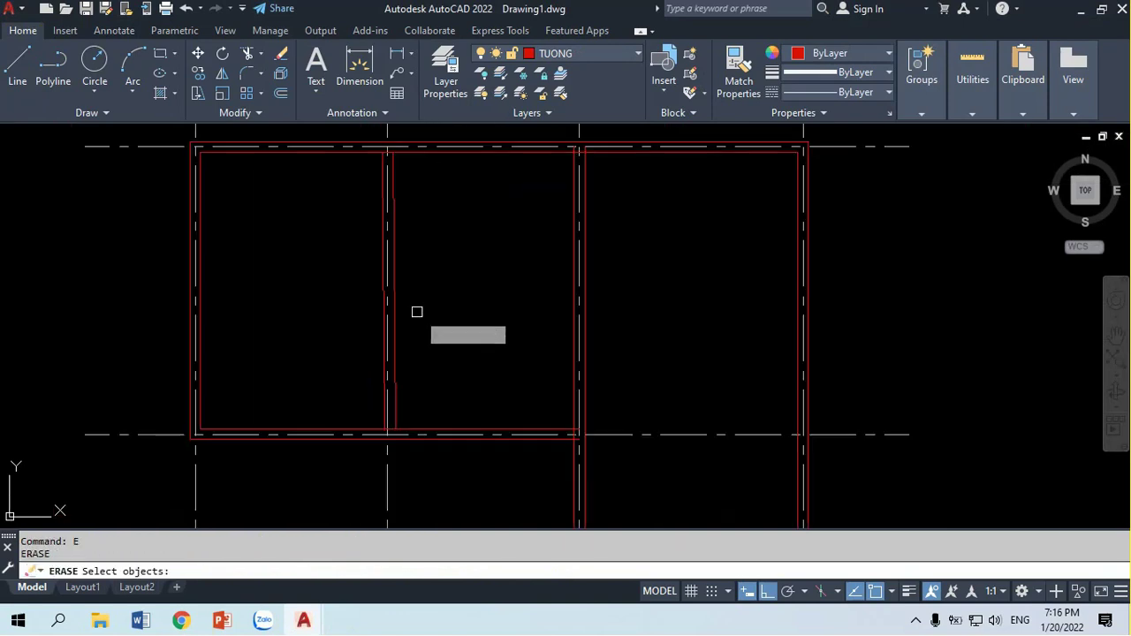
{"action": "key", "text": "Return"}
{"action": "type", "text": "M"}
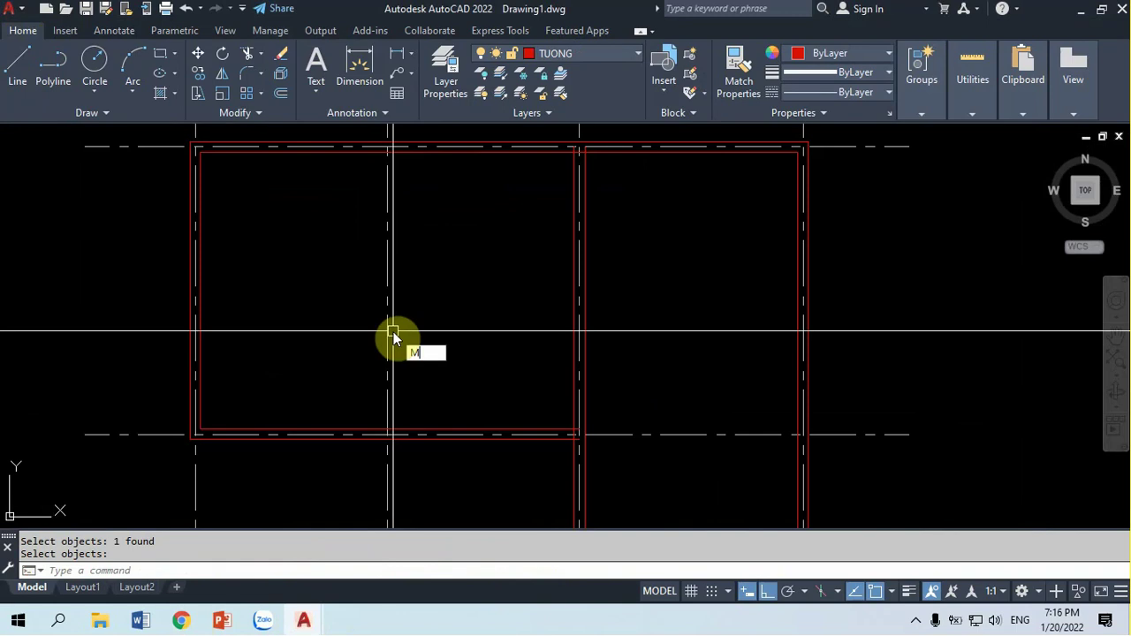
{"action": "type", "text": "l"}
{"action": "key", "text": "Return"}
{"action": "left_click", "coordinate": [388, 432]}
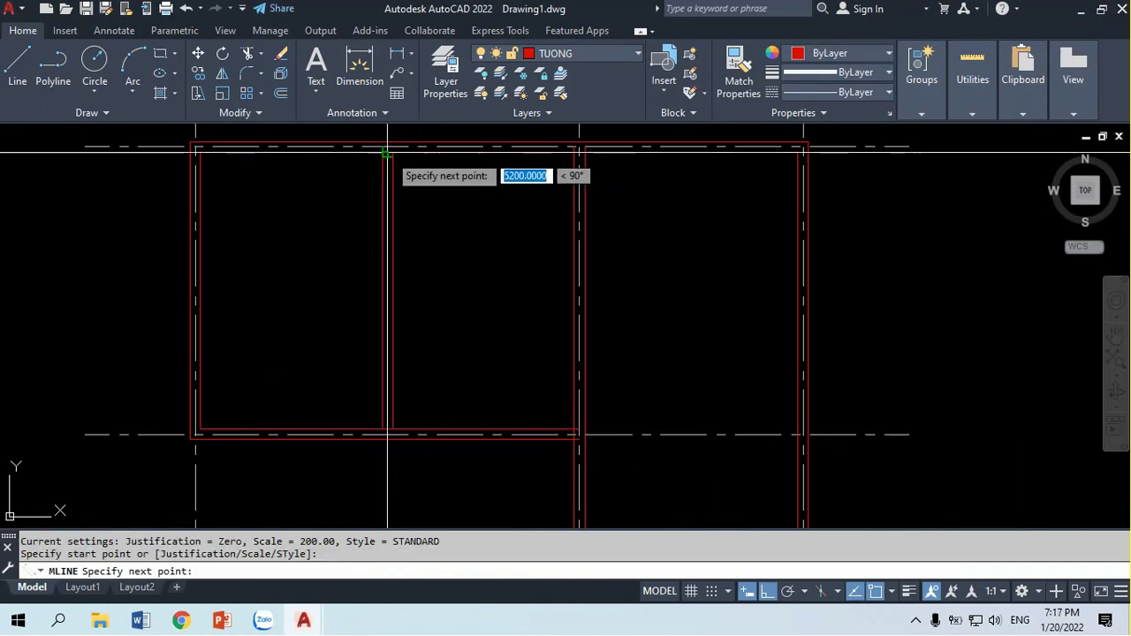
{"action": "left_click", "coordinate": [386, 153]}
{"action": "key", "text": "Return"}
{"action": "scroll", "coordinate": [374, 280], "scroll_direction": "down", "scroll_amount": 3}
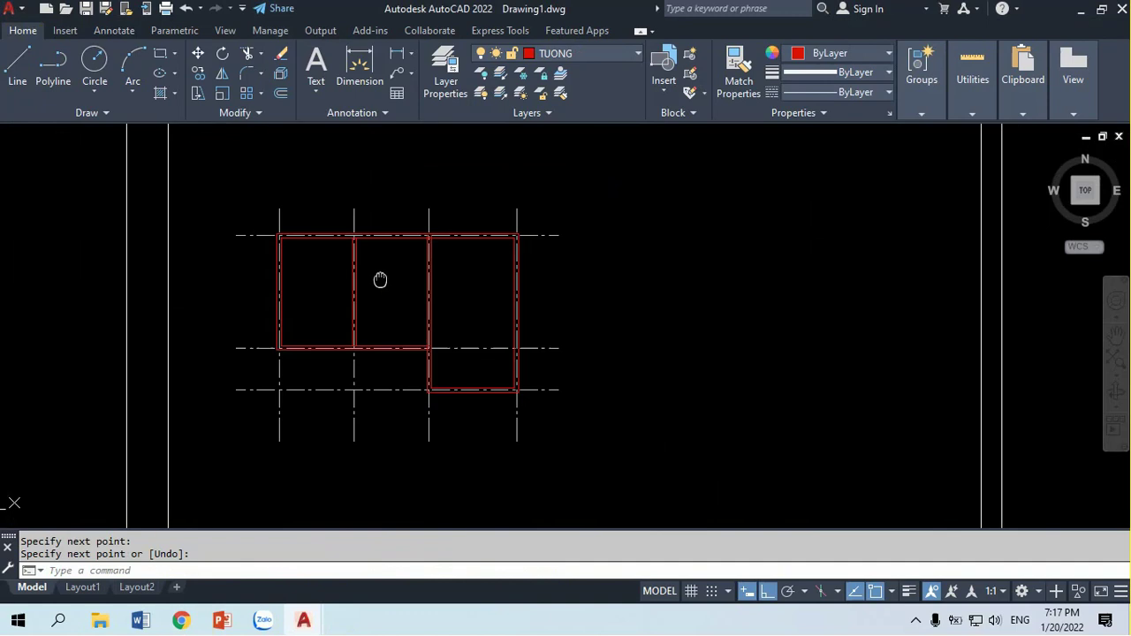
{"action": "scroll", "coordinate": [532, 242], "scroll_direction": "up", "scroll_amount": 2}
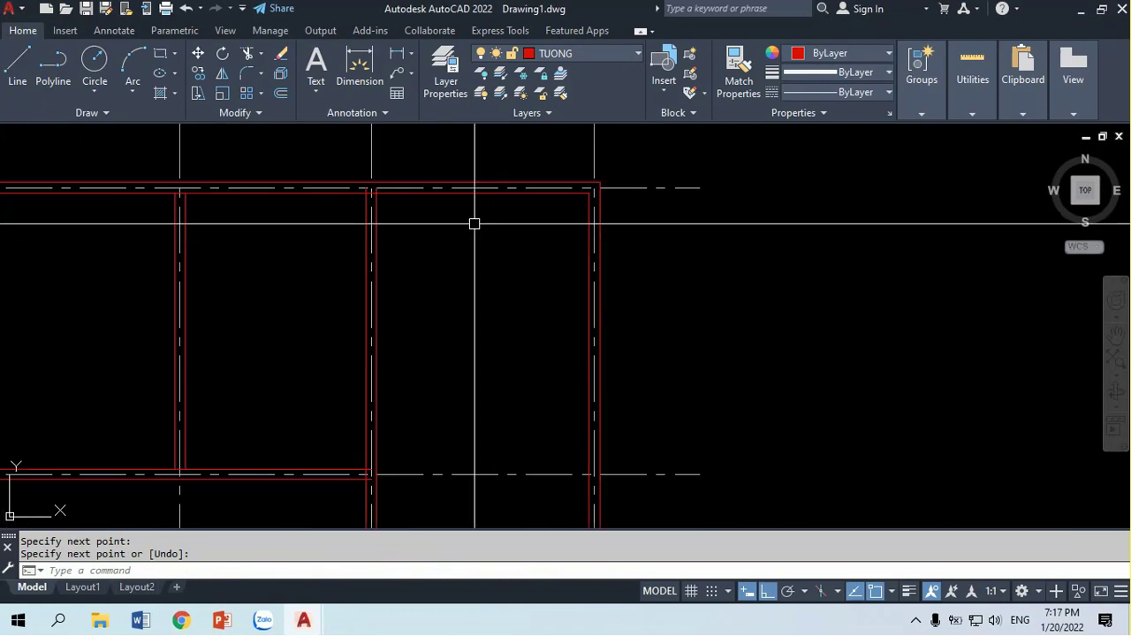
Offset the top axis line 1500 downward, then erase the misplaced copy
{"action": "type", "text": "o"}
{"action": "key", "text": "Return"}
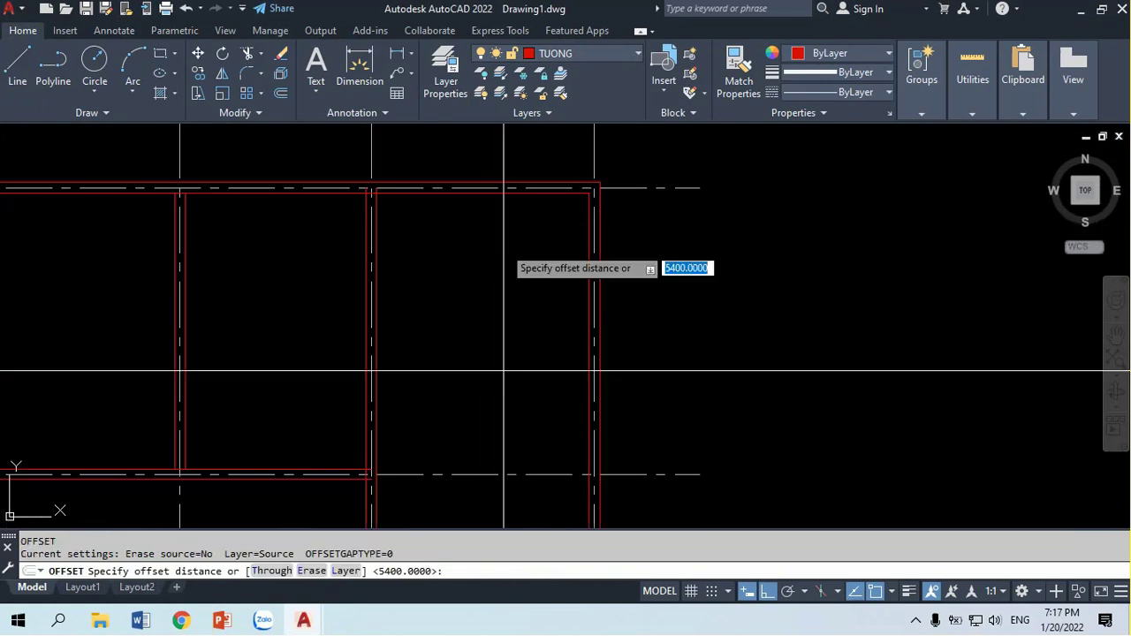
{"action": "type", "text": "1500"}
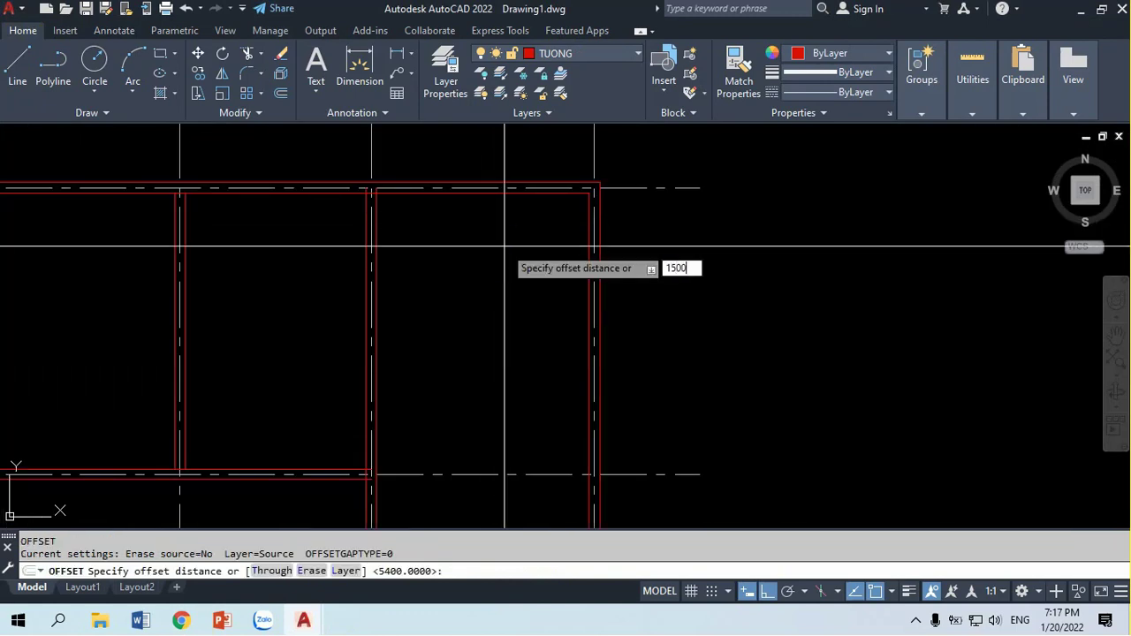
{"action": "key", "text": "Return"}
{"action": "left_click", "coordinate": [643, 186]}
{"action": "left_click", "coordinate": [618, 353]}
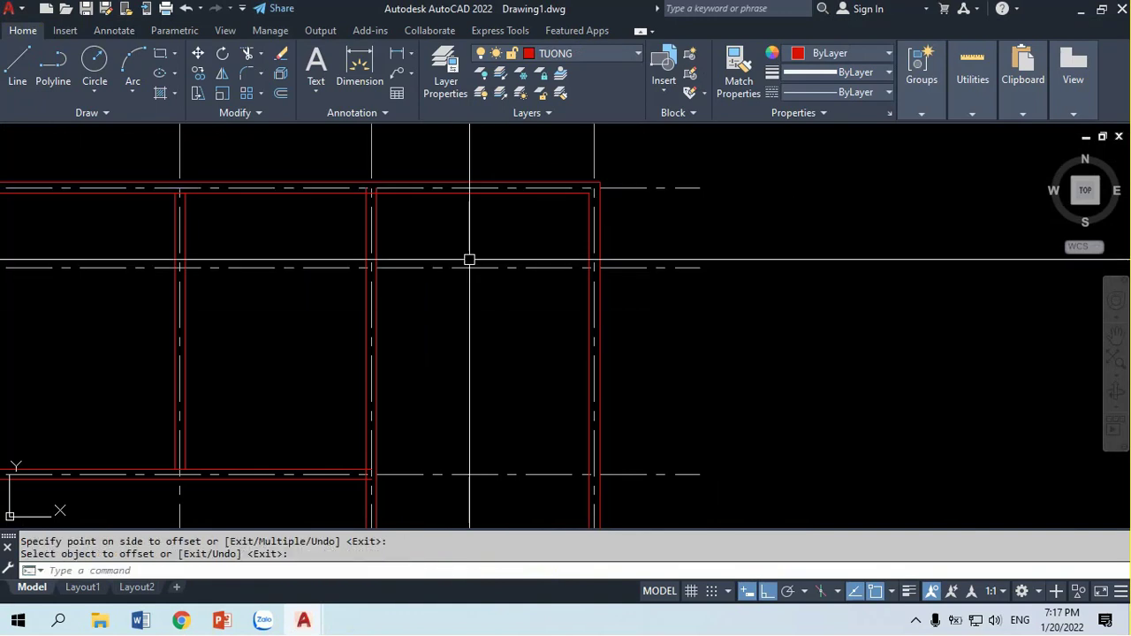
{"action": "key", "text": "Escape"}
{"action": "type", "text": "e"}
{"action": "key", "text": "Return"}
{"action": "left_click", "coordinate": [694, 323]}
{"action": "left_click", "coordinate": [652, 242]}
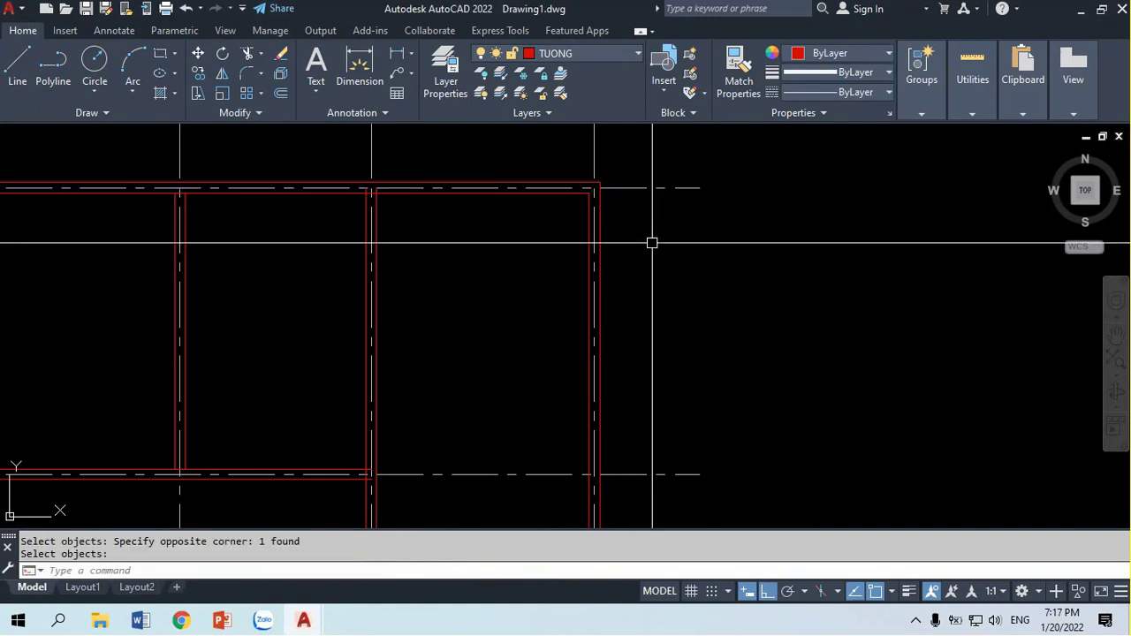
{"action": "key", "text": "Return"}
Offset the top axis line 800 down to create a new axis inside the right room
{"action": "type", "text": "o"}
{"action": "key", "text": "Return"}
{"action": "type", "text": "800"}
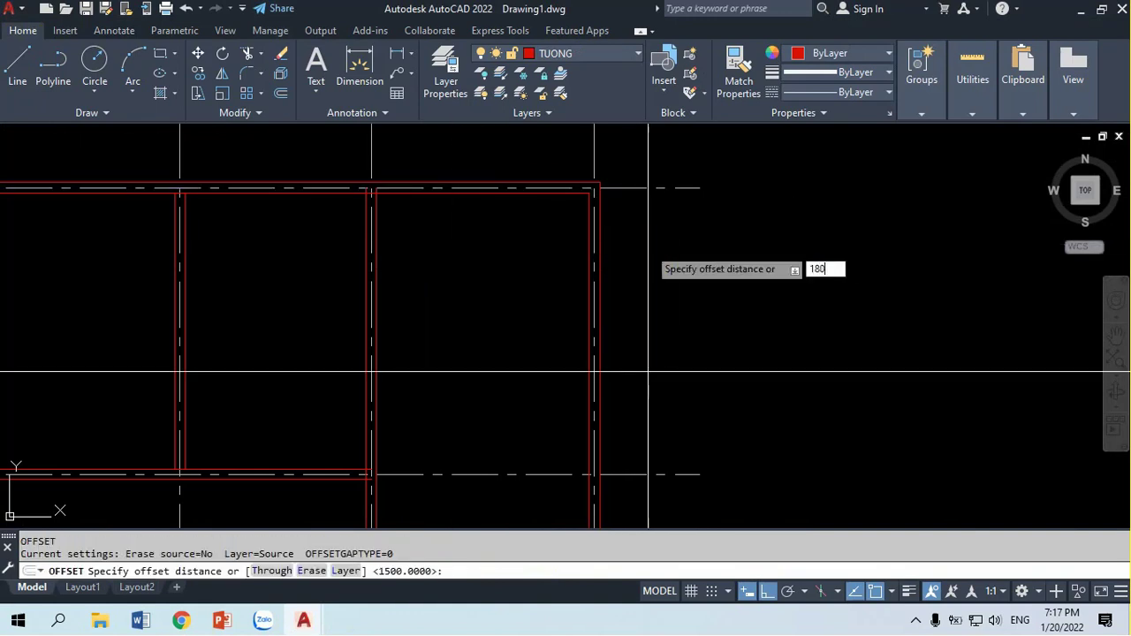
{"action": "key", "text": "Return"}
{"action": "left_click", "coordinate": [654, 187]}
{"action": "left_click", "coordinate": [573, 281]}
{"action": "key", "text": "Return"}
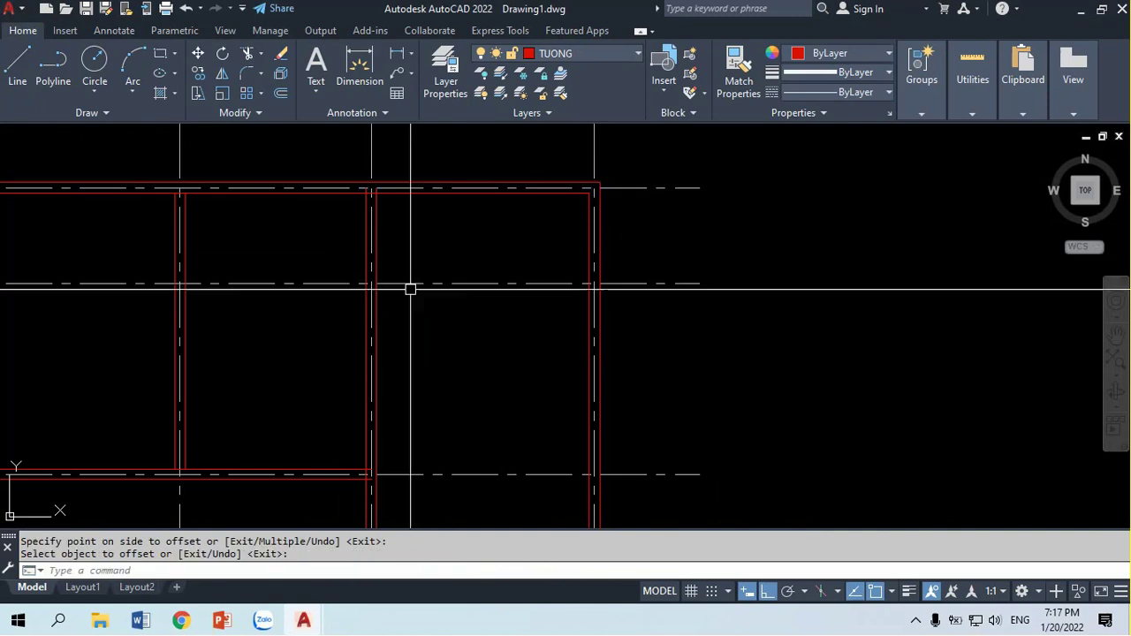
Start a multiline wall with the scale set to 100
{"action": "type", "text": "ml"}
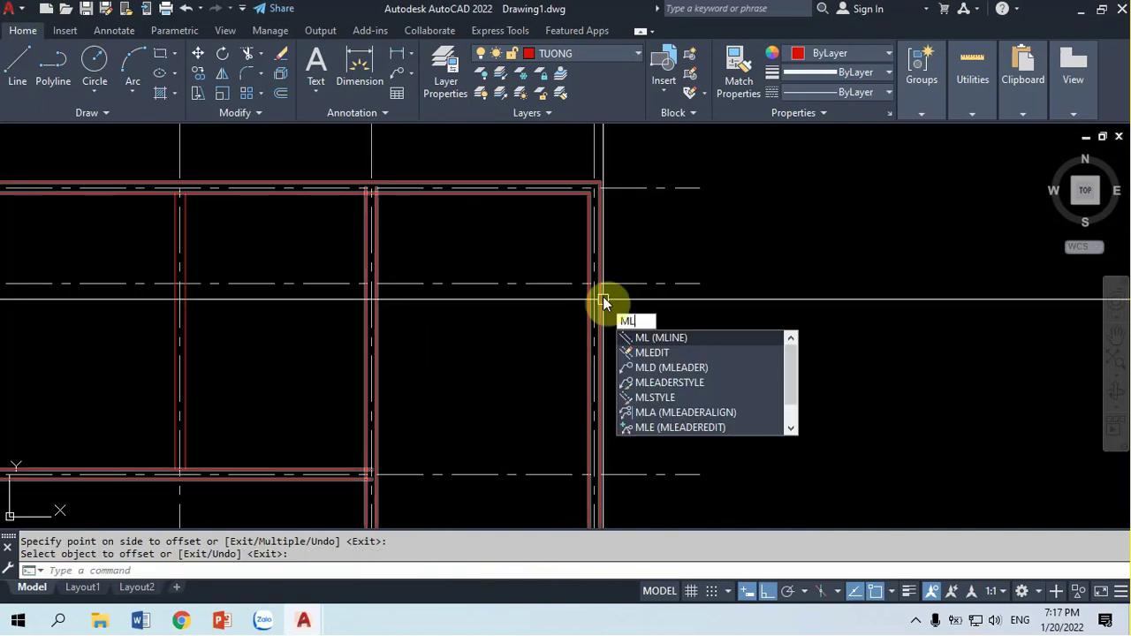
{"action": "key", "text": "Return"}
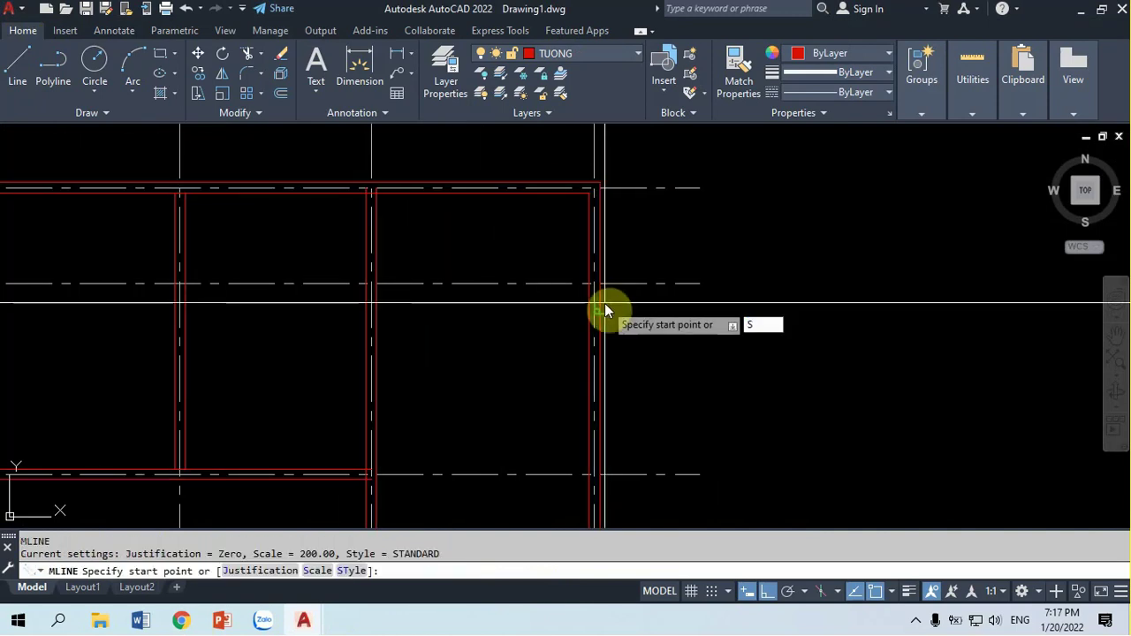
{"action": "type", "text": "s"}
{"action": "key", "text": "Return"}
{"action": "type", "text": "100"}
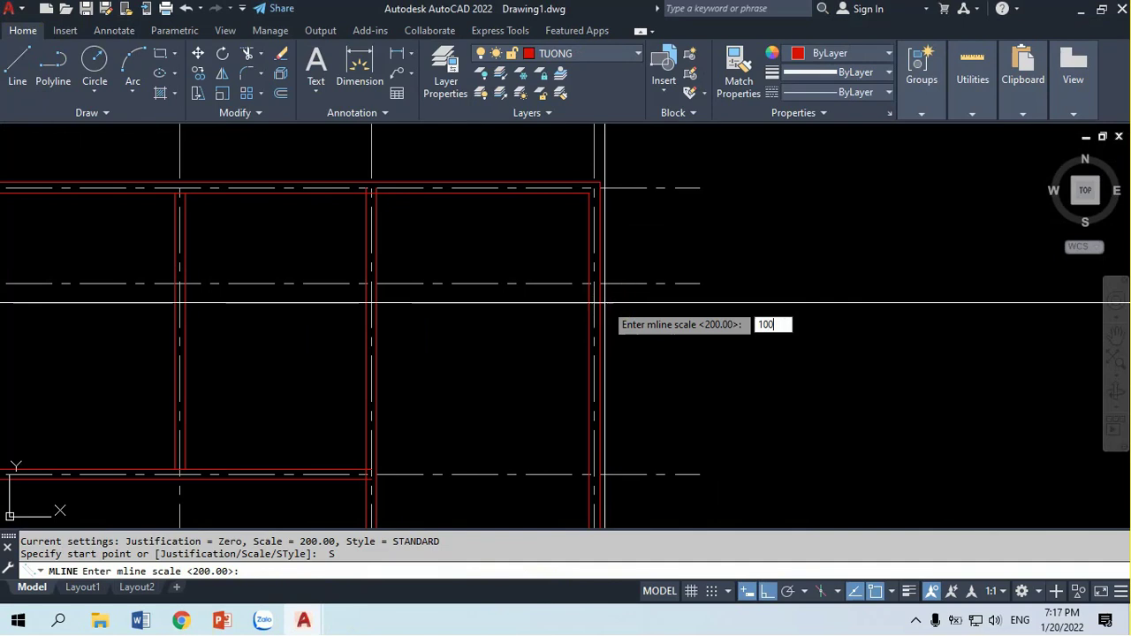
{"action": "key", "text": "Return"}
Draw the 100-scale wall along the new axis from the room's left side to its right side
{"action": "left_click", "coordinate": [372, 283]}
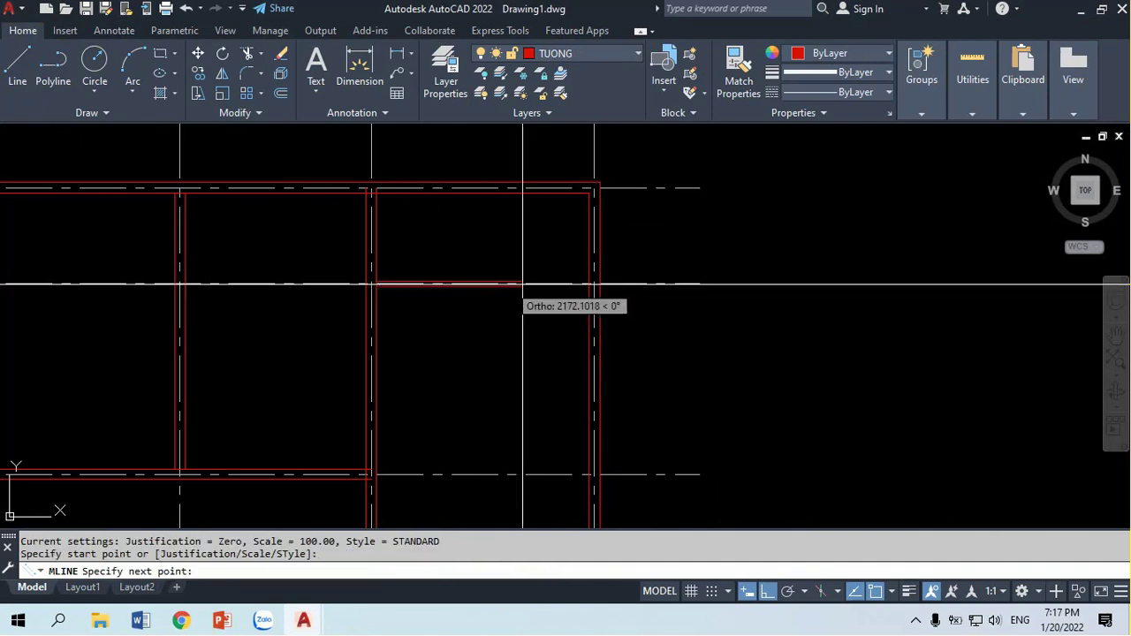
{"action": "left_click", "coordinate": [587, 284]}
{"action": "key", "text": "Return"}
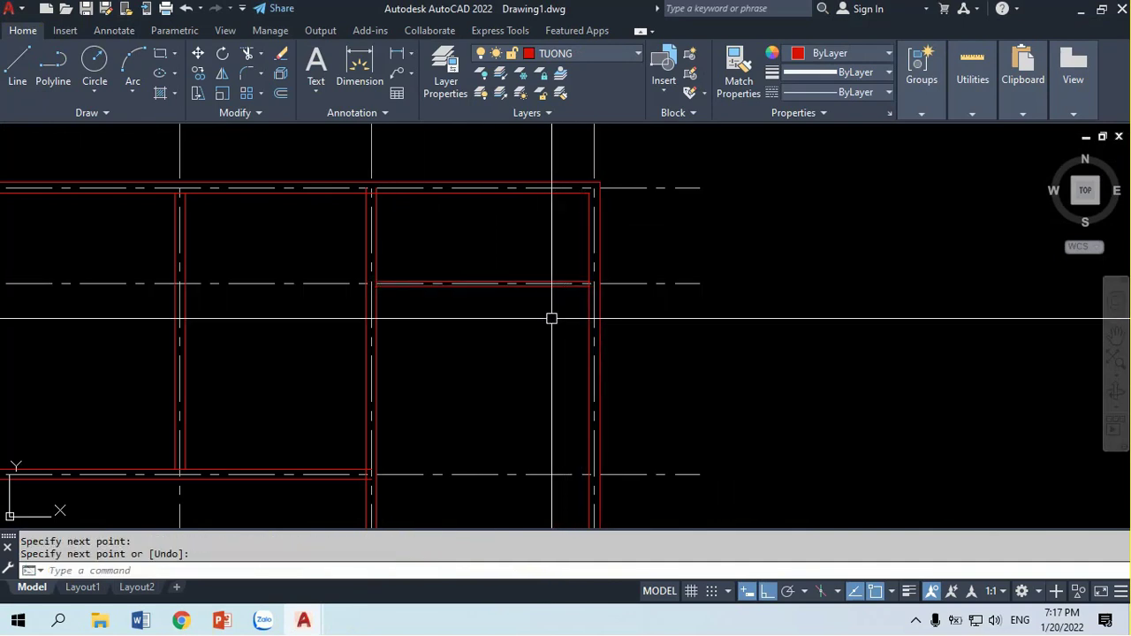
{"action": "key", "text": "Return"}
{"action": "key", "text": "Escape"}
{"action": "scroll", "coordinate": [538, 303], "scroll_direction": "down", "scroll_amount": 3}
{"action": "scroll", "coordinate": [530, 345], "scroll_direction": "down", "scroll_amount": 1}
{"action": "scroll", "coordinate": [486, 341], "scroll_direction": "up", "scroll_amount": 2}
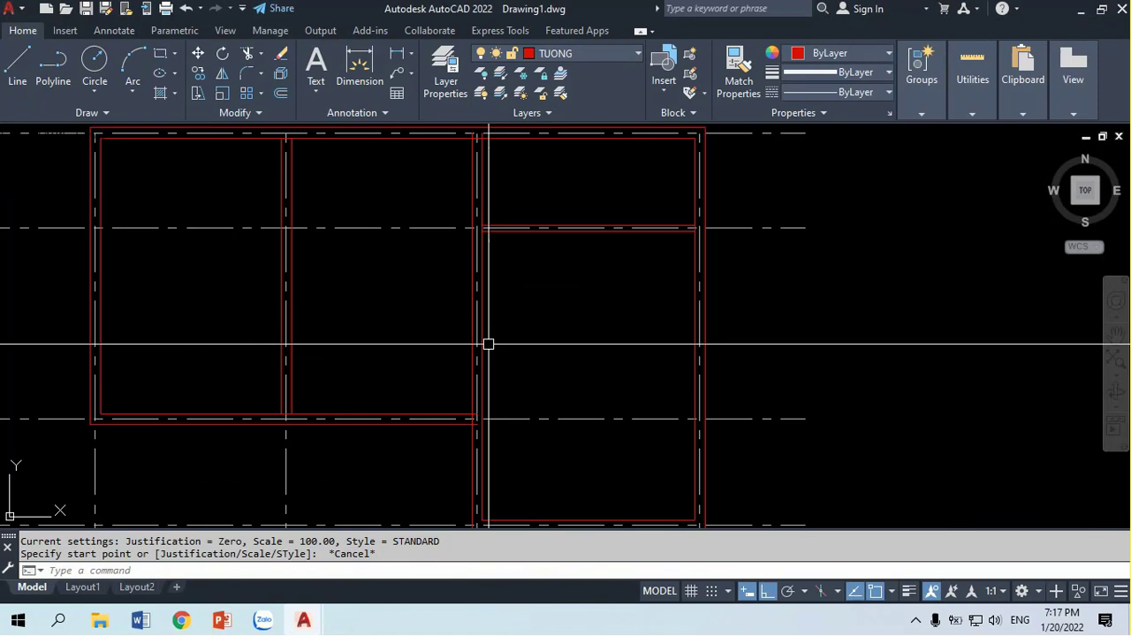
{"action": "scroll", "coordinate": [535, 305], "scroll_direction": "down", "scroll_amount": 2}
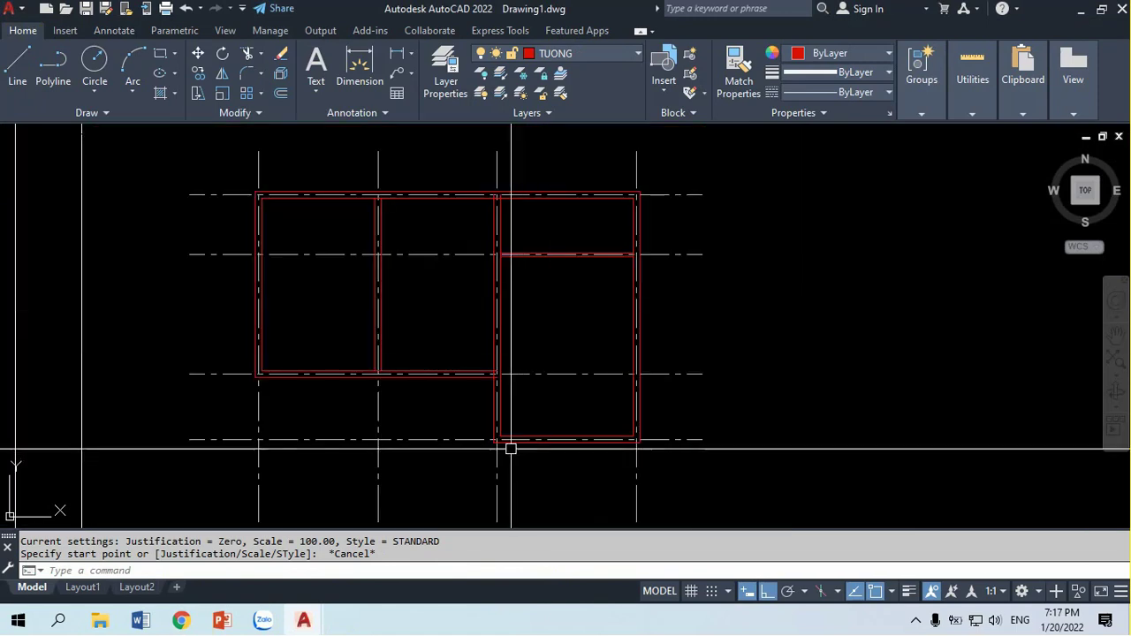
{"action": "scroll", "coordinate": [470, 421], "scroll_direction": "up", "scroll_amount": 2}
{"action": "left_click", "coordinate": [470, 421]}
{"action": "type", "text": "ML"}
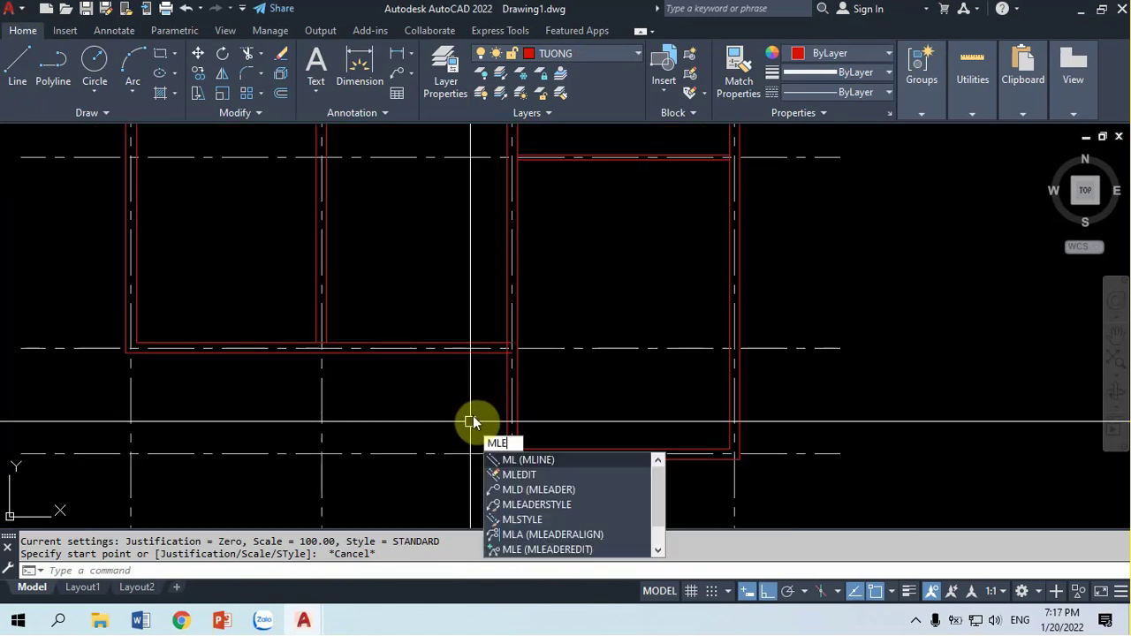
Cancel the EDIT wall-editing command and zoom and pan to frame the wall layout
{"action": "type", "text": "EDIT"}
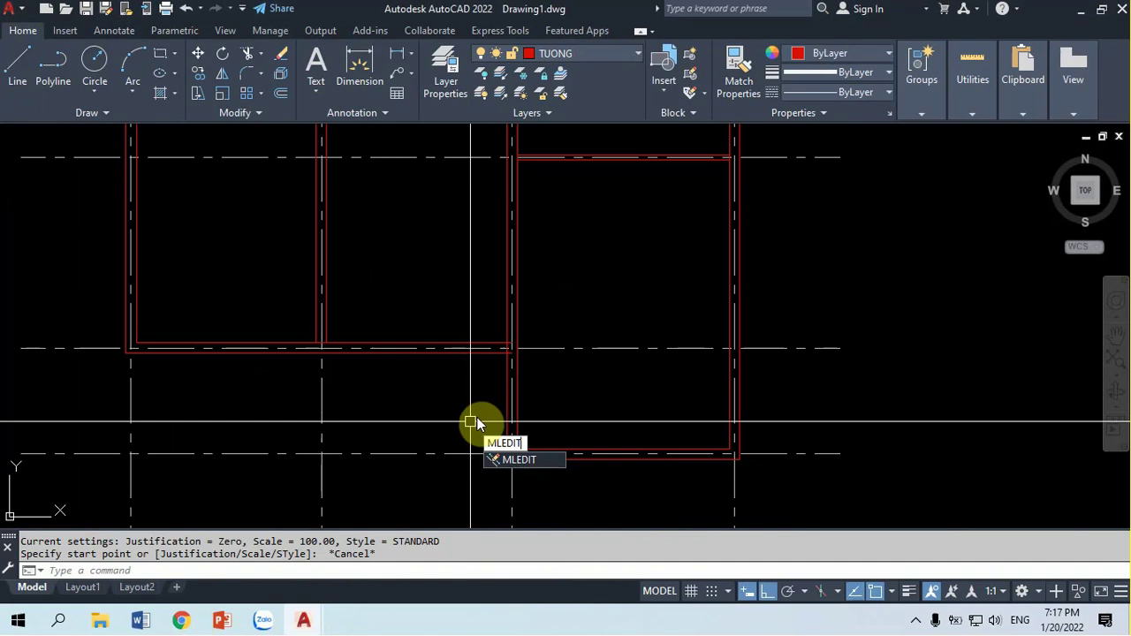
{"action": "key", "text": "Escape"}
{"action": "key", "text": "Escape"}
{"action": "scroll", "coordinate": [470, 411], "scroll_direction": "down", "scroll_amount": 1}
{"action": "scroll", "coordinate": [308, 409], "scroll_direction": "up", "scroll_amount": 1}
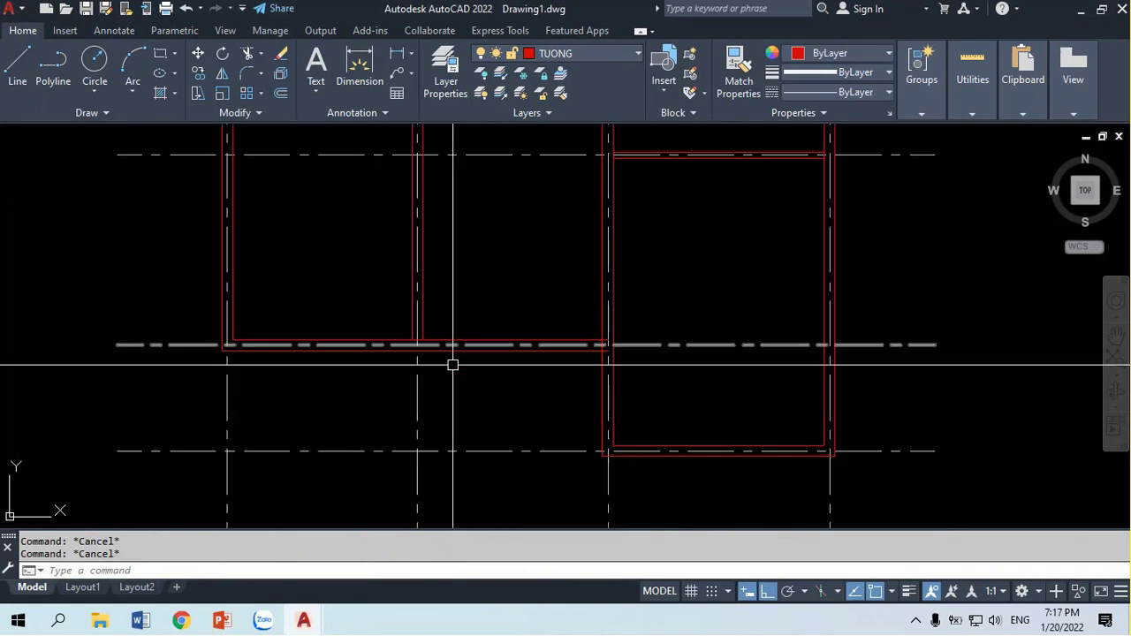
{"action": "scroll", "coordinate": [454, 371], "scroll_direction": "down", "scroll_amount": 1}
{"action": "scroll", "coordinate": [454, 378], "scroll_direction": "down", "scroll_amount": 1}
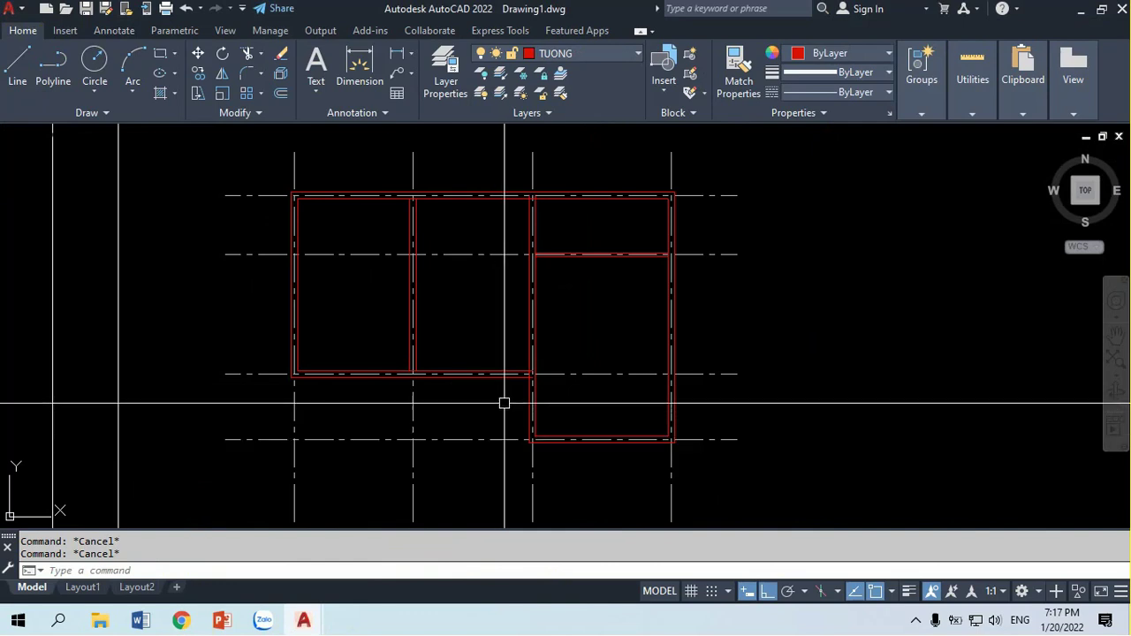
{"action": "scroll", "coordinate": [504, 403], "scroll_direction": "up", "scroll_amount": 2}
{"action": "middle_click_drag", "start_coordinate": [430, 396], "coordinate": [433, 374]}
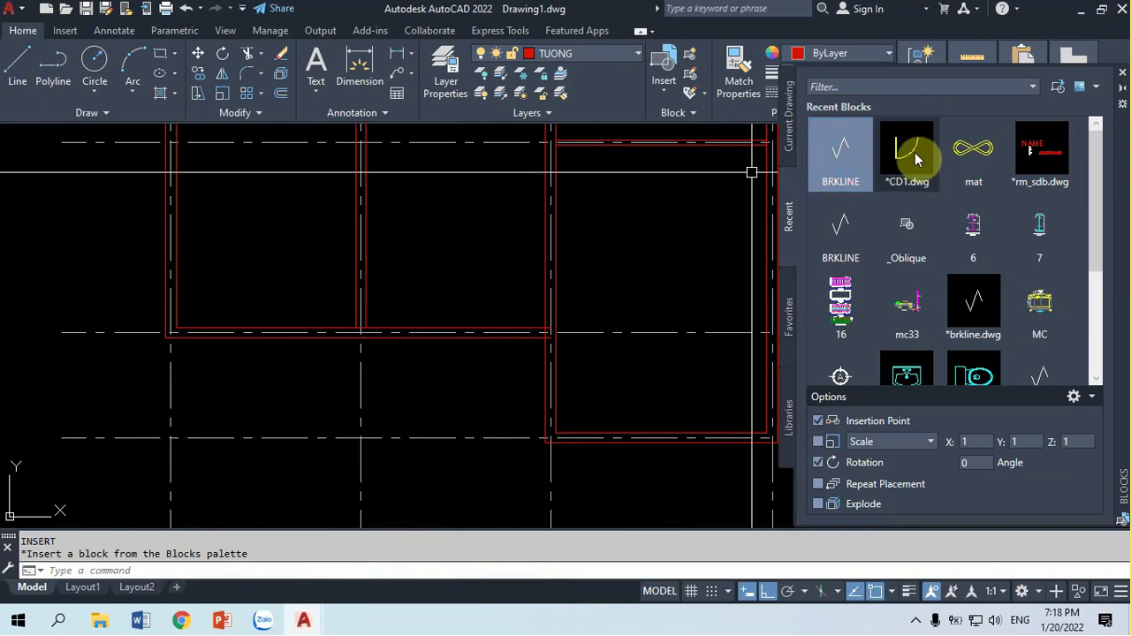
{"action": "left_click", "coordinate": [1059, 88]}
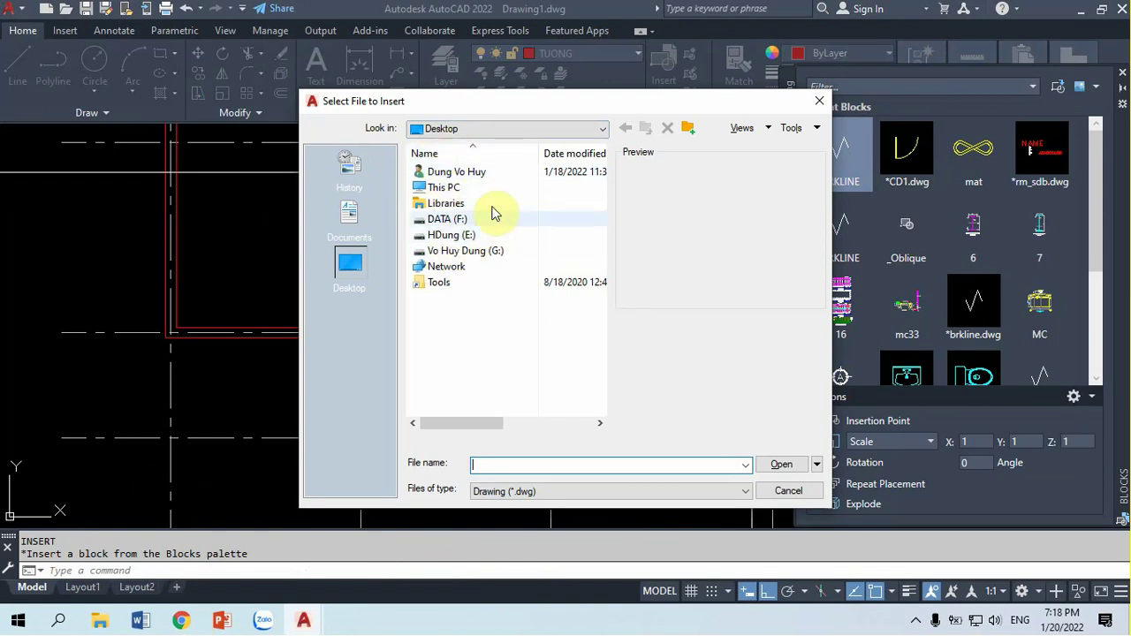
{"action": "left_click", "coordinate": [460, 251]}
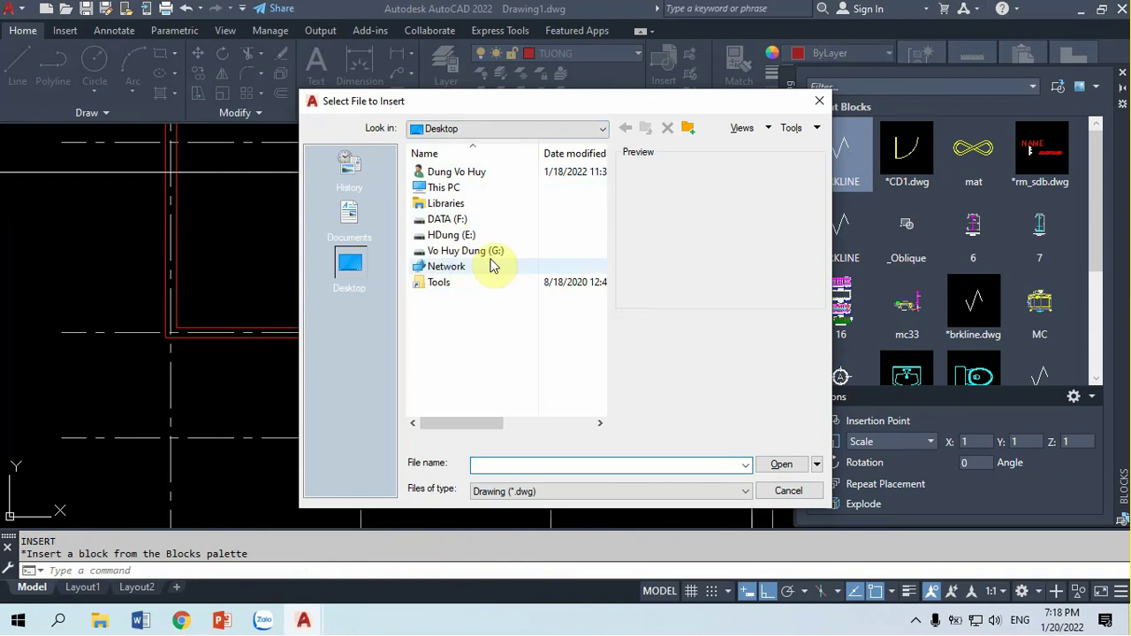
{"action": "left_click", "coordinate": [789, 491]}
{"action": "left_click", "coordinate": [910, 156]}
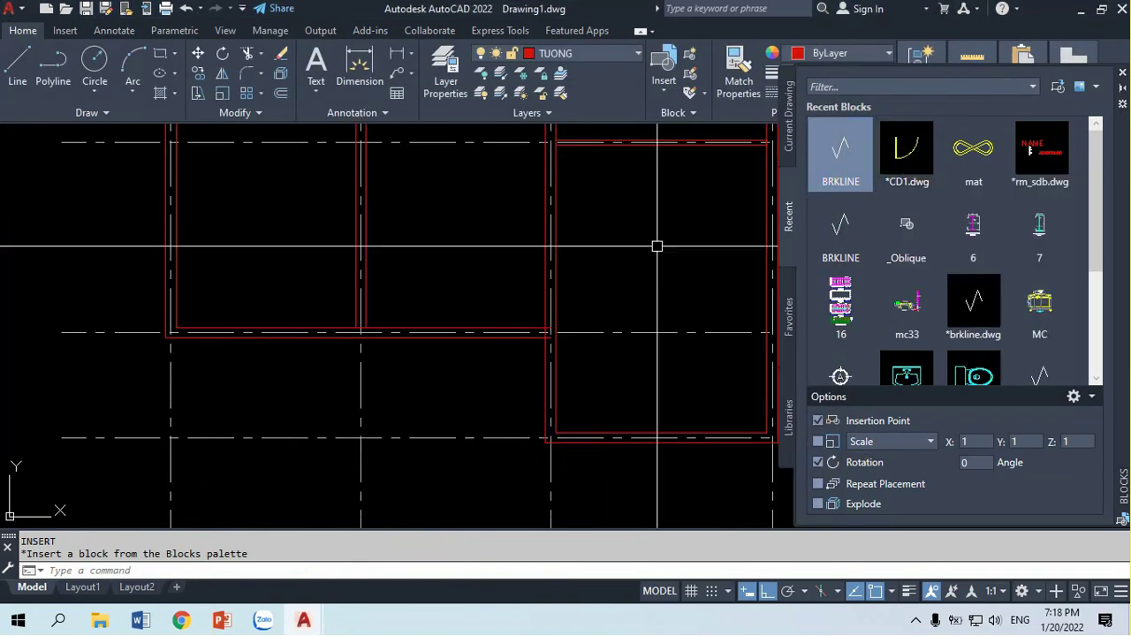
Insert the CD1.dwg door block at the wall corner with X and Y scale 900
{"action": "middle_click_drag", "start_coordinate": [648, 215], "coordinate": [629, 193]}
{"action": "left_click", "coordinate": [936, 180]}
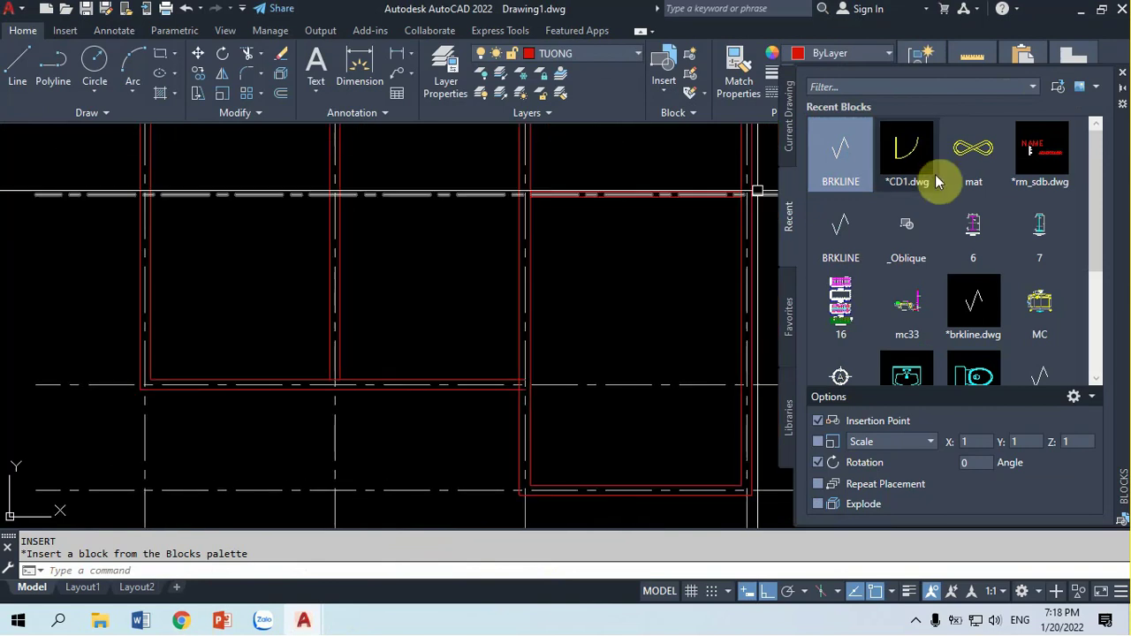
{"action": "left_click", "coordinate": [908, 154]}
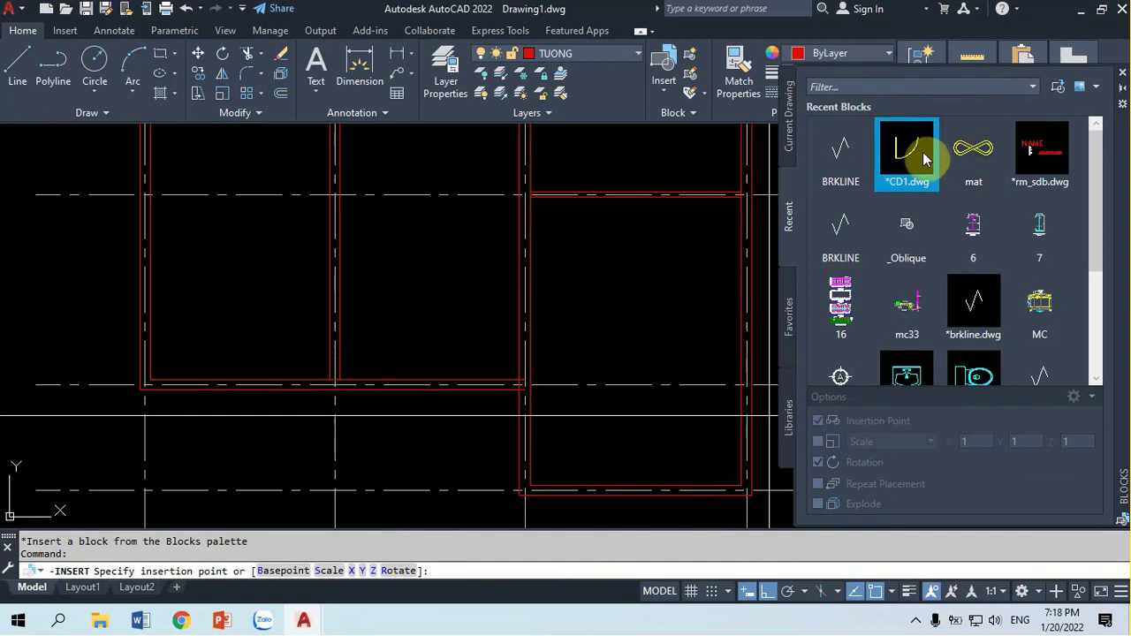
{"action": "key", "text": "Escape"}
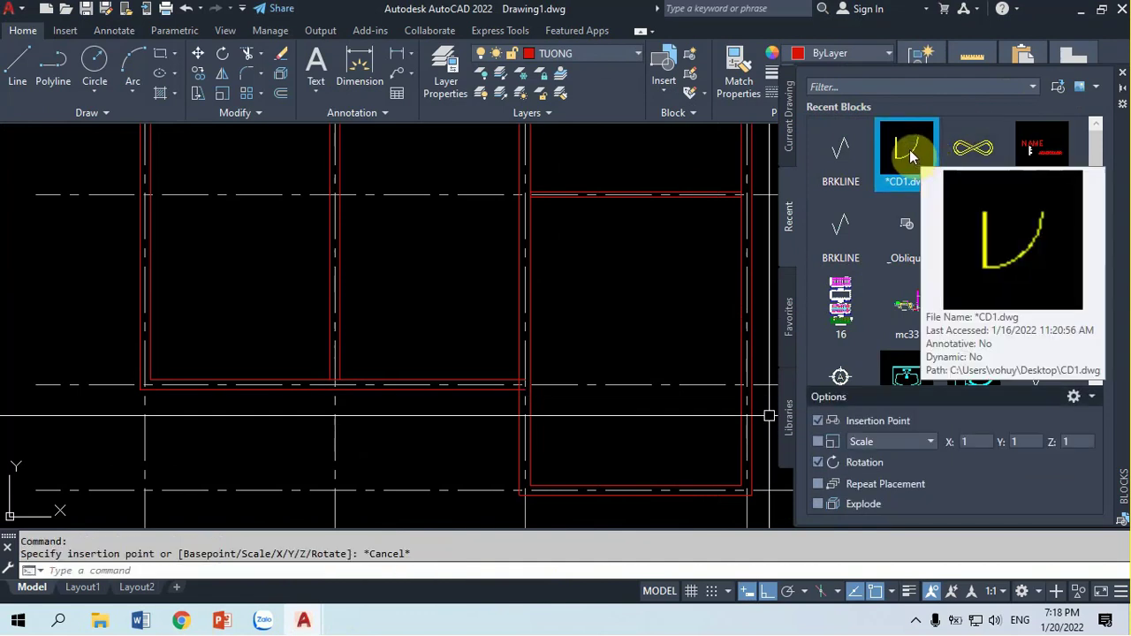
{"action": "left_click", "coordinate": [819, 444]}
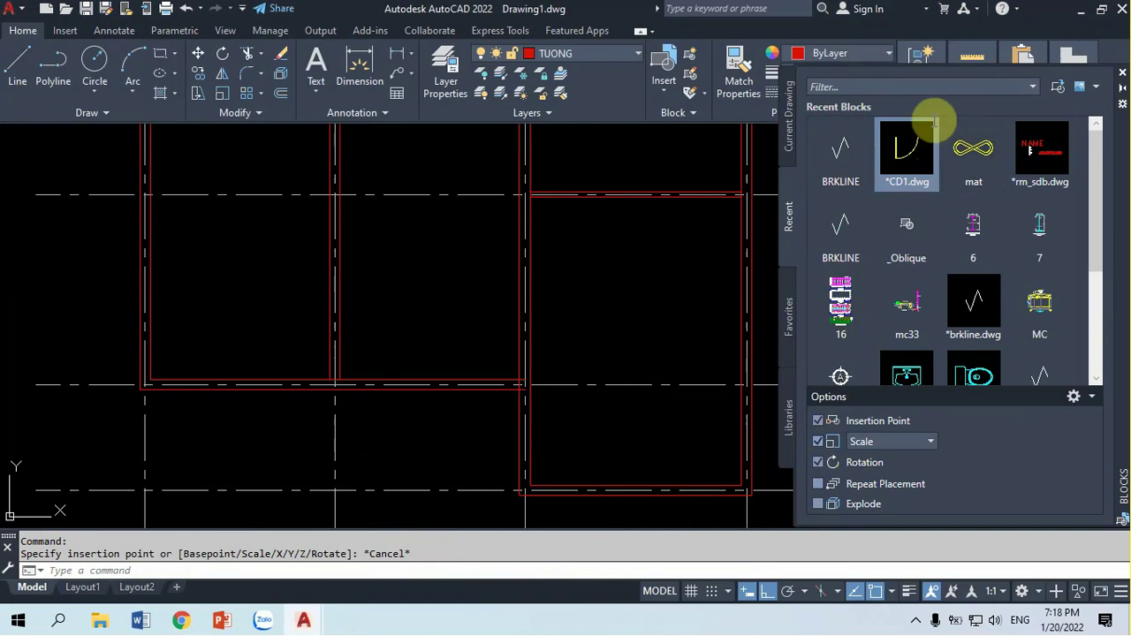
{"action": "left_click", "coordinate": [910, 152]}
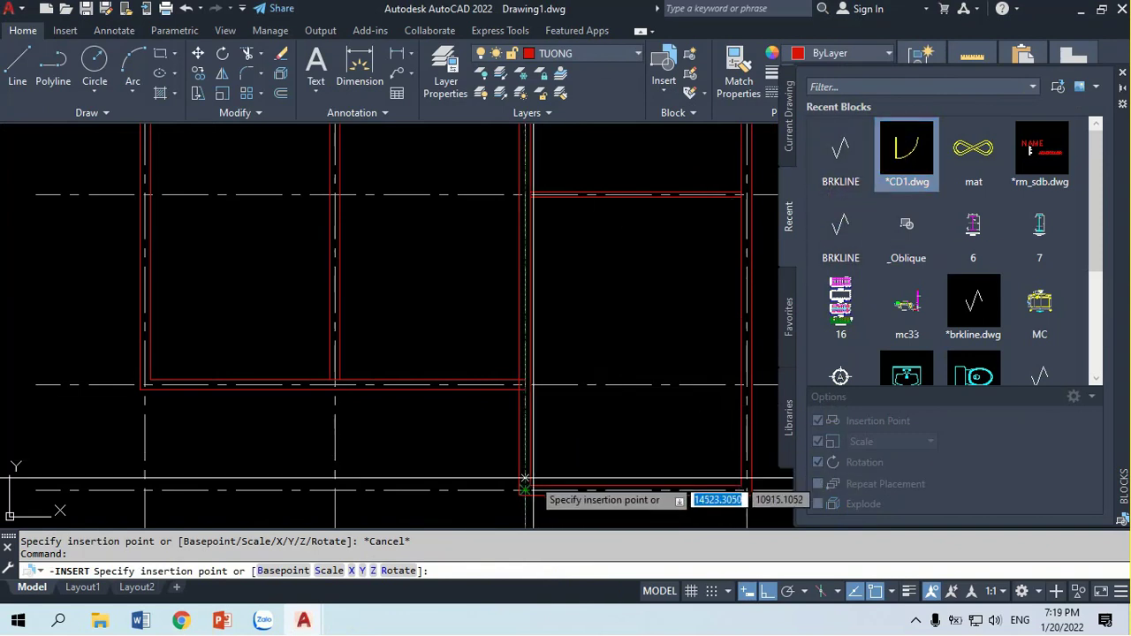
{"action": "scroll", "coordinate": [525, 487], "scroll_direction": "up", "scroll_amount": 2}
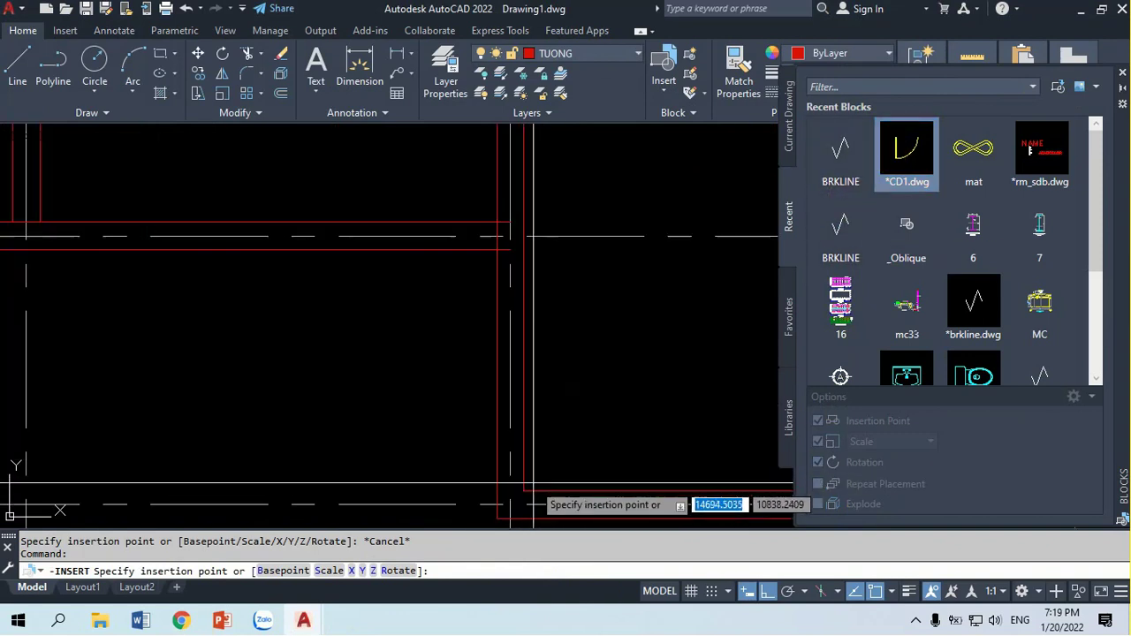
{"action": "scroll", "coordinate": [524, 491], "scroll_direction": "up", "scroll_amount": 2}
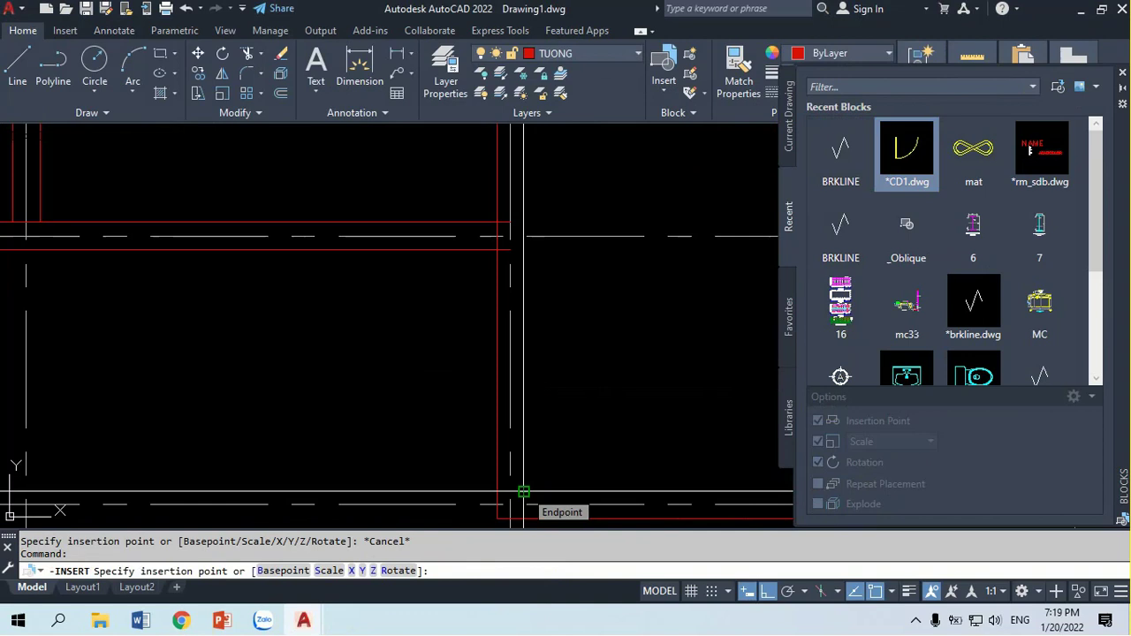
{"action": "left_click", "coordinate": [524, 490]}
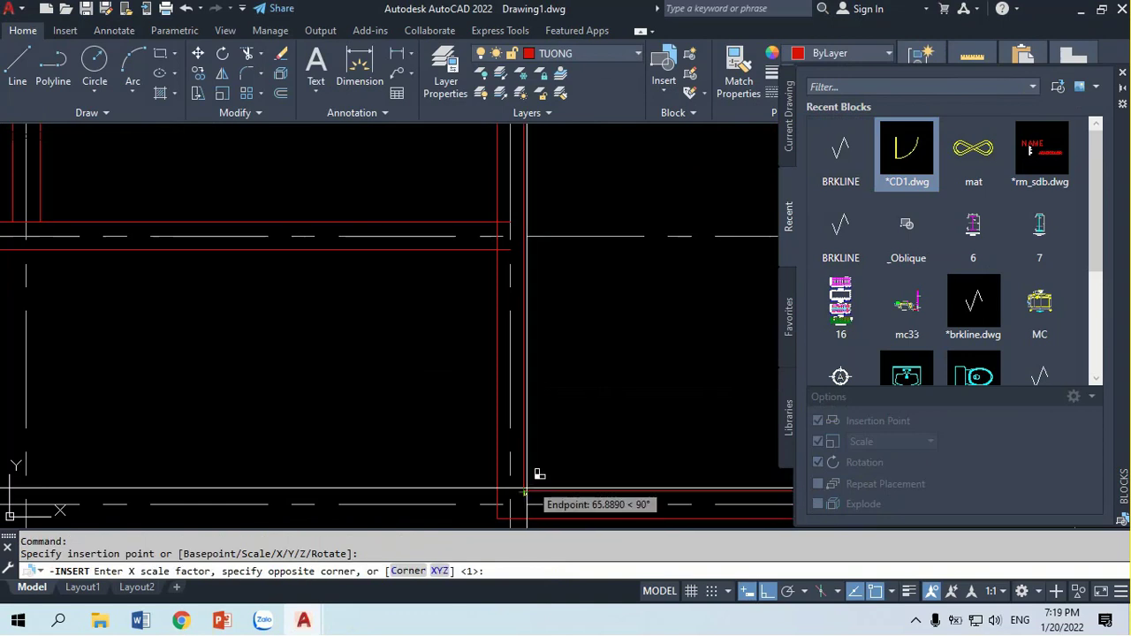
{"action": "left_click", "coordinate": [529, 490]}
{"action": "type", "text": "900"}
{"action": "key", "text": "Return"}
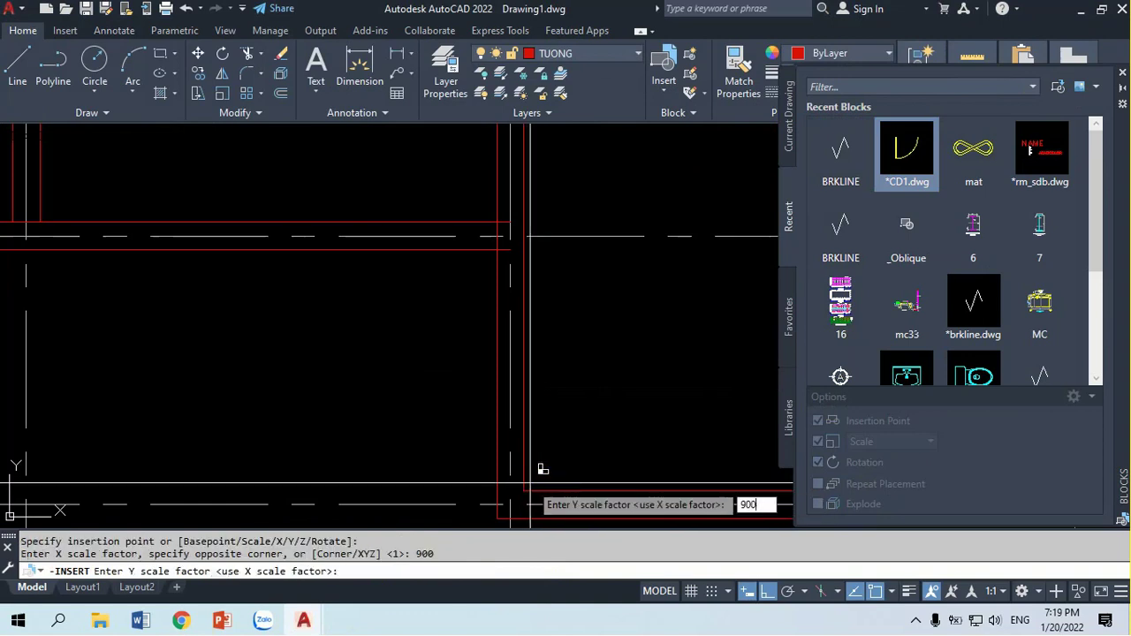
{"action": "left_click", "coordinate": [530, 491]}
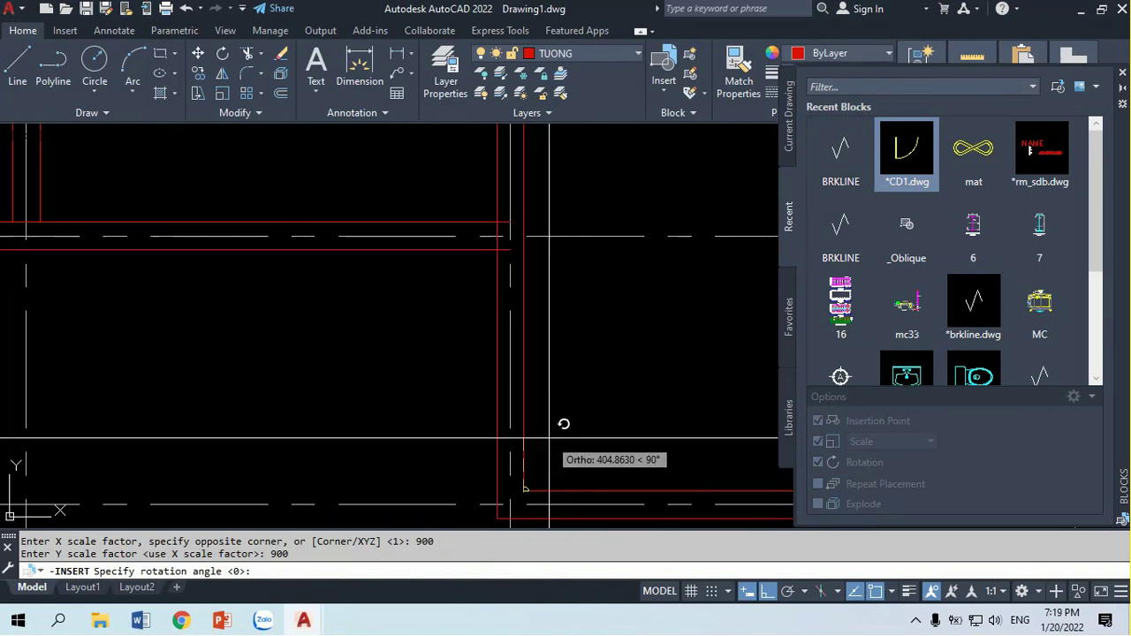
{"action": "left_click", "coordinate": [550, 474]}
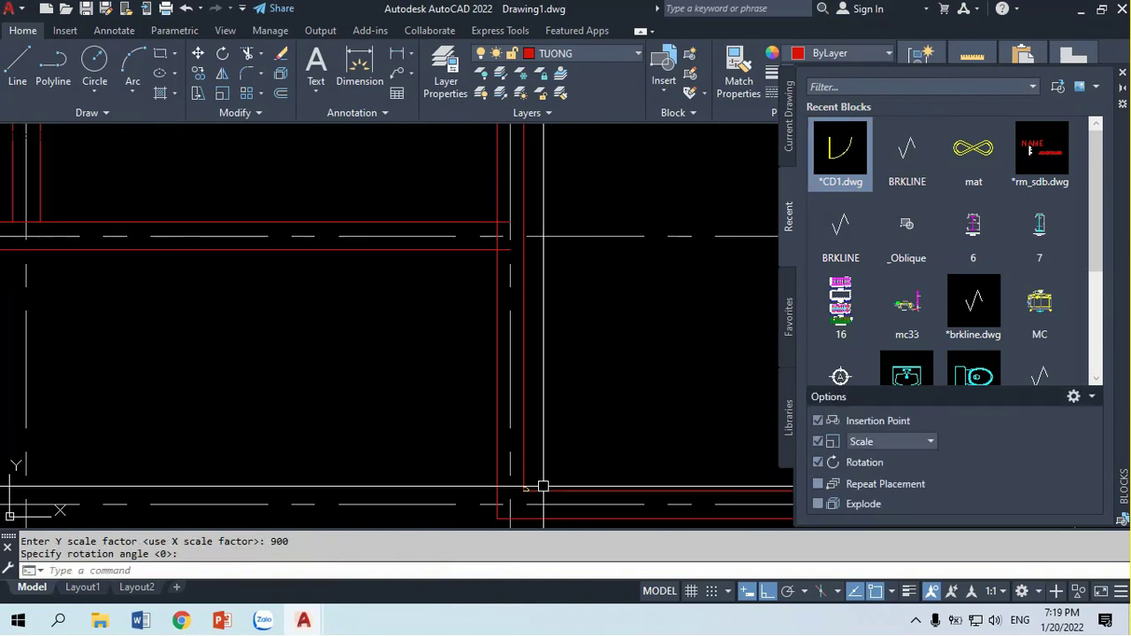
Zoom into the wall corner and delete the undersized door with a window selection
{"action": "middle_click_drag", "start_coordinate": [542, 476], "coordinate": [521, 429]}
{"action": "scroll", "coordinate": [525, 439], "scroll_direction": "up", "scroll_amount": 3}
{"action": "scroll", "coordinate": [513, 453], "scroll_direction": "up", "scroll_amount": 2}
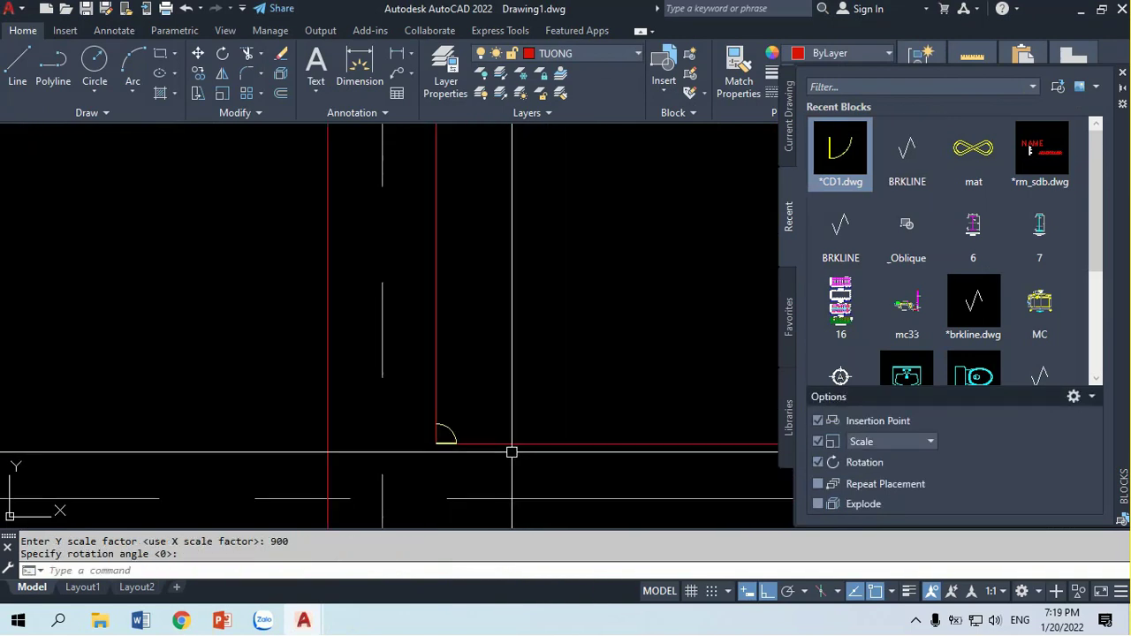
{"action": "scroll", "coordinate": [481, 436], "scroll_direction": "up", "scroll_amount": 2}
{"action": "scroll", "coordinate": [481, 435], "scroll_direction": "down", "scroll_amount": 3}
{"action": "scroll", "coordinate": [480, 434], "scroll_direction": "down", "scroll_amount": 3}
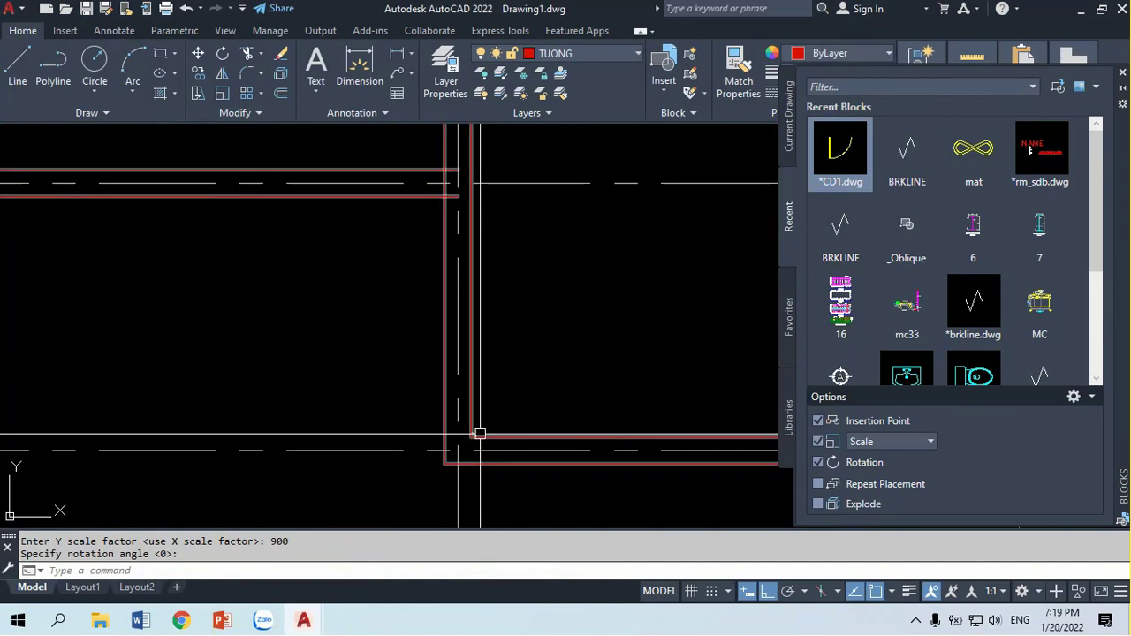
{"action": "left_click", "coordinate": [379, 375]}
{"action": "left_click", "coordinate": [516, 432]}
{"action": "key", "text": "Delete"}
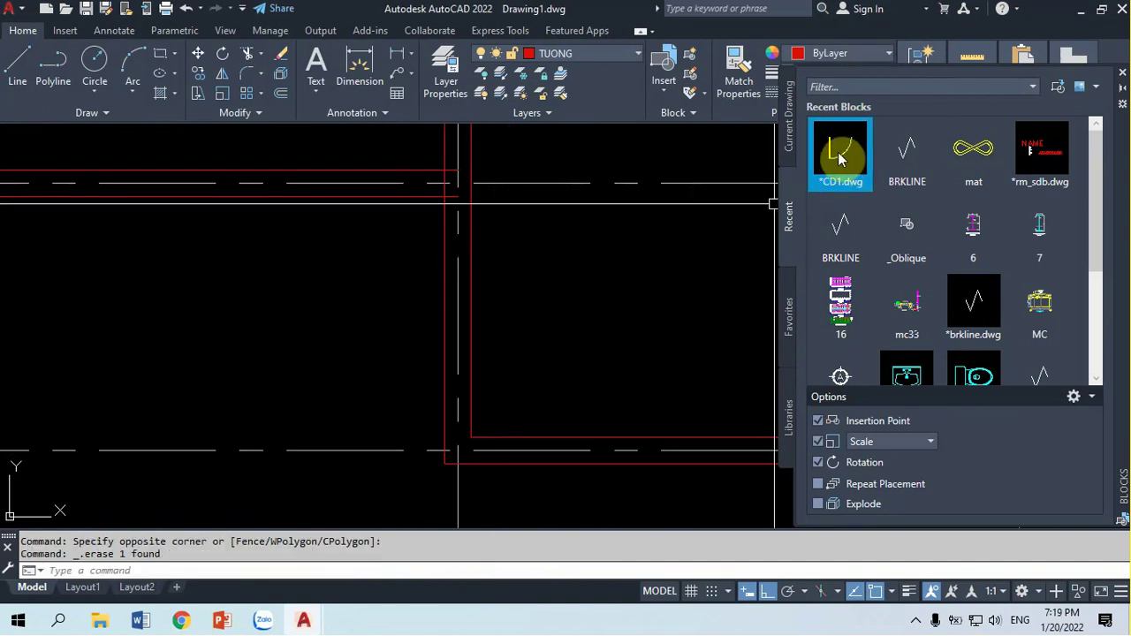
{"action": "mouse_move", "coordinate": [839, 152]}
{"action": "scroll", "coordinate": [345, 373], "scroll_direction": "down", "scroll_amount": 2}
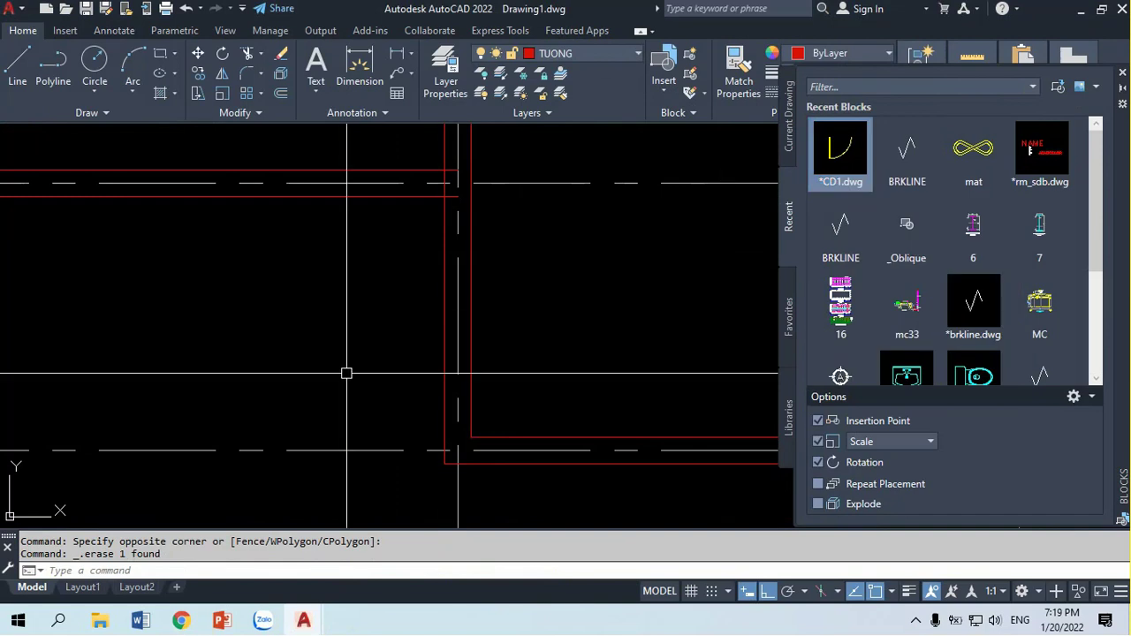
{"action": "scroll", "coordinate": [396, 359], "scroll_direction": "down", "scroll_amount": 2}
{"action": "mouse_move", "coordinate": [397, 359]}
{"action": "middle_mouse_down"}
{"action": "mouse_move", "coordinate": [409, 430]}
{"action": "mouse_move", "coordinate": [391, 396]}
{"action": "middle_mouse_up"}
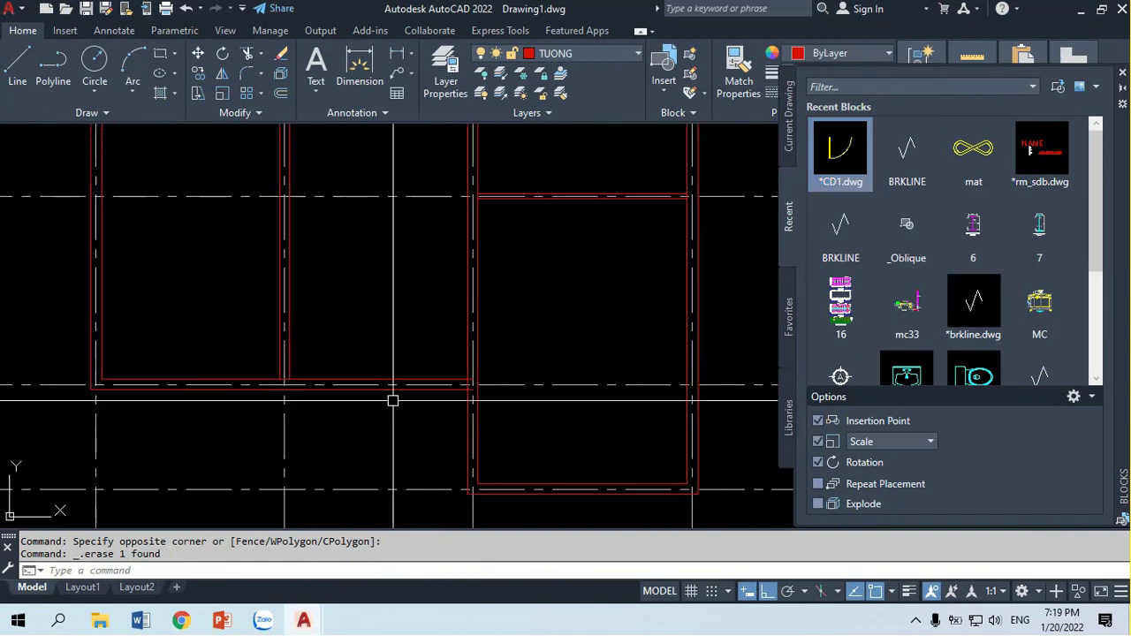
{"action": "scroll", "coordinate": [392, 394], "scroll_direction": "down", "scroll_amount": 2}
{"action": "scroll", "coordinate": [392, 394], "scroll_direction": "up", "scroll_amount": 2}
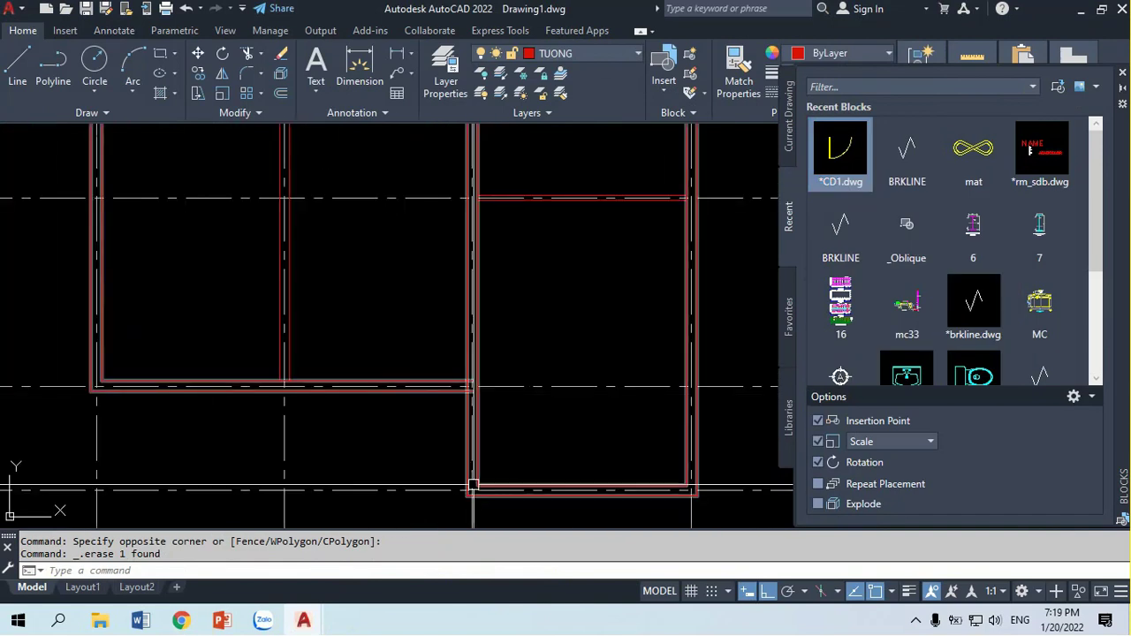
{"action": "scroll", "coordinate": [480, 473], "scroll_direction": "up", "scroll_amount": 2}
{"action": "middle_click_drag", "start_coordinate": [481, 474], "coordinate": [517, 433]}
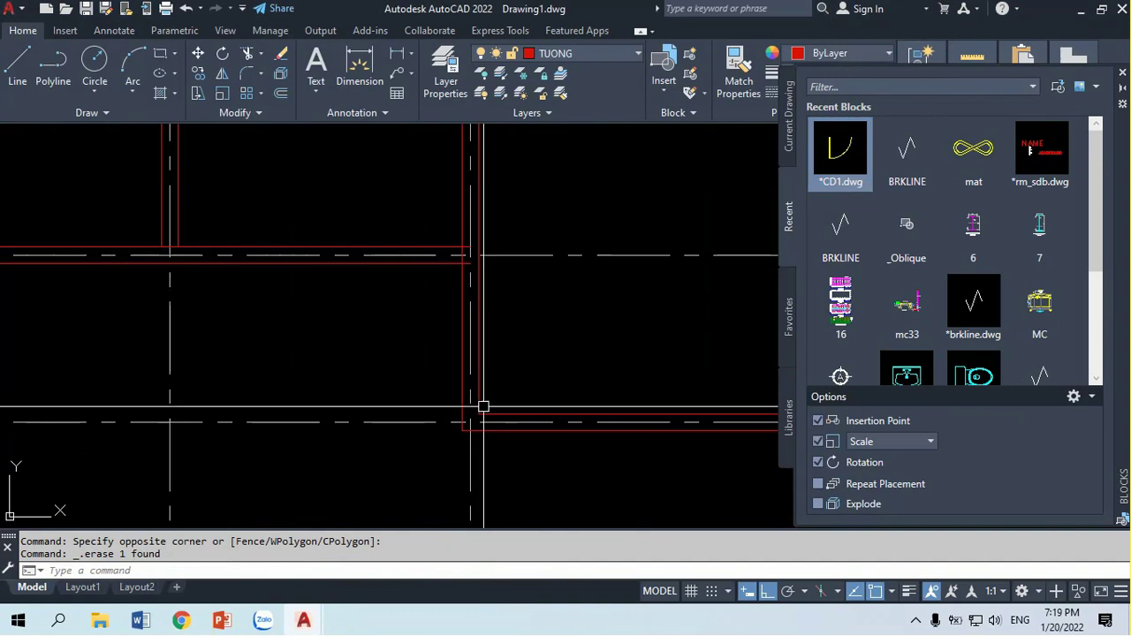
{"action": "scroll", "coordinate": [517, 433], "scroll_direction": "down", "scroll_amount": 3}
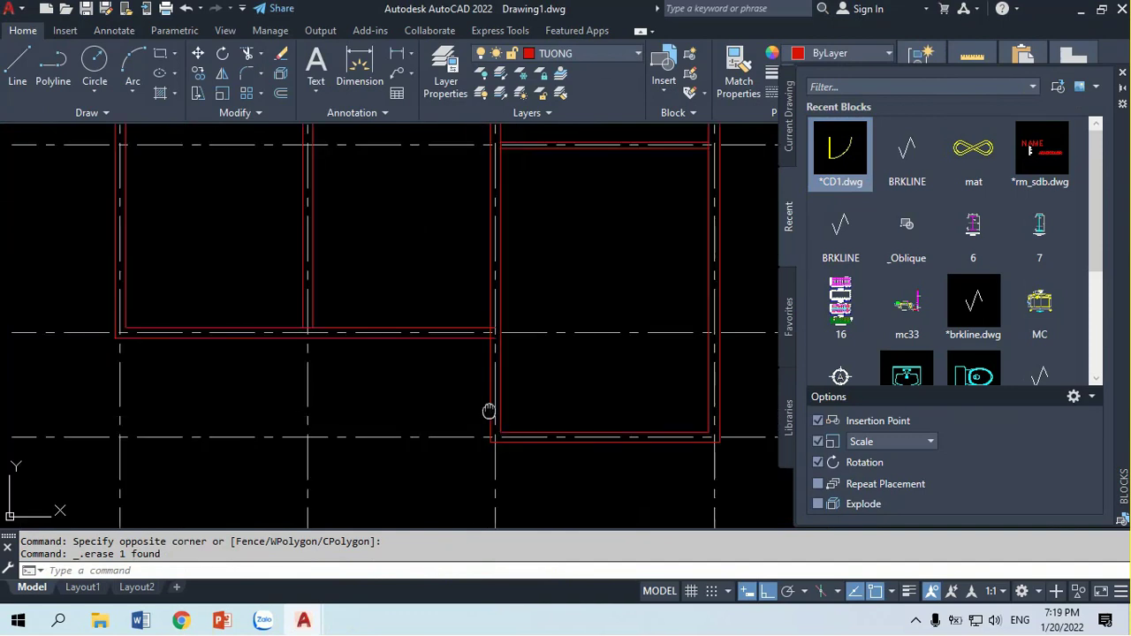
{"action": "mouse_move", "coordinate": [487, 409]}
{"action": "middle_mouse_down"}
{"action": "mouse_move", "coordinate": [520, 454]}
{"action": "mouse_move", "coordinate": [474, 424]}
{"action": "middle_mouse_up"}
{"action": "scroll", "coordinate": [491, 455], "scroll_direction": "down", "scroll_amount": 2}
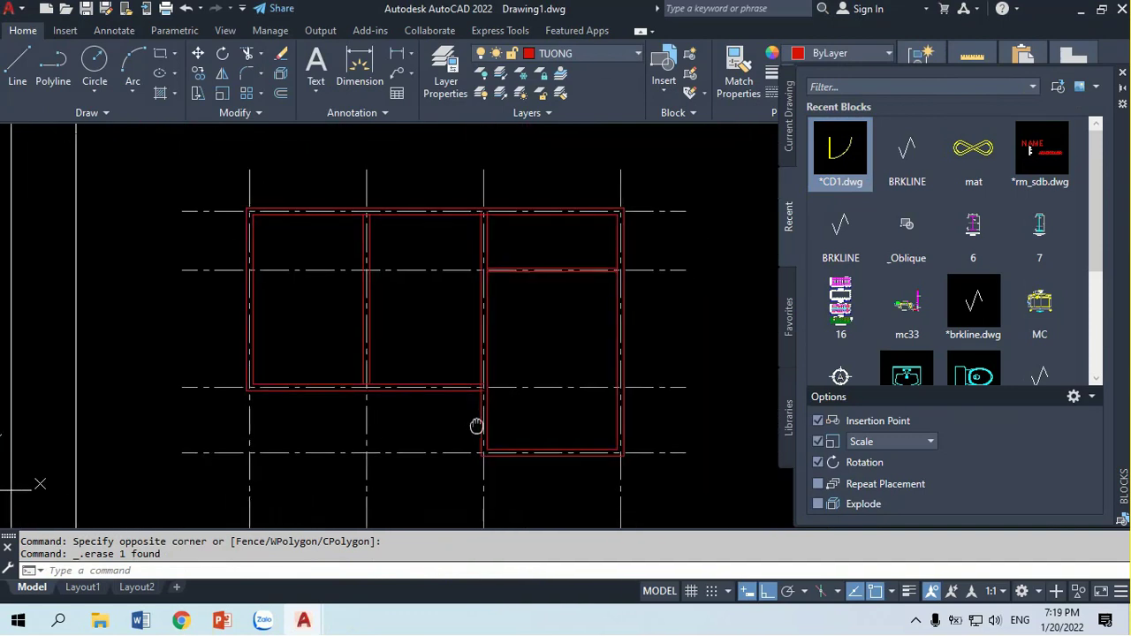
{"action": "scroll", "coordinate": [450, 440], "scroll_direction": "up", "scroll_amount": 4}
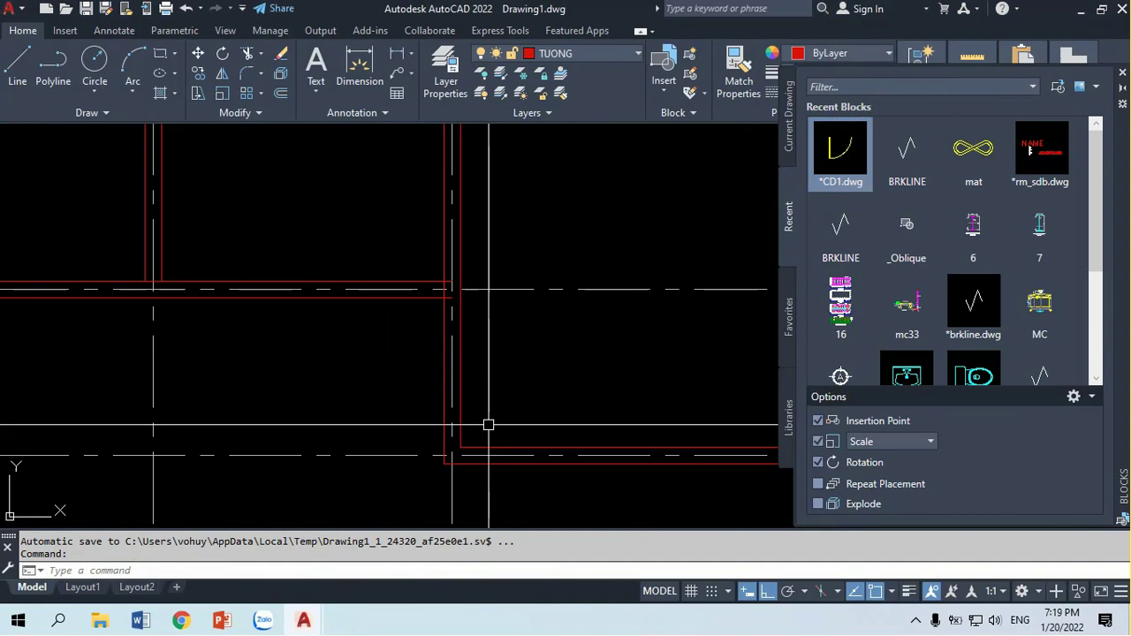
{"action": "scroll", "coordinate": [489, 425], "scroll_direction": "down", "scroll_amount": 2}
{"action": "scroll", "coordinate": [486, 409], "scroll_direction": "down", "scroll_amount": 2}
{"action": "middle_click_drag", "start_coordinate": [487, 409], "coordinate": [527, 426]}
{"action": "scroll", "coordinate": [530, 423], "scroll_direction": "down", "scroll_amount": 2}
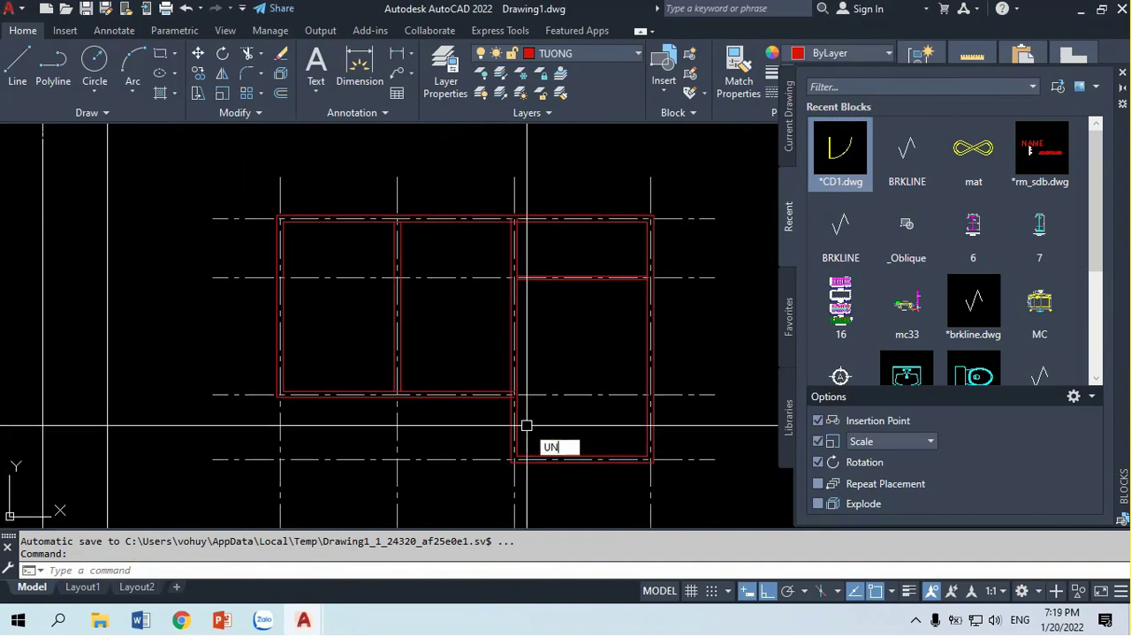
Change the Drawing Units insertion scale from Inches to Millimeters
{"action": "type", "text": "ITS"}
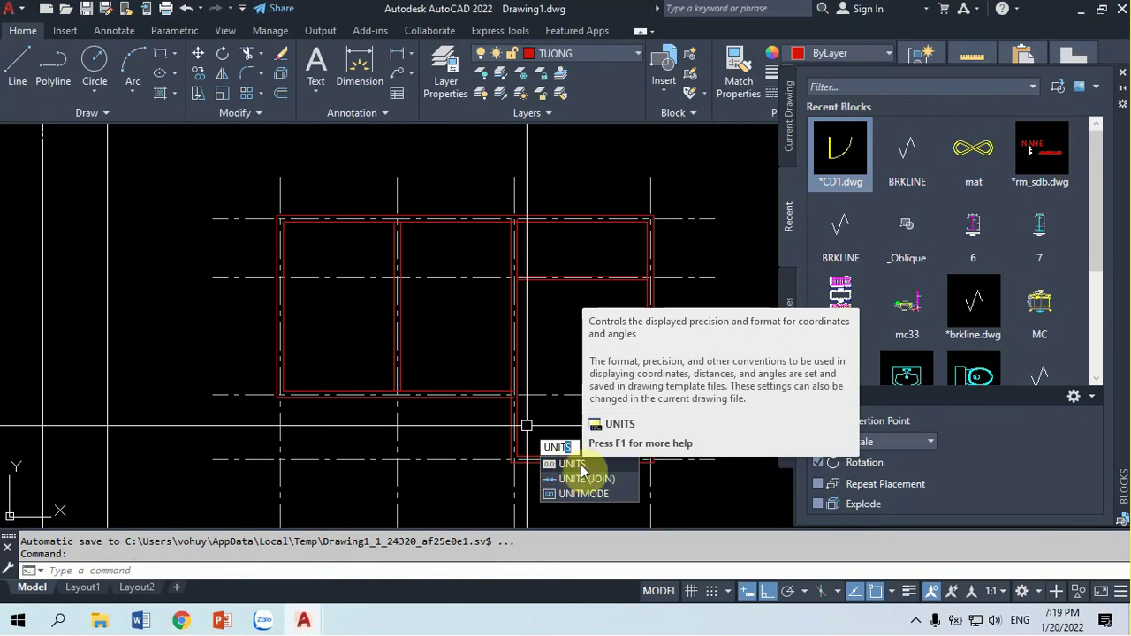
{"action": "left_click", "coordinate": [571, 466]}
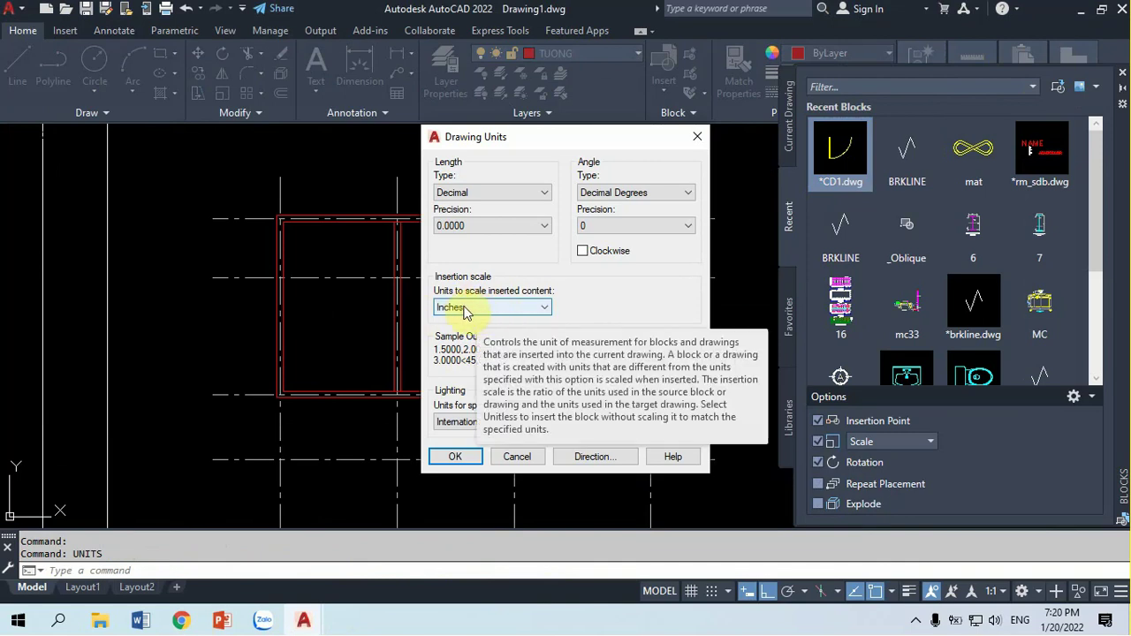
{"action": "left_click", "coordinate": [461, 311]}
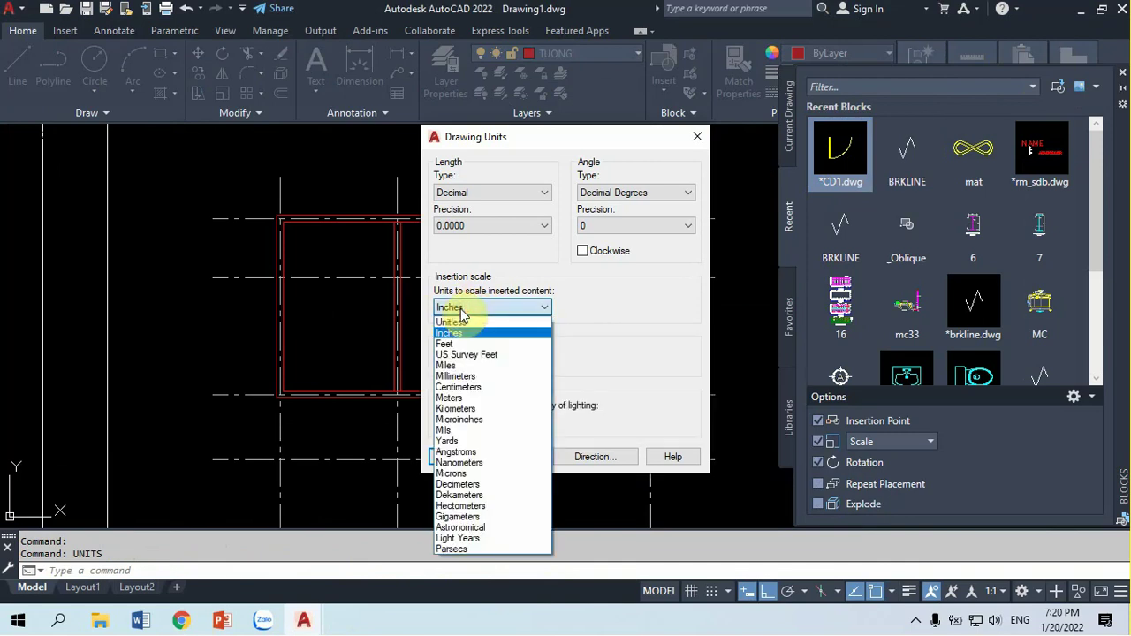
{"action": "left_click", "coordinate": [463, 375]}
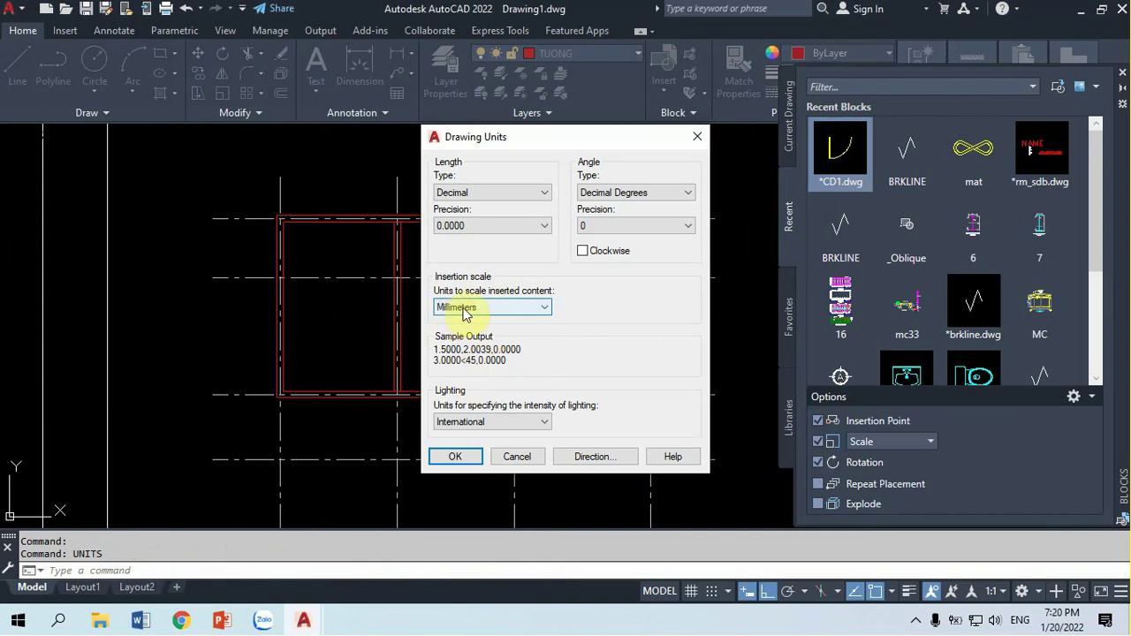
{"action": "left_click", "coordinate": [455, 457]}
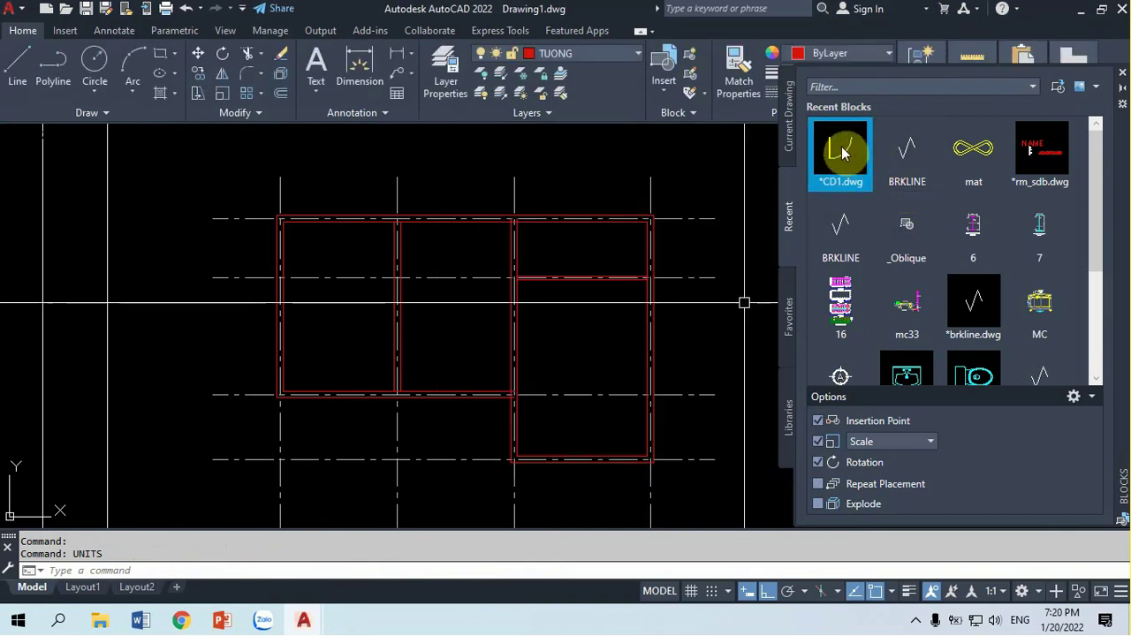
Insert CD1.dwg at the lower wall corner with X and Y scale 900 and set its rotation
{"action": "left_click", "coordinate": [826, 185]}
{"action": "scroll", "coordinate": [513, 446], "scroll_direction": "up", "scroll_amount": 3}
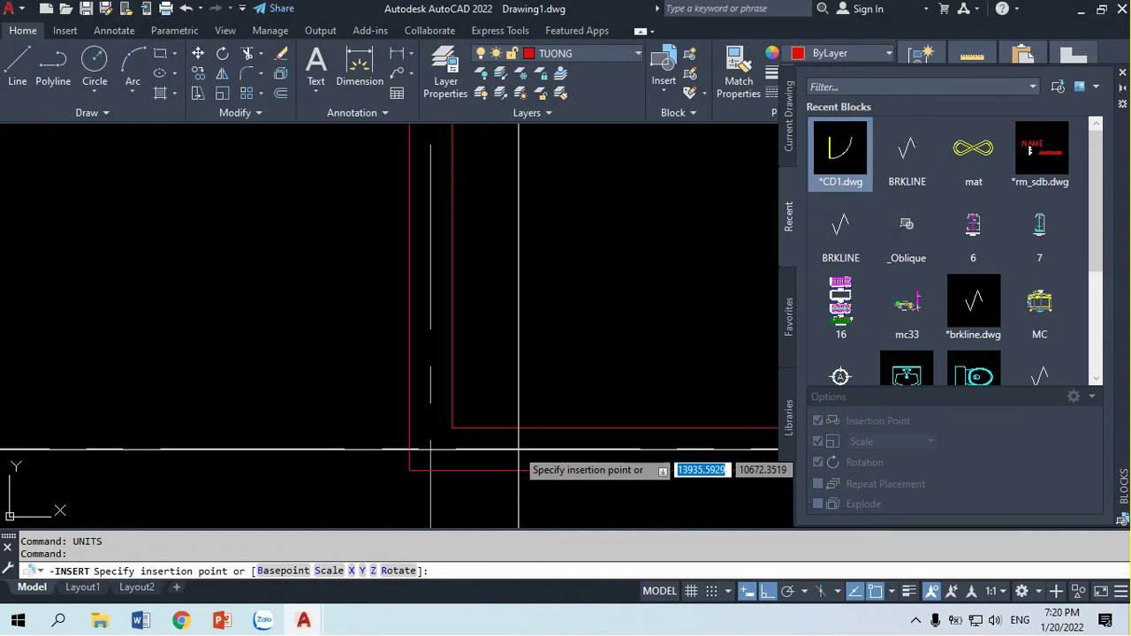
{"action": "scroll", "coordinate": [459, 426], "scroll_direction": "up", "scroll_amount": 2}
{"action": "left_click", "coordinate": [454, 428]}
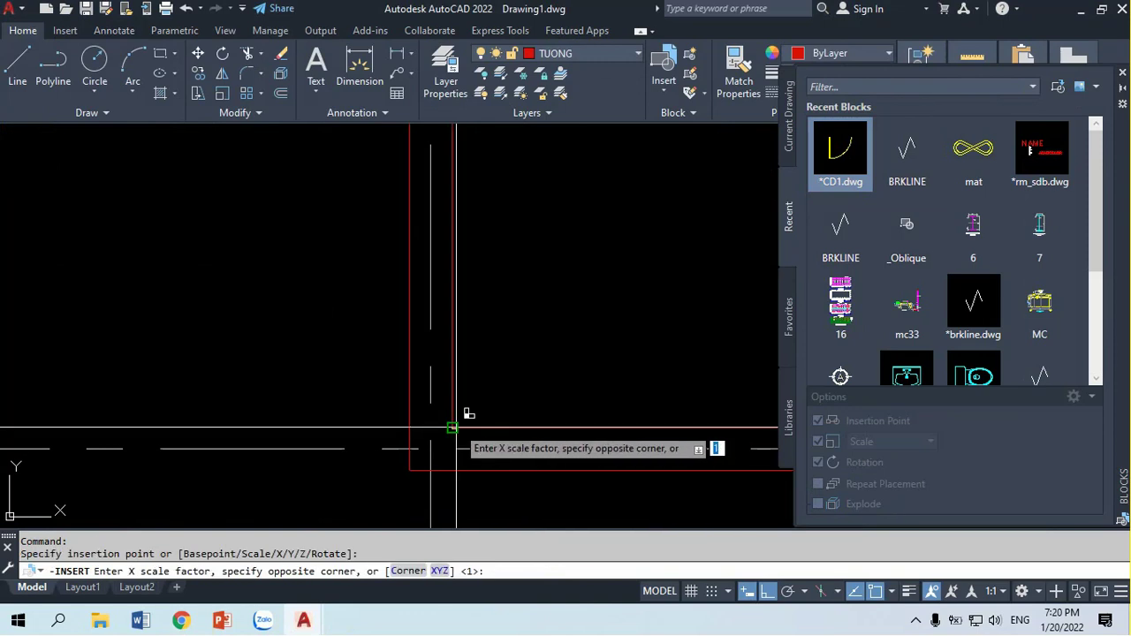
{"action": "type", "text": "900"}
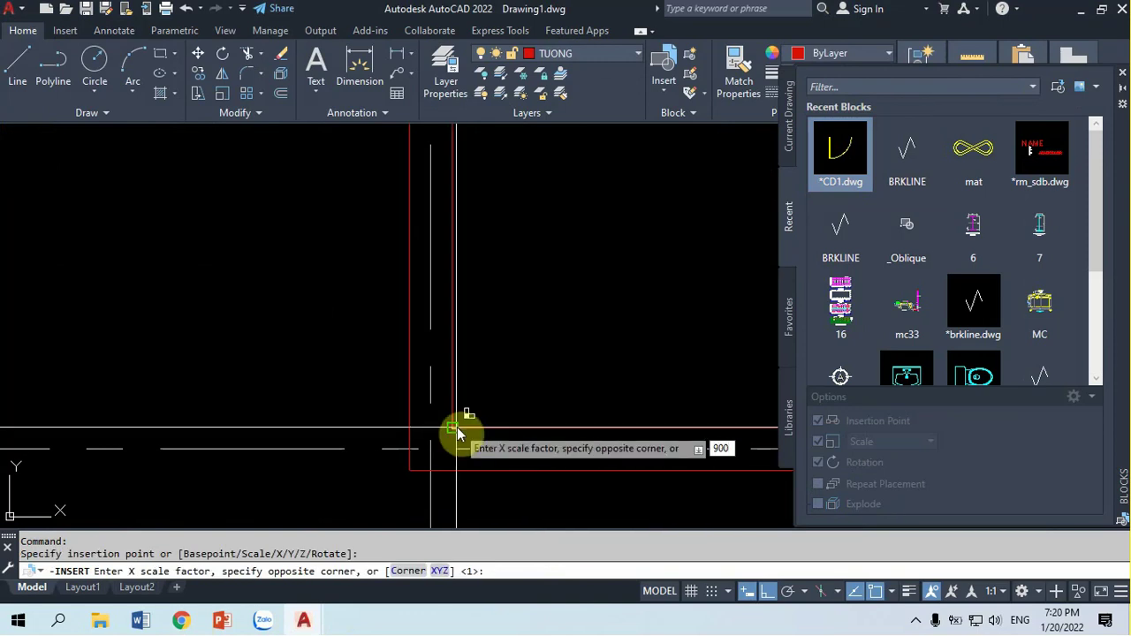
{"action": "key", "text": "Return"}
{"action": "type", "text": "900"}
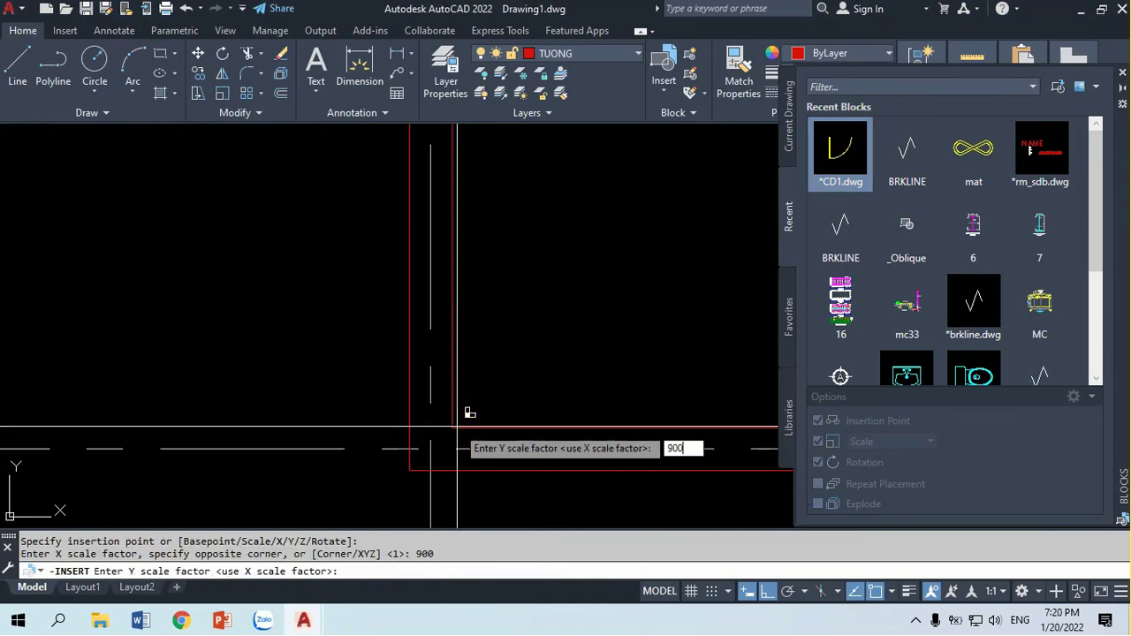
{"action": "key", "text": "Return"}
{"action": "left_click", "coordinate": [497, 365]}
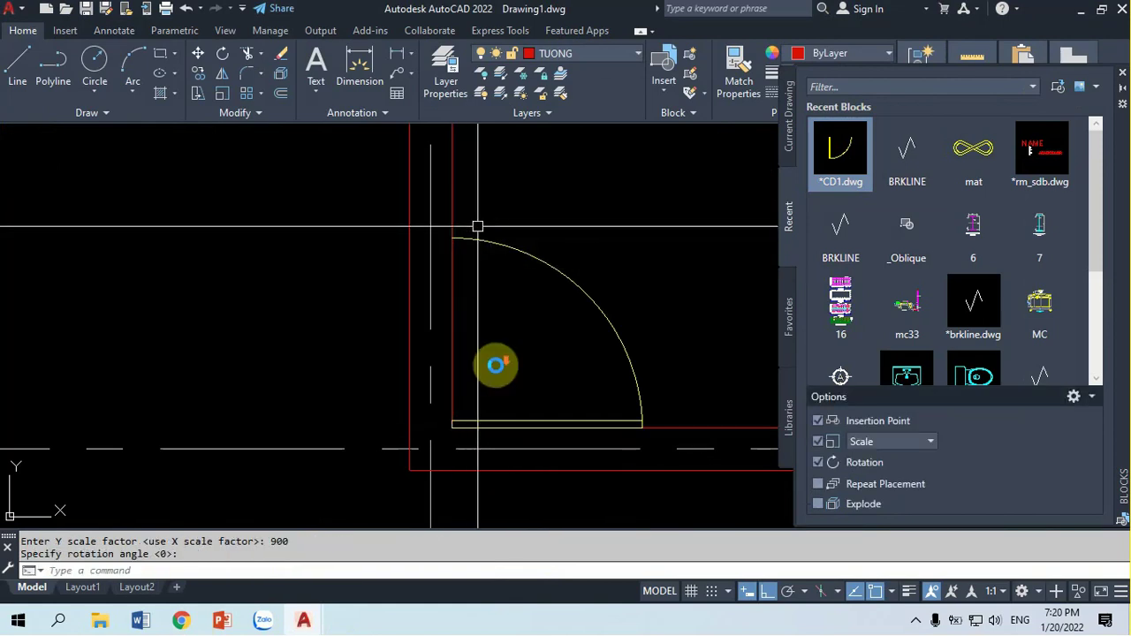
Move the door up 1 unit, then undo that move
{"action": "scroll", "coordinate": [495, 360], "scroll_direction": "down", "scroll_amount": 2}
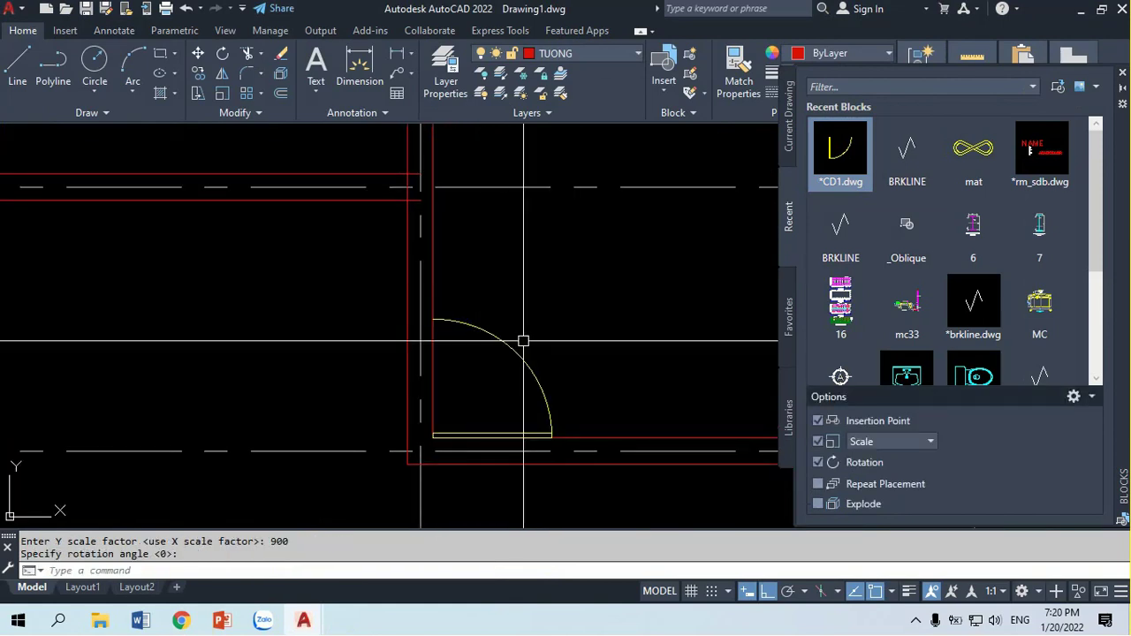
{"action": "type", "text": "m"}
{"action": "key", "text": "Return"}
{"action": "left_click", "coordinate": [512, 348]}
{"action": "key", "text": "Return"}
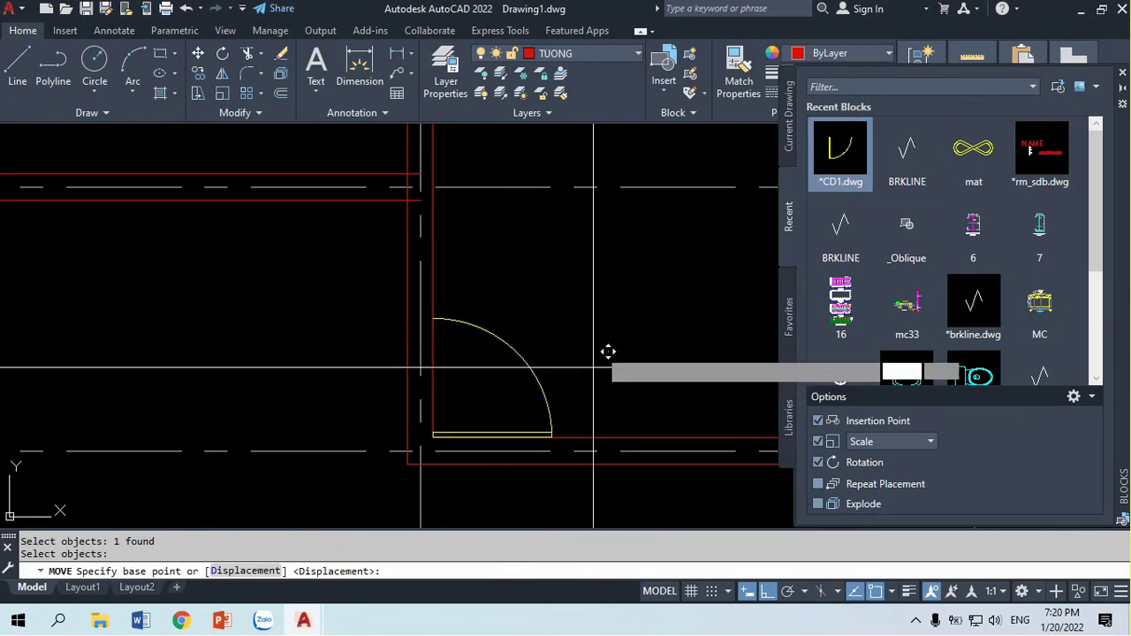
{"action": "left_click", "coordinate": [594, 367]}
{"action": "type", "text": "1"}
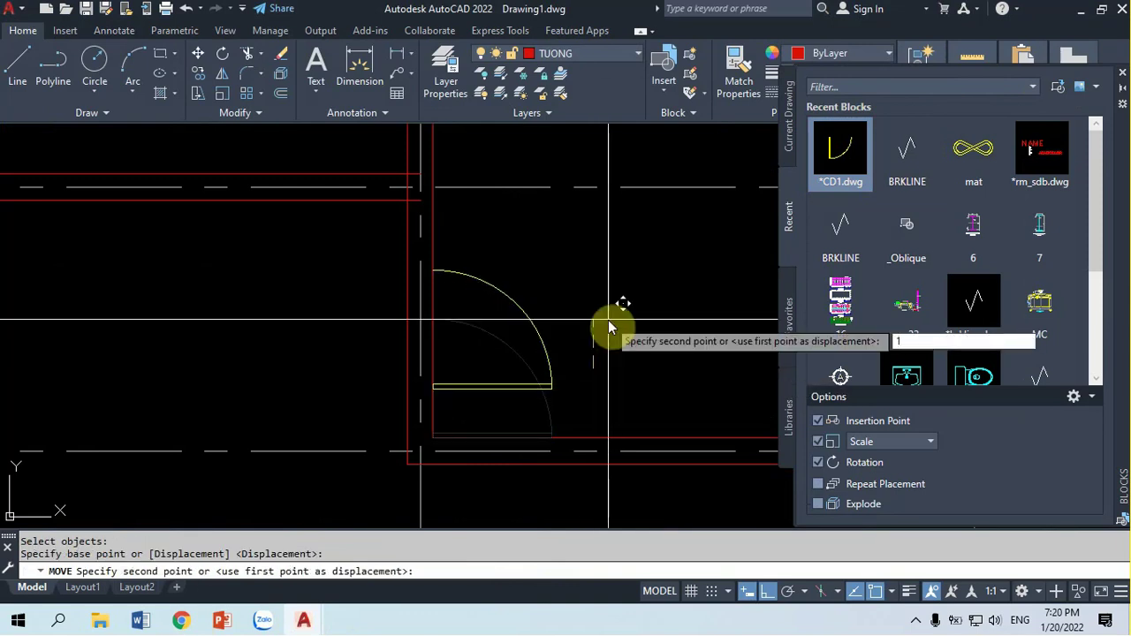
{"action": "key", "text": "Return"}
{"action": "scroll", "coordinate": [425, 455], "scroll_direction": "up", "scroll_amount": 2}
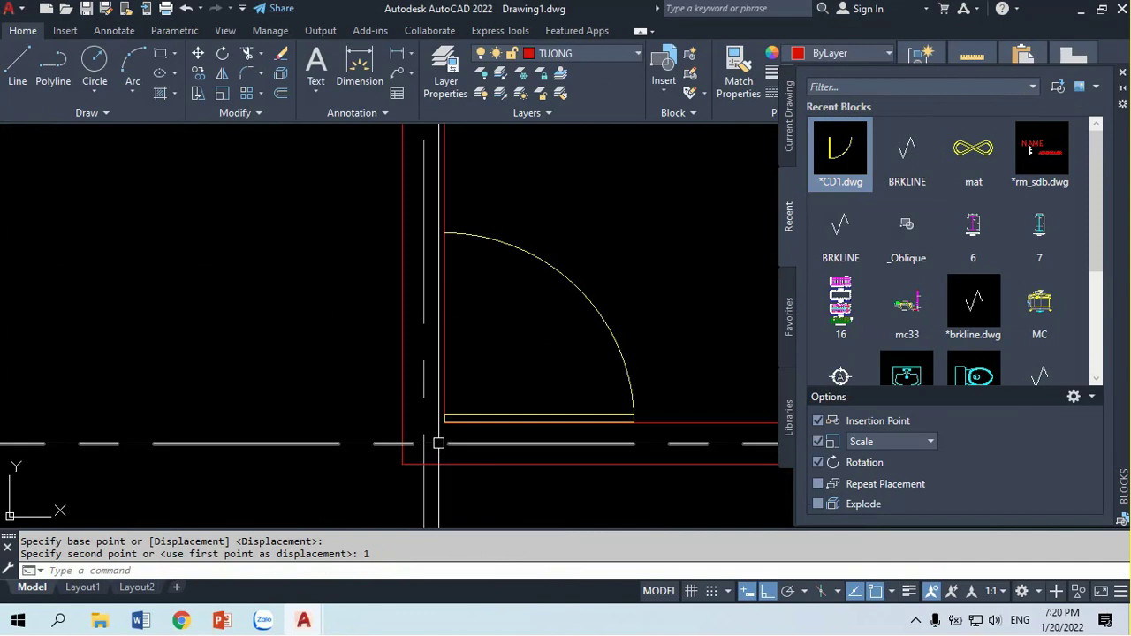
{"action": "type", "text": "U"}
{"action": "key", "text": "Return"}
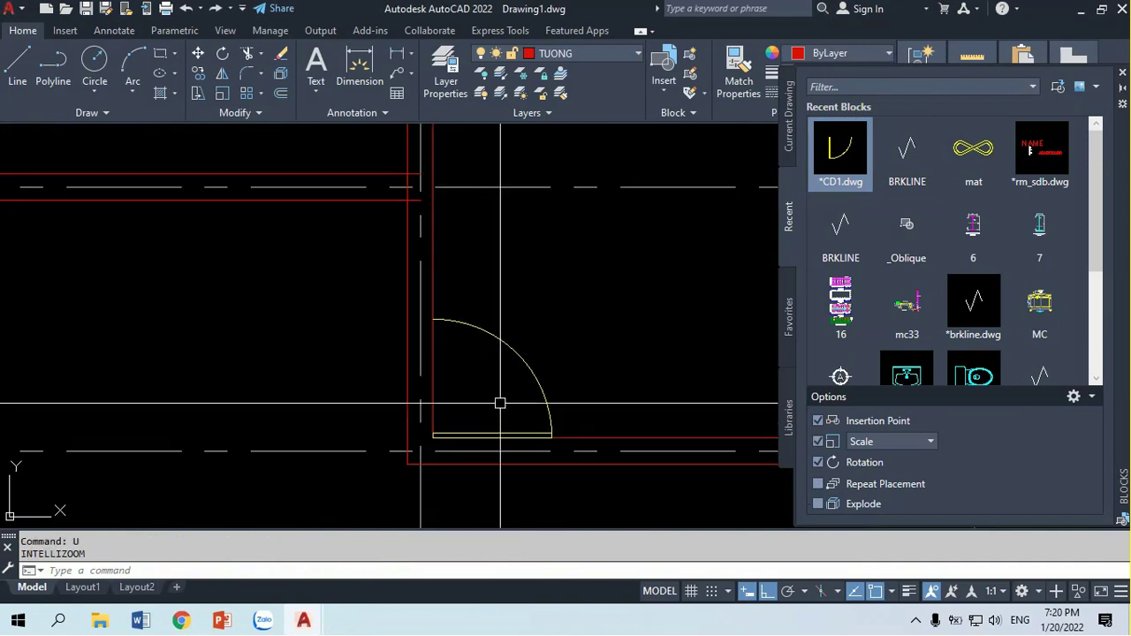
Move the door up 100 units into place against the wall
{"action": "type", "text": "m"}
{"action": "key", "text": "Return"}
{"action": "left_click", "coordinate": [518, 356]}
{"action": "key", "text": "Return"}
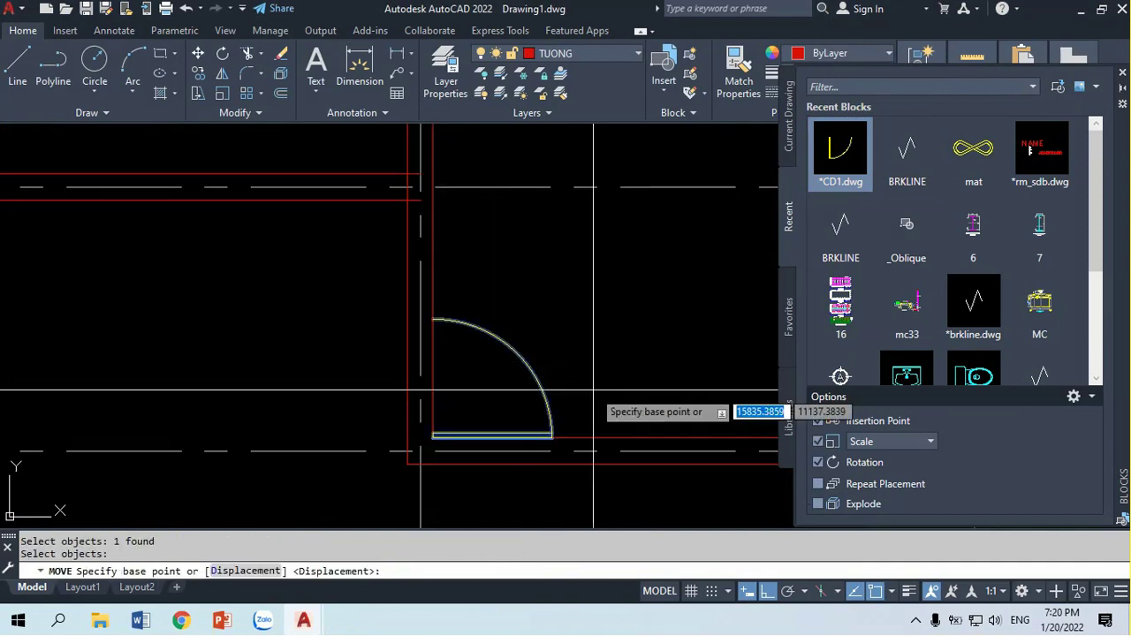
{"action": "left_click", "coordinate": [594, 389]}
{"action": "type", "text": "100"}
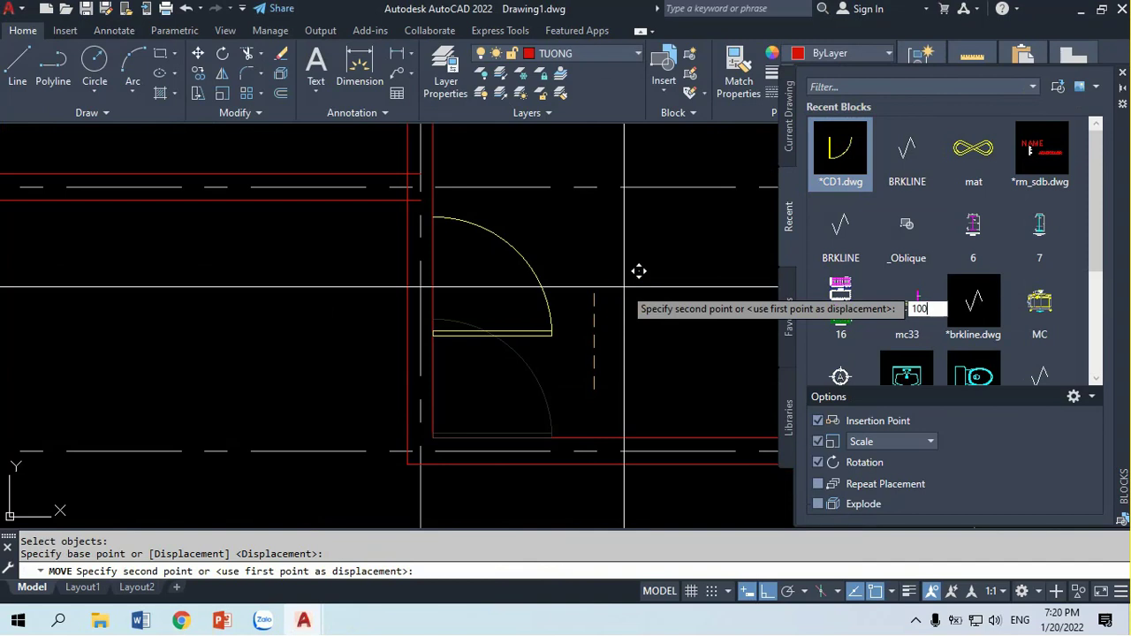
{"action": "key", "text": "Return"}
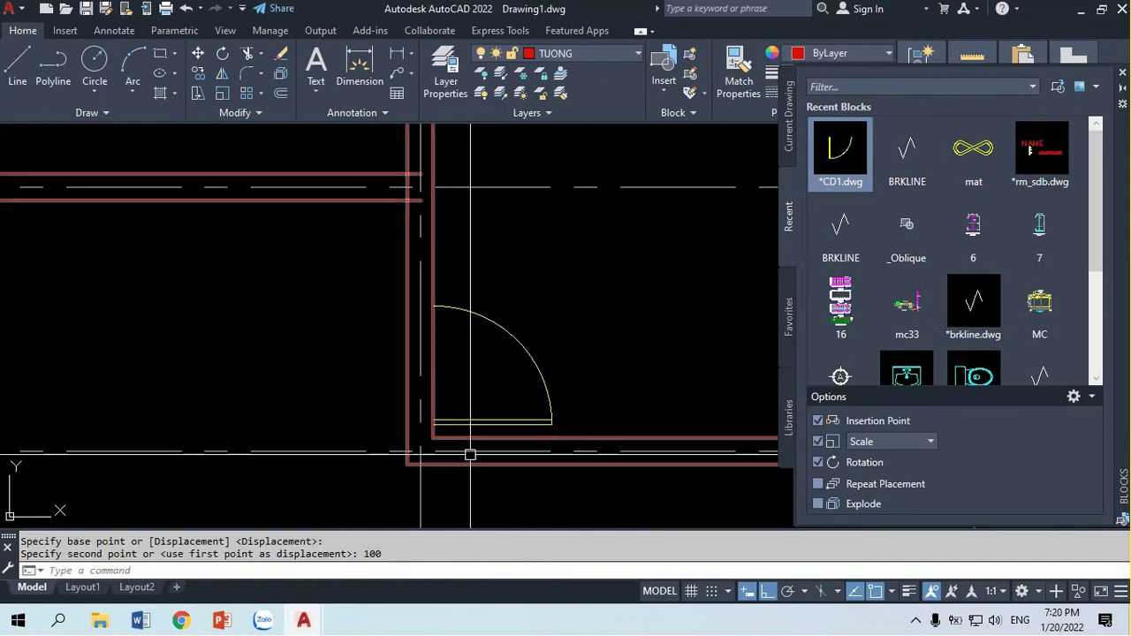
Draw two short lines from the door's edges across the wall as cutting edges
{"action": "type", "text": "l"}
{"action": "key", "text": "Return"}
{"action": "scroll", "coordinate": [434, 435], "scroll_direction": "up", "scroll_amount": 4}
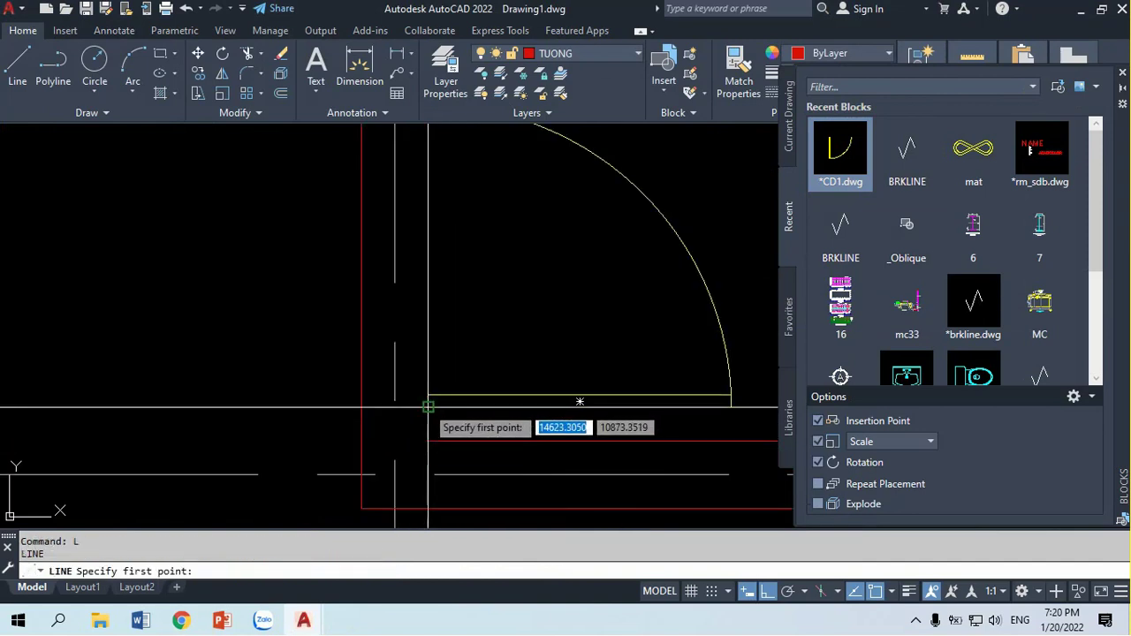
{"action": "left_click", "coordinate": [427, 402]}
{"action": "left_click", "coordinate": [371, 406]}
{"action": "key", "text": "Return"}
{"action": "scroll", "coordinate": [448, 335], "scroll_direction": "up", "scroll_amount": 3}
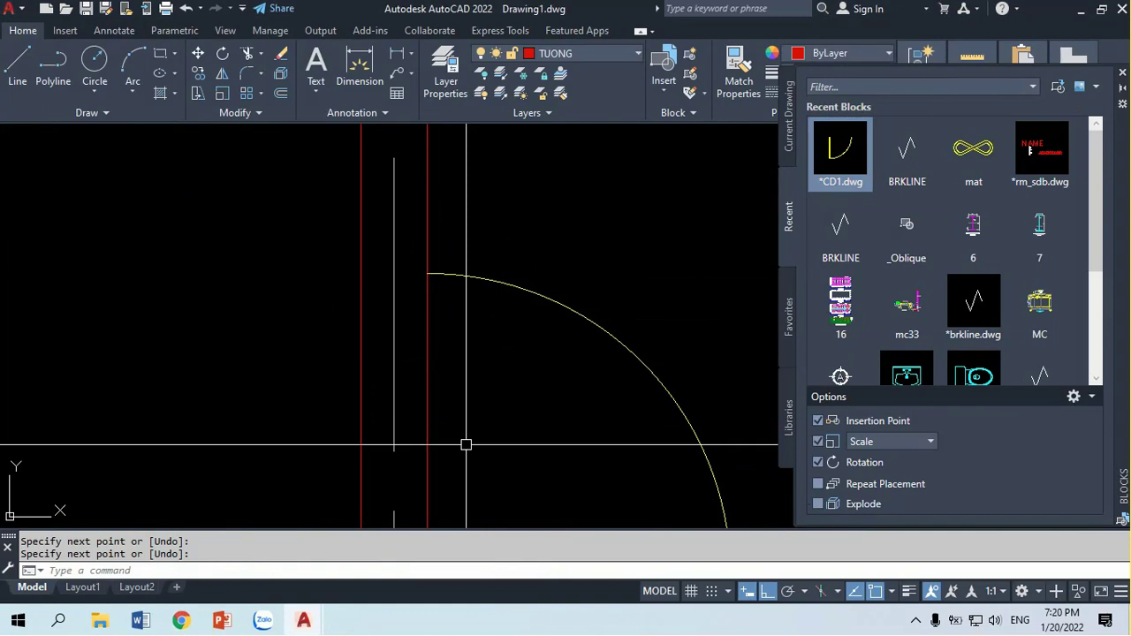
{"action": "key", "text": "Return"}
{"action": "left_click", "coordinate": [427, 274]}
{"action": "left_click", "coordinate": [360, 274]}
{"action": "key", "text": "Return"}
{"action": "scroll", "coordinate": [386, 328], "scroll_direction": "down", "scroll_amount": 6}
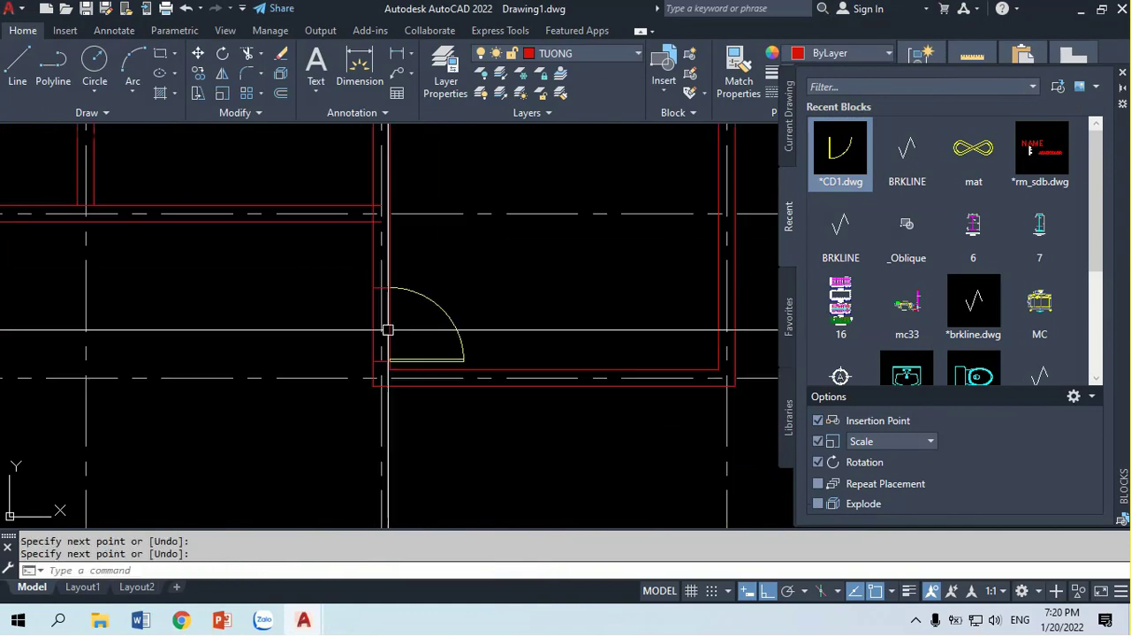
{"action": "scroll", "coordinate": [373, 336], "scroll_direction": "up", "scroll_amount": 4}
Trim both wall lines between the two cutting edges to open the doorway
{"action": "type", "text": "tr"}
{"action": "key", "text": "Return"}
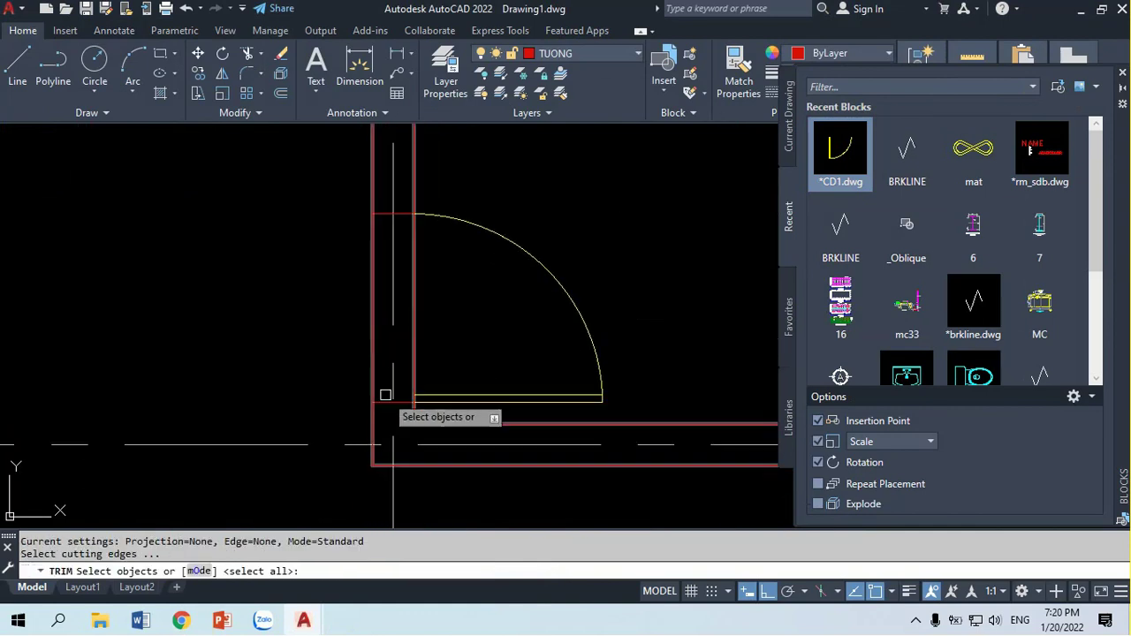
{"action": "left_click", "coordinate": [387, 396]}
{"action": "left_click", "coordinate": [381, 246]}
{"action": "key", "text": "Return"}
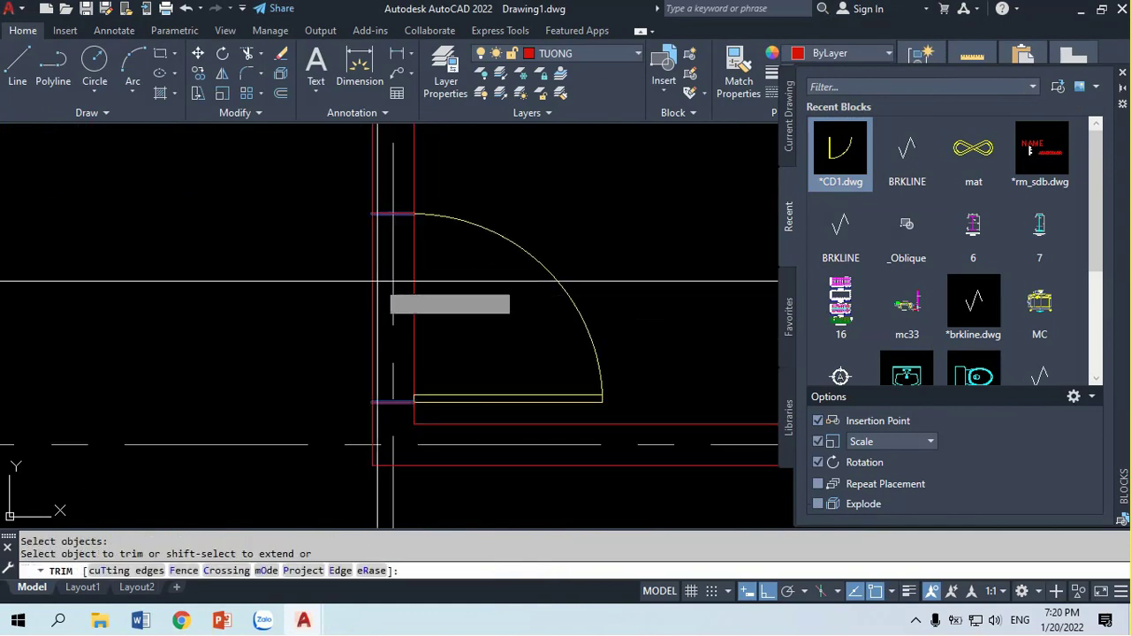
{"action": "left_click", "coordinate": [371, 313]}
{"action": "left_click", "coordinate": [437, 318]}
{"action": "scroll", "coordinate": [438, 318], "scroll_direction": "down", "scroll_amount": 5}
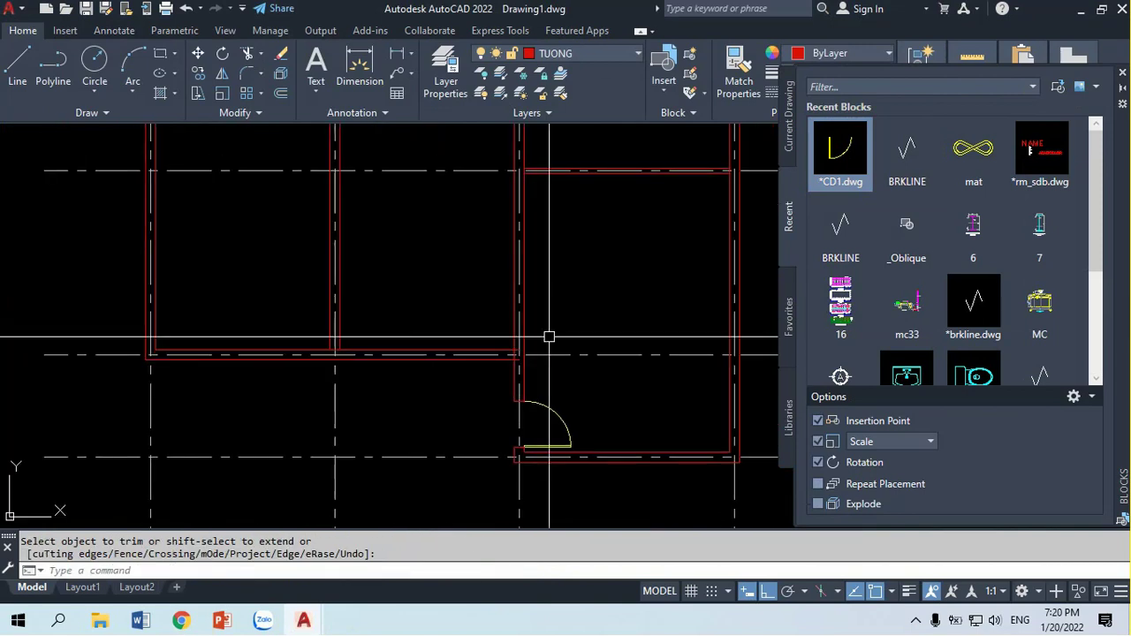
{"action": "mouse_move", "coordinate": [550, 333]}
{"action": "middle_mouse_down"}
{"action": "mouse_move", "coordinate": [518, 335]}
{"action": "mouse_move", "coordinate": [440, 385]}
{"action": "middle_mouse_up"}
{"action": "scroll", "coordinate": [440, 385], "scroll_direction": "up", "scroll_amount": 2}
{"action": "scroll", "coordinate": [419, 384], "scroll_direction": "up", "scroll_amount": 1}
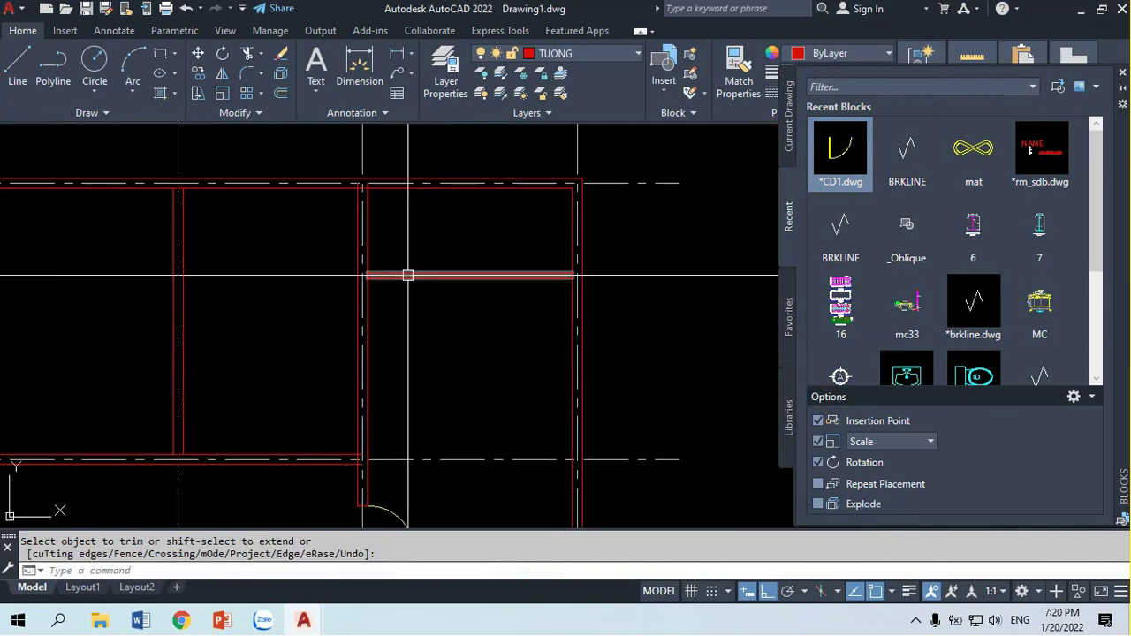
{"action": "scroll", "coordinate": [407, 273], "scroll_direction": "up", "scroll_amount": 3}
{"action": "mouse_move", "coordinate": [401, 248]}
{"action": "middle_mouse_down"}
{"action": "mouse_move", "coordinate": [269, 345]}
{"action": "mouse_move", "coordinate": [283, 363]}
{"action": "mouse_move", "coordinate": [265, 350]}
{"action": "middle_mouse_up"}
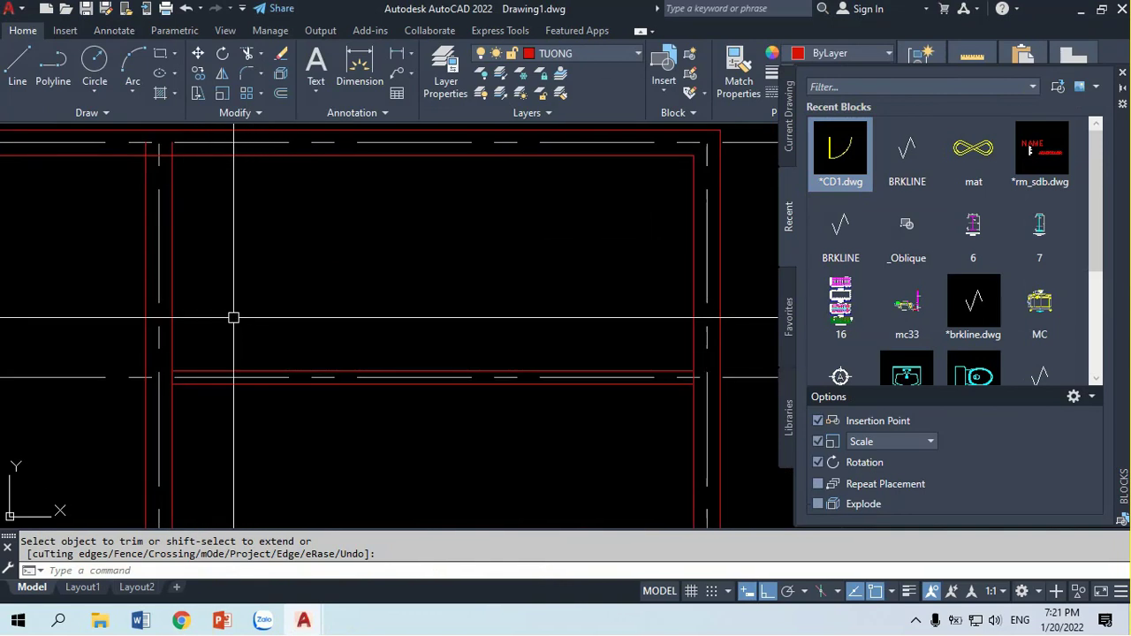
Insert the CD1 door at the wall corner with X scale 700, equal Y scale, rotated 180°
{"action": "left_click", "coordinate": [846, 174]}
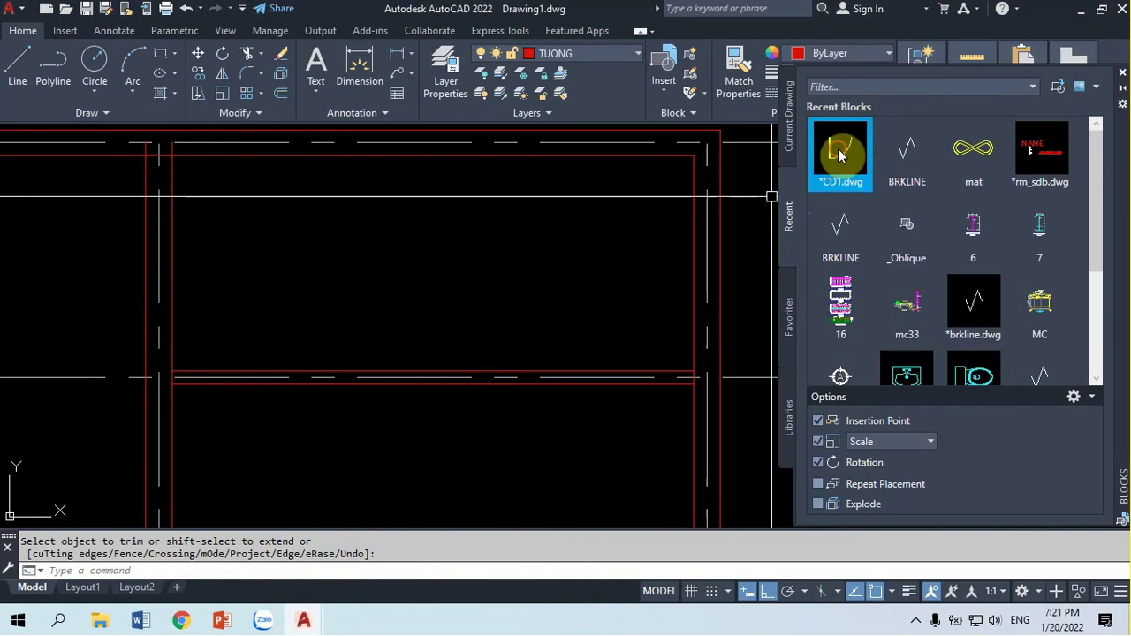
{"action": "left_click", "coordinate": [171, 371]}
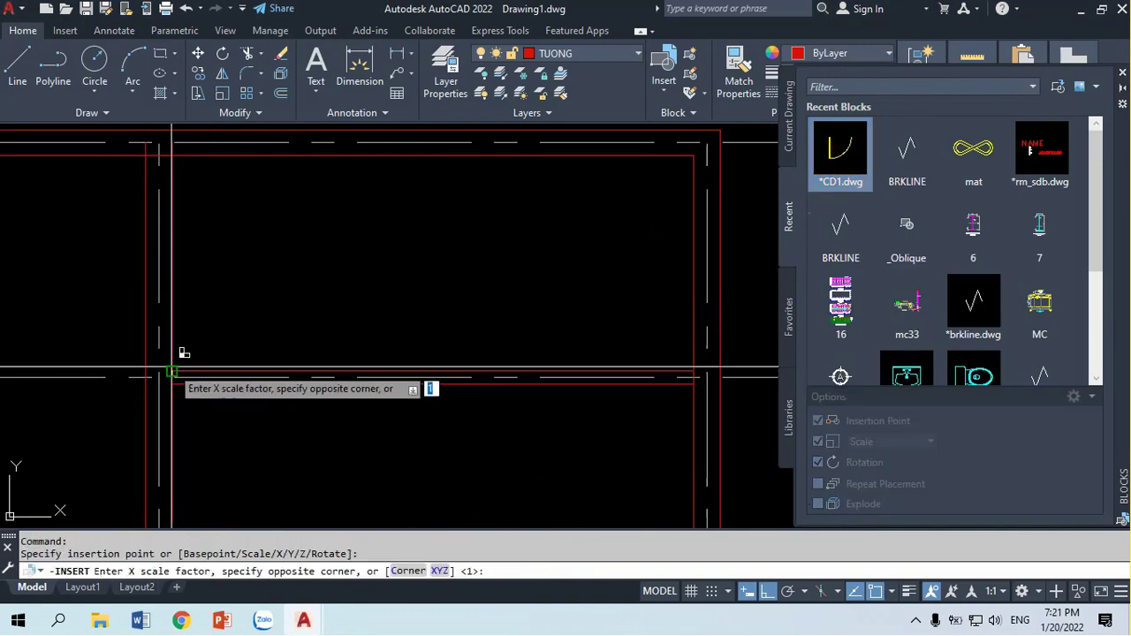
{"action": "type", "text": "700"}
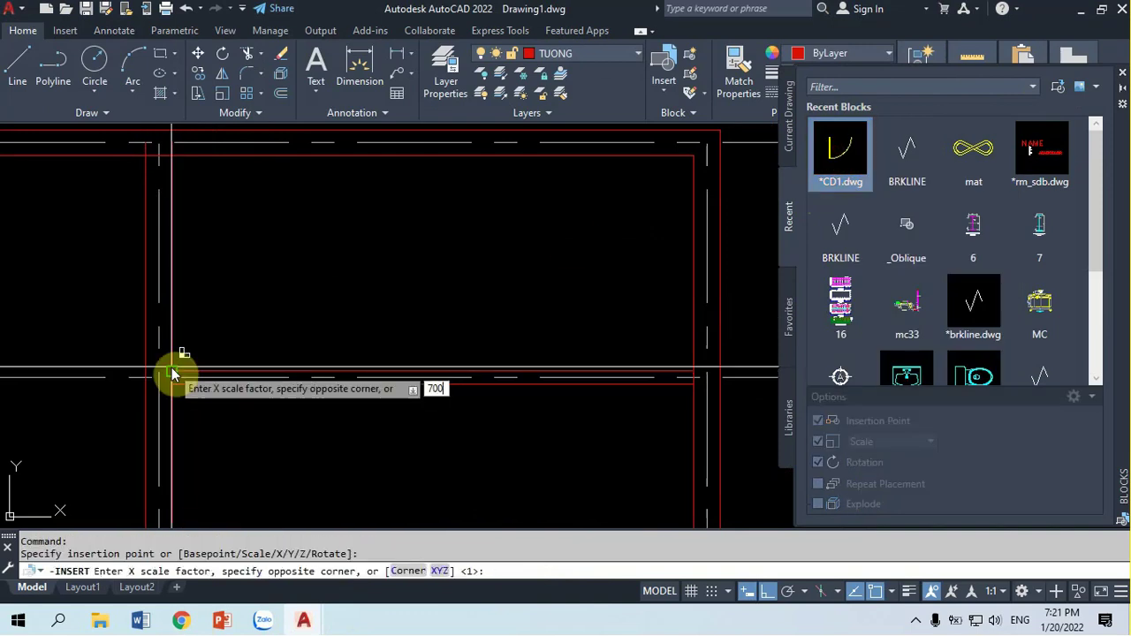
{"action": "key", "text": "Return"}
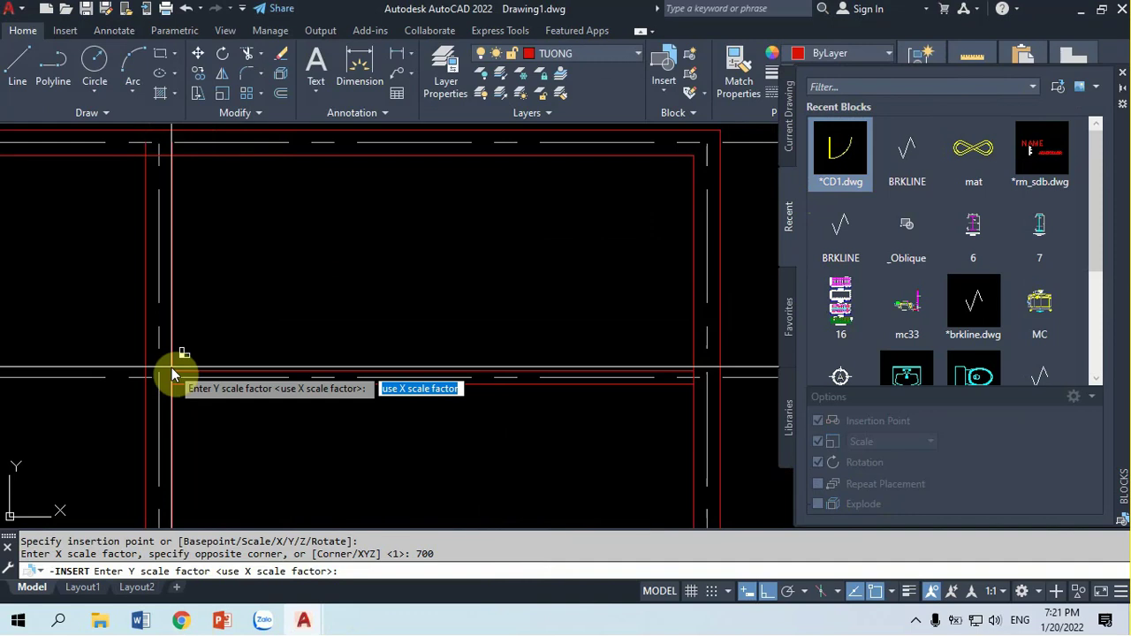
{"action": "key", "text": "Return"}
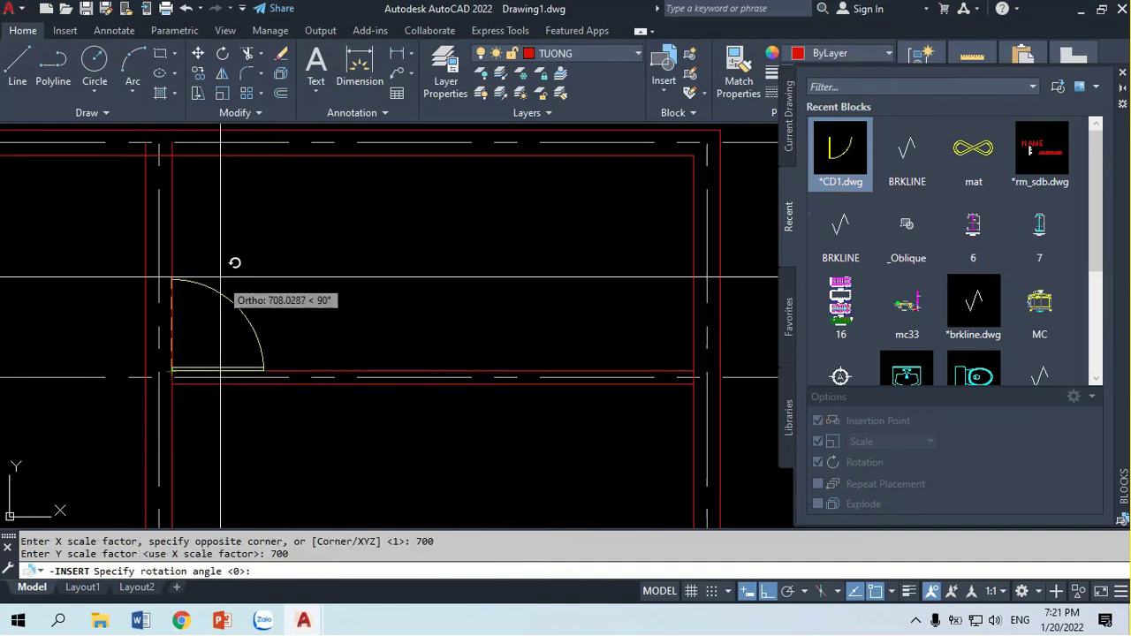
{"action": "left_click", "coordinate": [61, 296]}
{"action": "type", "text": "MI"}
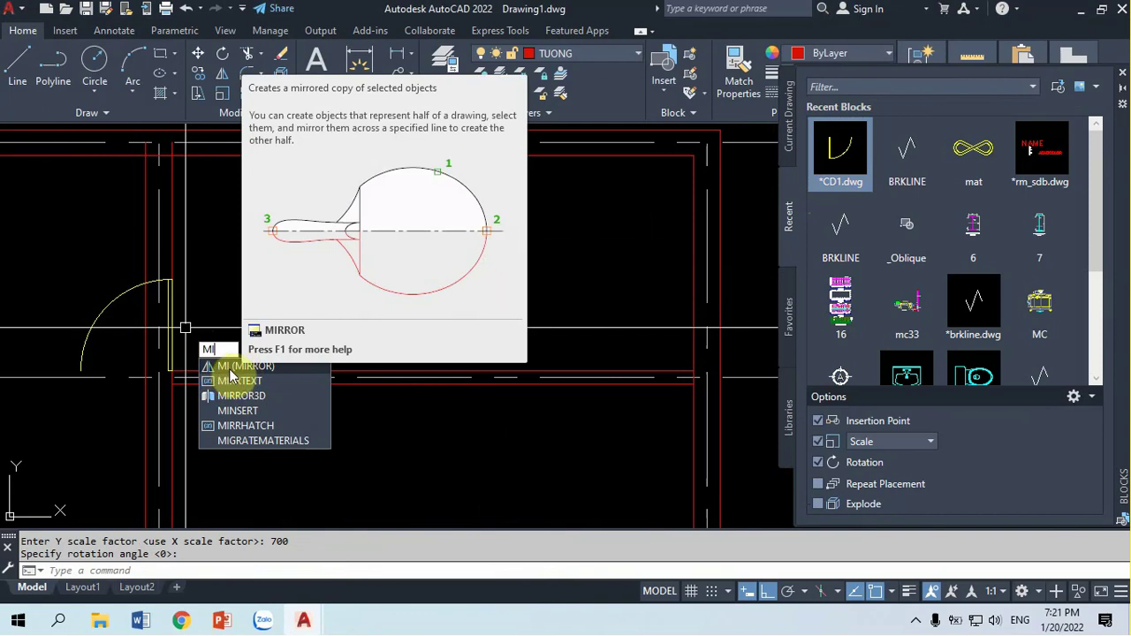
Mirror the door about a vertical line through its hinge, erasing the original
{"action": "key", "text": "Return"}
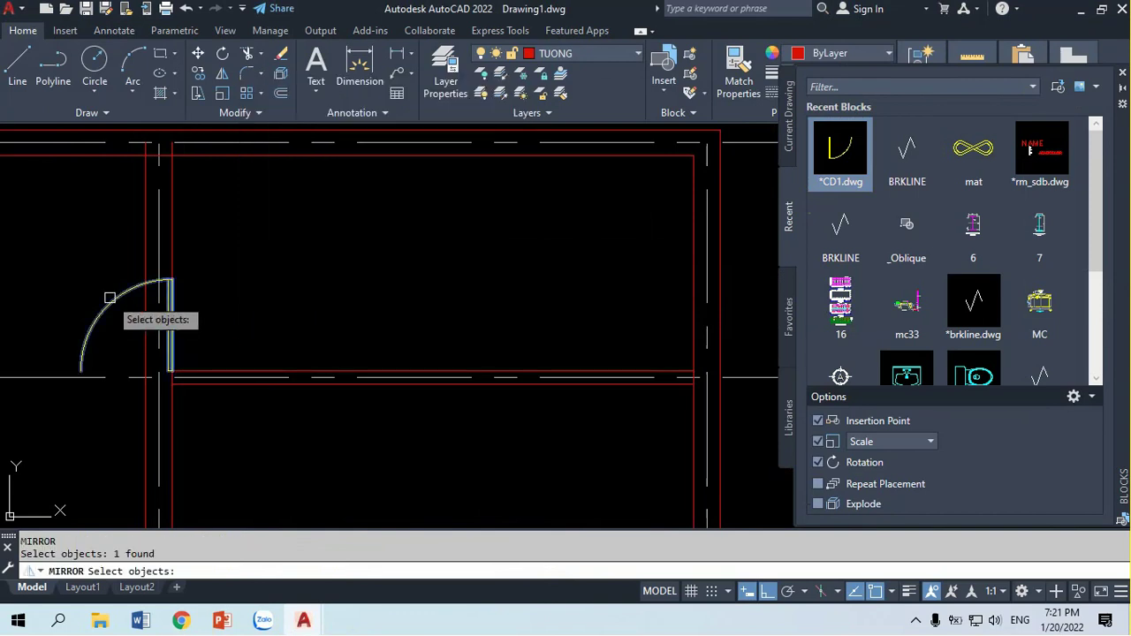
{"action": "key", "text": "Return"}
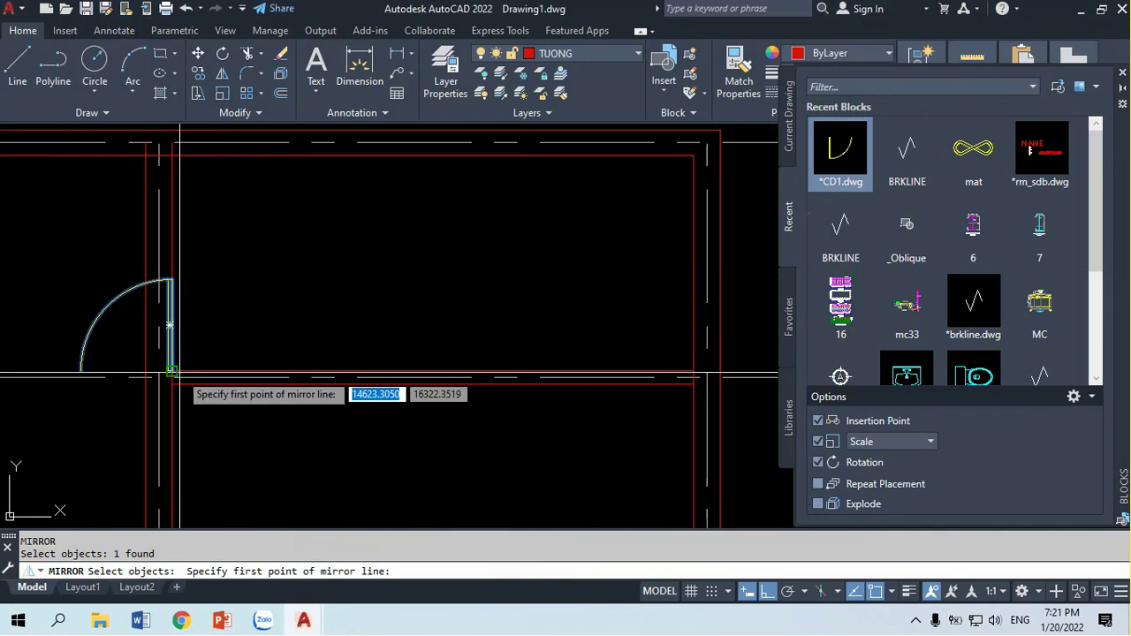
{"action": "left_click", "coordinate": [172, 371]}
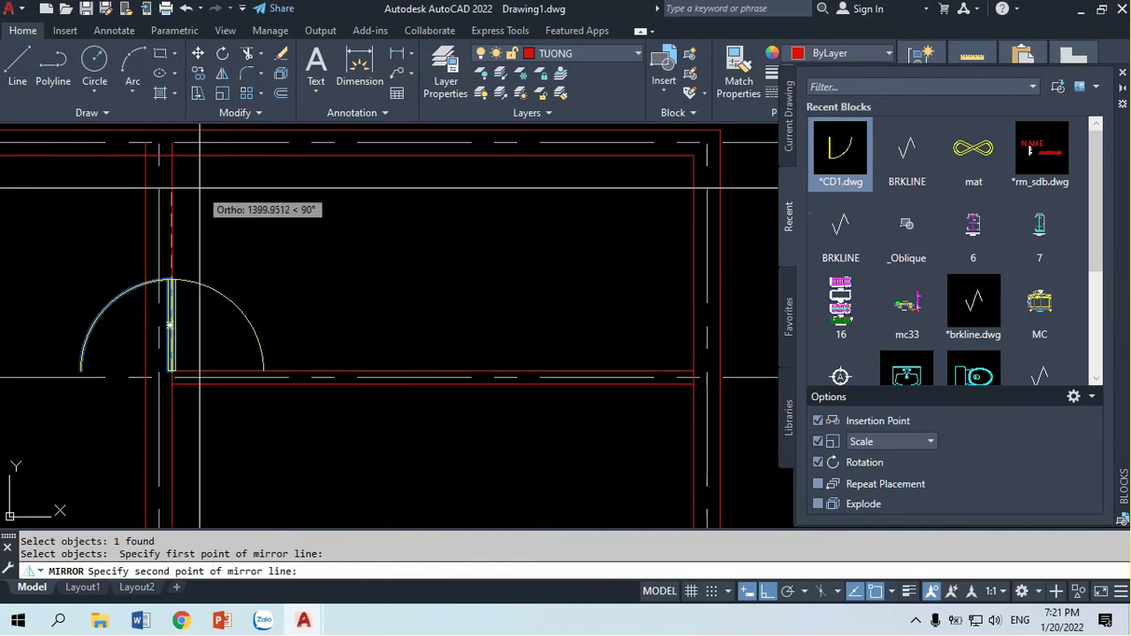
{"action": "left_click", "coordinate": [192, 190]}
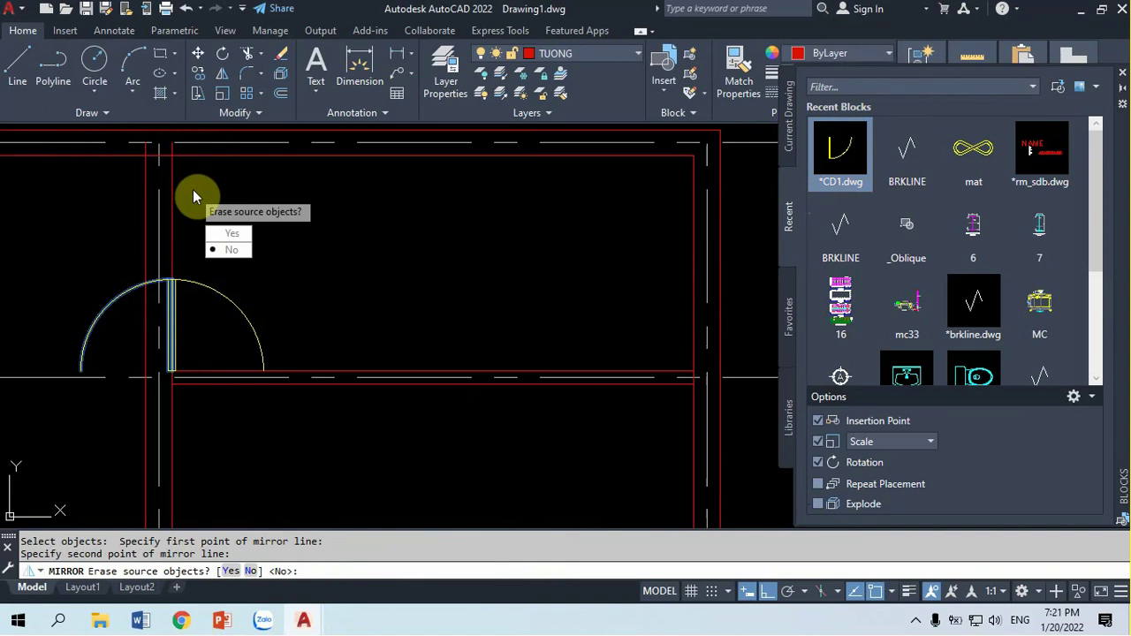
{"action": "type", "text": "Y"}
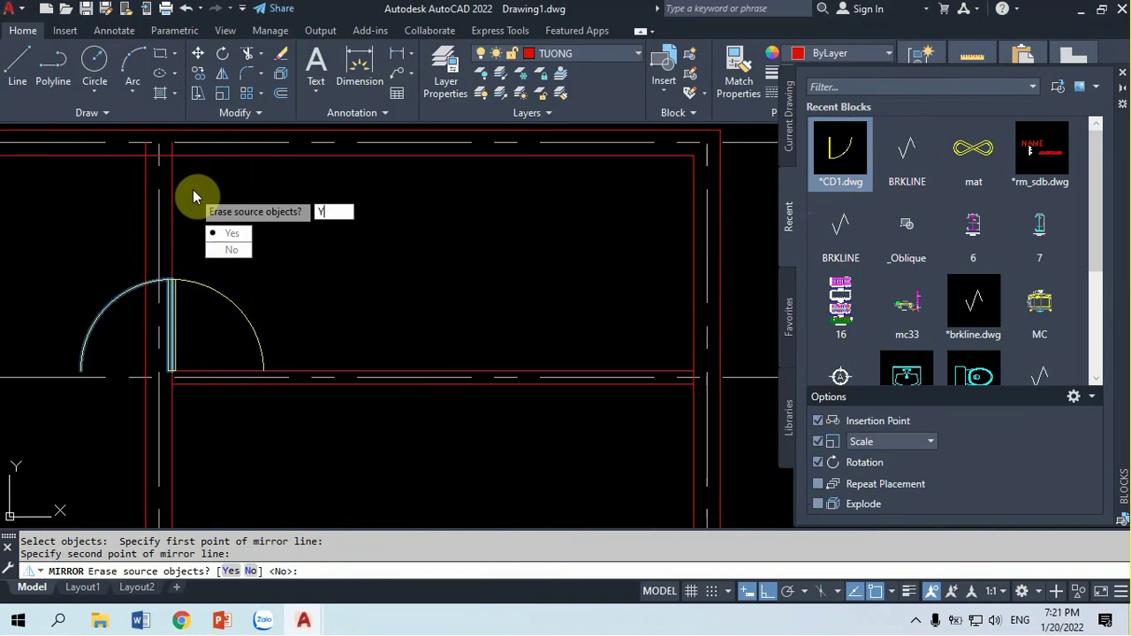
{"action": "key", "text": "Return"}
{"action": "type", "text": "M"}
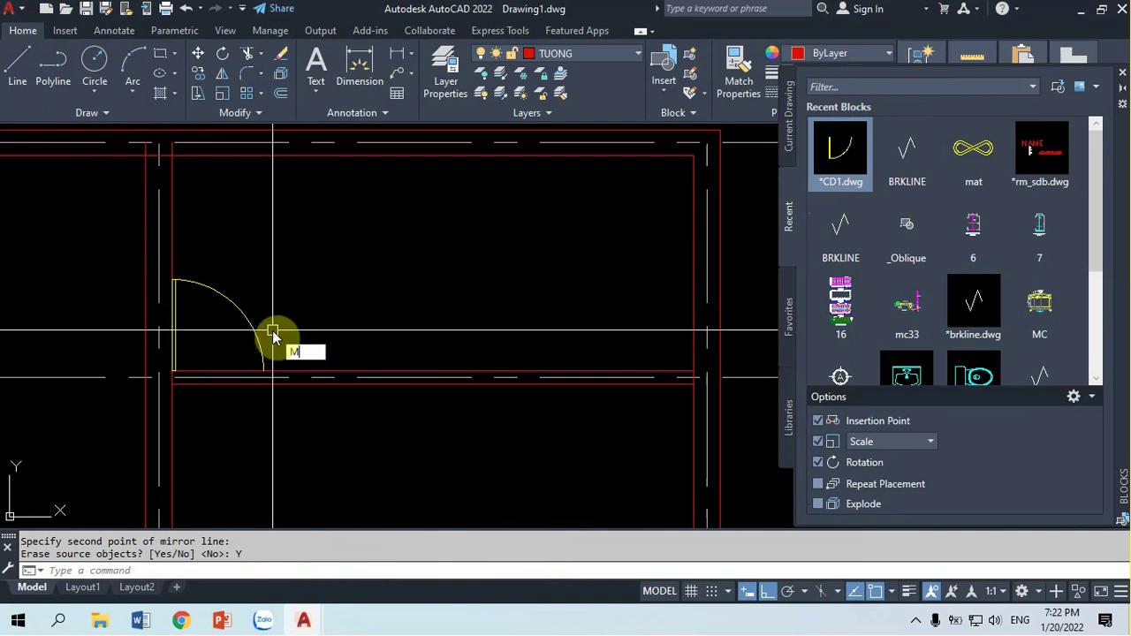
Move the second door 100 units to the right
{"action": "key", "text": "Return"}
{"action": "left_click", "coordinate": [262, 333]}
{"action": "key", "text": "Return"}
{"action": "left_click", "coordinate": [267, 273]}
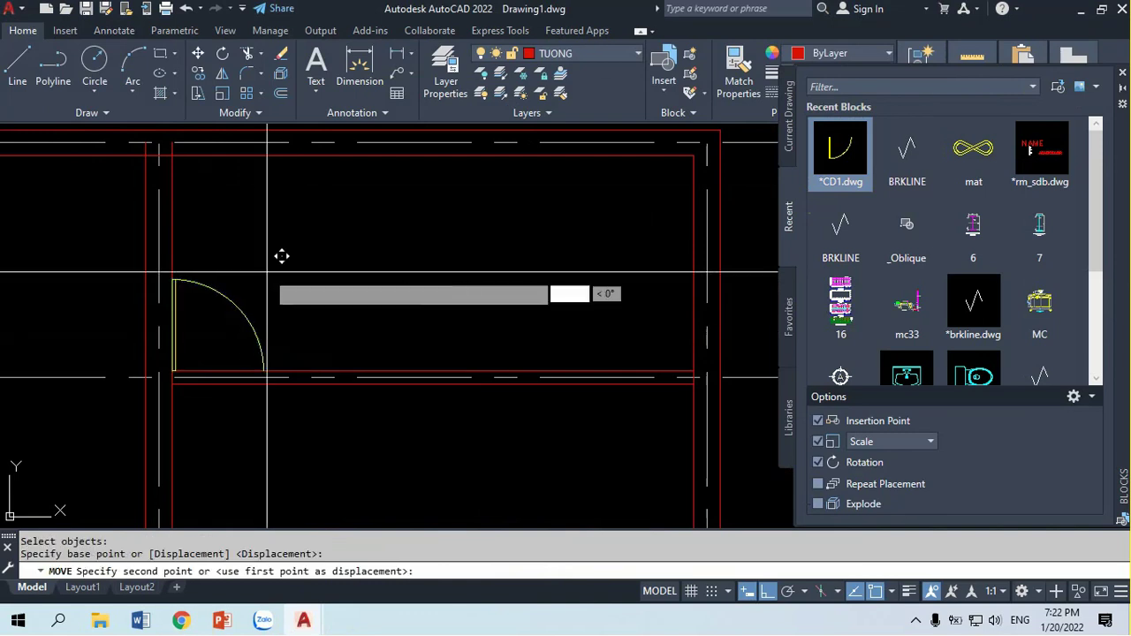
{"action": "type", "text": "100"}
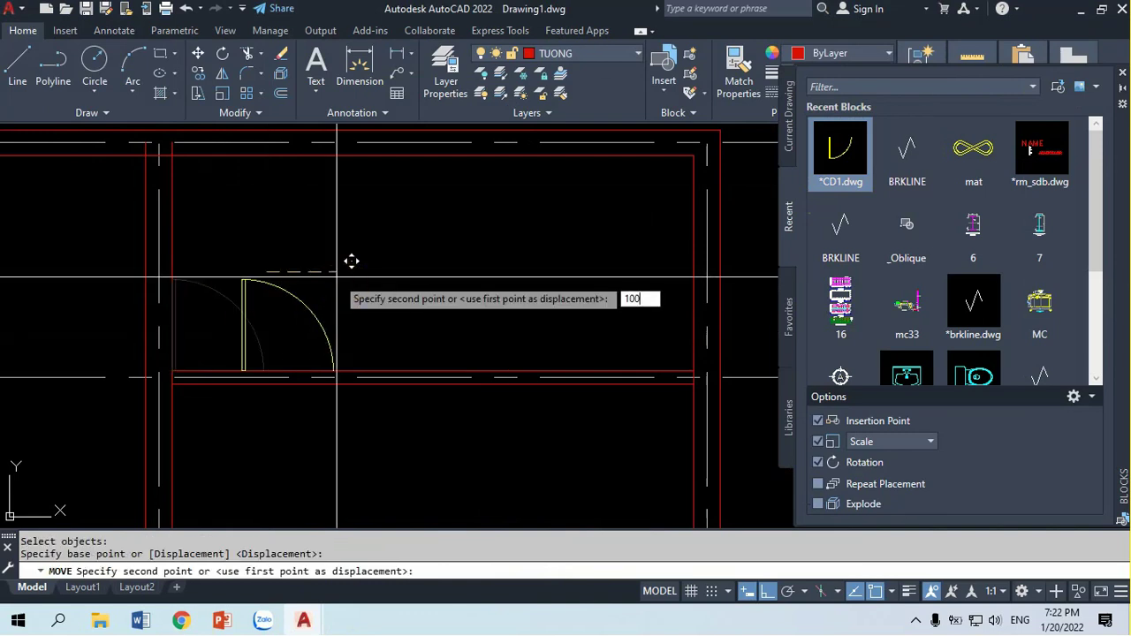
{"action": "key", "text": "Return"}
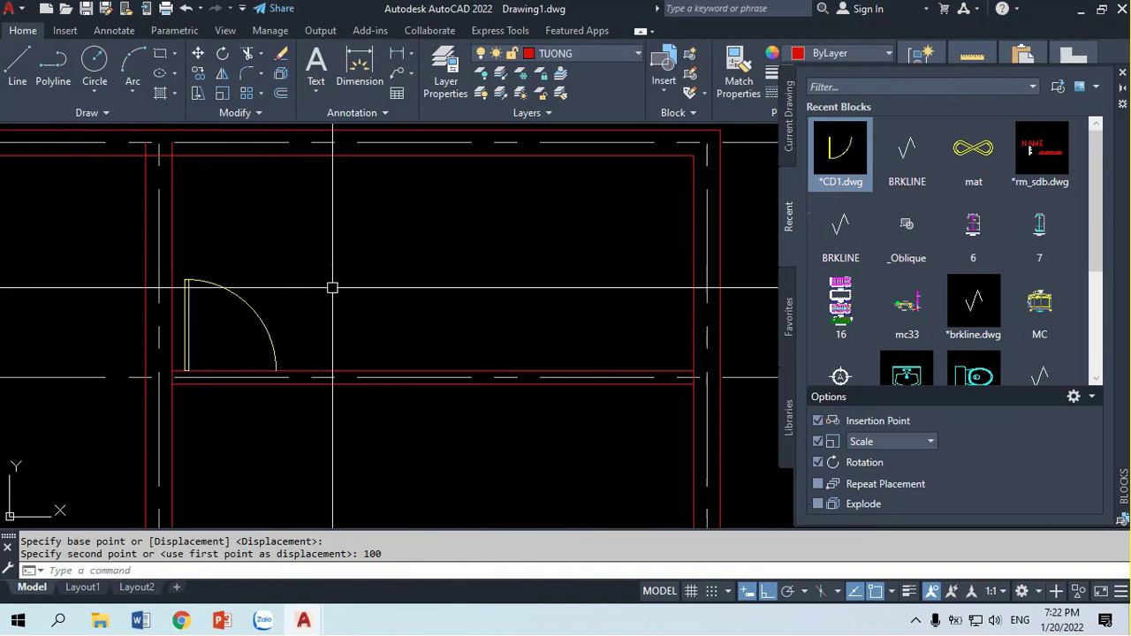
{"action": "type", "text": "L"}
Draw lines marking the door edges, one running down from the arc end through the wall
{"action": "key", "text": "Return"}
{"action": "scroll", "coordinate": [230, 358], "scroll_direction": "up", "scroll_amount": 2}
{"action": "scroll", "coordinate": [189, 363], "scroll_direction": "up", "scroll_amount": 1}
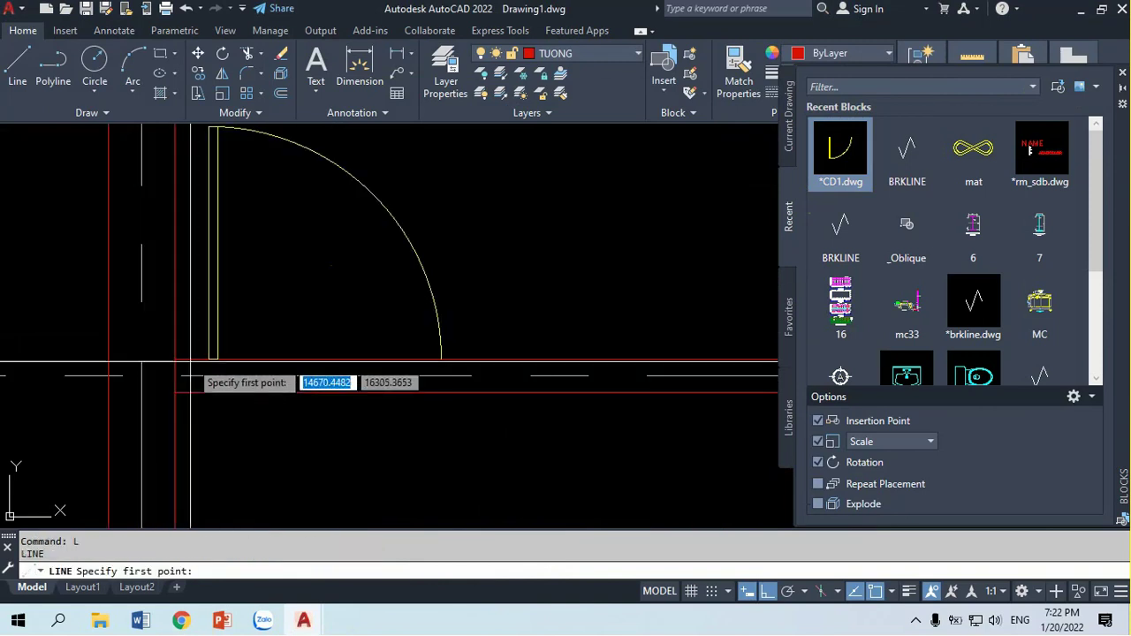
{"action": "scroll", "coordinate": [198, 355], "scroll_direction": "up", "scroll_amount": 1}
{"action": "scroll", "coordinate": [204, 358], "scroll_direction": "up", "scroll_amount": 1}
{"action": "left_click", "coordinate": [209, 357]}
{"action": "left_click", "coordinate": [437, 360]}
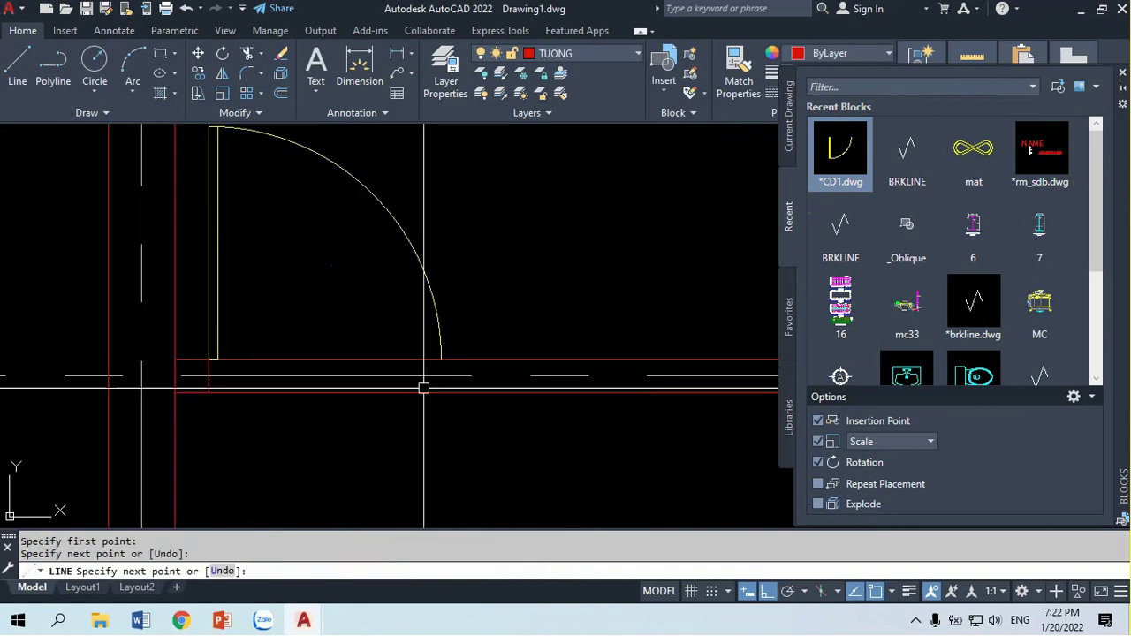
{"action": "key", "text": "Return"}
{"action": "key", "text": "Return"}
{"action": "left_click", "coordinate": [439, 358]}
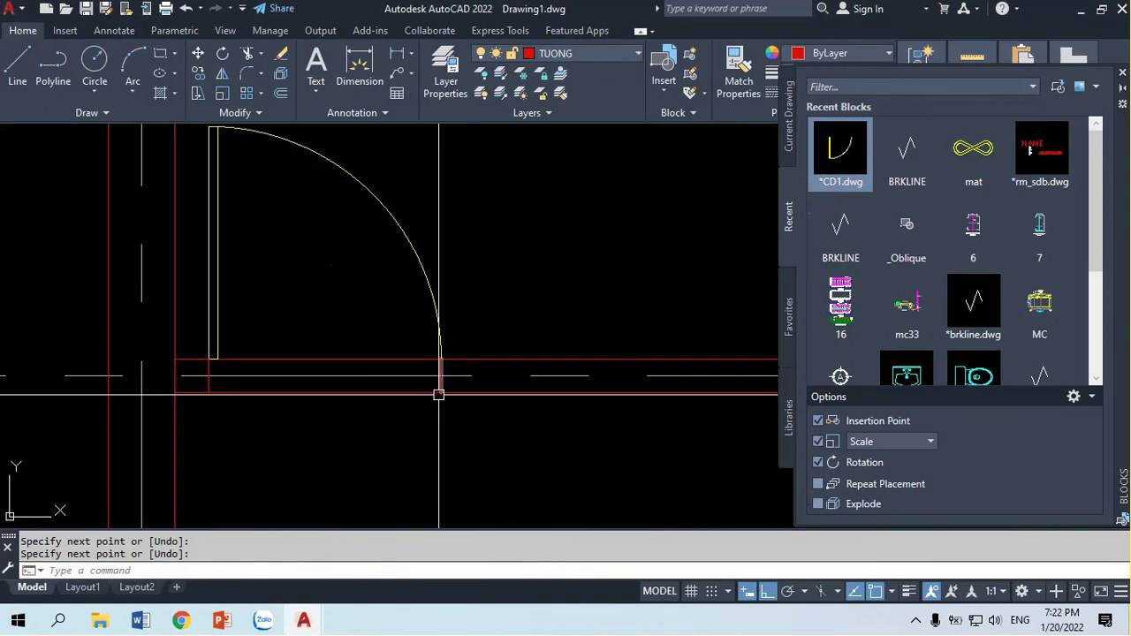
{"action": "left_click", "coordinate": [439, 391]}
{"action": "key", "text": "Return"}
Trim the wall between the new line and the hinge side to open the doorway
{"action": "type", "text": "tr"}
{"action": "key", "text": "Return"}
{"action": "left_click", "coordinate": [441, 380]}
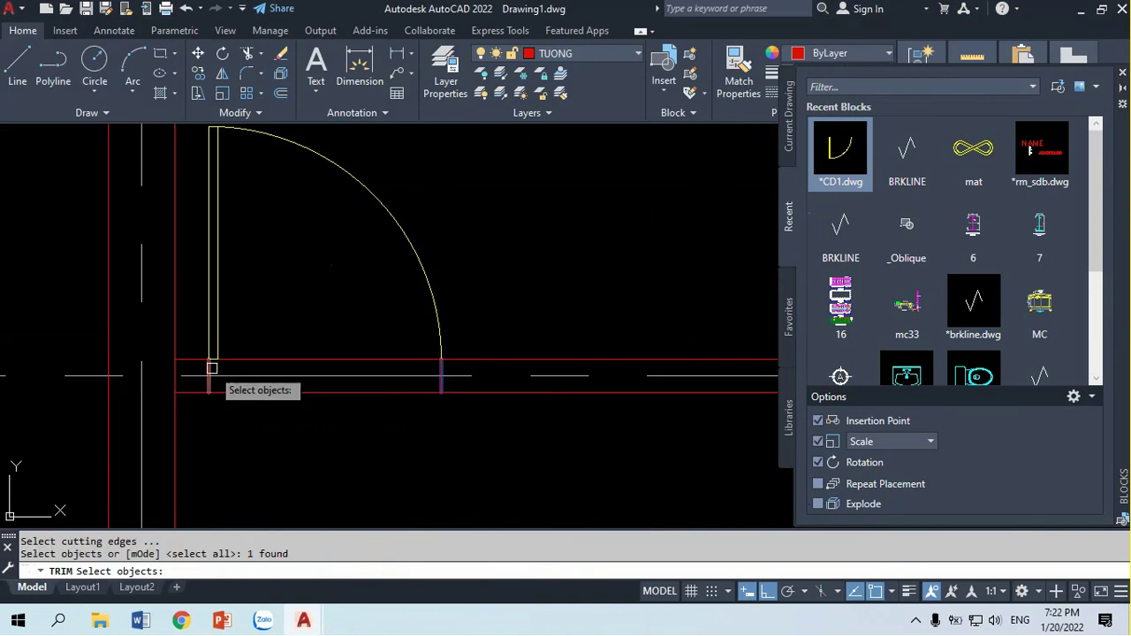
{"action": "left_click", "coordinate": [267, 358]}
{"action": "key", "text": "Return"}
{"action": "scroll", "coordinate": [292, 370], "scroll_direction": "down", "scroll_amount": 4}
{"action": "scroll", "coordinate": [291, 371], "scroll_direction": "down", "scroll_amount": 3}
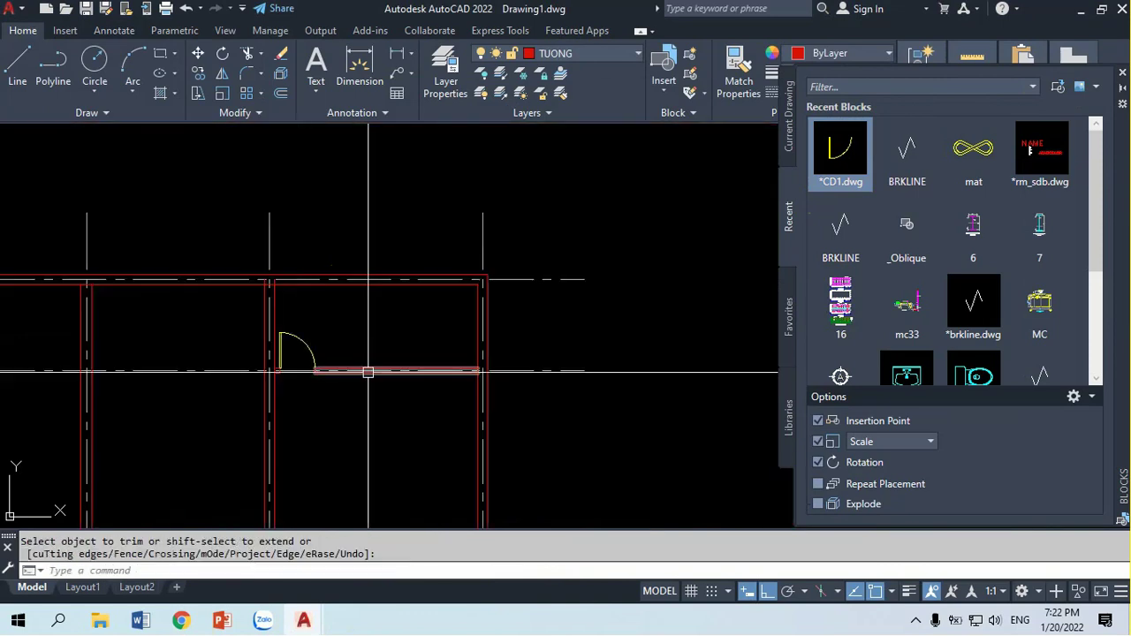
{"action": "middle_click_drag", "start_coordinate": [366, 374], "coordinate": [422, 256]}
{"action": "scroll", "coordinate": [422, 256], "scroll_direction": "up", "scroll_amount": 4}
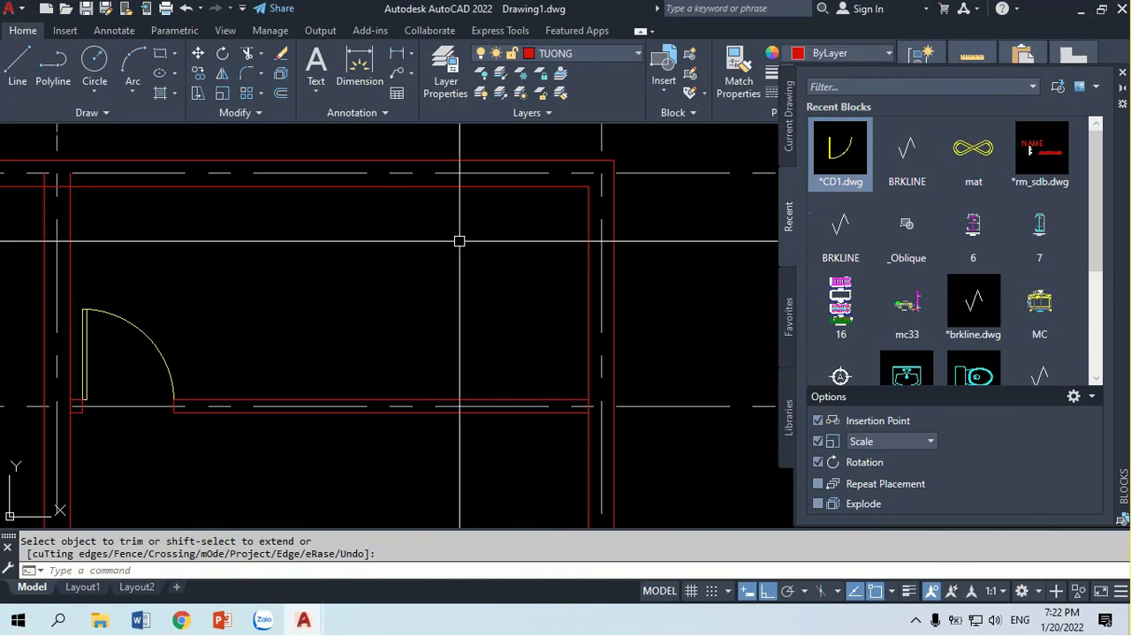
{"action": "scroll", "coordinate": [459, 239], "scroll_direction": "down", "scroll_amount": 5}
{"action": "scroll", "coordinate": [457, 244], "scroll_direction": "down", "scroll_amount": 2}
{"action": "scroll", "coordinate": [460, 241], "scroll_direction": "up", "scroll_amount": 4}
{"action": "scroll", "coordinate": [461, 239], "scroll_direction": "up", "scroll_amount": 2}
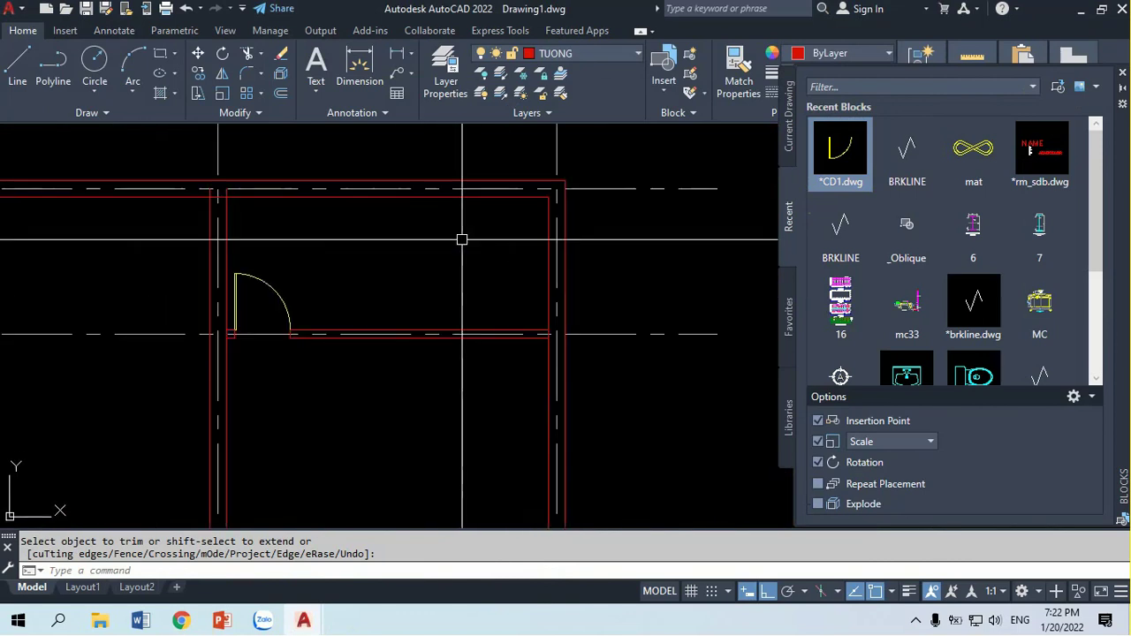
{"action": "scroll", "coordinate": [461, 239], "scroll_direction": "up", "scroll_amount": 2}
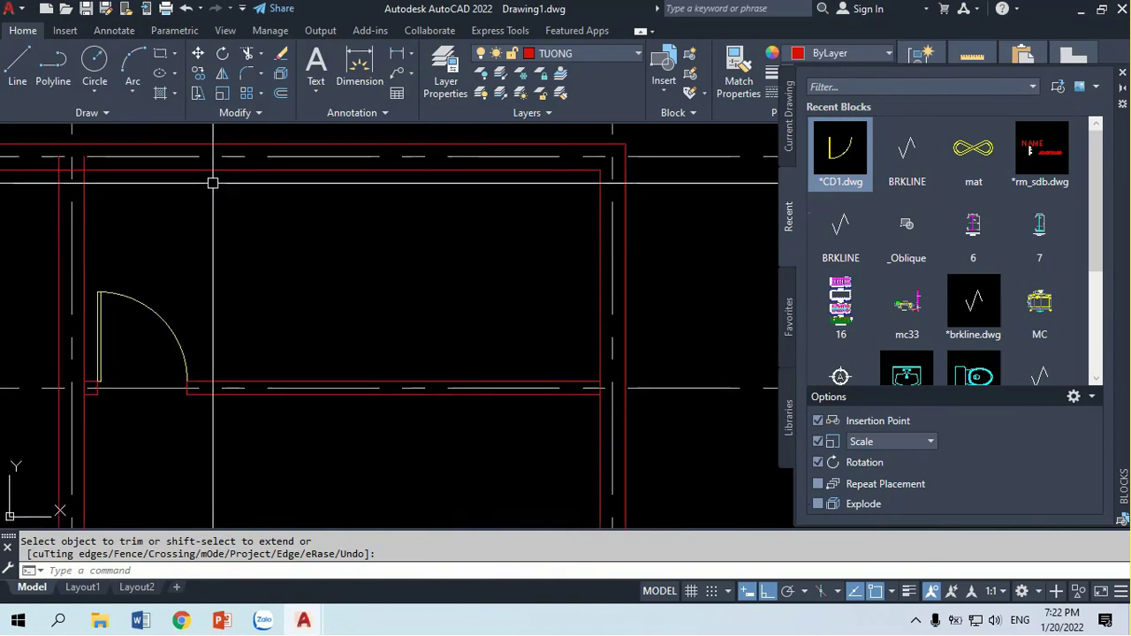
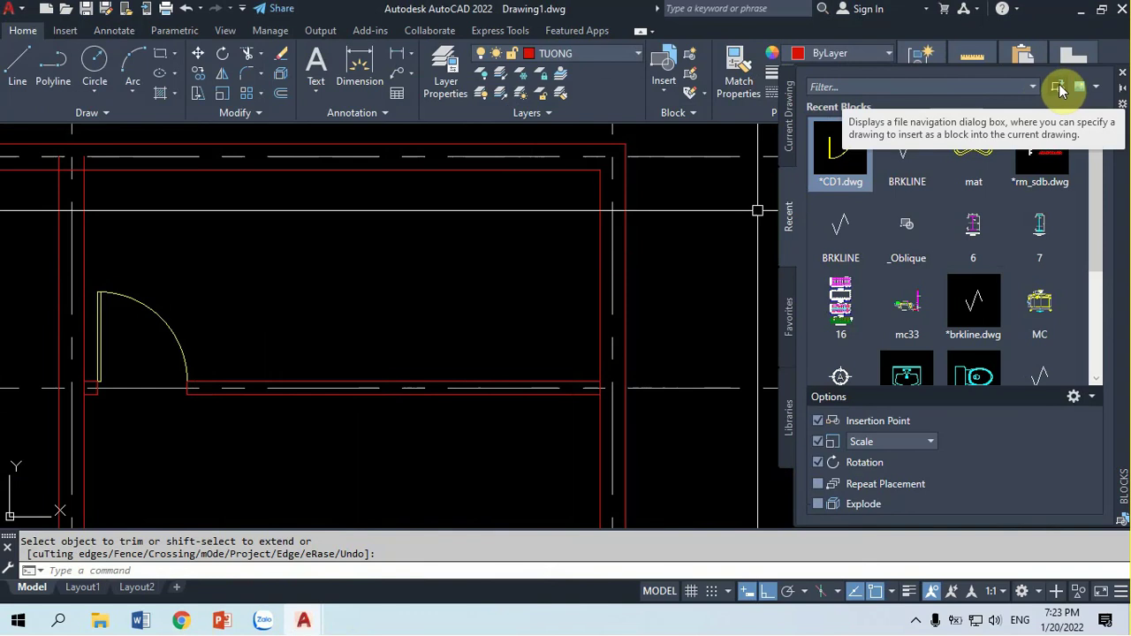
Browse to the G:\SOFTS\ThuVien library folder in the Select File to Insert dialog
{"action": "left_click", "coordinate": [1059, 87]}
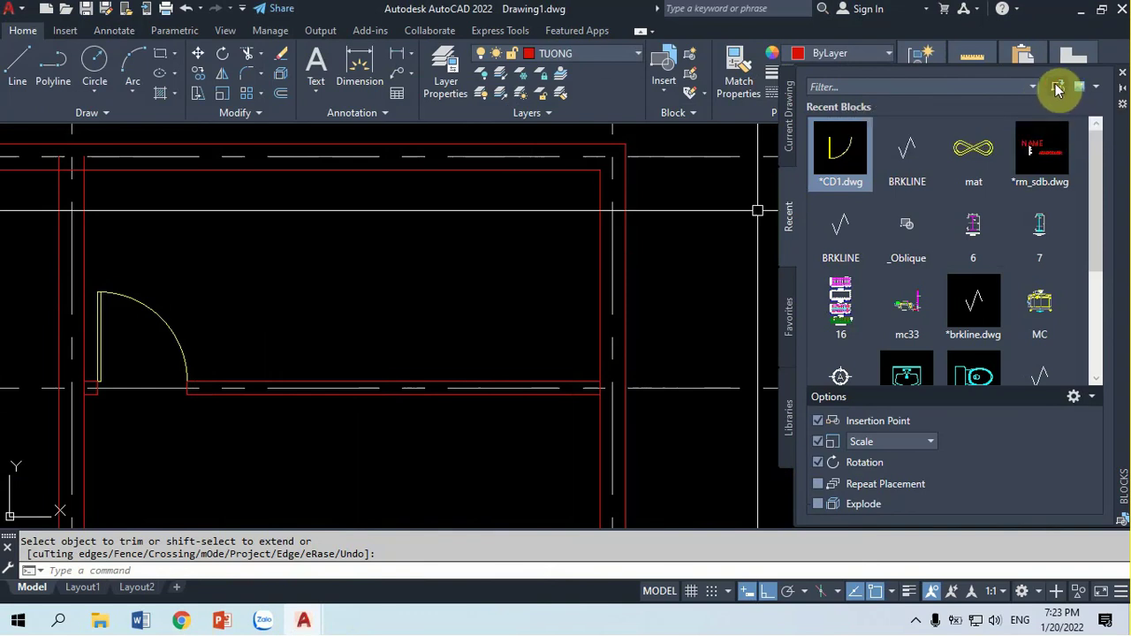
{"action": "left_click", "coordinate": [1058, 87]}
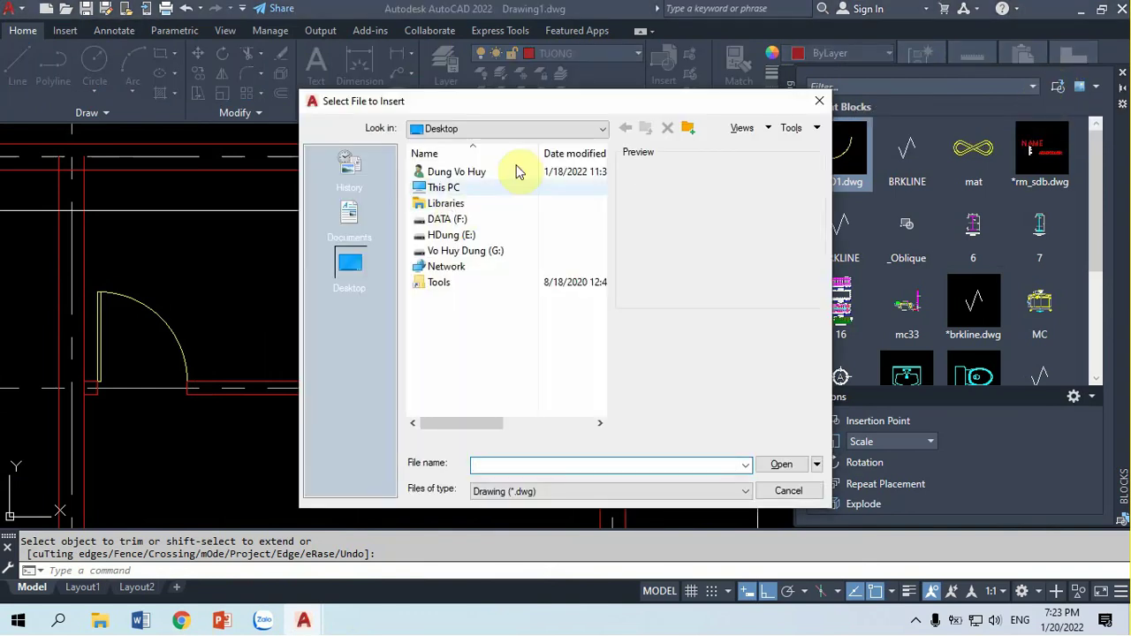
{"action": "left_click", "coordinate": [458, 254]}
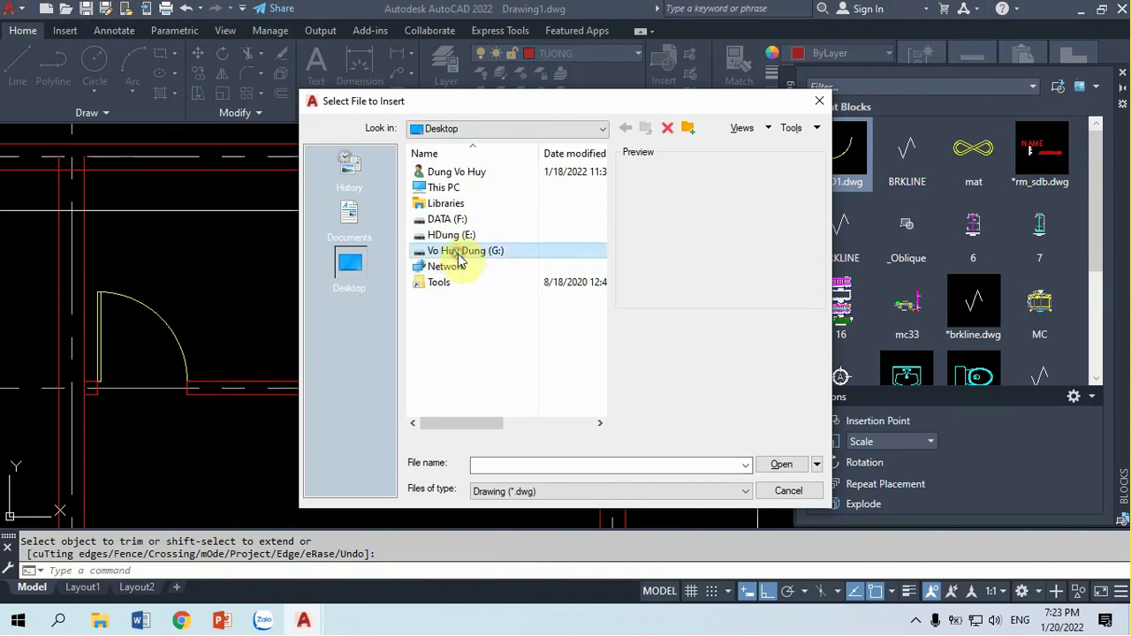
{"action": "double_click", "coordinate": [457, 255]}
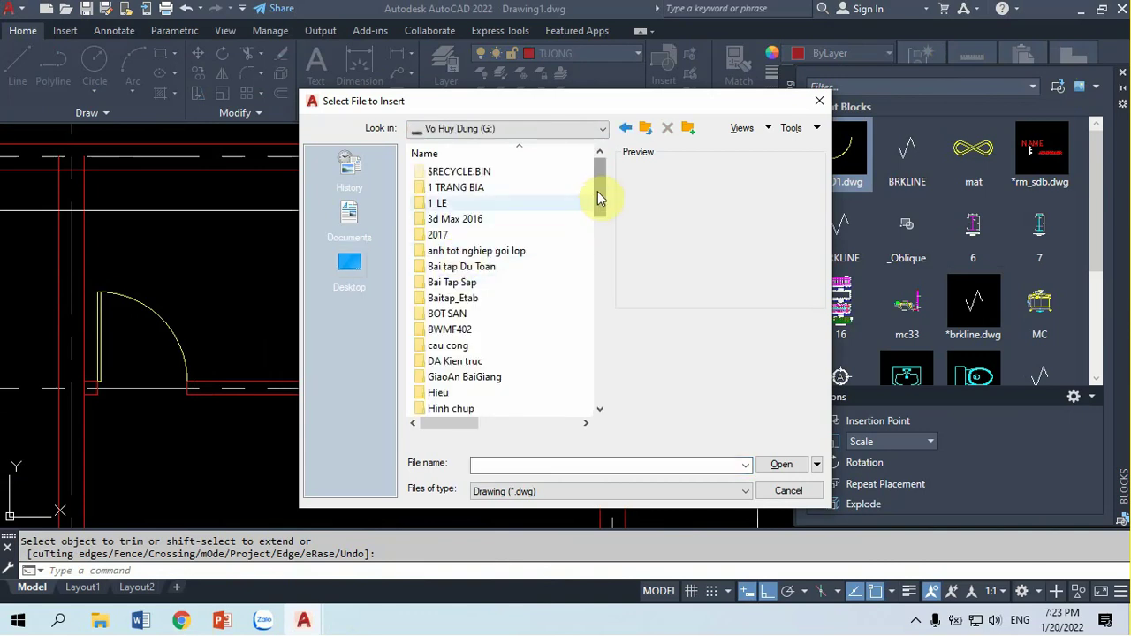
{"action": "left_click_drag", "start_coordinate": [598, 190], "coordinate": [597, 276]}
{"action": "double_click", "coordinate": [439, 280]}
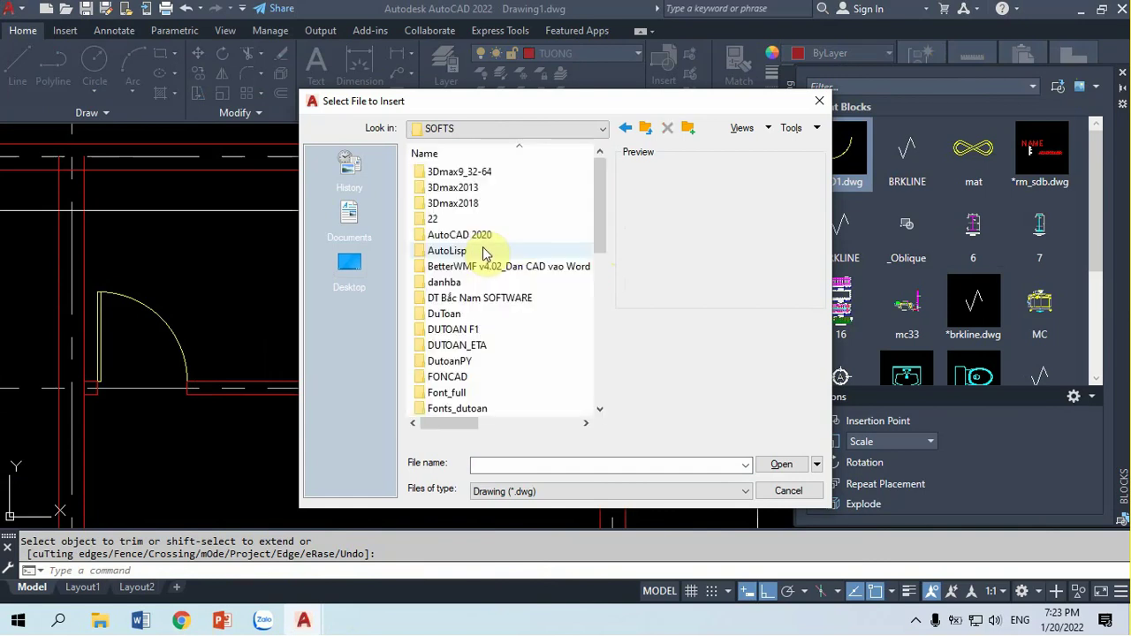
{"action": "left_click_drag", "start_coordinate": [594, 220], "coordinate": [583, 362]}
{"action": "left_click", "coordinate": [446, 346]}
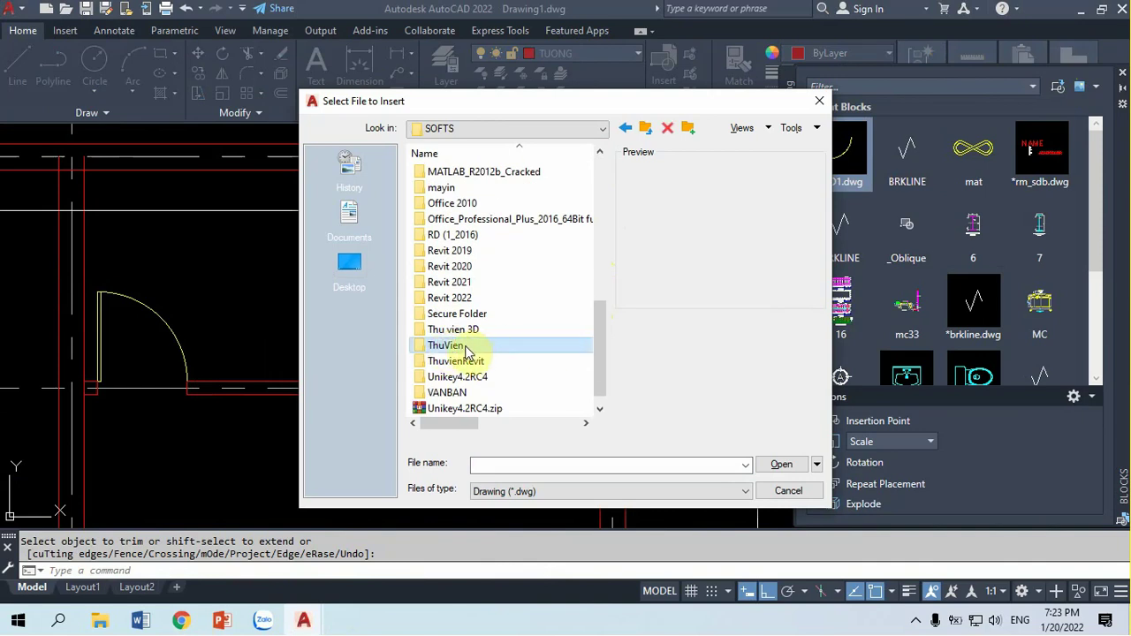
{"action": "double_click", "coordinate": [465, 347]}
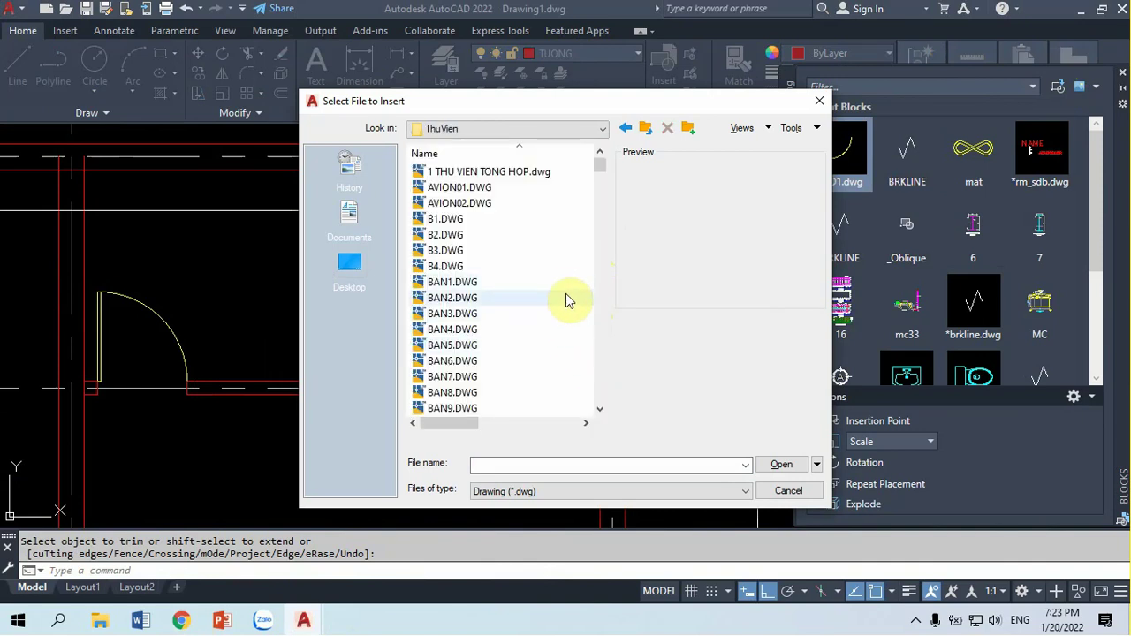
Preview the AVION02, B1, XI1, XI2 and WO19 drawings in the ThuVien list
{"action": "left_click", "coordinate": [444, 205]}
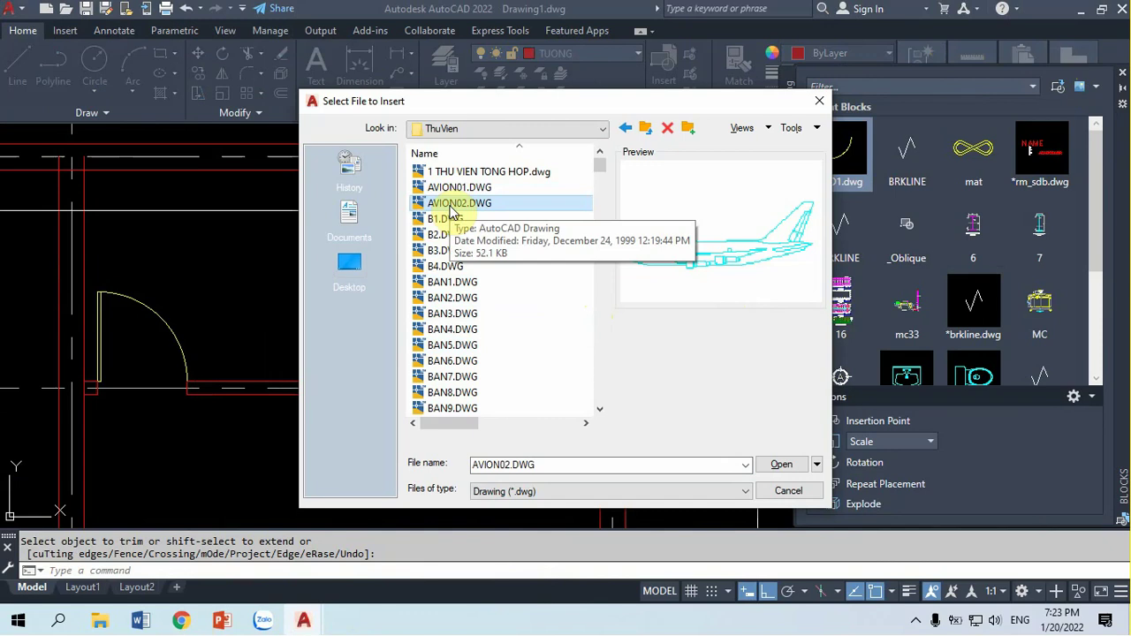
{"action": "left_click", "coordinate": [434, 221]}
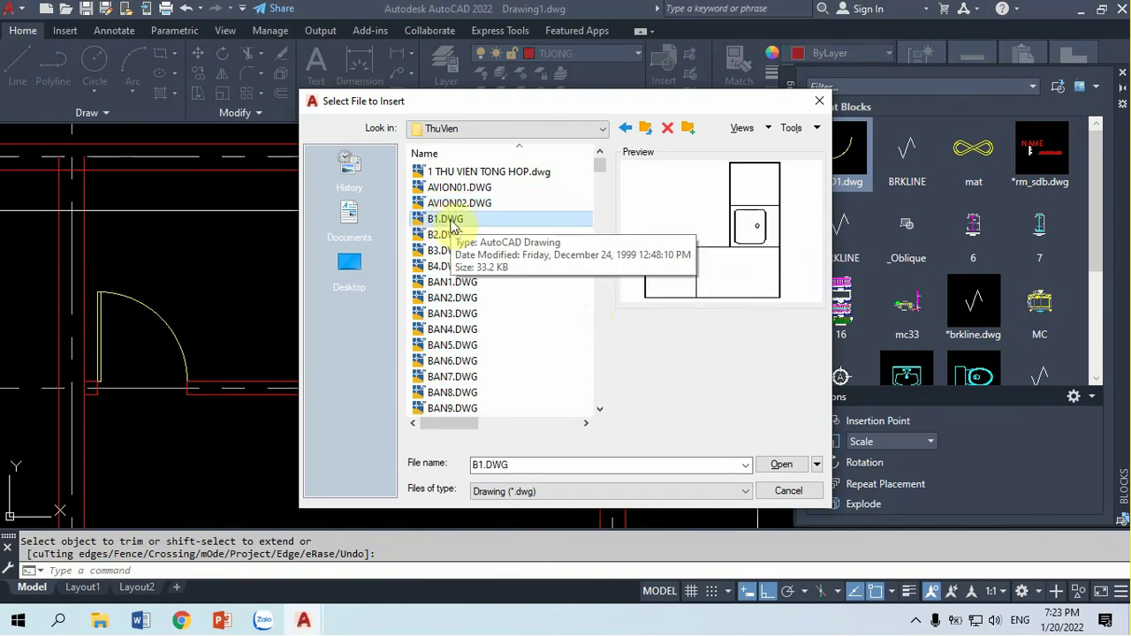
{"action": "key", "text": "x"}
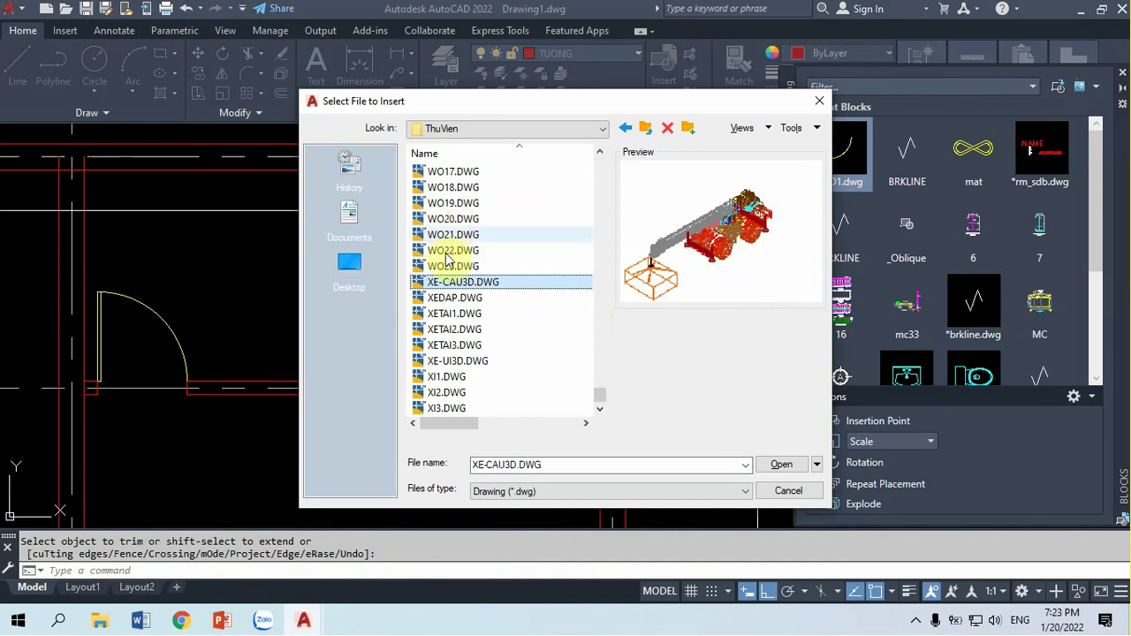
{"action": "left_click", "coordinate": [448, 379]}
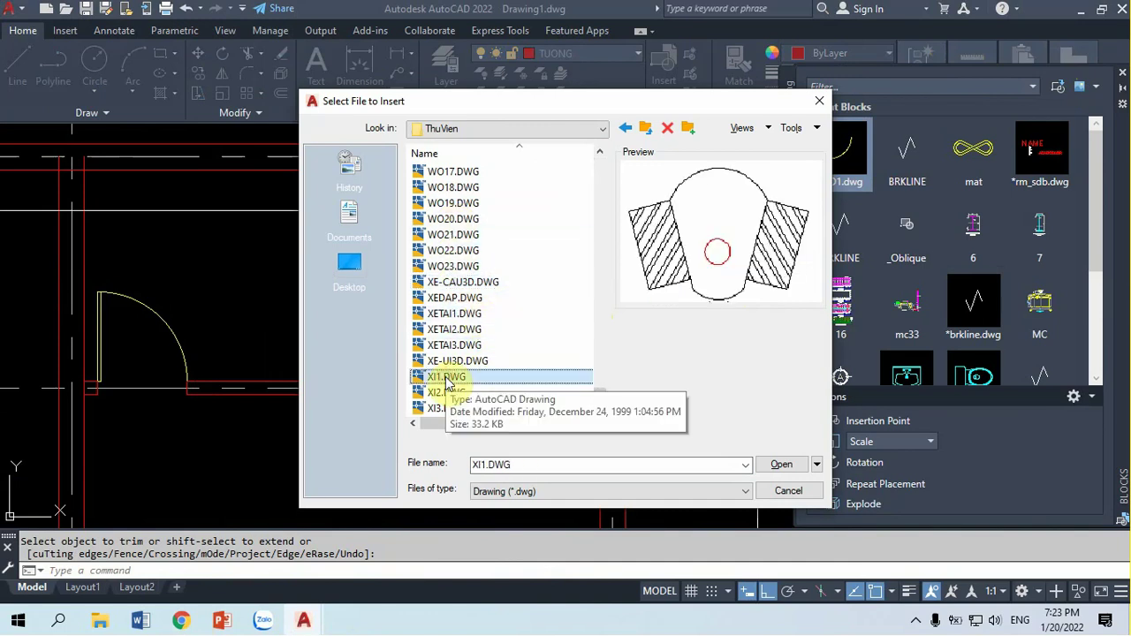
{"action": "key", "text": "Down"}
{"action": "key", "text": "Down"}
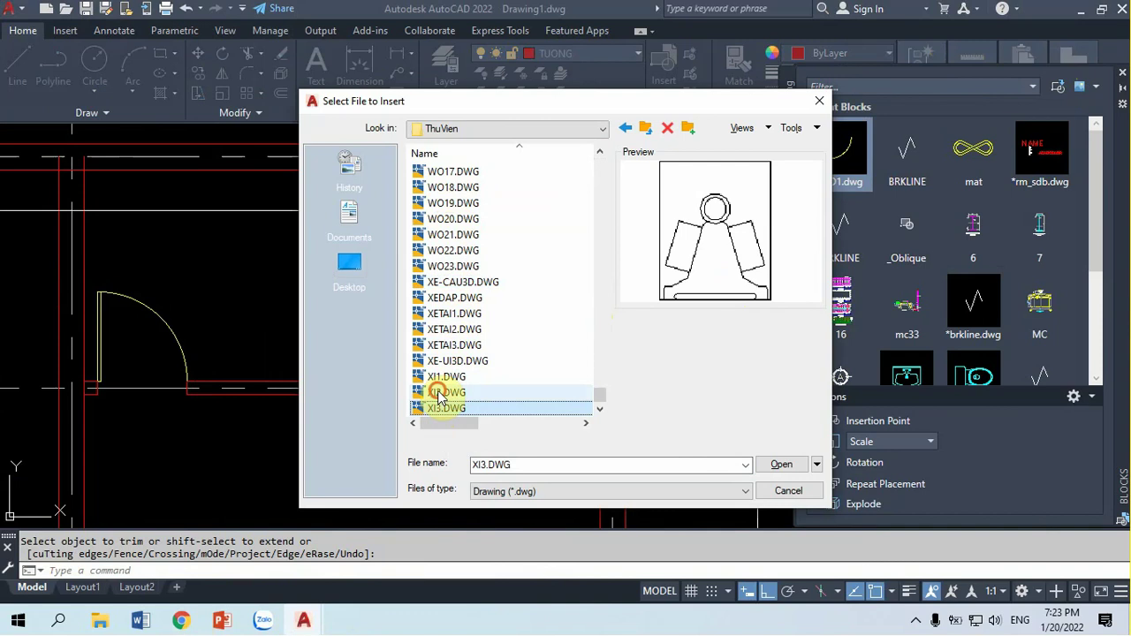
{"action": "left_click", "coordinate": [439, 380]}
{"action": "left_click", "coordinate": [437, 393]}
{"action": "left_click", "coordinate": [444, 378]}
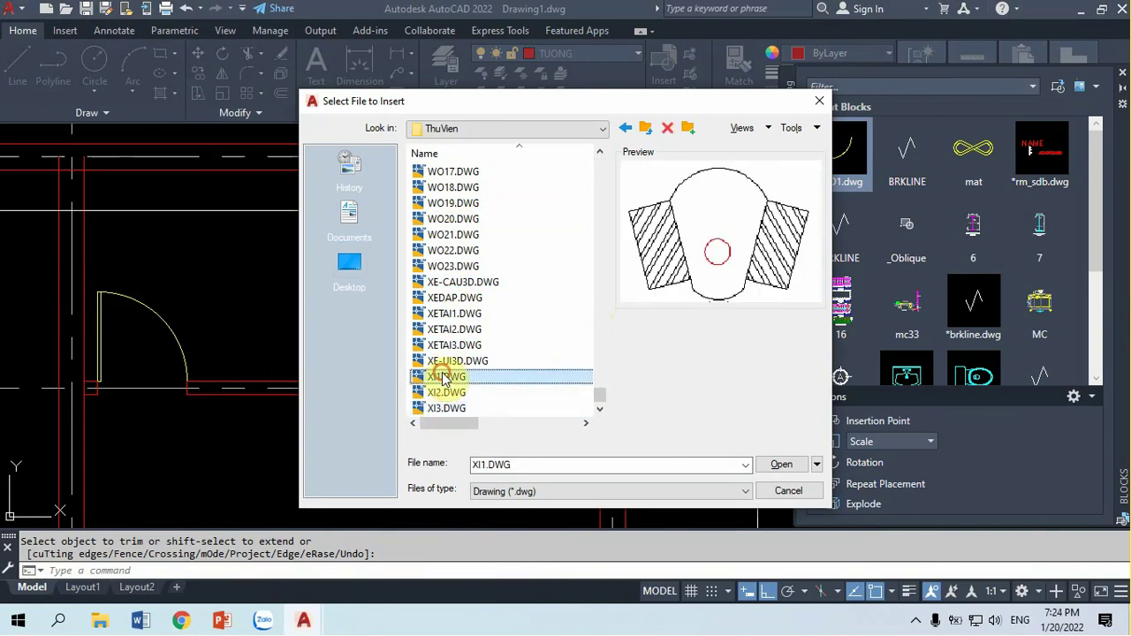
{"action": "left_click", "coordinate": [460, 205]}
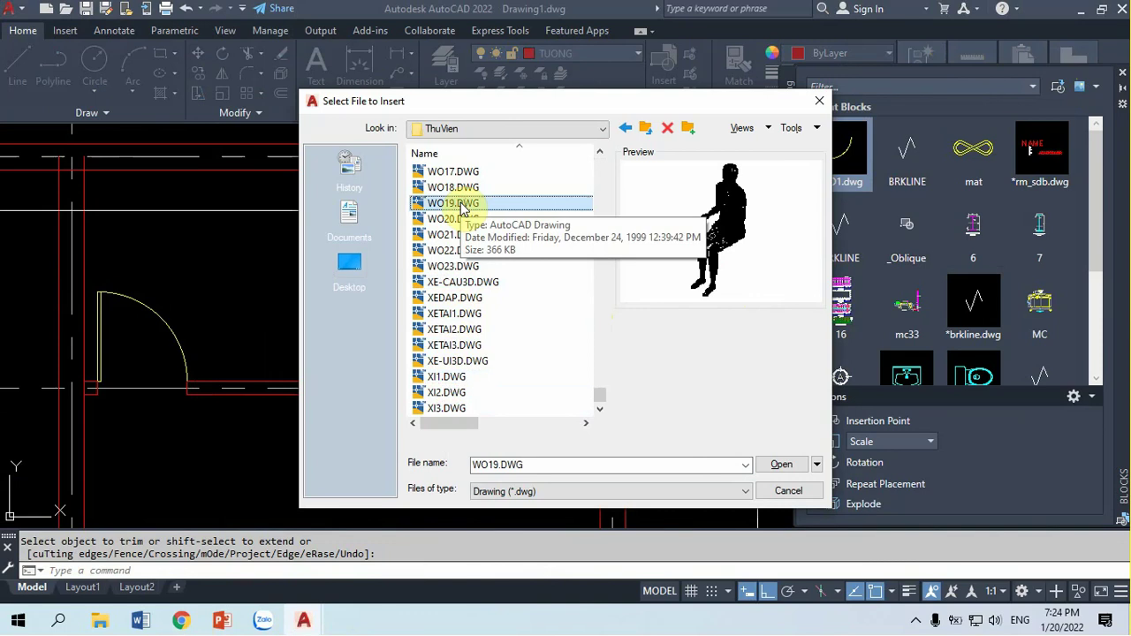
Step through the T-file toilet drawings, from TIEU01MB and TOLE10MB to TOLET1MD
{"action": "key", "text": "t"}
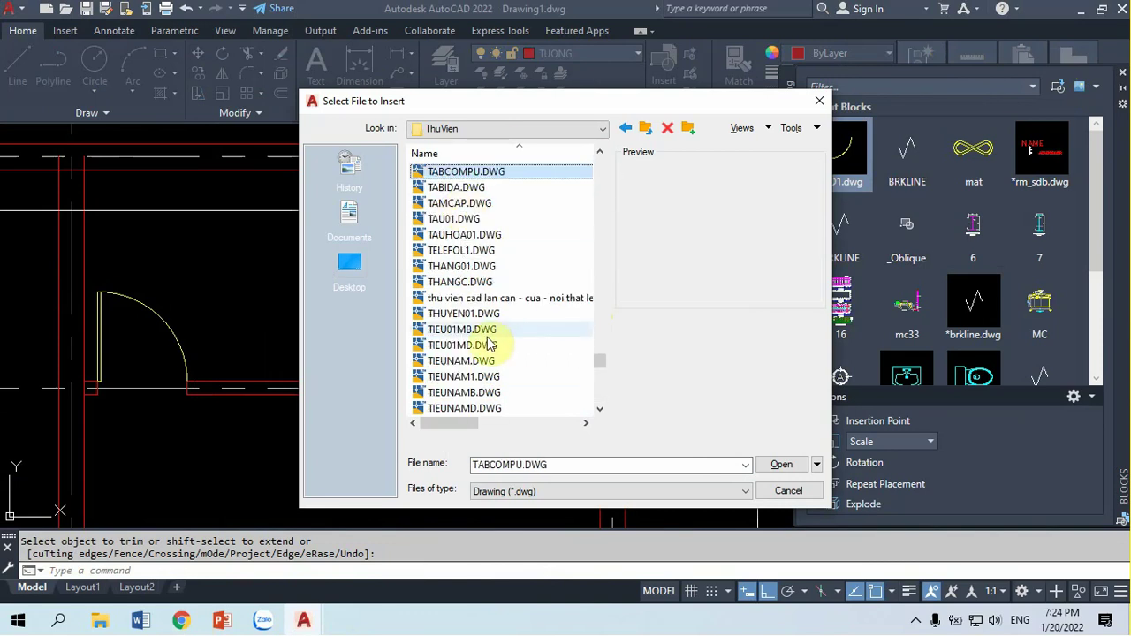
{"action": "left_click", "coordinate": [459, 329]}
{"action": "scroll", "coordinate": [464, 333], "scroll_direction": "down", "scroll_amount": 2}
{"action": "scroll", "coordinate": [466, 333], "scroll_direction": "down", "scroll_amount": 1}
{"action": "scroll", "coordinate": [465, 333], "scroll_direction": "down", "scroll_amount": 2}
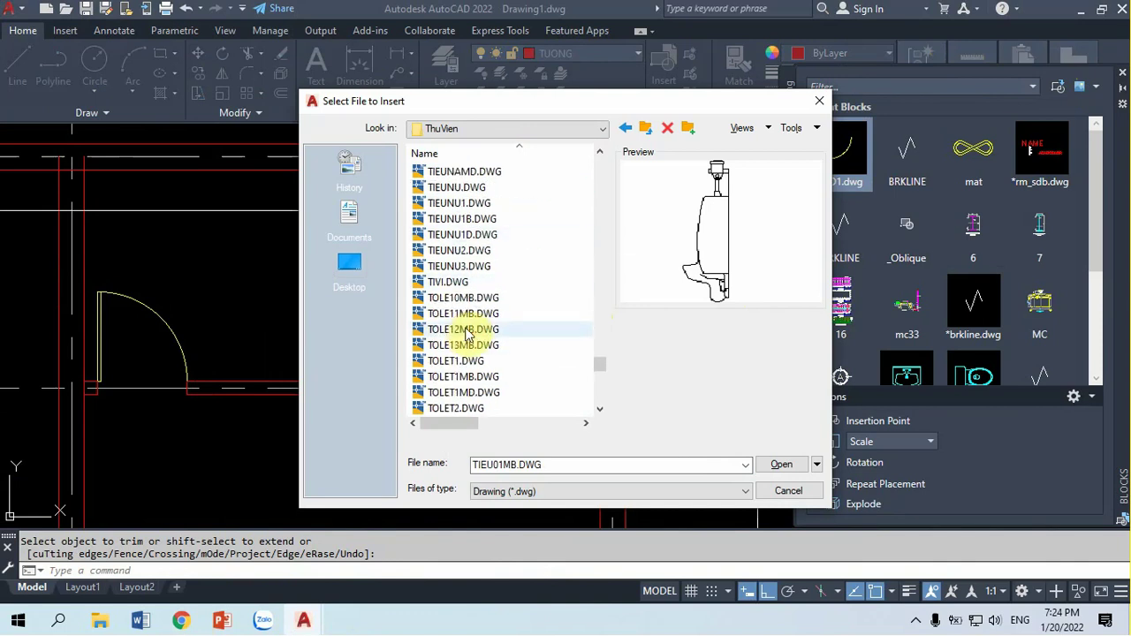
{"action": "left_click", "coordinate": [449, 301]}
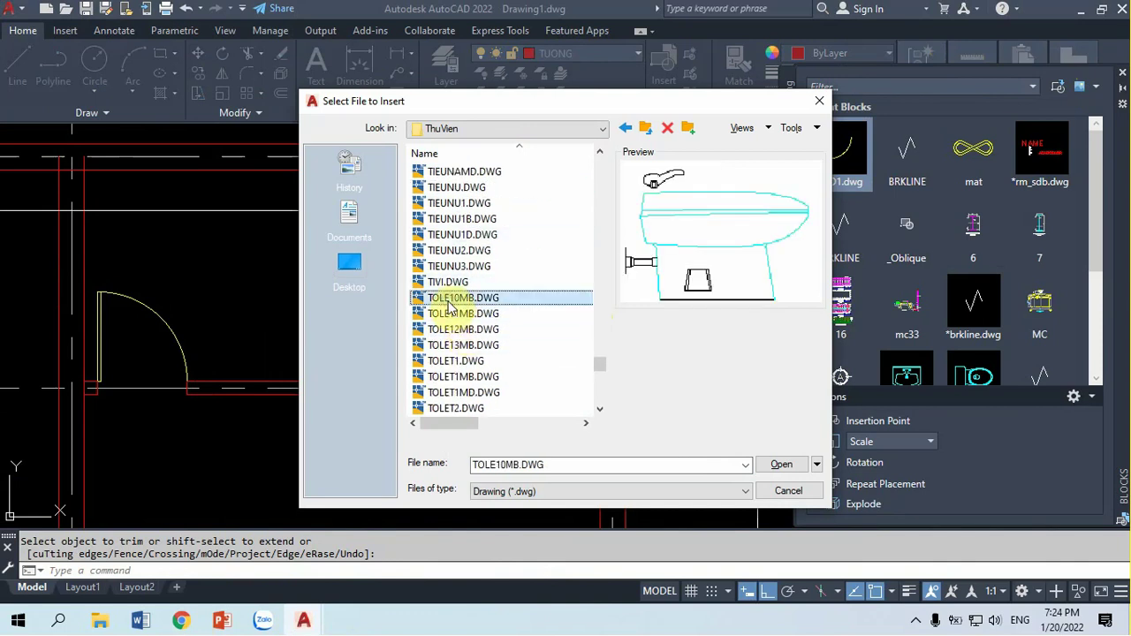
{"action": "key", "text": "Down"}
{"action": "key", "text": "Down"}
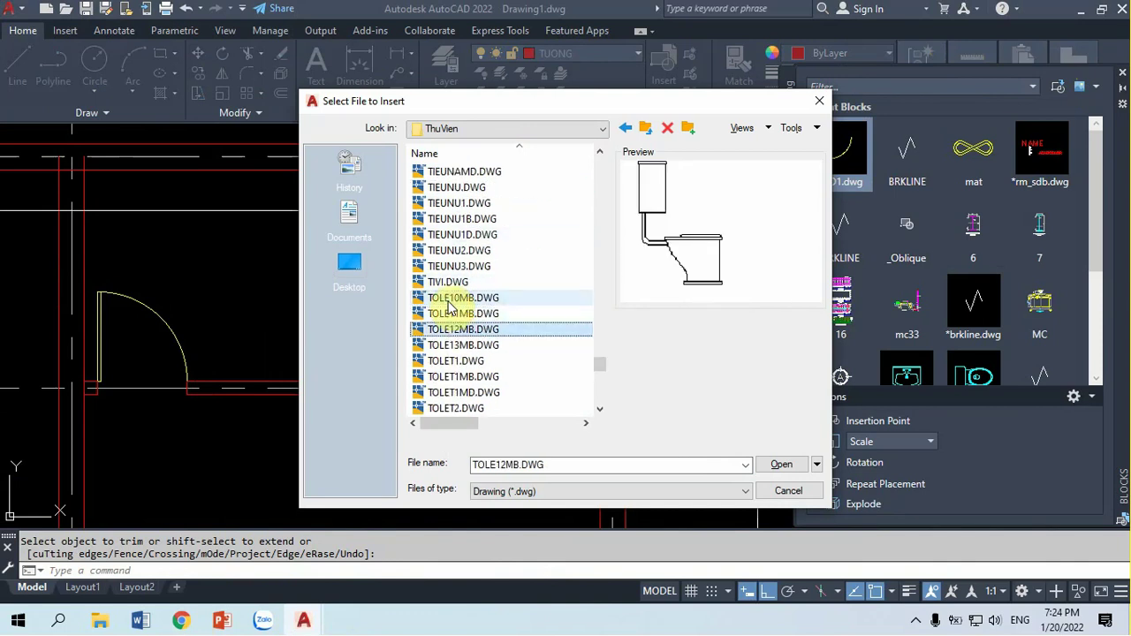
{"action": "key", "text": "Down"}
{"action": "key", "text": "Down"}
{"action": "mouse_move", "coordinate": [456, 361]}
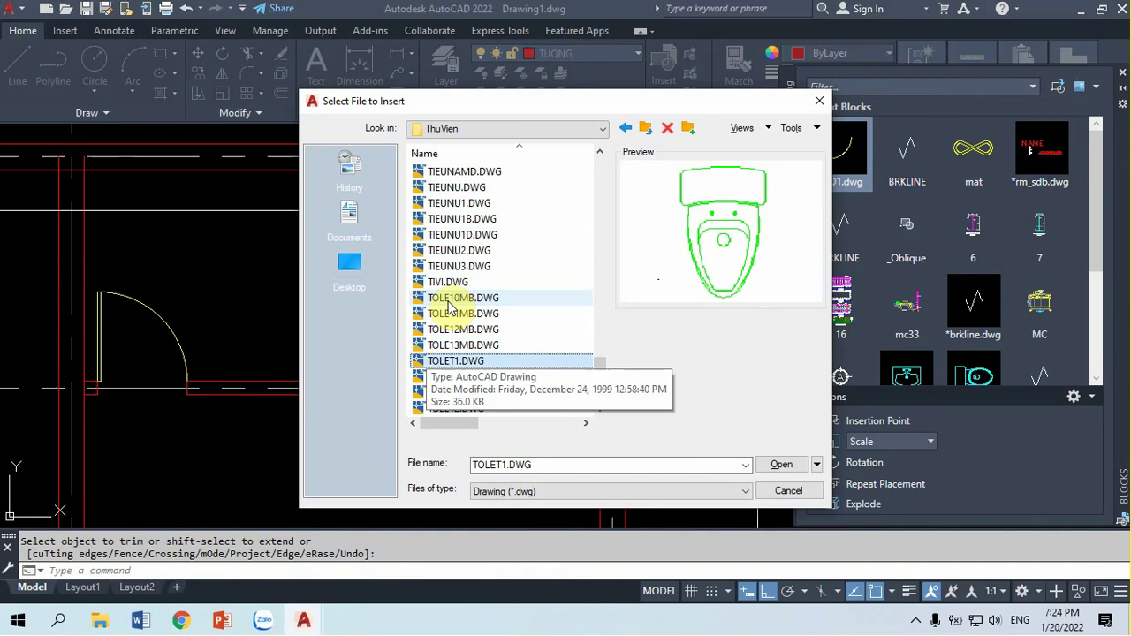
{"action": "key", "text": "Down"}
{"action": "key", "text": "Down"}
{"action": "key", "text": "Down"}
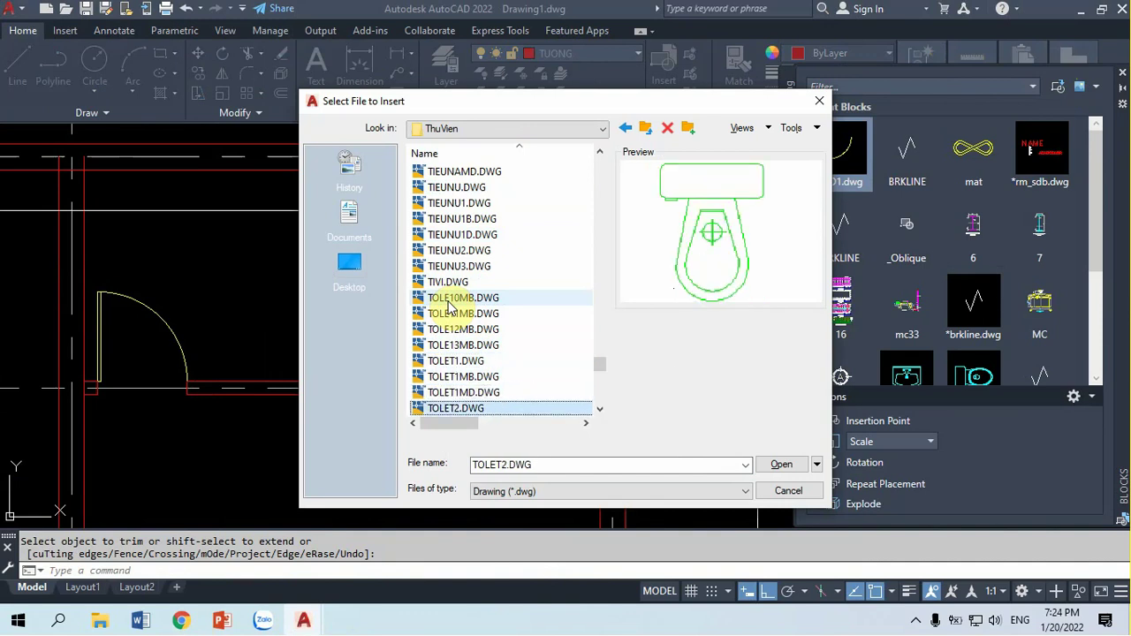
{"action": "key", "text": "Up"}
{"action": "key", "text": "Up"}
{"action": "key", "text": "Up"}
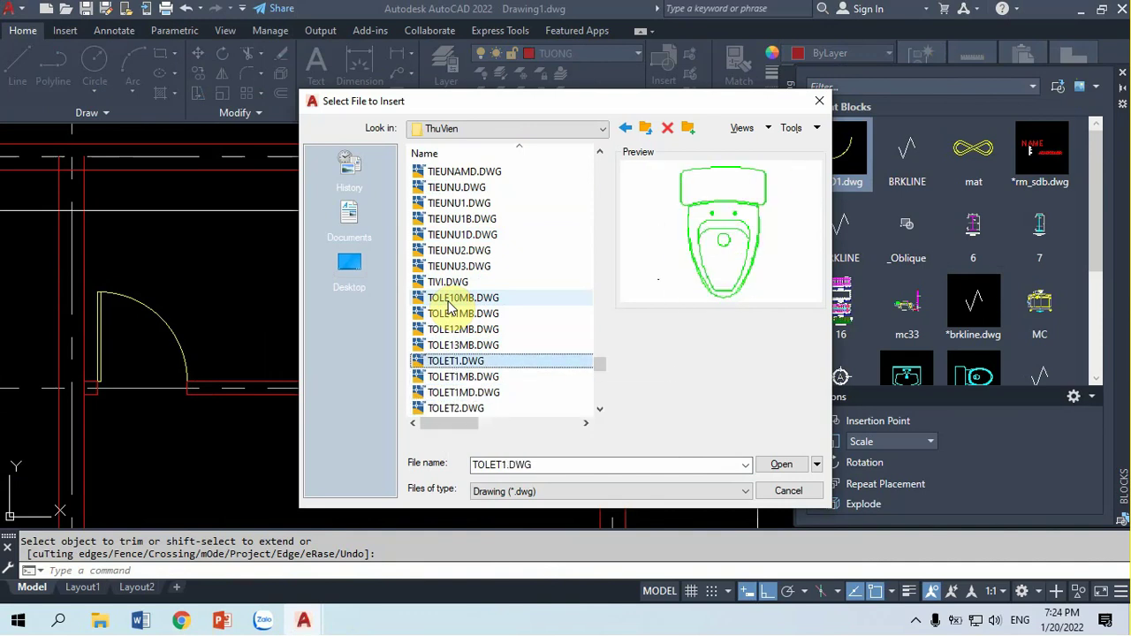
{"action": "key", "text": "Down"}
{"action": "key", "text": "Down"}
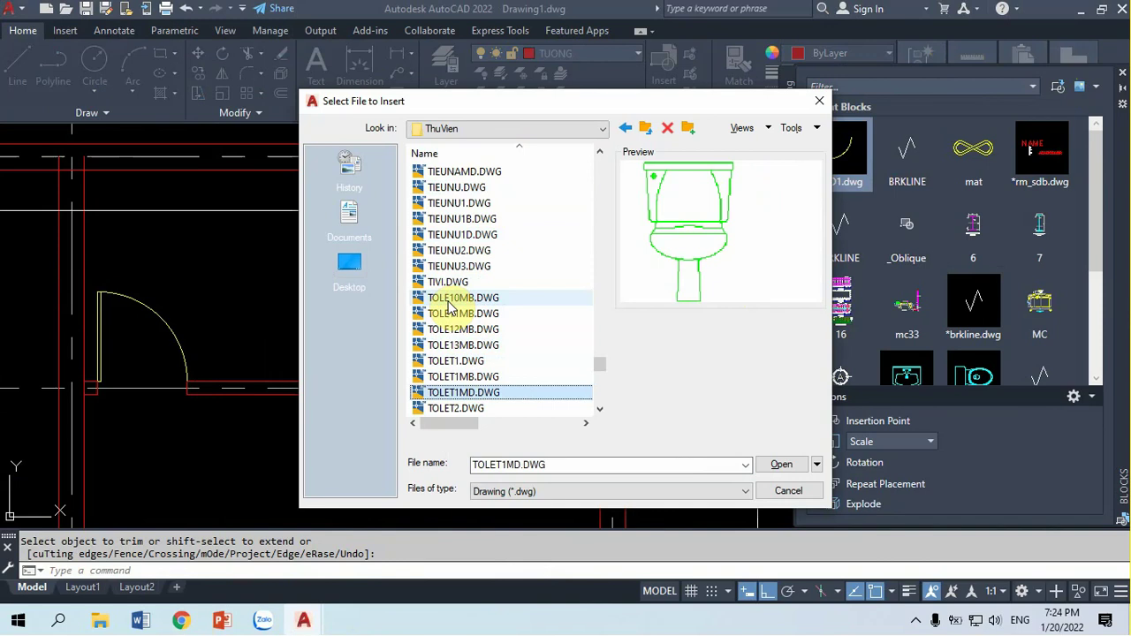
{"action": "key", "text": "Down"}
{"action": "key", "text": "Down"}
{"action": "key", "text": "Down"}
{"action": "key", "text": "Down"}
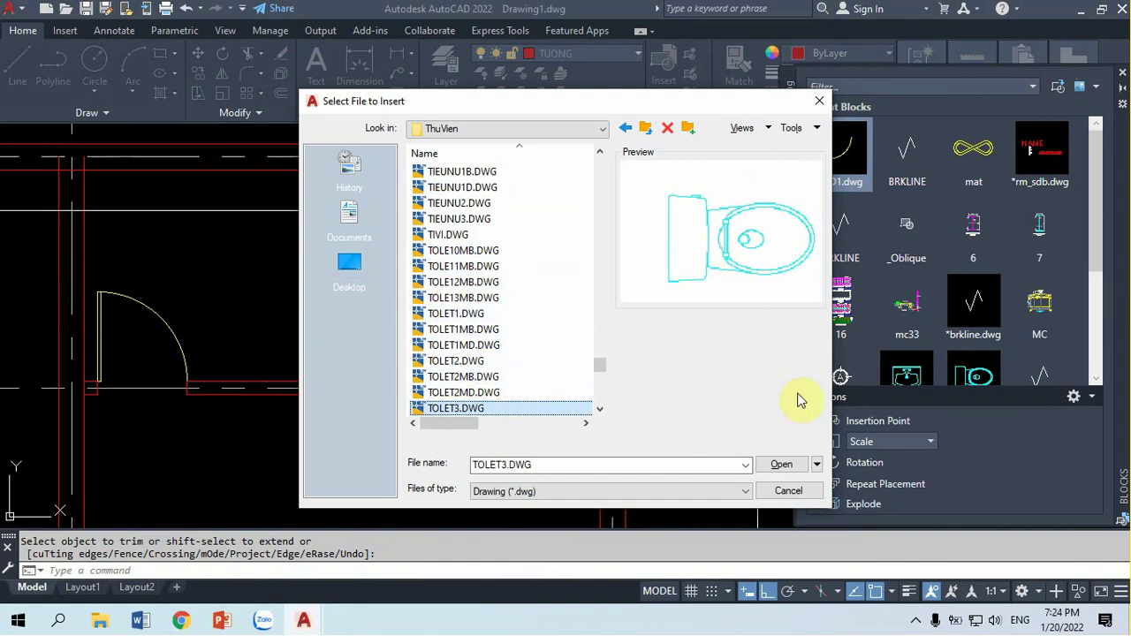
Insert TOLET3 at scale 1, snapped Nearest to the right wall's inner line, rotated 180°
{"action": "left_click", "coordinate": [775, 466]}
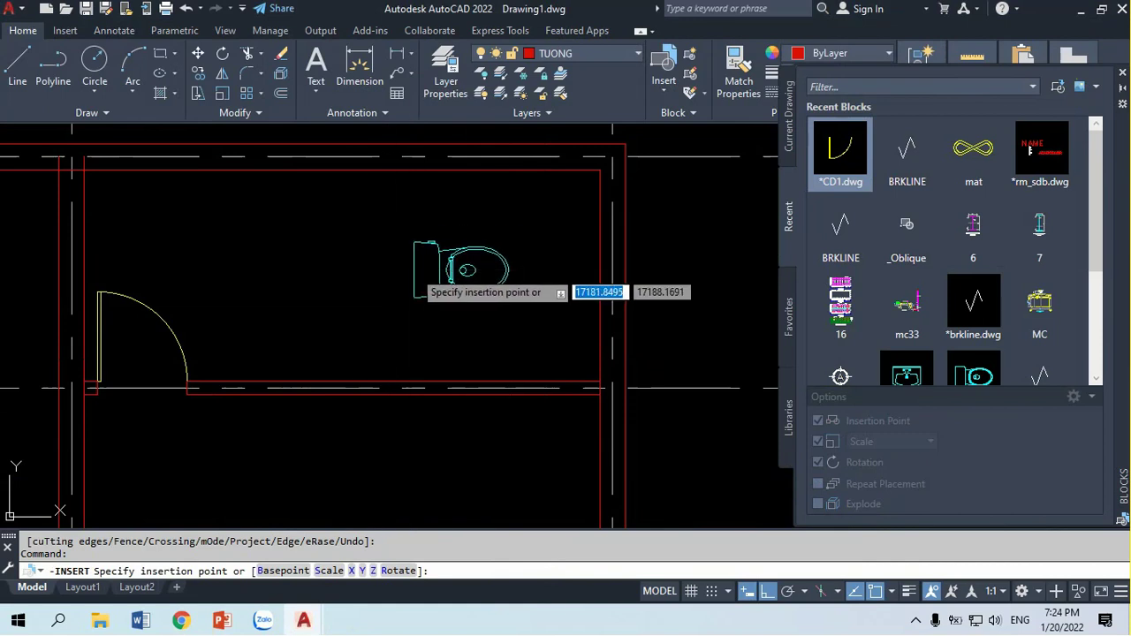
{"action": "key", "text": "Return"}
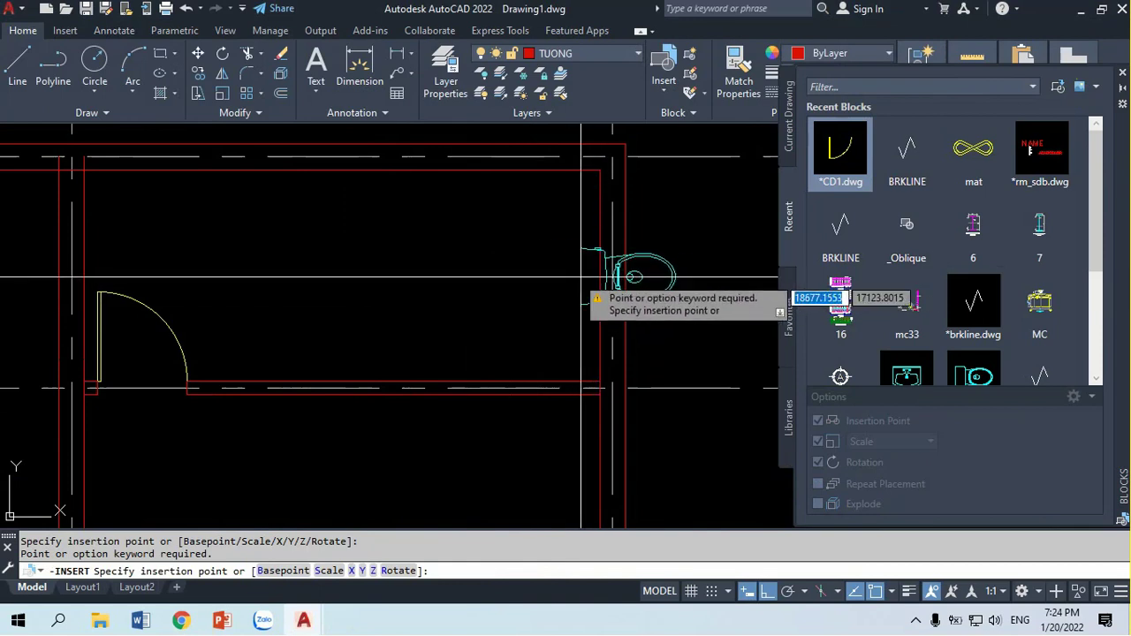
{"action": "right_click", "coordinate": [572, 277], "text": "shift"}
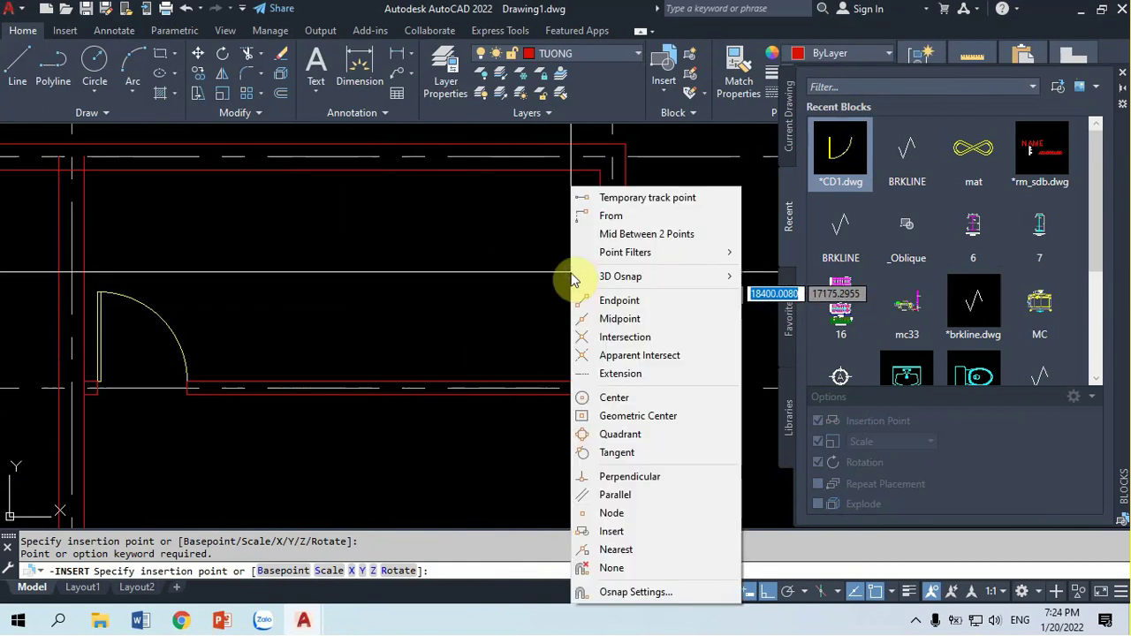
{"action": "left_click", "coordinate": [616, 548]}
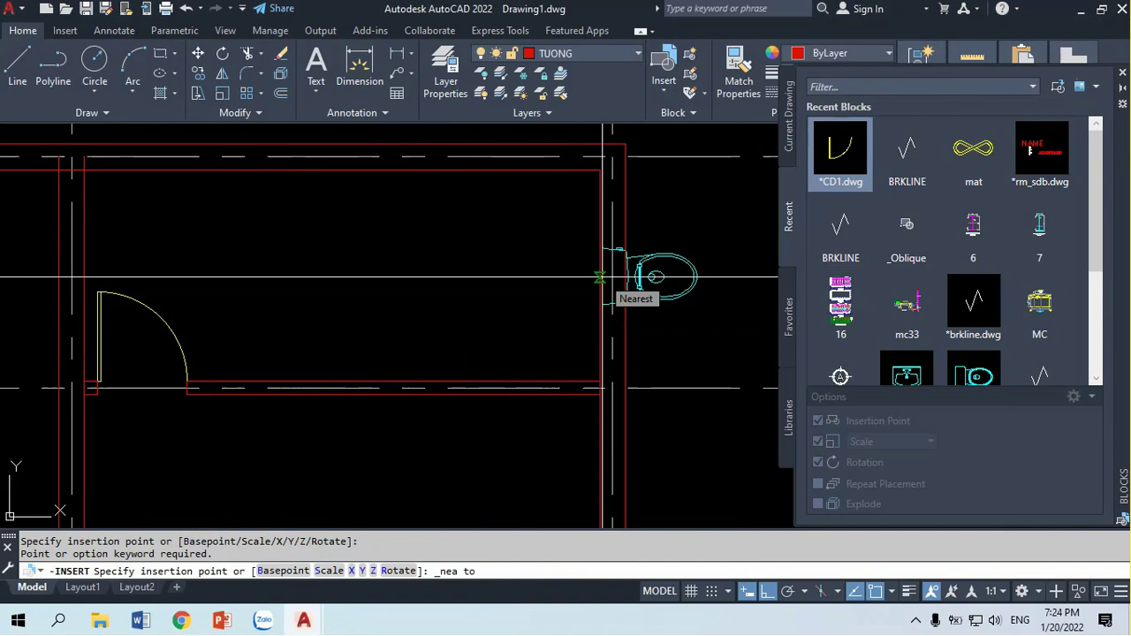
{"action": "left_click", "coordinate": [599, 277]}
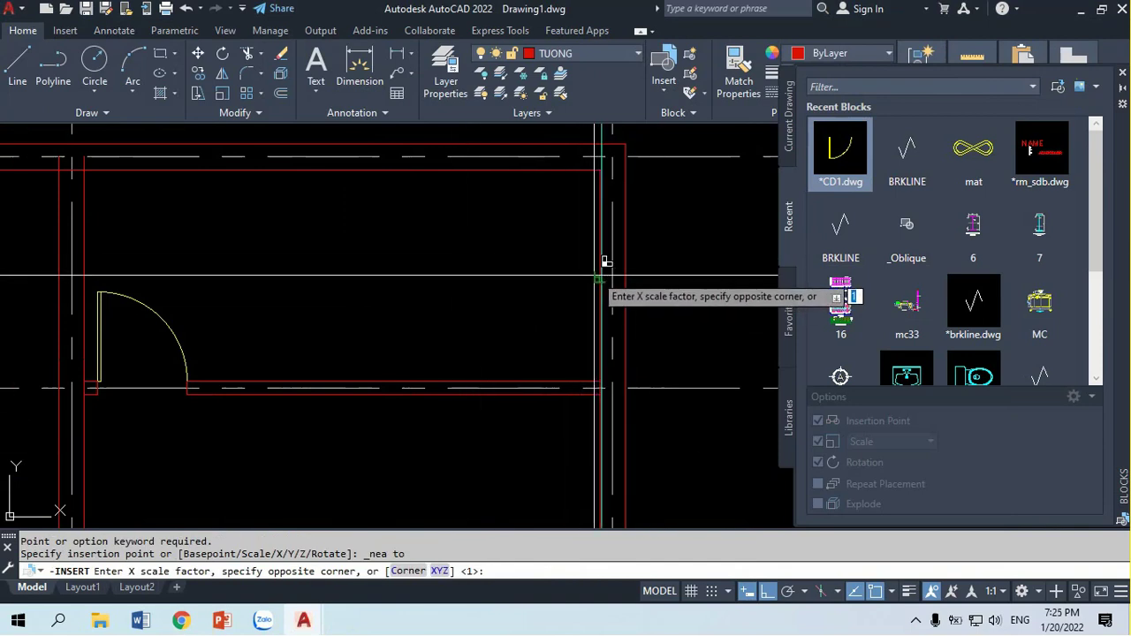
{"action": "key", "text": "Return"}
{"action": "key", "text": "Return"}
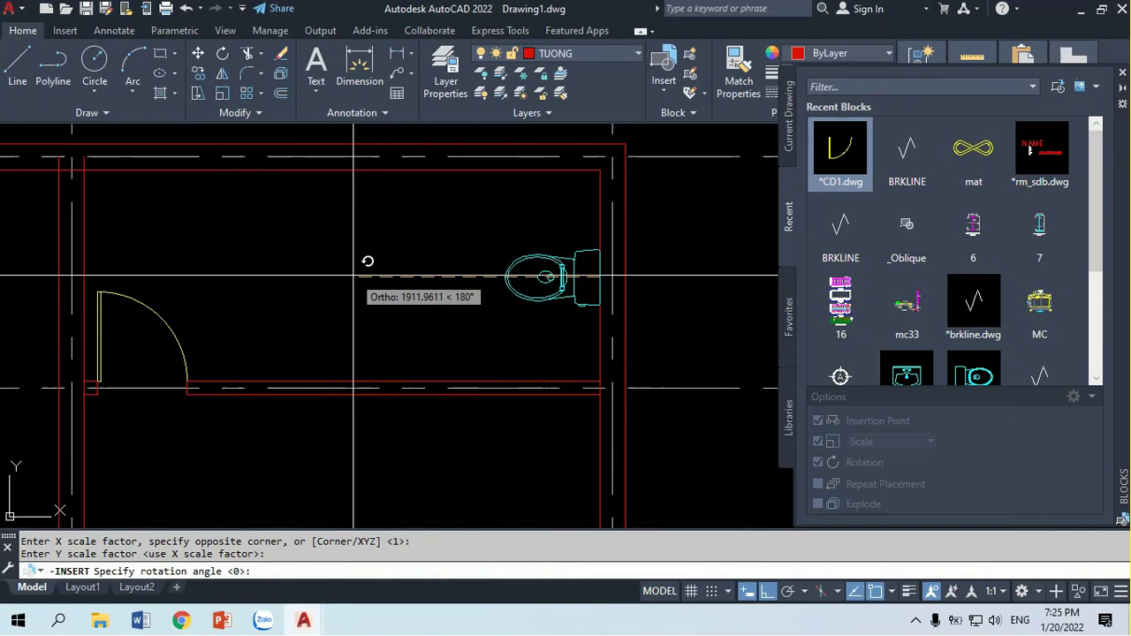
{"action": "left_click", "coordinate": [348, 278]}
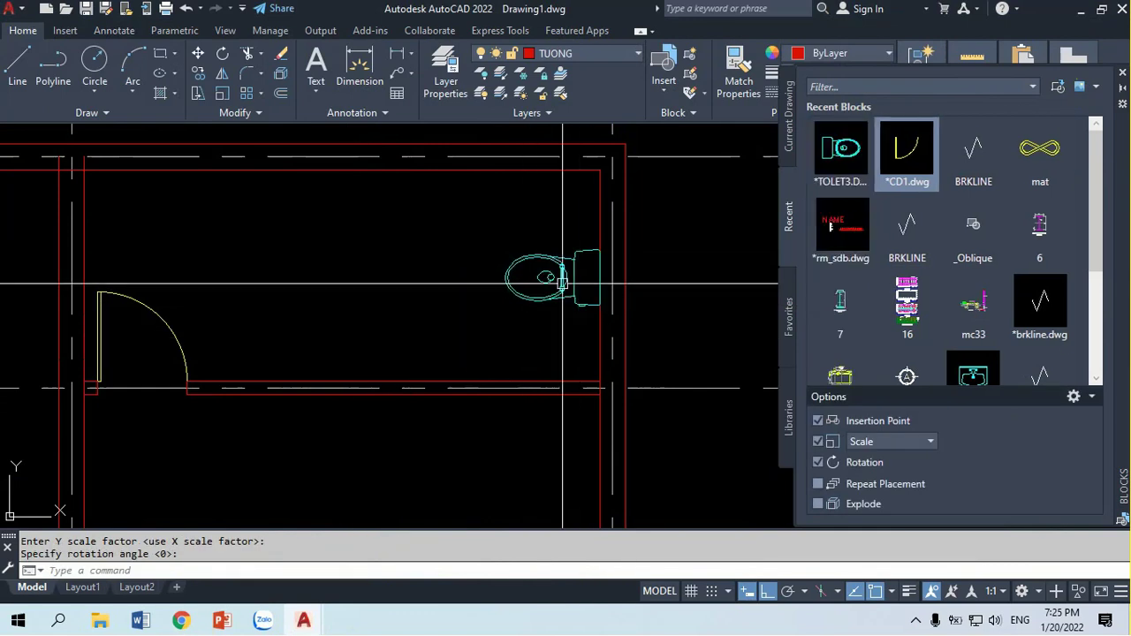
{"action": "middle_click_drag", "start_coordinate": [561, 286], "coordinate": [629, 310]}
{"action": "scroll", "coordinate": [602, 305], "scroll_direction": "down", "scroll_amount": 2}
{"action": "scroll", "coordinate": [534, 283], "scroll_direction": "up", "scroll_amount": 2}
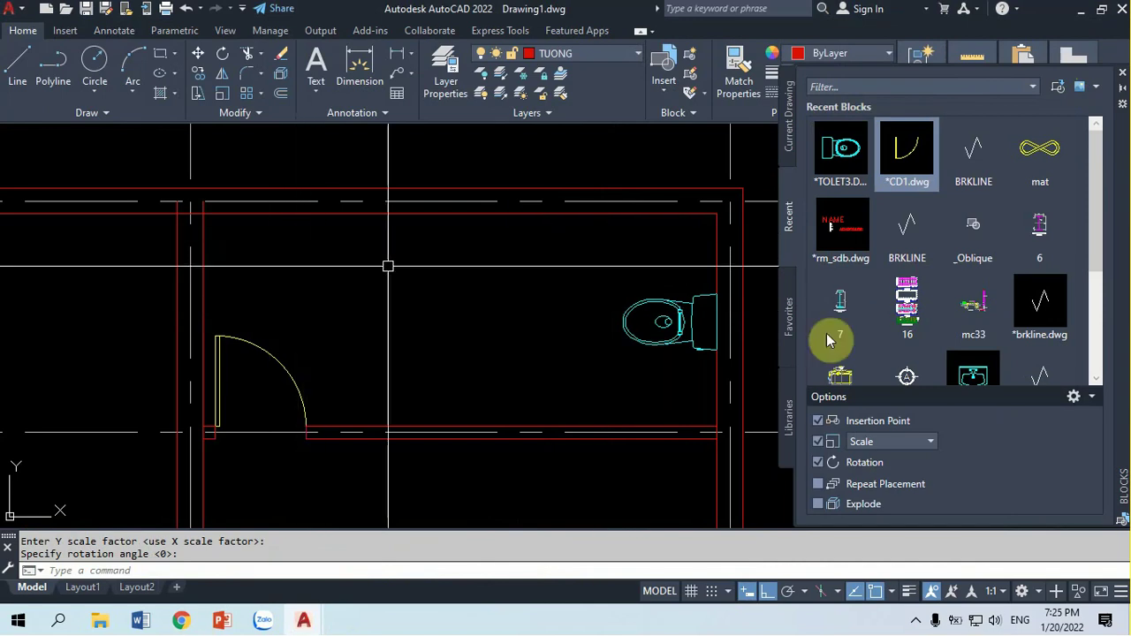
{"action": "left_click_drag", "start_coordinate": [1090, 265], "coordinate": [1092, 300]}
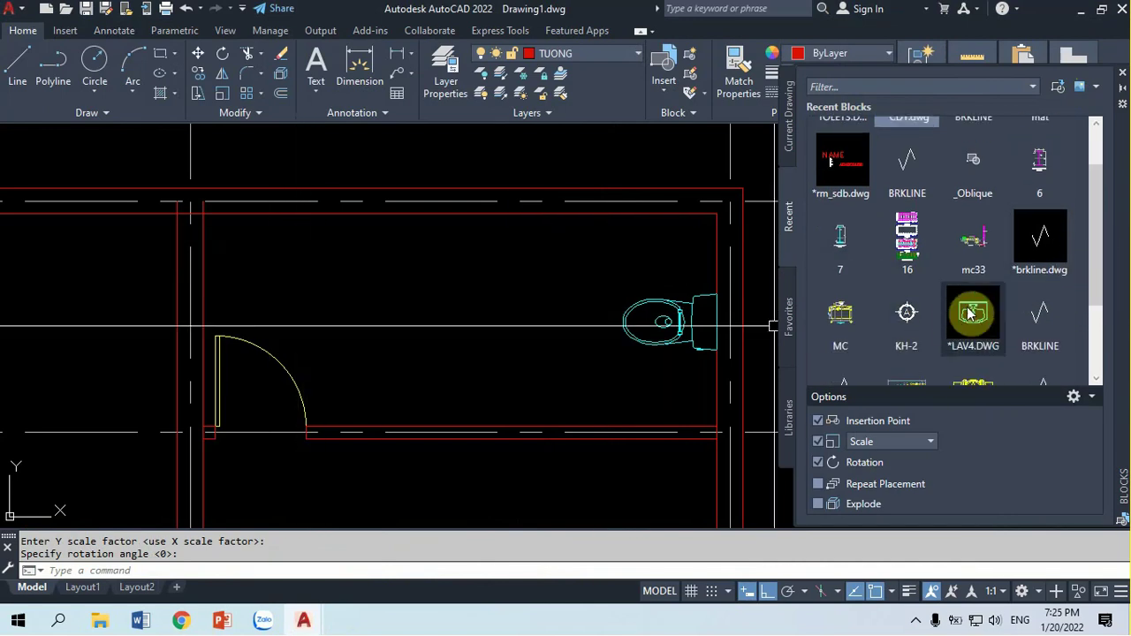
{"action": "mouse_move", "coordinate": [973, 311]}
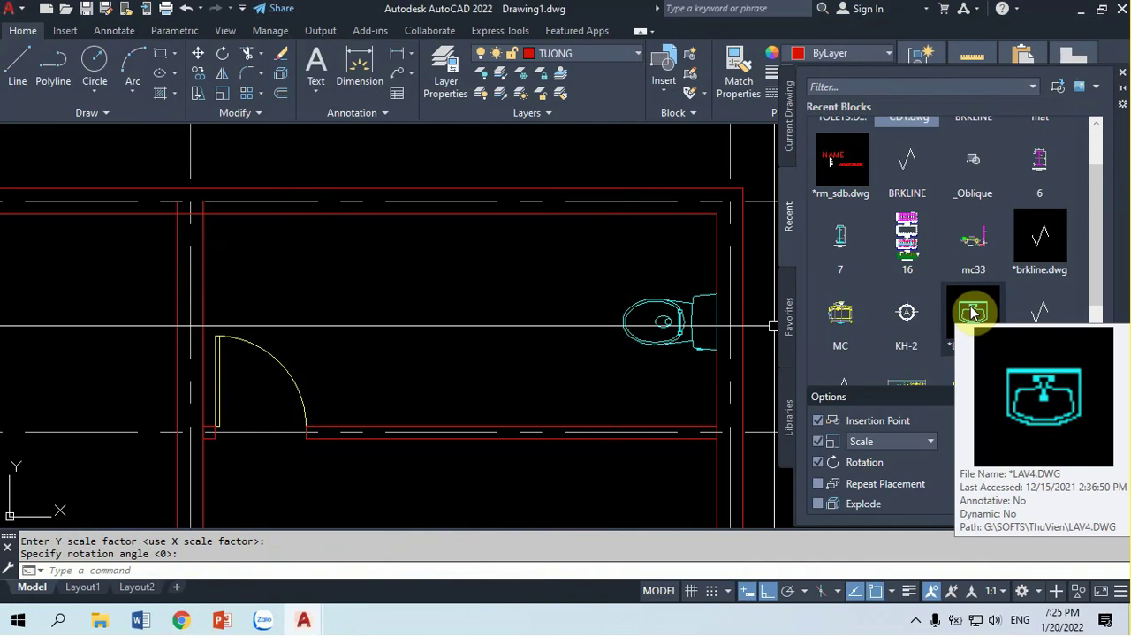
{"action": "left_click", "coordinate": [660, 269]}
{"action": "key", "text": "Escape"}
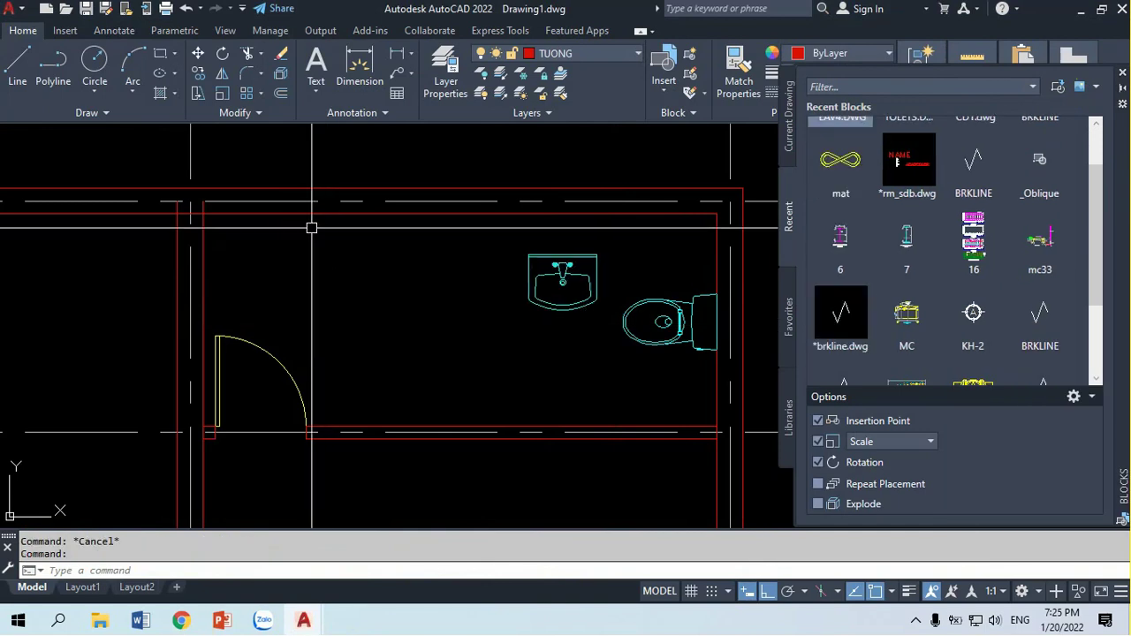
{"action": "left_click", "coordinate": [560, 265]}
{"action": "key", "text": "Delete"}
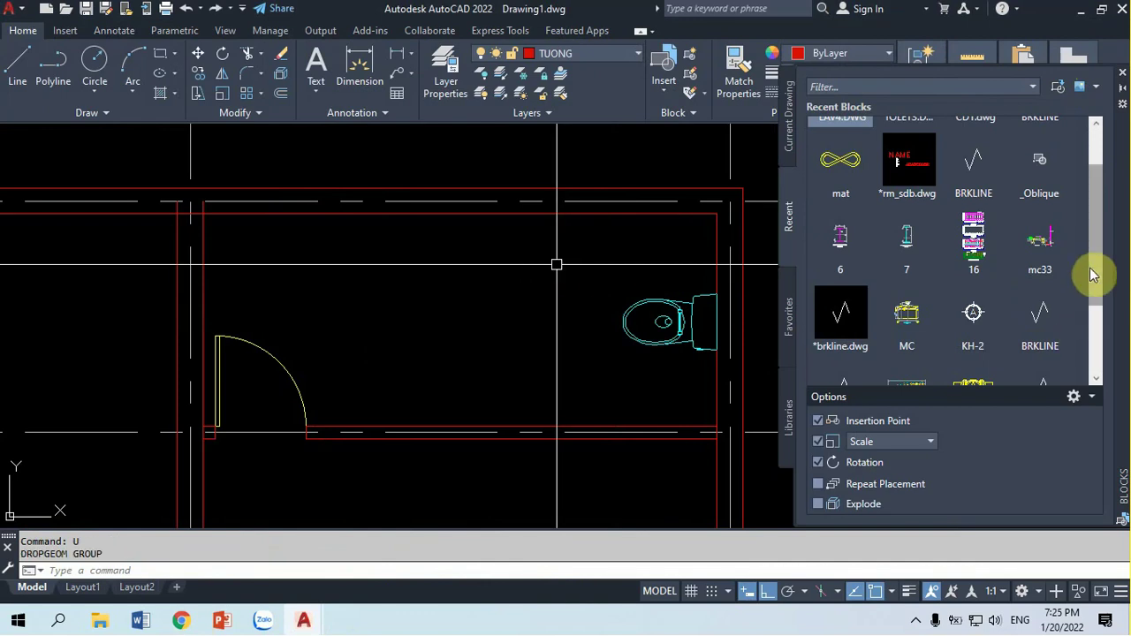
{"action": "mouse_move", "coordinate": [1102, 248]}
{"action": "left_mouse_down"}
{"action": "mouse_move", "coordinate": [1098, 306]}
{"action": "mouse_move", "coordinate": [1098, 121]}
{"action": "left_mouse_up"}
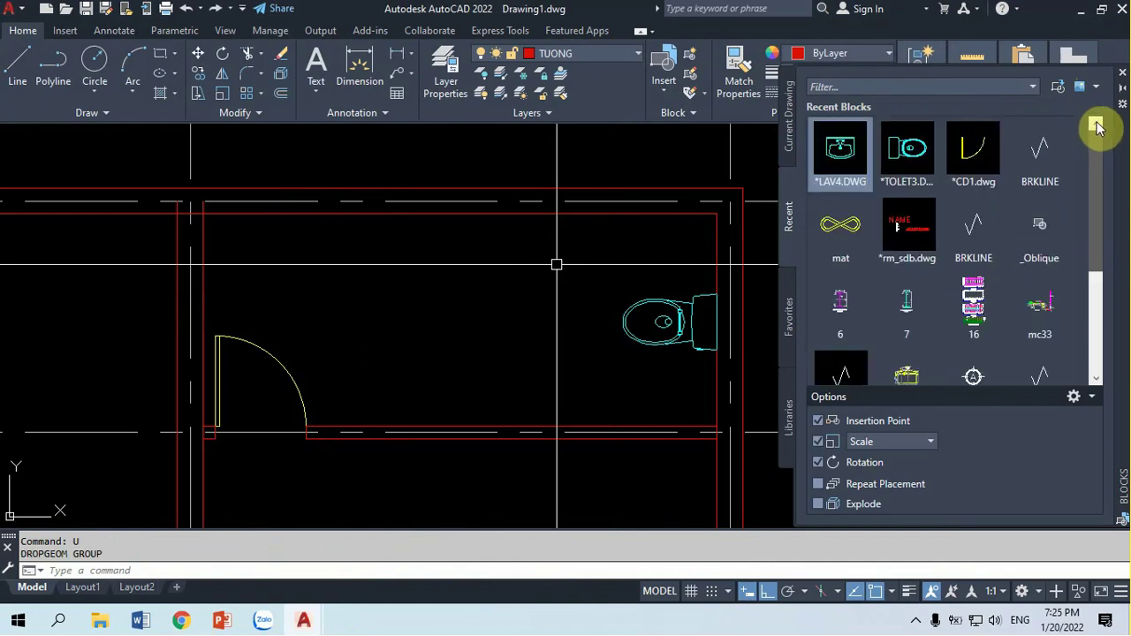
{"action": "left_click_drag", "start_coordinate": [1103, 192], "coordinate": [1100, 296]}
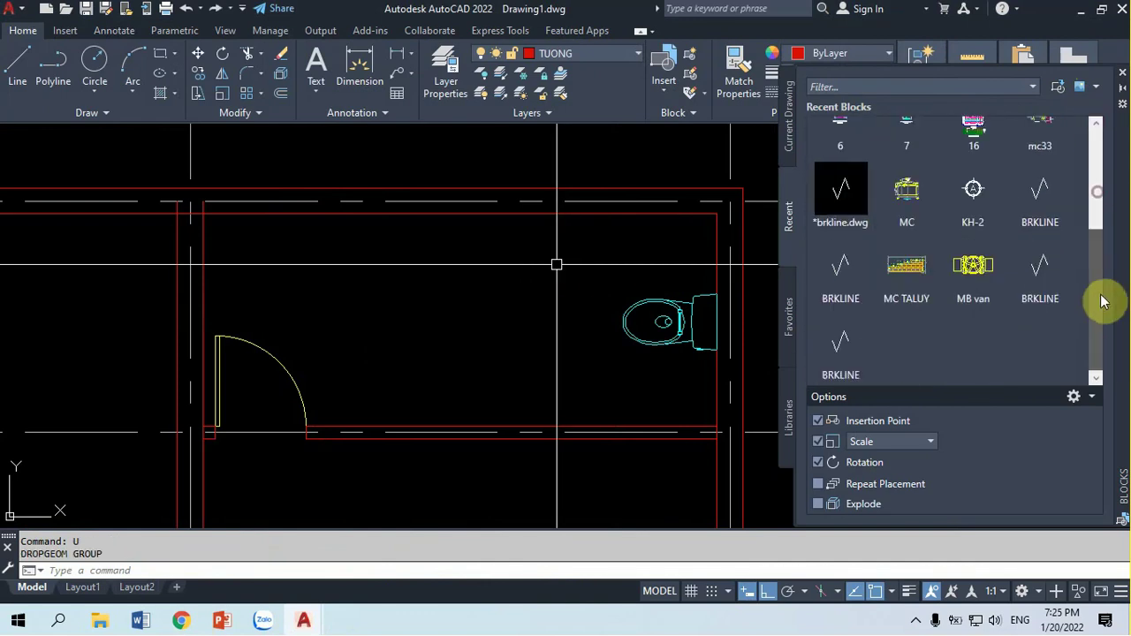
{"action": "left_click_drag", "start_coordinate": [1101, 245], "coordinate": [1102, 105]}
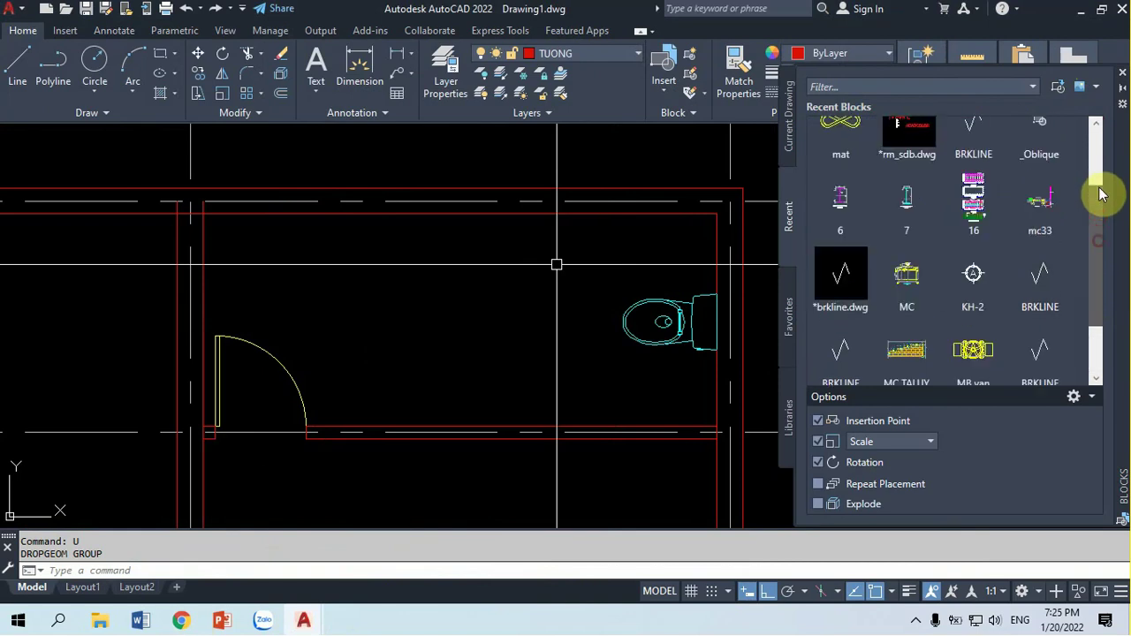
Insert the LAV4 washbasin on the upper wall at scale 1 and 0° rotation
{"action": "left_click", "coordinate": [840, 148]}
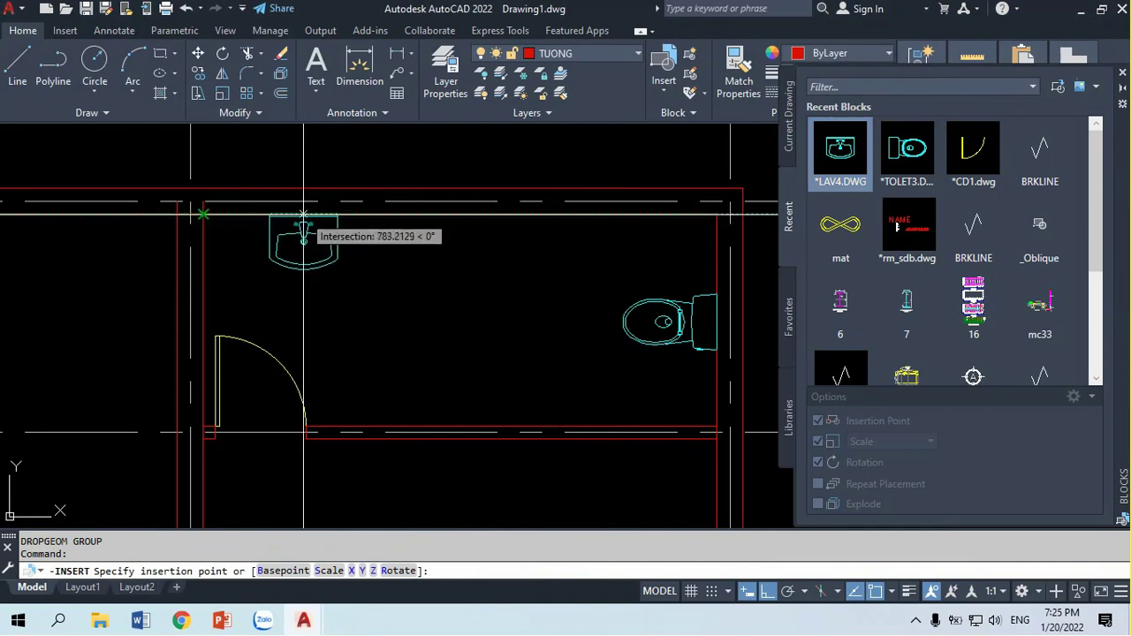
{"action": "left_click", "coordinate": [303, 215]}
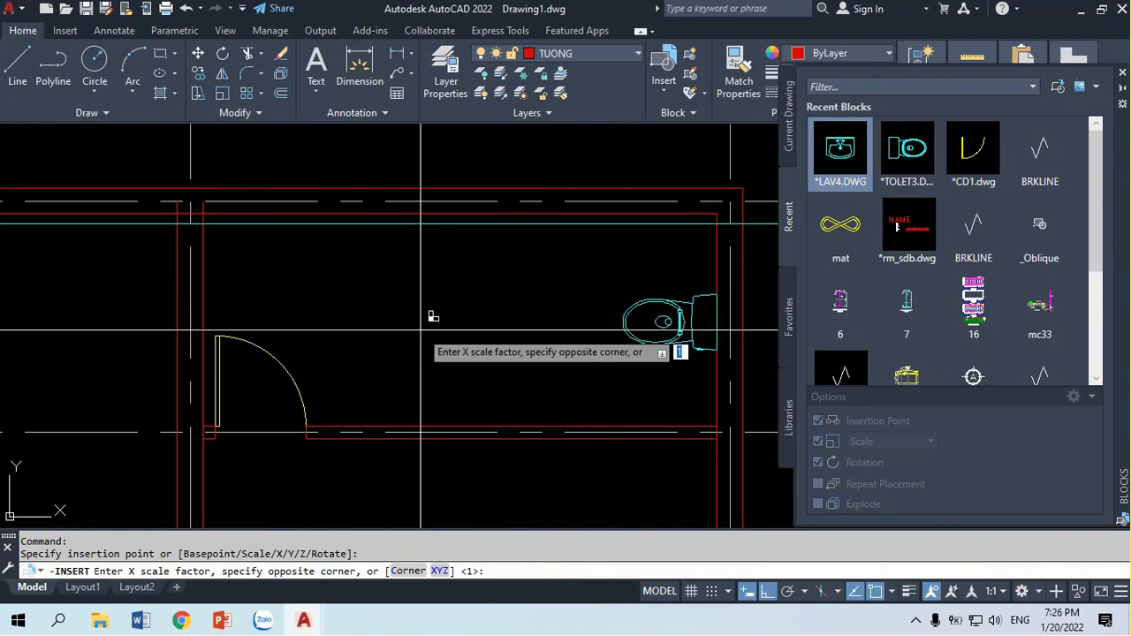
{"action": "key", "text": "Return"}
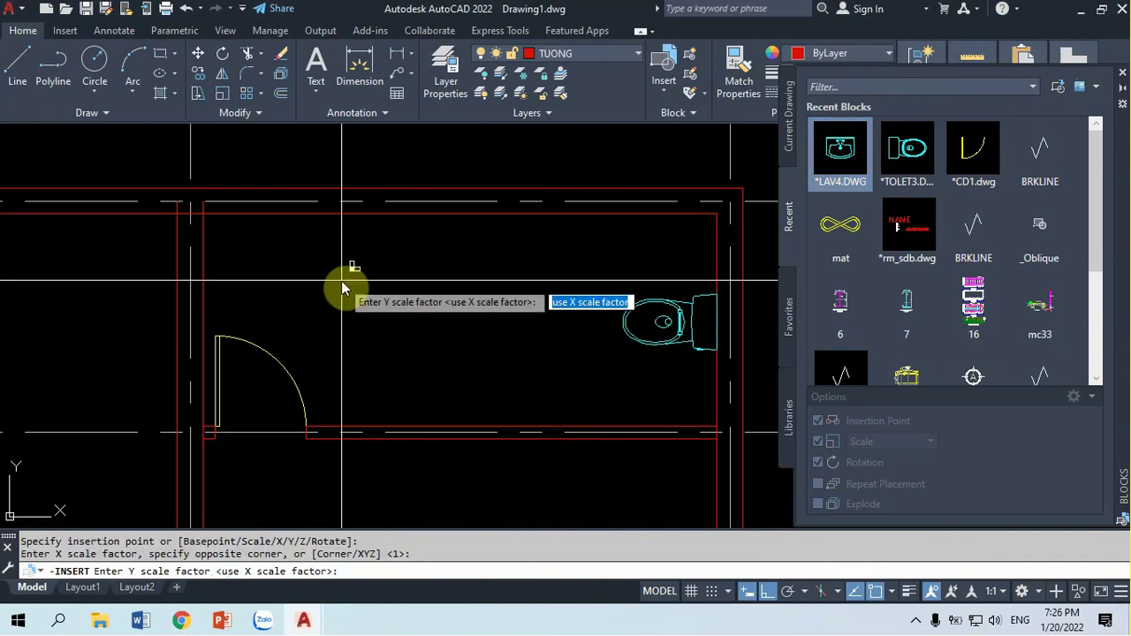
{"action": "key", "text": "Return"}
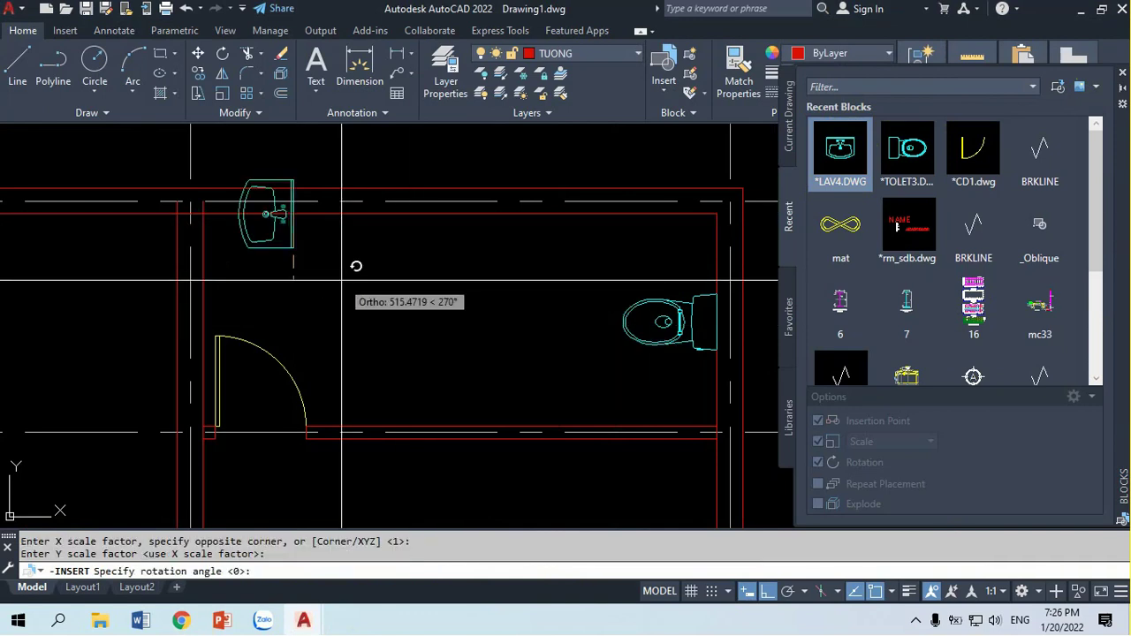
{"action": "left_click", "coordinate": [460, 254]}
{"action": "left_click", "coordinate": [461, 254]}
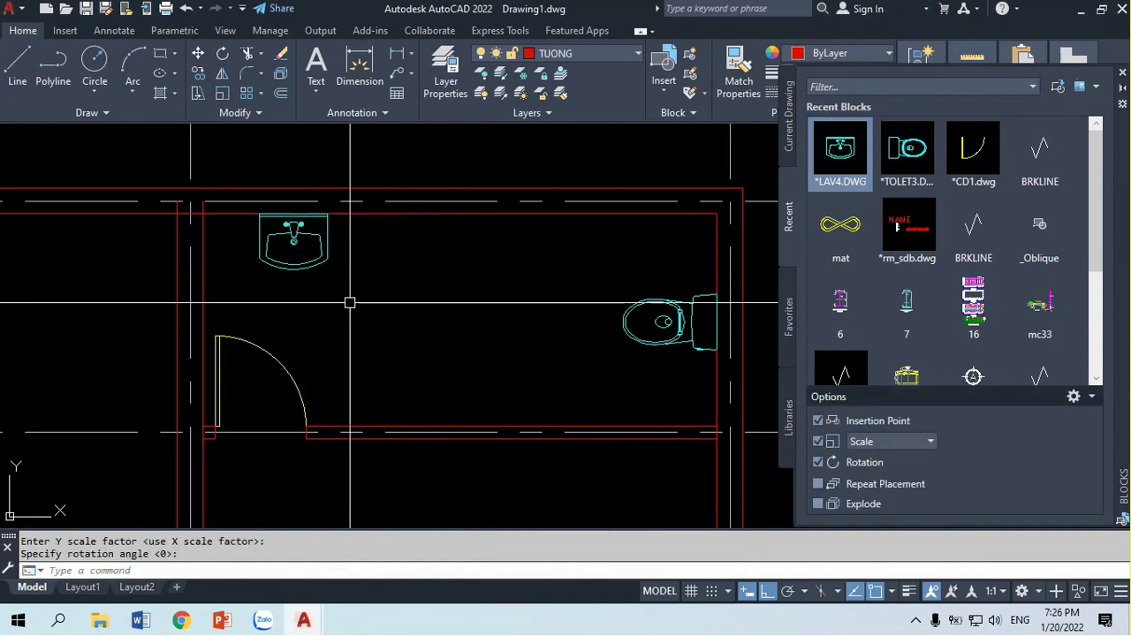
{"action": "scroll", "coordinate": [346, 284], "scroll_direction": "down", "scroll_amount": 5}
{"action": "scroll", "coordinate": [343, 280], "scroll_direction": "down", "scroll_amount": 2}
{"action": "scroll", "coordinate": [342, 281], "scroll_direction": "up", "scroll_amount": 3}
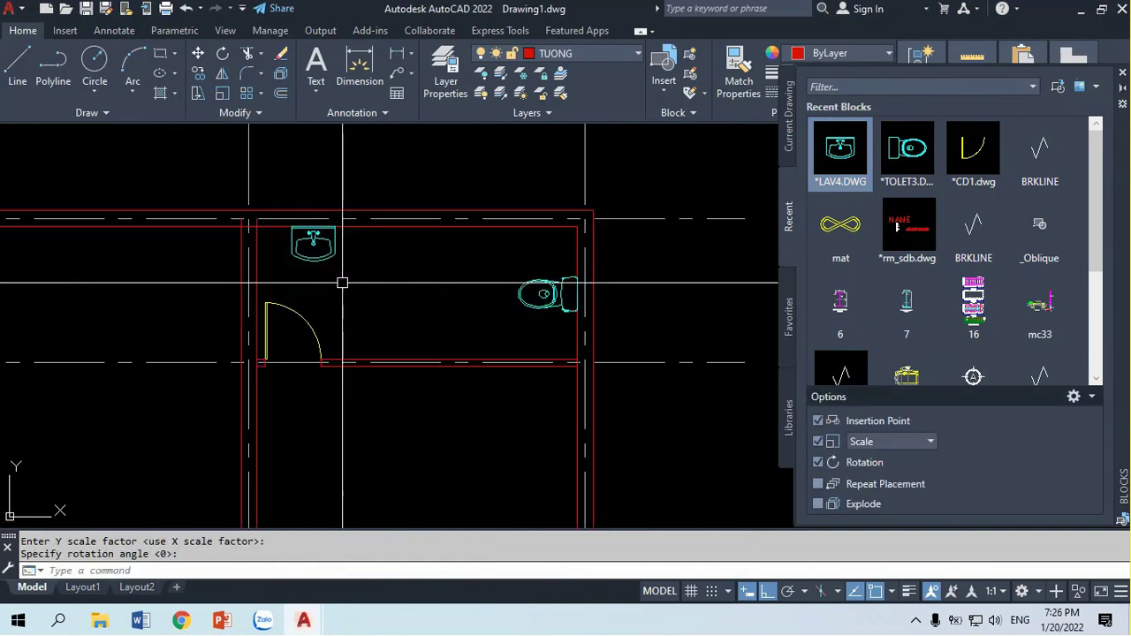
{"action": "scroll", "coordinate": [341, 282], "scroll_direction": "down", "scroll_amount": 1}
{"action": "scroll", "coordinate": [341, 282], "scroll_direction": "down", "scroll_amount": 2}
{"action": "middle_click_drag", "start_coordinate": [336, 292], "coordinate": [398, 256]}
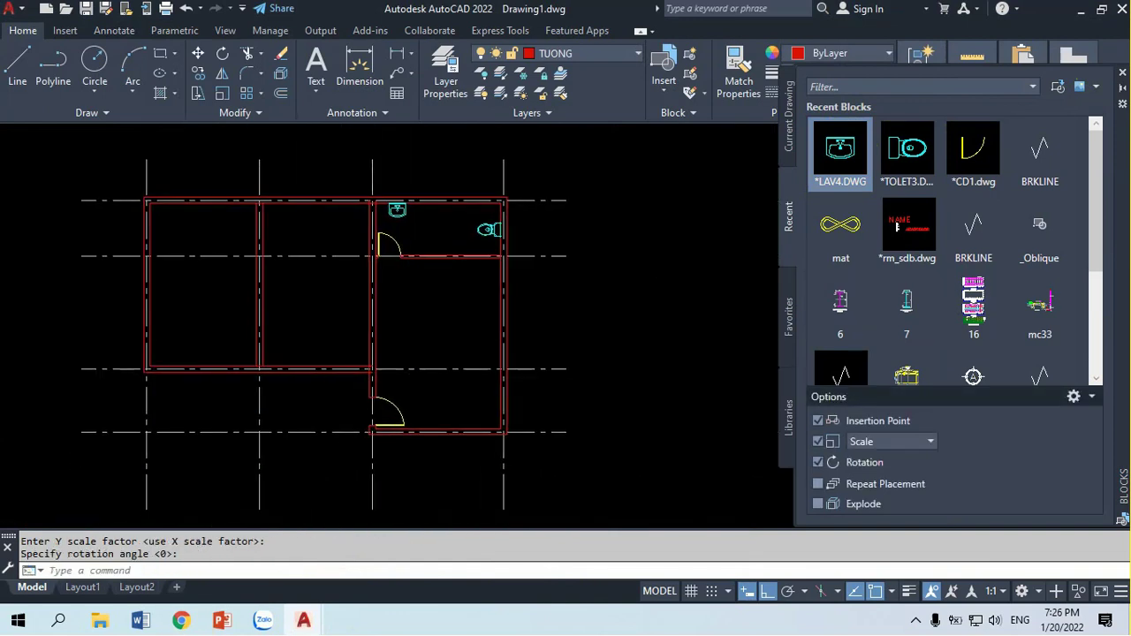
Bring the lower-right rooms into view and preview the COT_VUONG and COT1 column drawings
{"action": "scroll", "coordinate": [330, 409], "scroll_direction": "up", "scroll_amount": 2}
{"action": "scroll", "coordinate": [368, 394], "scroll_direction": "down", "scroll_amount": 2}
{"action": "scroll", "coordinate": [418, 283], "scroll_direction": "up", "scroll_amount": 2}
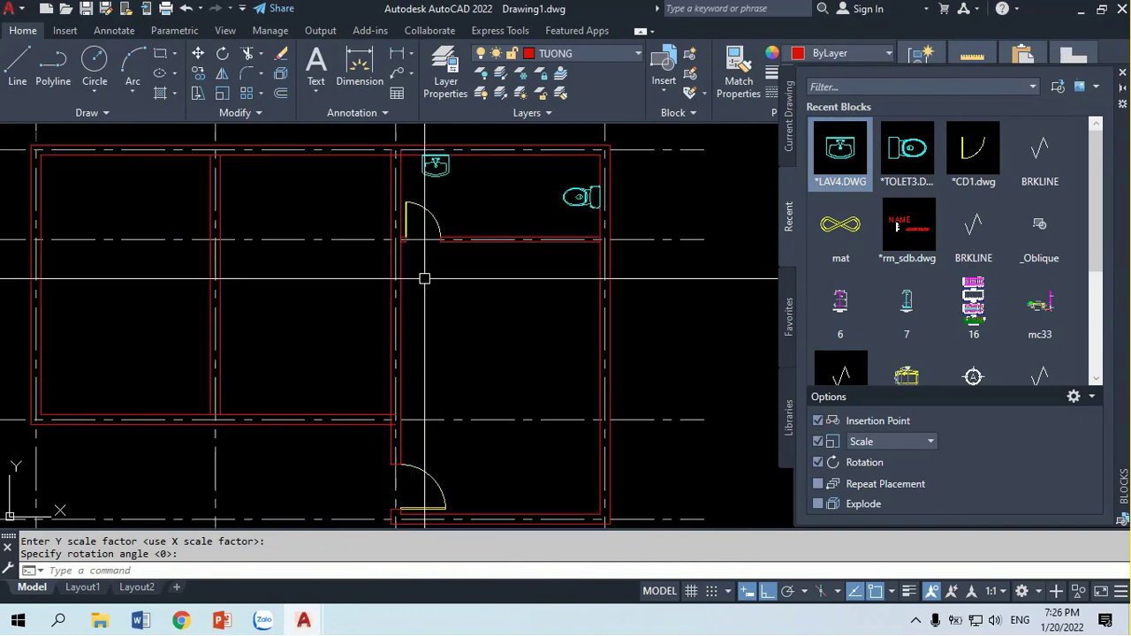
{"action": "middle_click_drag", "start_coordinate": [374, 321], "coordinate": [452, 250]}
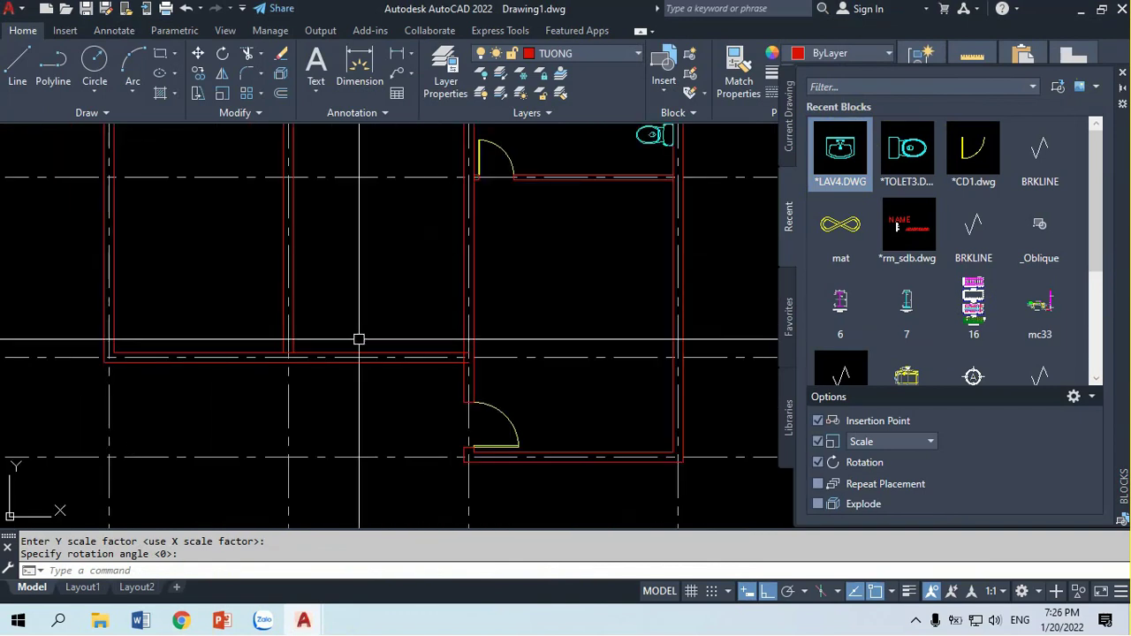
{"action": "left_click", "coordinate": [1065, 88]}
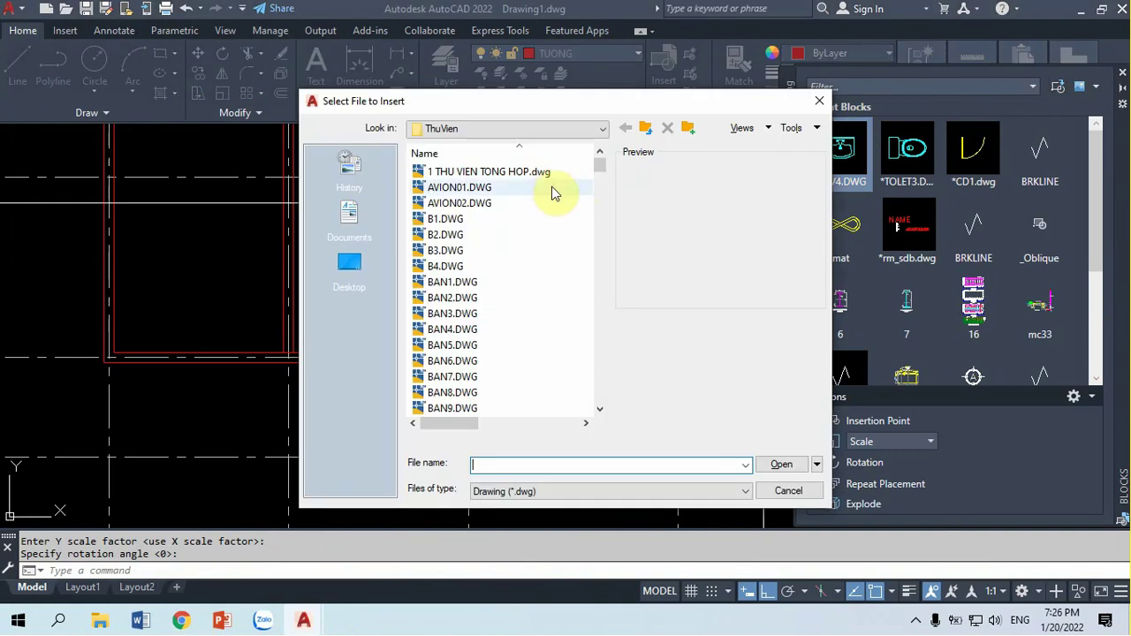
{"action": "left_click_drag", "start_coordinate": [599, 164], "coordinate": [602, 227]}
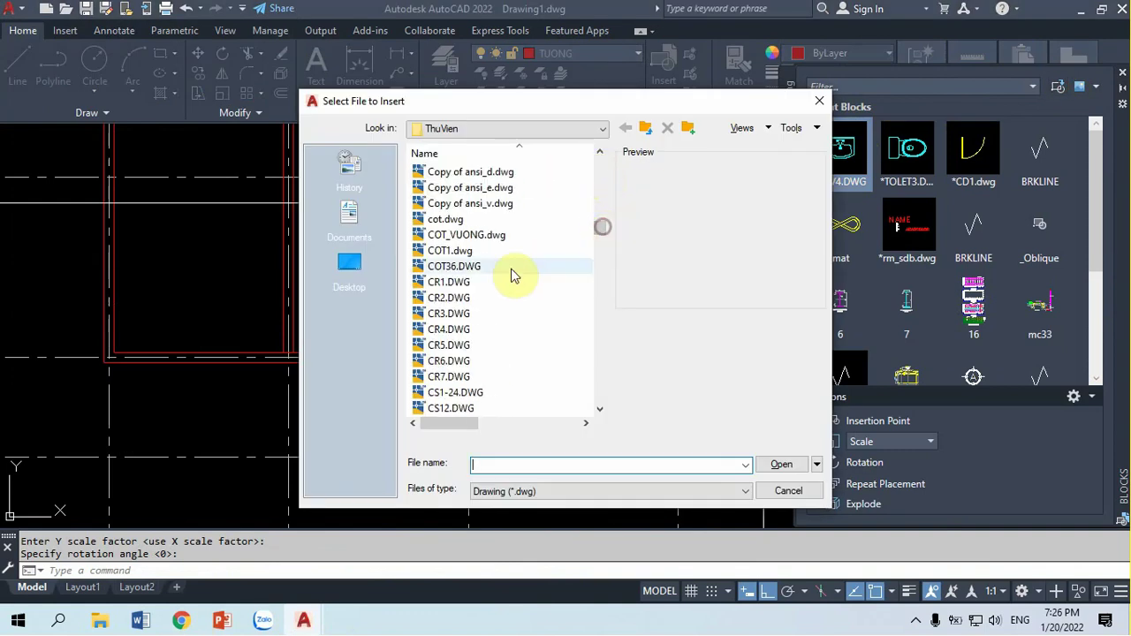
{"action": "left_click", "coordinate": [467, 238]}
{"action": "mouse_move", "coordinate": [467, 235]}
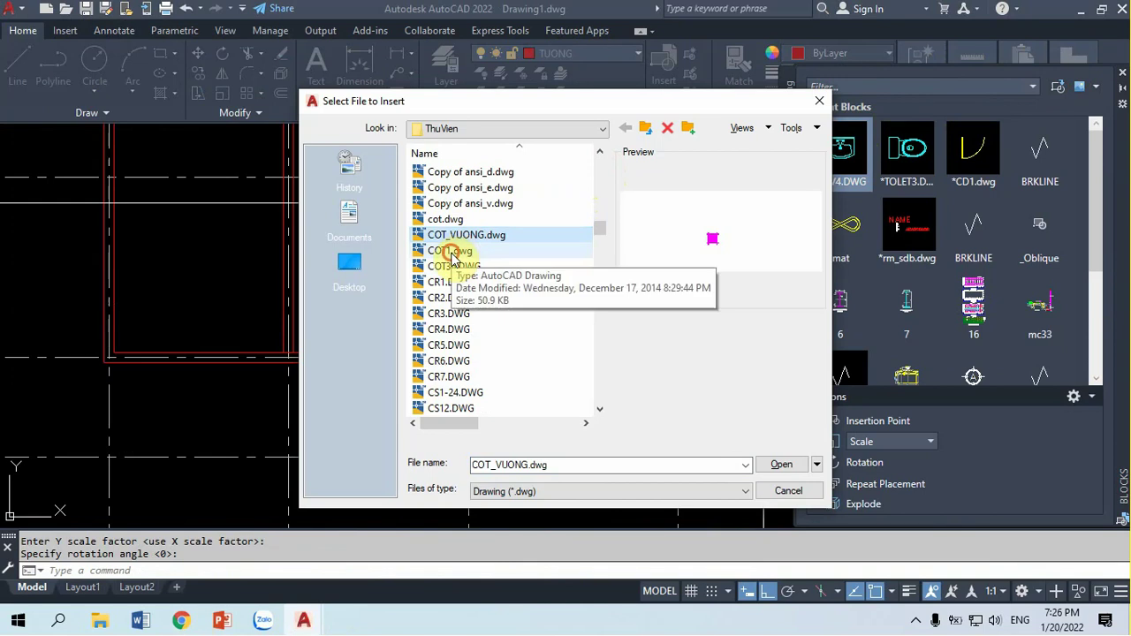
{"action": "left_click", "coordinate": [455, 256]}
Compare the column drawings, then select cot.dwg and open it for insertion
{"action": "left_click", "coordinate": [455, 234]}
{"action": "left_click", "coordinate": [451, 221]}
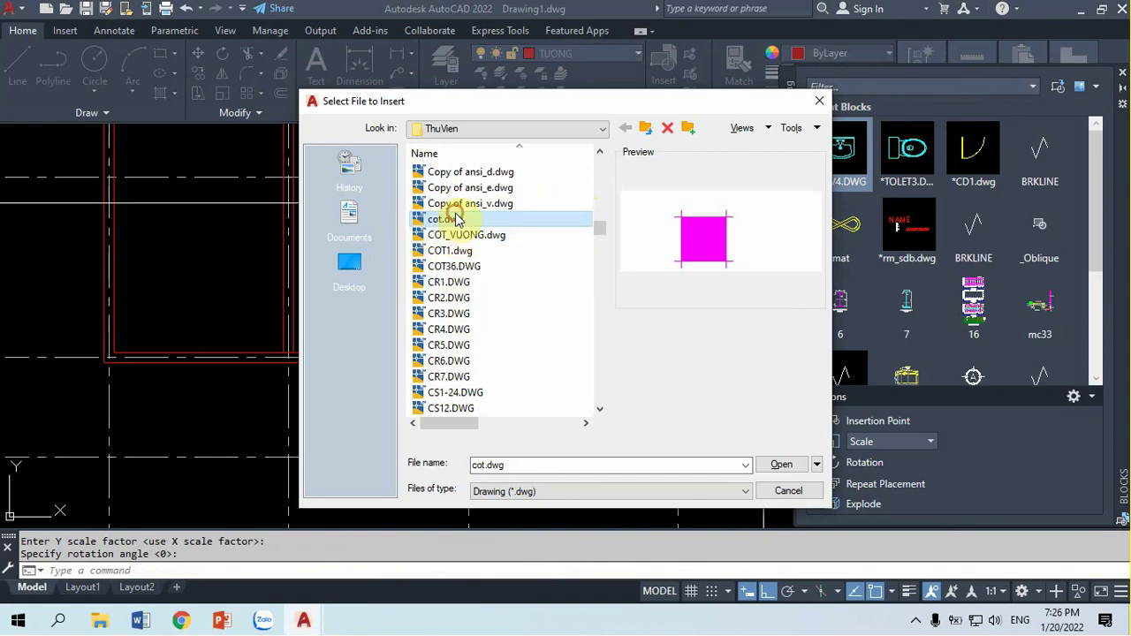
{"action": "left_click", "coordinate": [451, 235]}
{"action": "left_click", "coordinate": [455, 265]}
{"action": "left_click", "coordinate": [447, 235]}
{"action": "left_click", "coordinate": [444, 220]}
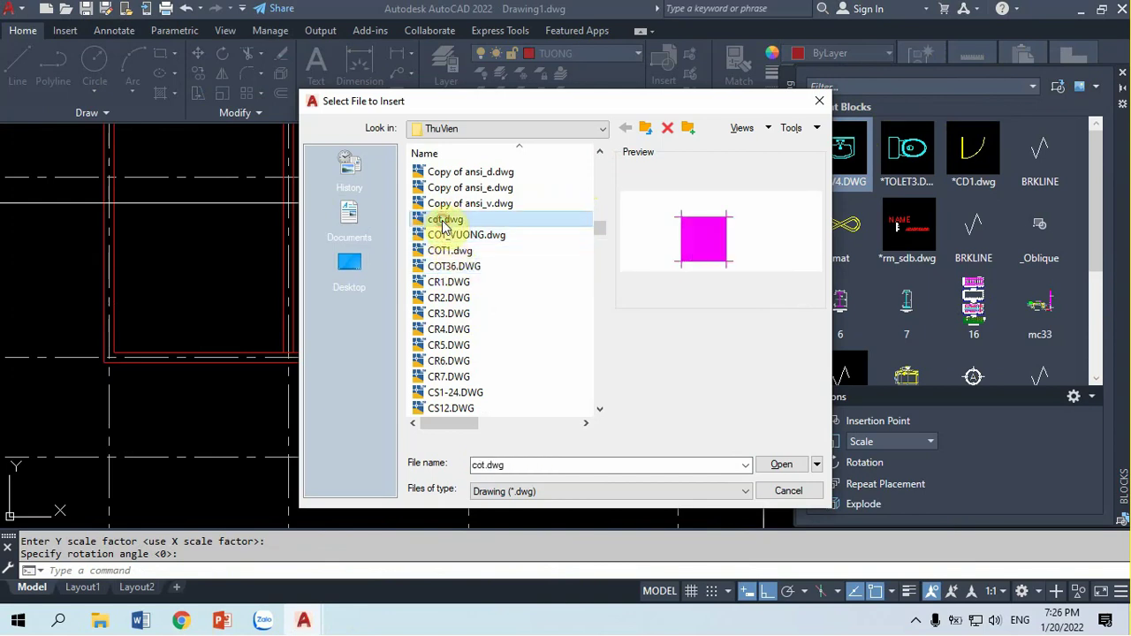
{"action": "left_click", "coordinate": [772, 470]}
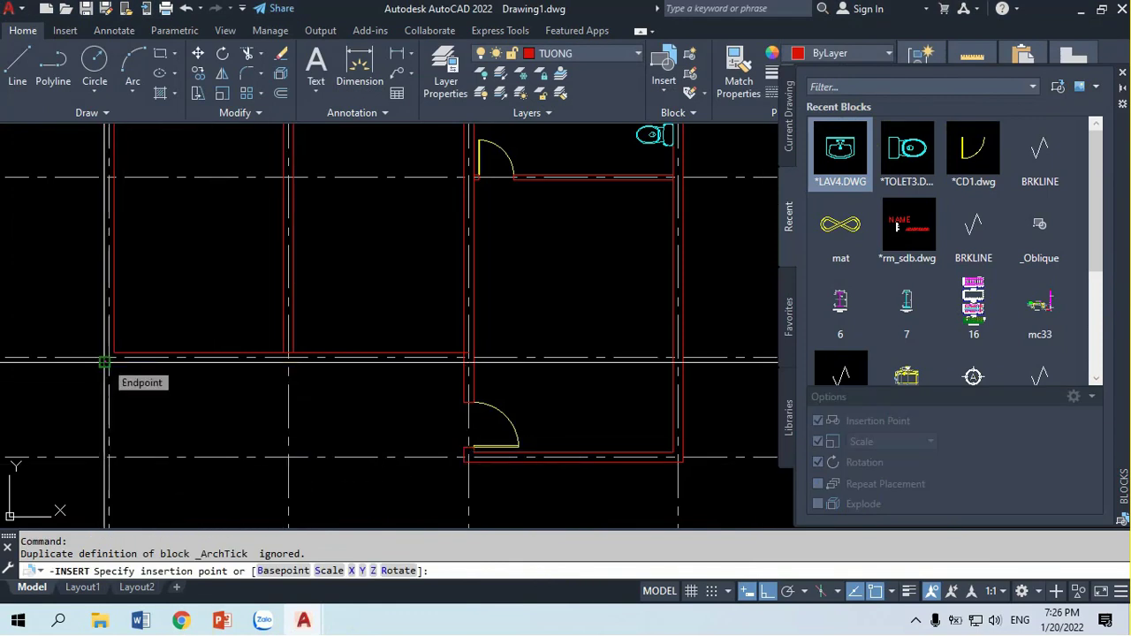
{"action": "left_click", "coordinate": [104, 362]}
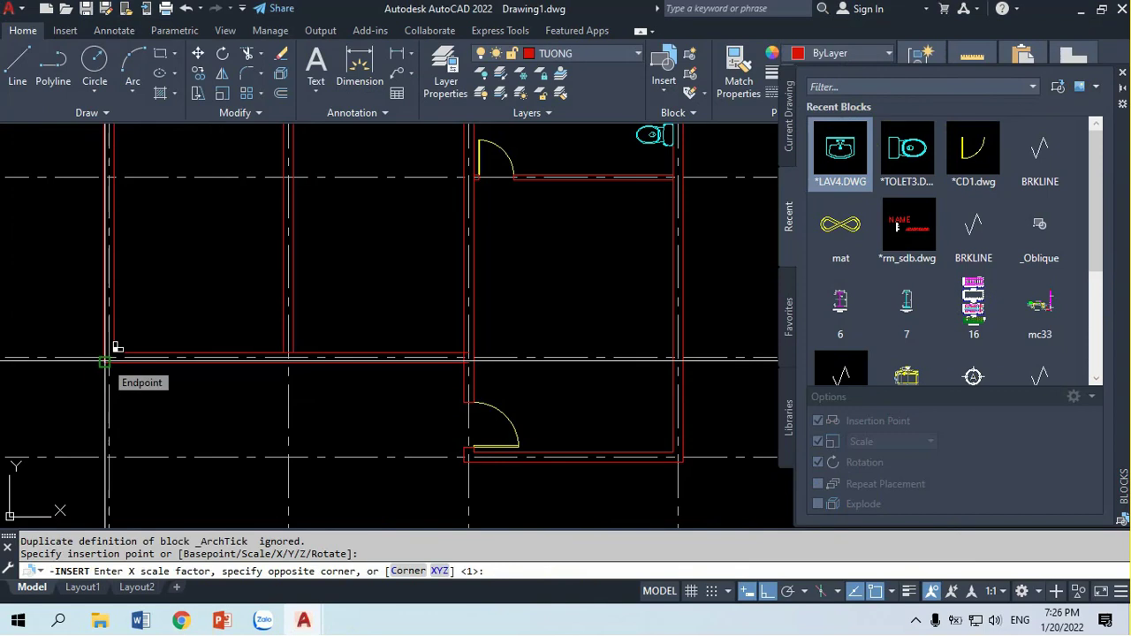
{"action": "type", "text": "200"}
{"action": "key", "text": "Return"}
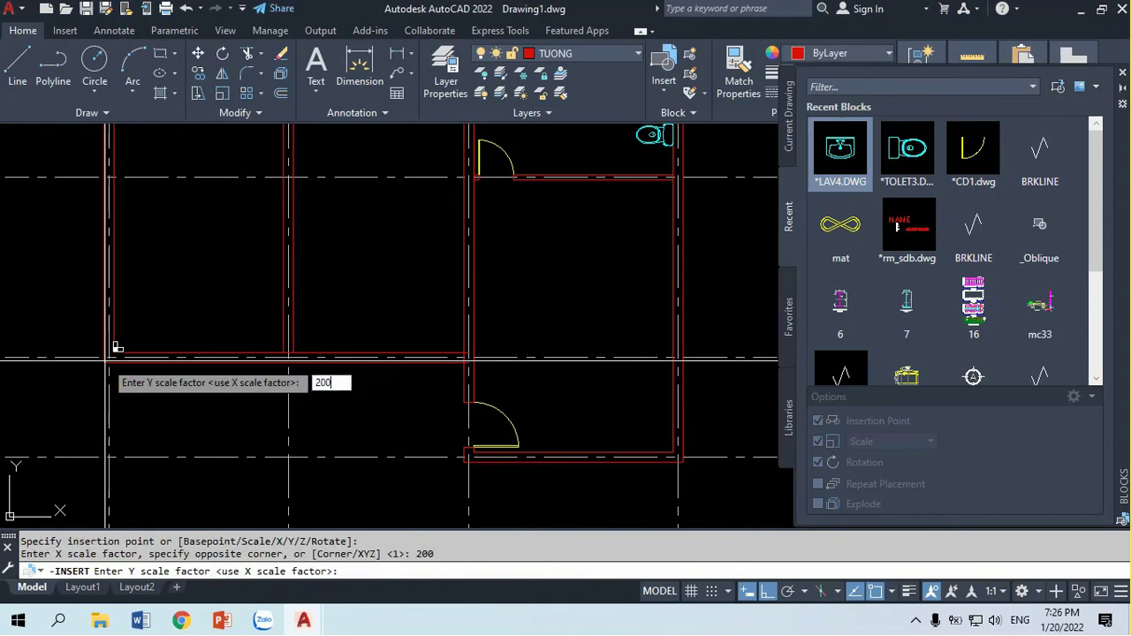
{"action": "key", "text": "Return"}
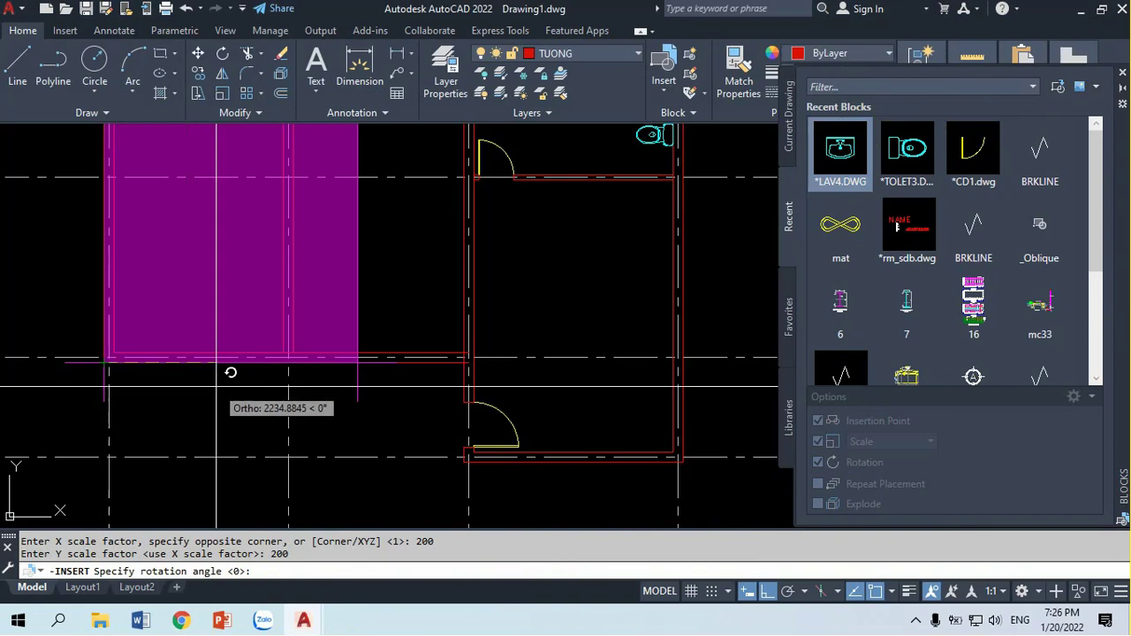
{"action": "key", "text": "Return"}
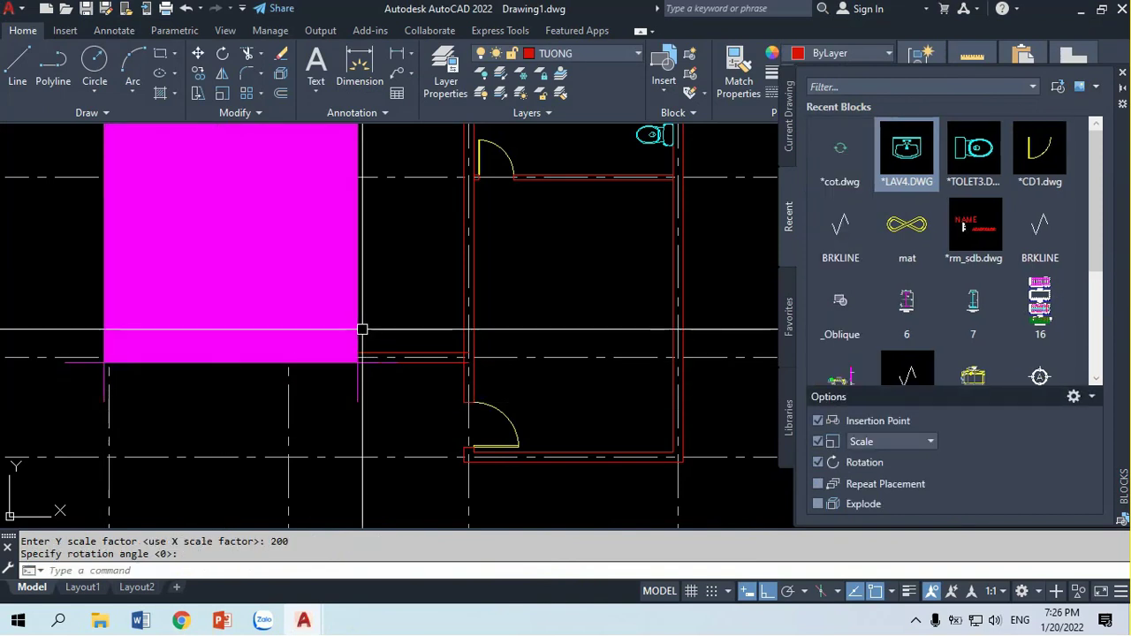
{"action": "key", "text": "Return"}
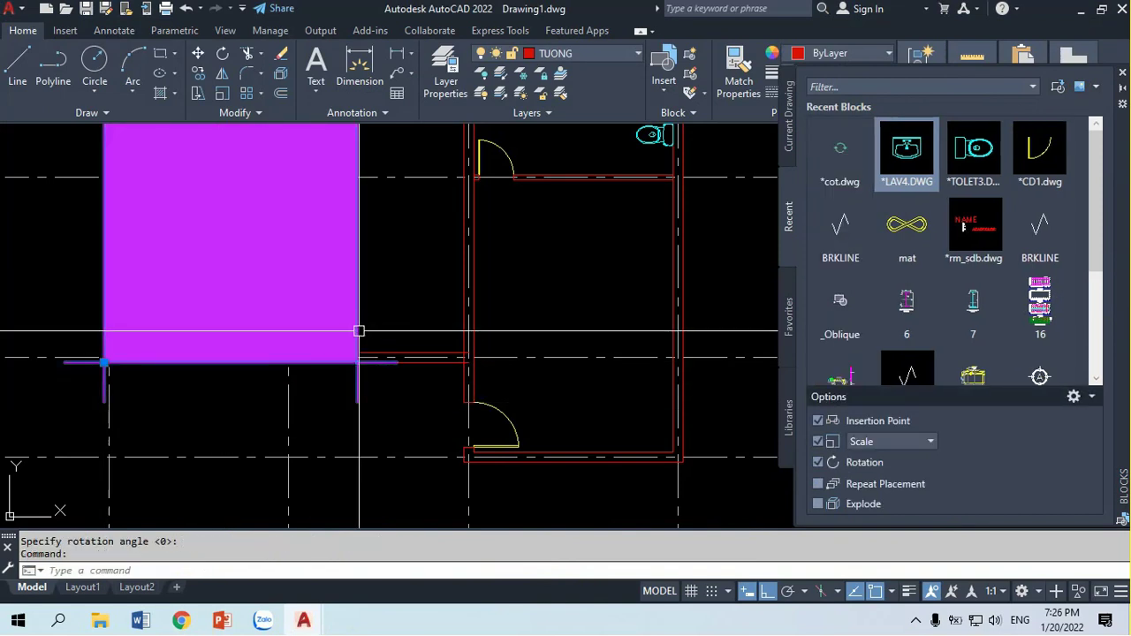
{"action": "key", "text": "Delete"}
Change the insertion scale units from Millimeters to Inches through the UNITS dialog
{"action": "type", "text": "U"}
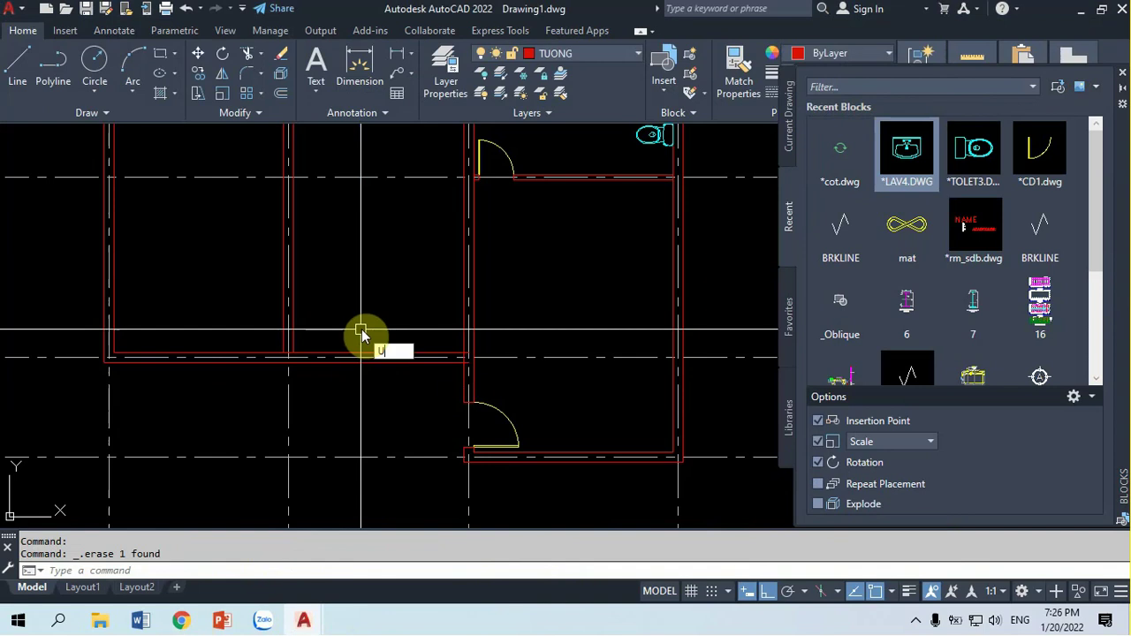
{"action": "type", "text": "NI"}
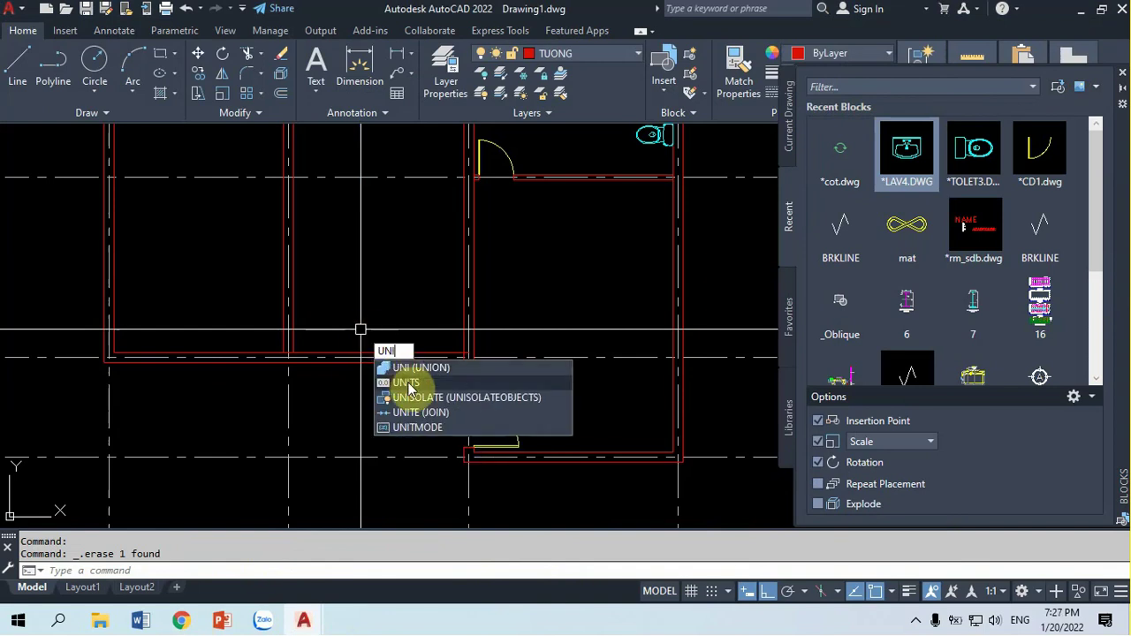
{"action": "left_click", "coordinate": [409, 386]}
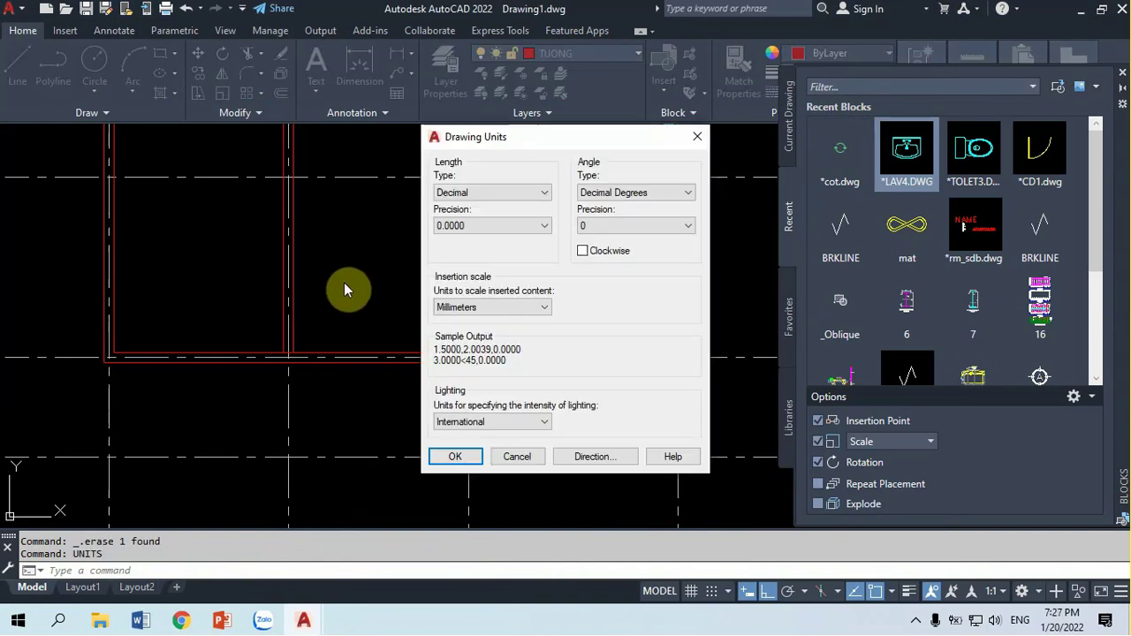
{"action": "left_click", "coordinate": [525, 306]}
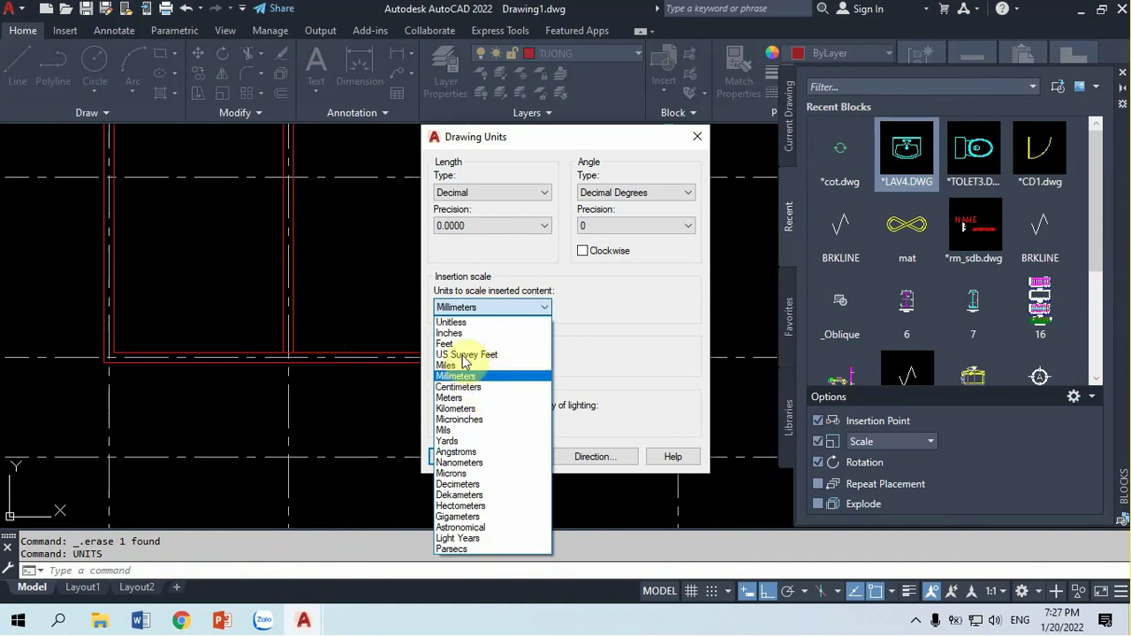
{"action": "left_click", "coordinate": [475, 334]}
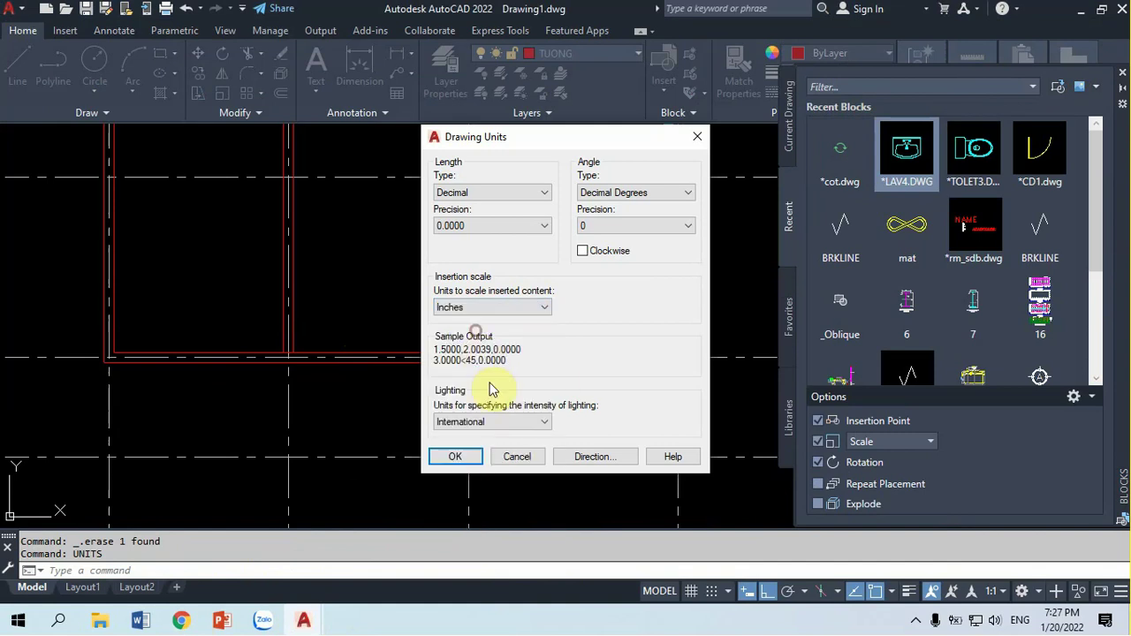
{"action": "left_click", "coordinate": [466, 456]}
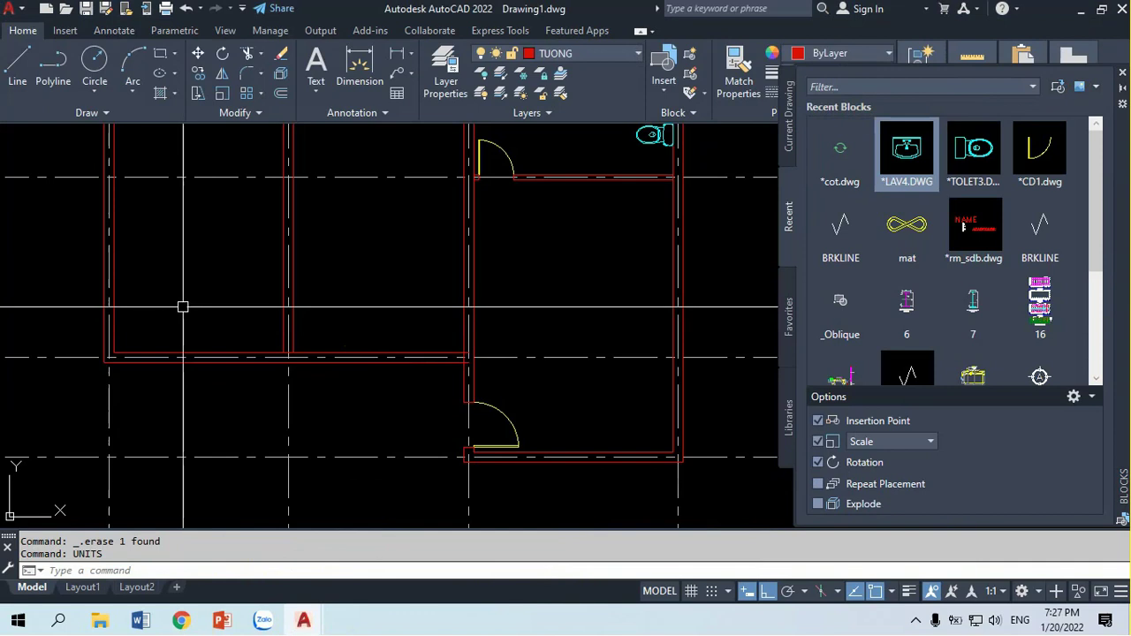
{"action": "type", "text": "i"}
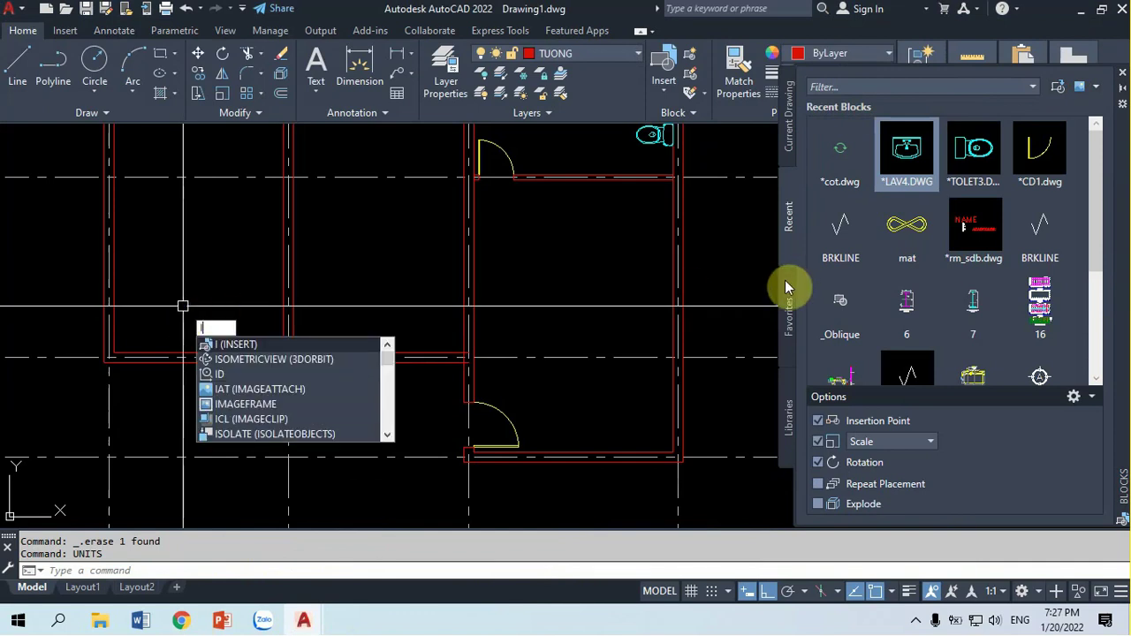
{"action": "key", "text": "Escape"}
{"action": "left_click", "coordinate": [839, 152]}
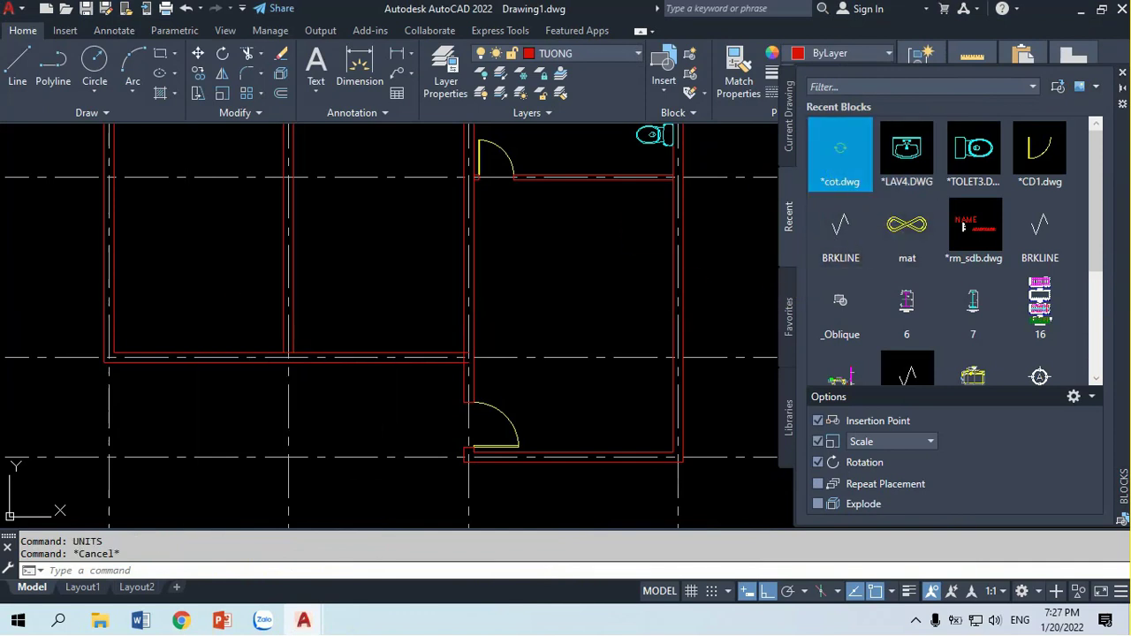
{"action": "left_click", "coordinate": [104, 361]}
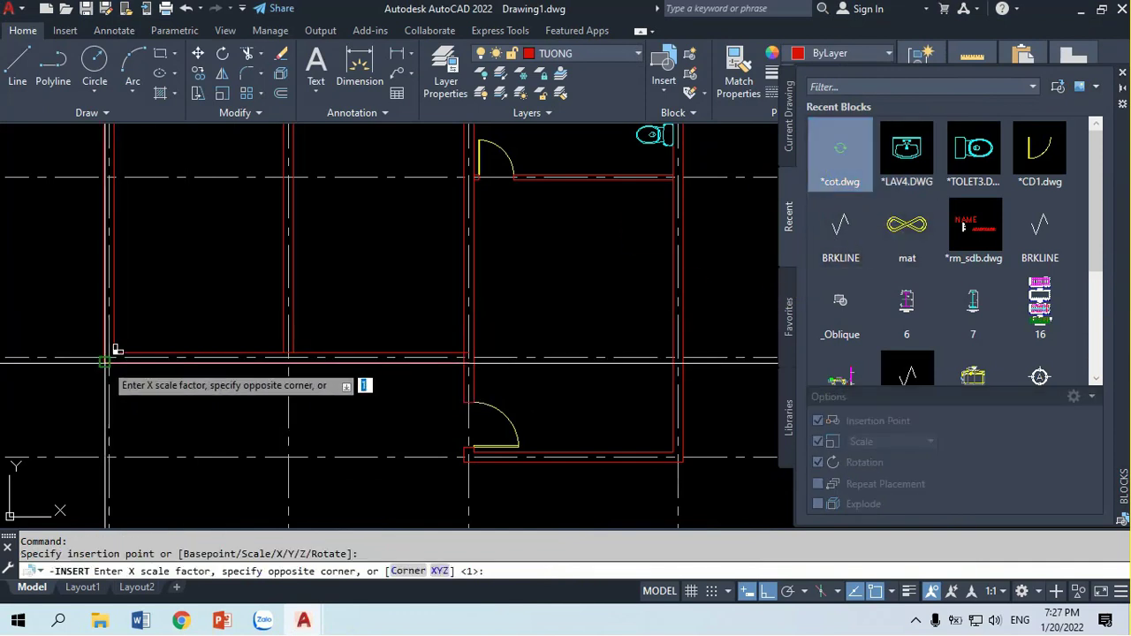
{"action": "type", "text": "200"}
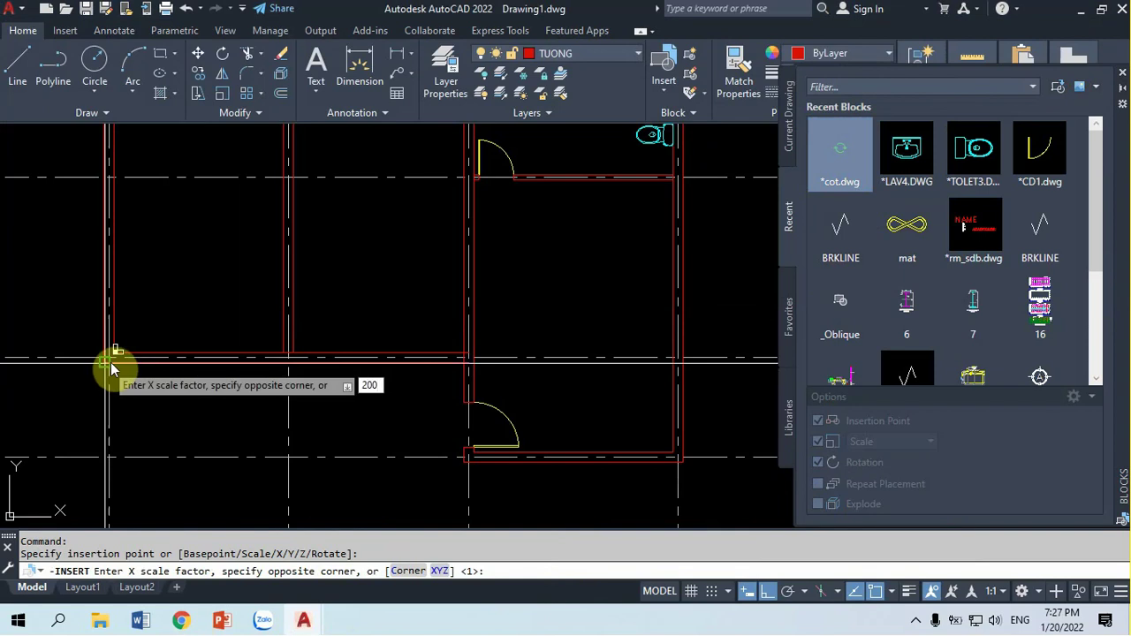
{"action": "key", "text": "Return"}
{"action": "type", "text": "200"}
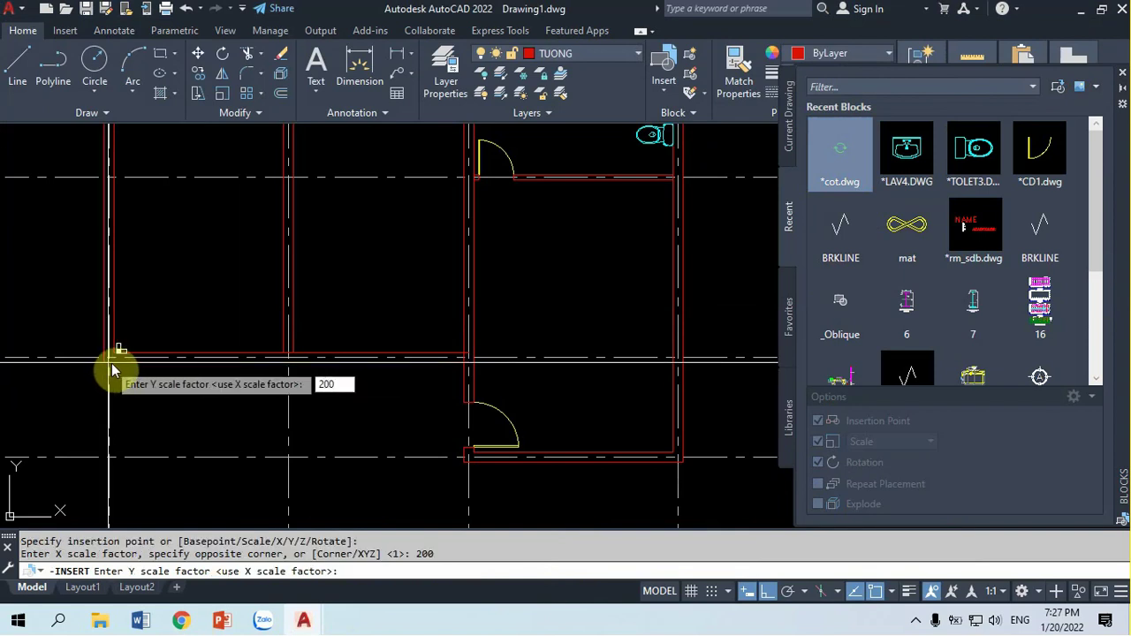
{"action": "key", "text": "Return"}
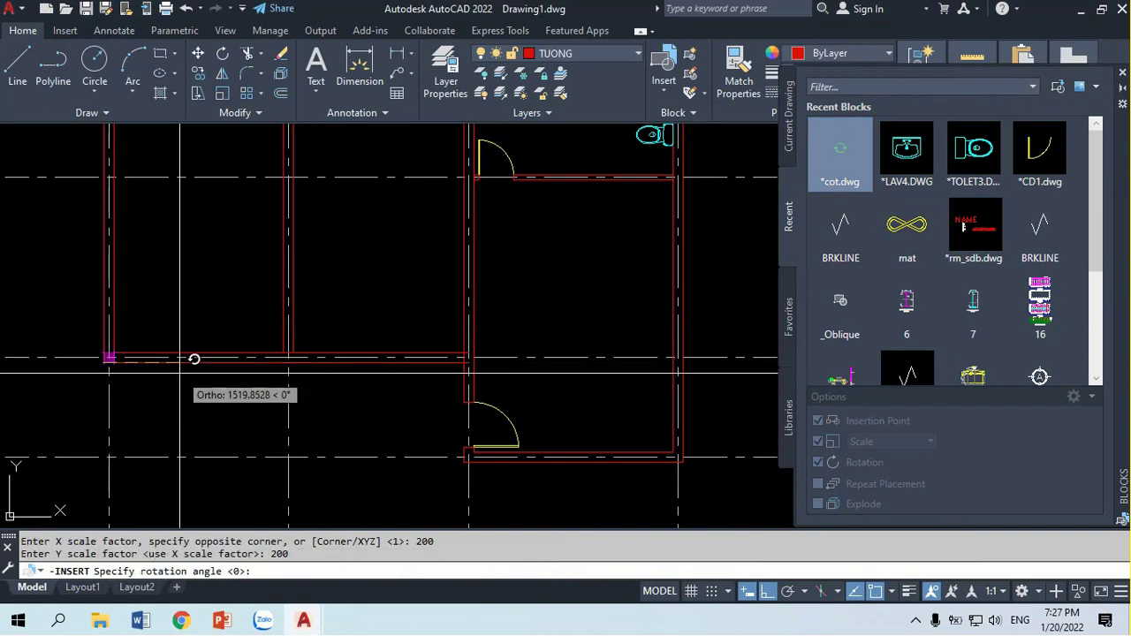
{"action": "key", "text": "Return"}
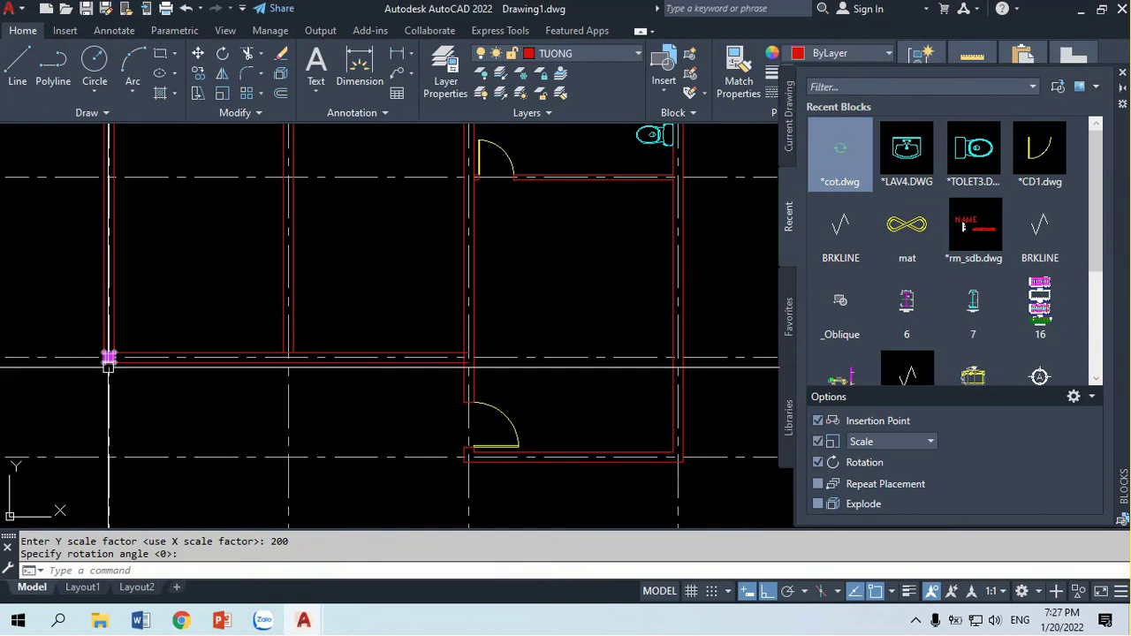
{"action": "scroll", "coordinate": [100, 359], "scroll_direction": "up", "scroll_amount": 4}
{"action": "scroll", "coordinate": [100, 358], "scroll_direction": "up", "scroll_amount": 4}
{"action": "scroll", "coordinate": [88, 359], "scroll_direction": "up", "scroll_amount": 4}
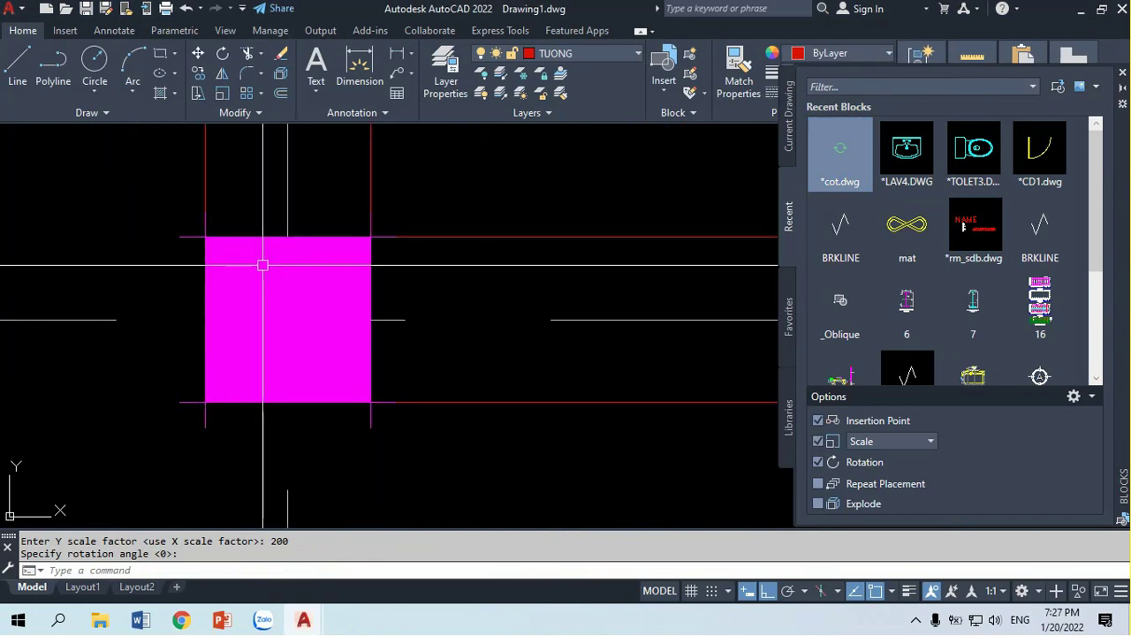
{"action": "scroll", "coordinate": [262, 262], "scroll_direction": "down", "scroll_amount": 6}
{"action": "scroll", "coordinate": [254, 265], "scroll_direction": "down", "scroll_amount": 3}
{"action": "scroll", "coordinate": [265, 292], "scroll_direction": "down", "scroll_amount": 5}
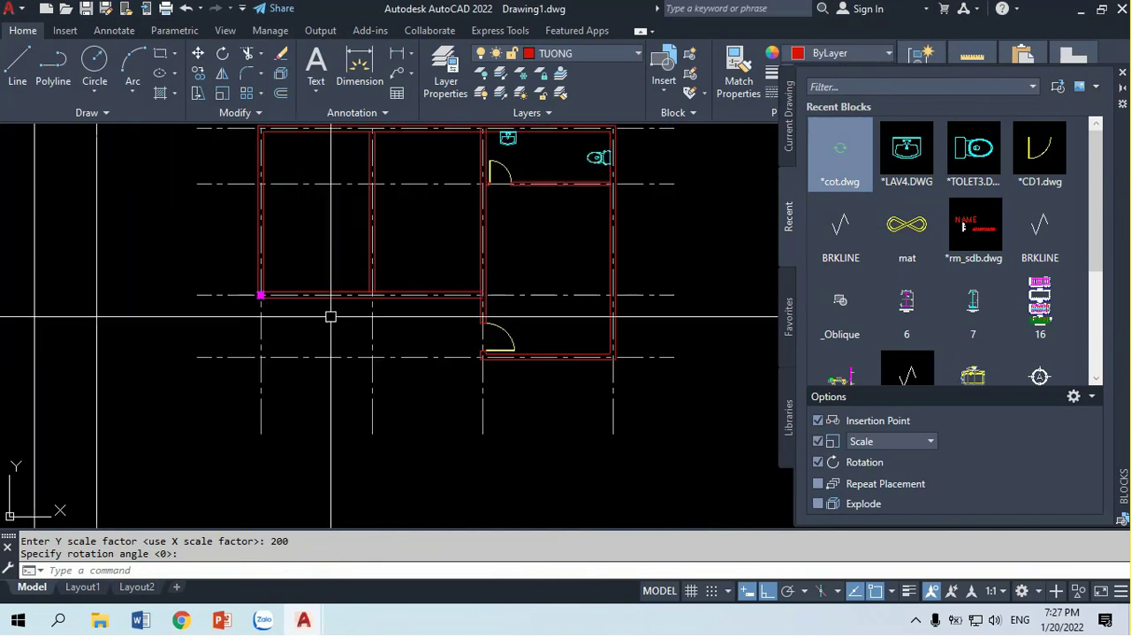
{"action": "scroll", "coordinate": [301, 310], "scroll_direction": "up", "scroll_amount": 4}
{"action": "scroll", "coordinate": [265, 311], "scroll_direction": "up", "scroll_amount": 1}
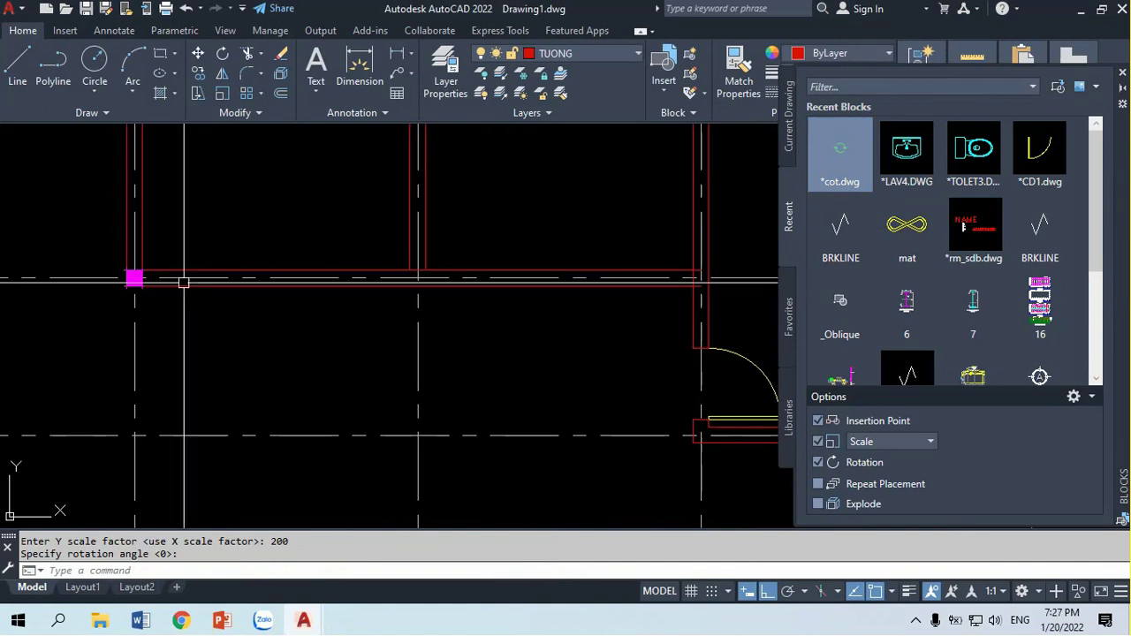
{"action": "scroll", "coordinate": [159, 295], "scroll_direction": "down", "scroll_amount": 2}
{"action": "scroll", "coordinate": [156, 293], "scroll_direction": "up", "scroll_amount": 2}
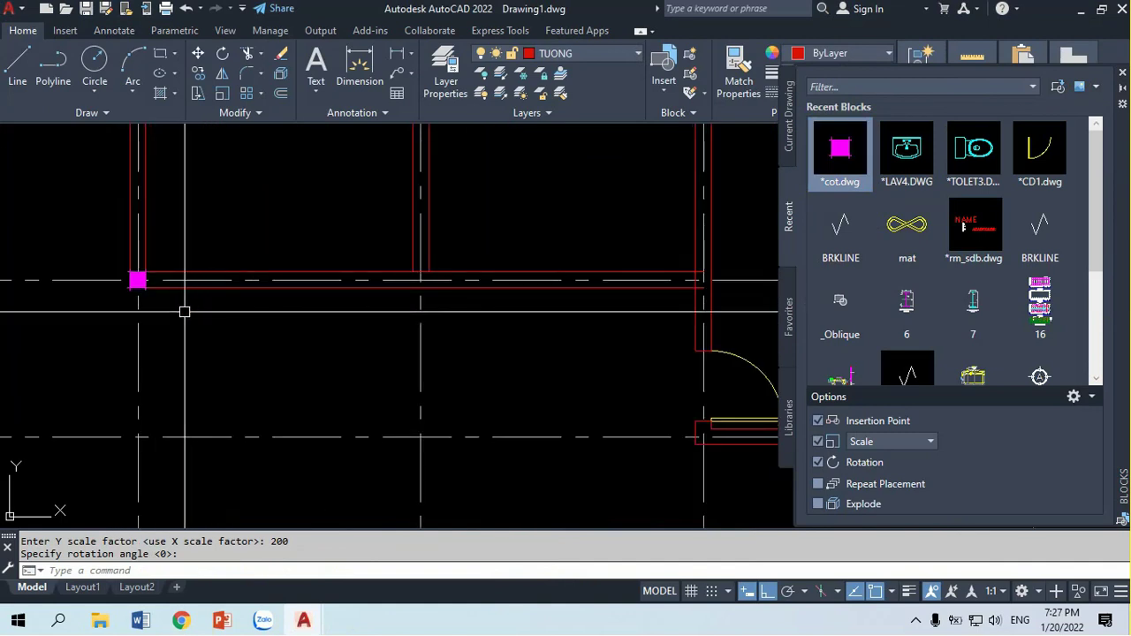
{"action": "scroll", "coordinate": [184, 311], "scroll_direction": "down", "scroll_amount": 2}
{"action": "middle_click_drag", "start_coordinate": [310, 301], "coordinate": [245, 315]}
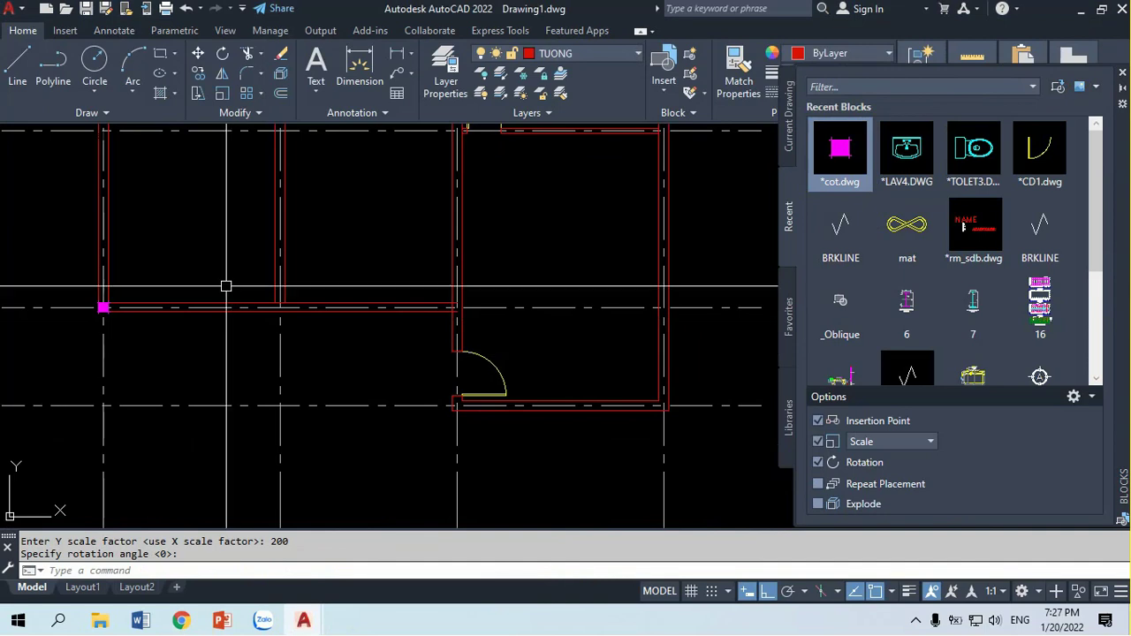
{"action": "type", "text": "u"}
{"action": "key", "text": "Return"}
{"action": "type", "text": "U"}
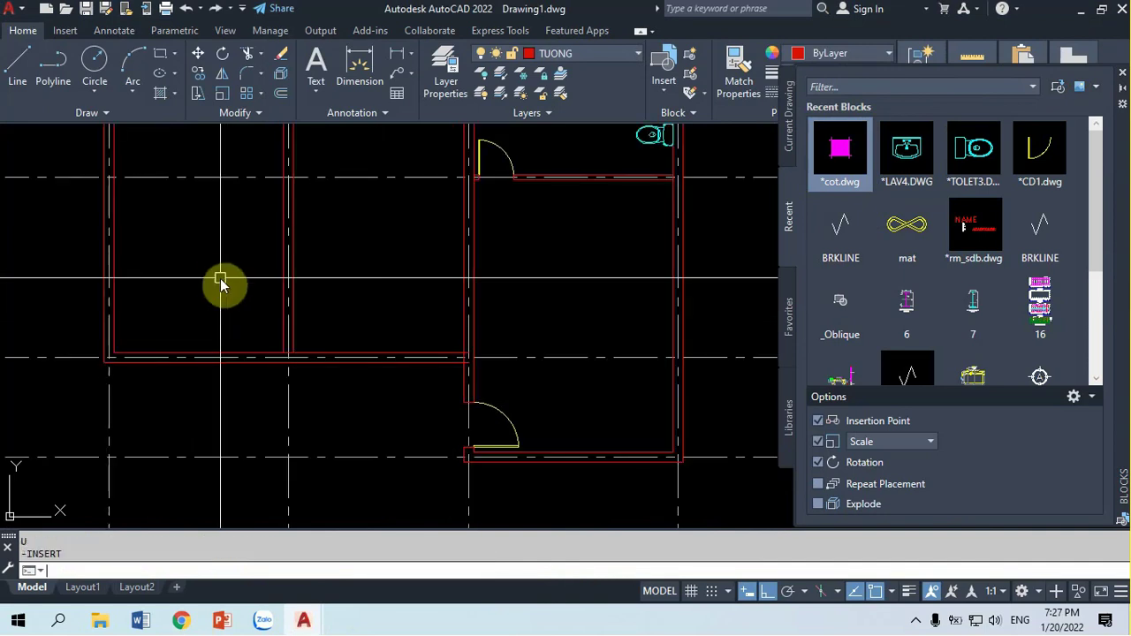
{"action": "type", "text": "u"}
{"action": "key", "text": "Return"}
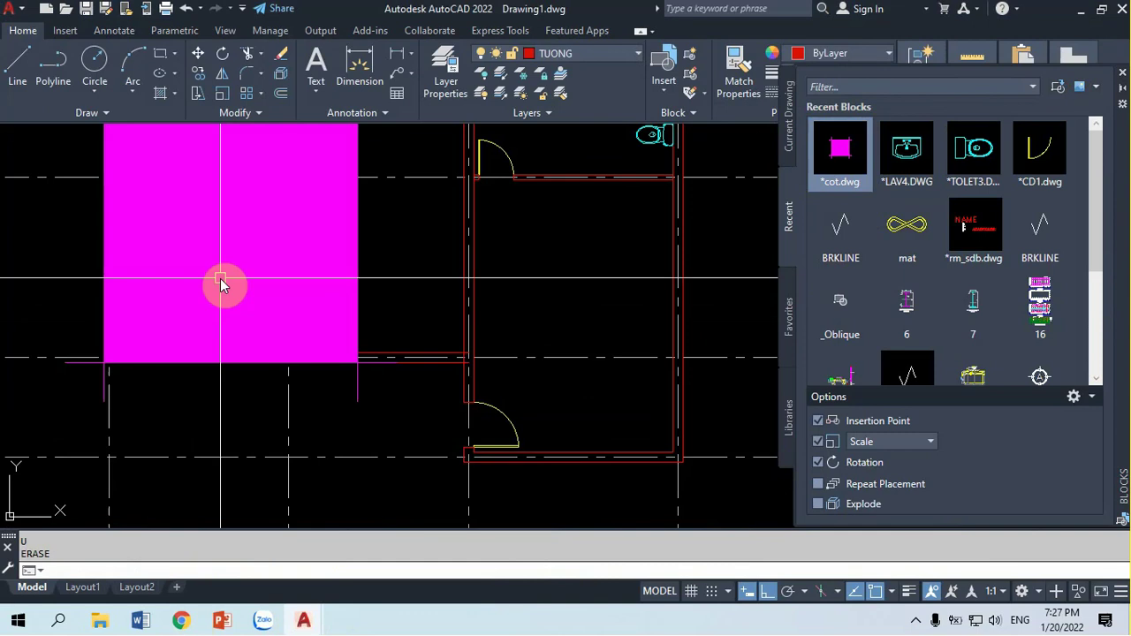
{"action": "key", "text": "Return"}
{"action": "scroll", "coordinate": [220, 281], "scroll_direction": "up", "scroll_amount": 3}
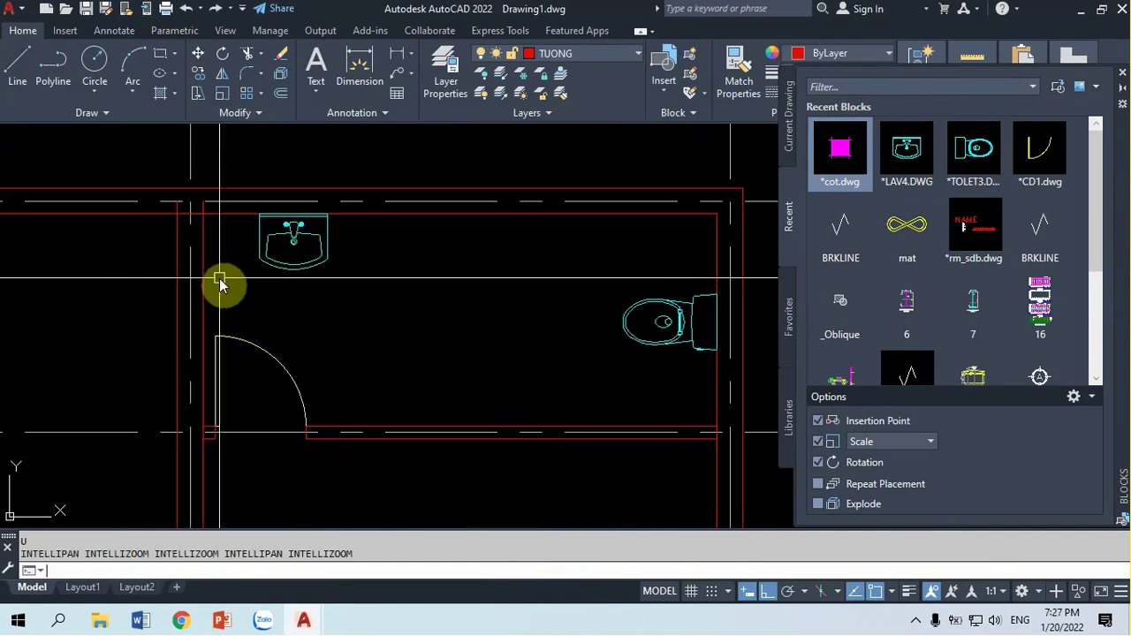
{"action": "scroll", "coordinate": [231, 246], "scroll_direction": "down", "scroll_amount": 3}
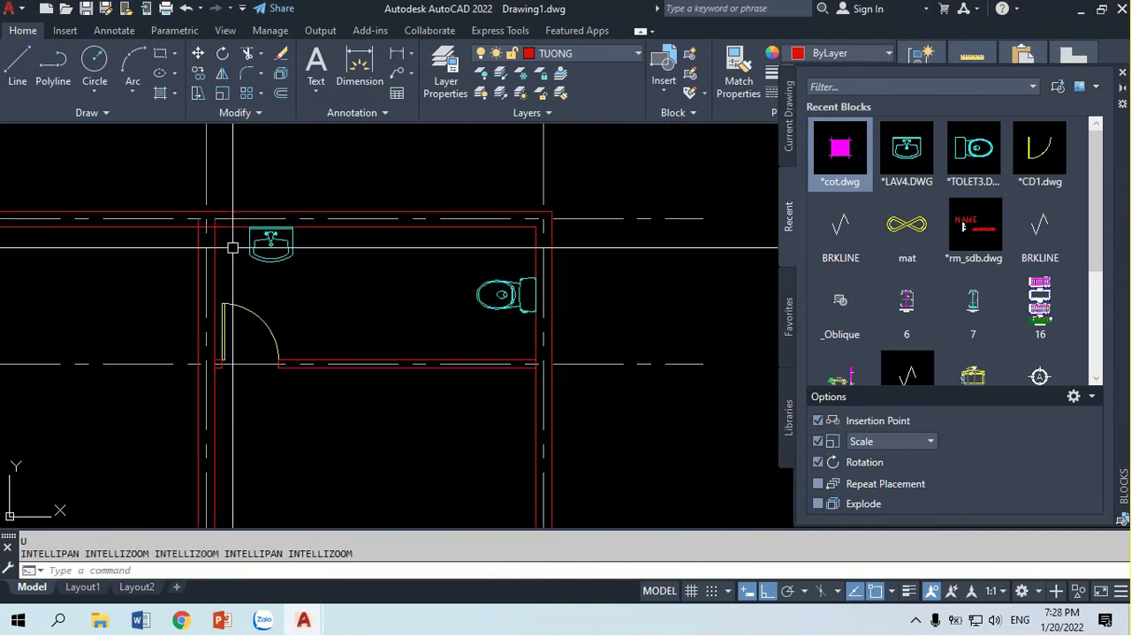
{"action": "scroll", "coordinate": [208, 363], "scroll_direction": "down", "scroll_amount": 3}
{"action": "scroll", "coordinate": [144, 356], "scroll_direction": "up", "scroll_amount": 1}
{"action": "scroll", "coordinate": [150, 318], "scroll_direction": "up", "scroll_amount": 2}
{"action": "scroll", "coordinate": [157, 321], "scroll_direction": "up", "scroll_amount": 1}
{"action": "type", "text": "UNI"}
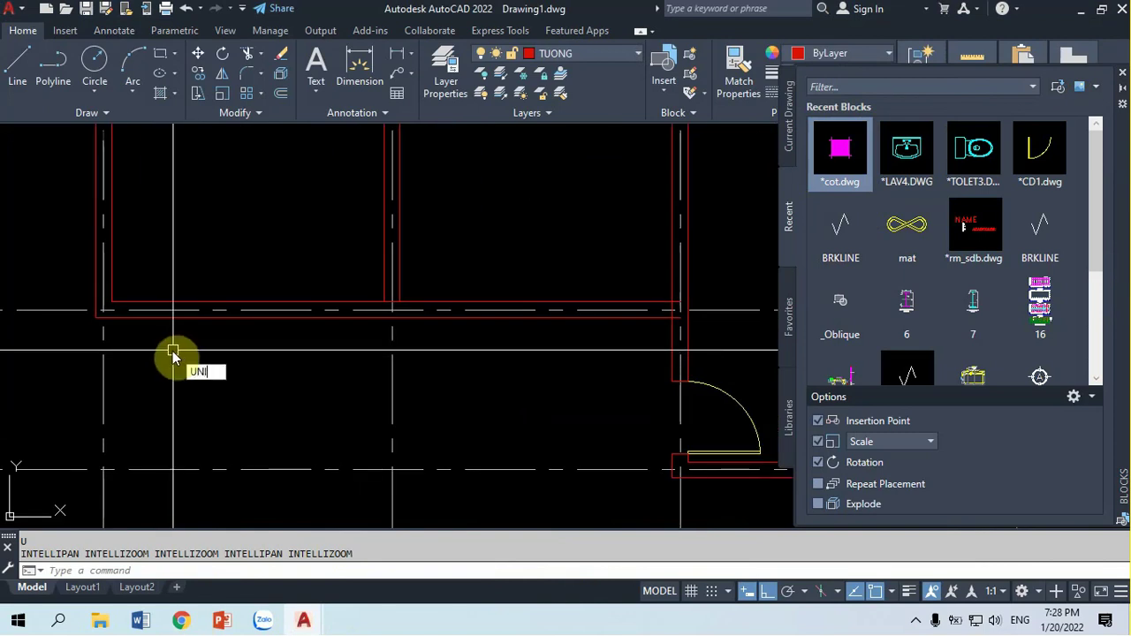
{"action": "key", "text": "Return"}
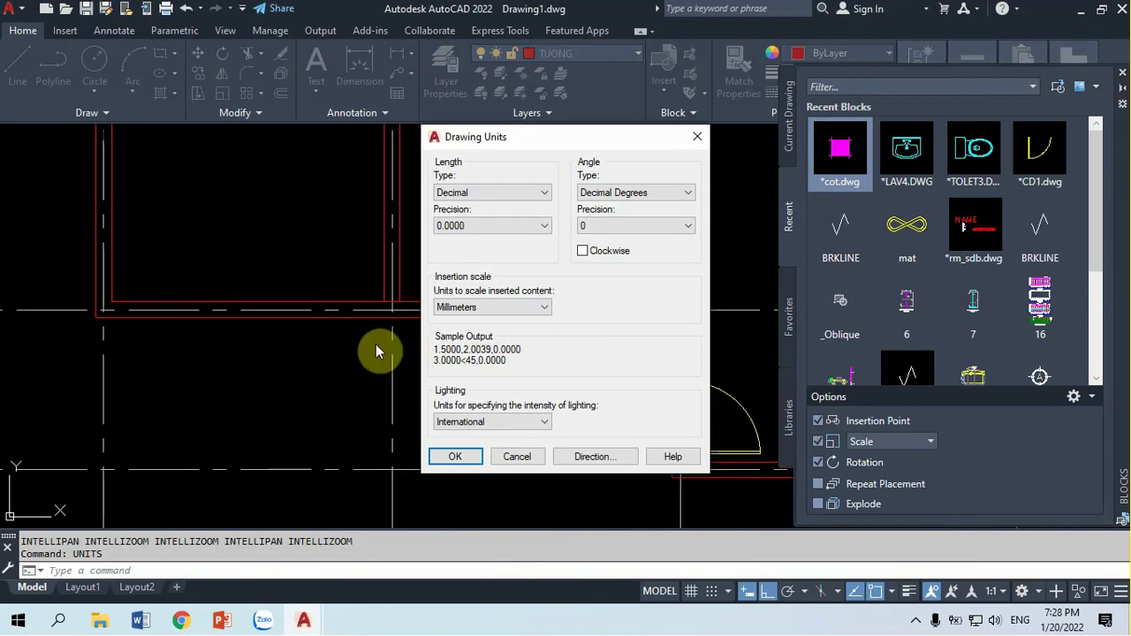
{"action": "left_click", "coordinate": [454, 457]}
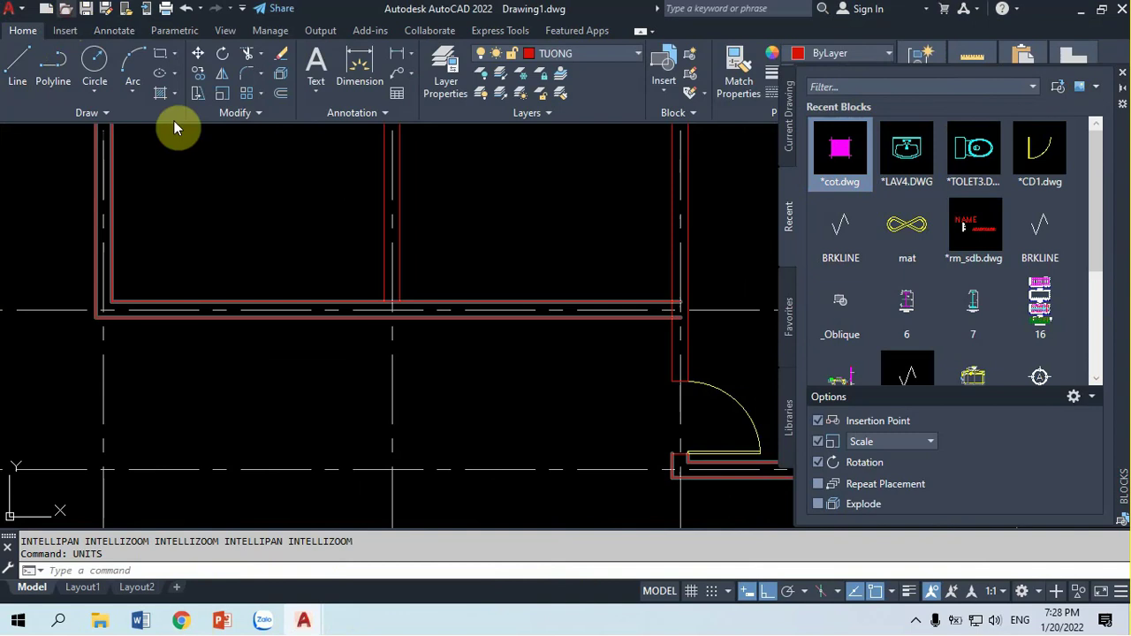
Navigate the Select File dialog to the G:\SOFTS\ThuVien folder
{"action": "key", "text": "ctrl+o"}
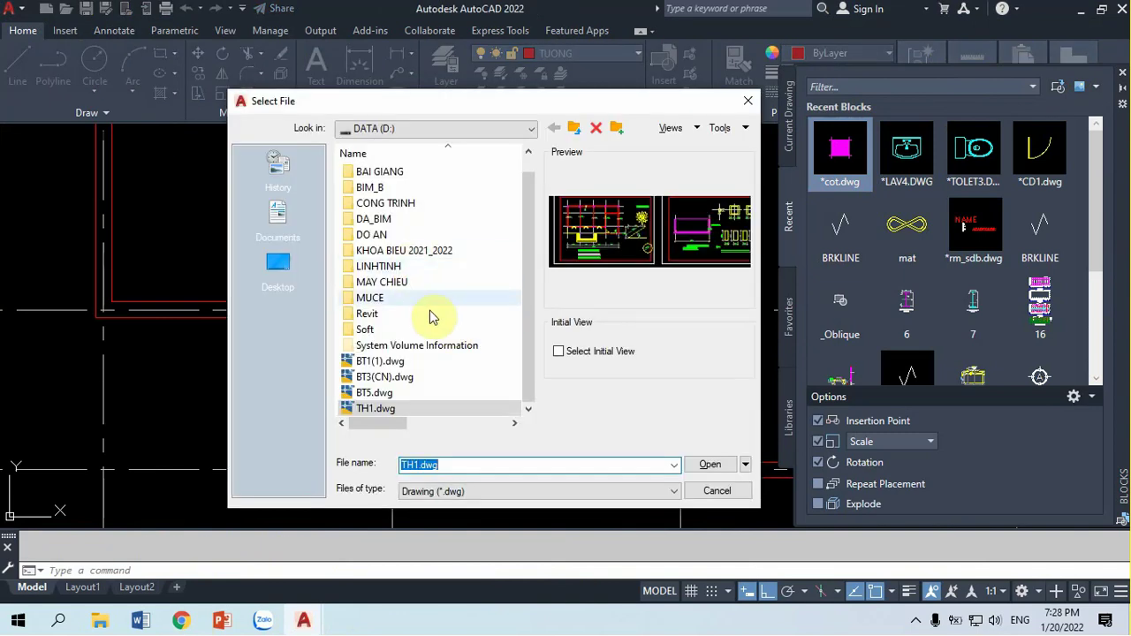
{"action": "left_click", "coordinate": [415, 131]}
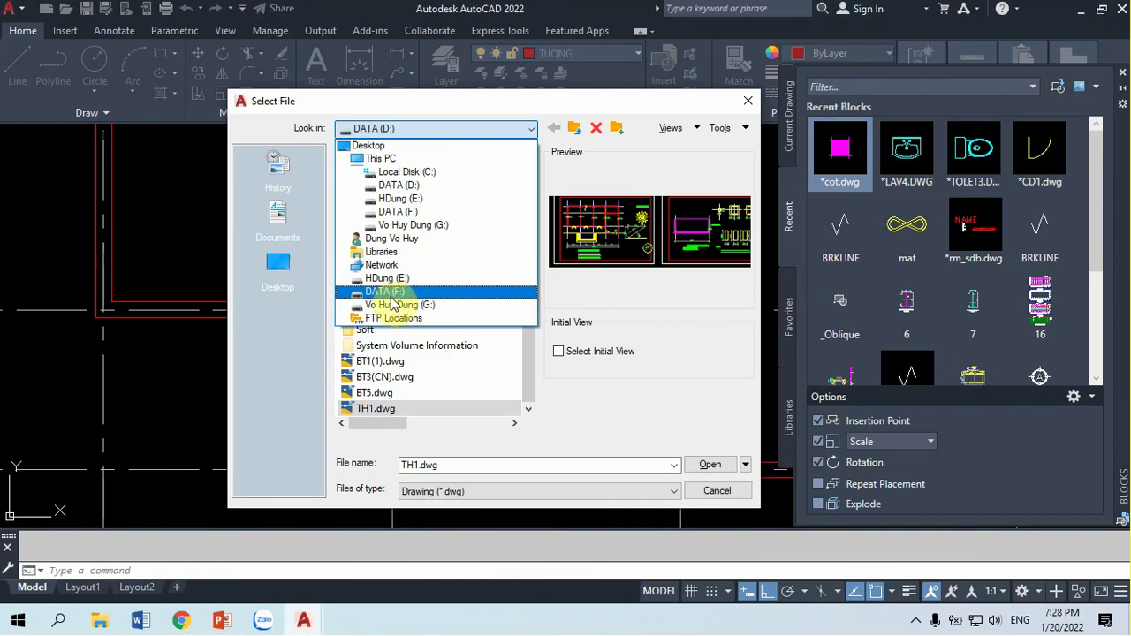
{"action": "left_click", "coordinate": [396, 305]}
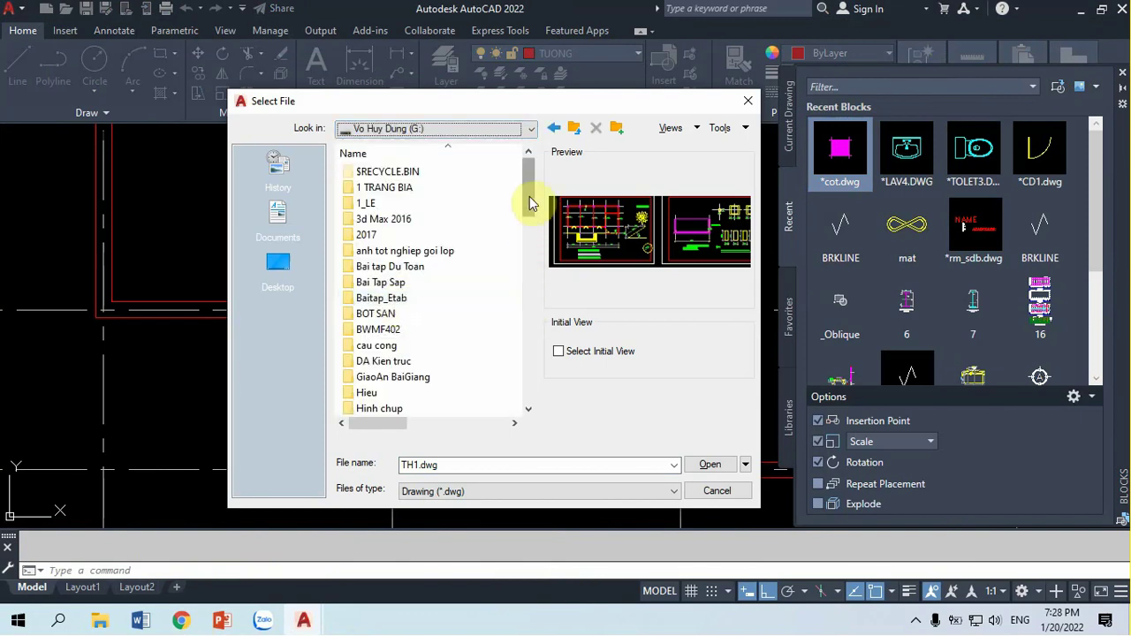
{"action": "mouse_move", "coordinate": [528, 203]}
{"action": "left_mouse_down"}
{"action": "mouse_move", "coordinate": [525, 311]}
{"action": "mouse_move", "coordinate": [519, 295]}
{"action": "left_mouse_up"}
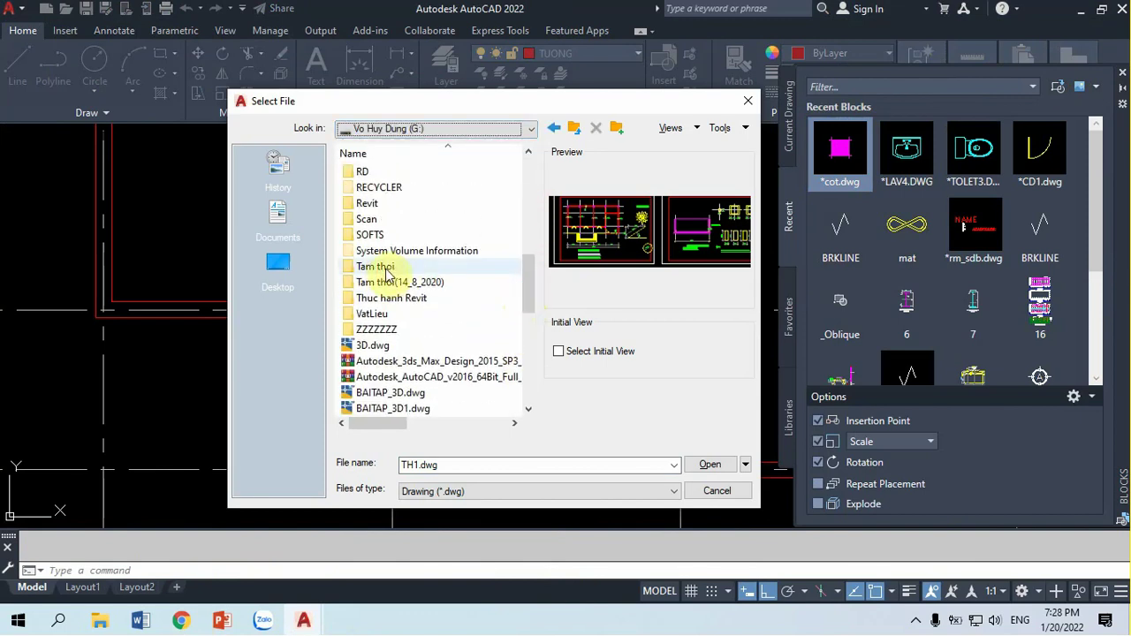
{"action": "double_click", "coordinate": [376, 235]}
{"action": "scroll", "coordinate": [424, 327], "scroll_direction": "down", "scroll_amount": 3}
{"action": "scroll", "coordinate": [415, 349], "scroll_direction": "down", "scroll_amount": 1}
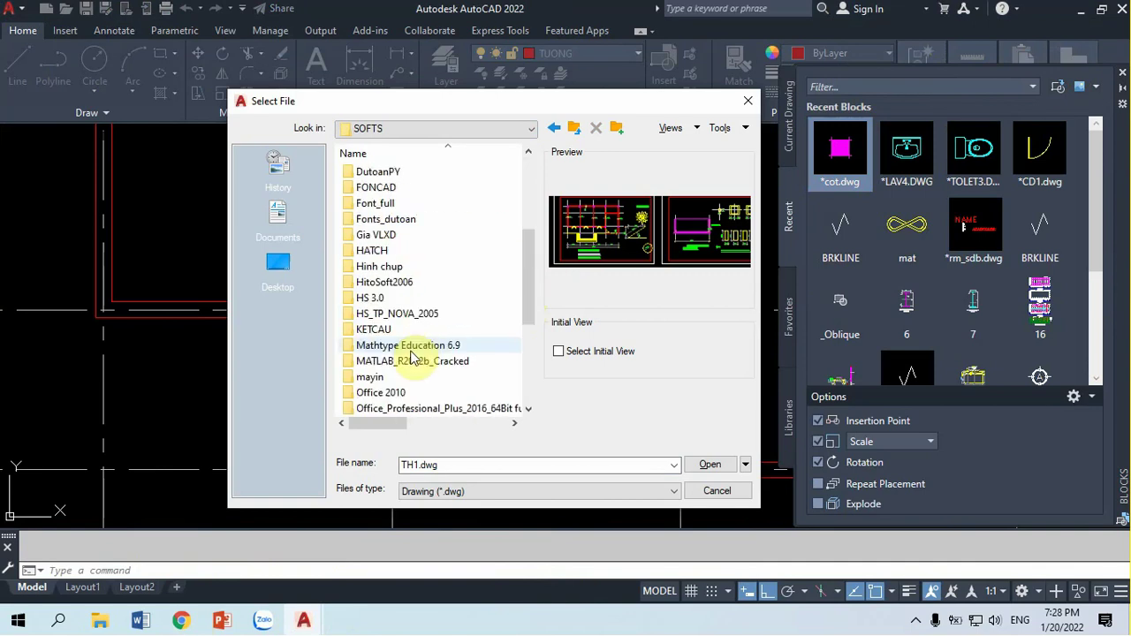
{"action": "scroll", "coordinate": [416, 359], "scroll_direction": "down", "scroll_amount": 1}
{"action": "scroll", "coordinate": [414, 361], "scroll_direction": "down", "scroll_amount": 2}
{"action": "scroll", "coordinate": [412, 360], "scroll_direction": "down", "scroll_amount": 2}
{"action": "left_click", "coordinate": [383, 331]}
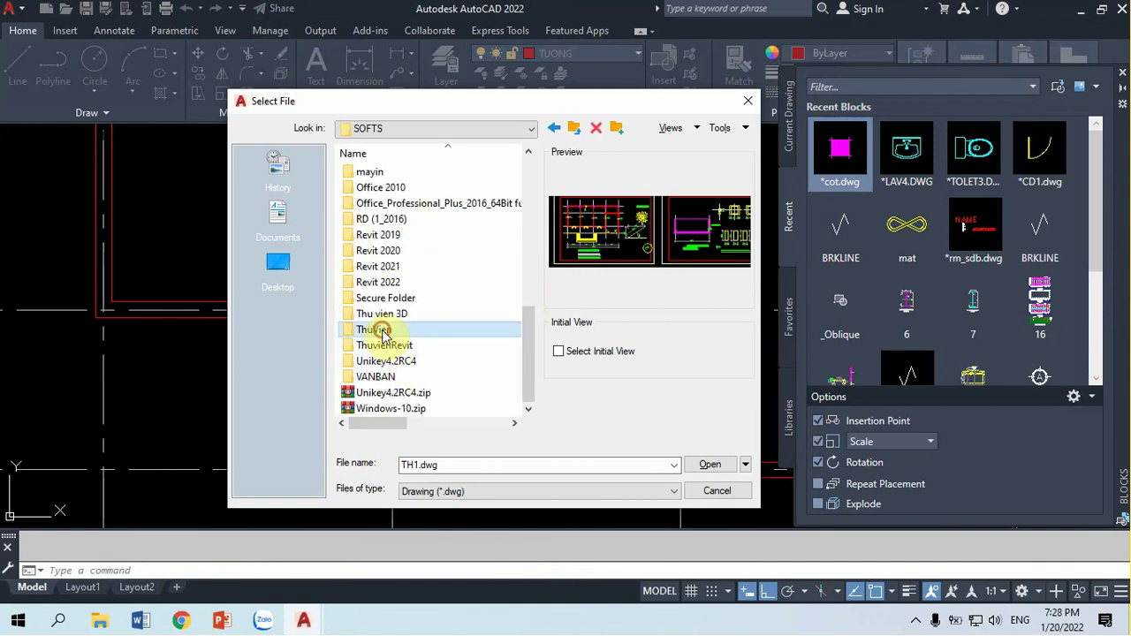
{"action": "double_click", "coordinate": [383, 331]}
Jump to the C files and open cot.dwg
{"action": "scroll", "coordinate": [437, 296], "scroll_direction": "down", "scroll_amount": 3}
{"action": "left_click", "coordinate": [386, 315]}
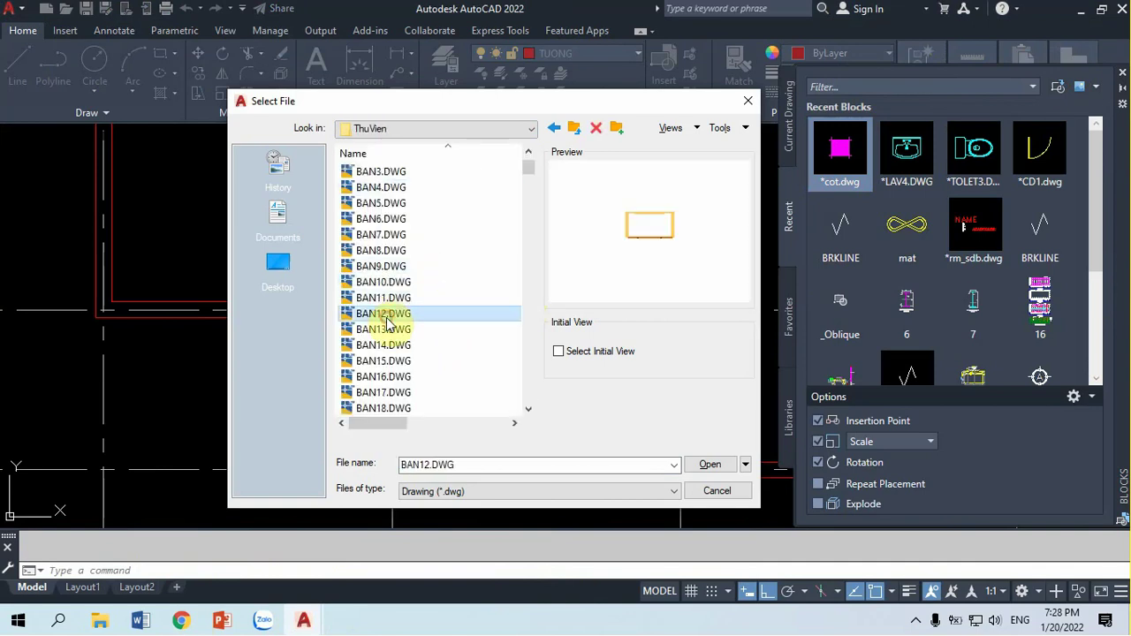
{"action": "key", "text": "c"}
{"action": "key", "text": "o"}
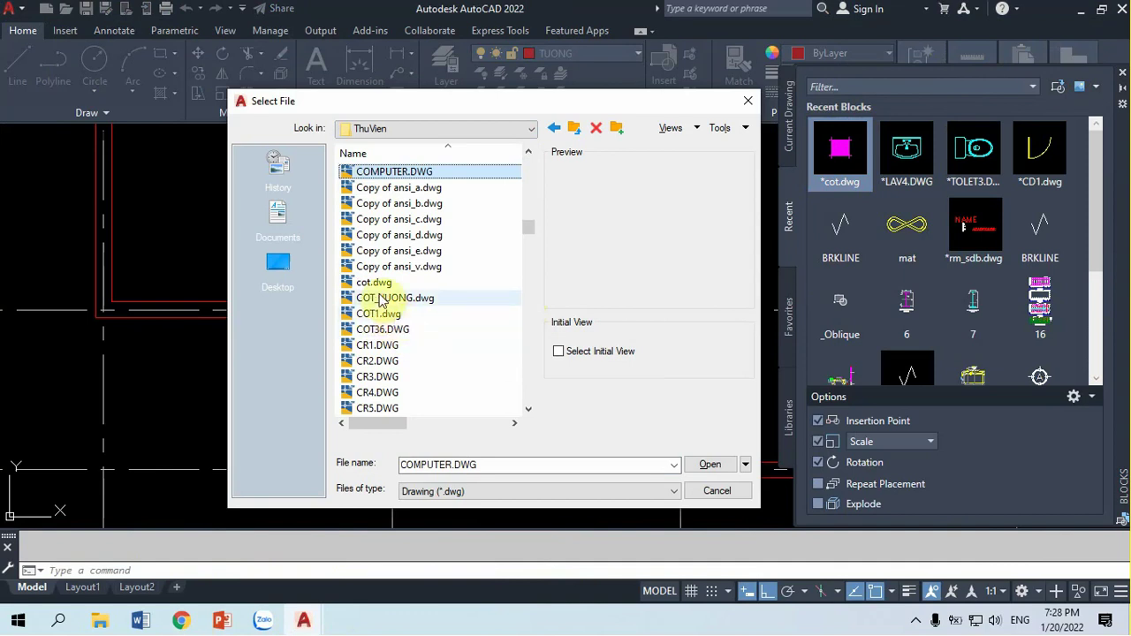
{"action": "left_click", "coordinate": [382, 286]}
{"action": "left_click", "coordinate": [696, 463]}
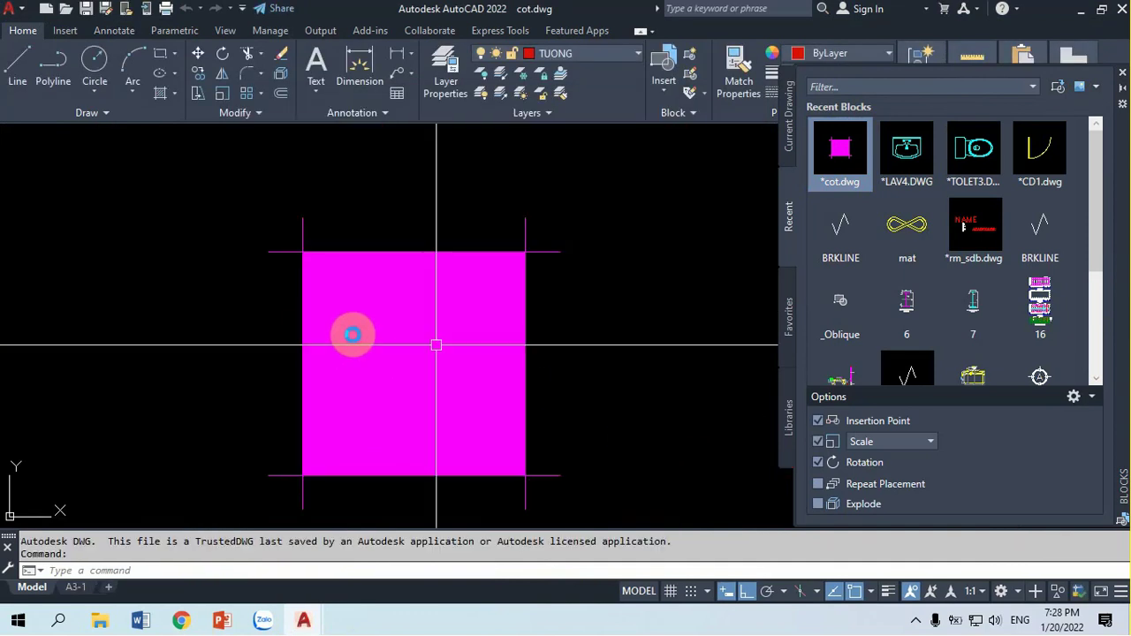
Set the insertion scale units to Millimeters, then undo that change
{"action": "type", "text": "UNI"}
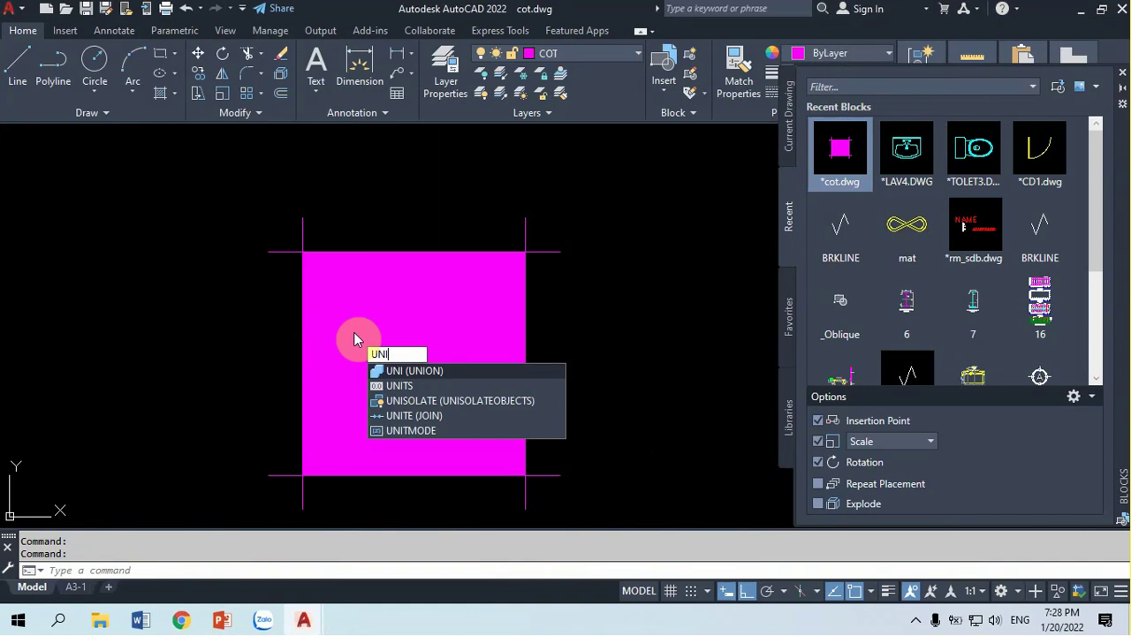
{"action": "left_click", "coordinate": [393, 386]}
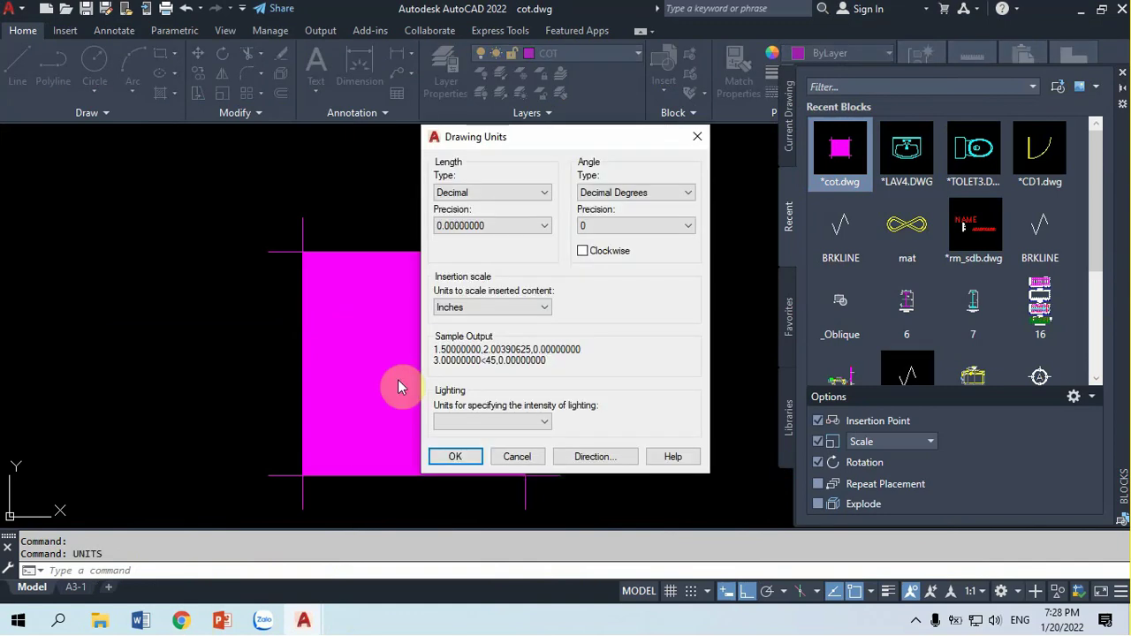
{"action": "left_click", "coordinate": [492, 306]}
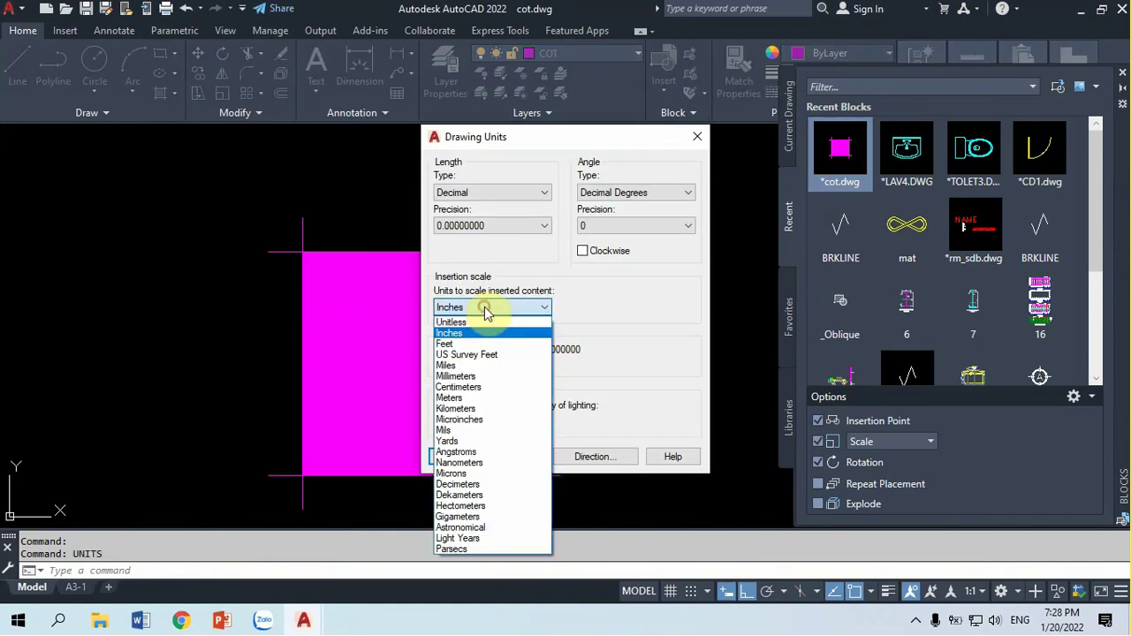
{"action": "left_click", "coordinate": [456, 378]}
{"action": "left_click", "coordinate": [461, 457]}
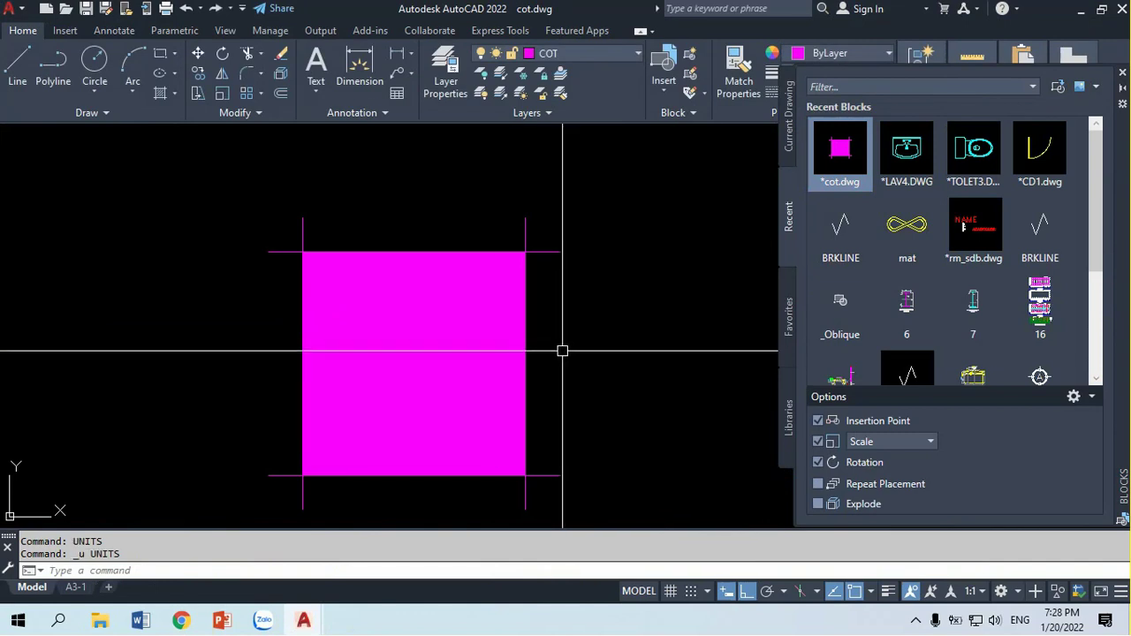
{"action": "key", "text": "ctrl+z"}
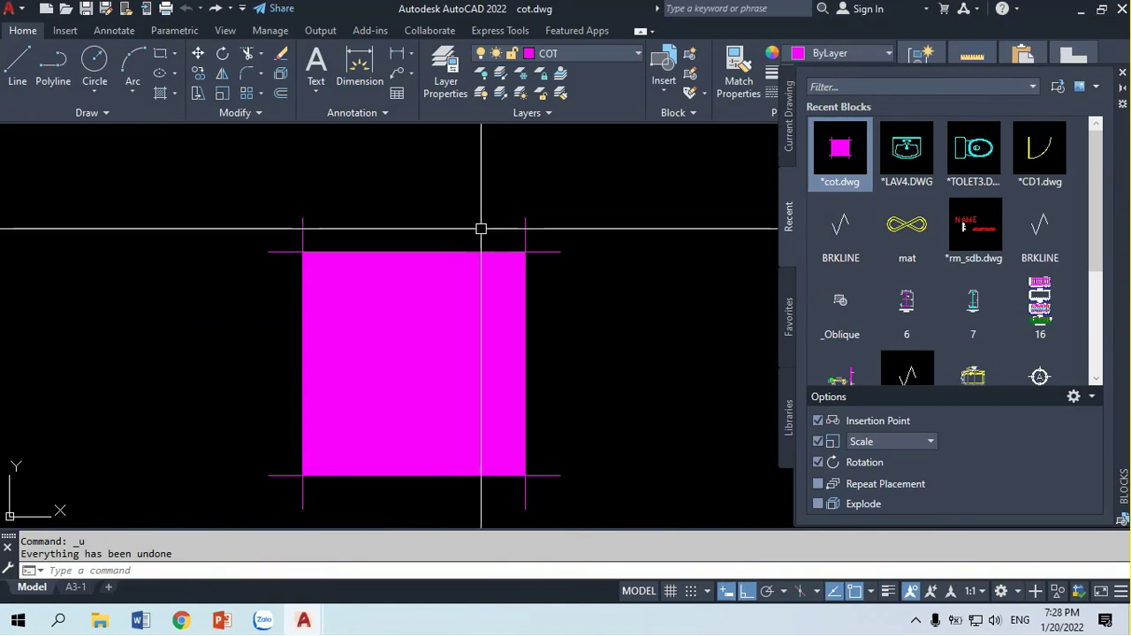
Close cot.dwg from the application menu, saving its changes
{"action": "left_click", "coordinate": [21, 10]}
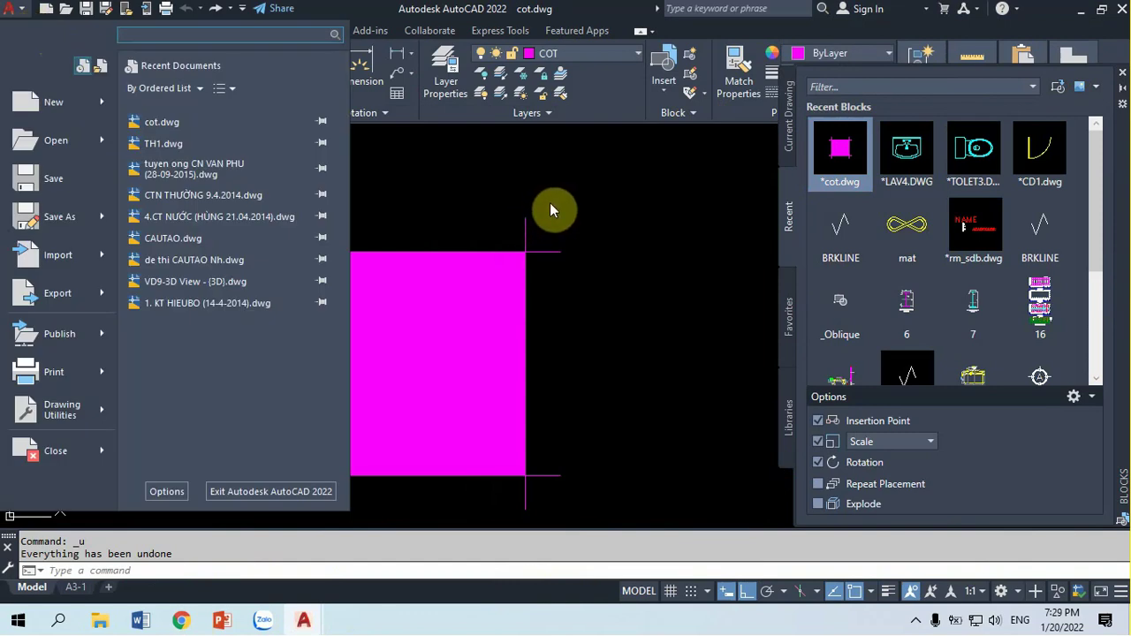
{"action": "left_click", "coordinate": [491, 189]}
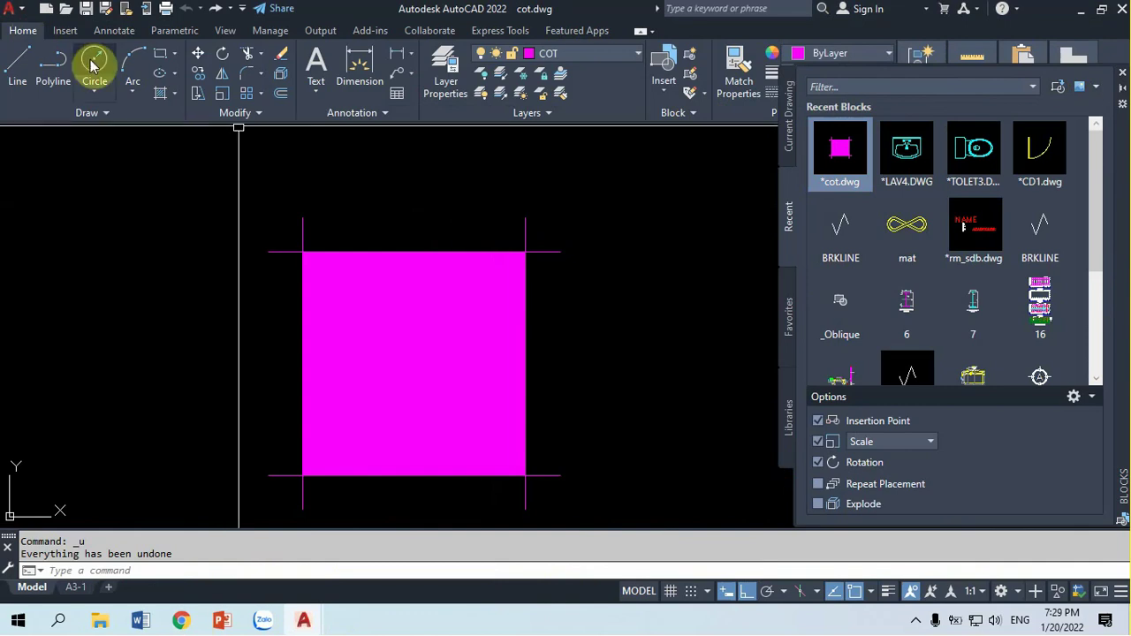
{"action": "left_click", "coordinate": [19, 9]}
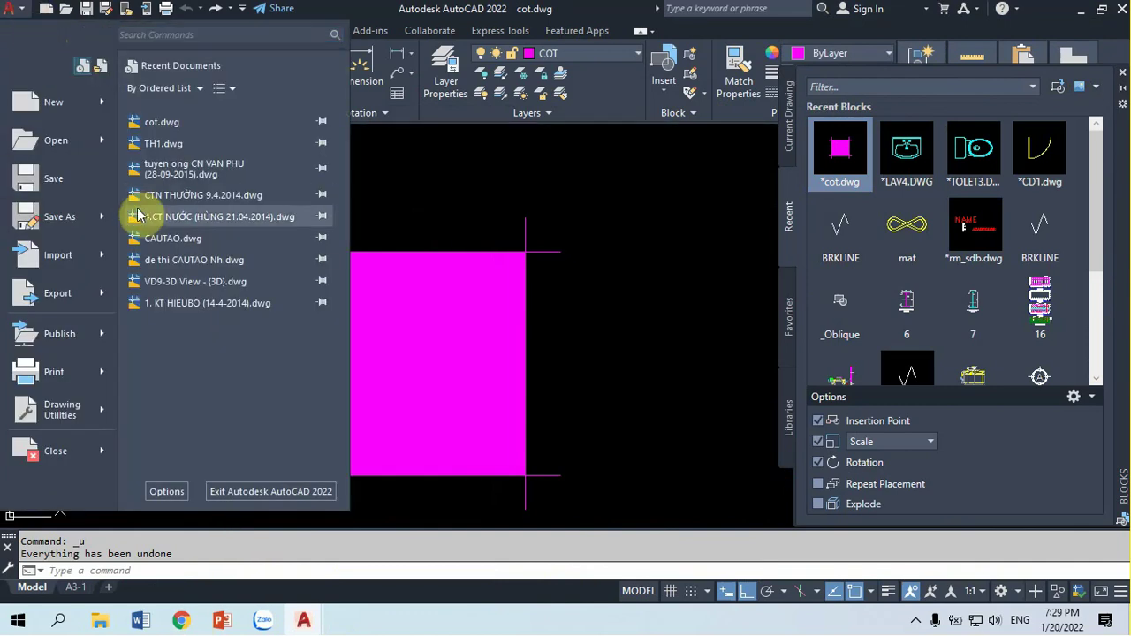
{"action": "left_click", "coordinate": [68, 452]}
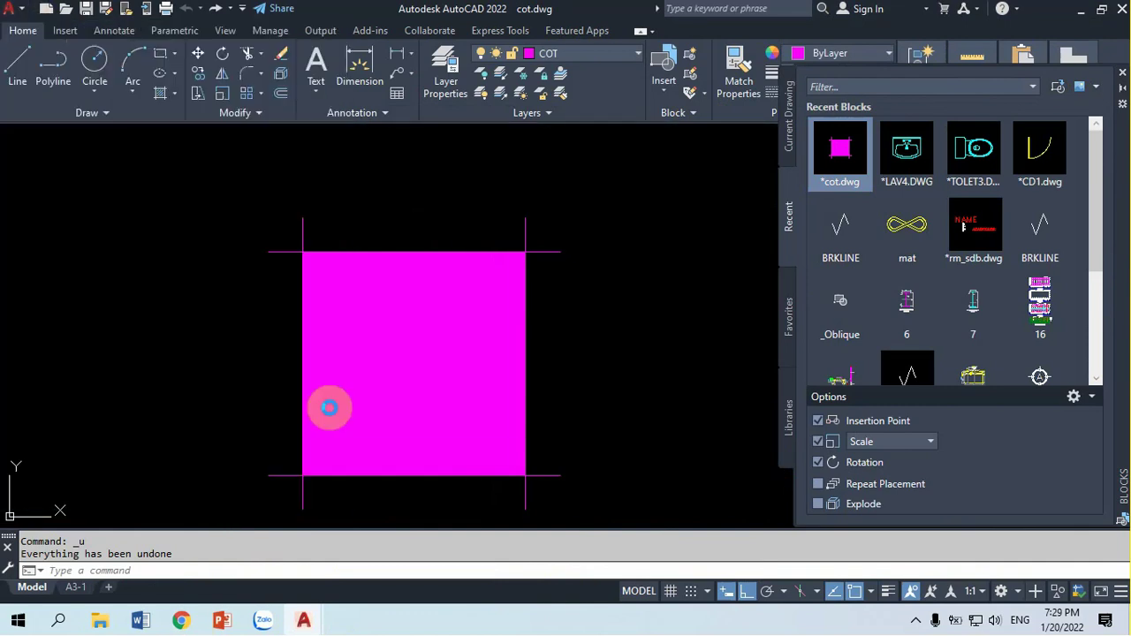
{"action": "left_click", "coordinate": [519, 346]}
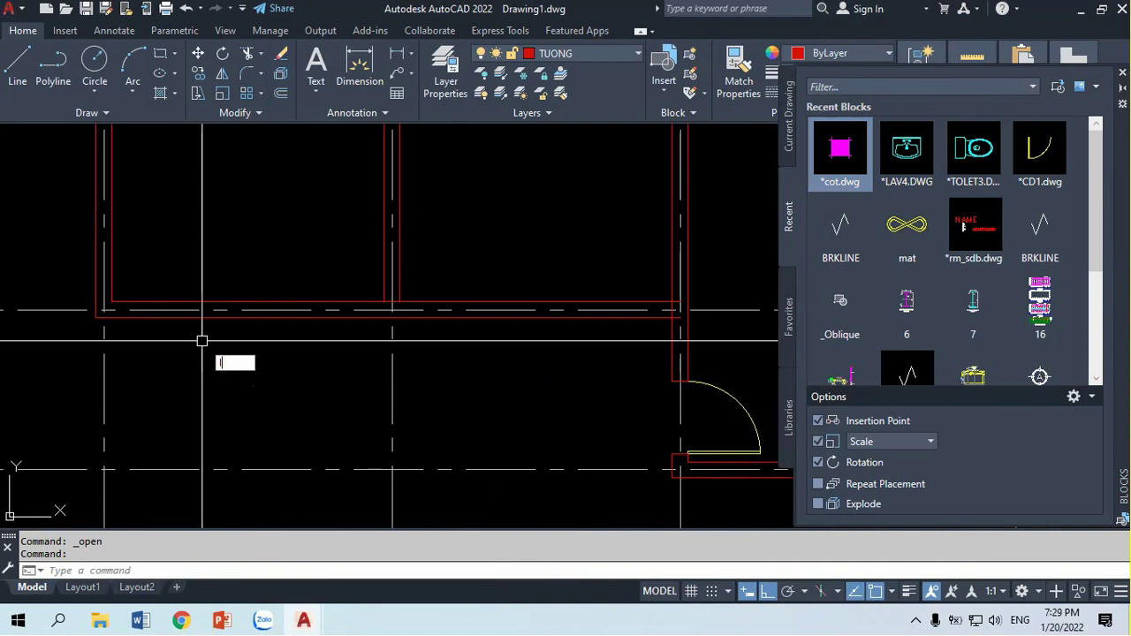
{"action": "left_click", "coordinate": [839, 150]}
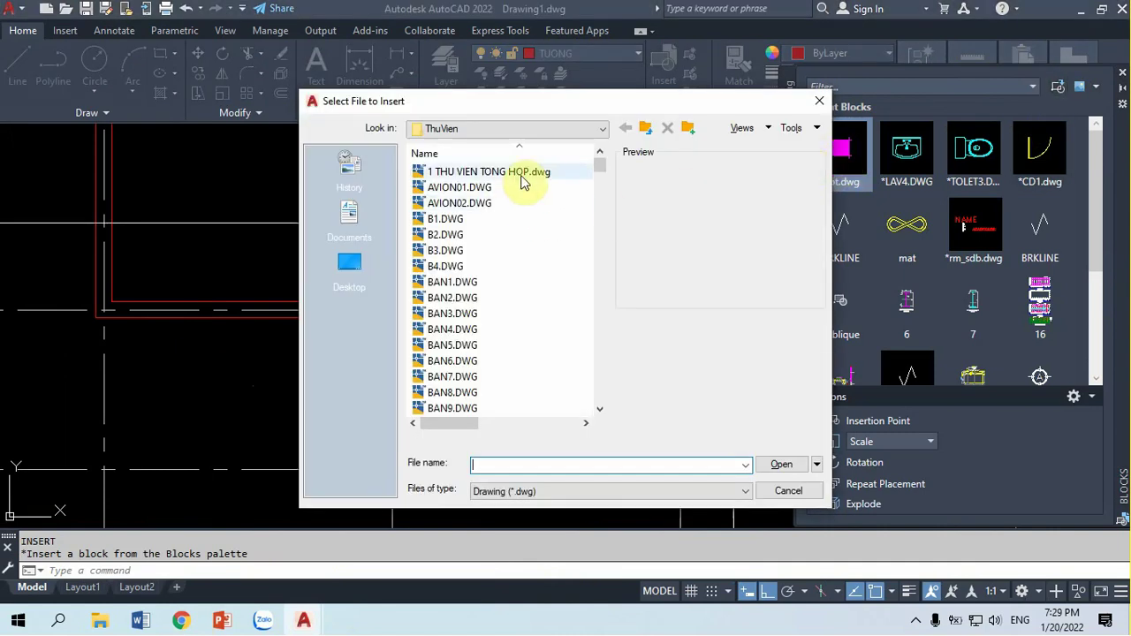
{"action": "left_click", "coordinate": [451, 281]}
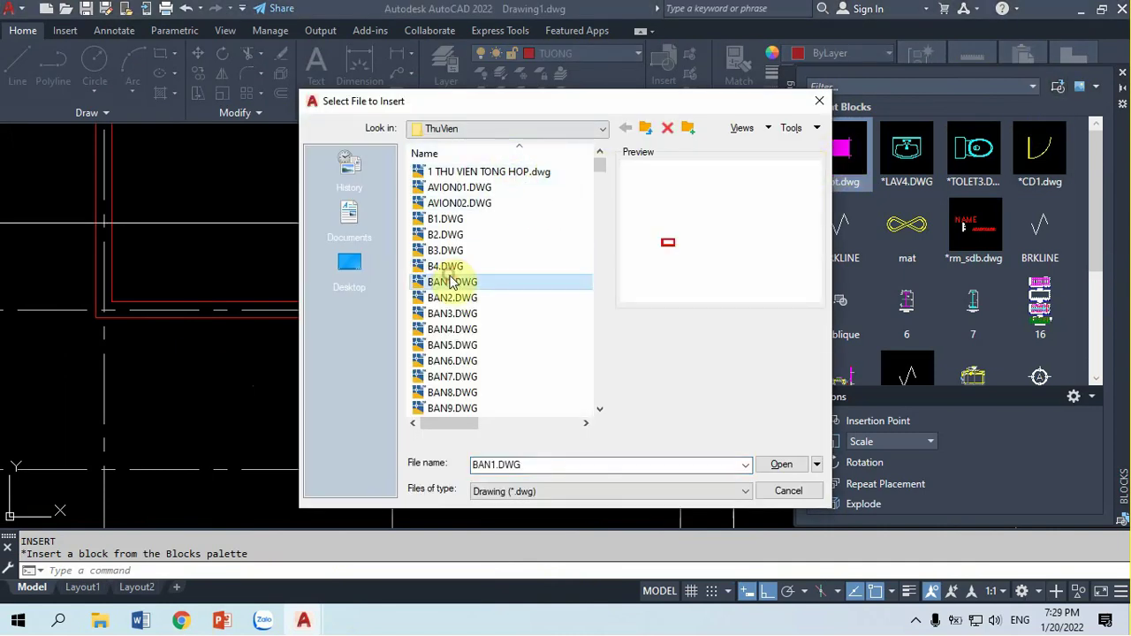
{"action": "type", "text": "co"}
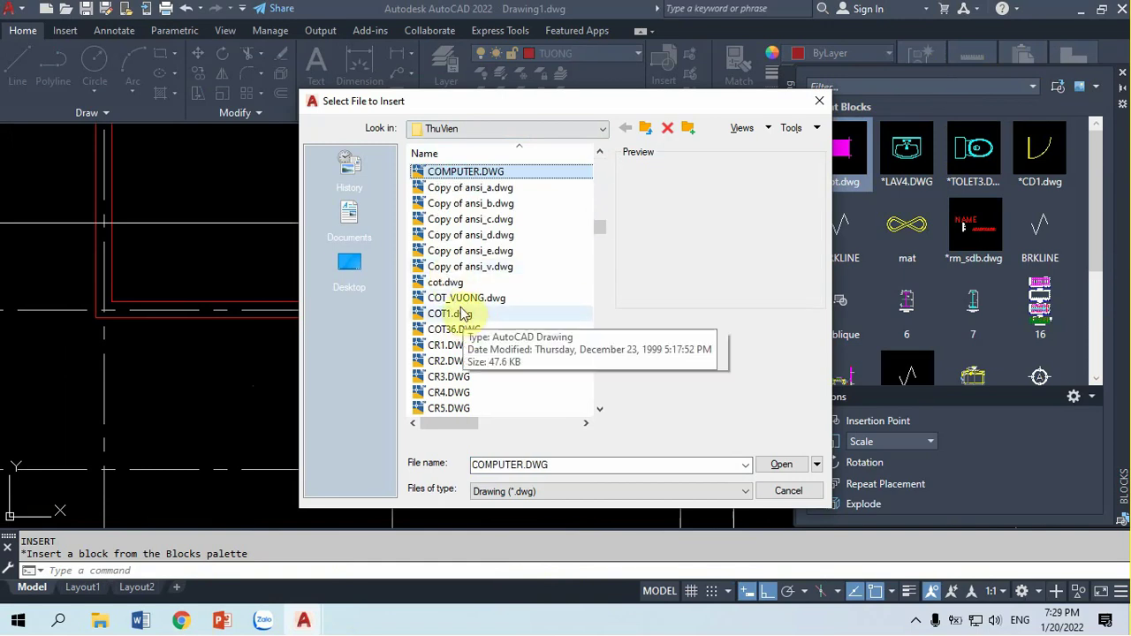
{"action": "type", "text": "t.dwg"}
{"action": "left_click", "coordinate": [781, 465]}
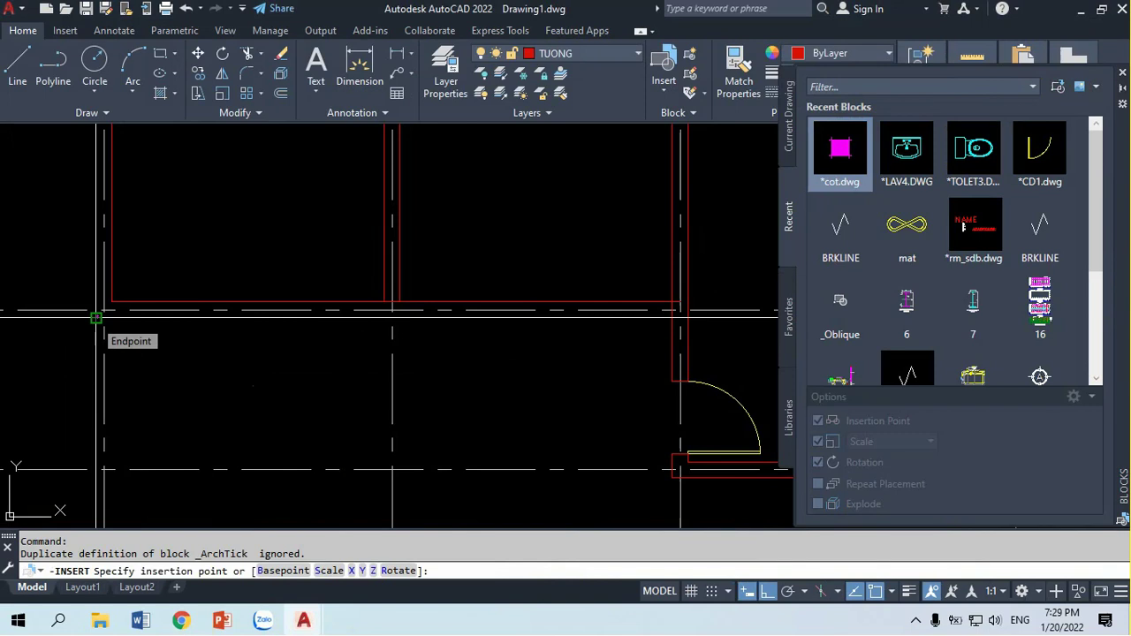
{"action": "left_click", "coordinate": [96, 316]}
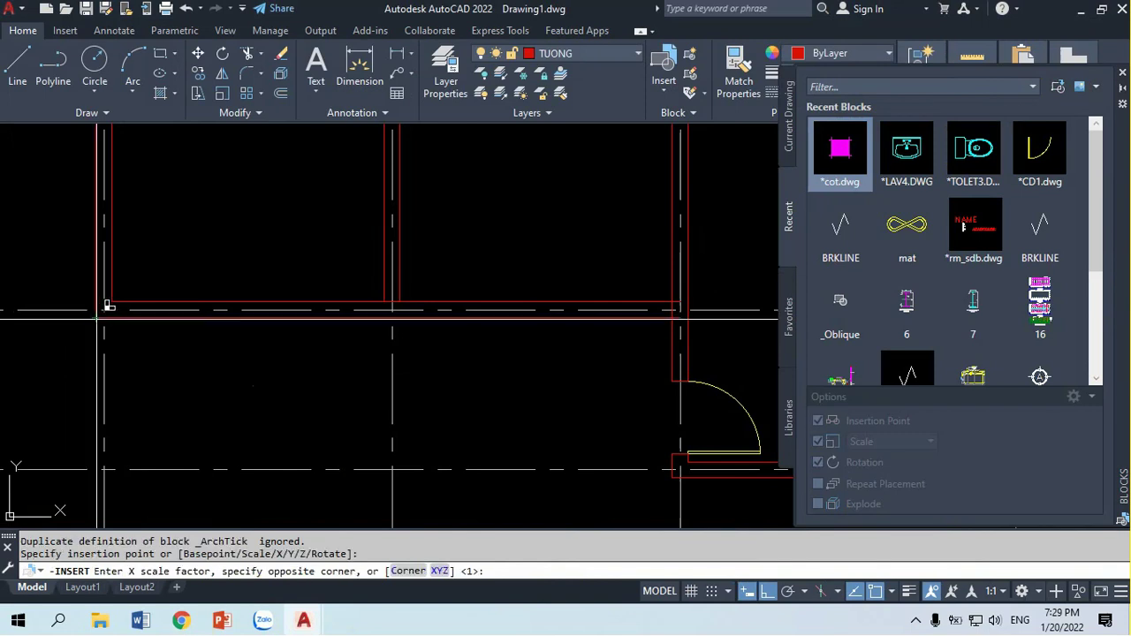
{"action": "left_click", "coordinate": [197, 240]}
{"action": "type", "text": "200"}
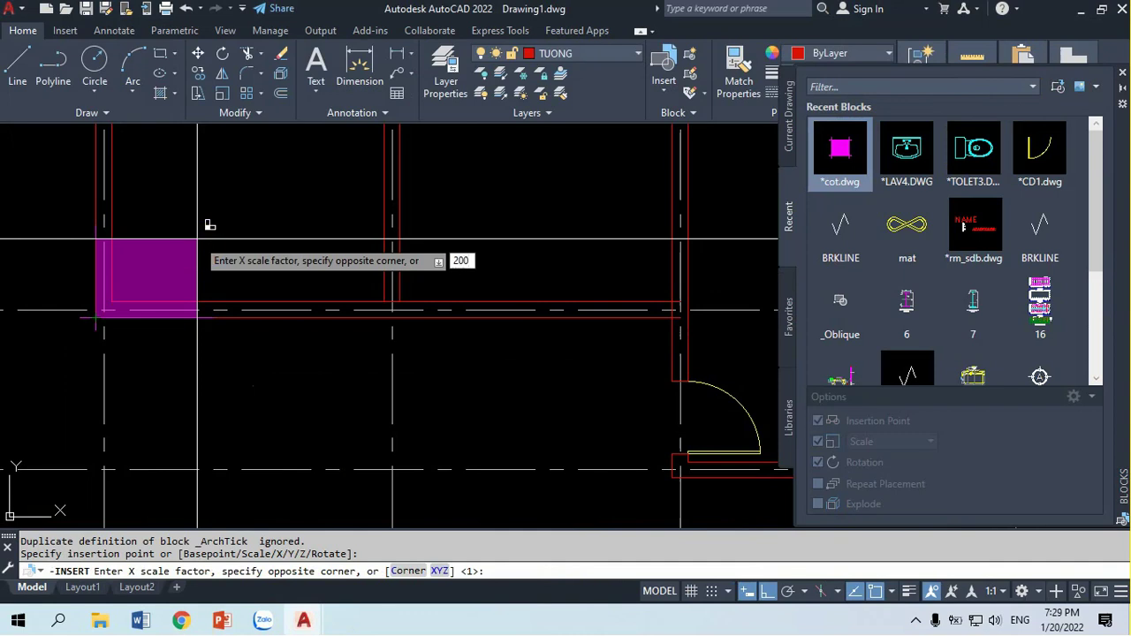
{"action": "key", "text": "Return"}
{"action": "type", "text": "200"}
{"action": "key", "text": "Return"}
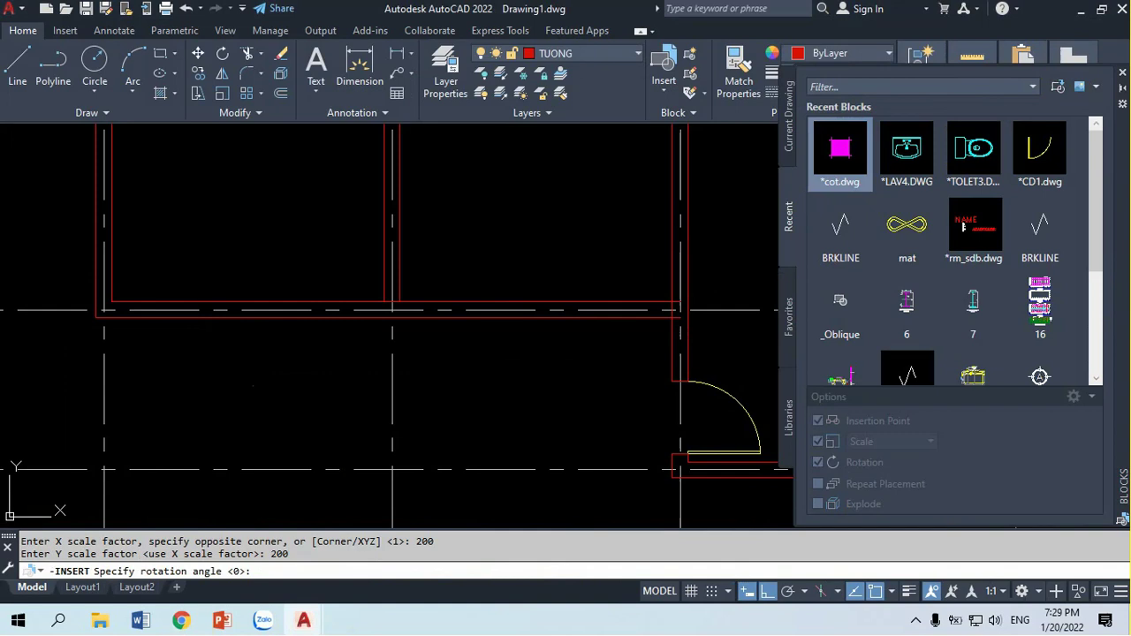
{"action": "key", "text": "Escape"}
{"action": "key", "text": "Escape"}
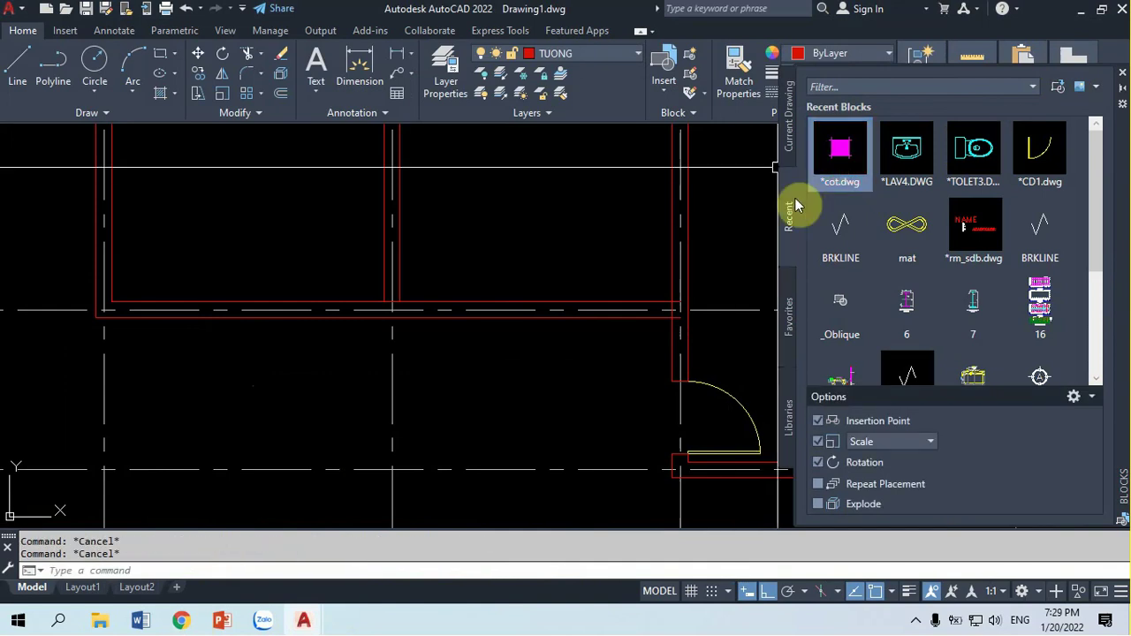
Remove cot.dwg from Recent Blocks, then choose cot.dwg from the library to insert again
{"action": "right_click", "coordinate": [838, 157]}
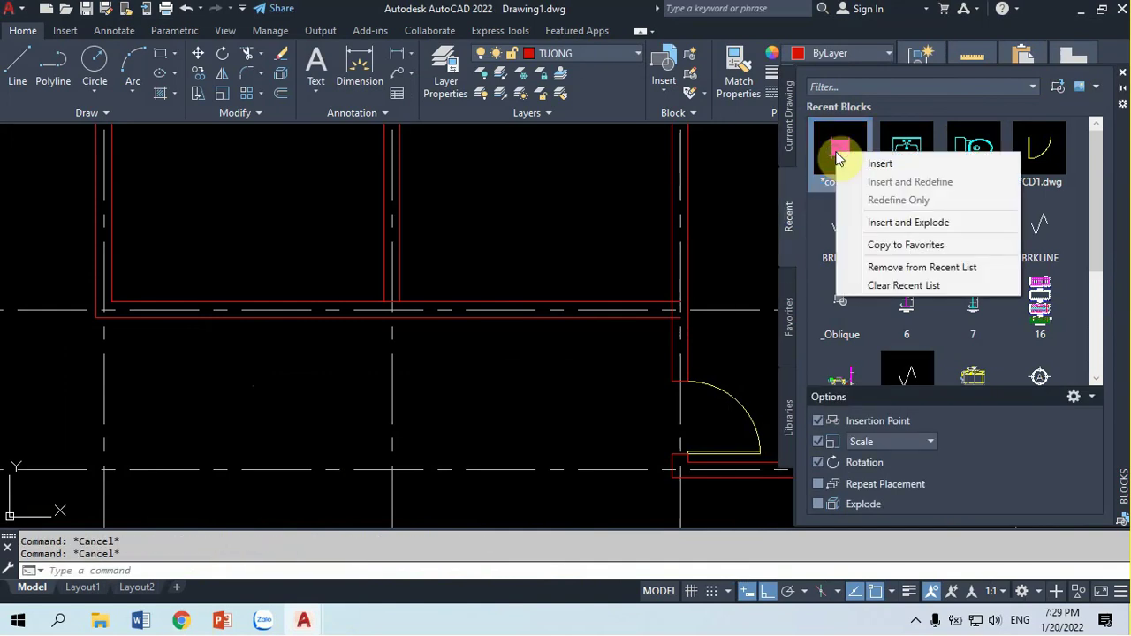
{"action": "left_click", "coordinate": [879, 267]}
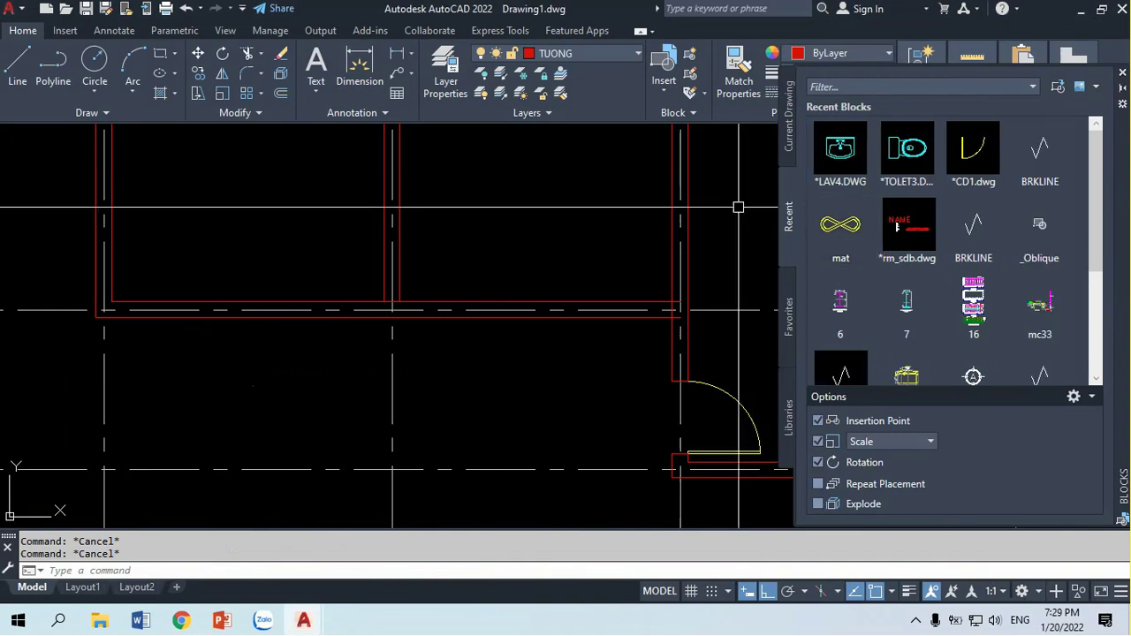
{"action": "left_click", "coordinate": [1057, 88]}
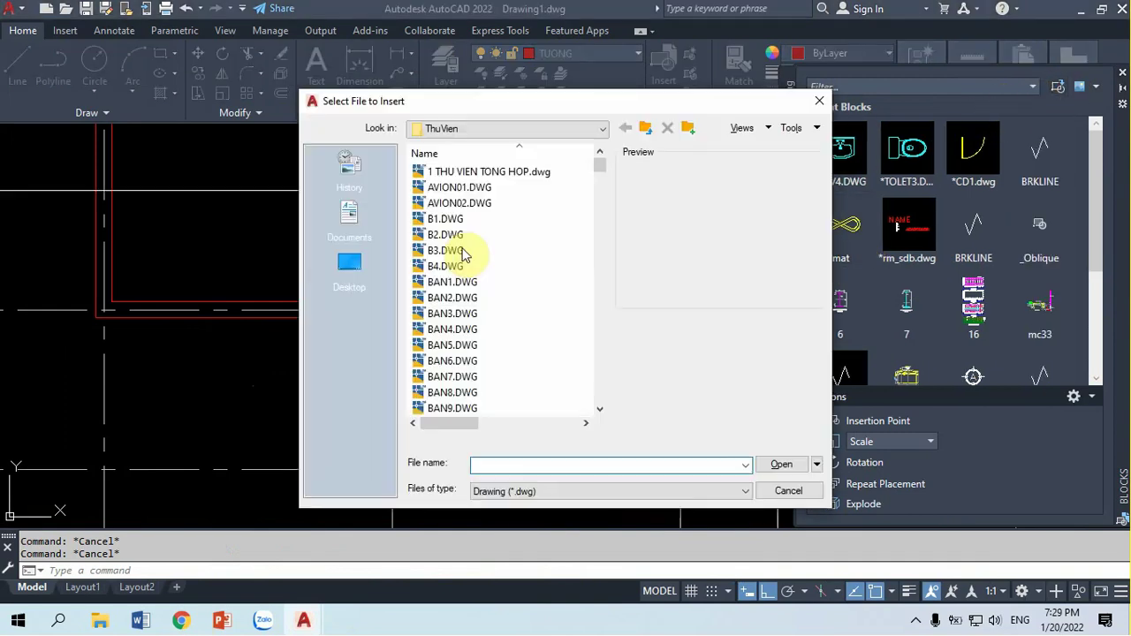
{"action": "left_click", "coordinate": [452, 252]}
{"action": "key", "text": "c"}
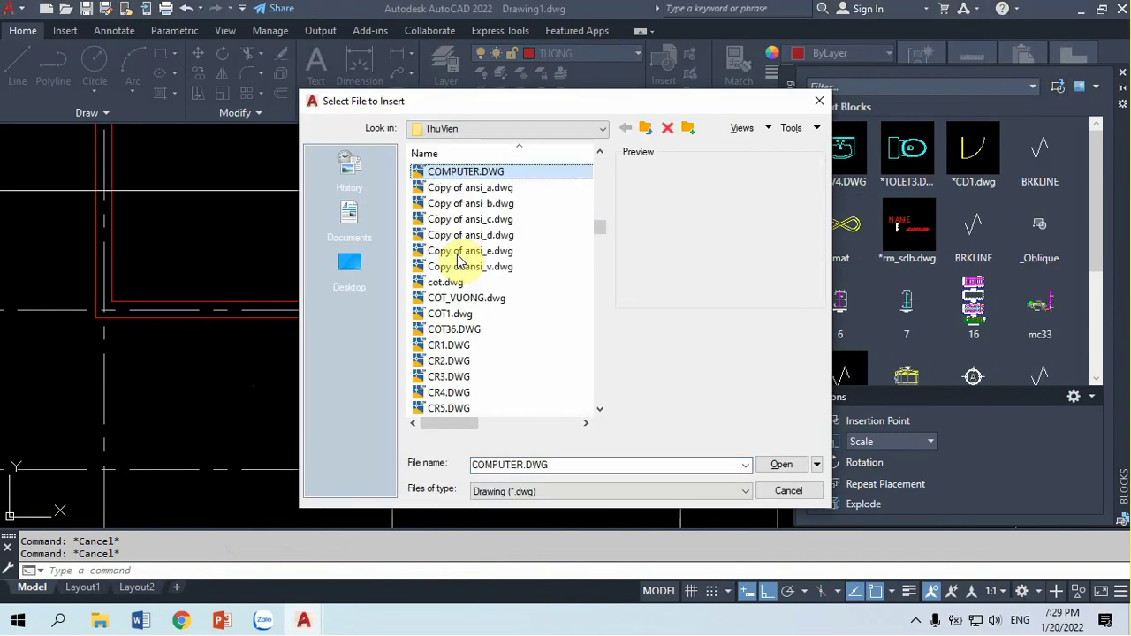
{"action": "left_click", "coordinate": [442, 283]}
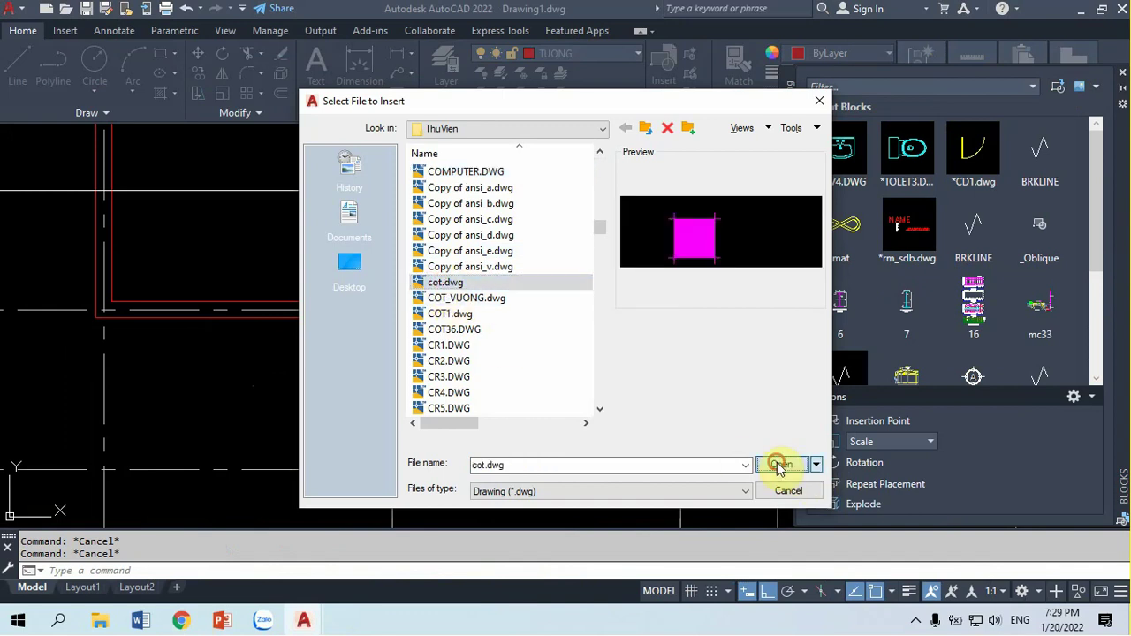
{"action": "left_click", "coordinate": [781, 465]}
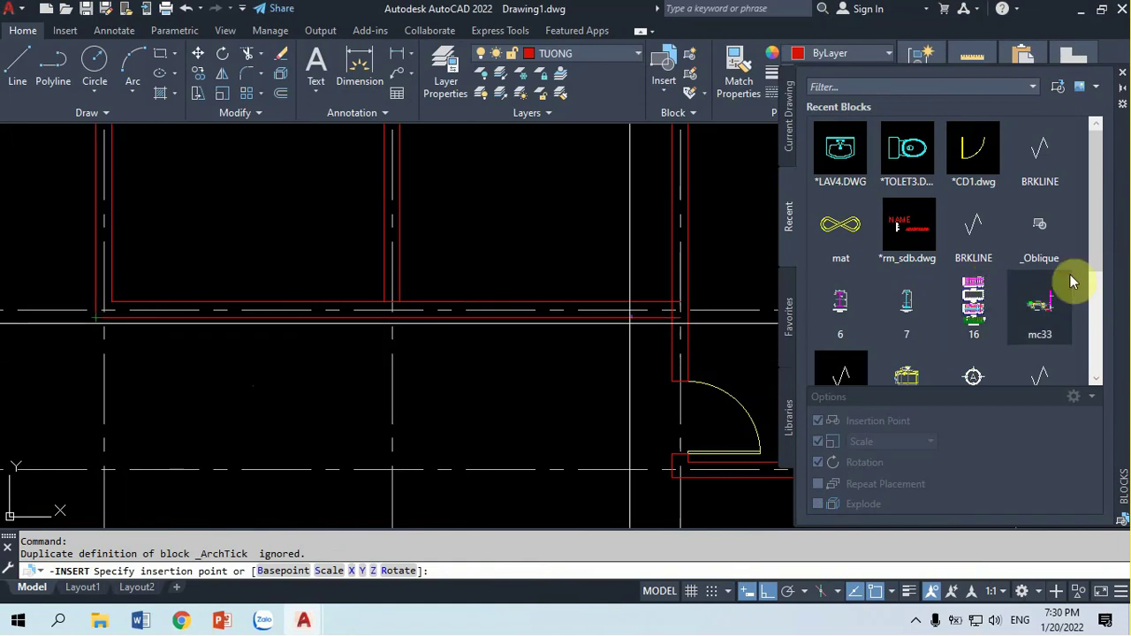
Zoom around the plan, then cancel the cot.dwg insertion
{"action": "scroll", "coordinate": [1090, 265], "scroll_direction": "down", "scroll_amount": 2}
{"action": "scroll", "coordinate": [1101, 374], "scroll_direction": "down", "scroll_amount": 2}
{"action": "scroll", "coordinate": [1099, 184], "scroll_direction": "up", "scroll_amount": 4}
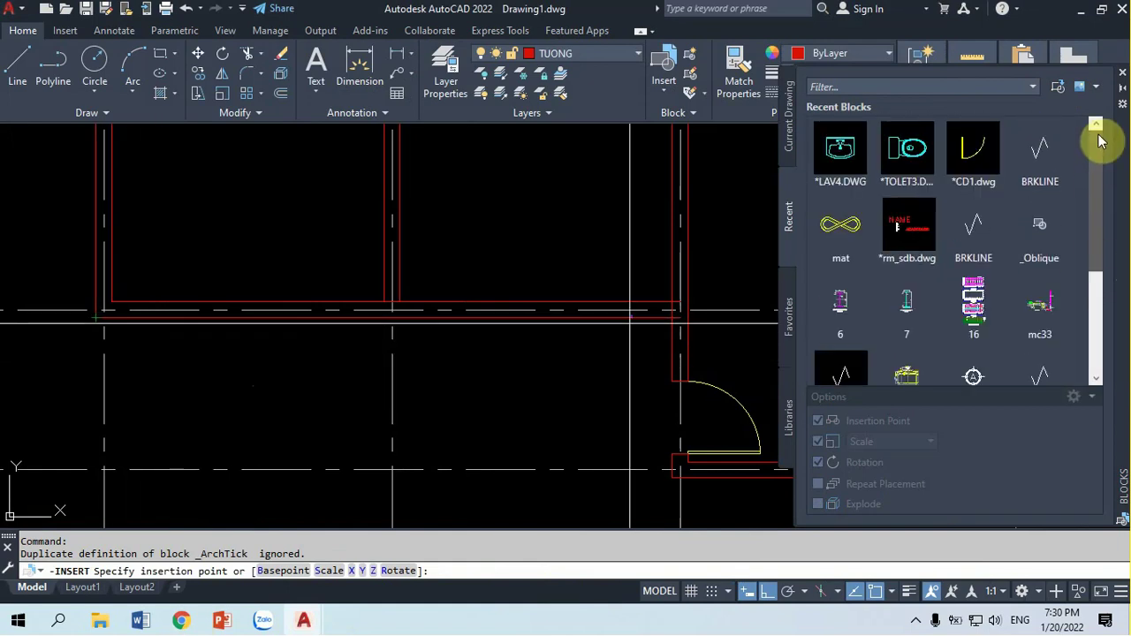
{"action": "scroll", "coordinate": [1102, 257], "scroll_direction": "down", "scroll_amount": 2}
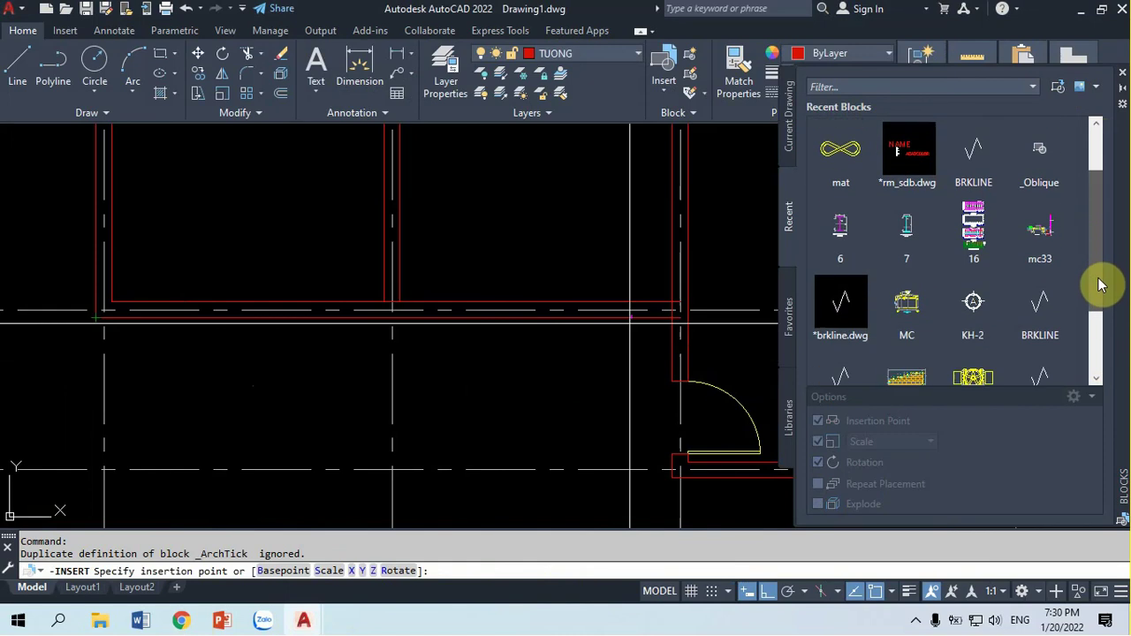
{"action": "scroll", "coordinate": [1101, 309], "scroll_direction": "down", "scroll_amount": 2}
{"action": "scroll", "coordinate": [1101, 353], "scroll_direction": "down", "scroll_amount": 1}
{"action": "scroll", "coordinate": [1102, 309], "scroll_direction": "up", "scroll_amount": 2}
{"action": "scroll", "coordinate": [1104, 212], "scroll_direction": "up", "scroll_amount": 1}
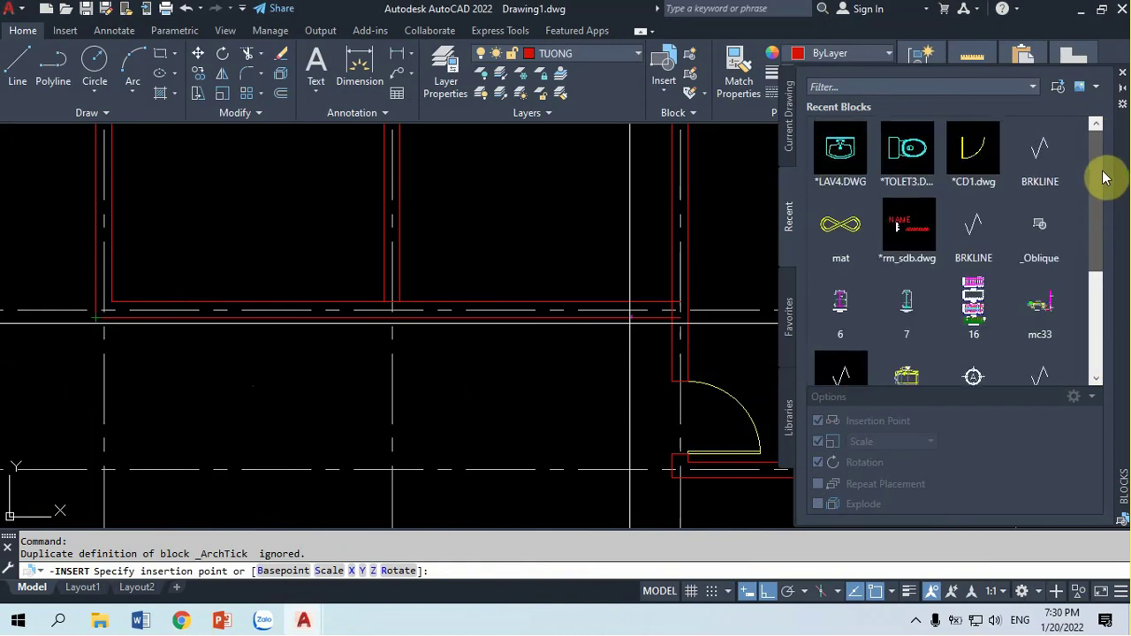
{"action": "scroll", "coordinate": [1103, 353], "scroll_direction": "down", "scroll_amount": 3}
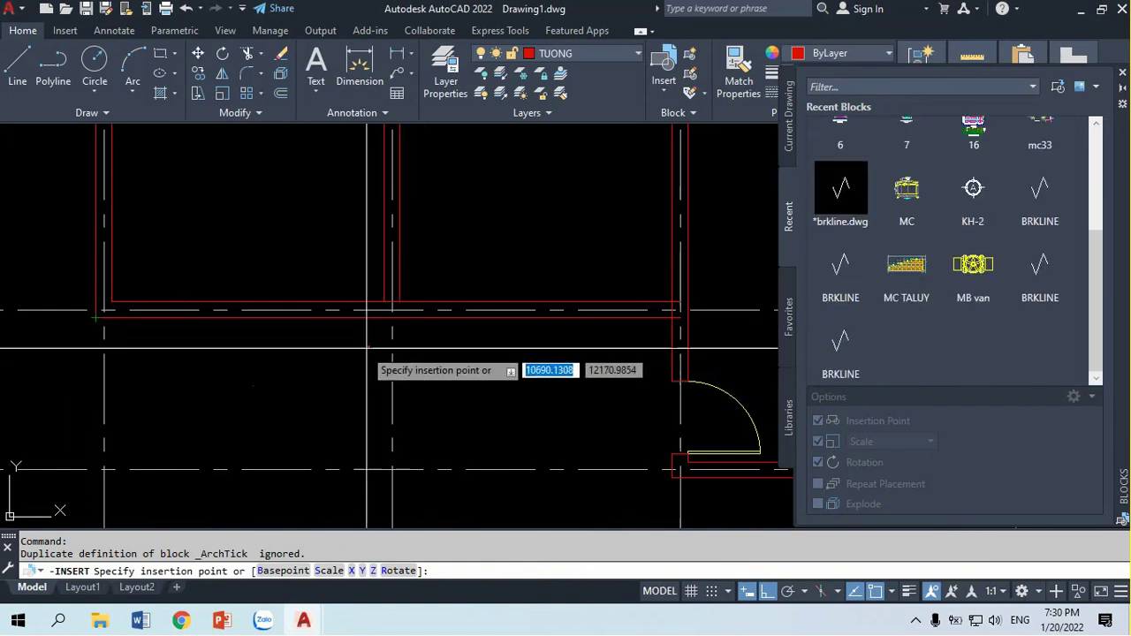
{"action": "key", "text": "Escape"}
{"action": "key", "text": "Escape"}
{"action": "type", "text": "UNI"}
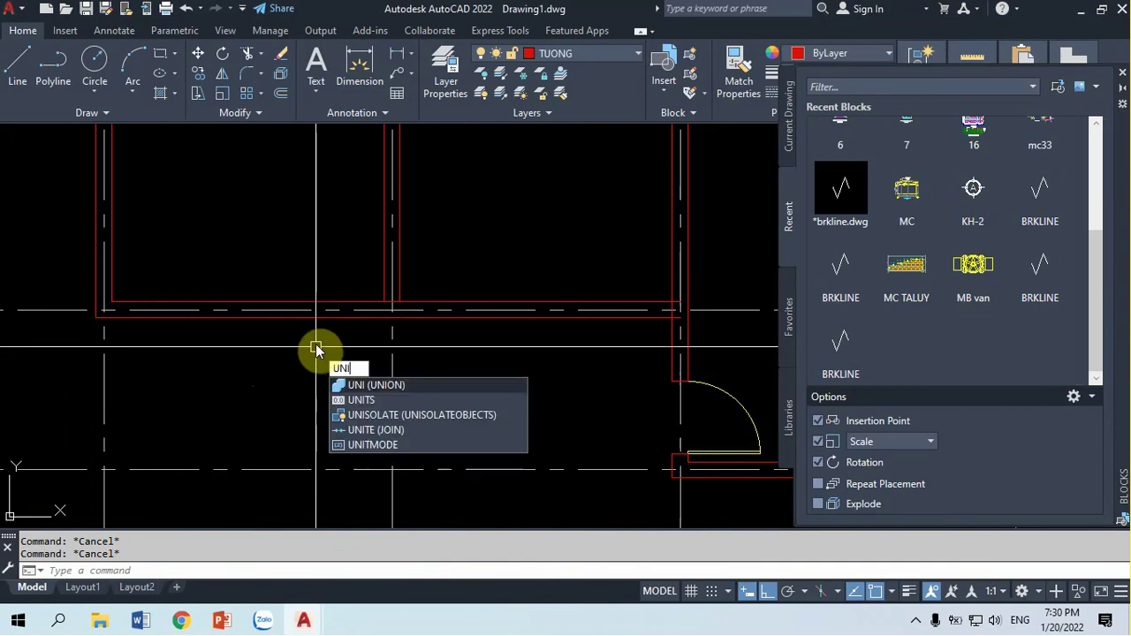
Pick a different insertion scale unit in Drawing Units and scroll the Recent Blocks palette
{"action": "left_click", "coordinate": [390, 398]}
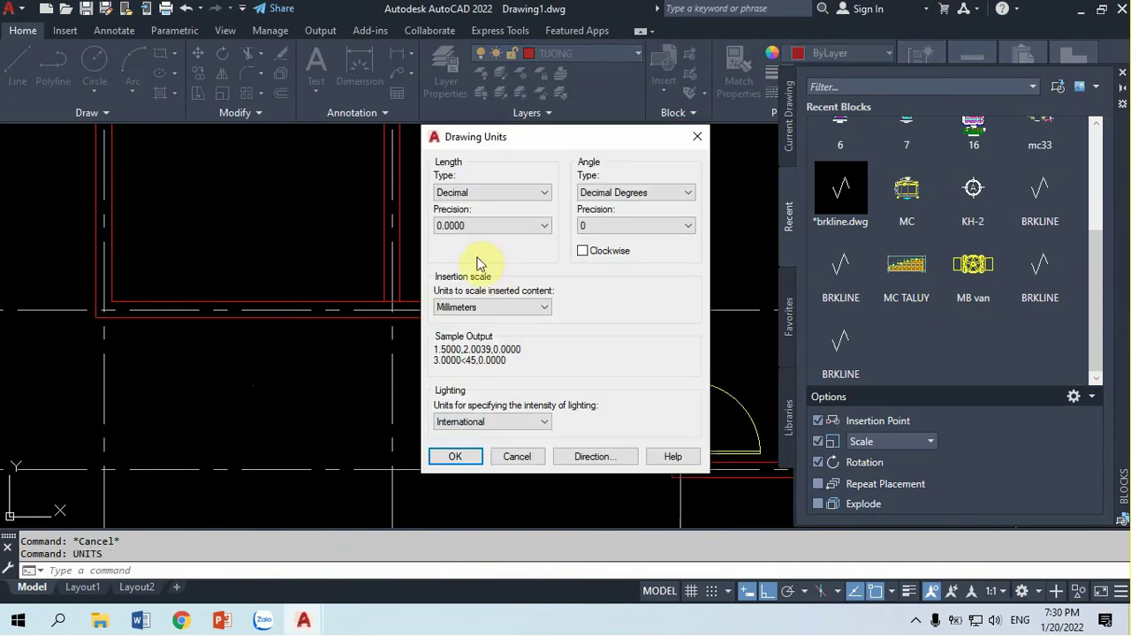
{"action": "left_click", "coordinate": [486, 306]}
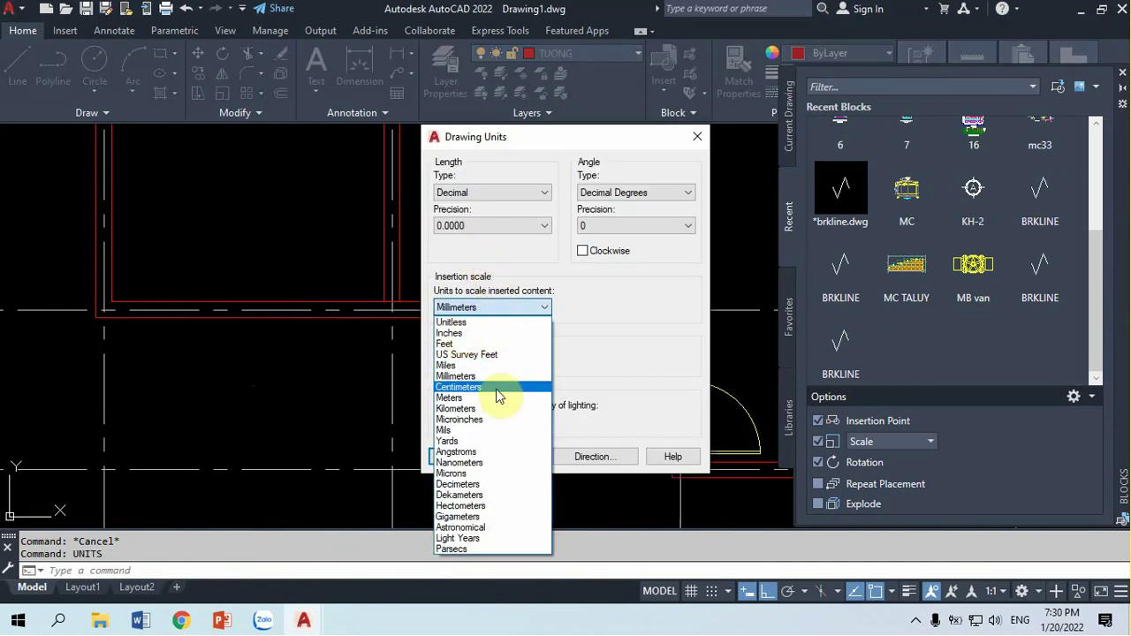
{"action": "left_click", "coordinate": [452, 332]}
{"action": "left_click", "coordinate": [455, 457]}
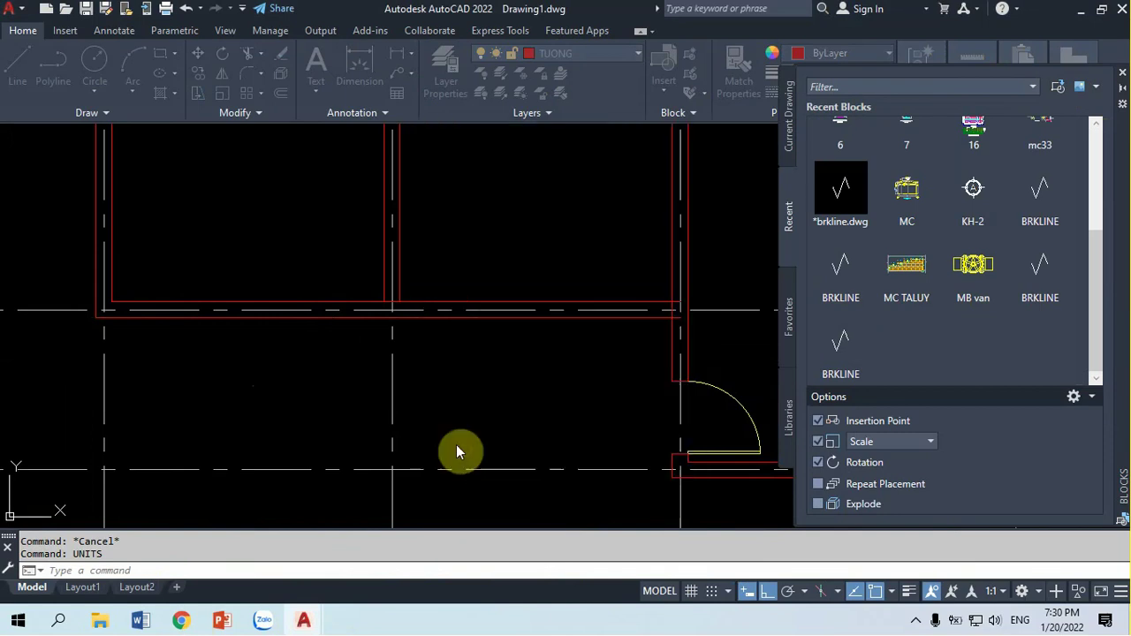
{"action": "scroll", "coordinate": [897, 229], "scroll_direction": "up", "scroll_amount": 3}
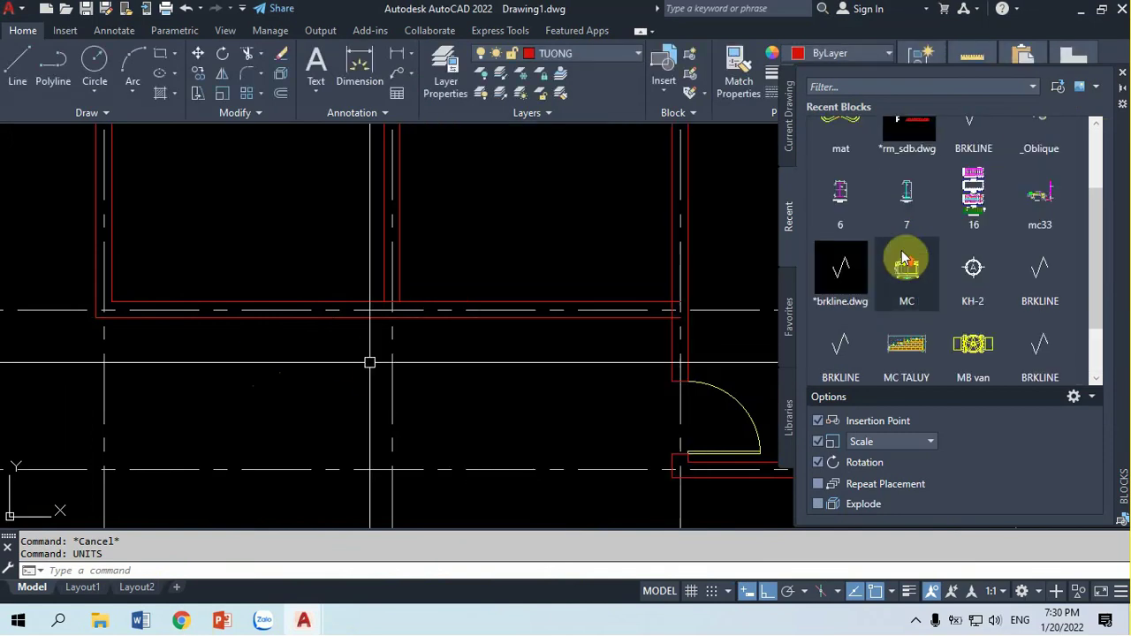
{"action": "scroll", "coordinate": [906, 253], "scroll_direction": "up", "scroll_amount": 2}
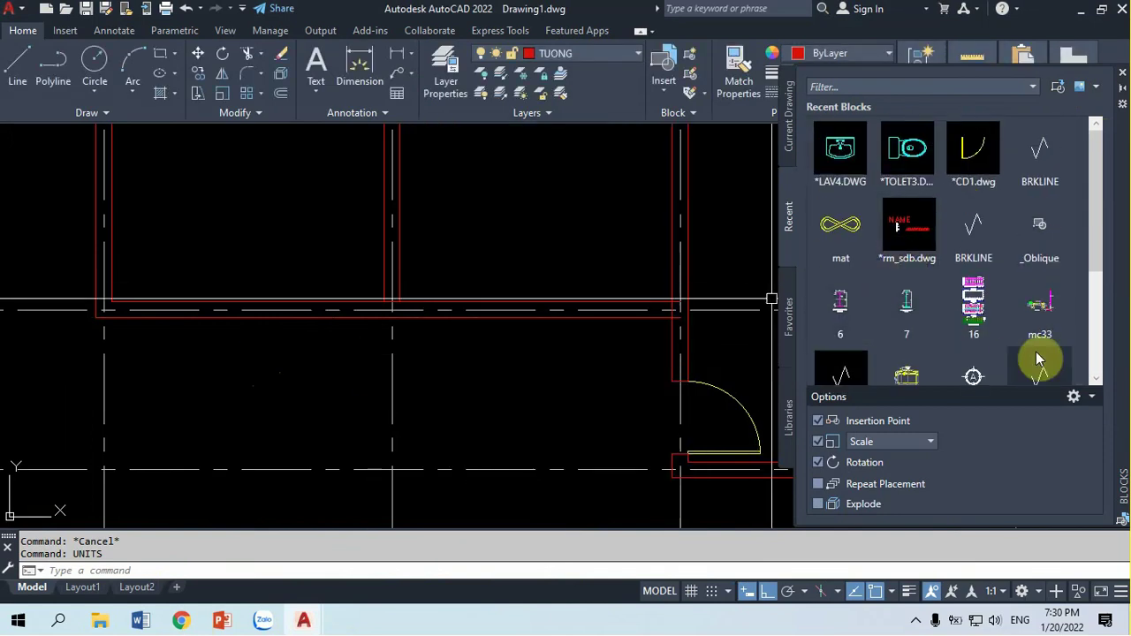
{"action": "mouse_move", "coordinate": [1099, 291]}
{"action": "left_mouse_down"}
{"action": "mouse_move", "coordinate": [1100, 361]}
{"action": "mouse_move", "coordinate": [1098, 177]}
{"action": "left_mouse_up"}
Browse from the Blocks palette and choose cot.dwg for insertion
{"action": "left_click", "coordinate": [1058, 88]}
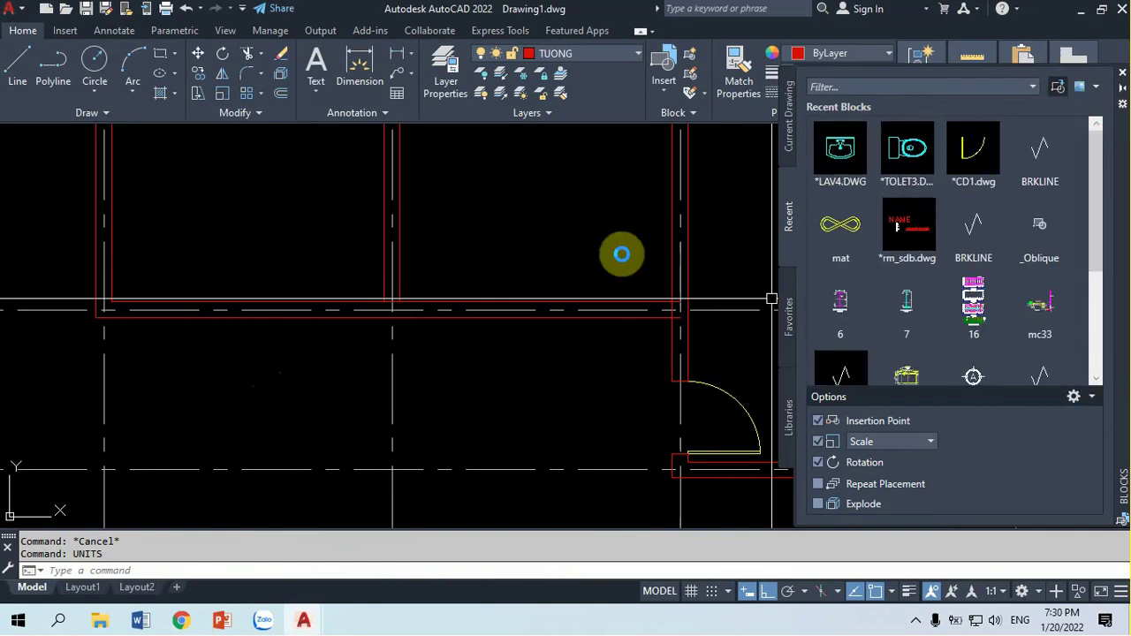
{"action": "left_click", "coordinate": [445, 251]}
{"action": "type", "text": "c"}
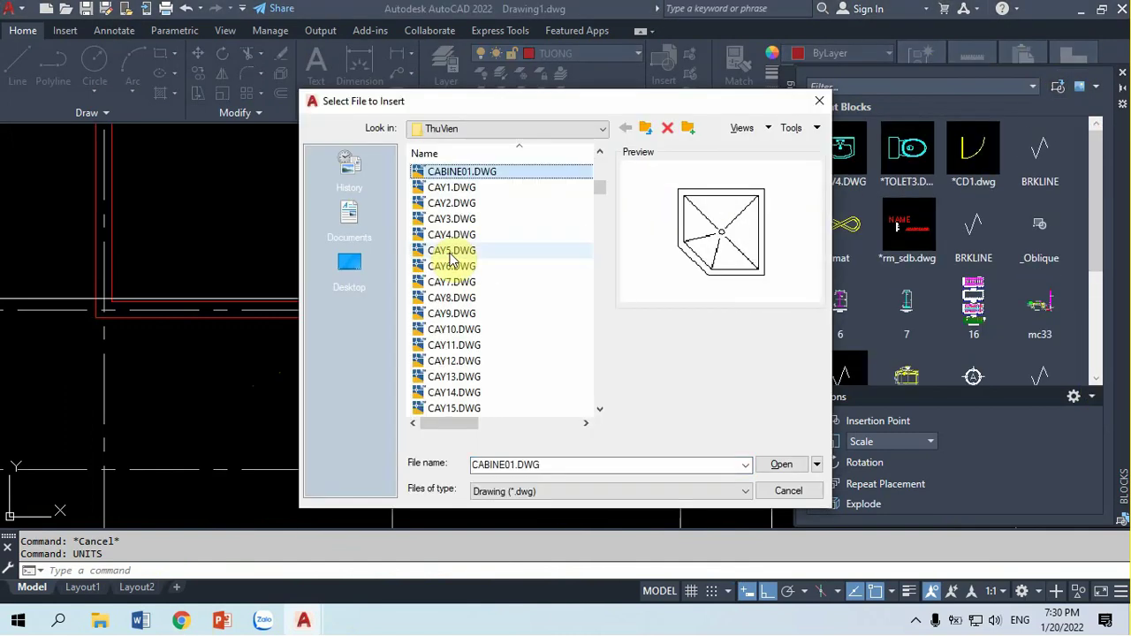
{"action": "type", "text": "ot.dwg"}
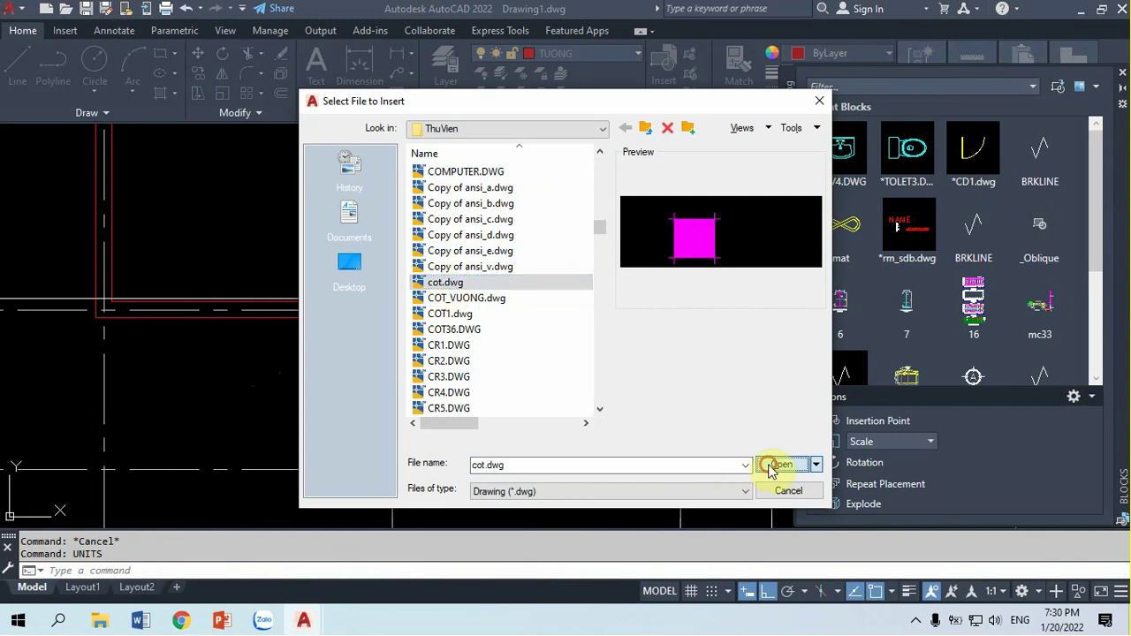
{"action": "left_click", "coordinate": [781, 465]}
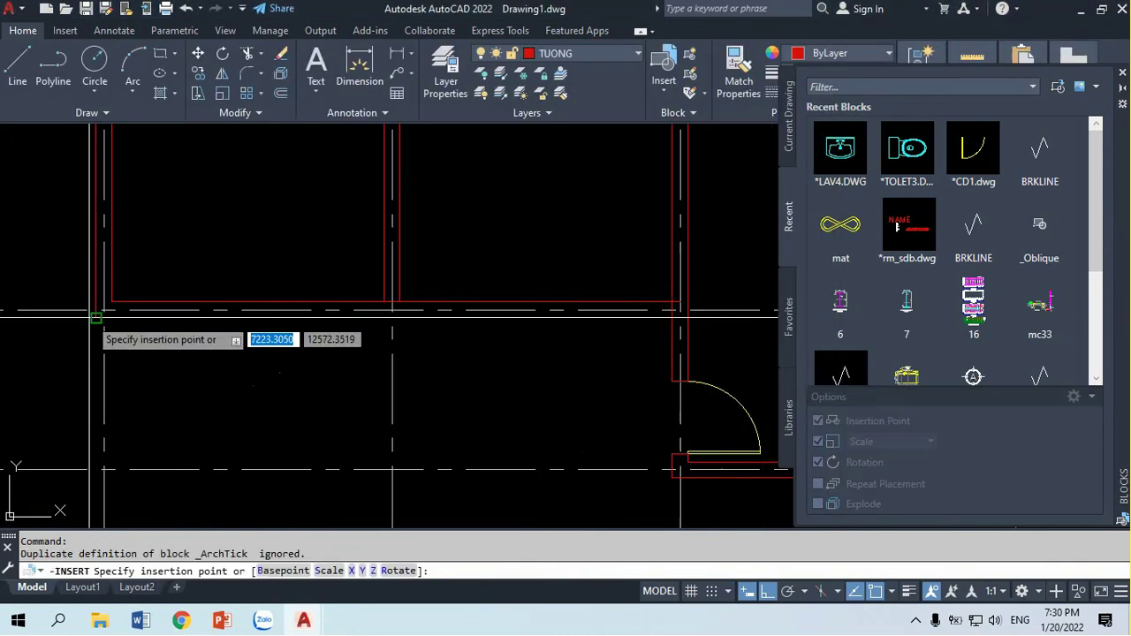
Place the cot block at the left wall corner with X scale 200, Y scale 300, rotation 0
{"action": "left_click", "coordinate": [97, 314]}
{"action": "type", "text": "200"}
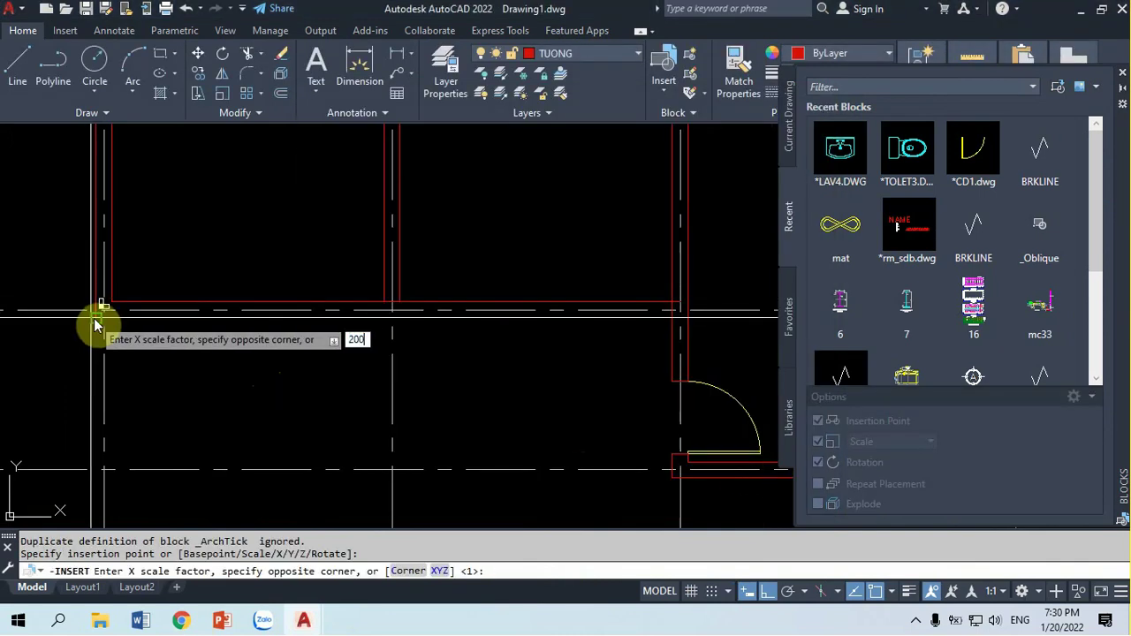
{"action": "key", "text": "Return"}
{"action": "type", "text": "00"}
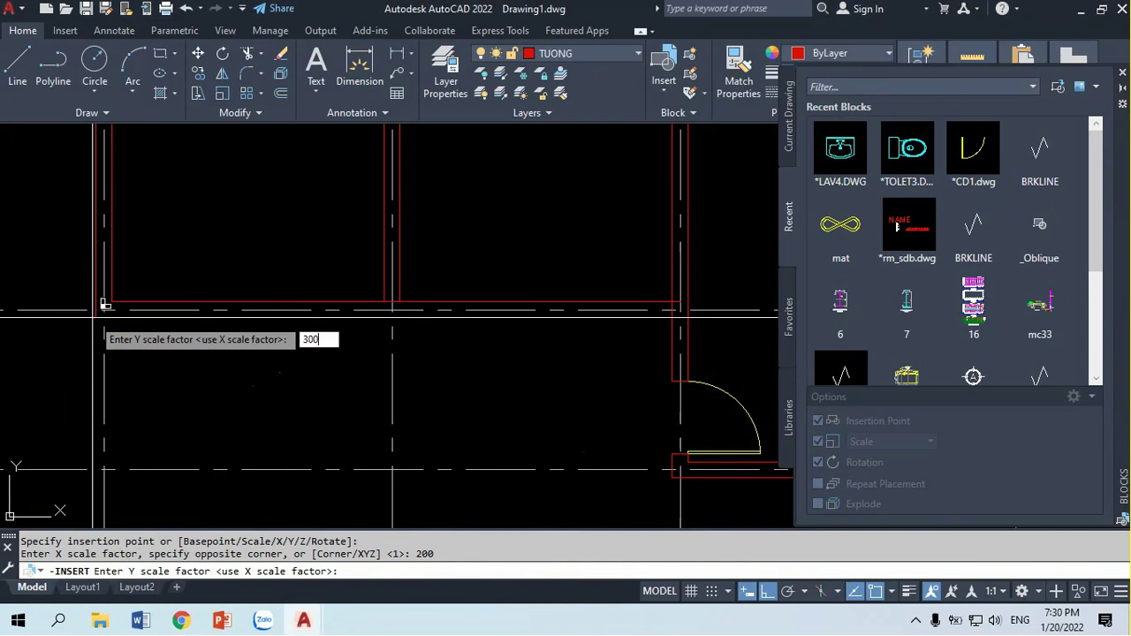
{"action": "key", "text": "Return"}
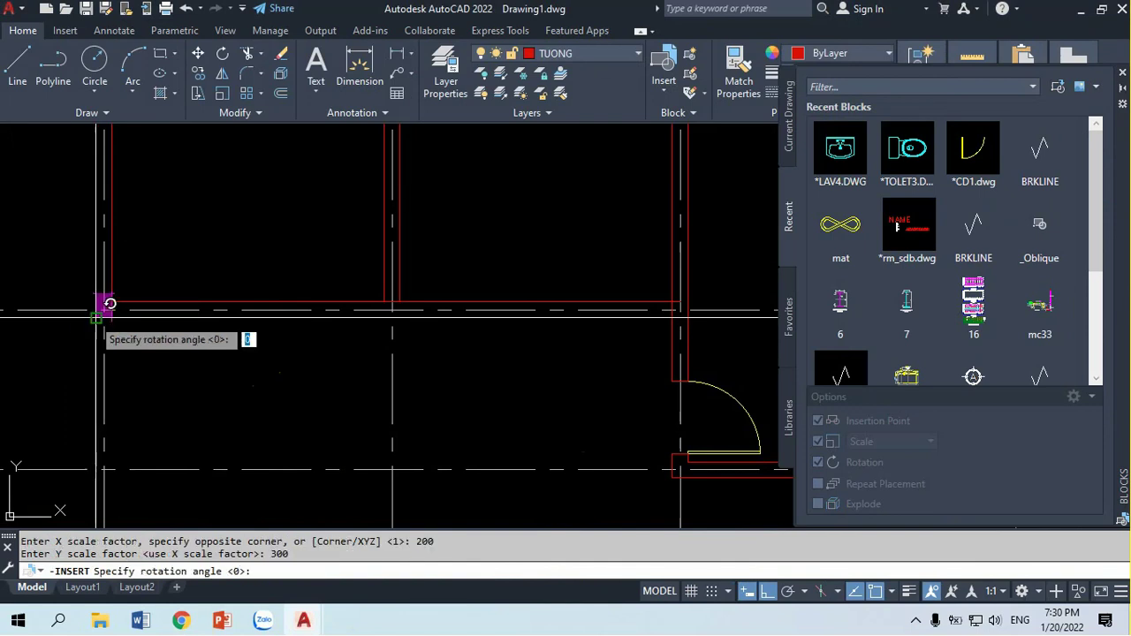
{"action": "key", "text": "Return"}
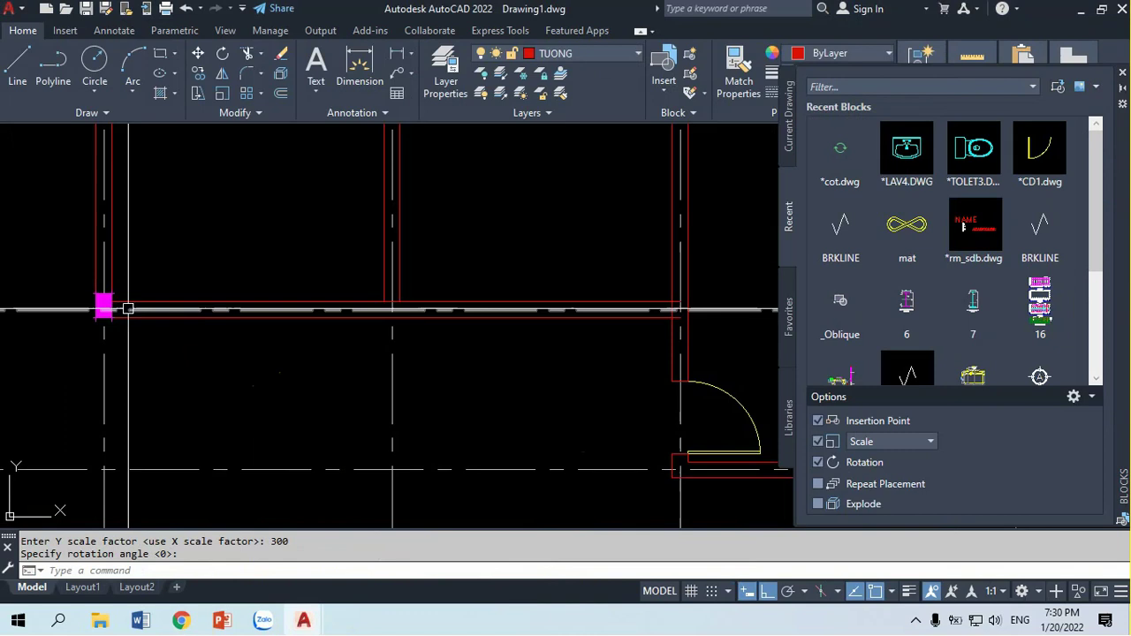
Zoom and pan around the plan to inspect the new magenta cot column
{"action": "scroll", "coordinate": [53, 287], "scroll_direction": "up", "scroll_amount": 3}
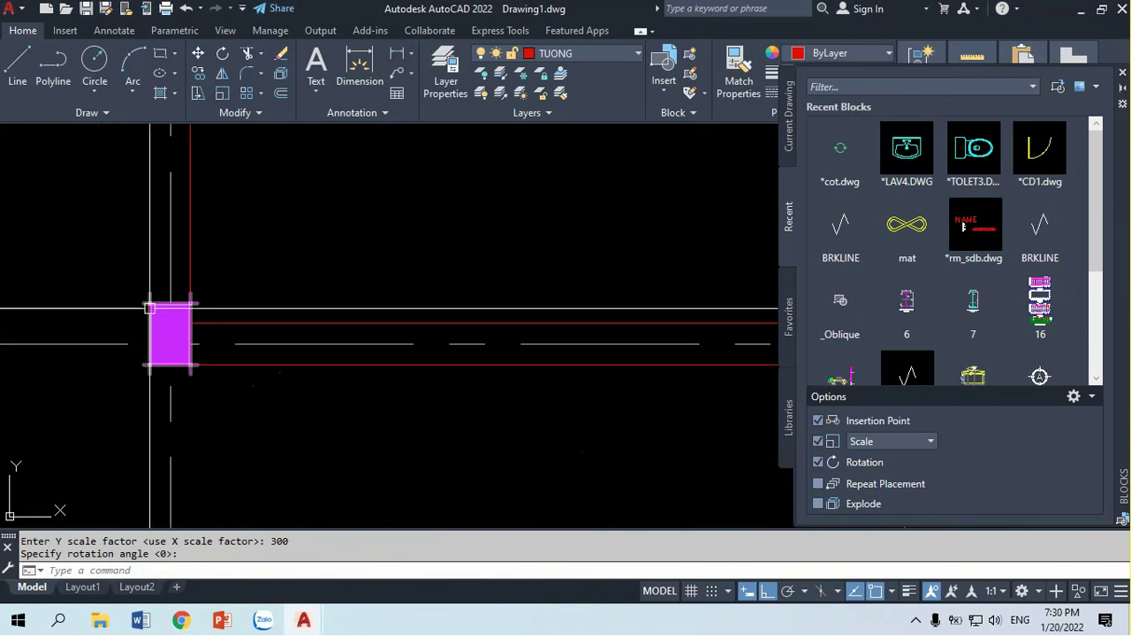
{"action": "scroll", "coordinate": [168, 336], "scroll_direction": "up", "scroll_amount": 1}
{"action": "scroll", "coordinate": [196, 329], "scroll_direction": "down", "scroll_amount": 5}
{"action": "middle_click_drag", "start_coordinate": [196, 330], "coordinate": [96, 291]}
{"action": "scroll", "coordinate": [97, 291], "scroll_direction": "up", "scroll_amount": 2}
{"action": "scroll", "coordinate": [124, 327], "scroll_direction": "down", "scroll_amount": 1}
{"action": "middle_click_drag", "start_coordinate": [123, 334], "coordinate": [154, 309]}
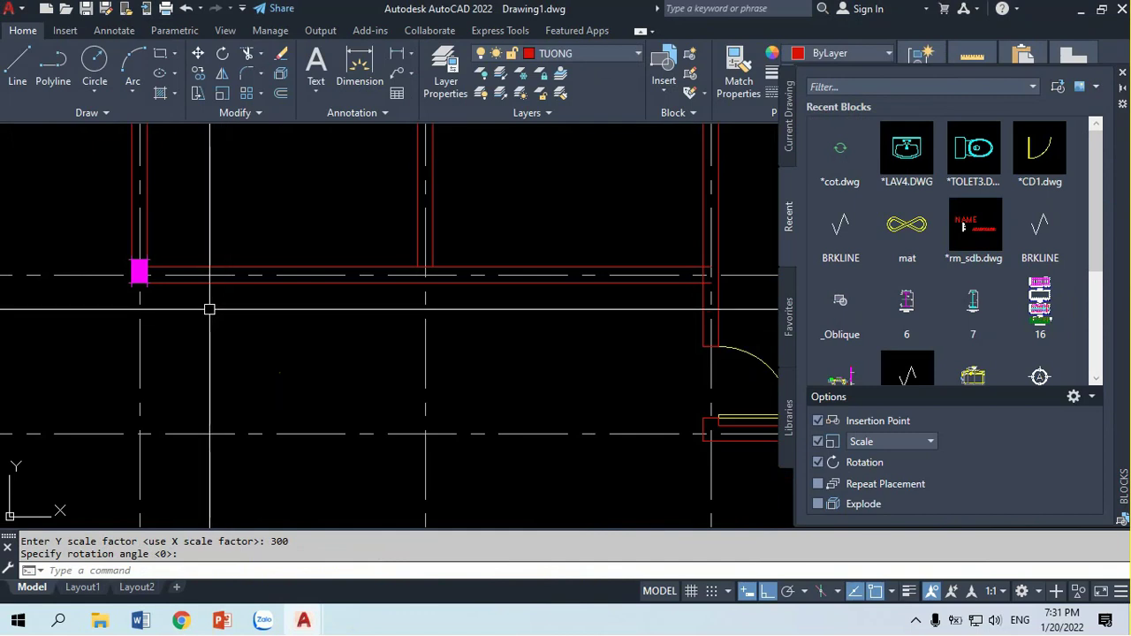
{"action": "scroll", "coordinate": [256, 318], "scroll_direction": "down", "scroll_amount": 1}
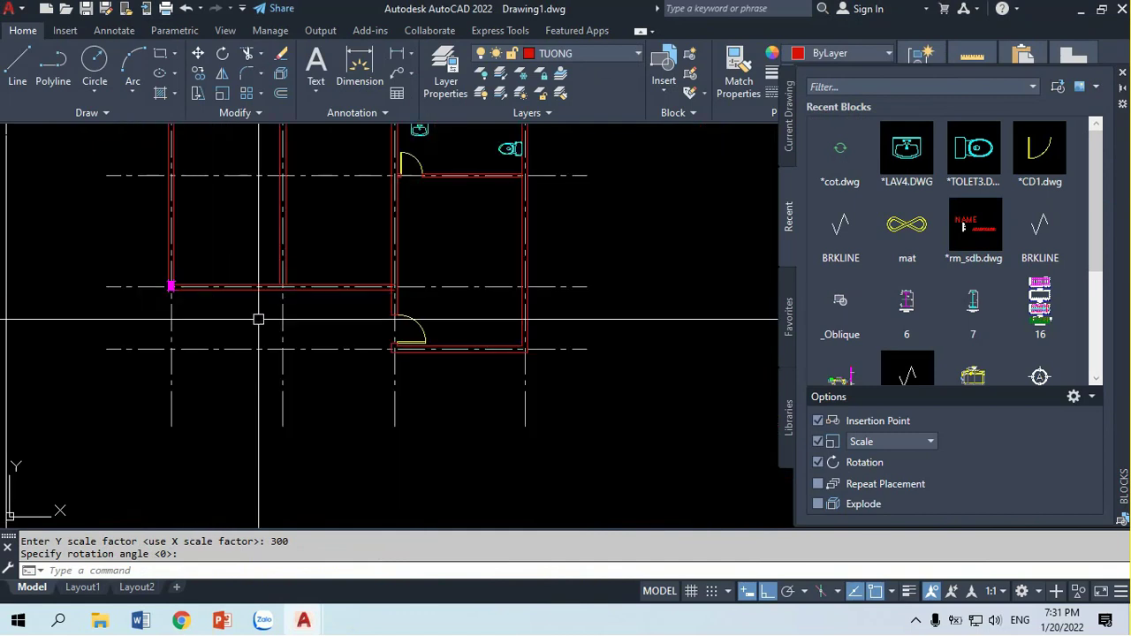
{"action": "scroll", "coordinate": [255, 318], "scroll_direction": "down", "scroll_amount": 1}
{"action": "middle_click_drag", "start_coordinate": [255, 318], "coordinate": [206, 454]}
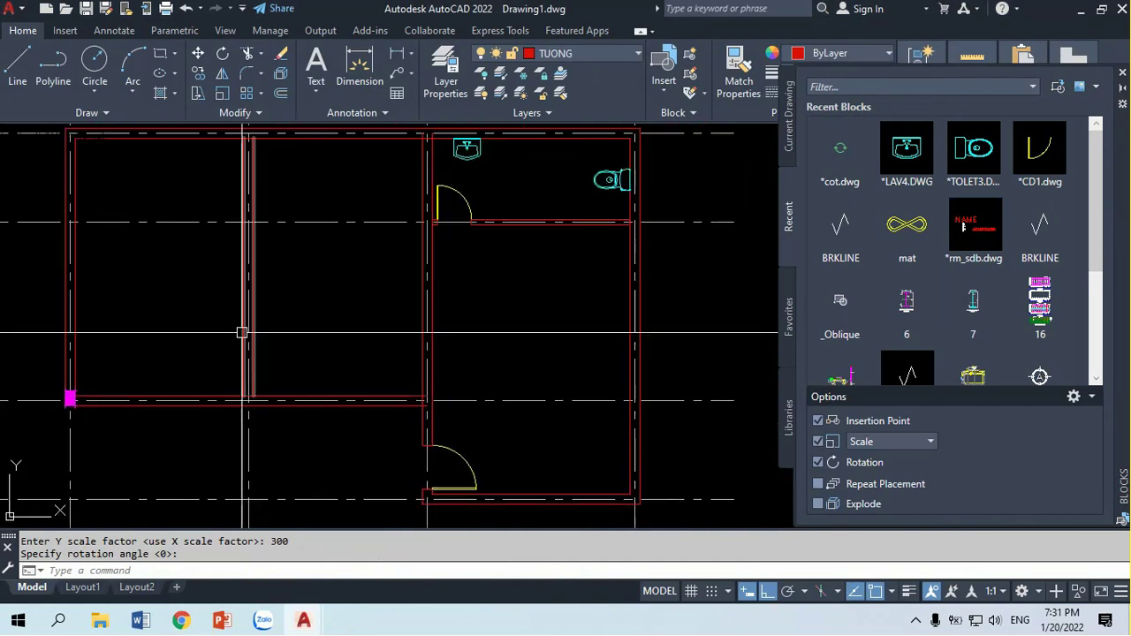
{"action": "scroll", "coordinate": [243, 331], "scroll_direction": "down", "scroll_amount": 2}
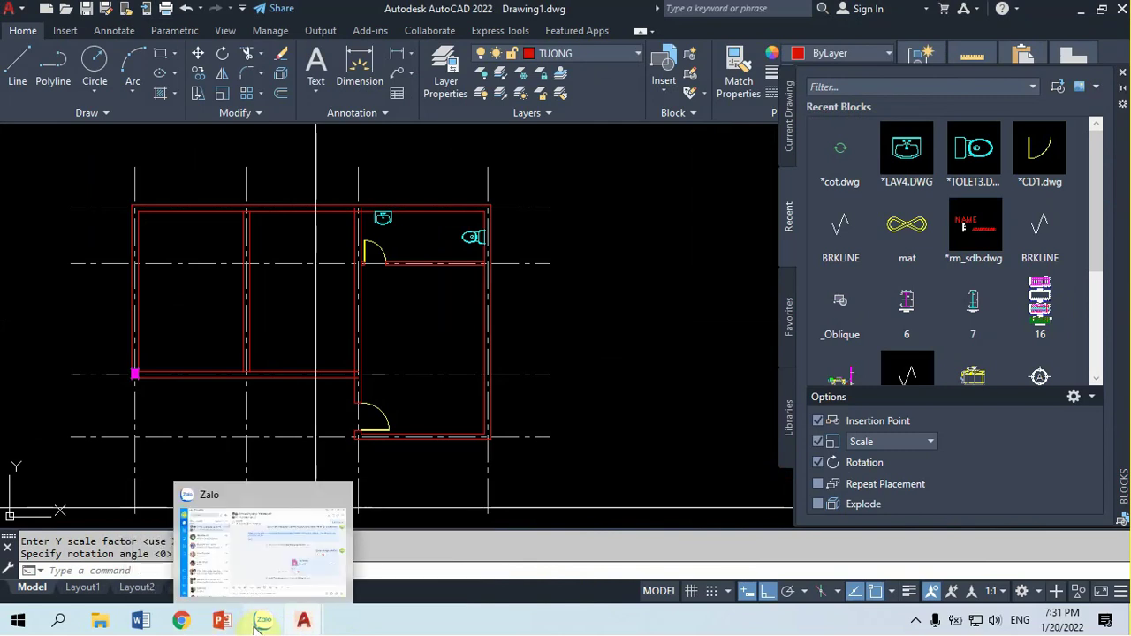
{"action": "mouse_move", "coordinate": [303, 621]}
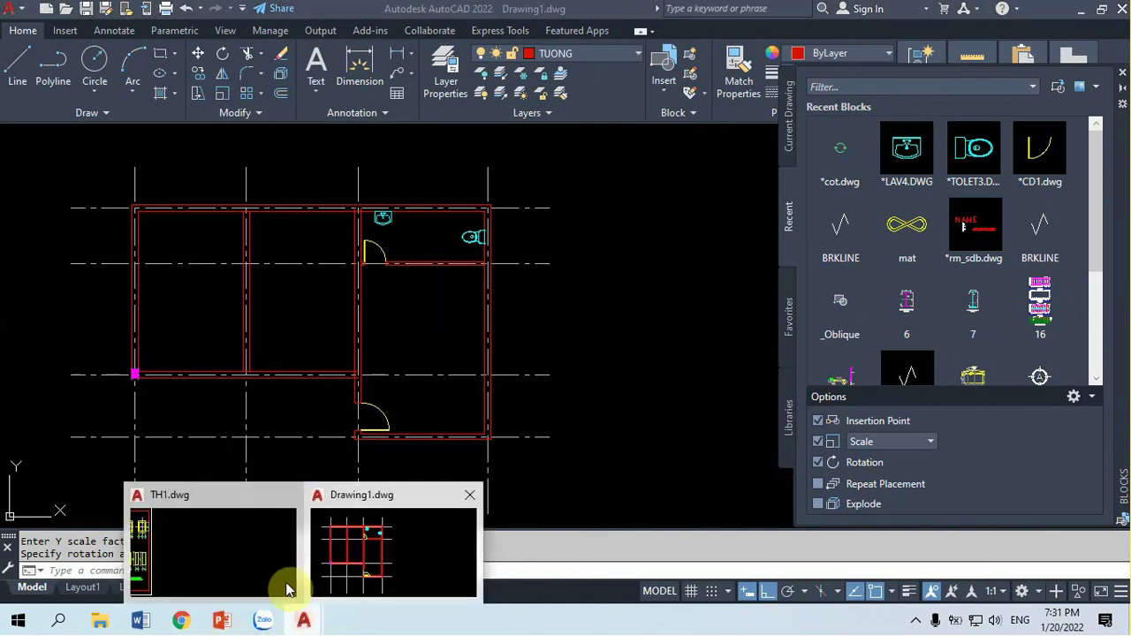
Return to Drawing1, close the Blocks palette and frame the whole floor plan
{"action": "left_click", "coordinate": [399, 534]}
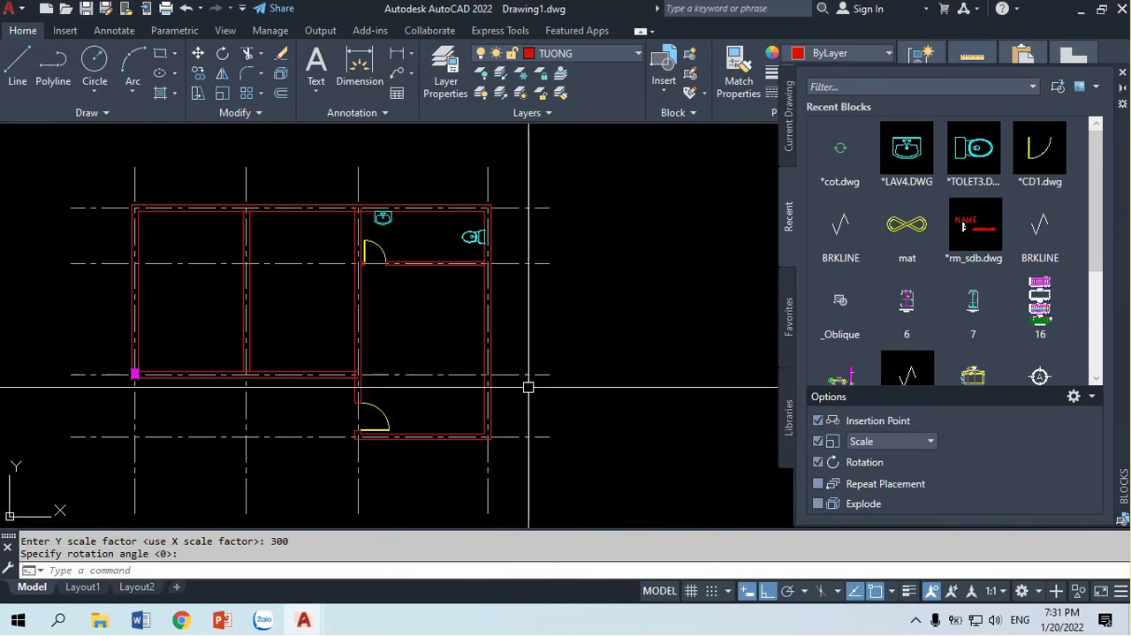
{"action": "left_click", "coordinate": [1122, 72]}
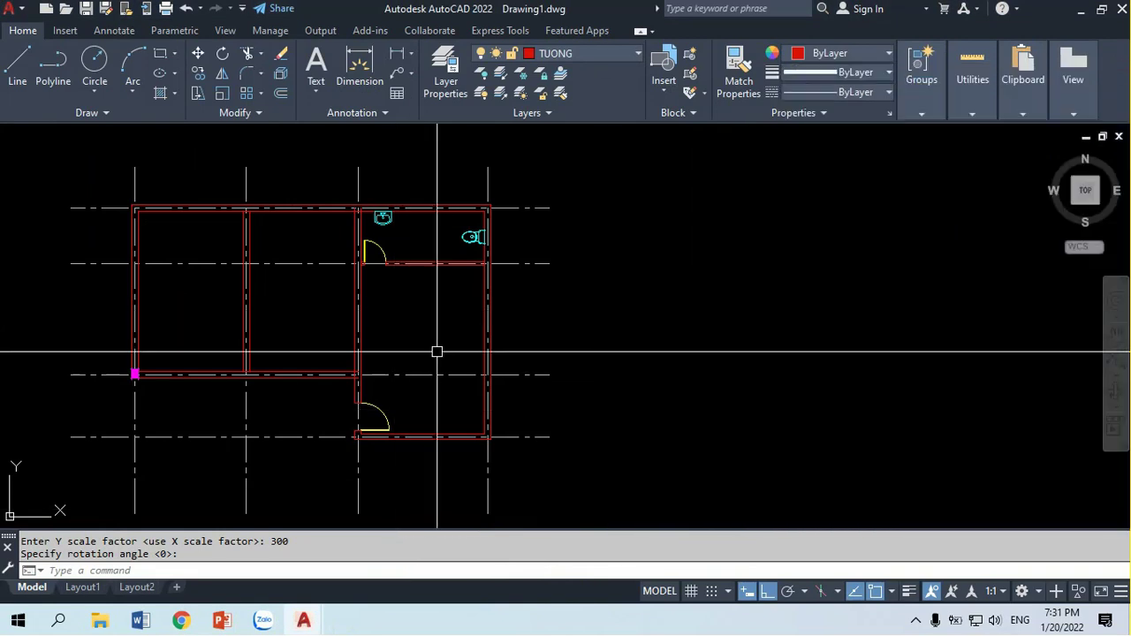
{"action": "scroll", "coordinate": [356, 365], "scroll_direction": "up", "scroll_amount": 2}
{"action": "middle_click_drag", "start_coordinate": [356, 365], "coordinate": [510, 353]}
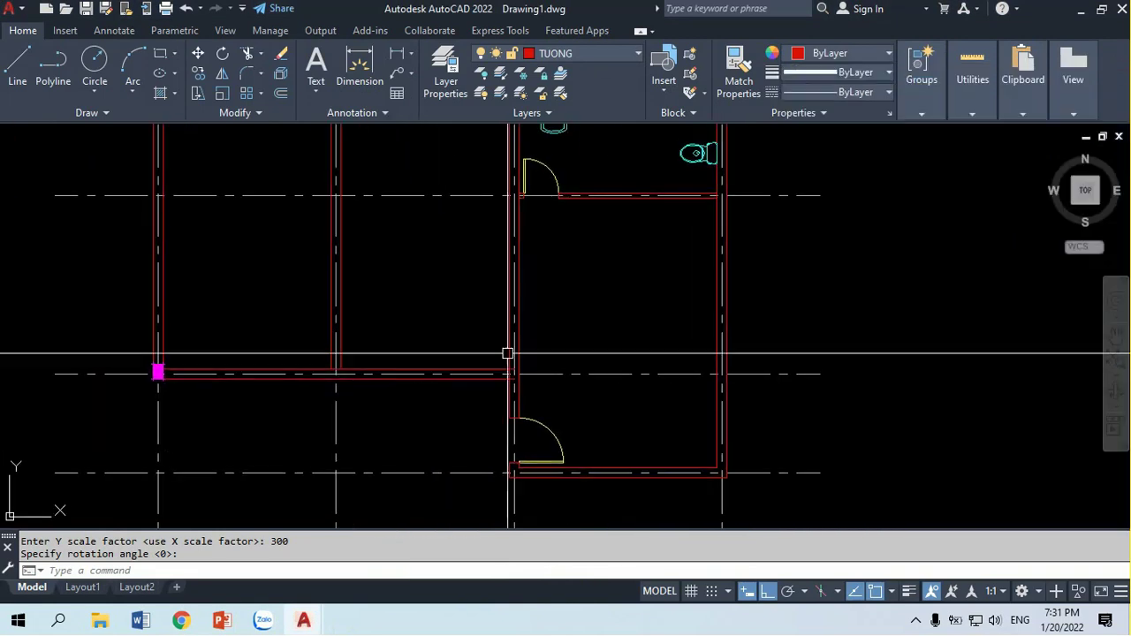
{"action": "scroll", "coordinate": [510, 353], "scroll_direction": "down", "scroll_amount": 2}
{"action": "scroll", "coordinate": [446, 365], "scroll_direction": "up", "scroll_amount": 2}
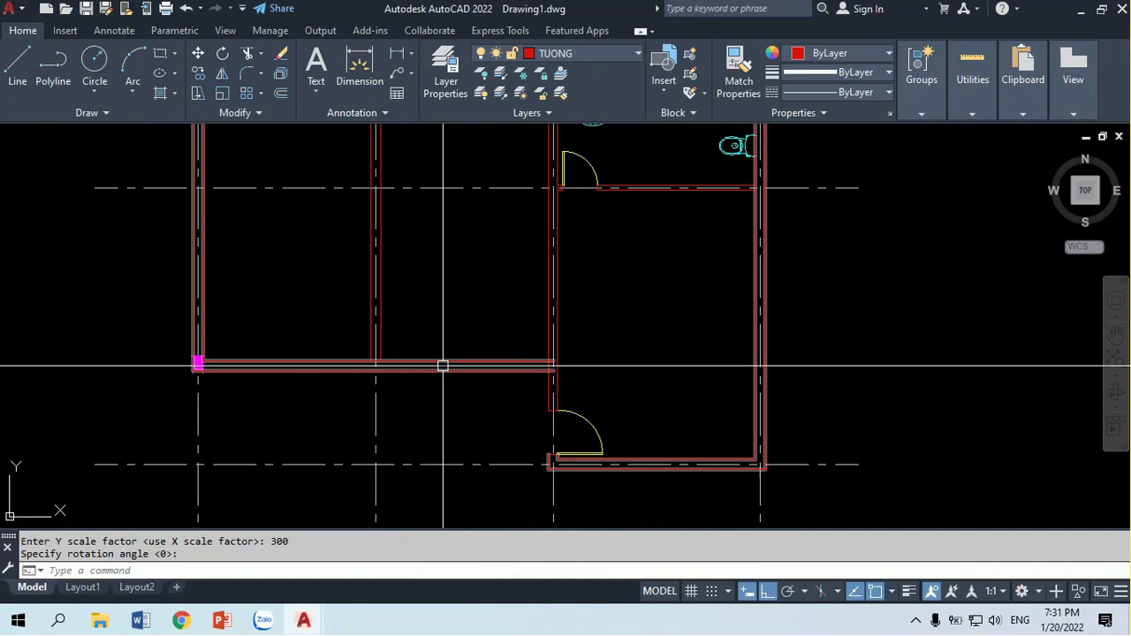
{"action": "scroll", "coordinate": [441, 366], "scroll_direction": "down", "scroll_amount": 2}
{"action": "middle_click_drag", "start_coordinate": [588, 376], "coordinate": [462, 375]}
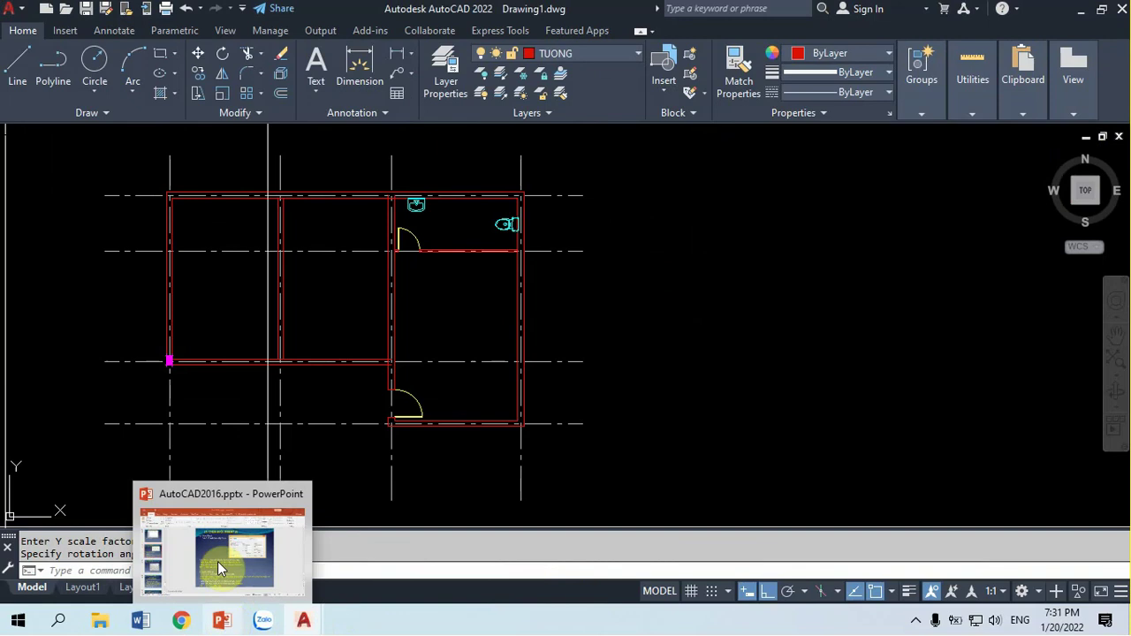
{"action": "mouse_move", "coordinate": [222, 621]}
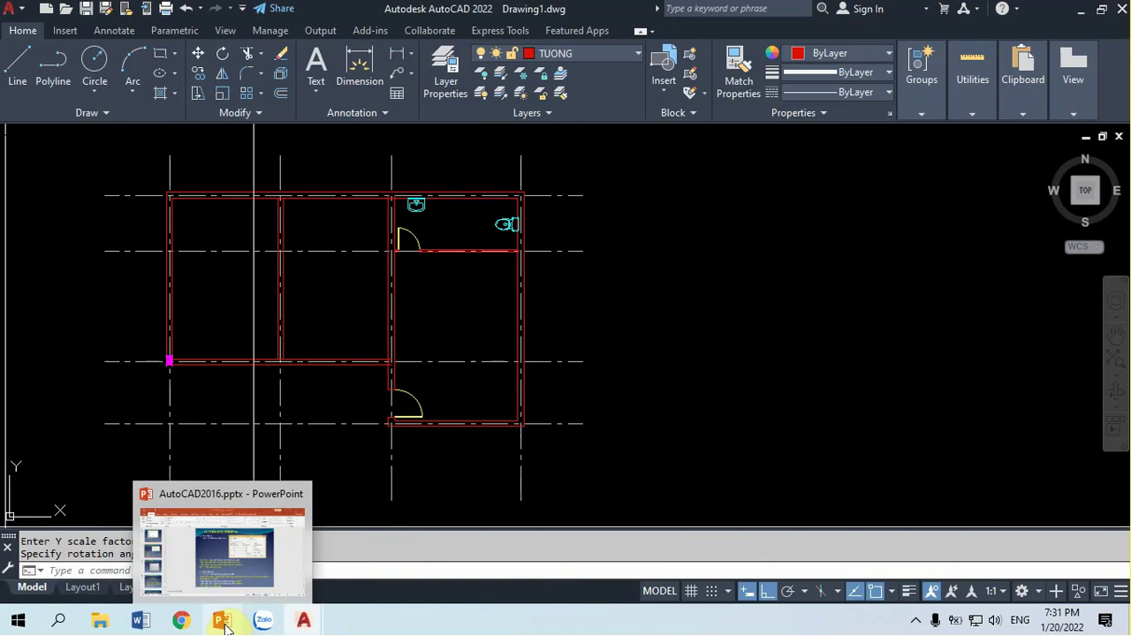
In AutoCAD2016.pptx, start the slide show from slide 76, '63. CHÈN KHỐI INSERT (I)'
{"action": "left_click", "coordinate": [225, 623]}
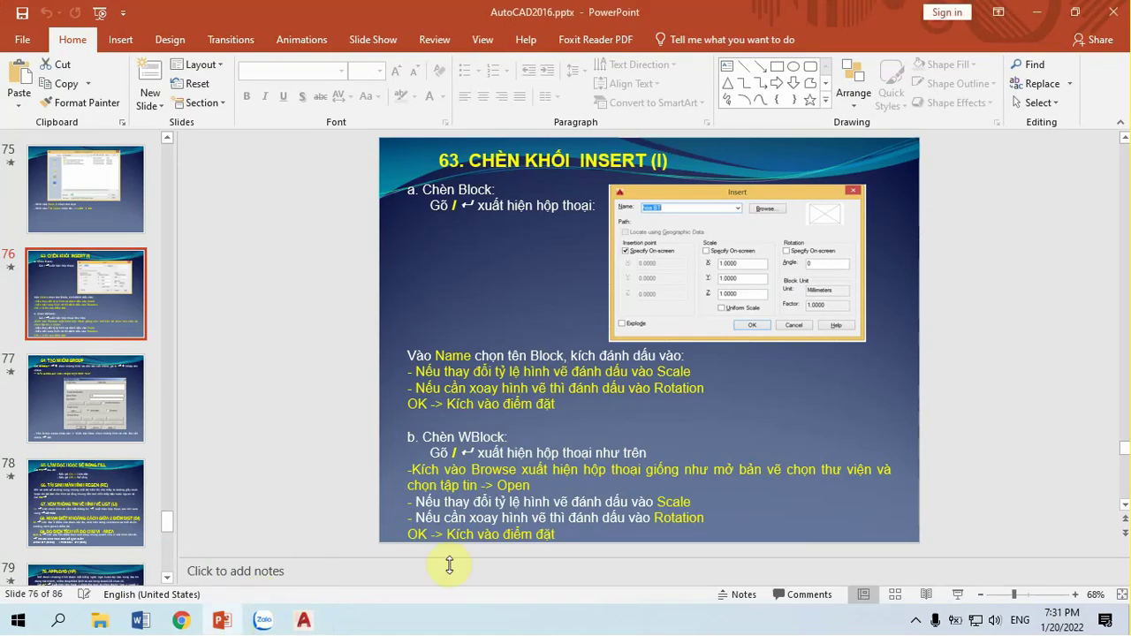
{"action": "left_click", "coordinate": [96, 411]}
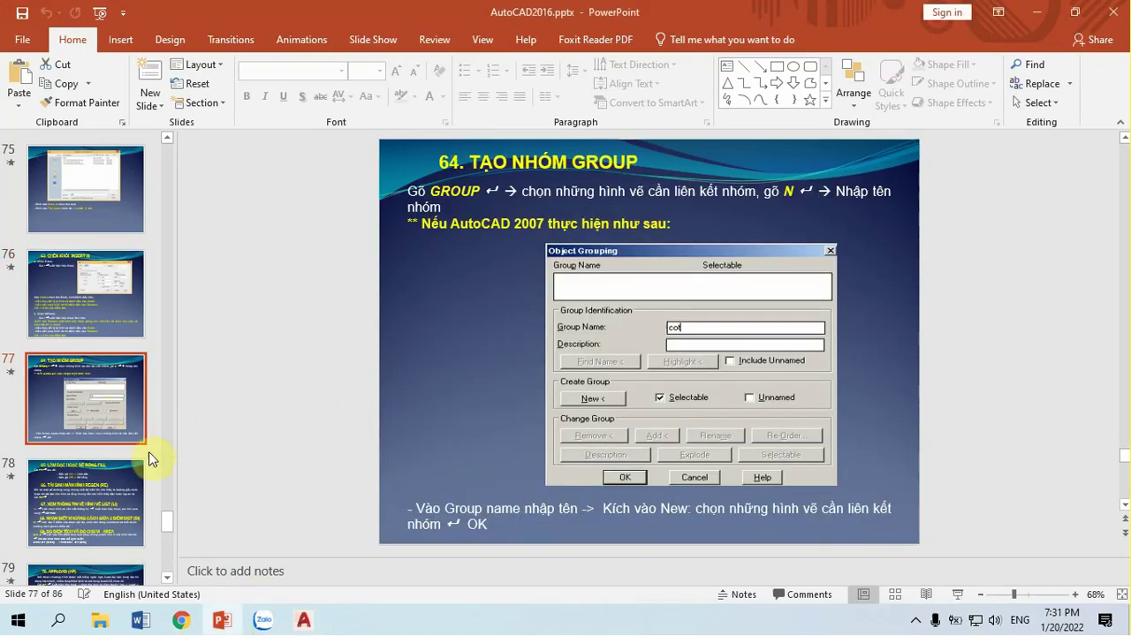
{"action": "left_click", "coordinate": [83, 293]}
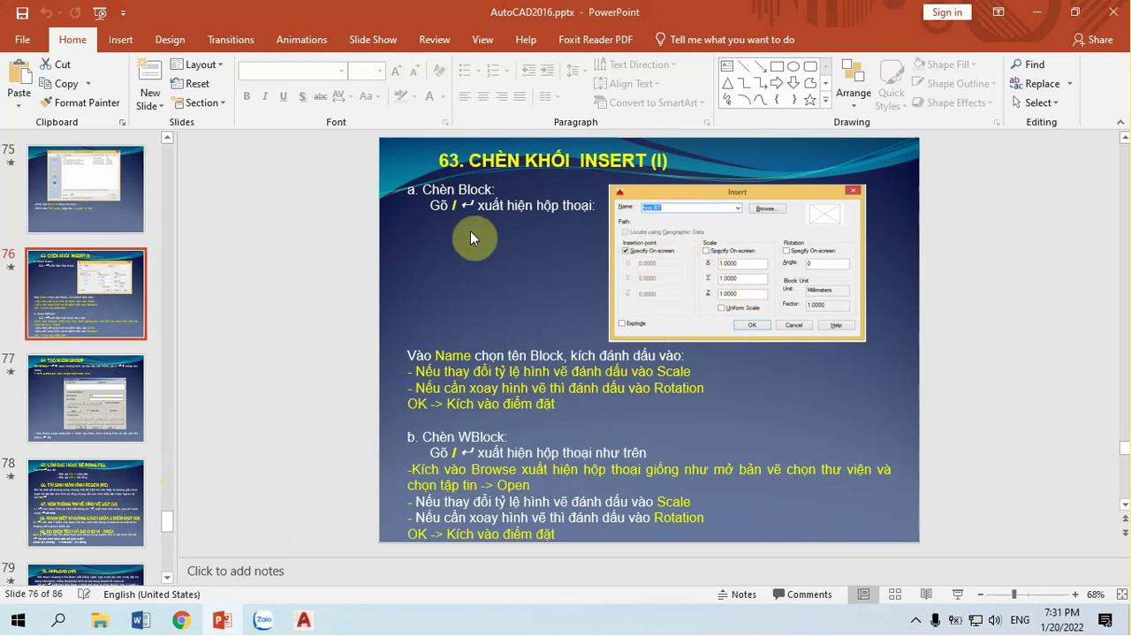
{"action": "key", "text": "shift+F5"}
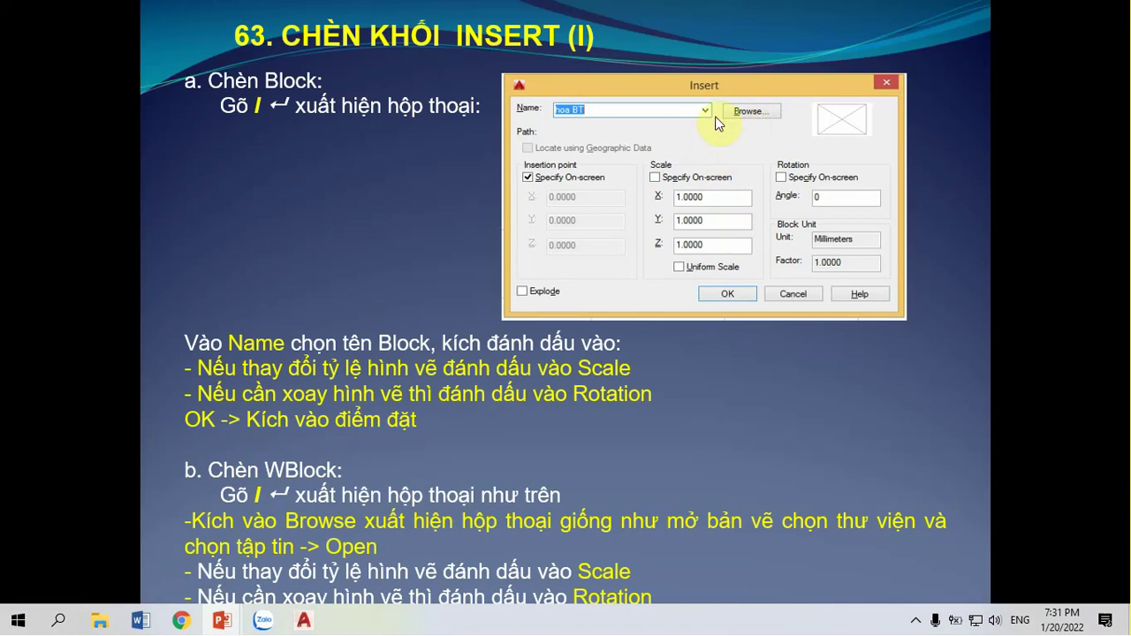
Advance the show to the '64. TẠO NHÓM GROUP' slide and call up the Alt+Tab window list
{"action": "left_click", "coordinate": [715, 133]}
{"action": "left_click", "coordinate": [462, 363]}
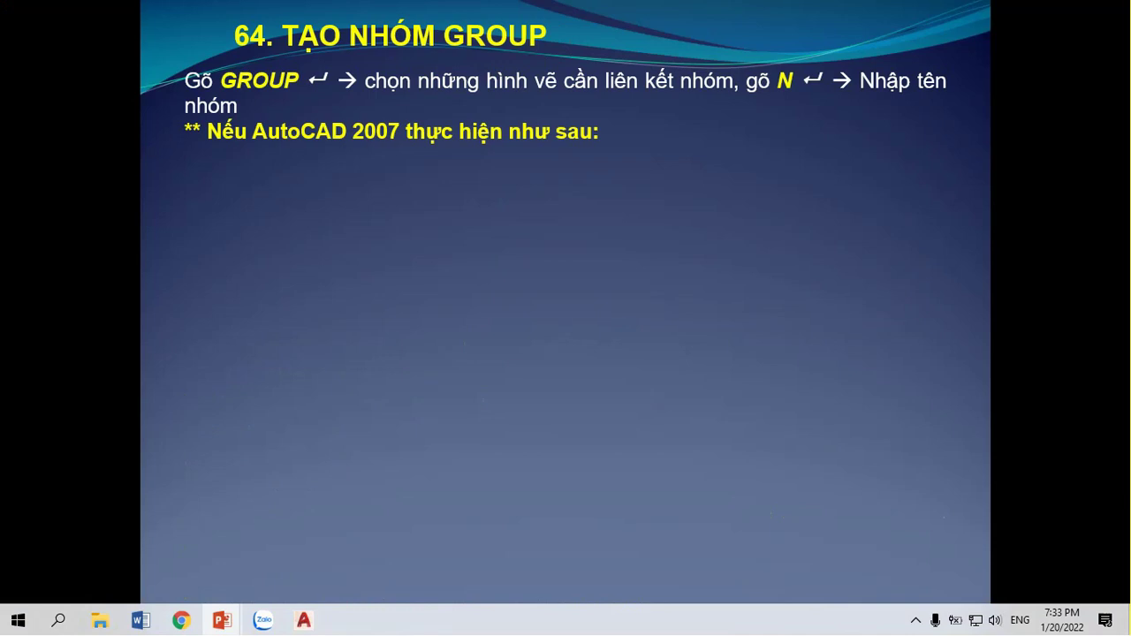
{"action": "key", "text": "alt+Tab"}
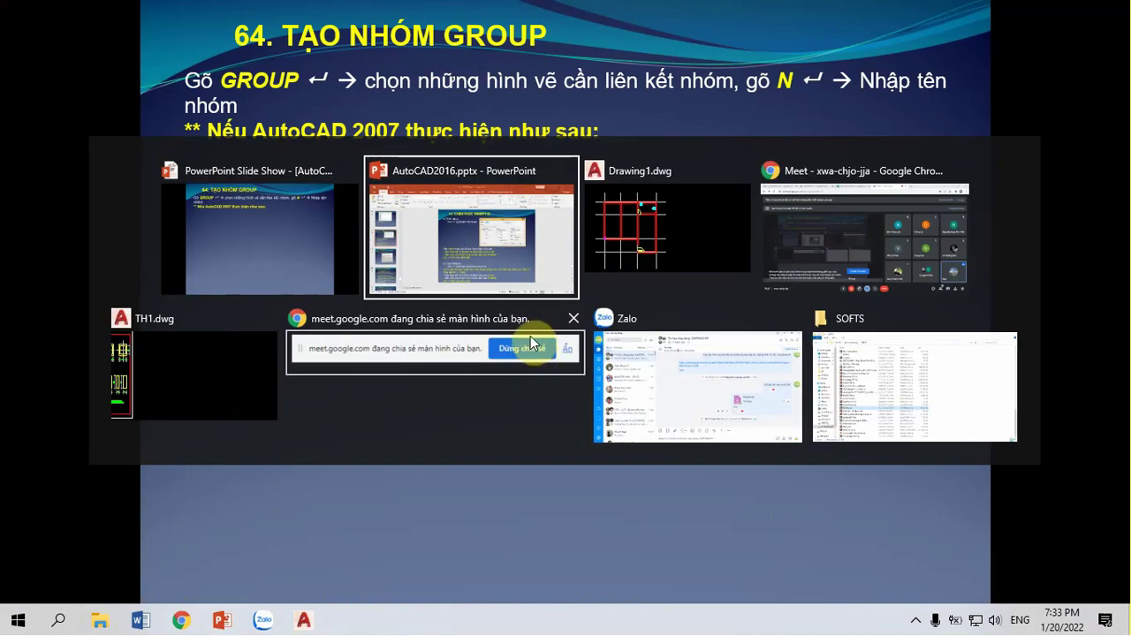
Return to AutoCAD, switch to TH1.dwg and zoom in along the staircase section
{"action": "key", "text": "alt+Tab"}
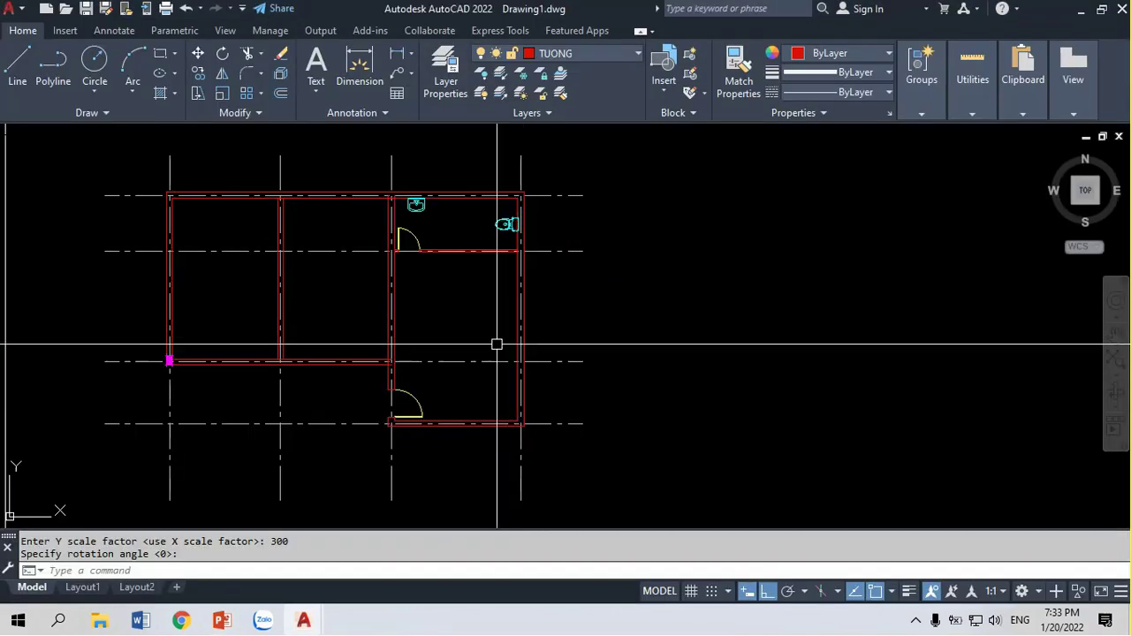
{"action": "key", "text": "alt"}
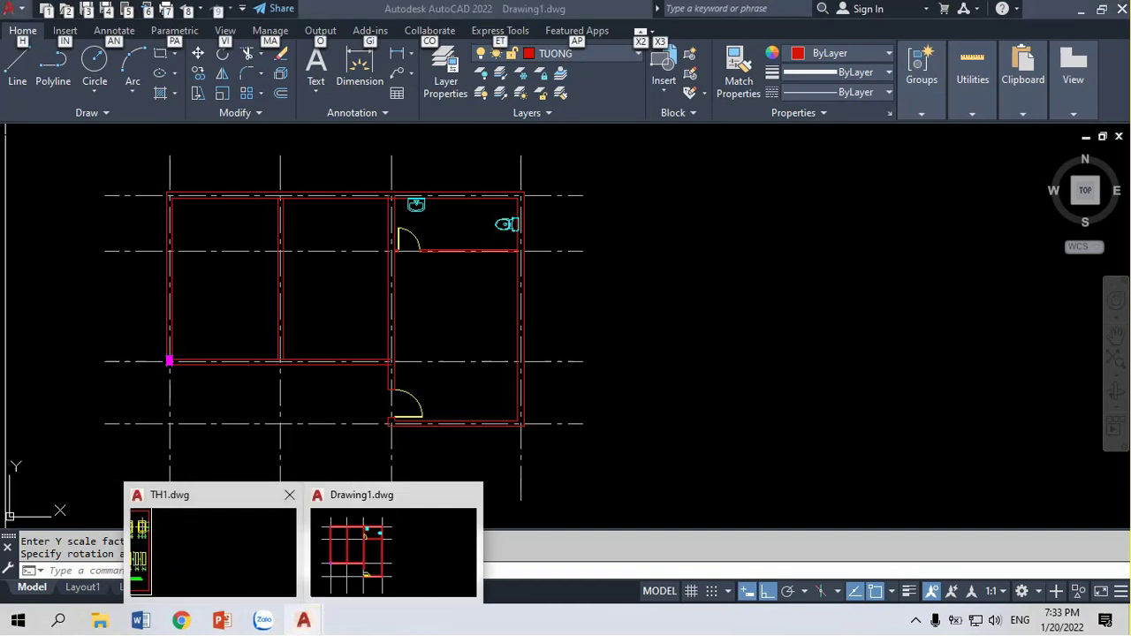
{"action": "left_click", "coordinate": [213, 543]}
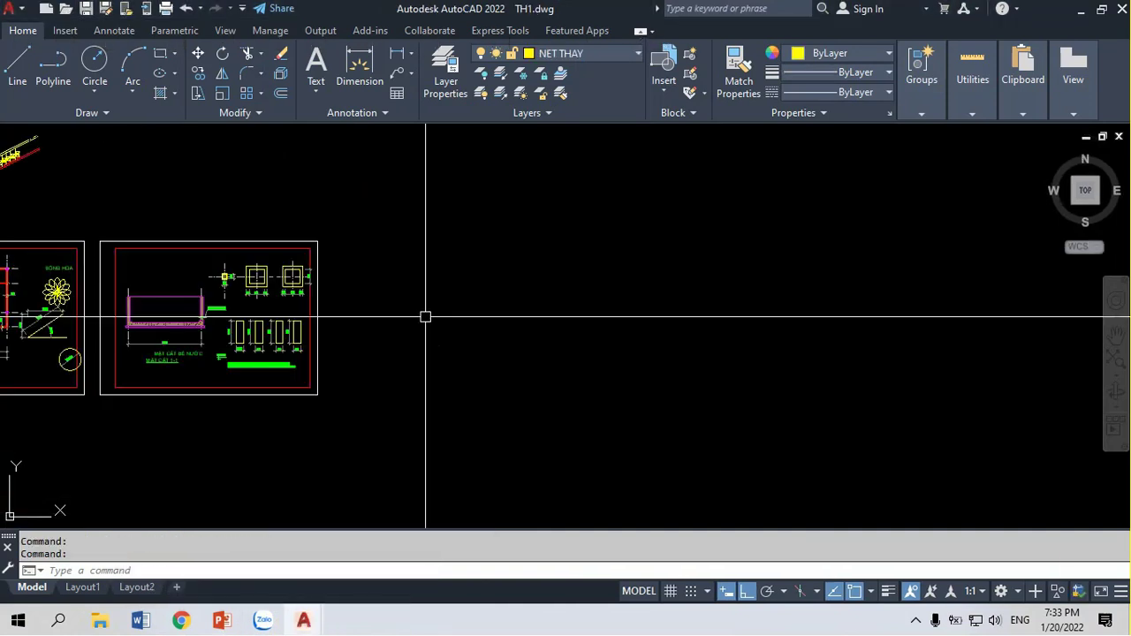
{"action": "scroll", "coordinate": [425, 316], "scroll_direction": "down", "scroll_amount": 2}
{"action": "middle_click_drag", "start_coordinate": [245, 253], "coordinate": [348, 336]}
{"action": "scroll", "coordinate": [324, 335], "scroll_direction": "up", "scroll_amount": 4}
{"action": "scroll", "coordinate": [505, 455], "scroll_direction": "up", "scroll_amount": 2}
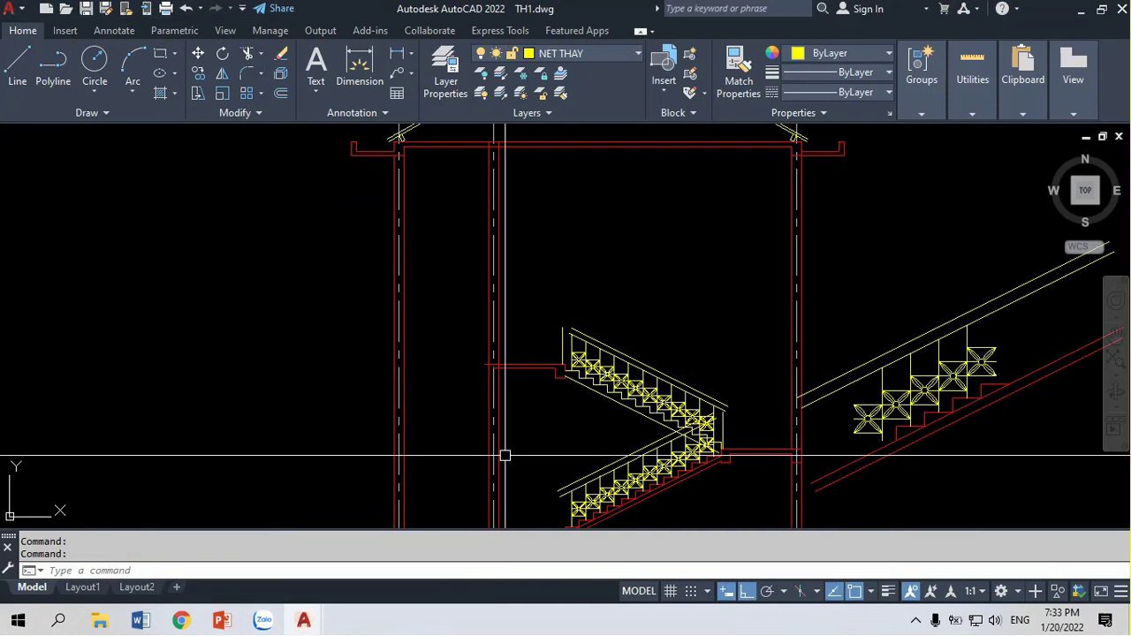
{"action": "mouse_move", "coordinate": [505, 455]}
{"action": "middle_mouse_down"}
{"action": "mouse_move", "coordinate": [418, 303]}
{"action": "mouse_move", "coordinate": [403, 435]}
{"action": "mouse_move", "coordinate": [522, 392]}
{"action": "mouse_move", "coordinate": [572, 392]}
{"action": "middle_mouse_up"}
{"action": "scroll", "coordinate": [442, 315], "scroll_direction": "up", "scroll_amount": 2}
{"action": "scroll", "coordinate": [403, 436], "scroll_direction": "up", "scroll_amount": 3}
{"action": "scroll", "coordinate": [356, 434], "scroll_direction": "up", "scroll_amount": 3}
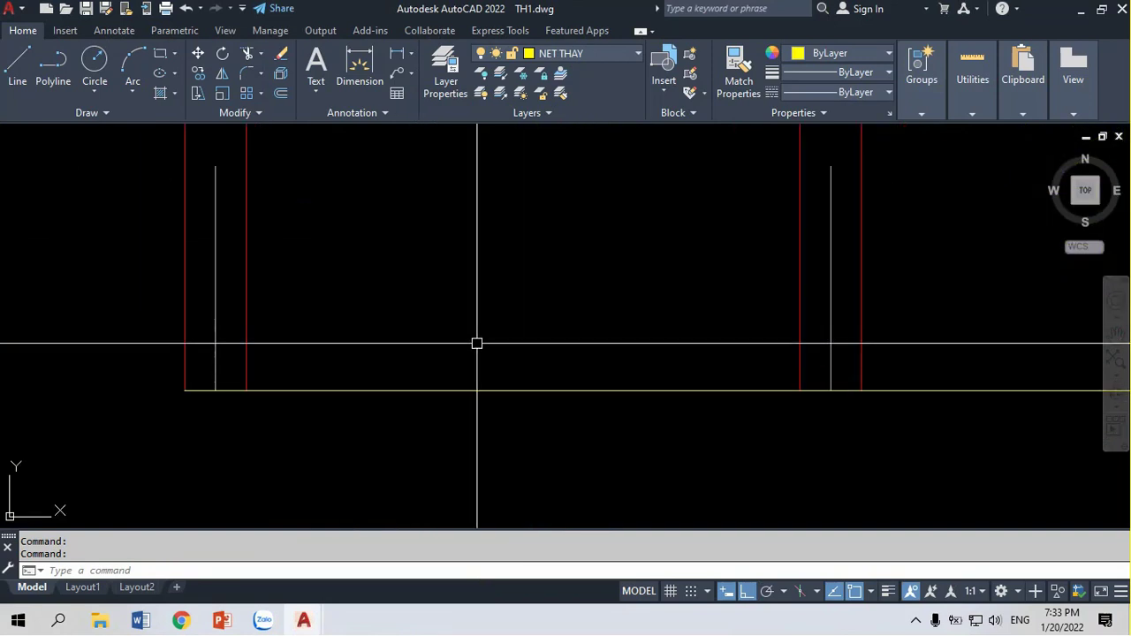
Make TEXT the current layer and try a DT label above the floor line, then cancel it
{"action": "left_click", "coordinate": [579, 53]}
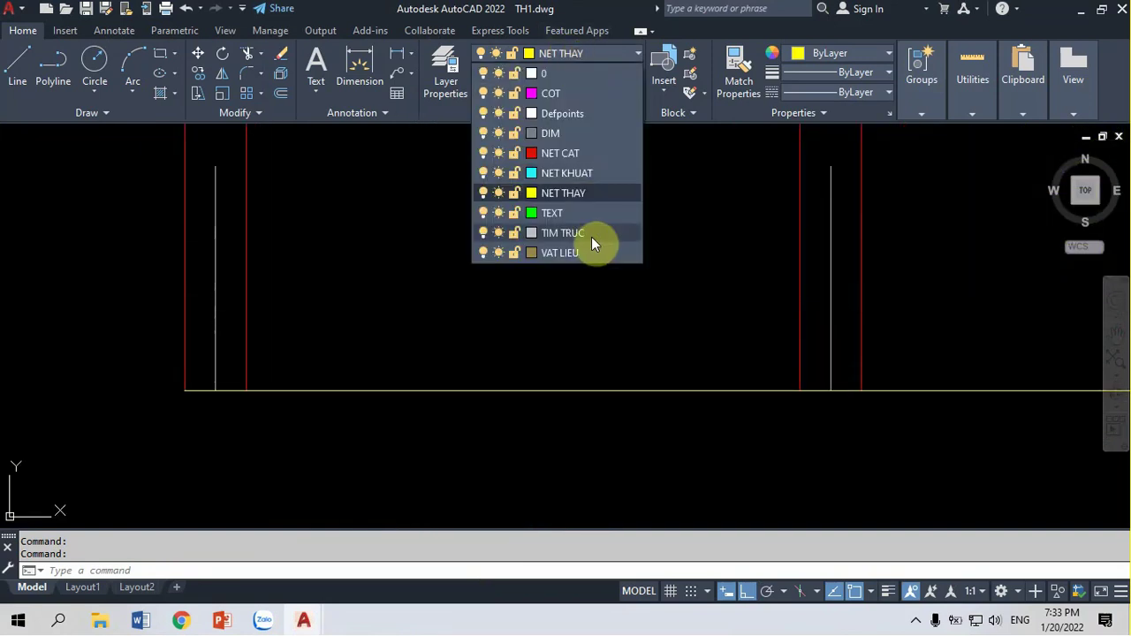
{"action": "left_click", "coordinate": [574, 215]}
{"action": "type", "text": "DT"}
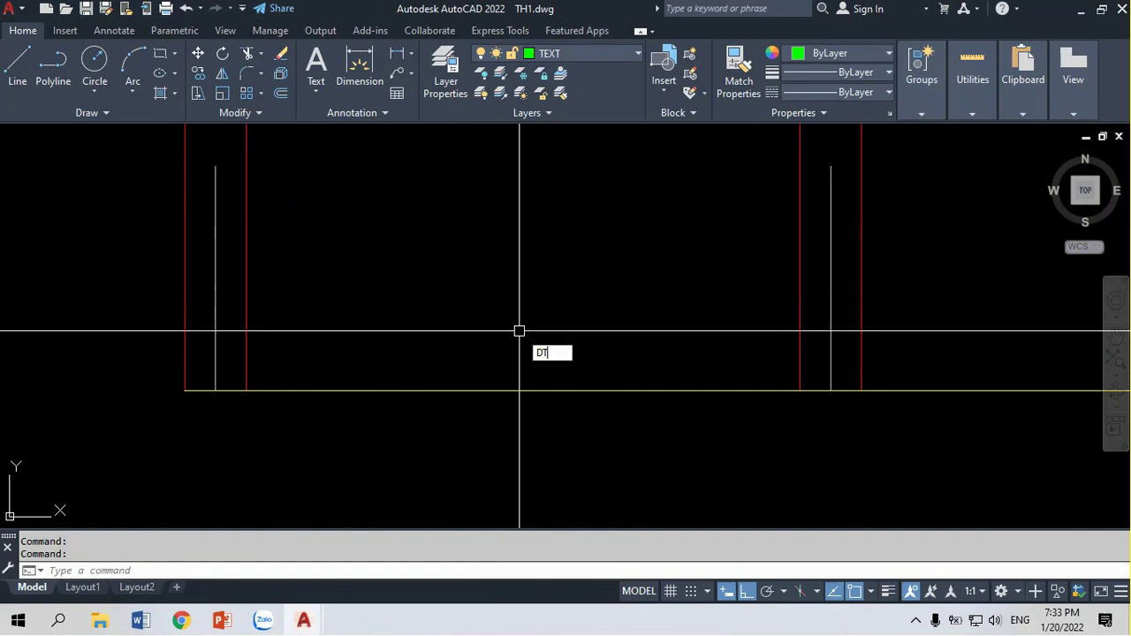
{"action": "key", "text": "Return"}
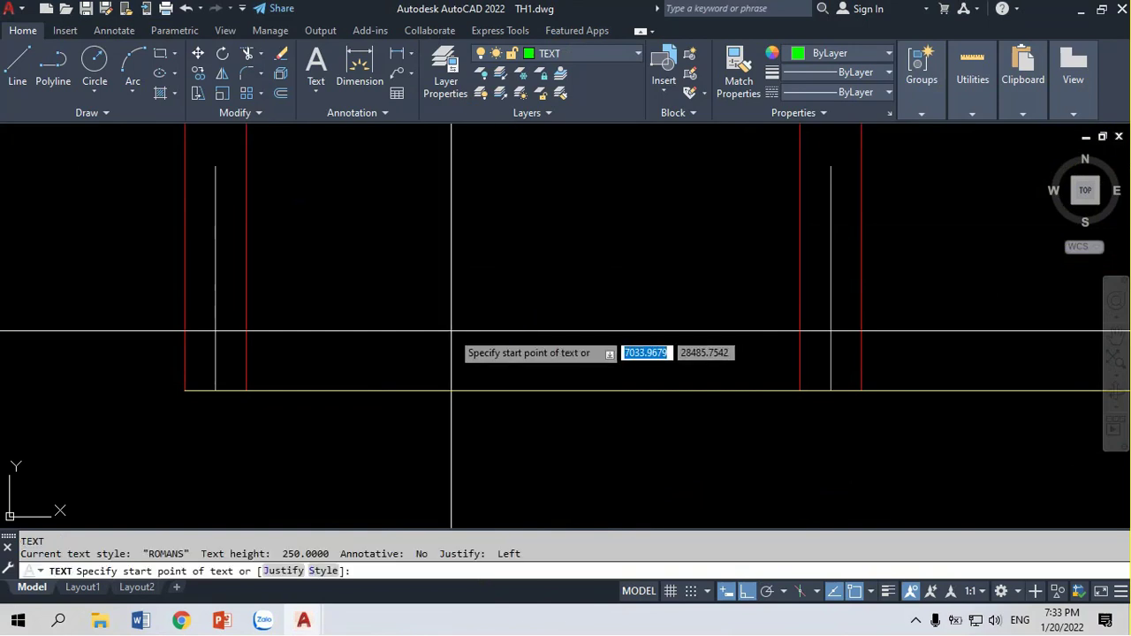
{"action": "left_click", "coordinate": [435, 354]}
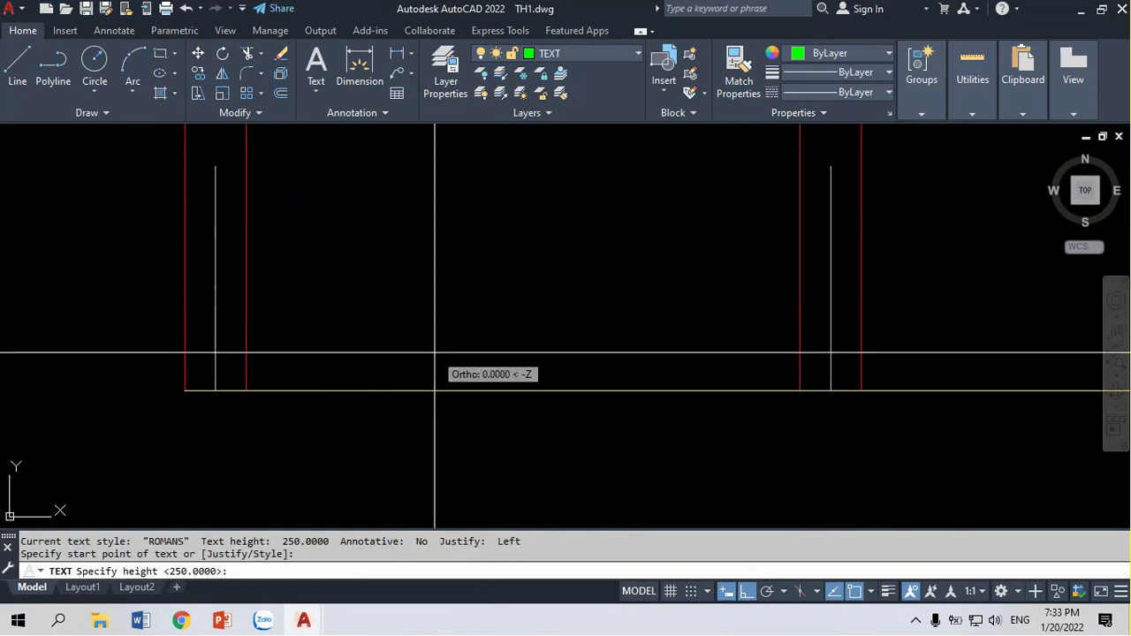
{"action": "key", "text": "Return"}
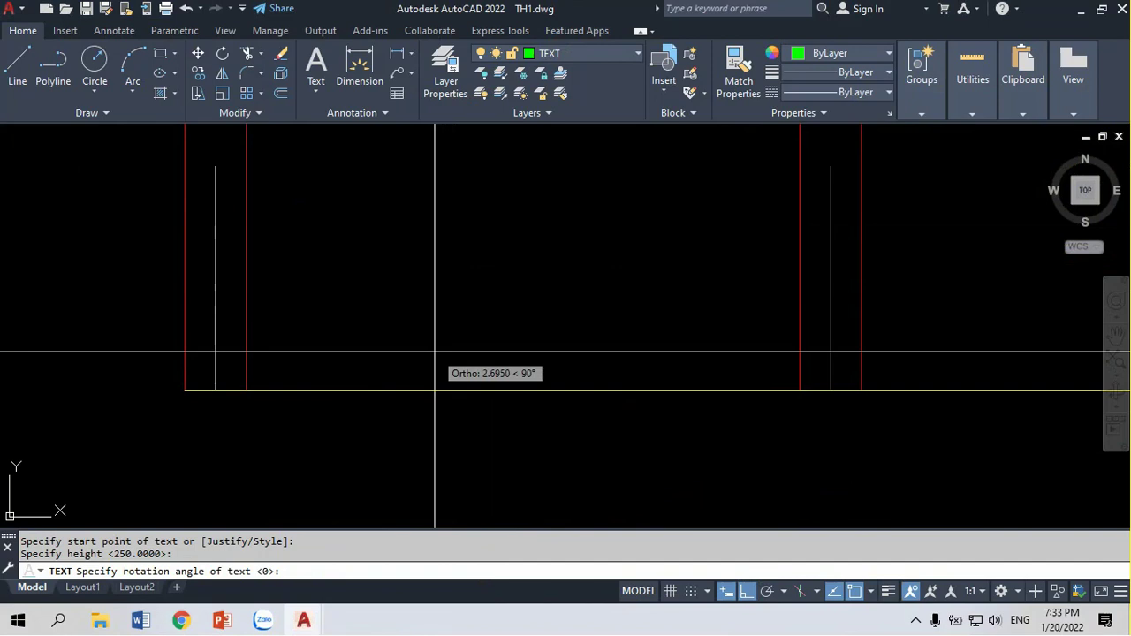
{"action": "key", "text": "Return"}
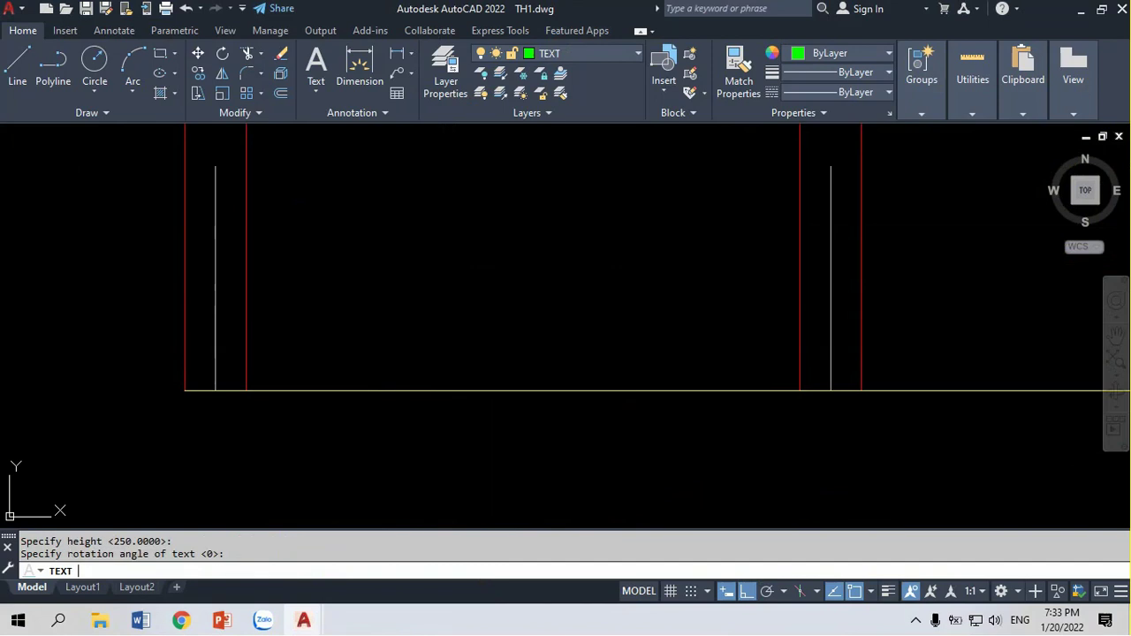
{"action": "type", "text": "%%"}
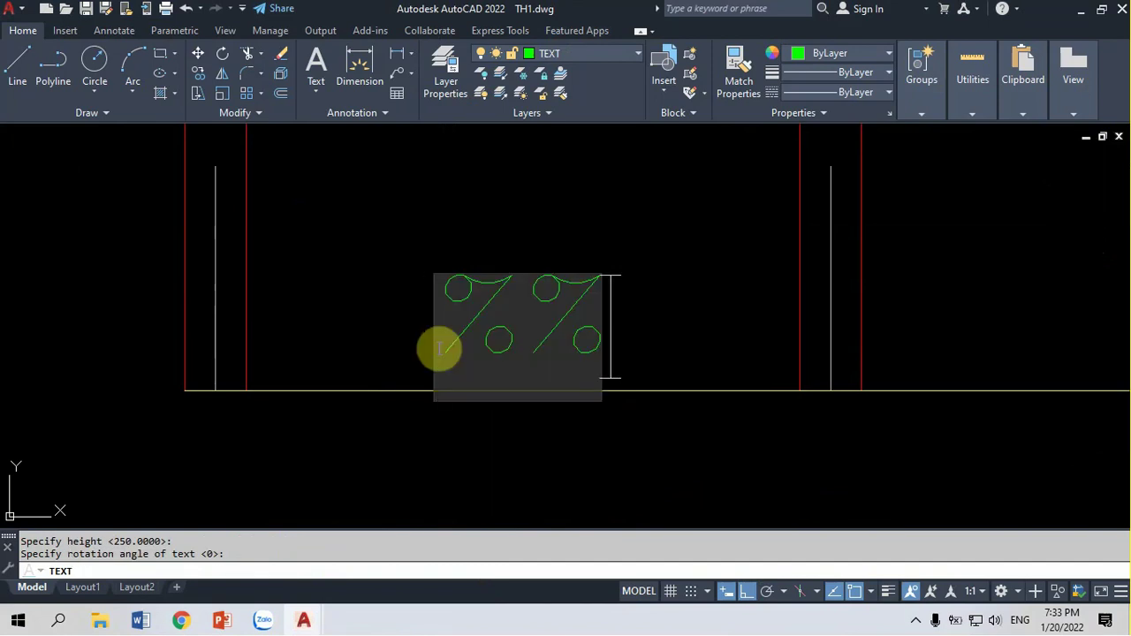
{"action": "key", "text": "Escape"}
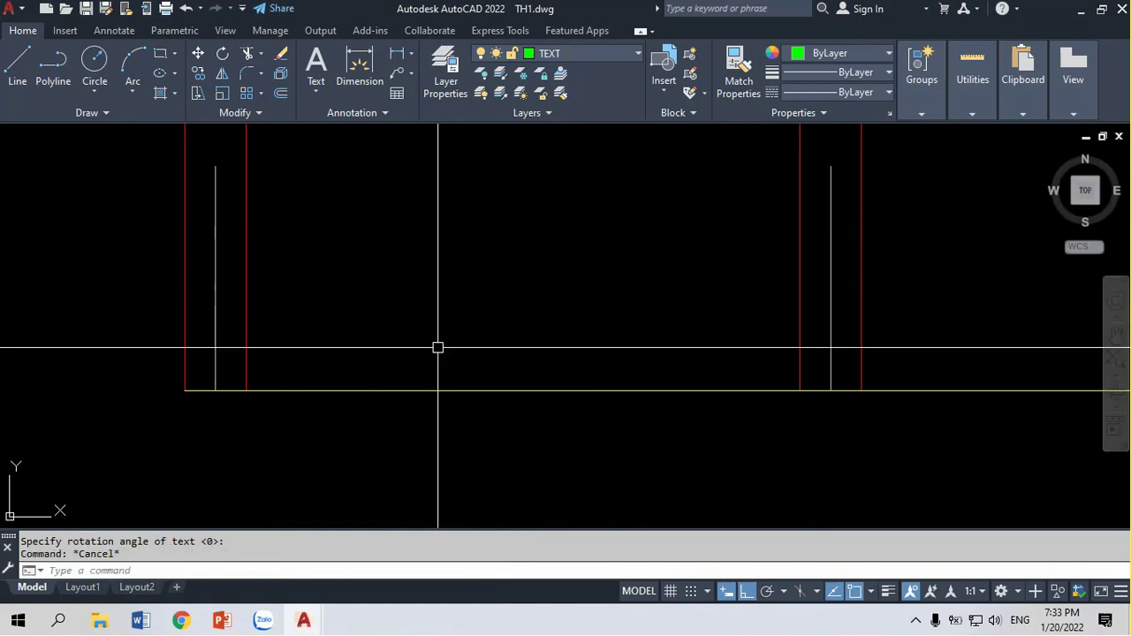
{"action": "type", "text": "ST"}
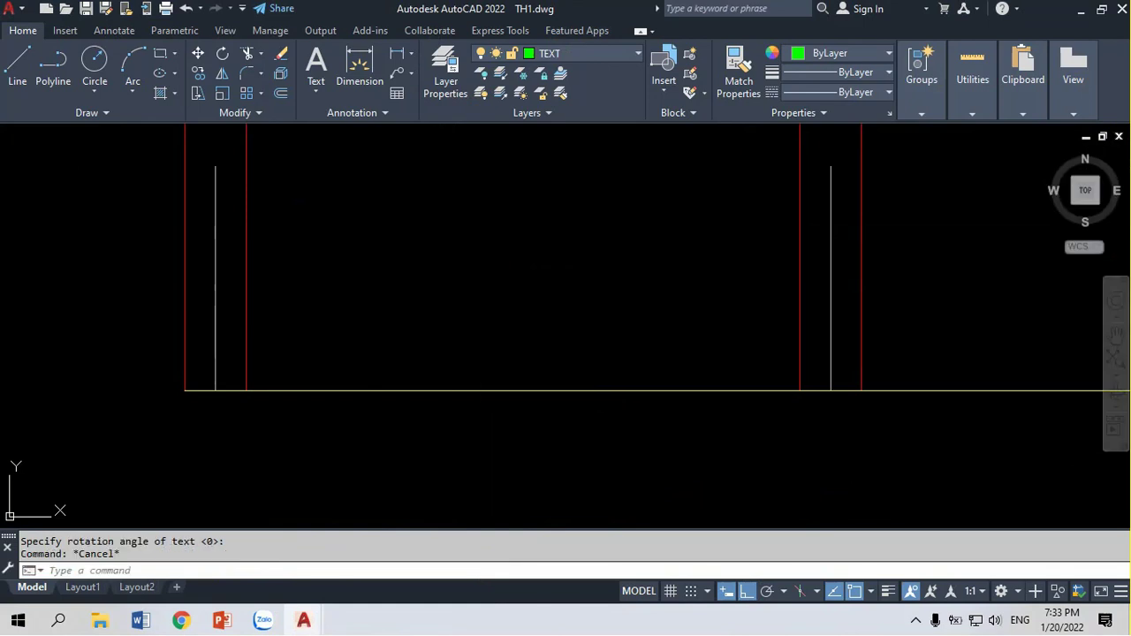
Make Standard the current text style in the Text Style dialog
{"action": "key", "text": "Return"}
{"action": "left_click", "coordinate": [356, 235]}
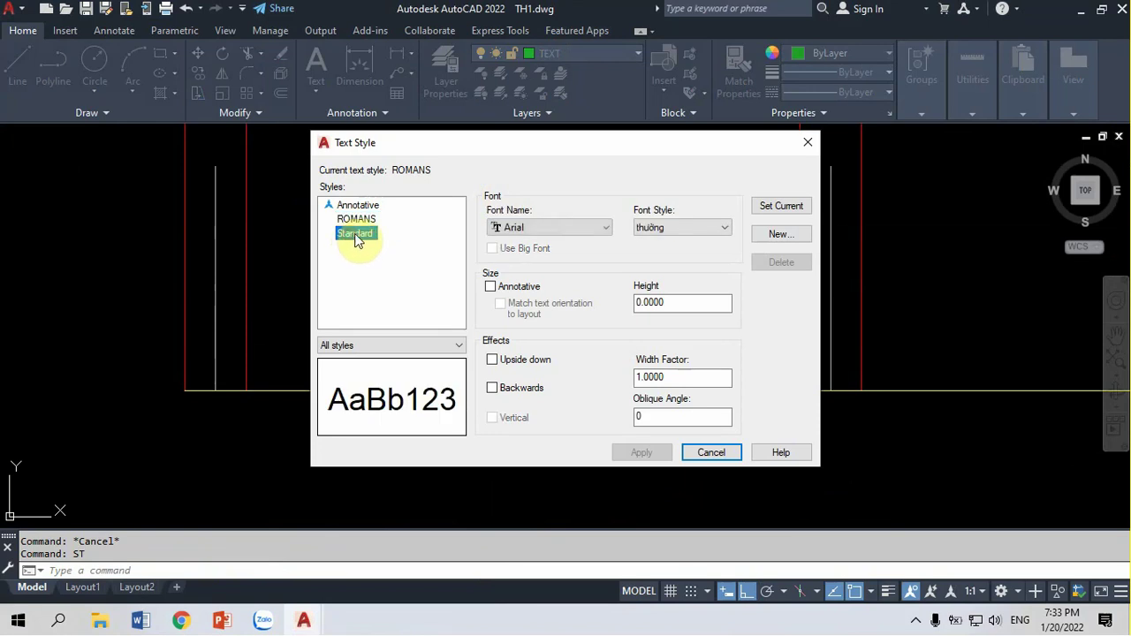
{"action": "left_click", "coordinate": [343, 235]}
{"action": "left_click", "coordinate": [772, 208]}
{"action": "left_click", "coordinate": [711, 453]}
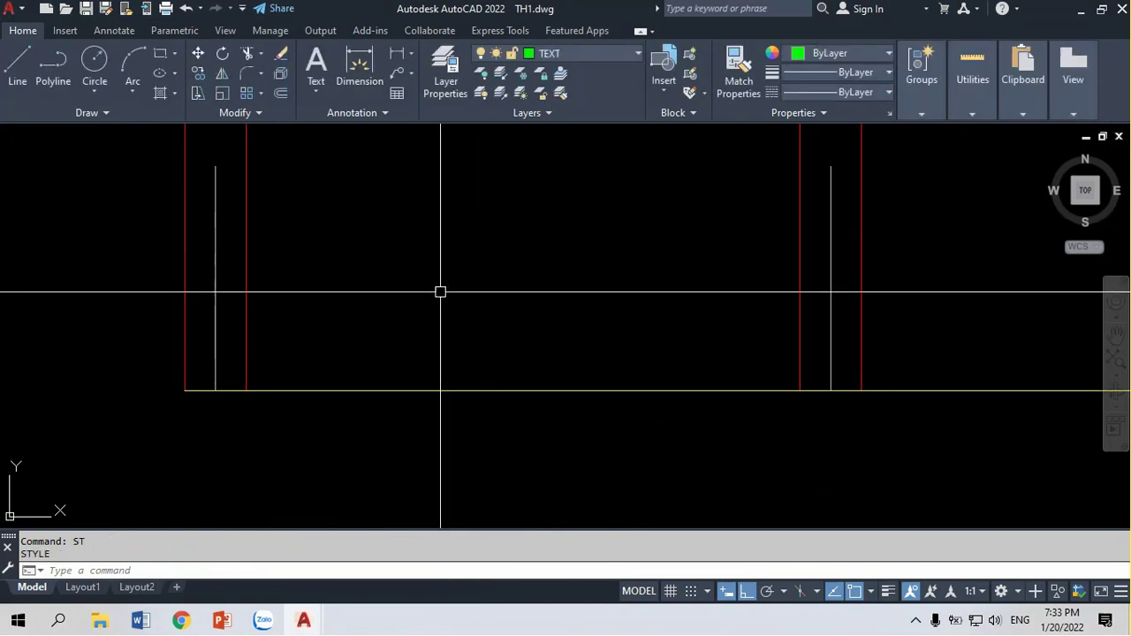
Write the single-line text '%%p 0.000' (± 0.000) above the floor line at height 250, rotation 0
{"action": "type", "text": "DT"}
{"action": "key", "text": "Return"}
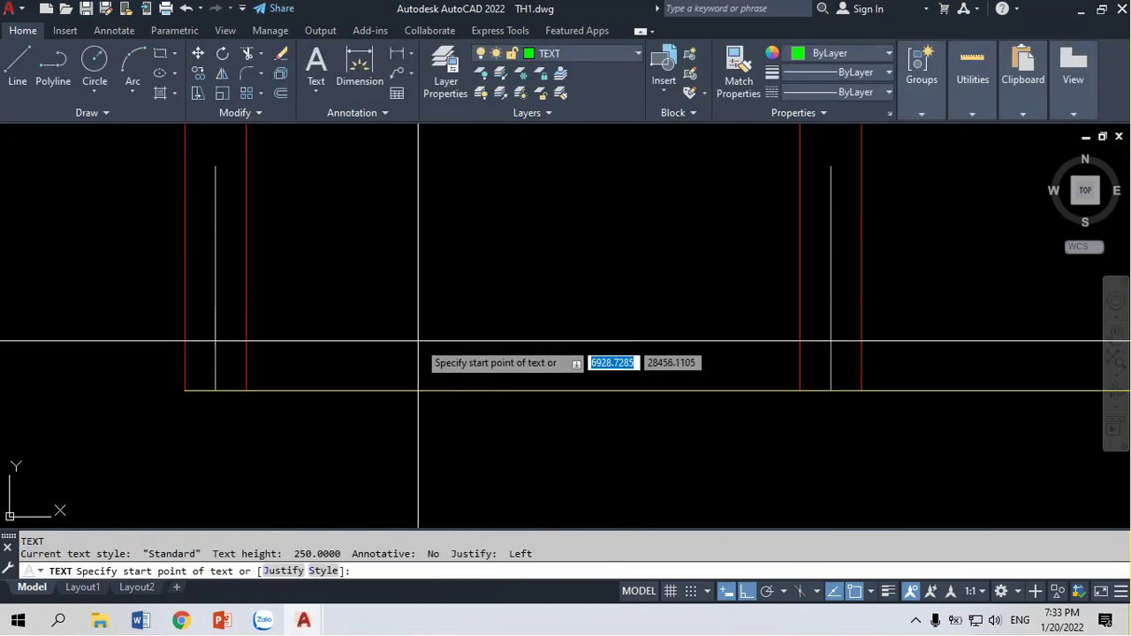
{"action": "left_click", "coordinate": [418, 348]}
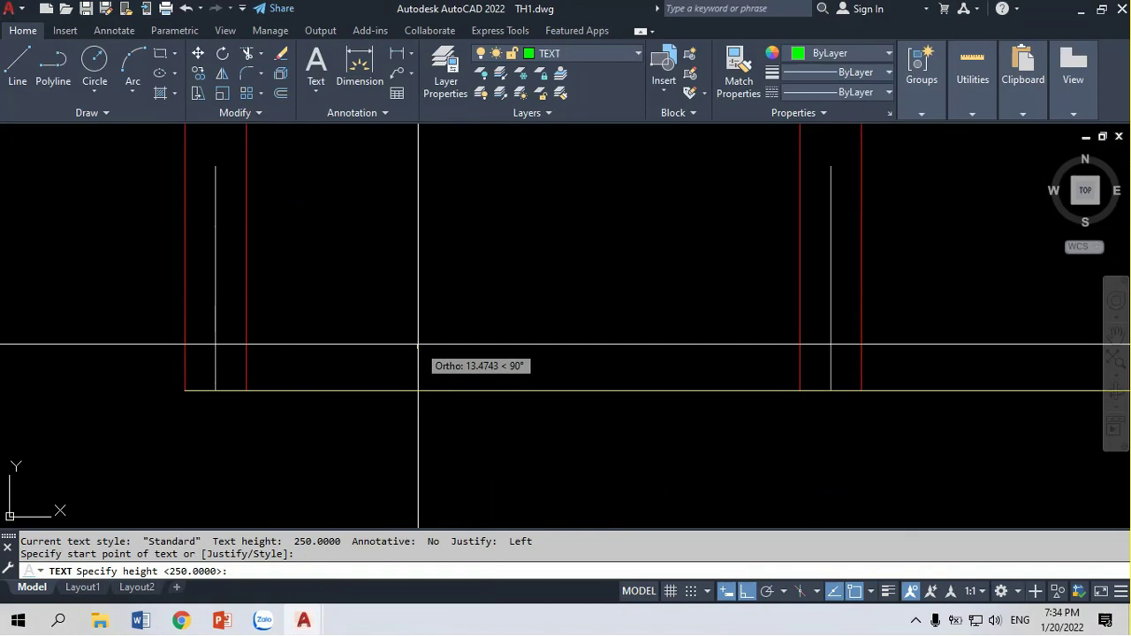
{"action": "key", "text": "Return"}
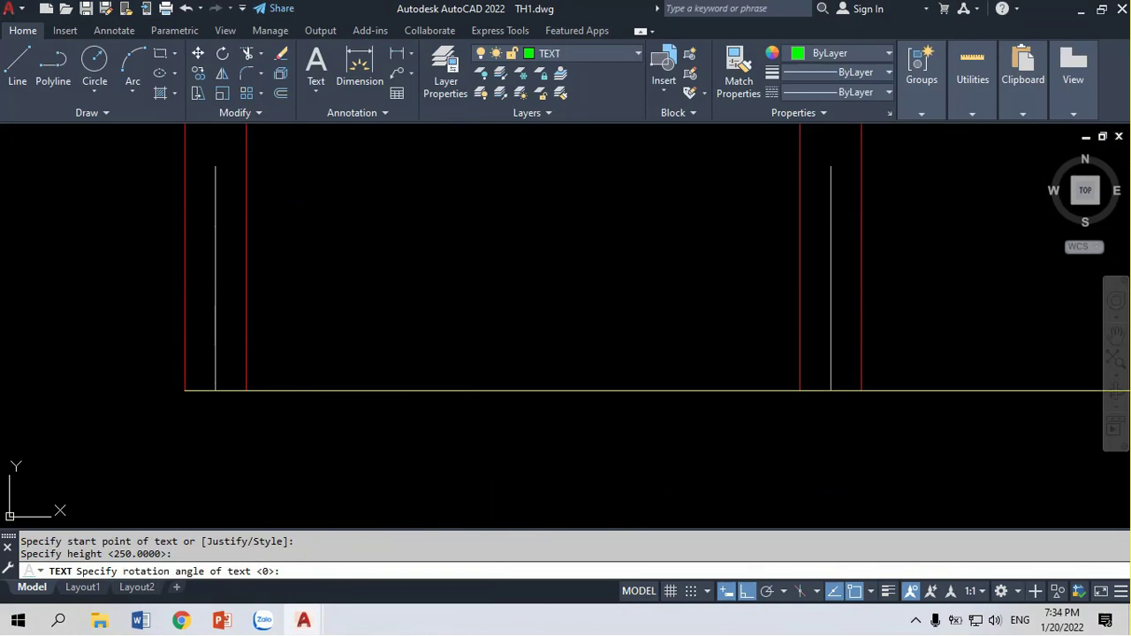
{"action": "key", "text": "Return"}
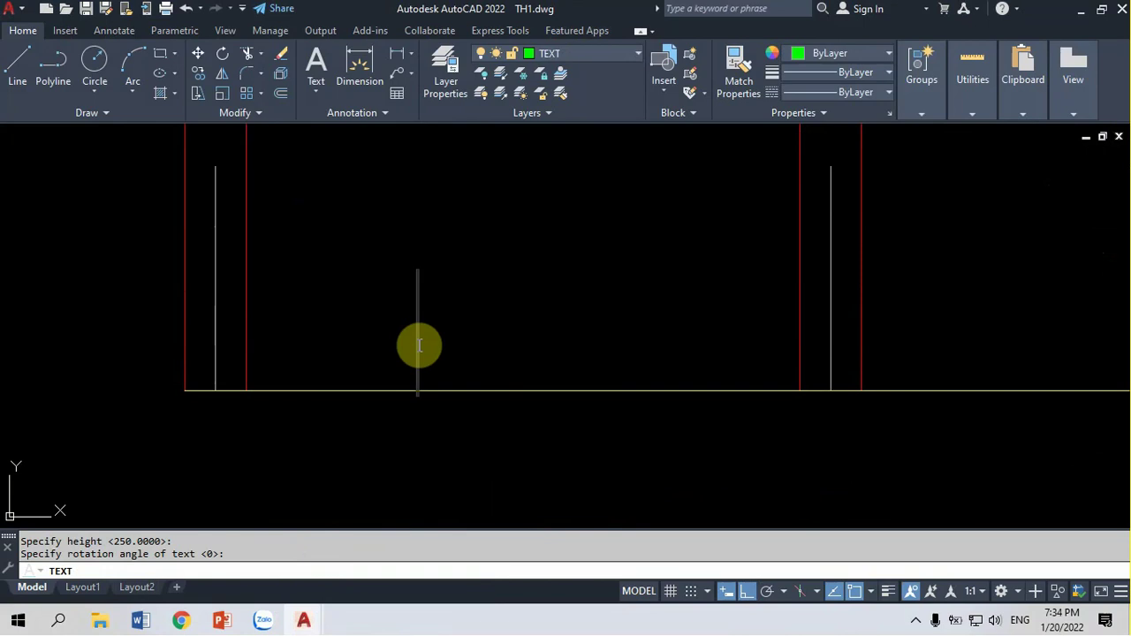
{"action": "type", "text": "%%"}
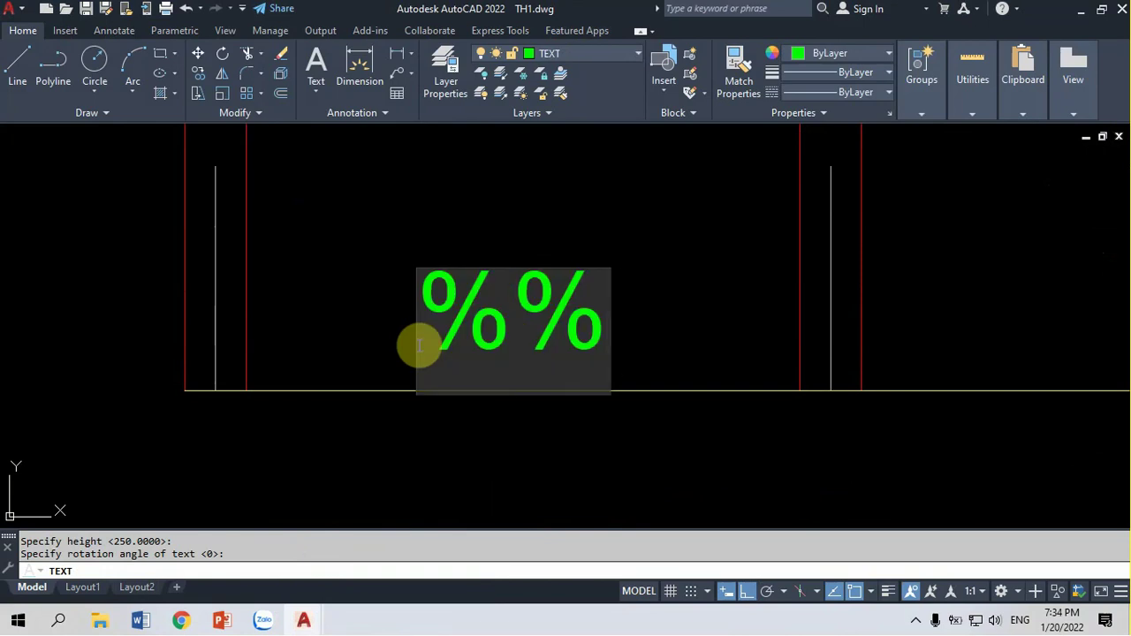
{"action": "type", "text": "p"}
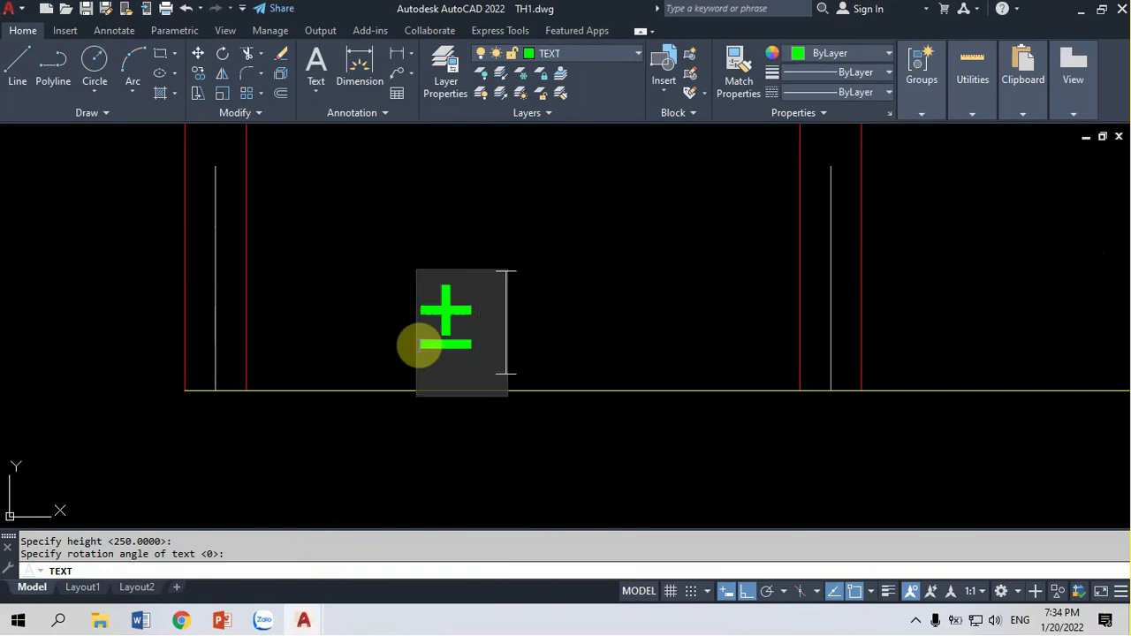
{"action": "type", "text": " 0."}
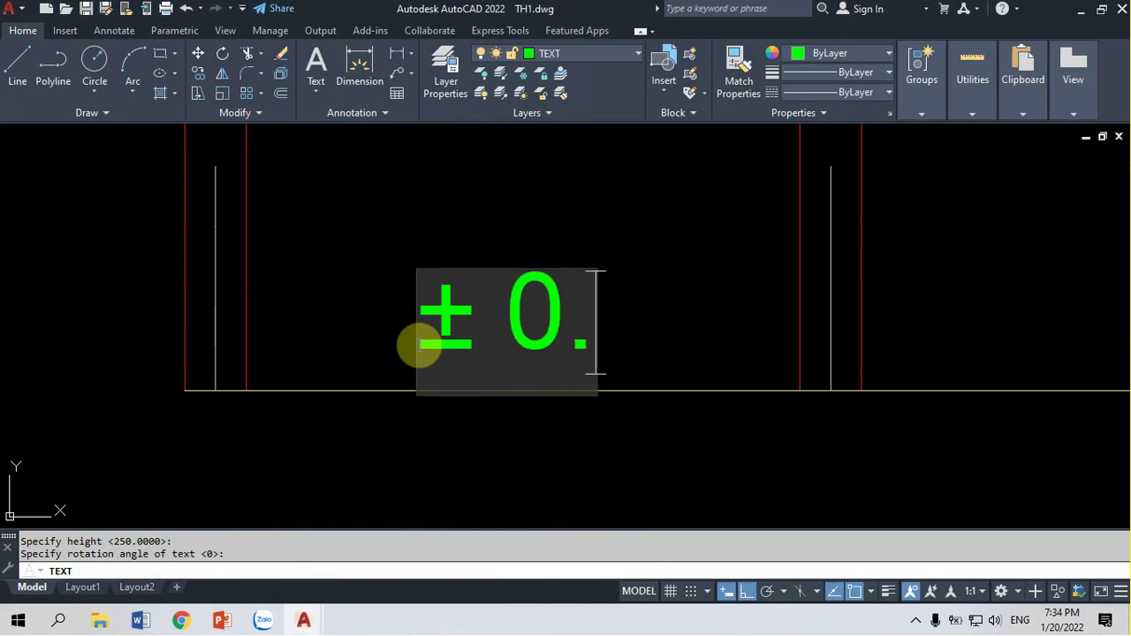
{"action": "type", "text": "000"}
{"action": "key", "text": "Return"}
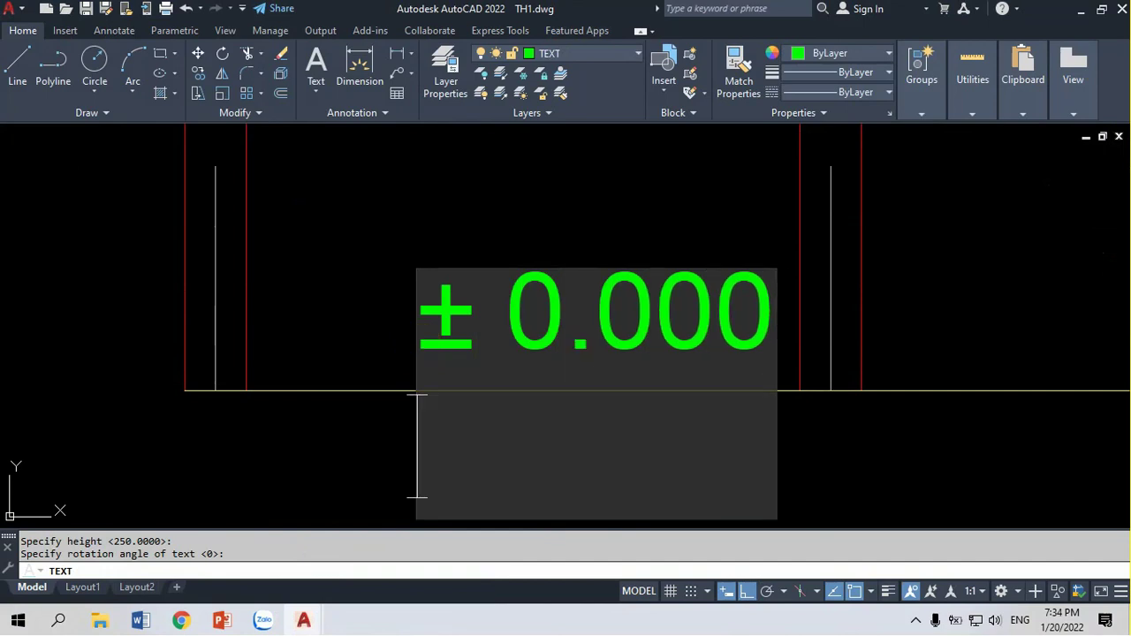
{"action": "key", "text": "Return"}
{"action": "key", "text": "Return"}
{"action": "scroll", "coordinate": [433, 321], "scroll_direction": "down", "scroll_amount": 4}
Move the ± 0.000 label twice to settle it just above the floor line
{"action": "key", "text": "Escape"}
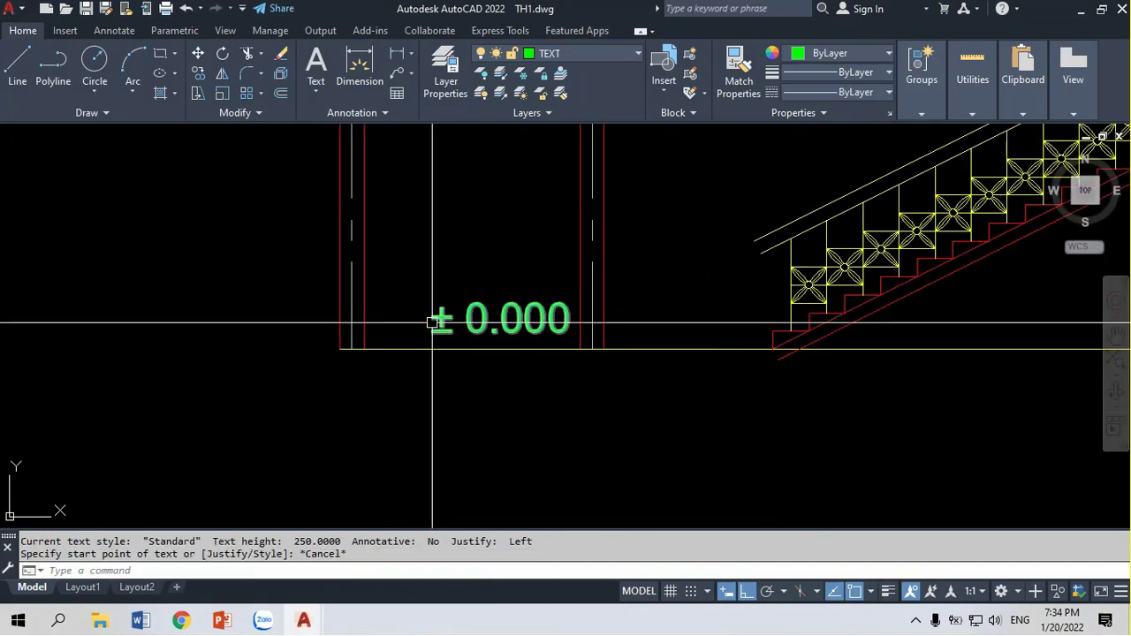
{"action": "scroll", "coordinate": [442, 314], "scroll_direction": "up", "scroll_amount": 4}
{"action": "type", "text": "m"}
{"action": "key", "text": "Return"}
{"action": "left_click", "coordinate": [468, 309]}
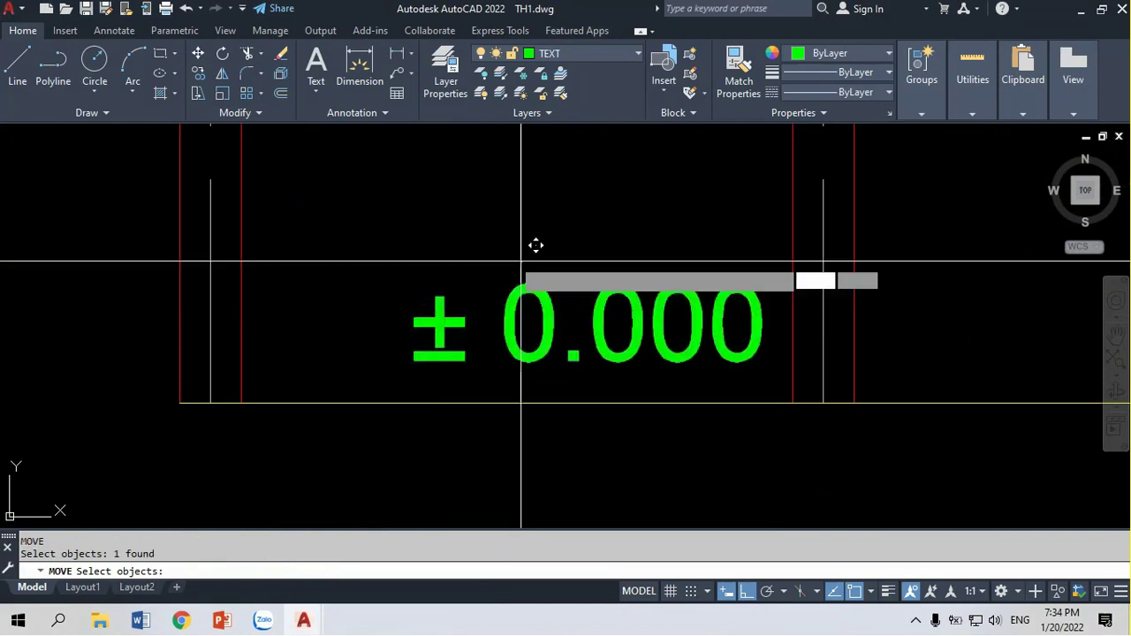
{"action": "key", "text": "Return"}
{"action": "left_click", "coordinate": [521, 245]}
{"action": "left_click", "coordinate": [475, 235]}
{"action": "key", "text": "Return"}
{"action": "left_click", "coordinate": [477, 316]}
{"action": "key", "text": "Return"}
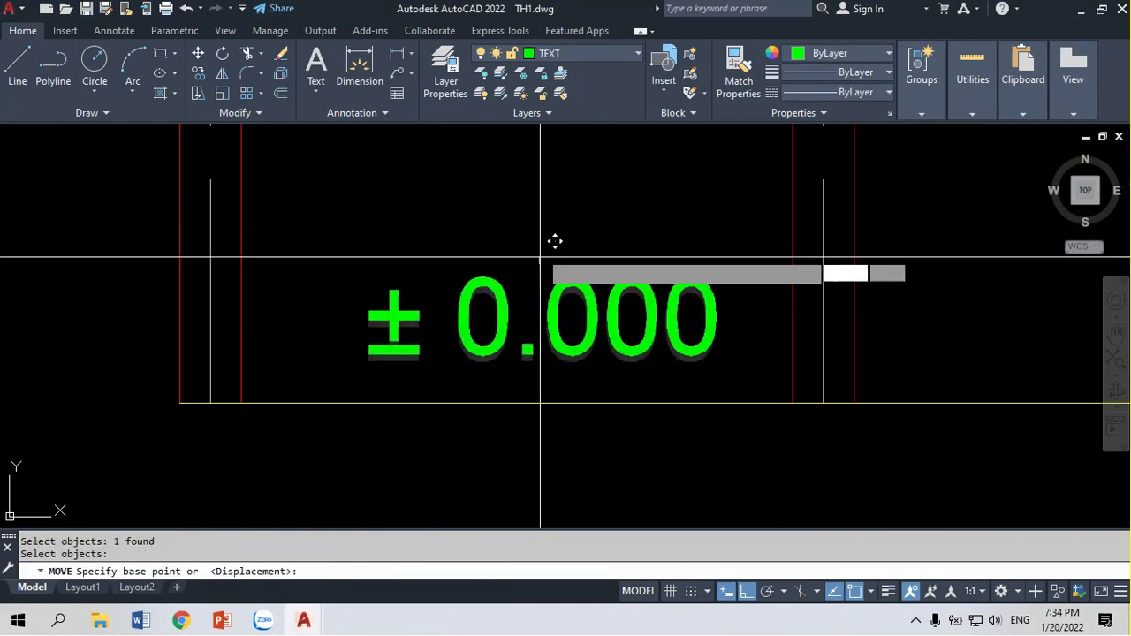
{"action": "left_click", "coordinate": [543, 265]}
{"action": "left_click", "coordinate": [540, 197]}
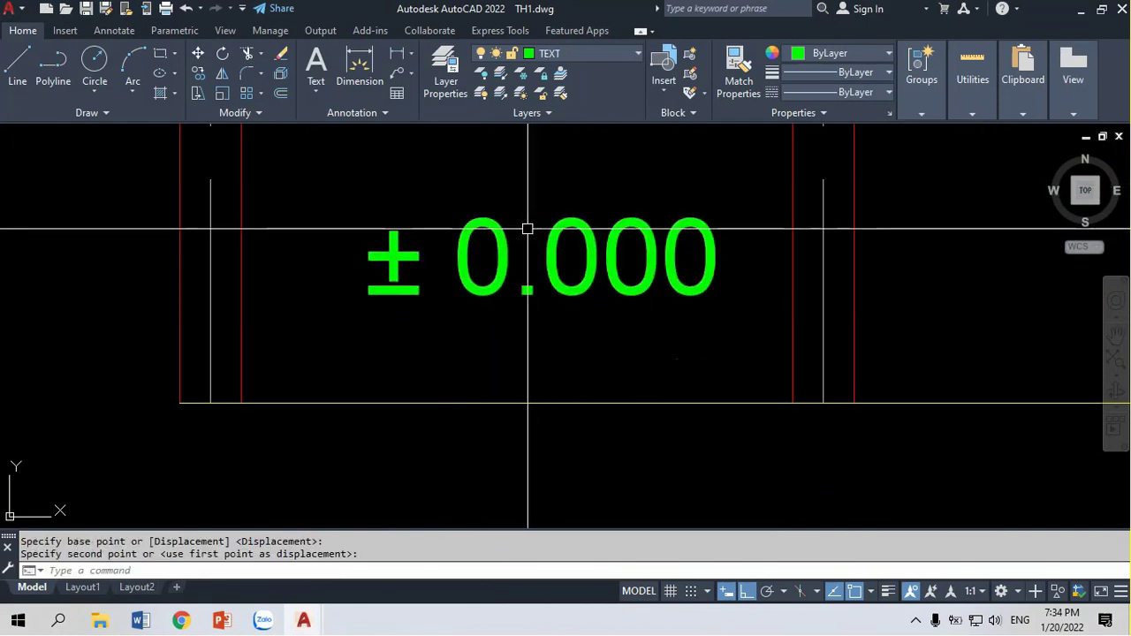
Draw the vertical leader down to the floor line and the triangle outline beneath the label
{"action": "type", "text": "L"}
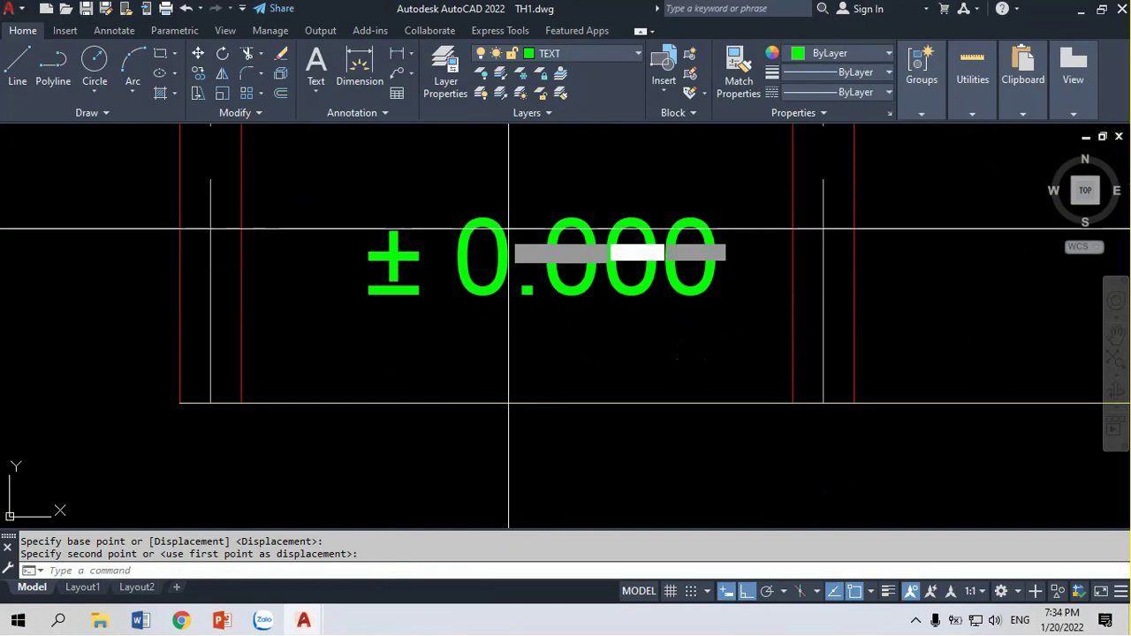
{"action": "key", "text": "Return"}
{"action": "left_click", "coordinate": [440, 205]}
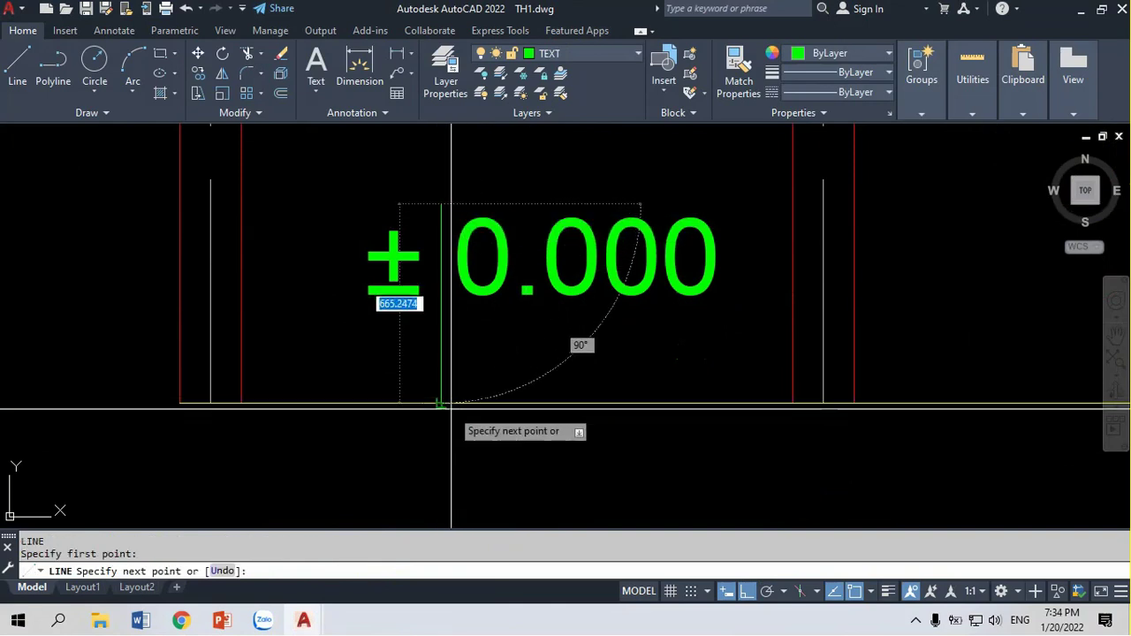
{"action": "left_click", "coordinate": [449, 405]}
{"action": "key", "text": "F9"}
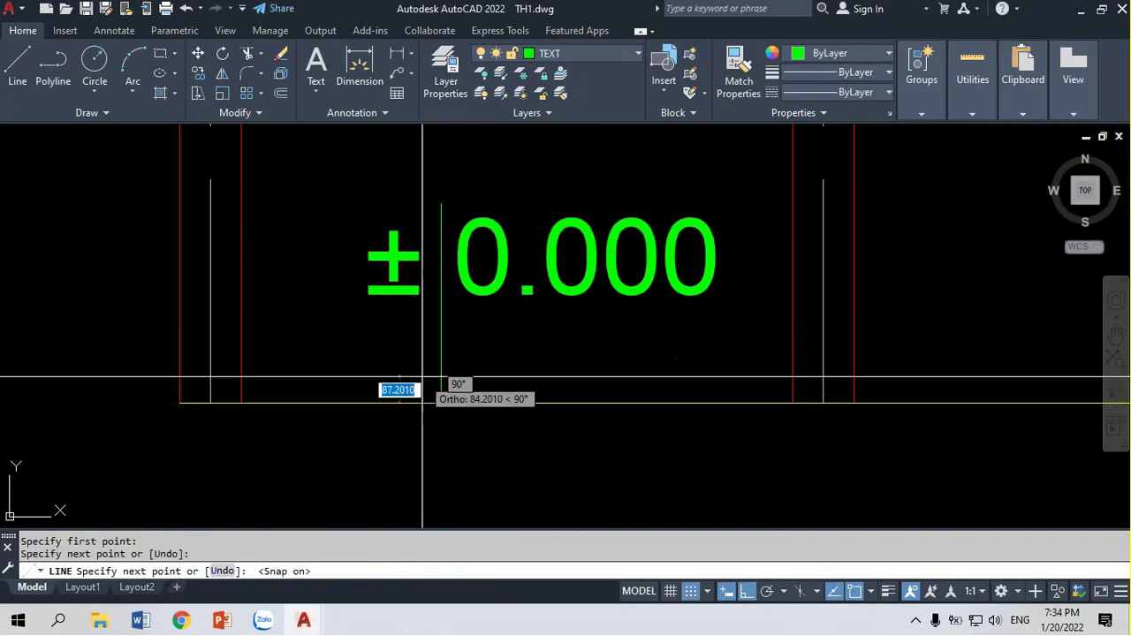
{"action": "key", "text": "F8"}
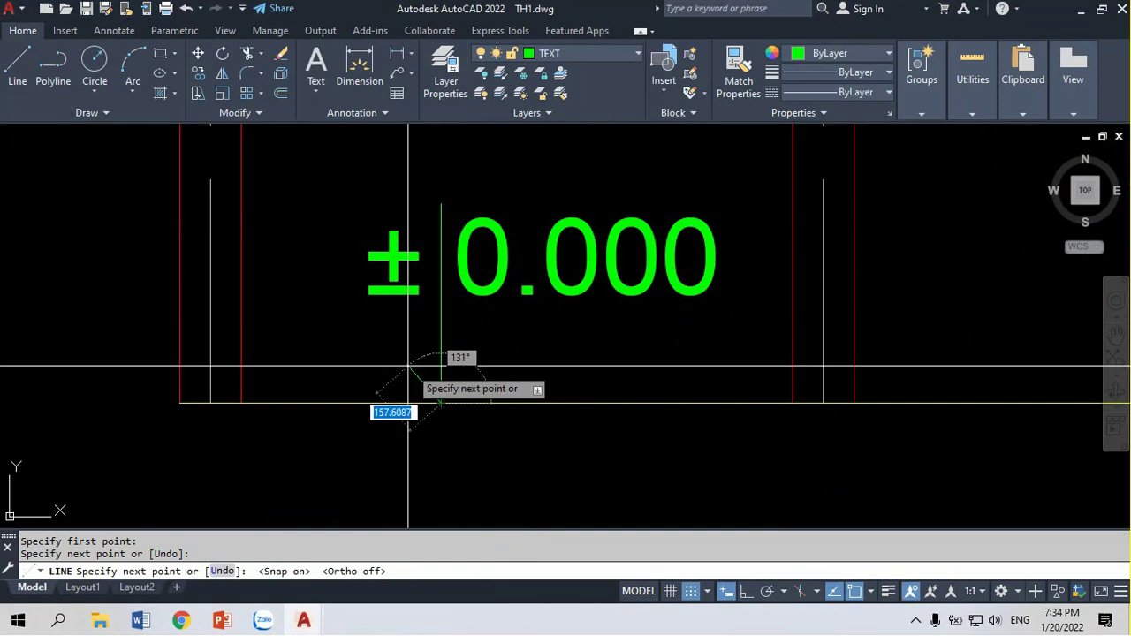
{"action": "left_click", "coordinate": [382, 362]}
{"action": "key", "text": "F8"}
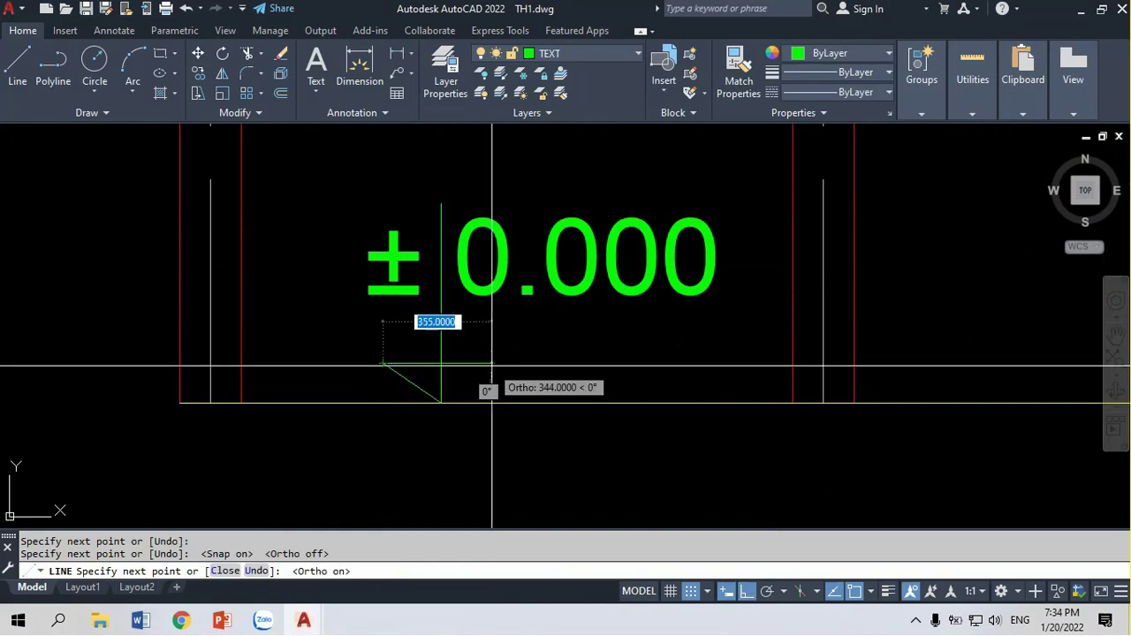
{"action": "left_click", "coordinate": [504, 385]}
{"action": "key", "text": "Return"}
{"action": "key", "text": "Return"}
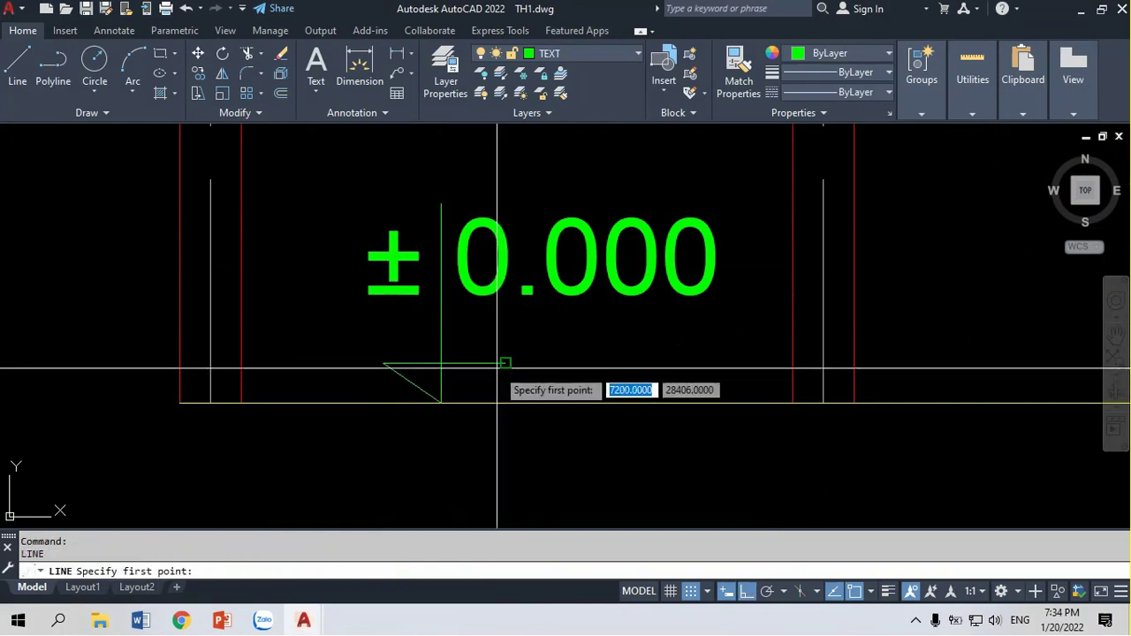
{"action": "left_click", "coordinate": [505, 362]}
{"action": "left_click", "coordinate": [441, 402]}
{"action": "key", "text": "Return"}
{"action": "key", "text": "Return"}
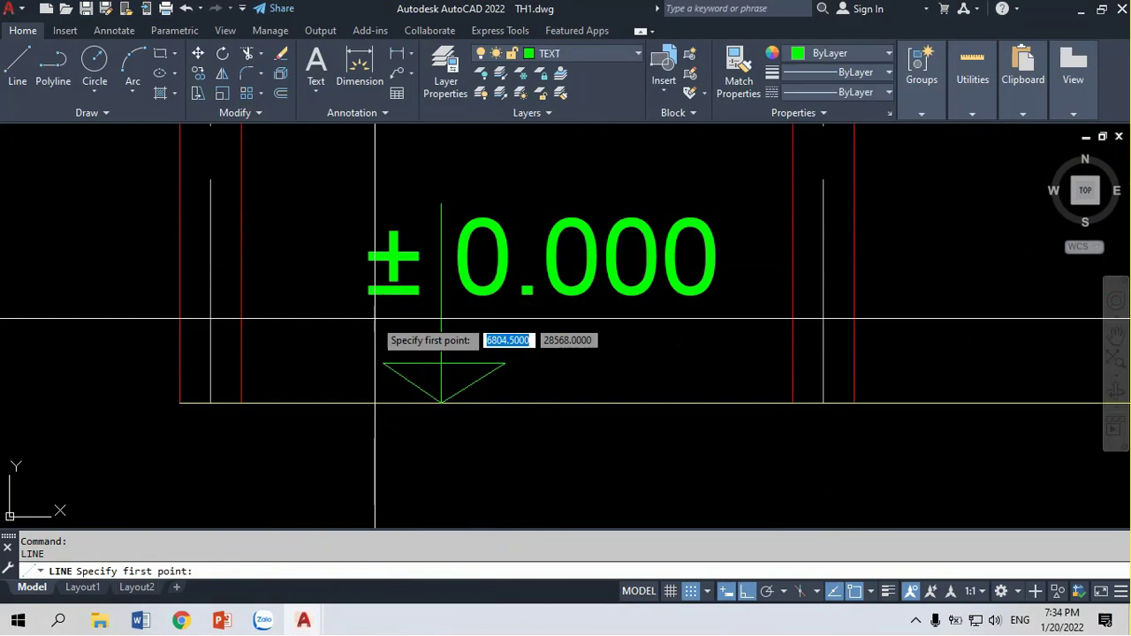
Draw a horizontal underline under the ± 0.000 text
{"action": "left_click", "coordinate": [367, 321]}
{"action": "key", "text": "F8"}
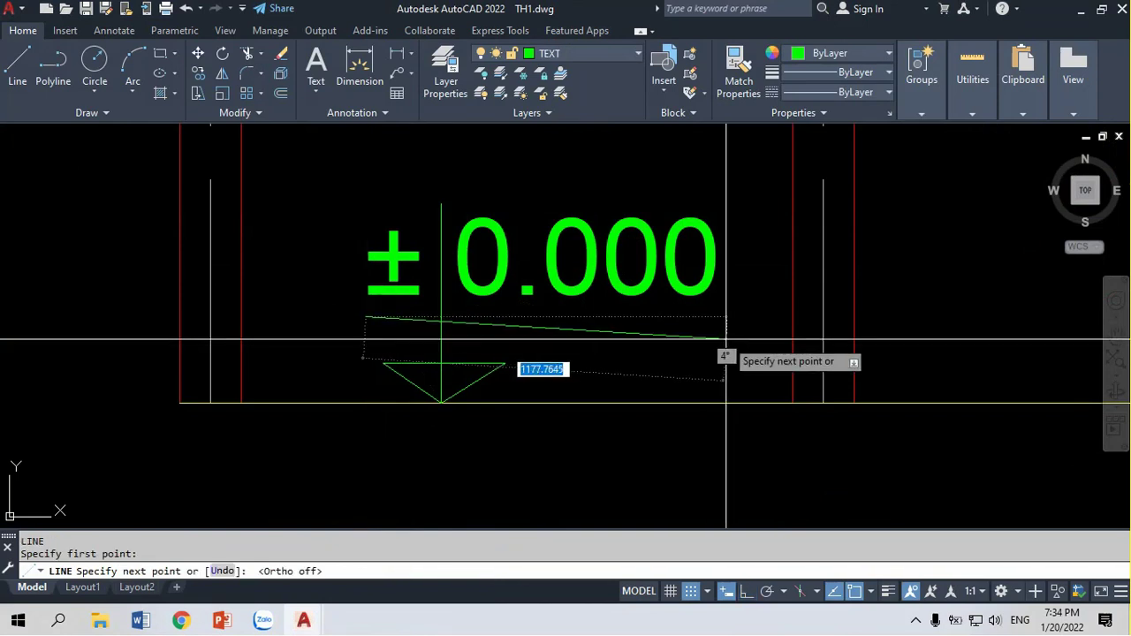
{"action": "key", "text": "F8"}
{"action": "left_click", "coordinate": [717, 330]}
{"action": "key", "text": "Return"}
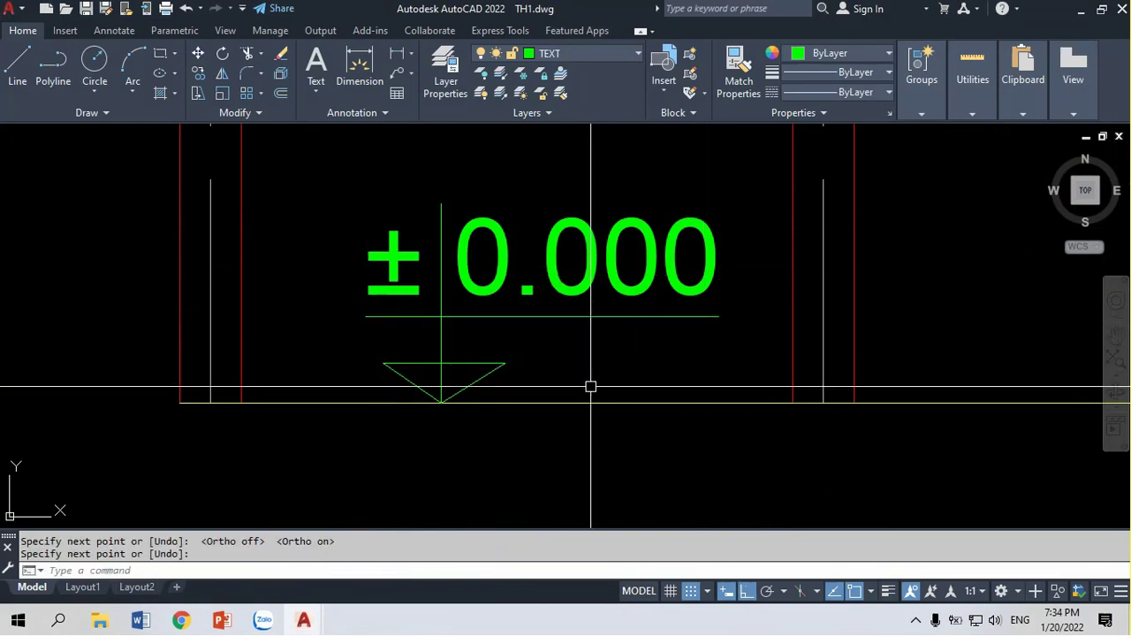
{"action": "scroll", "coordinate": [540, 358], "scroll_direction": "down", "scroll_amount": 2}
{"action": "scroll", "coordinate": [509, 354], "scroll_direction": "up", "scroll_amount": 2}
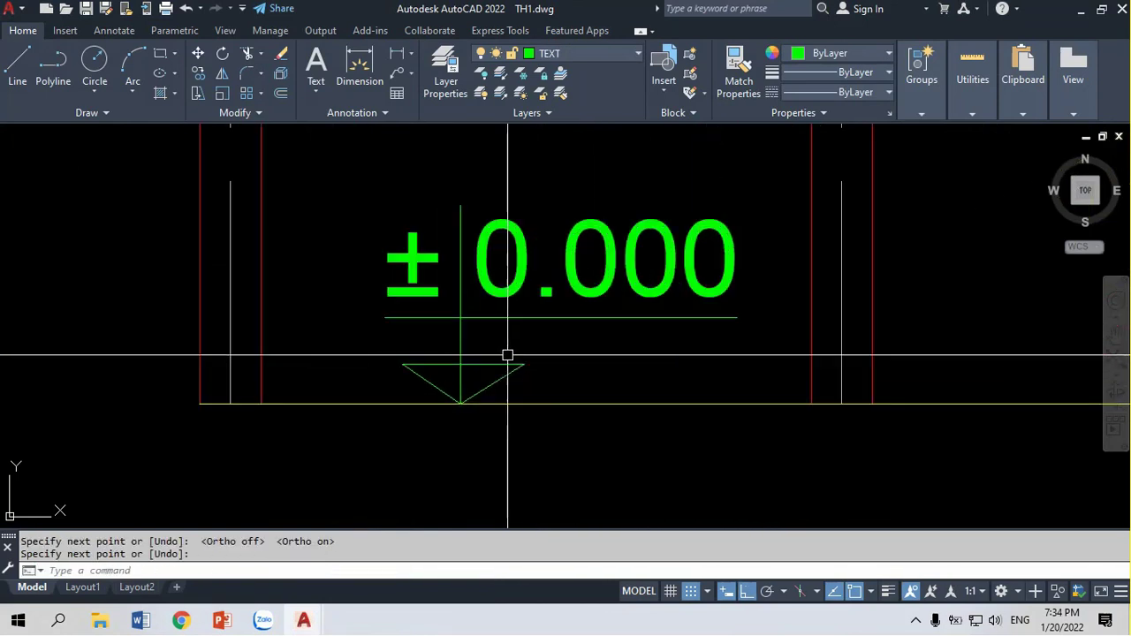
Fill the triangle with a green SOLID by picking its three corners
{"action": "type", "text": "so"}
{"action": "key", "text": "Return"}
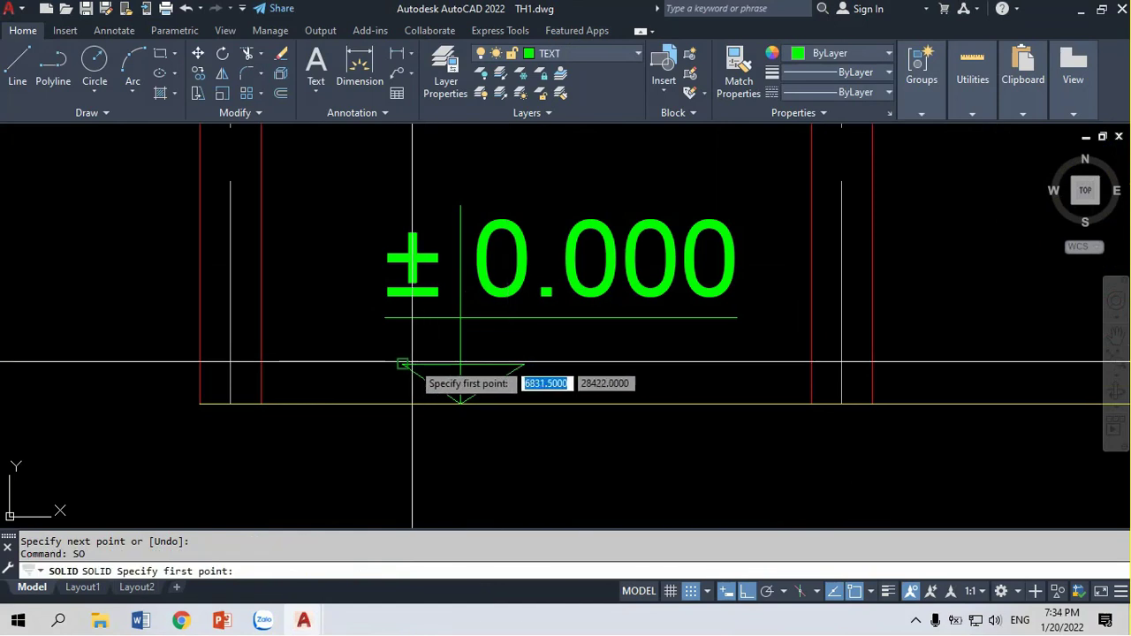
{"action": "left_click", "coordinate": [402, 363]}
{"action": "left_click", "coordinate": [524, 363]}
{"action": "left_click", "coordinate": [459, 404]}
{"action": "key", "text": "Return"}
{"action": "key", "text": "Return"}
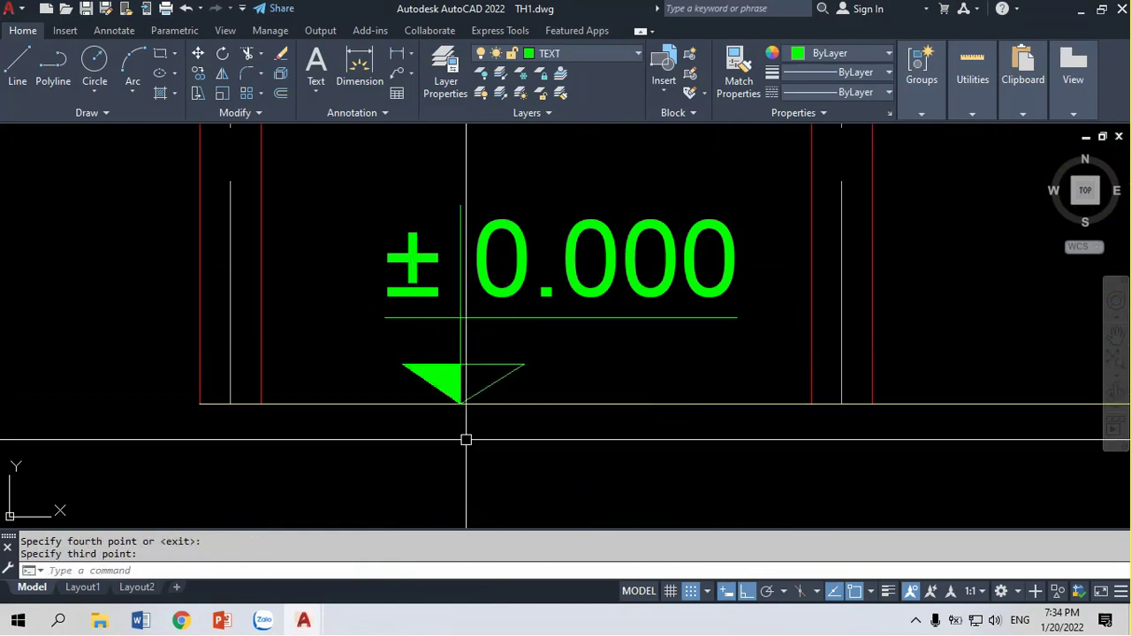
{"action": "scroll", "coordinate": [495, 394], "scroll_direction": "down", "scroll_amount": 5}
{"action": "middle_click_drag", "start_coordinate": [533, 409], "coordinate": [421, 407]}
{"action": "scroll", "coordinate": [422, 407], "scroll_direction": "up", "scroll_amount": 4}
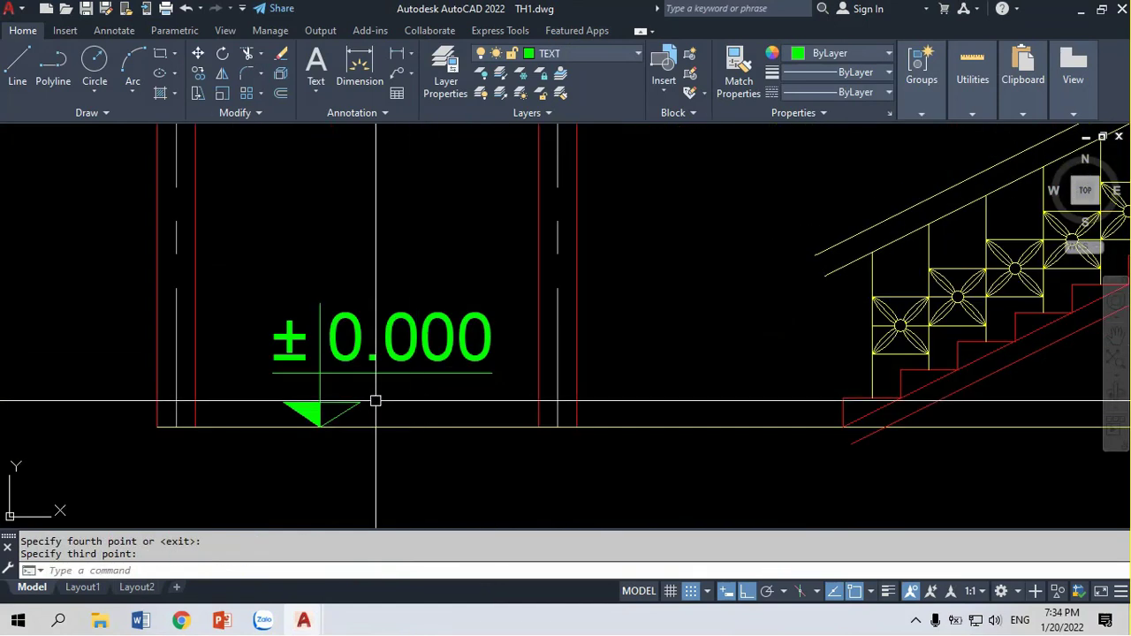
{"action": "scroll", "coordinate": [352, 332], "scroll_direction": "down", "scroll_amount": 2}
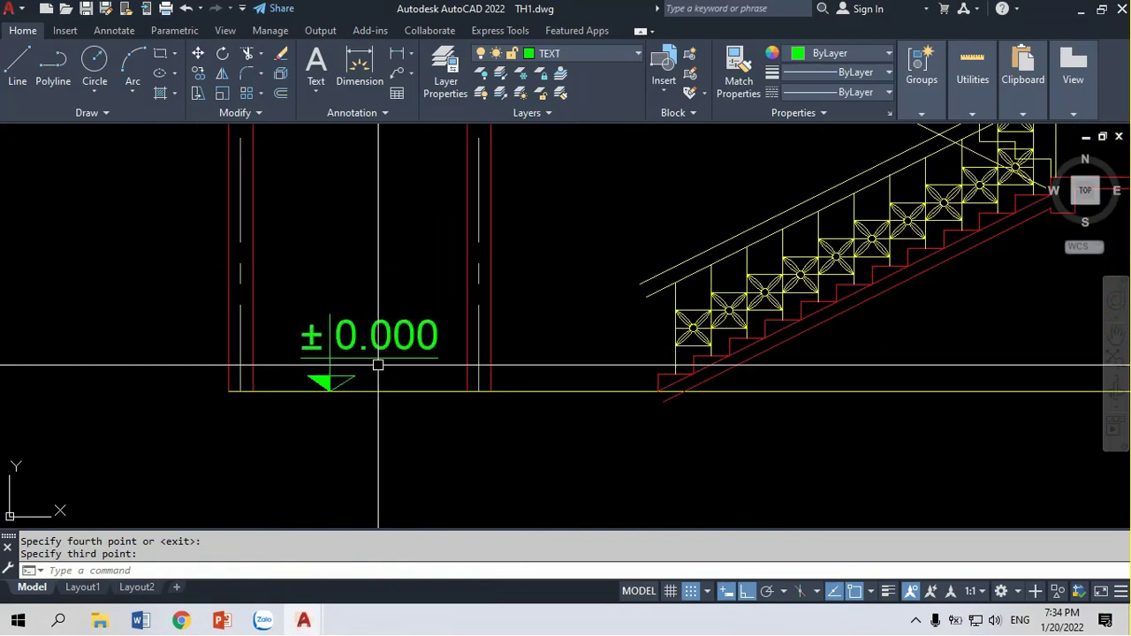
{"action": "scroll", "coordinate": [406, 348], "scroll_direction": "down", "scroll_amount": 4}
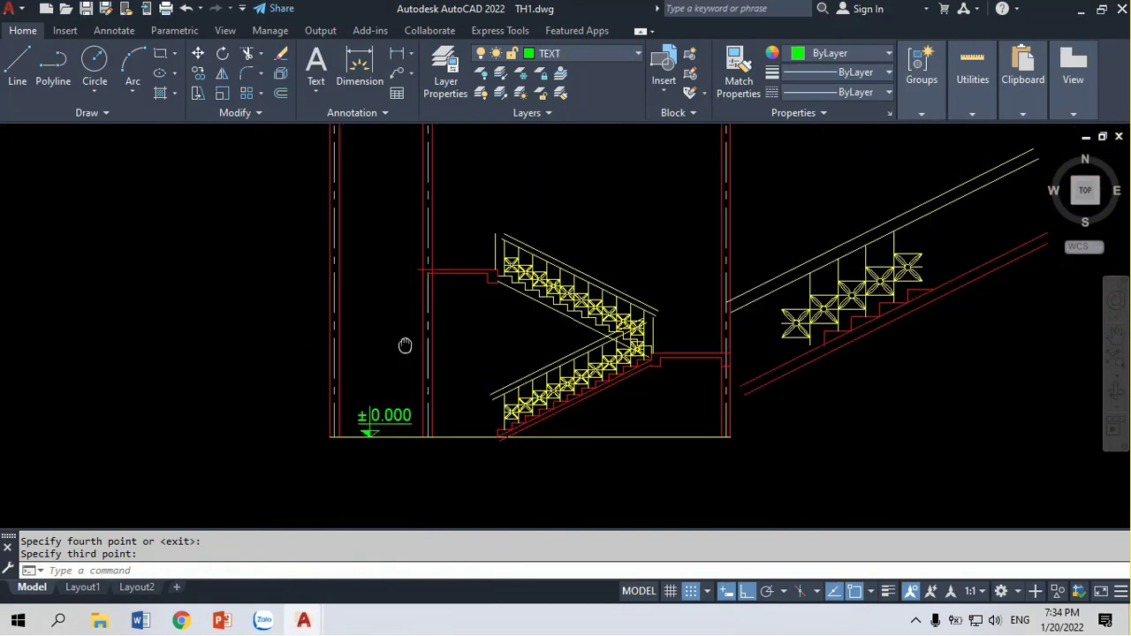
{"action": "middle_click_drag", "start_coordinate": [404, 346], "coordinate": [429, 384]}
{"action": "scroll", "coordinate": [449, 384], "scroll_direction": "up", "scroll_amount": 2}
{"action": "scroll", "coordinate": [448, 387], "scroll_direction": "down", "scroll_amount": 1}
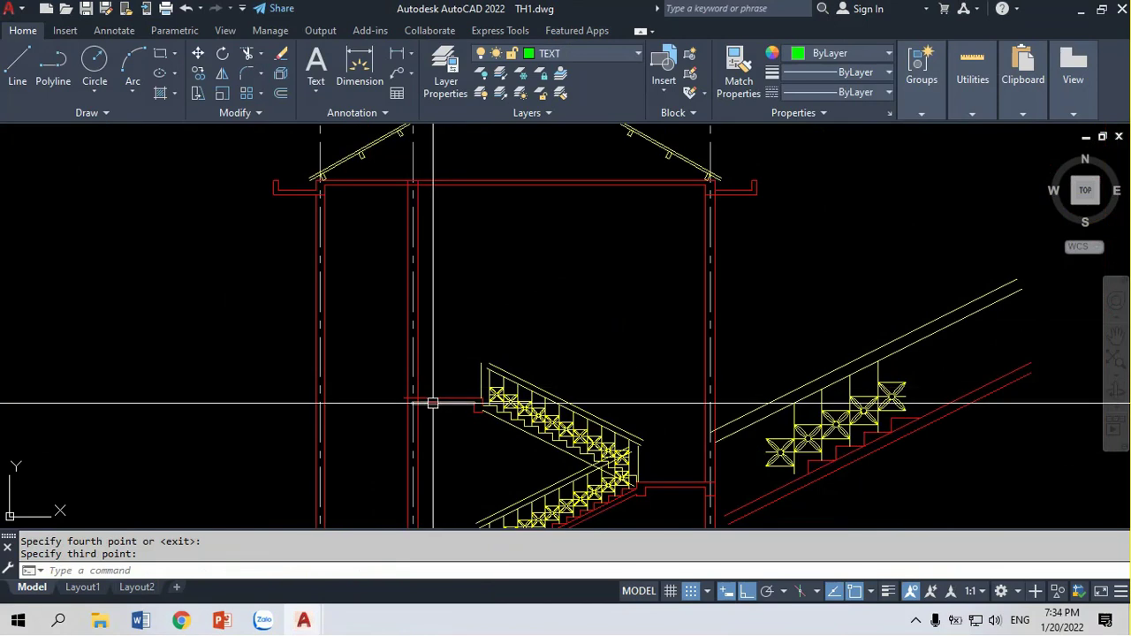
{"action": "middle_click_drag", "start_coordinate": [434, 335], "coordinate": [458, 275]}
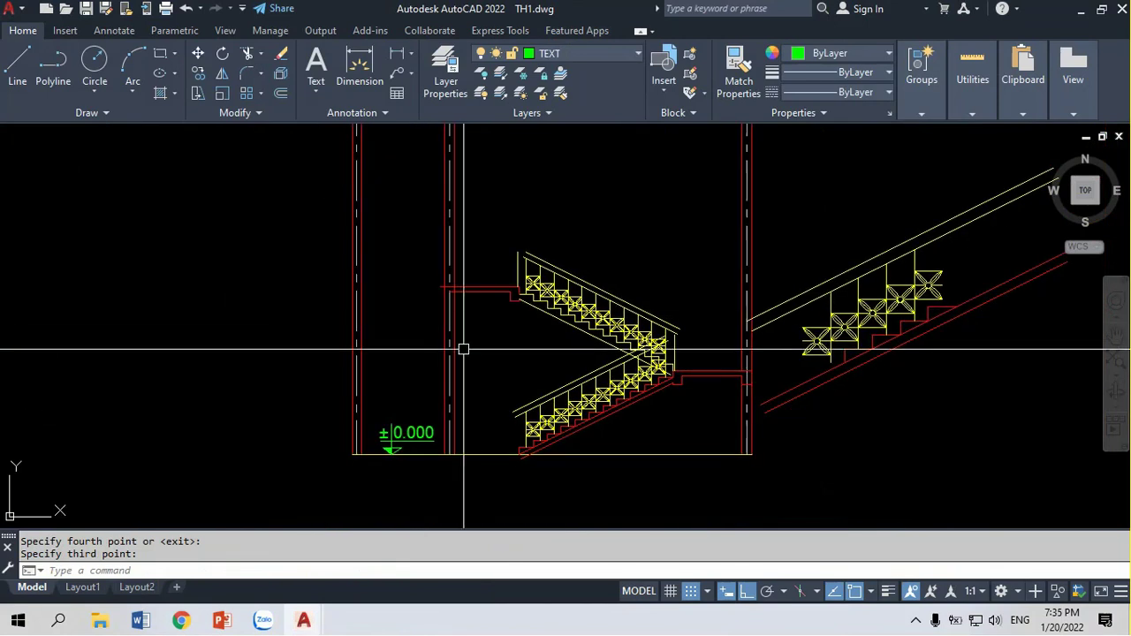
{"action": "scroll", "coordinate": [421, 446], "scroll_direction": "up", "scroll_amount": 4}
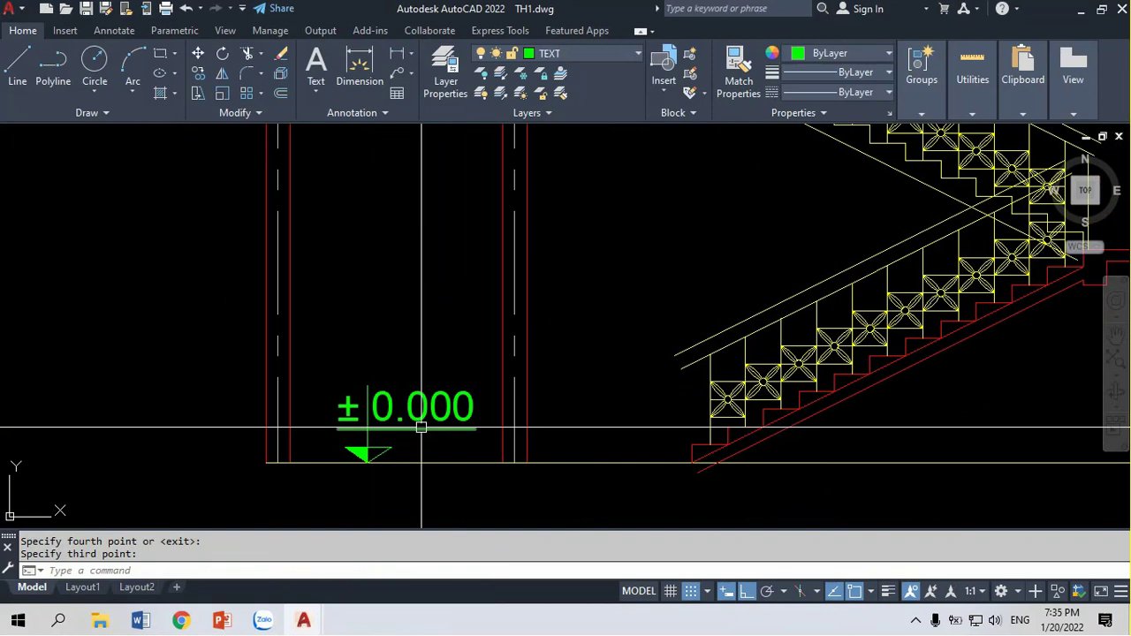
{"action": "scroll", "coordinate": [423, 432], "scroll_direction": "down", "scroll_amount": 2}
{"action": "scroll", "coordinate": [424, 442], "scroll_direction": "up", "scroll_amount": 2}
{"action": "middle_click_drag", "start_coordinate": [425, 442], "coordinate": [364, 412]}
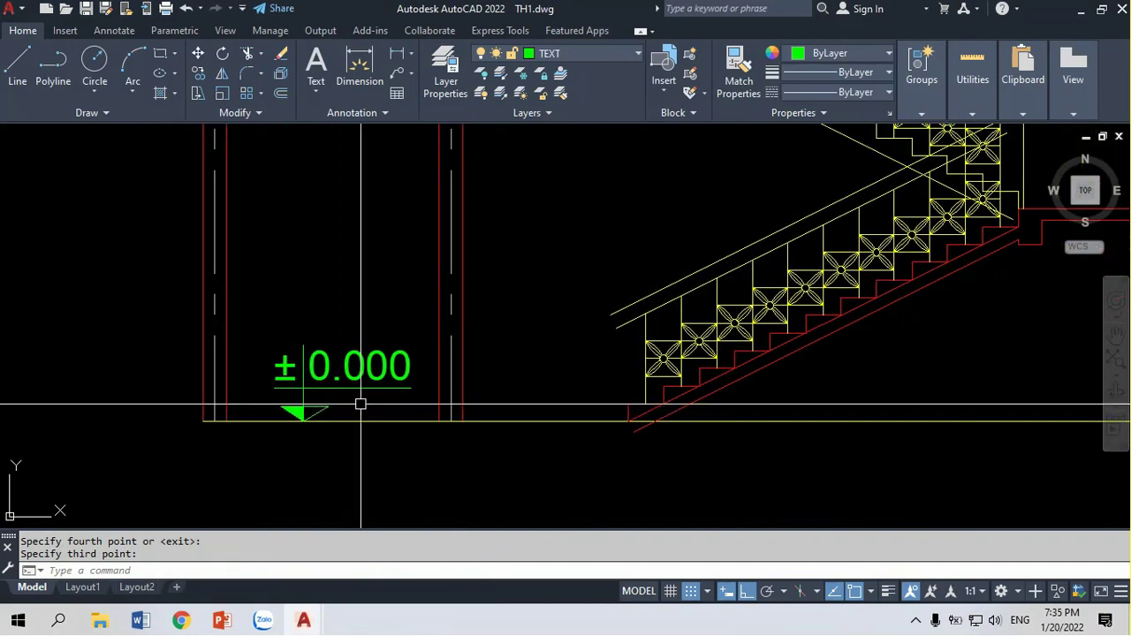
Window-select the seven ± 0.000 marker objects into an unnamed GROUP and verify it selects as one
{"action": "type", "text": "GR"}
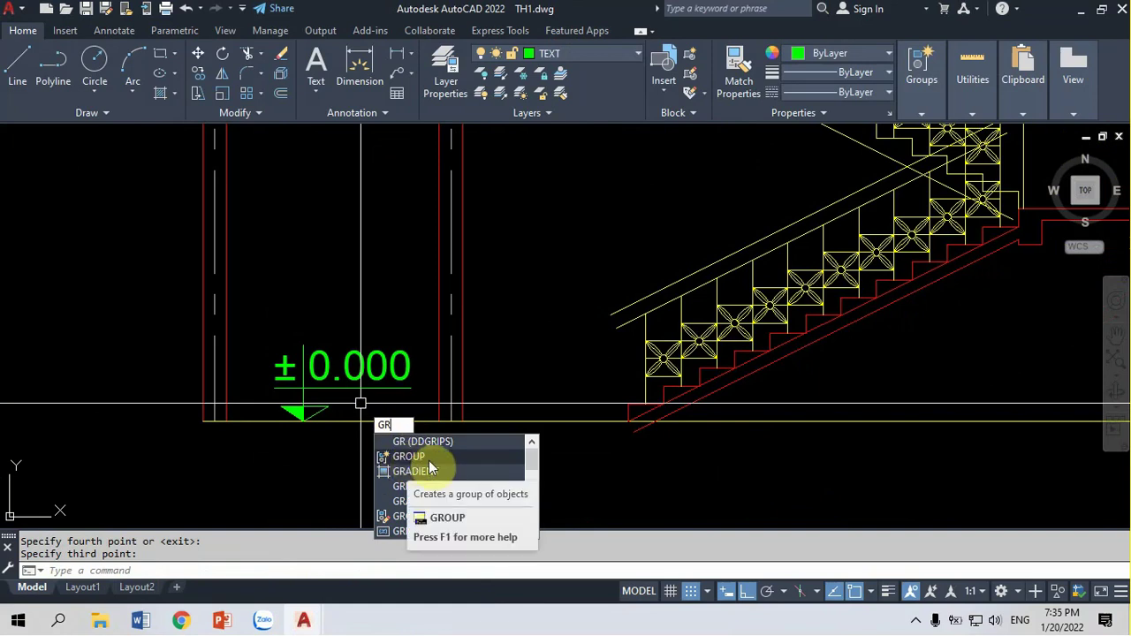
{"action": "left_click", "coordinate": [404, 457]}
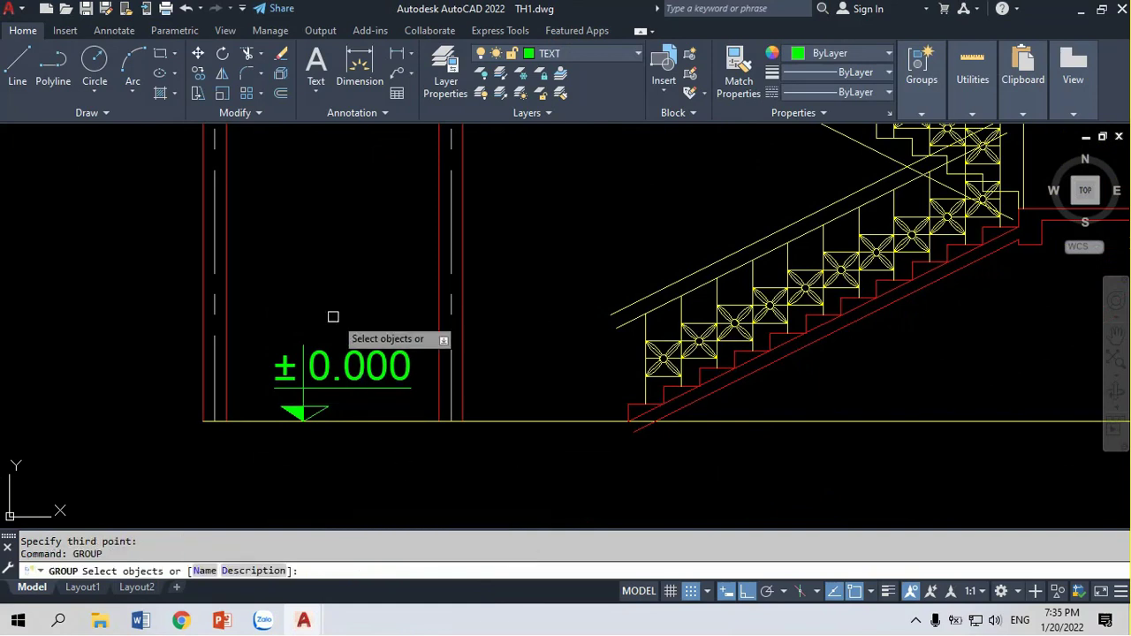
{"action": "left_click", "coordinate": [255, 309]}
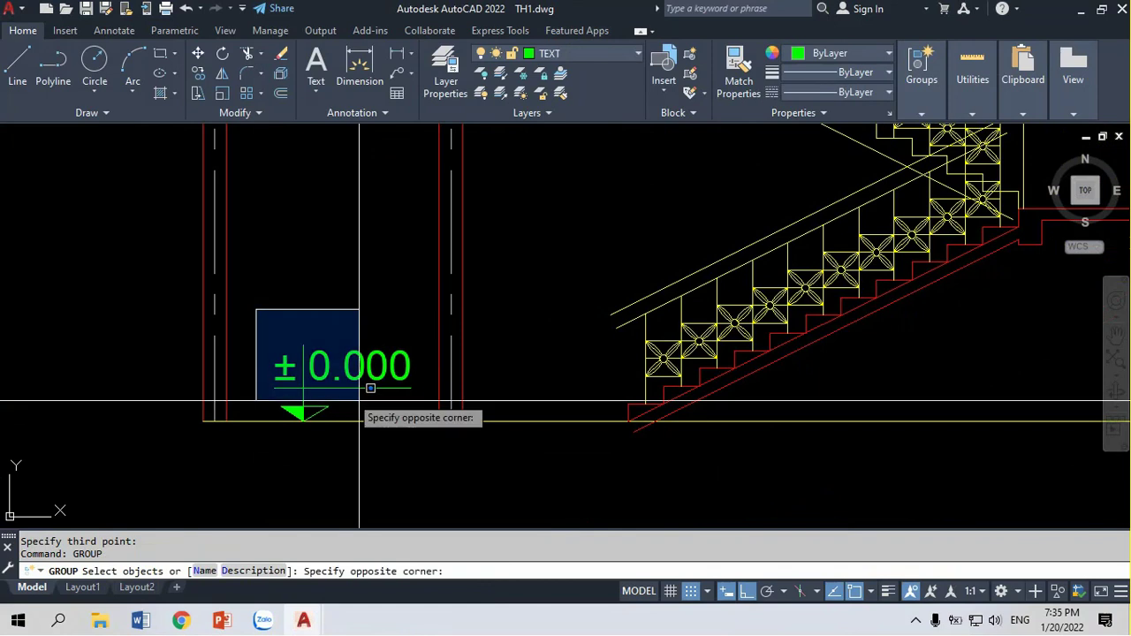
{"action": "left_click", "coordinate": [430, 449]}
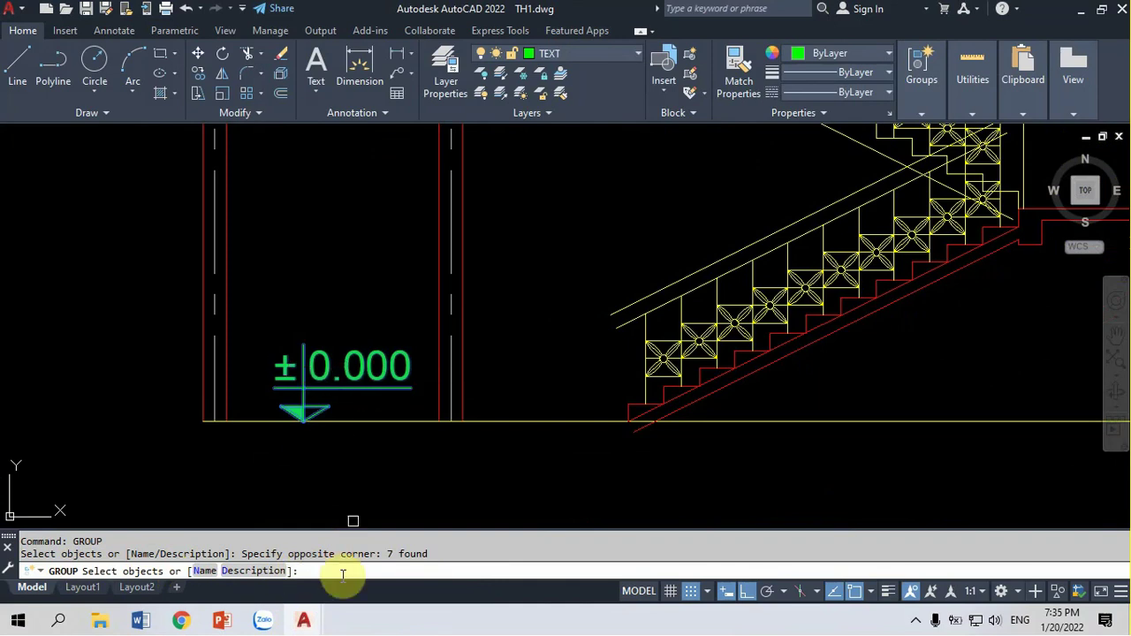
{"action": "left_click", "coordinate": [325, 571]}
{"action": "type", "text": "CAOTRINH"}
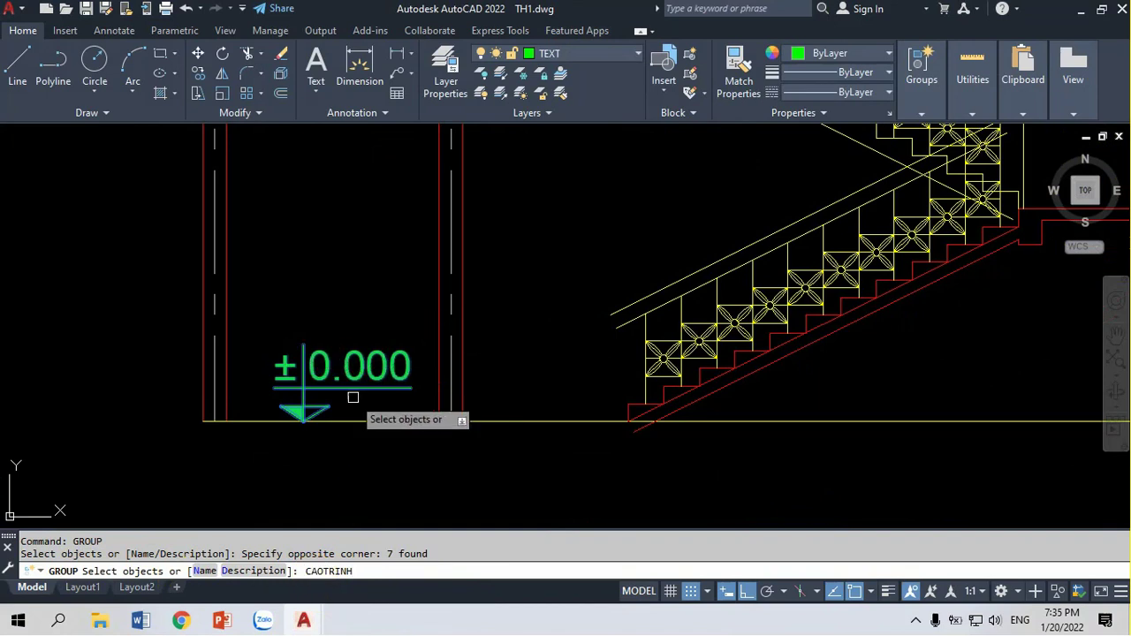
{"action": "key", "text": "Return"}
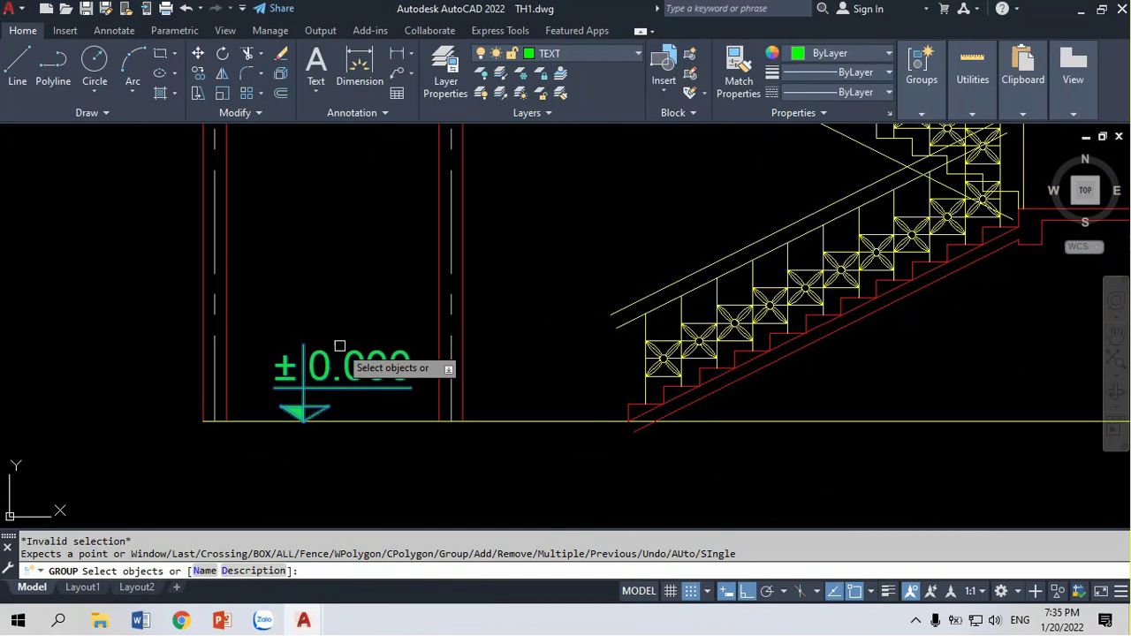
{"action": "key", "text": "Return"}
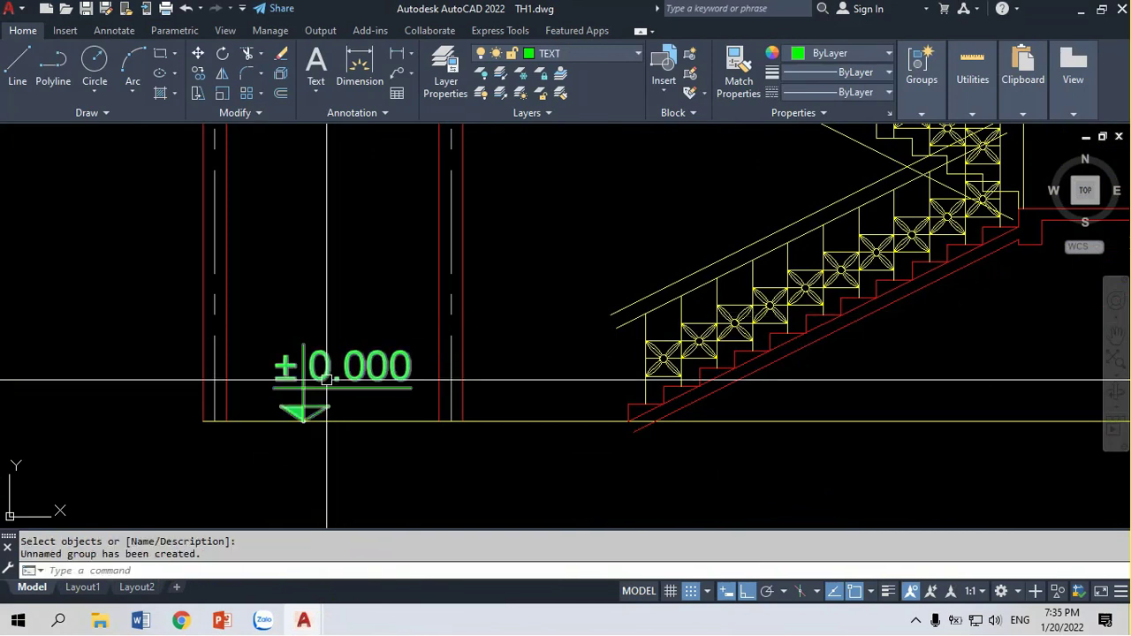
{"action": "left_click", "coordinate": [327, 380]}
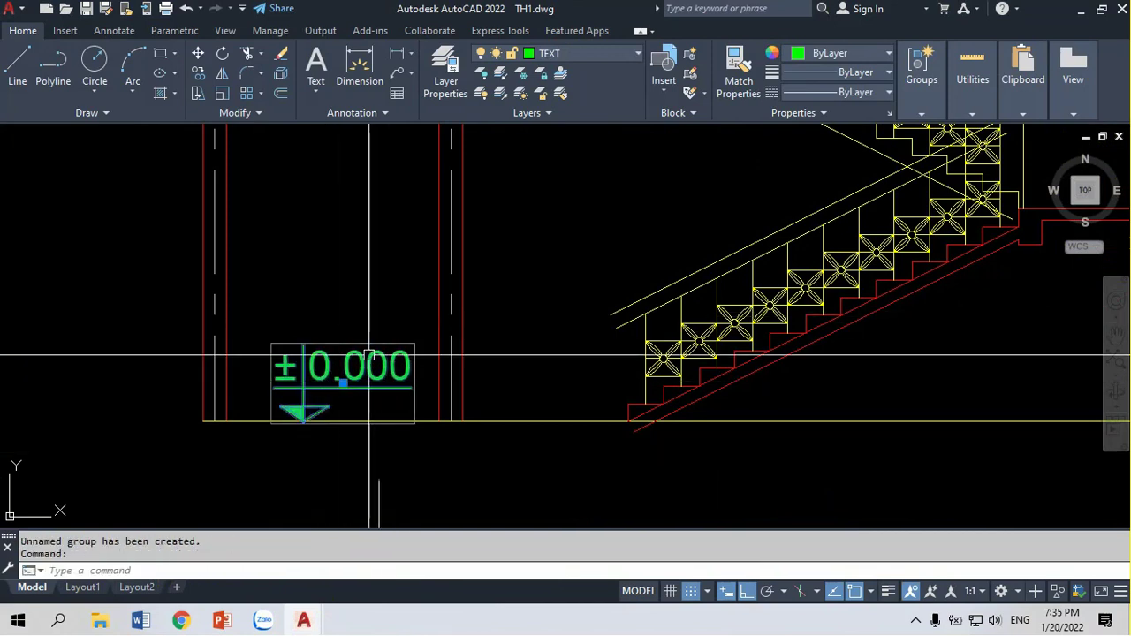
{"action": "key", "text": "Escape"}
Copy the ±0.000 level marker from its base point onto the upper landing and the stair landing
{"action": "scroll", "coordinate": [371, 344], "scroll_direction": "down", "scroll_amount": 2}
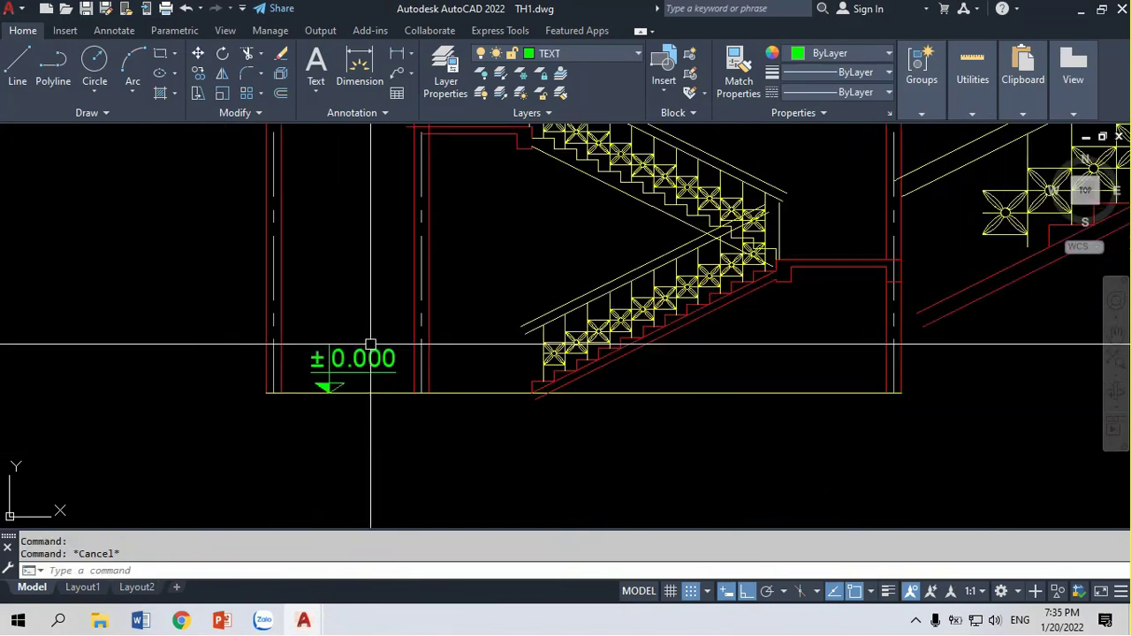
{"action": "scroll", "coordinate": [333, 427], "scroll_direction": "up", "scroll_amount": 2}
{"action": "scroll", "coordinate": [333, 427], "scroll_direction": "down", "scroll_amount": 2}
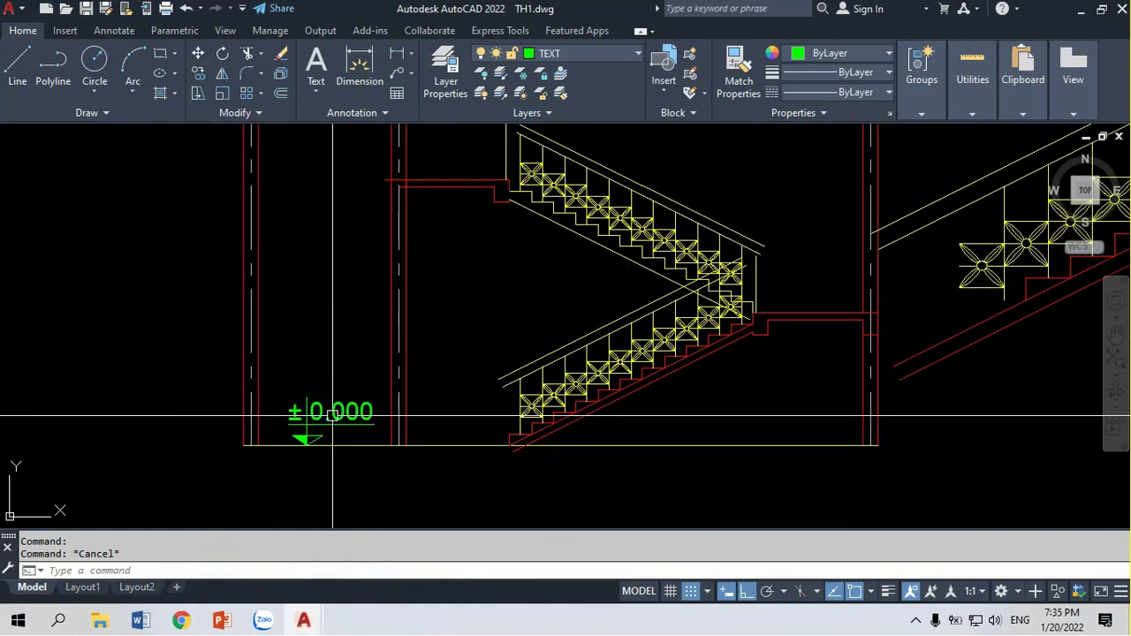
{"action": "type", "text": "co"}
{"action": "key", "text": "Return"}
{"action": "left_click", "coordinate": [307, 439]}
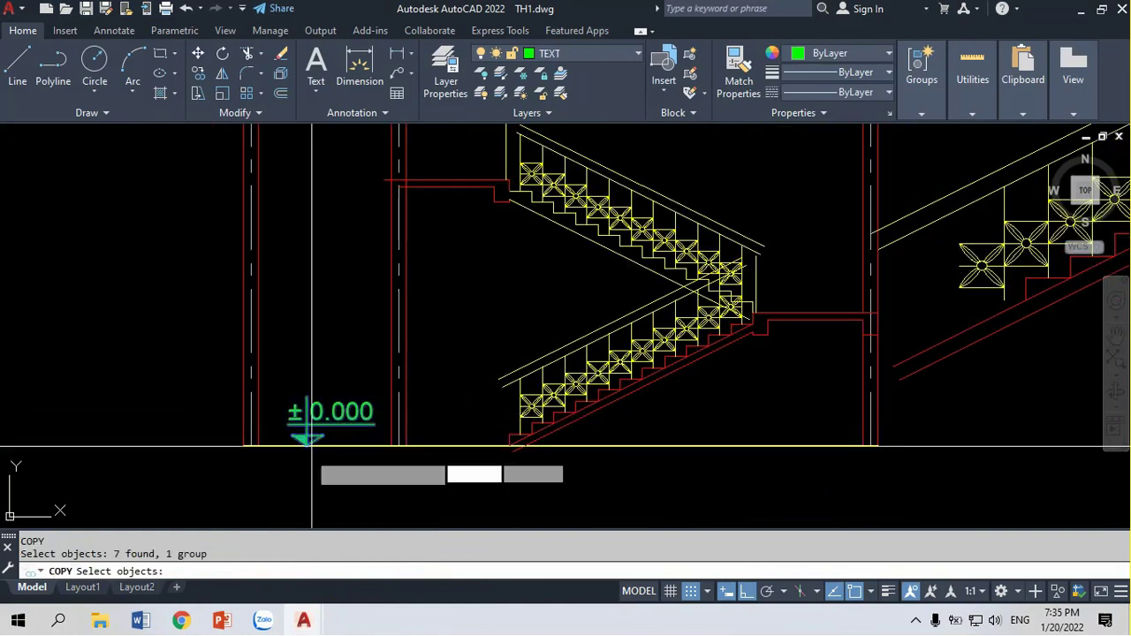
{"action": "key", "text": "Return"}
{"action": "left_click", "coordinate": [307, 445]}
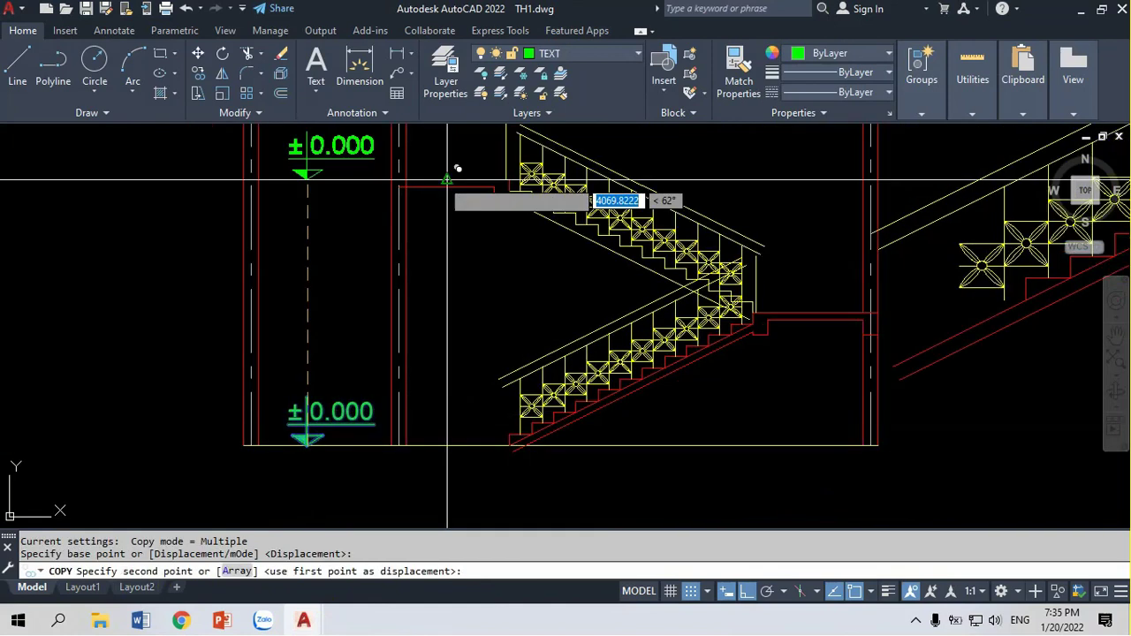
{"action": "left_click", "coordinate": [446, 177]}
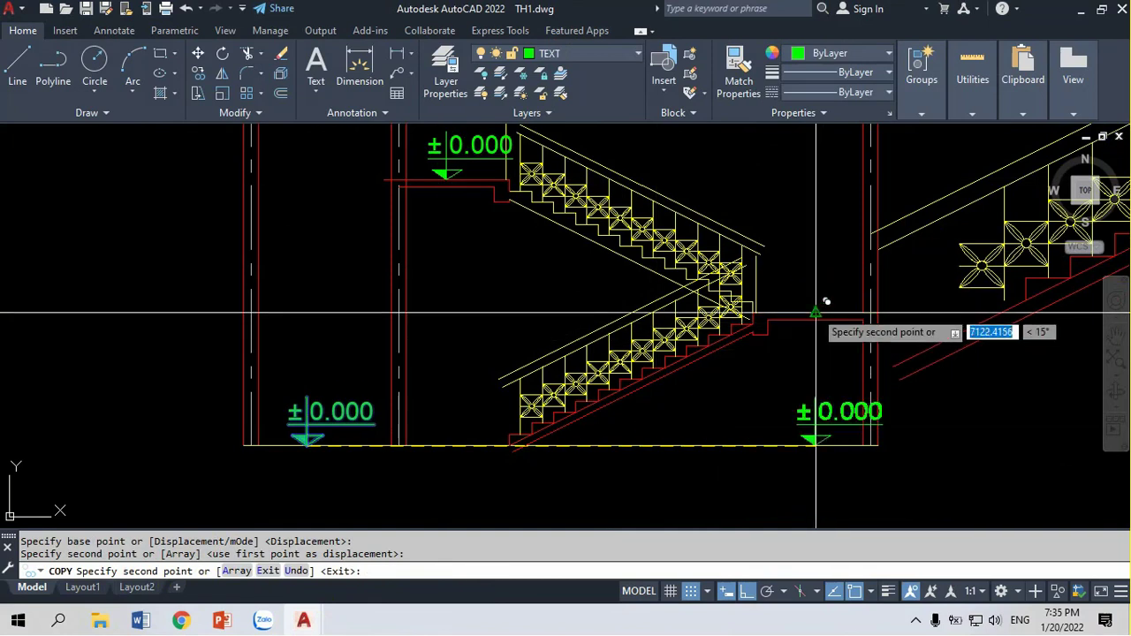
{"action": "left_click", "coordinate": [815, 315]}
Place one more copy of the marker on the roof line
{"action": "middle_click_drag", "start_coordinate": [670, 151], "coordinate": [649, 392]}
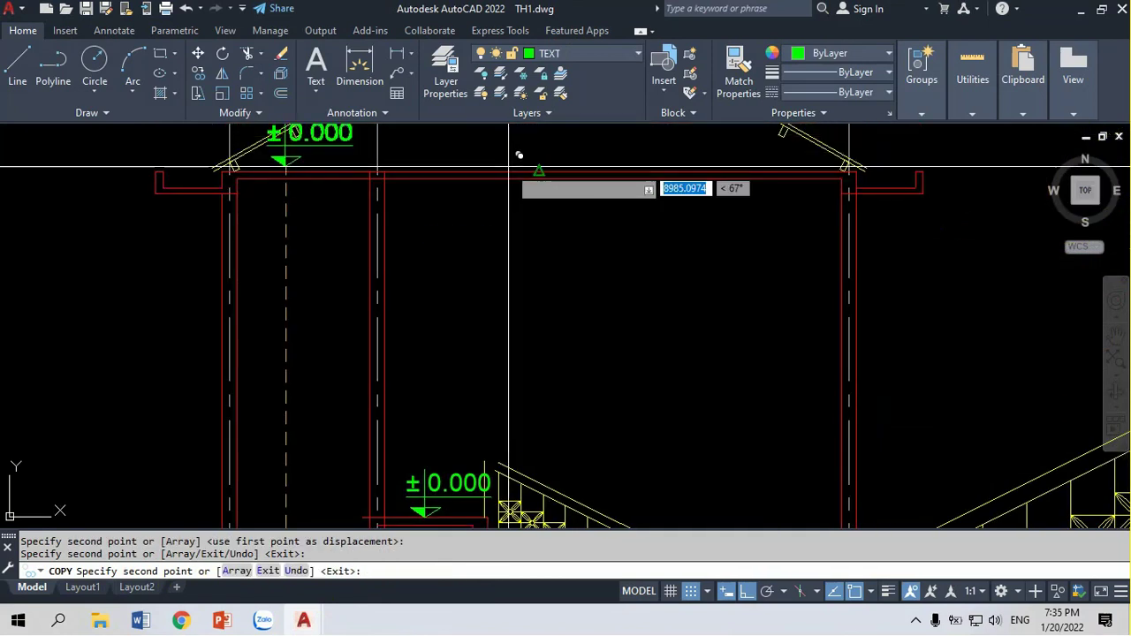
{"action": "left_click", "coordinate": [574, 146]}
{"action": "key", "text": "Return"}
{"action": "scroll", "coordinate": [487, 256], "scroll_direction": "down", "scroll_amount": 4}
{"action": "scroll", "coordinate": [475, 384], "scroll_direction": "up", "scroll_amount": 4}
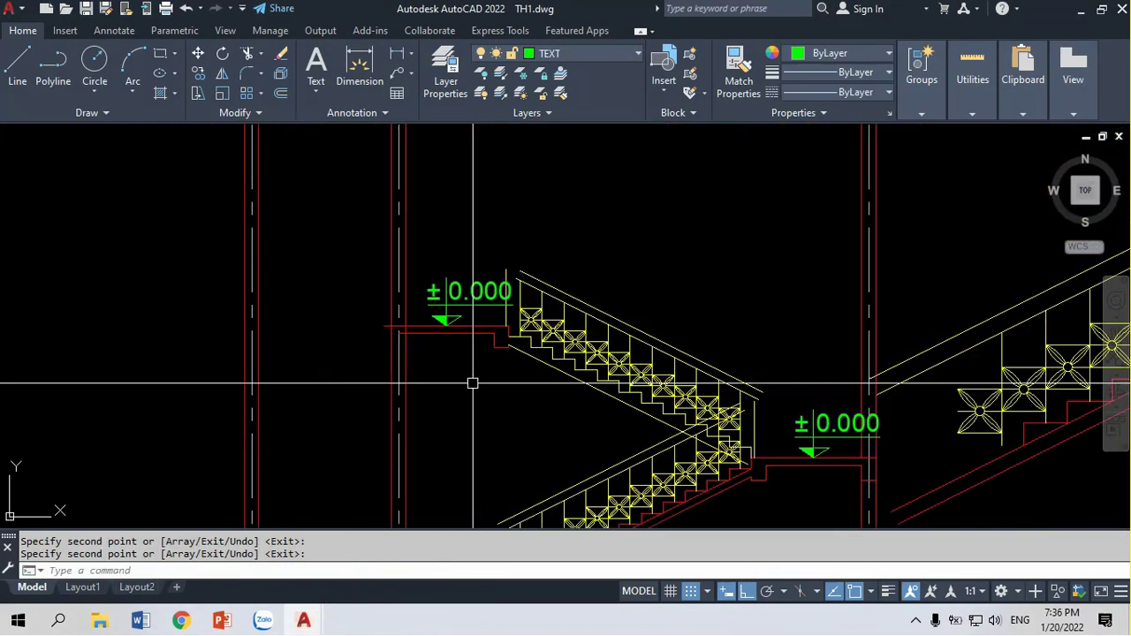
{"action": "scroll", "coordinate": [450, 354], "scroll_direction": "up", "scroll_amount": 2}
{"action": "scroll", "coordinate": [487, 305], "scroll_direction": "up", "scroll_amount": 2}
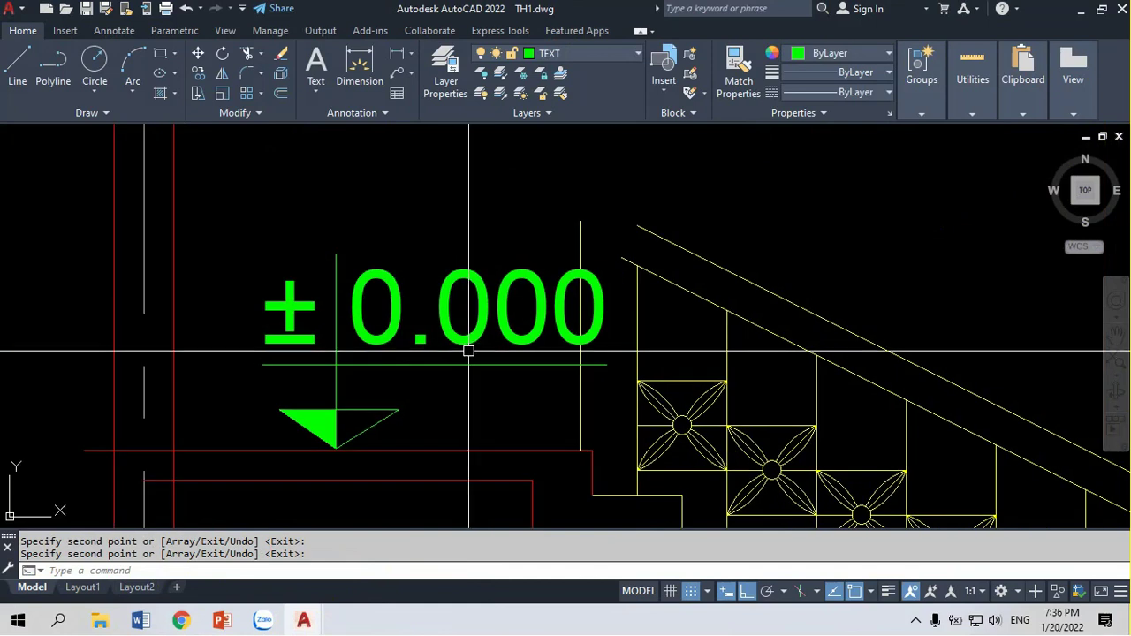
Edit the landing marker's text with ED so it reads +3.600
{"action": "type", "text": "ed"}
{"action": "key", "text": "Return"}
{"action": "scroll", "coordinate": [477, 335], "scroll_direction": "up", "scroll_amount": 1}
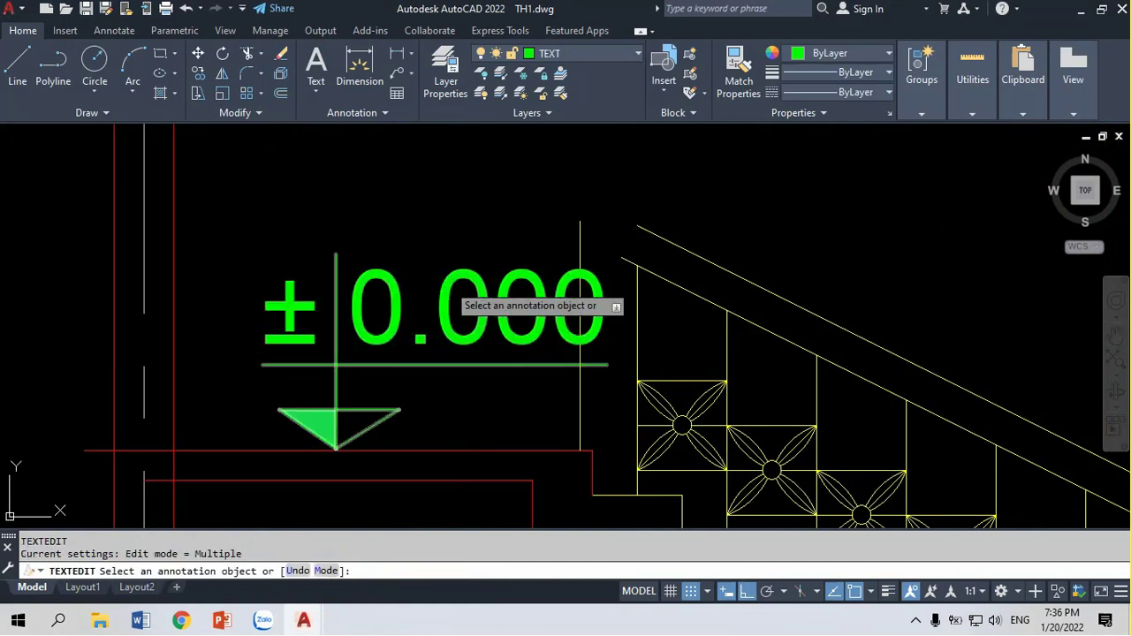
{"action": "left_click", "coordinate": [452, 294]}
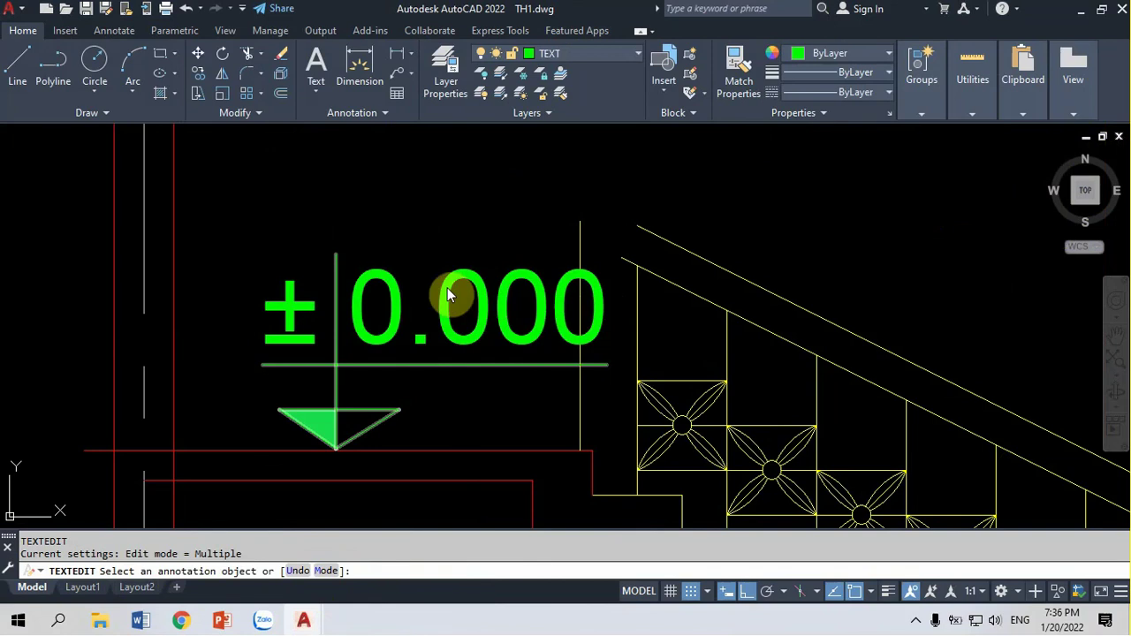
{"action": "type", "text": "+ 3.6"}
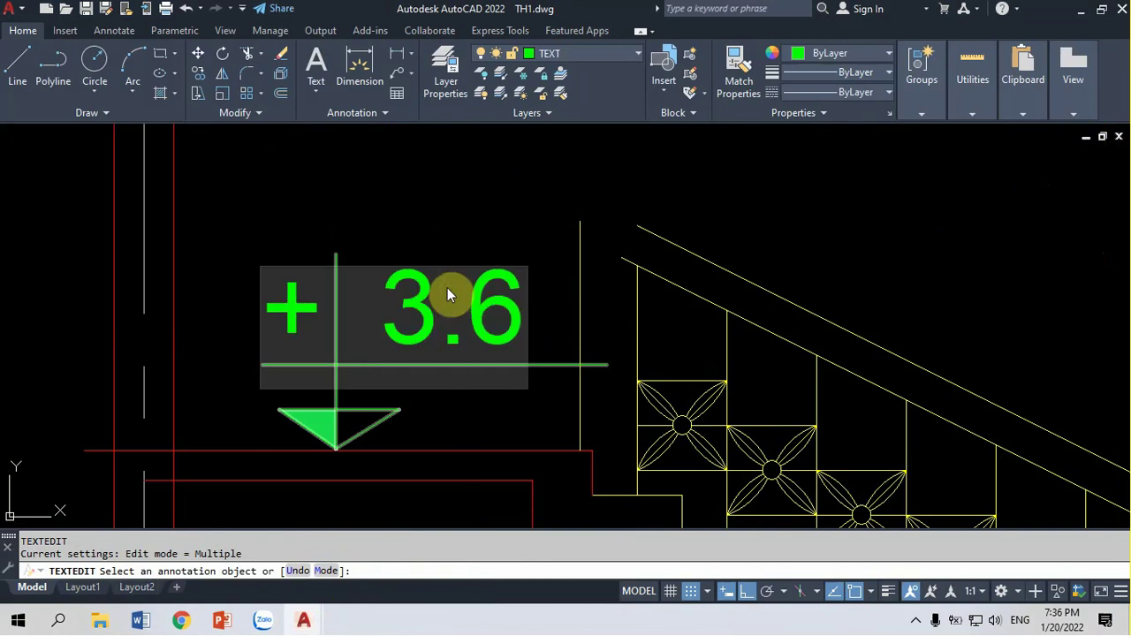
{"action": "type", "text": "00"}
{"action": "left_click", "coordinate": [461, 156]}
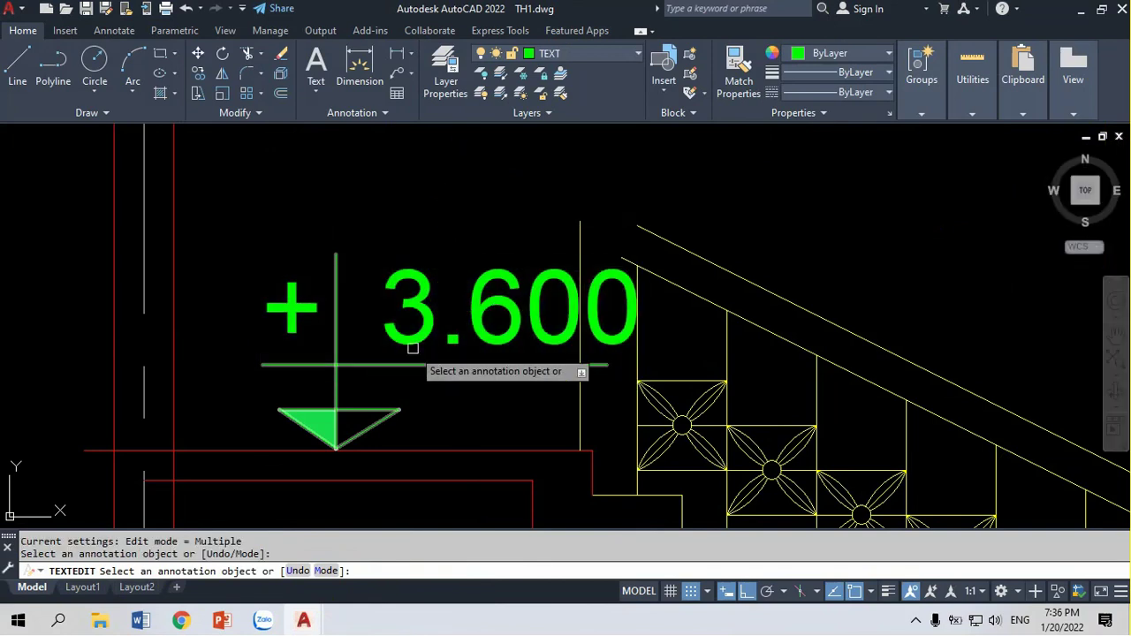
Change the roof marker's text to +10.800
{"action": "scroll", "coordinate": [416, 353], "scroll_direction": "down", "scroll_amount": 5}
{"action": "mouse_move", "coordinate": [449, 221]}
{"action": "middle_mouse_down"}
{"action": "mouse_move", "coordinate": [410, 341]}
{"action": "mouse_move", "coordinate": [424, 353]}
{"action": "middle_mouse_up"}
{"action": "scroll", "coordinate": [442, 260], "scroll_direction": "up", "scroll_amount": 2}
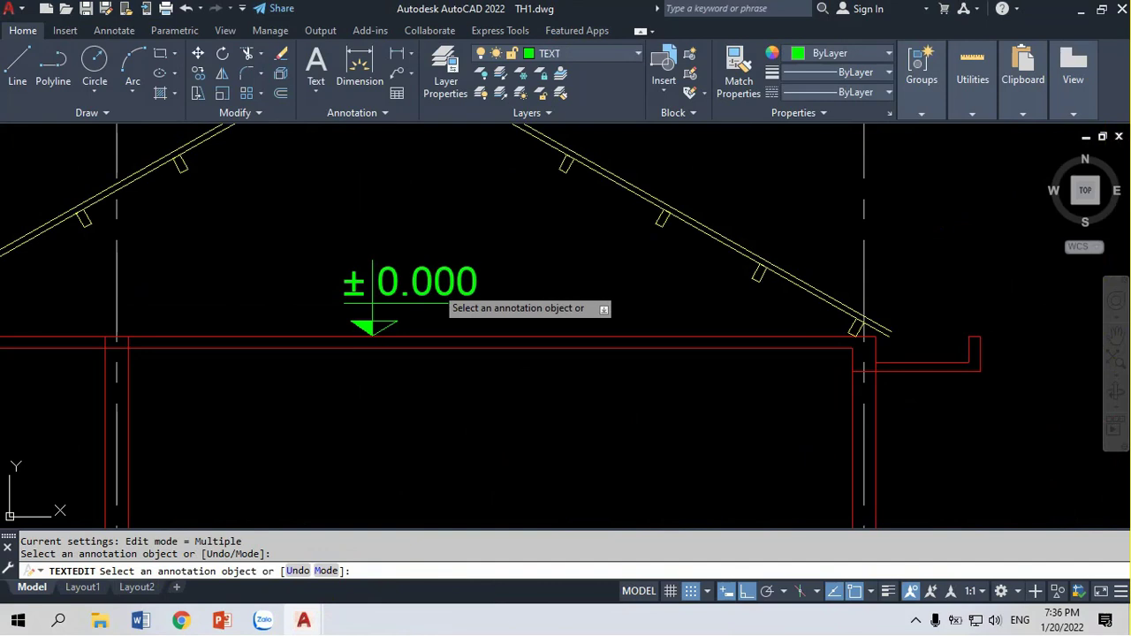
{"action": "left_click", "coordinate": [435, 287]}
{"action": "type", "text": "+"}
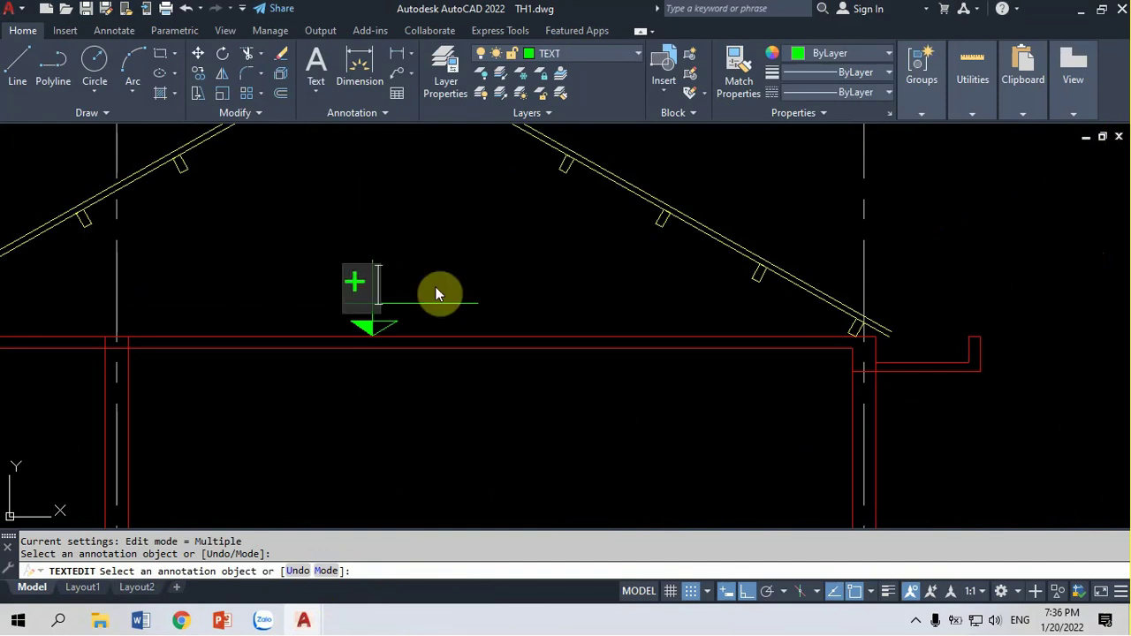
{"action": "type", "text": "1"}
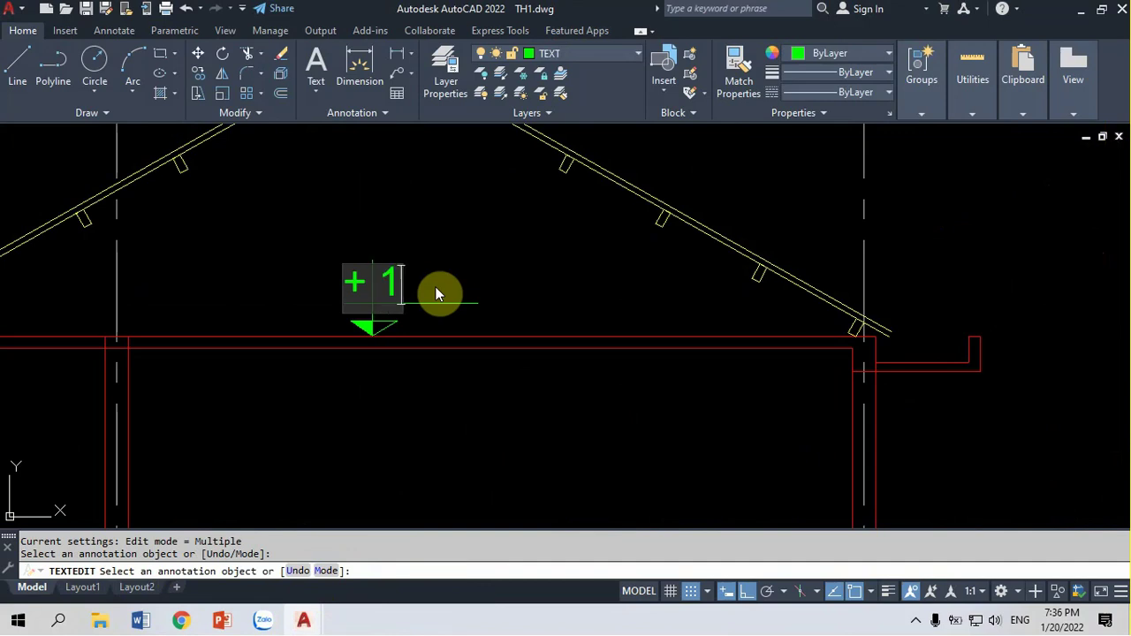
{"action": "type", "text": "0.80"}
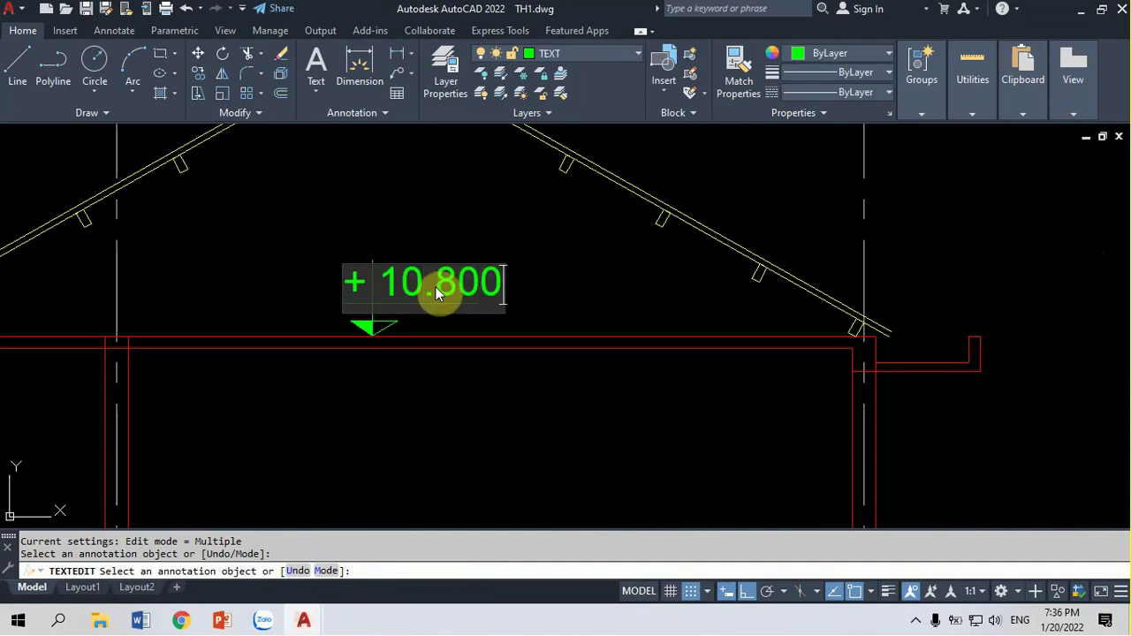
{"action": "key", "text": "Return"}
{"action": "key", "text": "Return"}
{"action": "scroll", "coordinate": [422, 376], "scroll_direction": "down", "scroll_amount": 1}
{"action": "scroll", "coordinate": [429, 222], "scroll_direction": "down", "scroll_amount": 4}
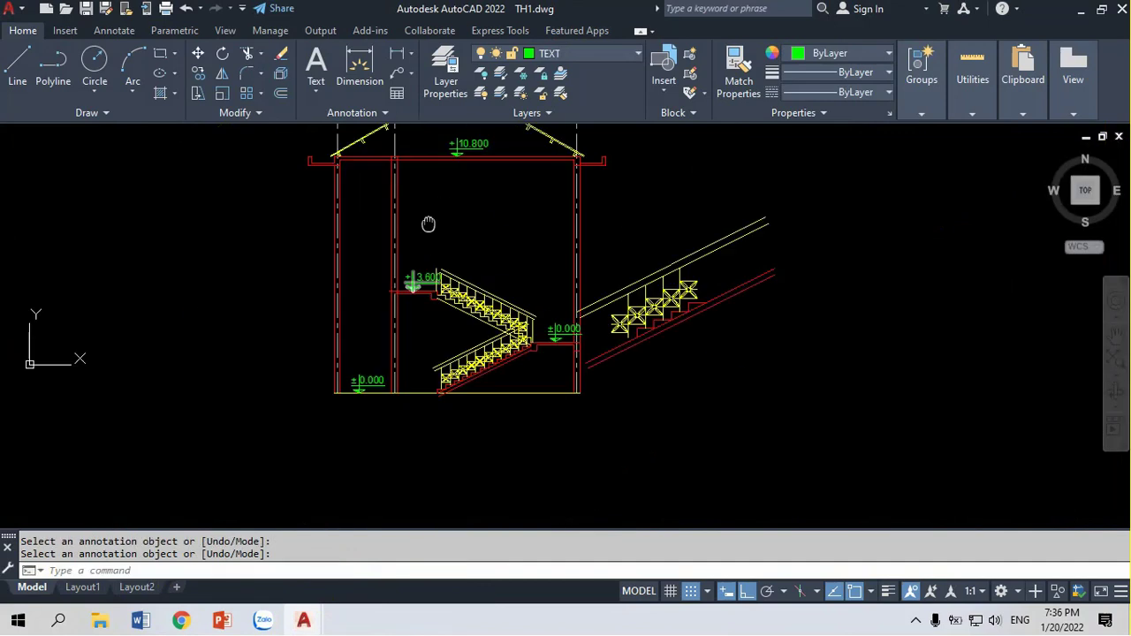
{"action": "scroll", "coordinate": [410, 265], "scroll_direction": "up", "scroll_amount": 4}
{"action": "scroll", "coordinate": [411, 267], "scroll_direction": "down", "scroll_amount": 2}
{"action": "scroll", "coordinate": [411, 265], "scroll_direction": "down", "scroll_amount": 2}
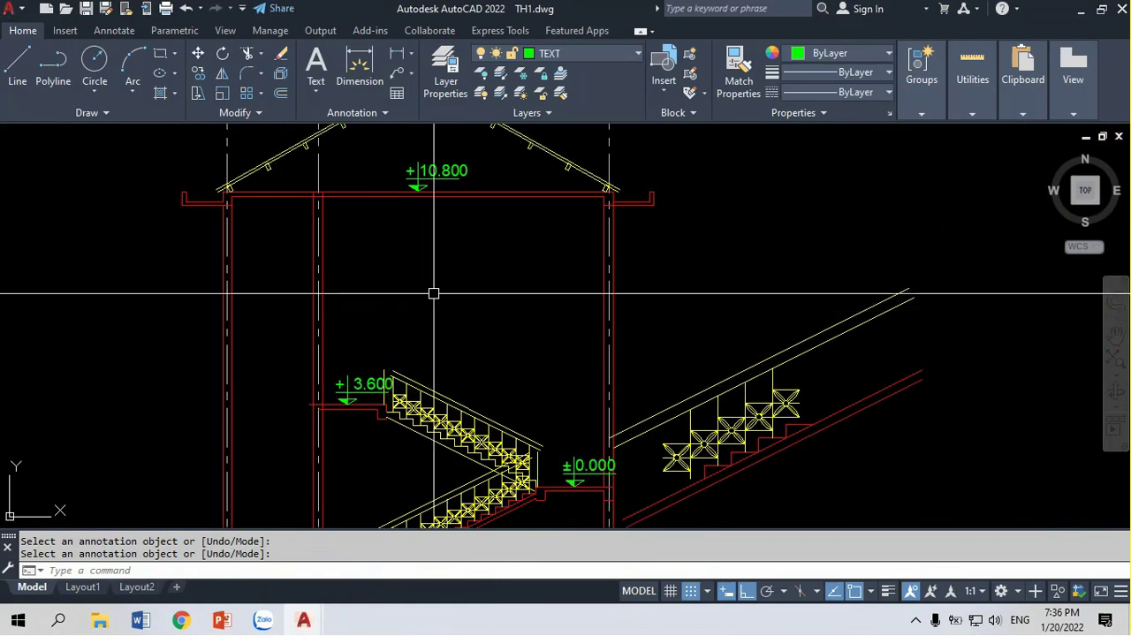
{"action": "scroll", "coordinate": [338, 389], "scroll_direction": "up", "scroll_amount": 2}
{"action": "scroll", "coordinate": [338, 388], "scroll_direction": "up", "scroll_amount": 4}
{"action": "key", "text": "Return"}
Check the ground-level marker across the whole section, then return to the PowerPoint slideshow
{"action": "left_click", "coordinate": [296, 415]}
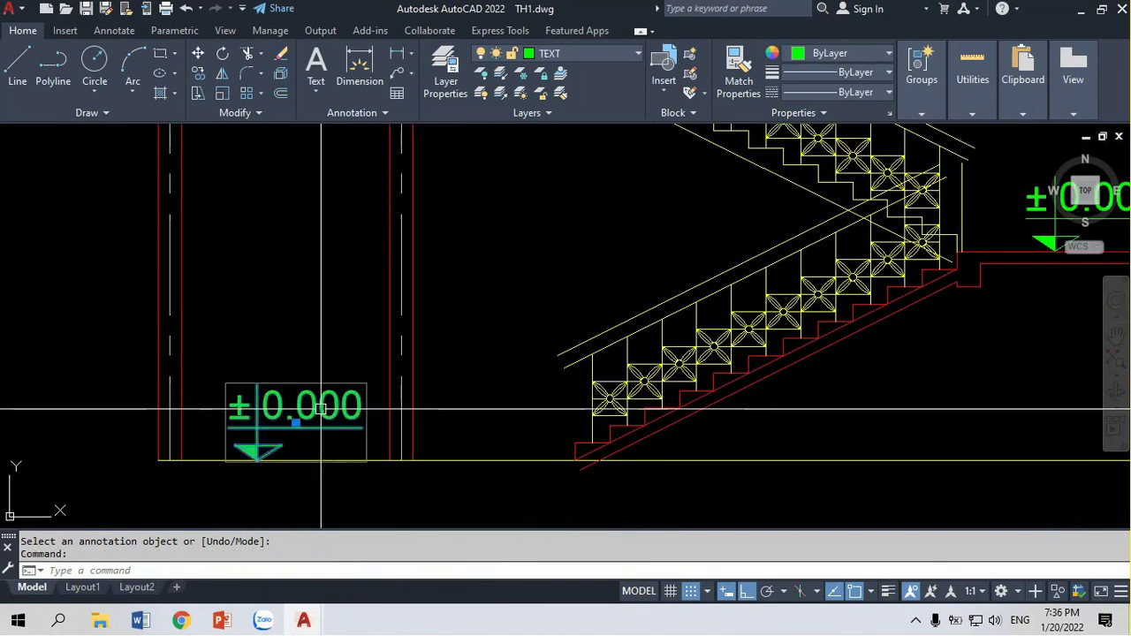
{"action": "scroll", "coordinate": [402, 327], "scroll_direction": "down", "scroll_amount": 4}
{"action": "scroll", "coordinate": [506, 240], "scroll_direction": "down", "scroll_amount": 2}
{"action": "scroll", "coordinate": [361, 260], "scroll_direction": "down", "scroll_amount": 1}
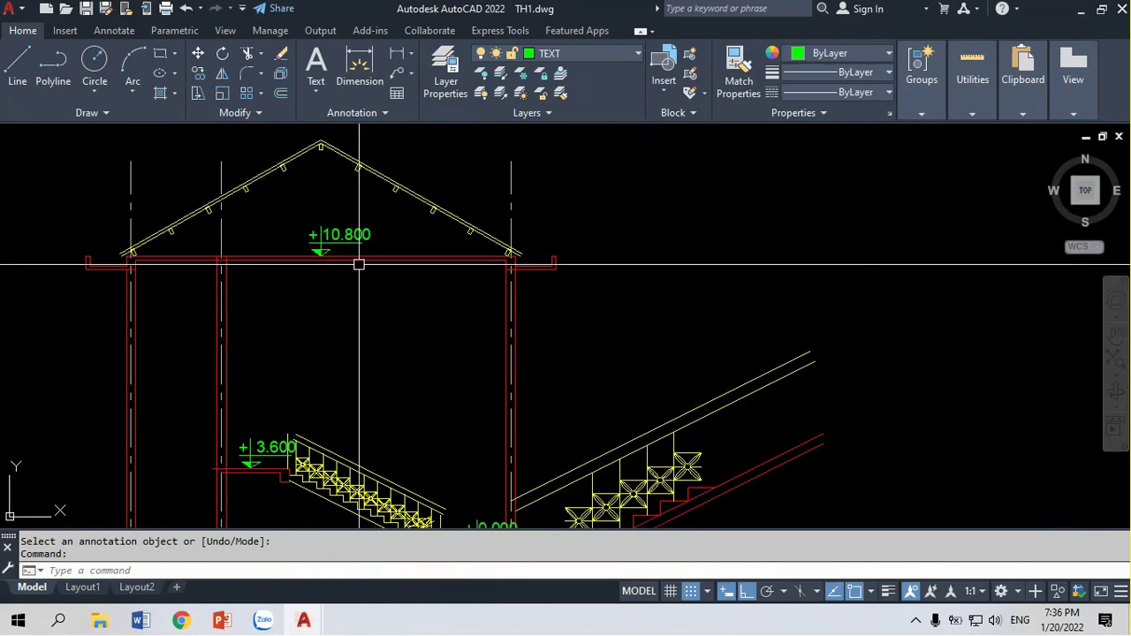
{"action": "scroll", "coordinate": [345, 259], "scroll_direction": "up", "scroll_amount": 4}
{"action": "scroll", "coordinate": [340, 260], "scroll_direction": "up", "scroll_amount": 1}
{"action": "scroll", "coordinate": [340, 259], "scroll_direction": "down", "scroll_amount": 3}
{"action": "middle_click_drag", "start_coordinate": [325, 353], "coordinate": [426, 251]}
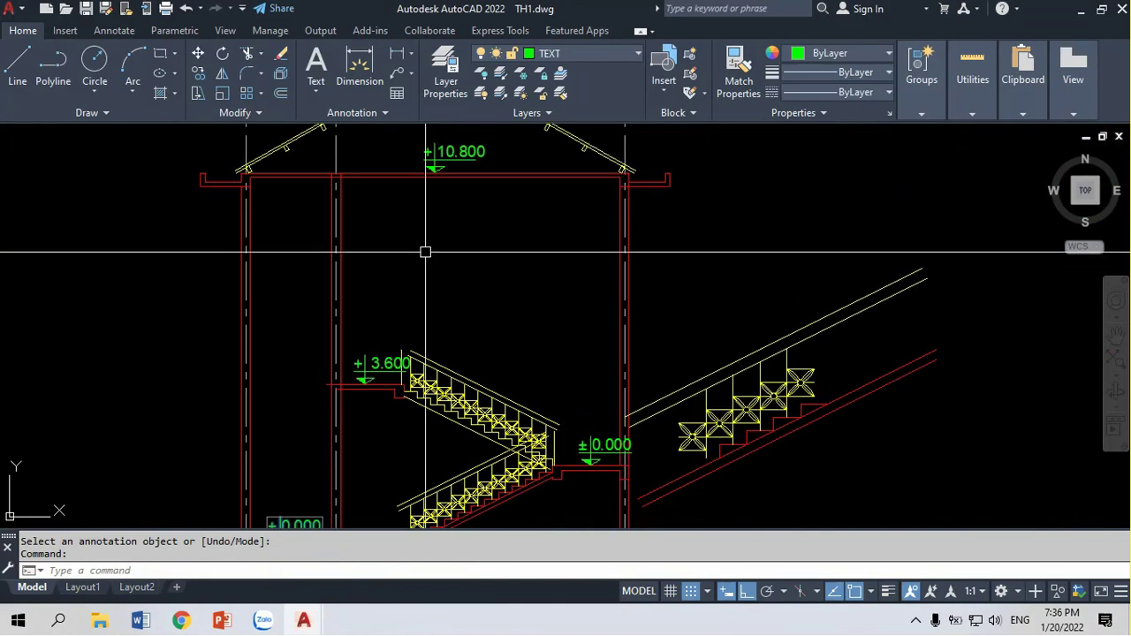
{"action": "key", "text": "Escape"}
{"action": "scroll", "coordinate": [618, 353], "scroll_direction": "up", "scroll_amount": 2}
{"action": "scroll", "coordinate": [555, 306], "scroll_direction": "up", "scroll_amount": 2}
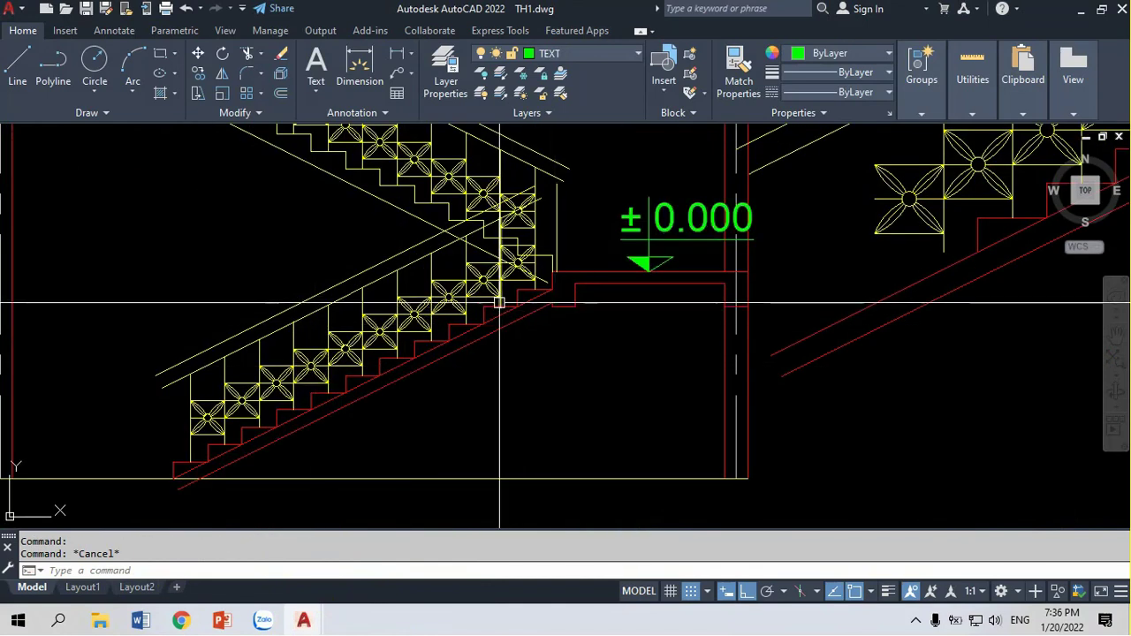
{"action": "scroll", "coordinate": [501, 308], "scroll_direction": "down", "scroll_amount": 4}
{"action": "middle_click_drag", "start_coordinate": [501, 308], "coordinate": [513, 358]}
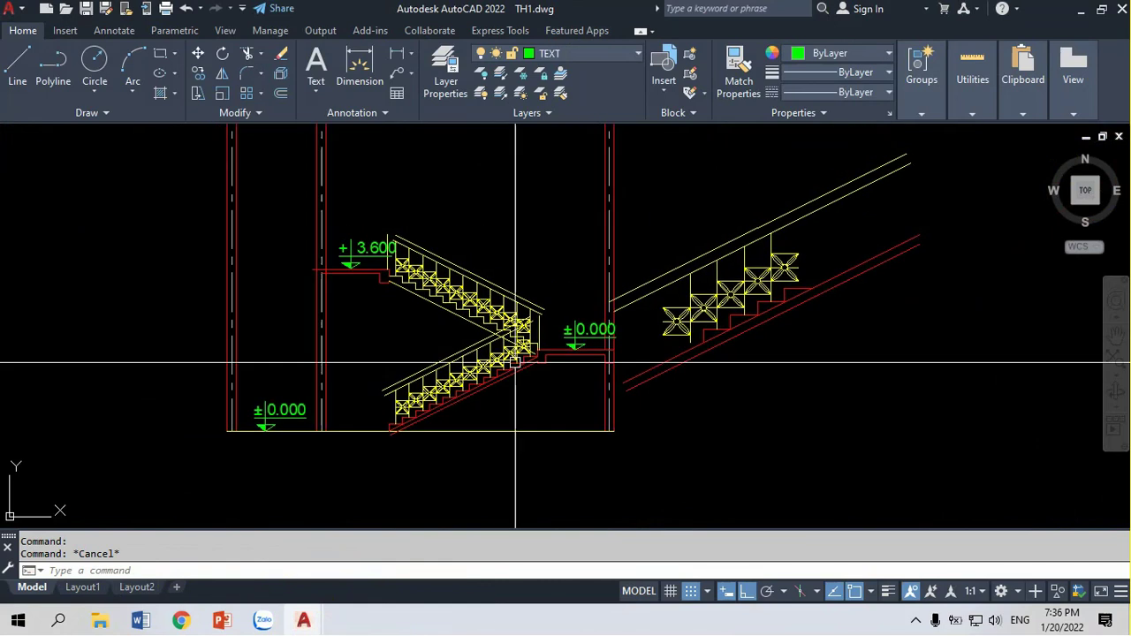
{"action": "scroll", "coordinate": [258, 417], "scroll_direction": "up", "scroll_amount": 4}
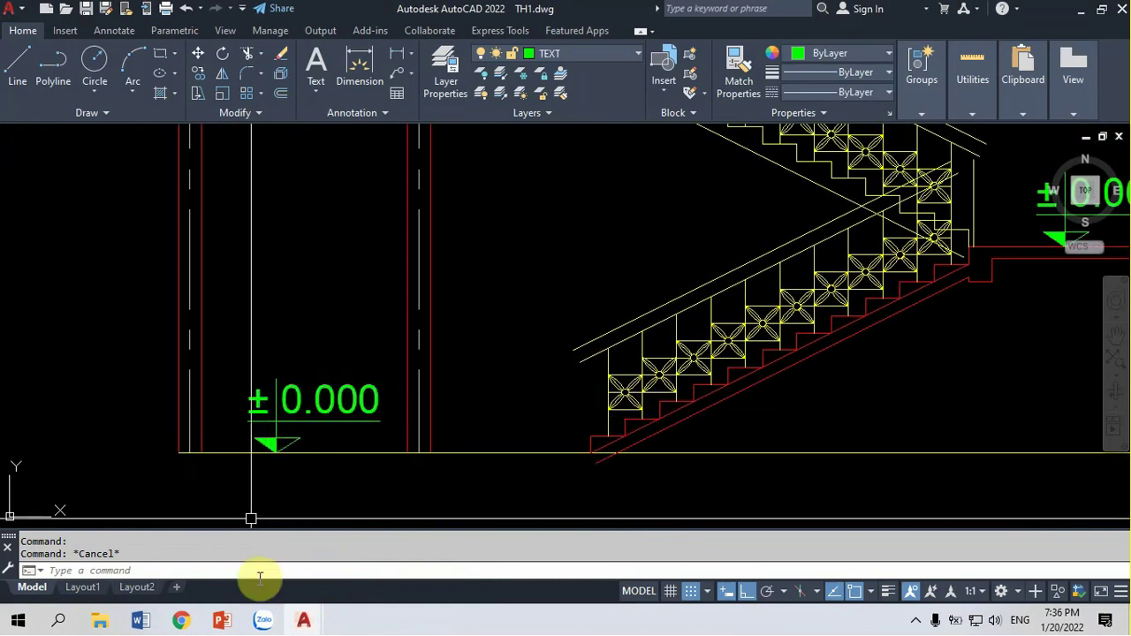
{"action": "mouse_move", "coordinate": [221, 620]}
{"action": "left_click", "coordinate": [371, 539]}
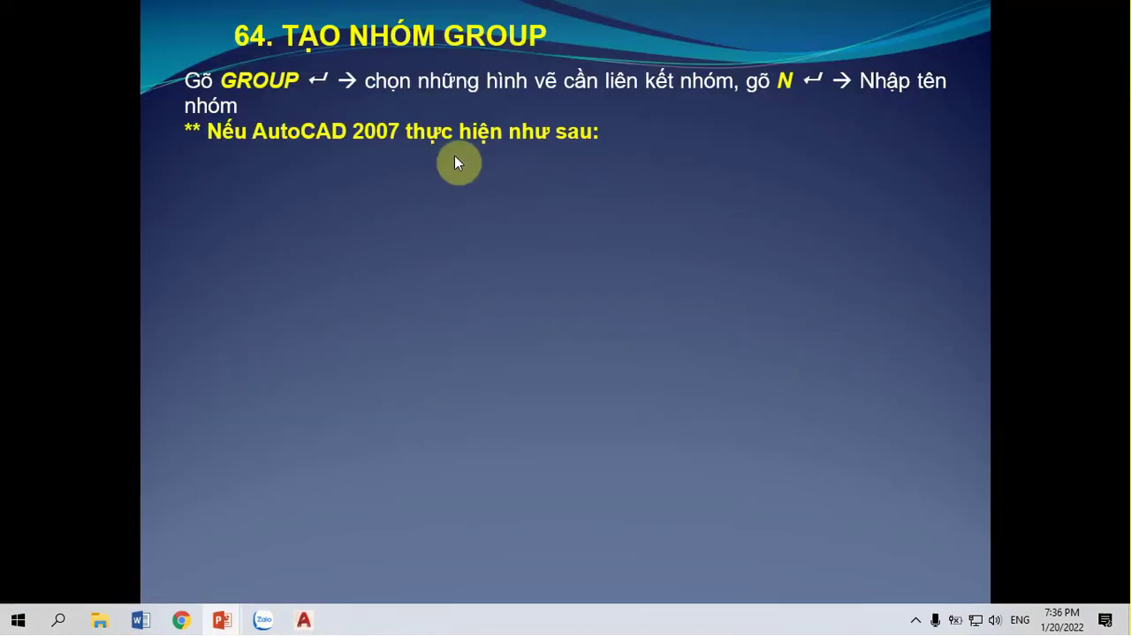
Show the Object Grouping picture and instructions, then advance to slide 65 on FILL On/Off
{"action": "left_click", "coordinate": [484, 257]}
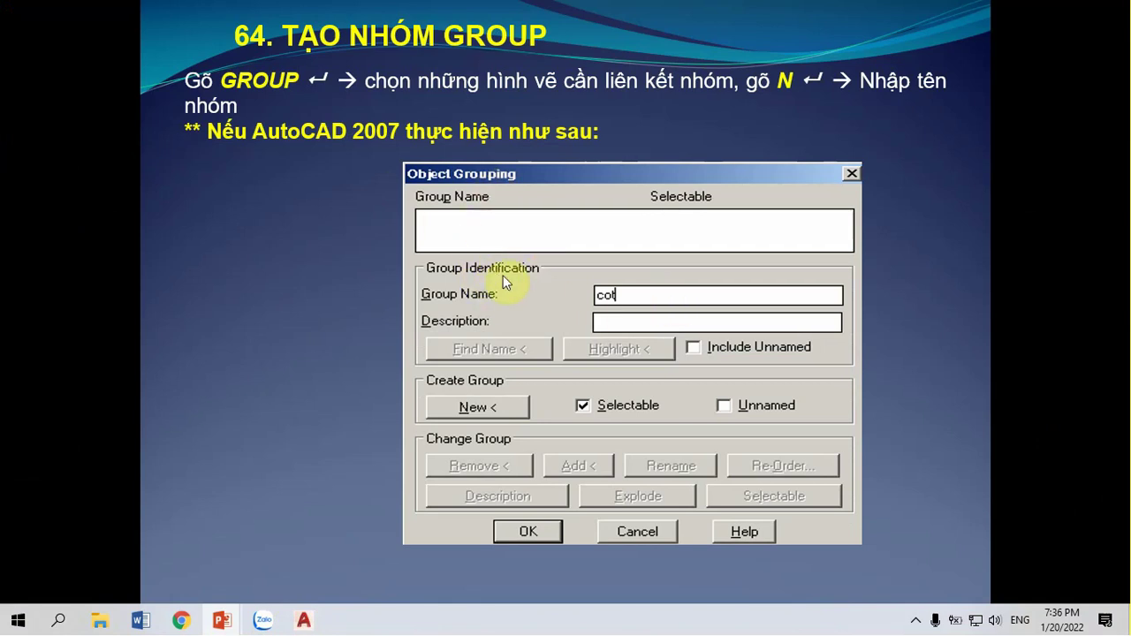
{"action": "left_click", "coordinate": [620, 294]}
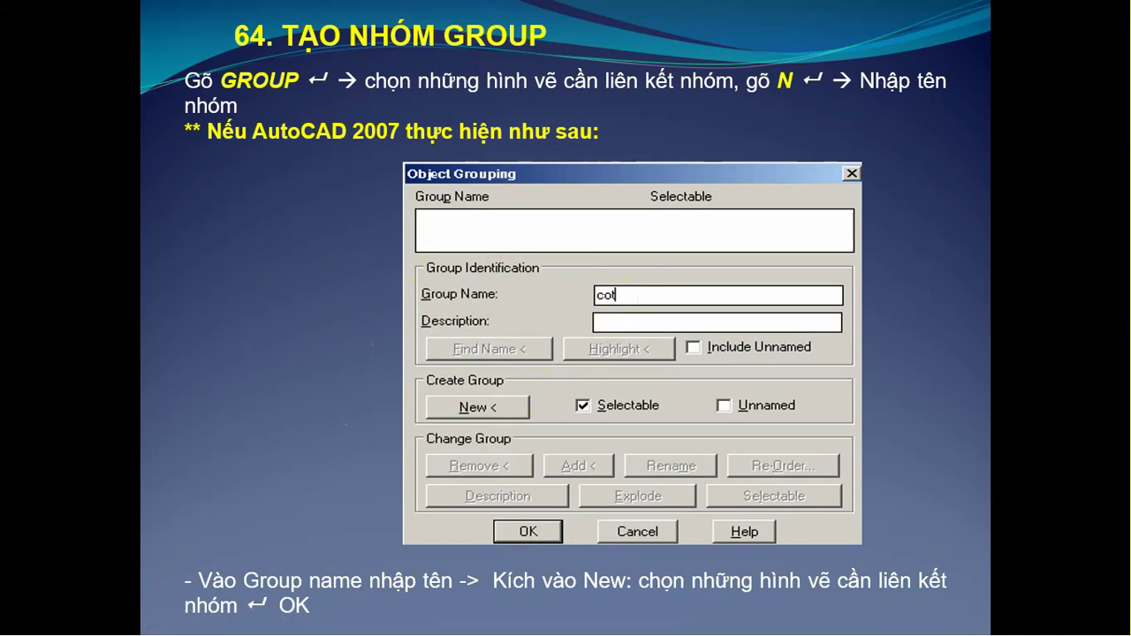
{"action": "left_click", "coordinate": [732, 188]}
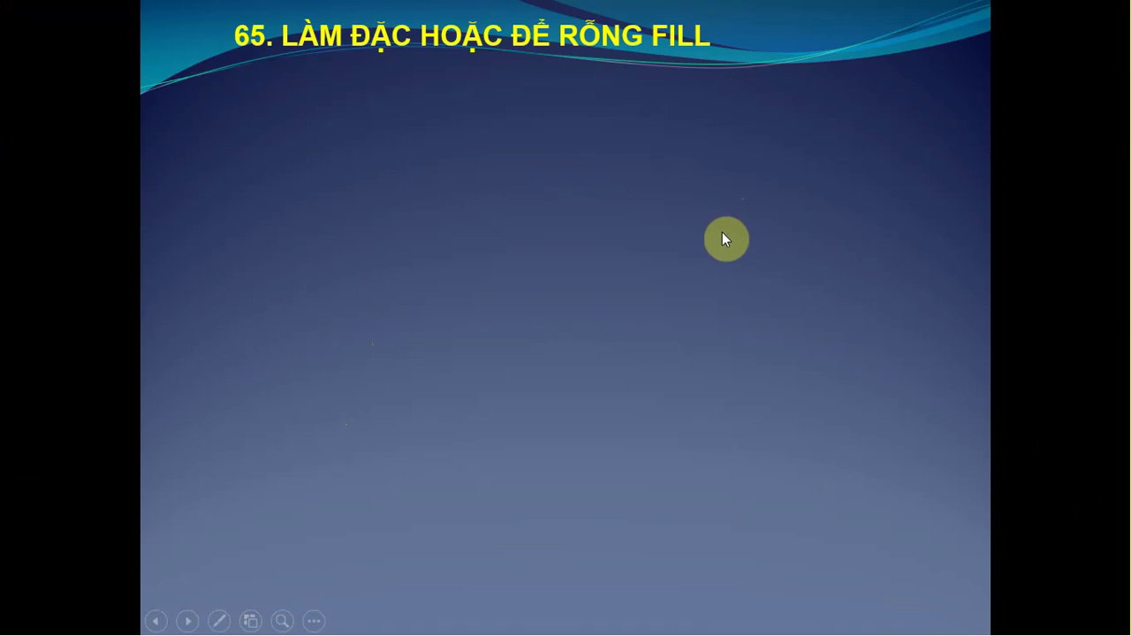
{"action": "left_click", "coordinate": [722, 232]}
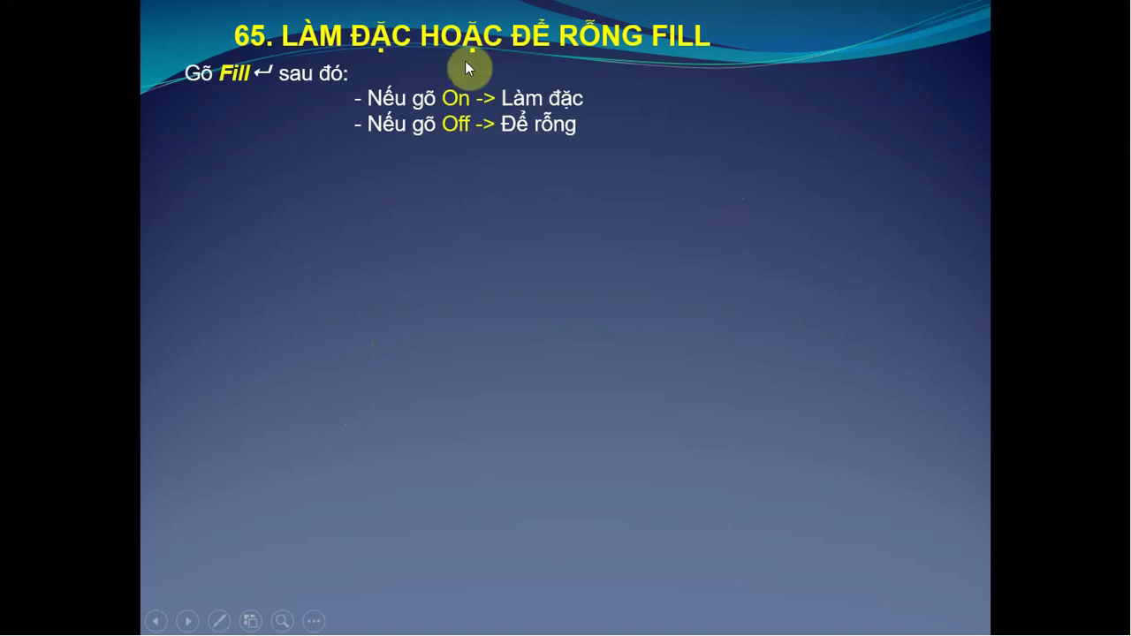
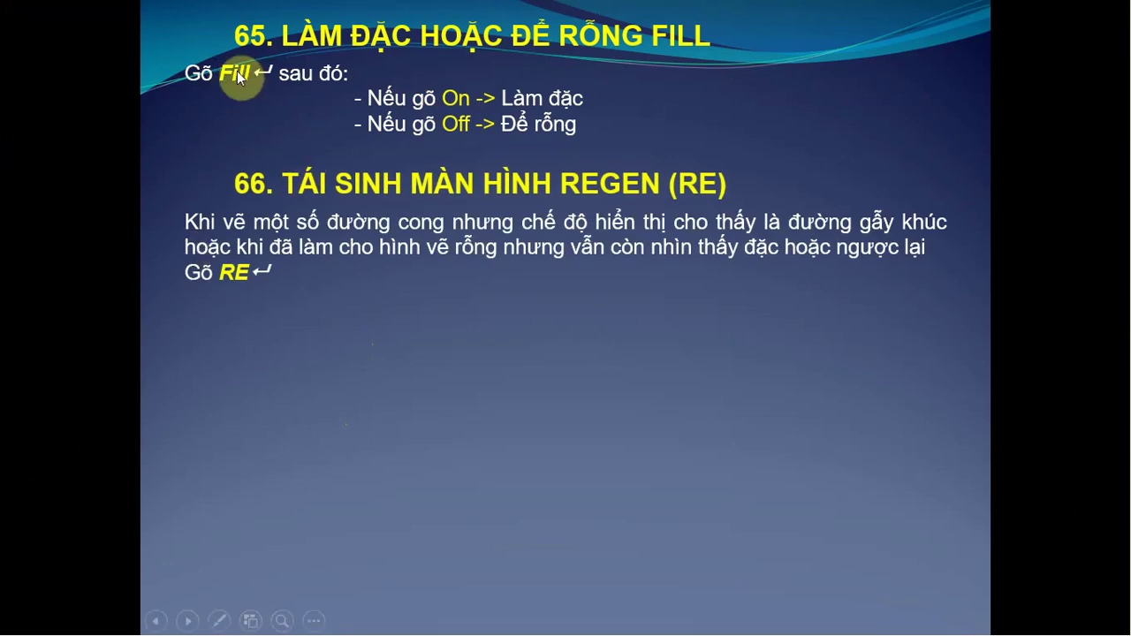
Turn on the laser pointer to mark the REGEN (RE) heading on the slide
{"action": "key", "text": "ctrl+l"}
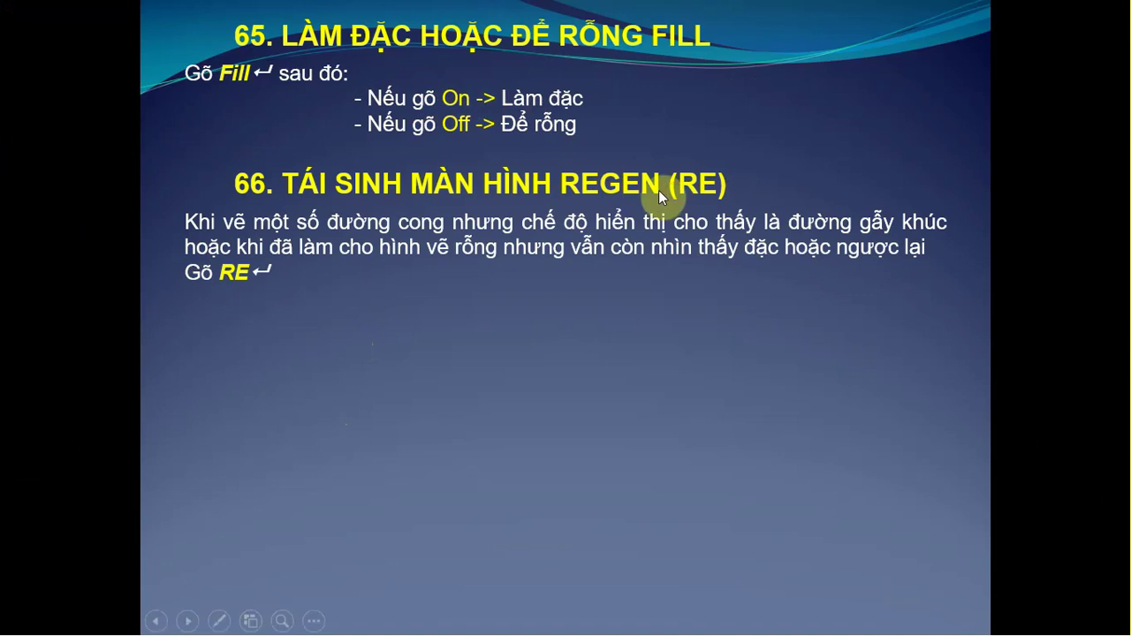
Switch to TH1.dwg and bring the floor-plan walls into view
{"action": "key", "text": "alt+Tab"}
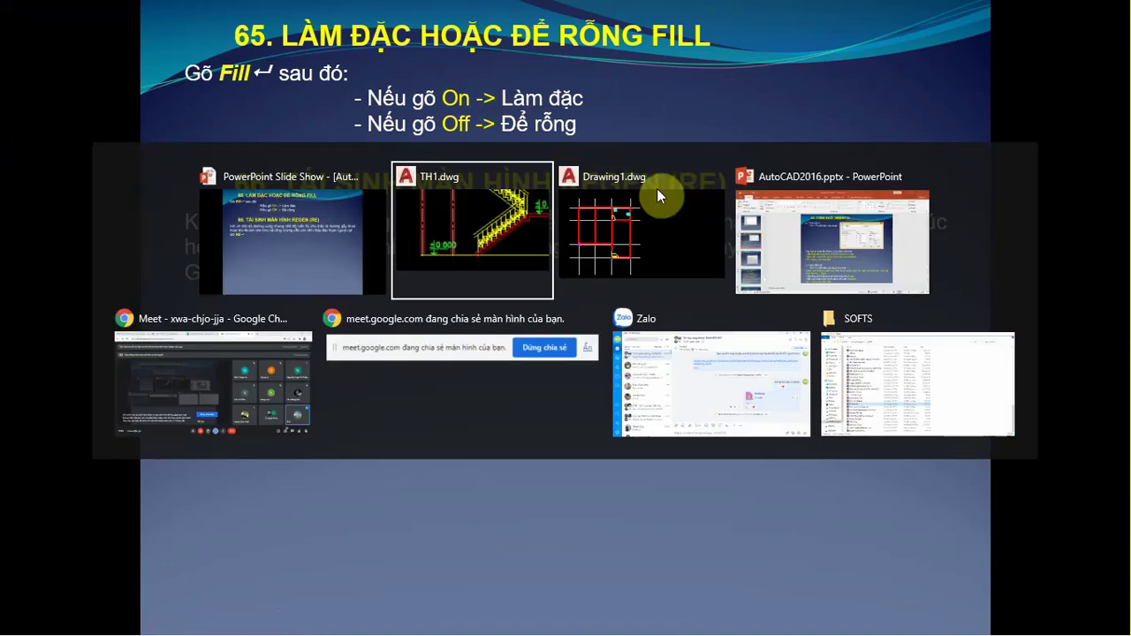
{"action": "scroll", "coordinate": [550, 248], "scroll_direction": "down", "scroll_amount": 5}
{"action": "scroll", "coordinate": [548, 371], "scroll_direction": "down", "scroll_amount": 2}
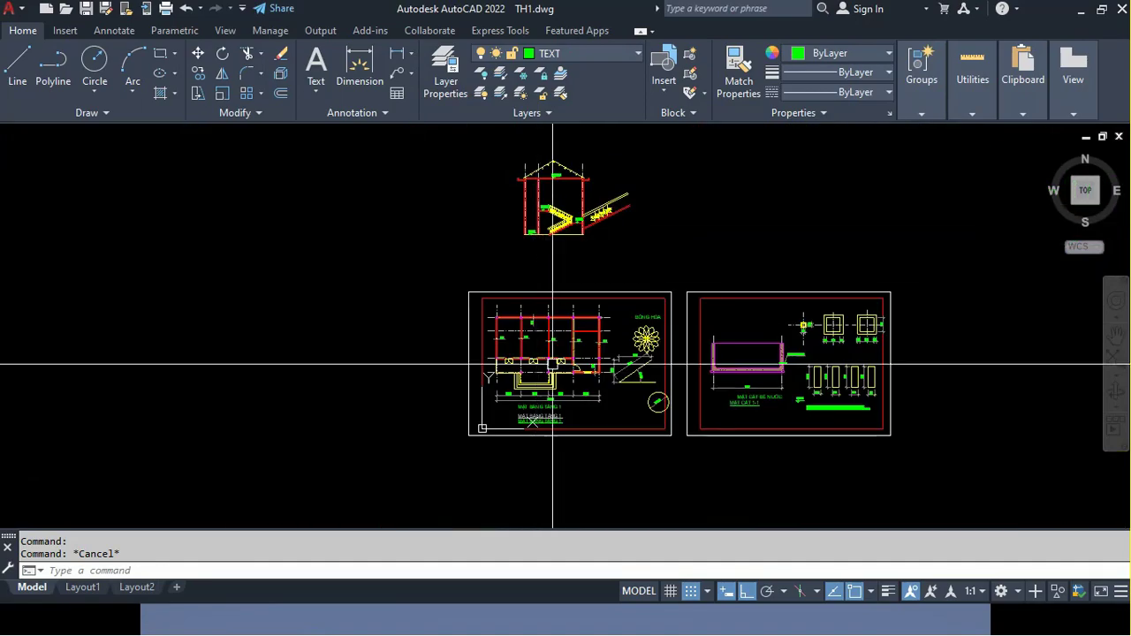
{"action": "scroll", "coordinate": [543, 365], "scroll_direction": "up", "scroll_amount": 5}
{"action": "scroll", "coordinate": [550, 363], "scroll_direction": "up", "scroll_amount": 2}
{"action": "middle_click_drag", "start_coordinate": [548, 357], "coordinate": [657, 294]}
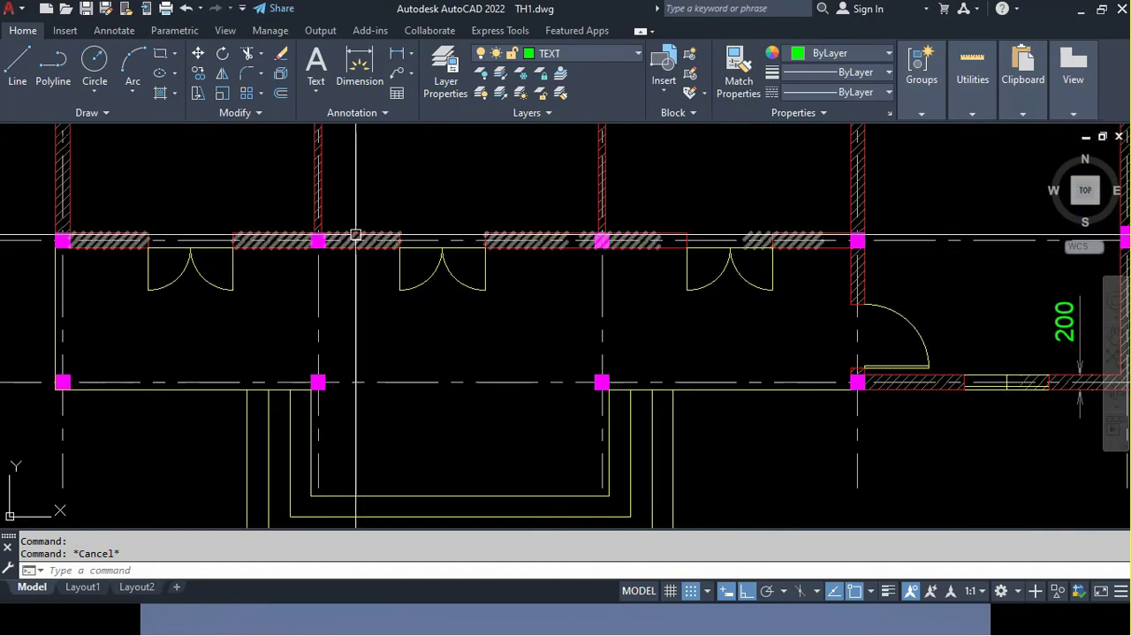
{"action": "scroll", "coordinate": [402, 264], "scroll_direction": "up", "scroll_amount": 2}
{"action": "scroll", "coordinate": [340, 232], "scroll_direction": "down", "scroll_amount": 2}
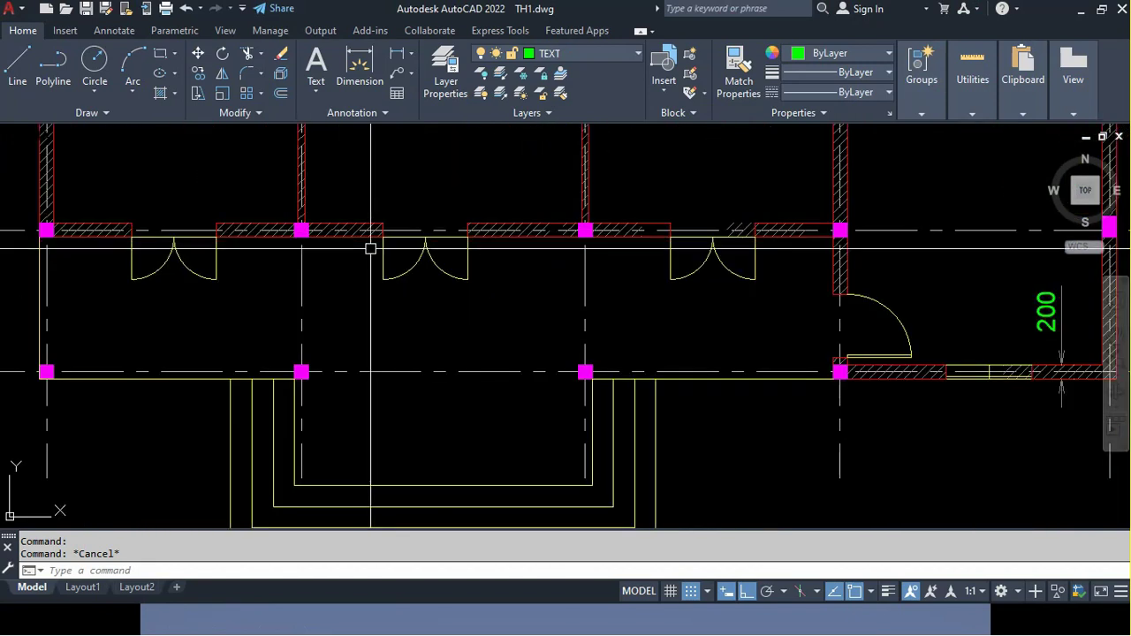
Turn FILL off and regenerate with RE so walls and columns display unfilled
{"action": "type", "text": "FI"}
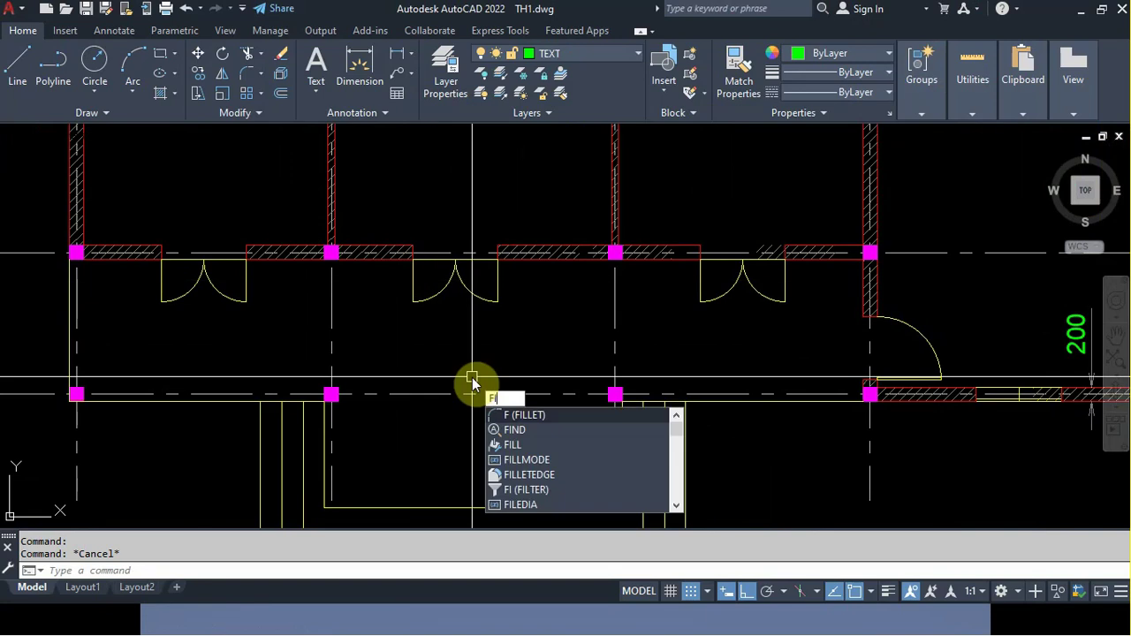
{"action": "type", "text": "LL"}
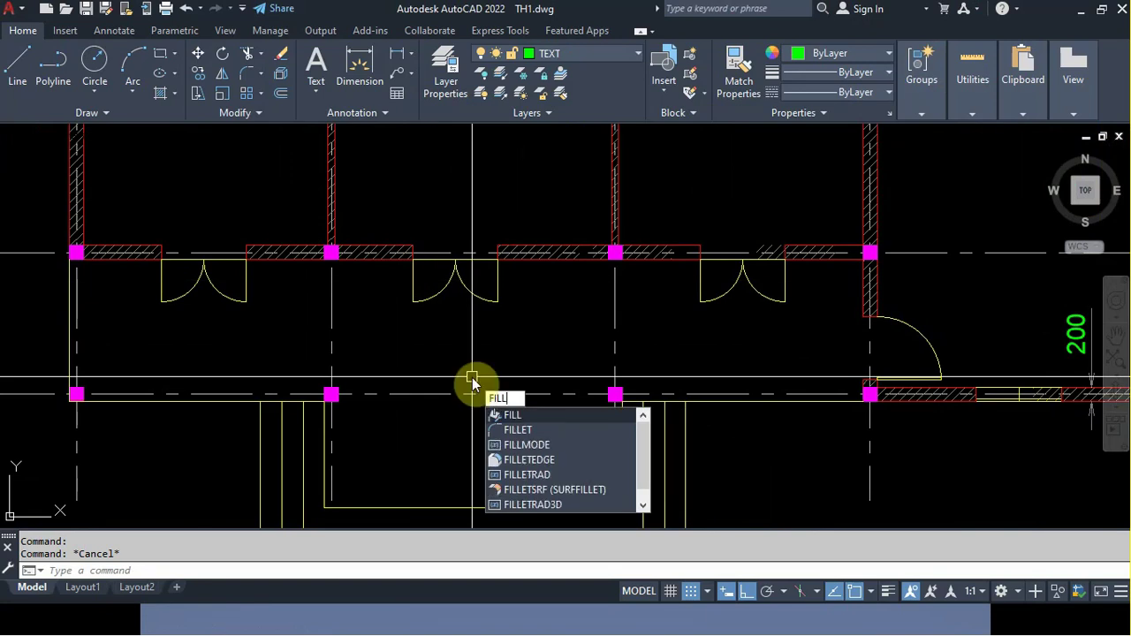
{"action": "key", "text": "Return"}
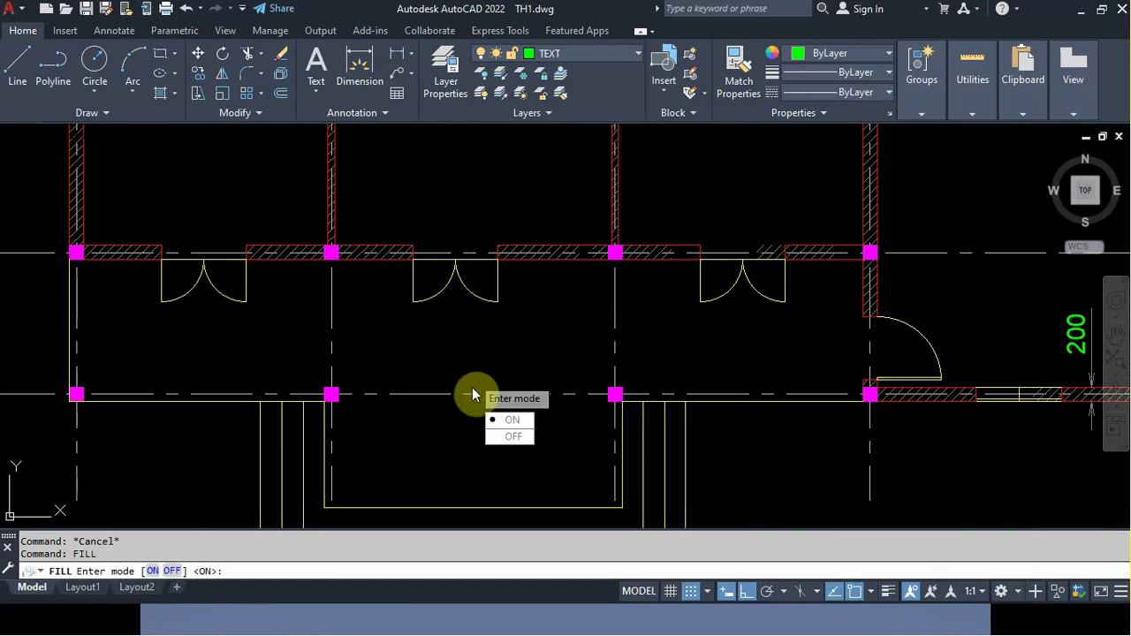
{"action": "left_click", "coordinate": [512, 437]}
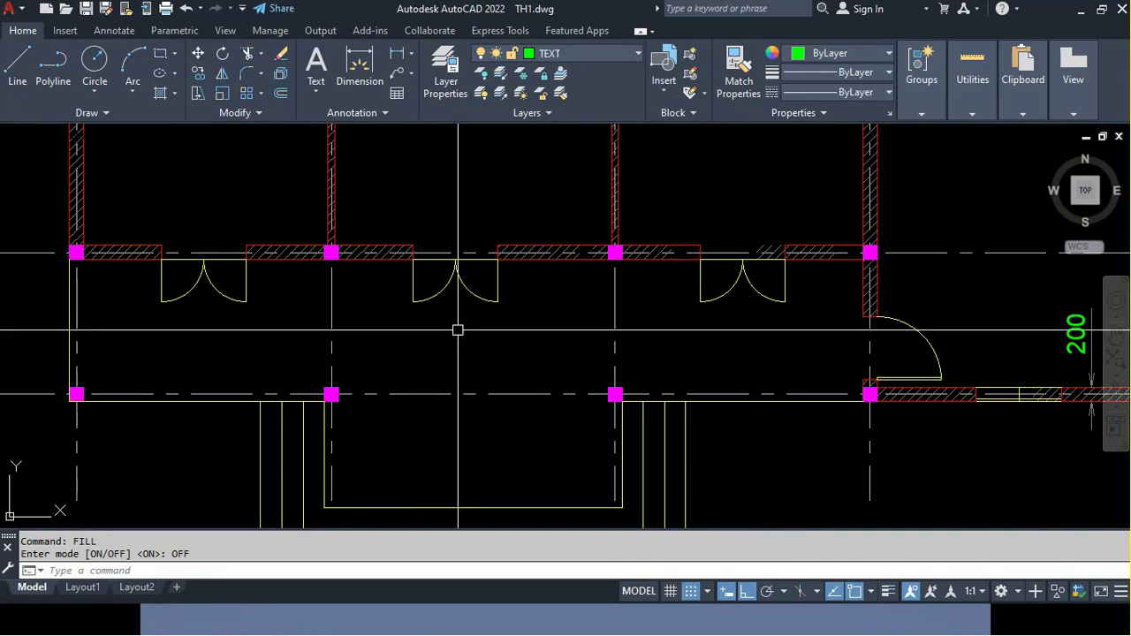
{"action": "scroll", "coordinate": [328, 253], "scroll_direction": "up", "scroll_amount": 2}
{"action": "scroll", "coordinate": [377, 261], "scroll_direction": "up", "scroll_amount": 2}
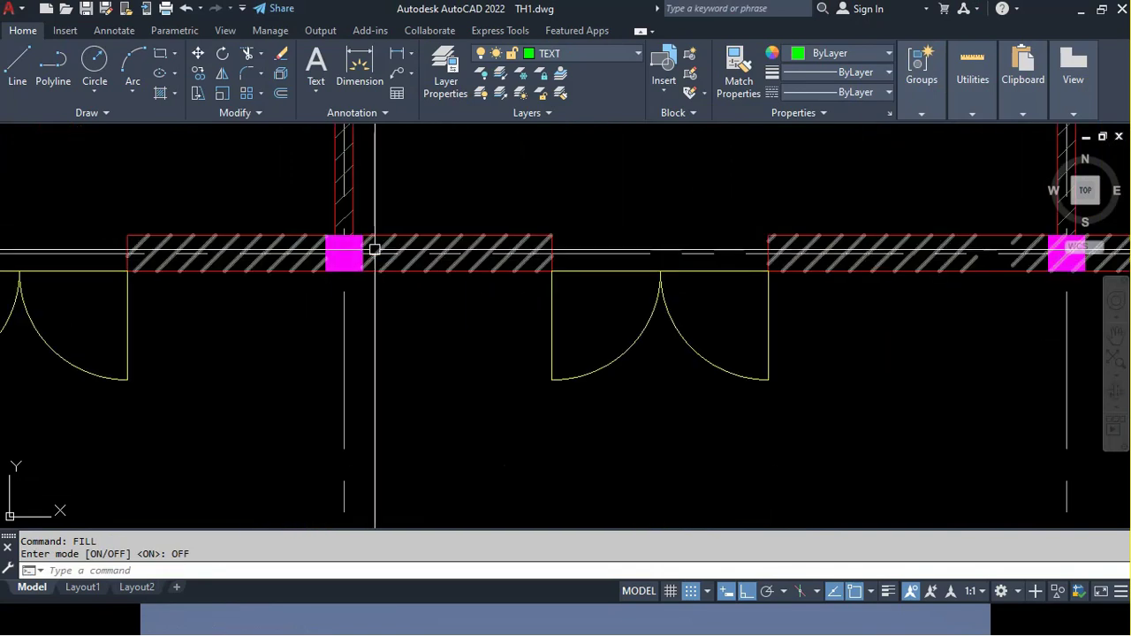
{"action": "type", "text": "RE"}
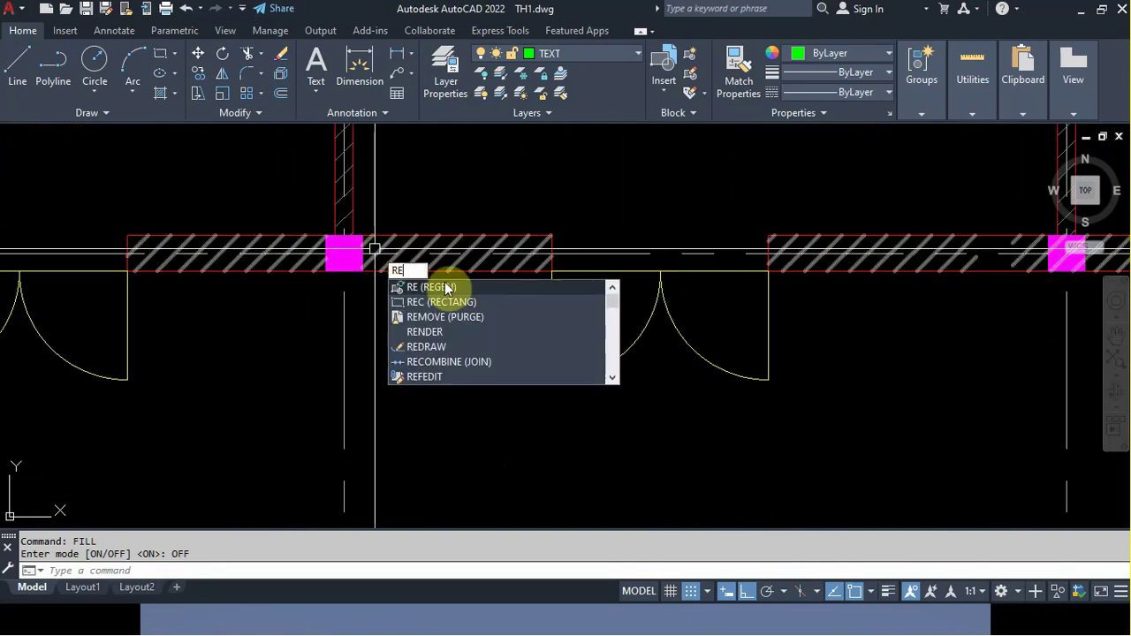
{"action": "left_click", "coordinate": [433, 287]}
Pan and zoom along the plan to inspect the unfilled walls, right-hand door and 3600 dimension
{"action": "scroll", "coordinate": [439, 290], "scroll_direction": "down", "scroll_amount": 3}
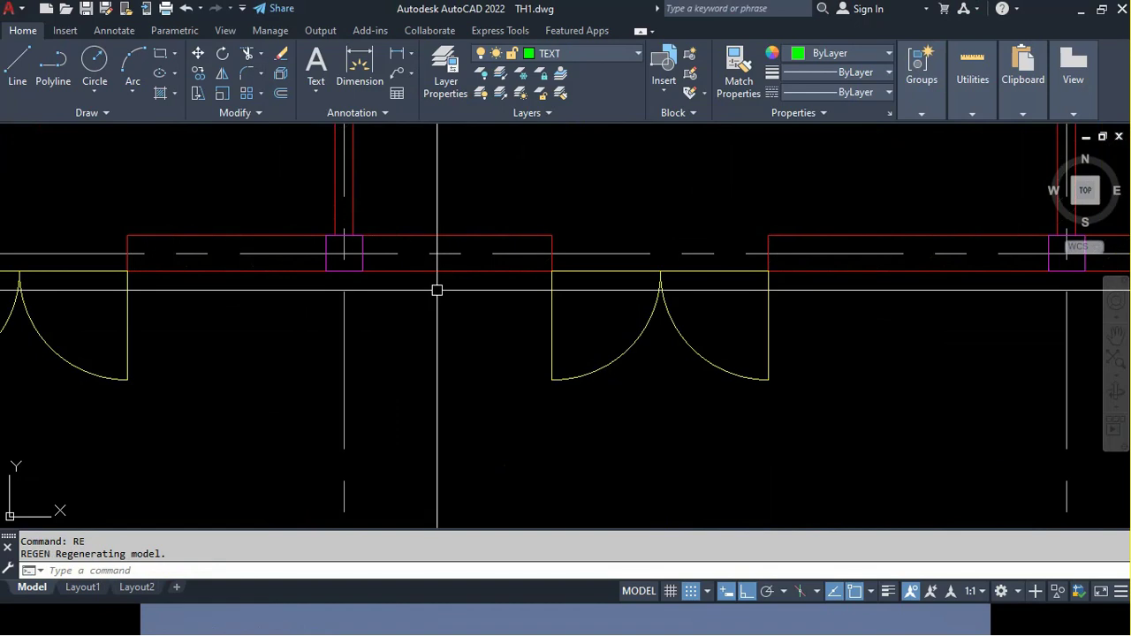
{"action": "scroll", "coordinate": [445, 286], "scroll_direction": "down", "scroll_amount": 2}
{"action": "middle_click_drag", "start_coordinate": [444, 286], "coordinate": [247, 268]}
{"action": "scroll", "coordinate": [671, 332], "scroll_direction": "up", "scroll_amount": 3}
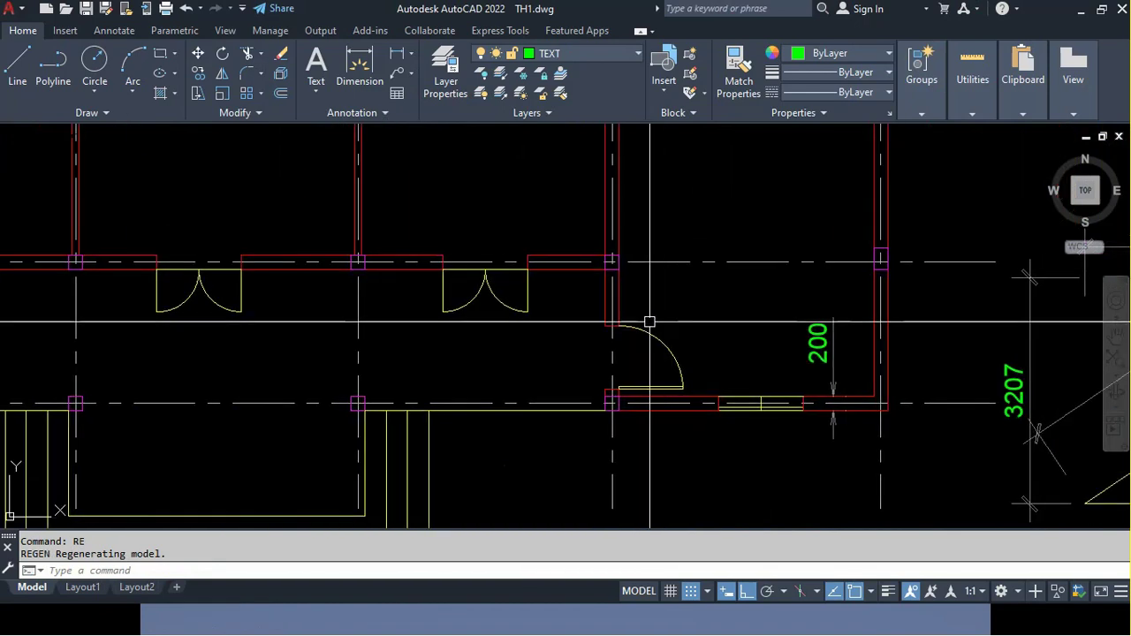
{"action": "scroll", "coordinate": [658, 322], "scroll_direction": "down", "scroll_amount": 5}
{"action": "scroll", "coordinate": [781, 398], "scroll_direction": "up", "scroll_amount": 2}
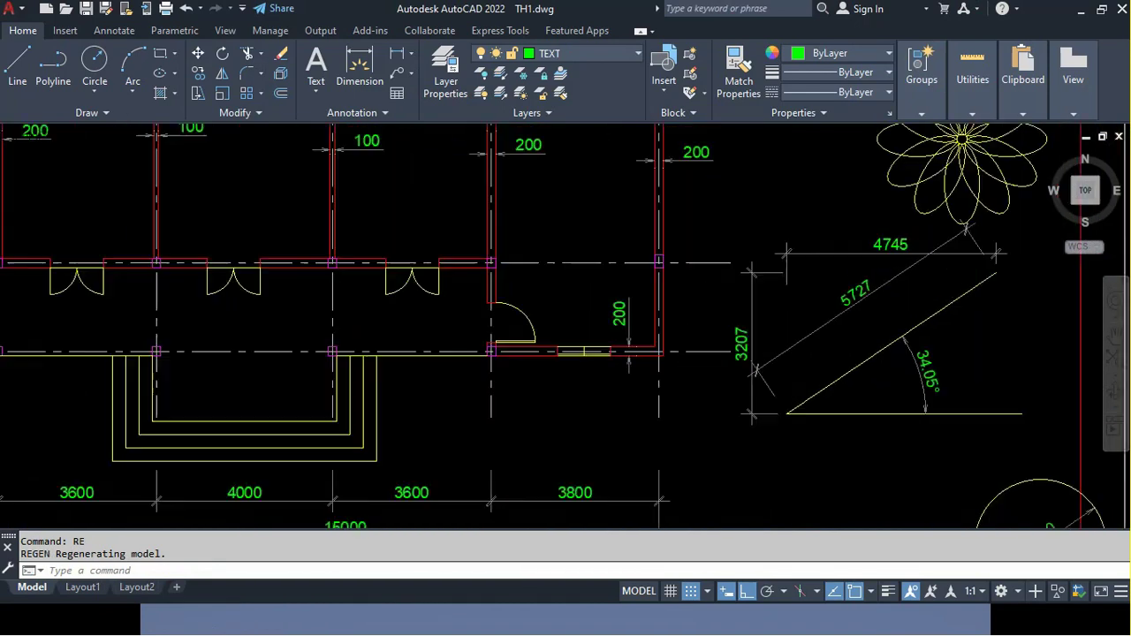
{"action": "scroll", "coordinate": [782, 397], "scroll_direction": "up", "scroll_amount": 2}
{"action": "middle_click_drag", "start_coordinate": [179, 249], "coordinate": [511, 265]}
{"action": "scroll", "coordinate": [610, 383], "scroll_direction": "down", "scroll_amount": 1}
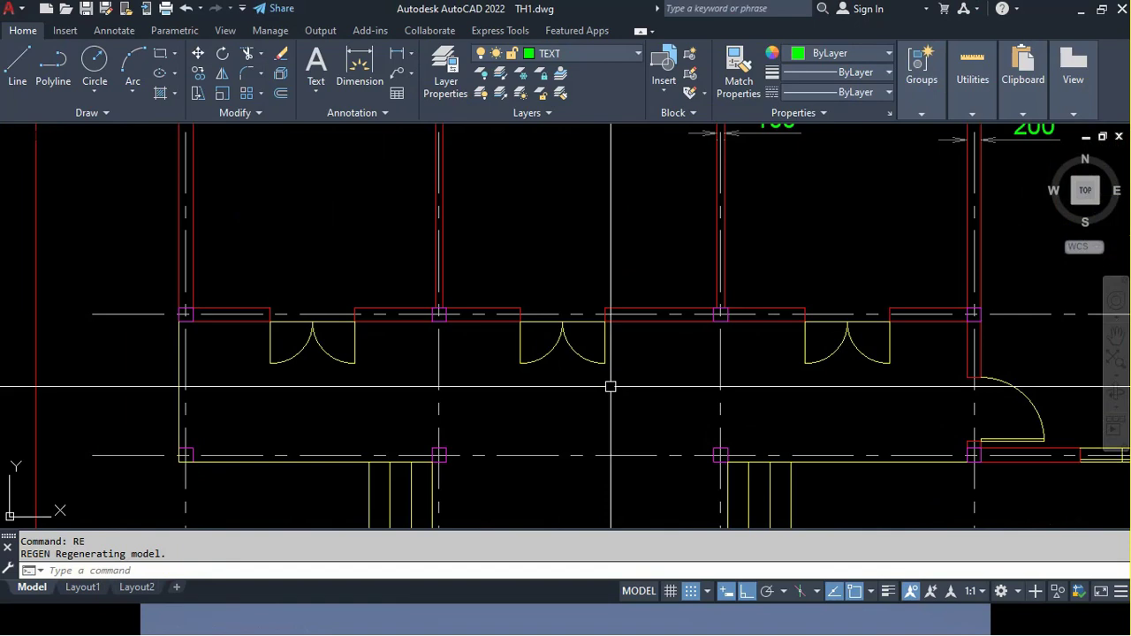
{"action": "middle_click_drag", "start_coordinate": [485, 404], "coordinate": [469, 287]}
{"action": "scroll", "coordinate": [469, 286], "scroll_direction": "up", "scroll_amount": 1}
{"action": "scroll", "coordinate": [469, 286], "scroll_direction": "up", "scroll_amount": 2}
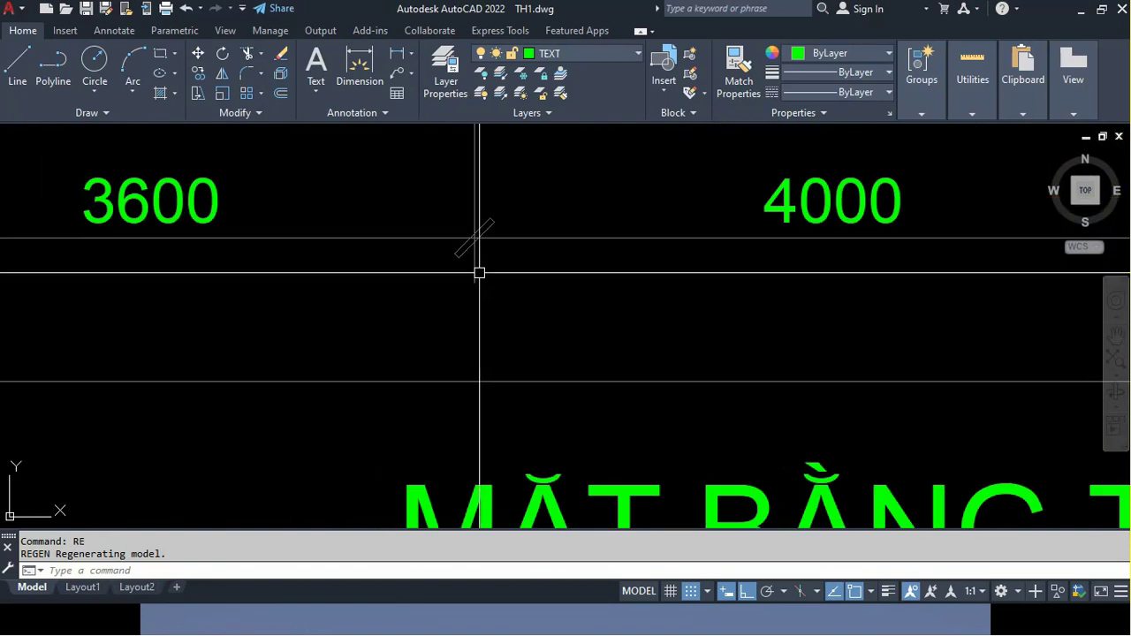
{"action": "scroll", "coordinate": [479, 271], "scroll_direction": "up", "scroll_amount": 2}
{"action": "scroll", "coordinate": [469, 223], "scroll_direction": "up", "scroll_amount": 1}
{"action": "scroll", "coordinate": [495, 282], "scroll_direction": "up", "scroll_amount": 2}
{"action": "scroll", "coordinate": [477, 299], "scroll_direction": "up", "scroll_amount": 1}
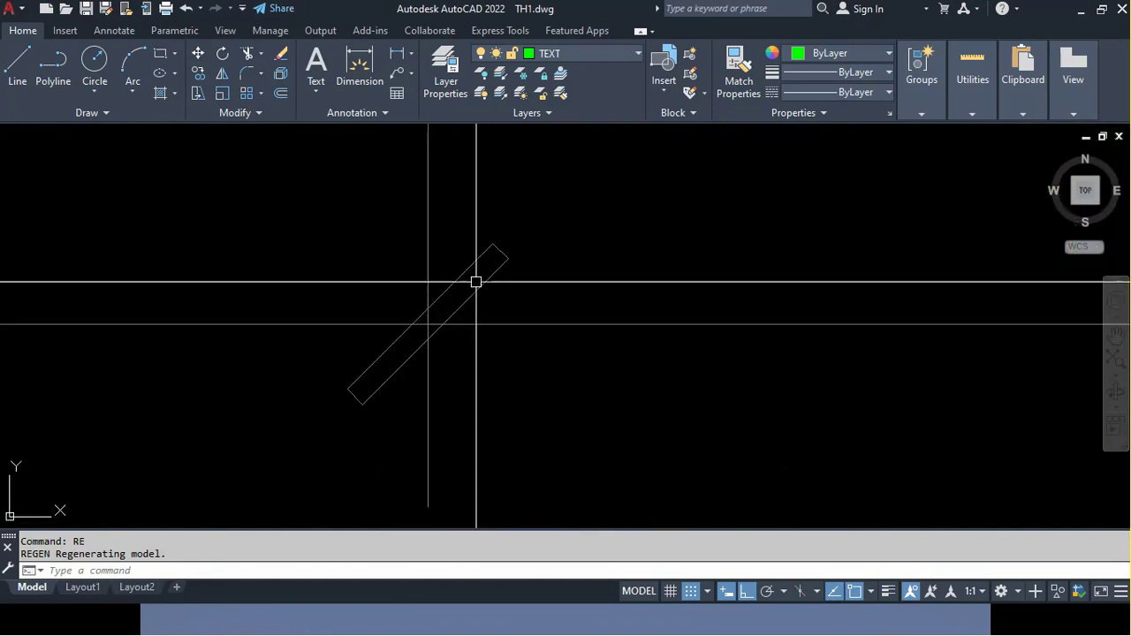
{"action": "scroll", "coordinate": [469, 288], "scroll_direction": "down", "scroll_amount": 4}
{"action": "middle_click_drag", "start_coordinate": [283, 292], "coordinate": [916, 332]}
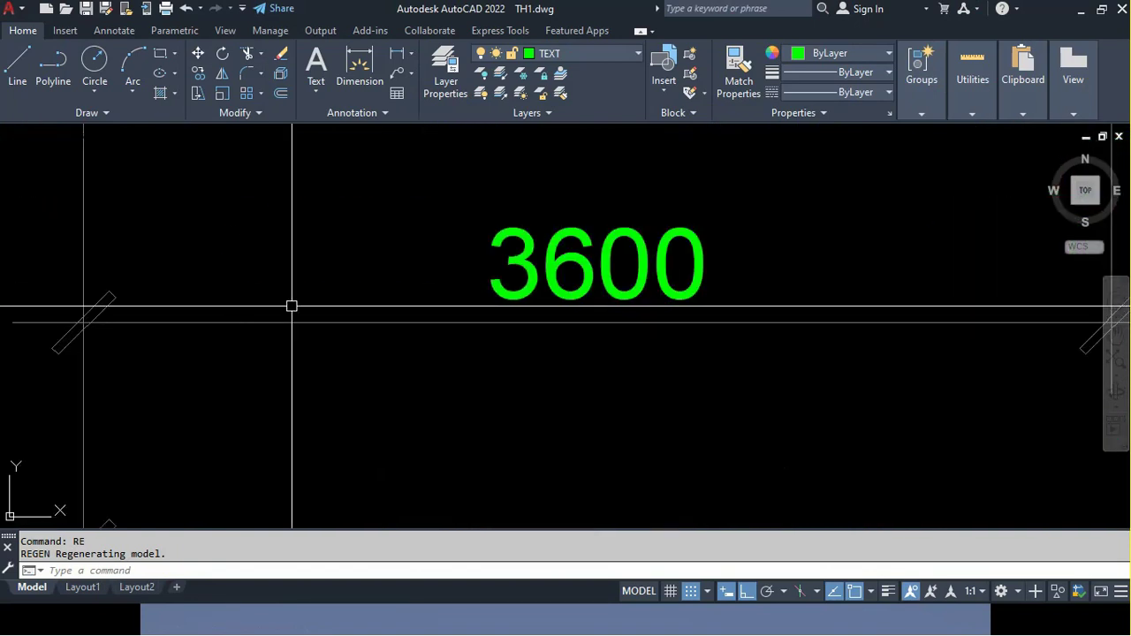
{"action": "middle_click_drag", "start_coordinate": [293, 305], "coordinate": [447, 324]}
{"action": "scroll", "coordinate": [359, 318], "scroll_direction": "up", "scroll_amount": 2}
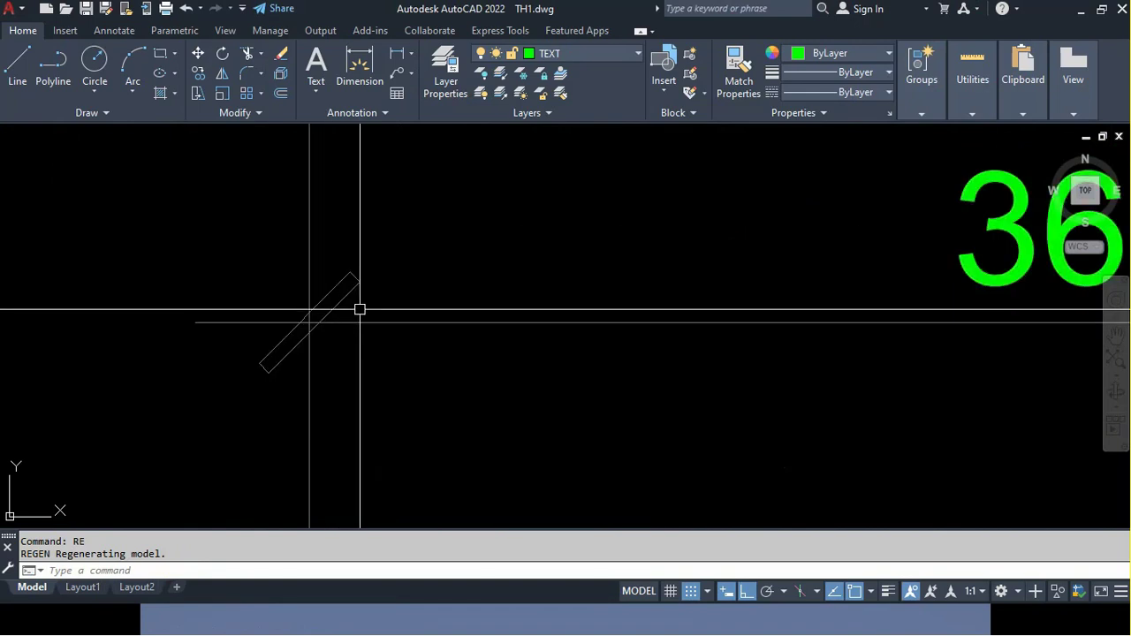
Set FILL to ON, regenerate with RE, and zoom out to see the hatched walls
{"action": "type", "text": "FIL"}
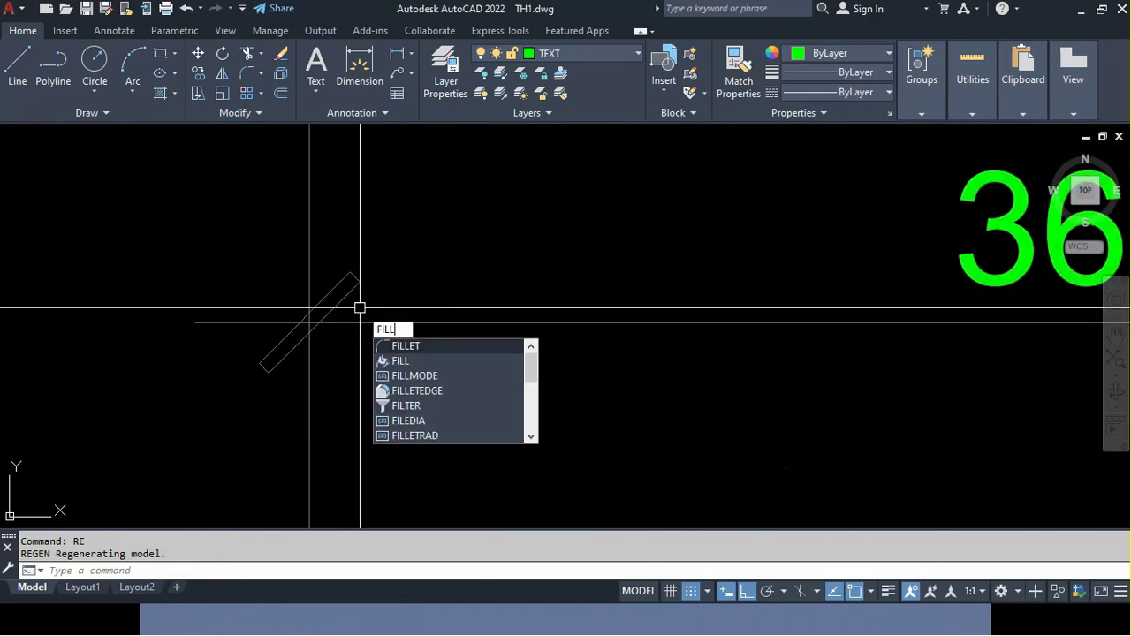
{"action": "type", "text": "L"}
{"action": "key", "text": "Return"}
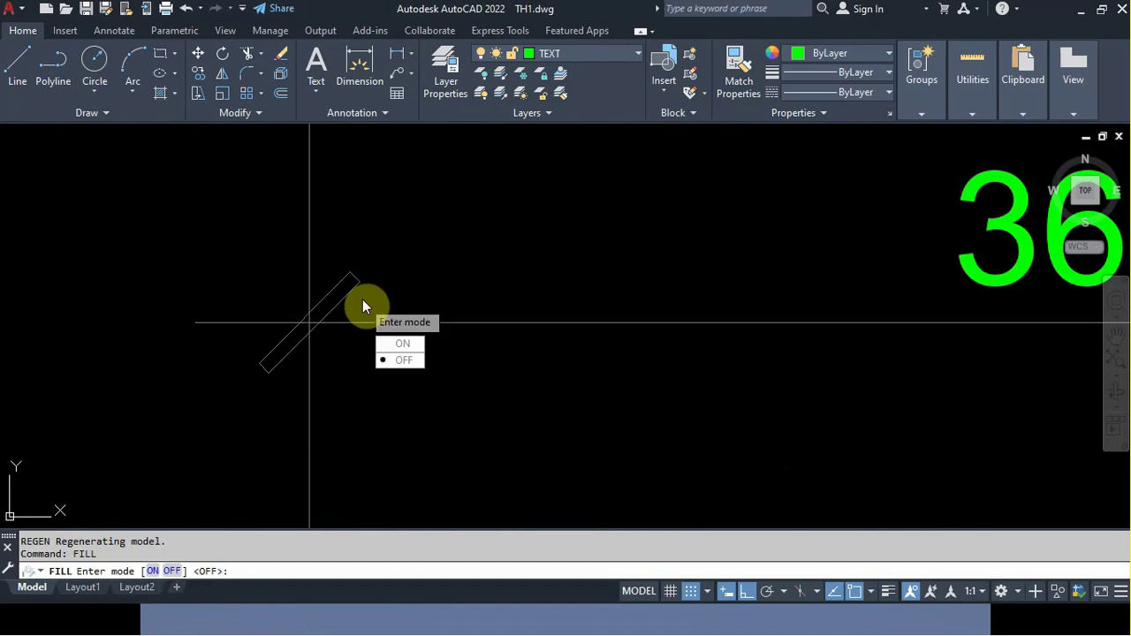
{"action": "type", "text": "ON"}
{"action": "key", "text": "Return"}
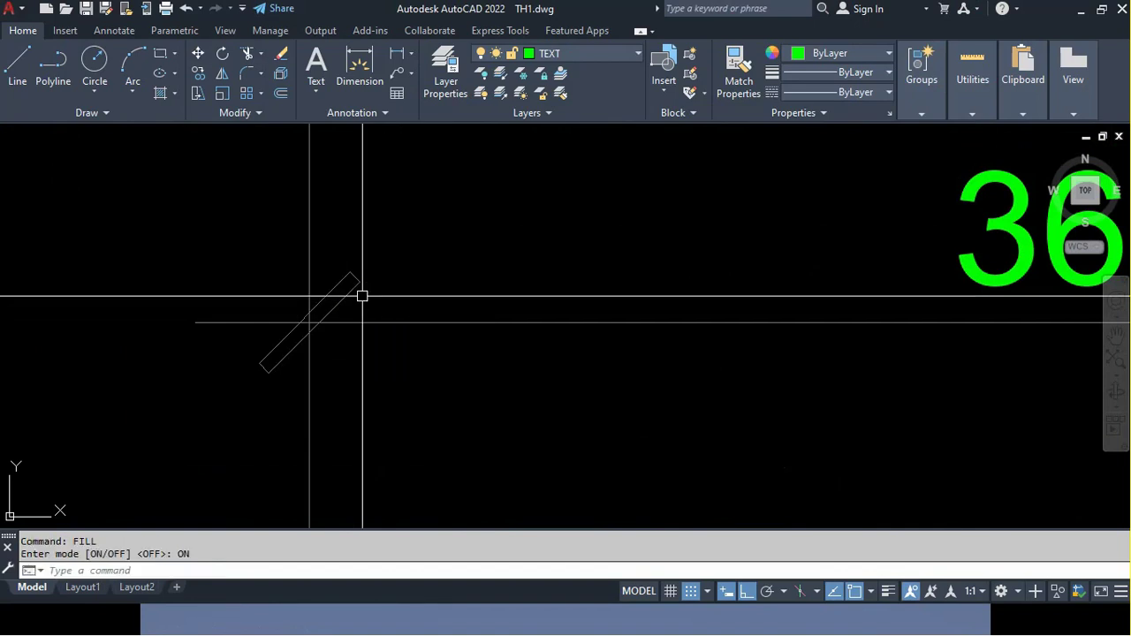
{"action": "type", "text": "RE"}
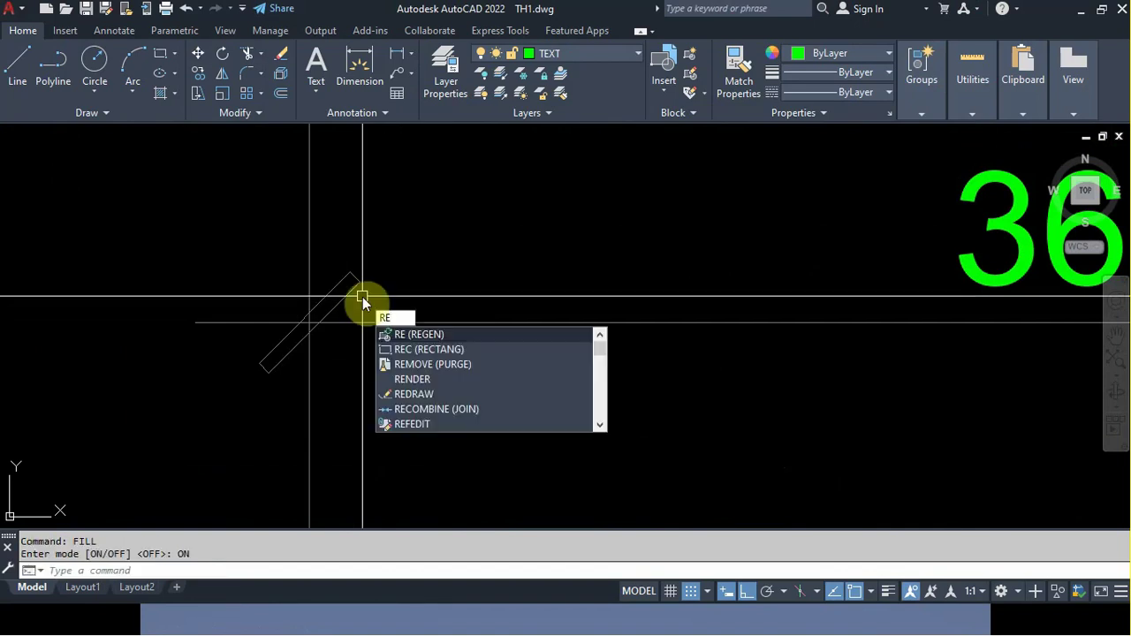
{"action": "key", "text": "Return"}
{"action": "middle_click_drag", "start_coordinate": [361, 295], "coordinate": [308, 458]}
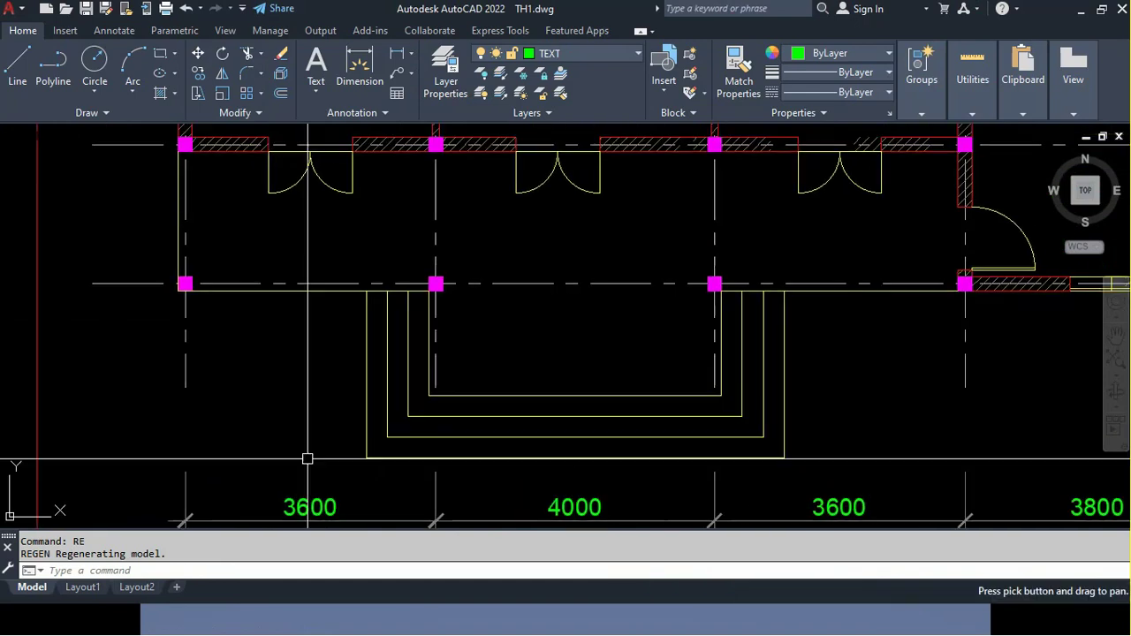
{"action": "scroll", "coordinate": [307, 459], "scroll_direction": "up", "scroll_amount": 5}
{"action": "scroll", "coordinate": [309, 517], "scroll_direction": "down", "scroll_amount": 2}
{"action": "scroll", "coordinate": [379, 283], "scroll_direction": "down", "scroll_amount": 1}
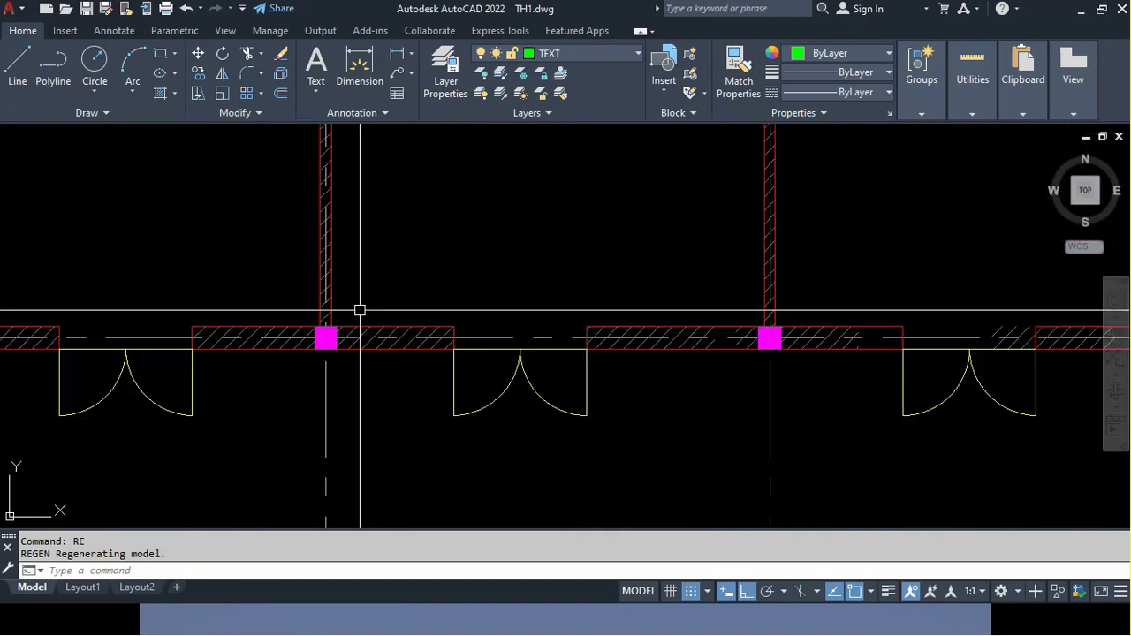
{"action": "scroll", "coordinate": [359, 310], "scroll_direction": "down", "scroll_amount": 4}
{"action": "scroll", "coordinate": [361, 309], "scroll_direction": "down", "scroll_amount": 2}
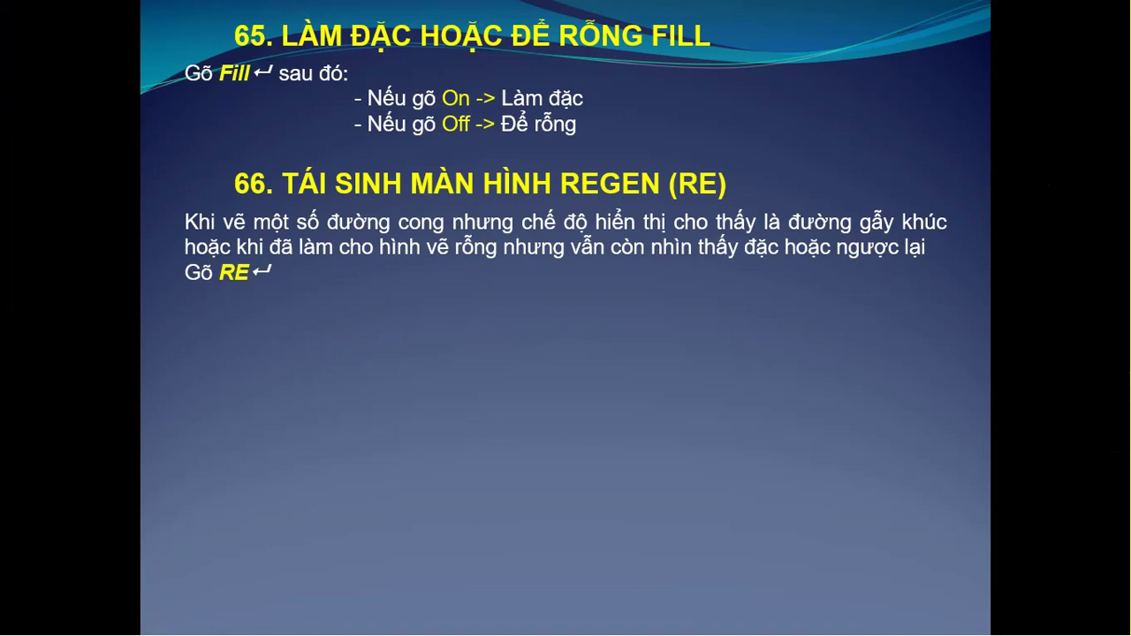
Return to the slide show, reveal the LI command item, then bring TH1.dwg back
{"action": "key", "text": "alt+Tab"}
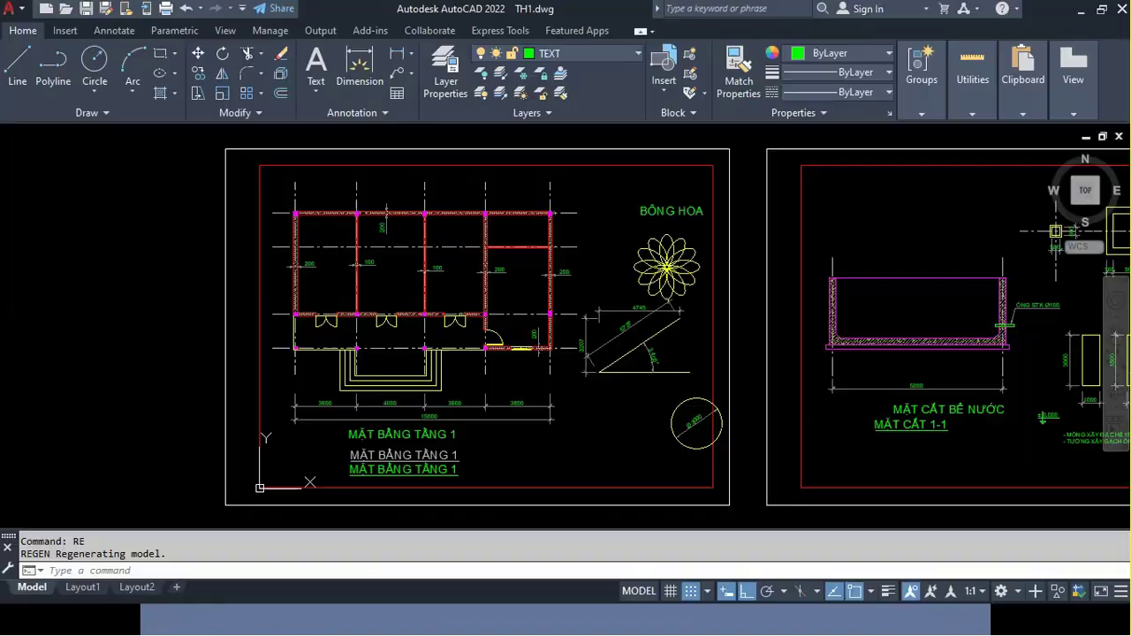
{"action": "scroll", "coordinate": [416, 297], "scroll_direction": "up", "scroll_amount": 3}
{"action": "scroll", "coordinate": [419, 300], "scroll_direction": "up", "scroll_amount": 2}
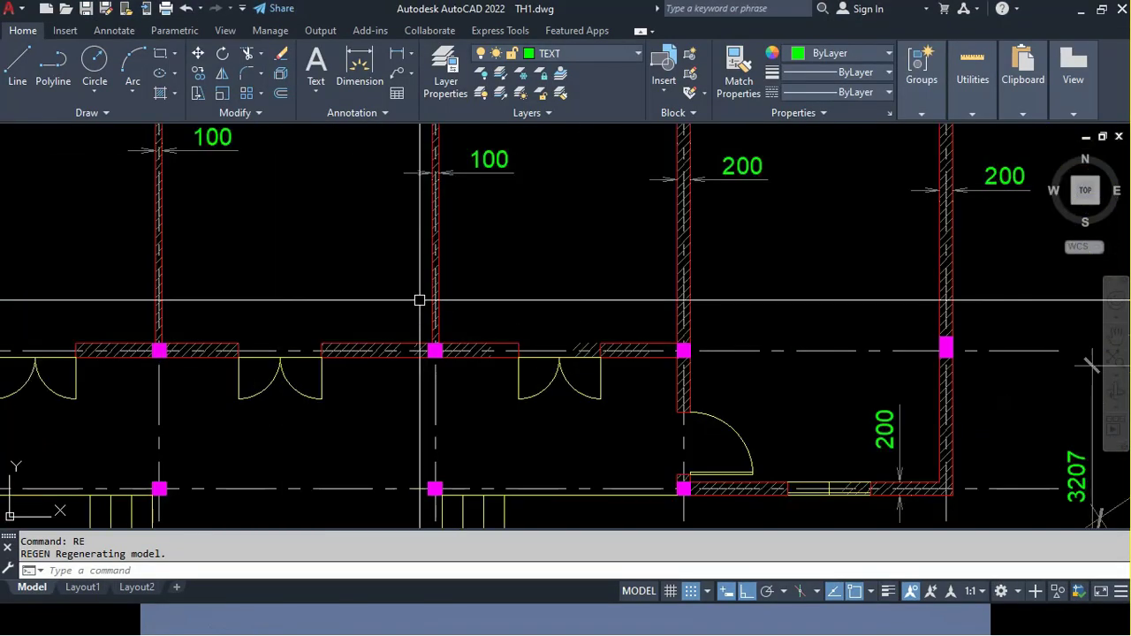
{"action": "key", "text": "alt+Tab"}
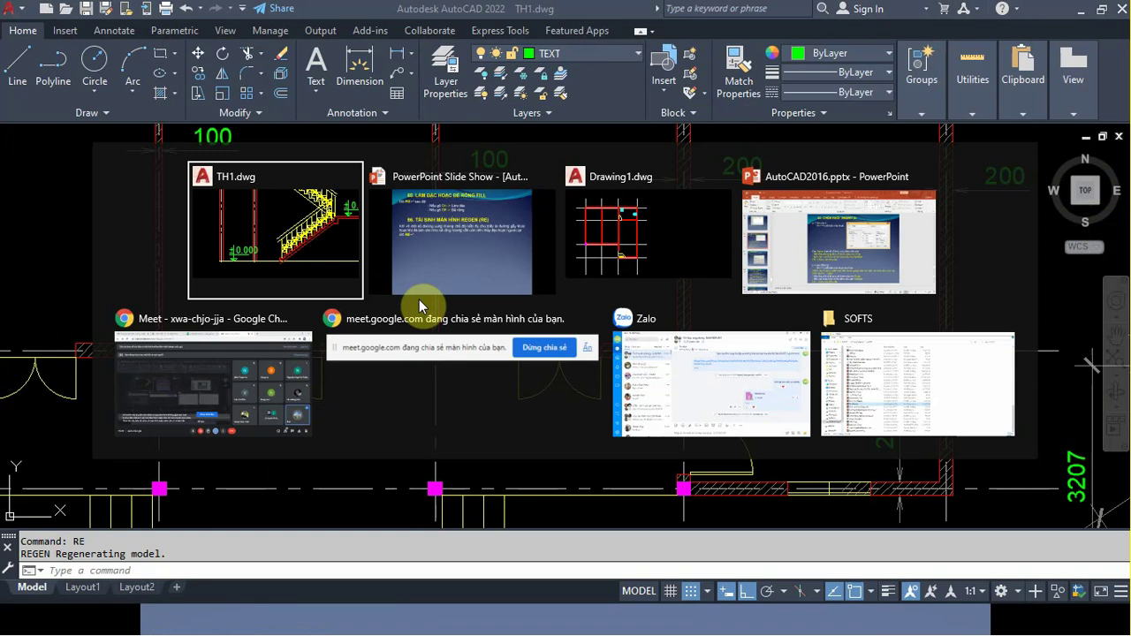
{"action": "key", "text": "alt+Tab"}
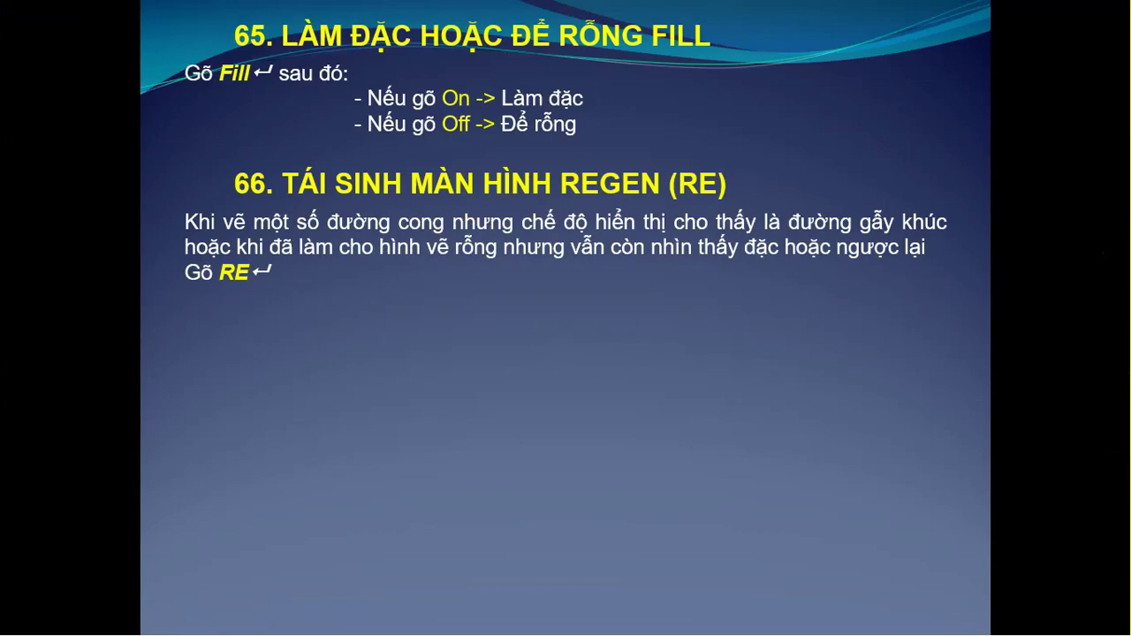
{"action": "key", "text": "Right"}
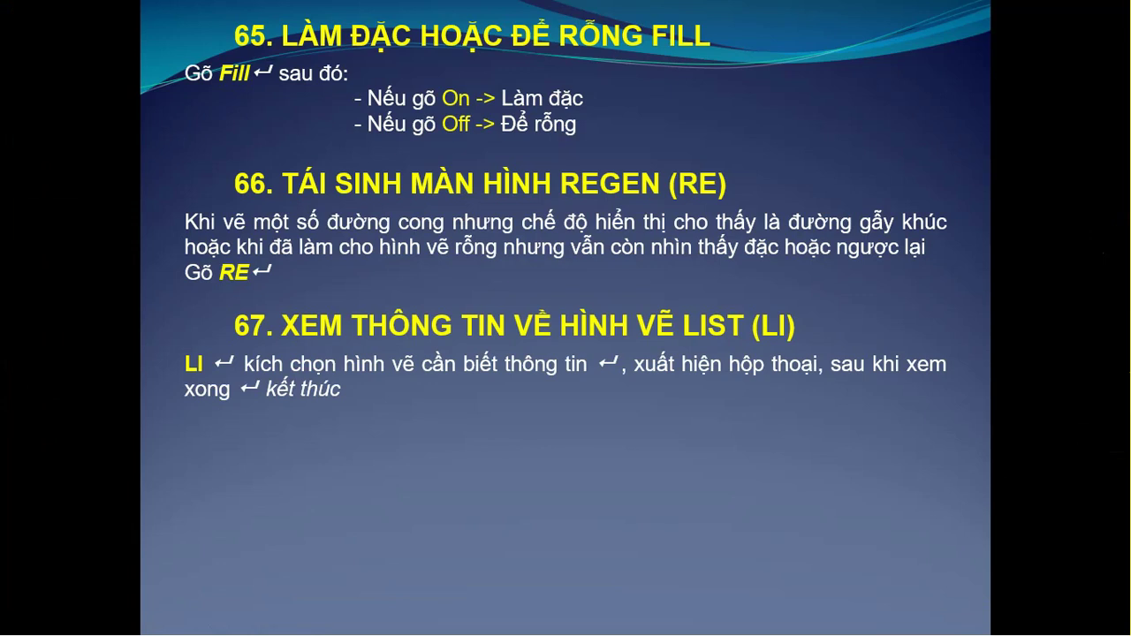
{"action": "key", "text": "alt+Tab"}
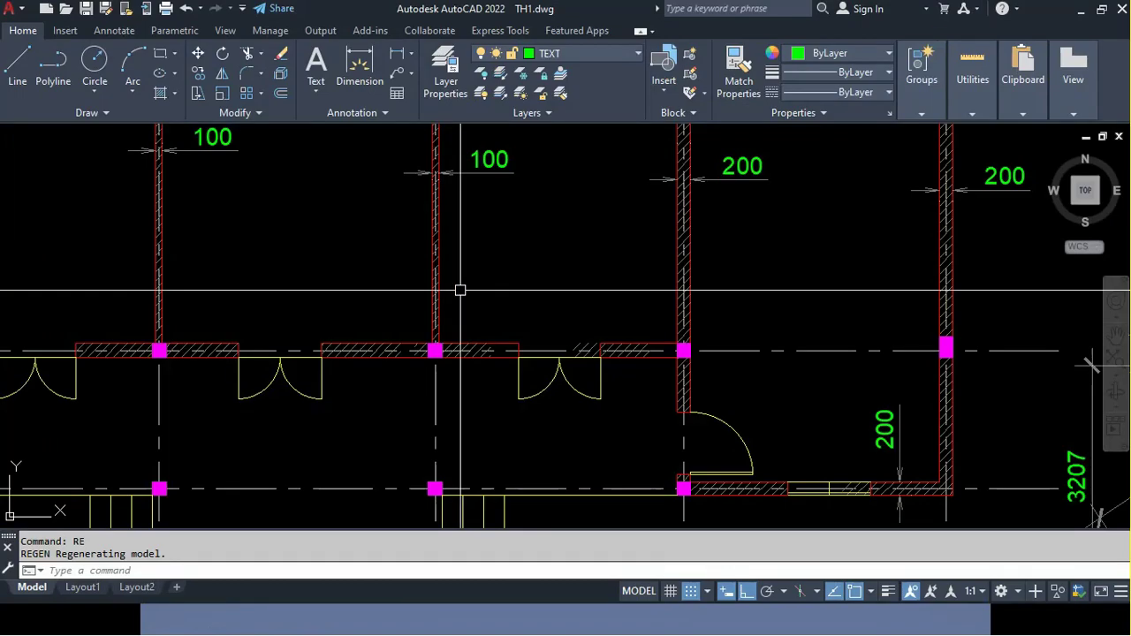
Pan to the empty space above the drawing sheets
{"action": "scroll", "coordinate": [432, 271], "scroll_direction": "down", "scroll_amount": 5}
{"action": "mouse_move", "coordinate": [883, 313]}
{"action": "middle_mouse_down"}
{"action": "mouse_move", "coordinate": [483, 313]}
{"action": "mouse_move", "coordinate": [551, 316]}
{"action": "middle_mouse_up"}
{"action": "scroll", "coordinate": [483, 313], "scroll_direction": "down", "scroll_amount": 2}
{"action": "scroll", "coordinate": [484, 313], "scroll_direction": "down", "scroll_amount": 1}
{"action": "scroll", "coordinate": [479, 242], "scroll_direction": "up", "scroll_amount": 3}
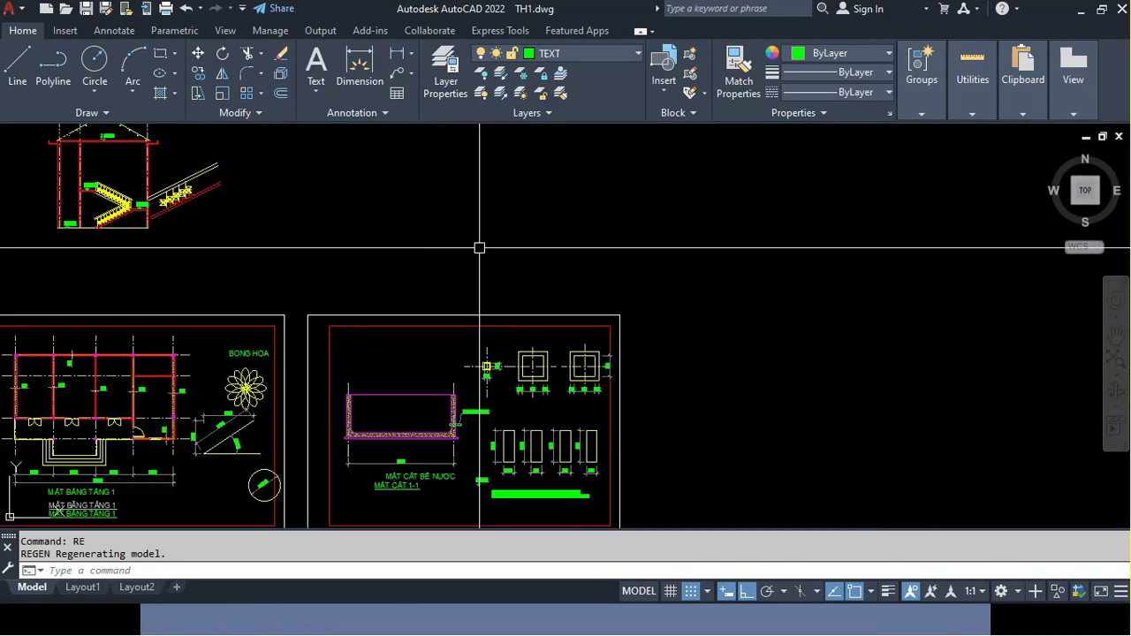
{"action": "mouse_move", "coordinate": [480, 242]}
{"action": "middle_mouse_down"}
{"action": "mouse_move", "coordinate": [467, 285]}
{"action": "mouse_move", "coordinate": [518, 328]}
{"action": "middle_mouse_up"}
{"action": "scroll", "coordinate": [469, 286], "scroll_direction": "up", "scroll_amount": 2}
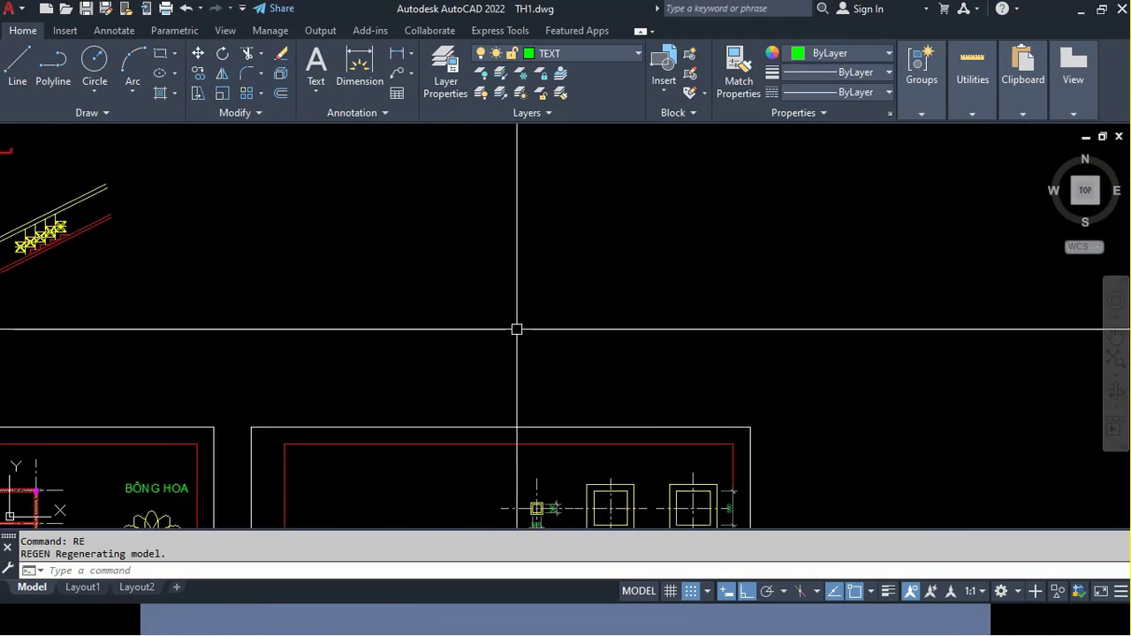
Start a polyline with PL and draw its first two straight edges with ortho off
{"action": "type", "text": "pl"}
{"action": "key", "text": "Return"}
{"action": "left_click", "coordinate": [486, 232]}
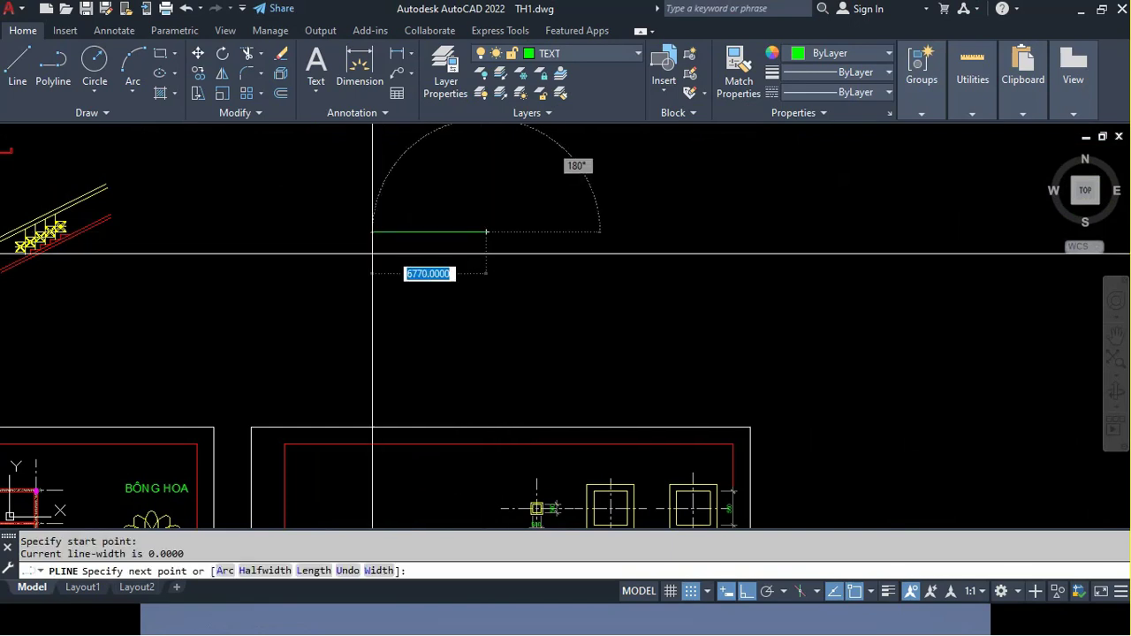
{"action": "key", "text": "F7"}
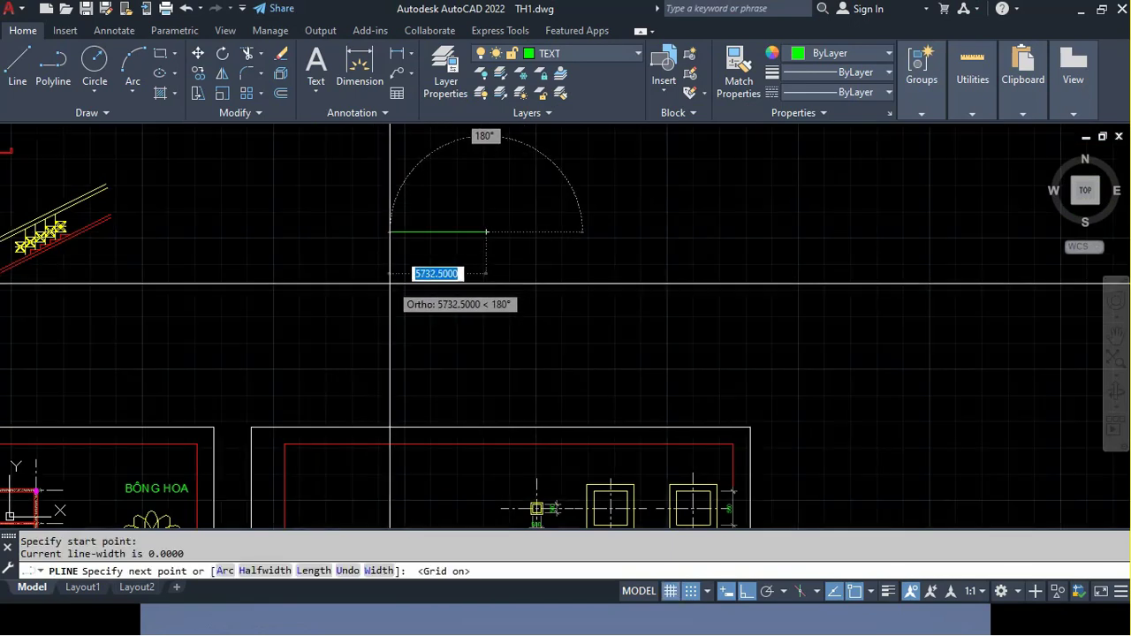
{"action": "key", "text": "F7"}
{"action": "key", "text": "F8"}
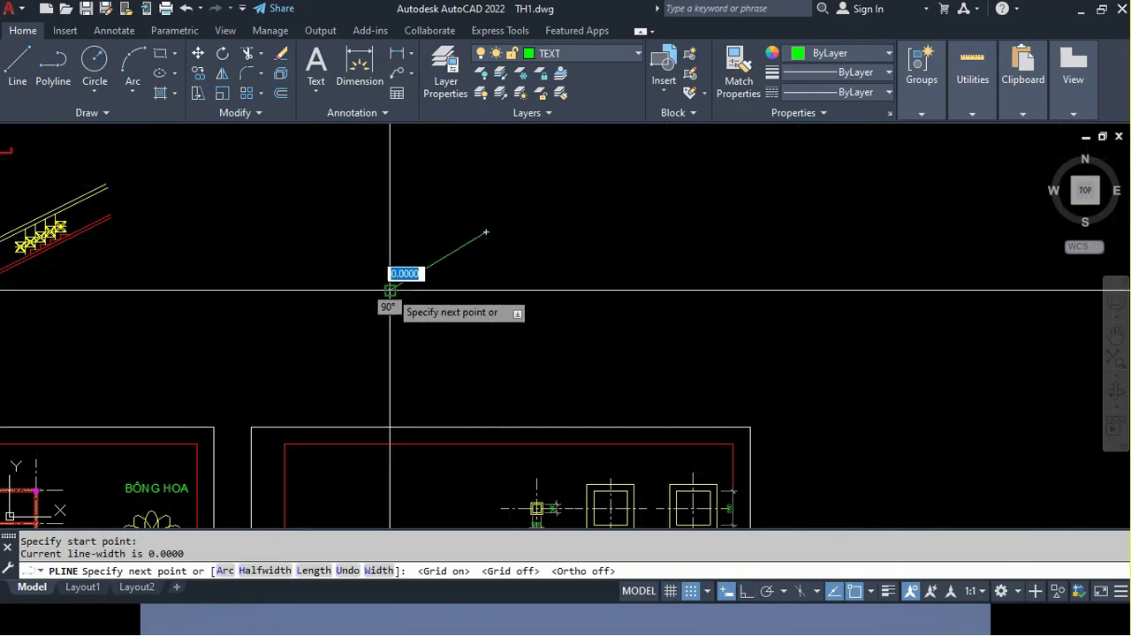
{"action": "left_click", "coordinate": [390, 289]}
{"action": "left_click", "coordinate": [442, 358]}
Add two arc segments, switch back to lines for three more vertices, and close the shape
{"action": "type", "text": "a"}
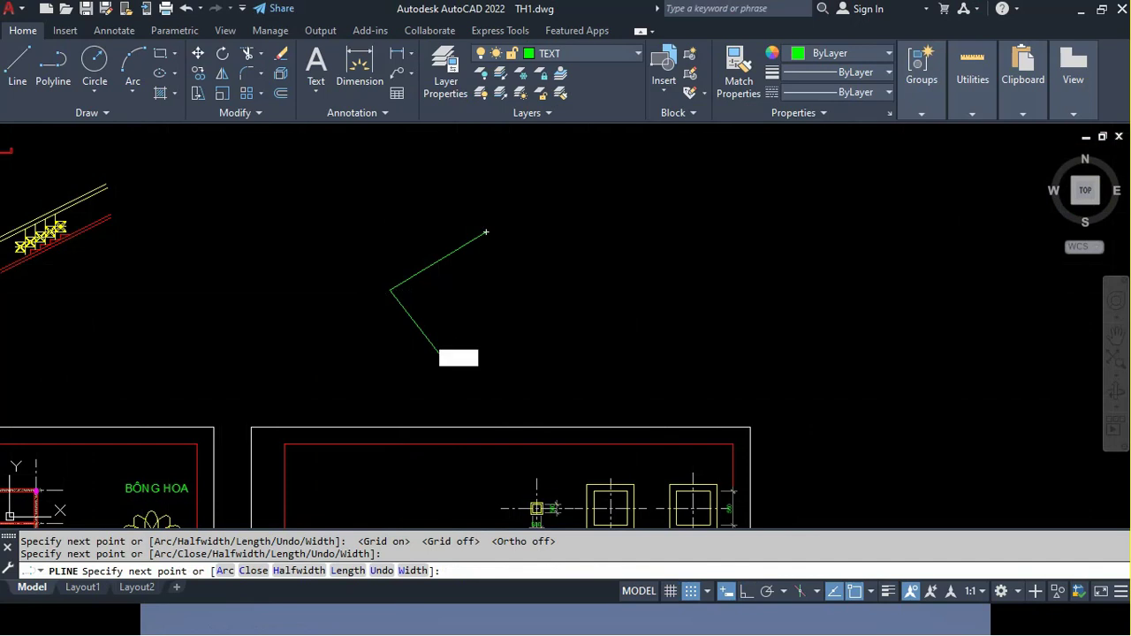
{"action": "key", "text": "Return"}
{"action": "left_click", "coordinate": [558, 357]}
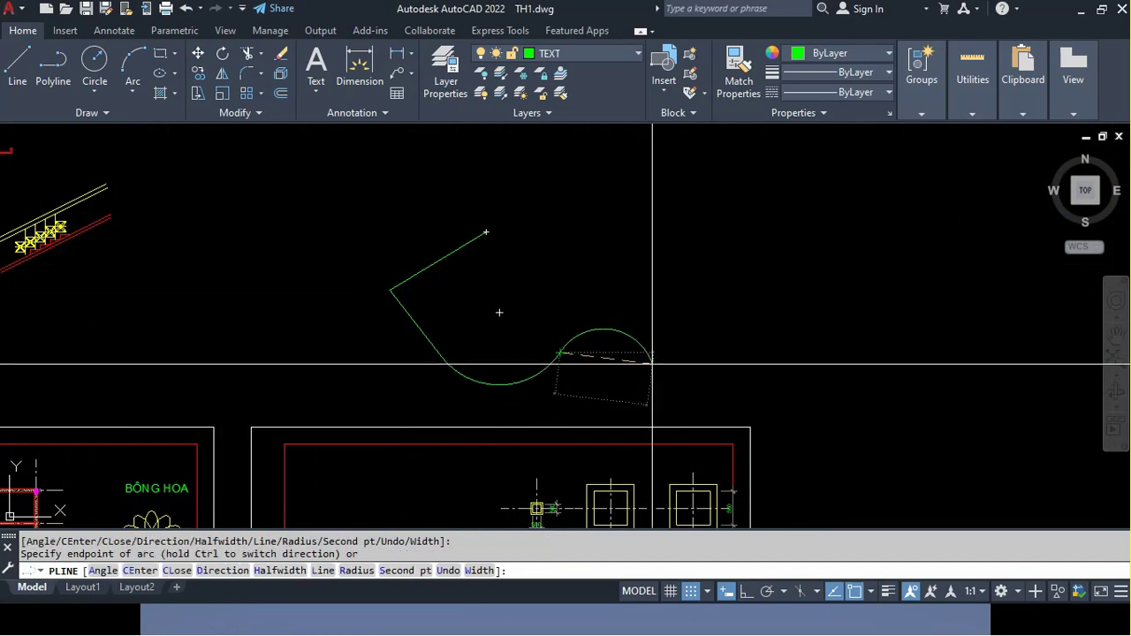
{"action": "left_click", "coordinate": [652, 363]}
{"action": "type", "text": "l"}
{"action": "key", "text": "Return"}
{"action": "left_click", "coordinate": [750, 354]}
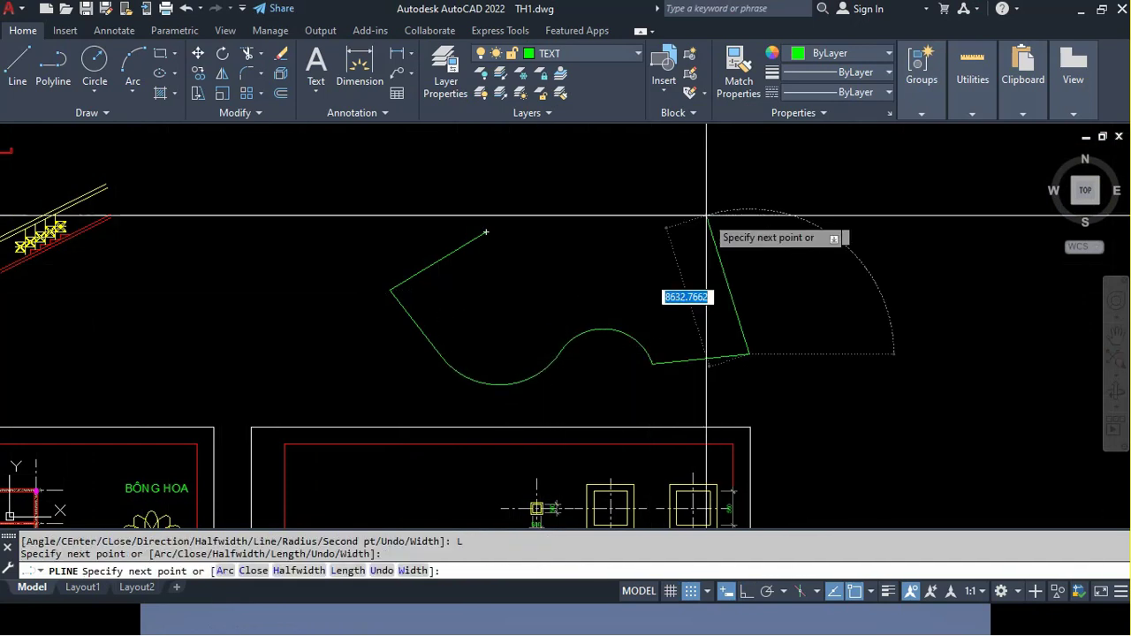
{"action": "left_click", "coordinate": [620, 260]}
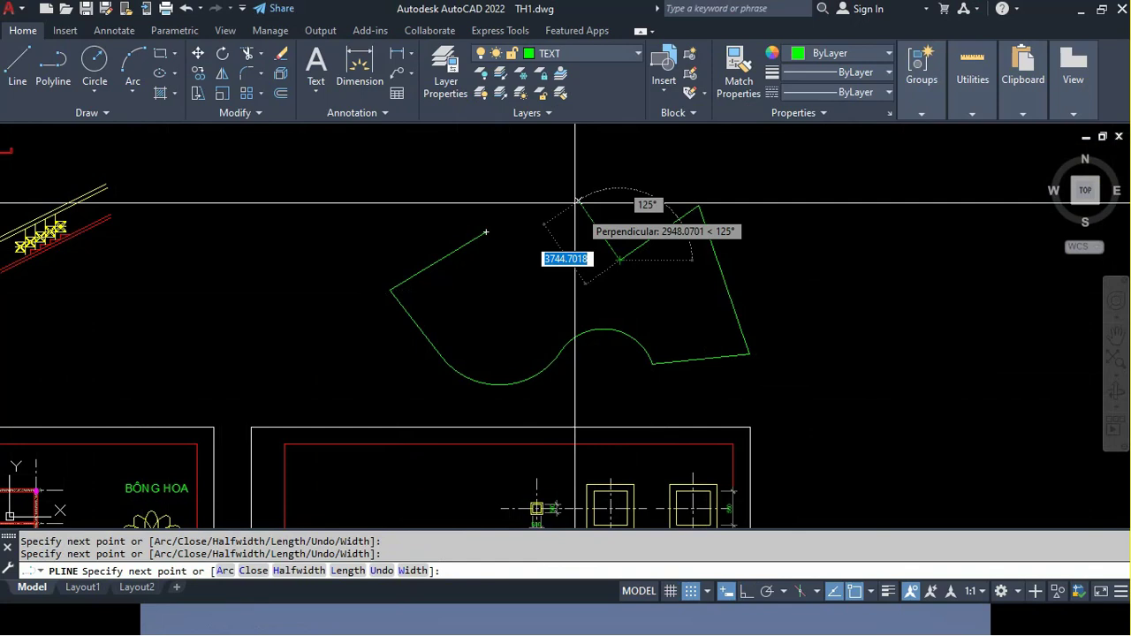
{"action": "left_click", "coordinate": [533, 135]}
{"action": "type", "text": "c"}
{"action": "key", "text": "Return"}
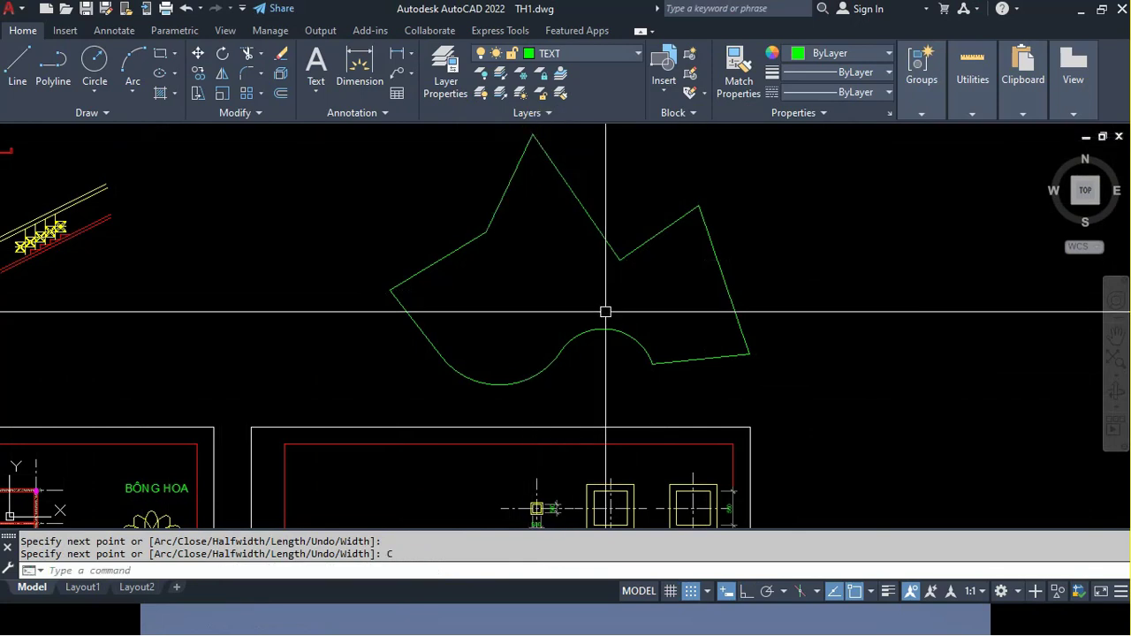
{"action": "scroll", "coordinate": [601, 305], "scroll_direction": "down", "scroll_amount": 2}
{"action": "scroll", "coordinate": [601, 304], "scroll_direction": "up", "scroll_amount": 2}
{"action": "scroll", "coordinate": [601, 305], "scroll_direction": "up", "scroll_amount": 2}
{"action": "middle_click_drag", "start_coordinate": [601, 305], "coordinate": [516, 344]}
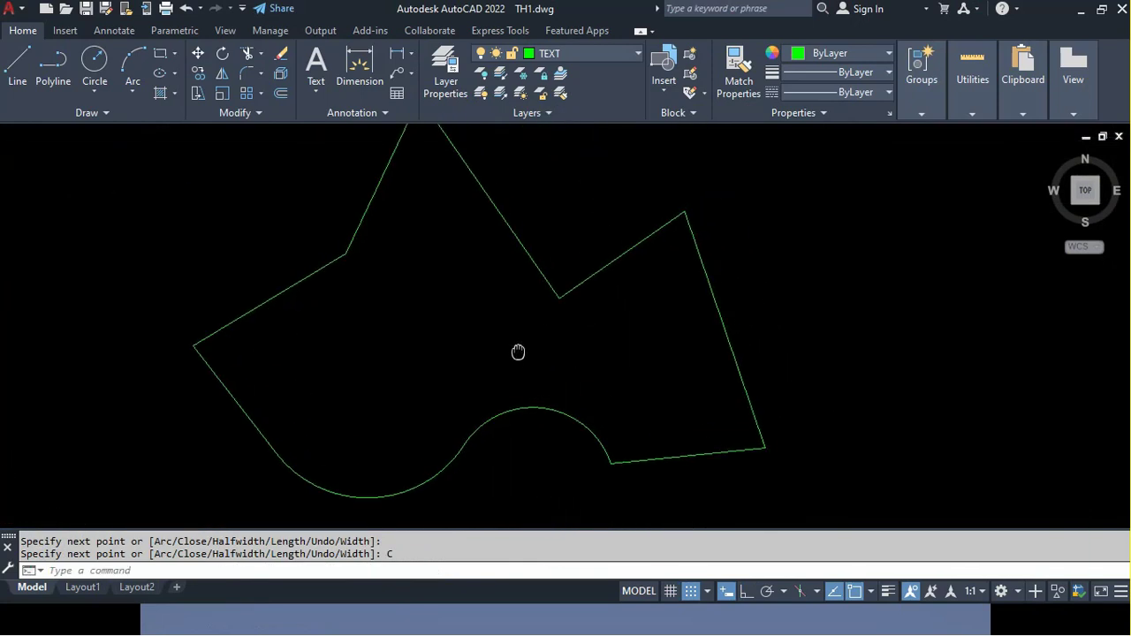
{"action": "scroll", "coordinate": [516, 345], "scroll_direction": "down", "scroll_amount": 2}
{"action": "scroll", "coordinate": [533, 333], "scroll_direction": "up", "scroll_amount": 2}
{"action": "scroll", "coordinate": [535, 333], "scroll_direction": "down", "scroll_amount": 2}
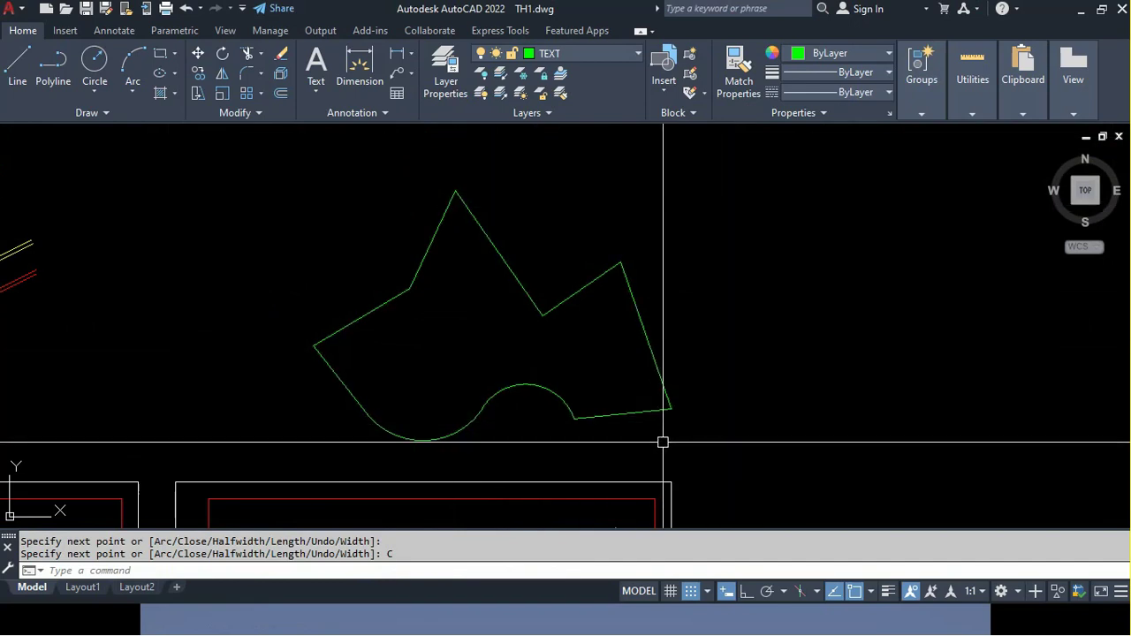
List the closed polyline's properties with the LI command
{"action": "type", "text": "LI"}
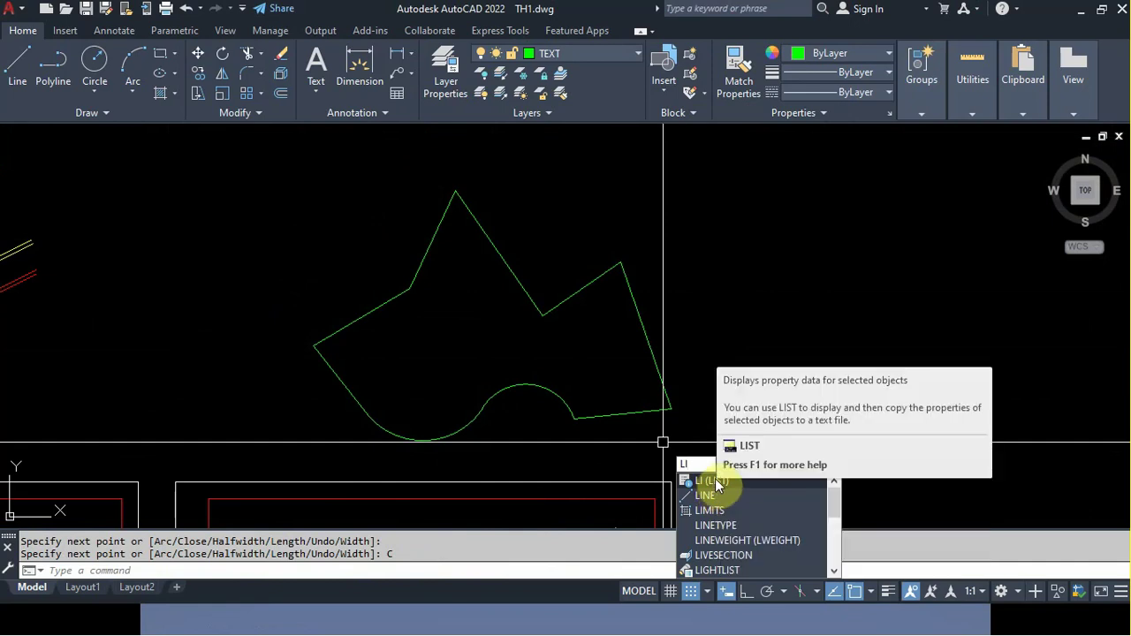
{"action": "left_click", "coordinate": [707, 481]}
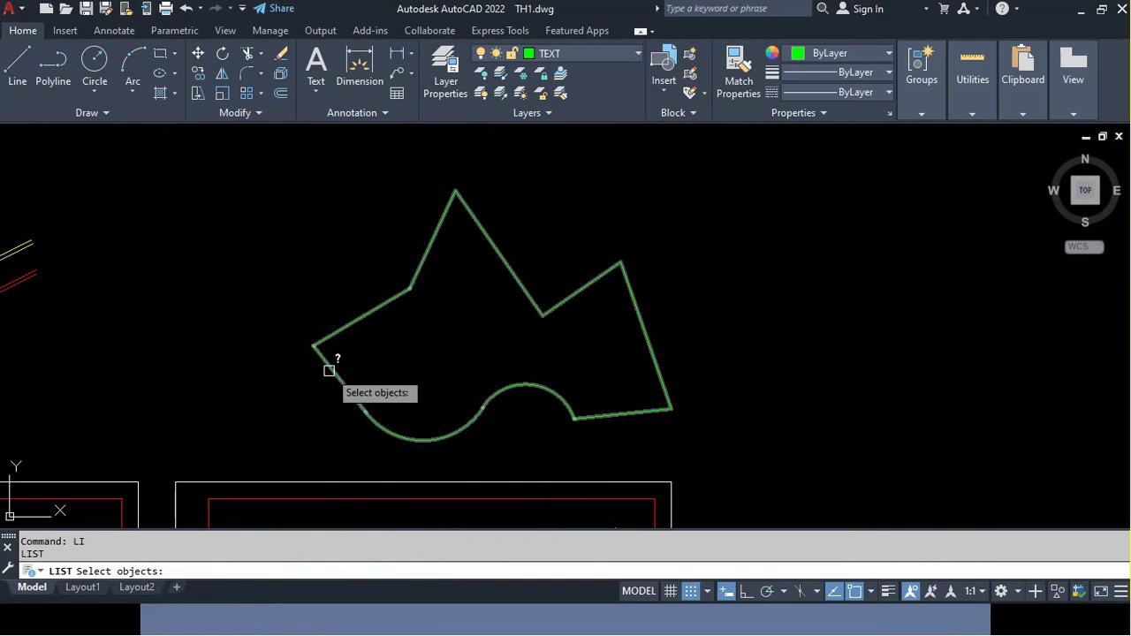
{"action": "left_click", "coordinate": [518, 284]}
{"action": "key", "text": "Return"}
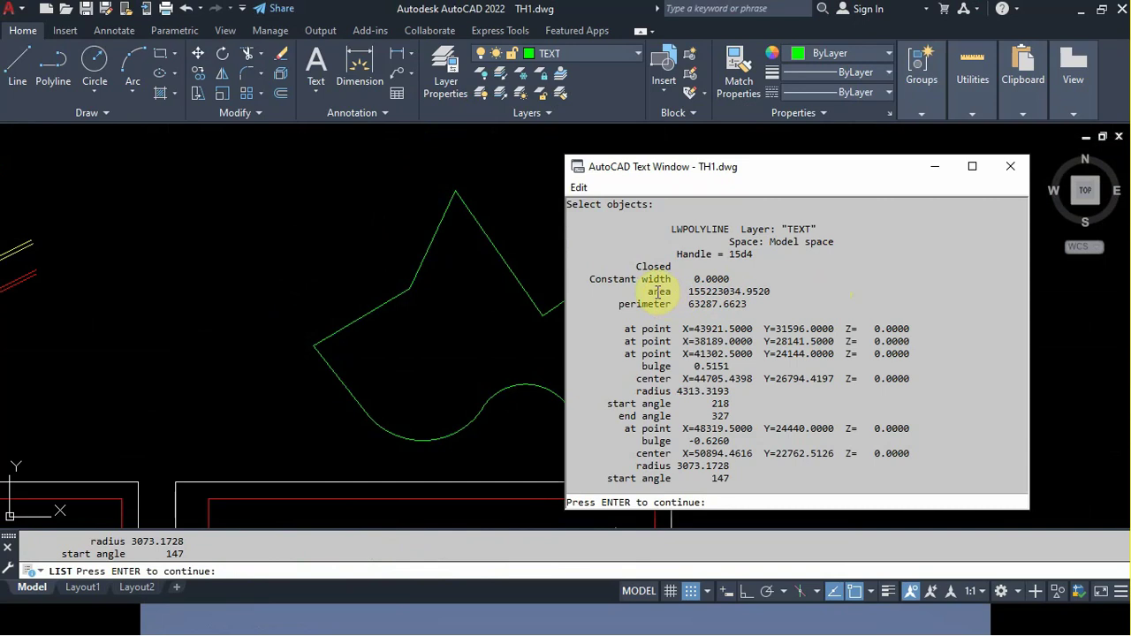
Highlight area 155223034.9520 and perimeter 63287.6623 in the listing, then close the window
{"action": "left_click_drag", "start_coordinate": [649, 289], "coordinate": [780, 289]}
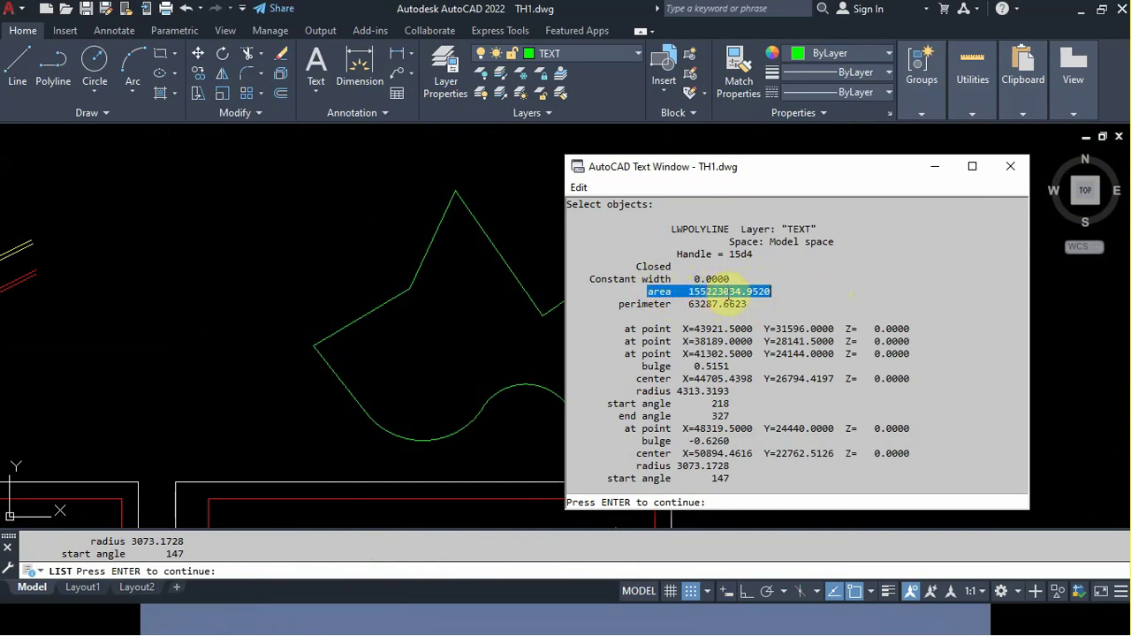
{"action": "left_click_drag", "start_coordinate": [688, 290], "coordinate": [777, 290]}
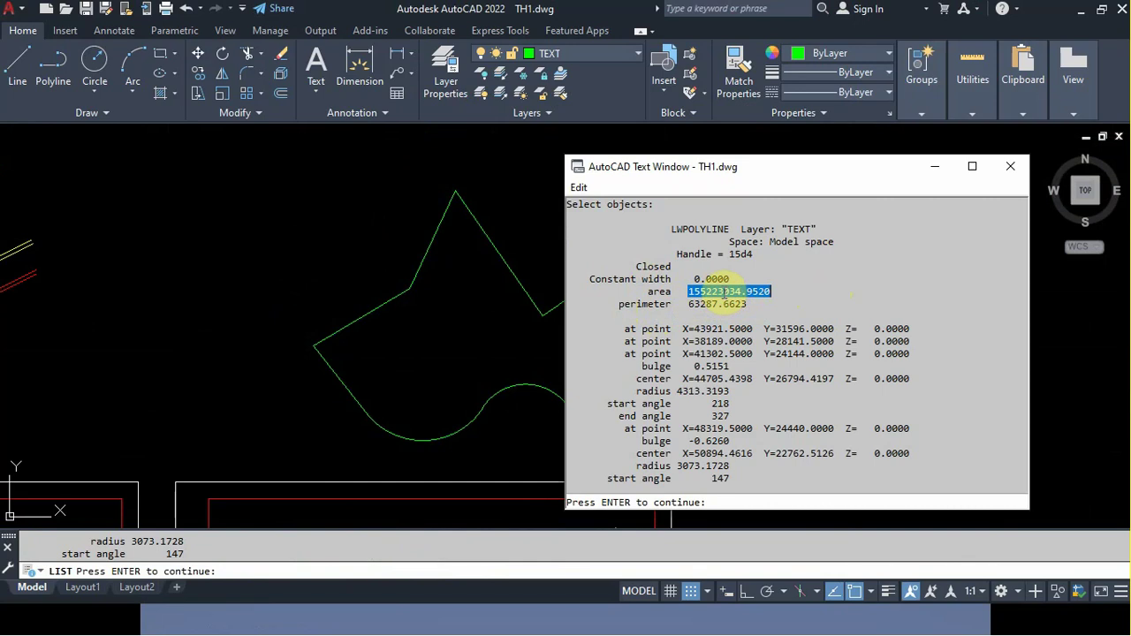
{"action": "left_click", "coordinate": [723, 292]}
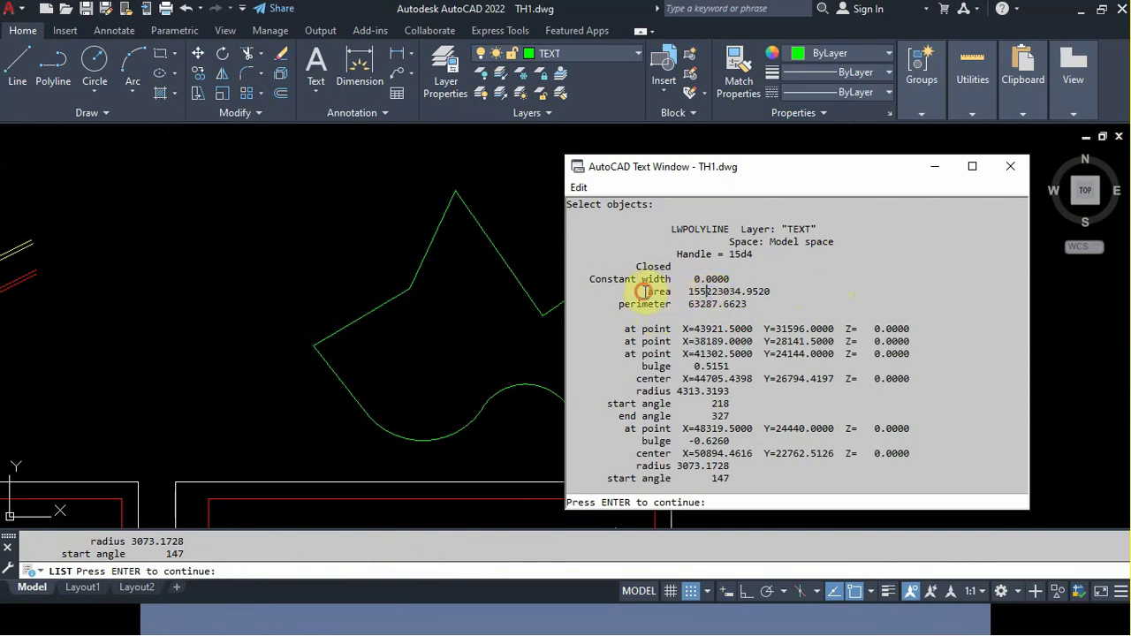
{"action": "left_click_drag", "start_coordinate": [641, 291], "coordinate": [795, 295]}
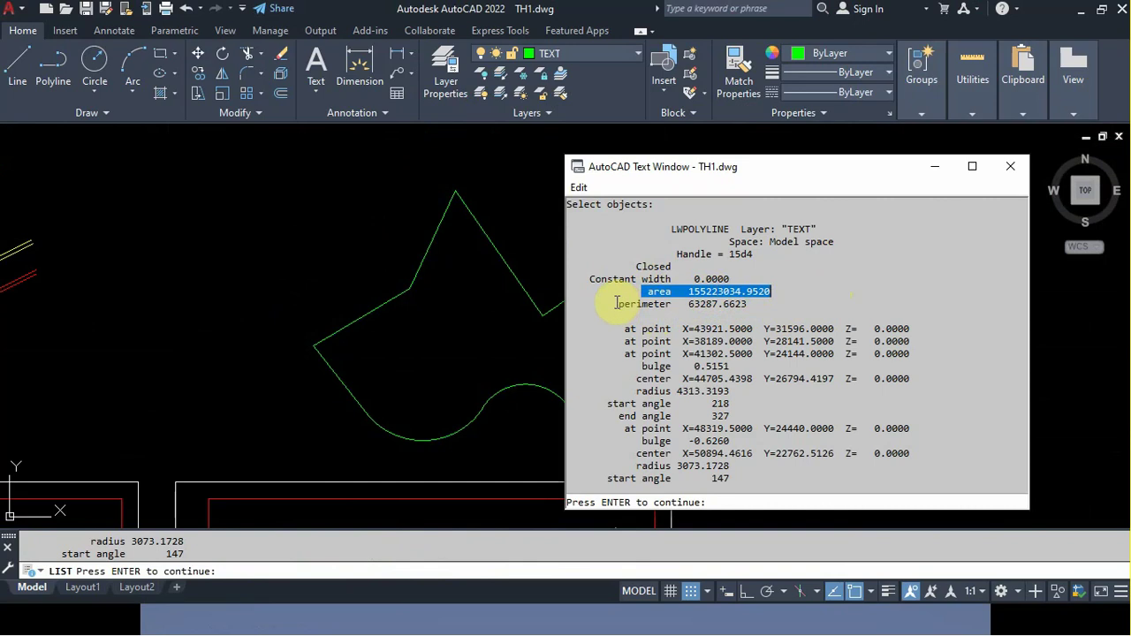
{"action": "left_click_drag", "start_coordinate": [614, 304], "coordinate": [752, 304]}
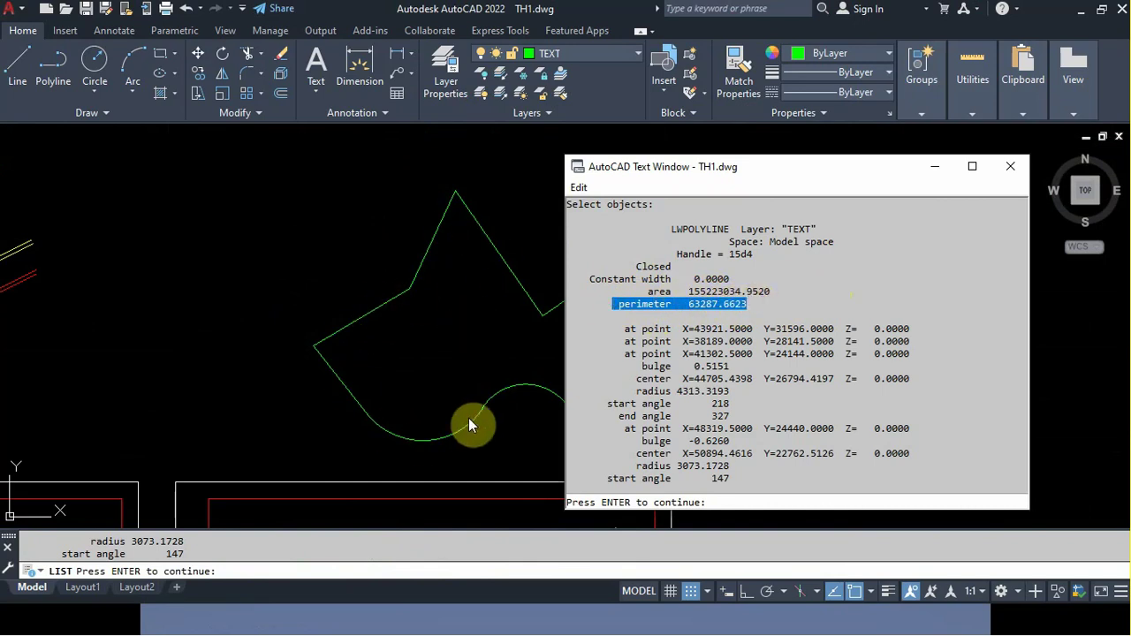
{"action": "left_click", "coordinate": [690, 306]}
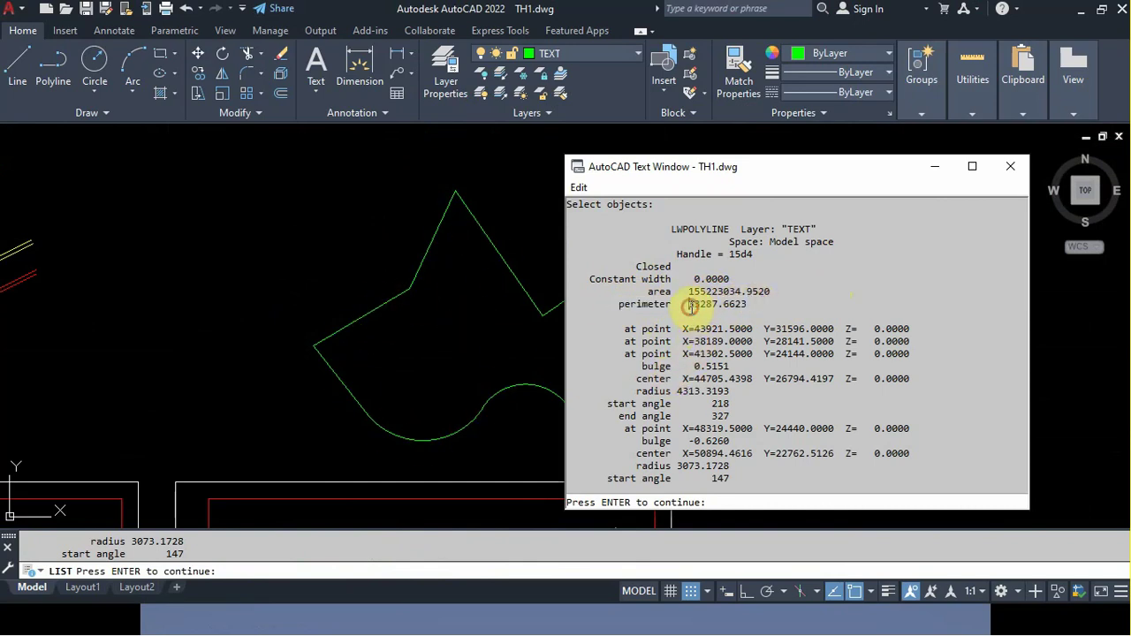
{"action": "left_click_drag", "start_coordinate": [690, 305], "coordinate": [747, 305]}
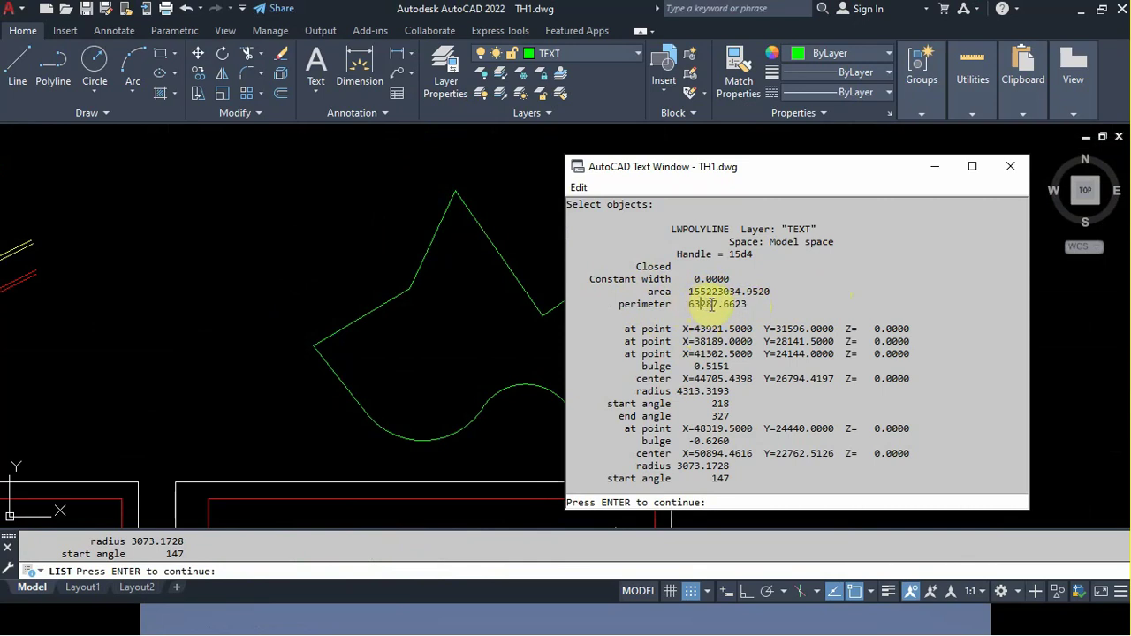
{"action": "left_click", "coordinate": [698, 303]}
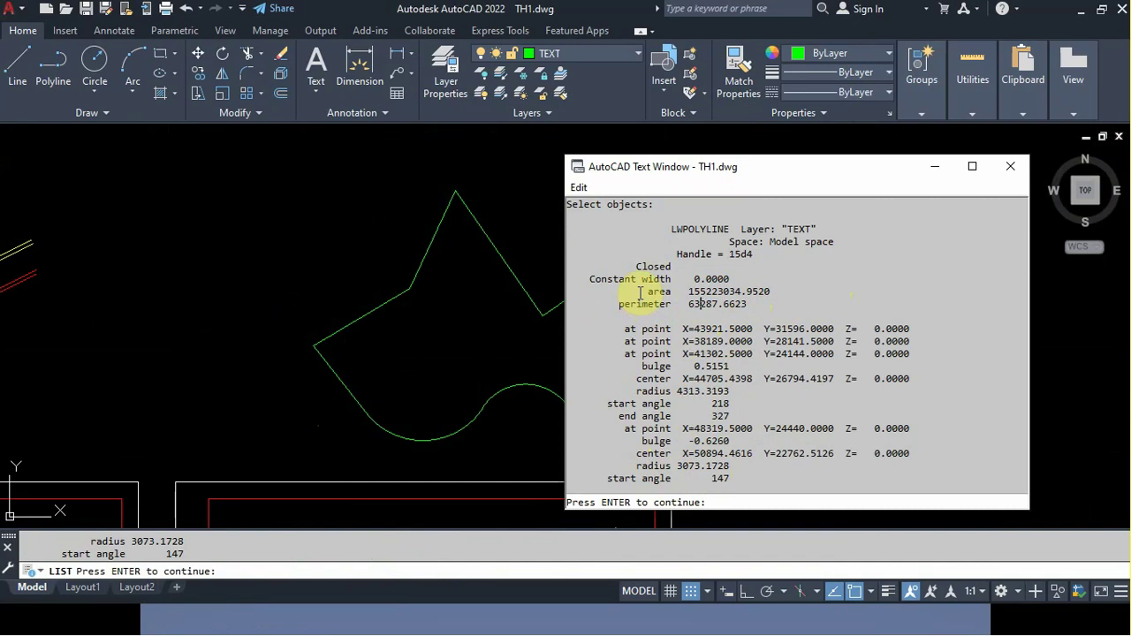
{"action": "left_click_drag", "start_coordinate": [644, 287], "coordinate": [789, 304]}
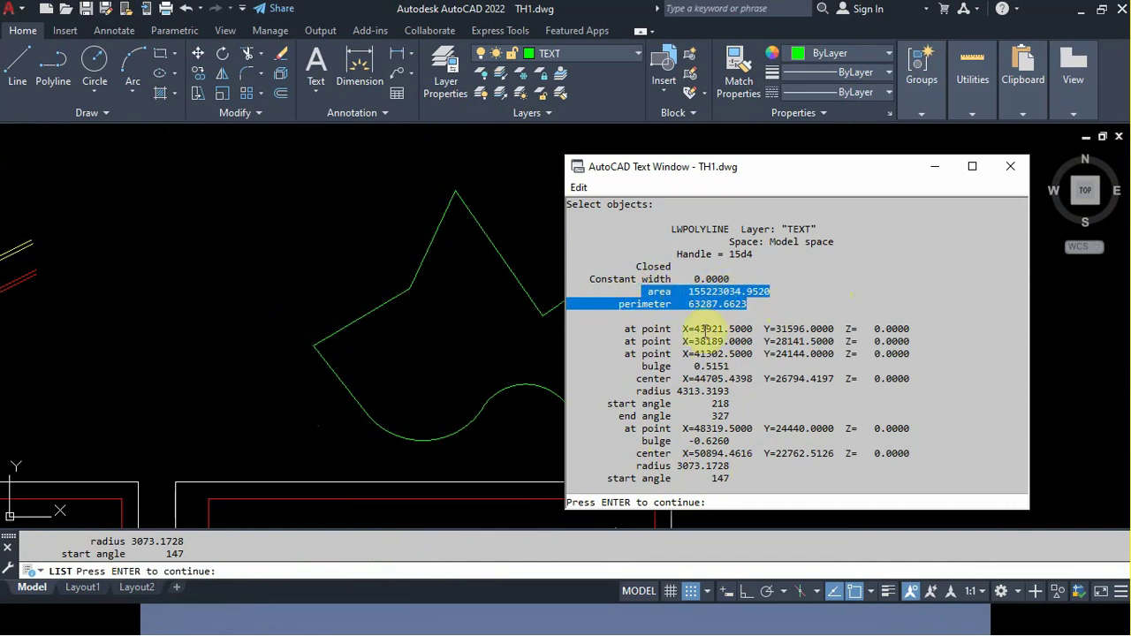
{"action": "left_click", "coordinate": [1010, 166]}
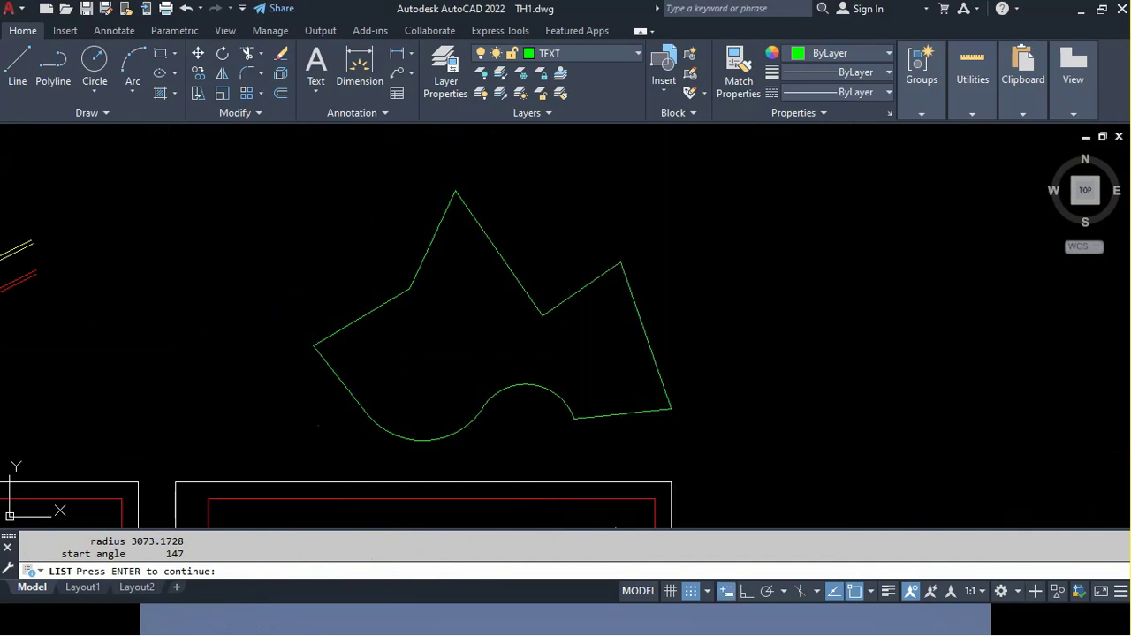
{"action": "key", "text": "Escape"}
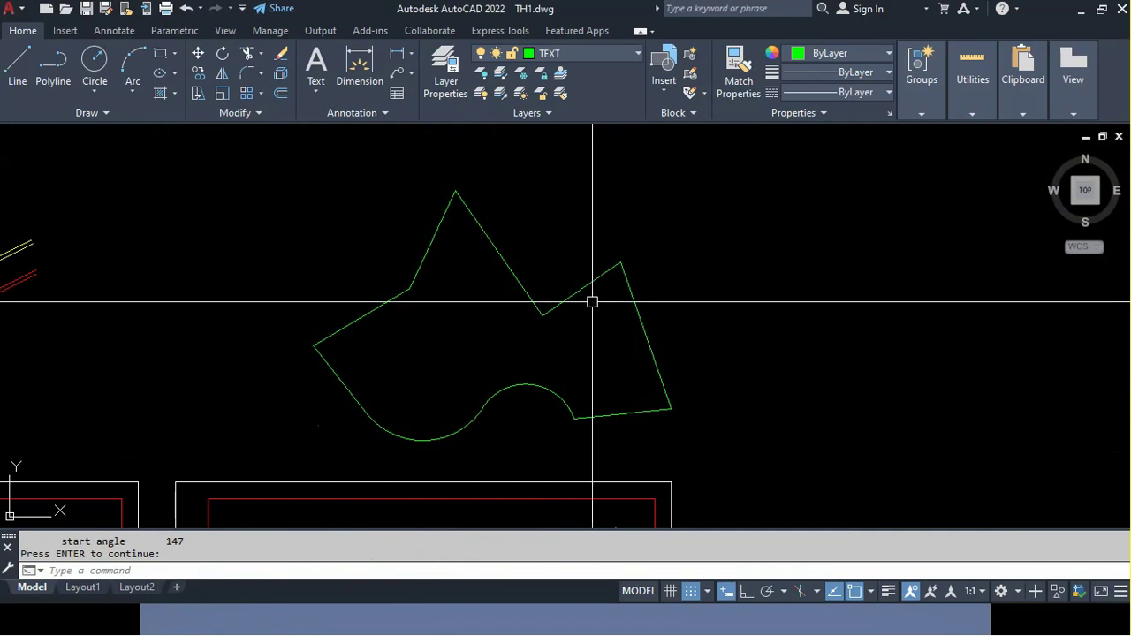
{"action": "scroll", "coordinate": [611, 267], "scroll_direction": "down", "scroll_amount": 3}
{"action": "middle_click_drag", "start_coordinate": [611, 267], "coordinate": [462, 297]}
{"action": "scroll", "coordinate": [477, 311], "scroll_direction": "up", "scroll_amount": 2}
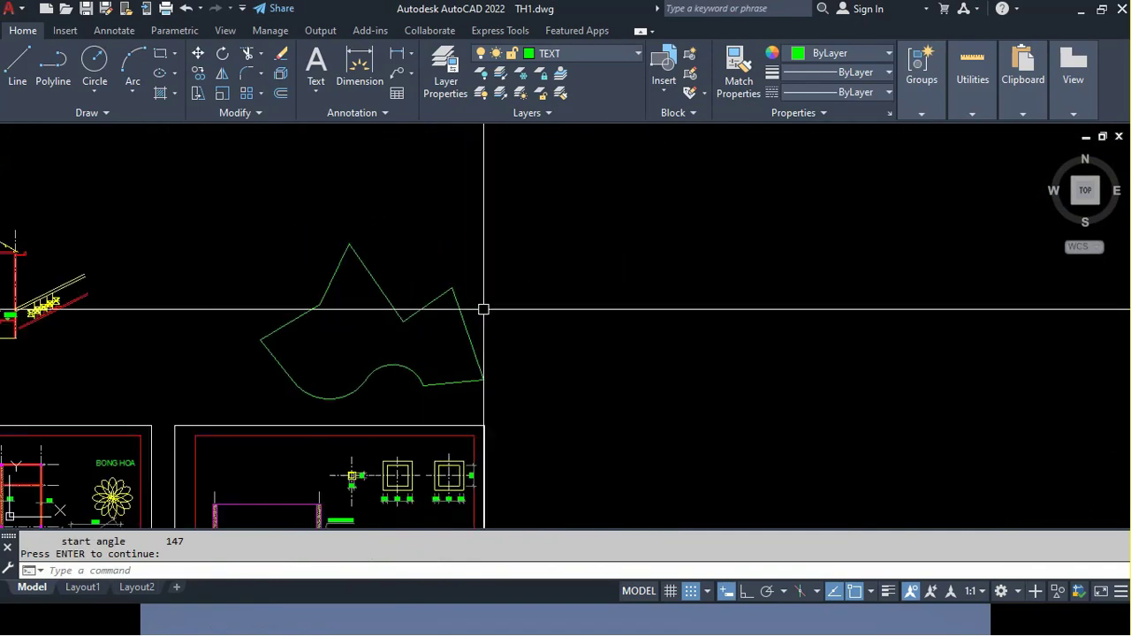
{"action": "middle_click_drag", "start_coordinate": [302, 262], "coordinate": [480, 308]}
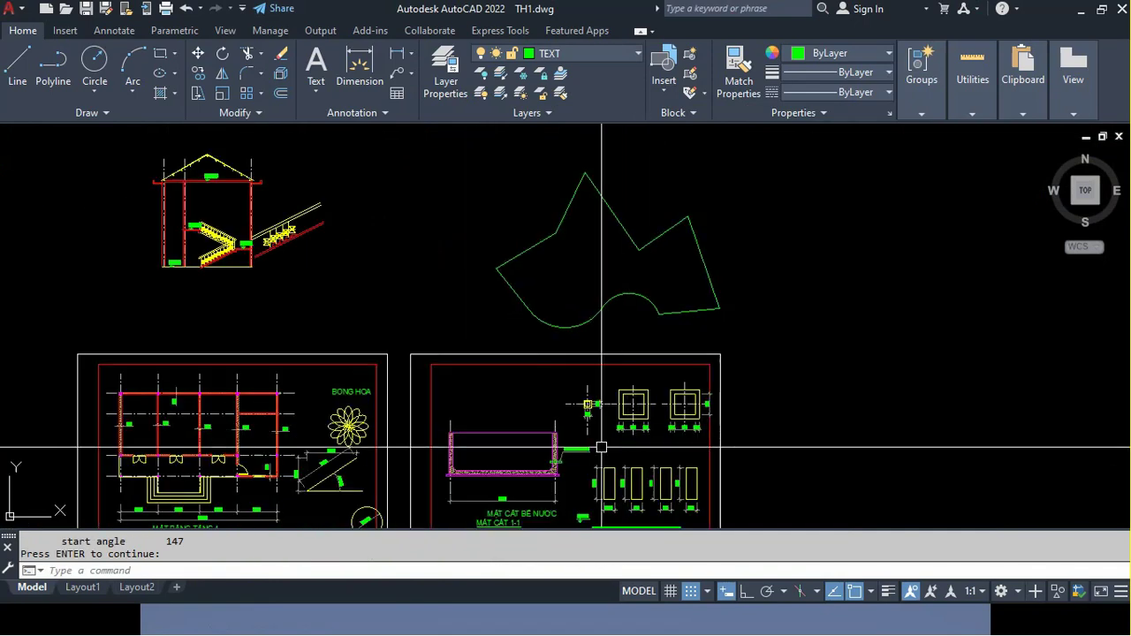
{"action": "middle_click_drag", "start_coordinate": [369, 212], "coordinate": [504, 327]}
{"action": "scroll", "coordinate": [274, 336], "scroll_direction": "up", "scroll_amount": 2}
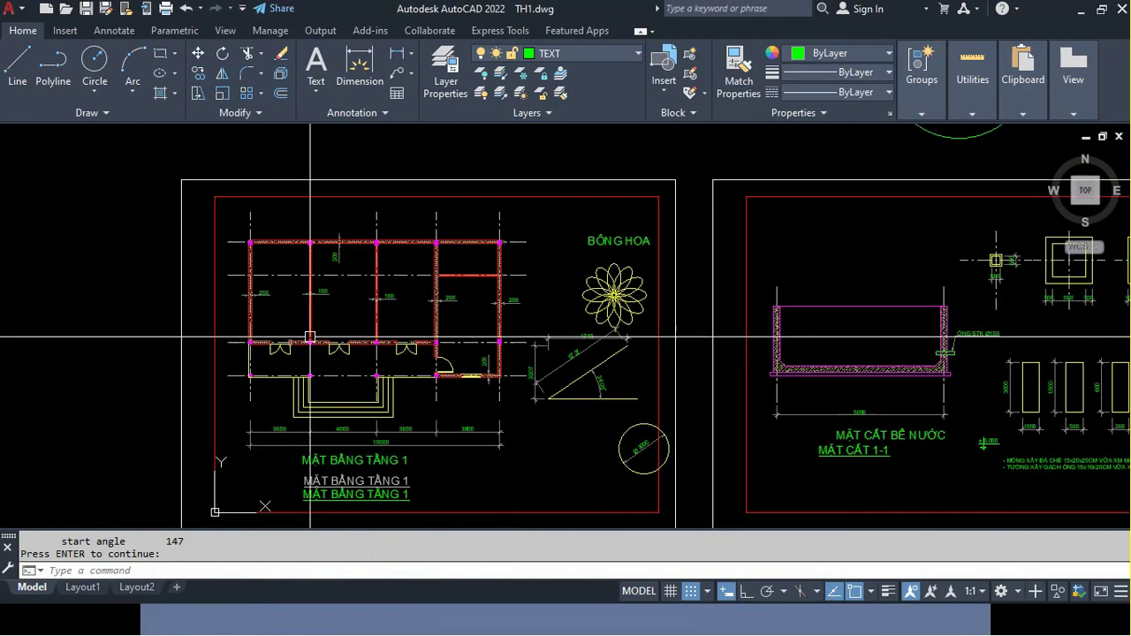
{"action": "scroll", "coordinate": [397, 323], "scroll_direction": "down", "scroll_amount": 2}
{"action": "scroll", "coordinate": [493, 294], "scroll_direction": "down", "scroll_amount": 1}
{"action": "scroll", "coordinate": [442, 283], "scroll_direction": "up", "scroll_amount": 2}
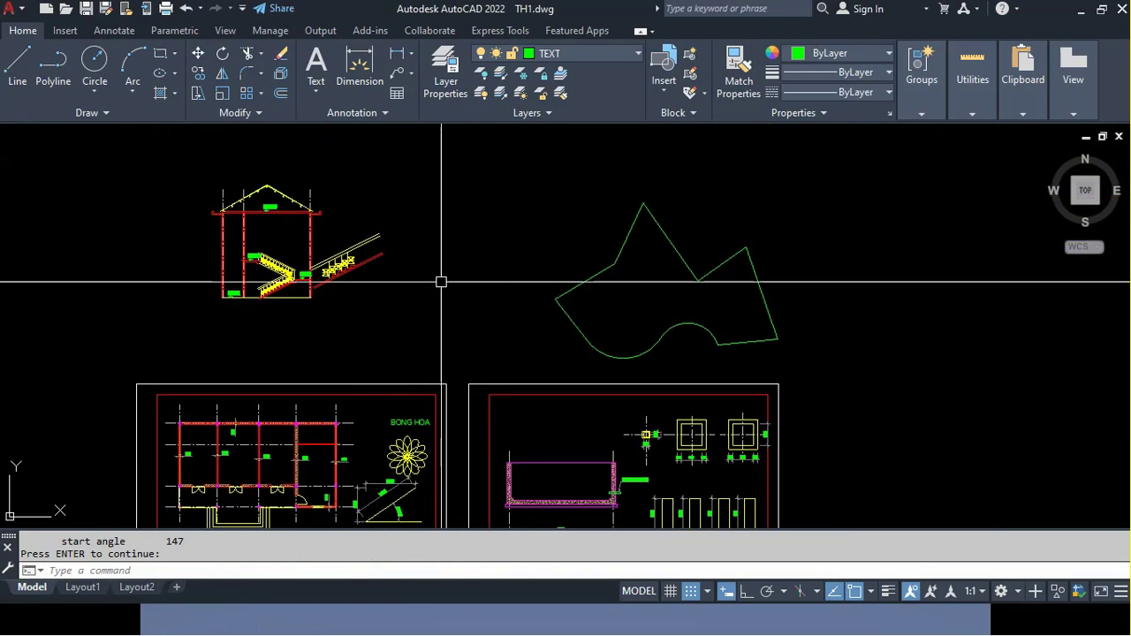
{"action": "scroll", "coordinate": [442, 271], "scroll_direction": "up", "scroll_amount": 1}
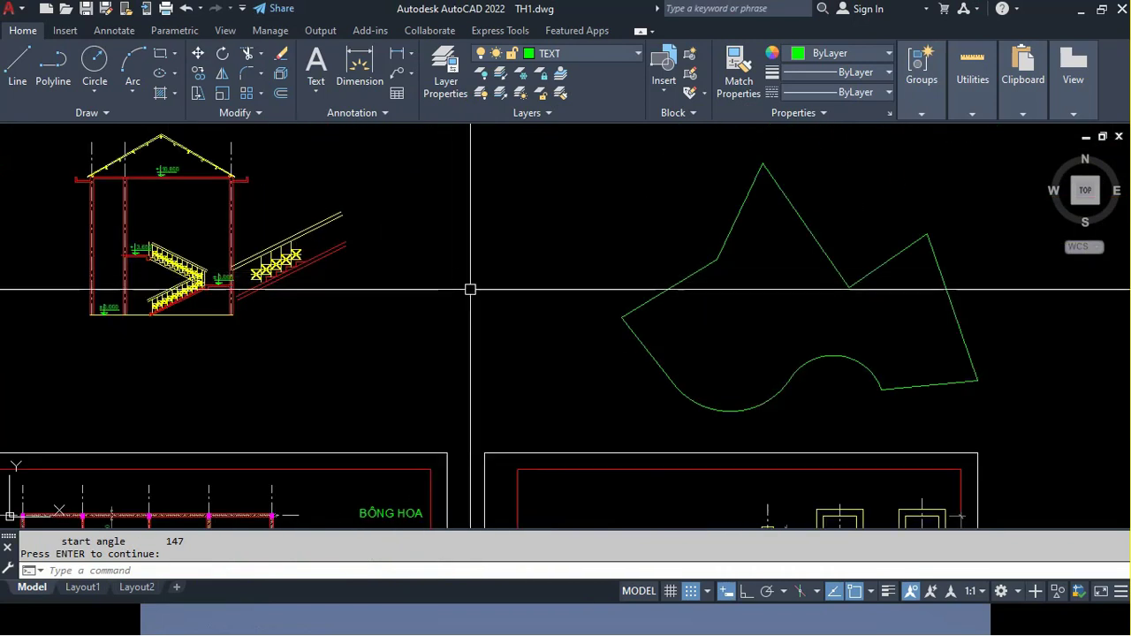
{"action": "middle_click_drag", "start_coordinate": [430, 374], "coordinate": [514, 124]}
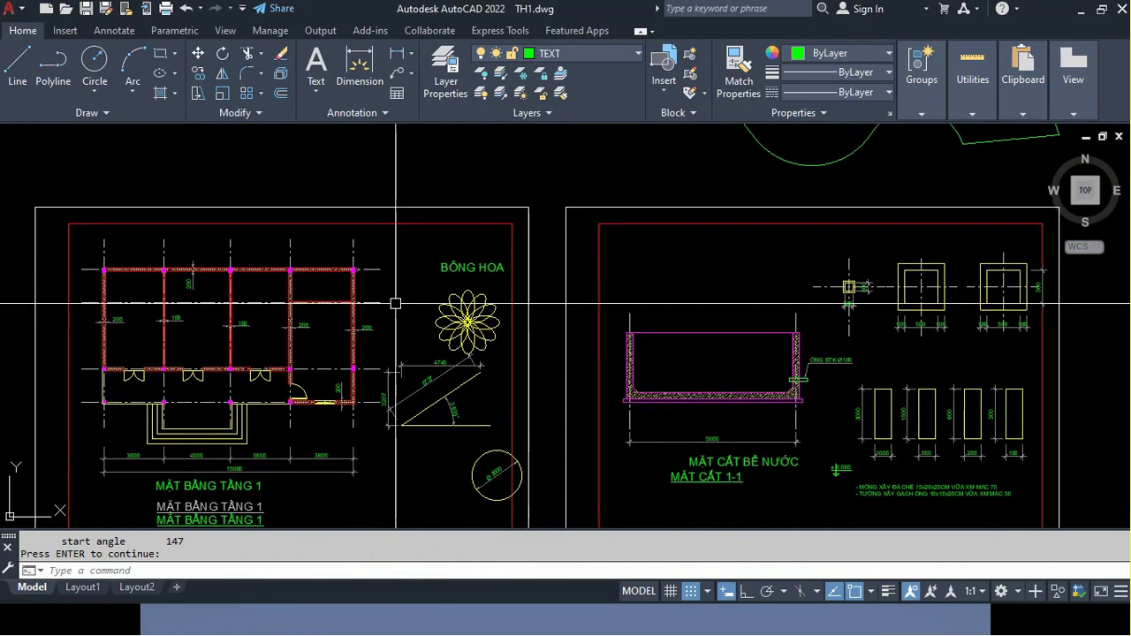
{"action": "scroll", "coordinate": [312, 345], "scroll_direction": "up", "scroll_amount": 4}
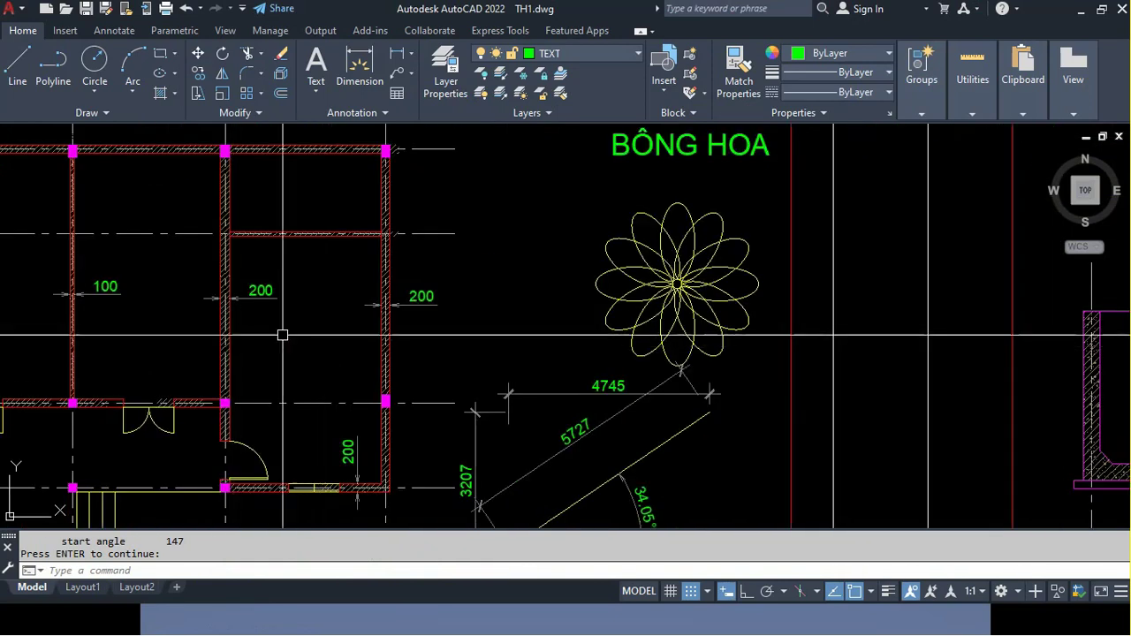
{"action": "scroll", "coordinate": [283, 331], "scroll_direction": "up", "scroll_amount": 5}
{"action": "left_click", "coordinate": [358, 333]}
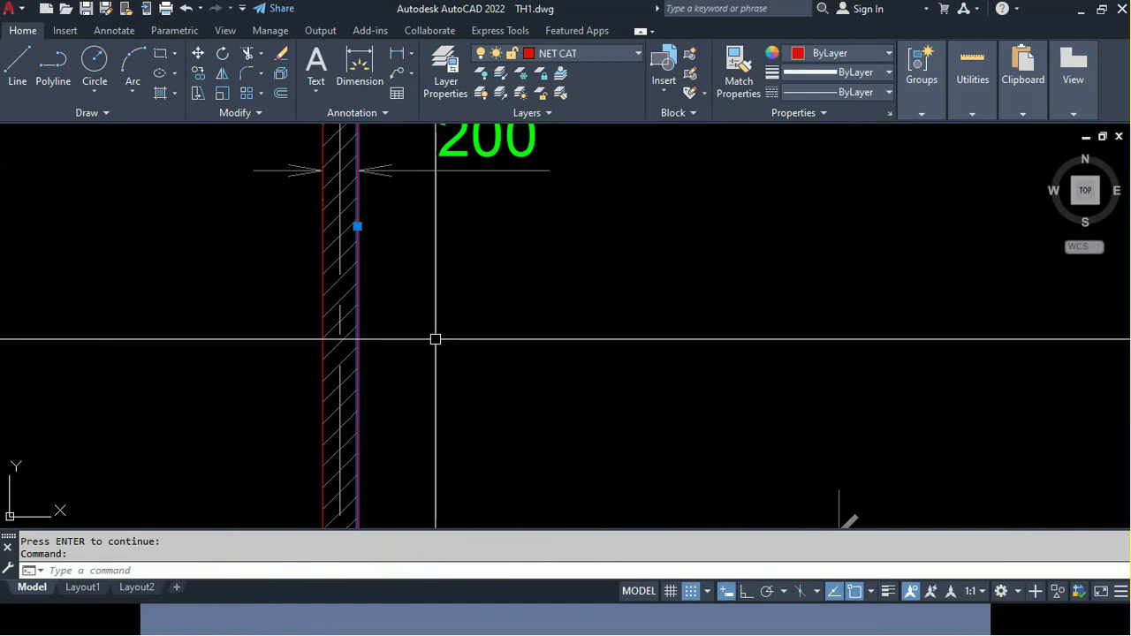
{"action": "scroll", "coordinate": [433, 336], "scroll_direction": "down", "scroll_amount": 5}
{"action": "key", "text": "Escape"}
{"action": "scroll", "coordinate": [437, 312], "scroll_direction": "up", "scroll_amount": 4}
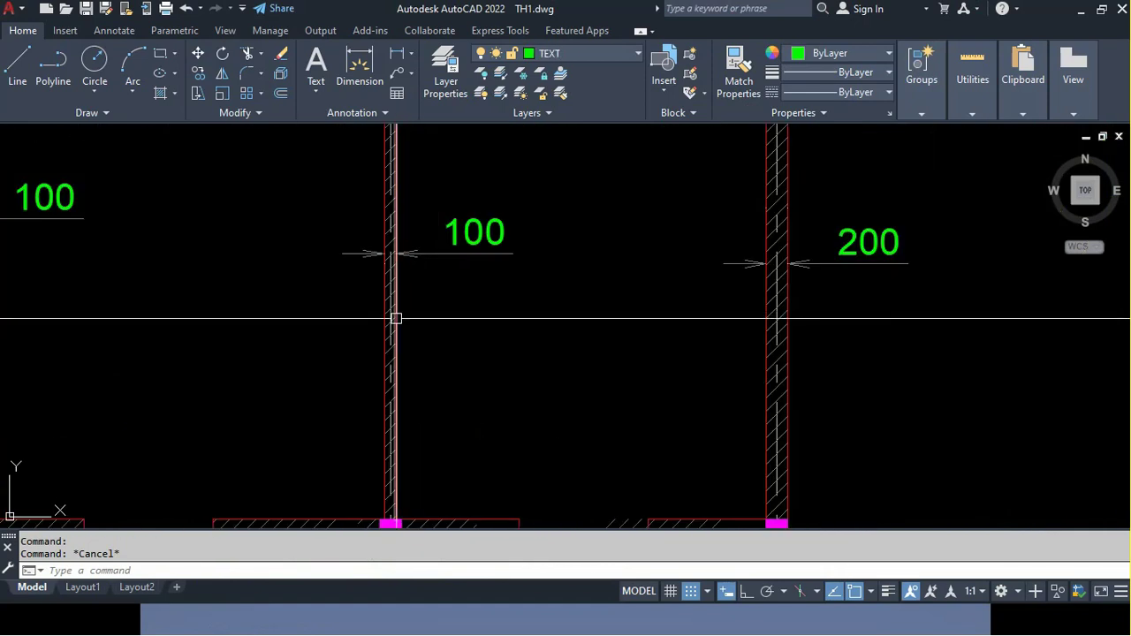
{"action": "scroll", "coordinate": [521, 322], "scroll_direction": "down", "scroll_amount": 4}
{"action": "middle_click_drag", "start_coordinate": [664, 291], "coordinate": [507, 338]}
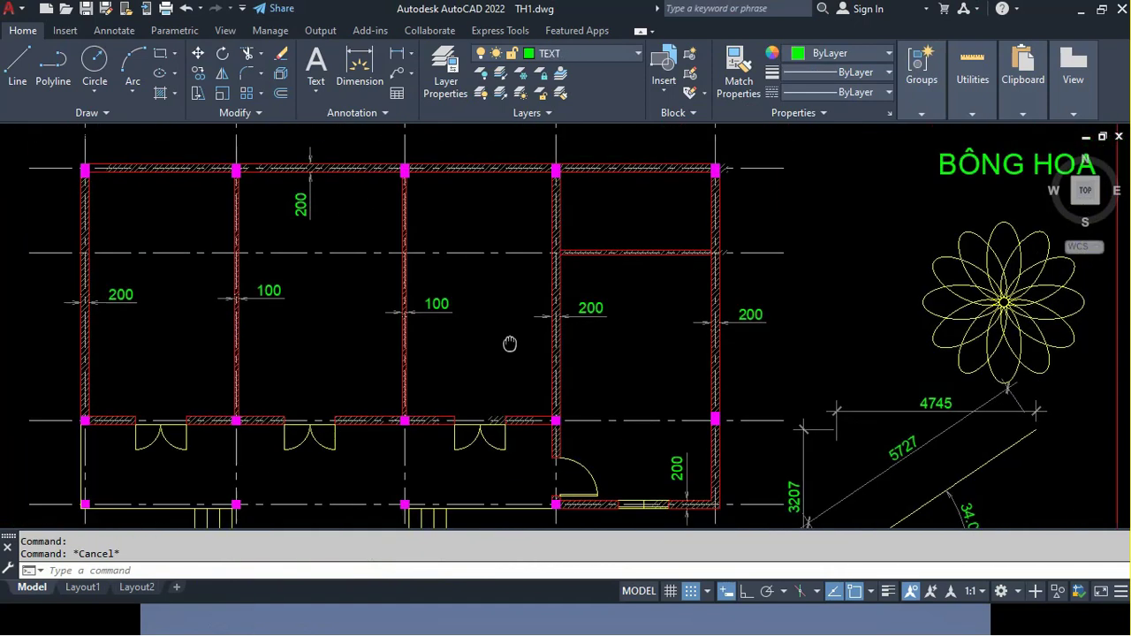
{"action": "scroll", "coordinate": [555, 272], "scroll_direction": "up", "scroll_amount": 4}
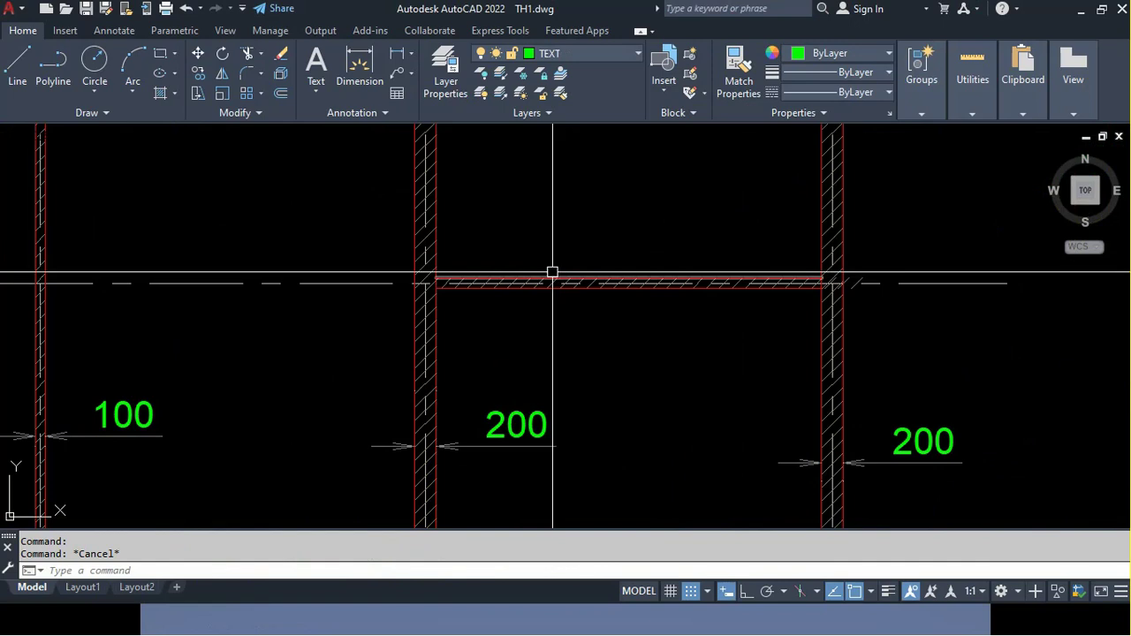
{"action": "scroll", "coordinate": [554, 272], "scroll_direction": "down", "scroll_amount": 4}
{"action": "middle_click_drag", "start_coordinate": [628, 313], "coordinate": [485, 311]}
{"action": "scroll", "coordinate": [484, 311], "scroll_direction": "down", "scroll_amount": 2}
{"action": "scroll", "coordinate": [454, 310], "scroll_direction": "down", "scroll_amount": 3}
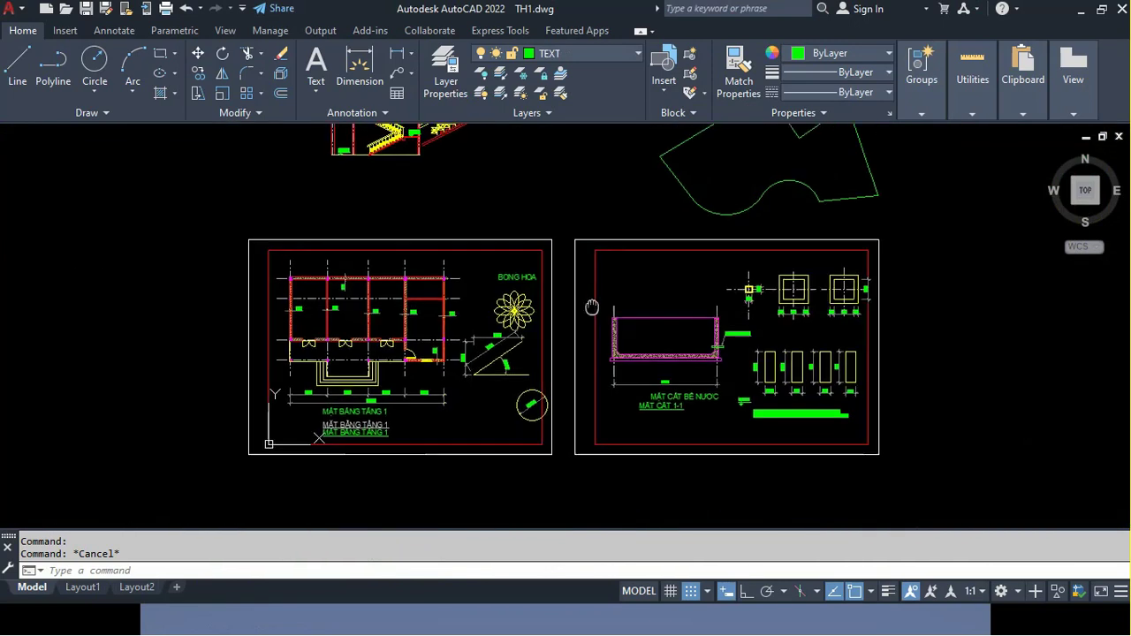
{"action": "scroll", "coordinate": [697, 283], "scroll_direction": "up", "scroll_amount": 1}
{"action": "middle_click_drag", "start_coordinate": [697, 283], "coordinate": [681, 442]}
{"action": "scroll", "coordinate": [449, 298], "scroll_direction": "up", "scroll_amount": 2}
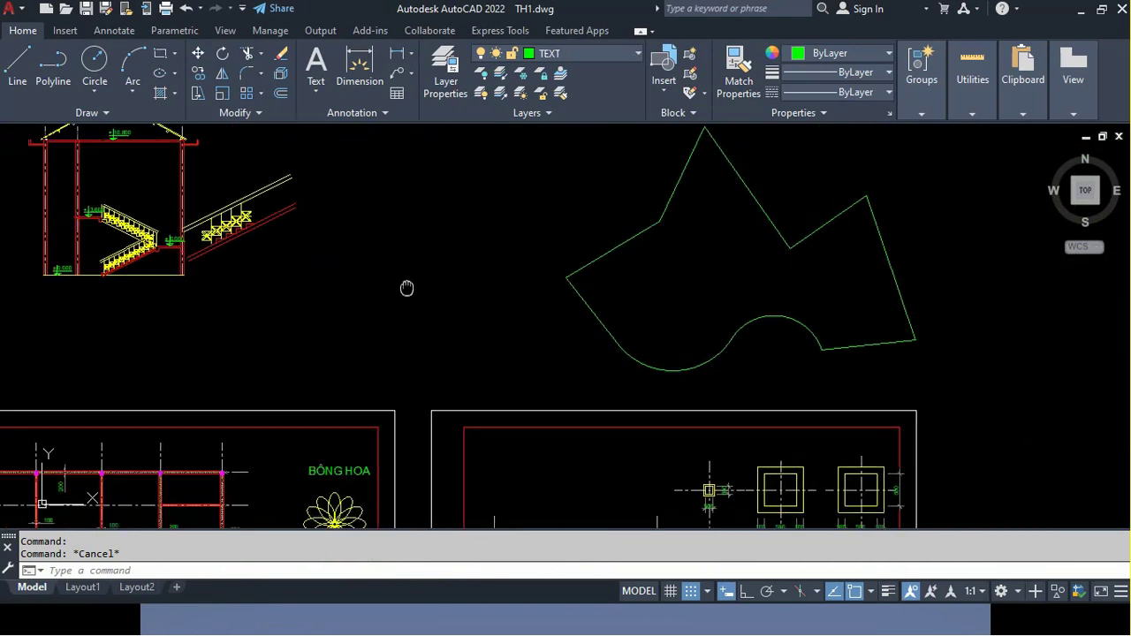
Draw a straight line beside the stair section by picking two points
{"action": "scroll", "coordinate": [415, 277], "scroll_direction": "up", "scroll_amount": 5}
{"action": "key", "text": "l"}
{"action": "key", "text": "Return"}
{"action": "left_click", "coordinate": [327, 358]}
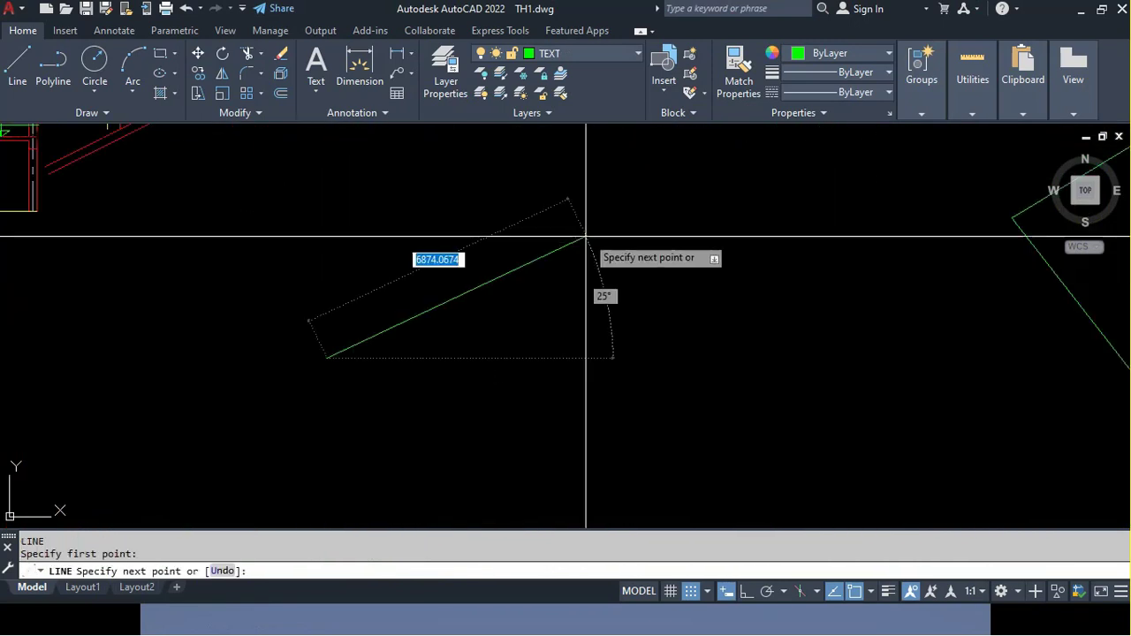
{"action": "left_click", "coordinate": [704, 186]}
{"action": "scroll", "coordinate": [577, 280], "scroll_direction": "down", "scroll_amount": 4}
{"action": "middle_click_drag", "start_coordinate": [577, 280], "coordinate": [568, 331]}
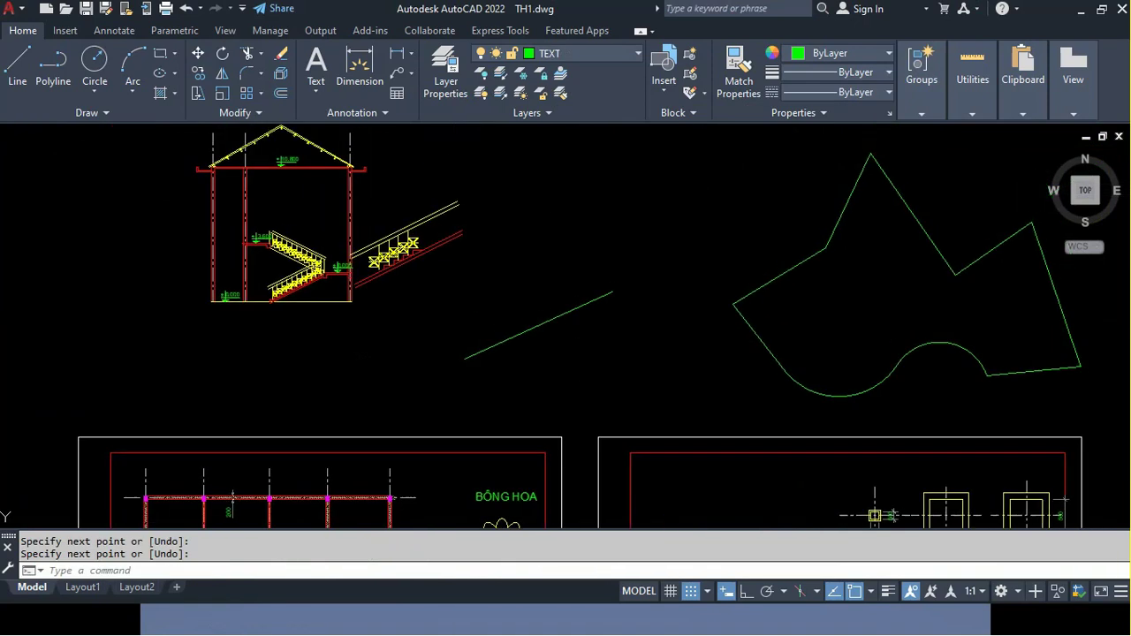
{"action": "scroll", "coordinate": [562, 330], "scroll_direction": "up", "scroll_amount": 3}
{"action": "scroll", "coordinate": [557, 340], "scroll_direction": "up", "scroll_amount": 2}
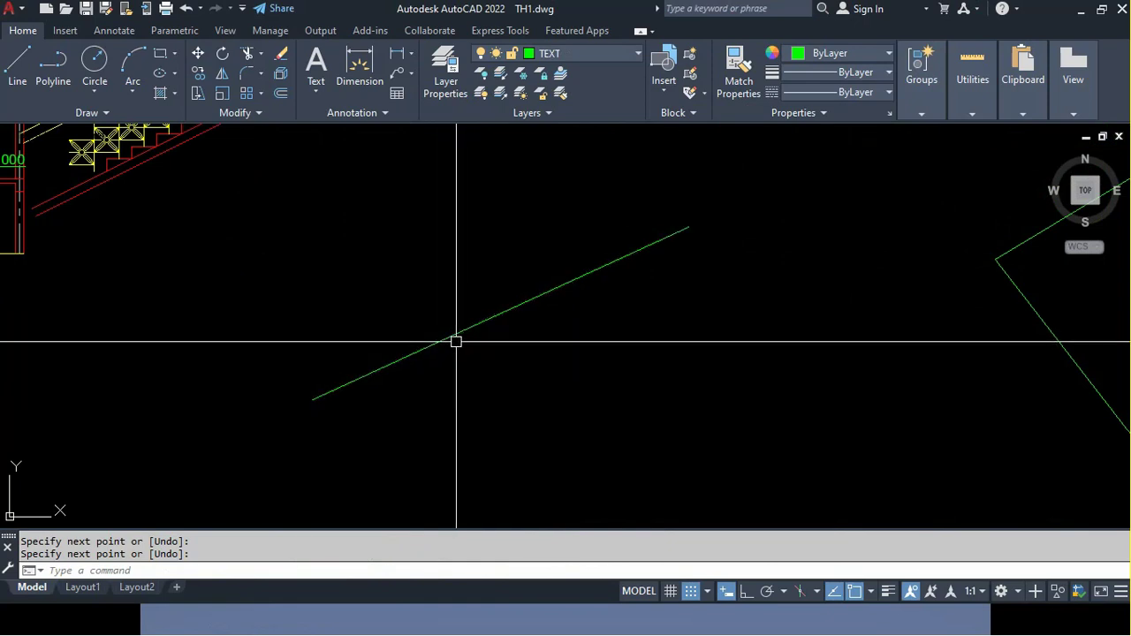
List the new green line's properties with LI
{"action": "type", "text": "li"}
{"action": "key", "text": "Return"}
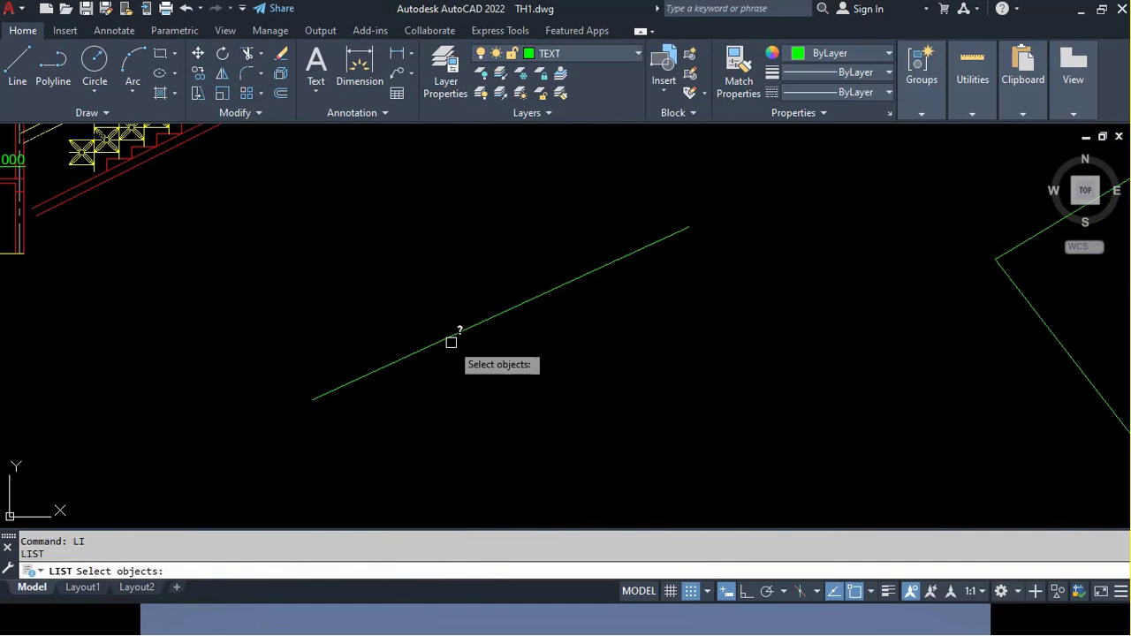
{"action": "left_click", "coordinate": [476, 325]}
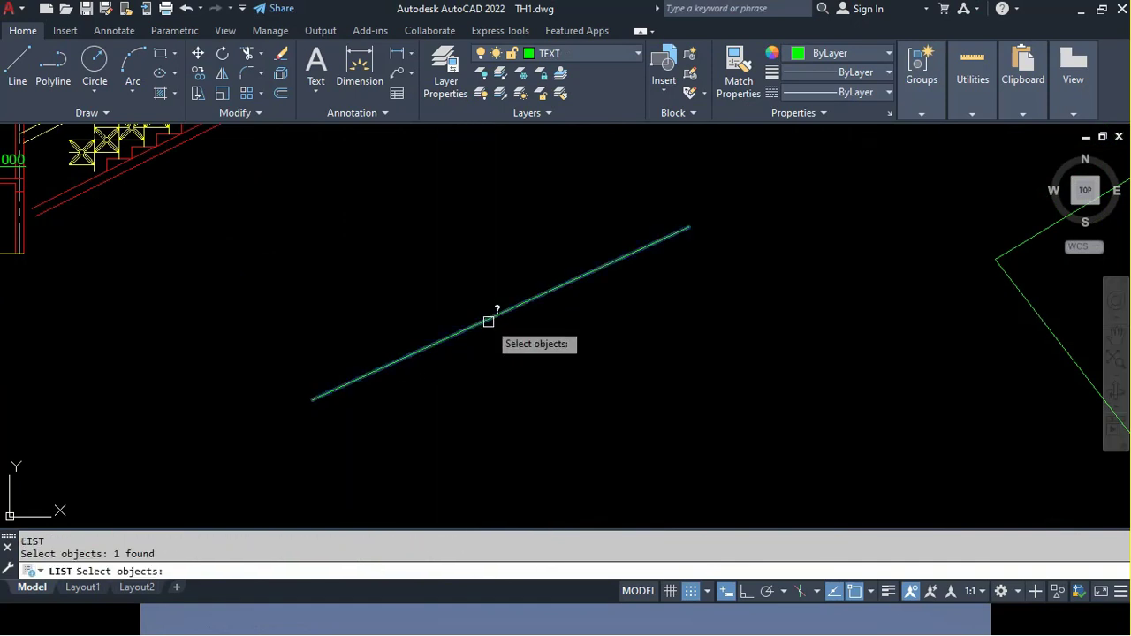
{"action": "key", "text": "Return"}
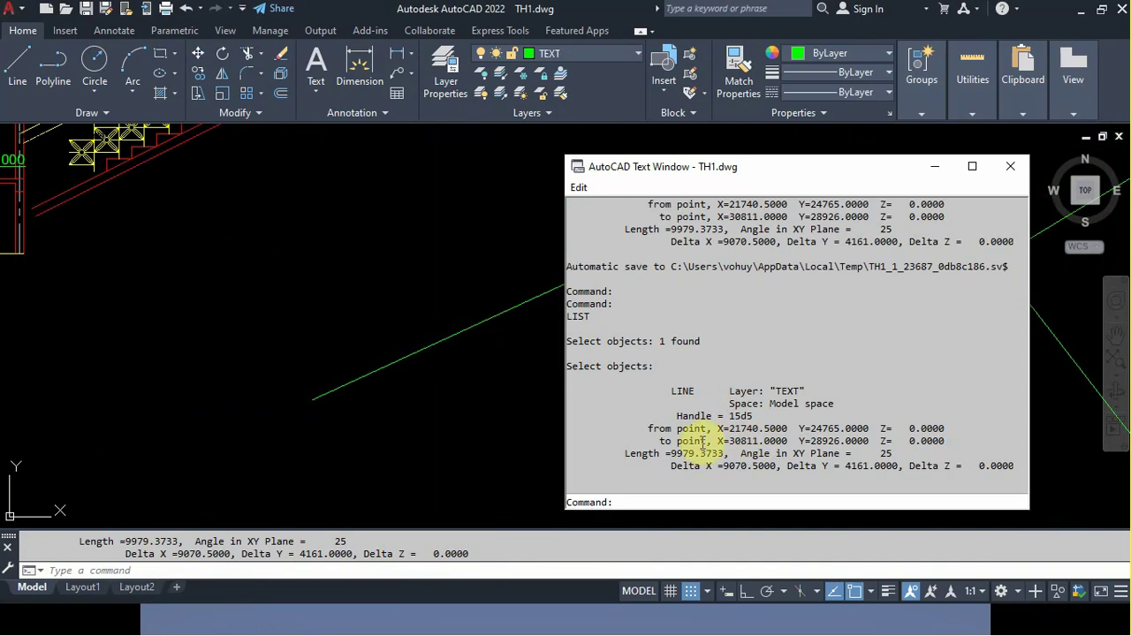
Highlight its length 9979.3733, 25° XY angle and endpoints, then close the listing
{"action": "left_click_drag", "start_coordinate": [658, 453], "coordinate": [729, 452]}
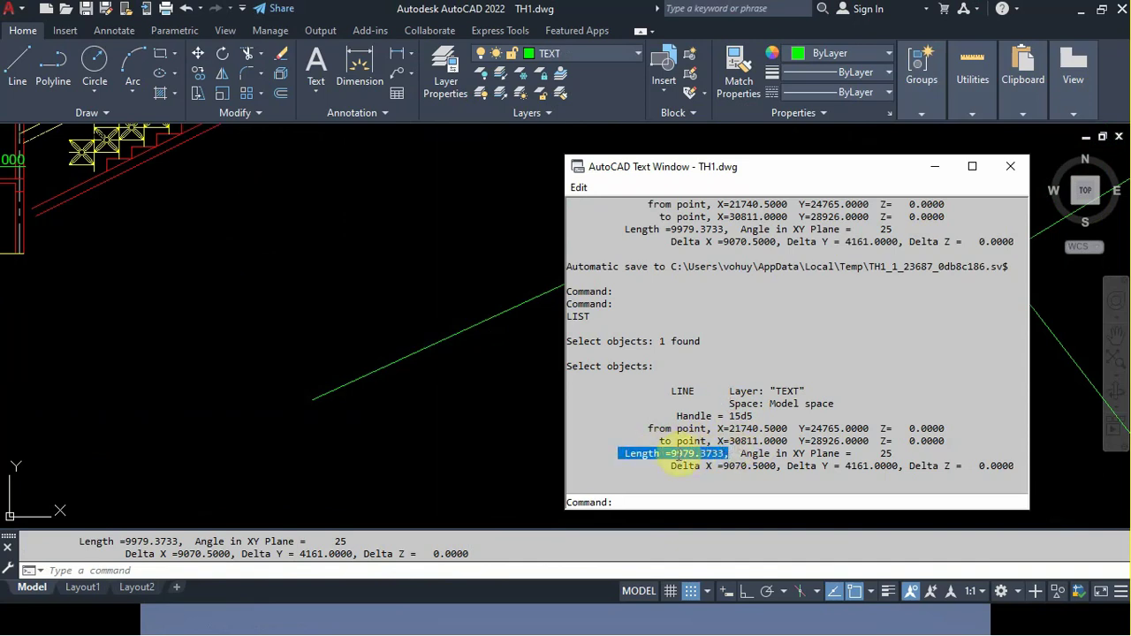
{"action": "left_click", "coordinate": [678, 453]}
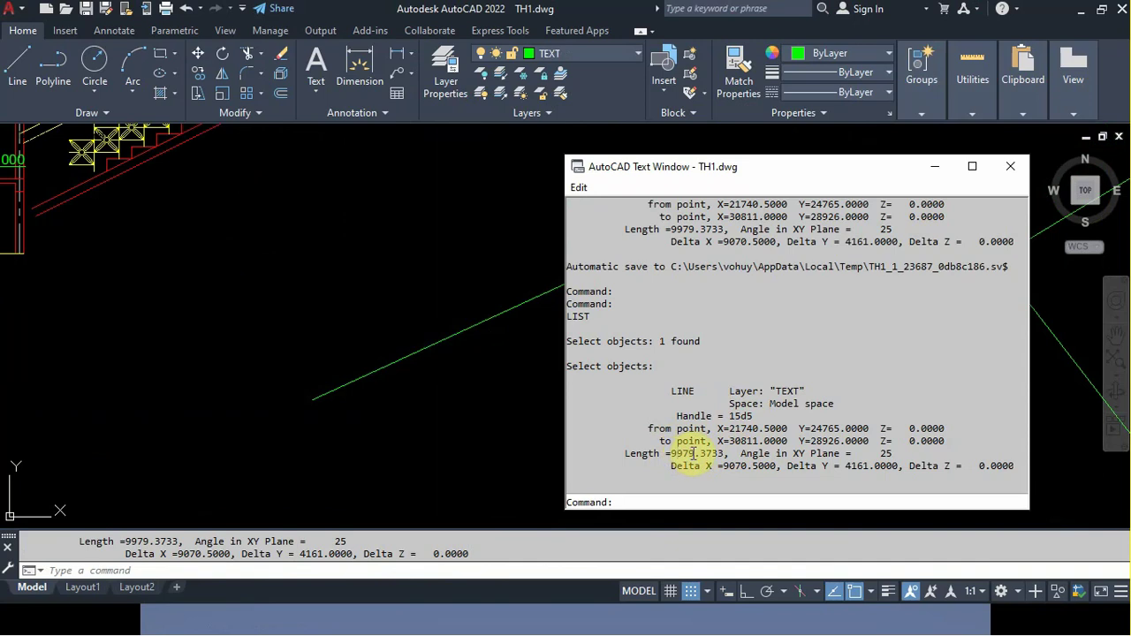
{"action": "left_click_drag", "start_coordinate": [869, 455], "coordinate": [910, 456]}
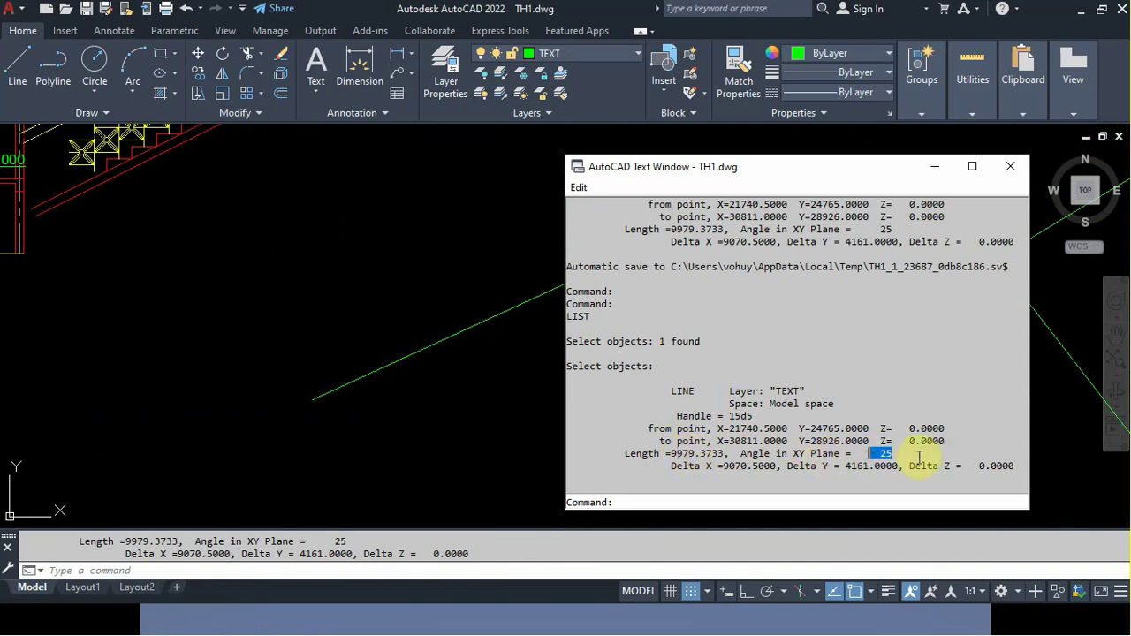
{"action": "left_click_drag", "start_coordinate": [740, 453], "coordinate": [903, 450]}
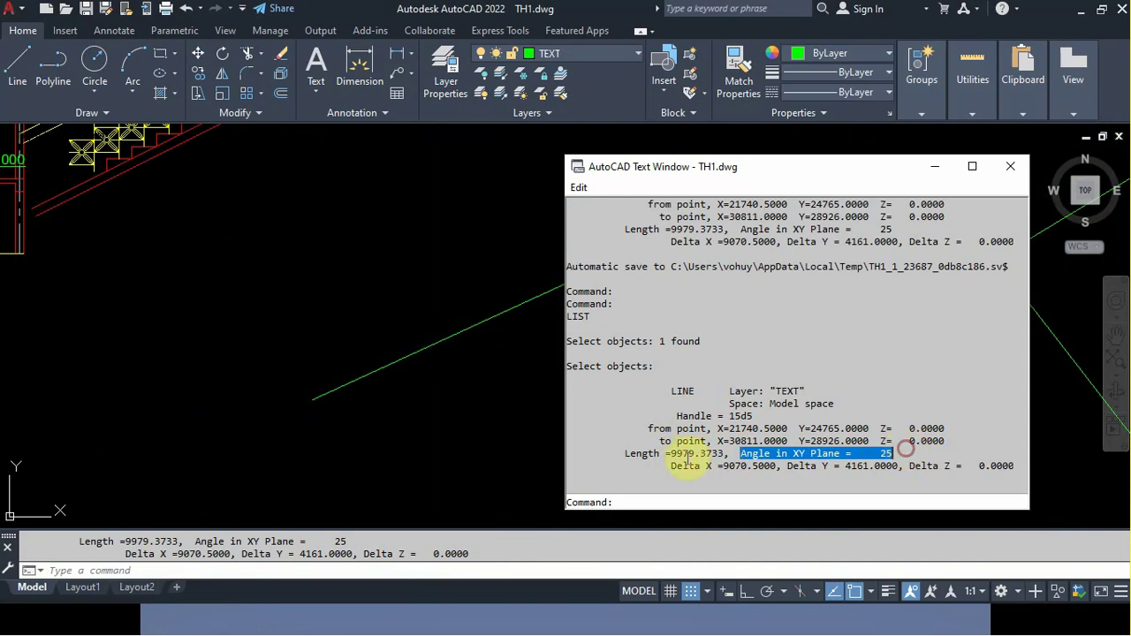
{"action": "left_click_drag", "start_coordinate": [625, 453], "coordinate": [899, 455]}
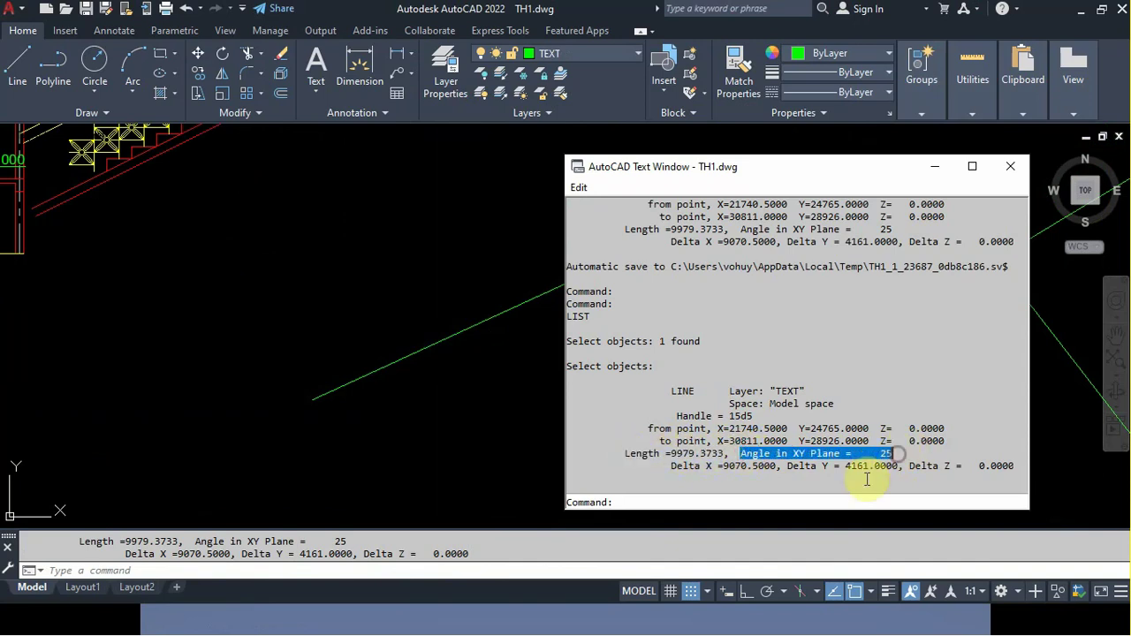
{"action": "left_click_drag", "start_coordinate": [702, 428], "coordinate": [875, 440]}
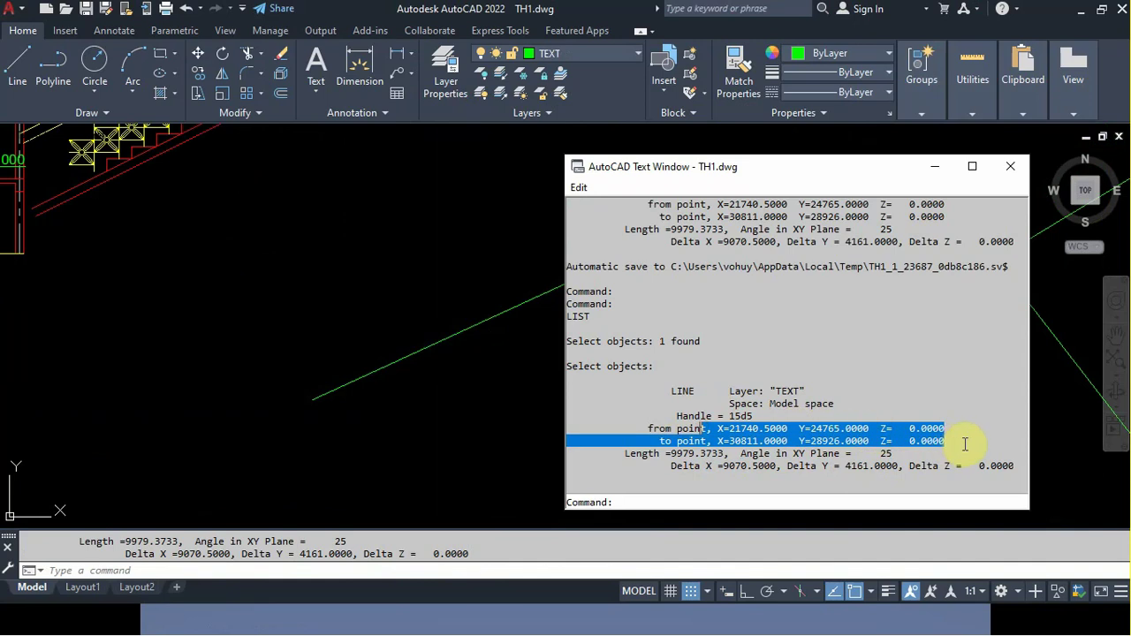
{"action": "left_click", "coordinate": [1009, 166]}
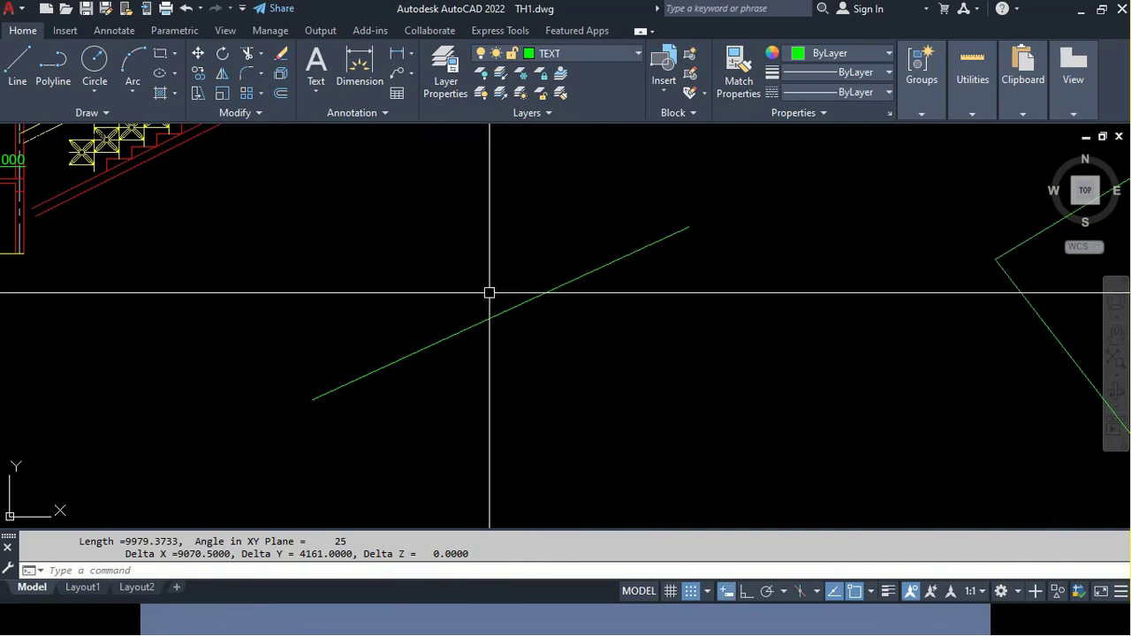
Draw a three-point arc with the A (ARC) command
{"action": "type", "text": "a"}
{"action": "key", "text": "Return"}
{"action": "left_click", "coordinate": [294, 218]}
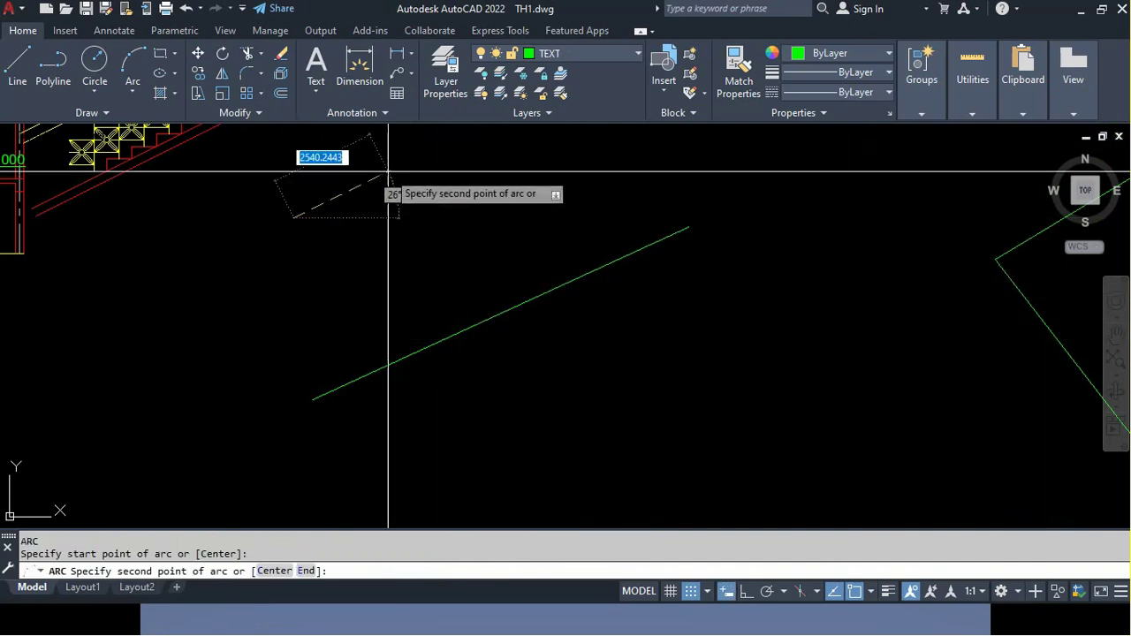
{"action": "left_click", "coordinate": [378, 171]}
{"action": "left_click", "coordinate": [466, 232]}
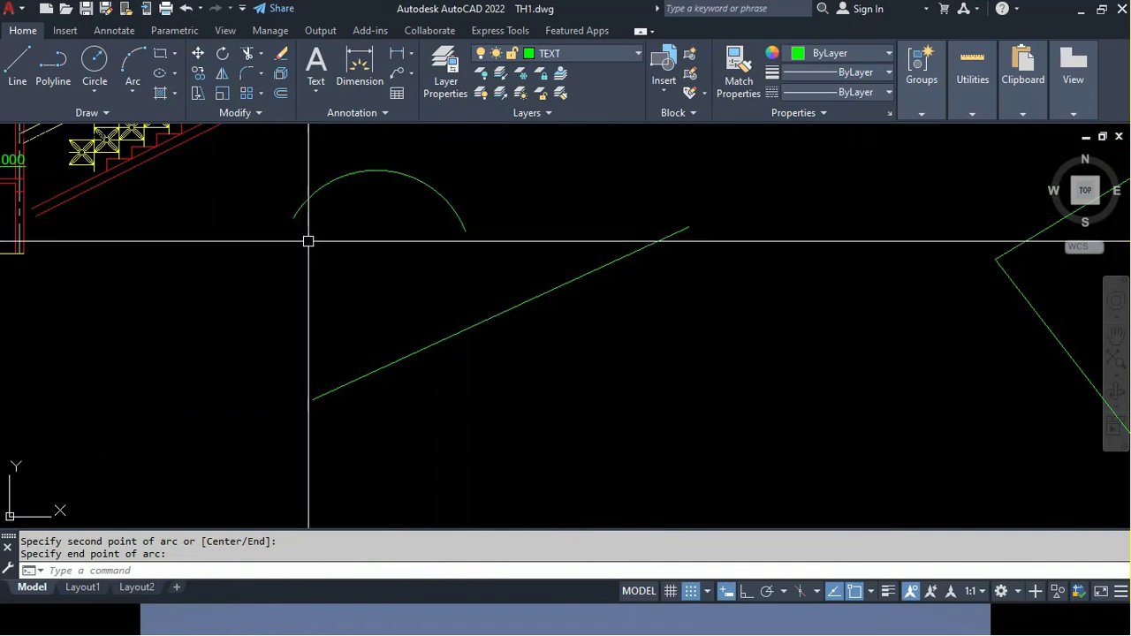
List the new arc's properties, noting radius 2298.2293, start angle 21 and length 5185.1430
{"action": "type", "text": "l"}
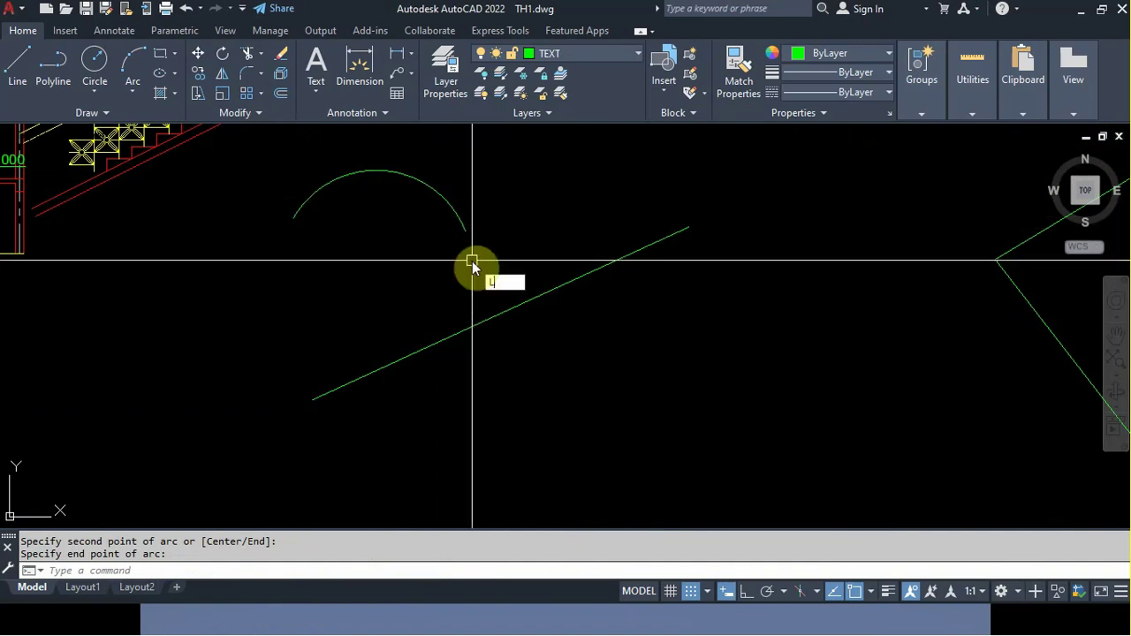
{"action": "type", "text": "i"}
{"action": "key", "text": "Return"}
{"action": "left_click", "coordinate": [442, 190]}
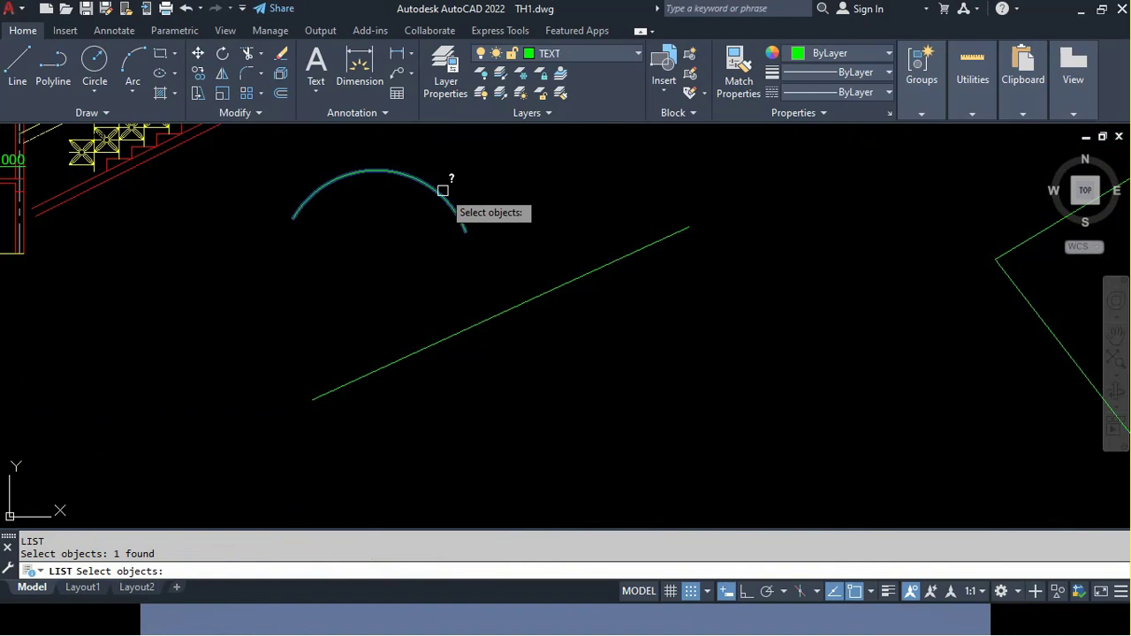
{"action": "key", "text": "Return"}
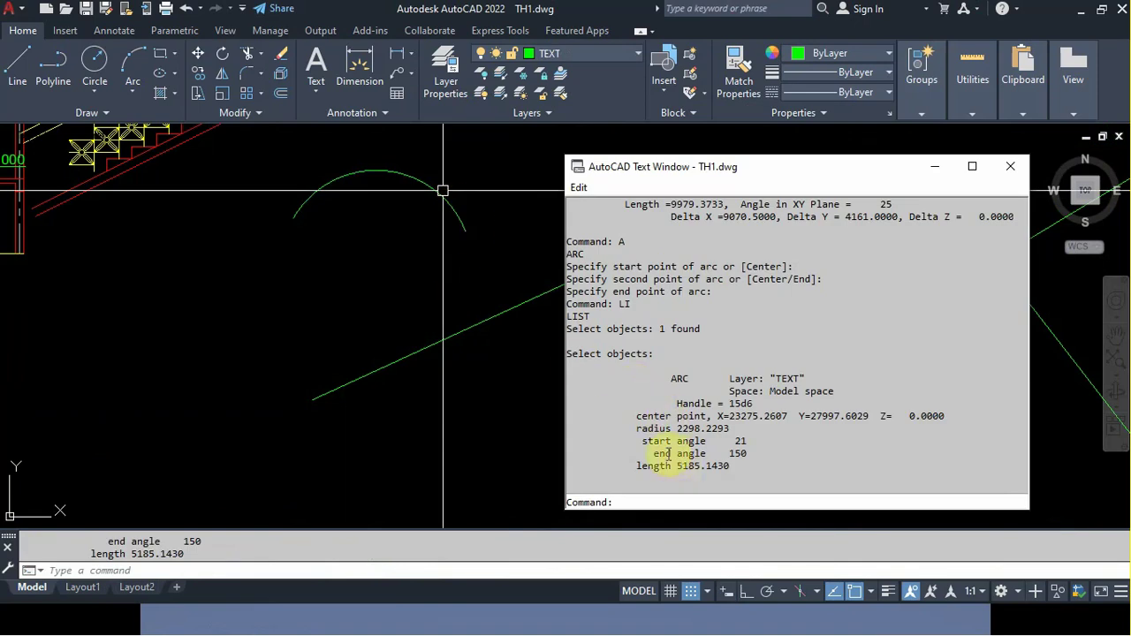
{"action": "left_click_drag", "start_coordinate": [636, 429], "coordinate": [738, 428]}
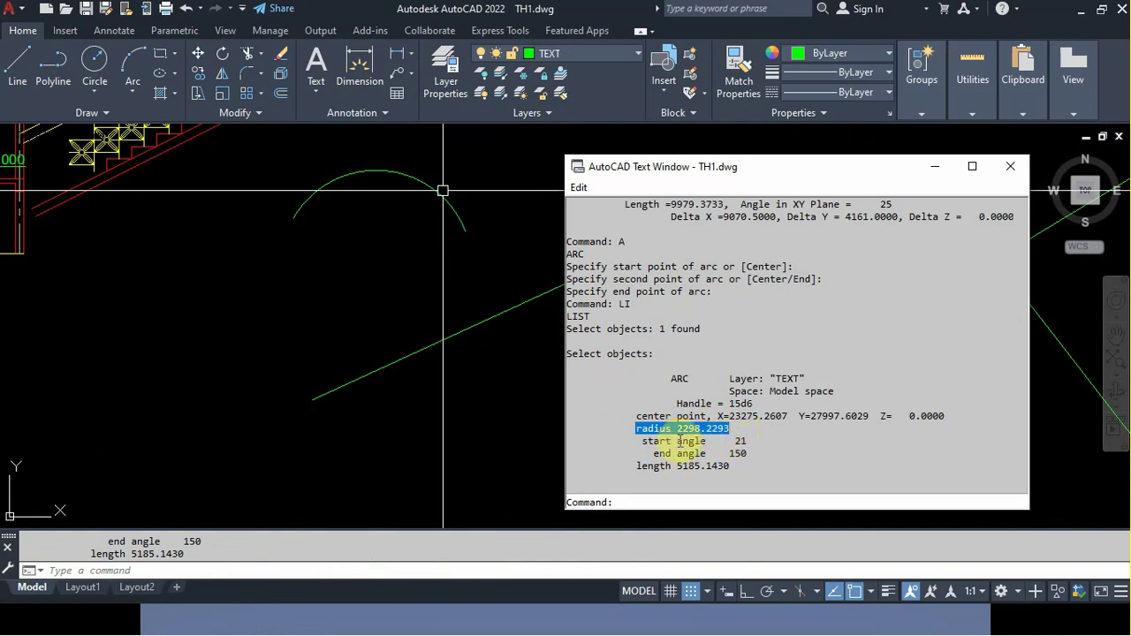
{"action": "left_click_drag", "start_coordinate": [729, 440], "coordinate": [753, 439]}
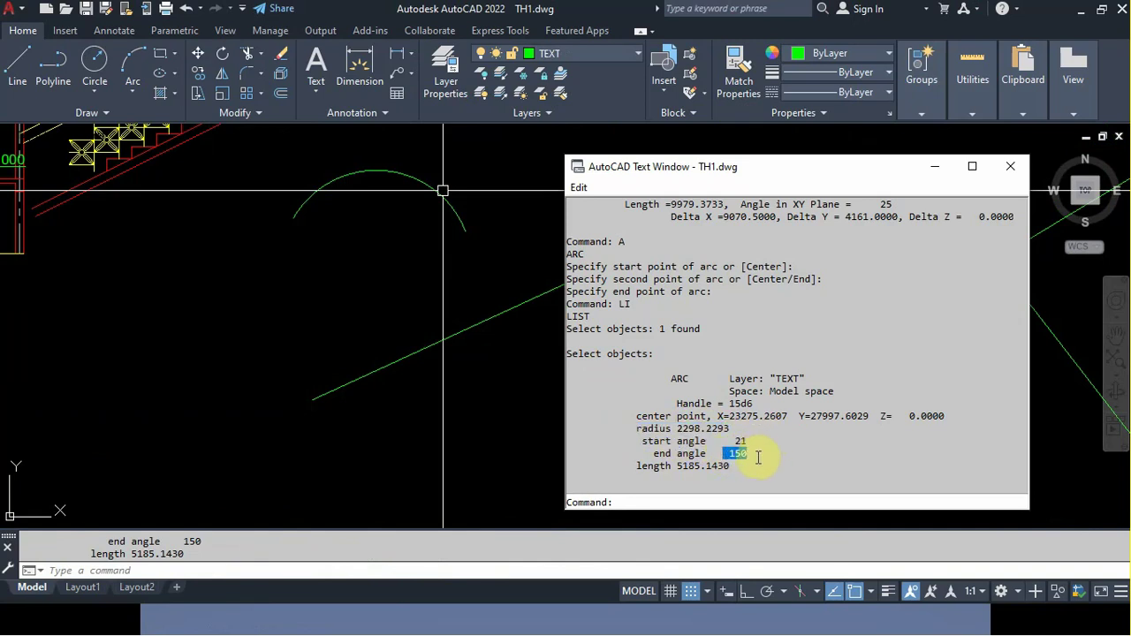
{"action": "left_click_drag", "start_coordinate": [627, 464], "coordinate": [763, 462]}
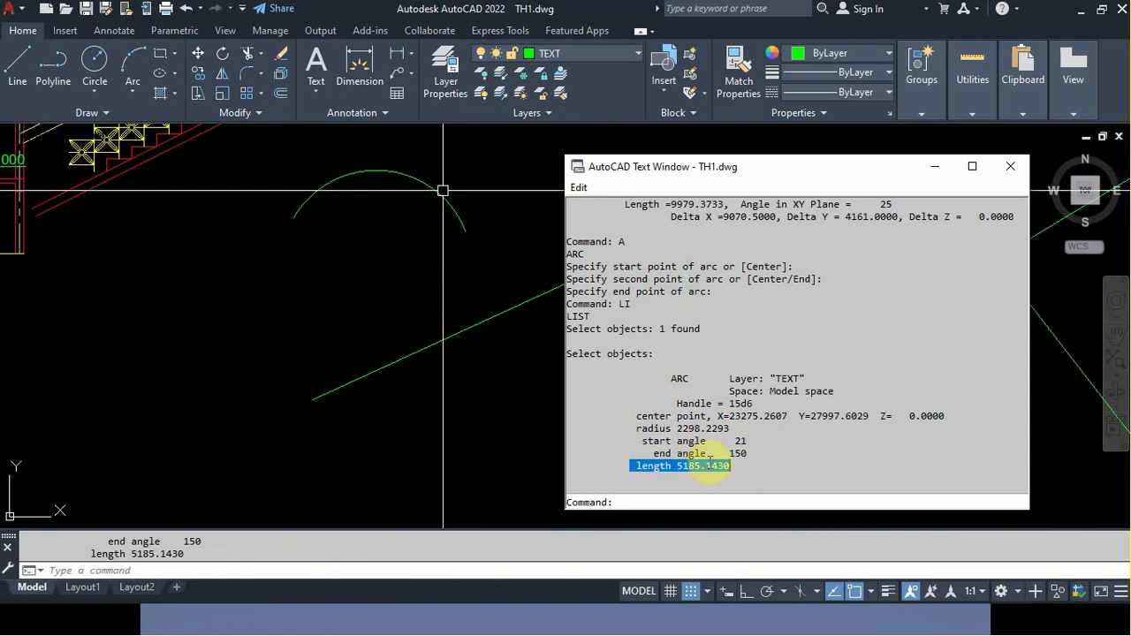
{"action": "left_click_drag", "start_coordinate": [628, 429], "coordinate": [757, 431]}
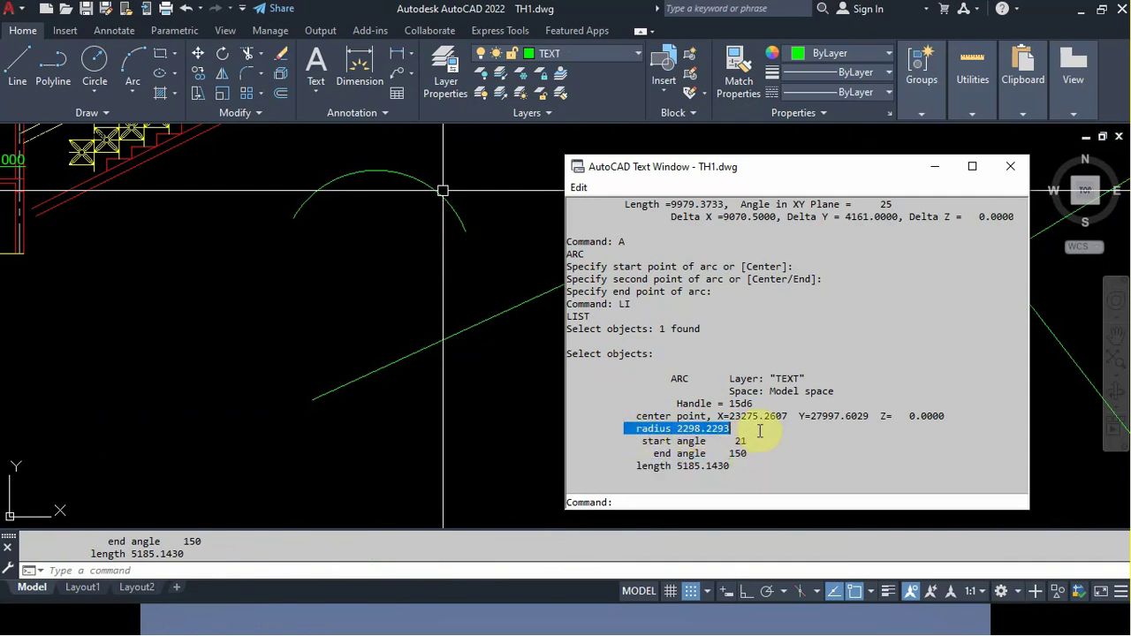
Close the arc's listing and frame the floor plan and water tank sheets
{"action": "left_click", "coordinate": [1010, 167]}
{"action": "scroll", "coordinate": [470, 328], "scroll_direction": "down", "scroll_amount": 3}
{"action": "scroll", "coordinate": [462, 331], "scroll_direction": "down", "scroll_amount": 2}
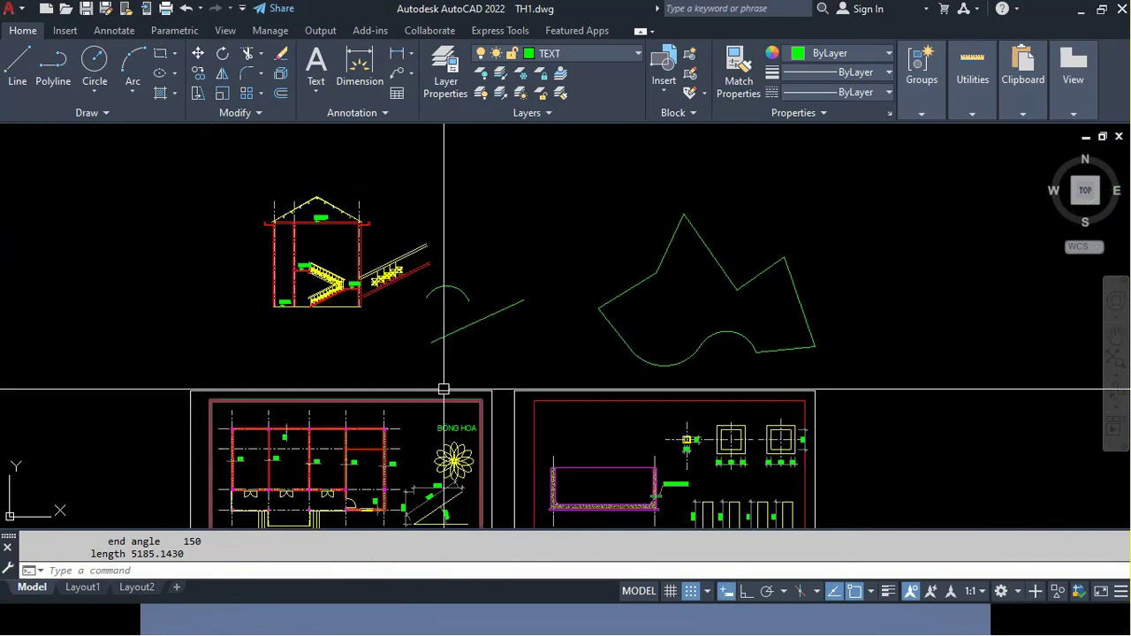
{"action": "scroll", "coordinate": [444, 391], "scroll_direction": "down", "scroll_amount": 1}
{"action": "scroll", "coordinate": [486, 285], "scroll_direction": "down", "scroll_amount": 2}
{"action": "scroll", "coordinate": [458, 375], "scroll_direction": "up", "scroll_amount": 2}
{"action": "middle_click_drag", "start_coordinate": [450, 389], "coordinate": [487, 274]}
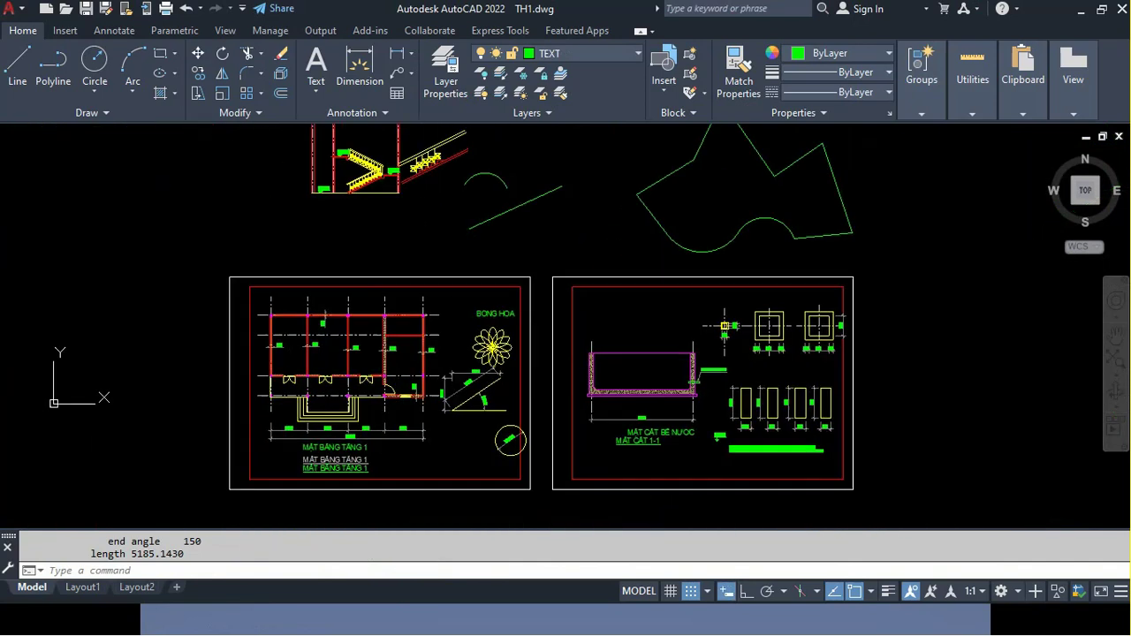
{"action": "scroll", "coordinate": [475, 358], "scroll_direction": "up", "scroll_amount": 2}
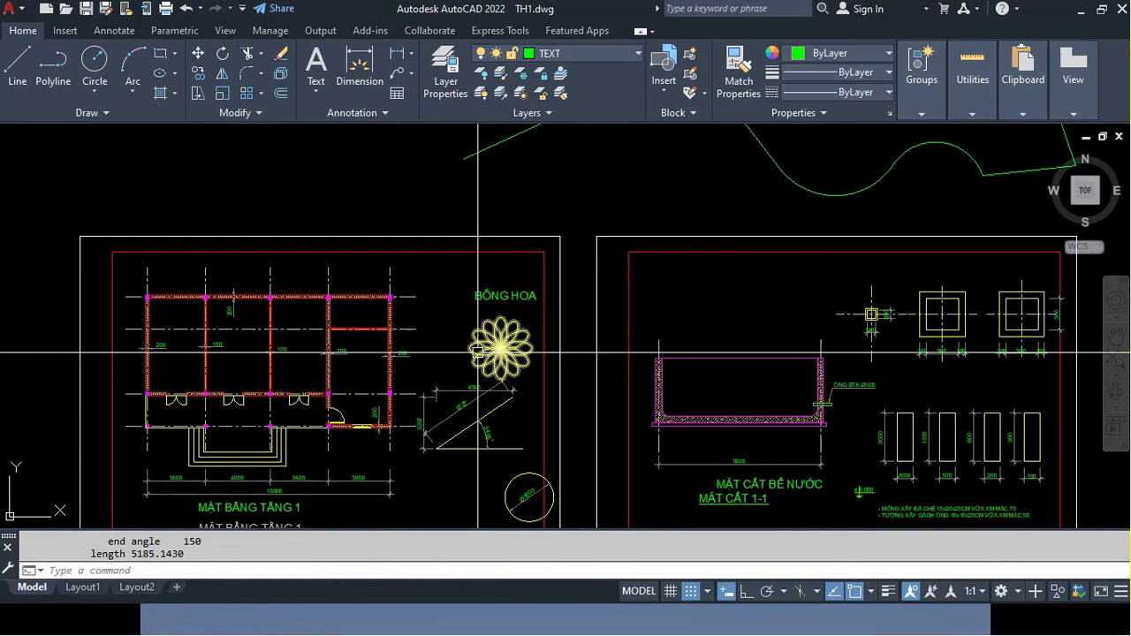
{"action": "mouse_move", "coordinate": [474, 360]}
{"action": "middle_mouse_down"}
{"action": "mouse_move", "coordinate": [323, 372]}
{"action": "mouse_move", "coordinate": [499, 334]}
{"action": "middle_mouse_up"}
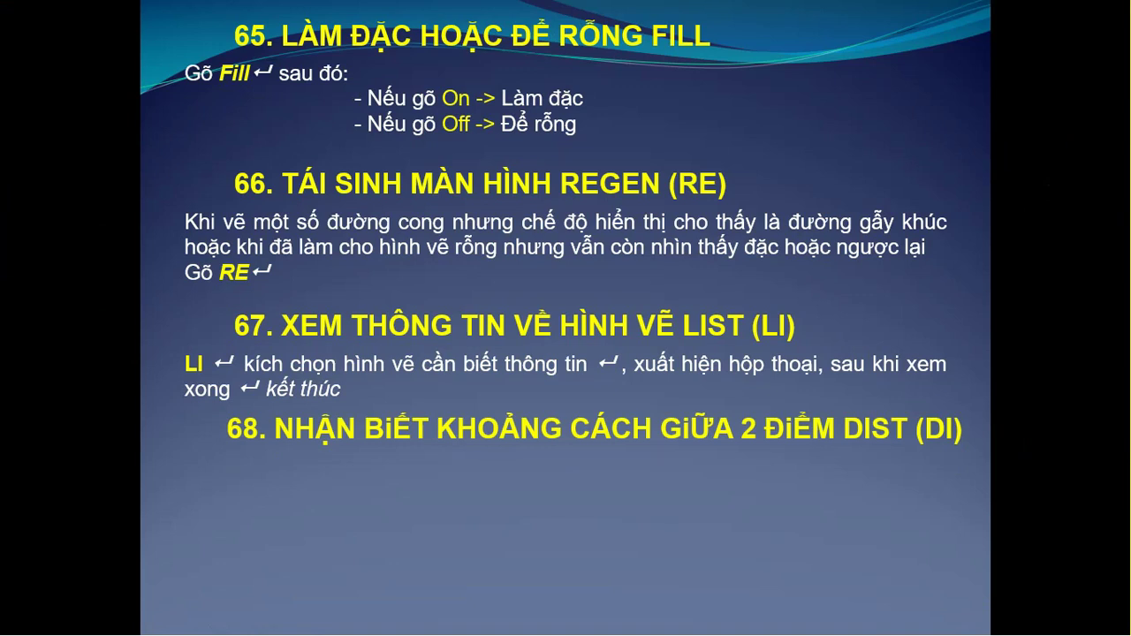
Reveal item 68's DIST (DI) explanation on the slide, then return to TH1.dwg
{"action": "left_click", "coordinate": [682, 545]}
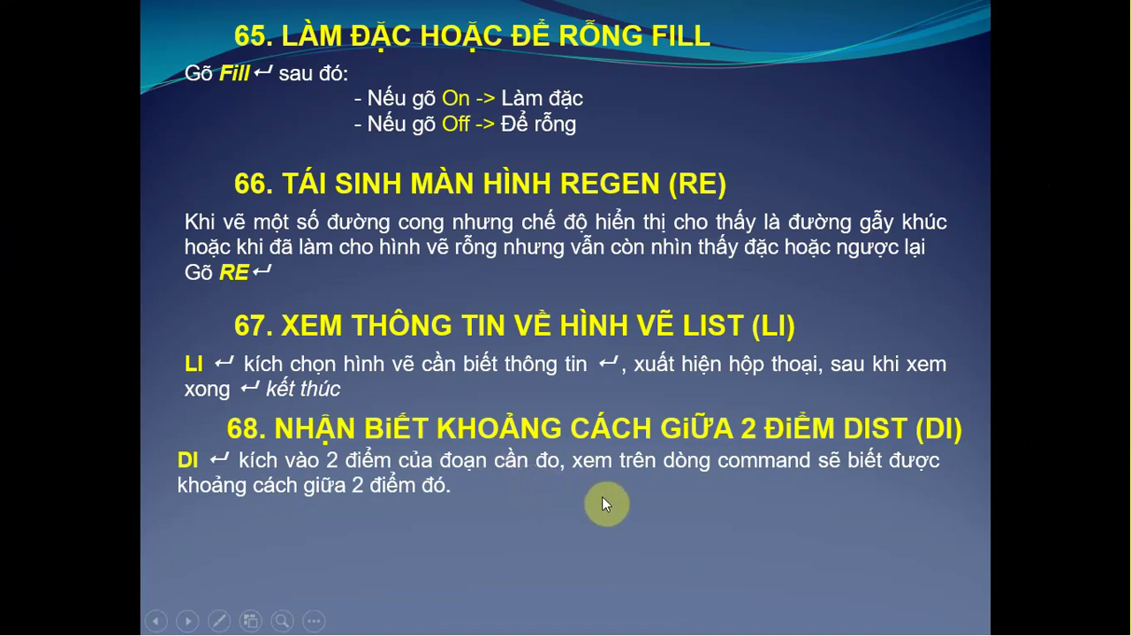
{"action": "key", "text": "alt+Tab"}
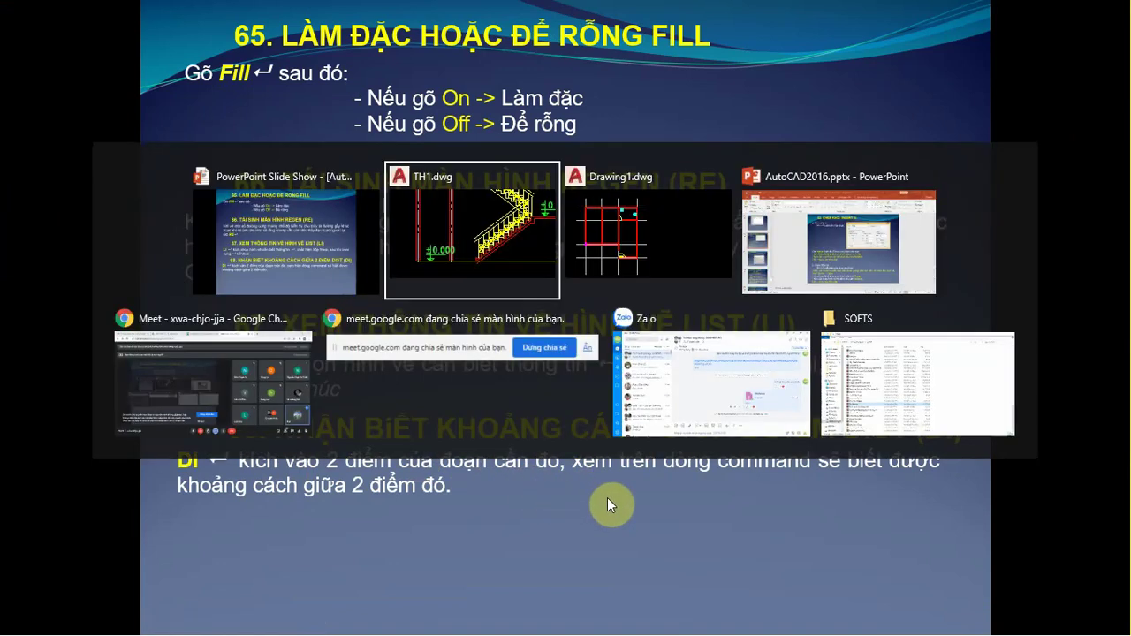
Zoom to the 3800 dimension and start a DI measurement from its first point, then cancel
{"action": "scroll", "coordinate": [405, 355], "scroll_direction": "up", "scroll_amount": 3}
{"action": "scroll", "coordinate": [416, 346], "scroll_direction": "up", "scroll_amount": 2}
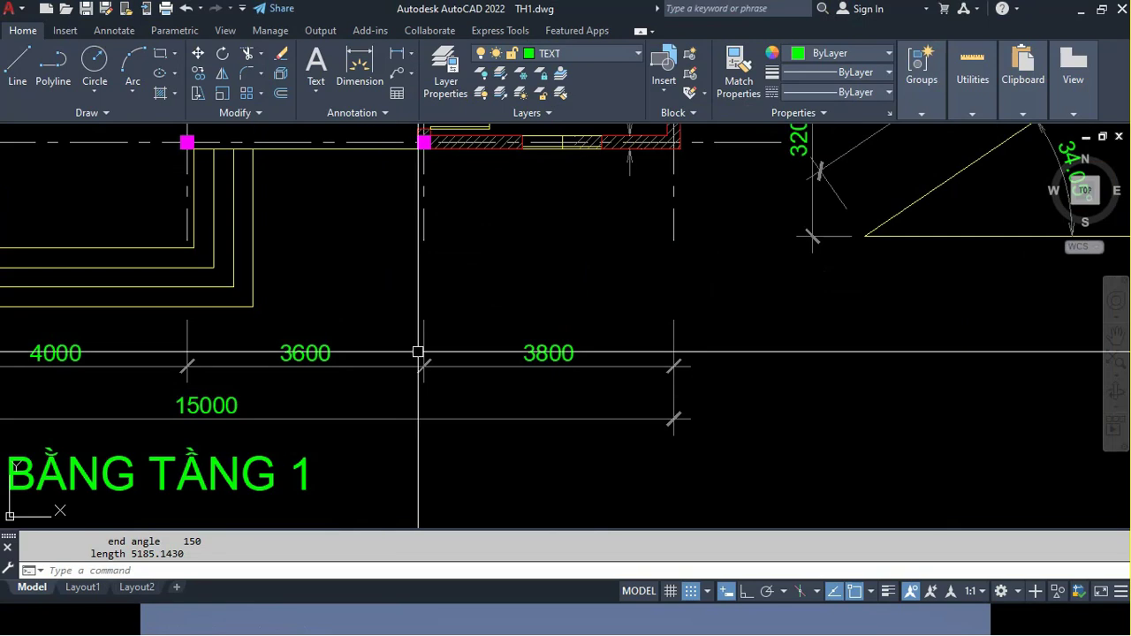
{"action": "middle_click_drag", "start_coordinate": [417, 345], "coordinate": [429, 434]}
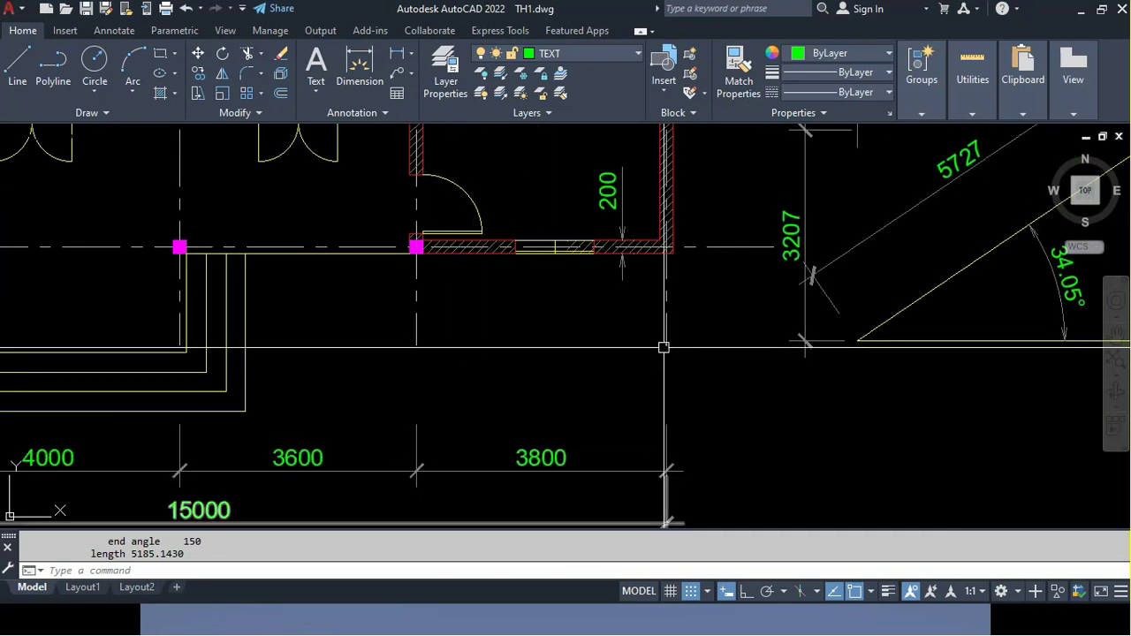
{"action": "type", "text": "DI"}
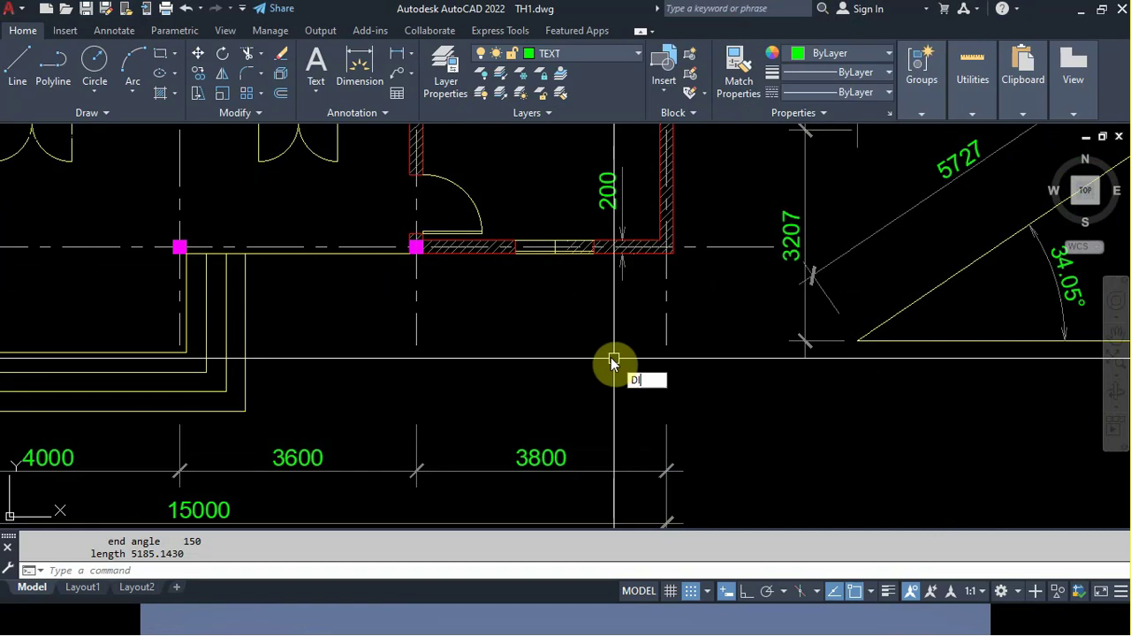
{"action": "key", "text": "Return"}
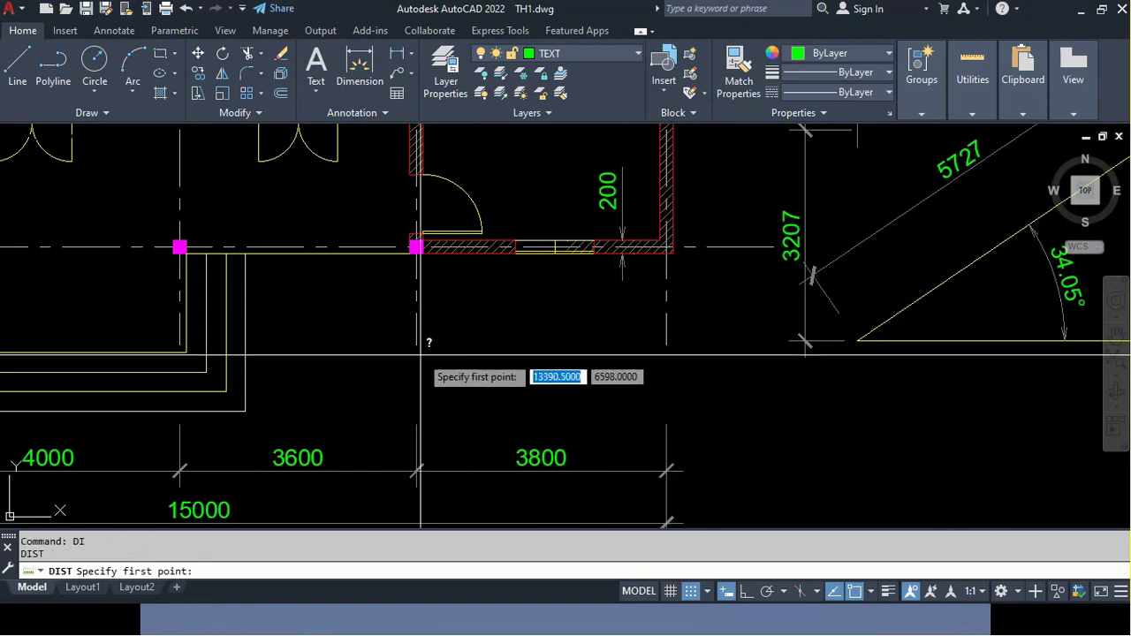
{"action": "left_click", "coordinate": [418, 343]}
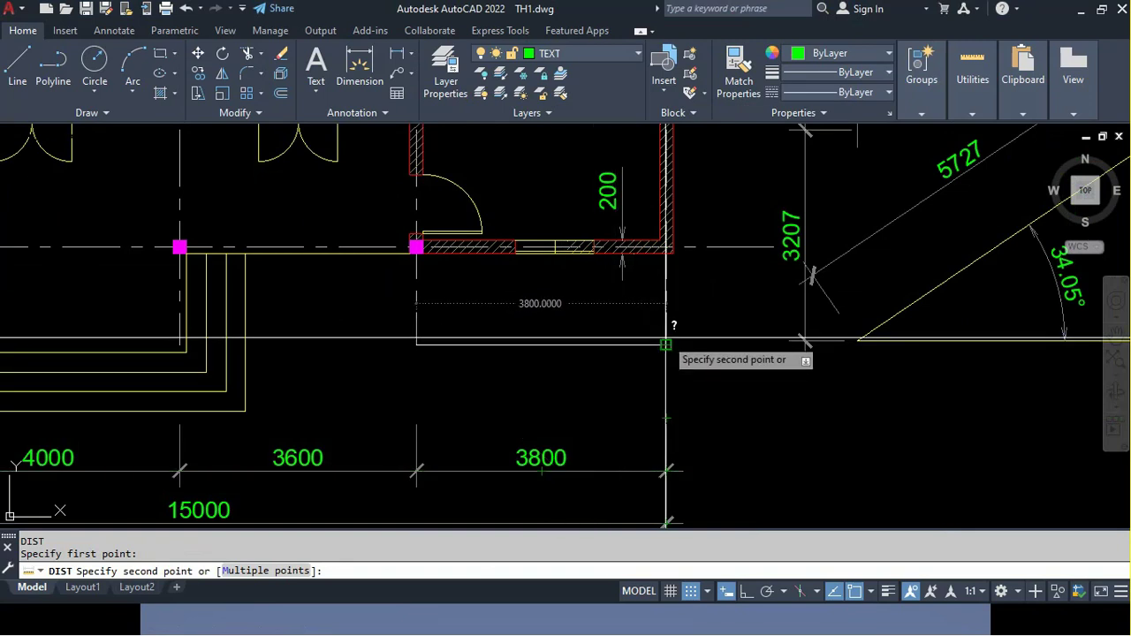
{"action": "key", "text": "Escape"}
Zoom out to the whole ground floor plan and switch to the presentation slides
{"action": "scroll", "coordinate": [511, 335], "scroll_direction": "down", "scroll_amount": 3}
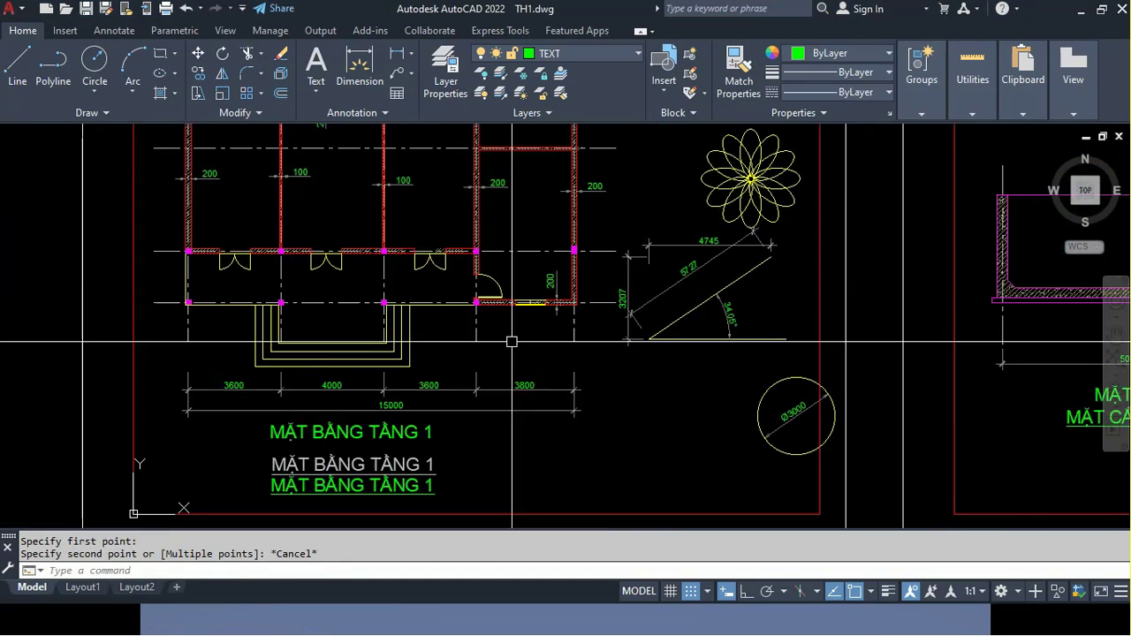
{"action": "middle_click_drag", "start_coordinate": [512, 336], "coordinate": [466, 369]}
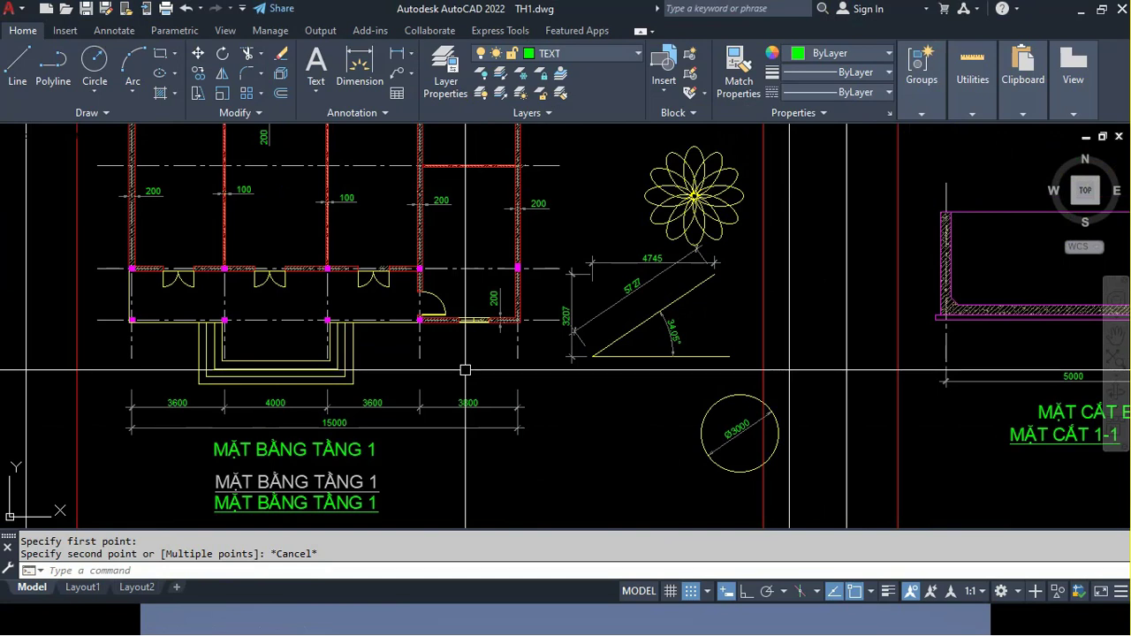
{"action": "scroll", "coordinate": [465, 371], "scroll_direction": "up", "scroll_amount": 2}
{"action": "left_click", "coordinate": [450, 618]}
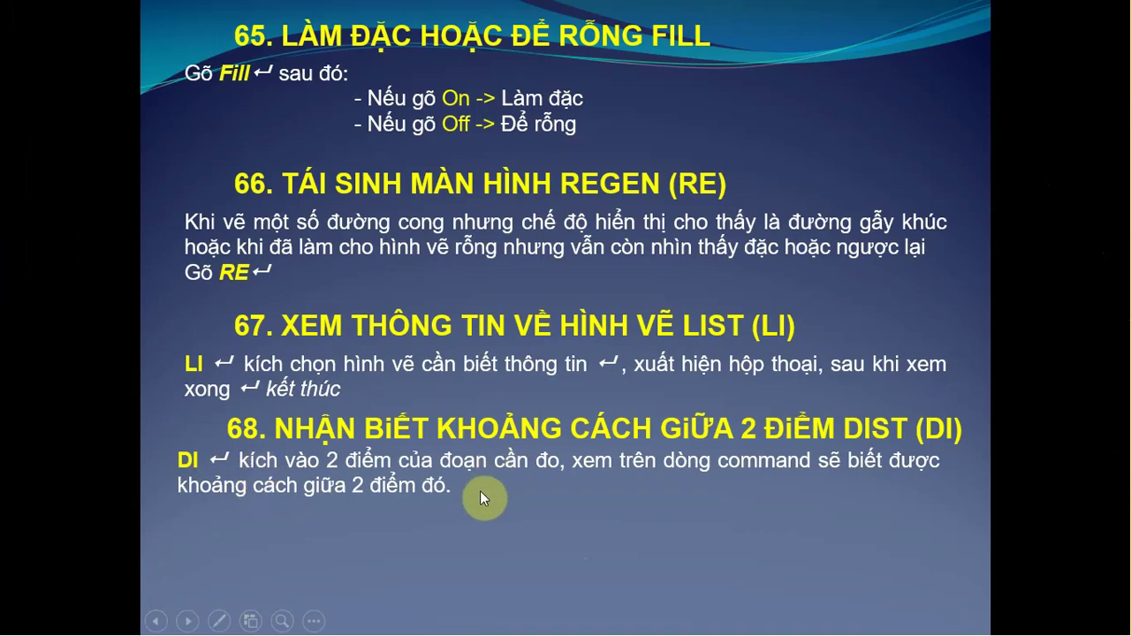
Return to TH1.dwg and zoom in on the 3600 and 3800 floor plan dimensions
{"action": "key", "text": "alt+Tab"}
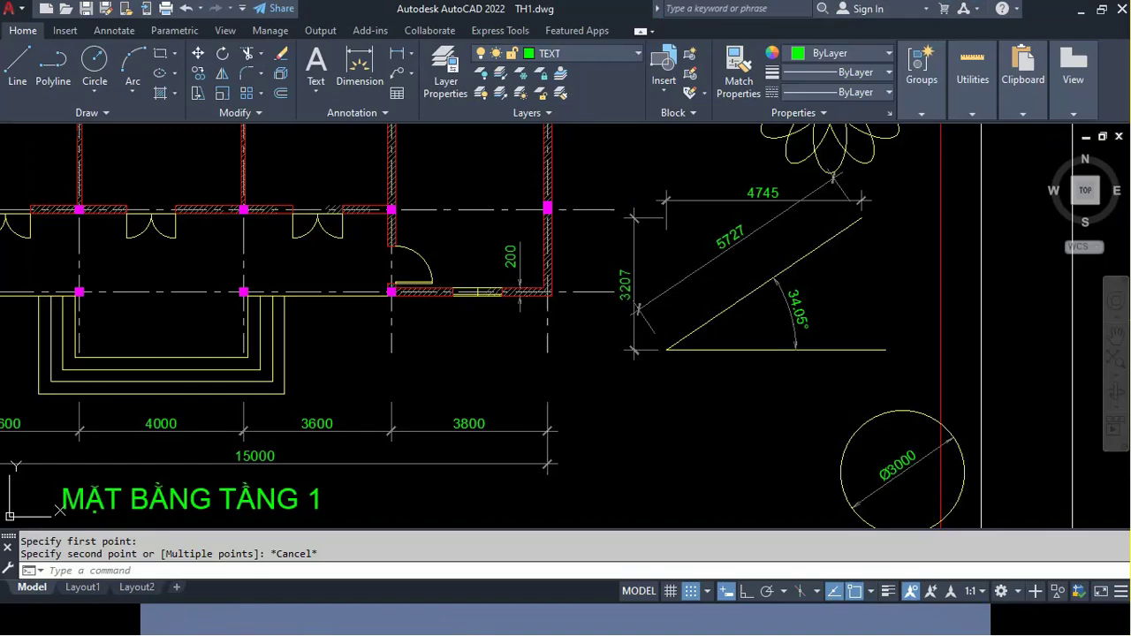
{"action": "scroll", "coordinate": [427, 426], "scroll_direction": "up", "scroll_amount": 2}
{"action": "middle_click_drag", "start_coordinate": [421, 424], "coordinate": [473, 389]}
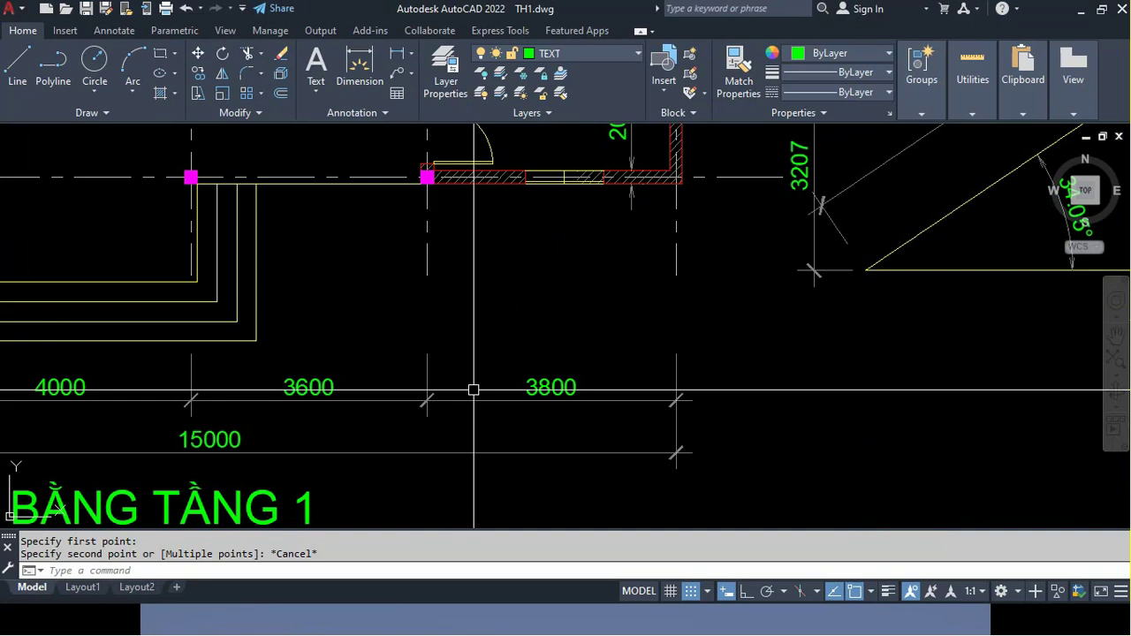
List the 3800 dimension, highlighting style TL 1-100 on layer NET THAY, then show the Annotate ribbon
{"action": "left_click", "coordinate": [537, 386]}
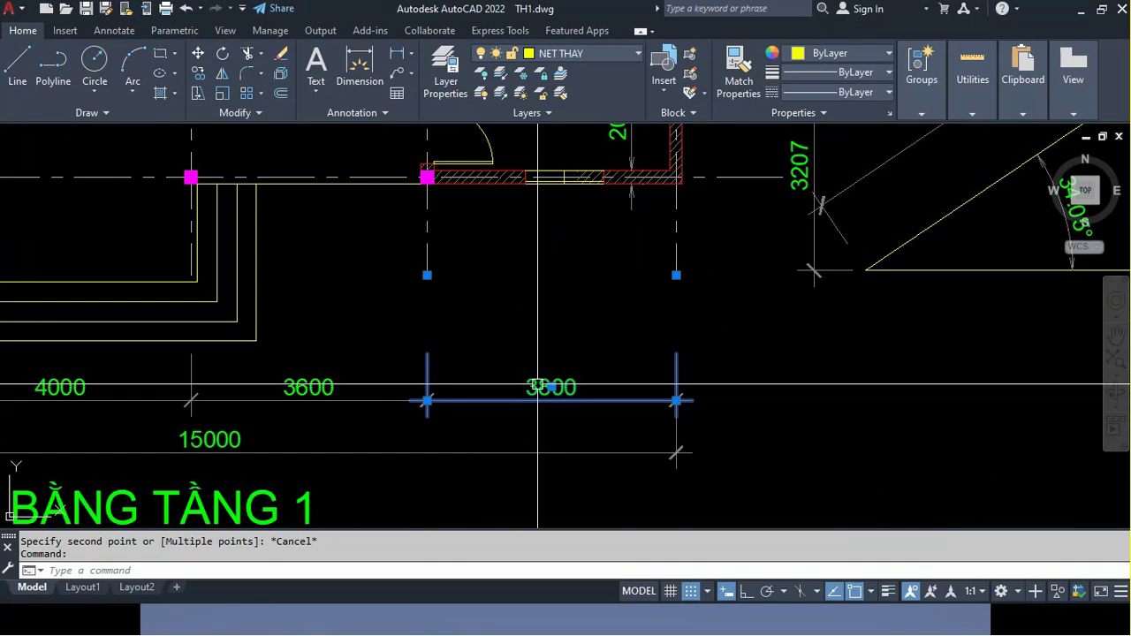
{"action": "type", "text": "li"}
{"action": "key", "text": "Return"}
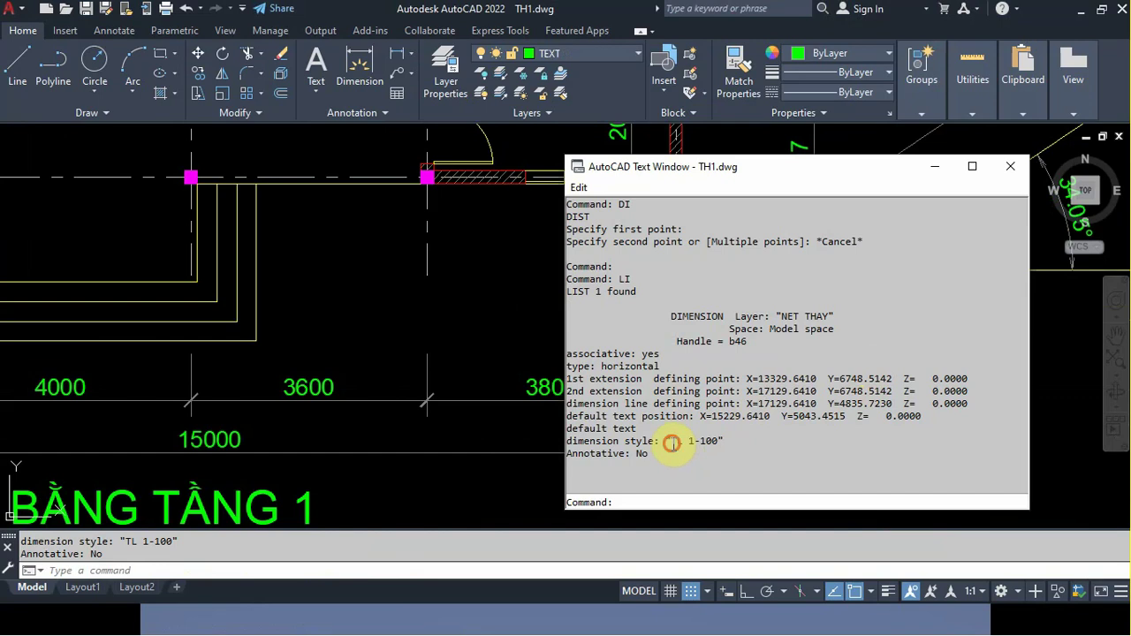
{"action": "left_click_drag", "start_coordinate": [671, 441], "coordinate": [746, 440]}
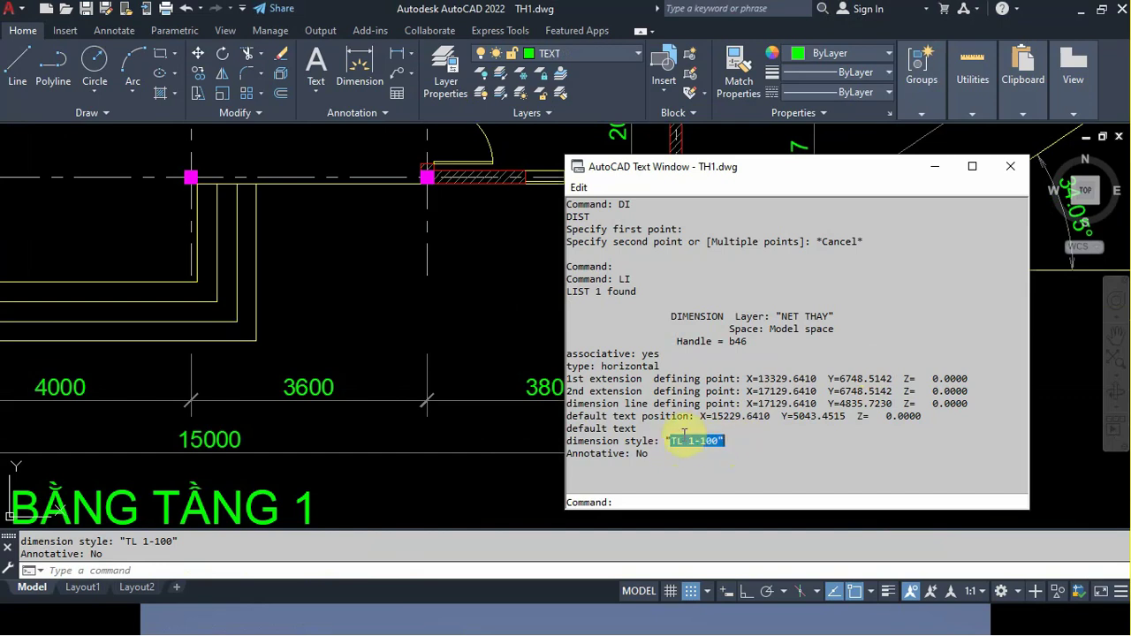
{"action": "mouse_move", "coordinate": [1010, 166]}
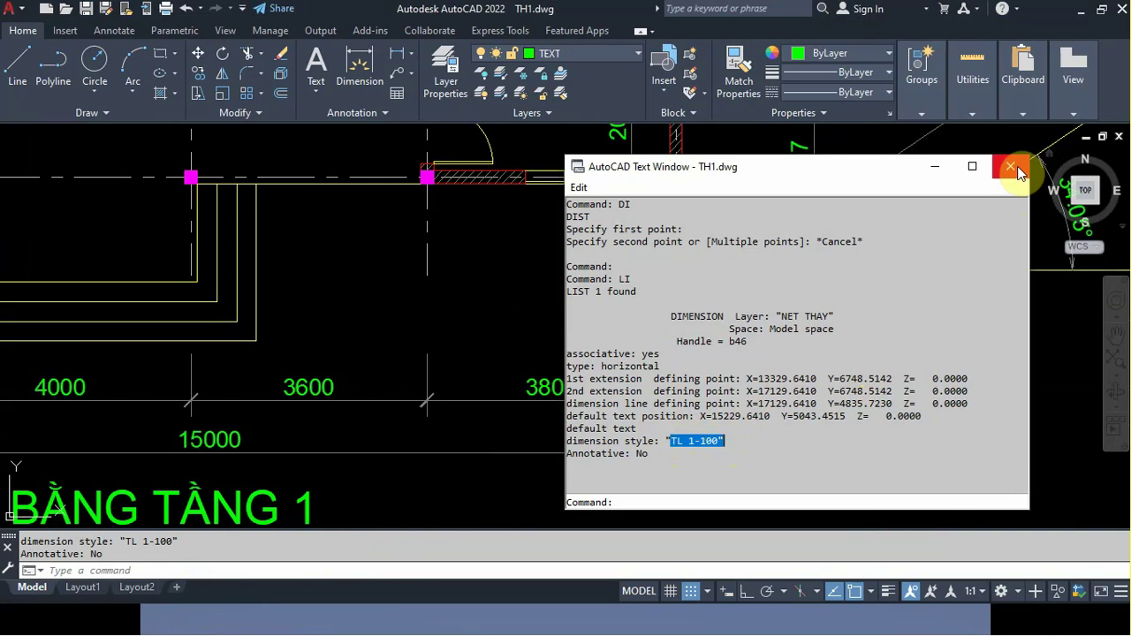
{"action": "left_click", "coordinate": [1010, 166]}
{"action": "left_click", "coordinate": [545, 386]}
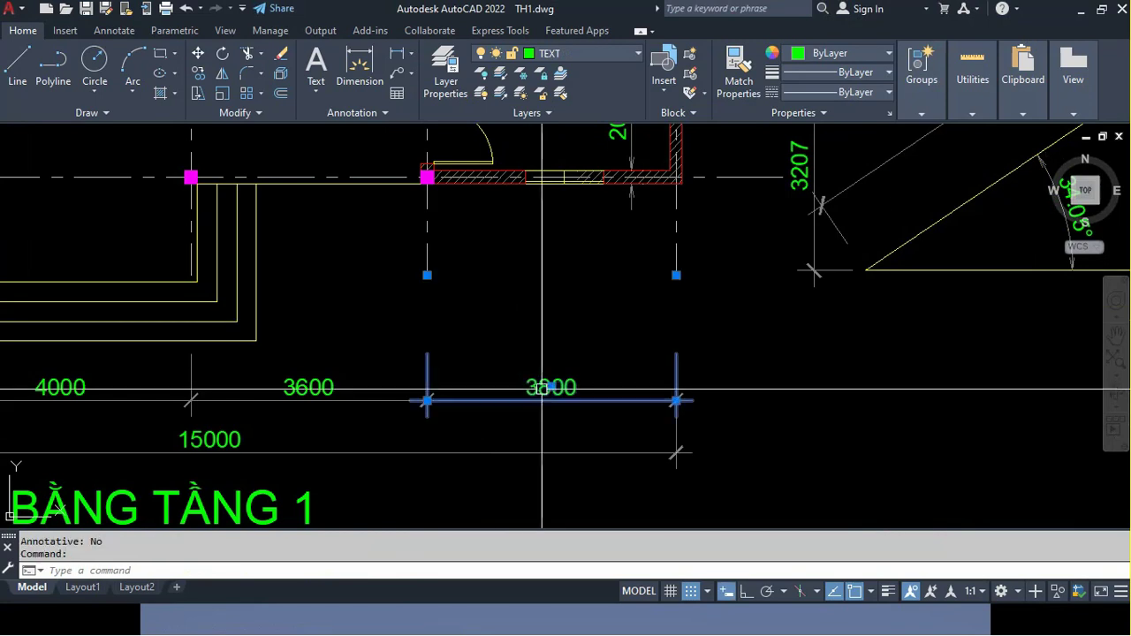
{"action": "left_click", "coordinate": [115, 28]}
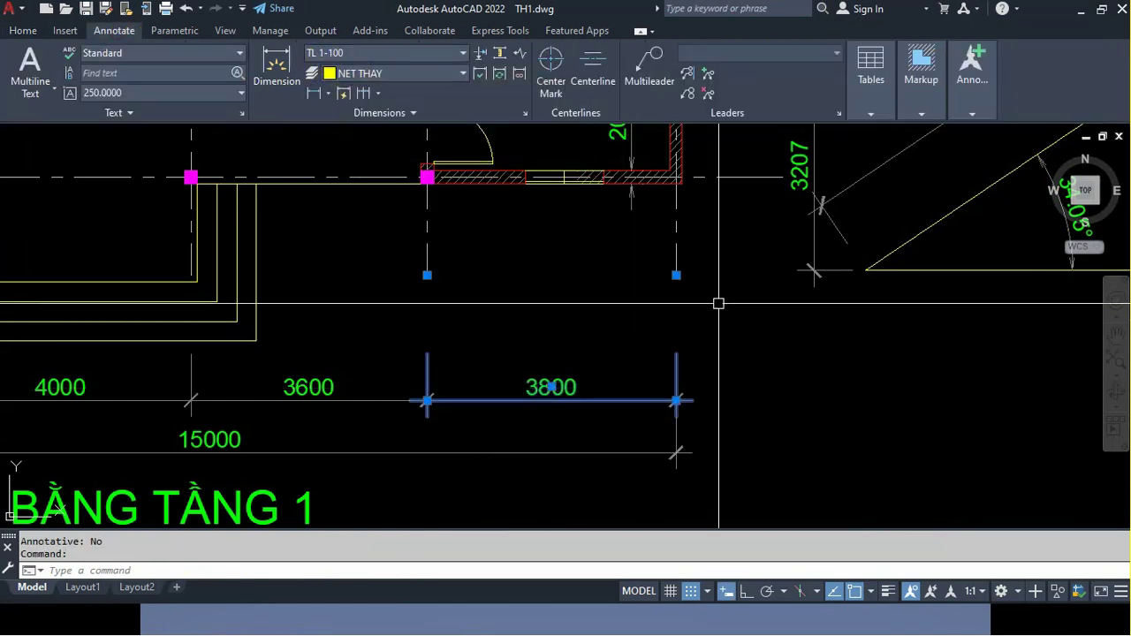
{"action": "key", "text": "Escape"}
{"action": "left_click", "coordinate": [548, 389]}
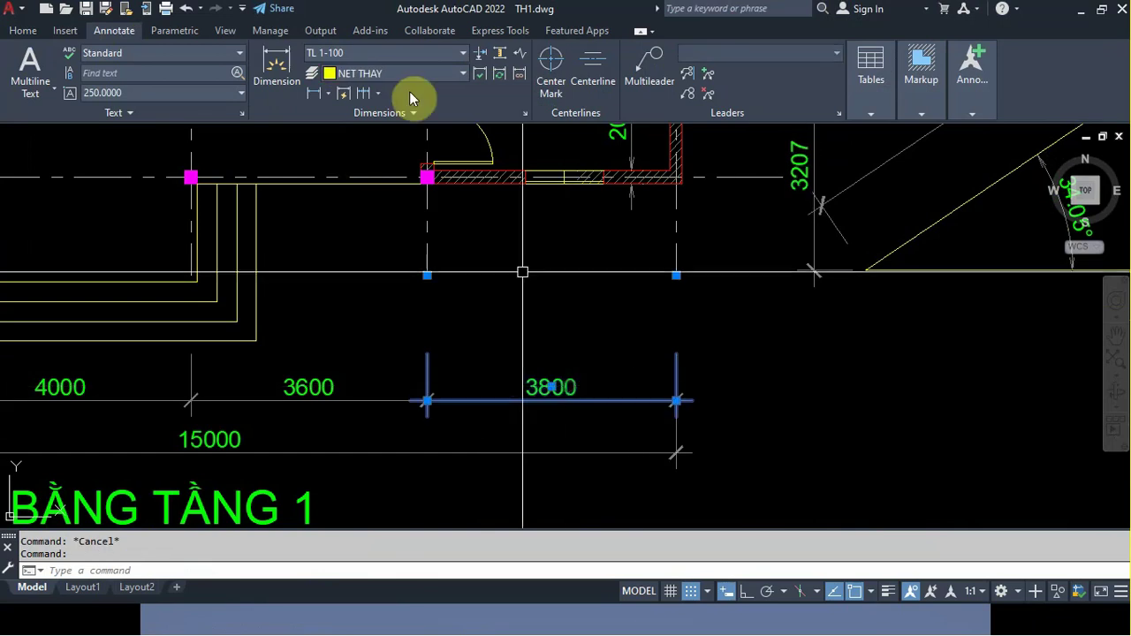
{"action": "key", "text": "Escape"}
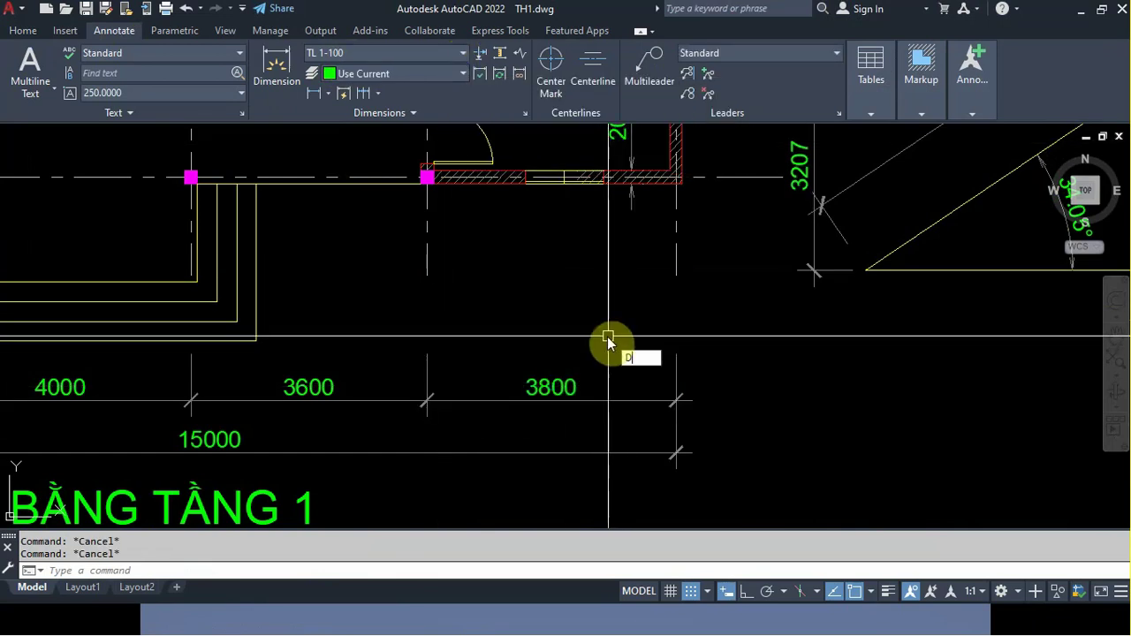
{"action": "type", "text": "d"}
{"action": "key", "text": "Return"}
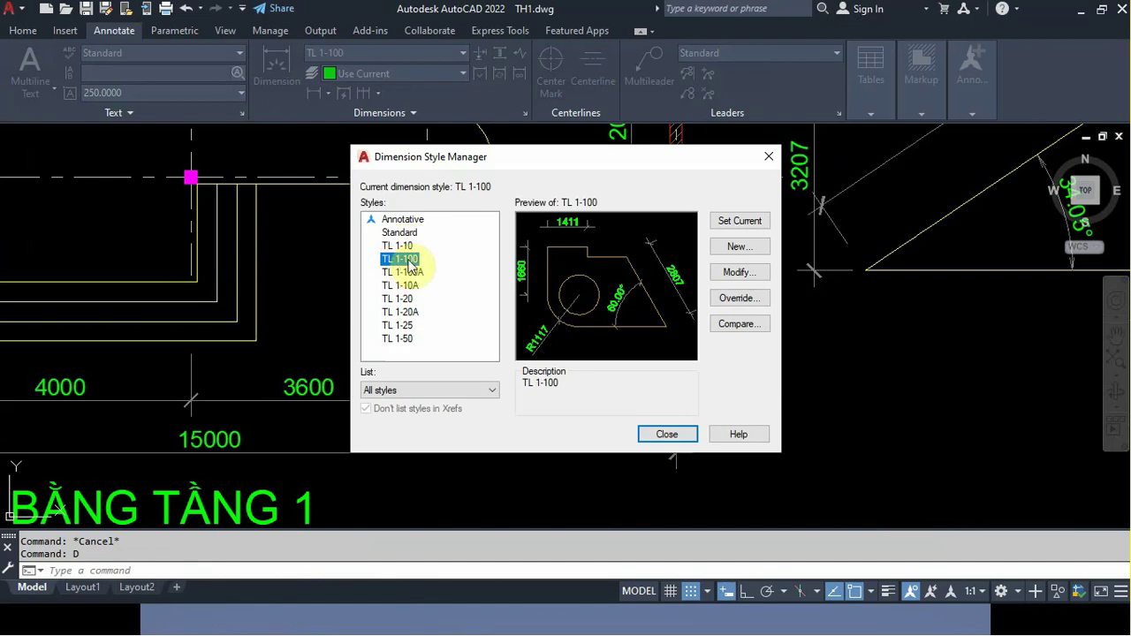
{"action": "left_click", "coordinate": [741, 271]}
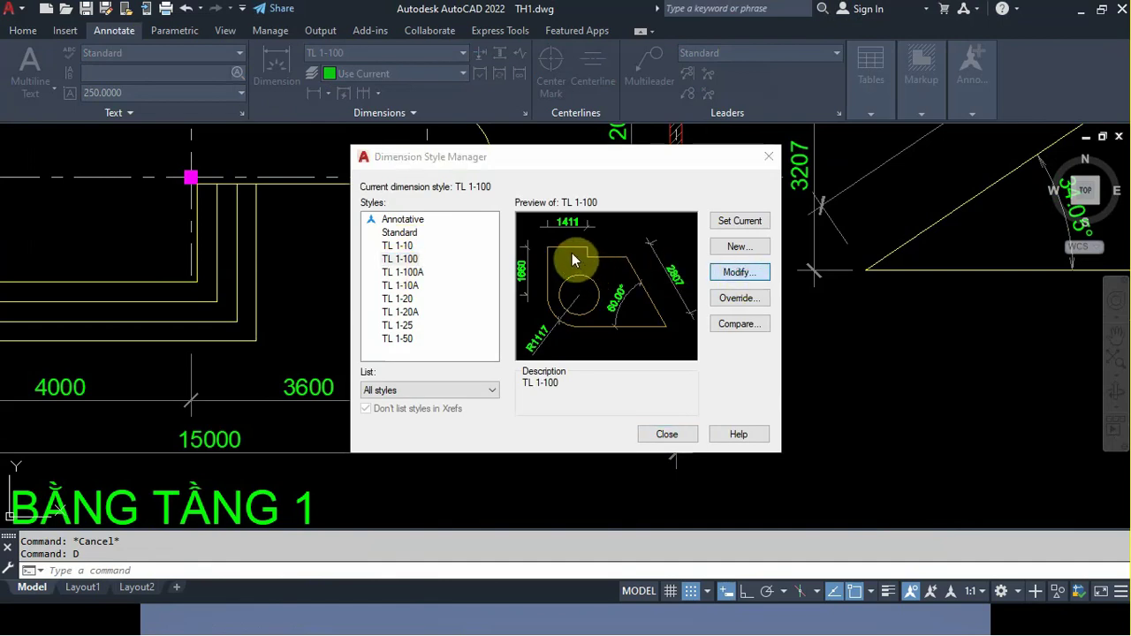
{"action": "left_click", "coordinate": [535, 135]}
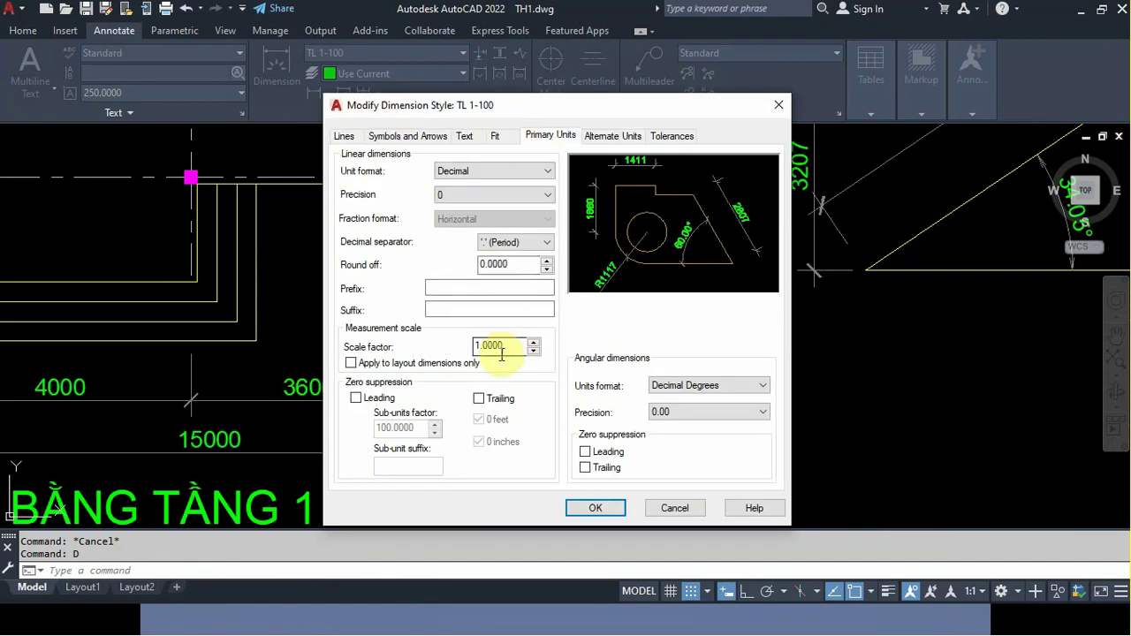
{"action": "left_click", "coordinate": [665, 509]}
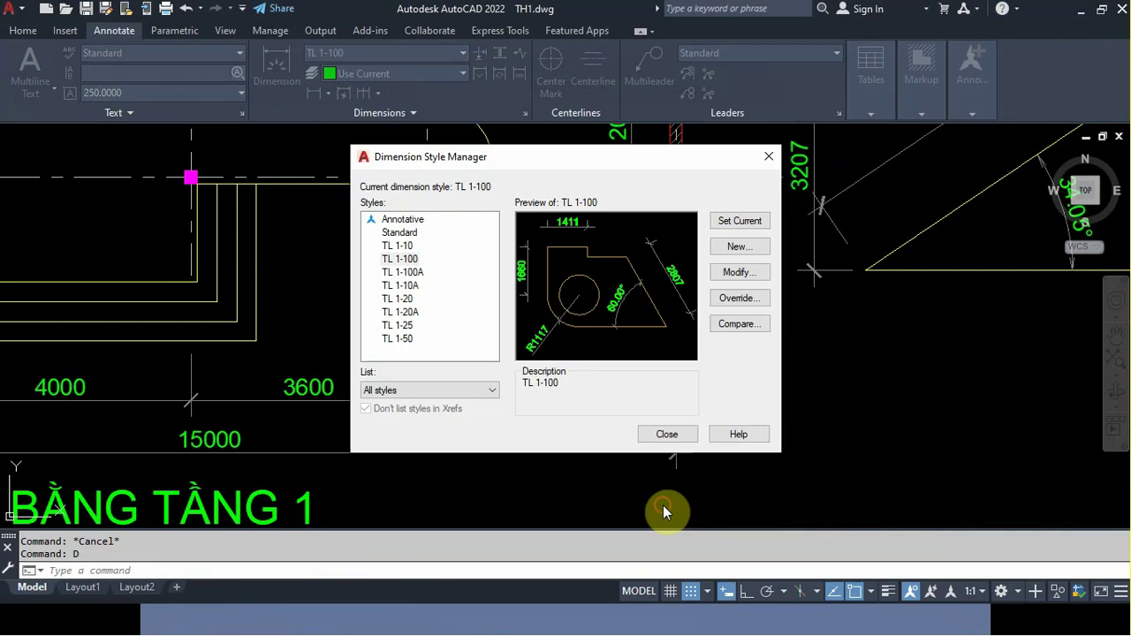
{"action": "left_click", "coordinate": [672, 434]}
{"action": "scroll", "coordinate": [507, 379], "scroll_direction": "down", "scroll_amount": 5}
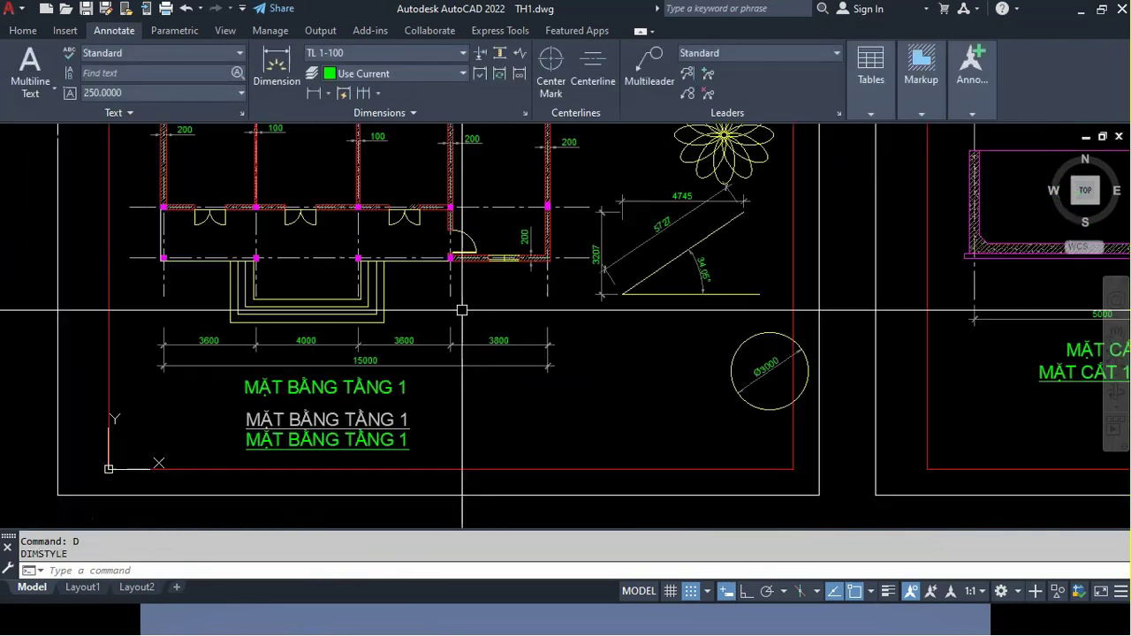
{"action": "scroll", "coordinate": [506, 379], "scroll_direction": "down", "scroll_amount": 5}
{"action": "scroll", "coordinate": [508, 379], "scroll_direction": "down", "scroll_amount": 2}
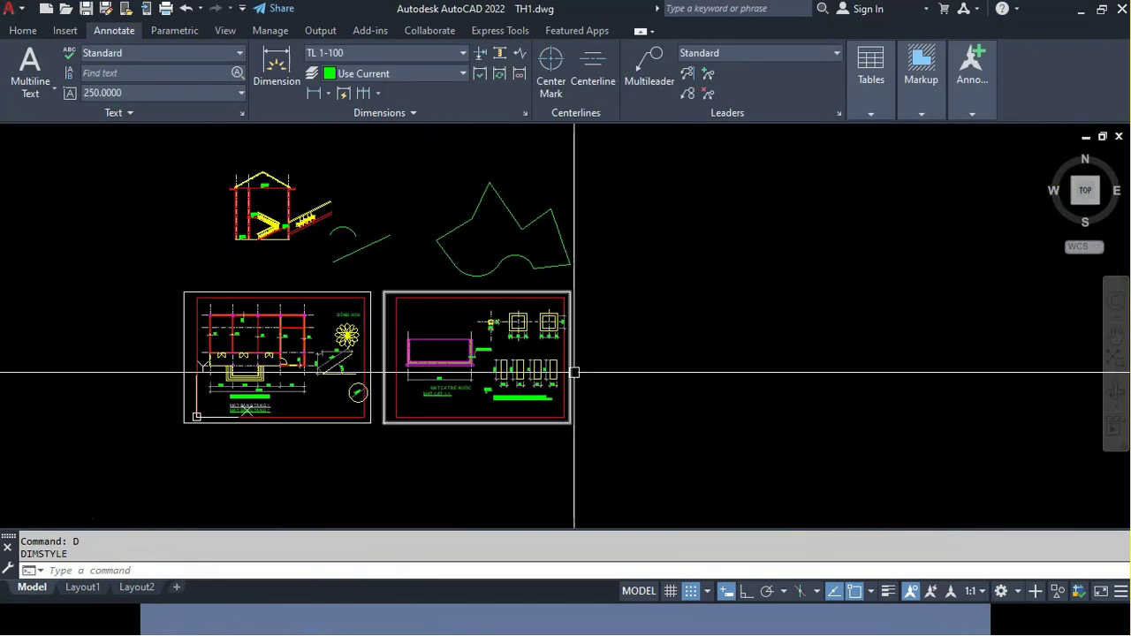
{"action": "scroll", "coordinate": [575, 318], "scroll_direction": "up", "scroll_amount": 3}
{"action": "scroll", "coordinate": [512, 298], "scroll_direction": "up", "scroll_amount": 5}
{"action": "scroll", "coordinate": [506, 345], "scroll_direction": "up", "scroll_amount": 2}
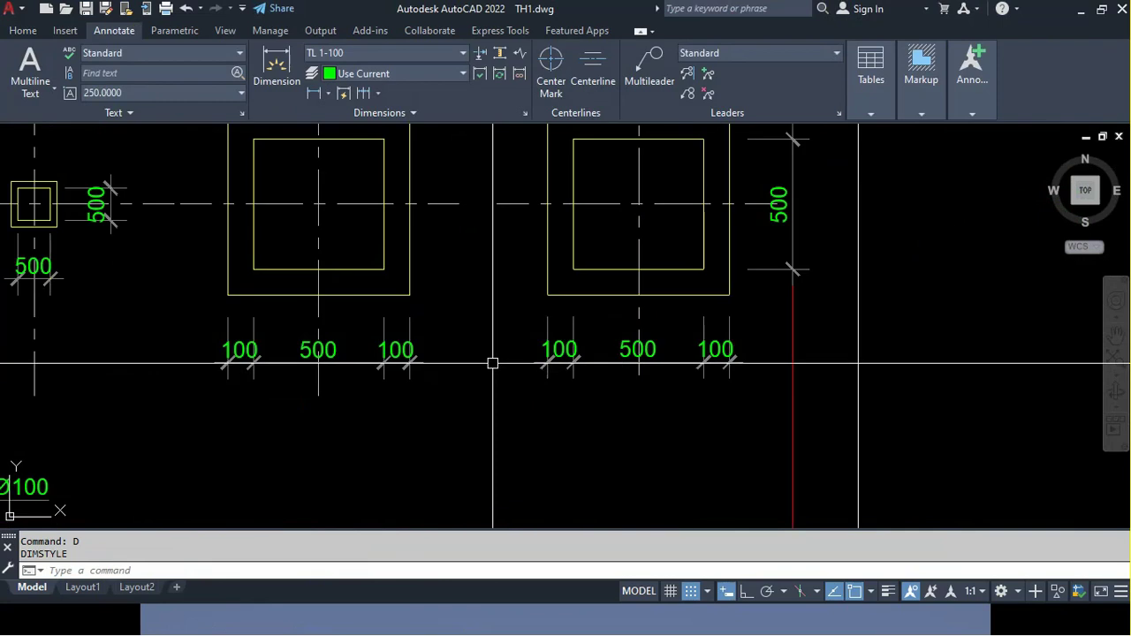
{"action": "scroll", "coordinate": [492, 361], "scroll_direction": "up", "scroll_amount": 3}
{"action": "scroll", "coordinate": [492, 364], "scroll_direction": "down", "scroll_amount": 2}
{"action": "middle_click_drag", "start_coordinate": [496, 355], "coordinate": [468, 363]}
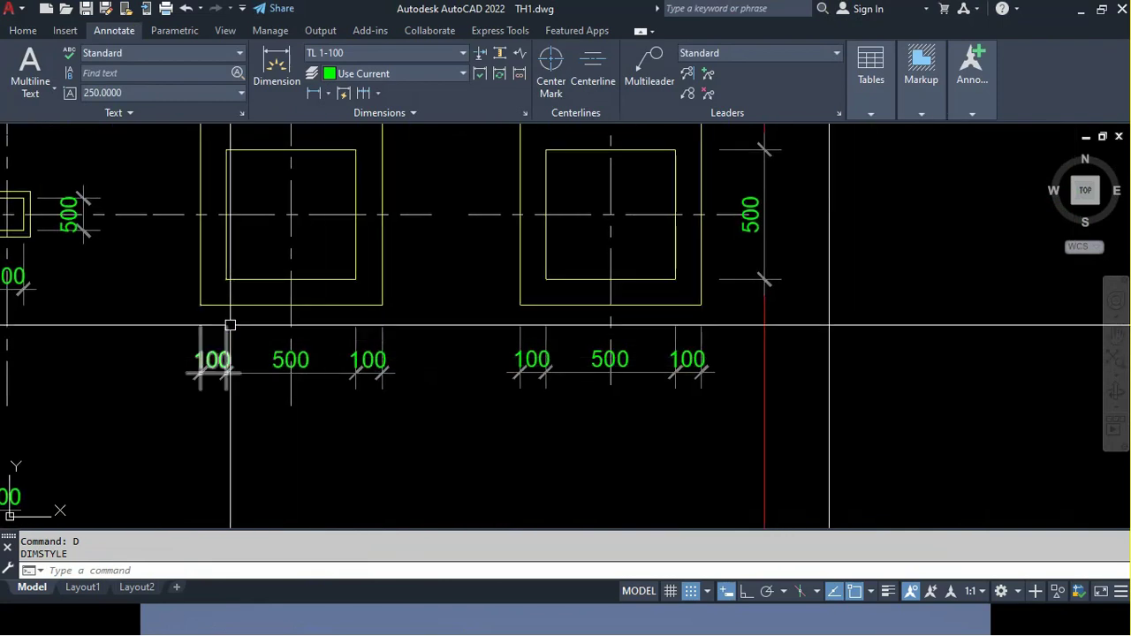
{"action": "scroll", "coordinate": [274, 336], "scroll_direction": "up", "scroll_amount": 2}
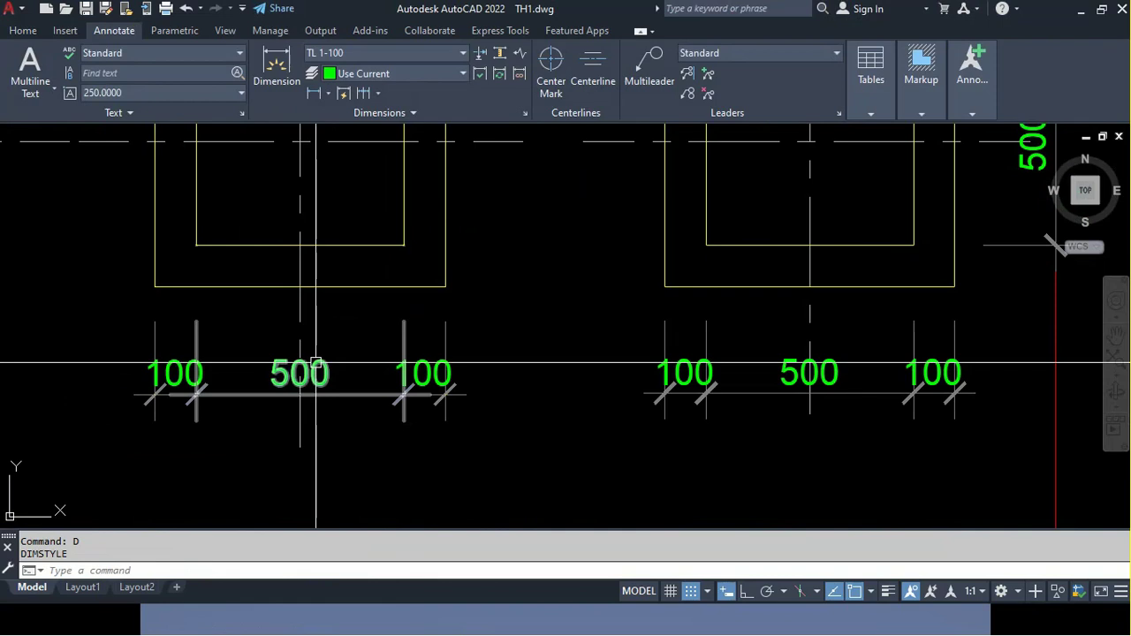
{"action": "scroll", "coordinate": [315, 361], "scroll_direction": "down", "scroll_amount": 2}
{"action": "scroll", "coordinate": [315, 353], "scroll_direction": "down", "scroll_amount": 1}
{"action": "scroll", "coordinate": [265, 327], "scroll_direction": "up", "scroll_amount": 2}
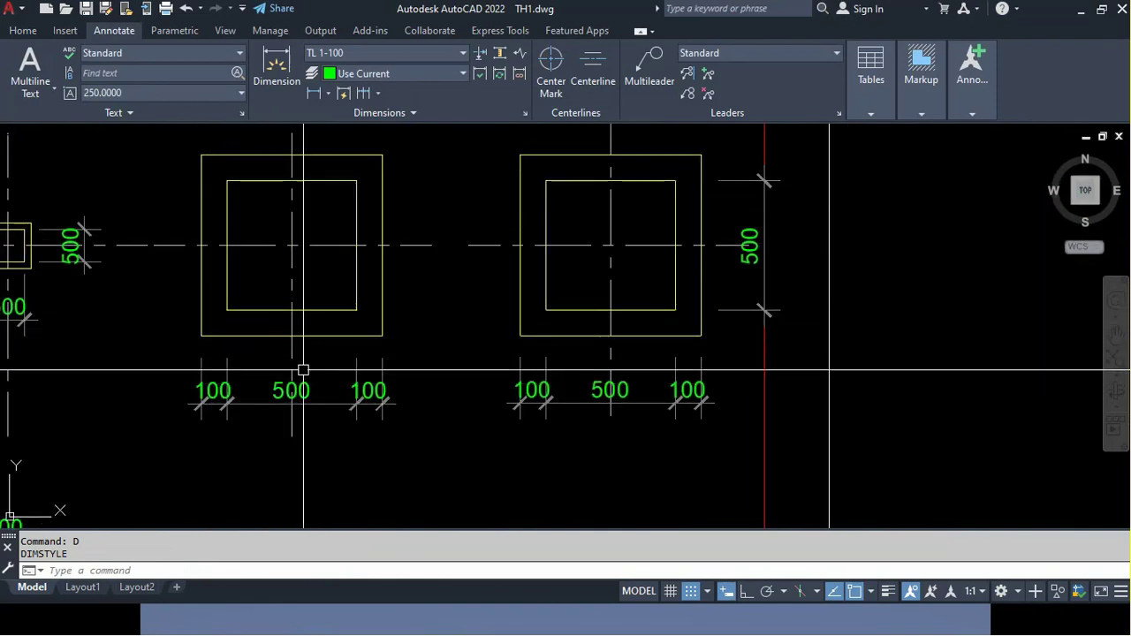
{"action": "type", "text": "DI"}
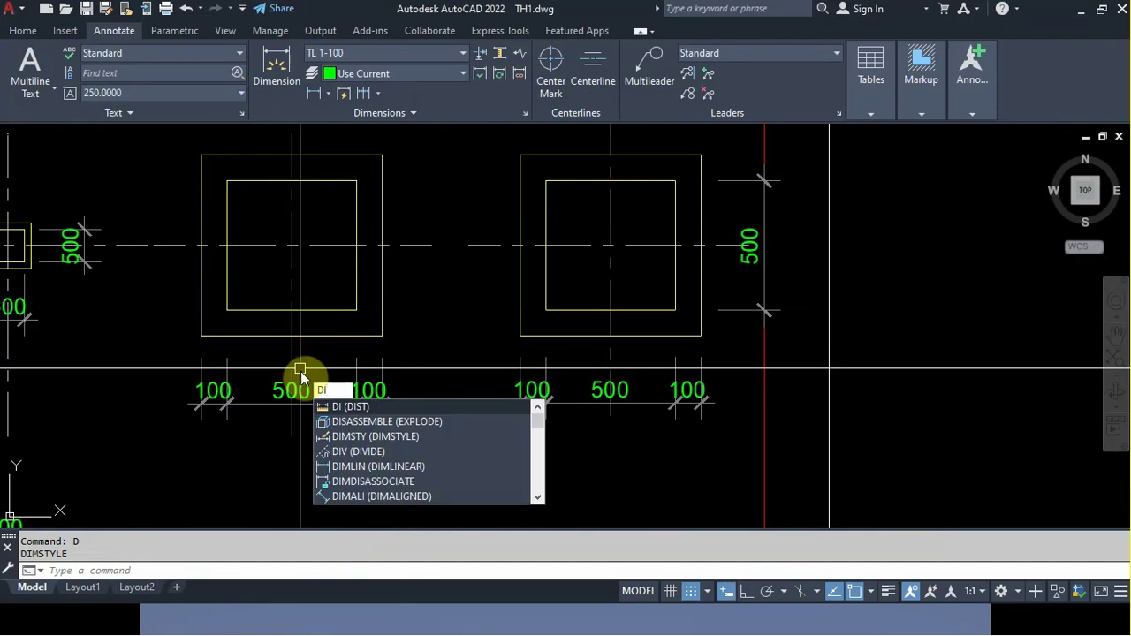
{"action": "key", "text": "Return"}
{"action": "left_click", "coordinate": [227, 309]}
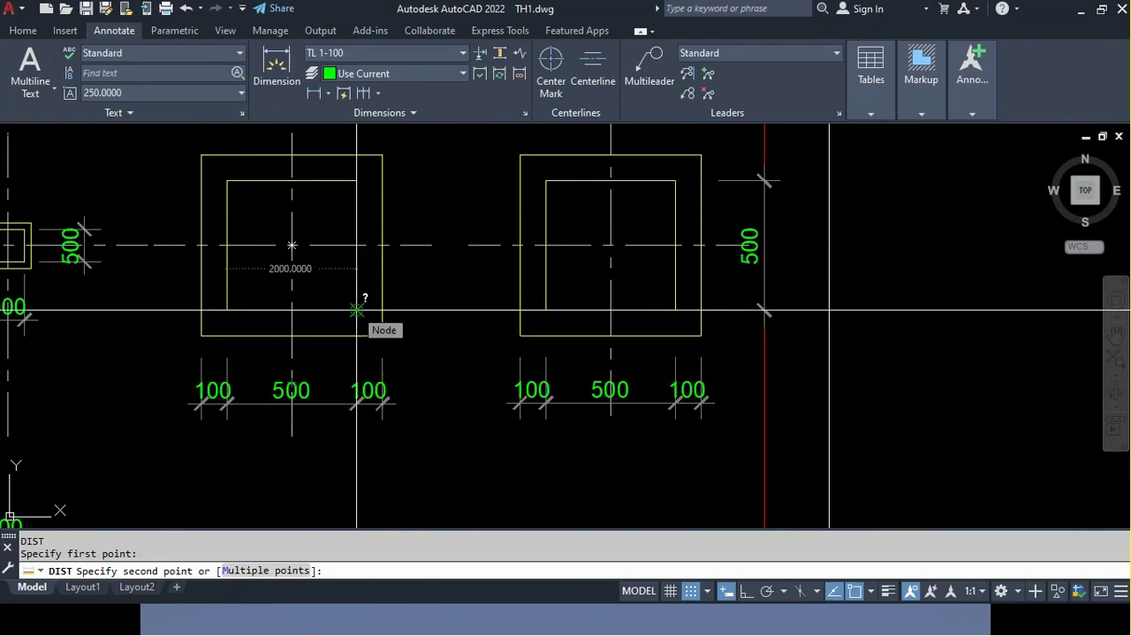
{"action": "key", "text": "Escape"}
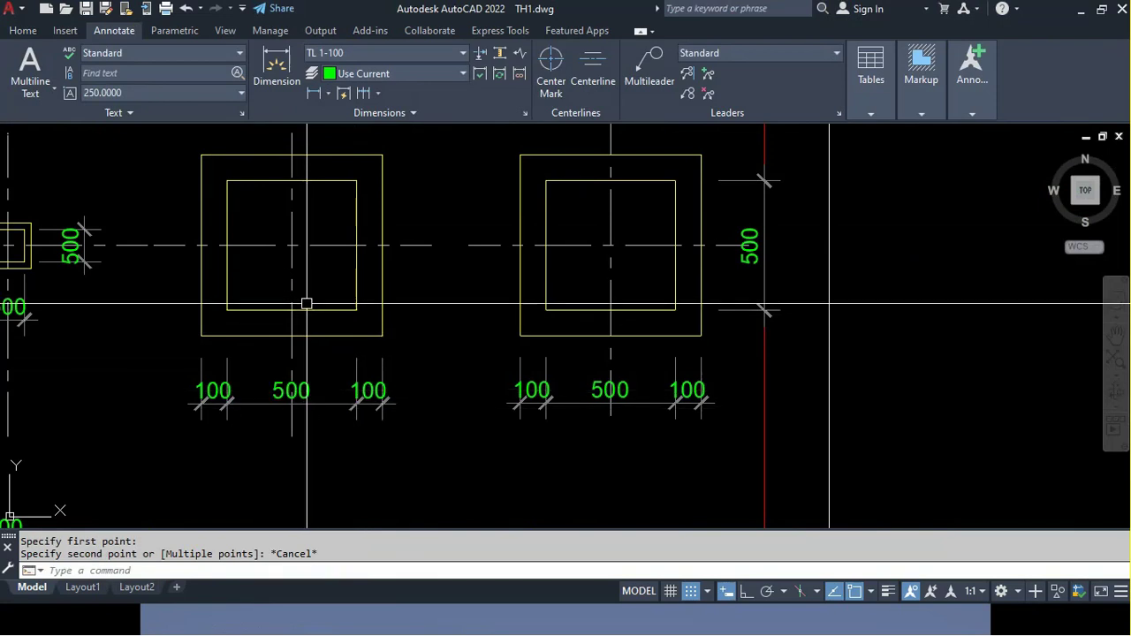
Use CAL to evaluate 2000/500 as 4 and 500/2000 as 0.25
{"action": "type", "text": "cal"}
{"action": "key", "text": "Return"}
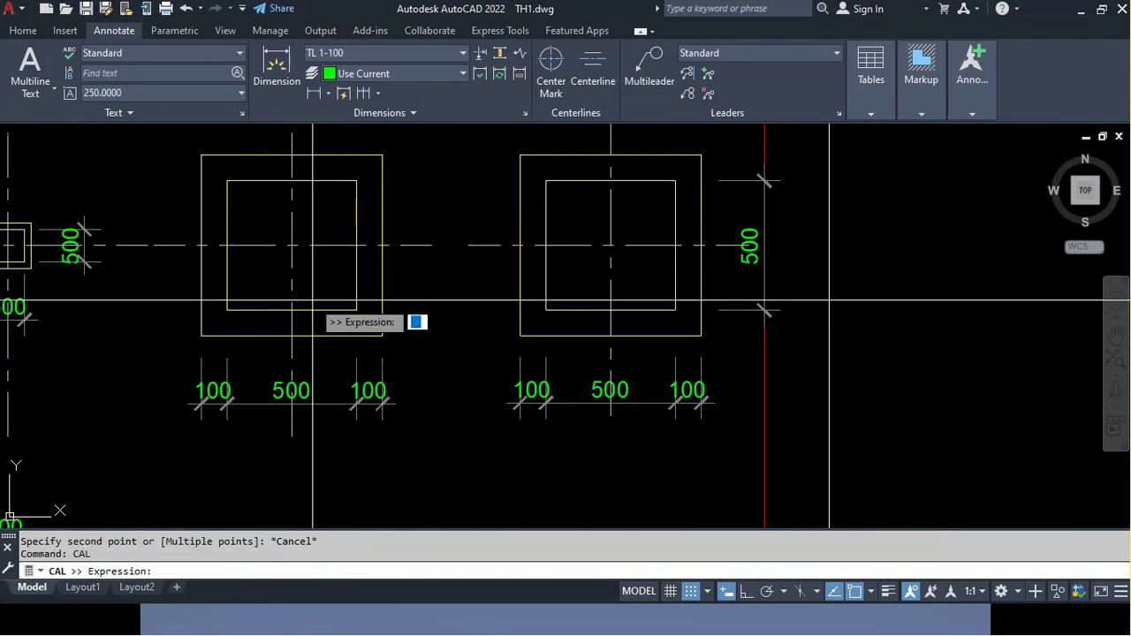
{"action": "type", "text": "20"}
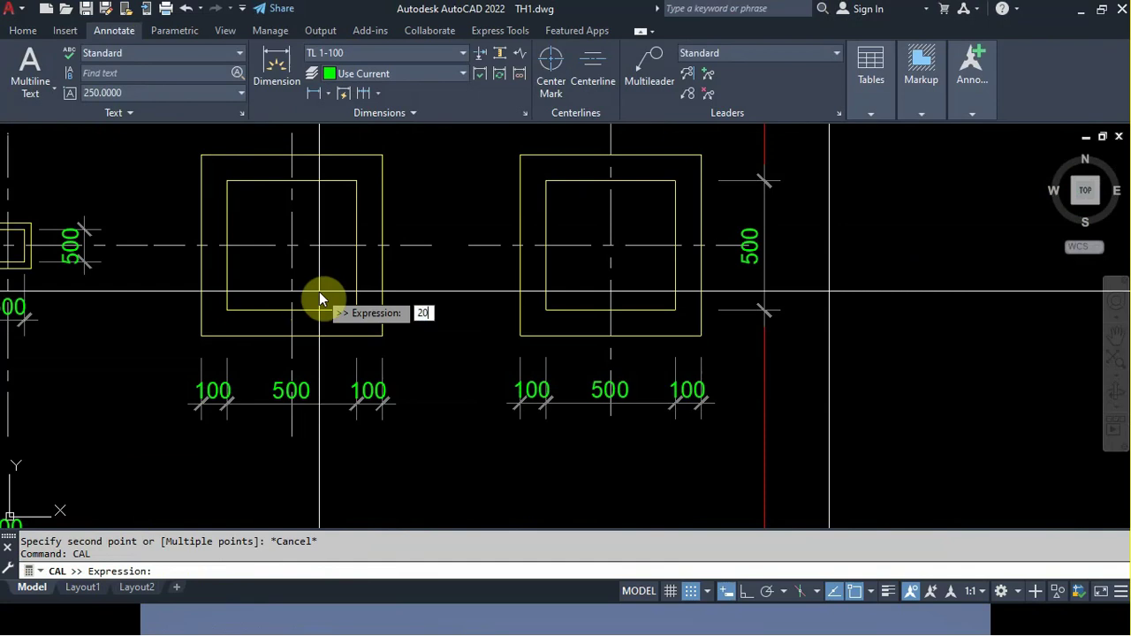
{"action": "type", "text": "00"}
{"action": "type", "text": "/500"}
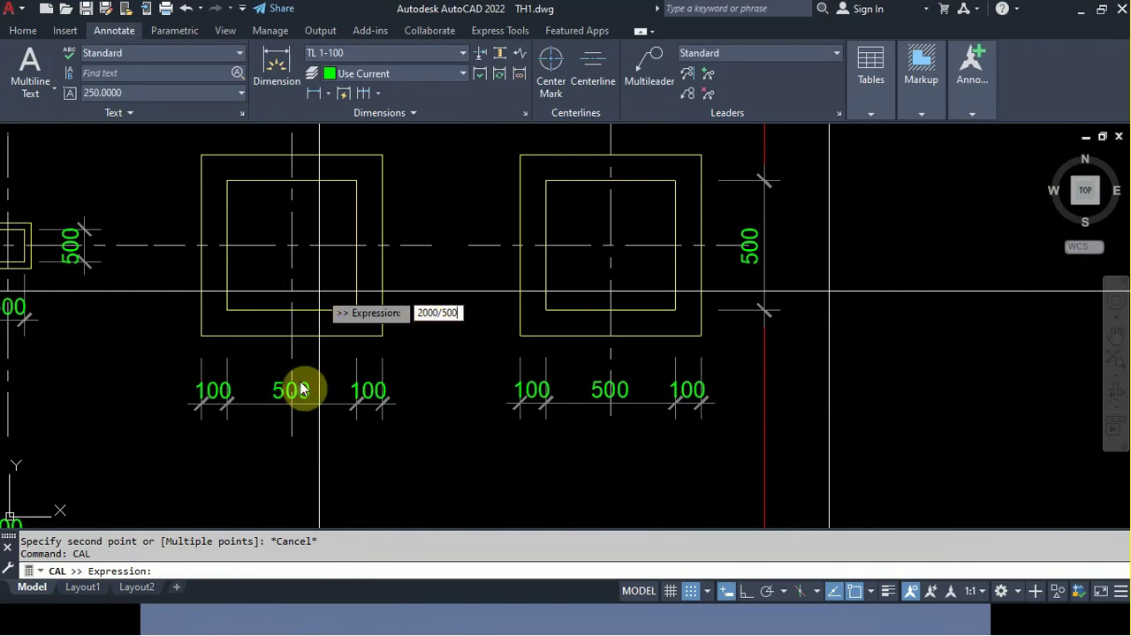
{"action": "key", "text": "Return"}
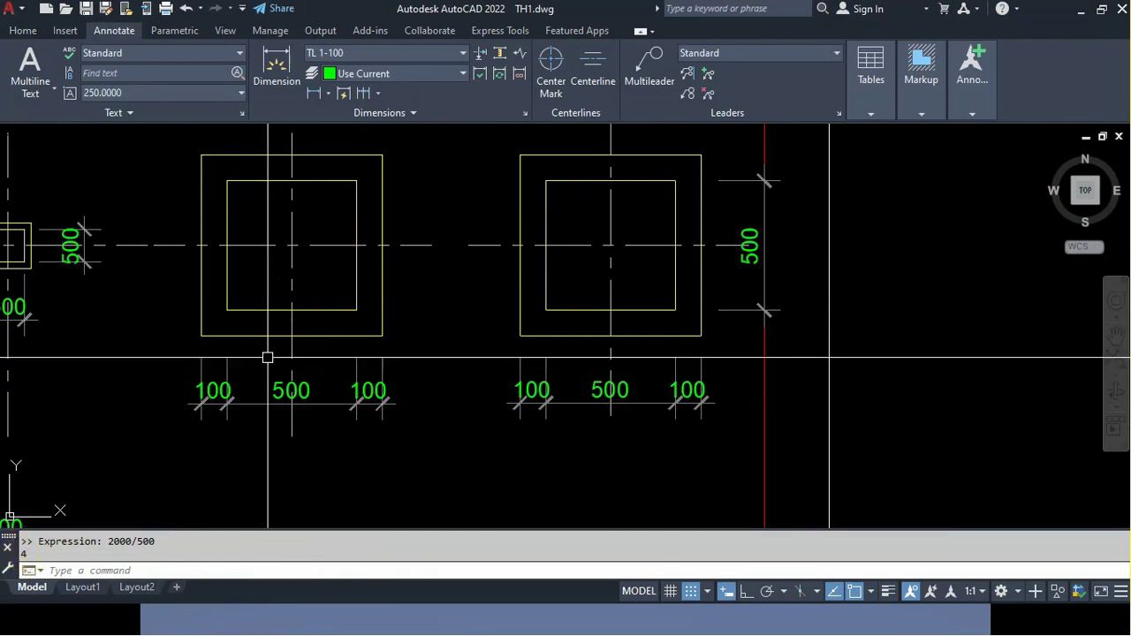
{"action": "key", "text": "Return"}
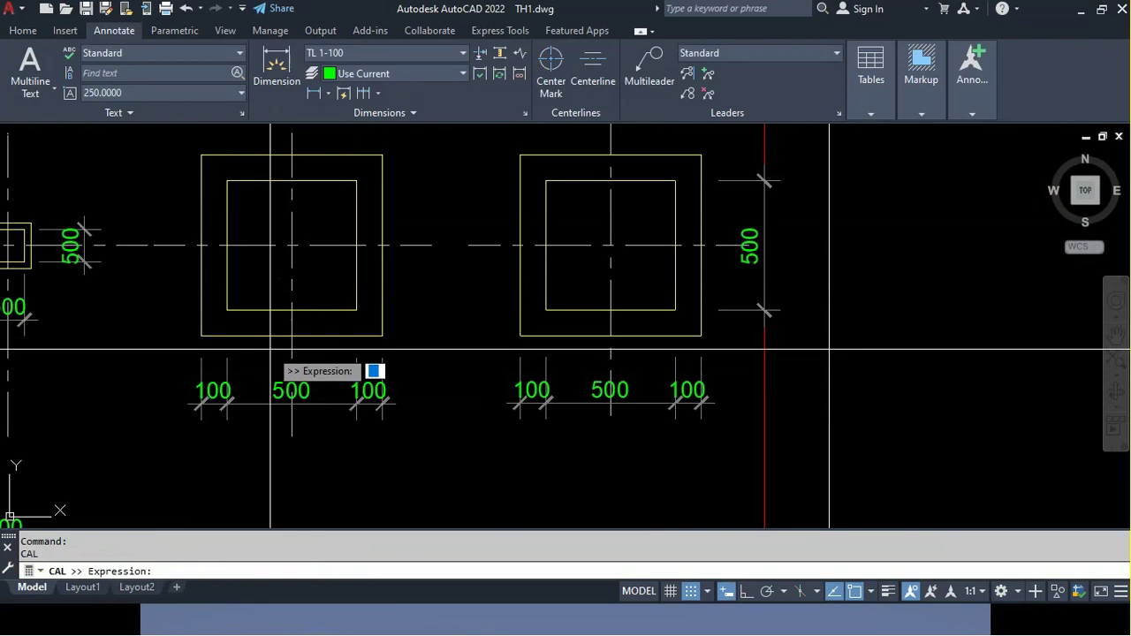
{"action": "type", "text": "500/"}
{"action": "type", "text": "200"}
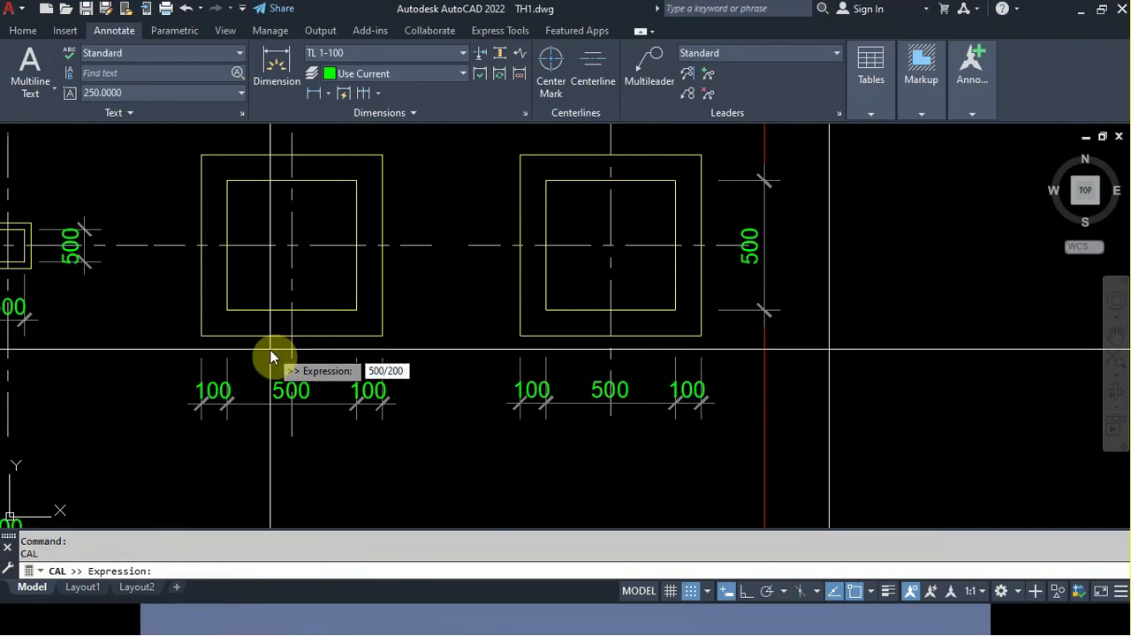
{"action": "type", "text": "0"}
{"action": "key", "text": "Return"}
{"action": "left_click_drag", "start_coordinate": [21, 551], "coordinate": [41, 554]}
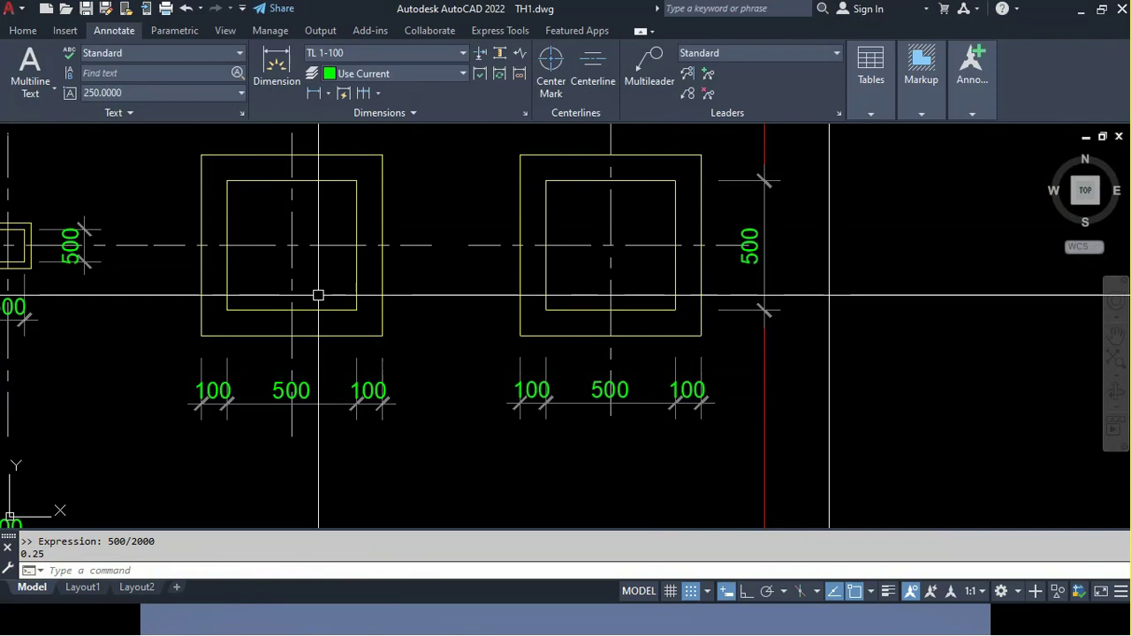
Bring the row of 3000, 1500, 600 and 300 rectangles into view
{"action": "scroll", "coordinate": [319, 290], "scroll_direction": "down", "scroll_amount": 4}
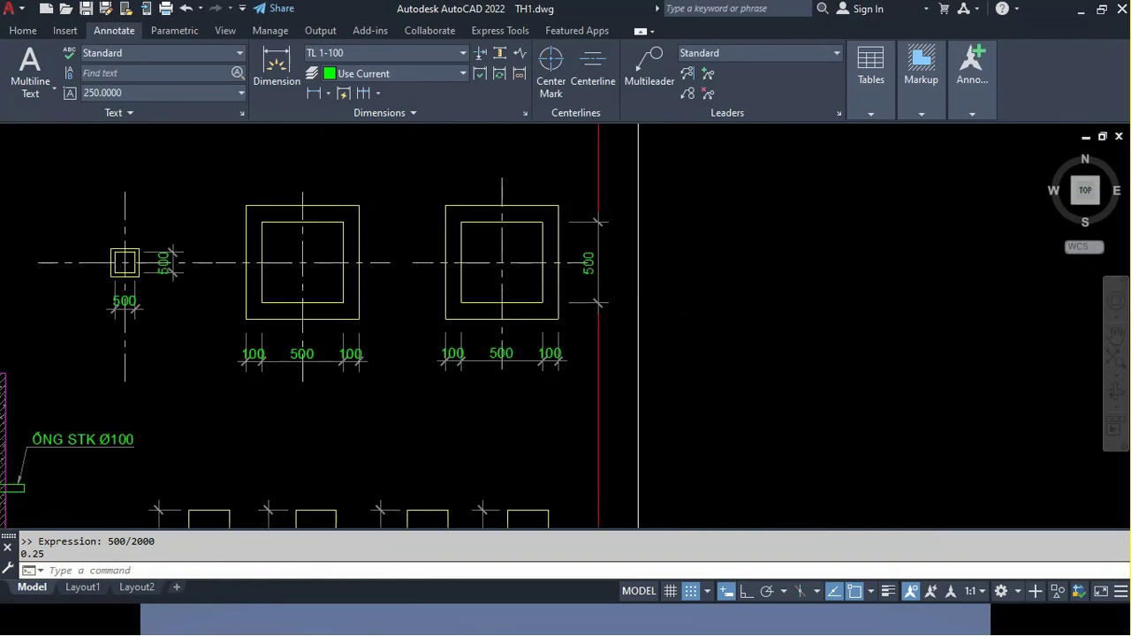
{"action": "scroll", "coordinate": [314, 297], "scroll_direction": "down", "scroll_amount": 2}
{"action": "scroll", "coordinate": [434, 515], "scroll_direction": "up", "scroll_amount": 5}
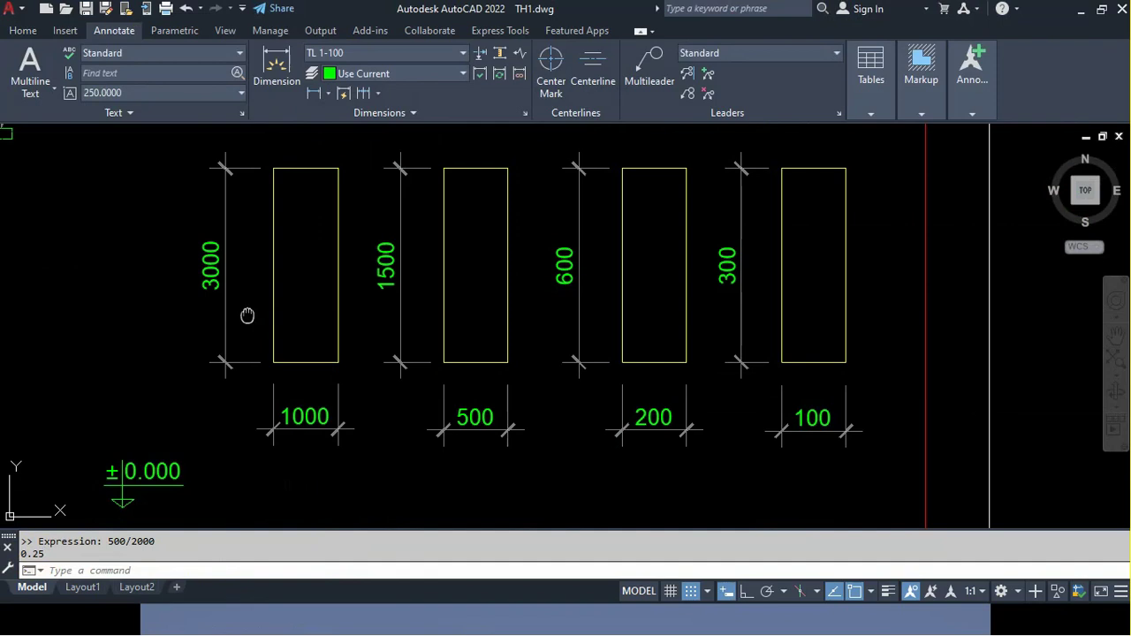
{"action": "middle_click_drag", "start_coordinate": [539, 355], "coordinate": [198, 360]}
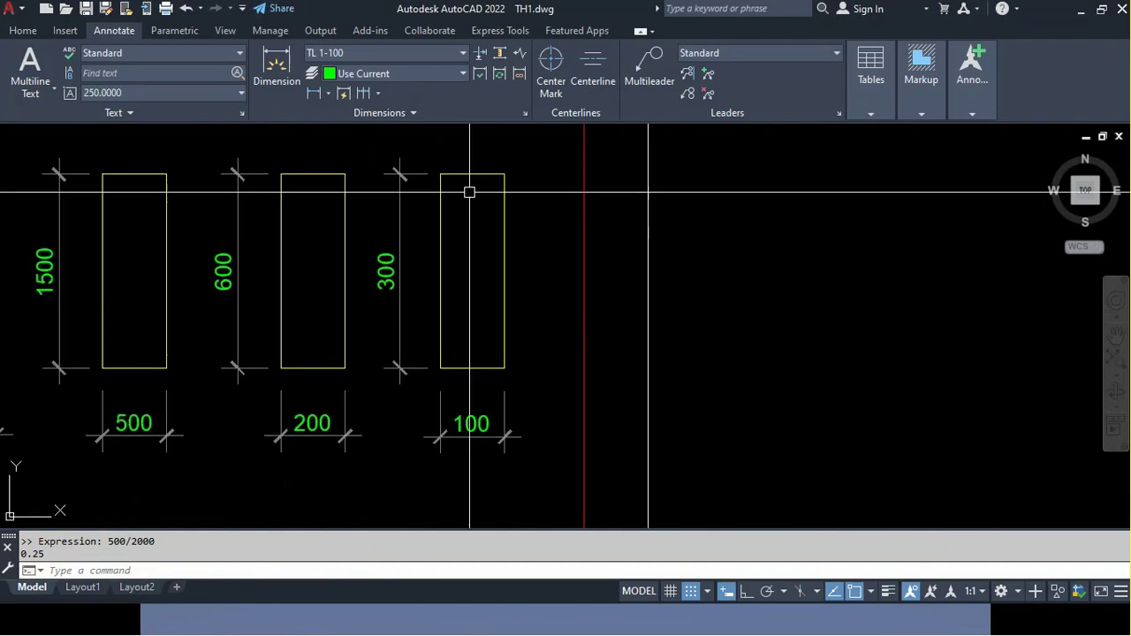
{"action": "scroll", "coordinate": [510, 225], "scroll_direction": "up", "scroll_amount": 2}
{"action": "scroll", "coordinate": [461, 251], "scroll_direction": "down", "scroll_amount": 2}
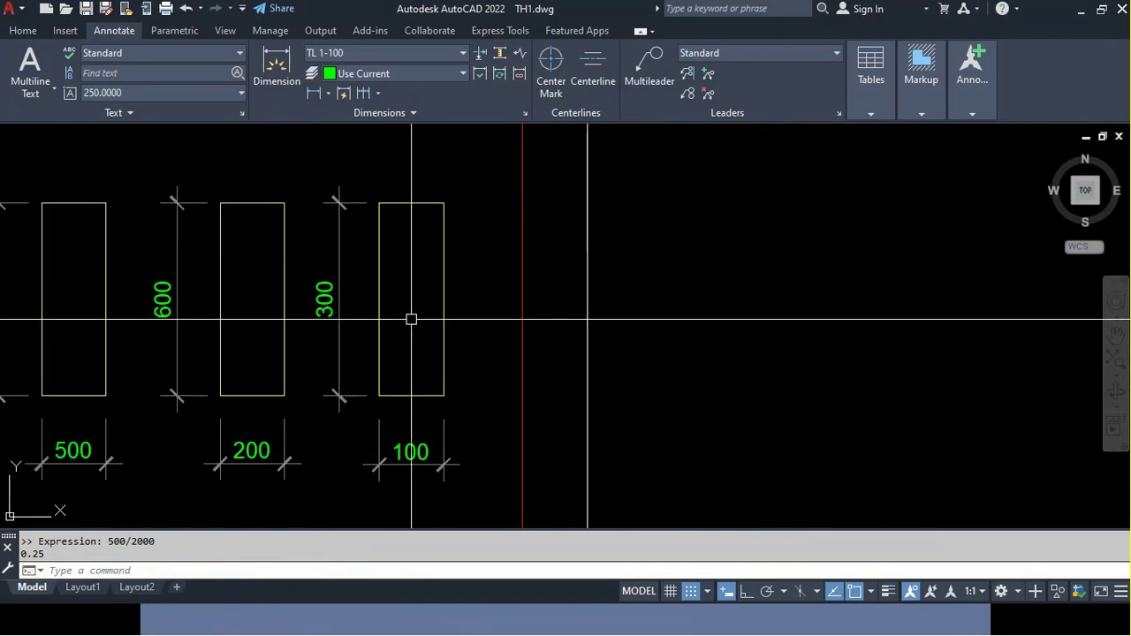
{"action": "middle_click_drag", "start_coordinate": [252, 275], "coordinate": [542, 278]}
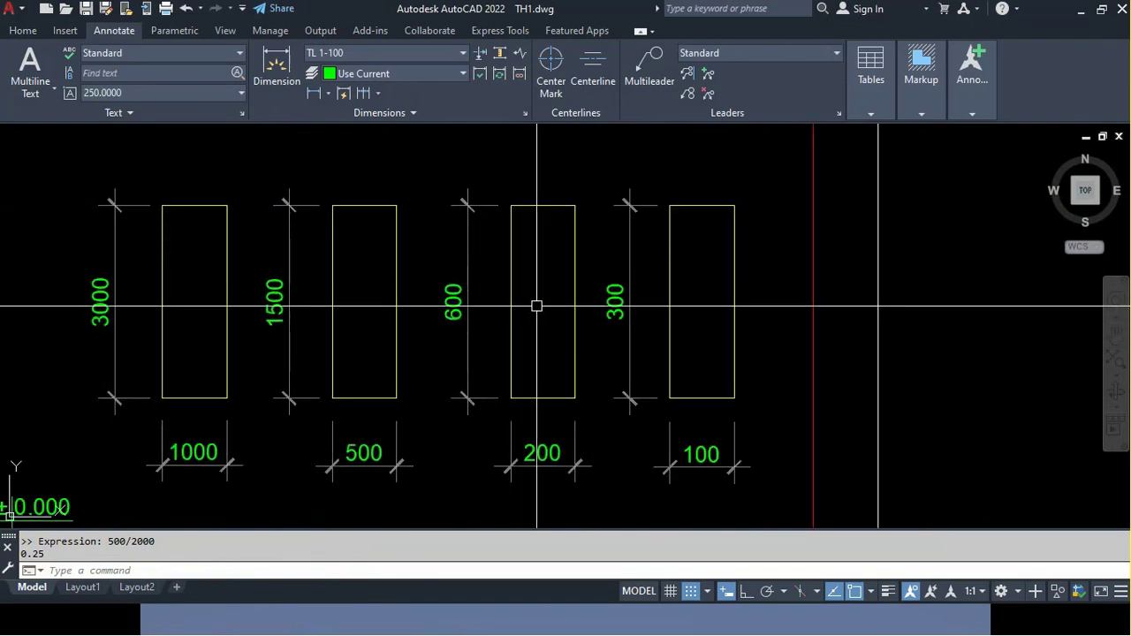
Start and cancel a distance measurement at the 200-wide rectangle, clearing a mistyped LA
{"action": "type", "text": "cal"}
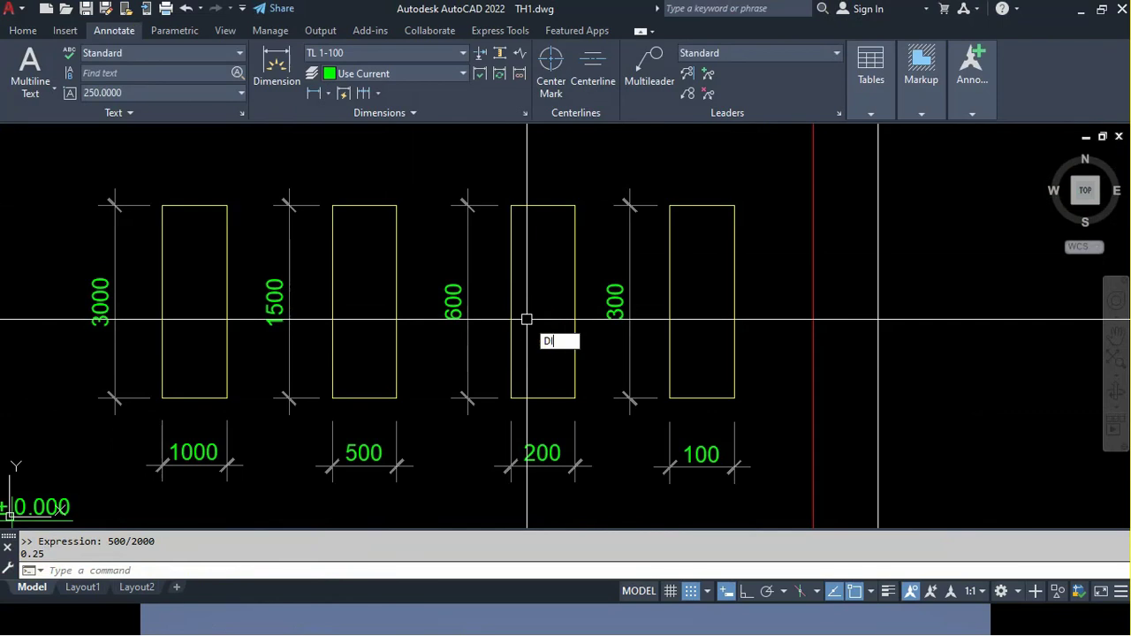
{"action": "key", "text": "Return"}
{"action": "left_click", "coordinate": [511, 397]}
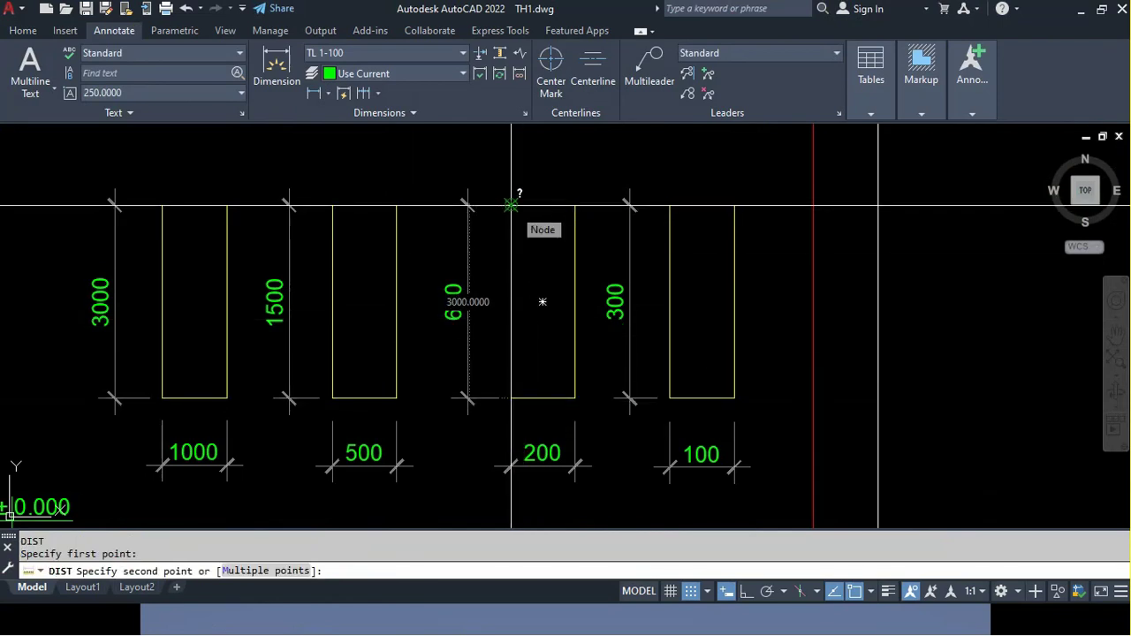
{"action": "key", "text": "Escape"}
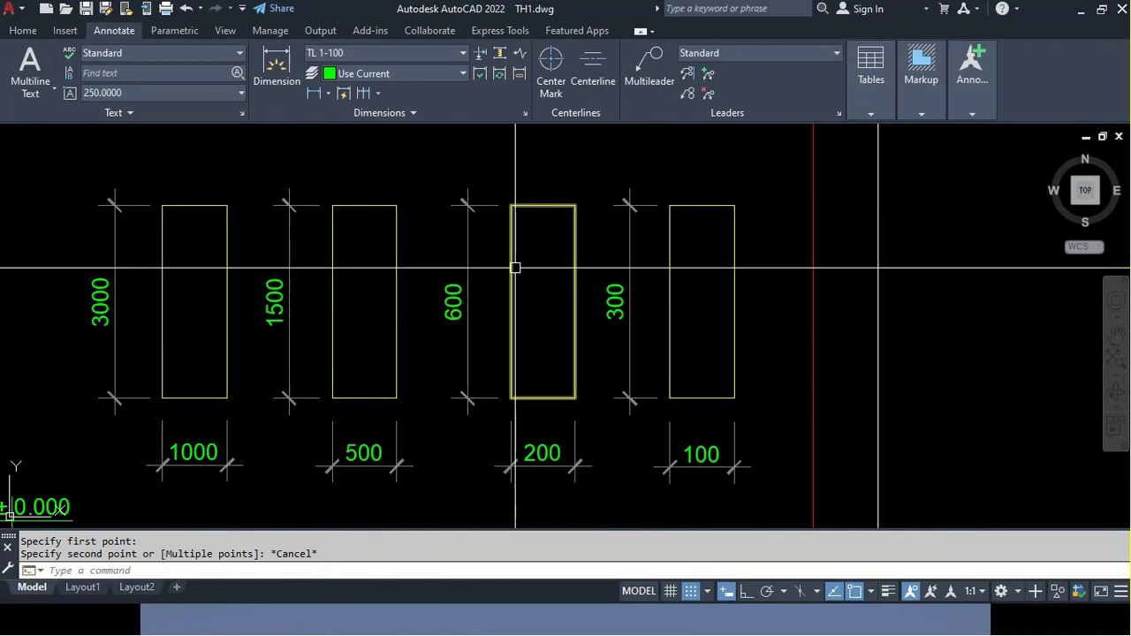
{"action": "type", "text": "L"}
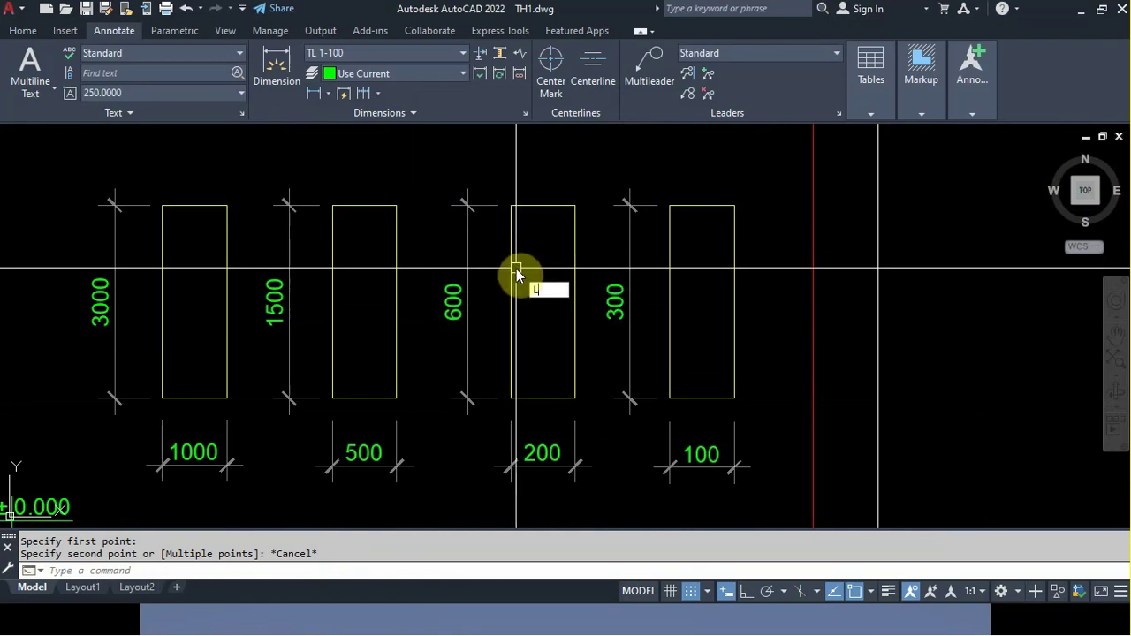
{"action": "type", "text": "A"}
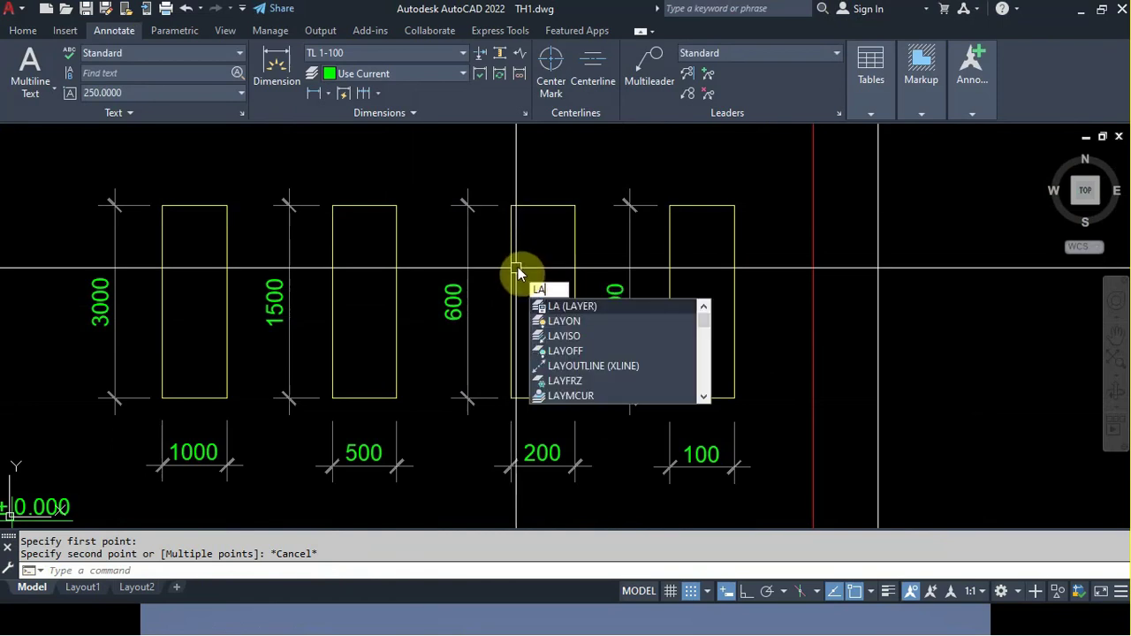
{"action": "key", "text": "BackSpace"}
{"action": "key", "text": "BackSpace"}
Evaluate 600/3000 with CAL, getting 0.2
{"action": "type", "text": "C"}
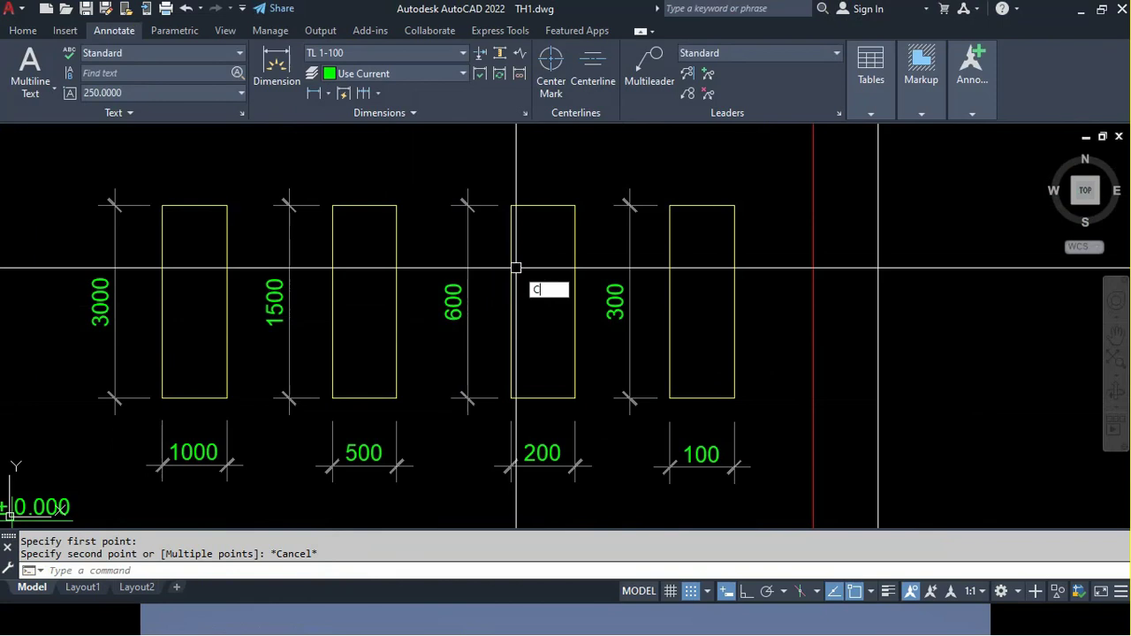
{"action": "type", "text": "AL"}
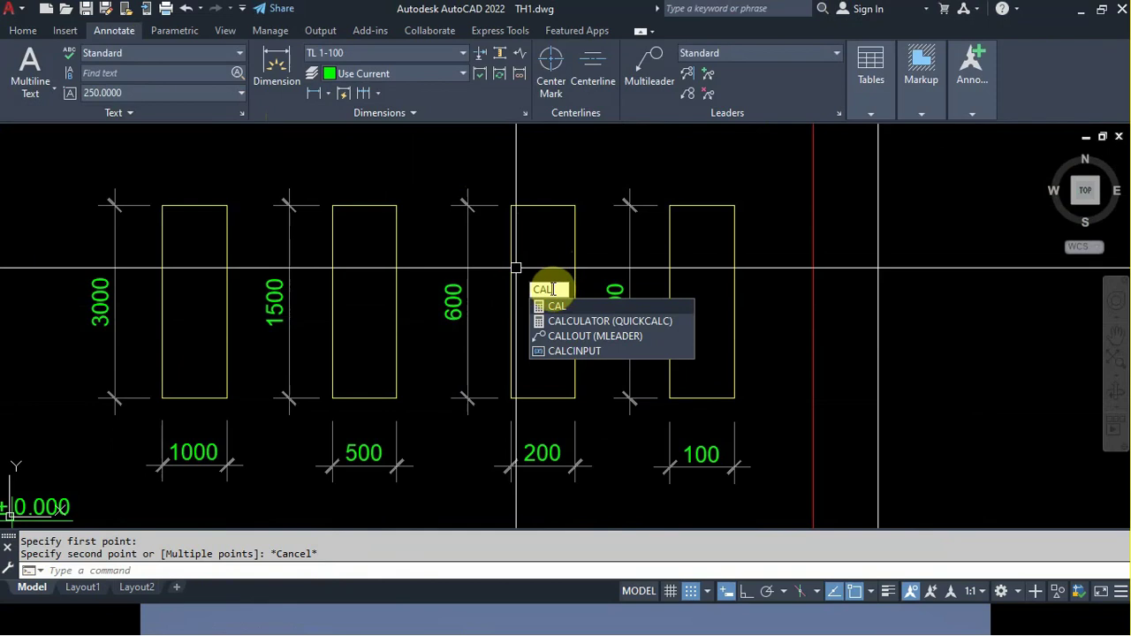
{"action": "key", "text": "Return"}
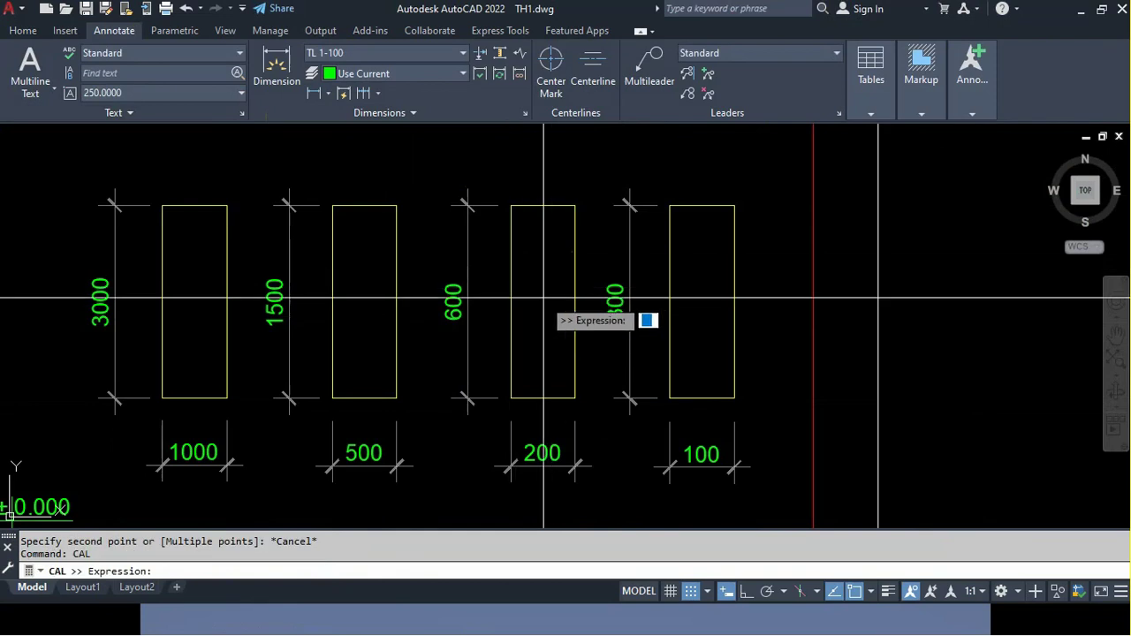
{"action": "type", "text": "600"}
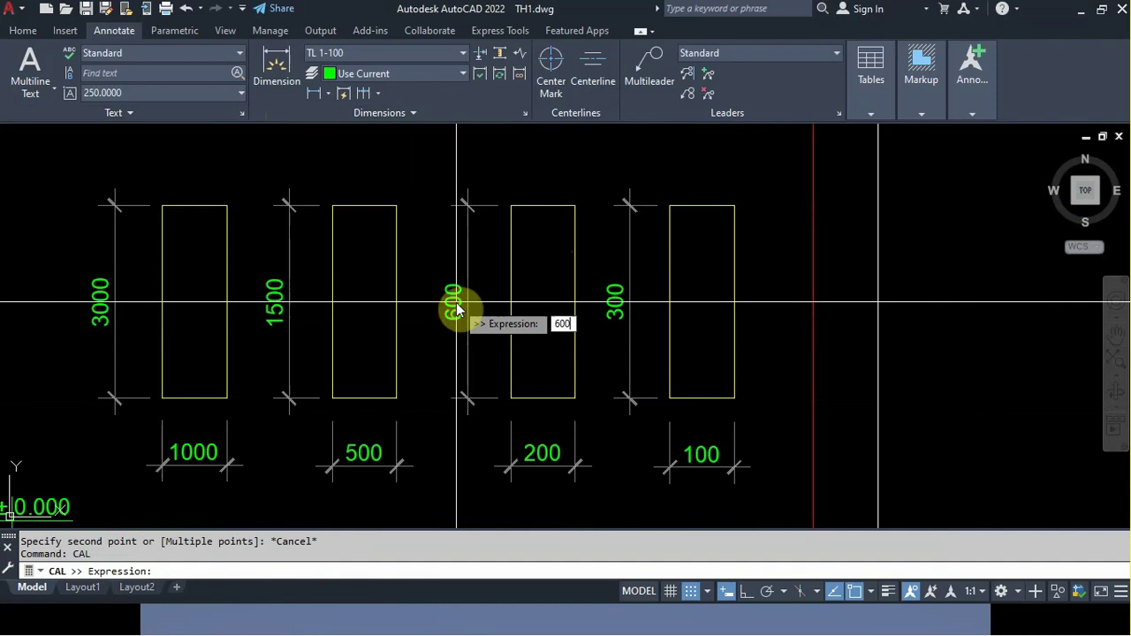
{"action": "type", "text": "/3000"}
{"action": "key", "text": "Return"}
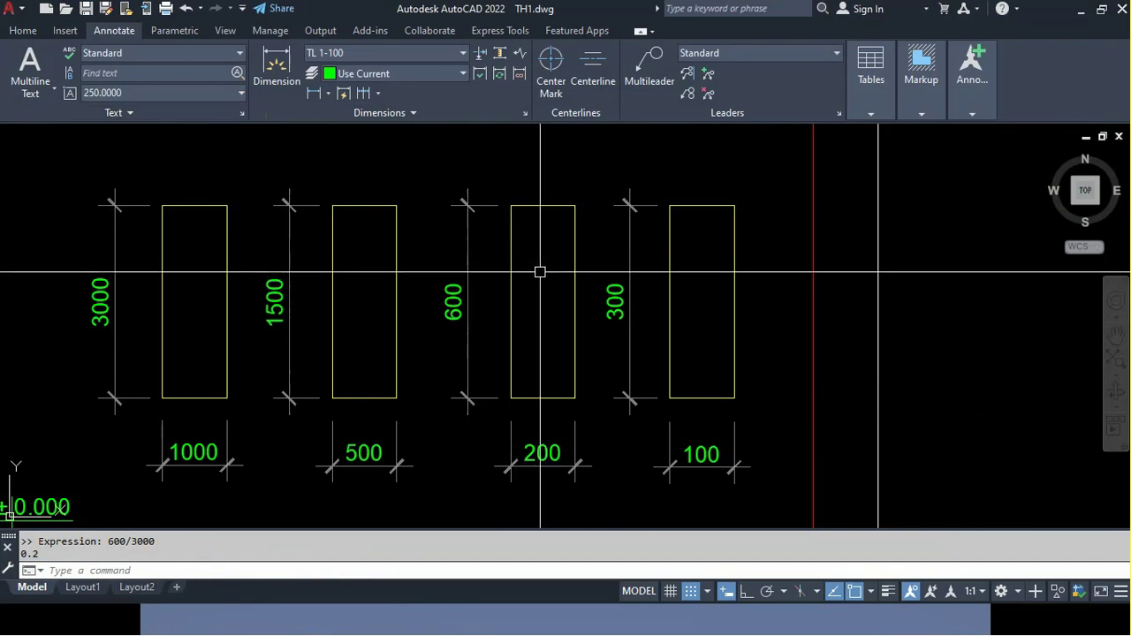
Zoom out to show the whole drawing sheet
{"action": "scroll", "coordinate": [546, 294], "scroll_direction": "down", "scroll_amount": 3}
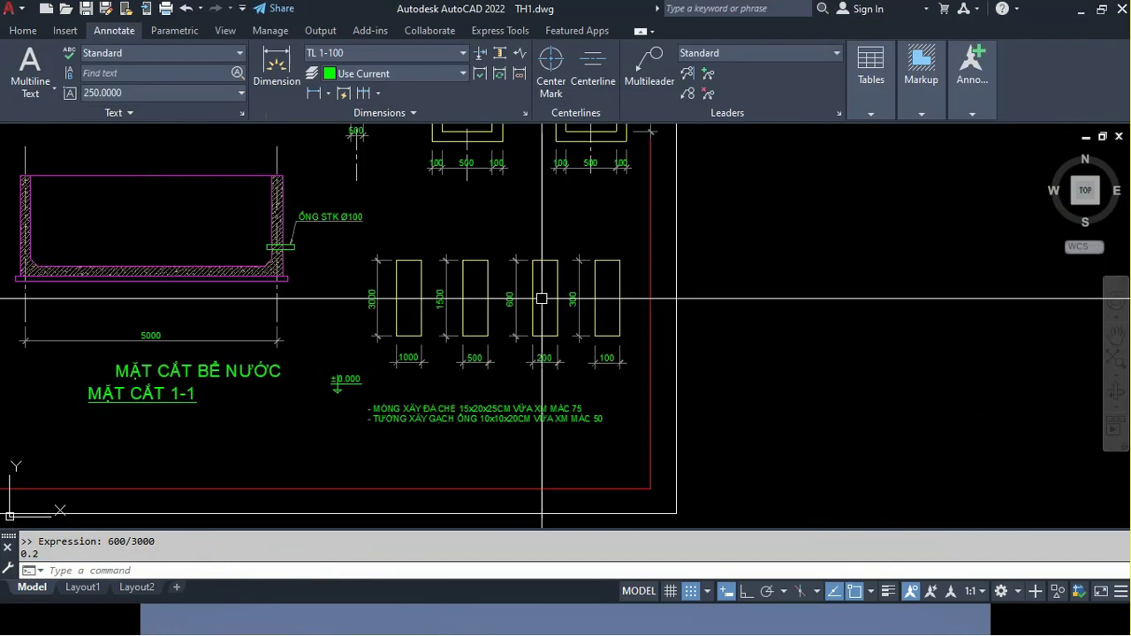
{"action": "scroll", "coordinate": [537, 300], "scroll_direction": "down", "scroll_amount": 3}
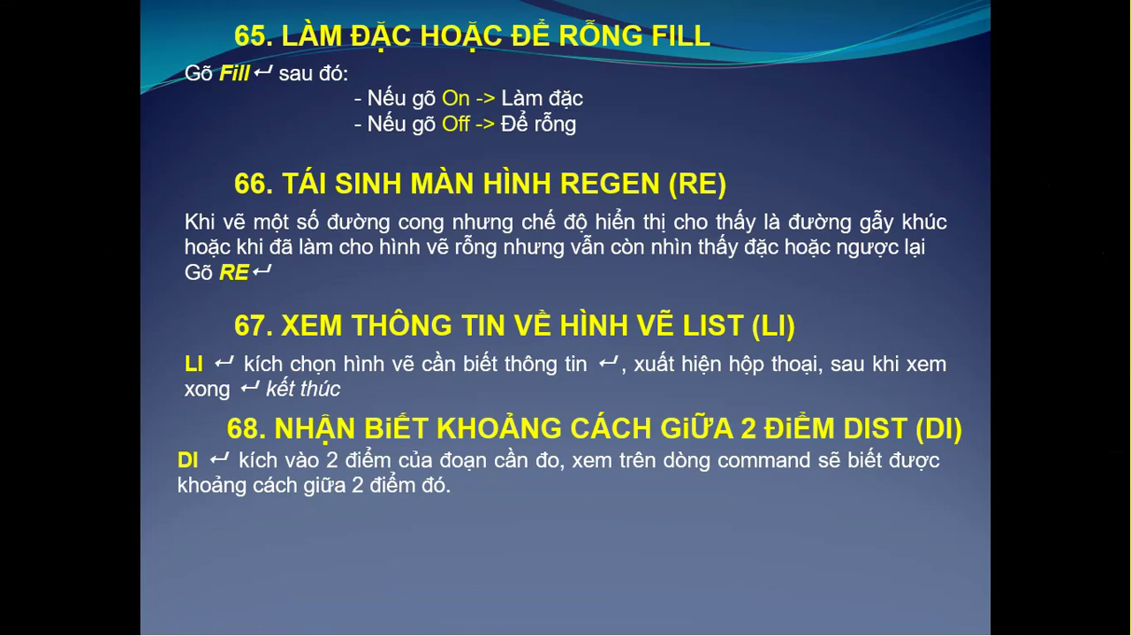
Reveal item 69's AREA heading and instructions on the slide, then return to TH1.dwg
{"action": "key", "text": "Right"}
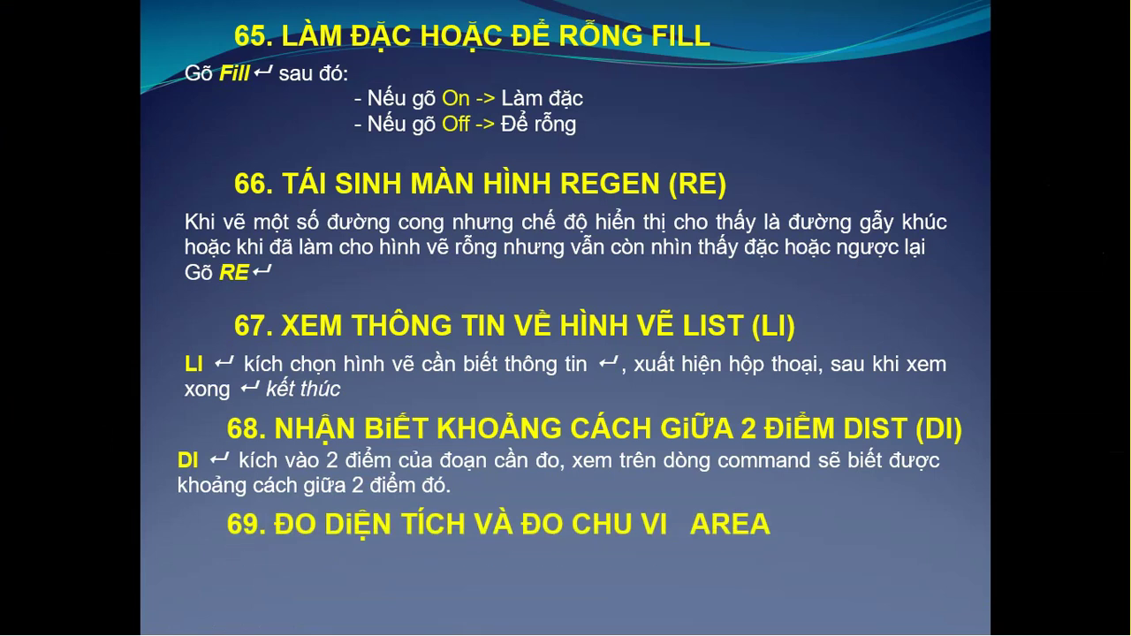
{"action": "key", "text": "Right"}
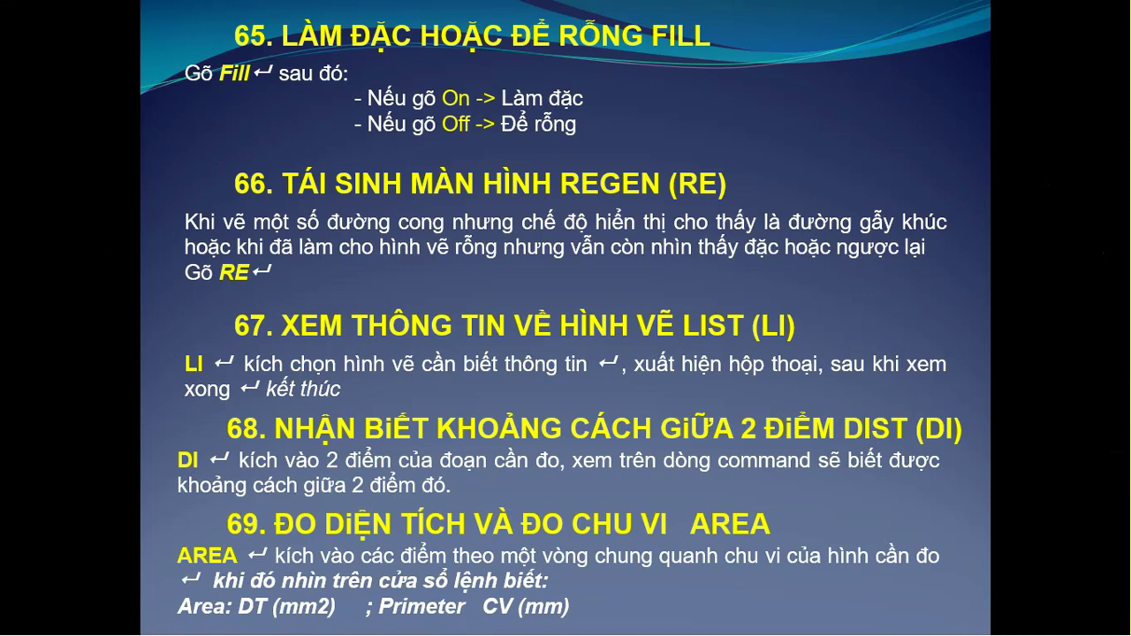
{"action": "key", "text": "alt+Tab"}
{"action": "scroll", "coordinate": [298, 214], "scroll_direction": "up", "scroll_amount": 5}
Zoom onto the floor plan and start AREA, picking the lower-left and lower-right corners
{"action": "scroll", "coordinate": [298, 167], "scroll_direction": "up", "scroll_amount": 2}
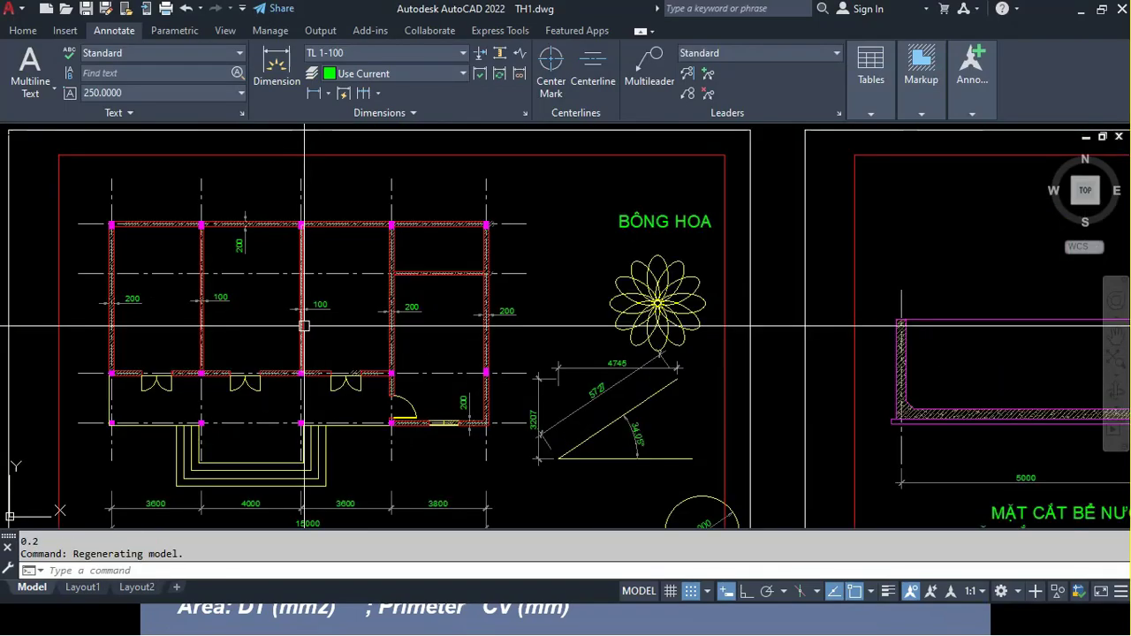
{"action": "scroll", "coordinate": [371, 177], "scroll_direction": "up", "scroll_amount": 1}
{"action": "middle_click_drag", "start_coordinate": [402, 179], "coordinate": [376, 214]}
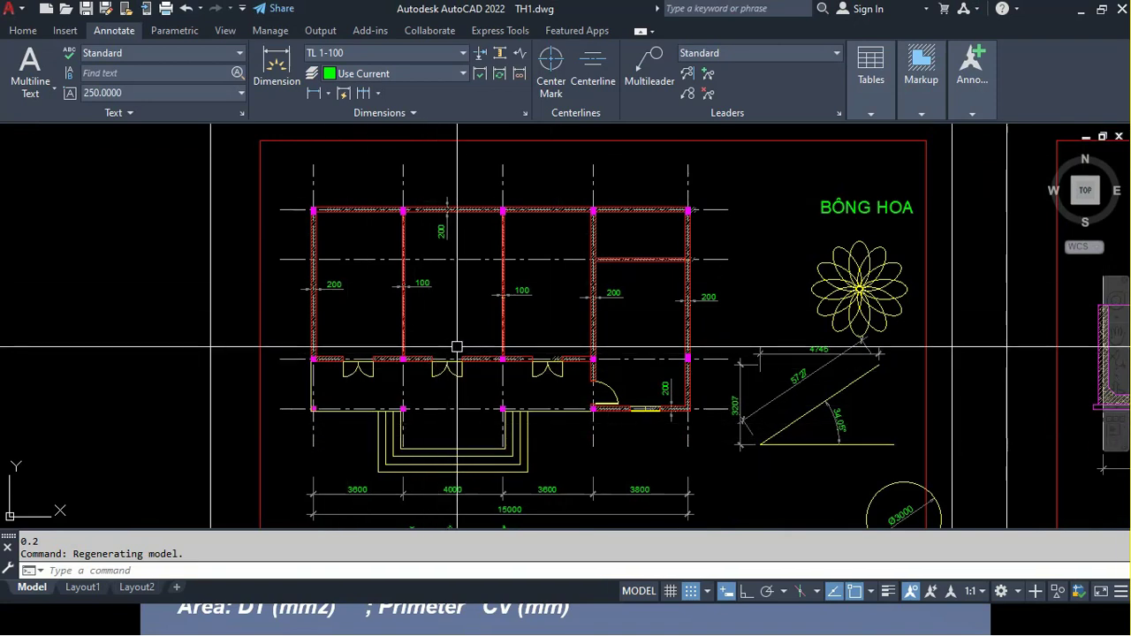
{"action": "scroll", "coordinate": [457, 347], "scroll_direction": "up", "scroll_amount": 2}
{"action": "scroll", "coordinate": [456, 347], "scroll_direction": "down", "scroll_amount": 2}
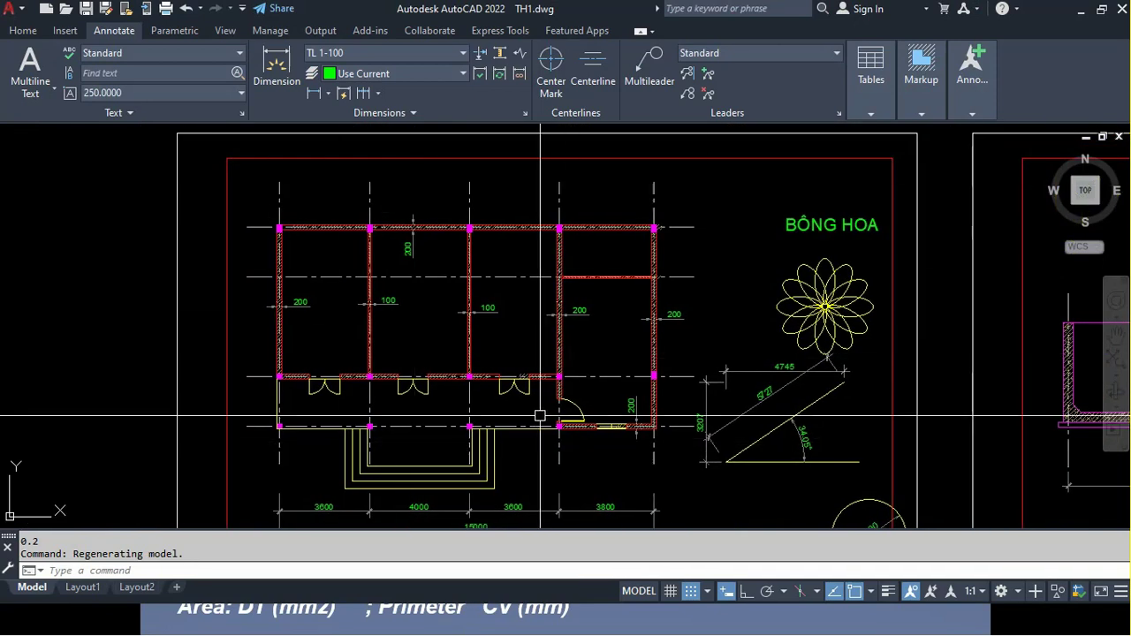
{"action": "type", "text": "A"}
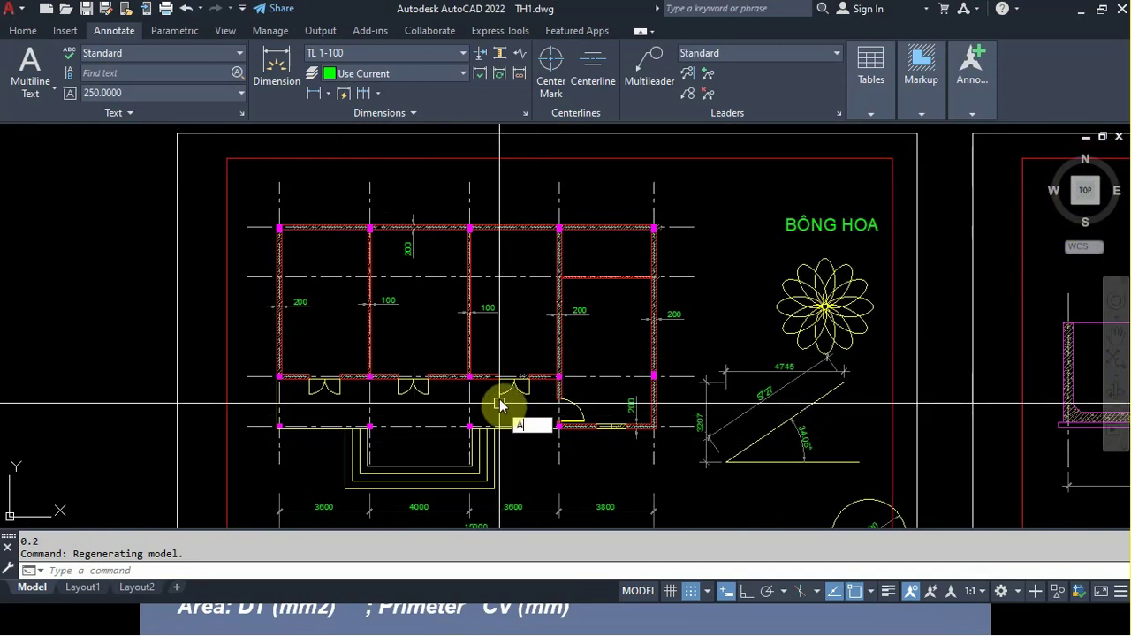
{"action": "type", "text": "REA"}
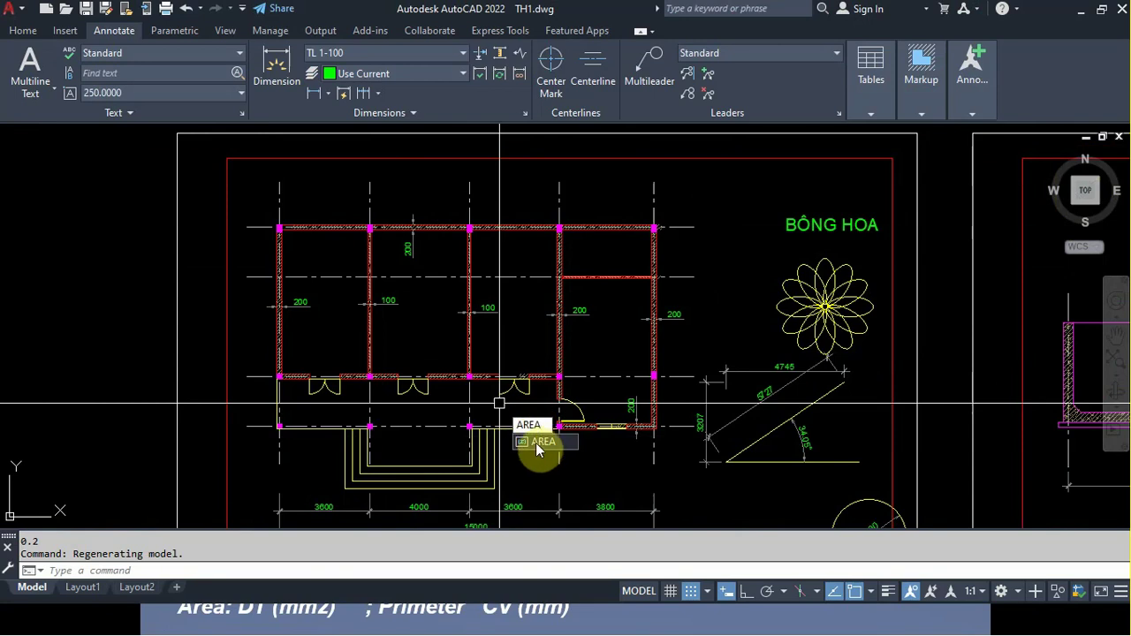
{"action": "left_click", "coordinate": [548, 441]}
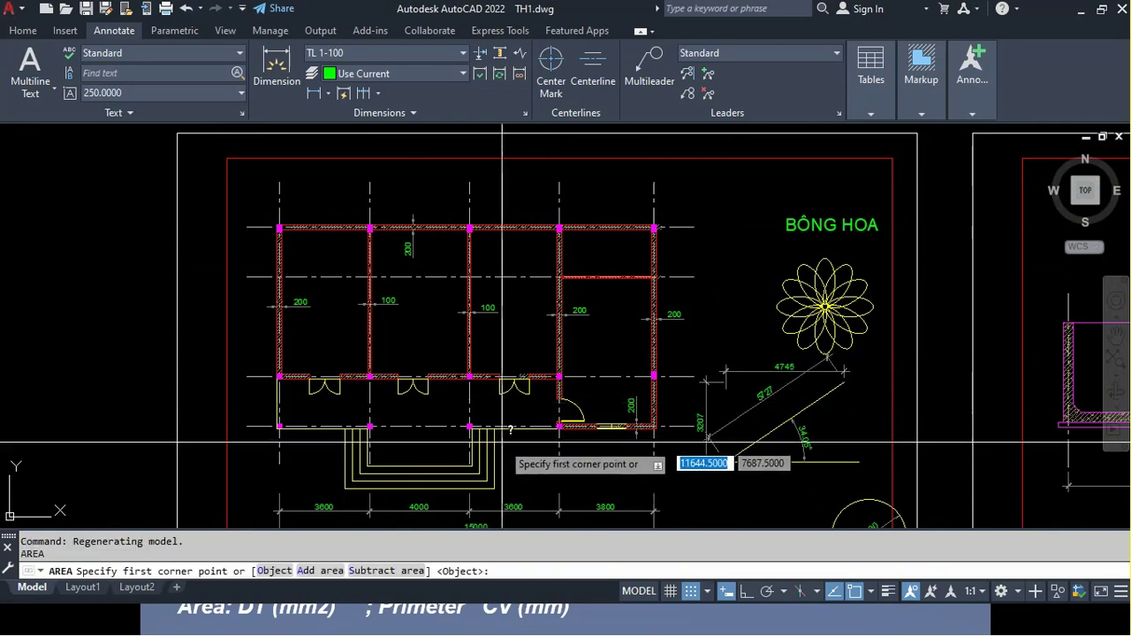
{"action": "scroll", "coordinate": [267, 373], "scroll_direction": "up", "scroll_amount": 5}
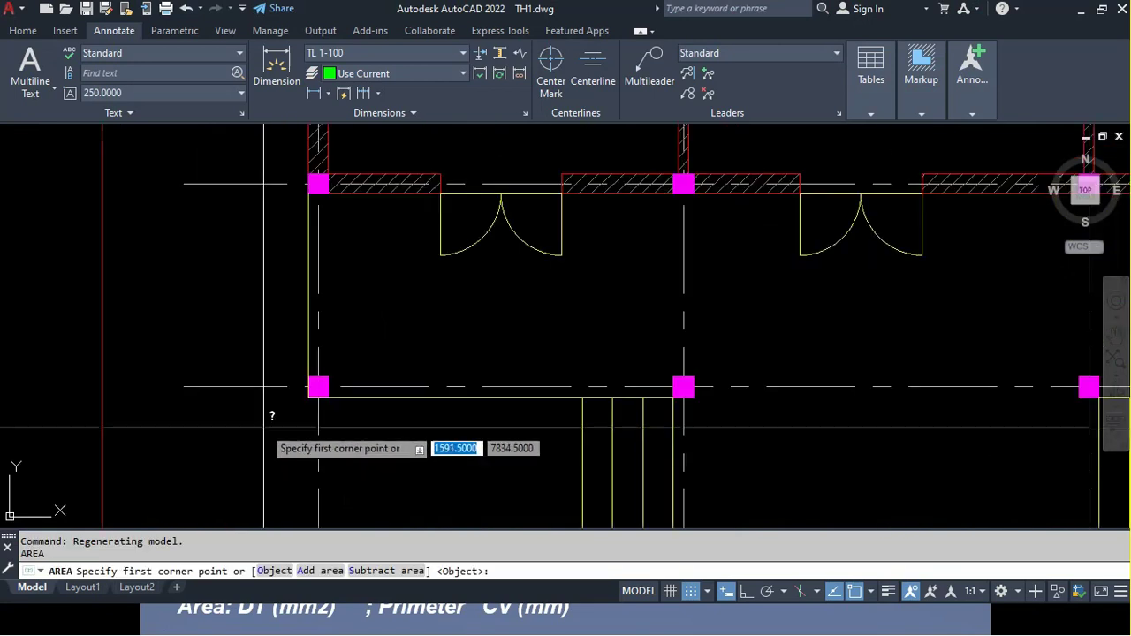
{"action": "left_click", "coordinate": [309, 395]}
{"action": "middle_click_drag", "start_coordinate": [879, 407], "coordinate": [765, 404]}
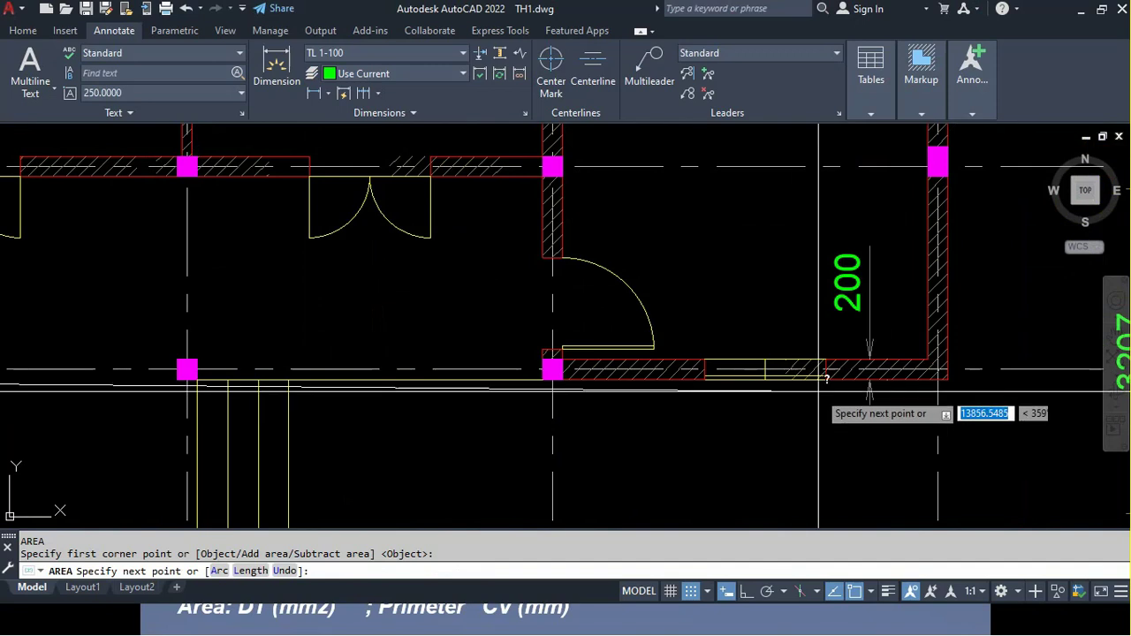
{"action": "left_click", "coordinate": [943, 379]}
Pick the remaining corners and finish, getting area 124640000 and perimeter 46800
{"action": "middle_click_drag", "start_coordinate": [756, 171], "coordinate": [672, 391]}
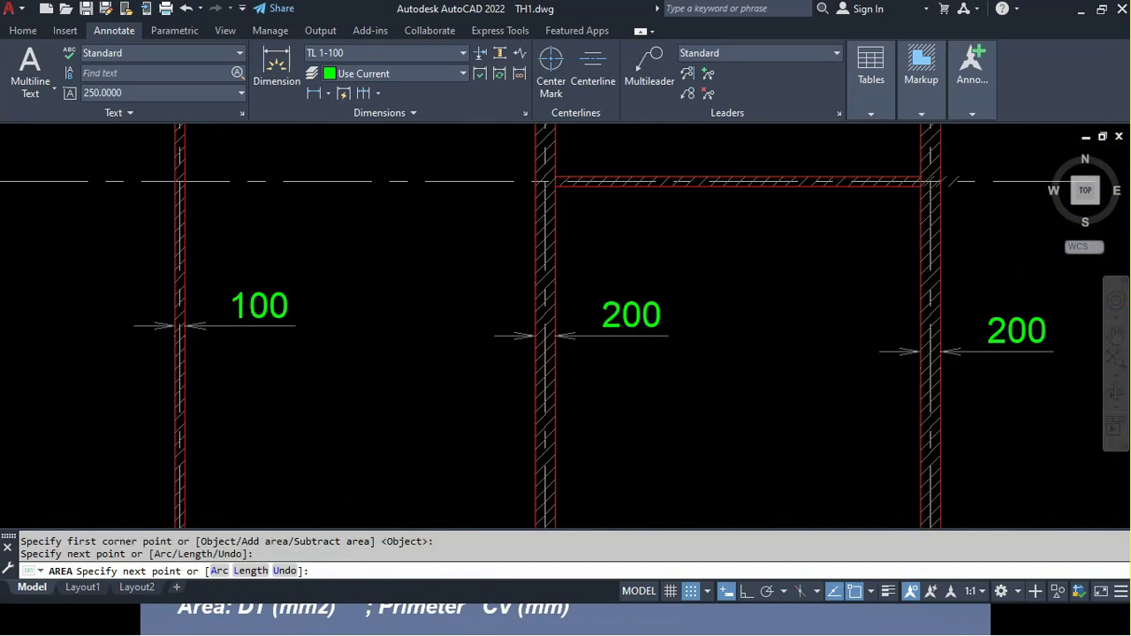
{"action": "left_click", "coordinate": [862, 371]}
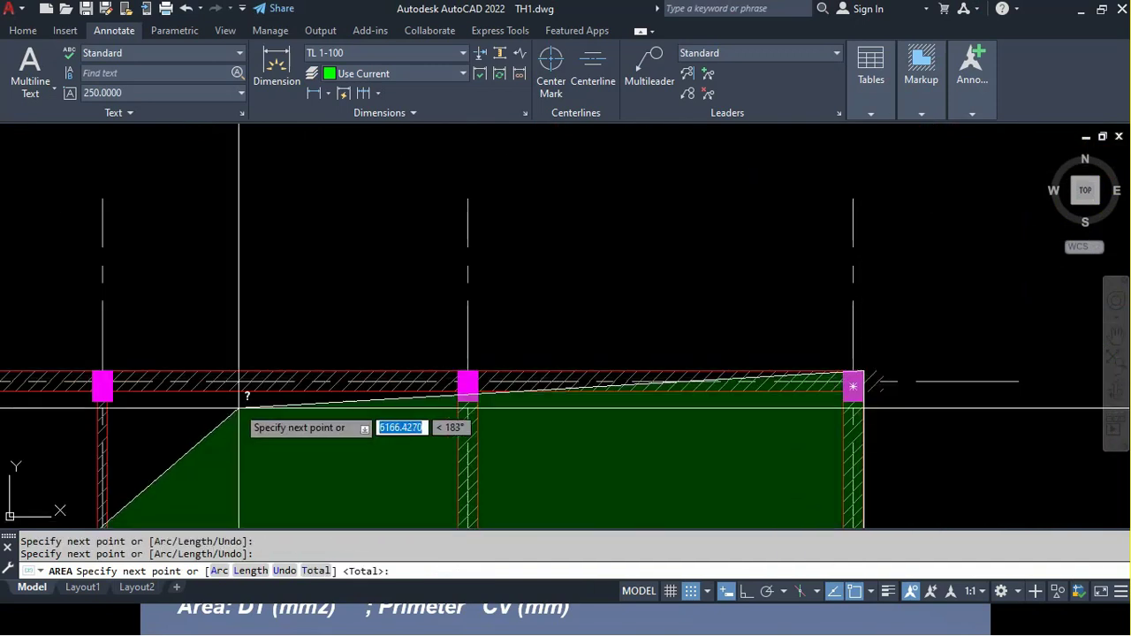
{"action": "middle_click_drag", "start_coordinate": [235, 402], "coordinate": [897, 364]}
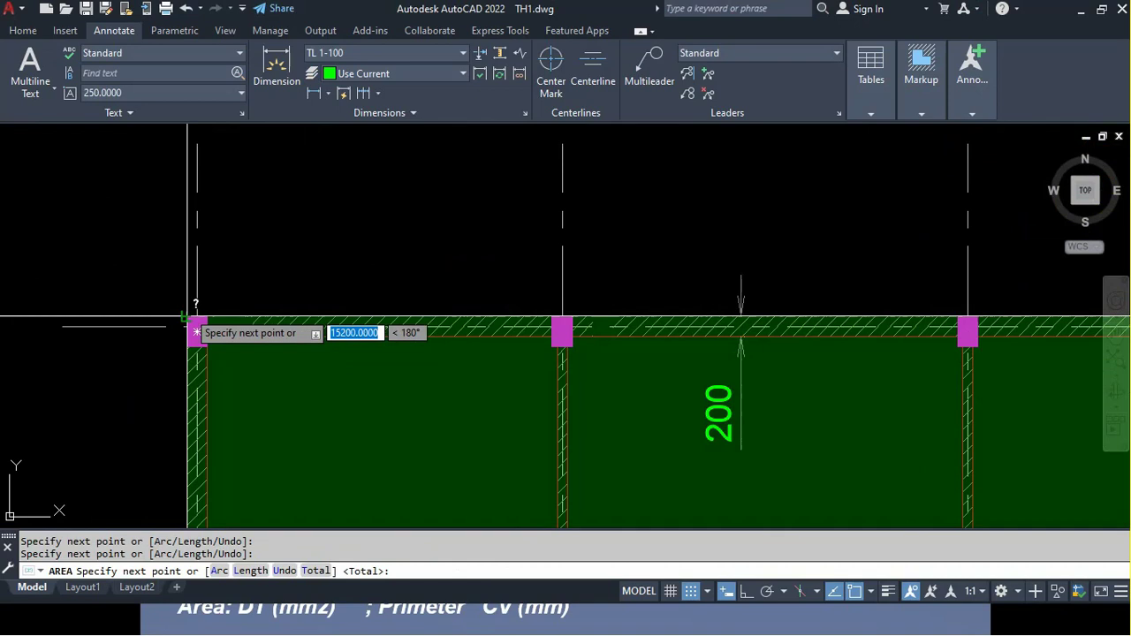
{"action": "scroll", "coordinate": [203, 301], "scroll_direction": "down", "scroll_amount": 3}
{"action": "scroll", "coordinate": [203, 300], "scroll_direction": "down", "scroll_amount": 3}
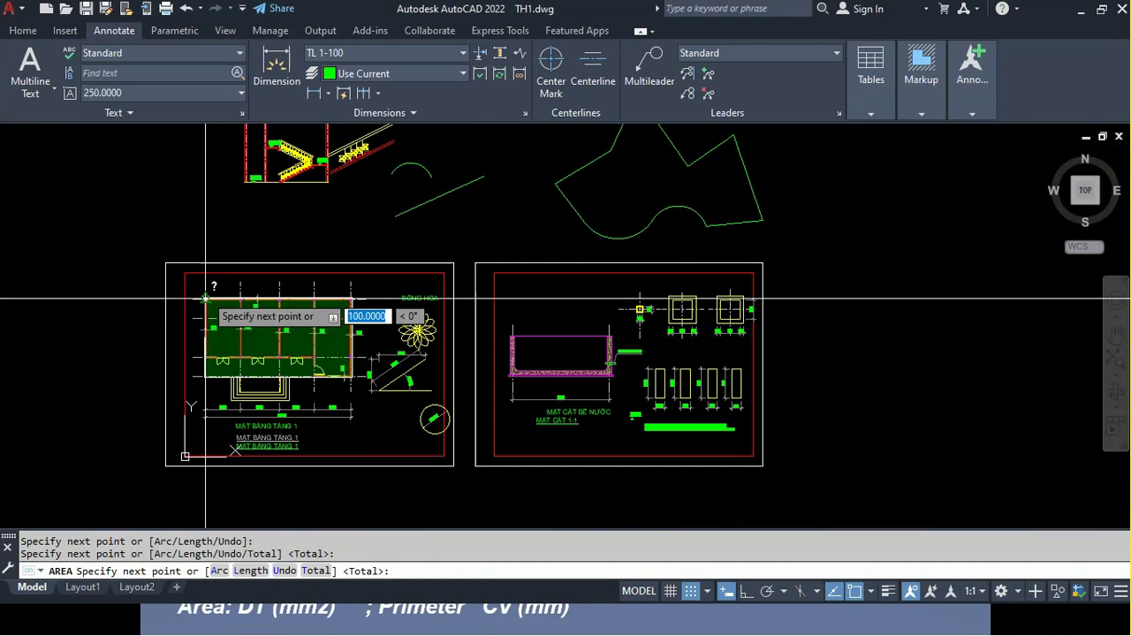
{"action": "scroll", "coordinate": [203, 371], "scroll_direction": "up", "scroll_amount": 3}
{"action": "scroll", "coordinate": [382, 436], "scroll_direction": "up", "scroll_amount": 2}
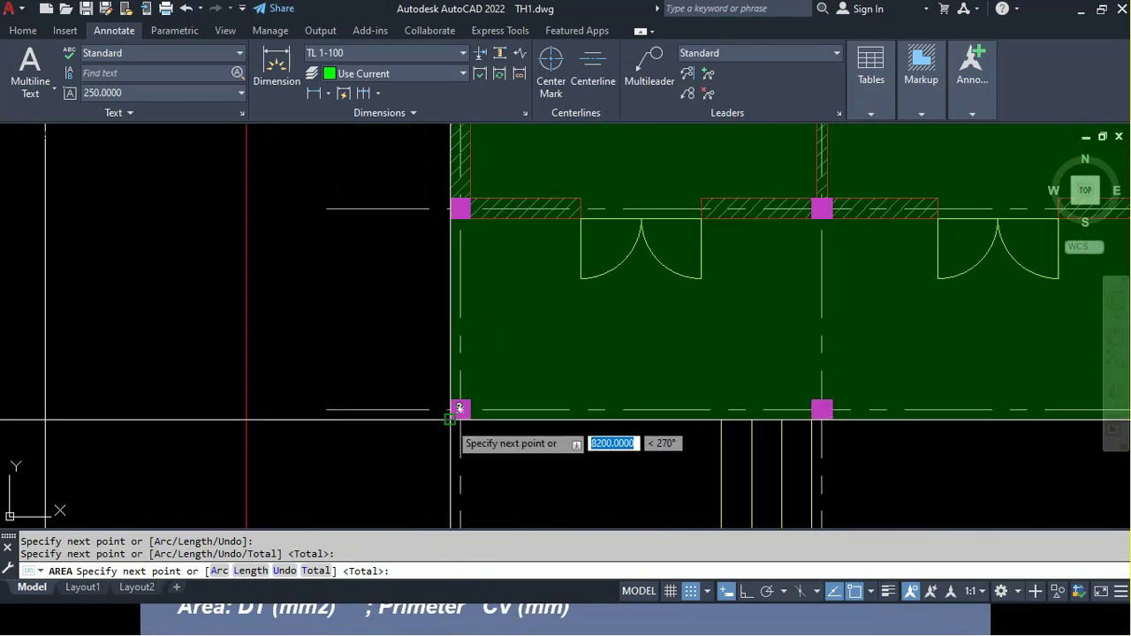
{"action": "left_click", "coordinate": [450, 418]}
{"action": "key", "text": "Return"}
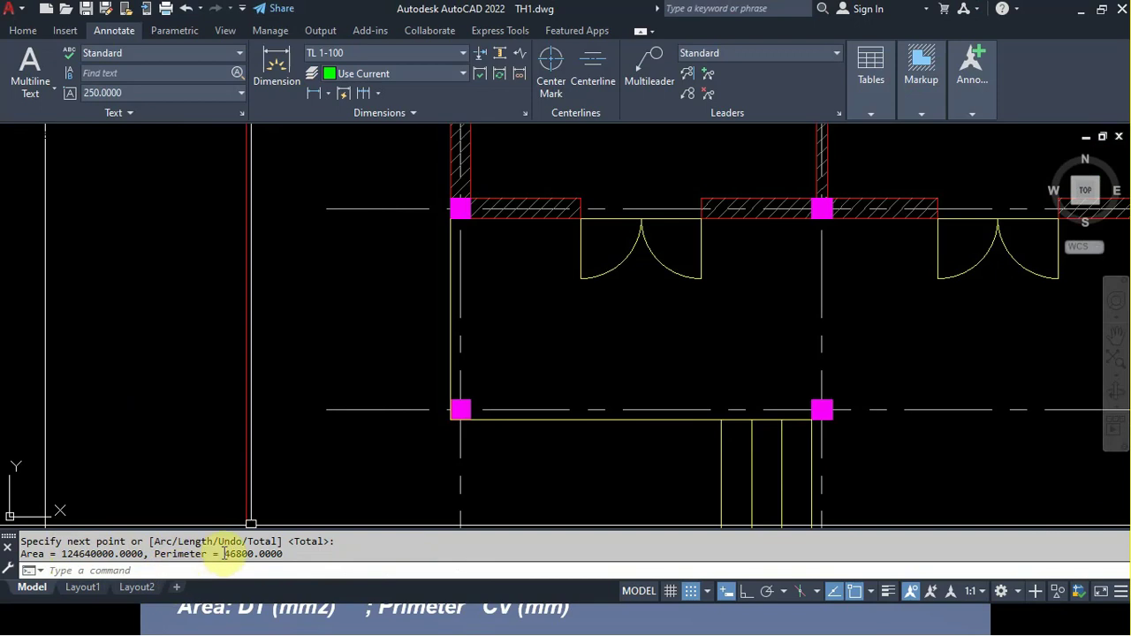
{"action": "key", "text": "ctrl+a"}
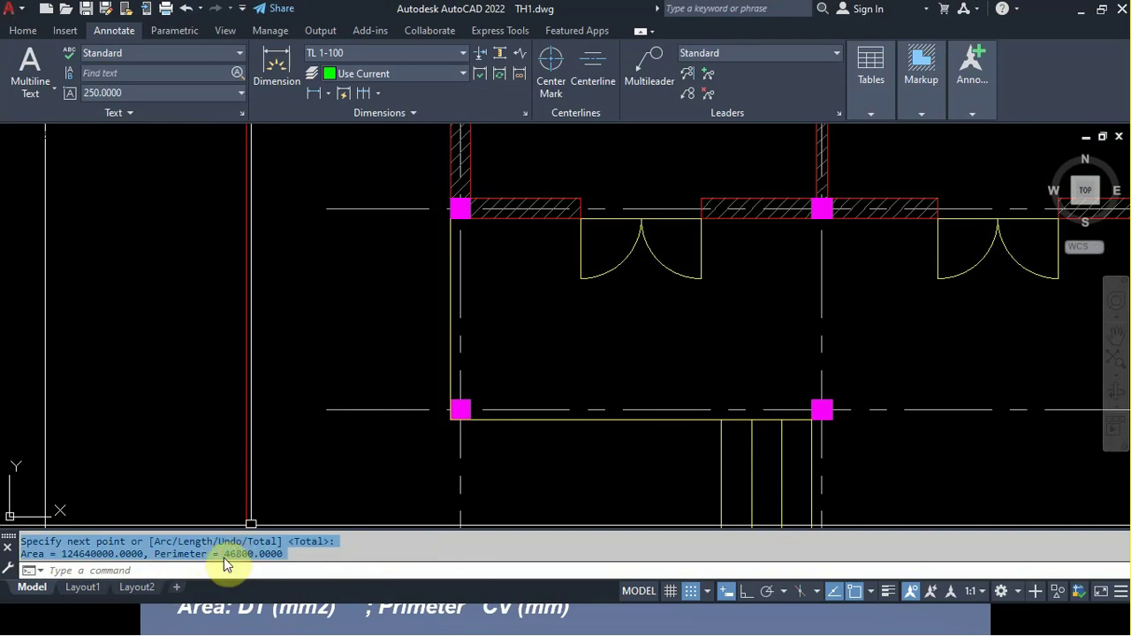
{"action": "left_click", "coordinate": [287, 449]}
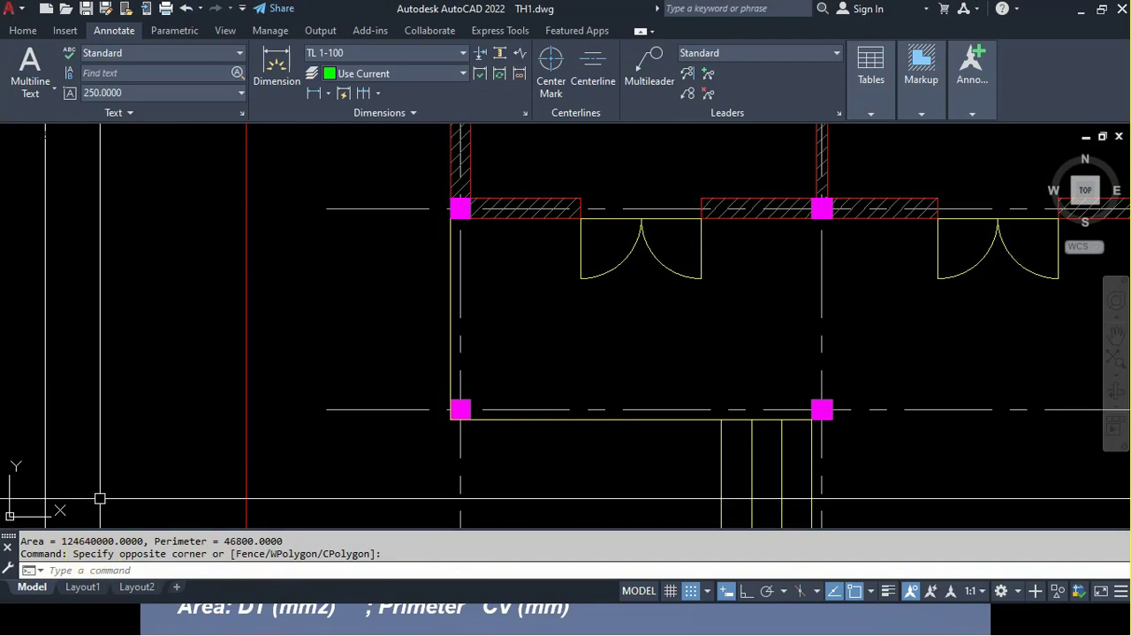
{"action": "scroll", "coordinate": [486, 296], "scroll_direction": "down", "scroll_amount": 5}
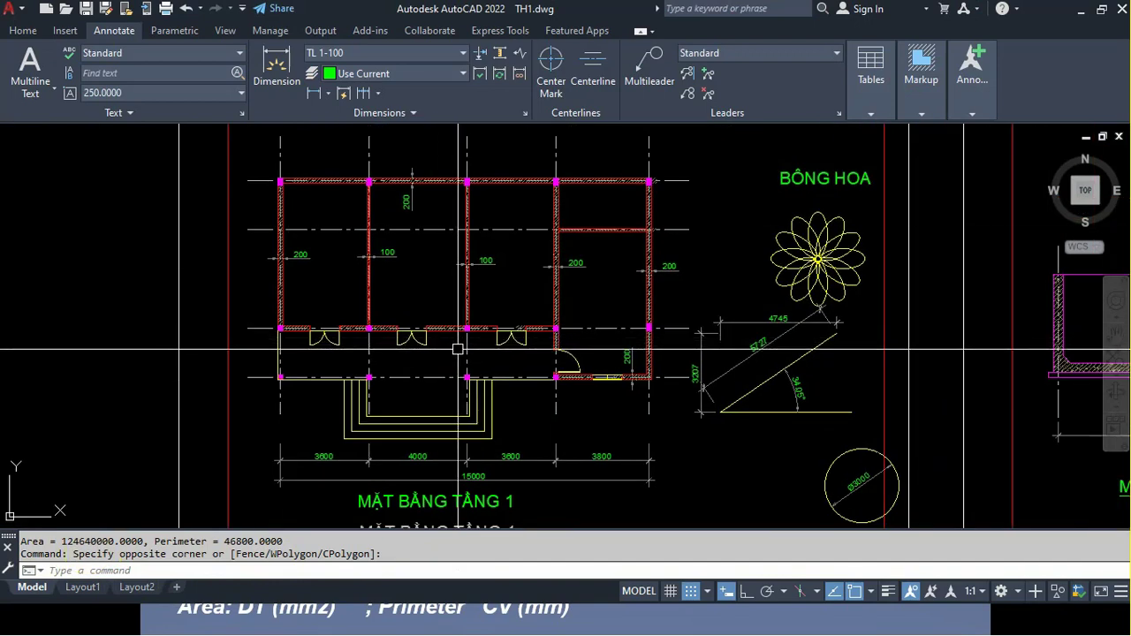
Measure the plan's right-side depth with DI, reading 8200
{"action": "type", "text": "DI"}
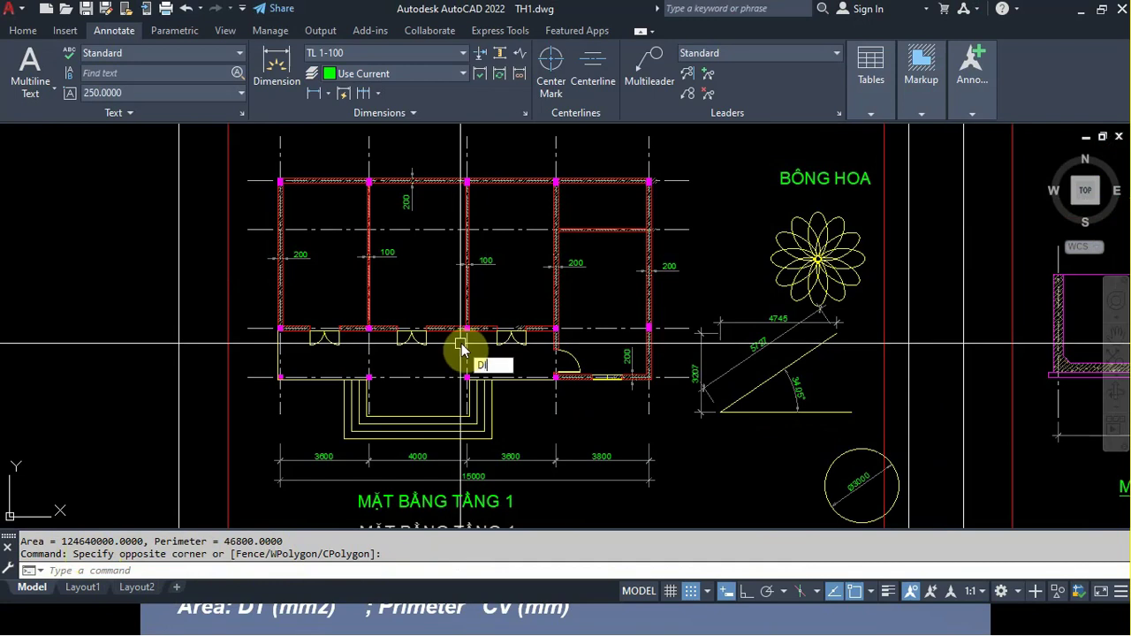
{"action": "key", "text": "Return"}
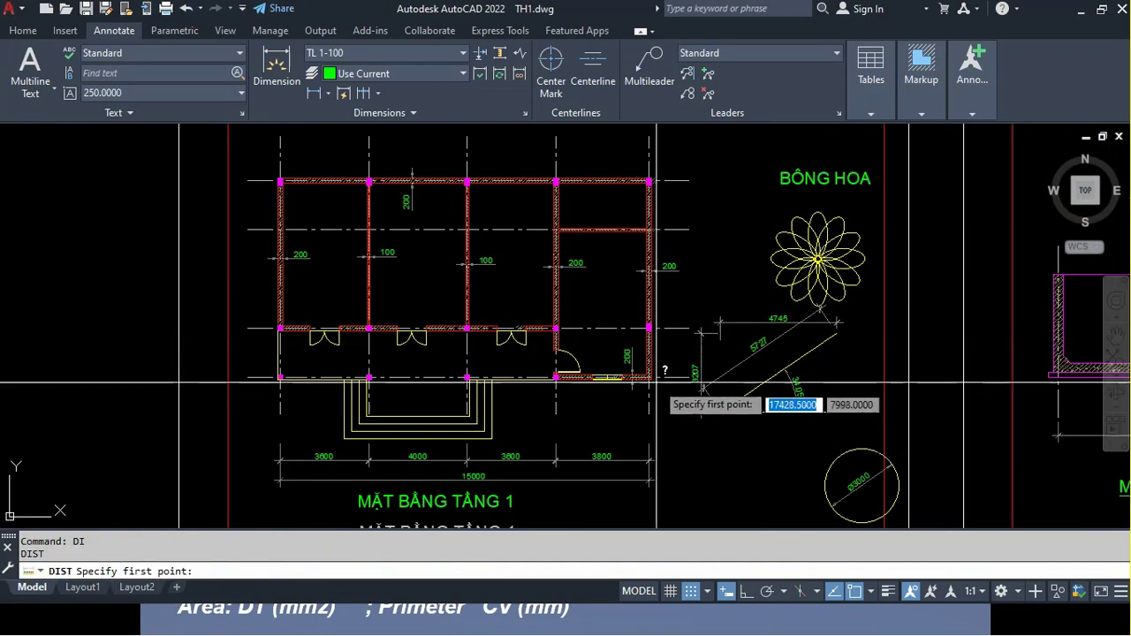
{"action": "left_click", "coordinate": [663, 389]}
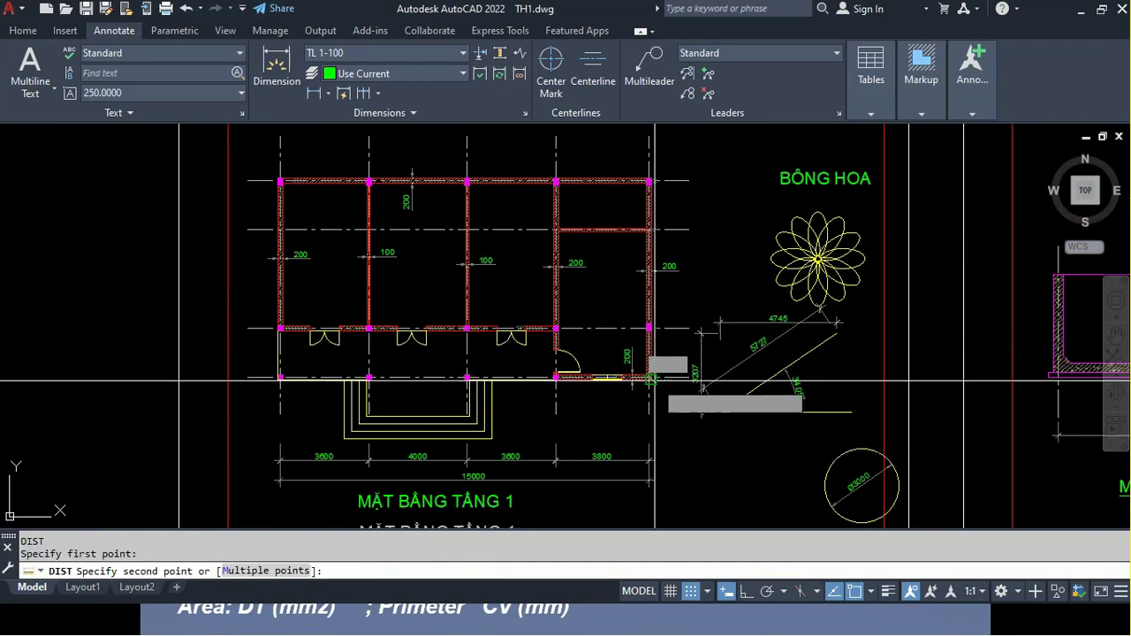
{"action": "left_click", "coordinate": [649, 181]}
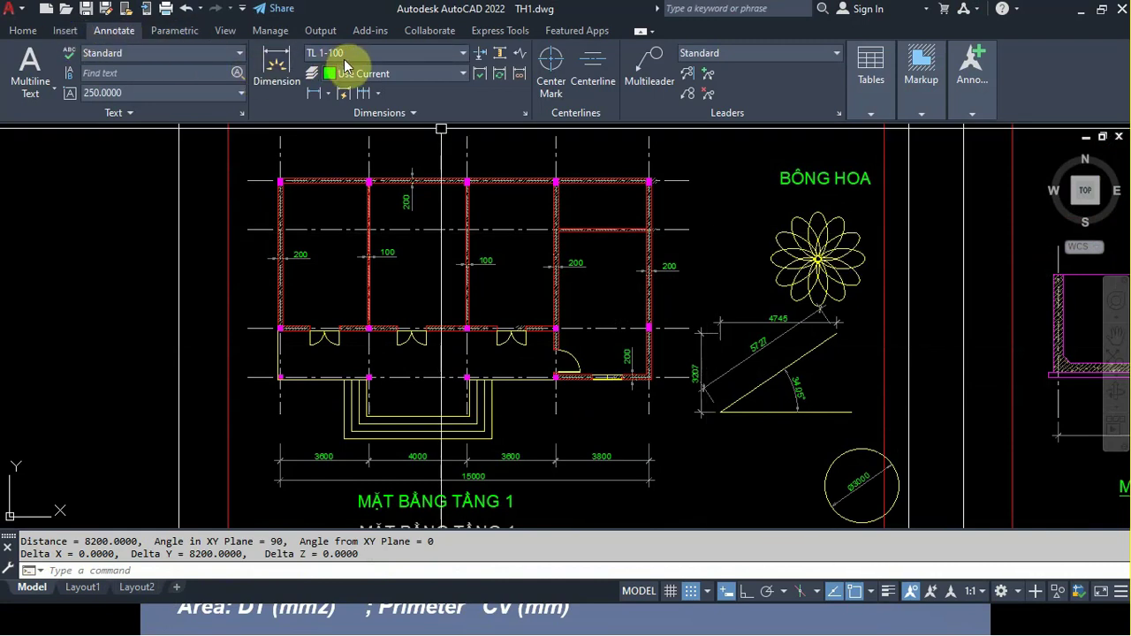
Add linear dimensions: 8200 on the plan's right side and 15200 along its top
{"action": "left_click", "coordinate": [314, 93]}
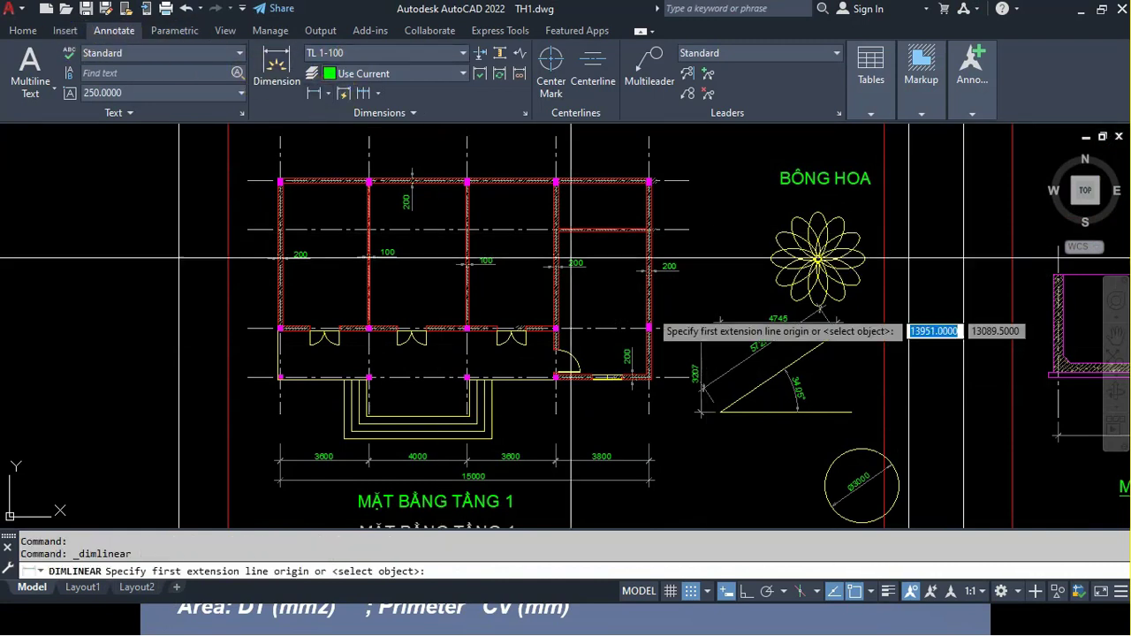
{"action": "left_click", "coordinate": [650, 377]}
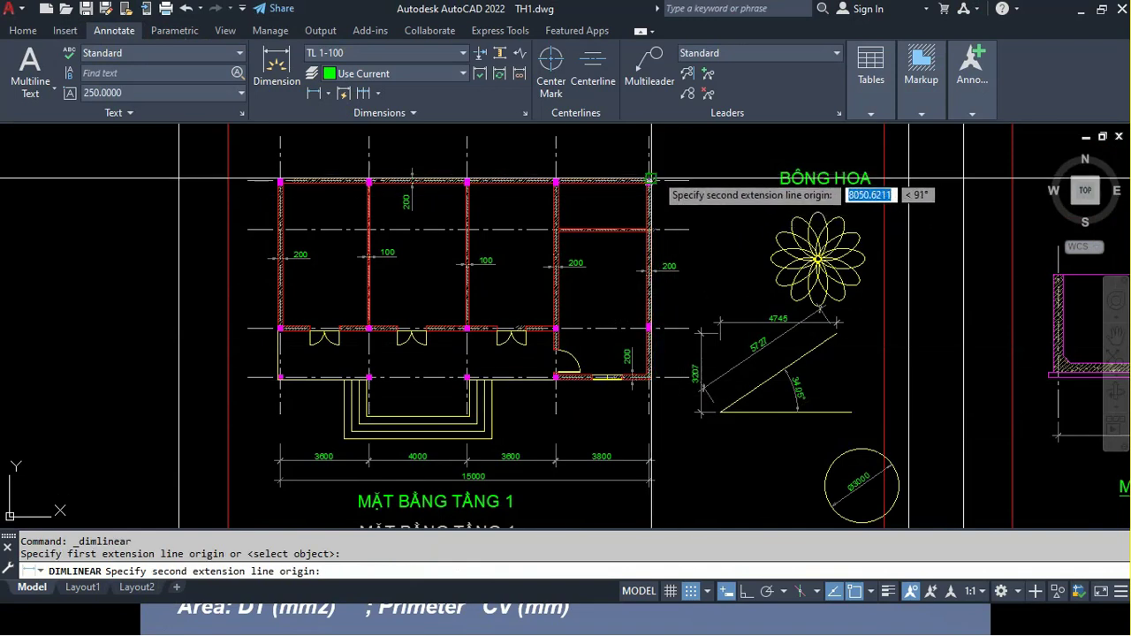
{"action": "left_click", "coordinate": [650, 181]}
{"action": "left_click", "coordinate": [689, 215]}
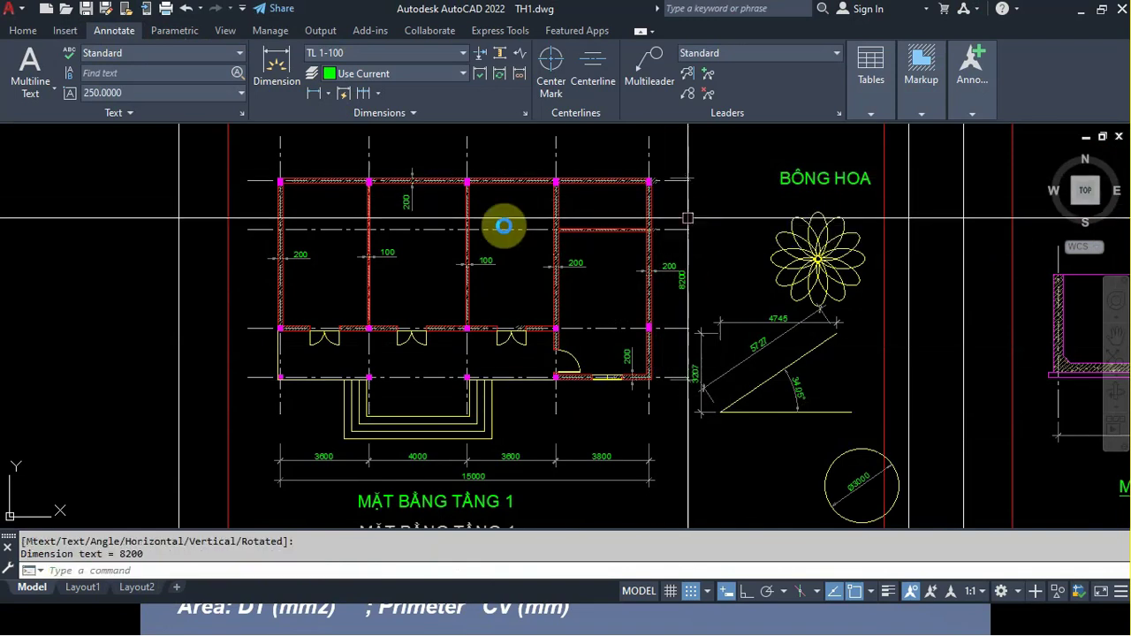
{"action": "key", "text": "Return"}
{"action": "left_click", "coordinate": [279, 179]}
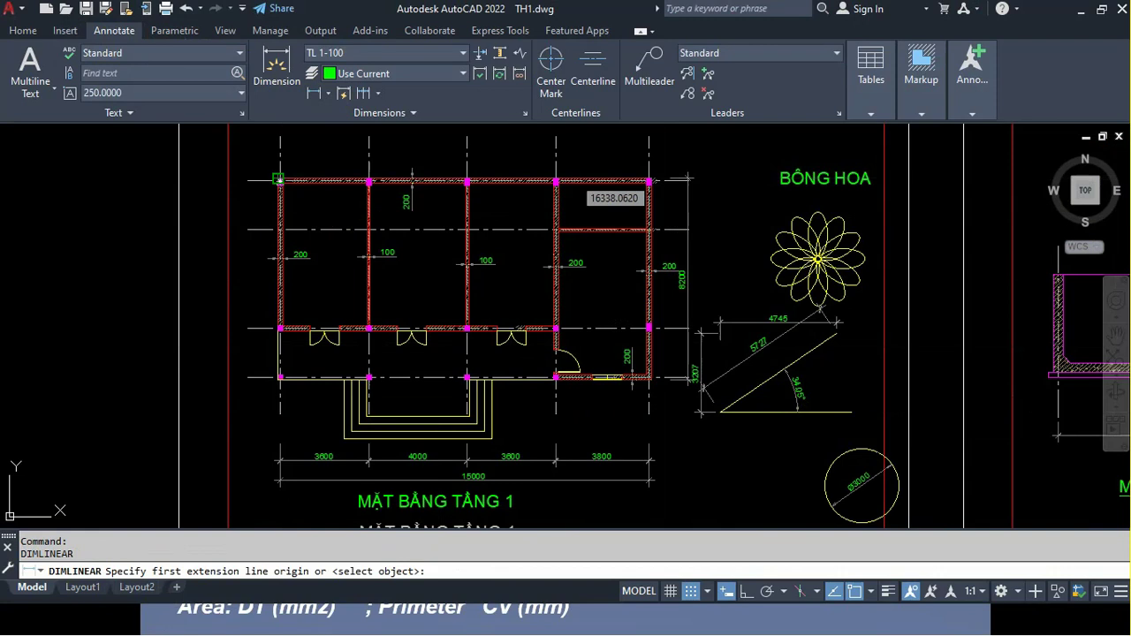
{"action": "left_click", "coordinate": [649, 181]}
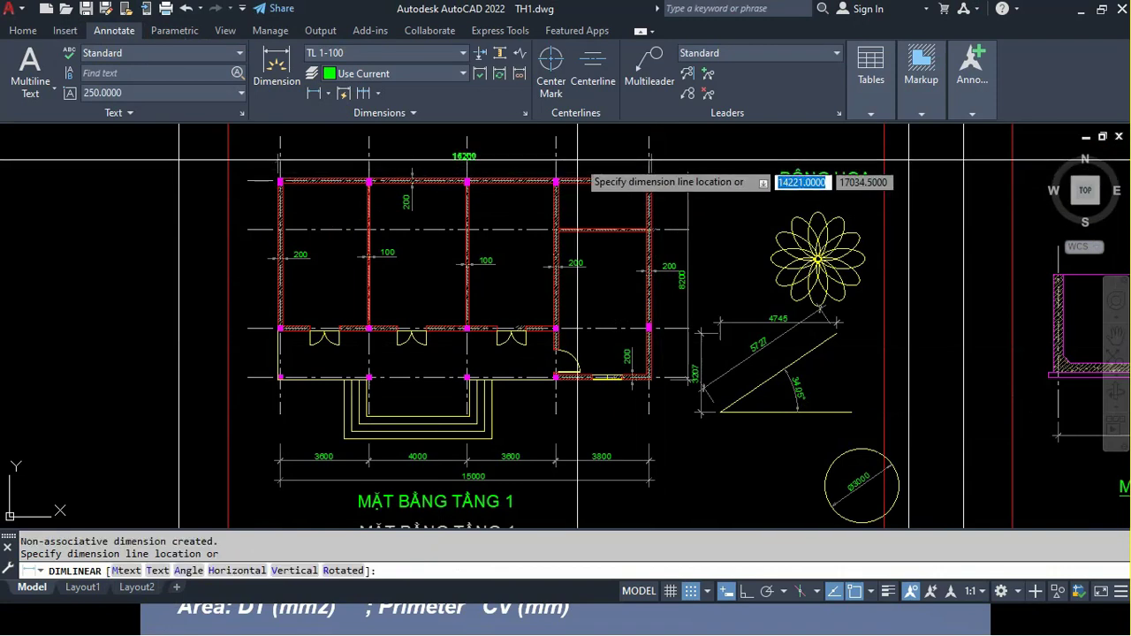
{"action": "left_click", "coordinate": [467, 151]}
Start the CAL calculator at the command line
{"action": "scroll", "coordinate": [468, 151], "scroll_direction": "up", "scroll_amount": 2}
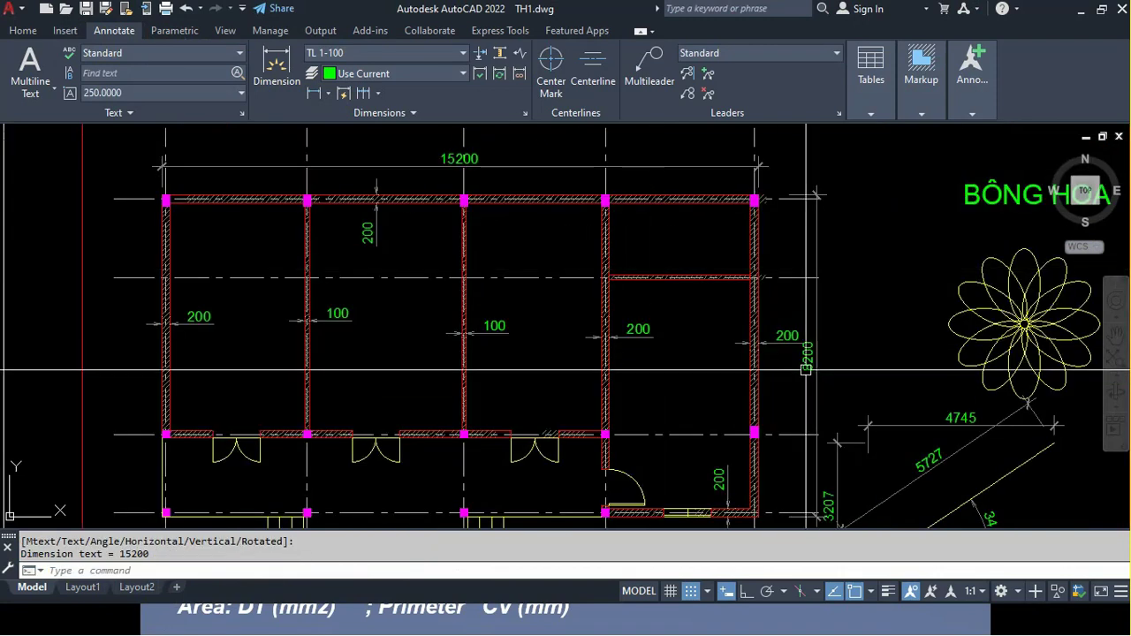
{"action": "type", "text": "CAL"}
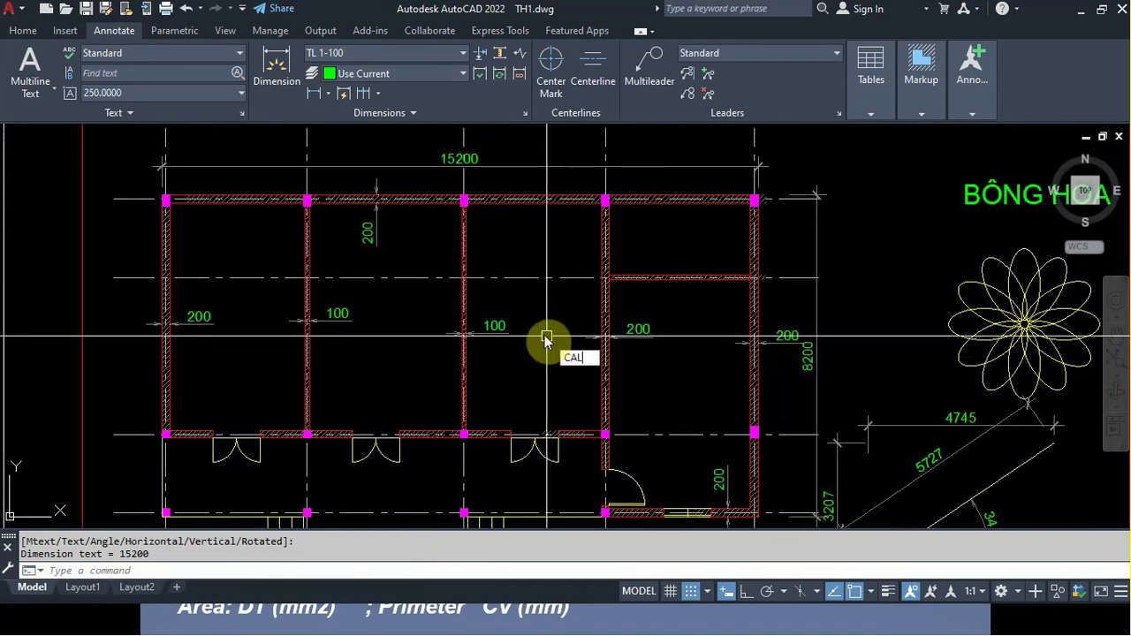
{"action": "key", "text": "Return"}
{"action": "type", "text": "15.2"}
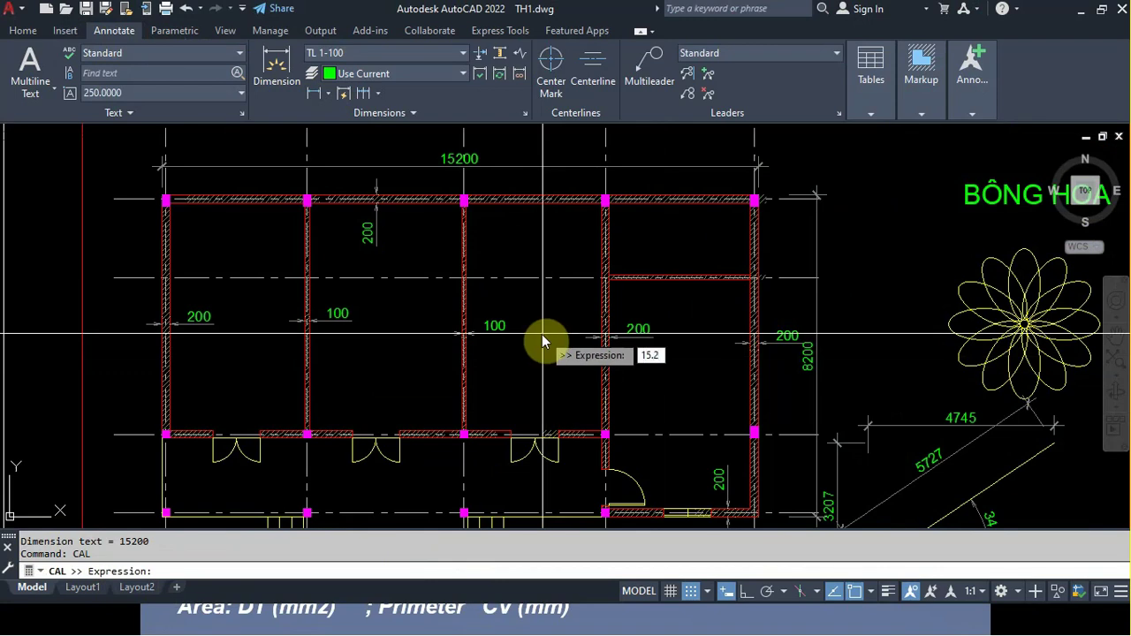
Evaluate 15.2*6.2 (94.24), then cancel and pan down to the plan's lower walls
{"action": "type", "text": "*"}
{"action": "key", "text": "Return"}
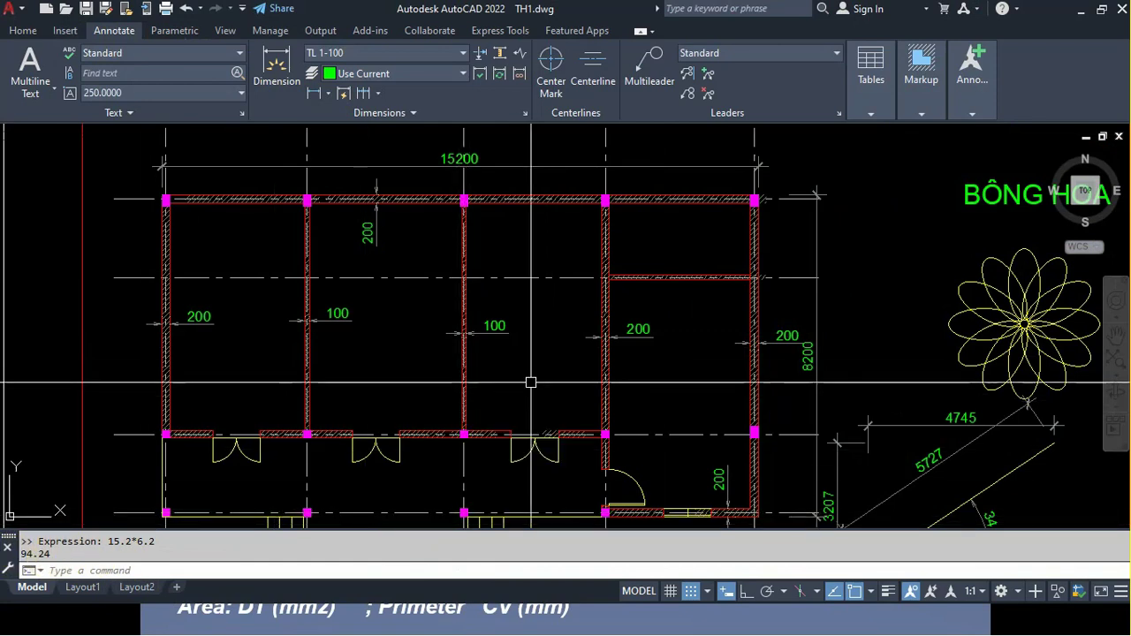
{"action": "key", "text": "Escape"}
{"action": "scroll", "coordinate": [466, 301], "scroll_direction": "down", "scroll_amount": 2}
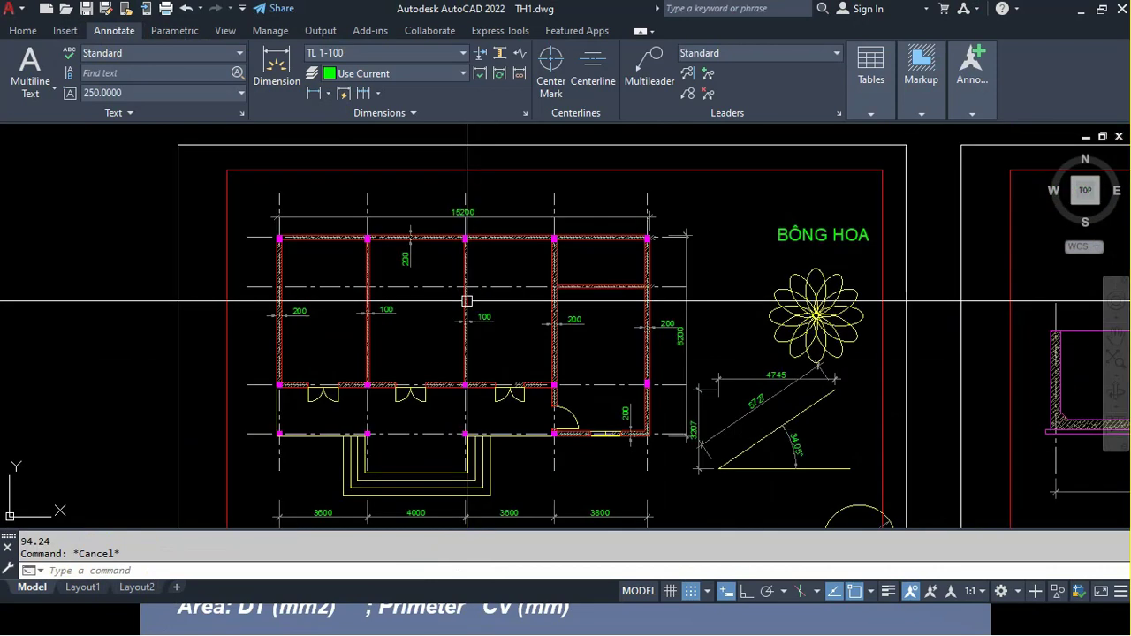
{"action": "scroll", "coordinate": [467, 353], "scroll_direction": "down", "scroll_amount": 2}
{"action": "scroll", "coordinate": [466, 378], "scroll_direction": "up", "scroll_amount": 4}
{"action": "middle_click_drag", "start_coordinate": [466, 379], "coordinate": [462, 423]}
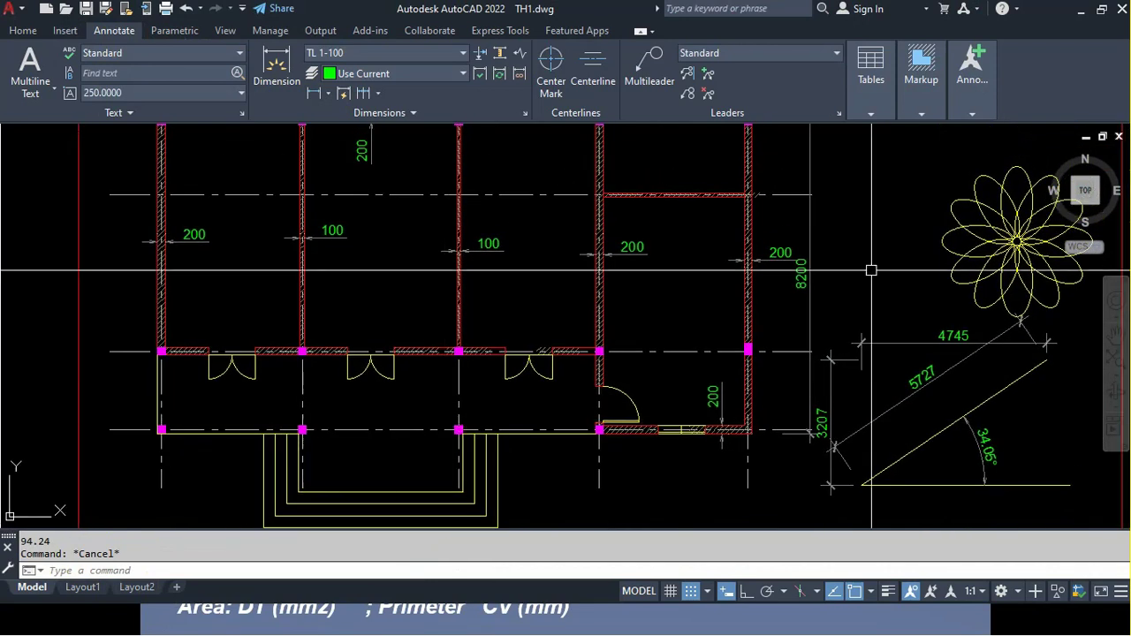
{"action": "scroll", "coordinate": [833, 267], "scroll_direction": "up", "scroll_amount": 4}
{"action": "scroll", "coordinate": [748, 312], "scroll_direction": "down", "scroll_amount": 4}
{"action": "mouse_move", "coordinate": [653, 265]}
{"action": "middle_mouse_down"}
{"action": "mouse_move", "coordinate": [707, 281]}
{"action": "mouse_move", "coordinate": [737, 273]}
{"action": "middle_mouse_up"}
Calculate 15.2*8.2 with CAL and highlight the 124.64 result in the history
{"action": "type", "text": "CAL"}
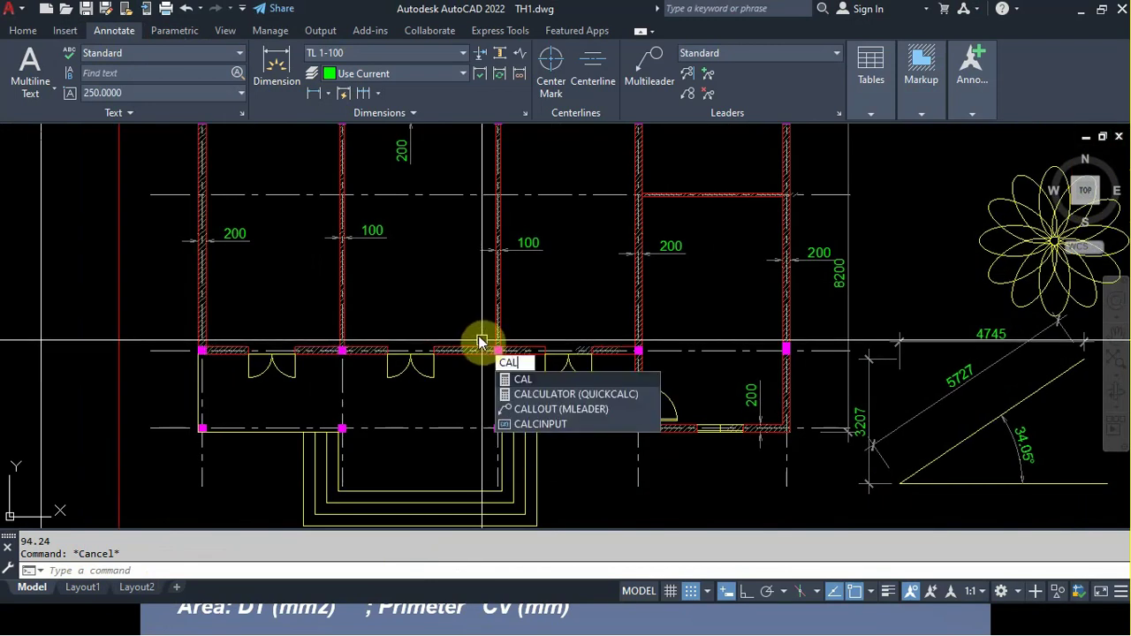
{"action": "key", "text": "Return"}
{"action": "type", "text": "1"}
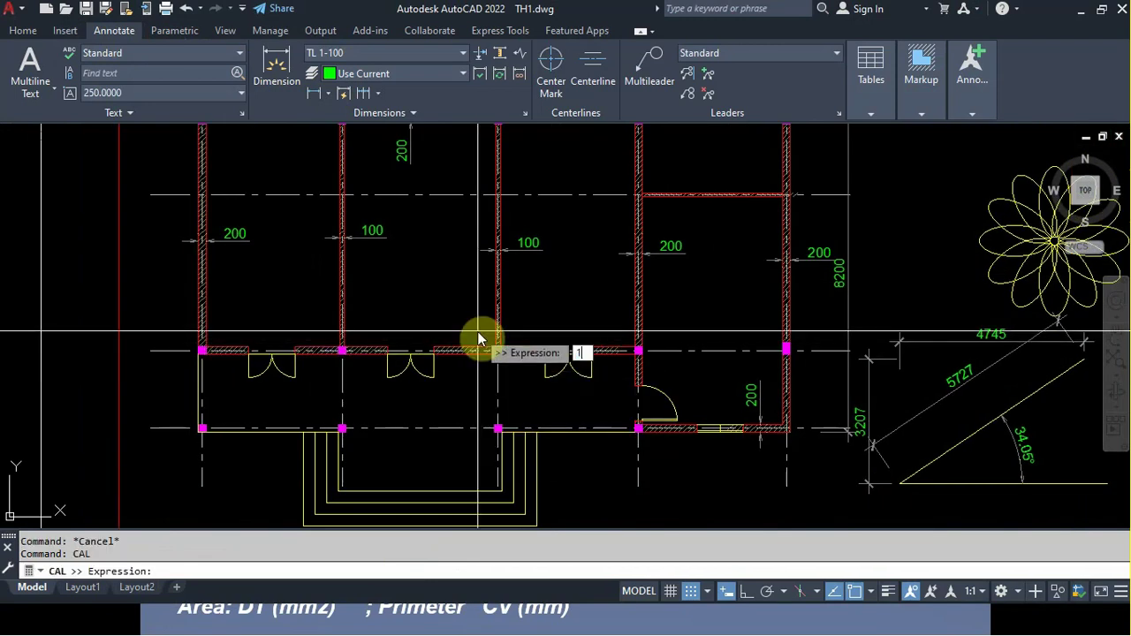
{"action": "type", "text": "5."}
{"action": "type", "text": "8"}
{"action": "type", "text": ".2"}
{"action": "key", "text": "Return"}
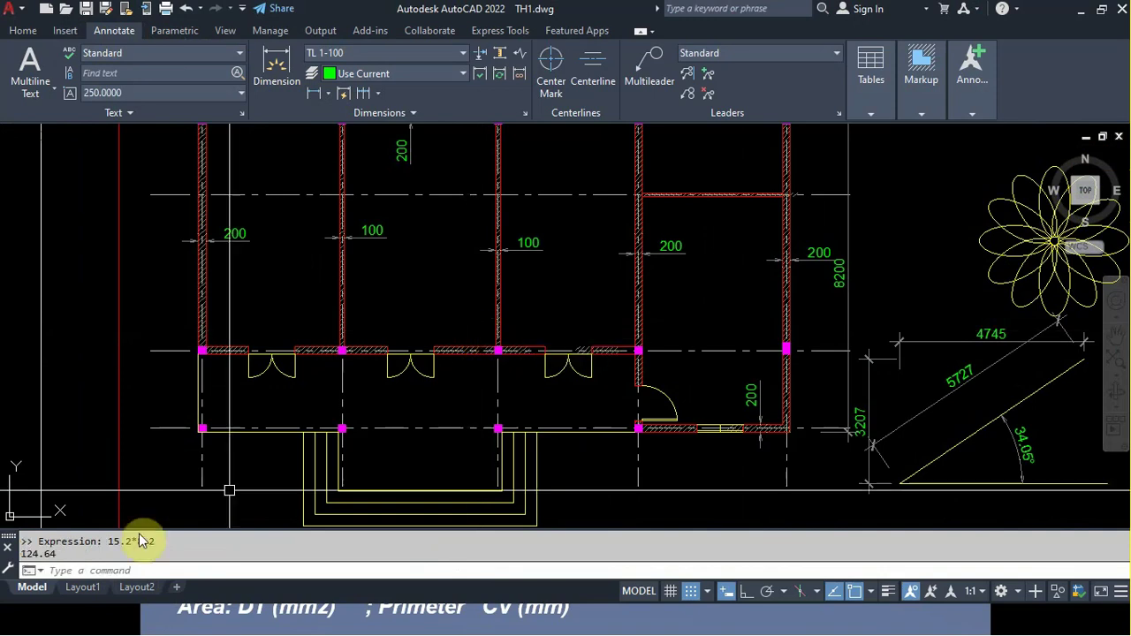
{"action": "left_click_drag", "start_coordinate": [20, 554], "coordinate": [51, 554]}
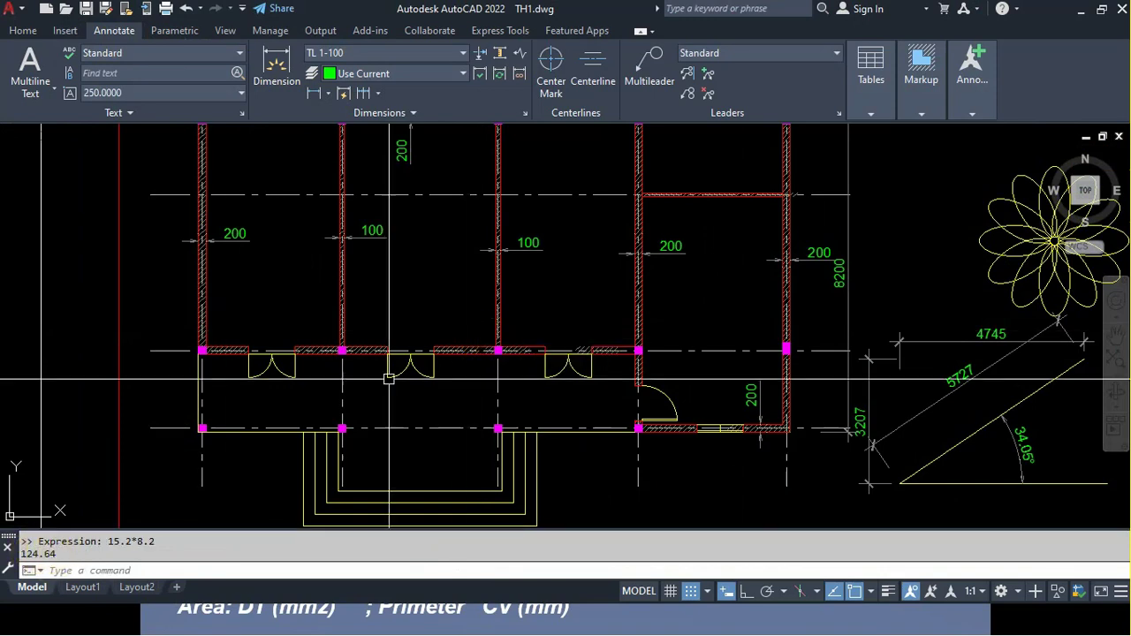
{"action": "scroll", "coordinate": [415, 334], "scroll_direction": "down", "scroll_amount": 3}
{"action": "scroll", "coordinate": [416, 334], "scroll_direction": "up", "scroll_amount": 2}
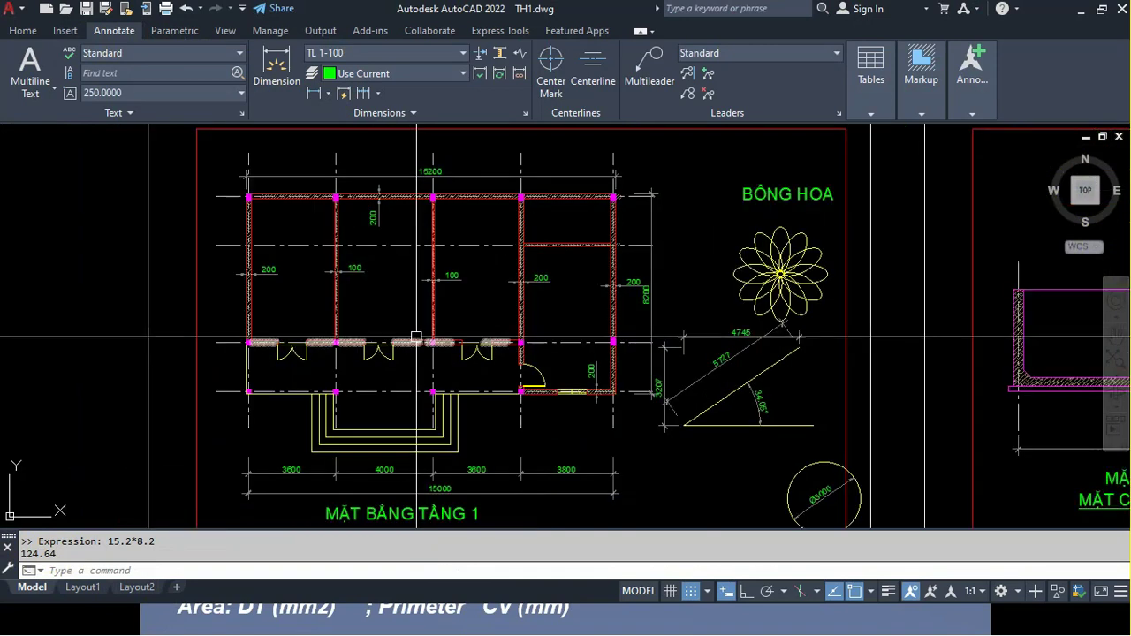
{"action": "scroll", "coordinate": [416, 335], "scroll_direction": "down", "scroll_amount": 2}
{"action": "scroll", "coordinate": [419, 352], "scroll_direction": "up", "scroll_amount": 3}
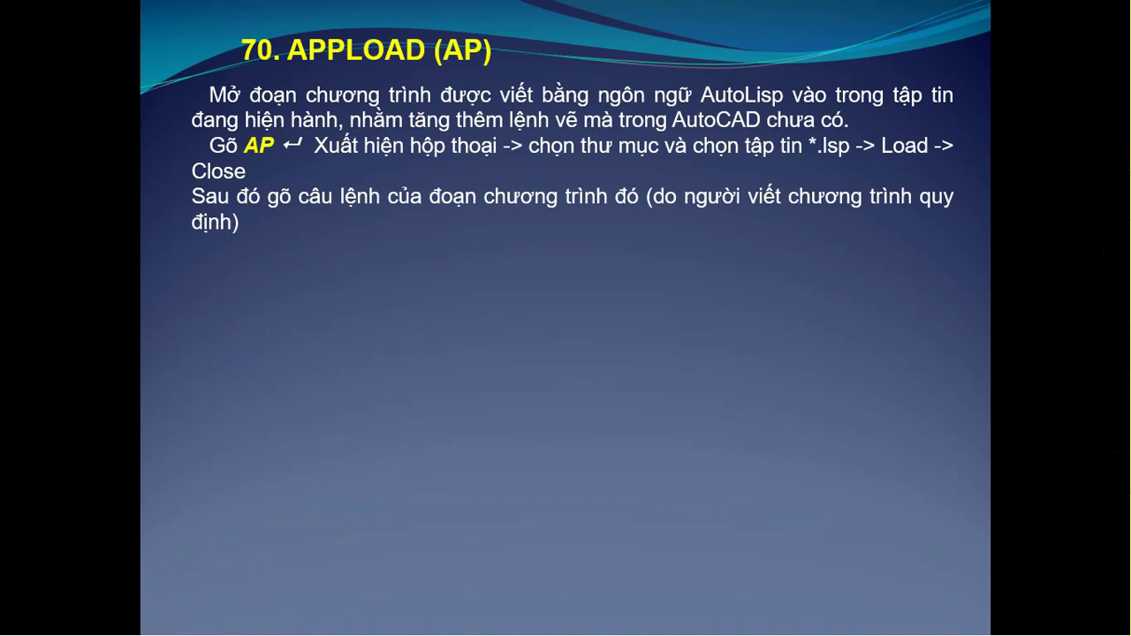
Switch from the slide show back to the TH1.dwg drawing
{"action": "key", "text": "alt+Tab"}
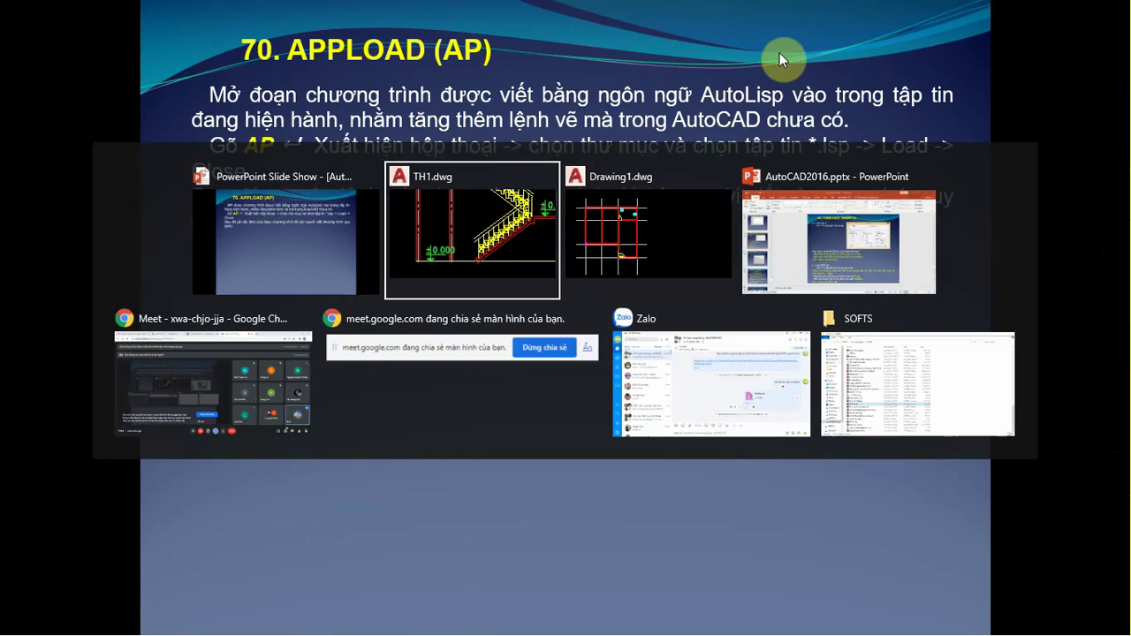
{"action": "scroll", "coordinate": [648, 133], "scroll_direction": "down", "scroll_amount": 3}
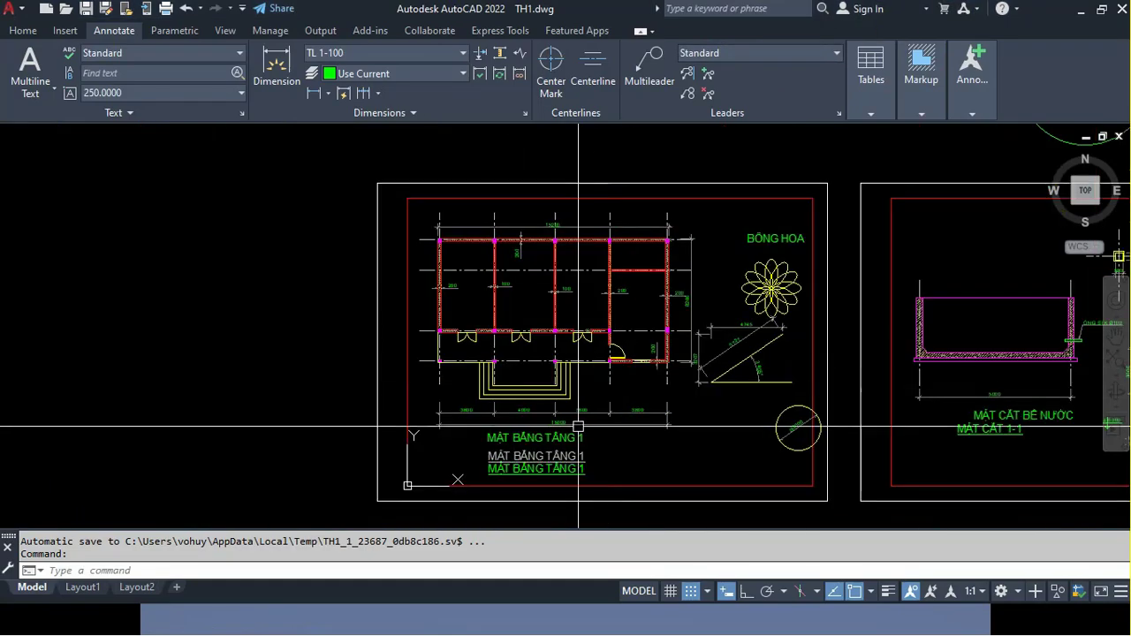
{"action": "scroll", "coordinate": [598, 409], "scroll_direction": "up", "scroll_amount": 3}
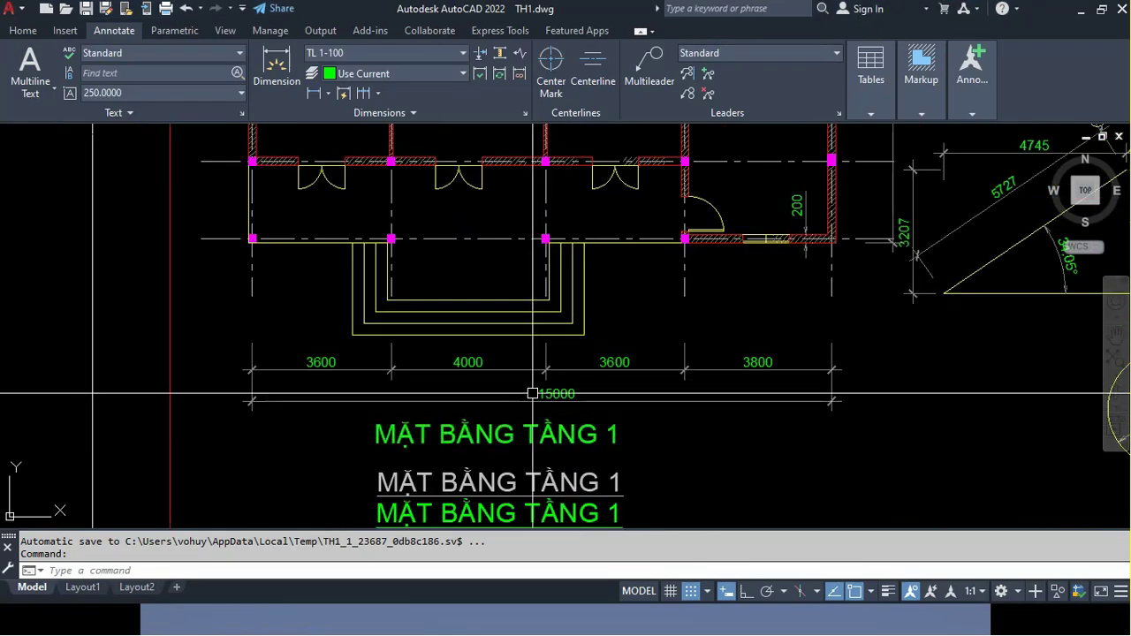
{"action": "scroll", "coordinate": [480, 376], "scroll_direction": "down", "scroll_amount": 2}
{"action": "scroll", "coordinate": [478, 383], "scroll_direction": "up", "scroll_amount": 2}
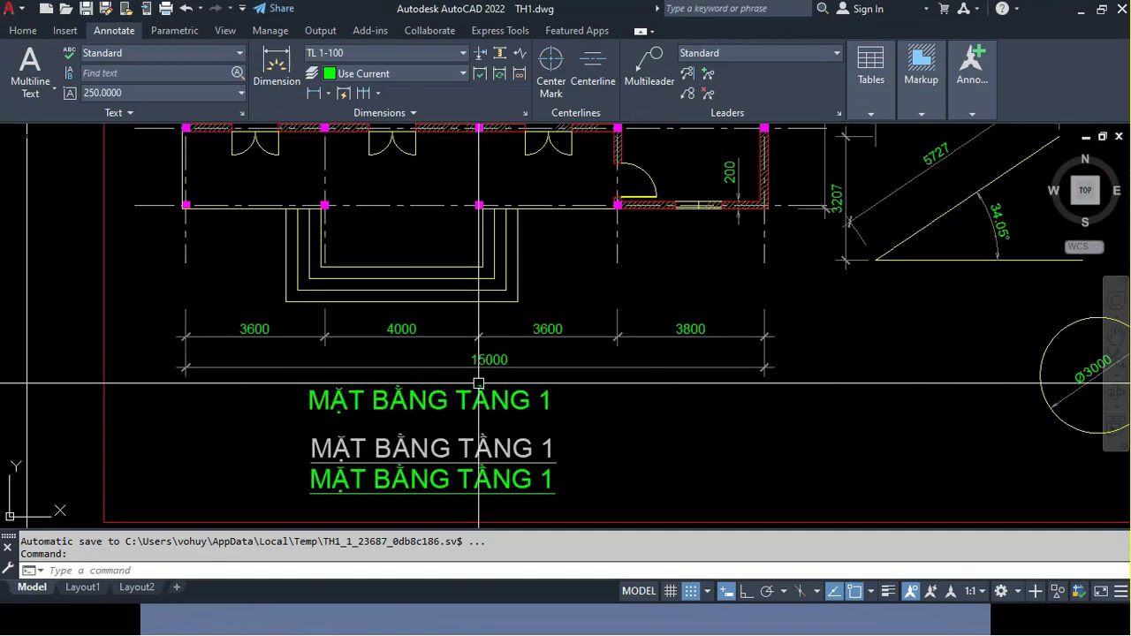
{"action": "type", "text": "CD"}
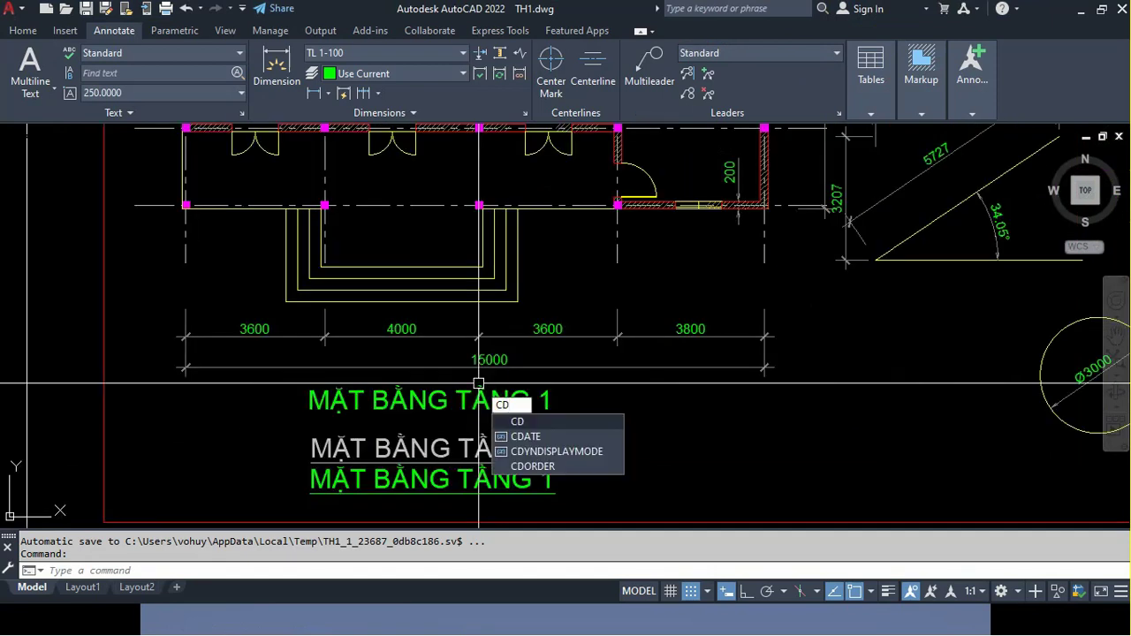
{"action": "key", "text": "Return"}
{"action": "key", "text": "Escape"}
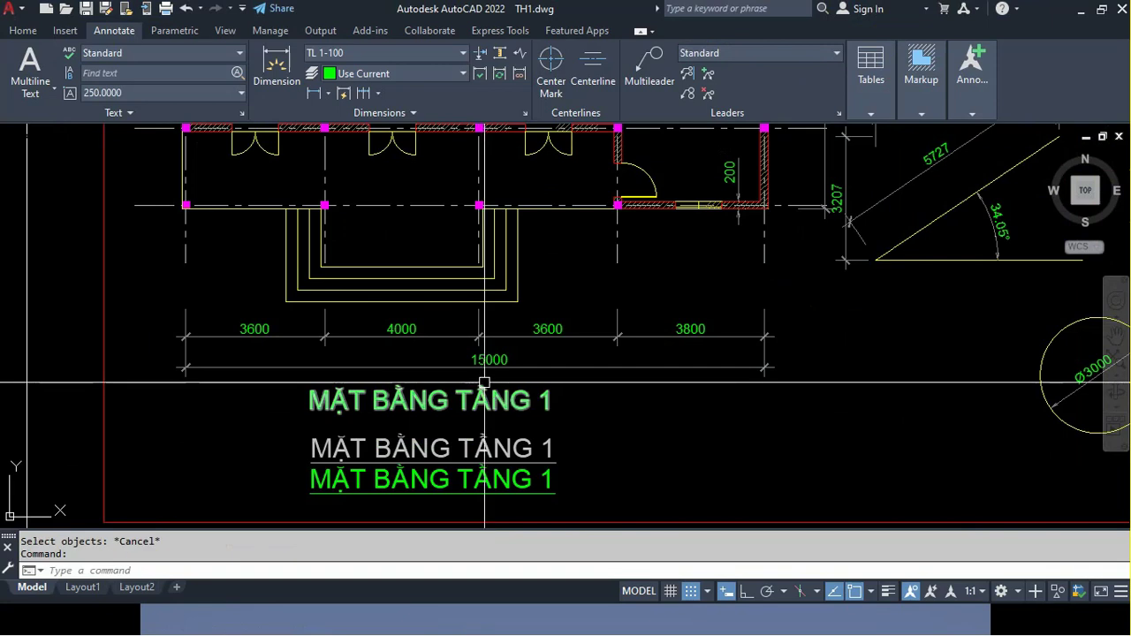
{"action": "middle_click_drag", "start_coordinate": [486, 377], "coordinate": [497, 332]}
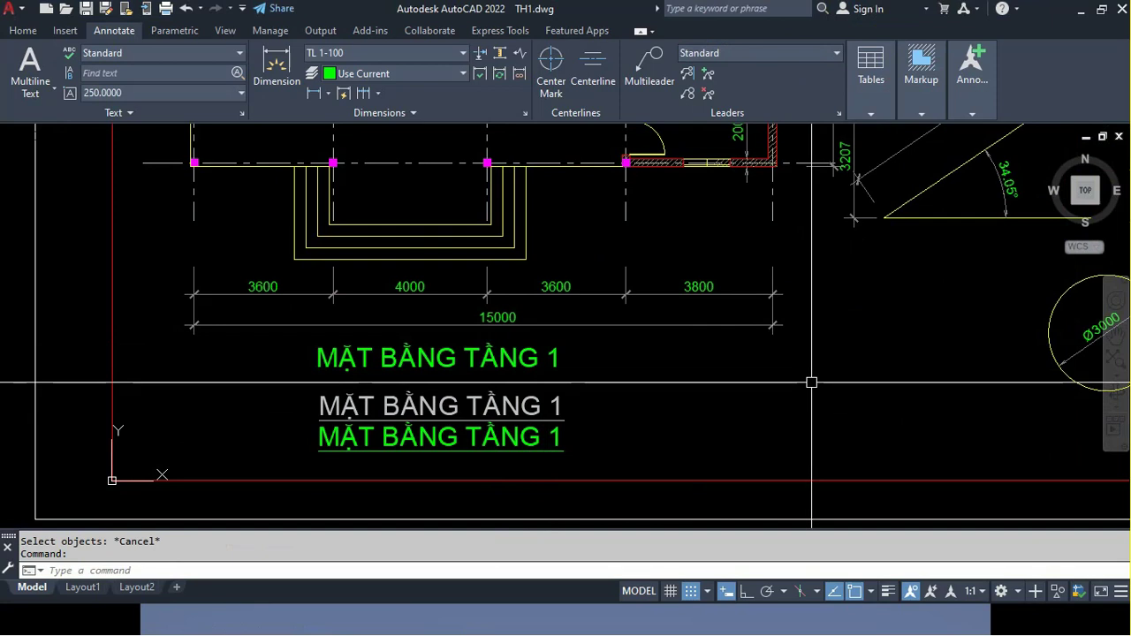
{"action": "scroll", "coordinate": [811, 382], "scroll_direction": "down", "scroll_amount": 4}
{"action": "mouse_move", "coordinate": [722, 338]}
{"action": "middle_mouse_down"}
{"action": "mouse_move", "coordinate": [458, 361]}
{"action": "mouse_move", "coordinate": [651, 331]}
{"action": "middle_mouse_up"}
{"action": "scroll", "coordinate": [553, 378], "scroll_direction": "up", "scroll_amount": 2}
{"action": "scroll", "coordinate": [553, 378], "scroll_direction": "up", "scroll_amount": 2}
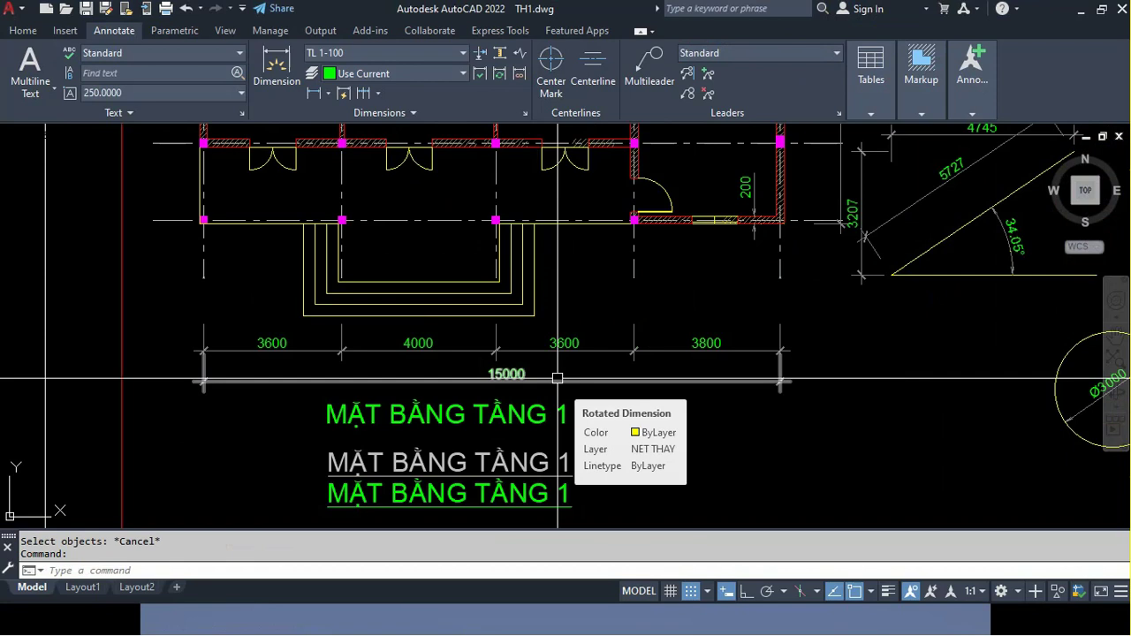
{"action": "type", "text": "CD"}
{"action": "key", "text": "Return"}
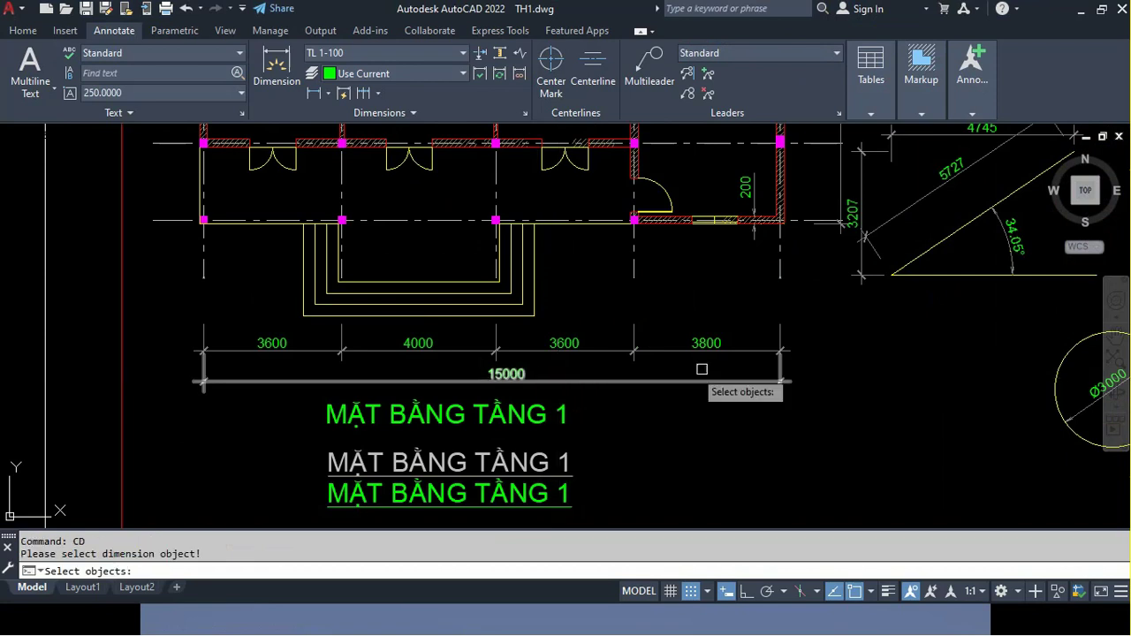
{"action": "left_click", "coordinate": [834, 334]}
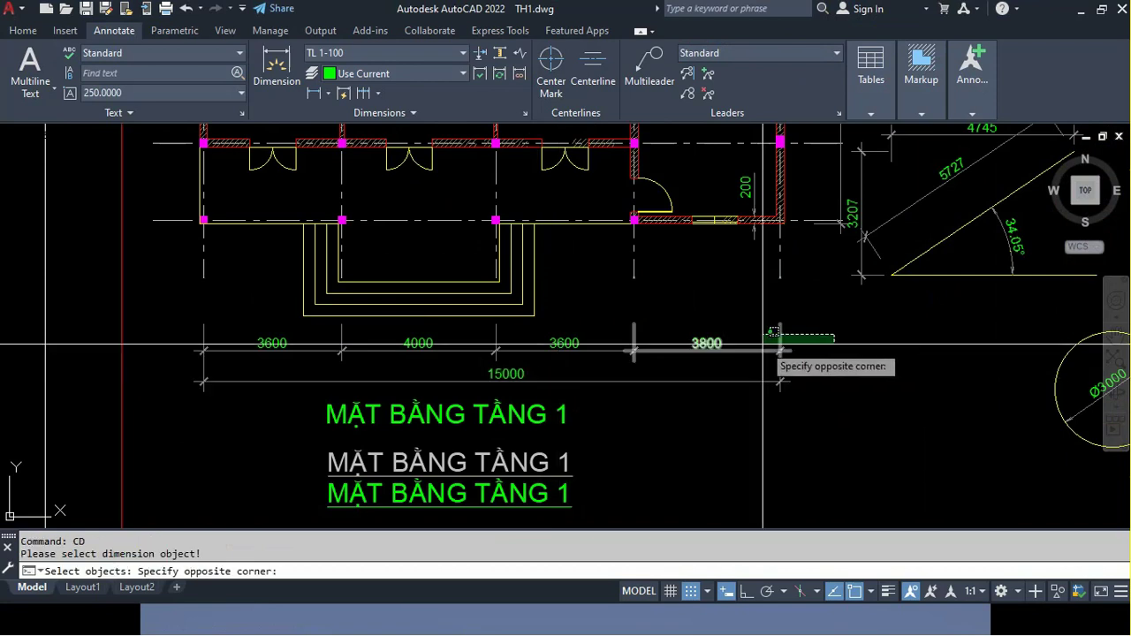
{"action": "left_click", "coordinate": [828, 338]}
{"action": "left_click", "coordinate": [822, 345]}
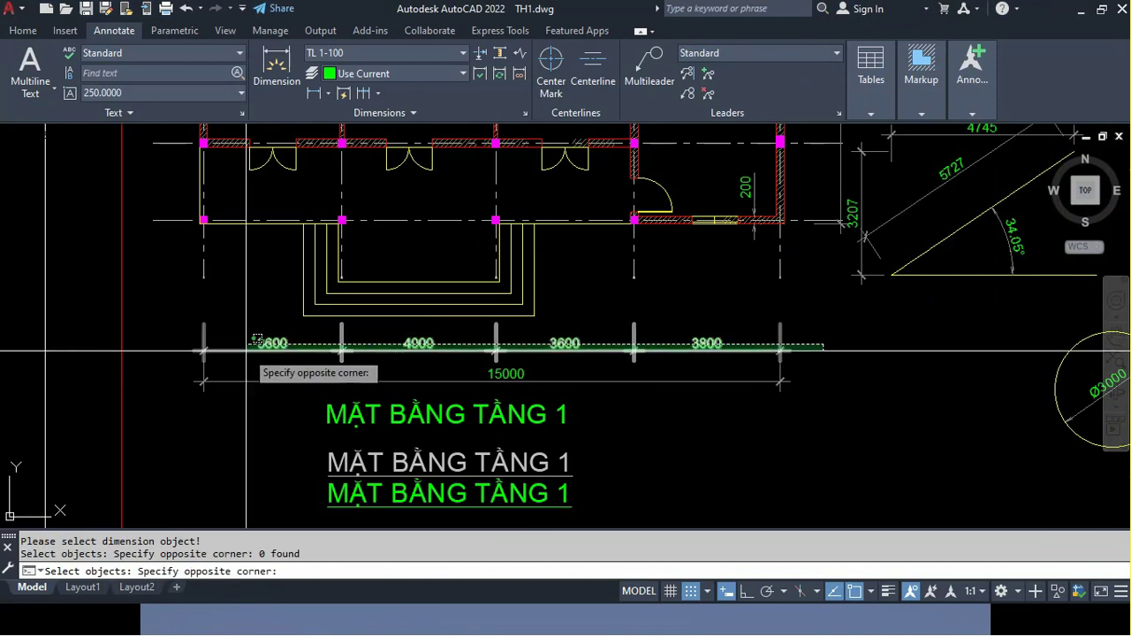
{"action": "left_click", "coordinate": [183, 360]}
{"action": "scroll", "coordinate": [495, 353], "scroll_direction": "down", "scroll_amount": 2}
{"action": "key", "text": "Return"}
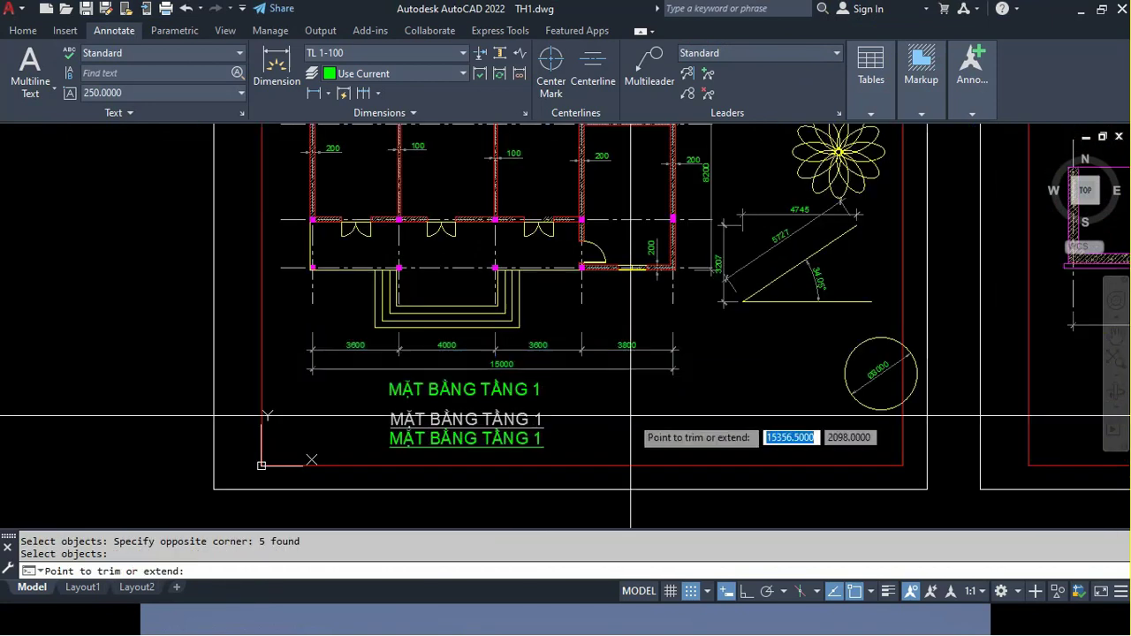
{"action": "right_click", "coordinate": [631, 419]}
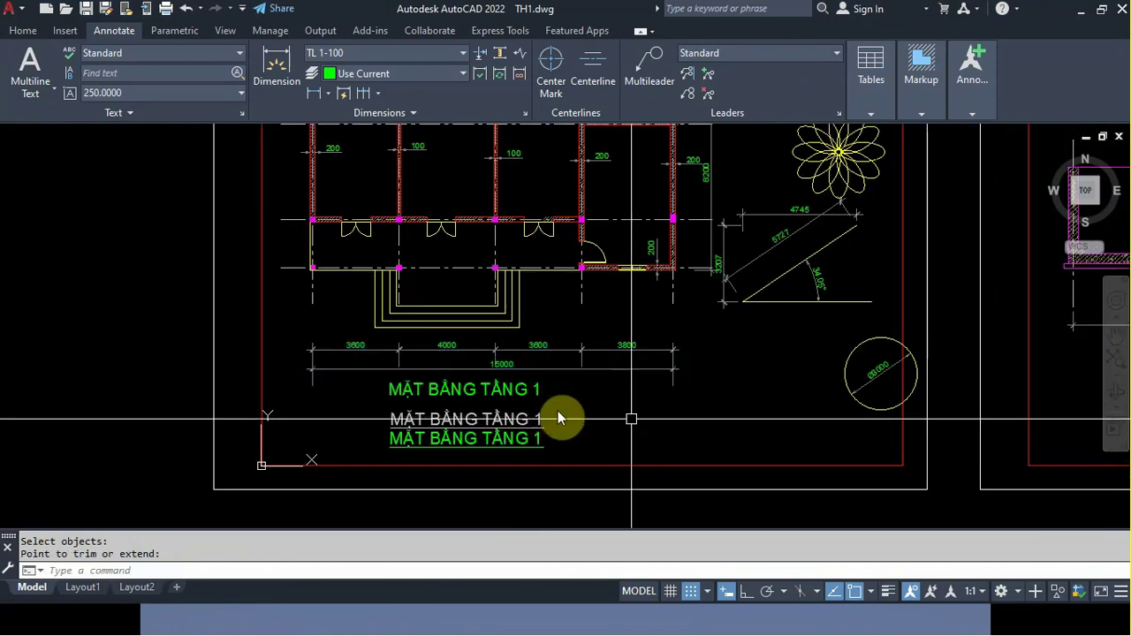
{"action": "type", "text": "co"}
{"action": "key", "text": "Return"}
{"action": "left_click", "coordinate": [707, 371]}
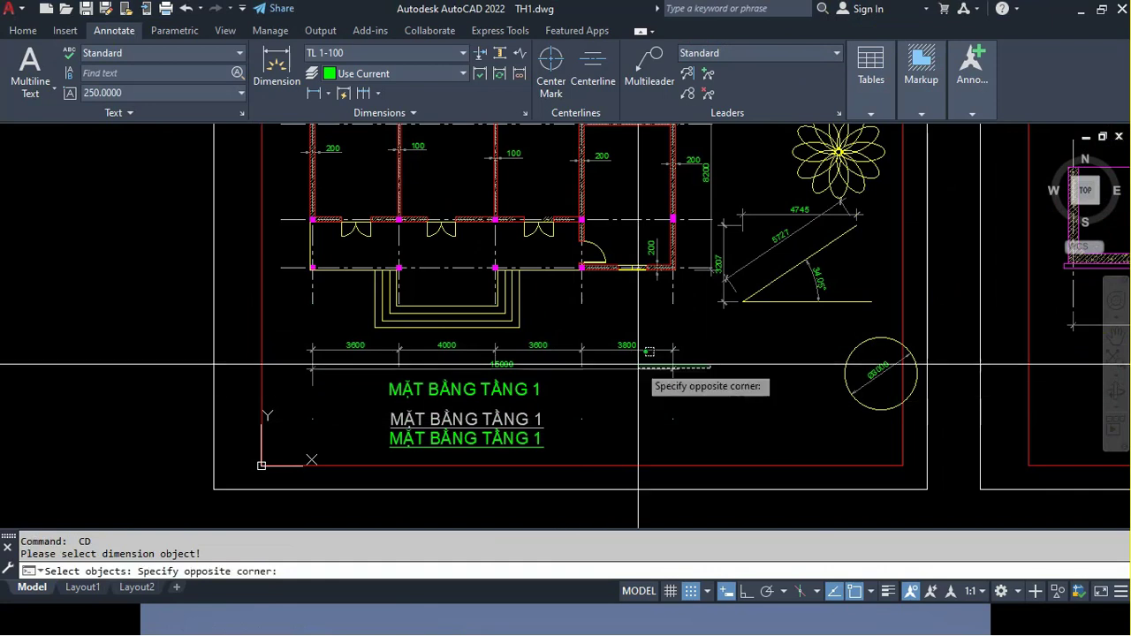
{"action": "left_click", "coordinate": [304, 347]}
{"action": "key", "text": "Return"}
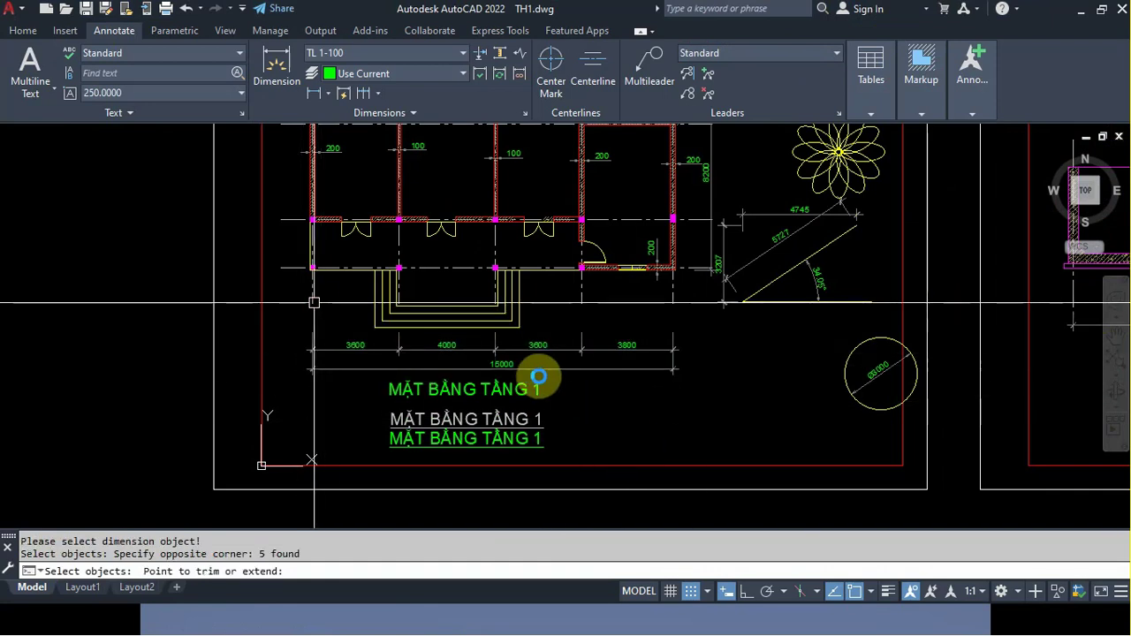
{"action": "key", "text": "Escape"}
{"action": "scroll", "coordinate": [554, 364], "scroll_direction": "down", "scroll_amount": 4}
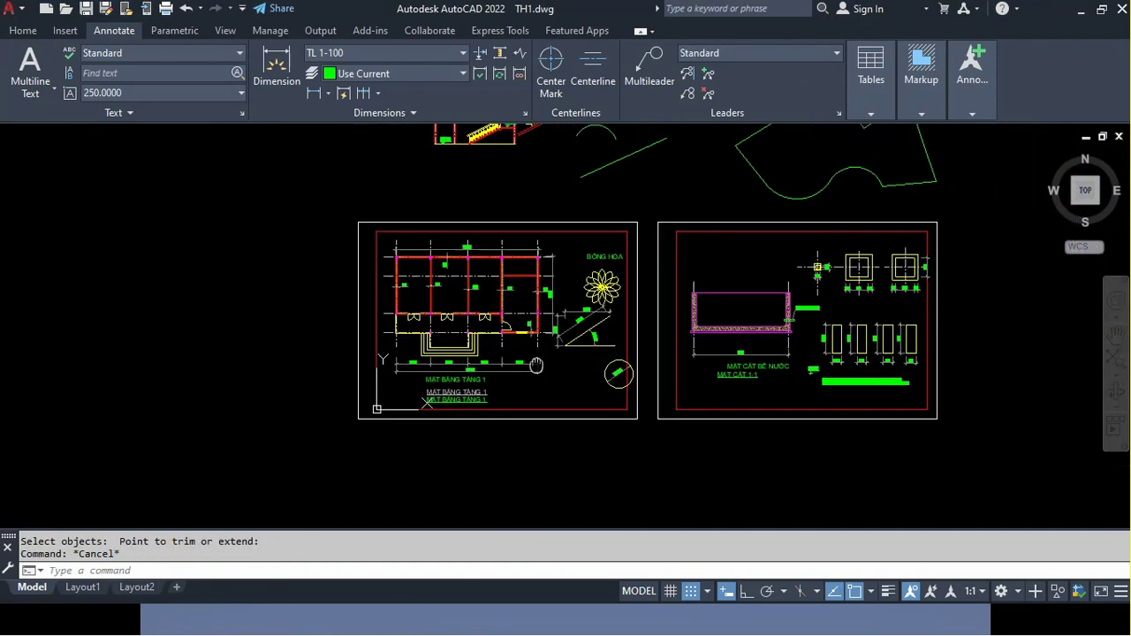
Pan to the water-tank footing and trim the left 100/500/100 dimensions' lines with CD
{"action": "scroll", "coordinate": [518, 323], "scroll_direction": "up", "scroll_amount": 3}
{"action": "middle_click_drag", "start_coordinate": [637, 395], "coordinate": [301, 386]}
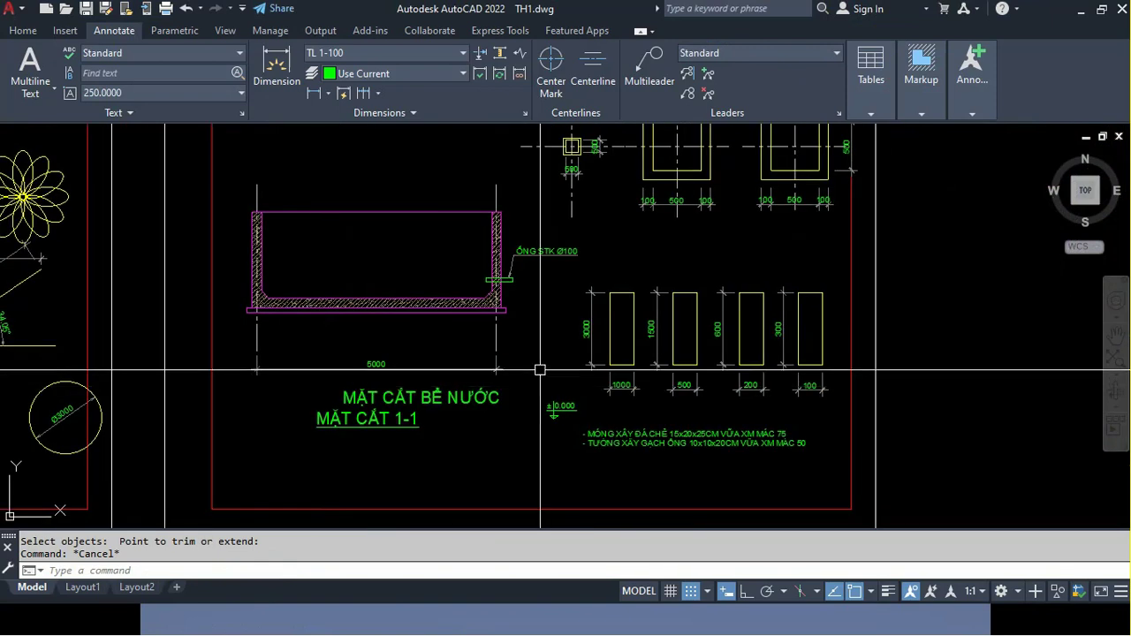
{"action": "middle_click_drag", "start_coordinate": [748, 204], "coordinate": [634, 298]}
{"action": "scroll", "coordinate": [633, 298], "scroll_direction": "up", "scroll_amount": 4}
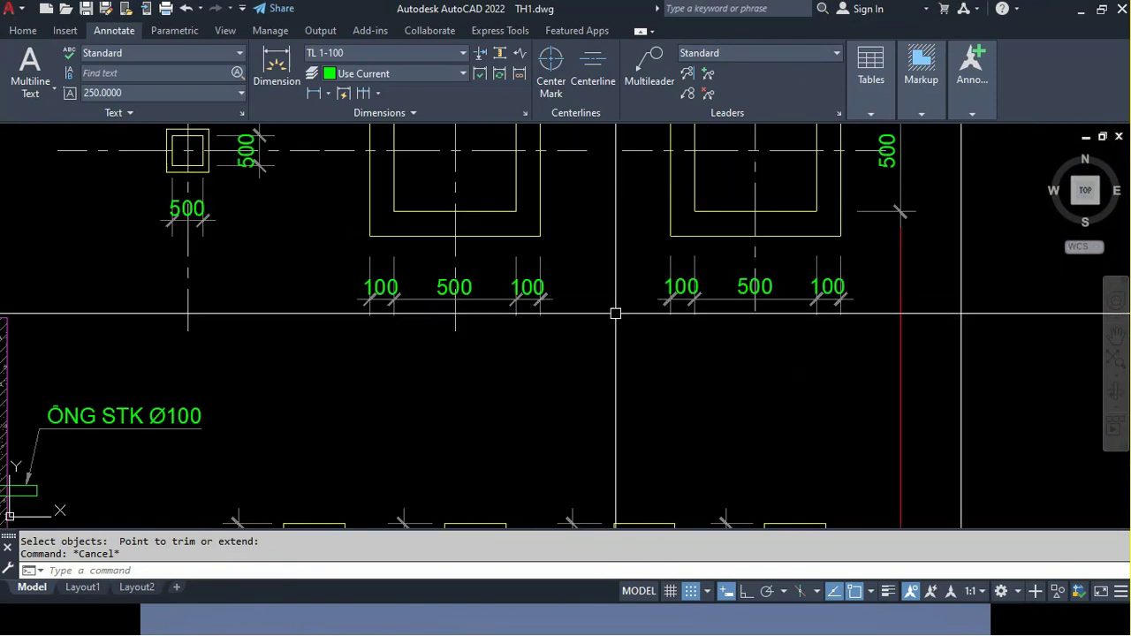
{"action": "scroll", "coordinate": [634, 298], "scroll_direction": "up", "scroll_amount": 2}
{"action": "middle_click_drag", "start_coordinate": [487, 243], "coordinate": [550, 309]}
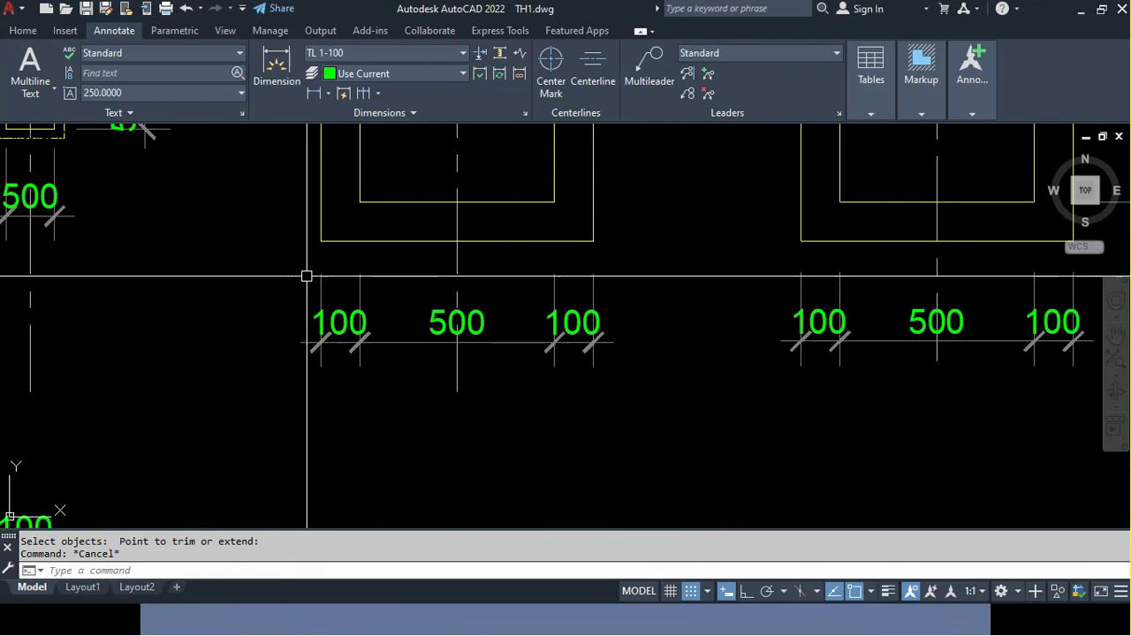
{"action": "type", "text": "CD"}
{"action": "key", "text": "Return"}
{"action": "left_click", "coordinate": [636, 377]}
{"action": "left_click", "coordinate": [252, 284]}
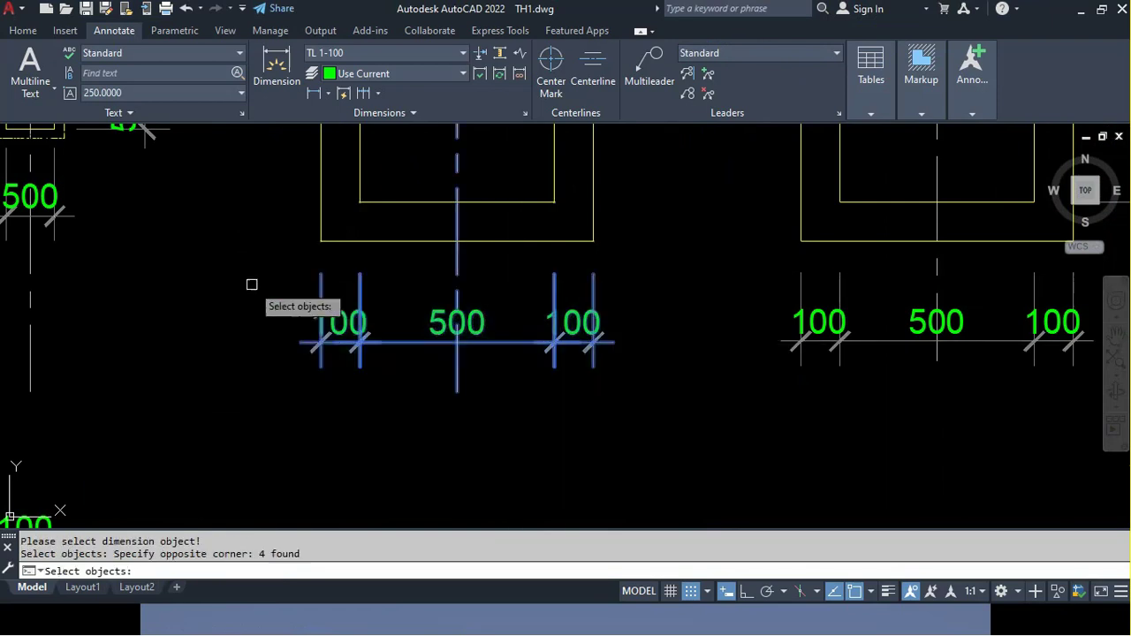
{"action": "key", "text": "Return"}
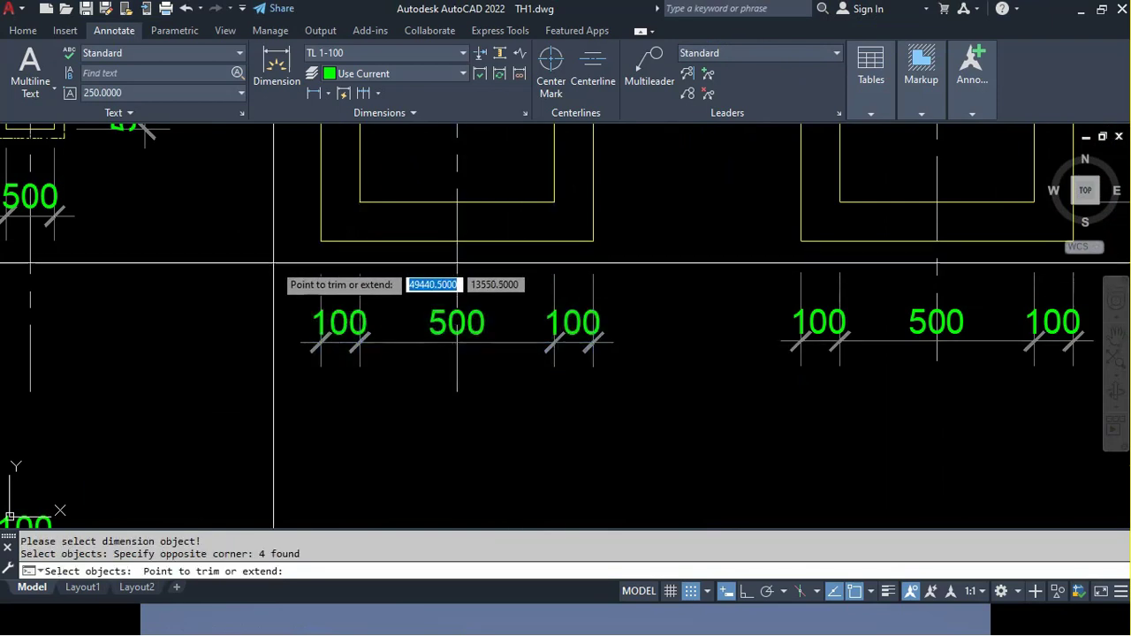
{"action": "left_click", "coordinate": [273, 267]}
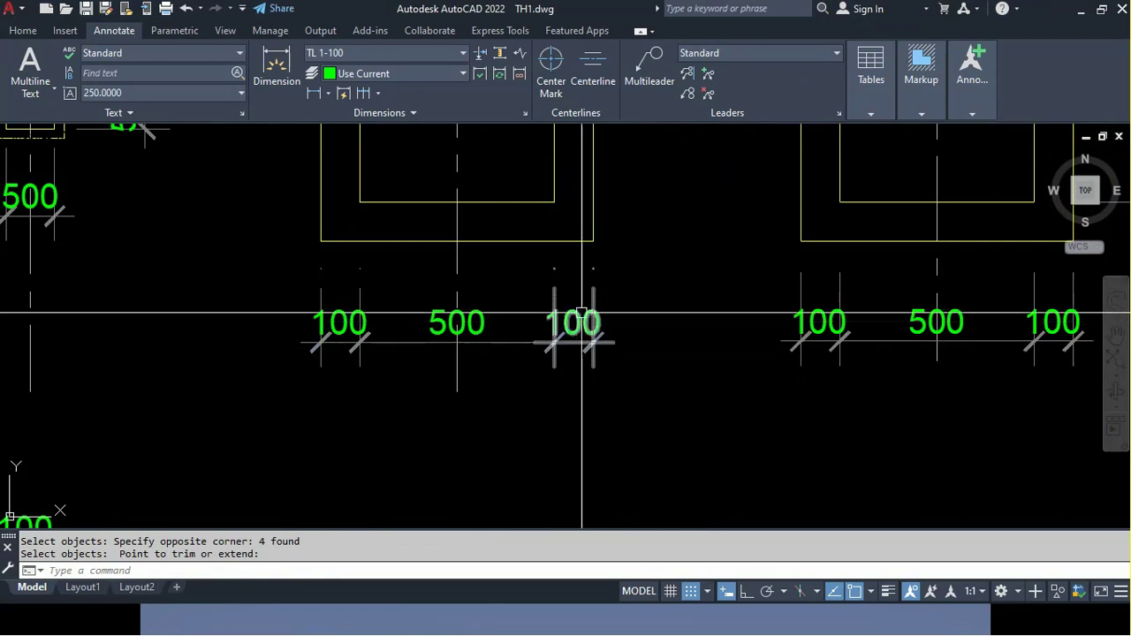
Trim the remaining four footing dimensions with CD and zoom to check them
{"action": "type", "text": "CD"}
{"action": "key", "text": "Return"}
{"action": "left_click_drag", "start_coordinate": [669, 385], "coordinate": [235, 271]}
{"action": "key", "text": "Return"}
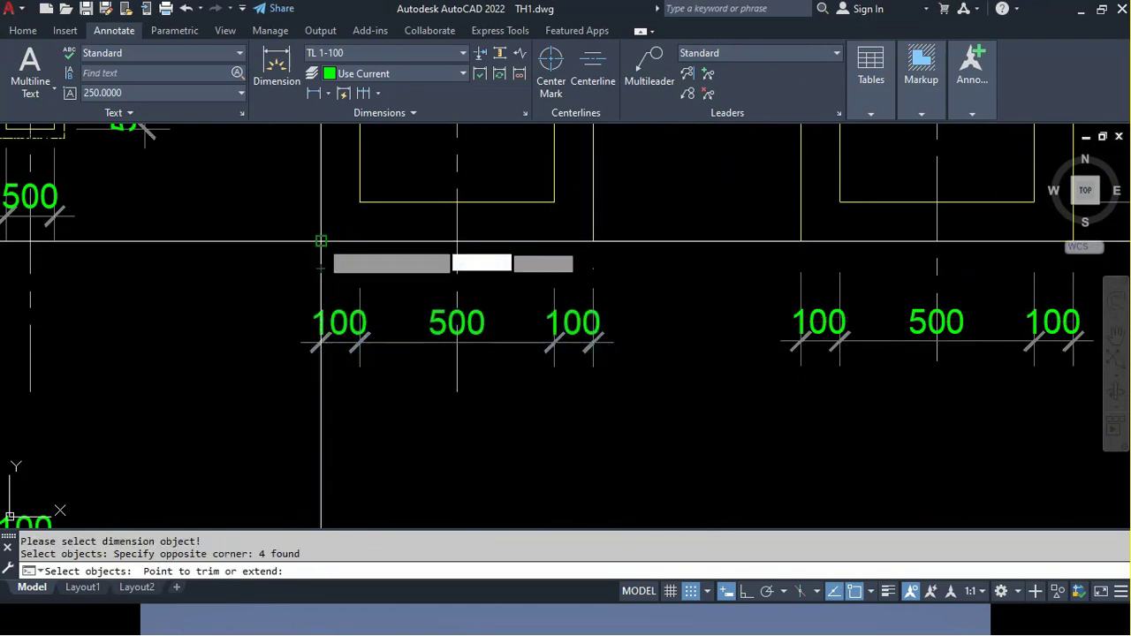
{"action": "left_click", "coordinate": [380, 310]}
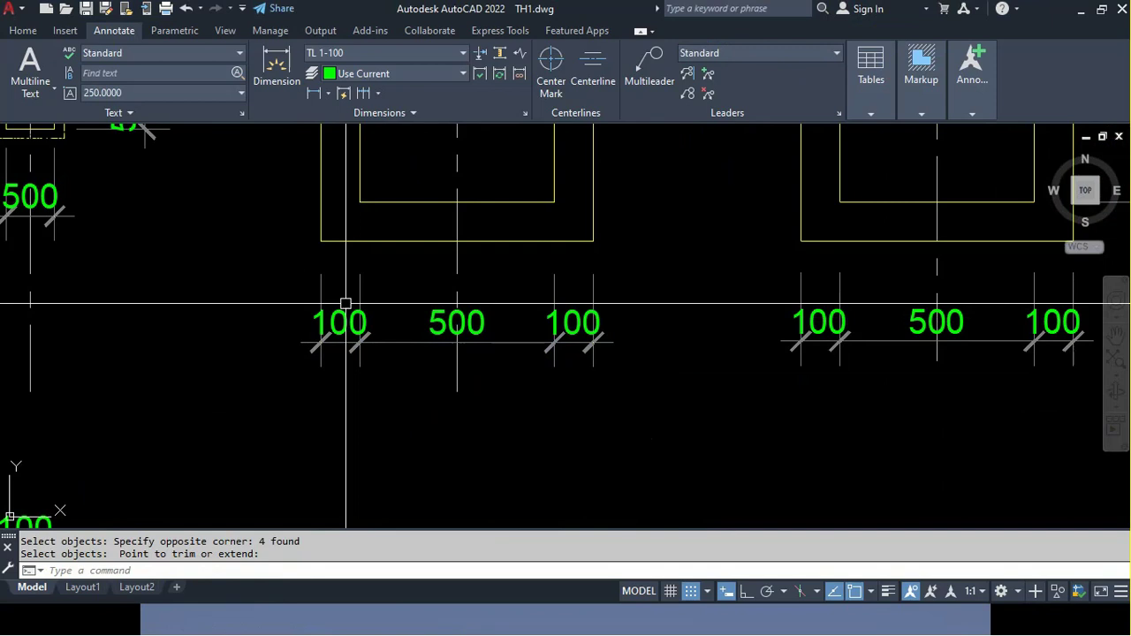
{"action": "scroll", "coordinate": [524, 366], "scroll_direction": "down", "scroll_amount": 4}
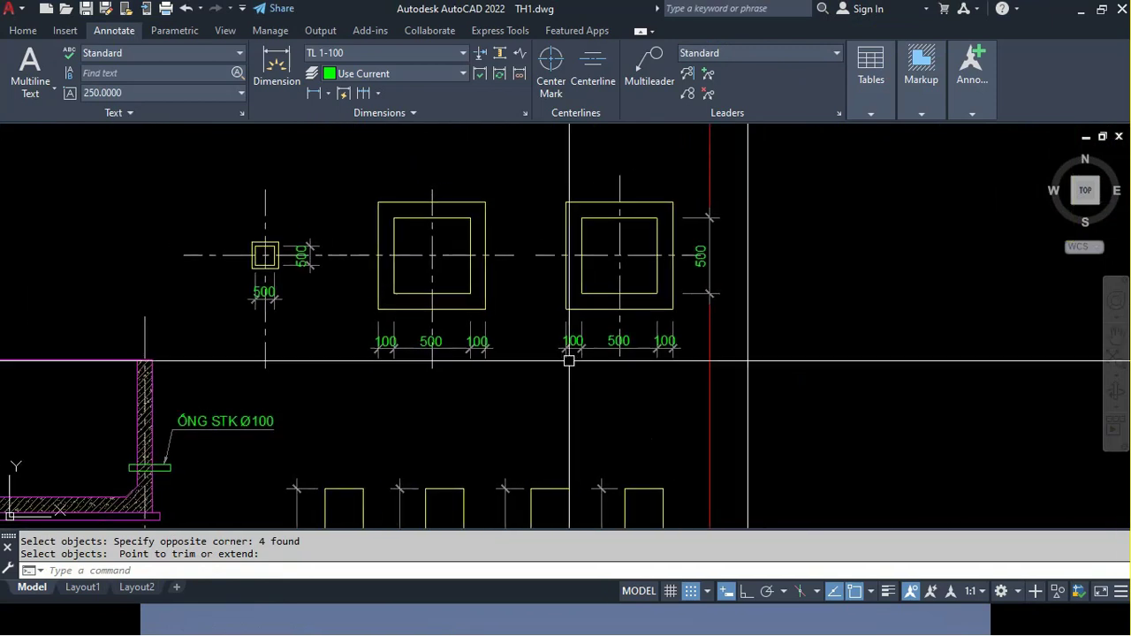
{"action": "scroll", "coordinate": [339, 320], "scroll_direction": "up", "scroll_amount": 4}
{"action": "scroll", "coordinate": [371, 265], "scroll_direction": "up", "scroll_amount": 2}
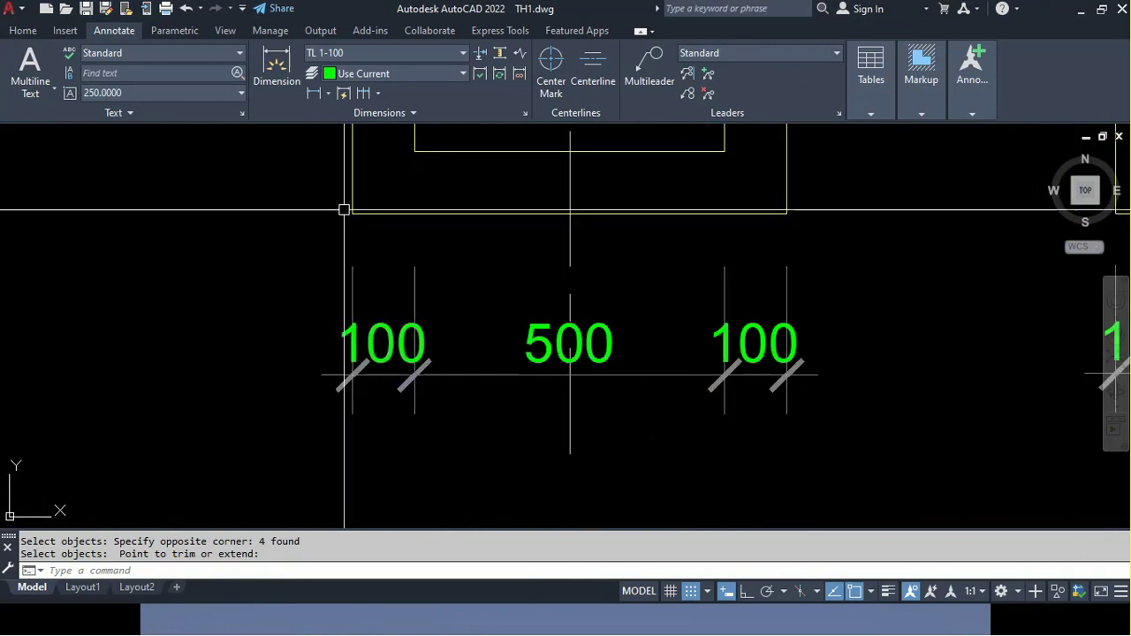
{"action": "scroll", "coordinate": [455, 253], "scroll_direction": "down", "scroll_amount": 4}
{"action": "scroll", "coordinate": [550, 273], "scroll_direction": "down", "scroll_amount": 2}
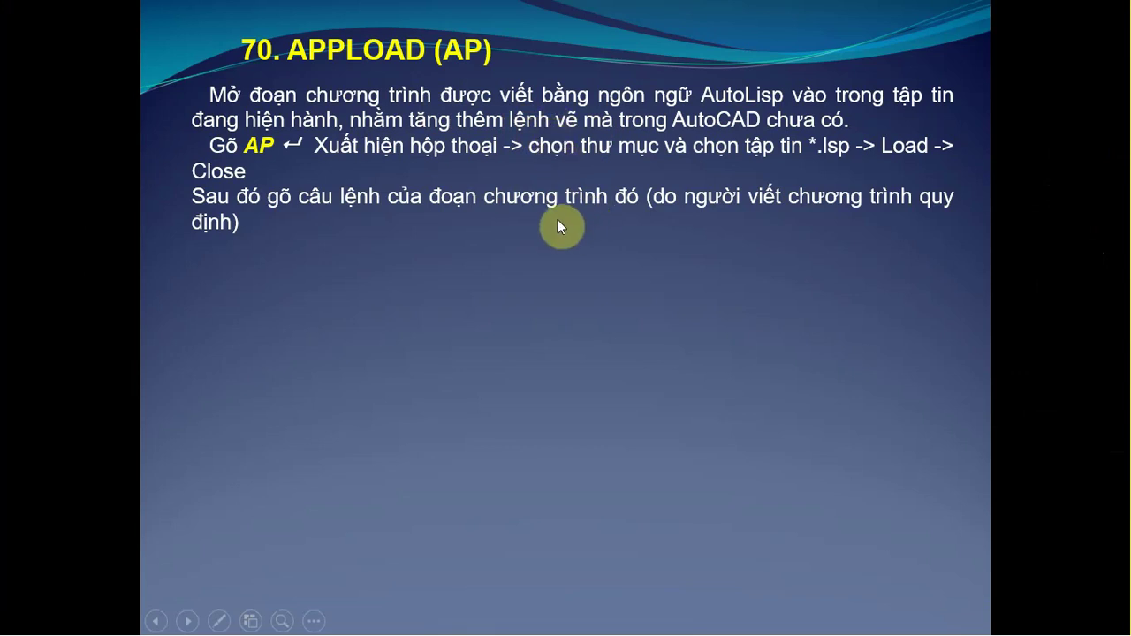
Reveal sections 71 LAYISO, 72 LAYON and 73 LAYOFF, then return to AutoCAD
{"action": "left_click", "coordinate": [445, 126]}
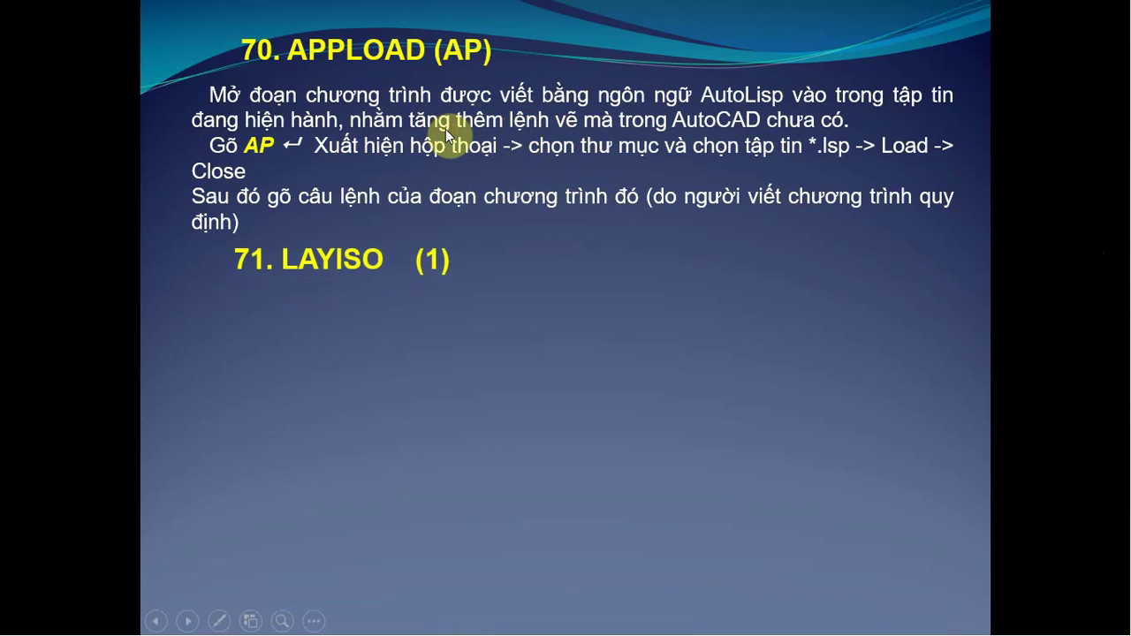
{"action": "key", "text": "Left"}
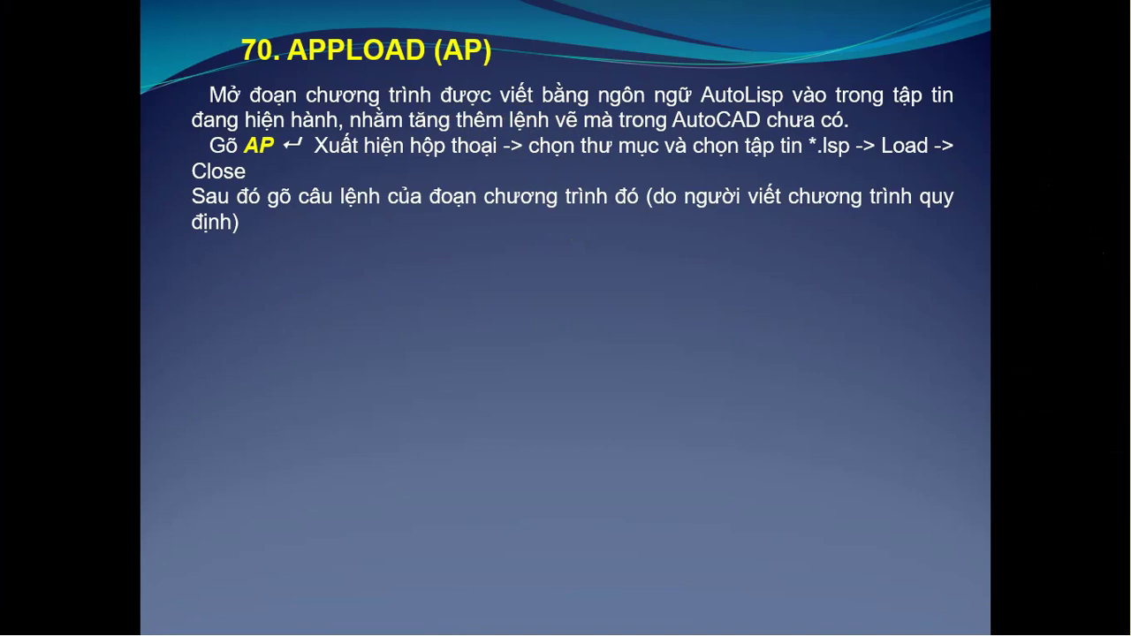
{"action": "left_click", "coordinate": [467, 127]}
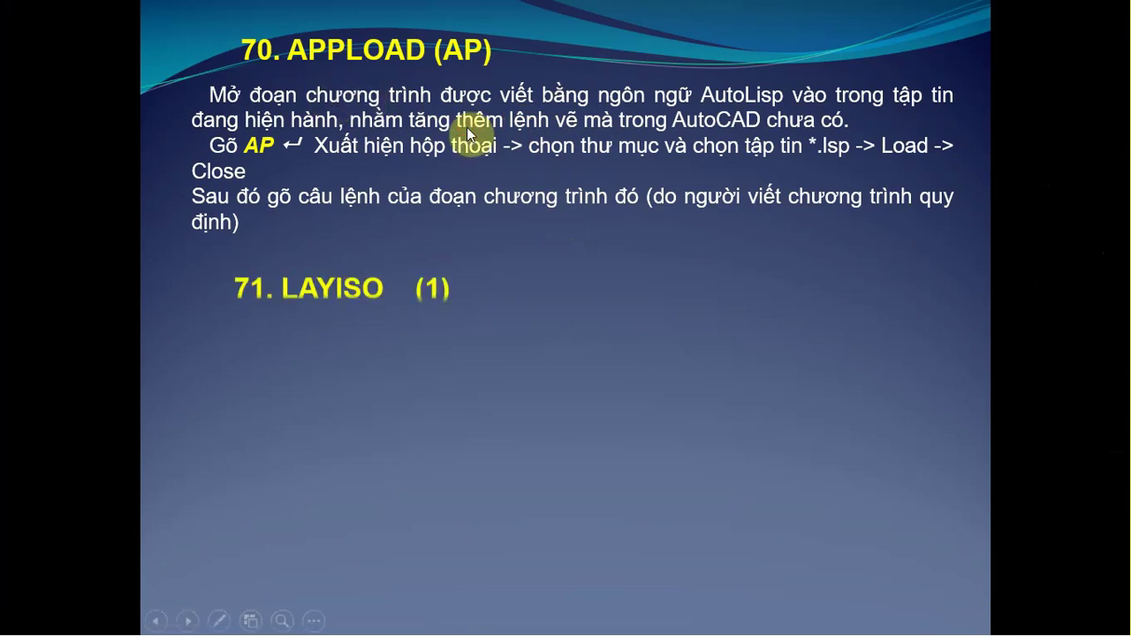
{"action": "left_click", "coordinate": [467, 126]}
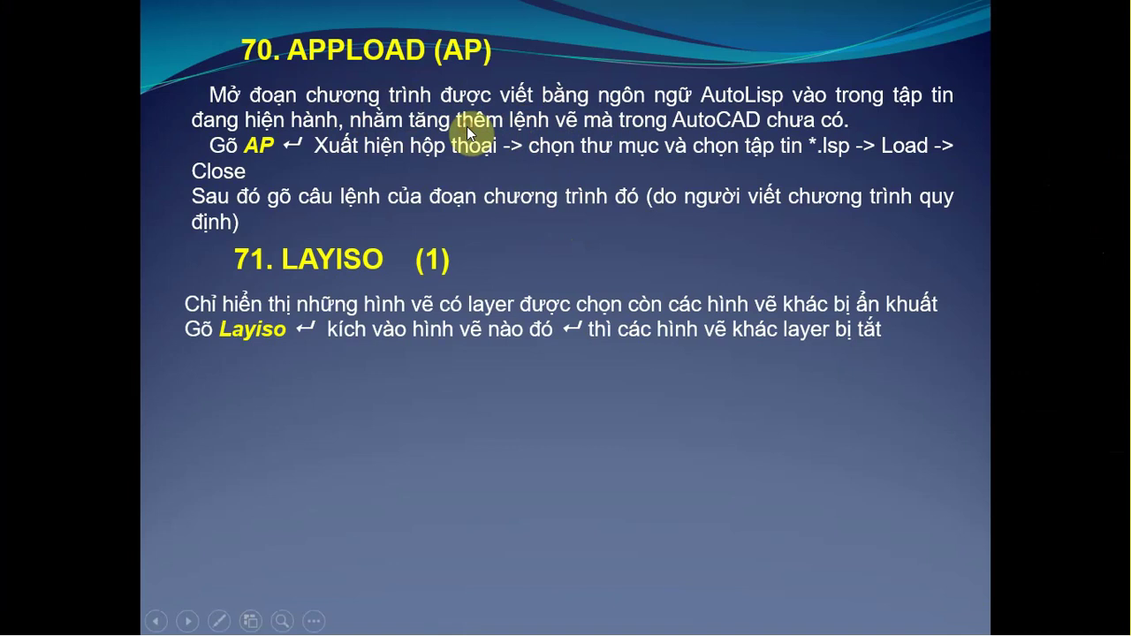
{"action": "left_click", "coordinate": [467, 127]}
{"action": "left_click", "coordinate": [467, 127]}
{"action": "left_click", "coordinate": [467, 126]}
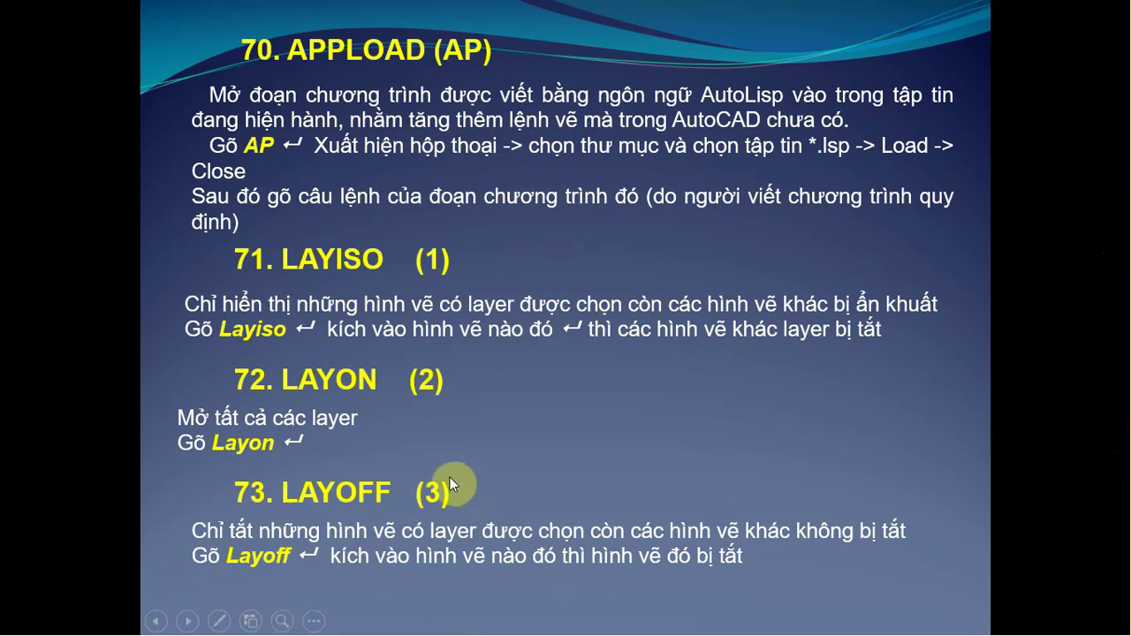
{"action": "key", "text": "alt+Tab"}
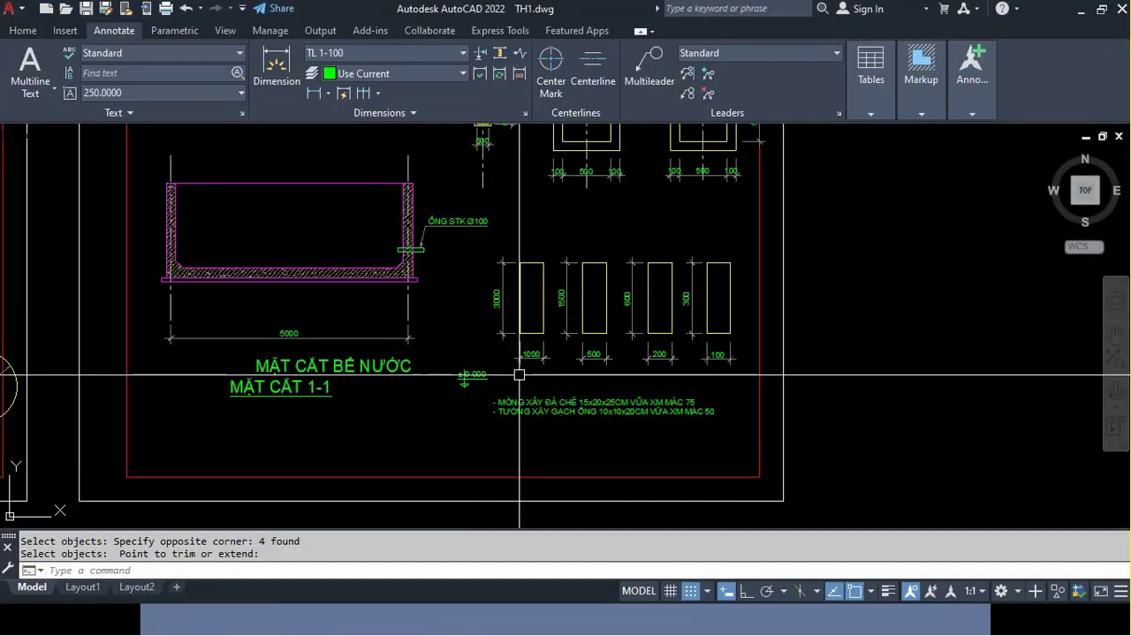
Turn the VAT LIEU and TIM TRUC layers off and back on from the Home layer list
{"action": "scroll", "coordinate": [480, 386], "scroll_direction": "down", "scroll_amount": 5}
{"action": "middle_click_drag", "start_coordinate": [479, 386], "coordinate": [593, 378]}
{"action": "scroll", "coordinate": [446, 353], "scroll_direction": "up", "scroll_amount": 4}
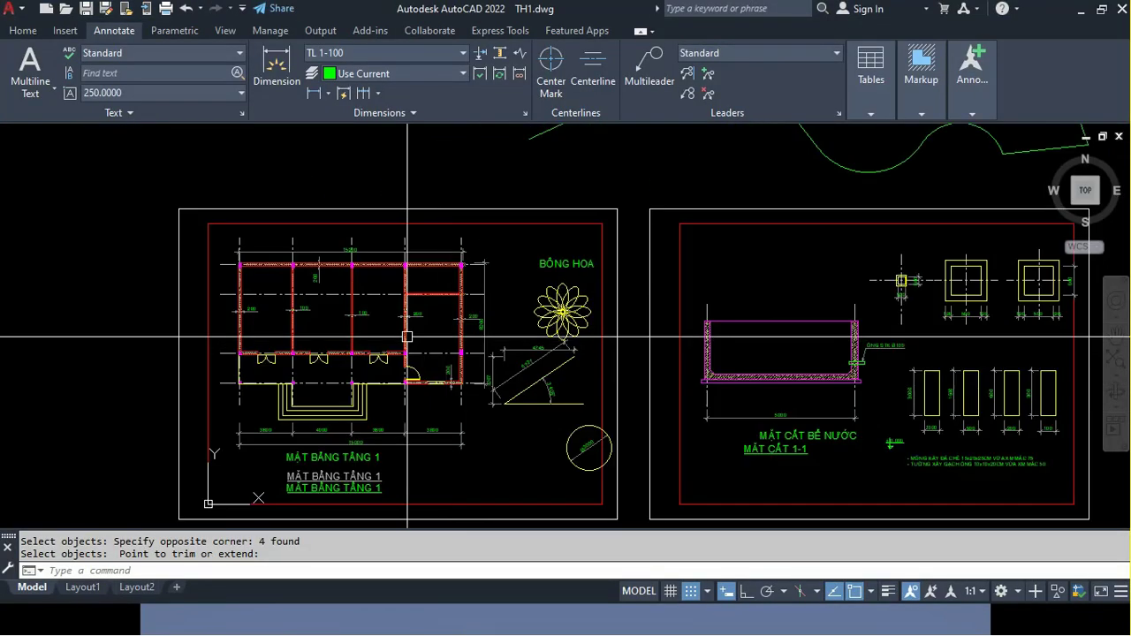
{"action": "left_click", "coordinate": [23, 30]}
{"action": "left_click", "coordinate": [638, 55]}
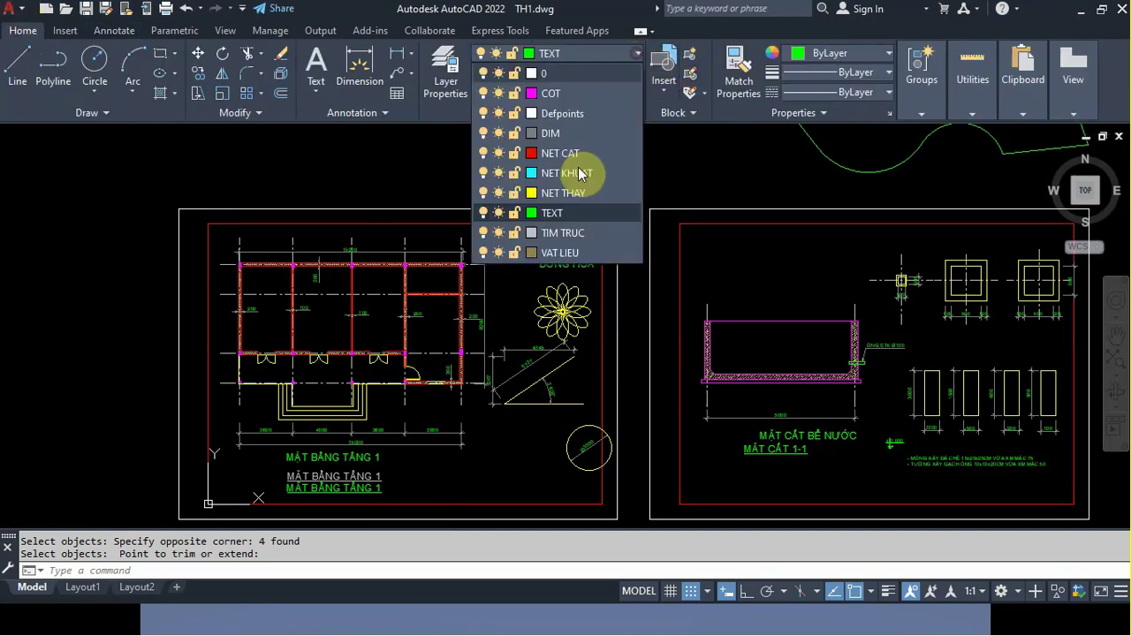
{"action": "left_click", "coordinate": [482, 253]}
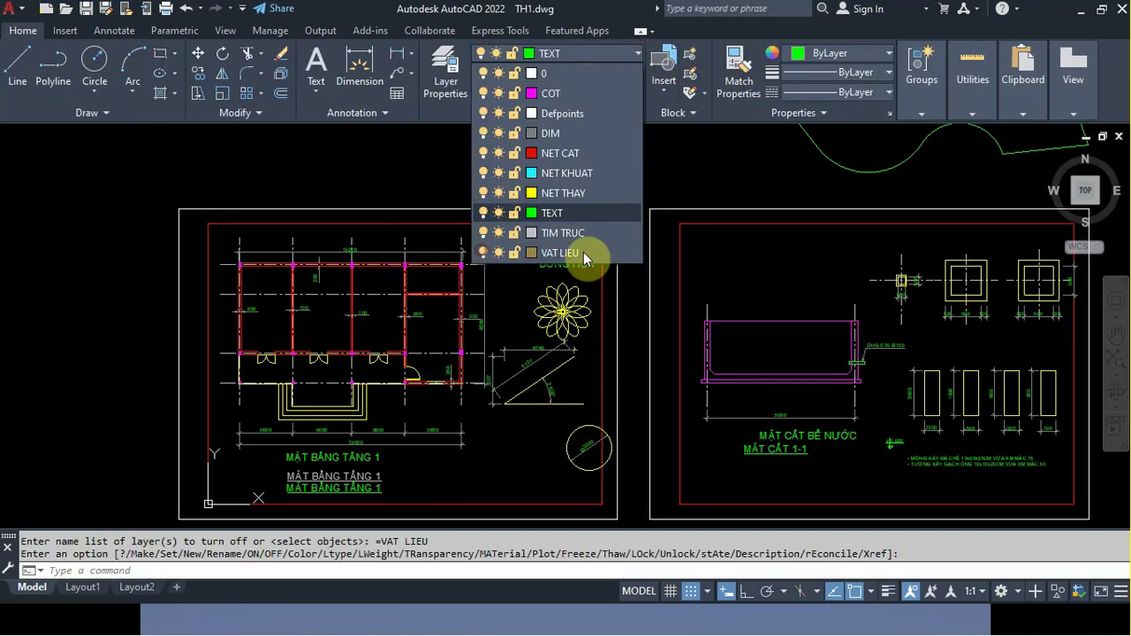
{"action": "left_click", "coordinate": [483, 233]}
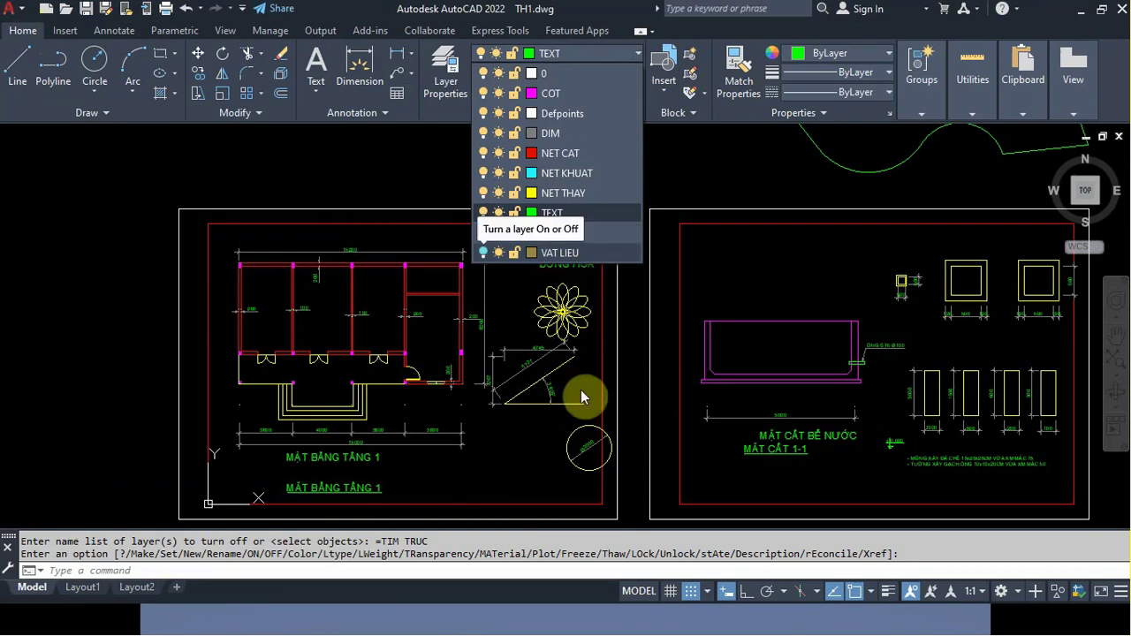
{"action": "left_click", "coordinate": [483, 234]}
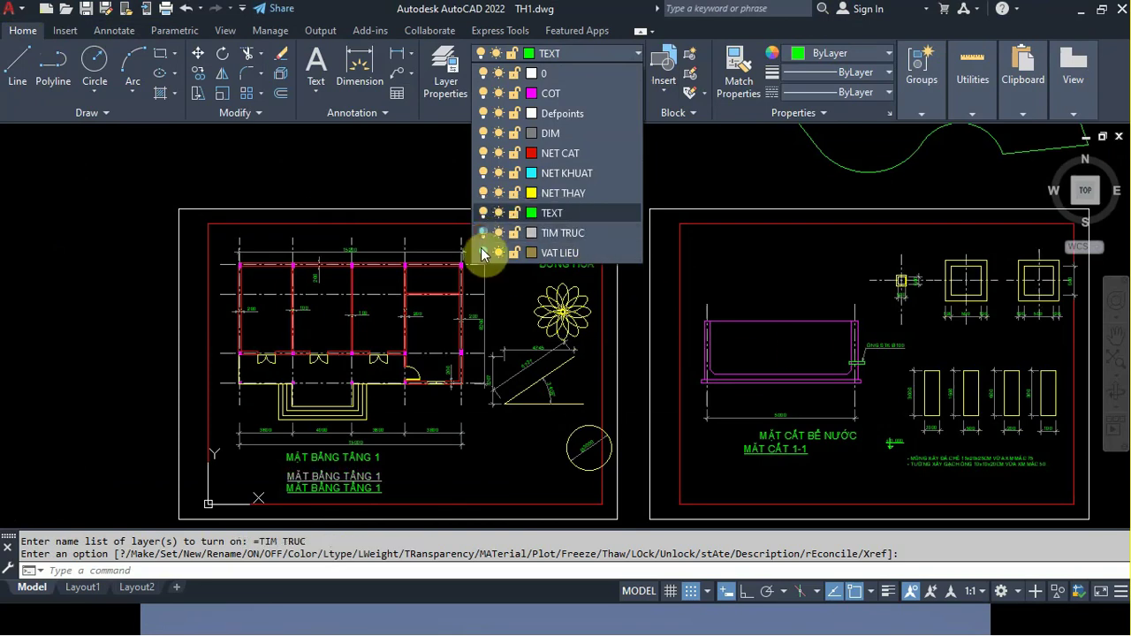
{"action": "left_click", "coordinate": [482, 253]}
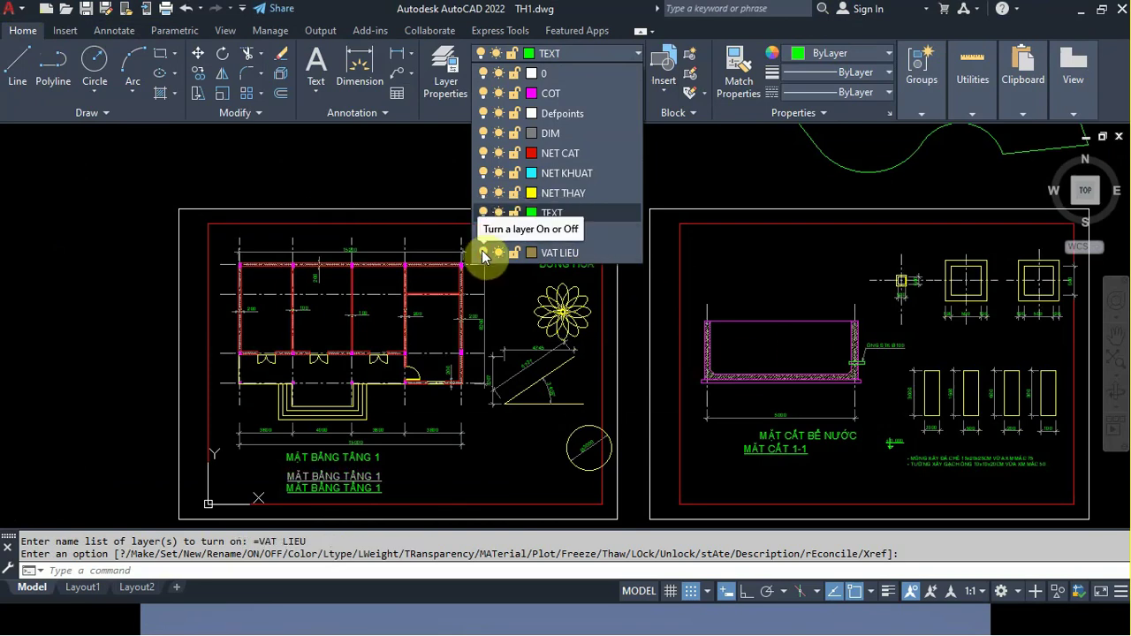
Toggle the NET THAY layer off and on twice to show its stairs and flower
{"action": "left_click", "coordinate": [482, 193]}
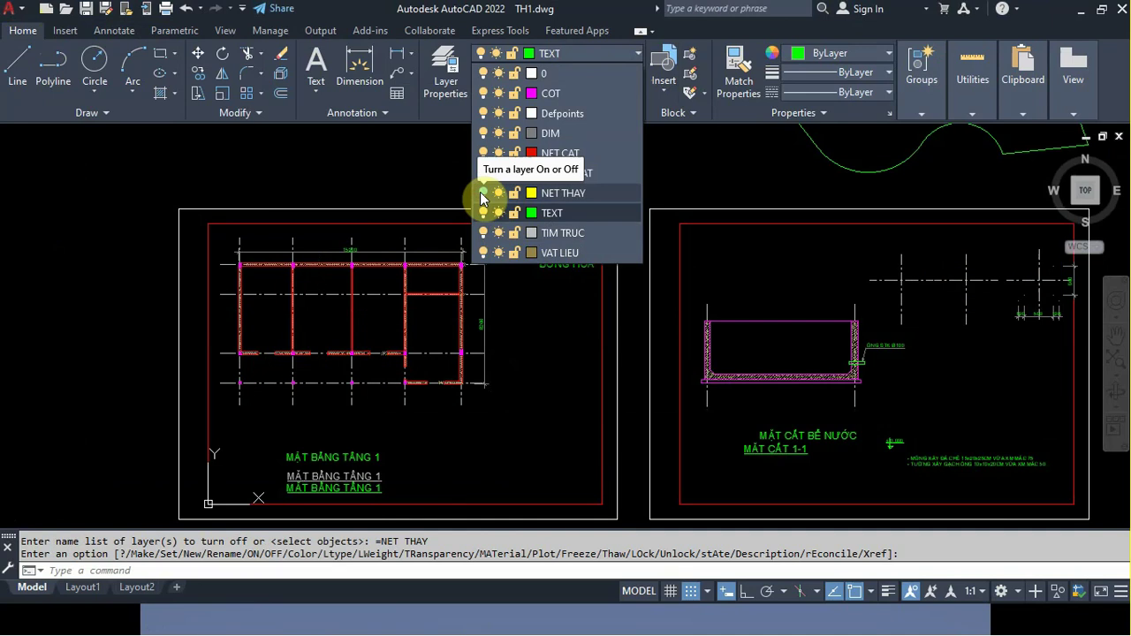
{"action": "left_click", "coordinate": [482, 192]}
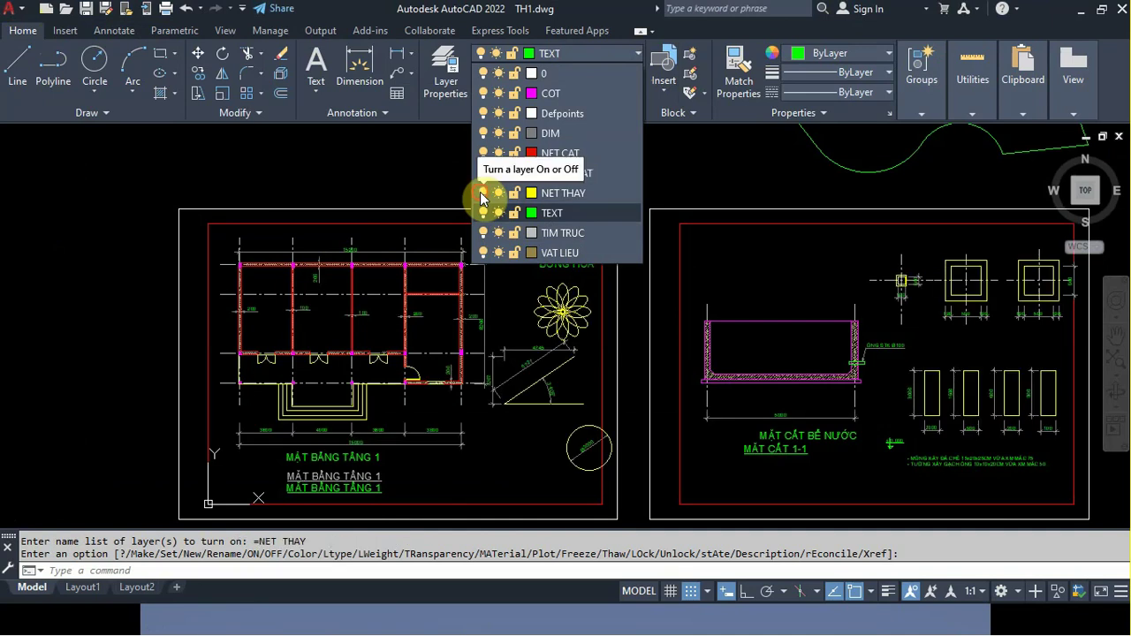
{"action": "left_click", "coordinate": [482, 193]}
{"action": "left_click", "coordinate": [483, 192]}
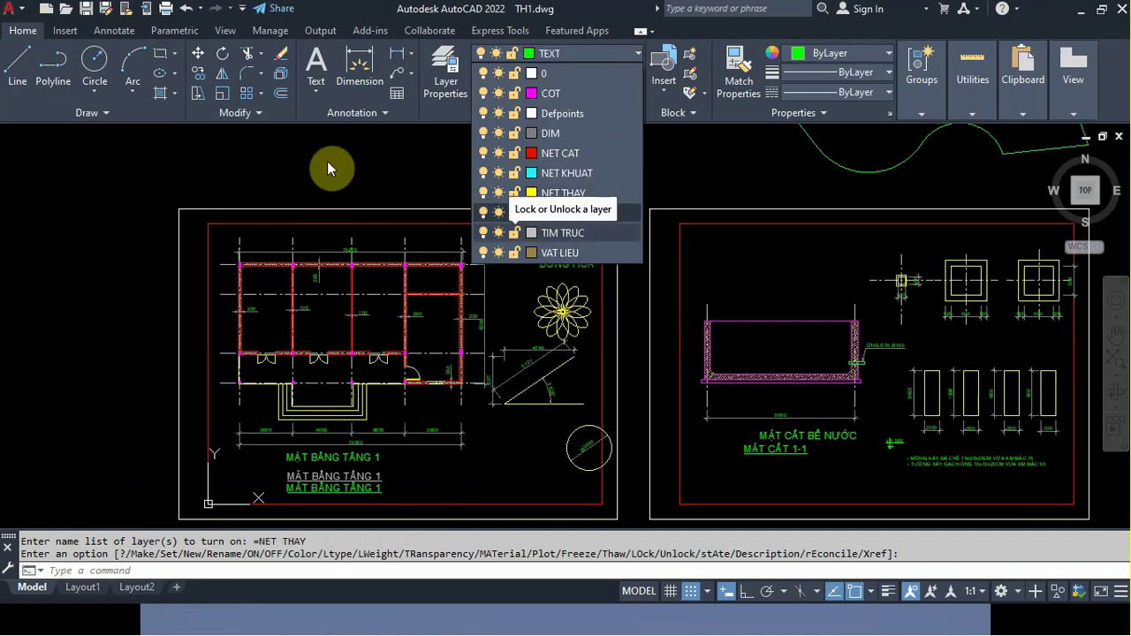
Isolate the NET CAT layer with LAYISO by picking a wall line
{"action": "scroll", "coordinate": [379, 358], "scroll_direction": "up", "scroll_amount": 4}
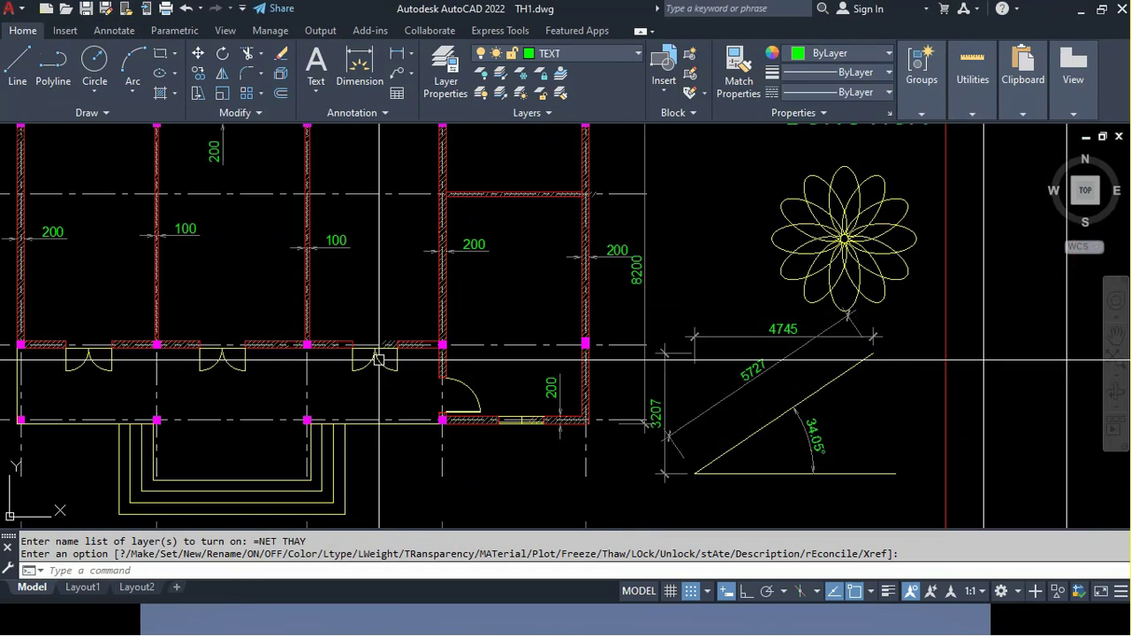
{"action": "scroll", "coordinate": [695, 204], "scroll_direction": "down", "scroll_amount": 2}
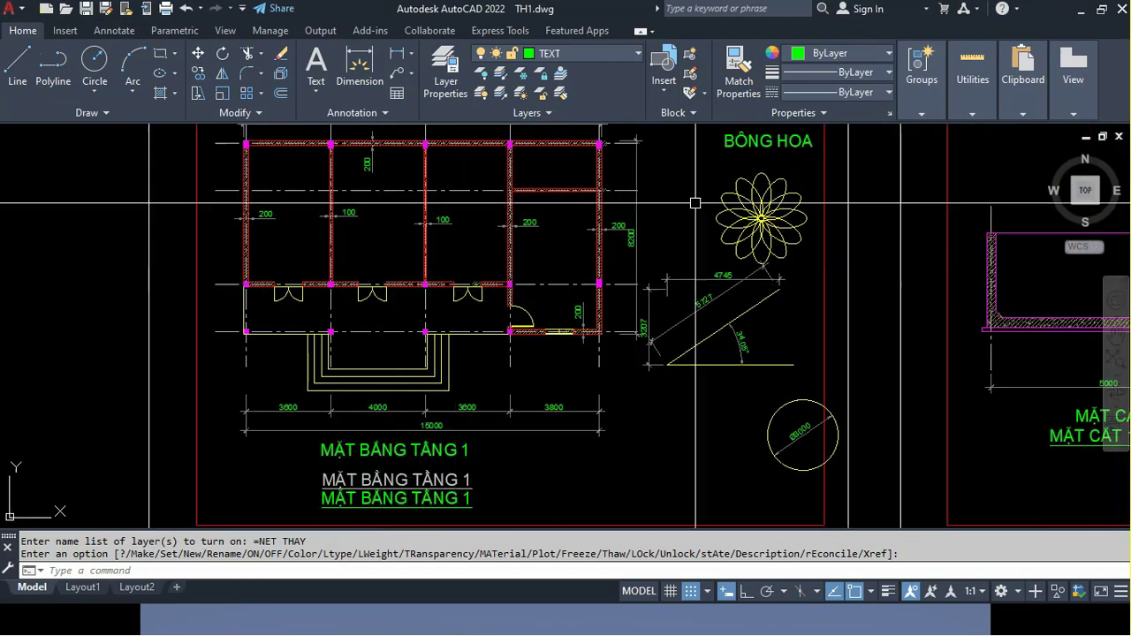
{"action": "scroll", "coordinate": [397, 256], "scroll_direction": "up", "scroll_amount": 2}
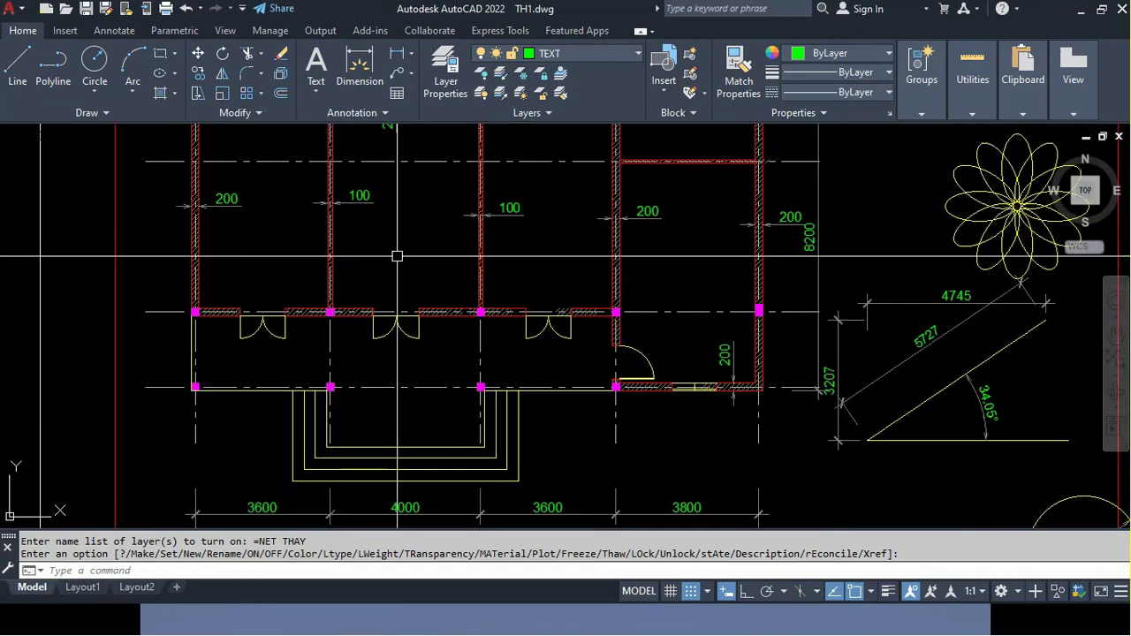
{"action": "type", "text": "1"}
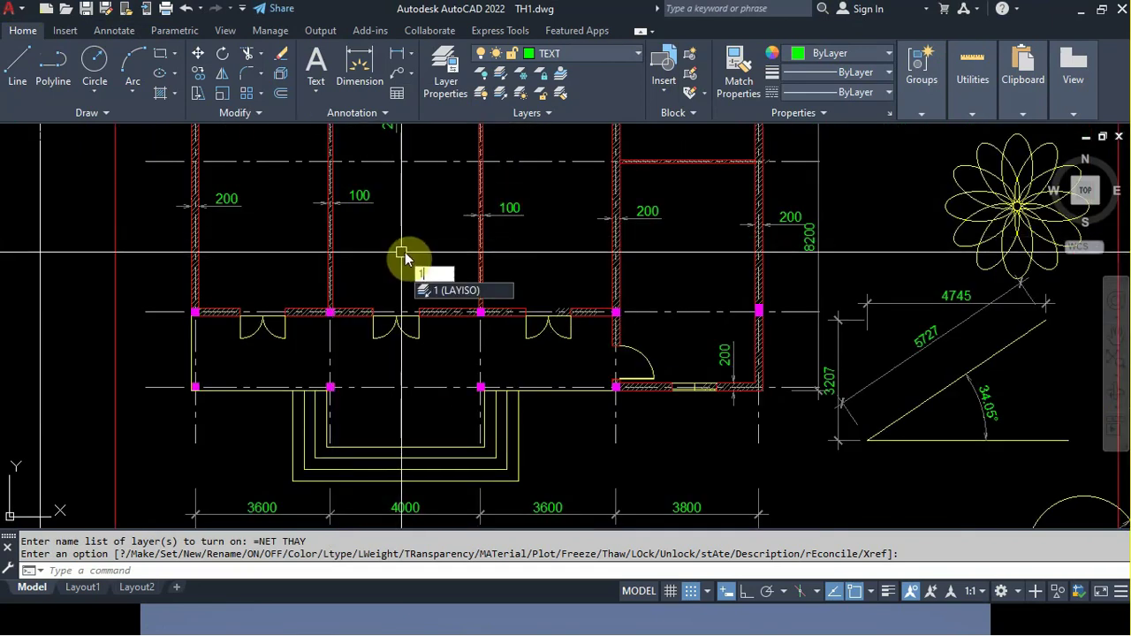
{"action": "key", "text": "Return"}
{"action": "key", "text": "Escape"}
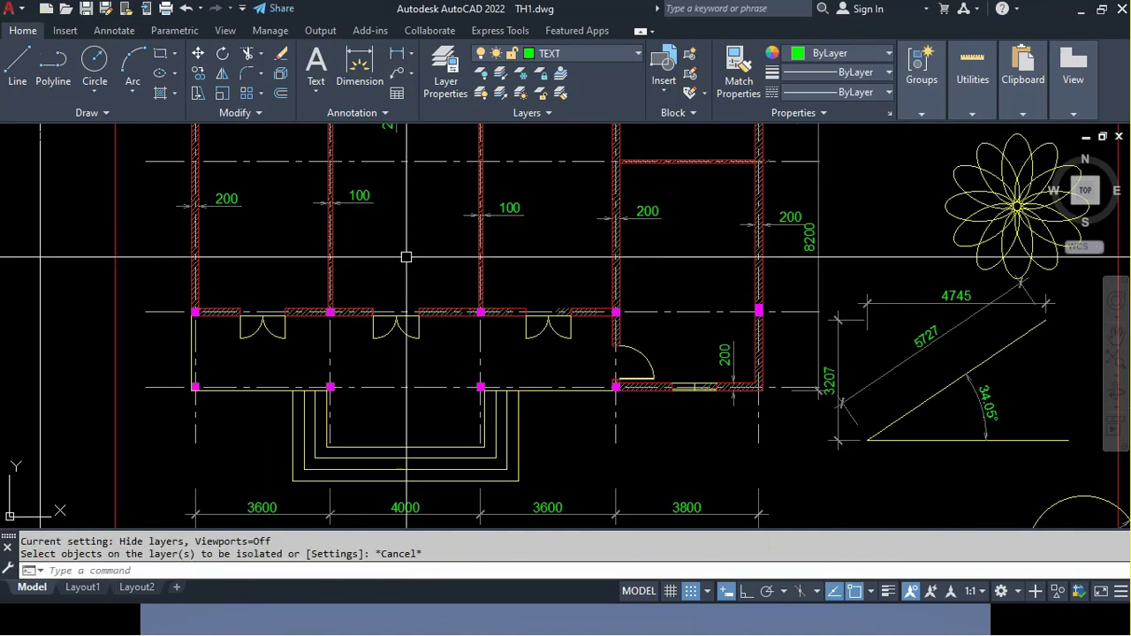
{"action": "type", "text": "LA"}
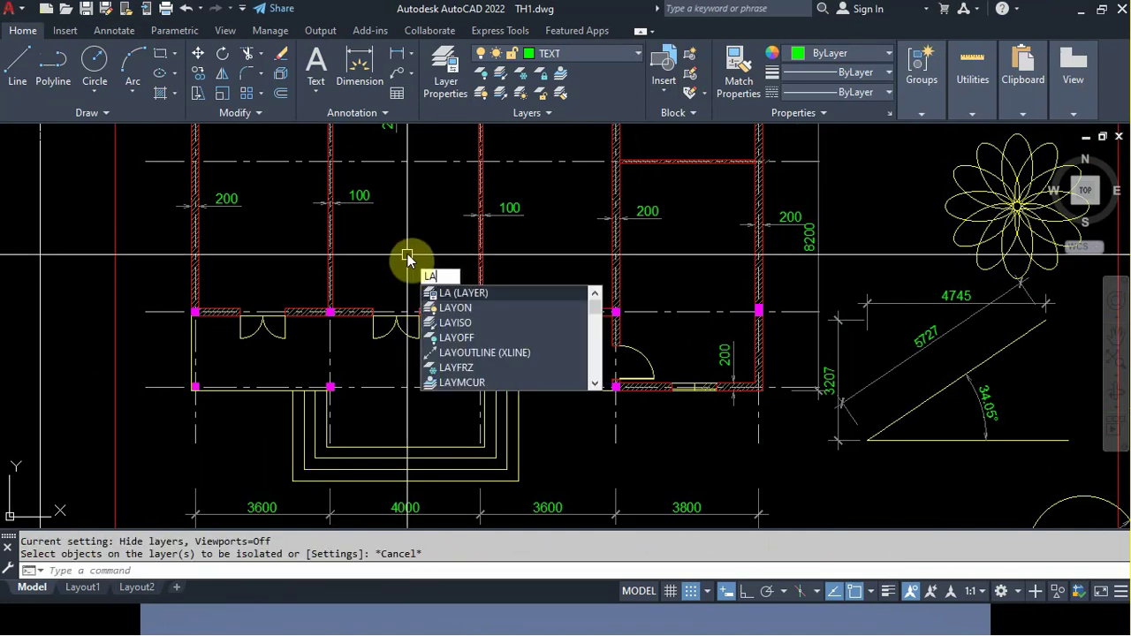
{"action": "type", "text": "YER"}
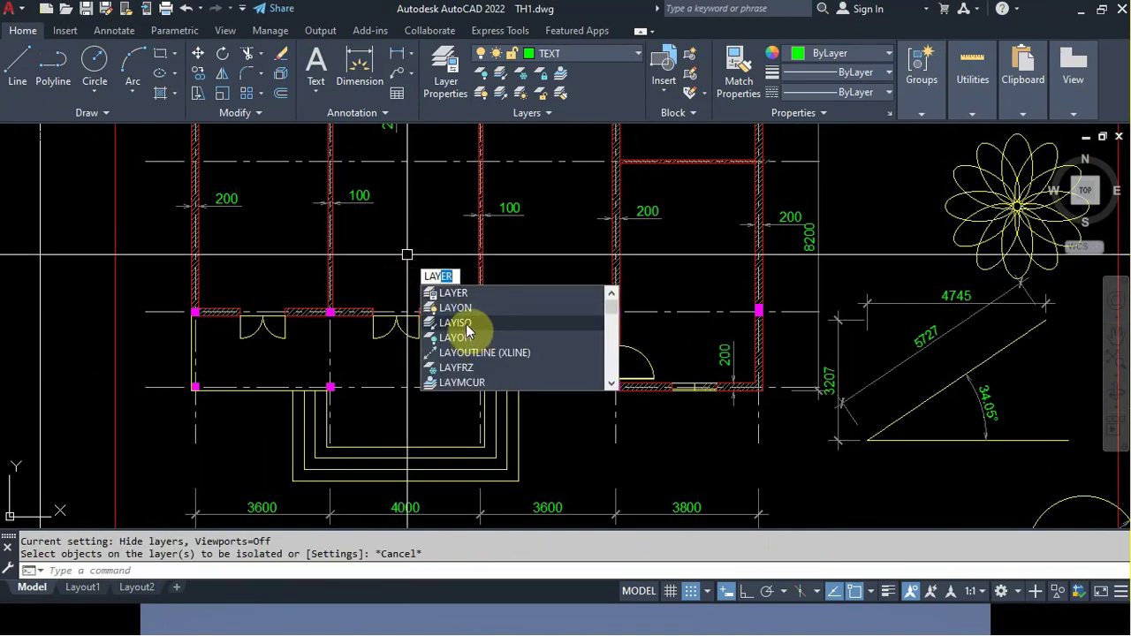
{"action": "left_click", "coordinate": [462, 327]}
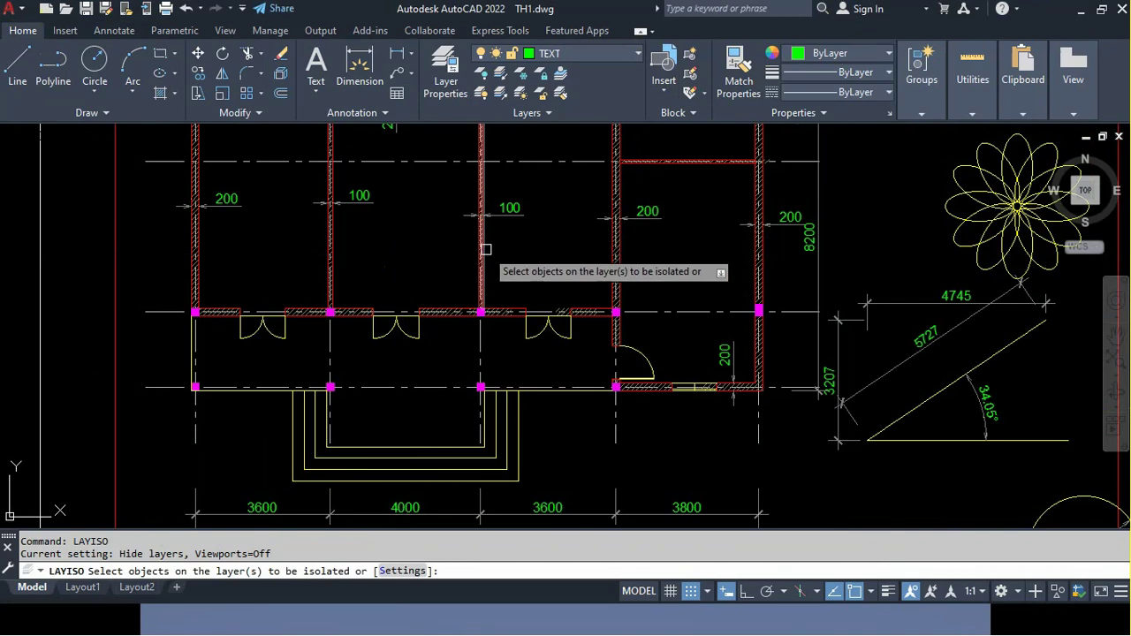
{"action": "left_click", "coordinate": [482, 250]}
{"action": "key", "text": "Return"}
Review the isolated walls, then run LAYON to turn all layers back on
{"action": "scroll", "coordinate": [472, 259], "scroll_direction": "down", "scroll_amount": 2}
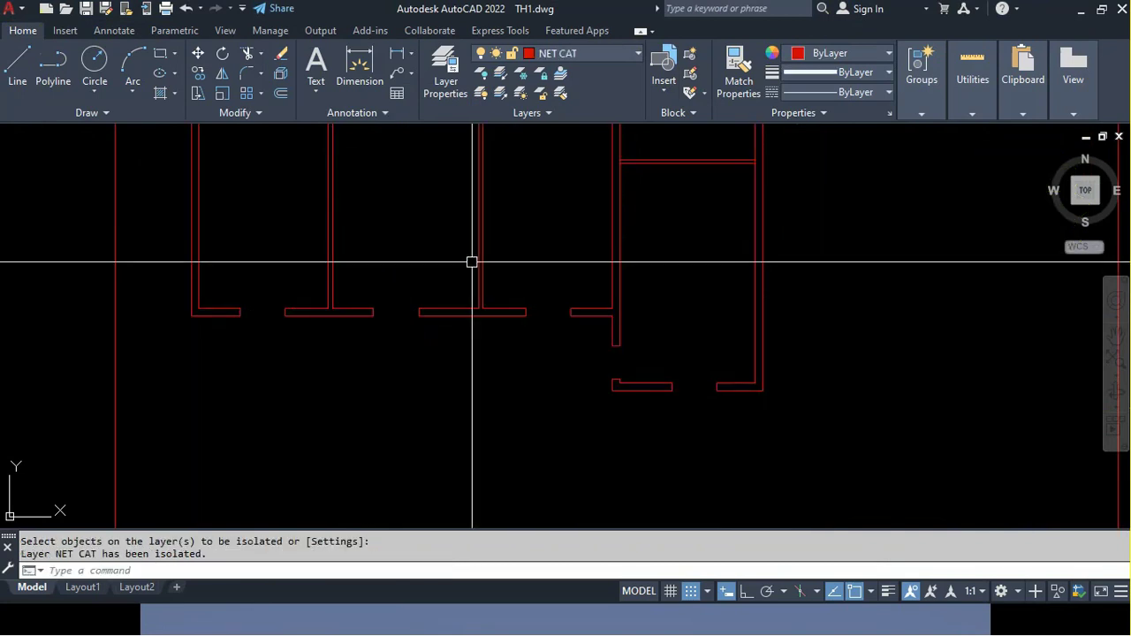
{"action": "scroll", "coordinate": [530, 278], "scroll_direction": "down", "scroll_amount": 3}
{"action": "scroll", "coordinate": [442, 278], "scroll_direction": "down", "scroll_amount": 1}
{"action": "scroll", "coordinate": [367, 241], "scroll_direction": "up", "scroll_amount": 2}
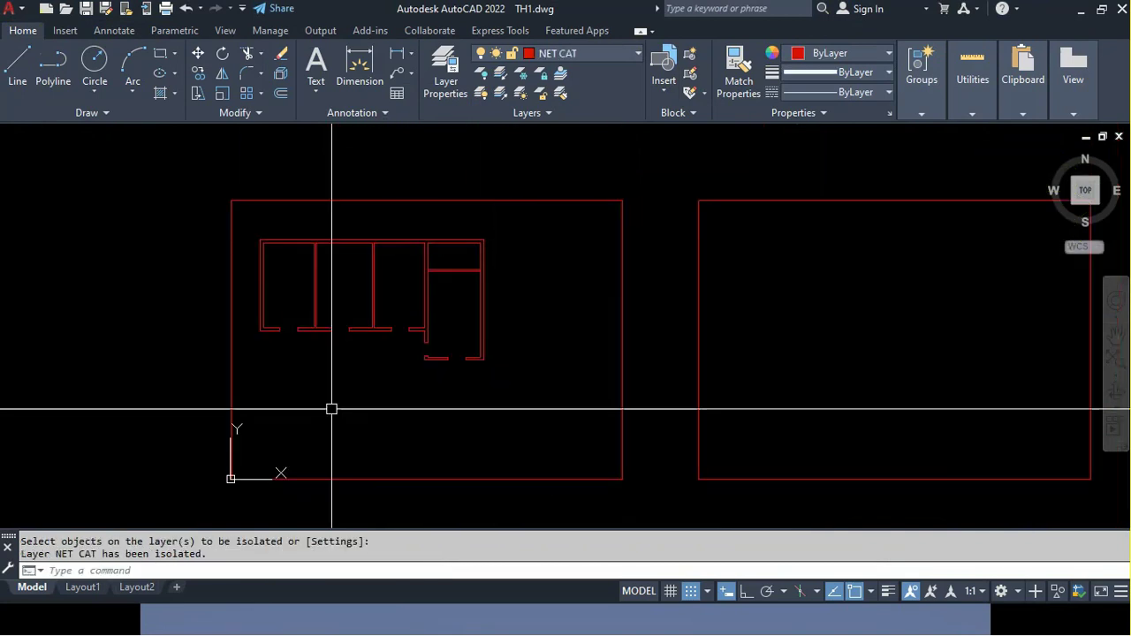
{"action": "scroll", "coordinate": [330, 320], "scroll_direction": "up", "scroll_amount": 2}
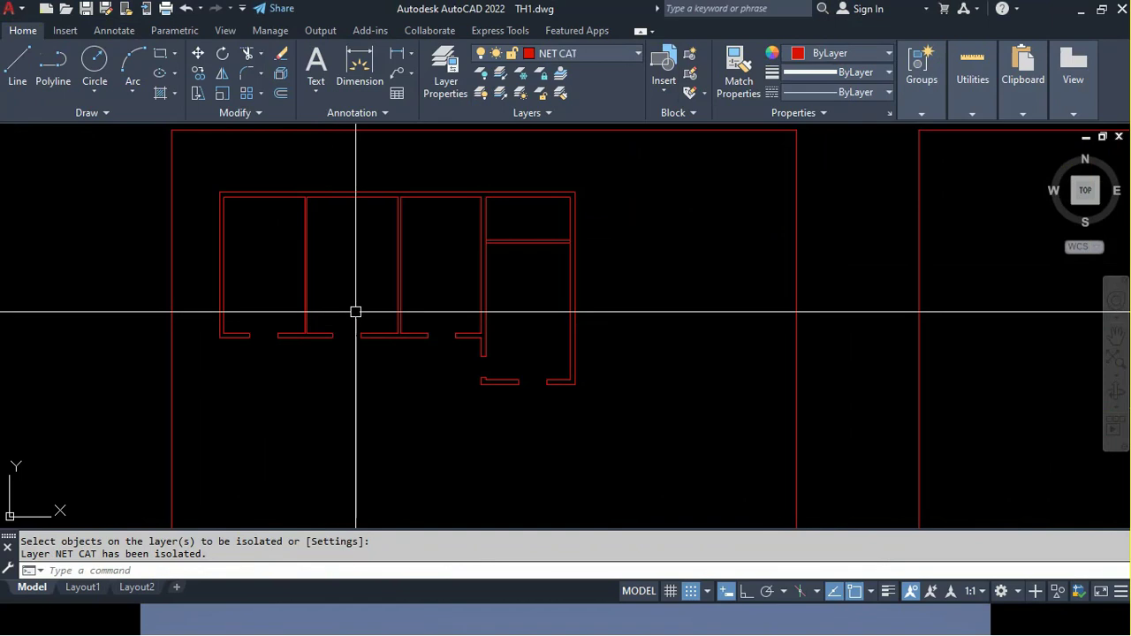
{"action": "scroll", "coordinate": [414, 265], "scroll_direction": "down", "scroll_amount": 2}
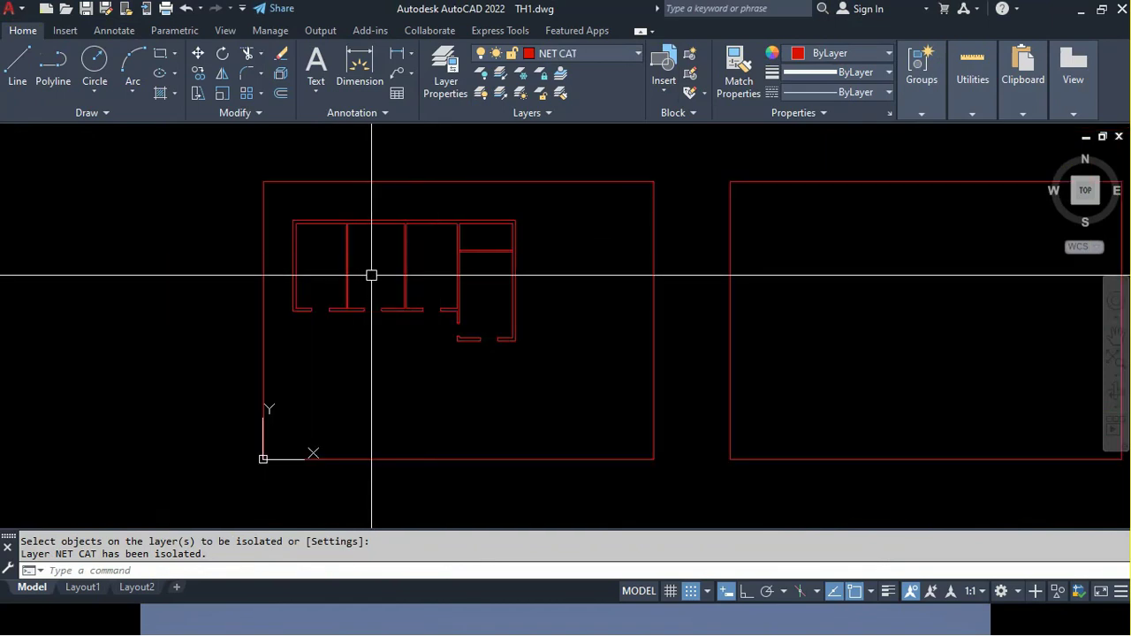
{"action": "type", "text": "LAYER"}
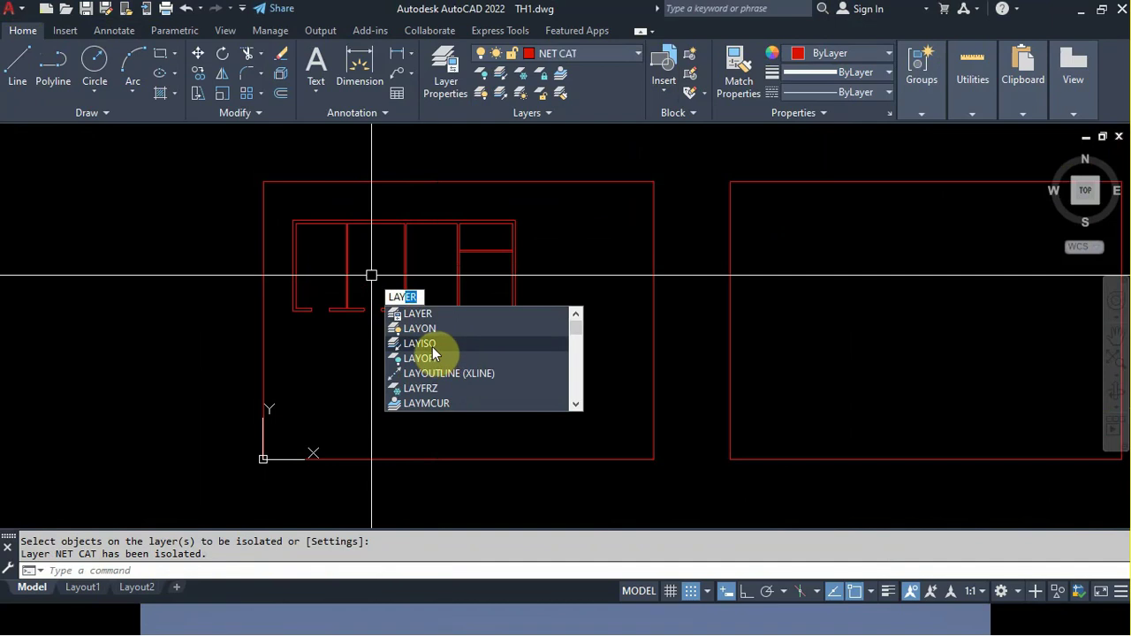
{"action": "left_click", "coordinate": [422, 329]}
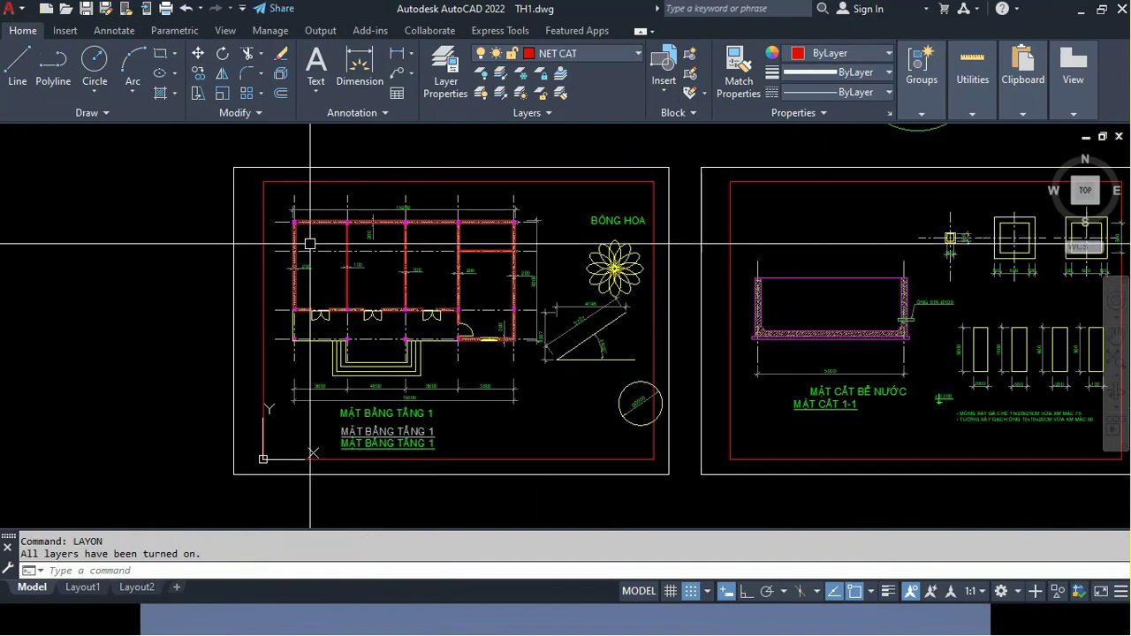
Show the slide on the layer commands, then return to TH1.dwg
{"action": "left_click", "coordinate": [371, 607]}
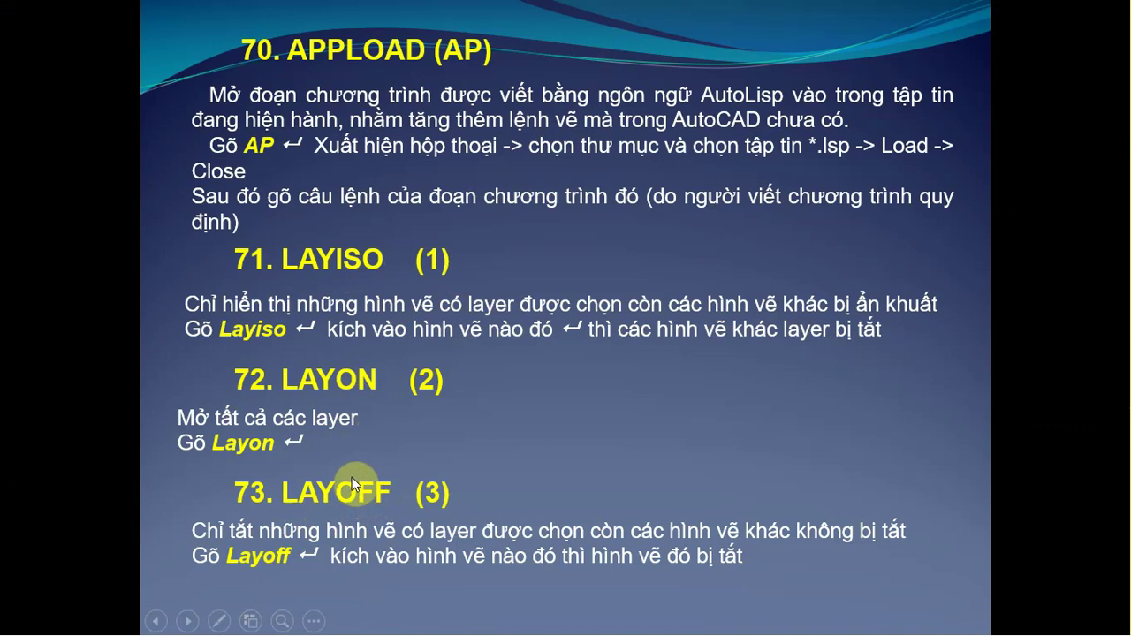
{"action": "key", "text": "alt+Tab"}
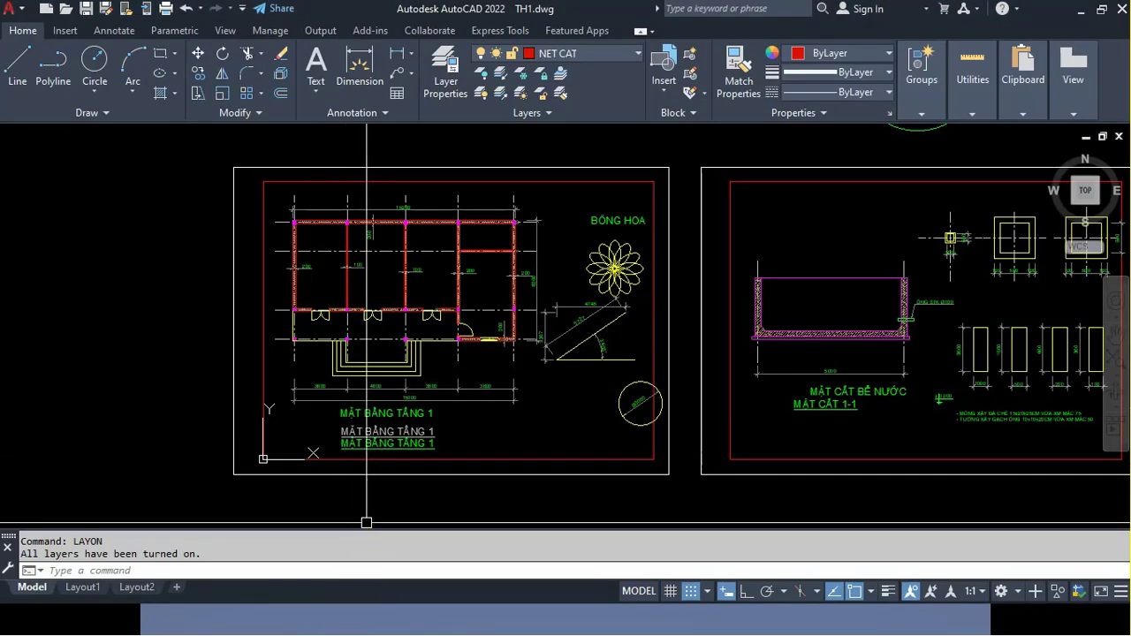
Copy the empty sheet frame with CP and, with Ortho on, place it right of the water-tank sheet
{"action": "scroll", "coordinate": [366, 522], "scroll_direction": "down", "scroll_amount": 4}
{"action": "scroll", "coordinate": [473, 404], "scroll_direction": "down", "scroll_amount": 2}
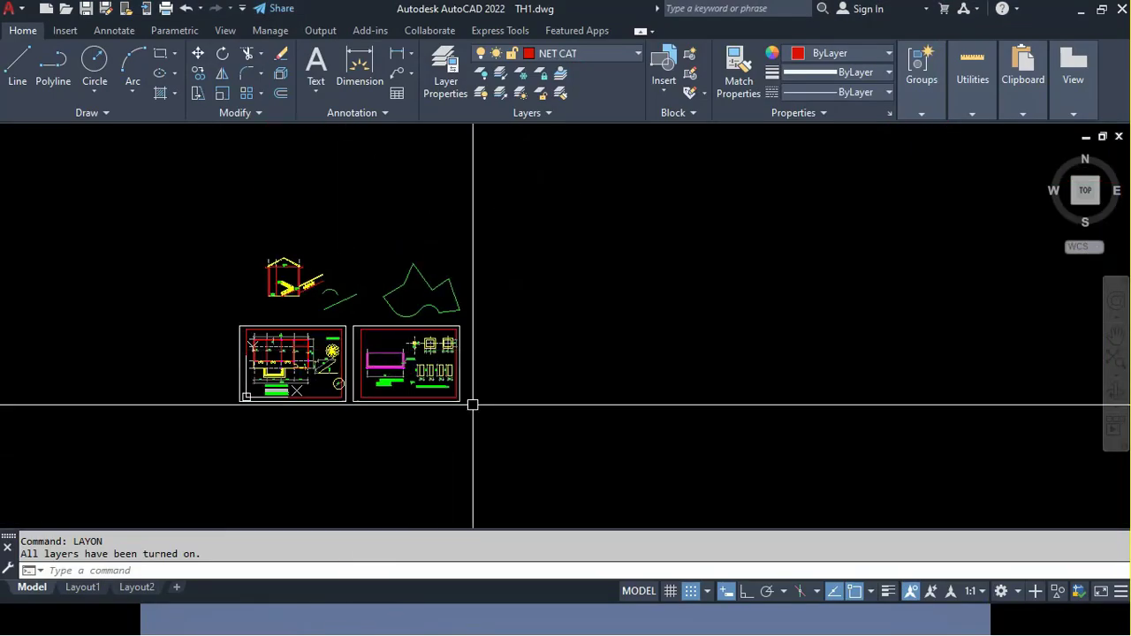
{"action": "scroll", "coordinate": [484, 405], "scroll_direction": "up", "scroll_amount": 3}
{"action": "scroll", "coordinate": [493, 411], "scroll_direction": "up", "scroll_amount": 2}
{"action": "type", "text": "cp"}
{"action": "key", "text": "Return"}
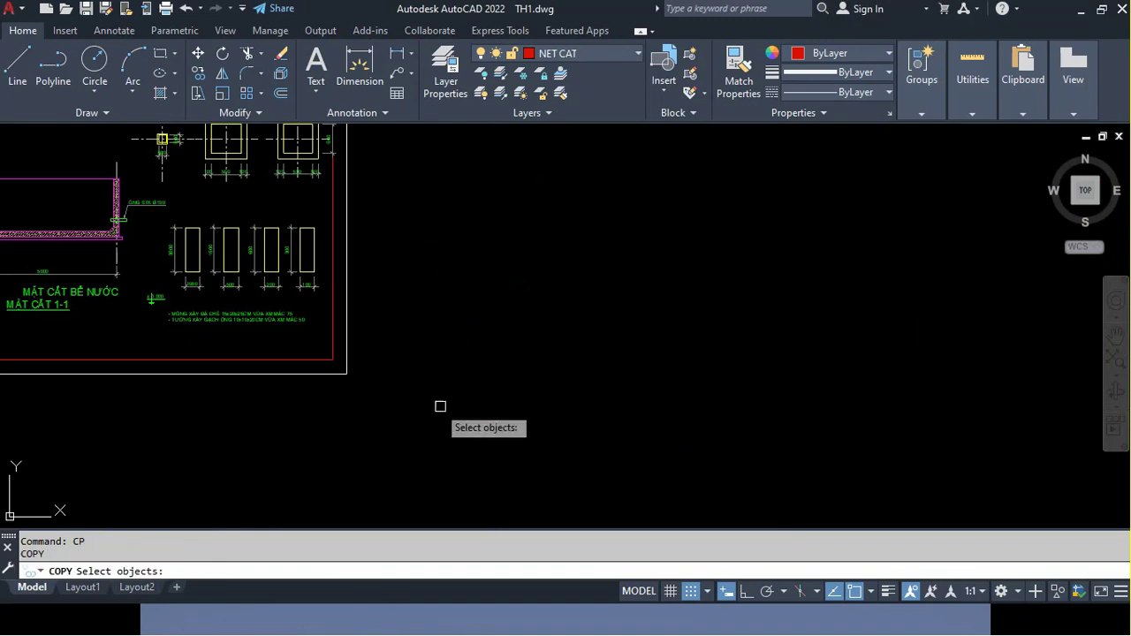
{"action": "left_click", "coordinate": [440, 406]}
{"action": "left_click", "coordinate": [282, 346]}
{"action": "key", "text": "Return"}
{"action": "left_click", "coordinate": [265, 397]}
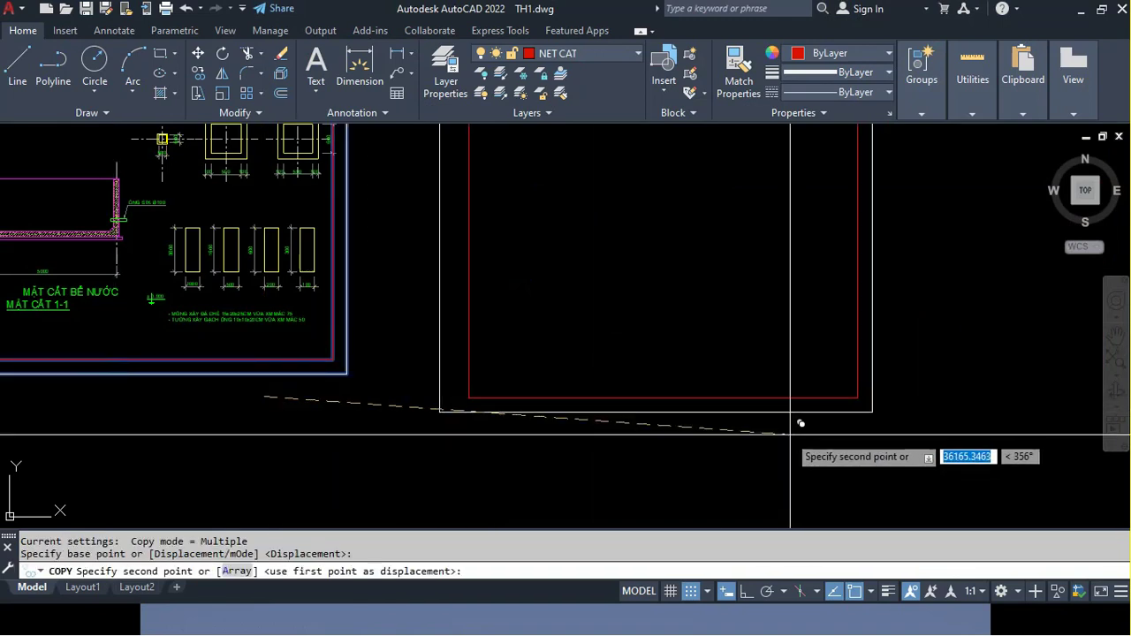
{"action": "key", "text": "F8"}
{"action": "left_click", "coordinate": [770, 413]}
{"action": "key", "text": "Return"}
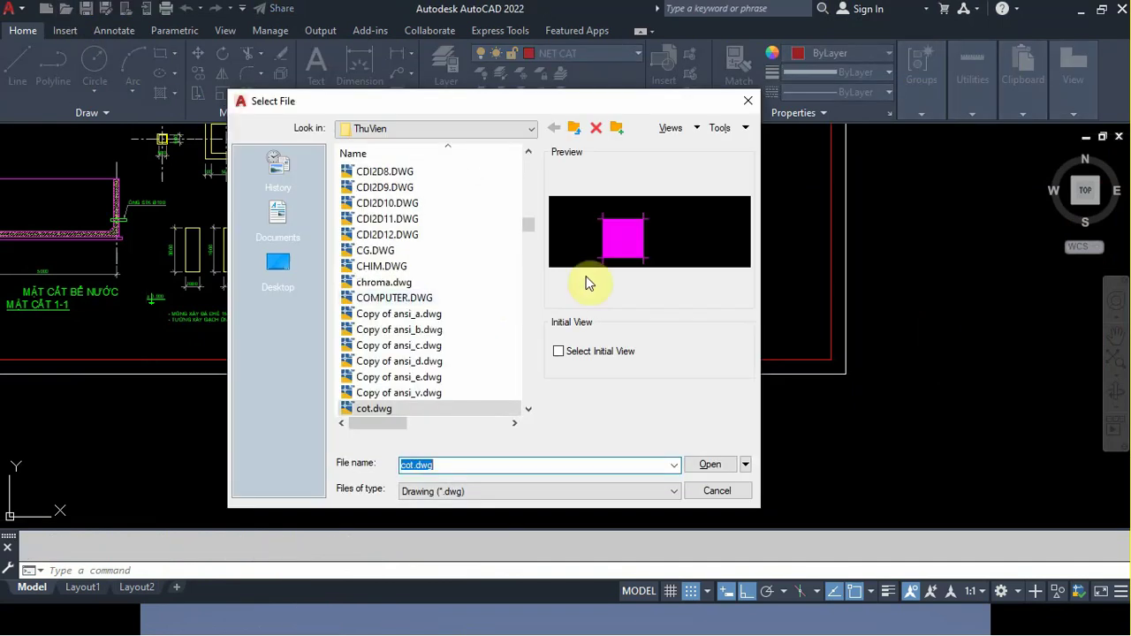
Reopen the Select File dialog and switch its location to the DATA (F:) drive
{"action": "left_click", "coordinate": [717, 496]}
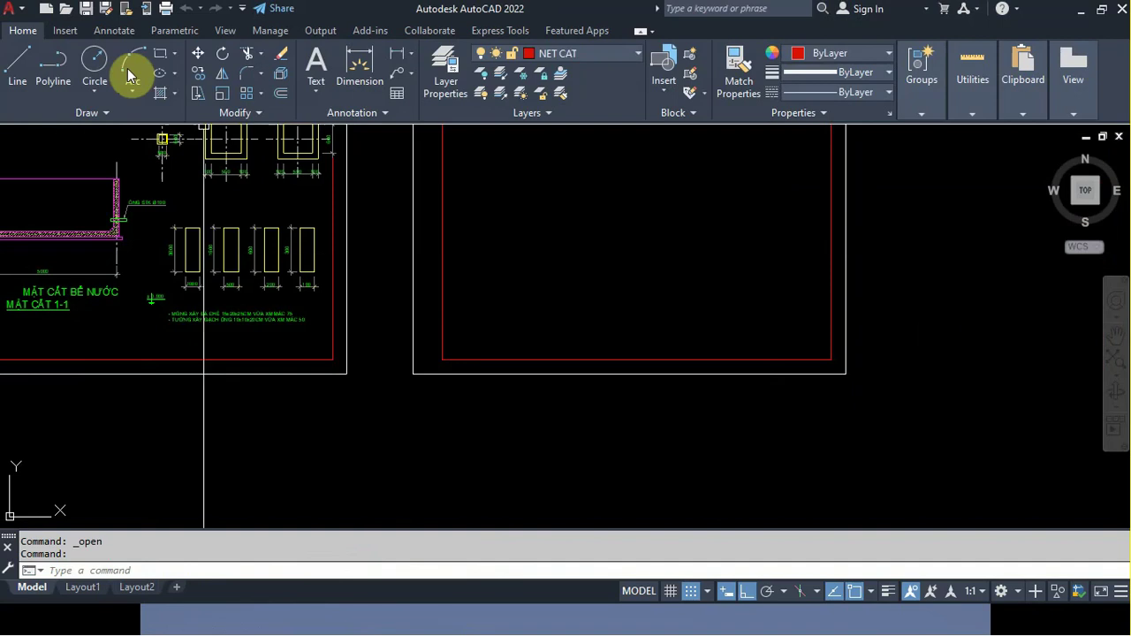
{"action": "key", "text": "ctrl+o"}
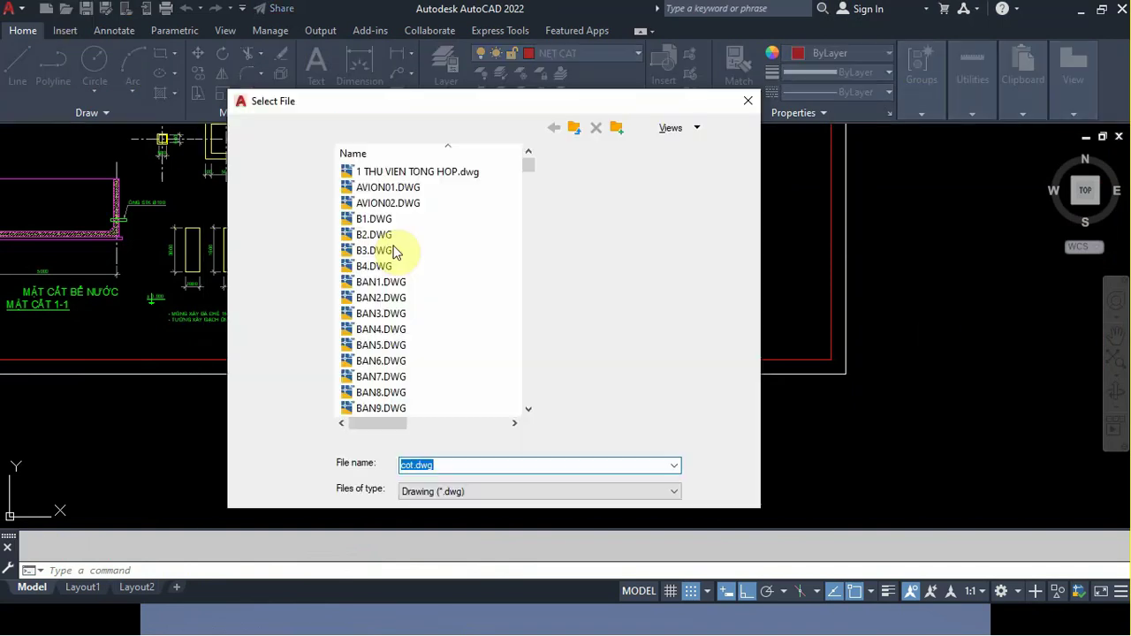
{"action": "left_click", "coordinate": [398, 128]}
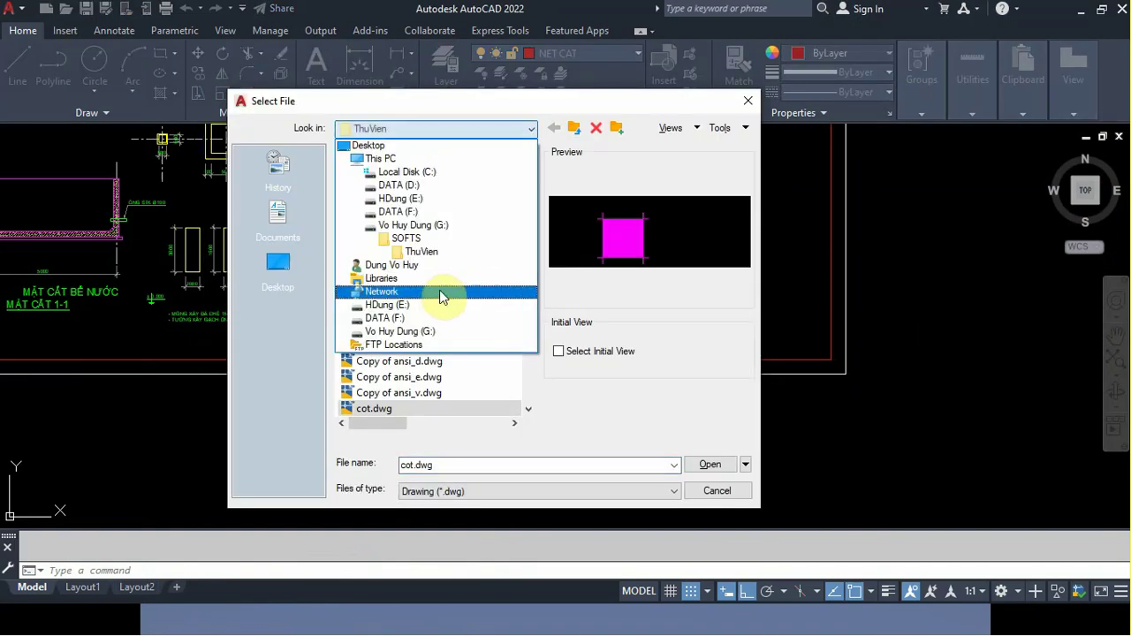
{"action": "left_click", "coordinate": [387, 331]}
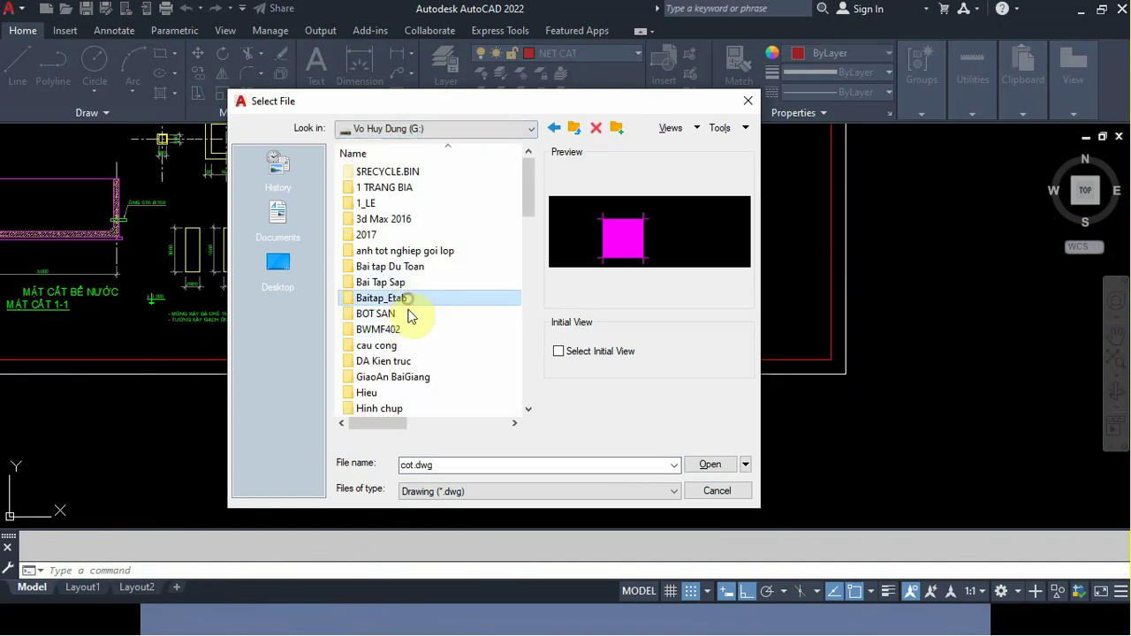
{"action": "scroll", "coordinate": [414, 315], "scroll_direction": "down", "scroll_amount": 4}
{"action": "scroll", "coordinate": [413, 315], "scroll_direction": "down", "scroll_amount": 3}
{"action": "left_click", "coordinate": [435, 130]}
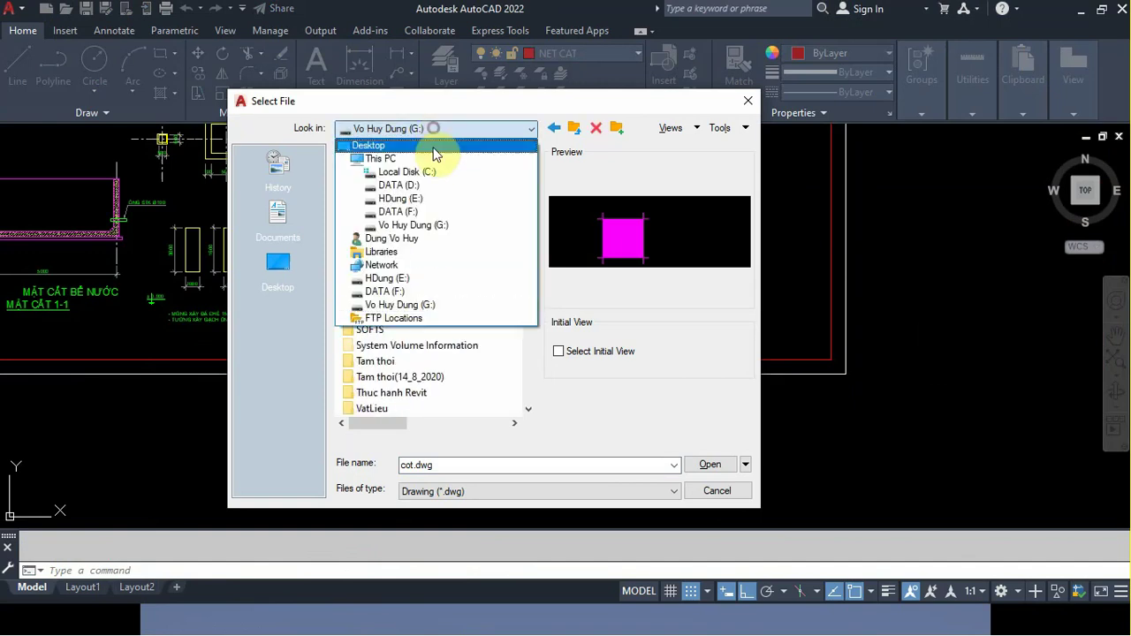
{"action": "left_click", "coordinate": [411, 290]}
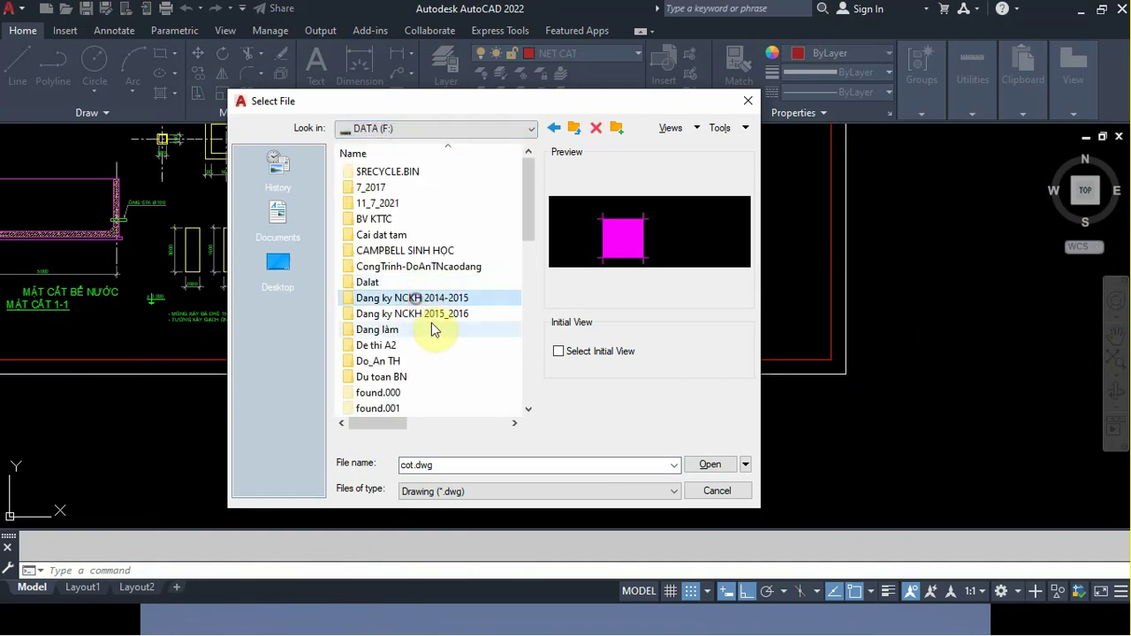
Browse through HDUNG(5_2019), 1.Cong Trinh and 2. HIEU BO into the 3-2014 folder
{"action": "scroll", "coordinate": [433, 326], "scroll_direction": "down", "scroll_amount": 5}
{"action": "double_click", "coordinate": [432, 265]}
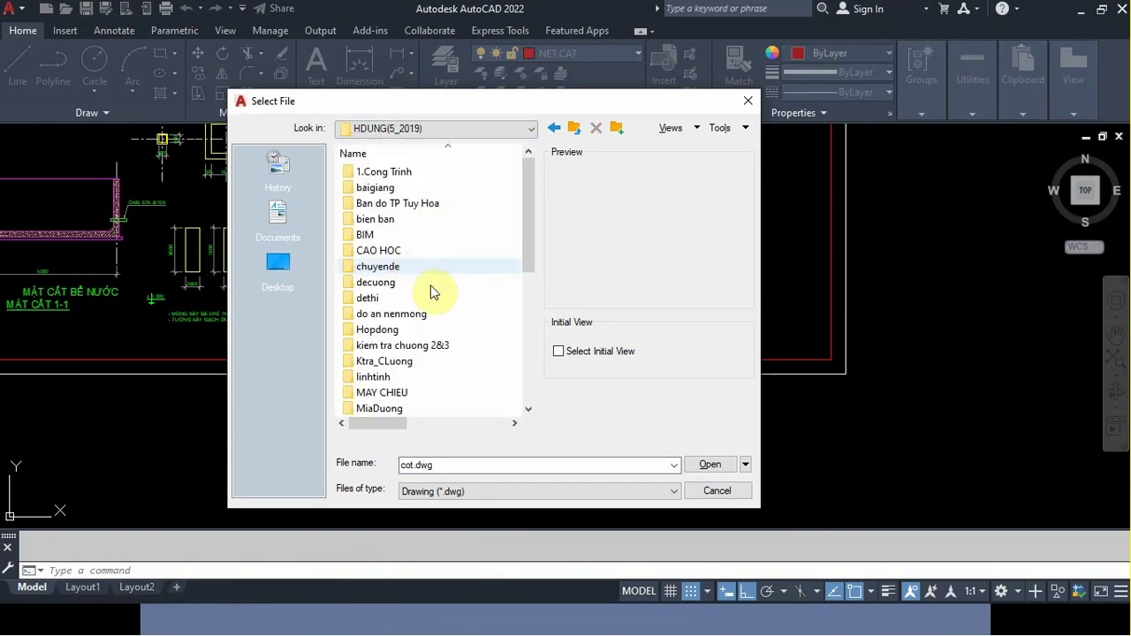
{"action": "double_click", "coordinate": [397, 172]}
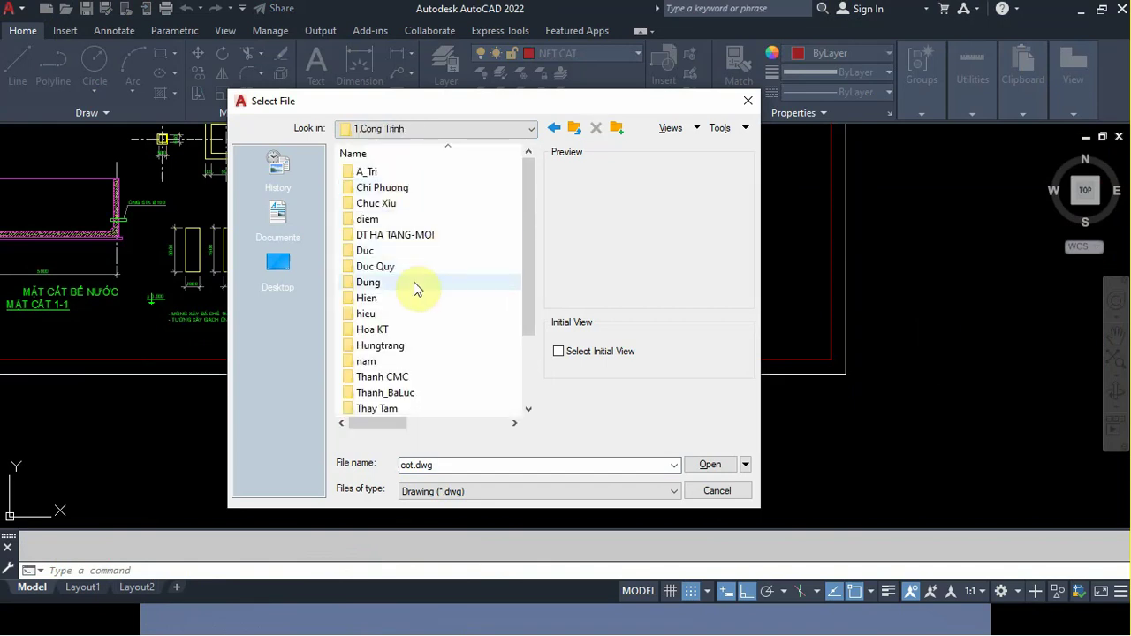
{"action": "double_click", "coordinate": [387, 284]}
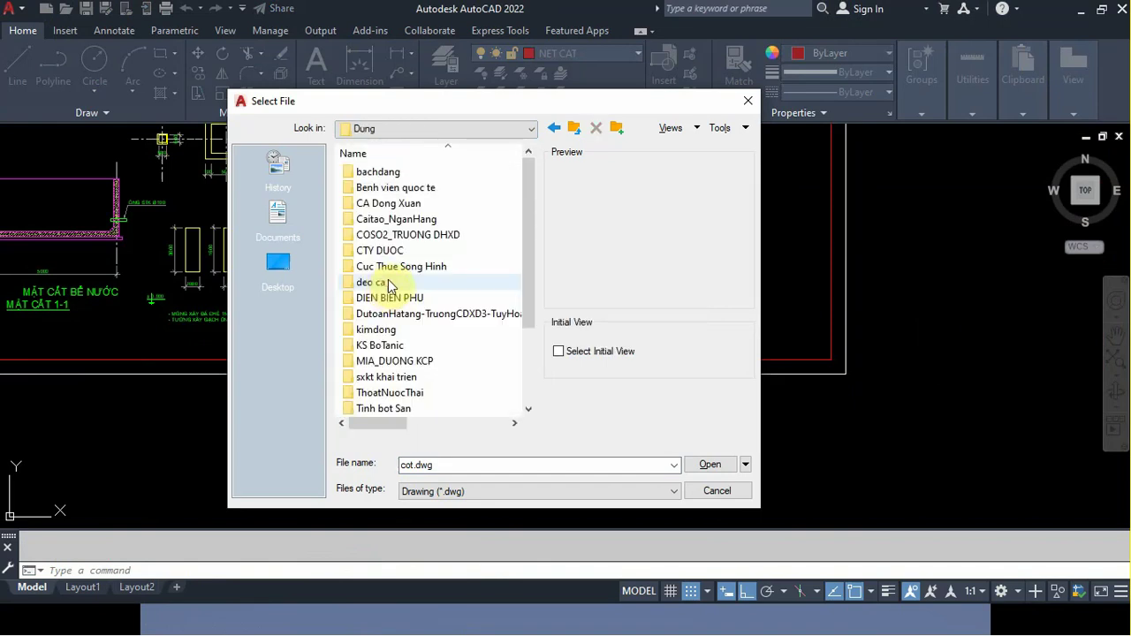
{"action": "double_click", "coordinate": [405, 235]}
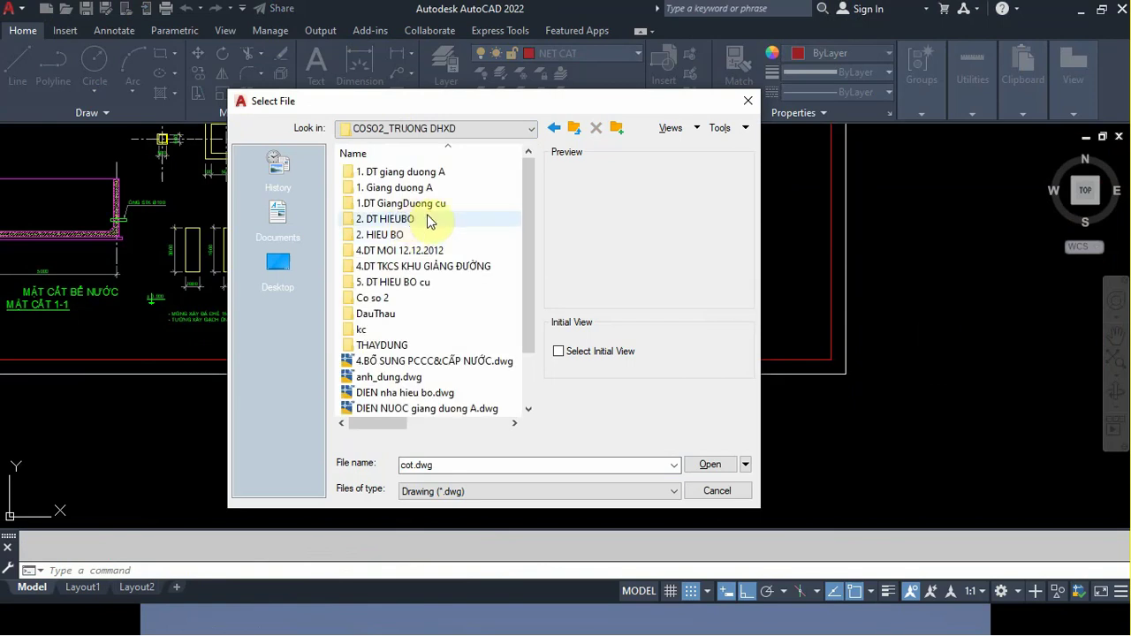
{"action": "double_click", "coordinate": [411, 218]}
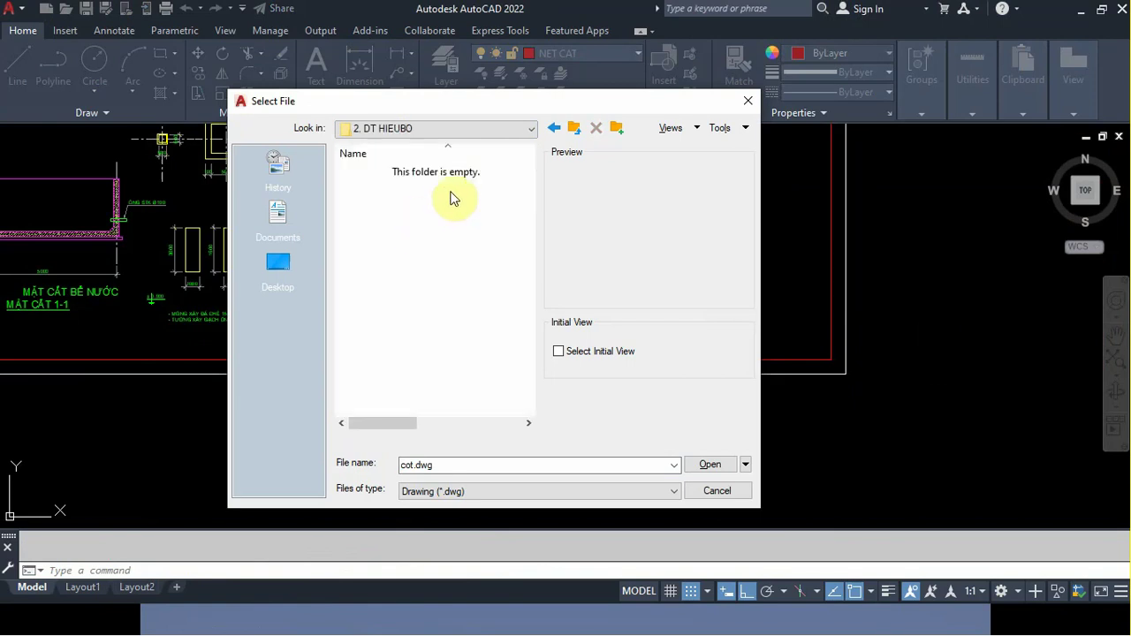
{"action": "left_click", "coordinate": [553, 127]}
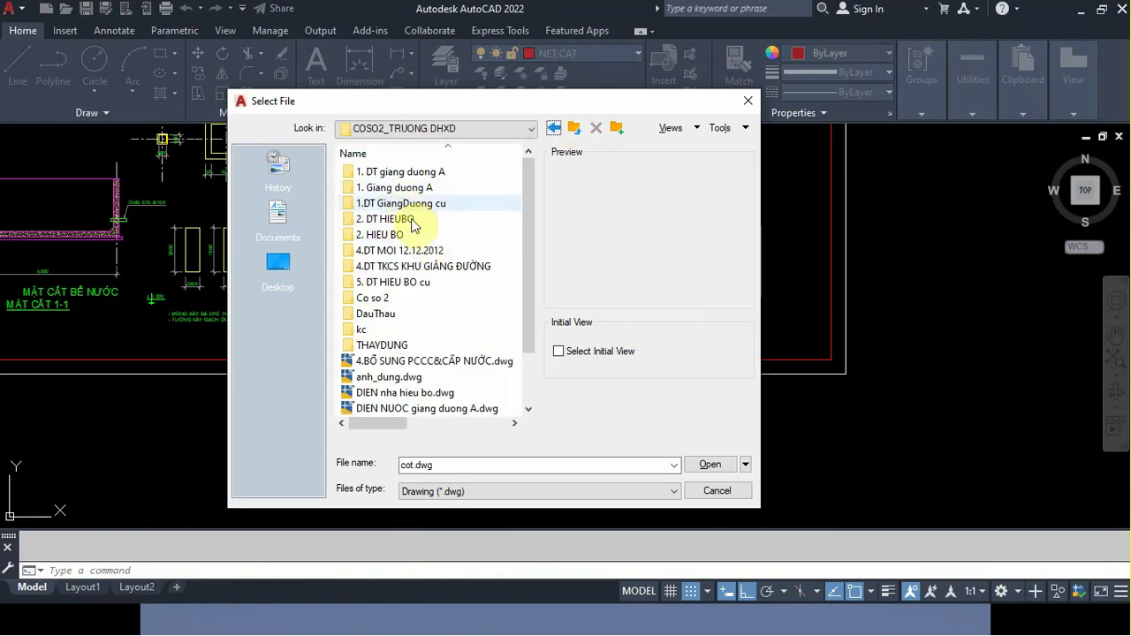
{"action": "double_click", "coordinate": [398, 234]}
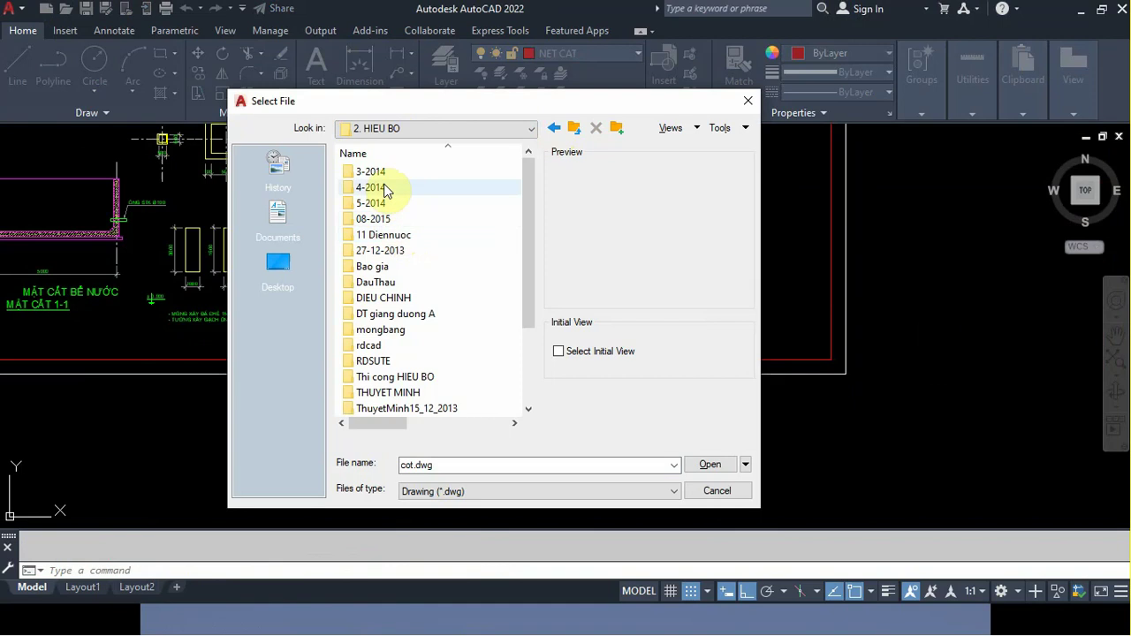
{"action": "double_click", "coordinate": [383, 187]}
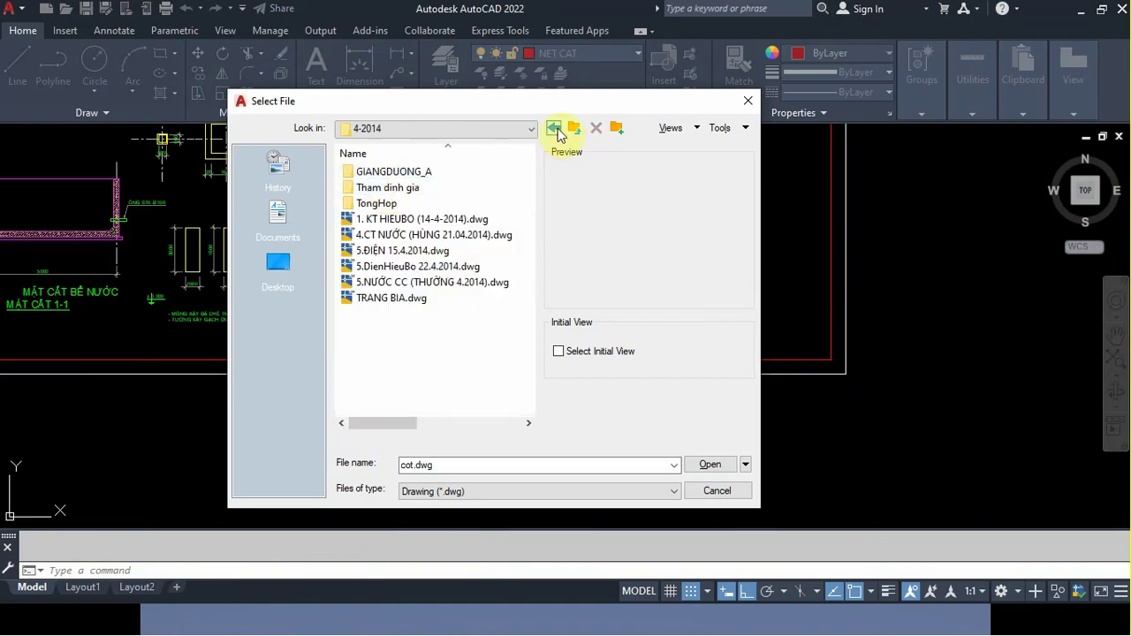
{"action": "left_click", "coordinate": [555, 130]}
{"action": "double_click", "coordinate": [393, 172]}
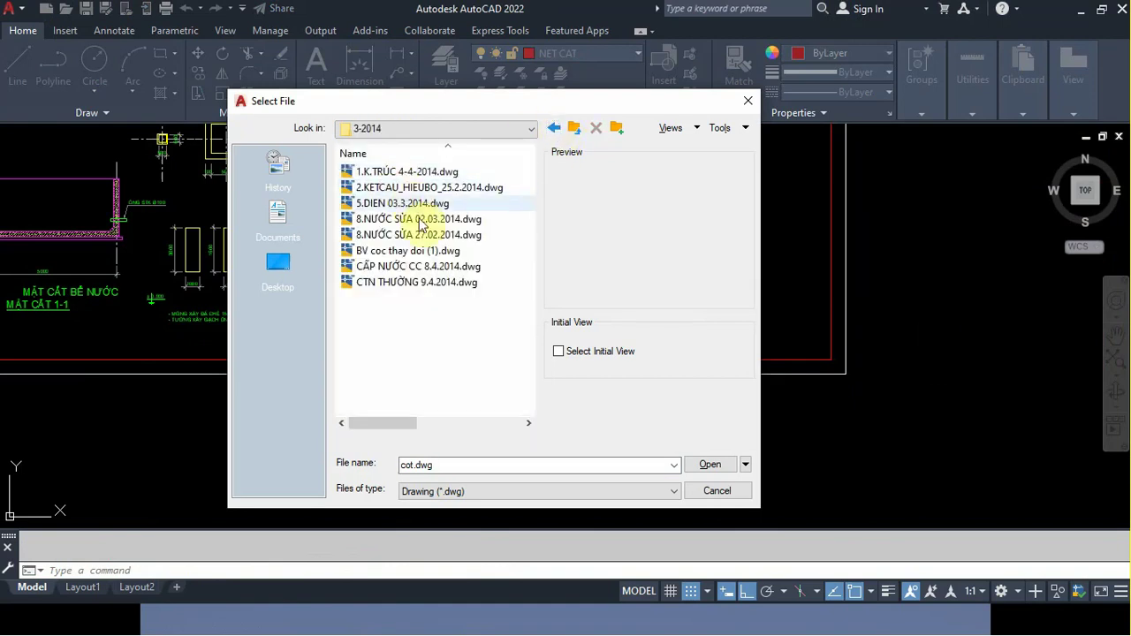
Preview the drawings there and open CTN THƯỜNG 9.4.2014.dwg
{"action": "left_click", "coordinate": [393, 206]}
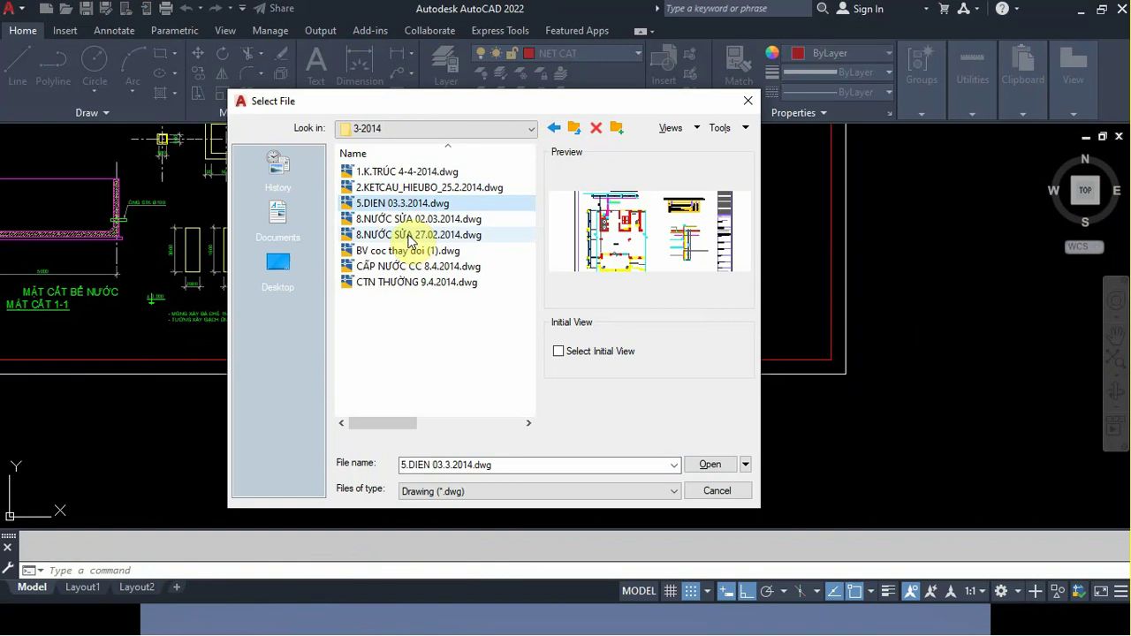
{"action": "left_click", "coordinate": [398, 235]}
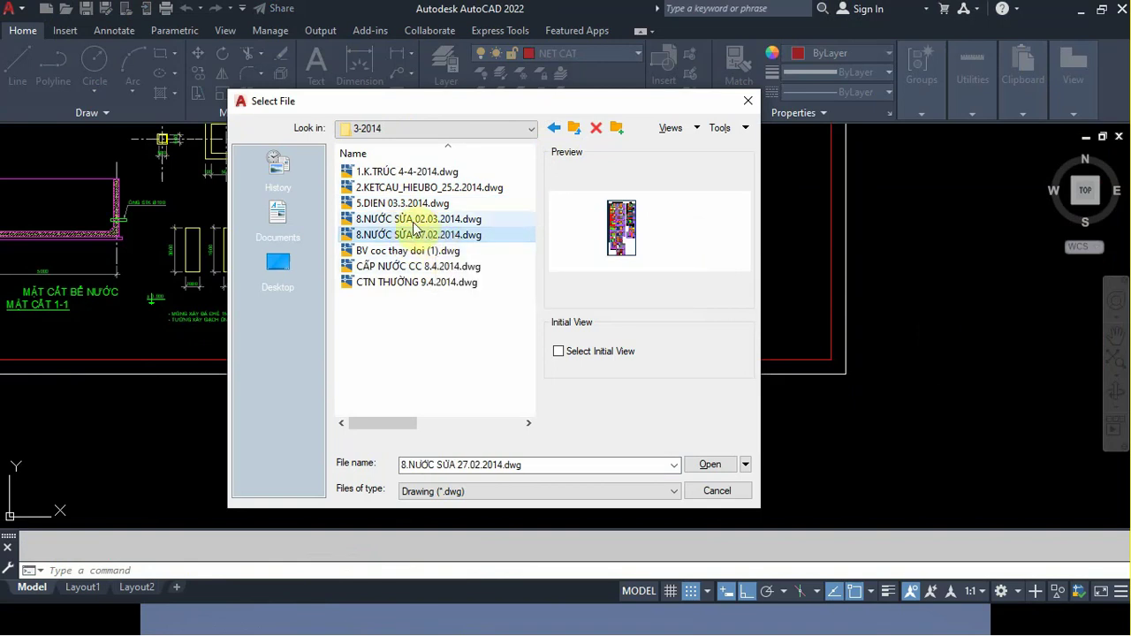
{"action": "left_click", "coordinate": [425, 282]}
{"action": "left_click", "coordinate": [692, 465]}
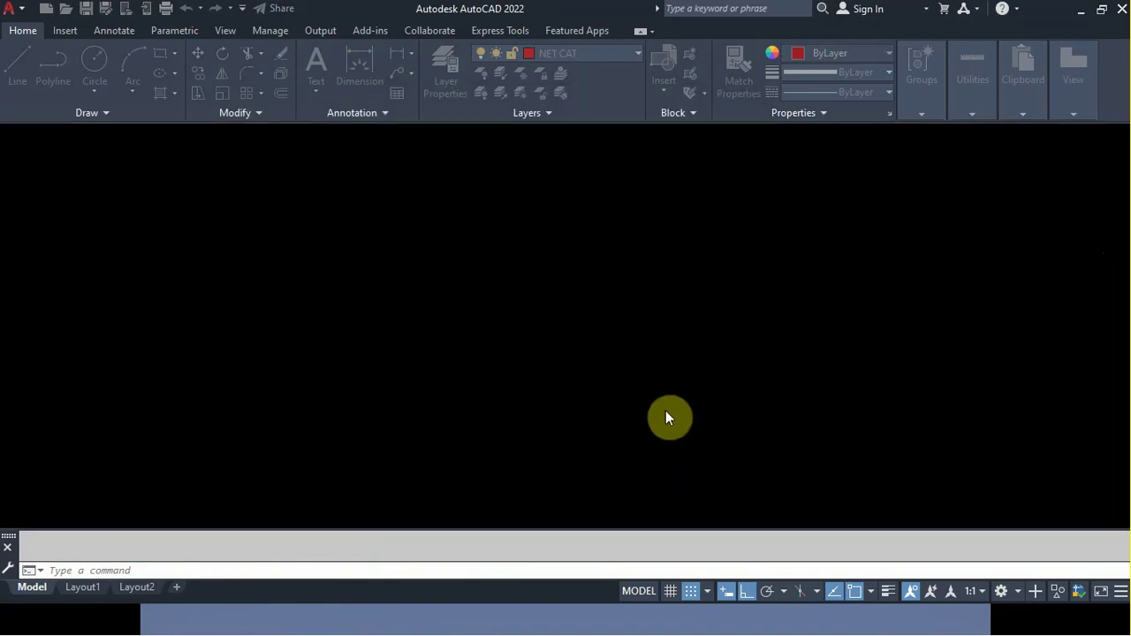
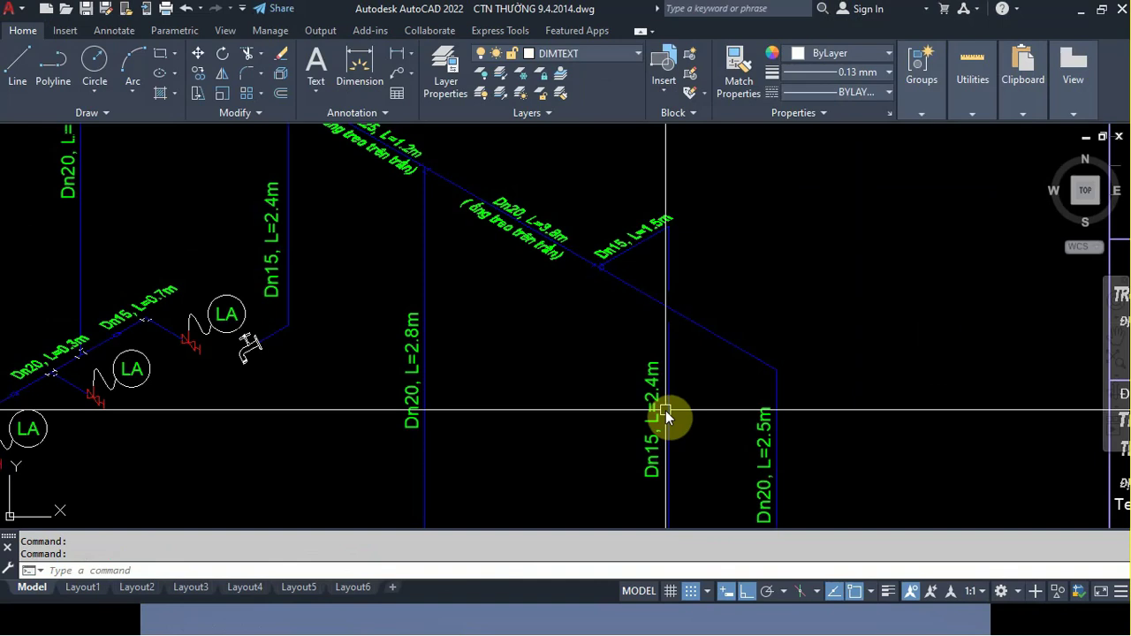
Pan and zoom across the toilet detail sheet and the isometric water-supply diagram
{"action": "scroll", "coordinate": [652, 369], "scroll_direction": "down", "scroll_amount": 10}
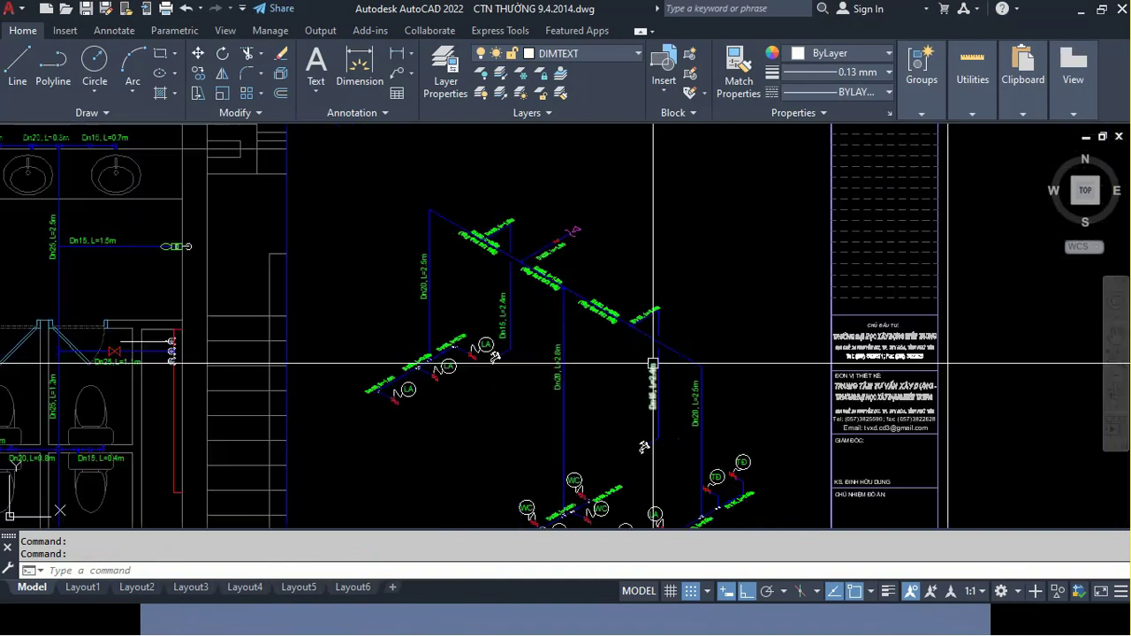
{"action": "middle_click_drag", "start_coordinate": [480, 450], "coordinate": [587, 367]}
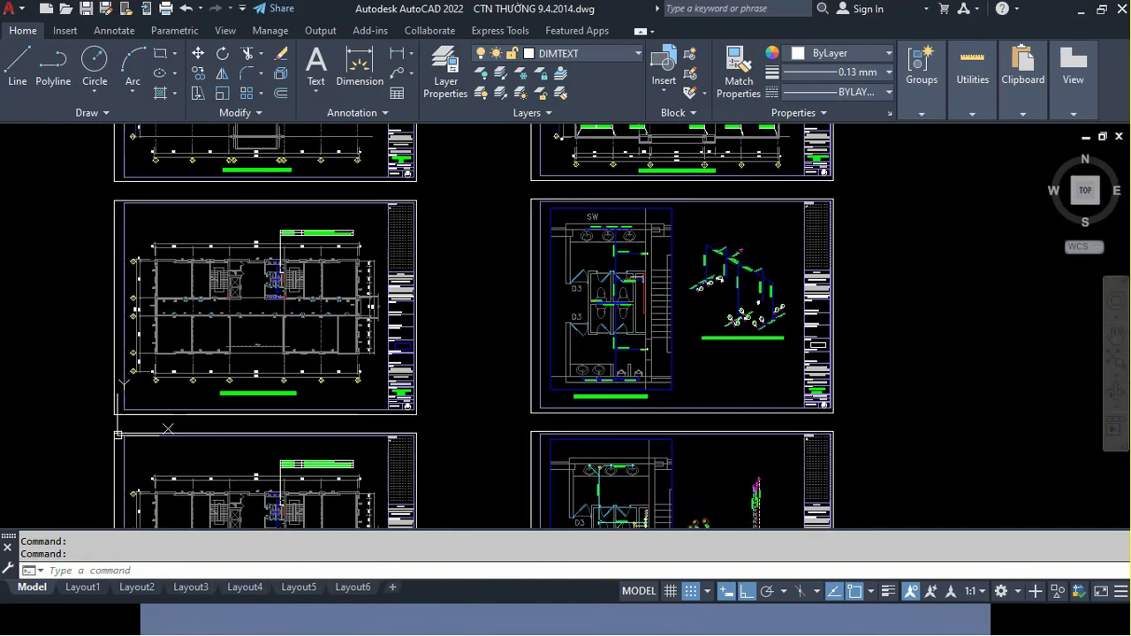
{"action": "scroll", "coordinate": [260, 300], "scroll_direction": "up", "scroll_amount": 5}
{"action": "scroll", "coordinate": [260, 299], "scroll_direction": "up", "scroll_amount": 3}
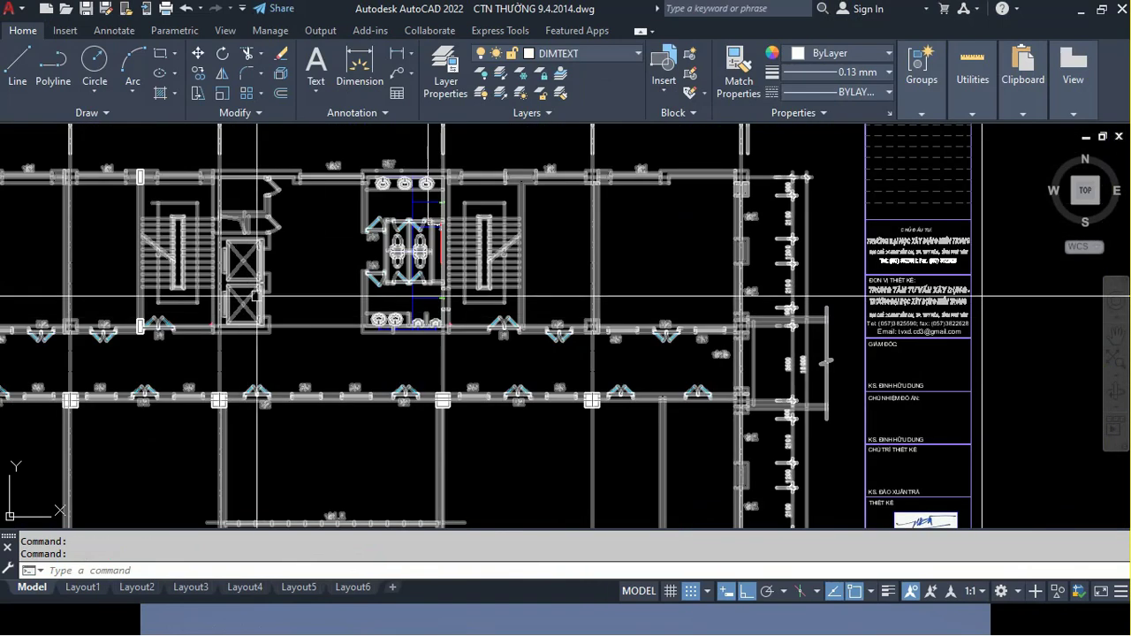
{"action": "scroll", "coordinate": [579, 347], "scroll_direction": "down", "scroll_amount": 1}
{"action": "scroll", "coordinate": [558, 263], "scroll_direction": "down", "scroll_amount": 3}
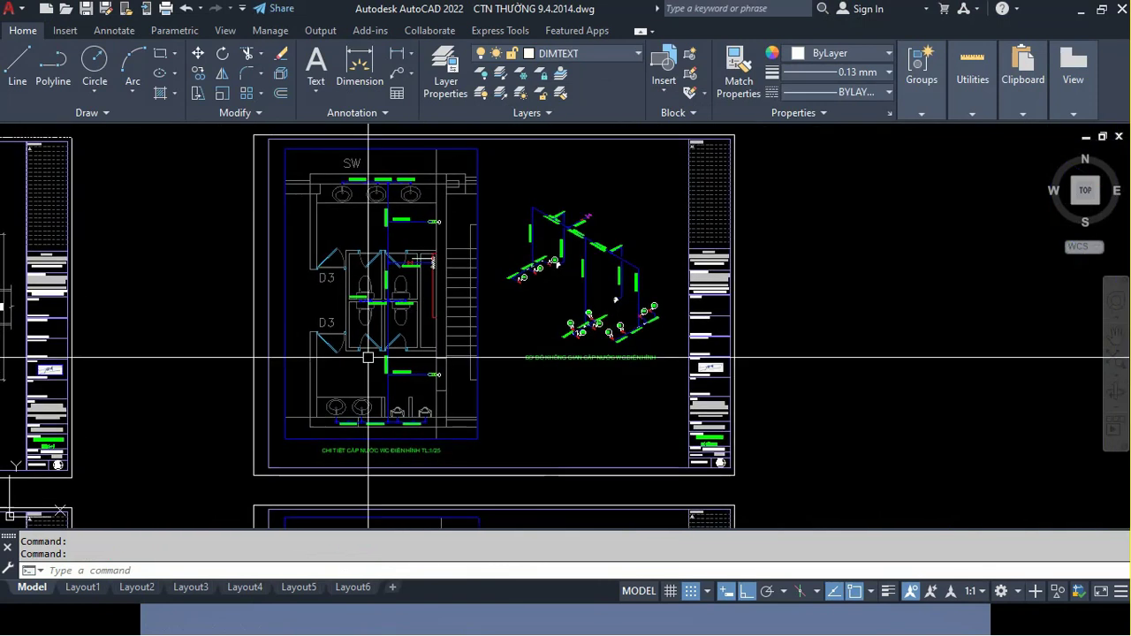
{"action": "scroll", "coordinate": [315, 320], "scroll_direction": "up", "scroll_amount": 2}
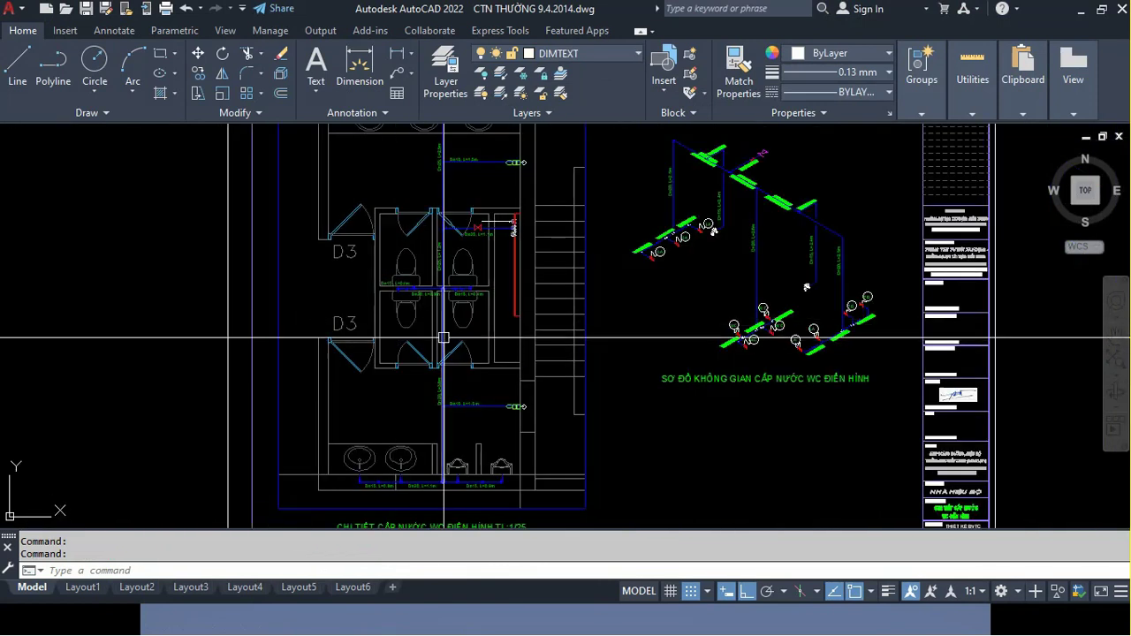
{"action": "mouse_move", "coordinate": [459, 334]}
{"action": "middle_mouse_down"}
{"action": "mouse_move", "coordinate": [617, 340]}
{"action": "mouse_move", "coordinate": [379, 238]}
{"action": "middle_mouse_up"}
{"action": "scroll", "coordinate": [373, 234], "scroll_direction": "up", "scroll_amount": 3}
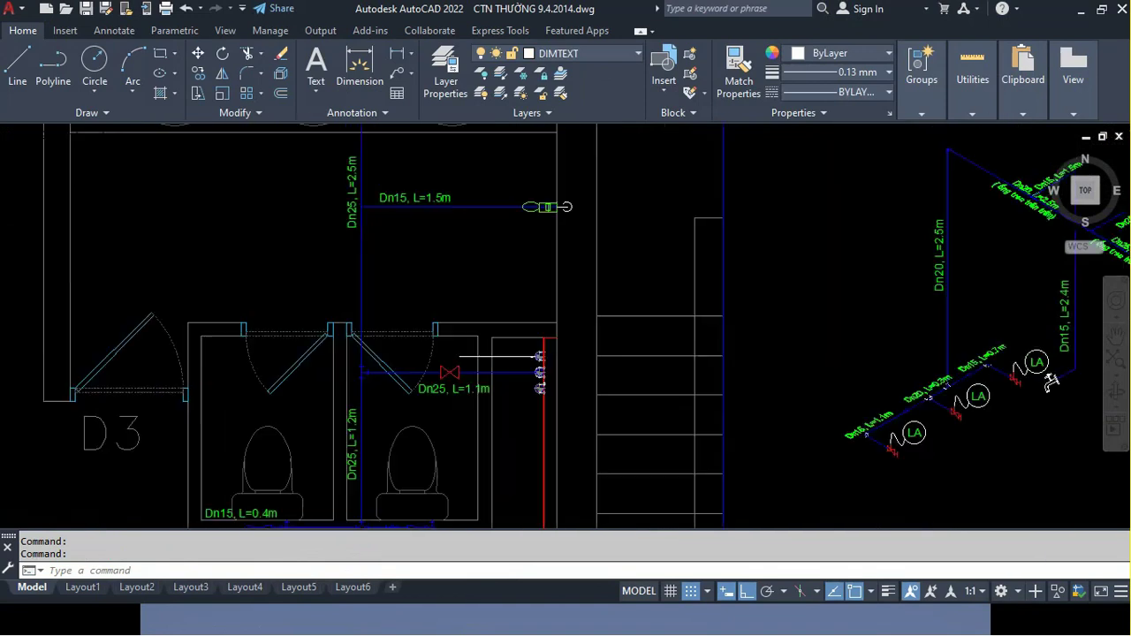
{"action": "scroll", "coordinate": [428, 276], "scroll_direction": "down", "scroll_amount": 5}
{"action": "middle_click_drag", "start_coordinate": [428, 276], "coordinate": [330, 274]}
{"action": "scroll", "coordinate": [353, 252], "scroll_direction": "up", "scroll_amount": 2}
{"action": "scroll", "coordinate": [450, 298], "scroll_direction": "up", "scroll_amount": 3}
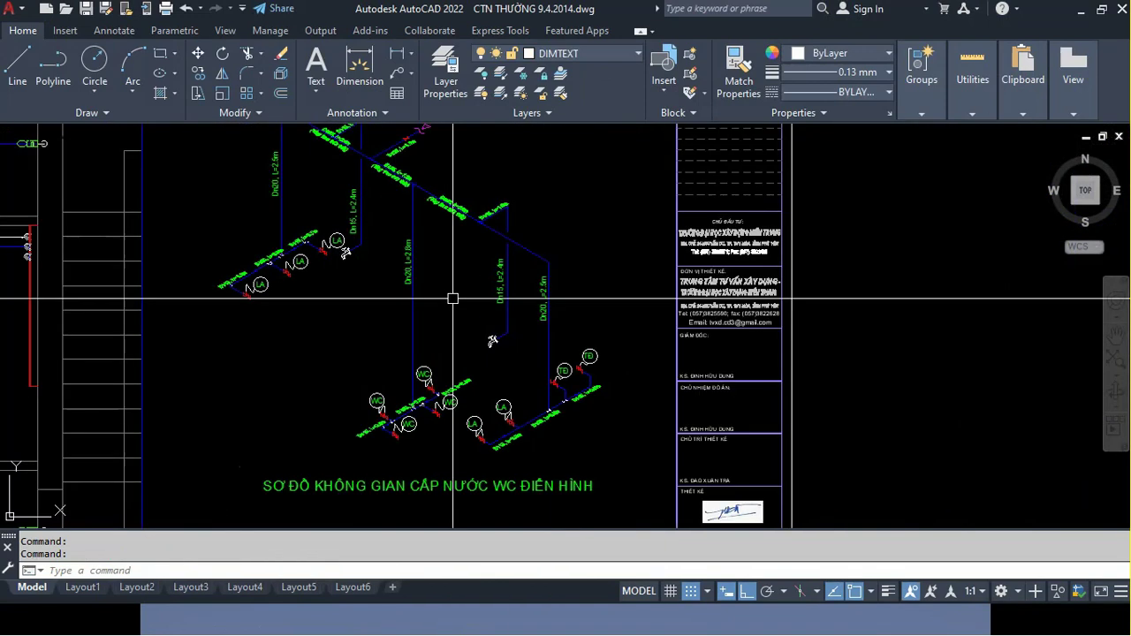
{"action": "middle_click_drag", "start_coordinate": [512, 401], "coordinate": [443, 338]}
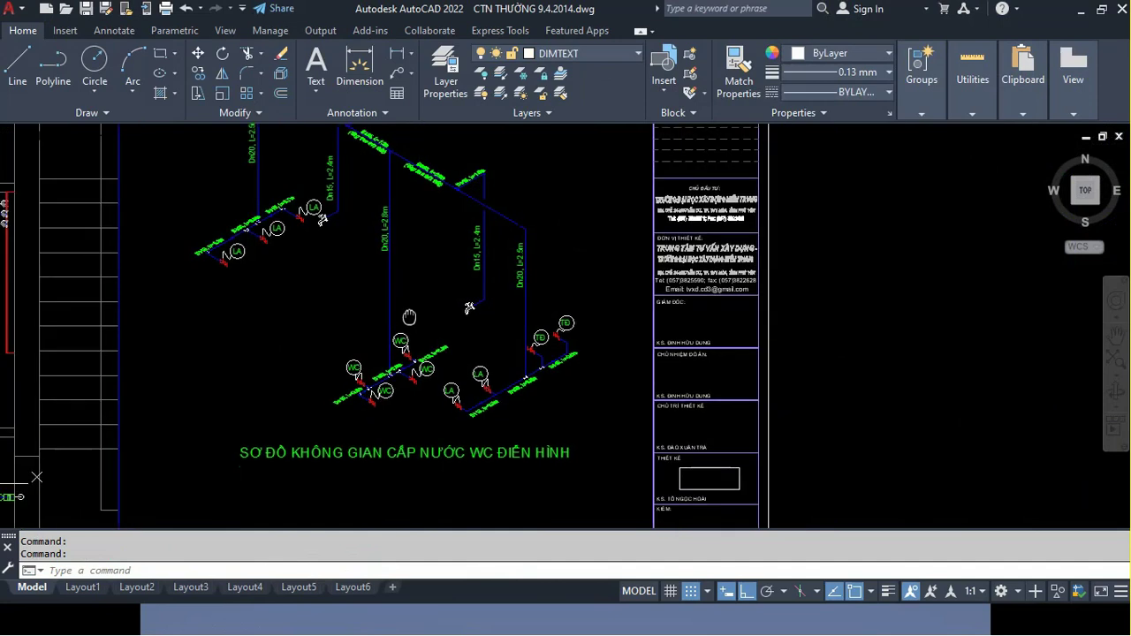
{"action": "scroll", "coordinate": [442, 338], "scroll_direction": "up", "scroll_amount": 2}
{"action": "scroll", "coordinate": [404, 348], "scroll_direction": "up", "scroll_amount": 2}
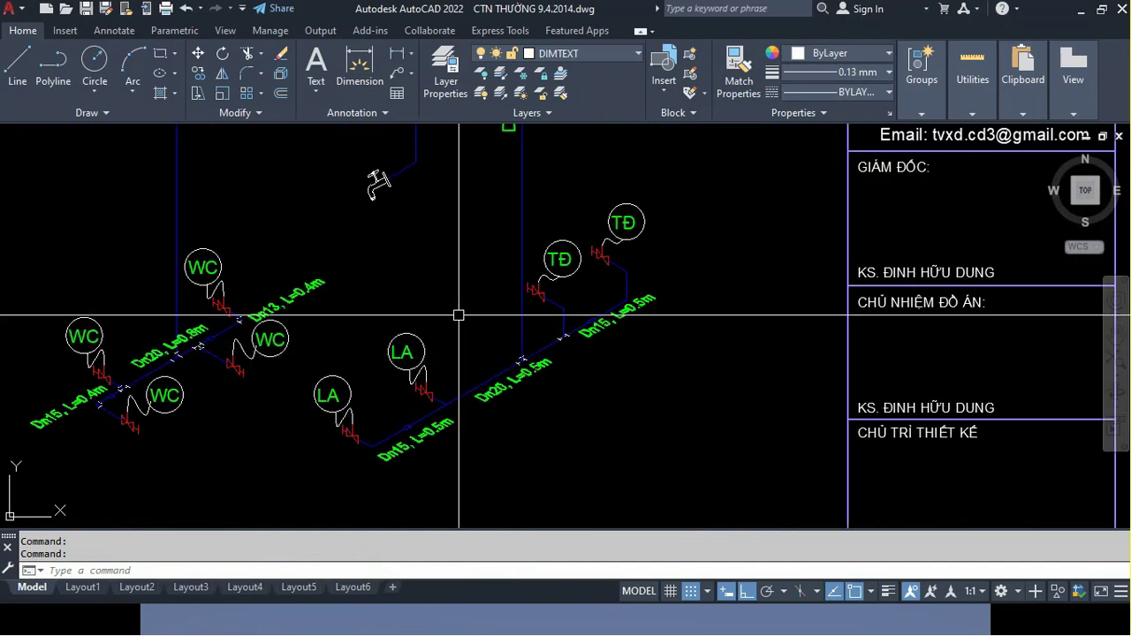
{"action": "scroll", "coordinate": [457, 313], "scroll_direction": "down", "scroll_amount": 4}
{"action": "middle_click_drag", "start_coordinate": [349, 239], "coordinate": [379, 295]}
{"action": "scroll", "coordinate": [379, 295], "scroll_direction": "up", "scroll_amount": 2}
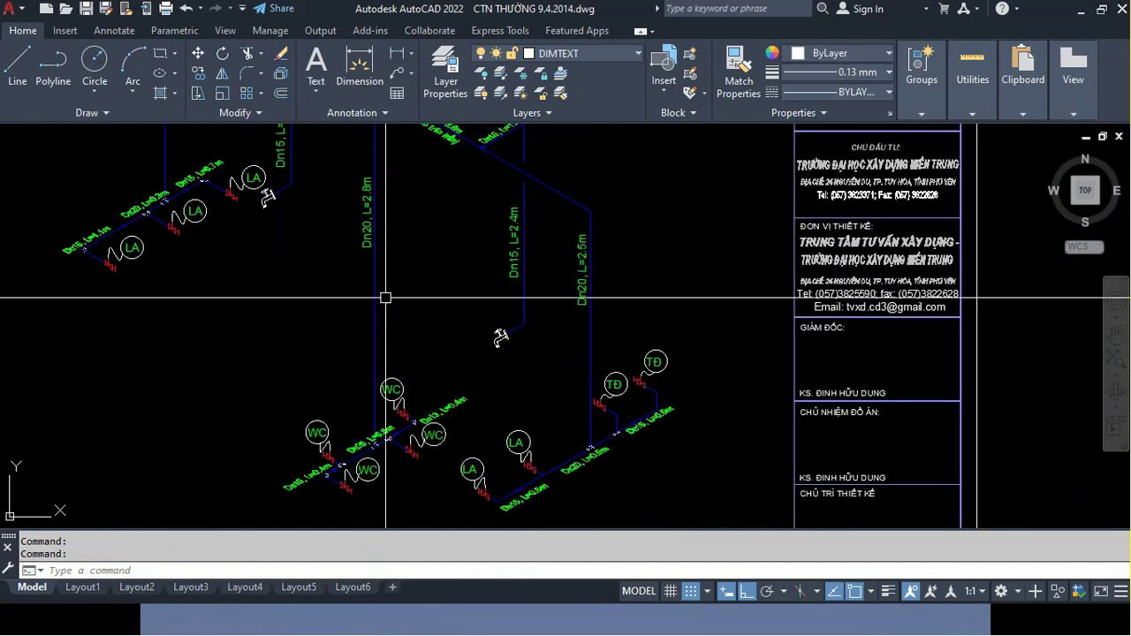
{"action": "middle_click_drag", "start_coordinate": [427, 391], "coordinate": [302, 334]}
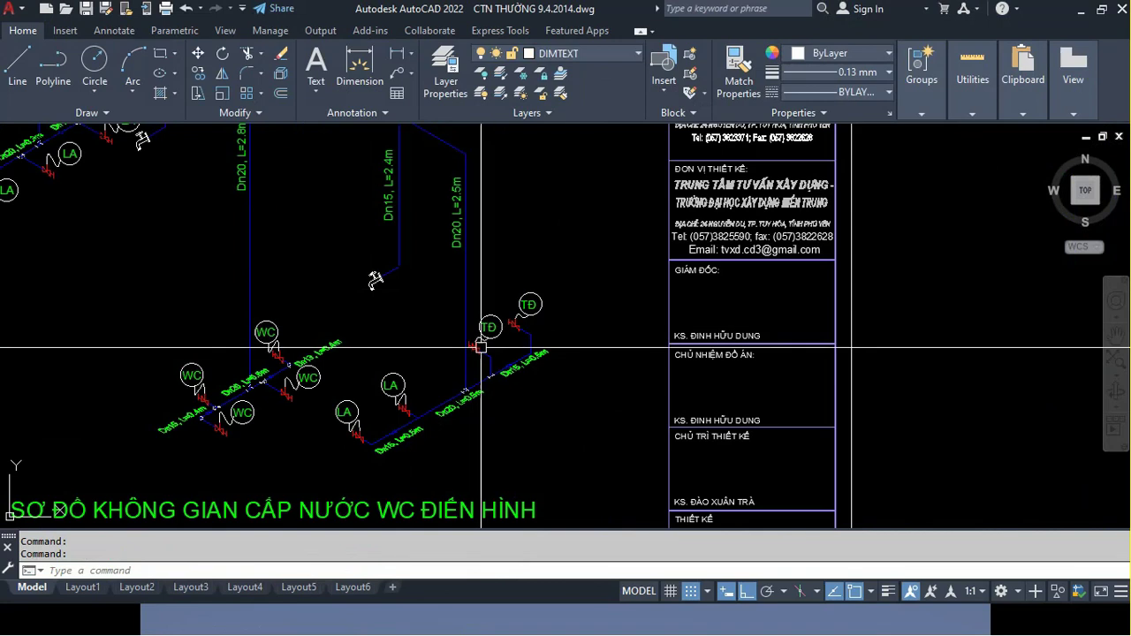
{"action": "middle_click_drag", "start_coordinate": [427, 357], "coordinate": [505, 350]}
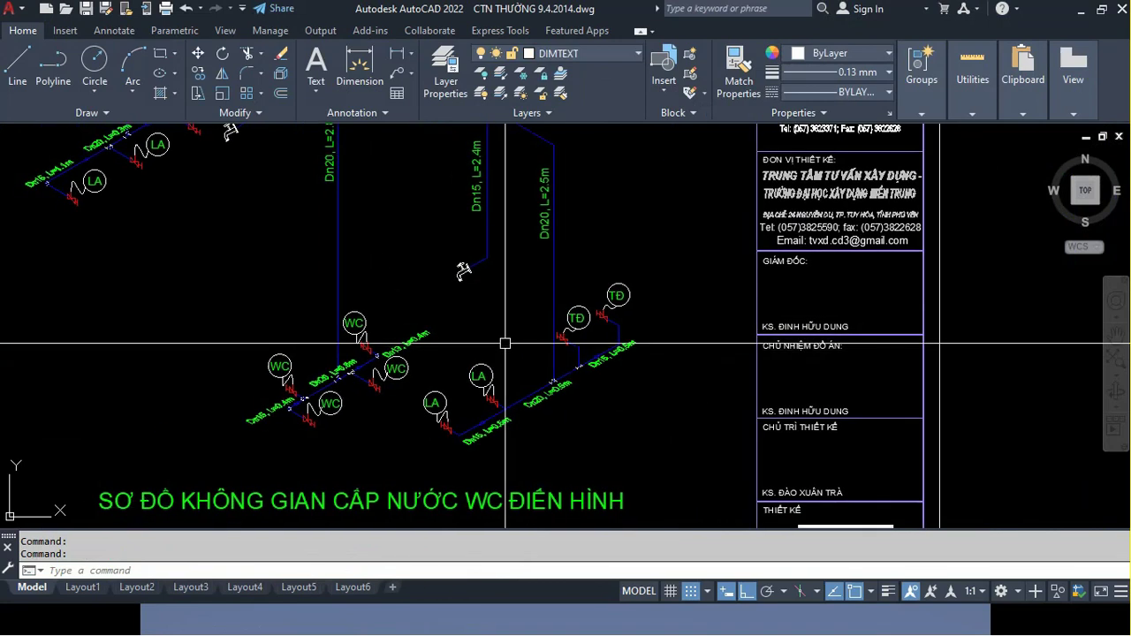
{"action": "middle_click_drag", "start_coordinate": [463, 270], "coordinate": [518, 439]}
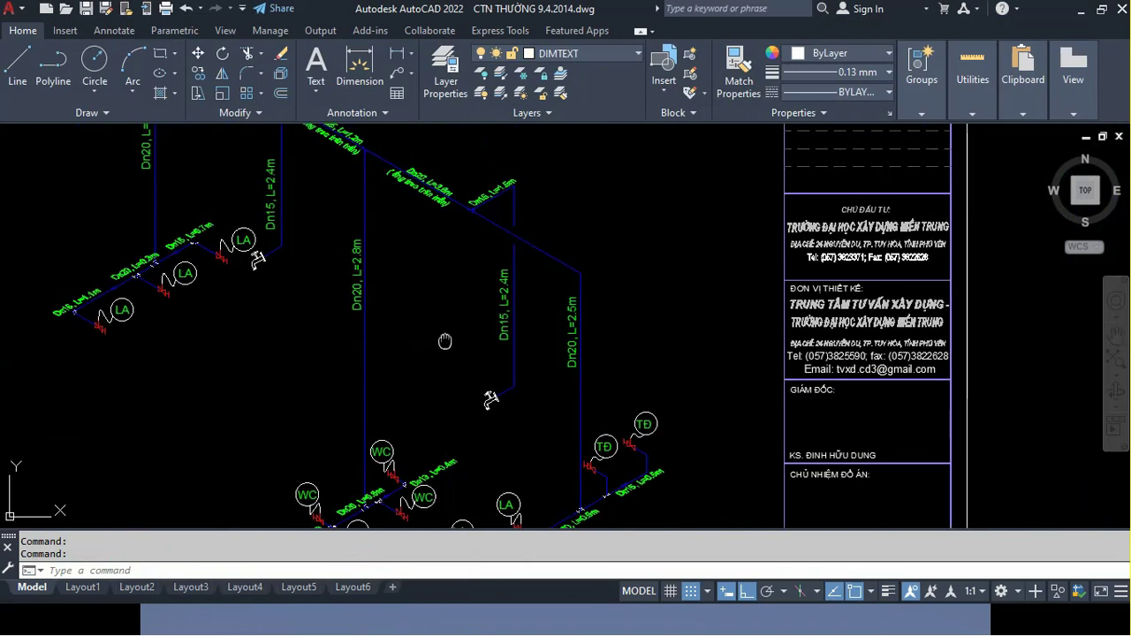
{"action": "middle_click_drag", "start_coordinate": [314, 447], "coordinate": [372, 345]}
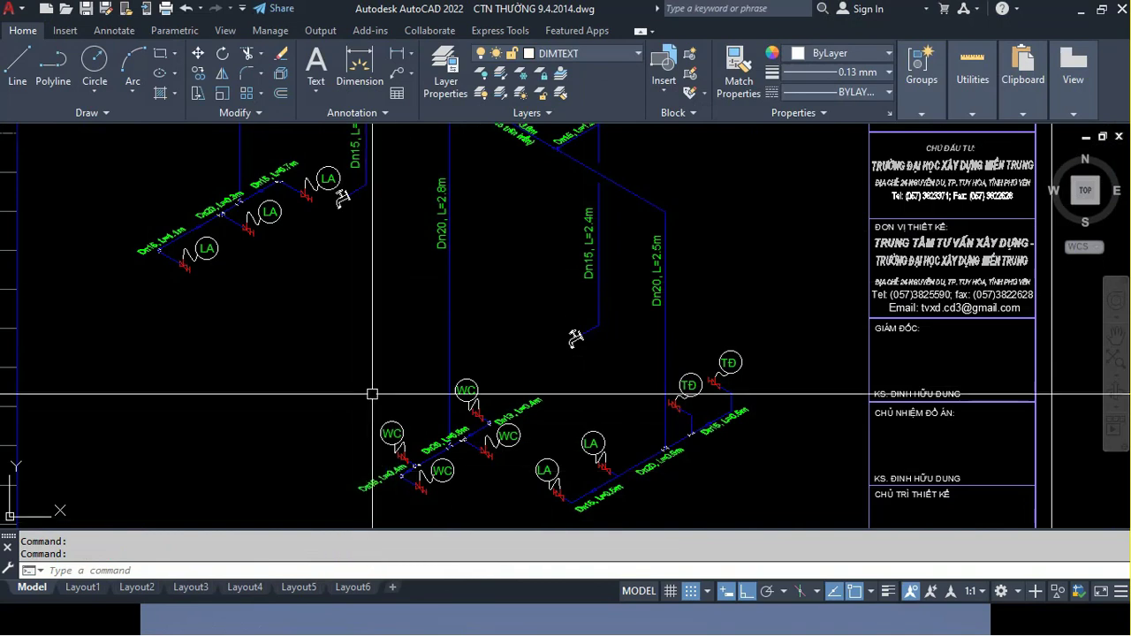
Return to the Drawing1.dwg floor plan and make TEXT the current layer instead of TUONG
{"action": "key", "text": "alt+Tab"}
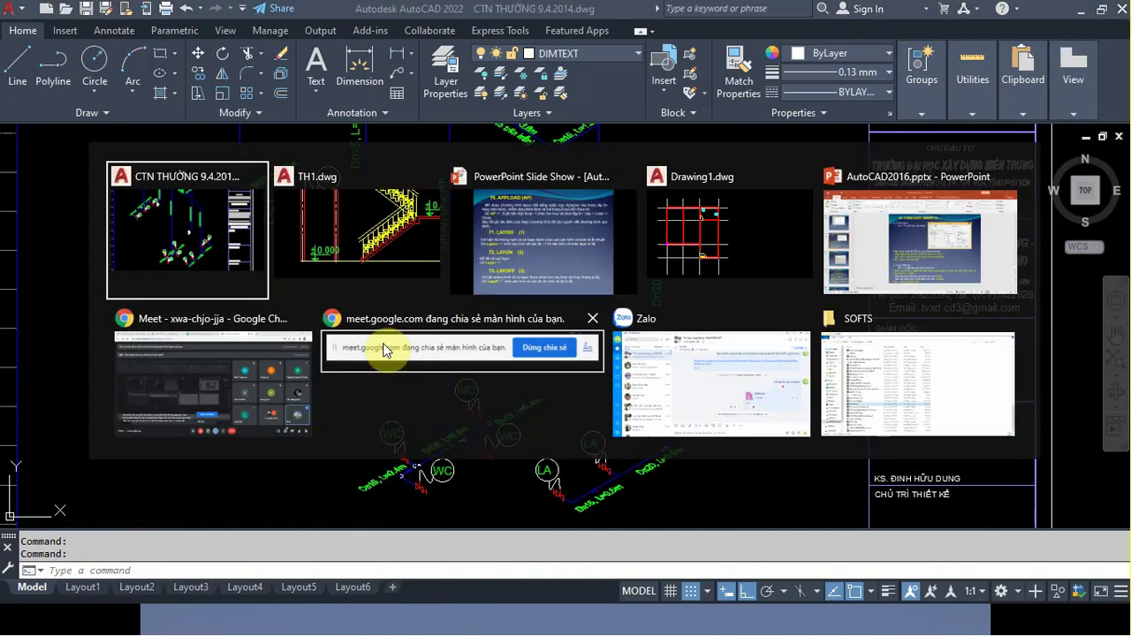
{"action": "key", "text": "alt+Tab"}
{"action": "key", "text": "alt+Tab"}
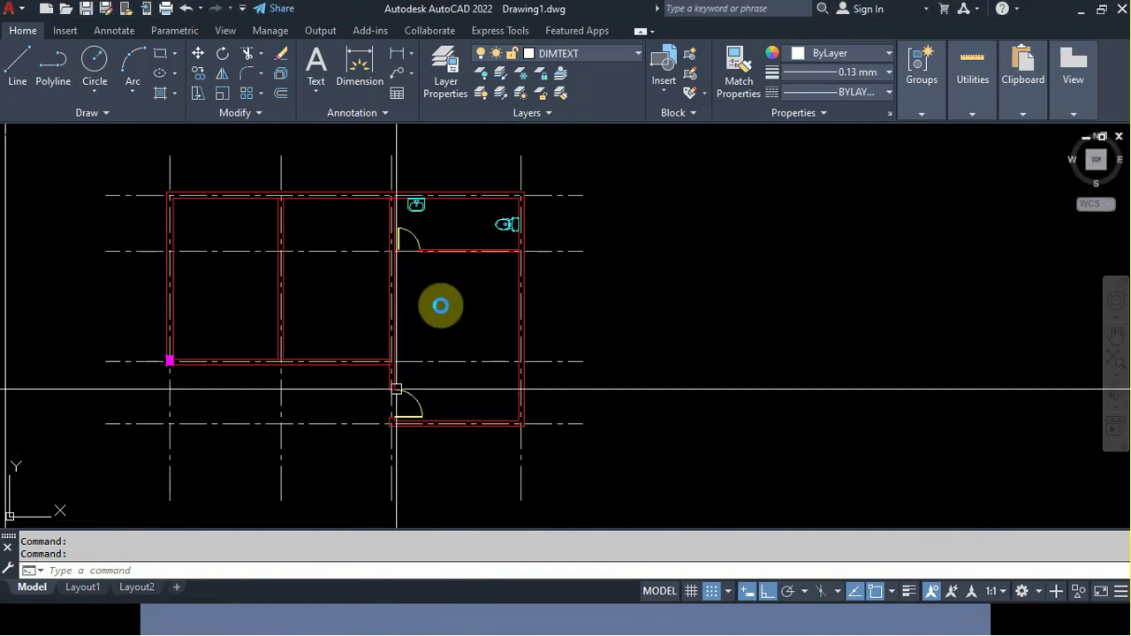
{"action": "middle_click_drag", "start_coordinate": [642, 371], "coordinate": [298, 361]}
{"action": "scroll", "coordinate": [530, 336], "scroll_direction": "down", "scroll_amount": 5}
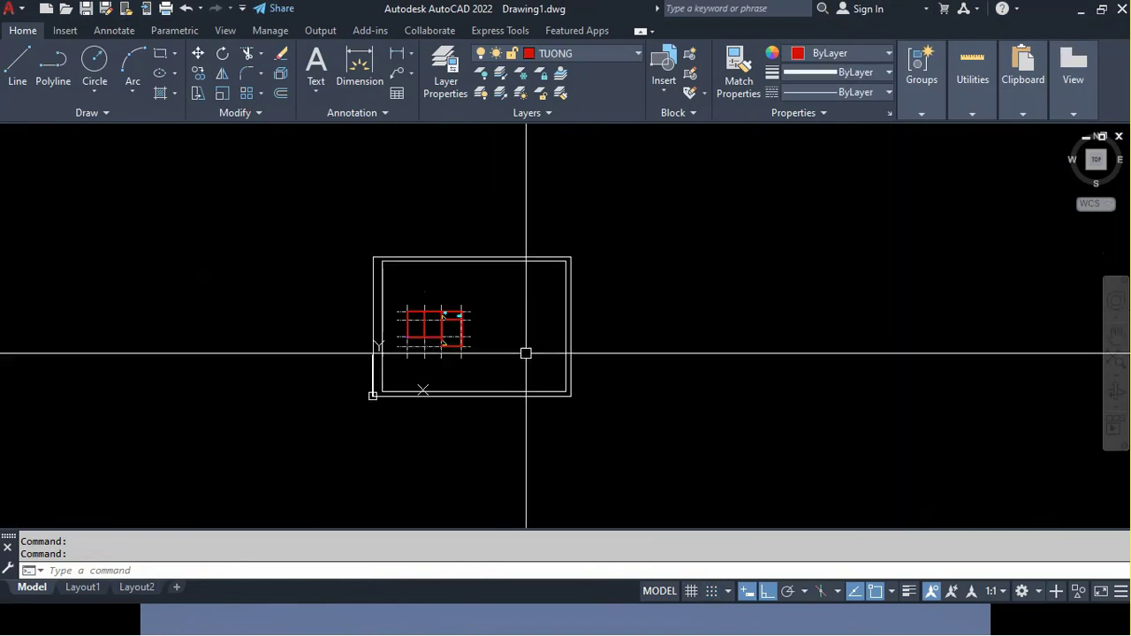
{"action": "scroll", "coordinate": [525, 351], "scroll_direction": "up", "scroll_amount": 4}
{"action": "scroll", "coordinate": [510, 354], "scroll_direction": "down", "scroll_amount": 4}
{"action": "scroll", "coordinate": [503, 343], "scroll_direction": "down", "scroll_amount": 1}
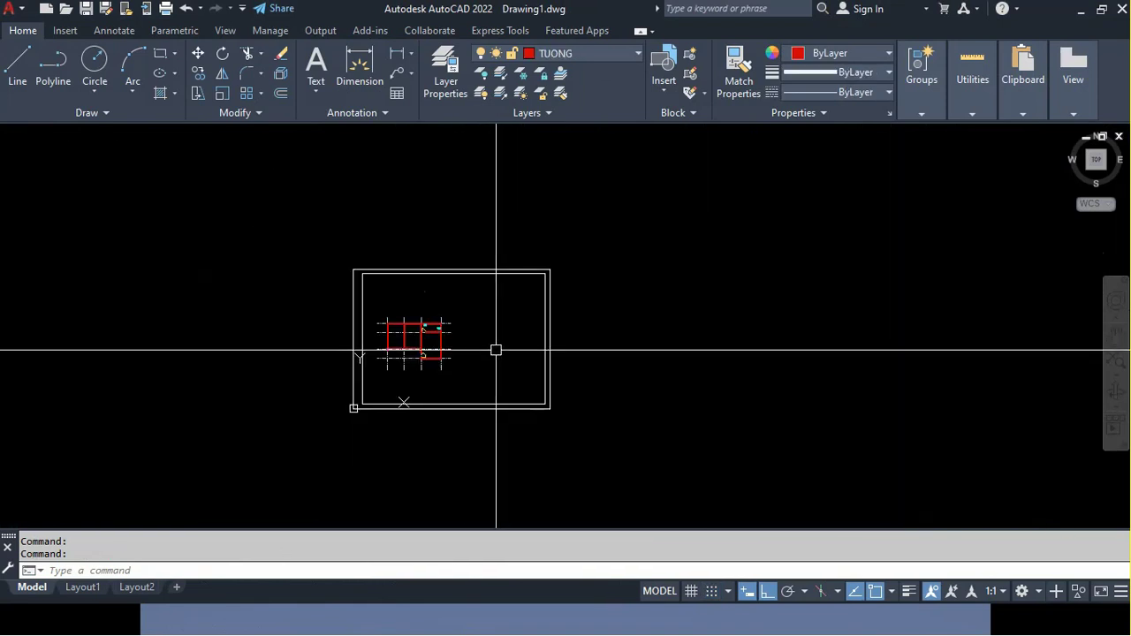
{"action": "scroll", "coordinate": [495, 349], "scroll_direction": "up", "scroll_amount": 5}
{"action": "mouse_move", "coordinate": [495, 349]}
{"action": "middle_mouse_down"}
{"action": "mouse_move", "coordinate": [432, 330]}
{"action": "mouse_move", "coordinate": [480, 305]}
{"action": "mouse_move", "coordinate": [424, 365]}
{"action": "middle_mouse_up"}
{"action": "scroll", "coordinate": [404, 285], "scroll_direction": "up", "scroll_amount": 2}
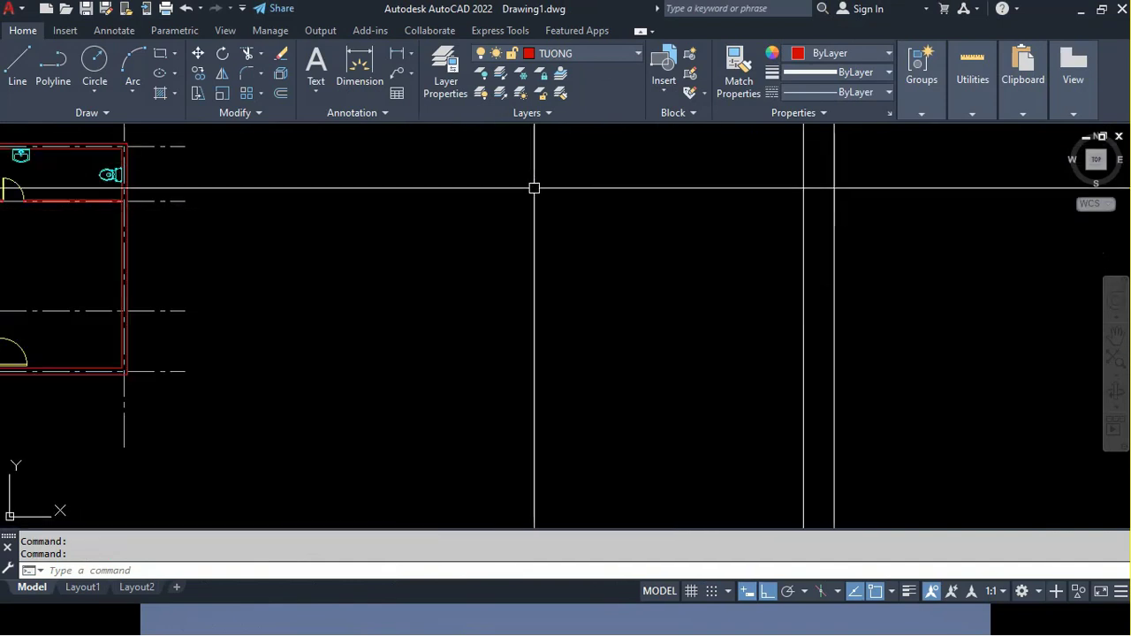
{"action": "left_click", "coordinate": [591, 54]}
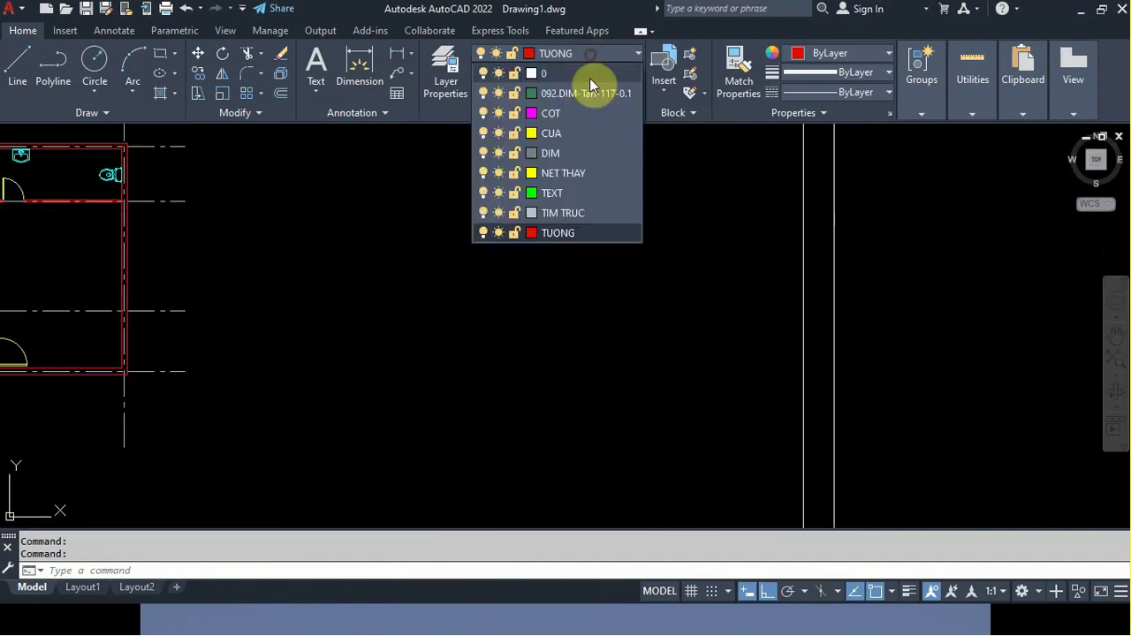
{"action": "left_click", "coordinate": [587, 192]}
{"action": "type", "text": "S"}
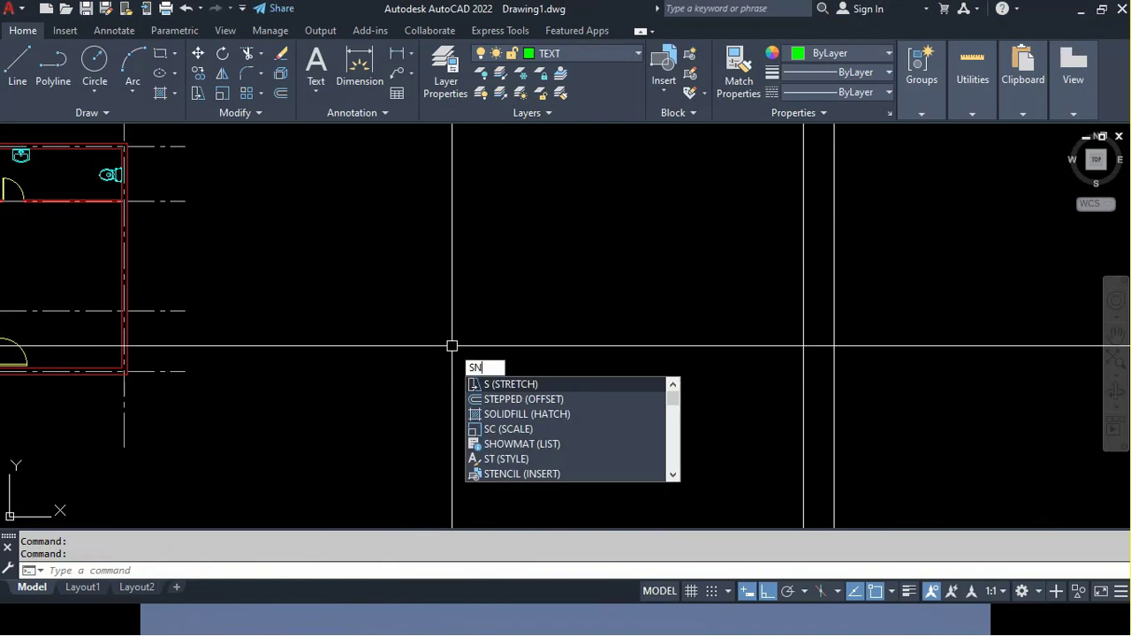
Run SNAP and set the Isometric style with vertical spacing 1
{"action": "type", "text": "NA"}
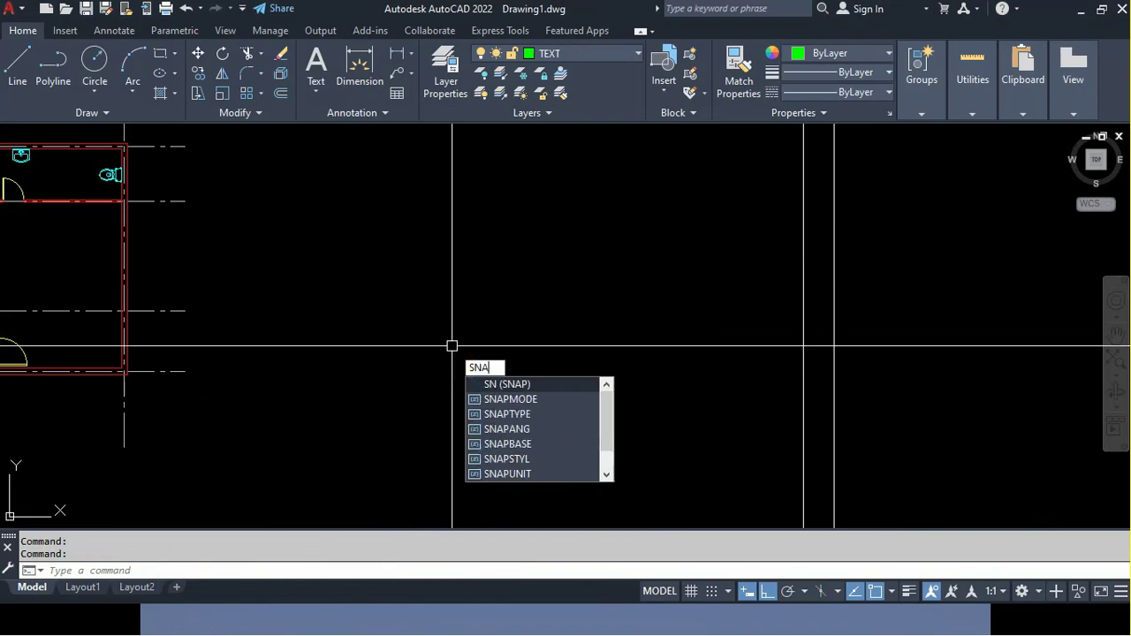
{"action": "type", "text": "P"}
{"action": "left_click", "coordinate": [499, 383]}
{"action": "type", "text": "S"}
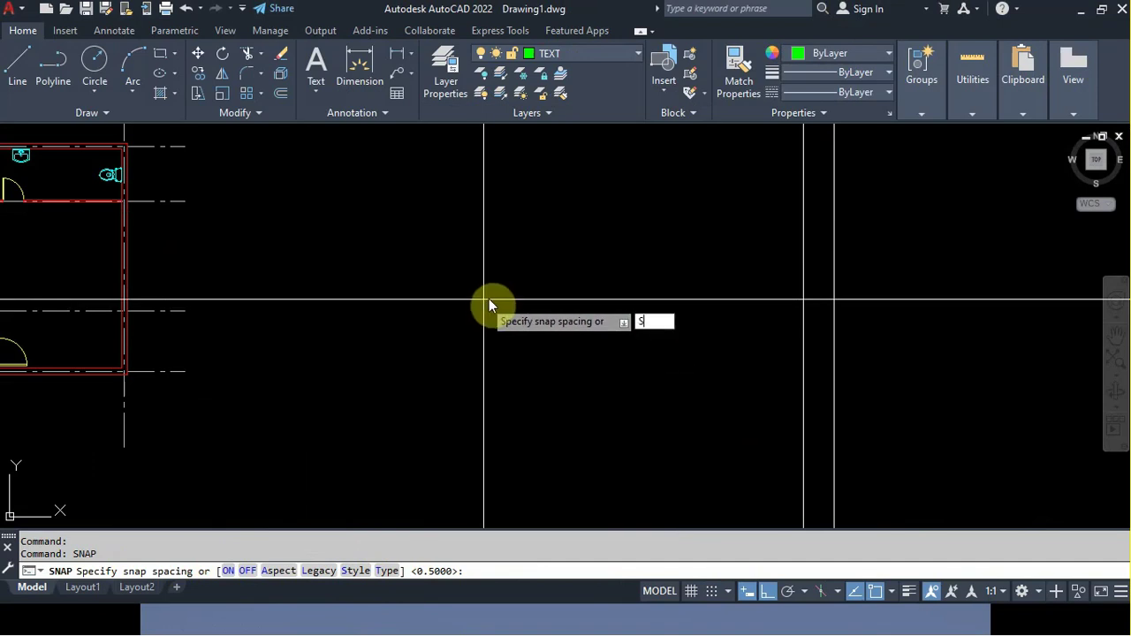
{"action": "key", "text": "Return"}
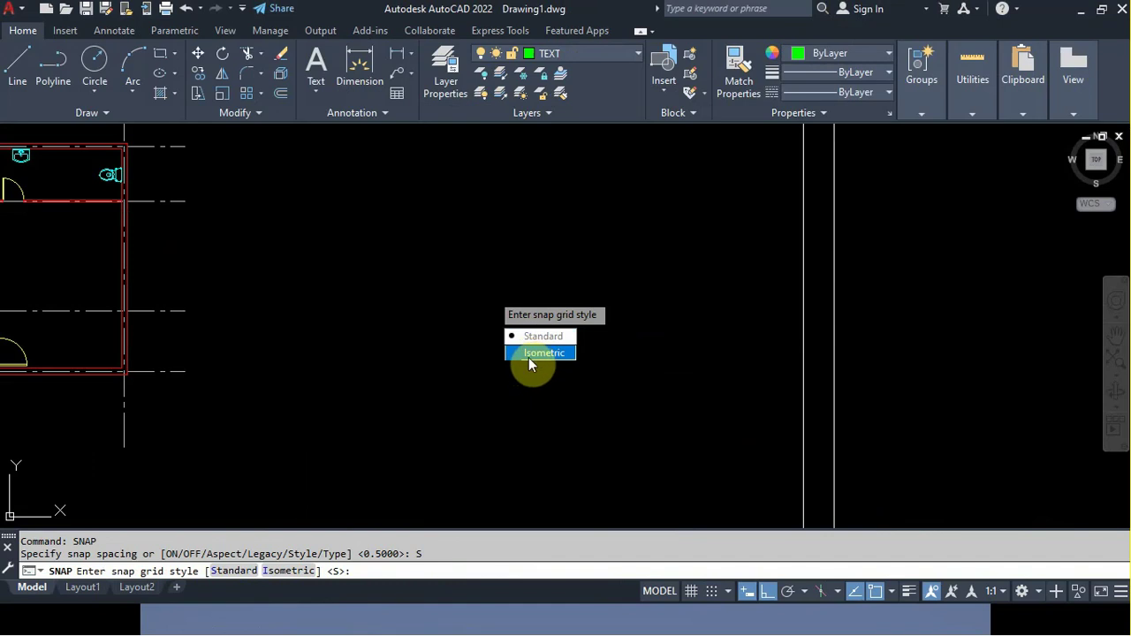
{"action": "left_click", "coordinate": [543, 353]}
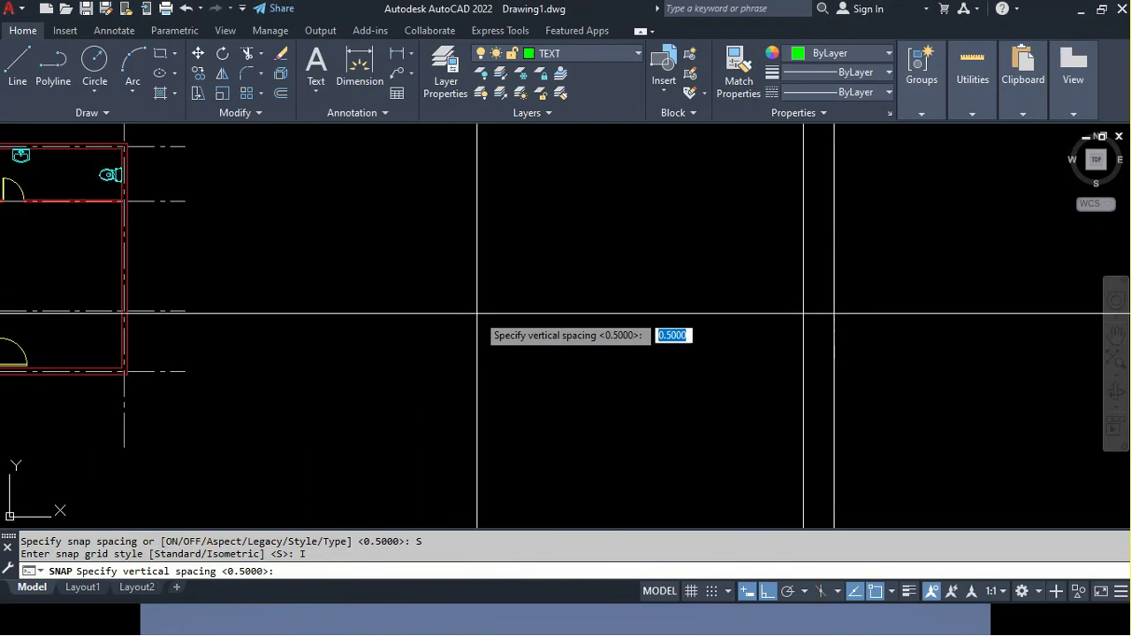
{"action": "type", "text": "1"}
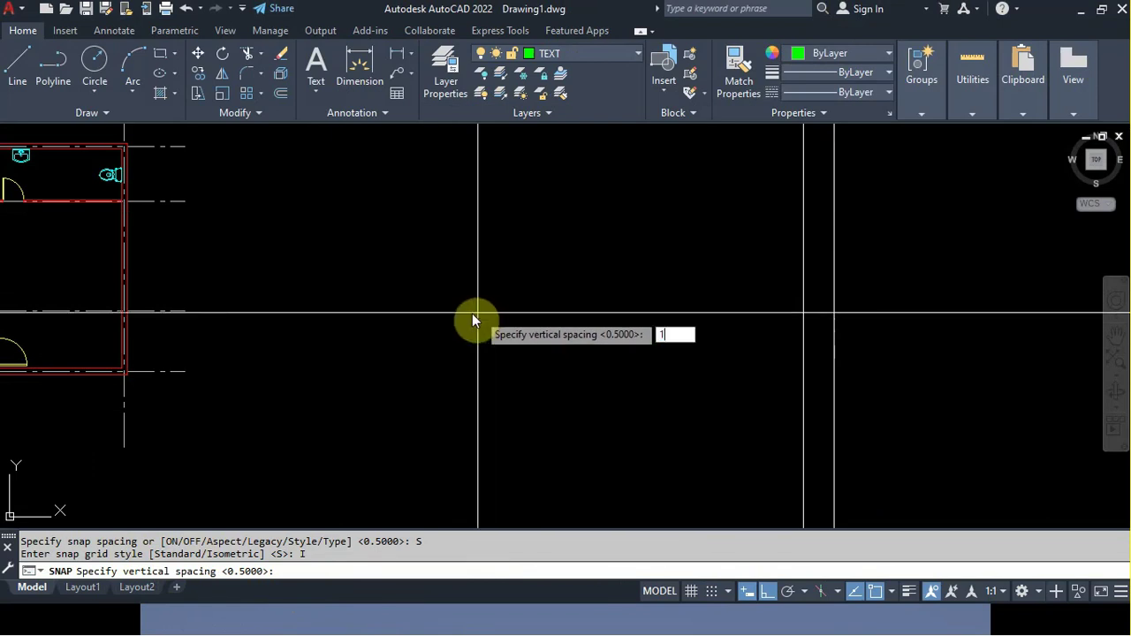
{"action": "key", "text": "Return"}
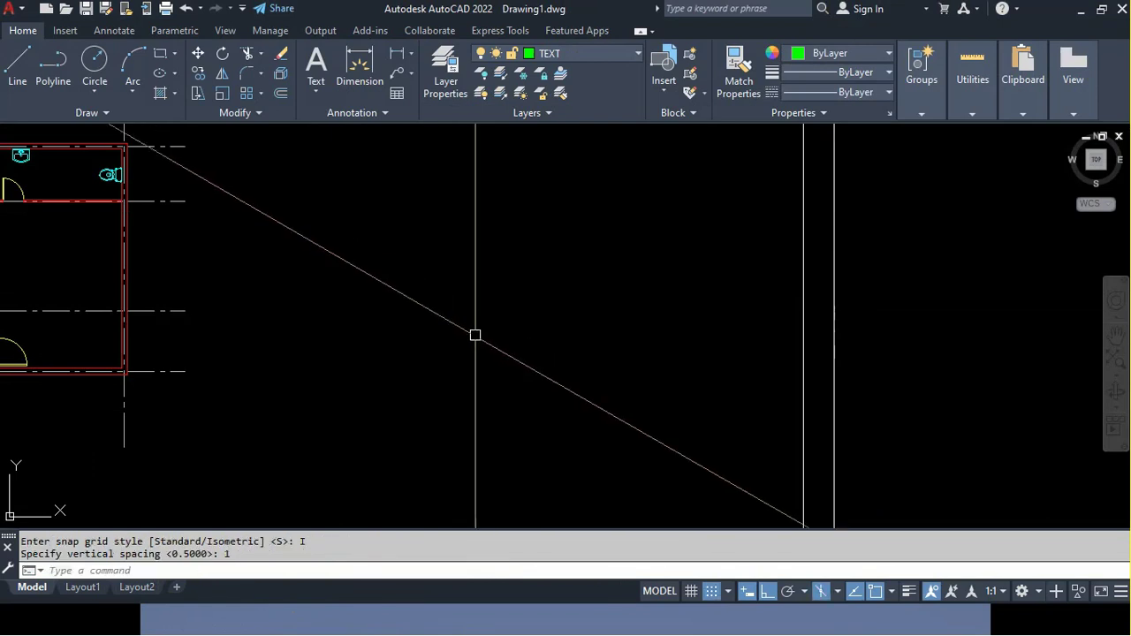
Draw an isometric line outline with vertical and sloping edges across the right and top isoplanes
{"action": "scroll", "coordinate": [482, 281], "scroll_direction": "down", "scroll_amount": 3}
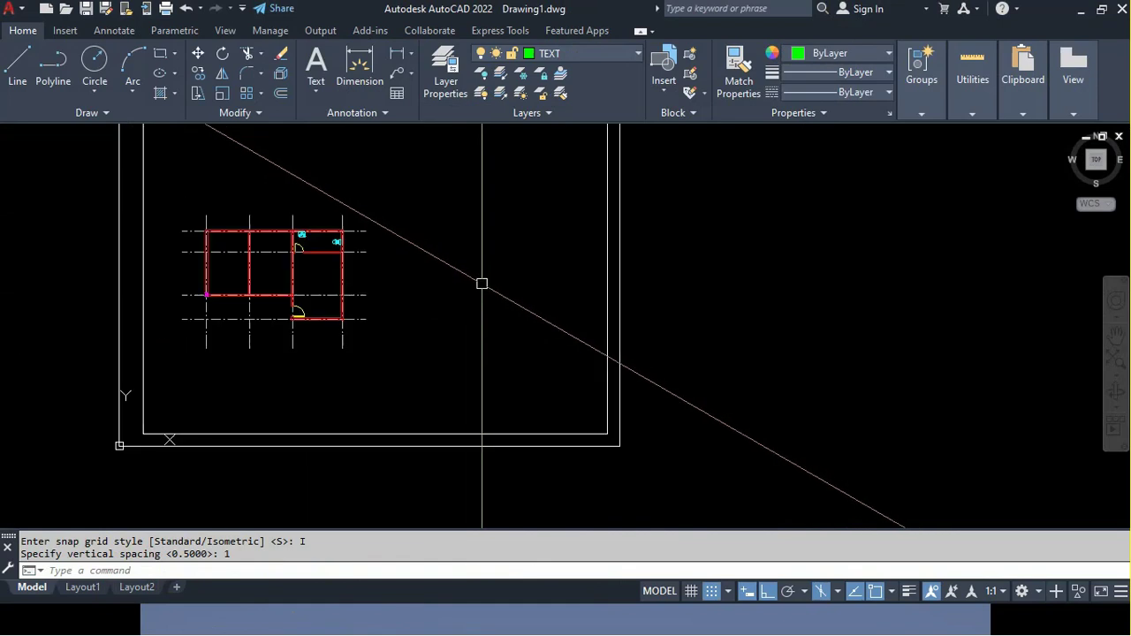
{"action": "scroll", "coordinate": [485, 270], "scroll_direction": "down", "scroll_amount": 2}
{"action": "scroll", "coordinate": [439, 356], "scroll_direction": "up", "scroll_amount": 4}
{"action": "scroll", "coordinate": [429, 362], "scroll_direction": "up", "scroll_amount": 1}
{"action": "middle_click_drag", "start_coordinate": [429, 362], "coordinate": [477, 285]}
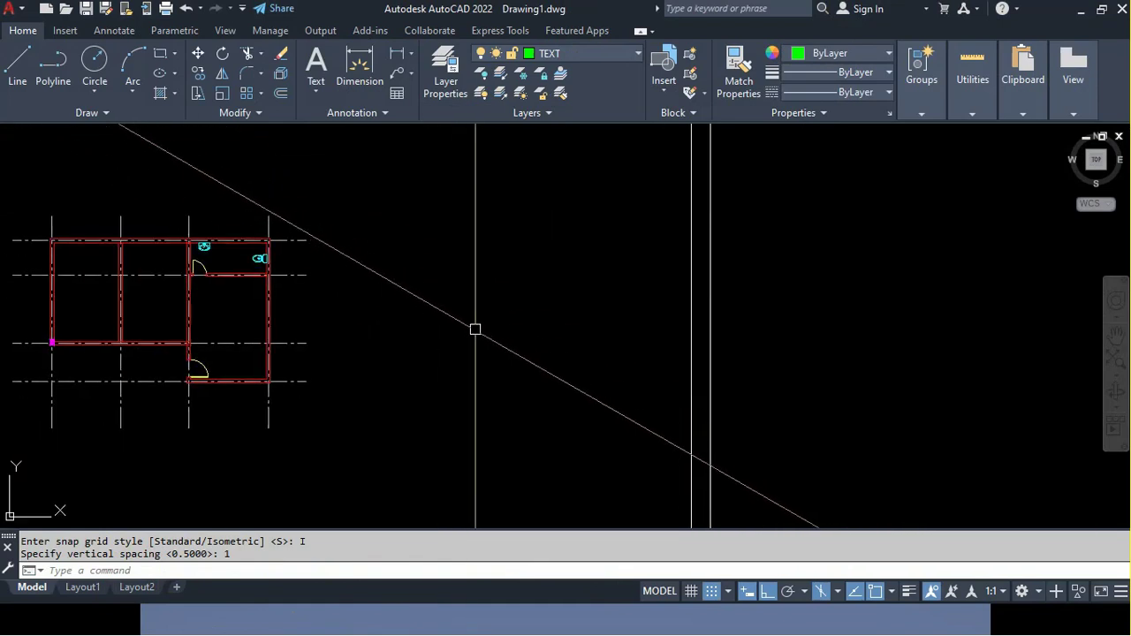
{"action": "type", "text": "l"}
{"action": "key", "text": "Return"}
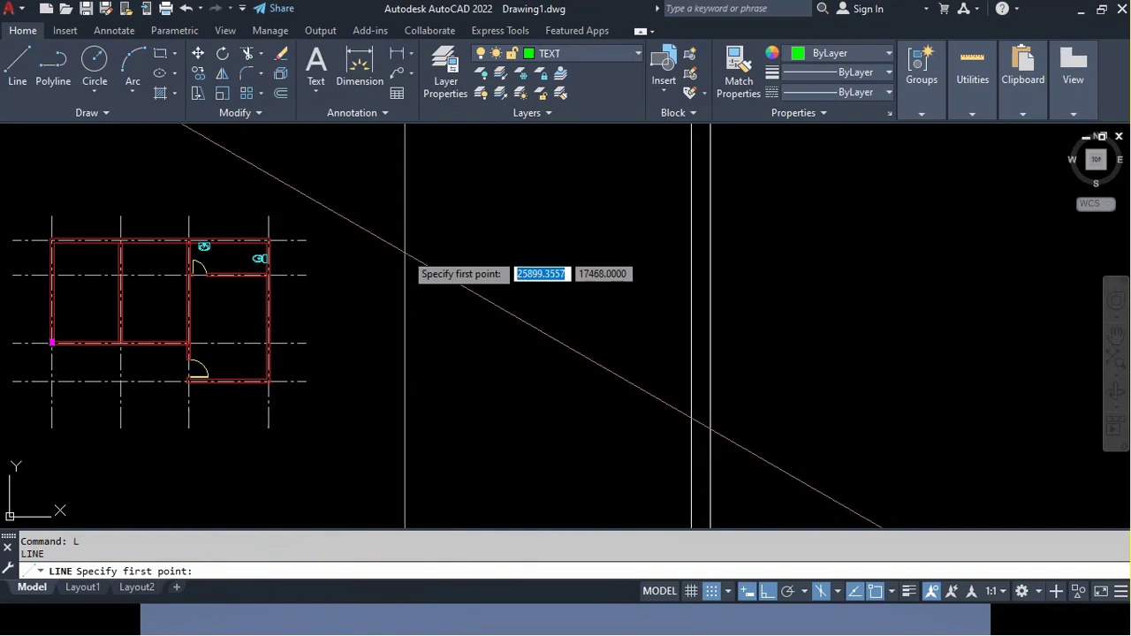
{"action": "left_click", "coordinate": [405, 252]}
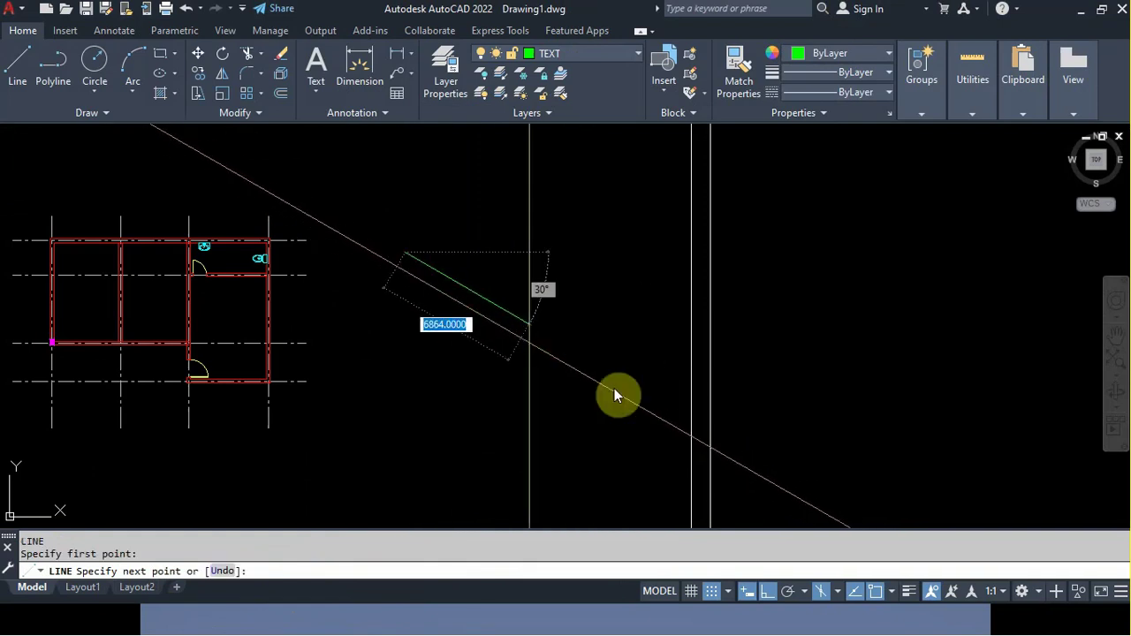
{"action": "left_click", "coordinate": [528, 322]}
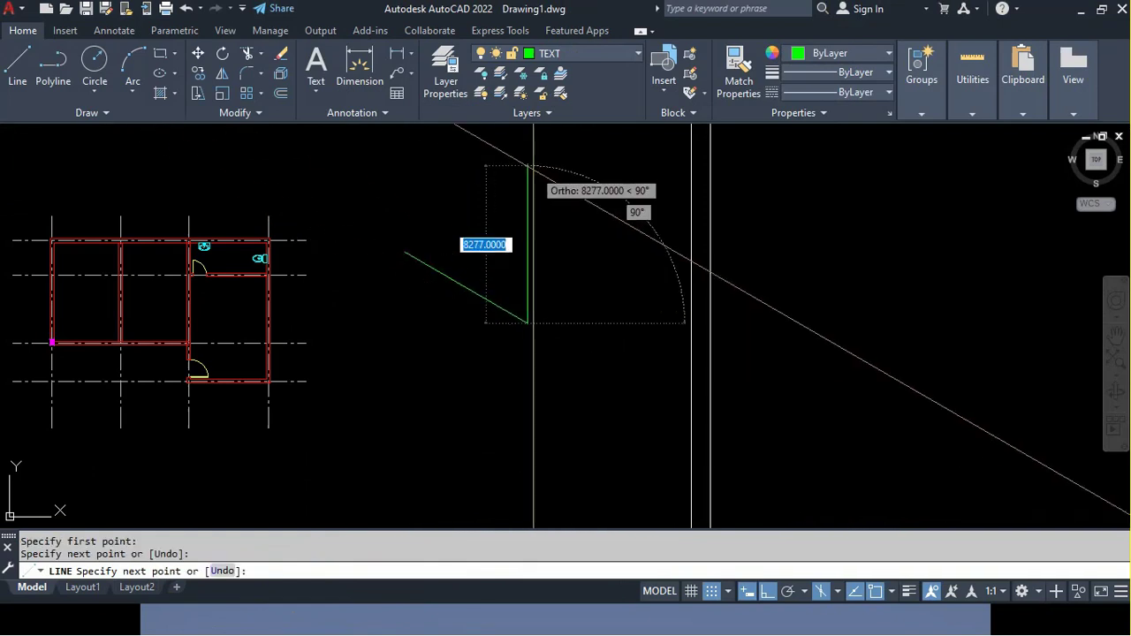
{"action": "left_click", "coordinate": [528, 166]}
{"action": "left_click", "coordinate": [622, 219]}
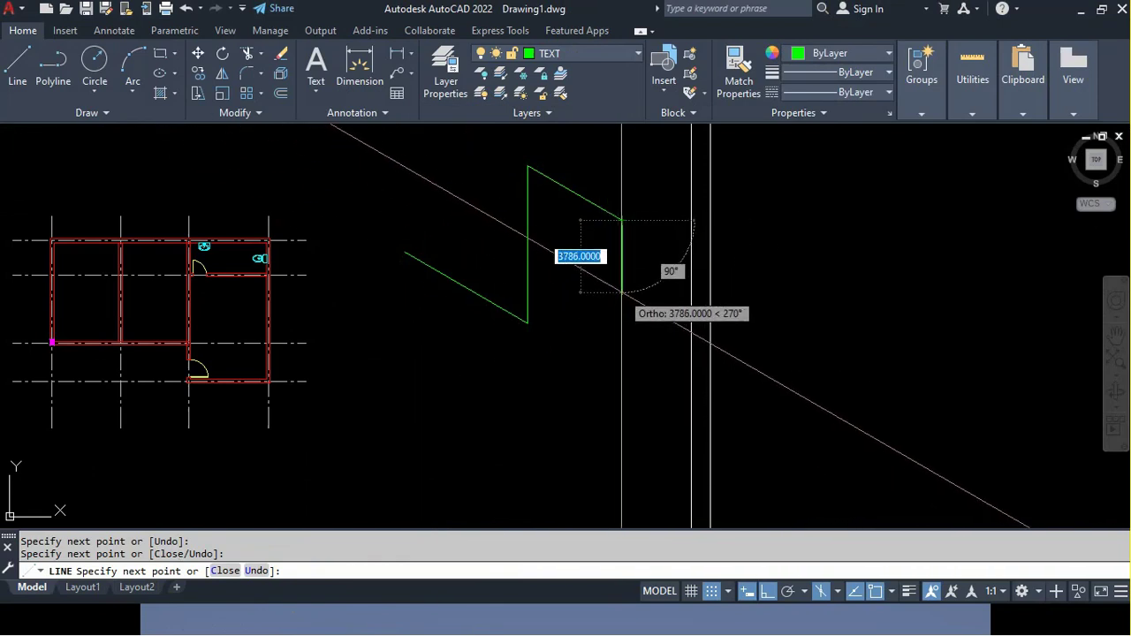
{"action": "left_click", "coordinate": [622, 292]}
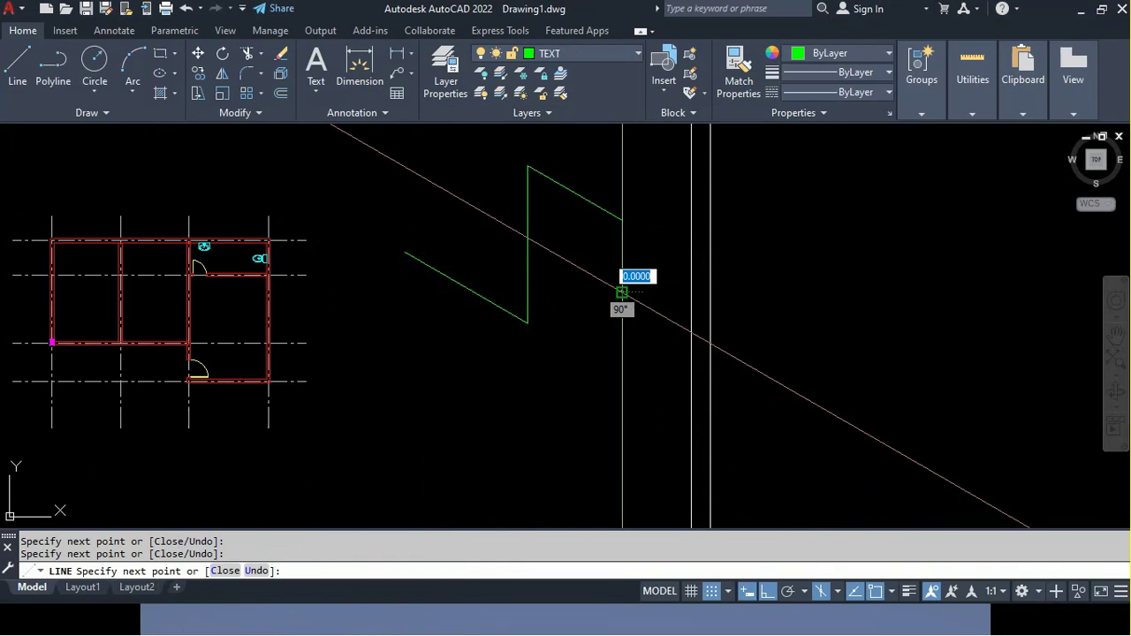
{"action": "key", "text": "F5"}
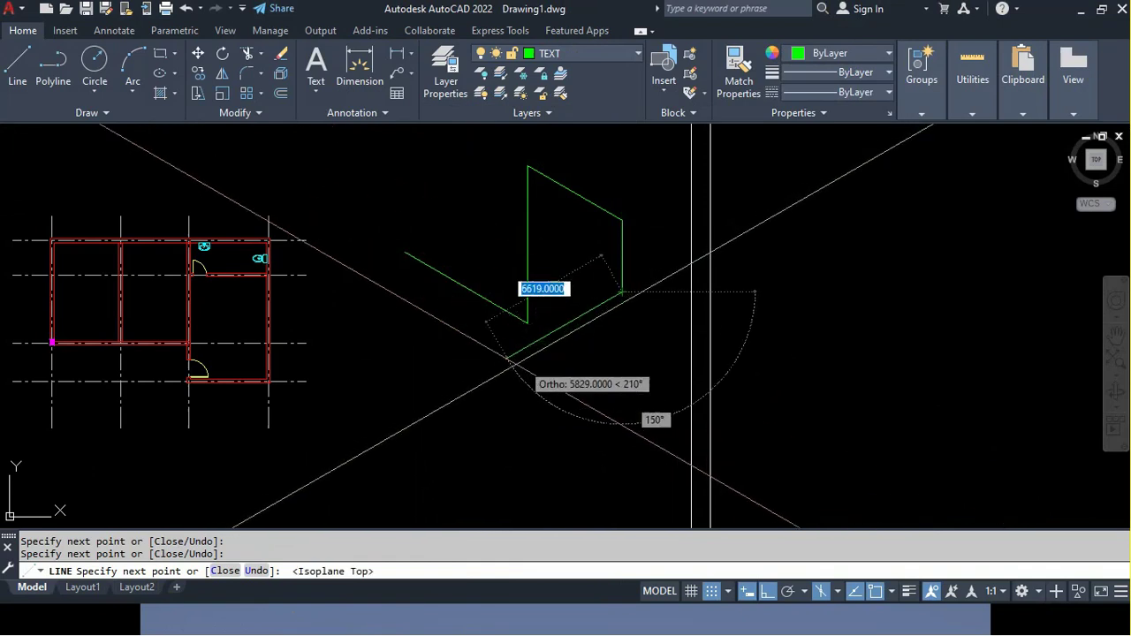
{"action": "left_click", "coordinate": [580, 315]}
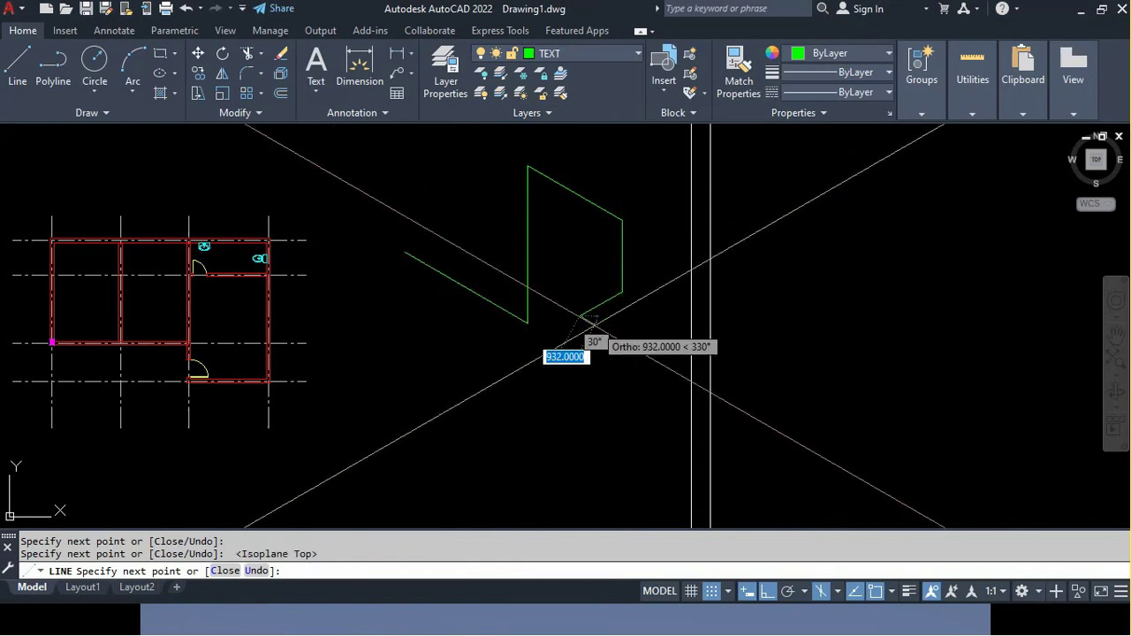
{"action": "key", "text": "F5"}
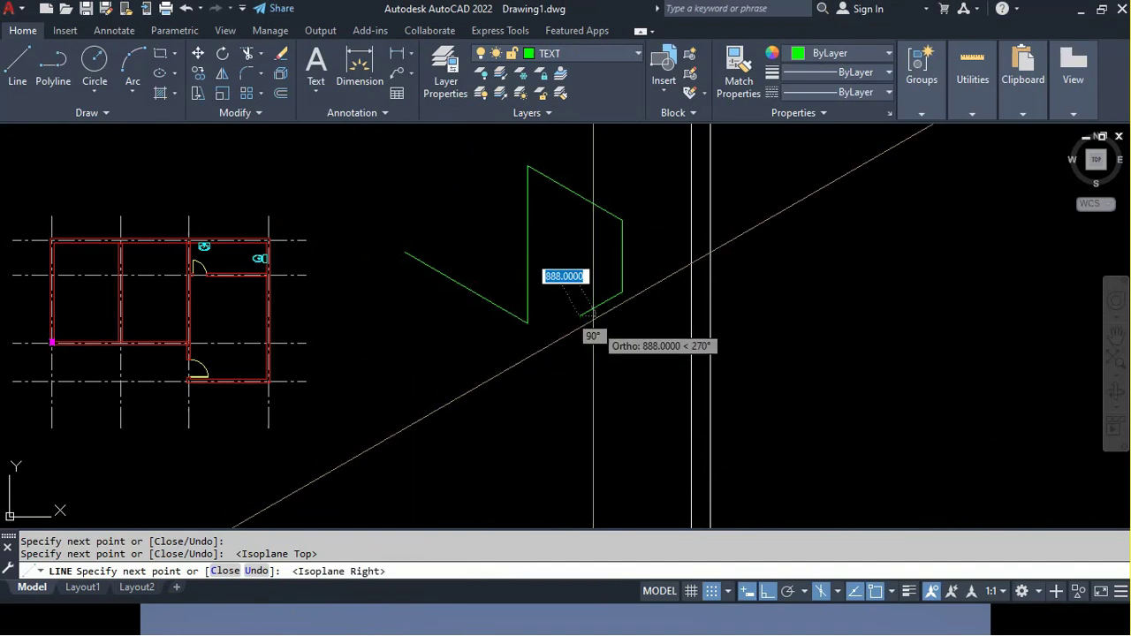
{"action": "left_click", "coordinate": [580, 239]}
{"action": "key", "text": "Return"}
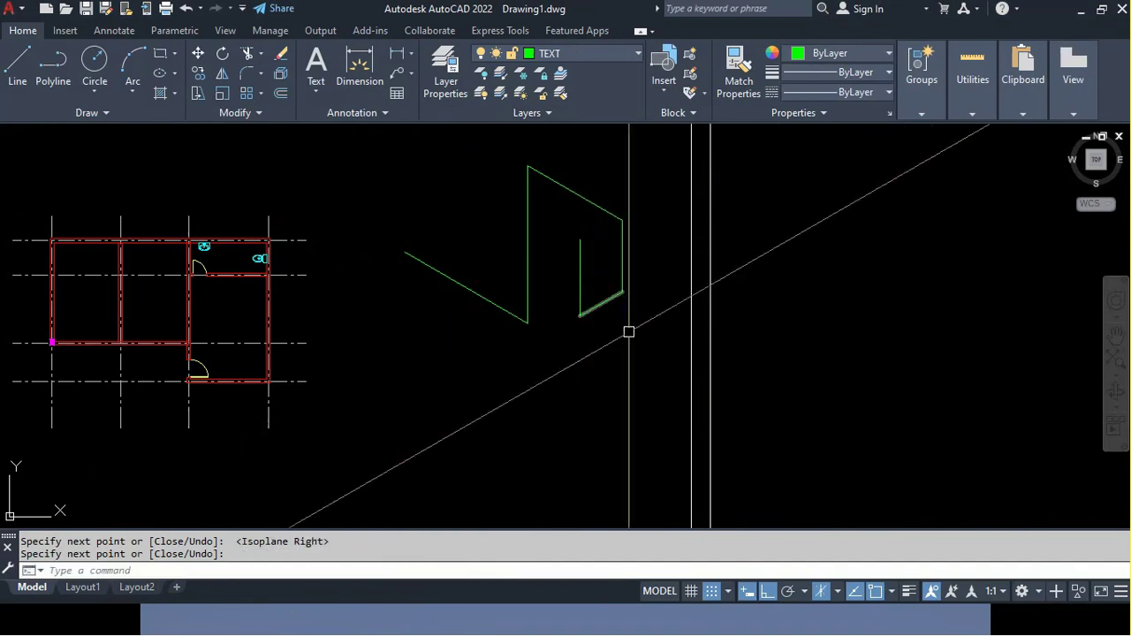
Draw a second isometric outline from the shape's open end across left, top and right isoplanes
{"action": "scroll", "coordinate": [584, 288], "scroll_direction": "up", "scroll_amount": 1}
{"action": "scroll", "coordinate": [500, 364], "scroll_direction": "up", "scroll_amount": 1}
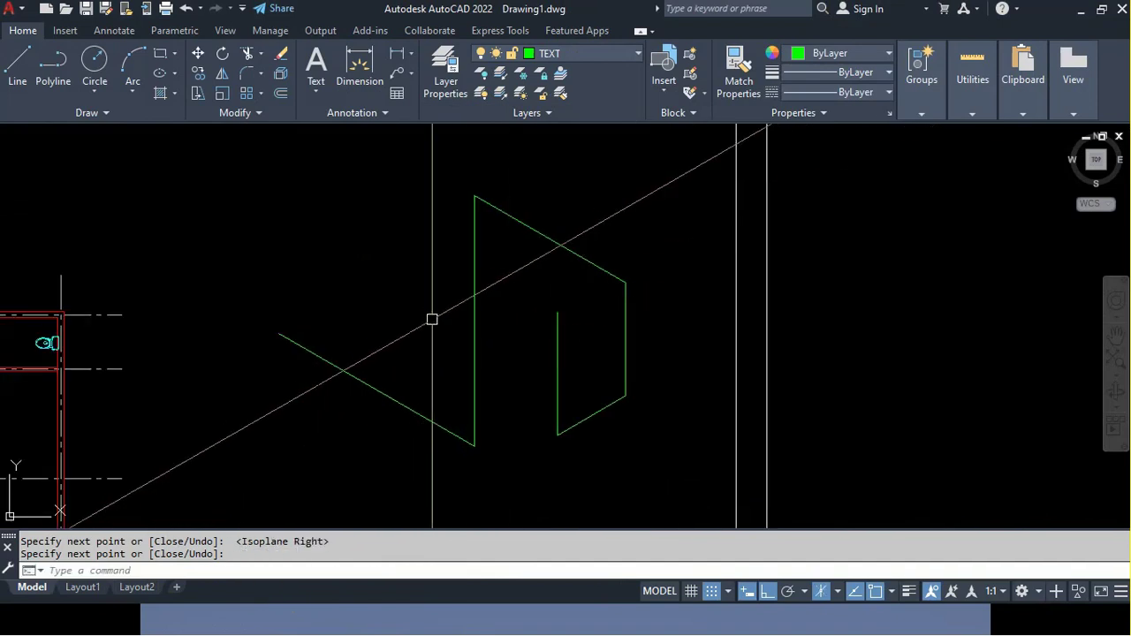
{"action": "type", "text": "l"}
{"action": "key", "text": "Return"}
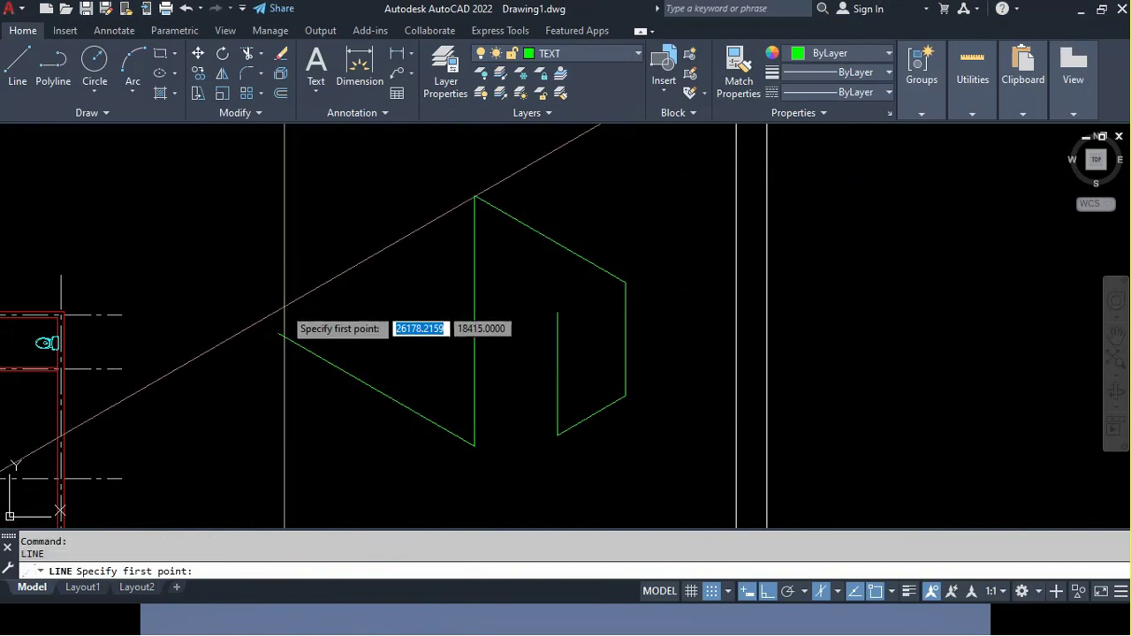
{"action": "left_click", "coordinate": [279, 333]}
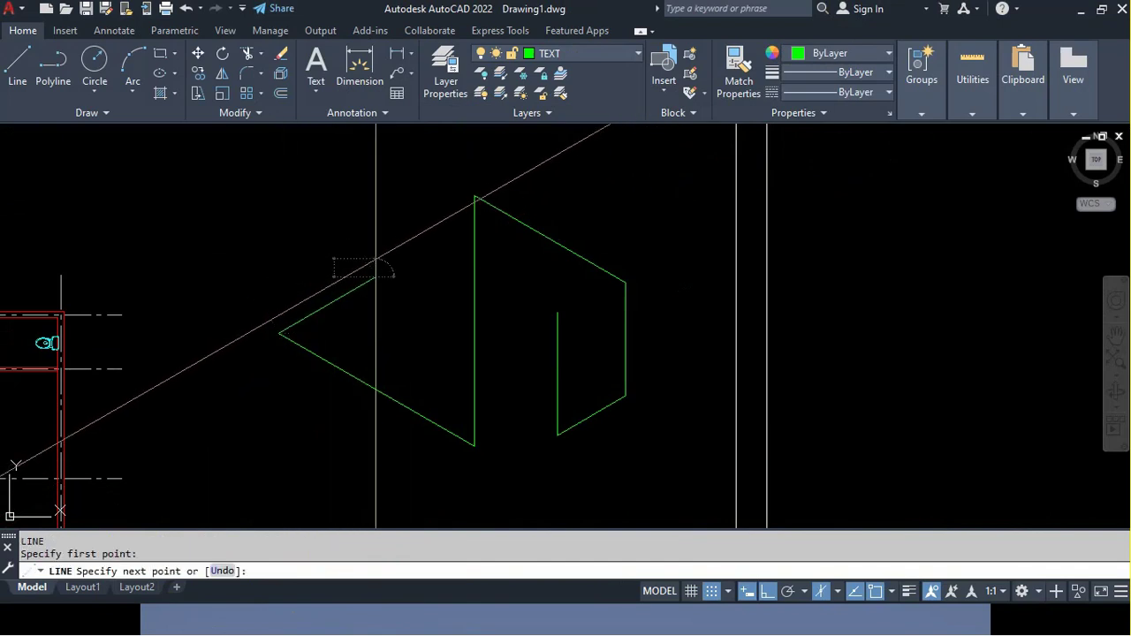
{"action": "left_click", "coordinate": [375, 279]}
{"action": "left_click", "coordinate": [375, 160]}
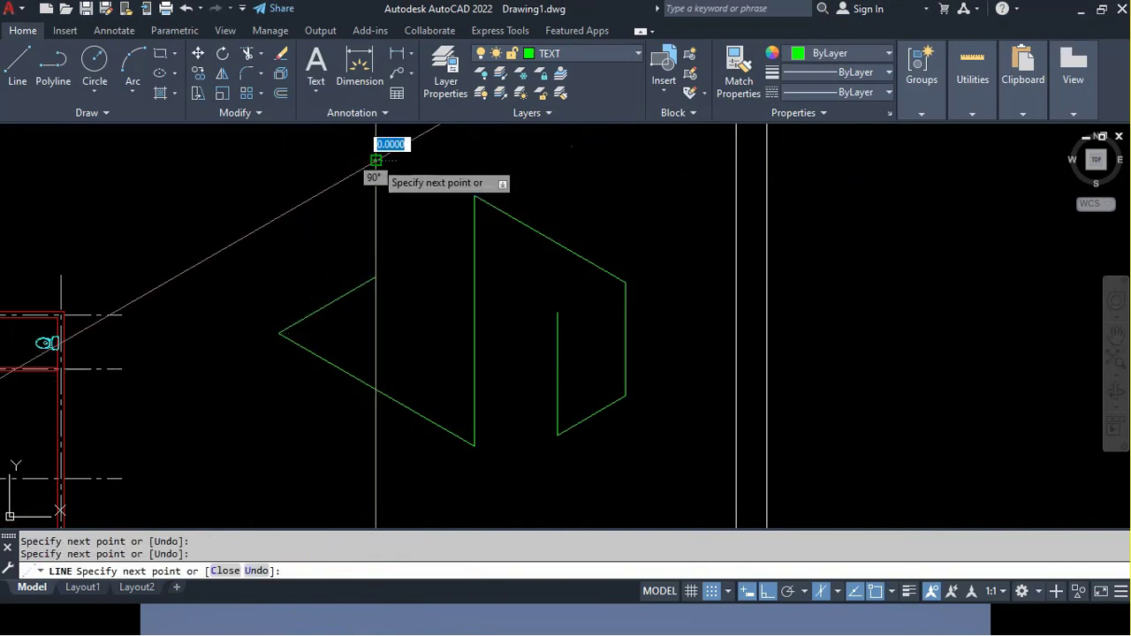
{"action": "key", "text": "F5"}
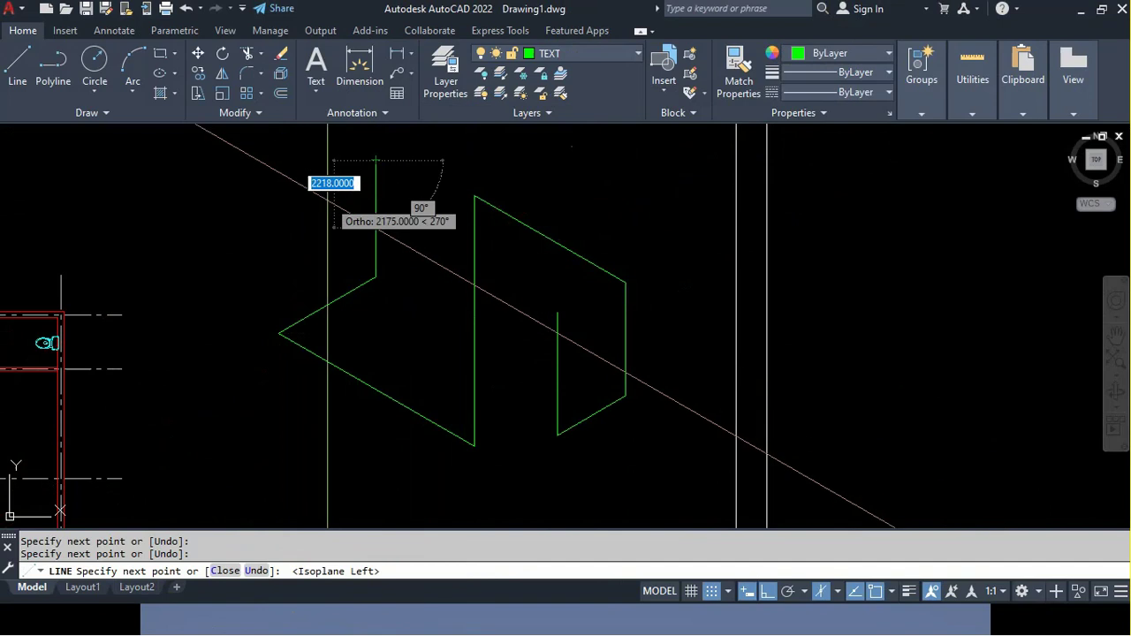
{"action": "left_click", "coordinate": [408, 179]}
{"action": "key", "text": "F5"}
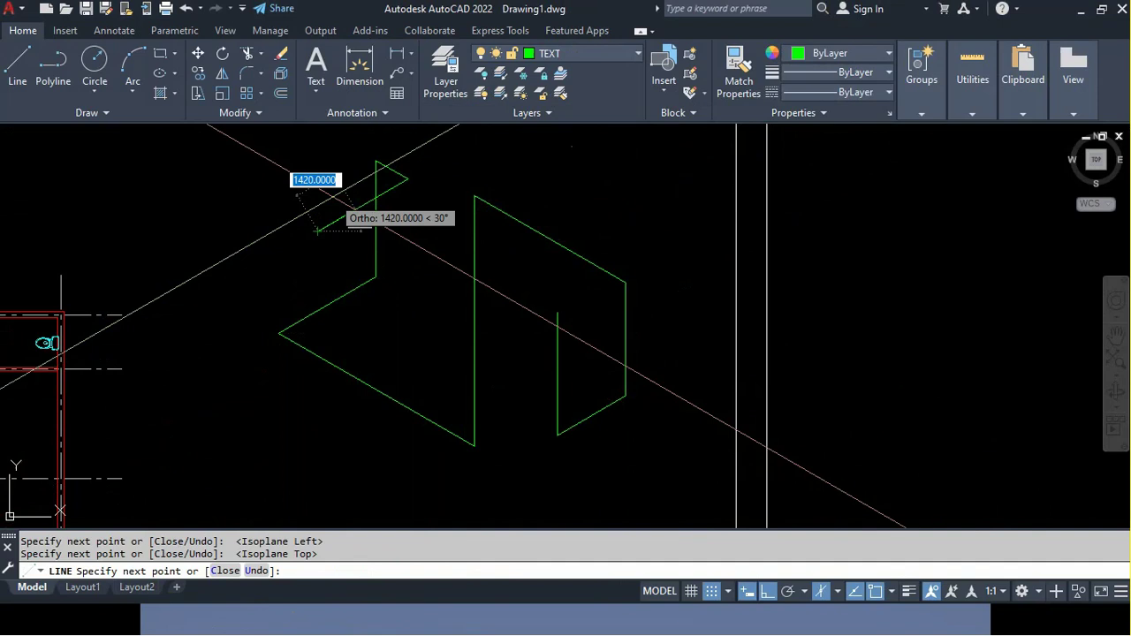
{"action": "key", "text": "F5"}
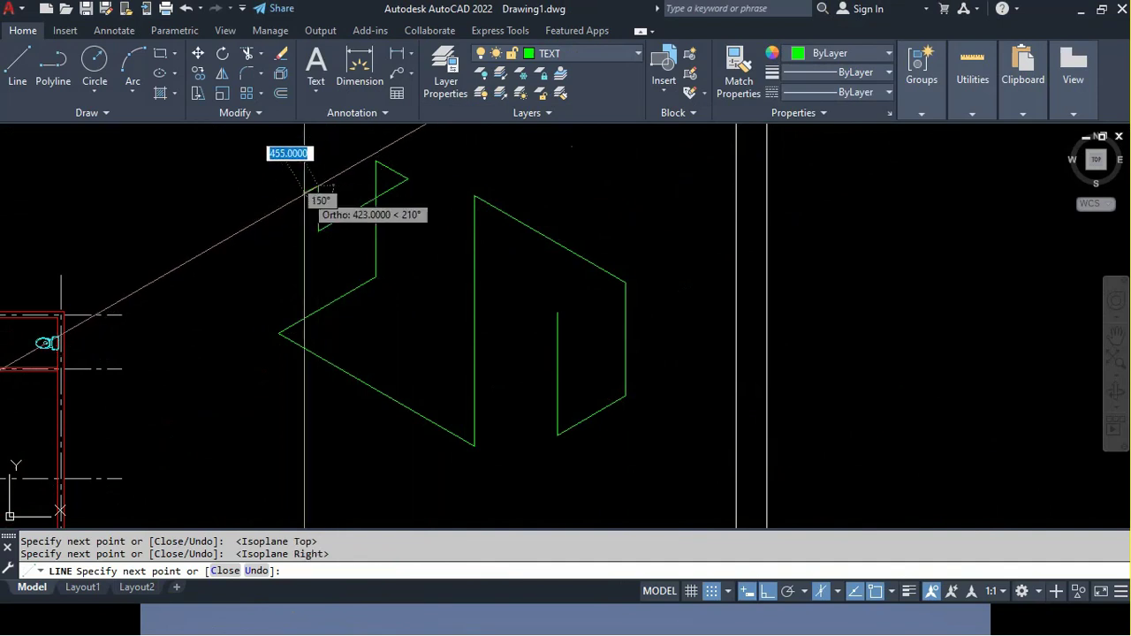
{"action": "left_click", "coordinate": [297, 199]}
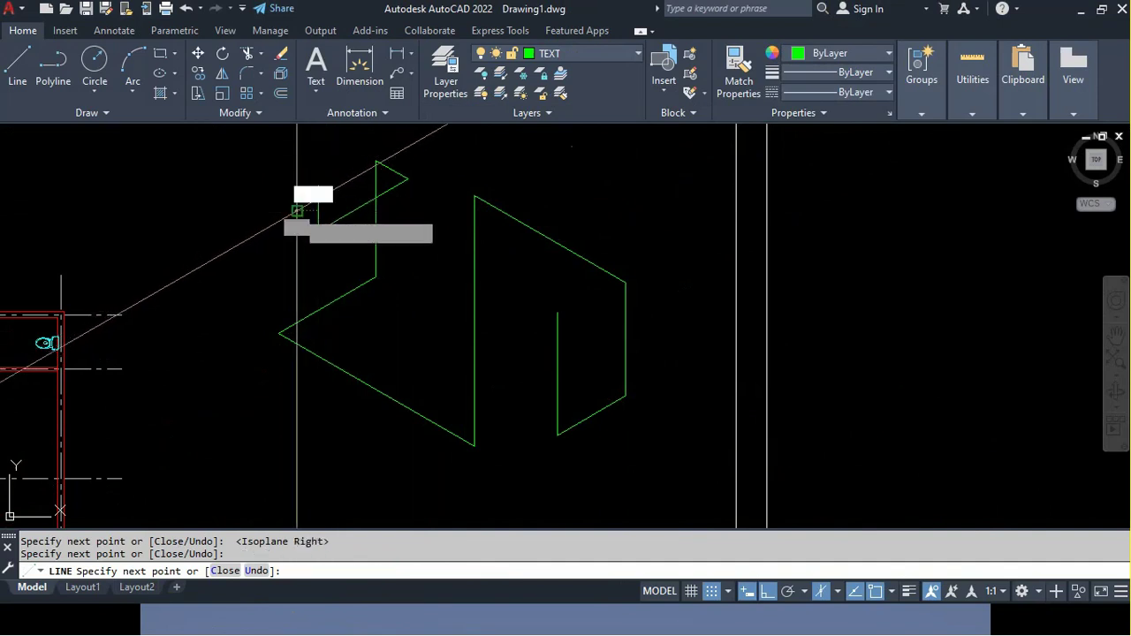
{"action": "left_click", "coordinate": [297, 210]}
{"action": "key", "text": "Return"}
Start a new line below the shape with a 1500-unit edge and a 2000-unit vertical edge
{"action": "scroll", "coordinate": [391, 295], "scroll_direction": "down", "scroll_amount": 2}
{"action": "scroll", "coordinate": [424, 287], "scroll_direction": "up", "scroll_amount": 2}
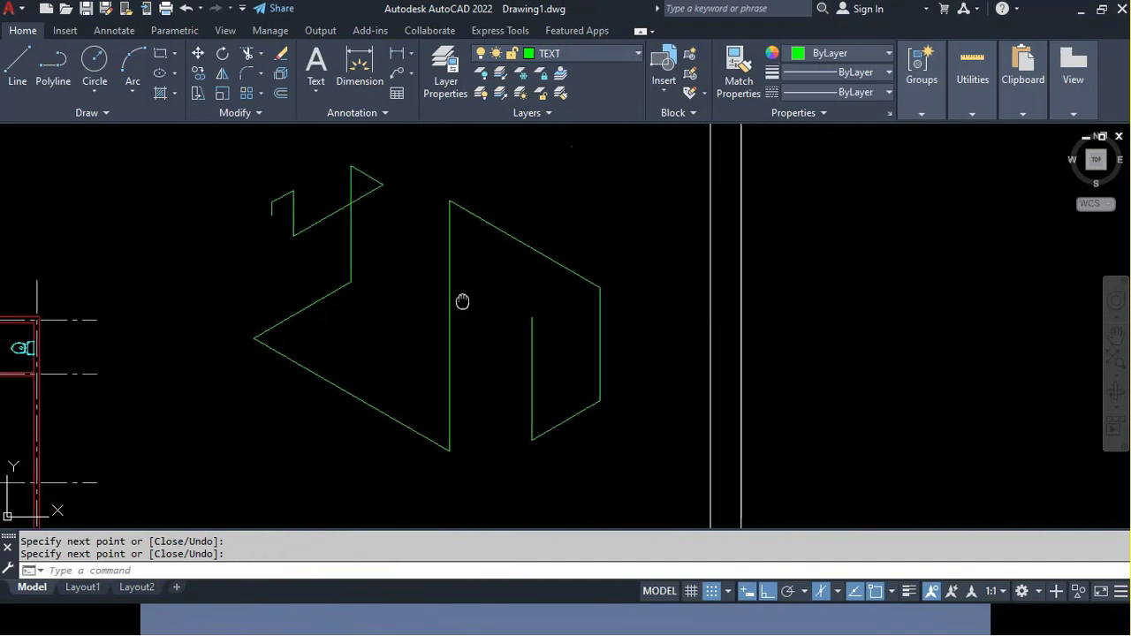
{"action": "middle_click_drag", "start_coordinate": [462, 300], "coordinate": [404, 319]}
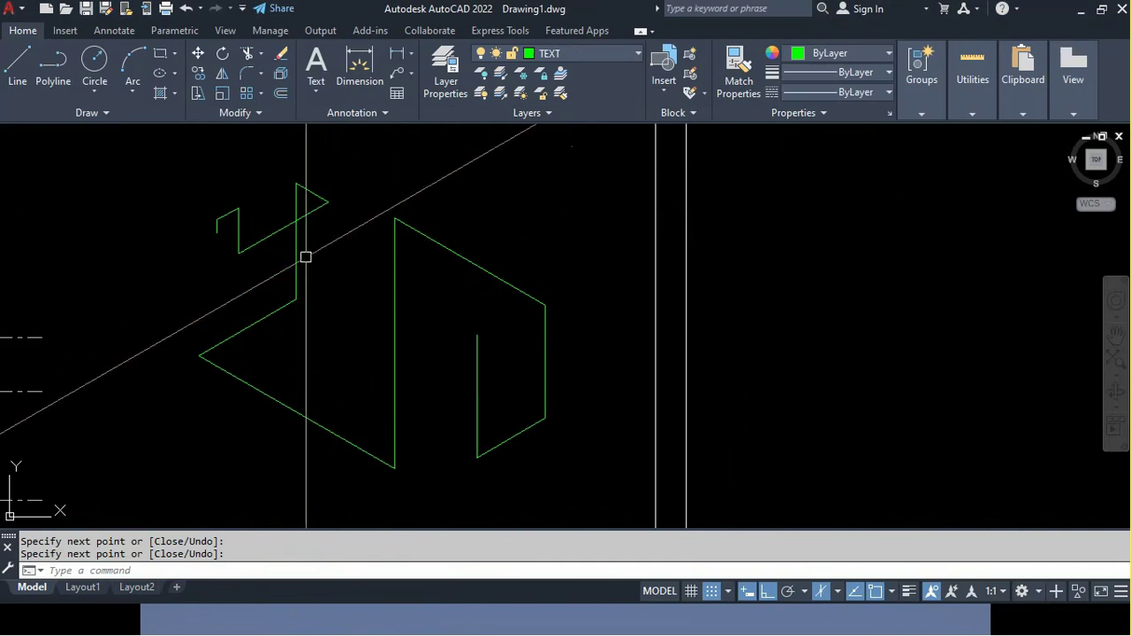
{"action": "scroll", "coordinate": [333, 274], "scroll_direction": "down", "scroll_amount": 2}
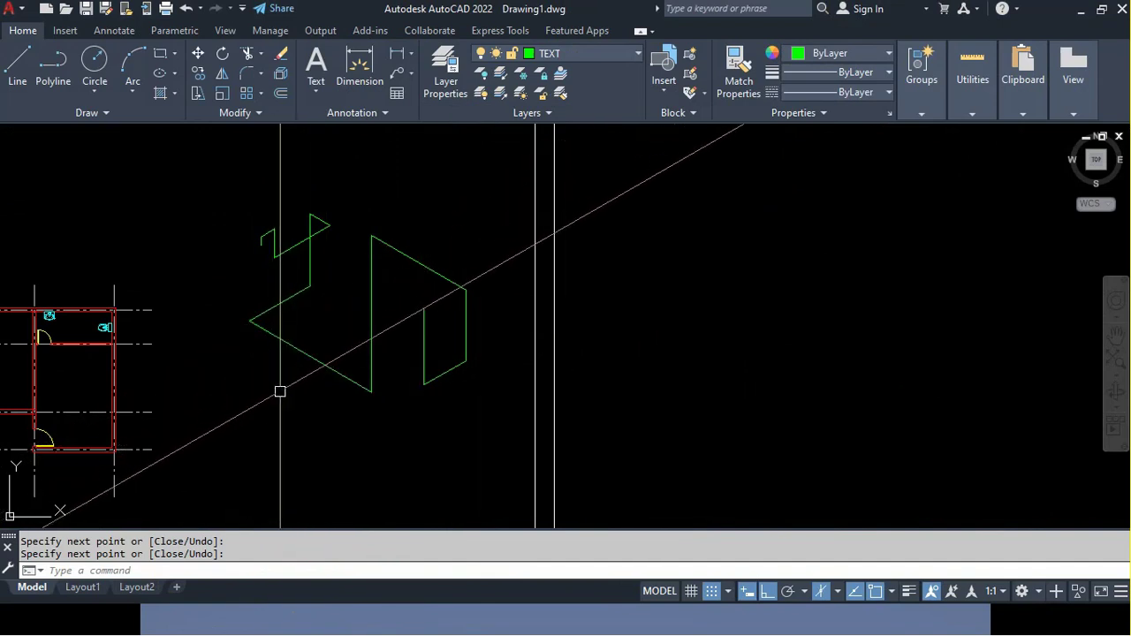
{"action": "middle_click_drag", "start_coordinate": [376, 412], "coordinate": [256, 315]}
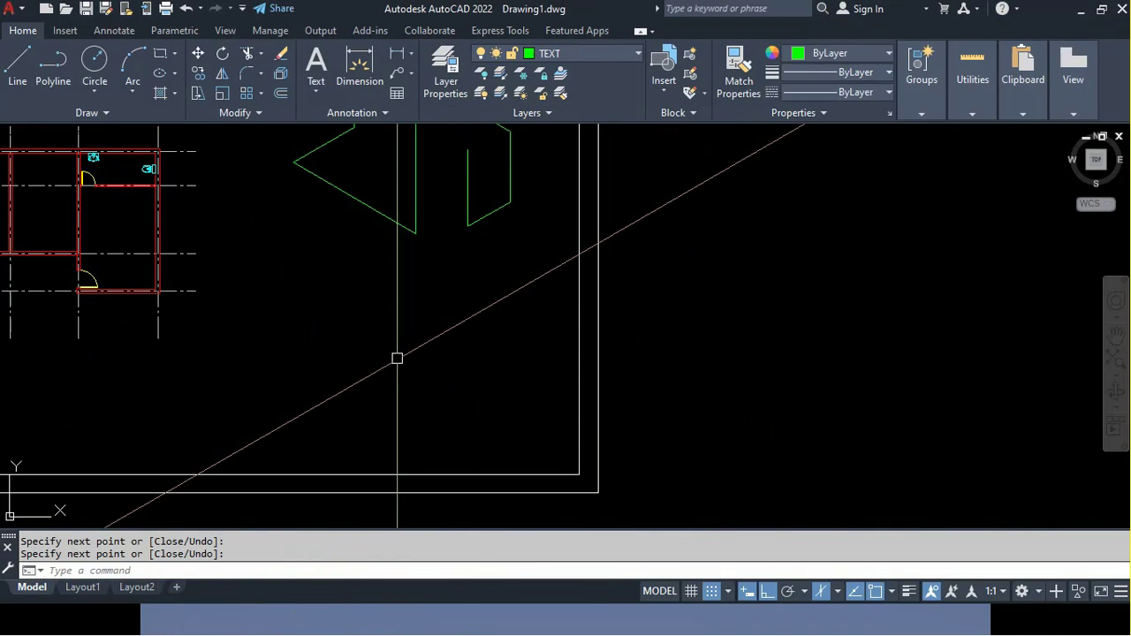
{"action": "key", "text": "Escape"}
{"action": "type", "text": "l"}
{"action": "key", "text": "Return"}
{"action": "left_click", "coordinate": [324, 381]}
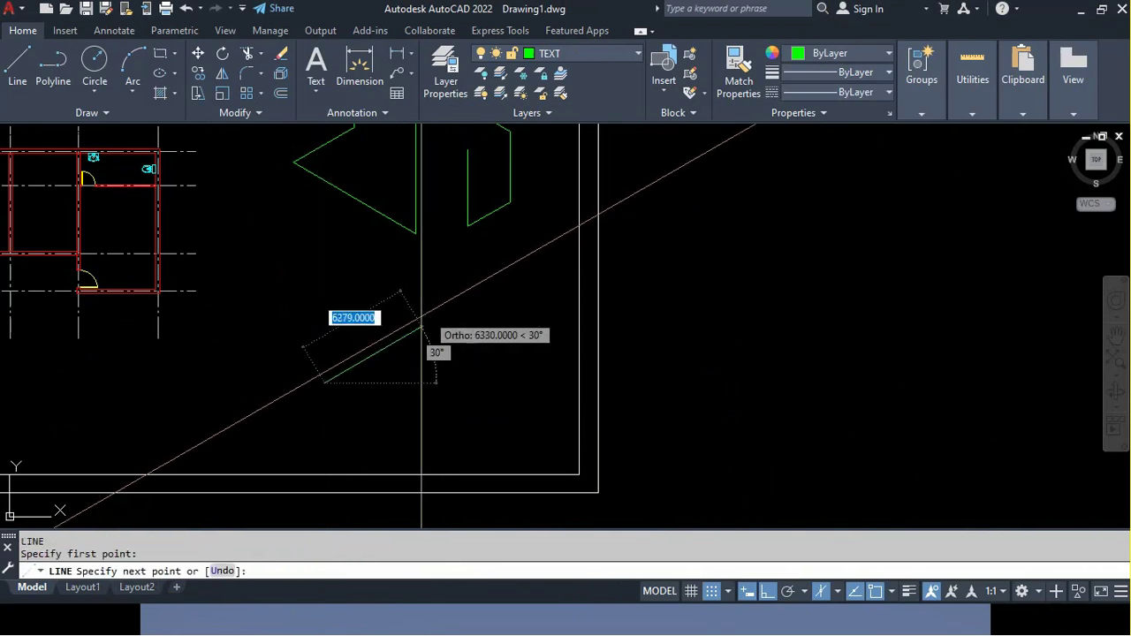
{"action": "type", "text": "1"}
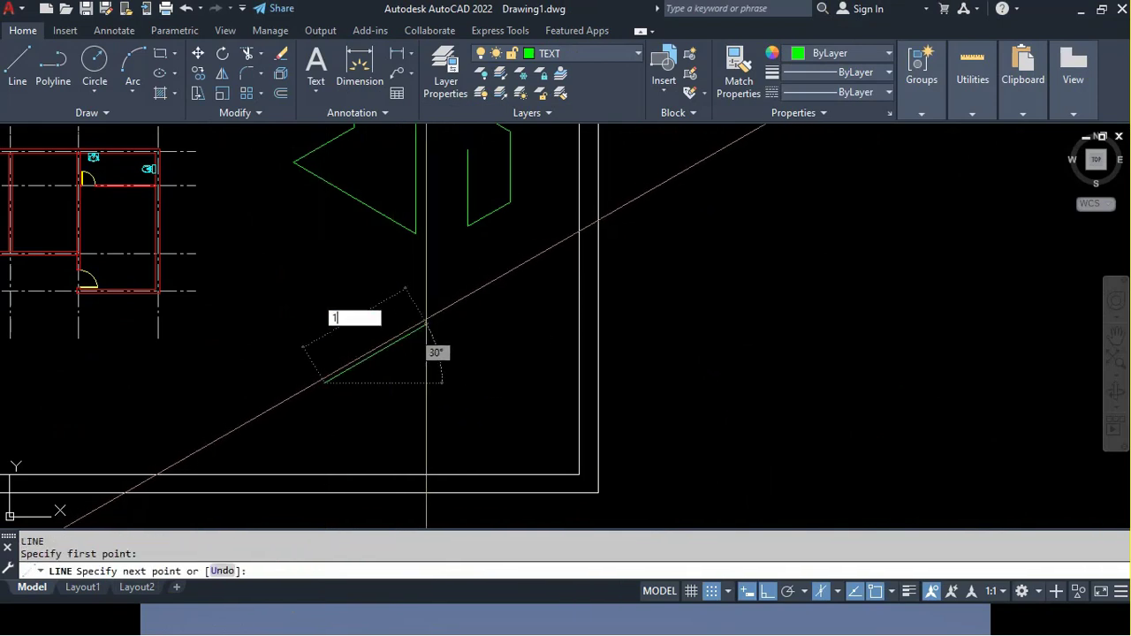
{"action": "type", "text": "500"}
{"action": "key", "text": "Return"}
{"action": "scroll", "coordinate": [349, 357], "scroll_direction": "up", "scroll_amount": 2}
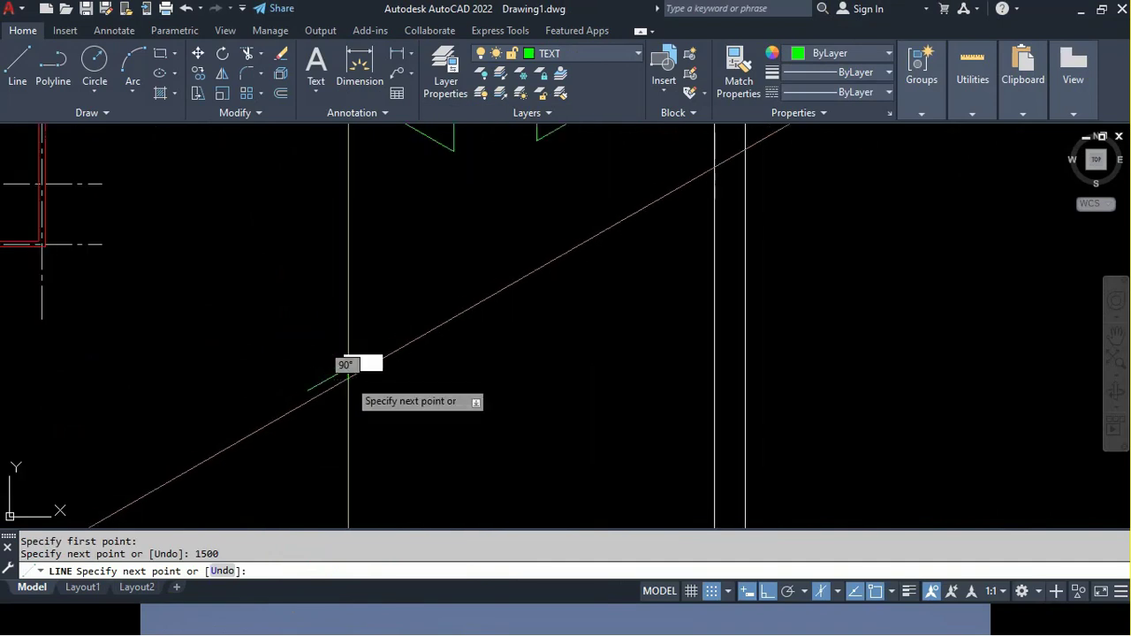
{"action": "scroll", "coordinate": [381, 283], "scroll_direction": "up", "scroll_amount": 2}
{"action": "scroll", "coordinate": [353, 315], "scroll_direction": "up", "scroll_amount": 2}
{"action": "scroll", "coordinate": [369, 265], "scroll_direction": "up", "scroll_amount": 1}
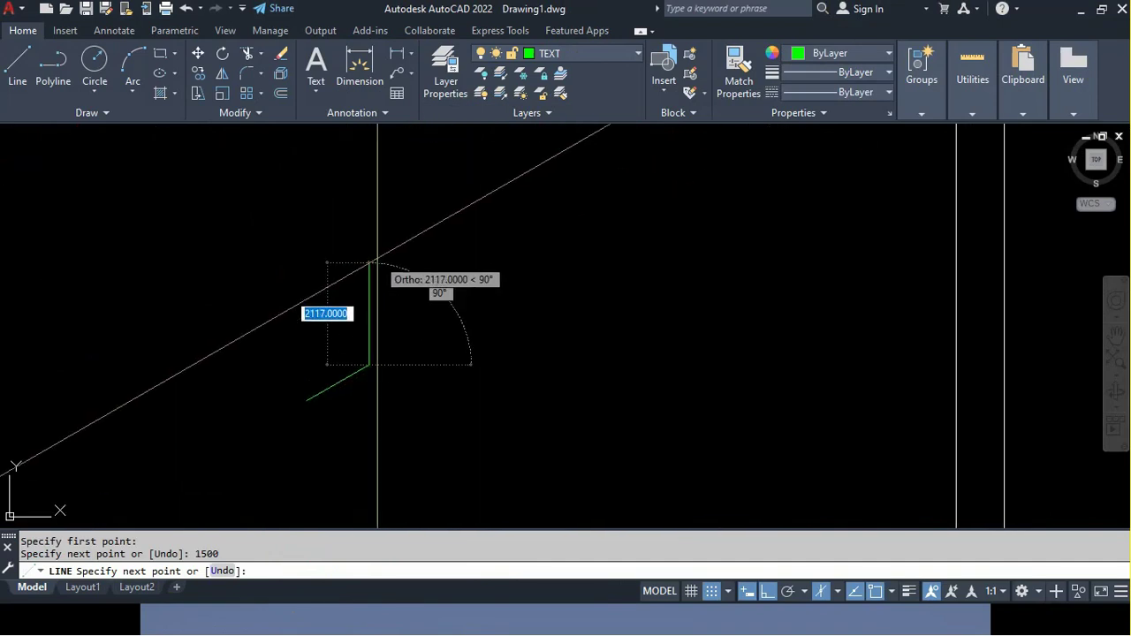
{"action": "type", "text": "2000"}
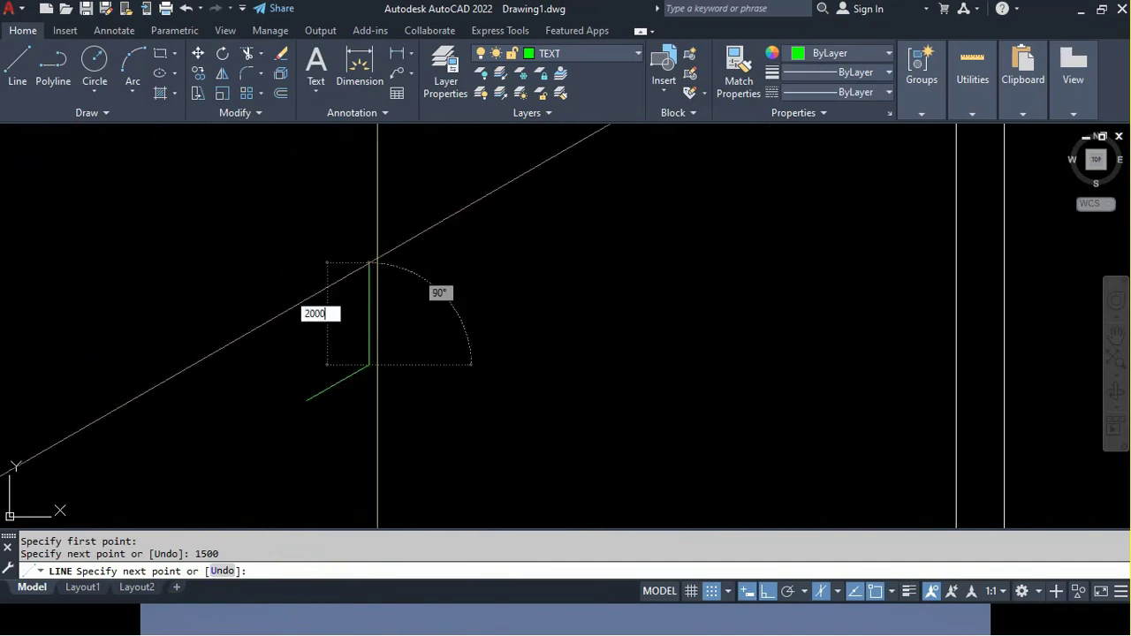
{"action": "key", "text": "Return"}
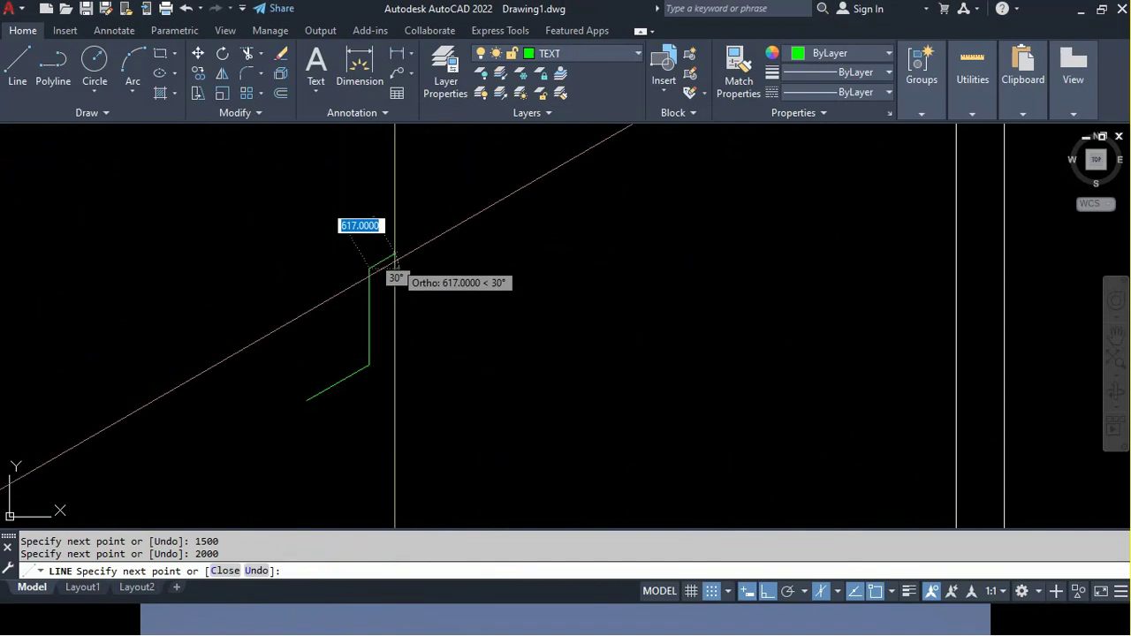
Add a 2000-unit leg on the left isoplane and a short final leg on the top isoplane
{"action": "key", "text": "F5"}
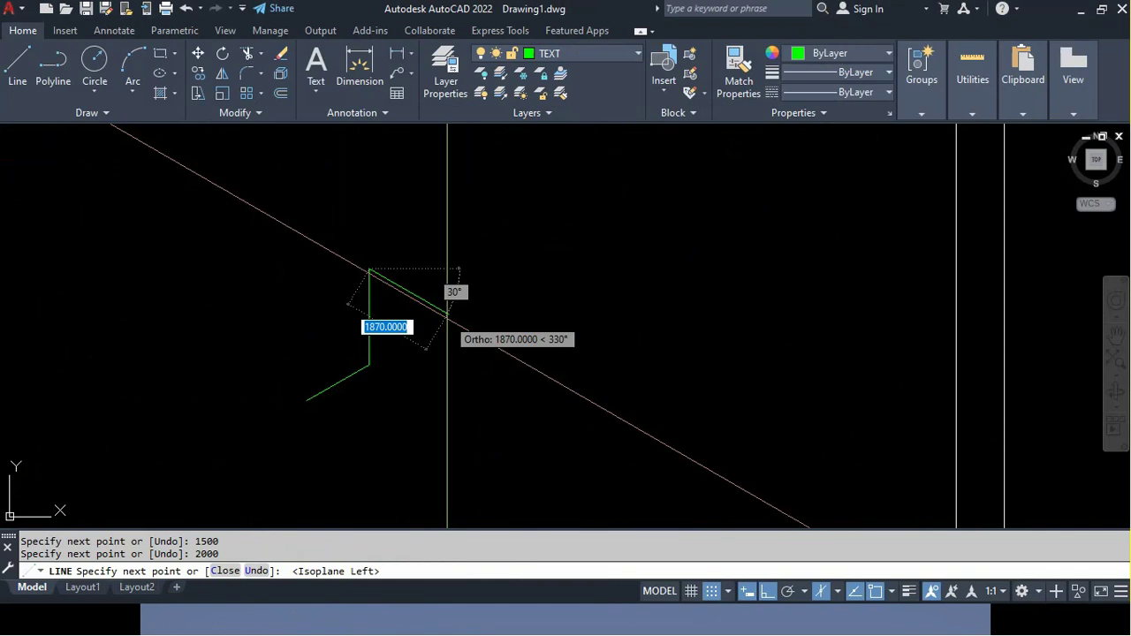
{"action": "type", "text": "2"}
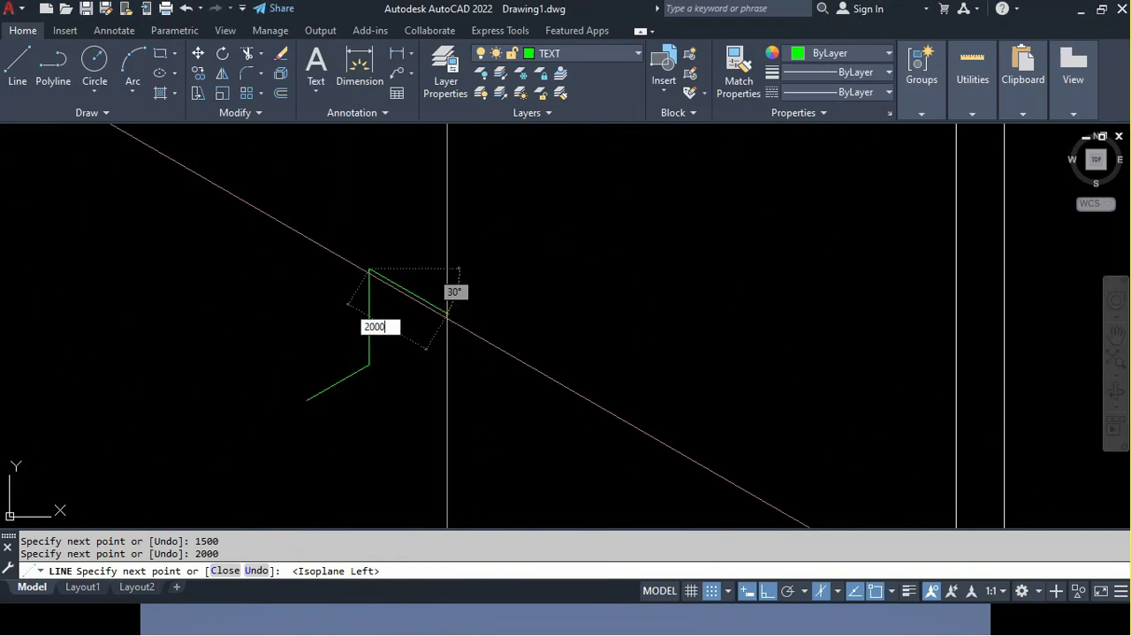
{"action": "key", "text": "Return"}
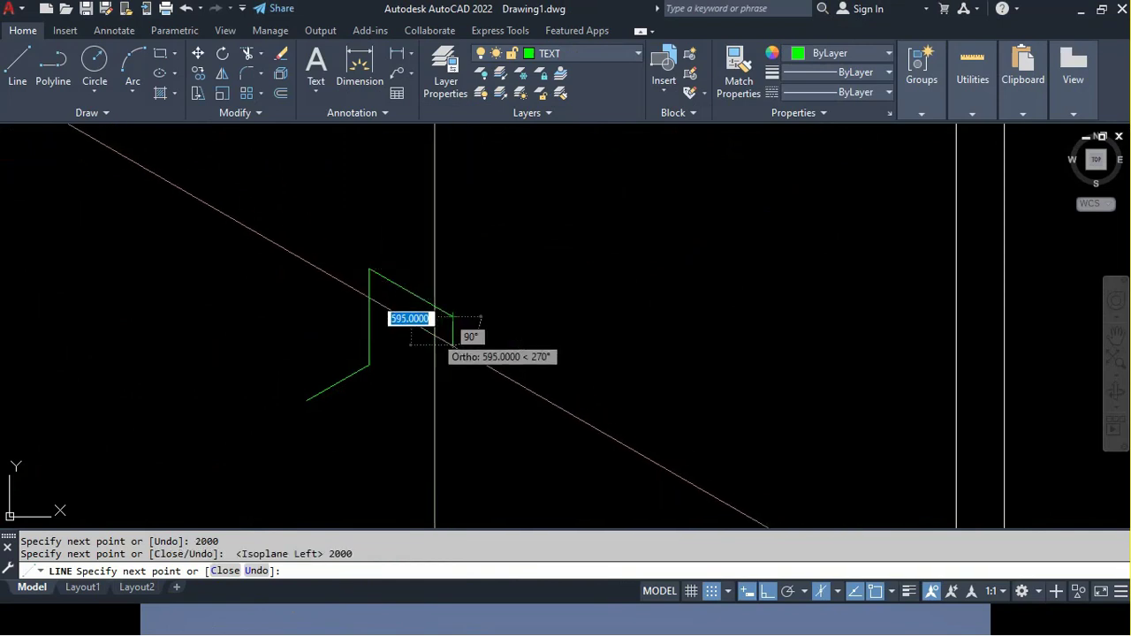
{"action": "key", "text": "F5"}
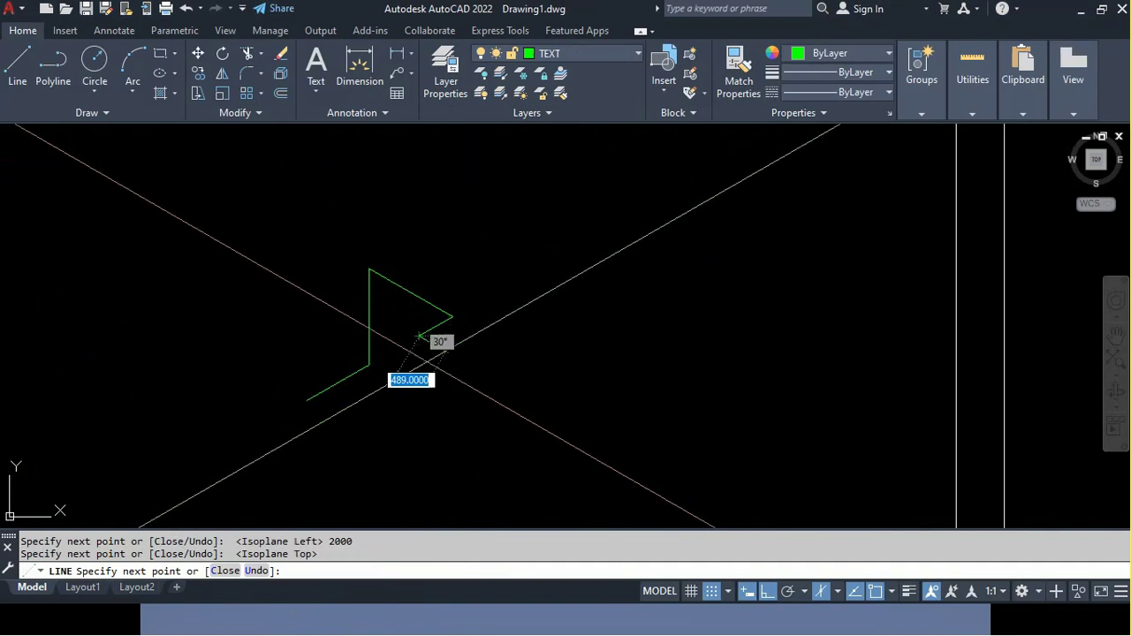
{"action": "left_click", "coordinate": [418, 334]}
{"action": "key", "text": "Return"}
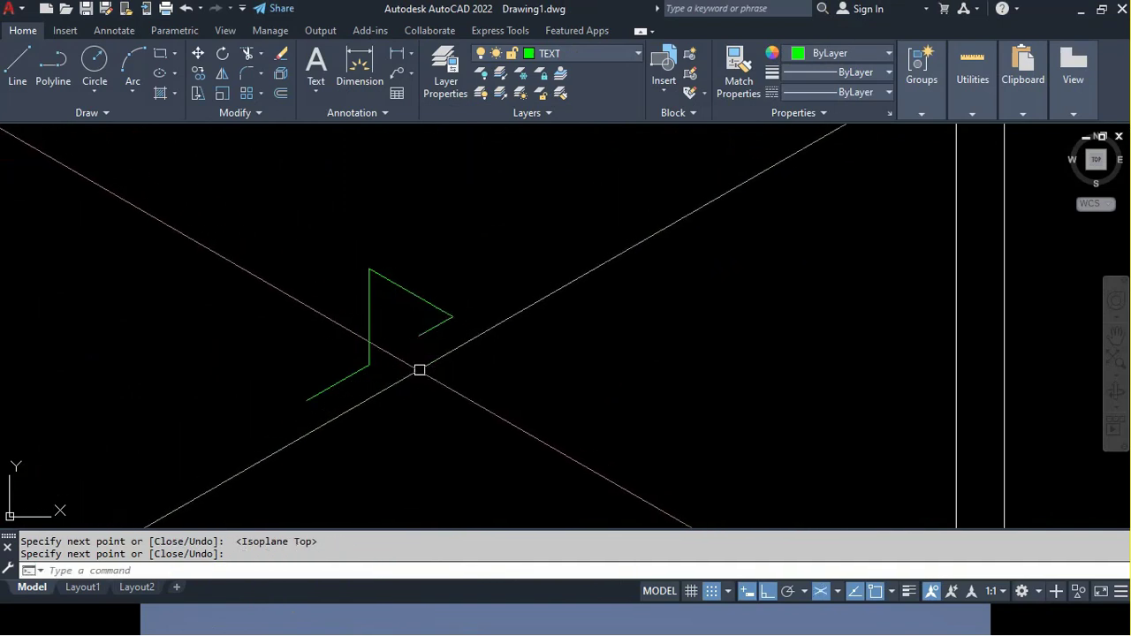
Crossing-select the four green isometric lines and delete them
{"action": "left_click", "coordinate": [453, 240]}
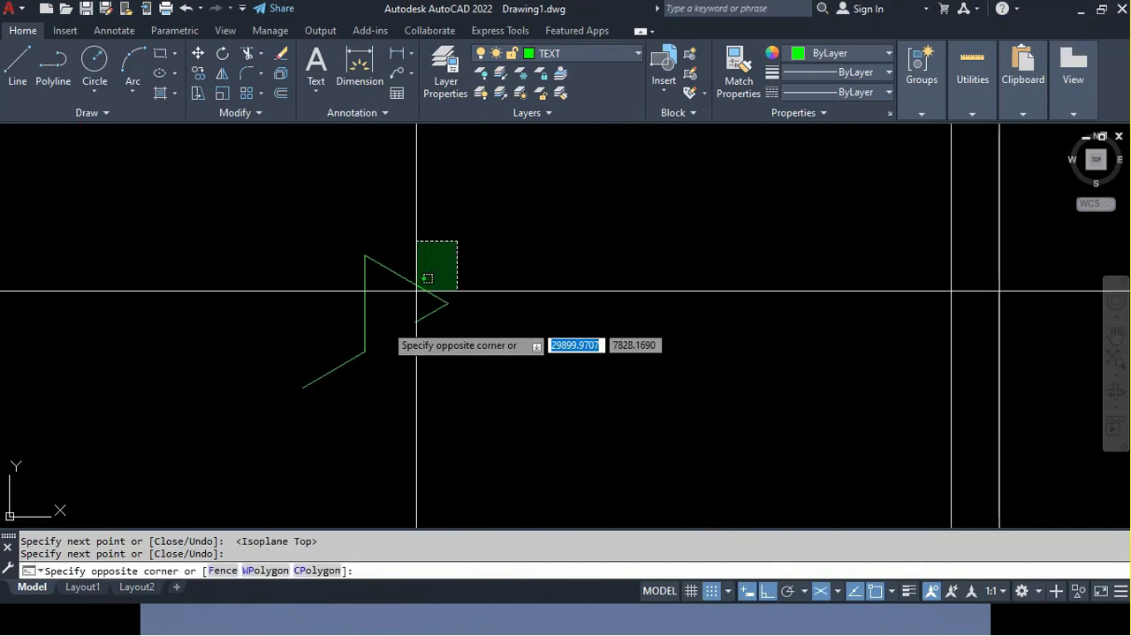
{"action": "left_click", "coordinate": [304, 399]}
{"action": "key", "text": "Delete"}
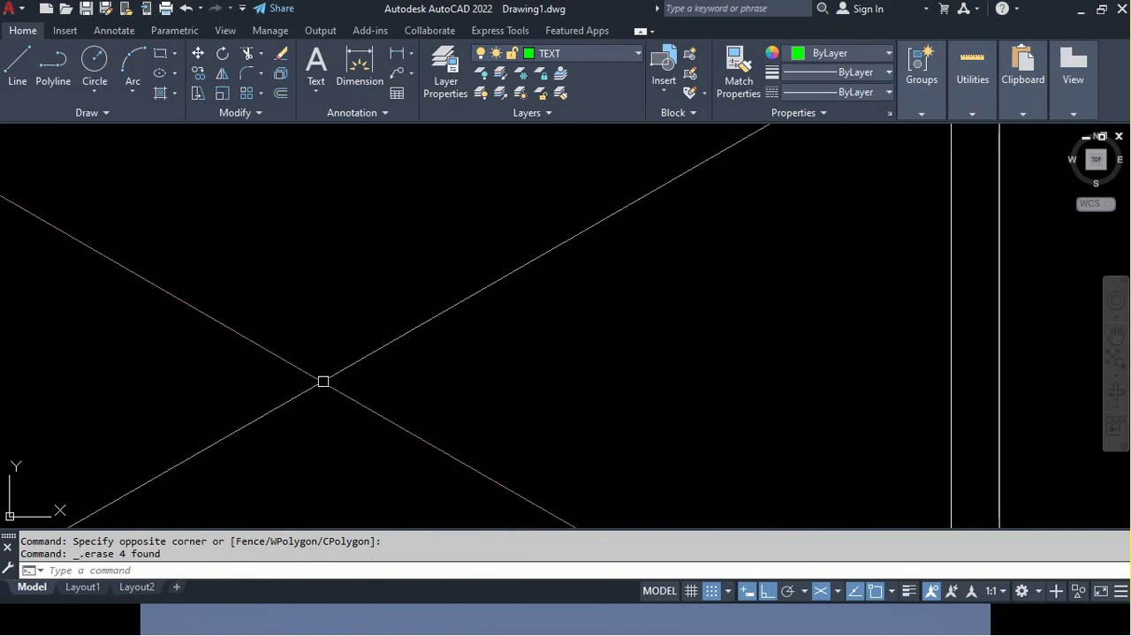
{"action": "middle_click_drag", "start_coordinate": [321, 383], "coordinate": [380, 312]}
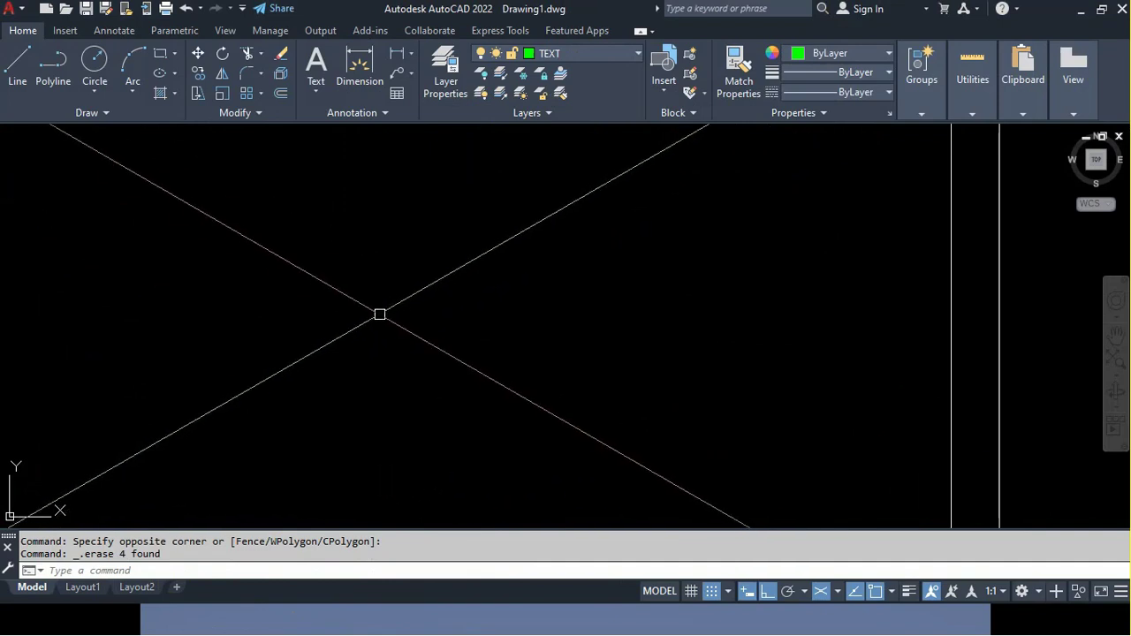
{"action": "middle_click_drag", "start_coordinate": [381, 312], "coordinate": [380, 316]}
{"action": "type", "text": "S"}
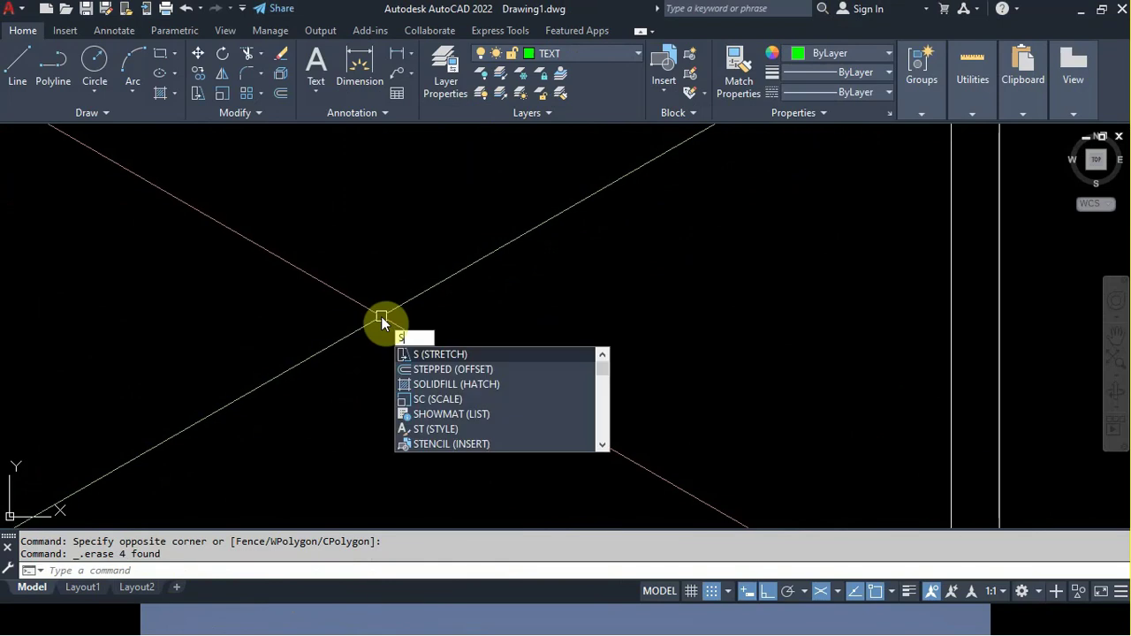
Run SNAP and change the snap grid style back to Standard
{"action": "type", "text": "NAP"}
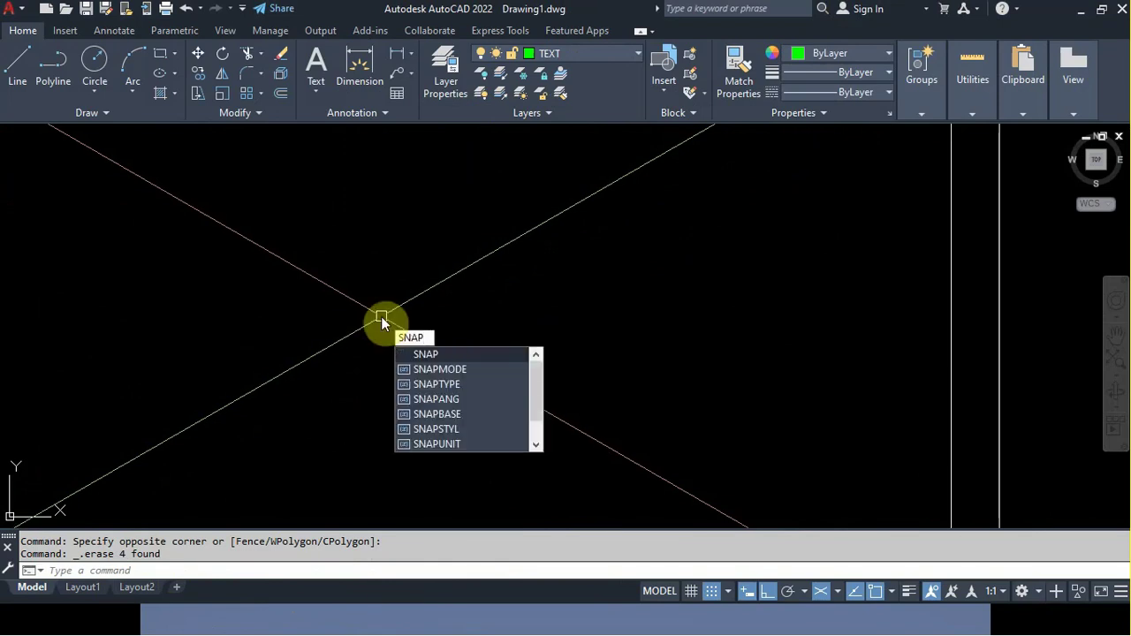
{"action": "left_click", "coordinate": [424, 354]}
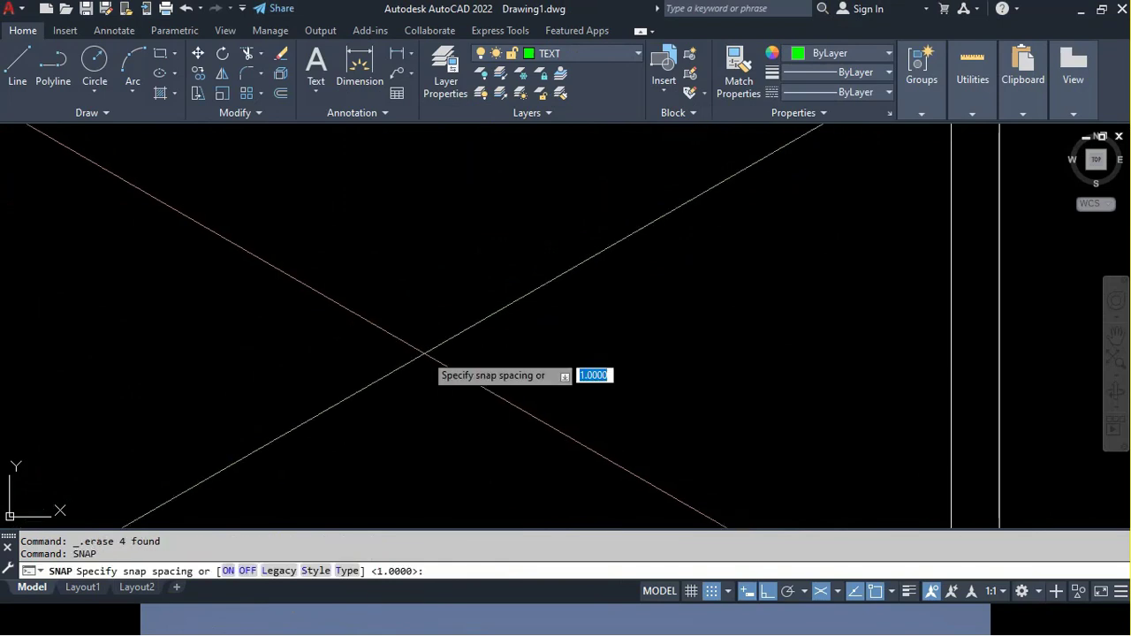
{"action": "key", "text": "Return"}
{"action": "type", "text": "S"}
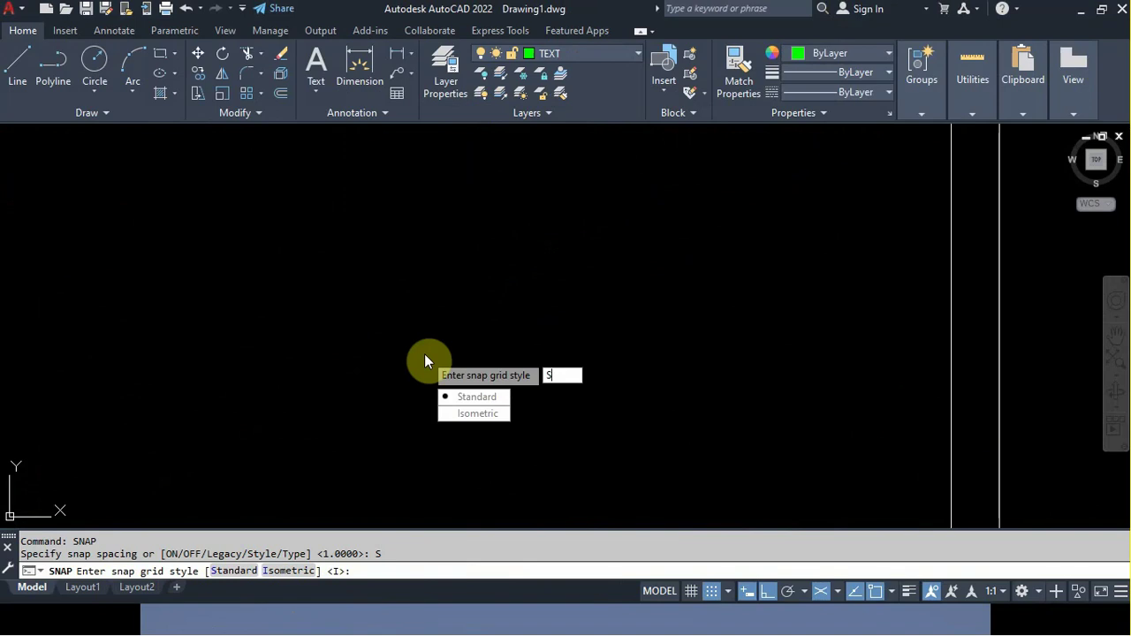
{"action": "key", "text": "Return"}
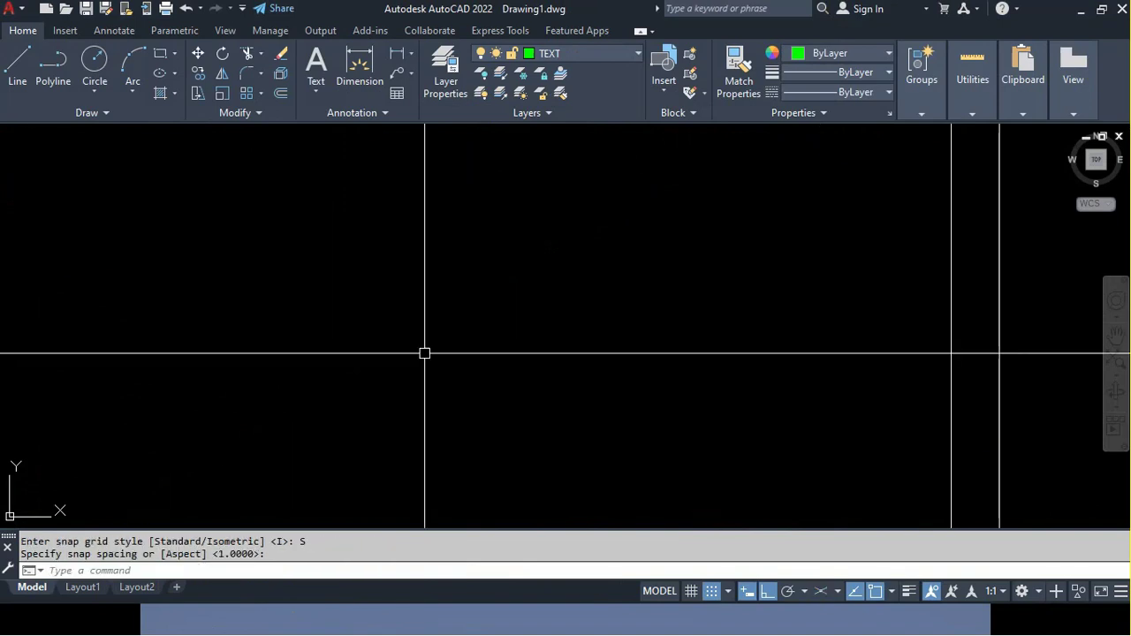
Zoom out to the red floor plan and green sketch, and cancel the pending snap prompt
{"action": "scroll", "coordinate": [380, 129], "scroll_direction": "down", "scroll_amount": 3}
{"action": "scroll", "coordinate": [503, 235], "scroll_direction": "down", "scroll_amount": 2}
{"action": "scroll", "coordinate": [469, 242], "scroll_direction": "down", "scroll_amount": 2}
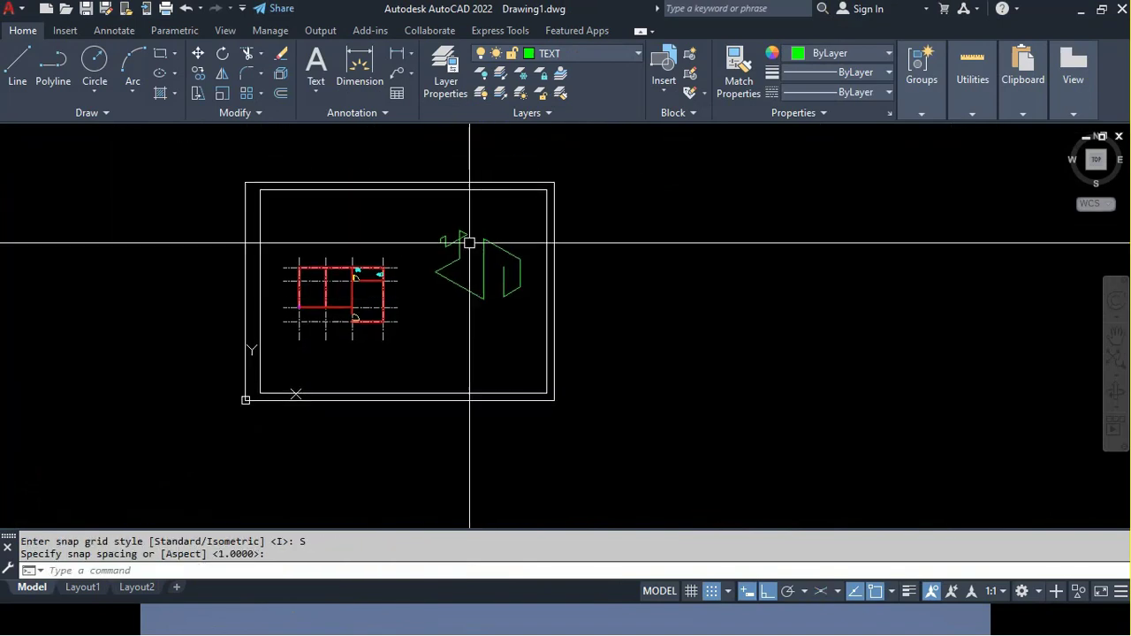
{"action": "scroll", "coordinate": [512, 298], "scroll_direction": "up", "scroll_amount": 3}
{"action": "scroll", "coordinate": [512, 283], "scroll_direction": "up", "scroll_amount": 2}
{"action": "scroll", "coordinate": [486, 285], "scroll_direction": "down", "scroll_amount": 3}
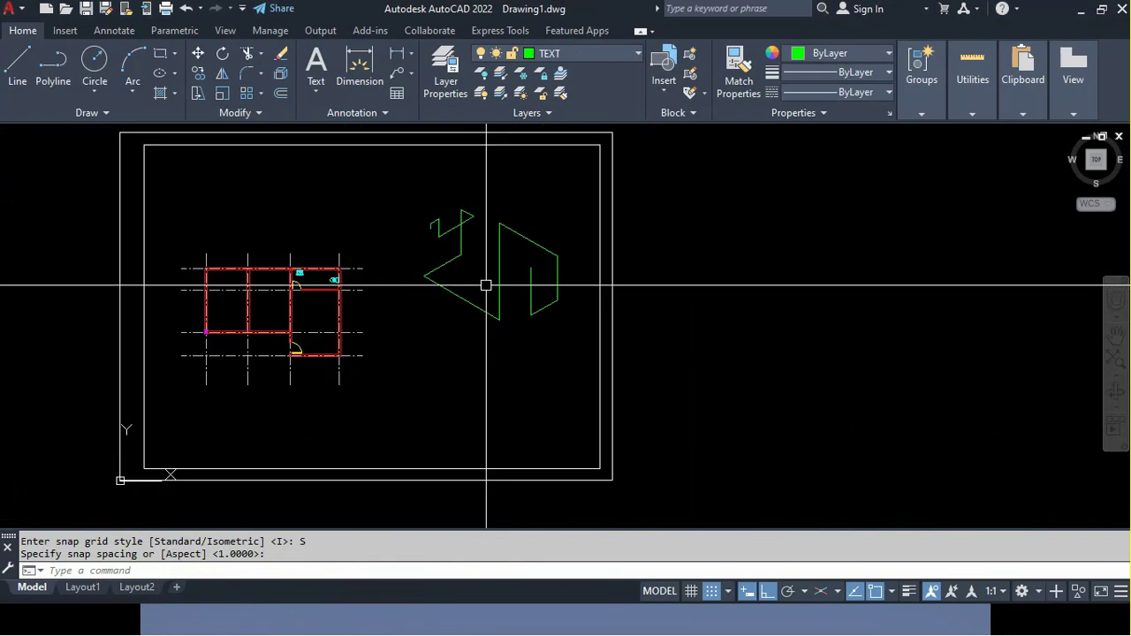
{"action": "scroll", "coordinate": [450, 282], "scroll_direction": "up", "scroll_amount": 4}
{"action": "scroll", "coordinate": [451, 299], "scroll_direction": "down", "scroll_amount": 2}
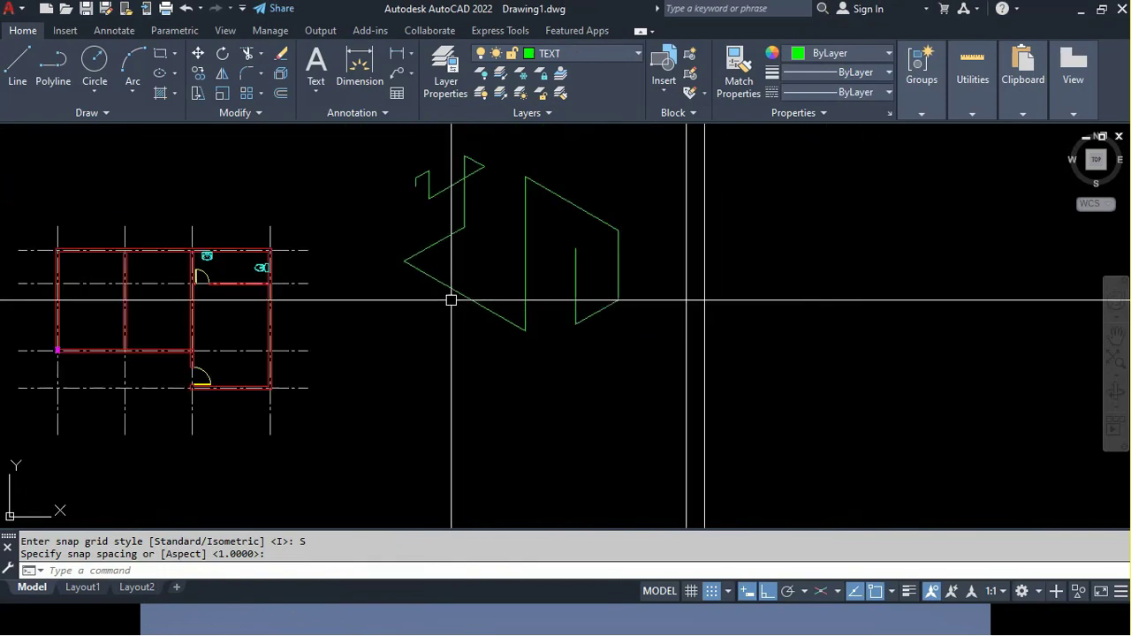
{"action": "middle_click_drag", "start_coordinate": [454, 346], "coordinate": [456, 335]}
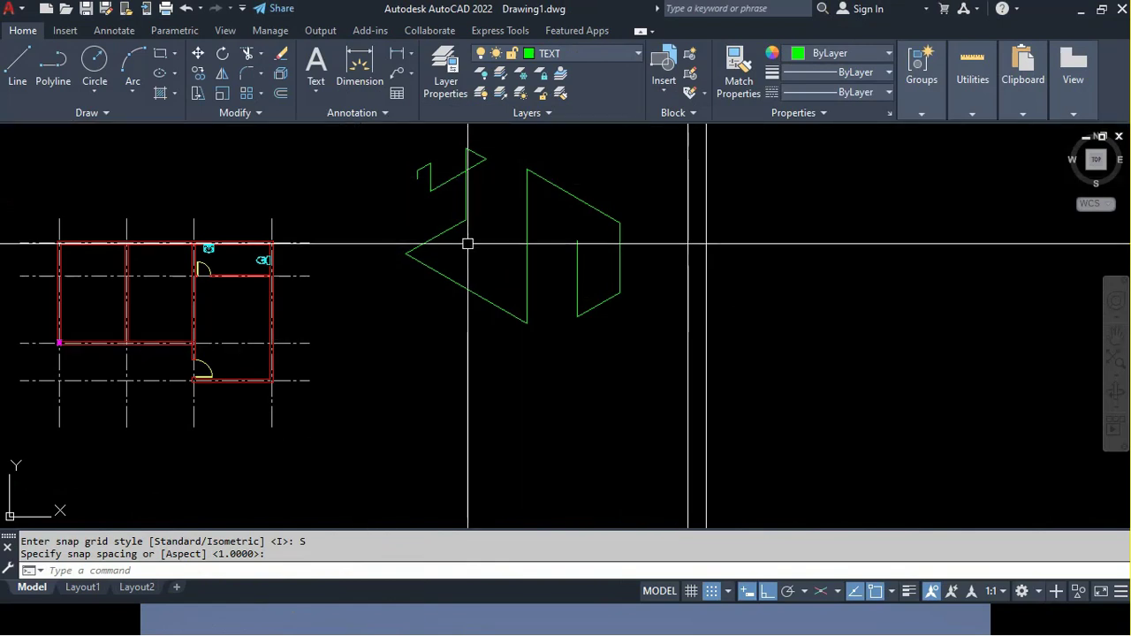
{"action": "key", "text": "Escape"}
{"action": "key", "text": "Escape"}
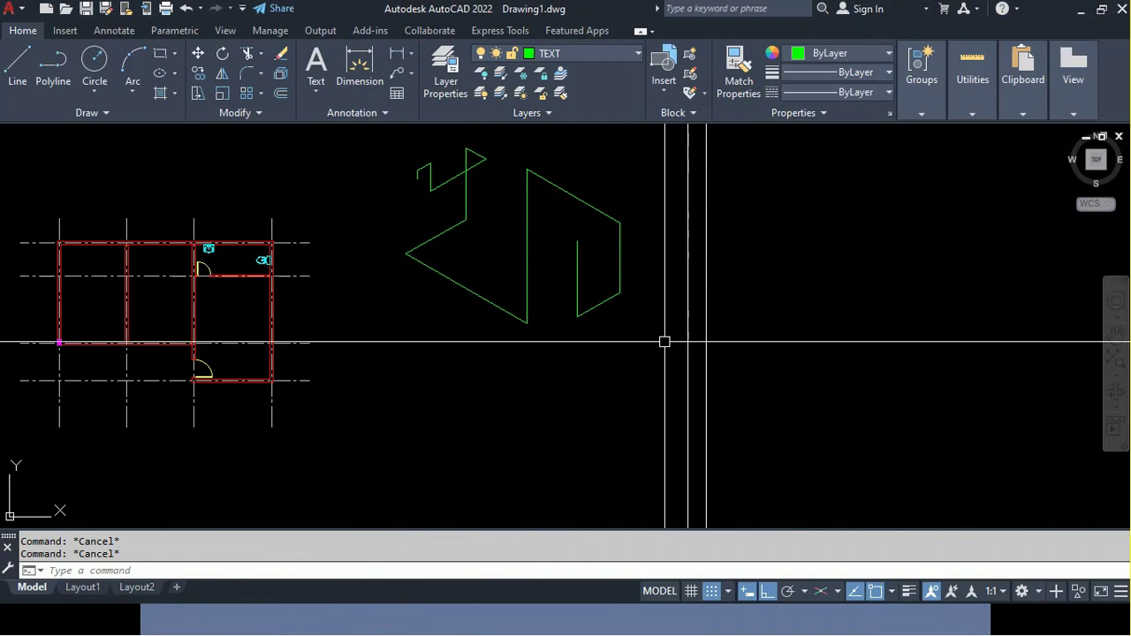
Window-select the green sketch polylines, then clear the selection
{"action": "left_click", "coordinate": [676, 312]}
{"action": "left_click", "coordinate": [394, 137]}
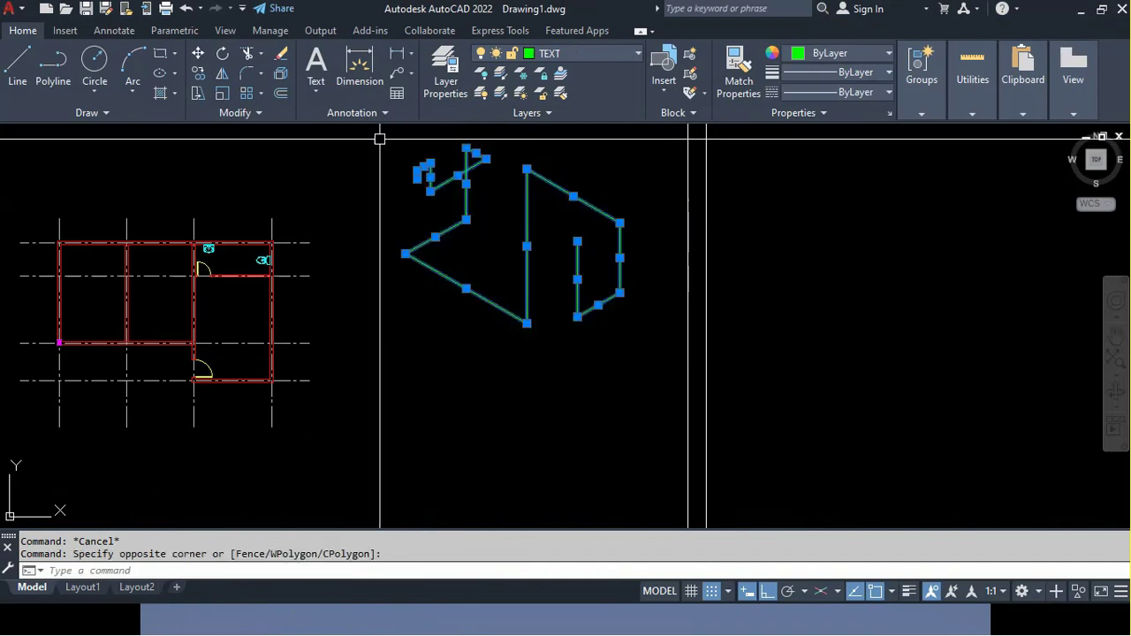
{"action": "key", "text": "Escape"}
{"action": "middle_click_drag", "start_coordinate": [530, 381], "coordinate": [531, 334]}
{"action": "type", "text": "SNAP"}
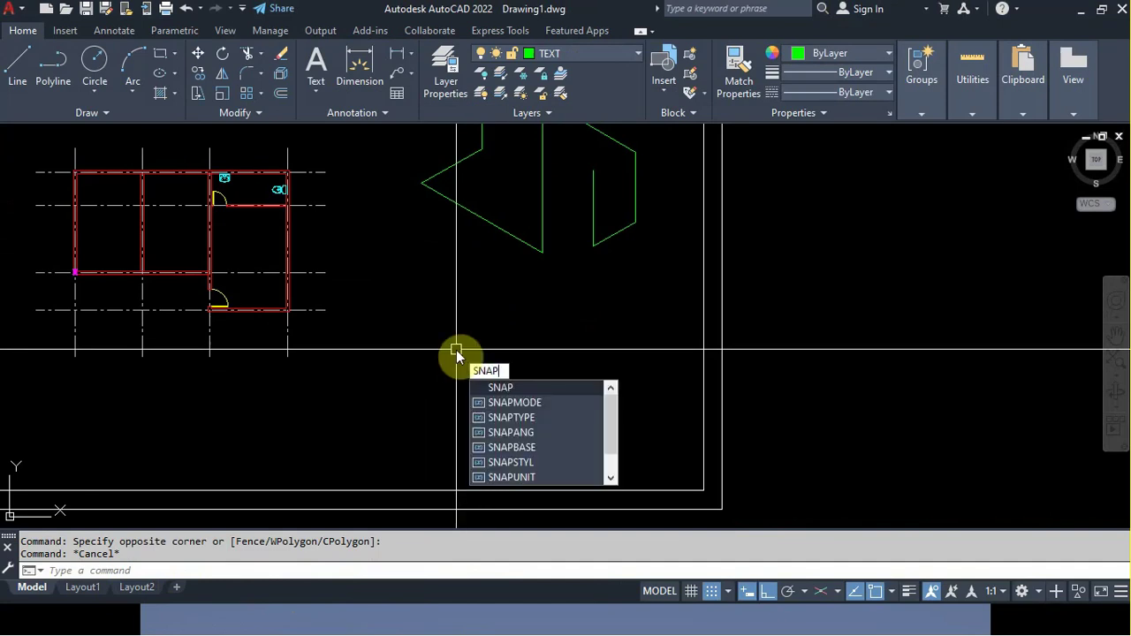
Set the snap style back to Isometric, keeping vertical spacing 1
{"action": "left_click", "coordinate": [516, 393]}
{"action": "type", "text": "S"}
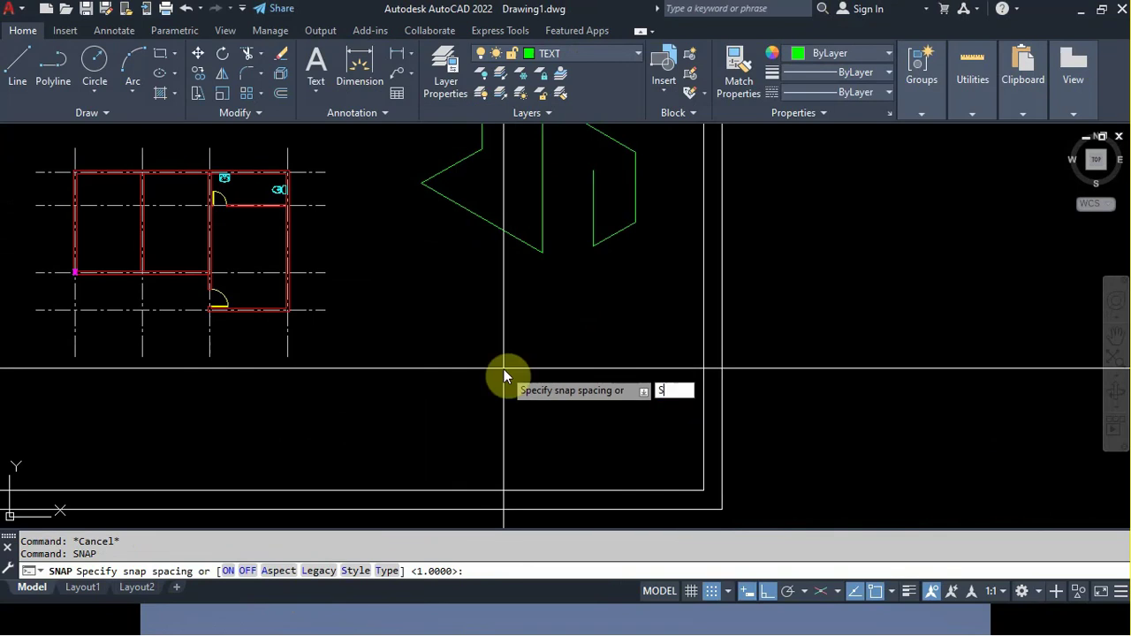
{"action": "key", "text": "Return"}
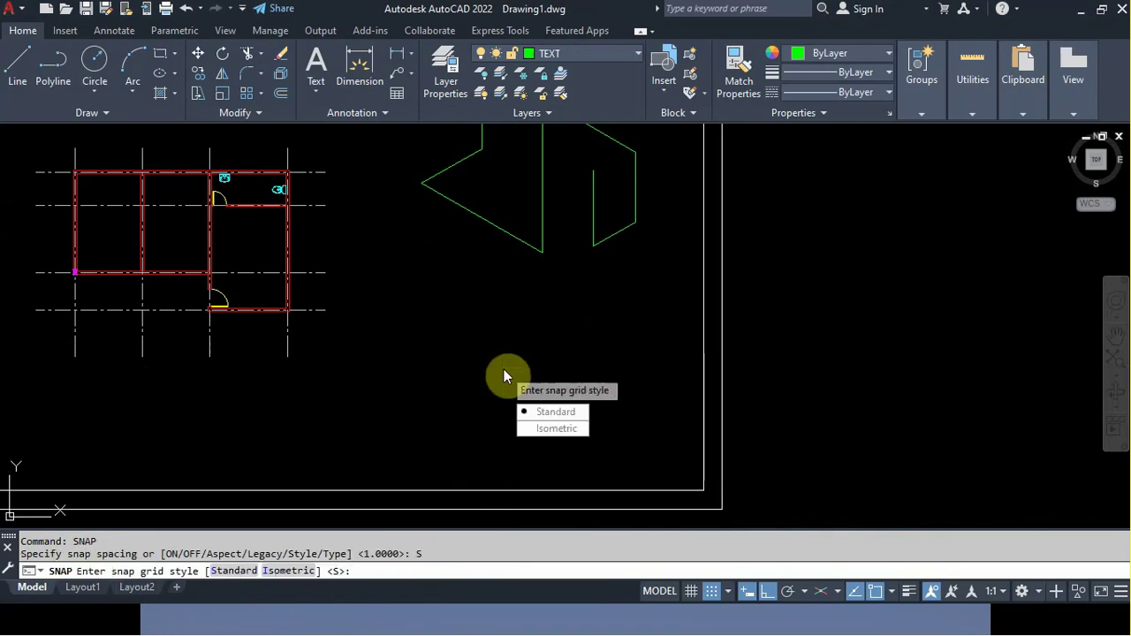
{"action": "type", "text": "I"}
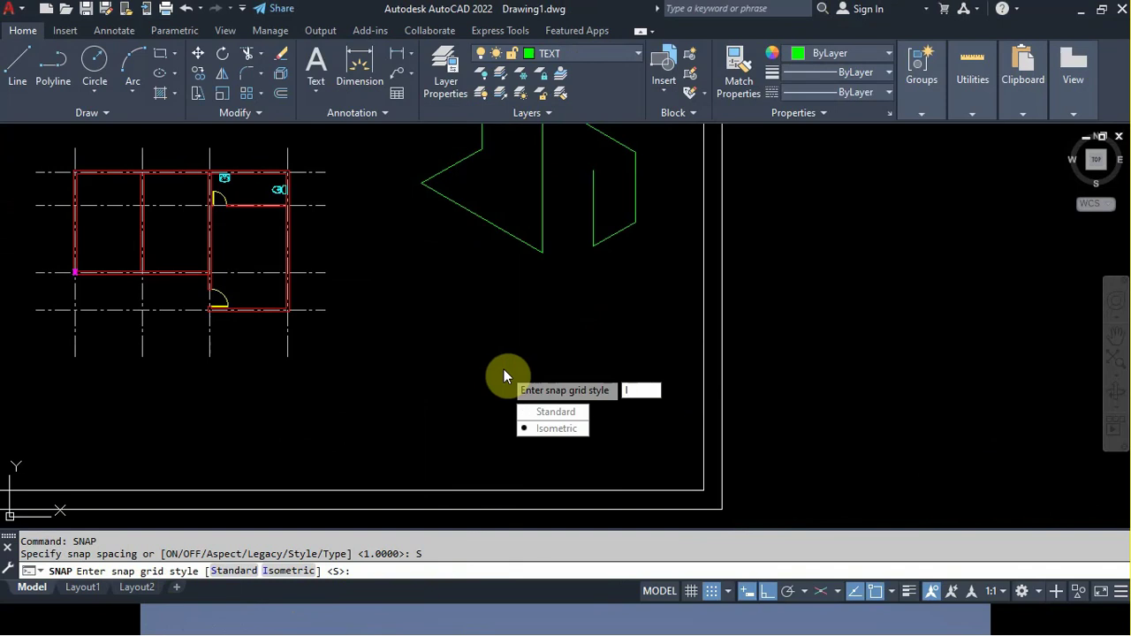
{"action": "key", "text": "Return"}
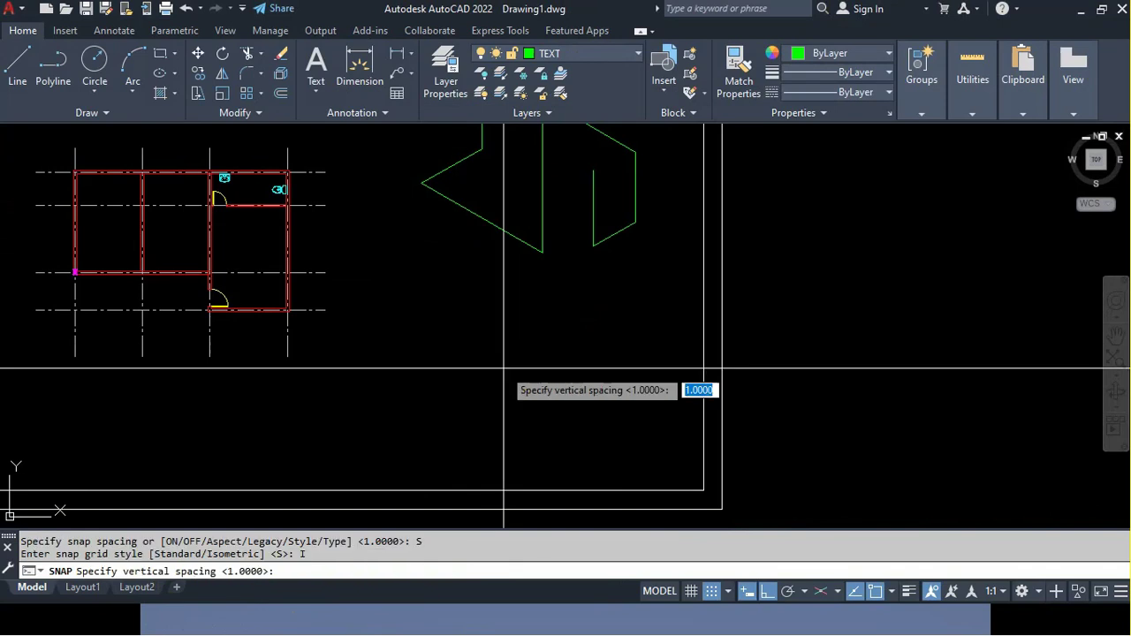
{"action": "type", "text": "1"}
{"action": "key", "text": "Return"}
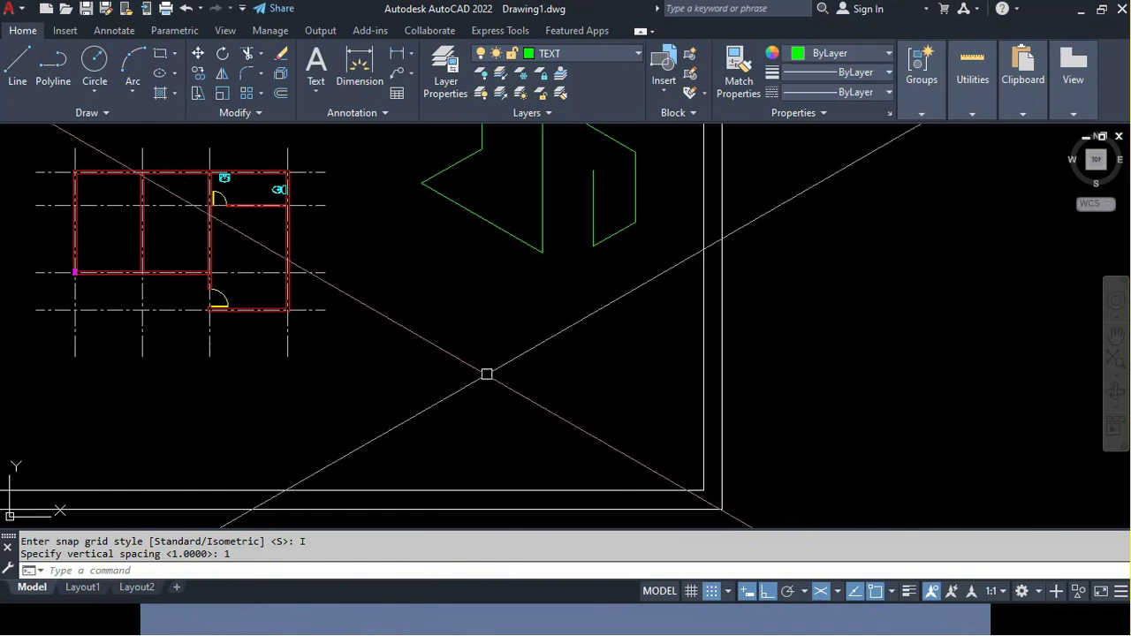
Draw a small isometric line shape below the plan across the Right and Left isoplanes
{"action": "type", "text": "L"}
{"action": "key", "text": "Return"}
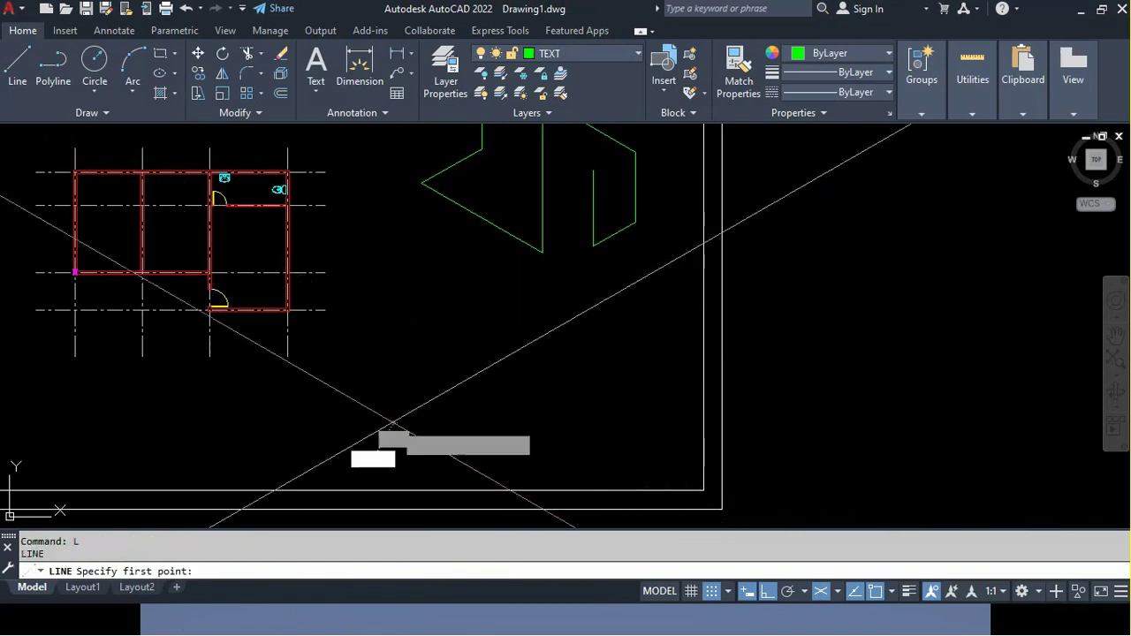
{"action": "left_click", "coordinate": [393, 422]}
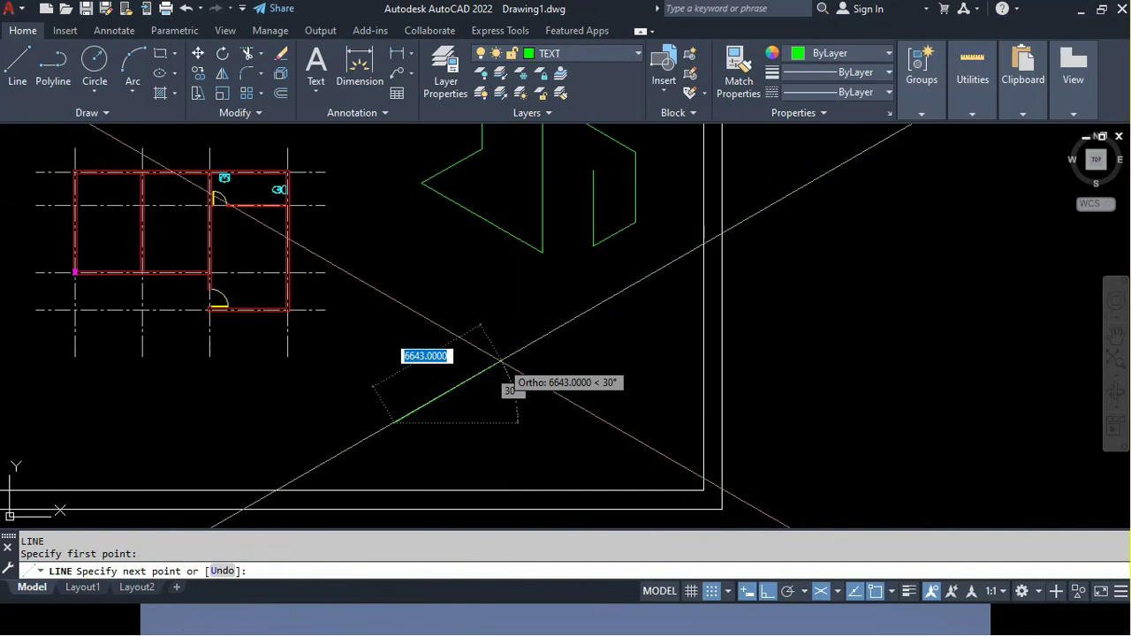
{"action": "left_click", "coordinate": [482, 371]}
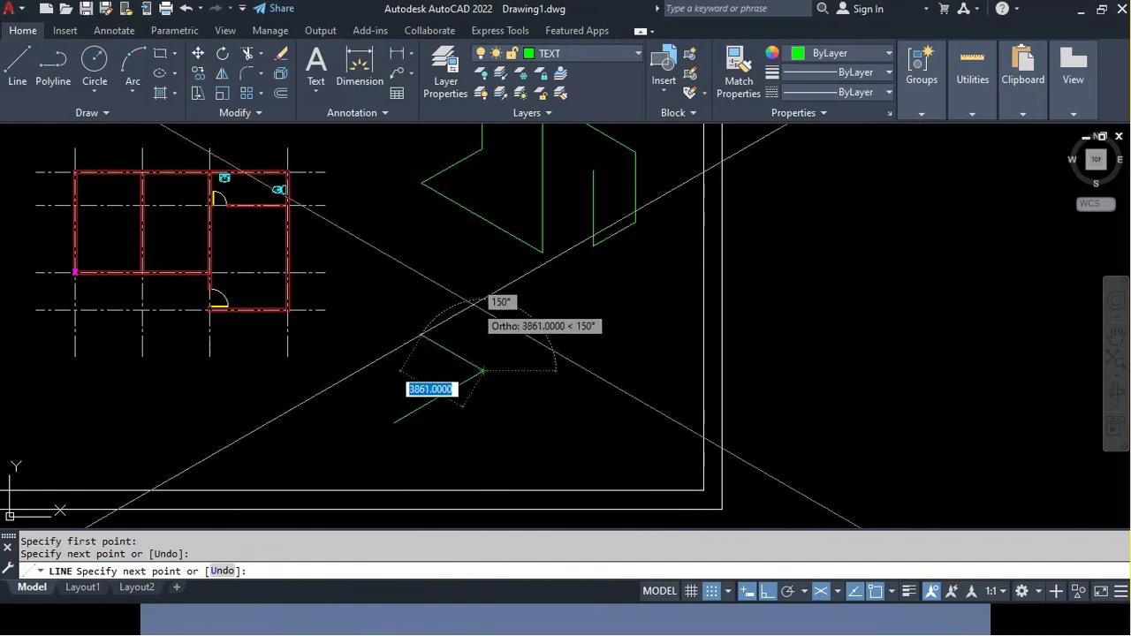
{"action": "key", "text": "F5"}
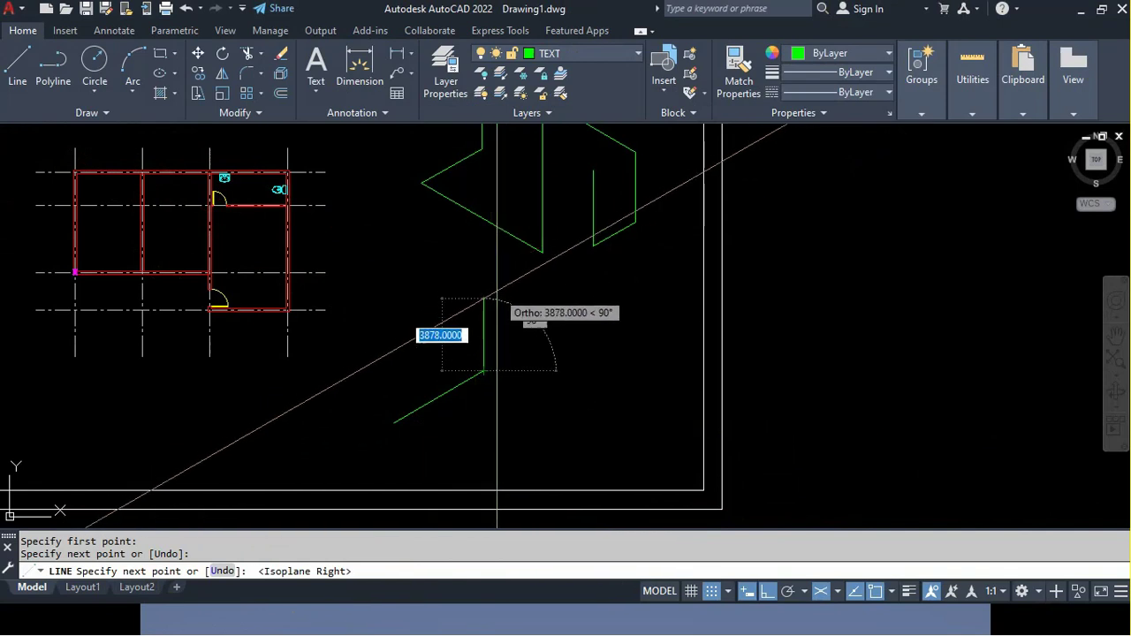
{"action": "left_click", "coordinate": [491, 300]}
{"action": "left_click", "coordinate": [444, 322]}
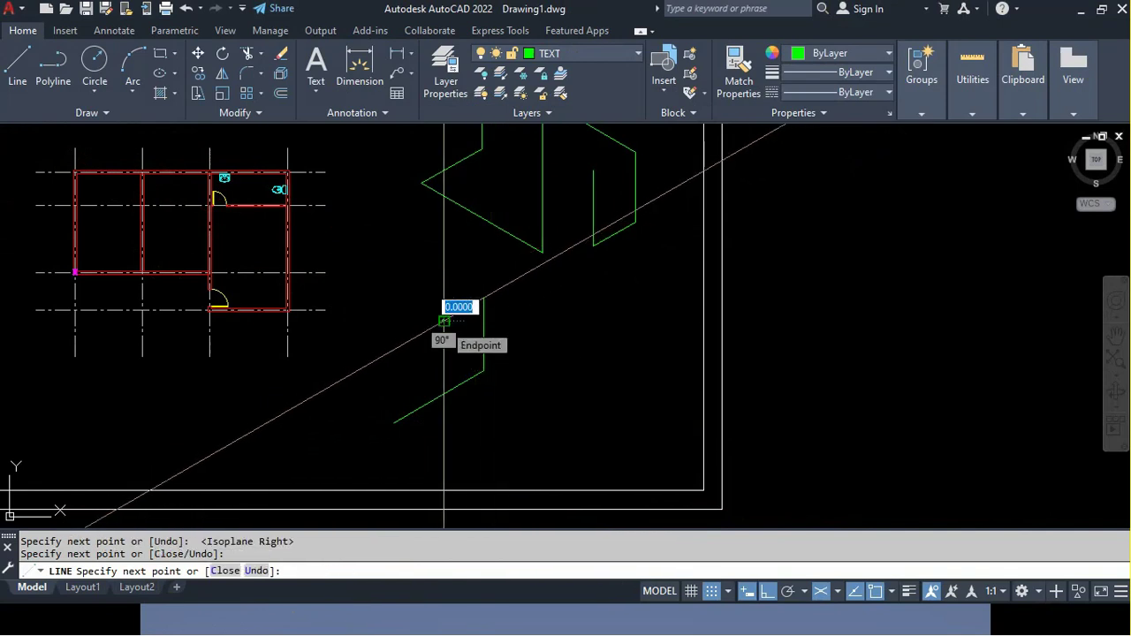
{"action": "key", "text": "F5"}
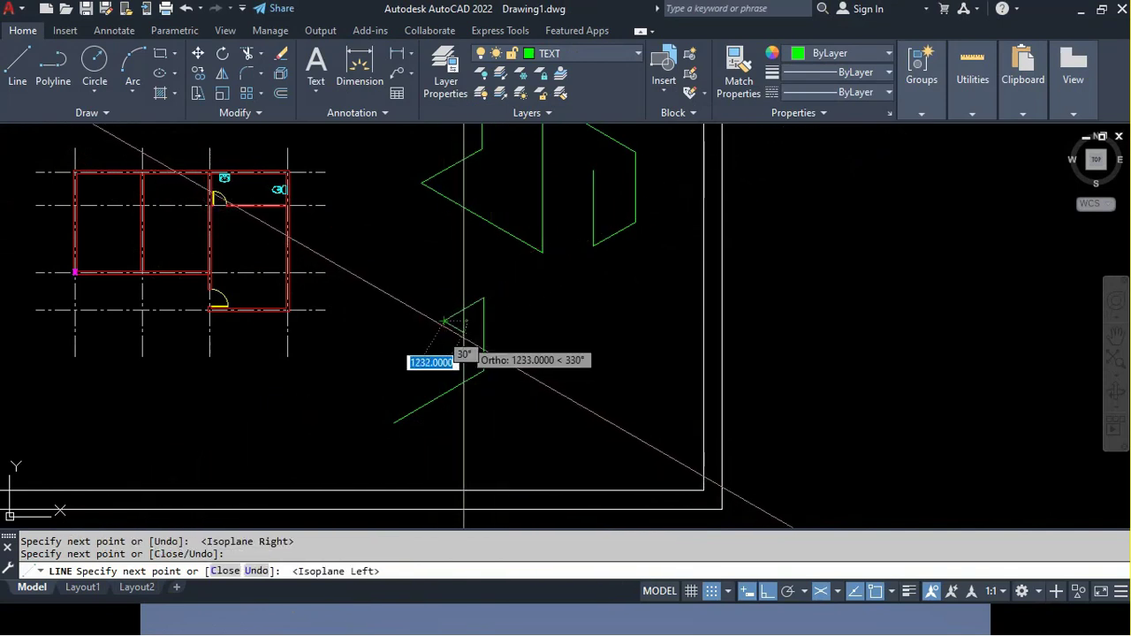
{"action": "left_click", "coordinate": [463, 333]}
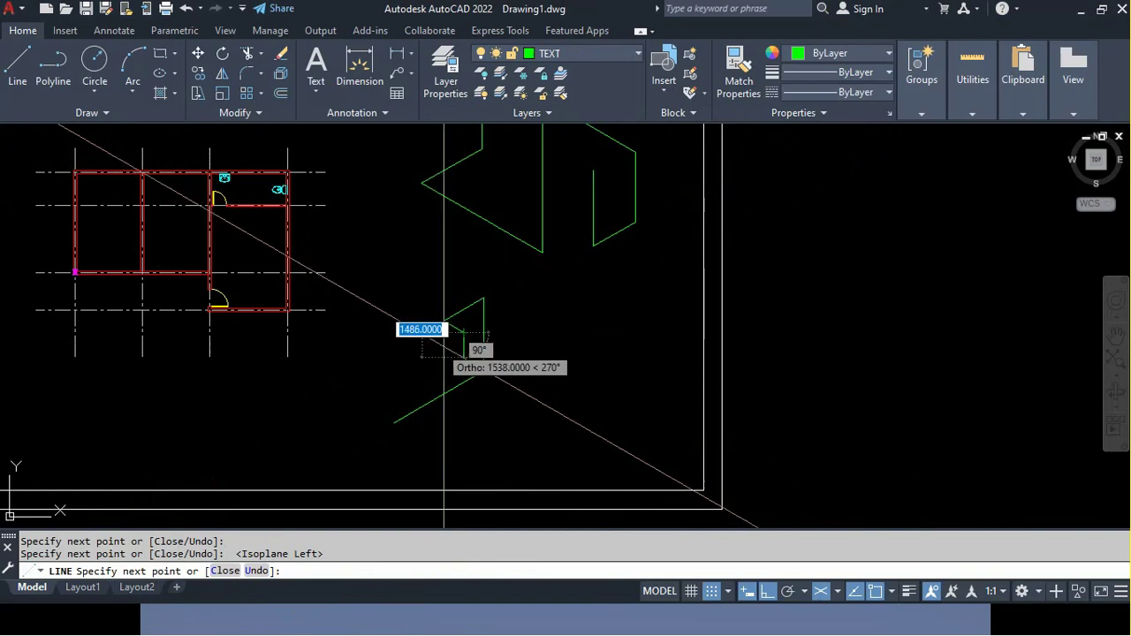
{"action": "left_click", "coordinate": [463, 277]}
{"action": "key", "text": "Return"}
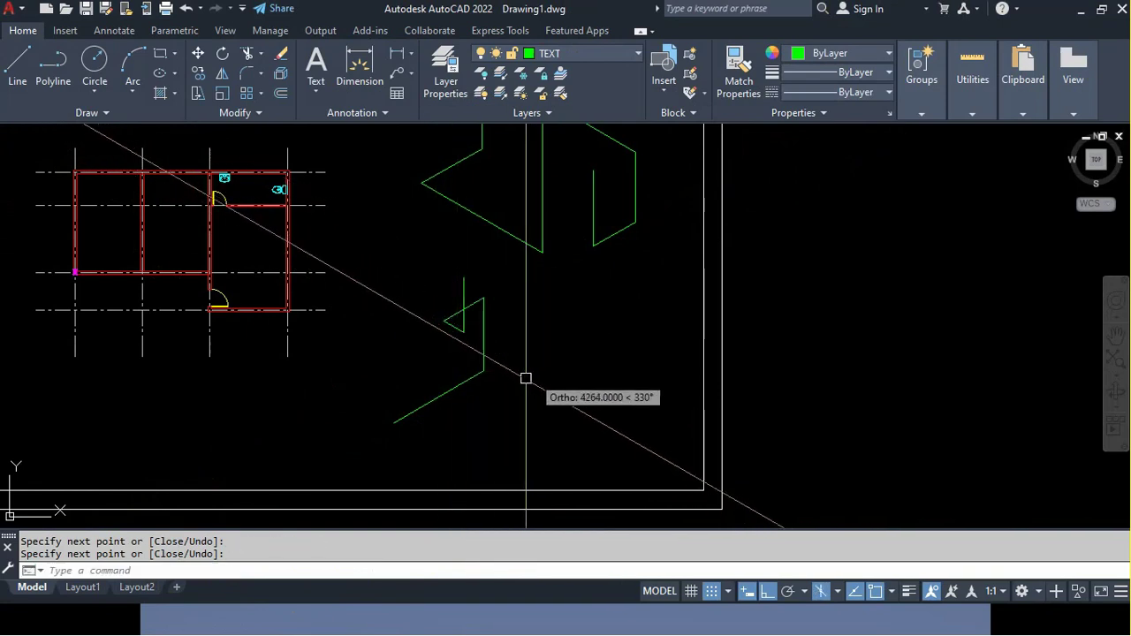
Reset the snap grid style to Standard with the SNAP command
{"action": "scroll", "coordinate": [468, 313], "scroll_direction": "up", "scroll_amount": 2}
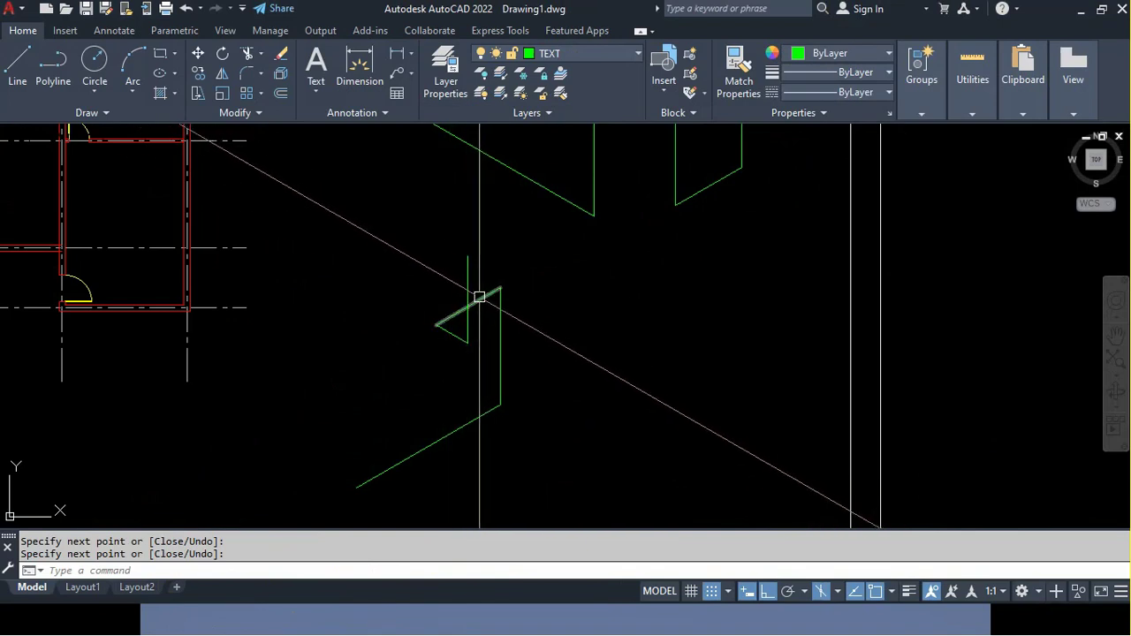
{"action": "scroll", "coordinate": [542, 306], "scroll_direction": "down", "scroll_amount": 3}
{"action": "middle_click_drag", "start_coordinate": [523, 260], "coordinate": [512, 295]}
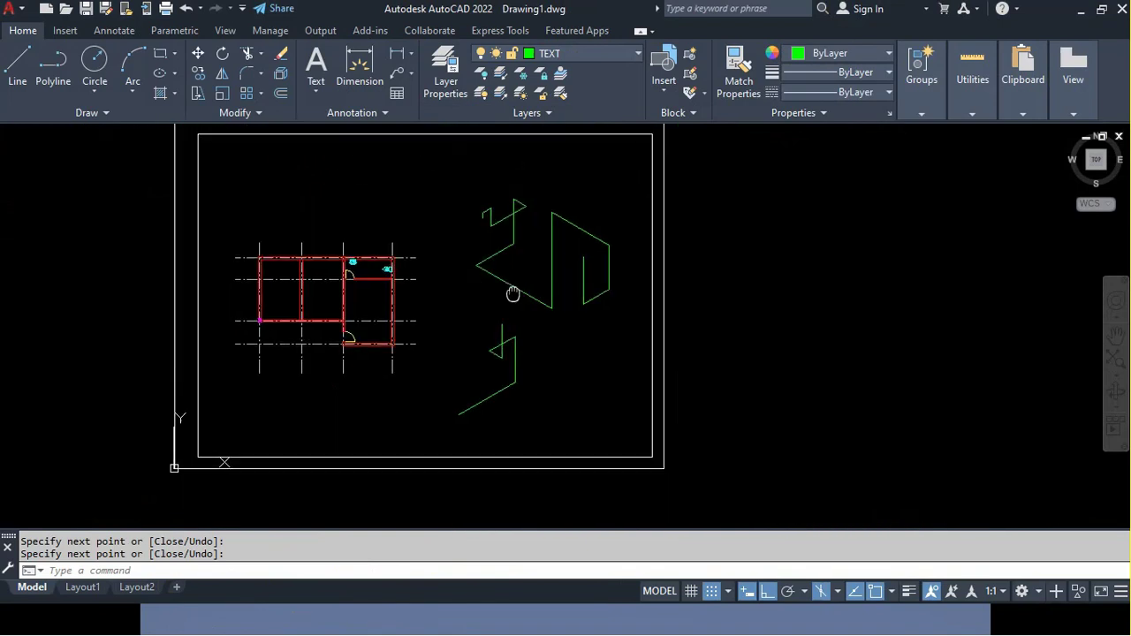
{"action": "scroll", "coordinate": [550, 253], "scroll_direction": "up", "scroll_amount": 2}
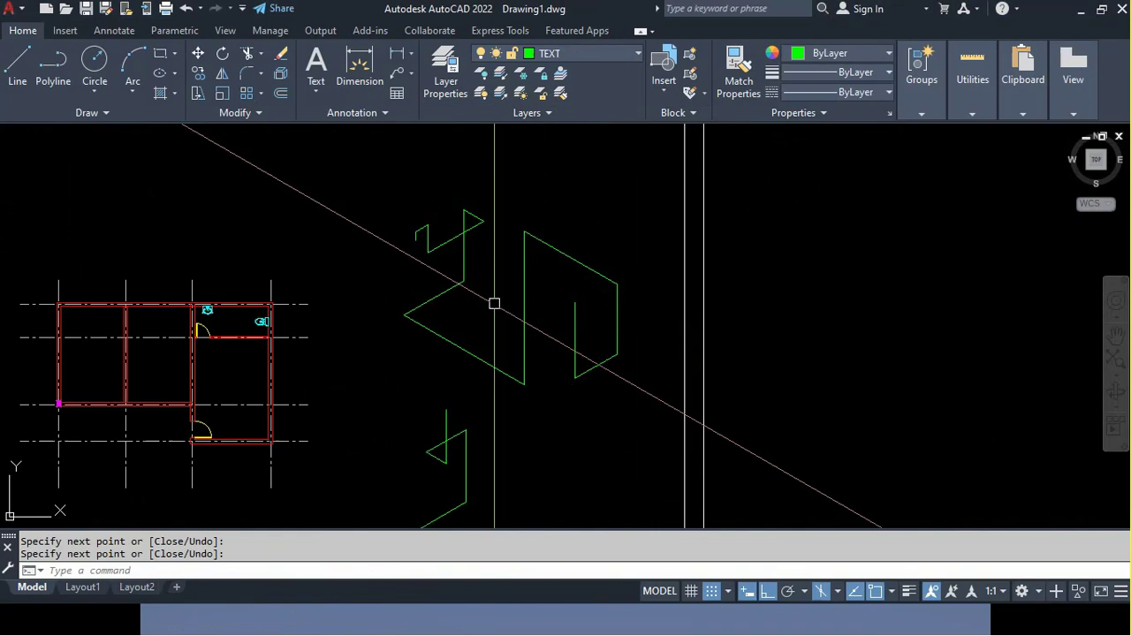
{"action": "type", "text": "SNAP"}
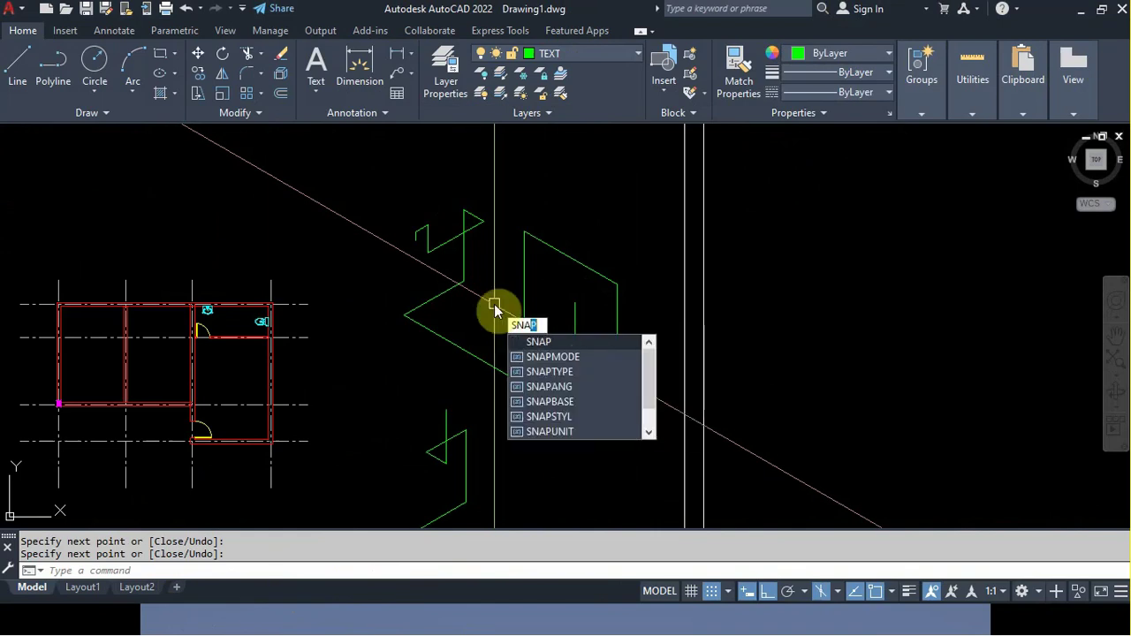
{"action": "key", "text": "Return"}
{"action": "type", "text": "S"}
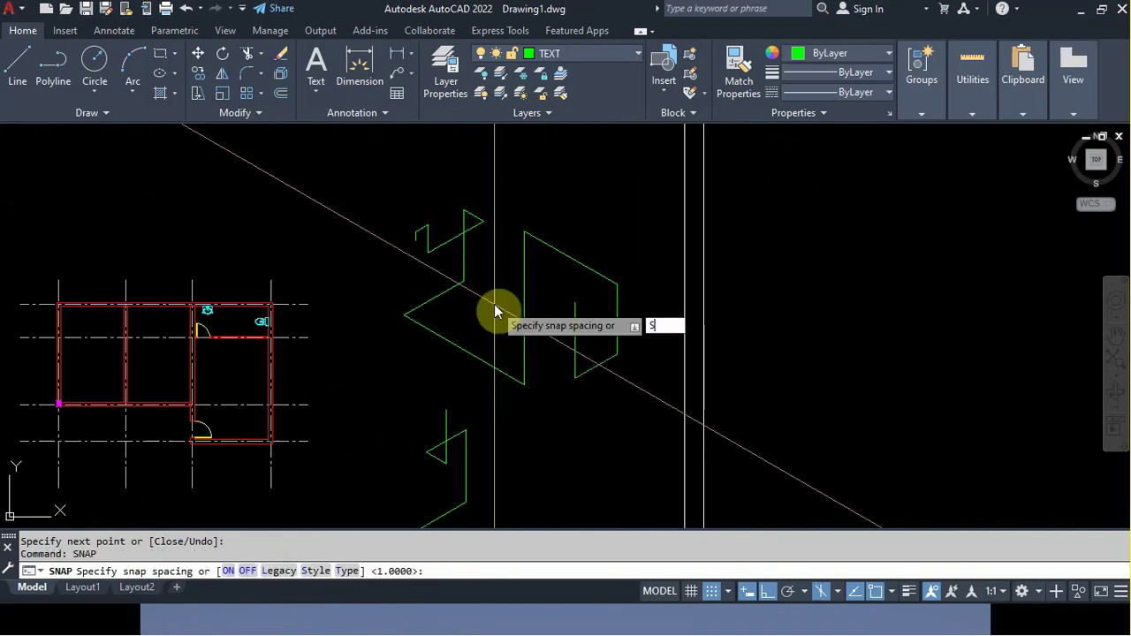
{"action": "key", "text": "Return"}
{"action": "type", "text": "S"}
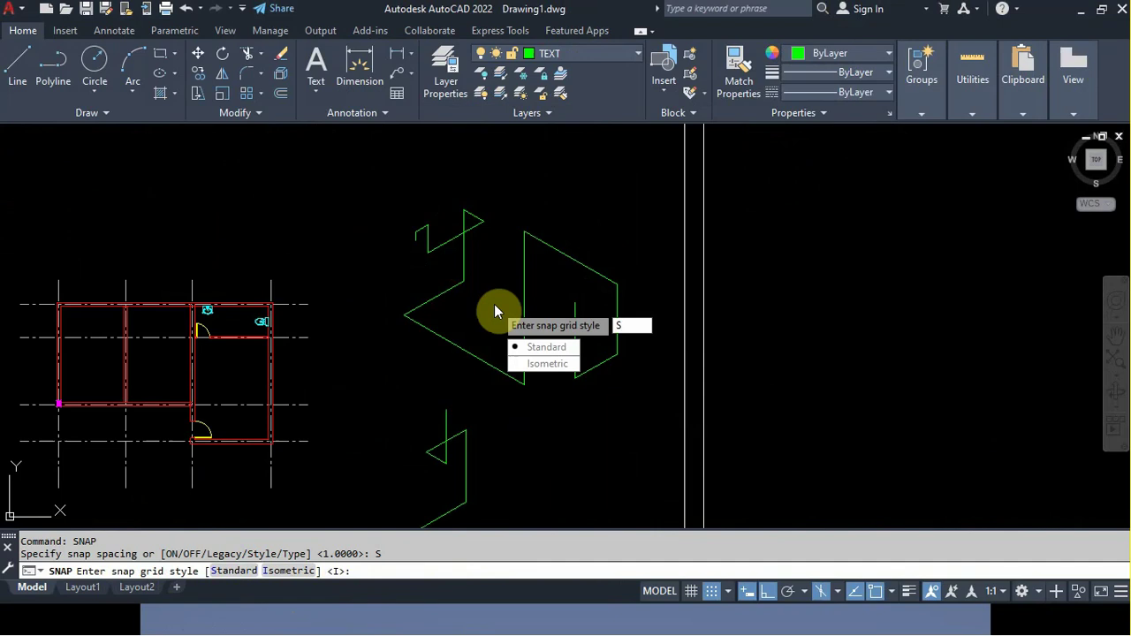
{"action": "key", "text": "Return"}
{"action": "key", "text": "Return"}
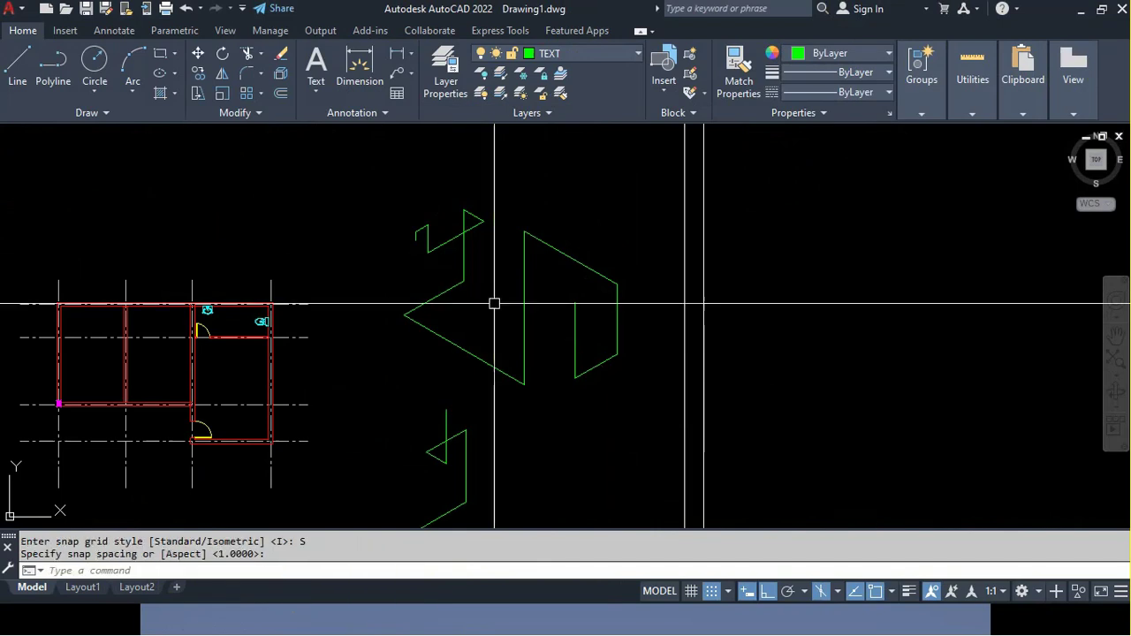
Crossing-select and erase the green isometric sketch, then switch to the CTN THƯỜNG 9.4.2014 drawing
{"action": "scroll", "coordinate": [494, 303], "scroll_direction": "down", "scroll_amount": 4}
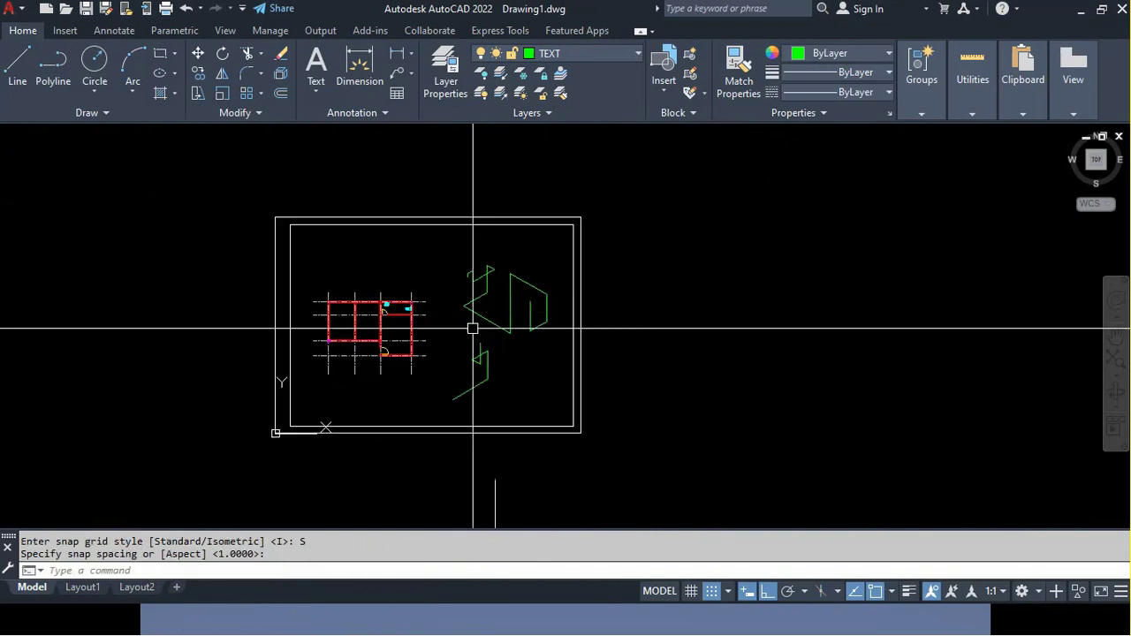
{"action": "scroll", "coordinate": [472, 326], "scroll_direction": "up", "scroll_amount": 4}
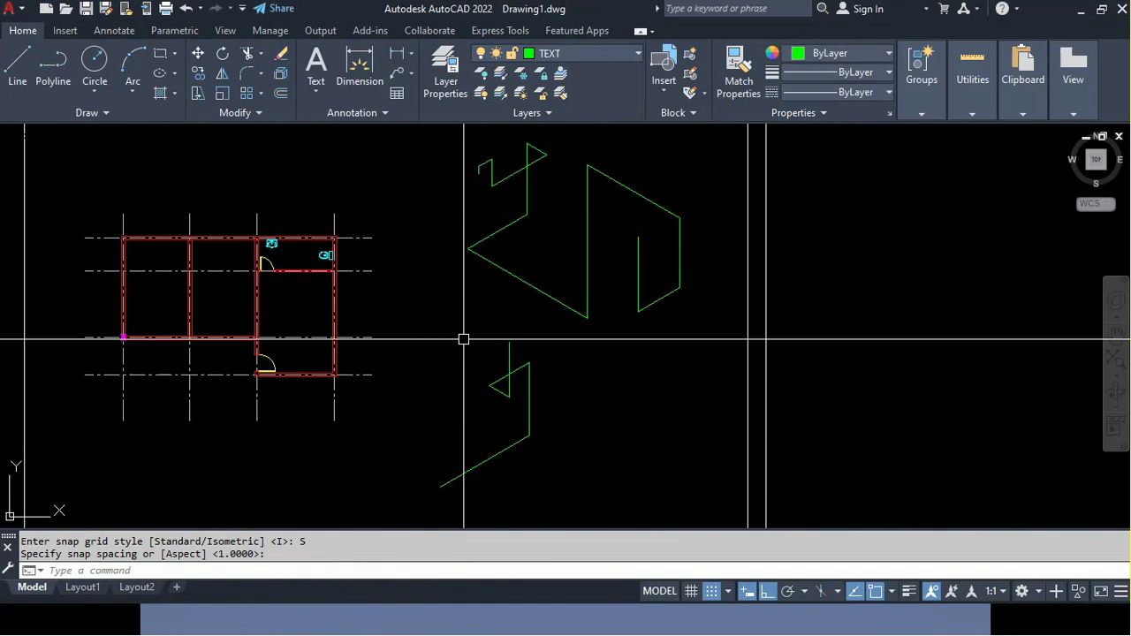
{"action": "scroll", "coordinate": [472, 320], "scroll_direction": "down", "scroll_amount": 2}
{"action": "left_click", "coordinate": [625, 427]}
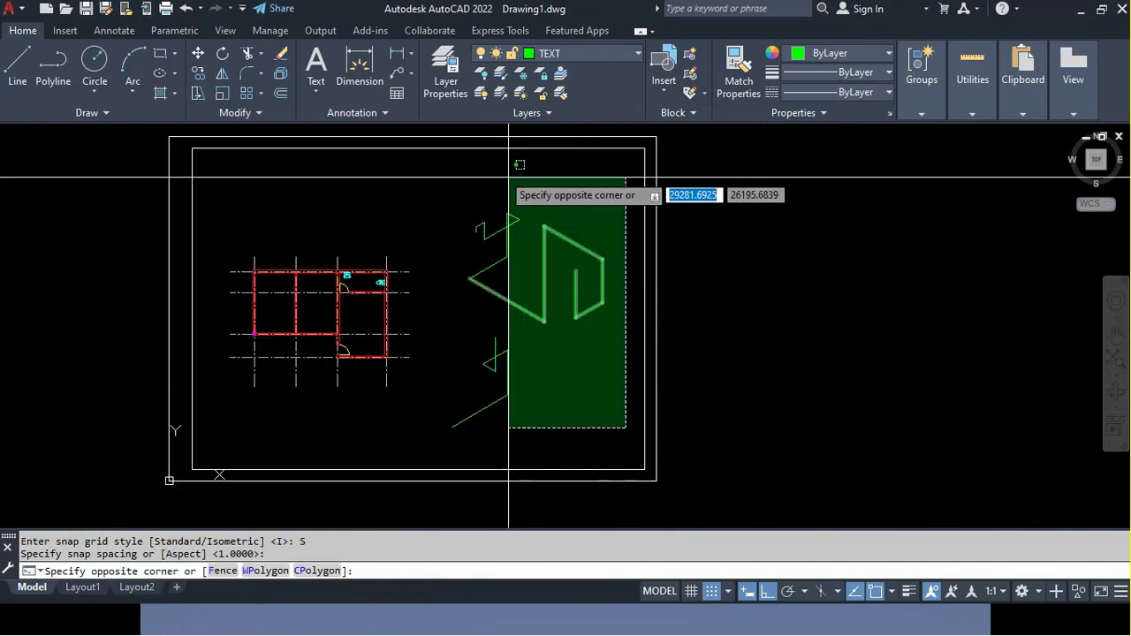
{"action": "left_click", "coordinate": [456, 179]}
{"action": "key", "text": "Delete"}
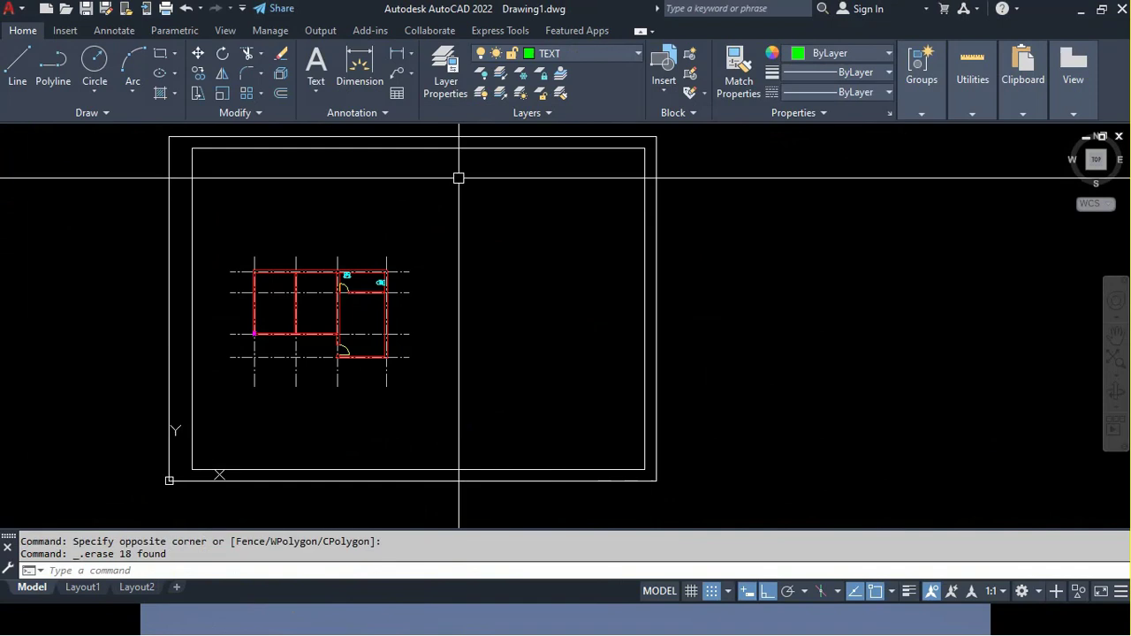
{"action": "scroll", "coordinate": [420, 316], "scroll_direction": "up", "scroll_amount": 4}
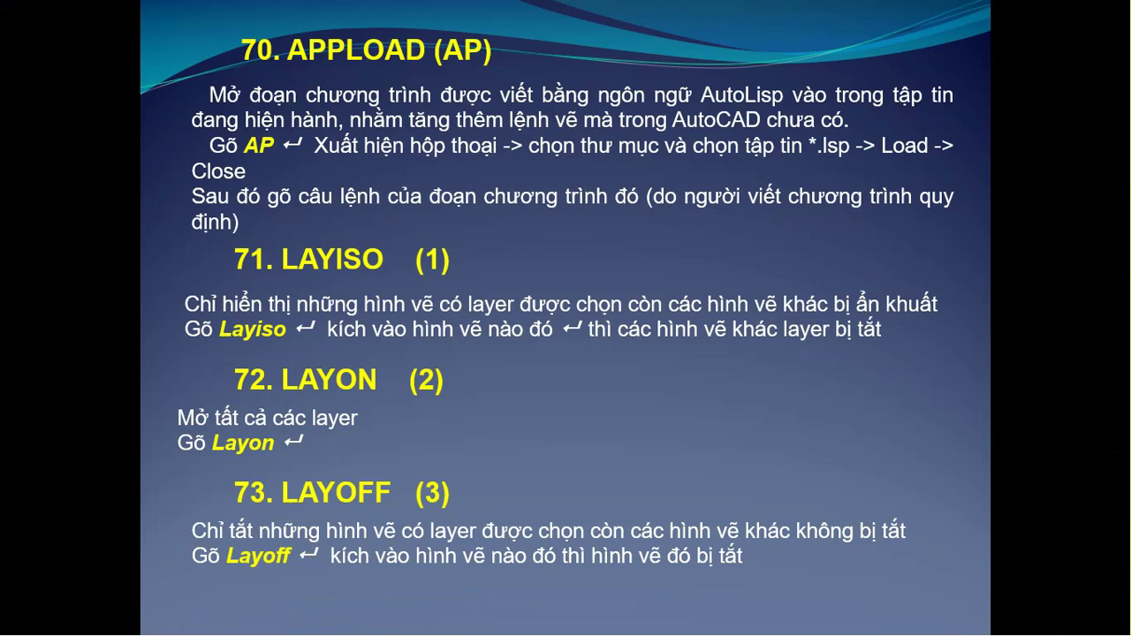
{"action": "key", "text": "alt+Tab"}
{"action": "key", "text": "alt+Tab"}
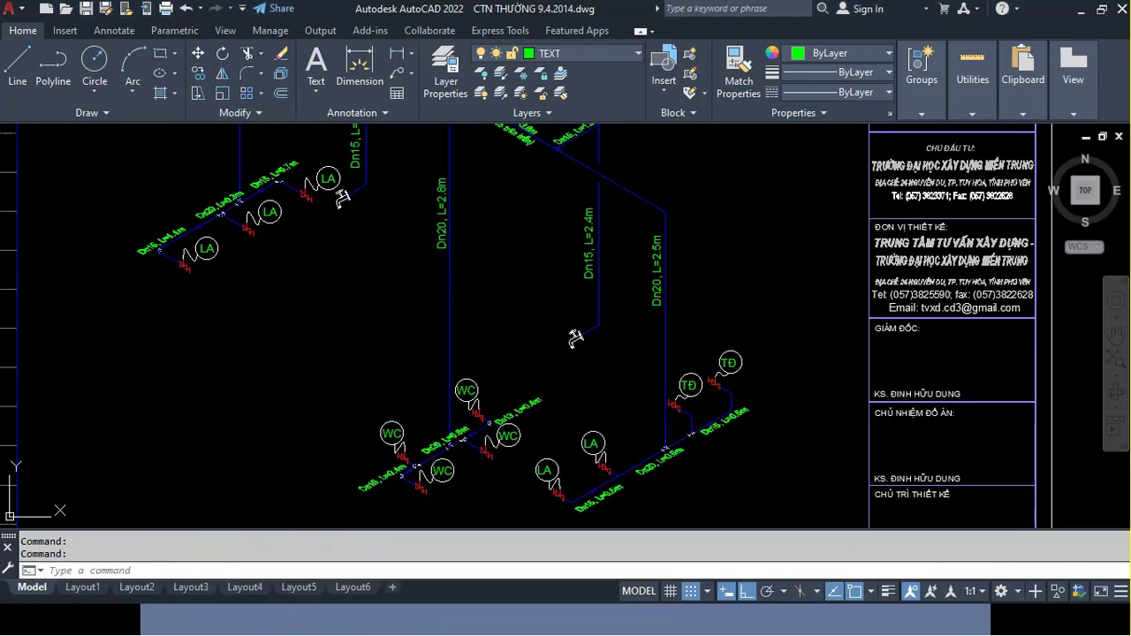
Set the plumbing drawing's snap style to Isometric with vertical spacing 1
{"action": "left_click", "coordinate": [505, 345]}
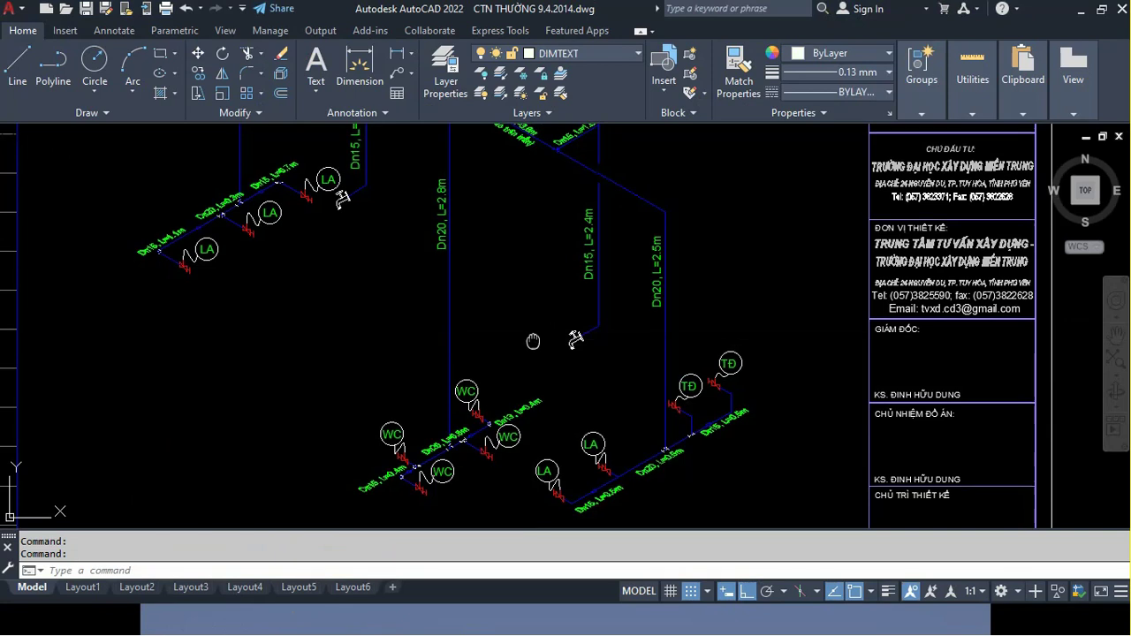
{"action": "middle_click_drag", "start_coordinate": [533, 344], "coordinate": [508, 385]}
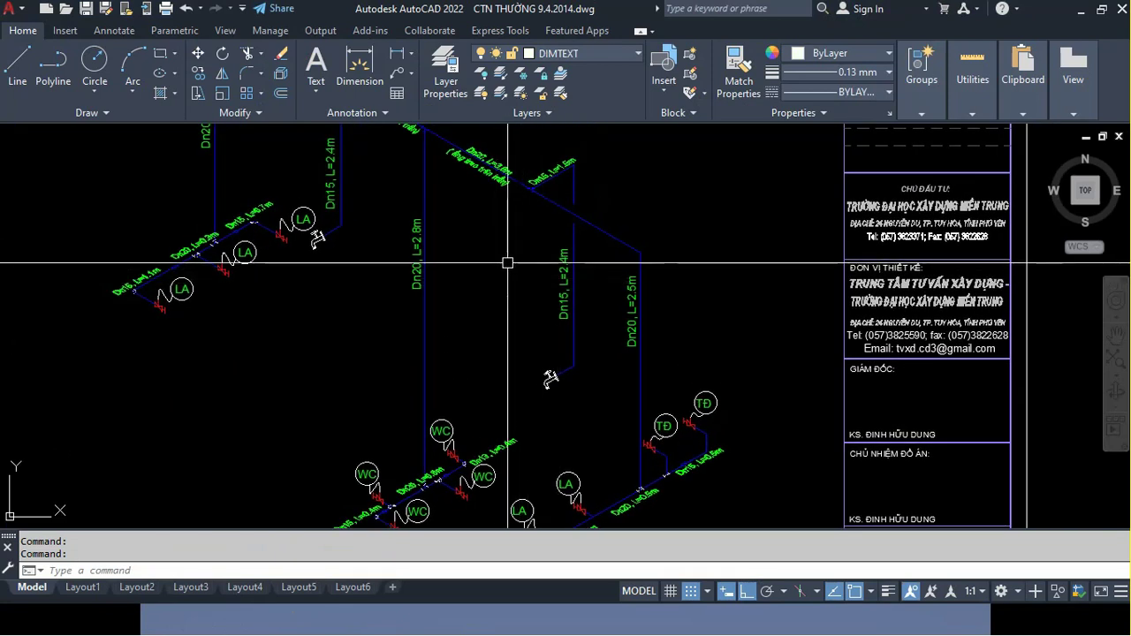
{"action": "type", "text": "SNAP"}
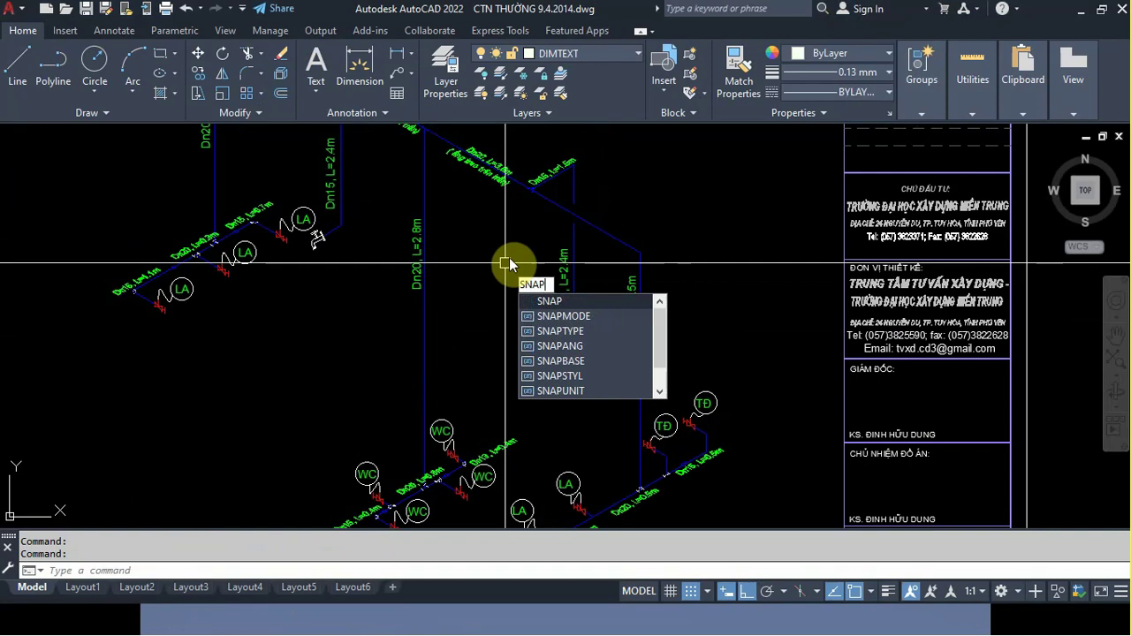
{"action": "key", "text": "Return"}
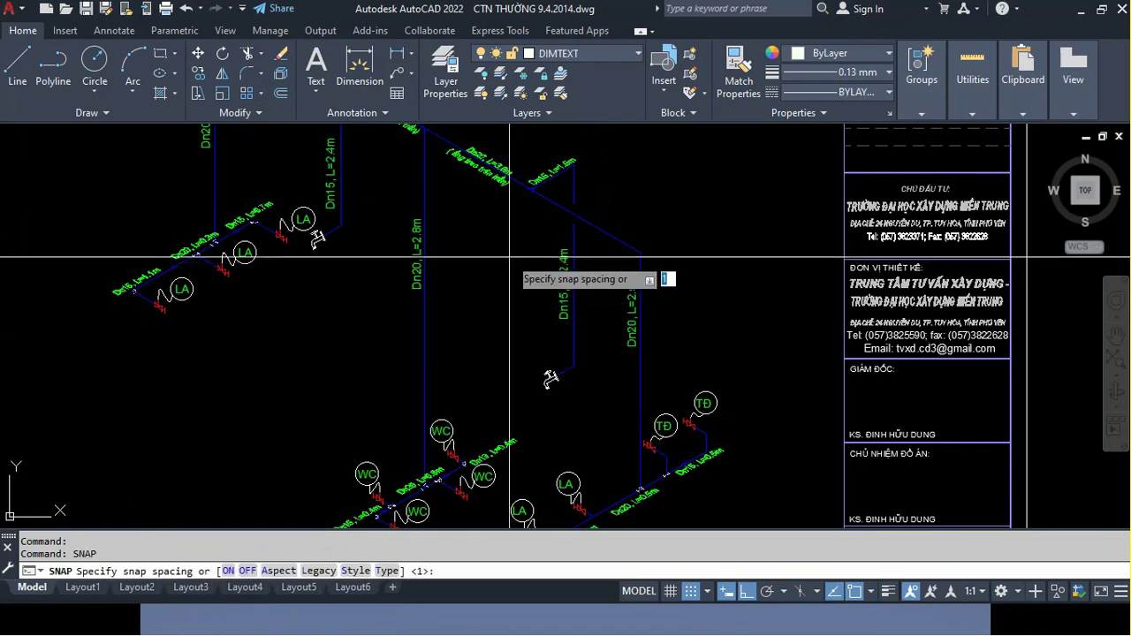
{"action": "key", "text": "Return"}
{"action": "type", "text": "I"}
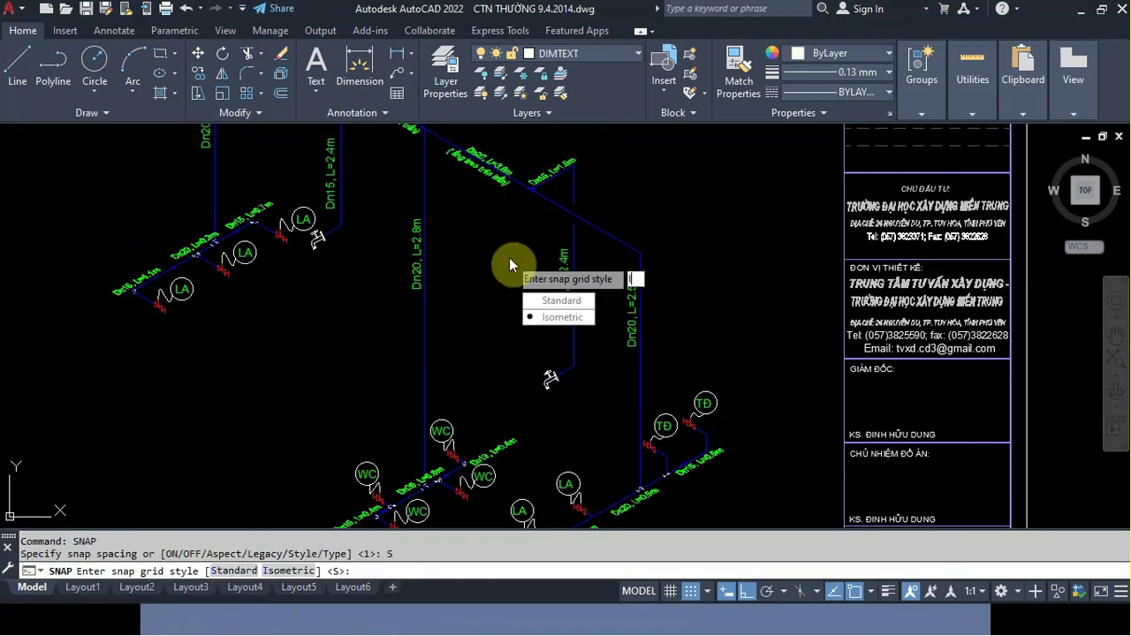
{"action": "key", "text": "Return"}
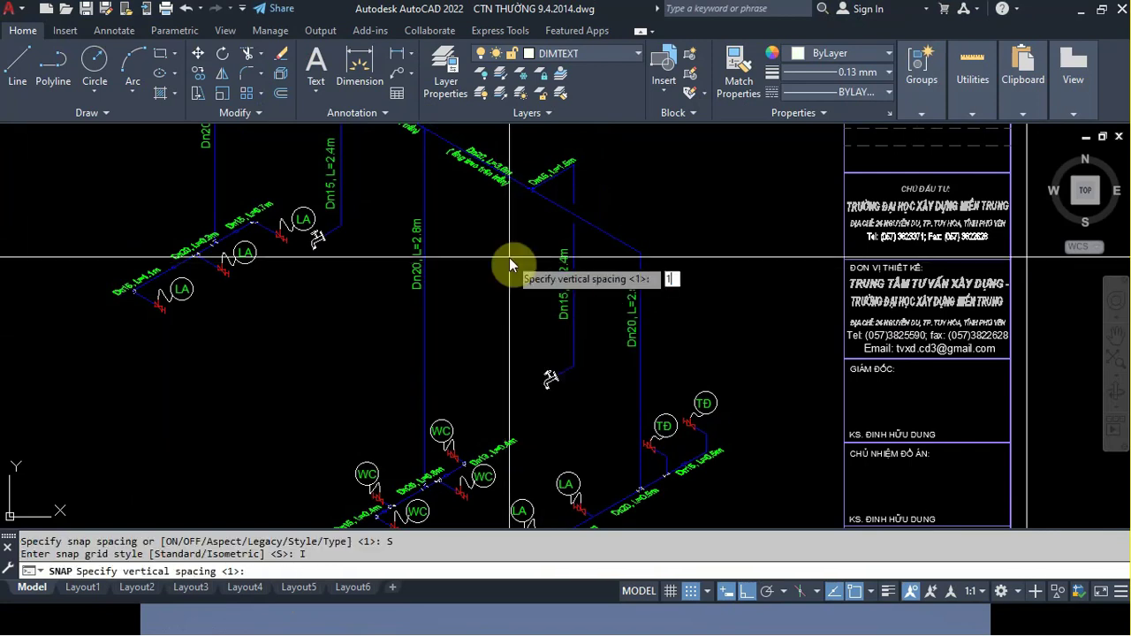
{"action": "key", "text": "Return"}
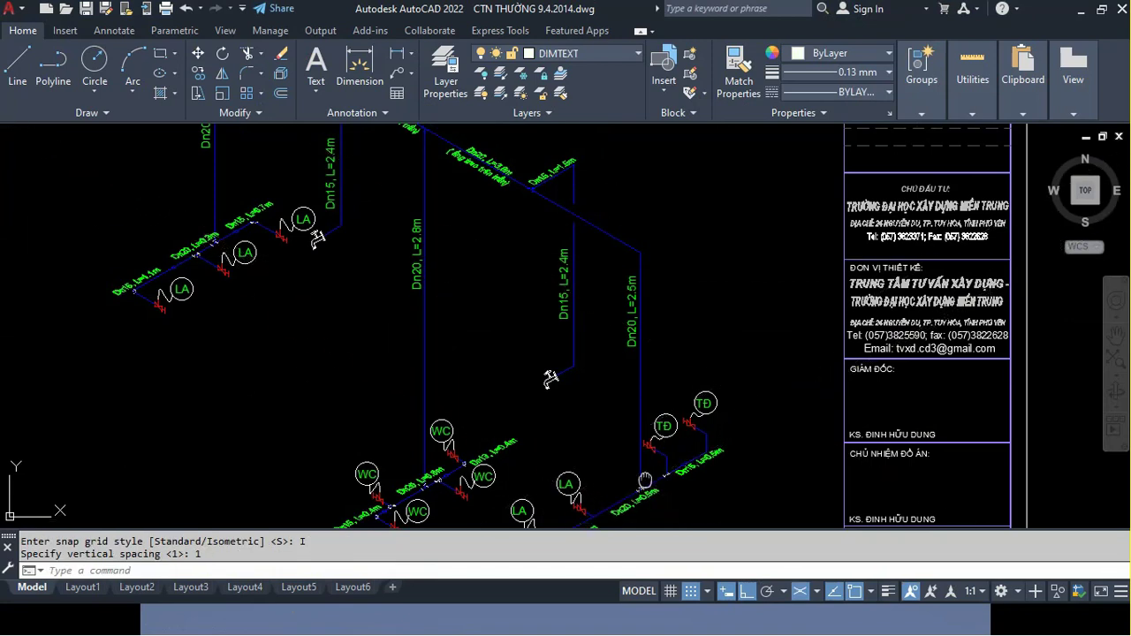
Pan over the pipe runs and WC/TĐ fixtures, then save the drawing
{"action": "middle_click_drag", "start_coordinate": [645, 480], "coordinate": [693, 393]}
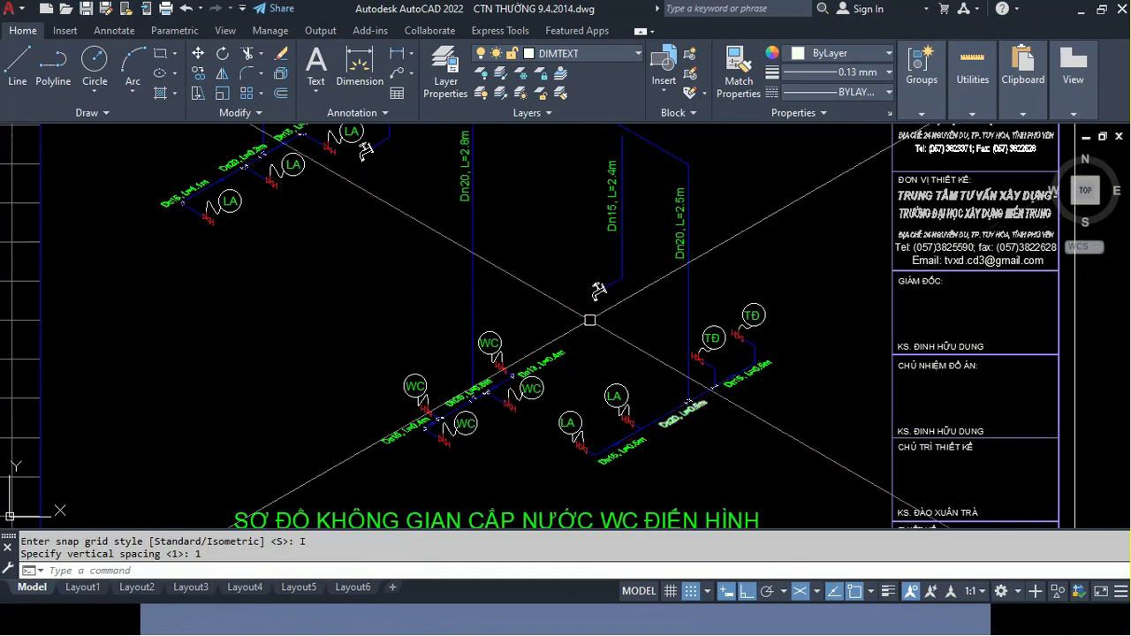
{"action": "middle_click_drag", "start_coordinate": [589, 320], "coordinate": [625, 422]}
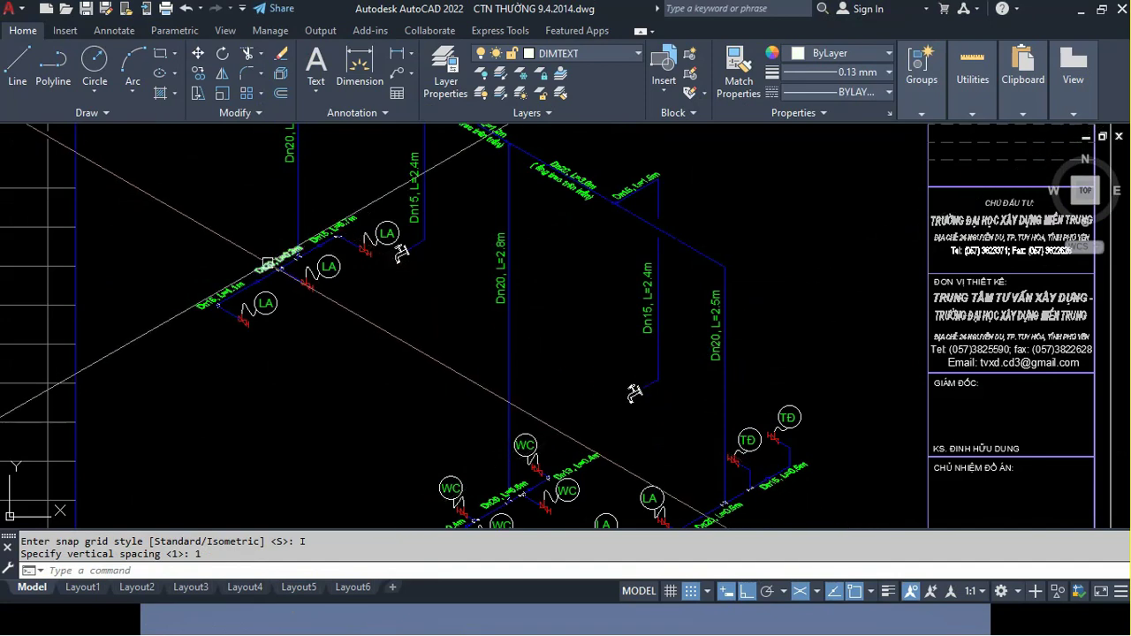
{"action": "middle_click_drag", "start_coordinate": [269, 271], "coordinate": [288, 356]}
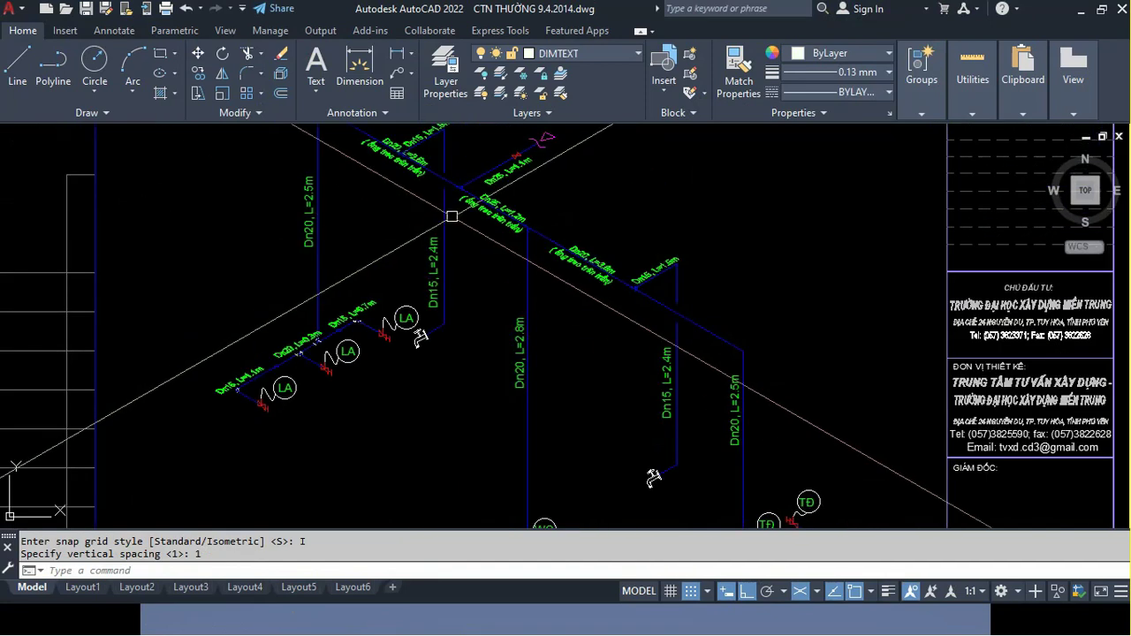
{"action": "middle_click_drag", "start_coordinate": [478, 194], "coordinate": [475, 264]}
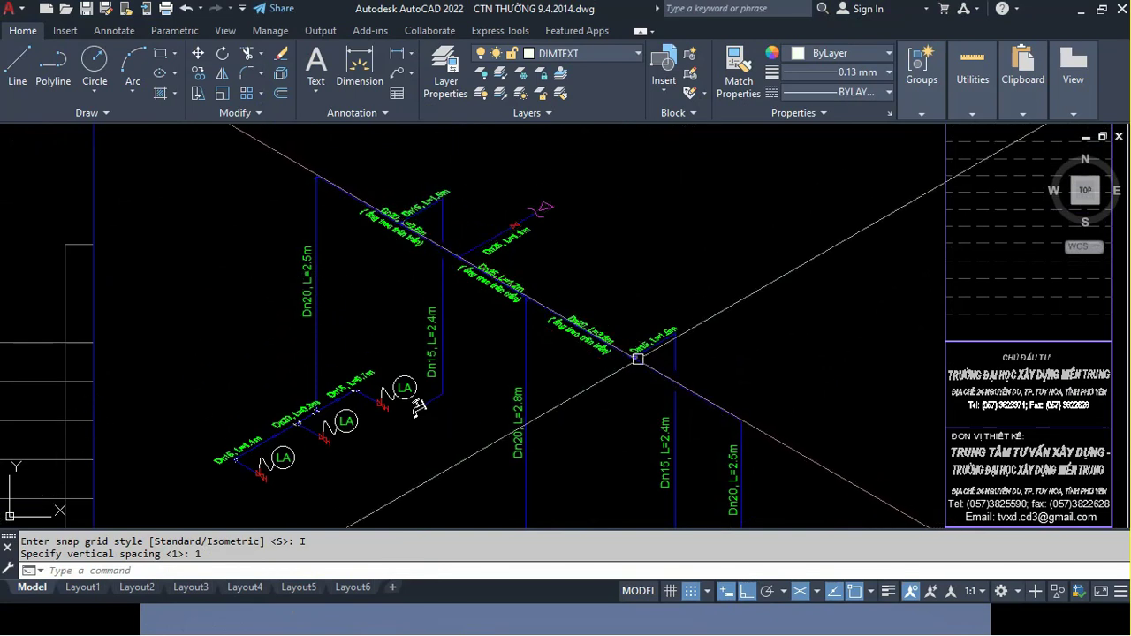
{"action": "middle_click_drag", "start_coordinate": [578, 355], "coordinate": [630, 239]}
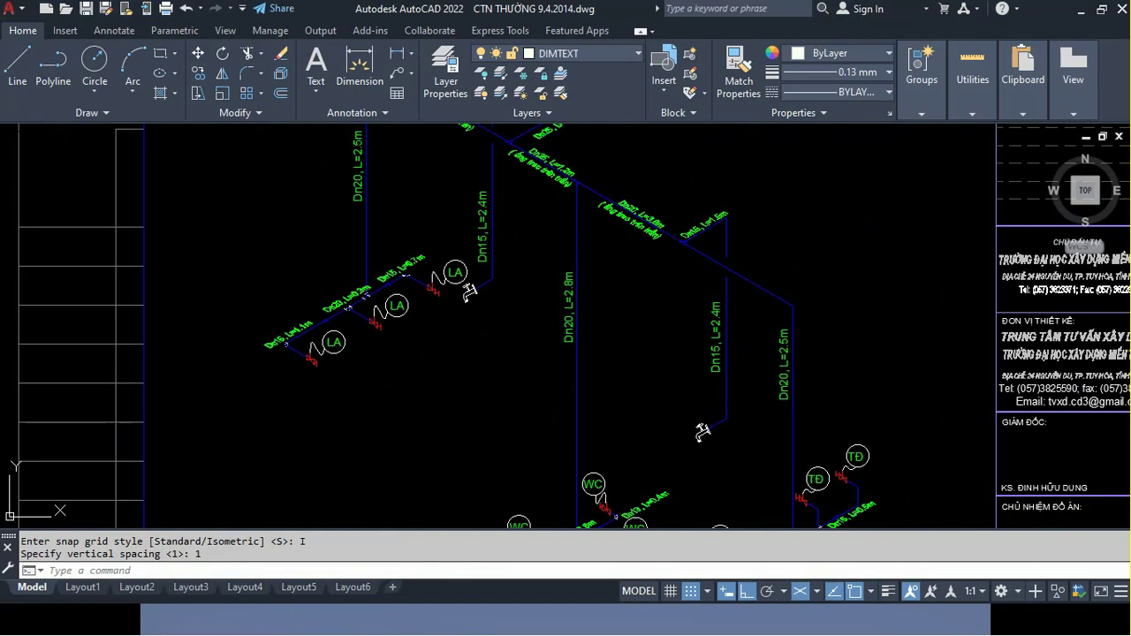
{"action": "key", "text": "ctrl+s"}
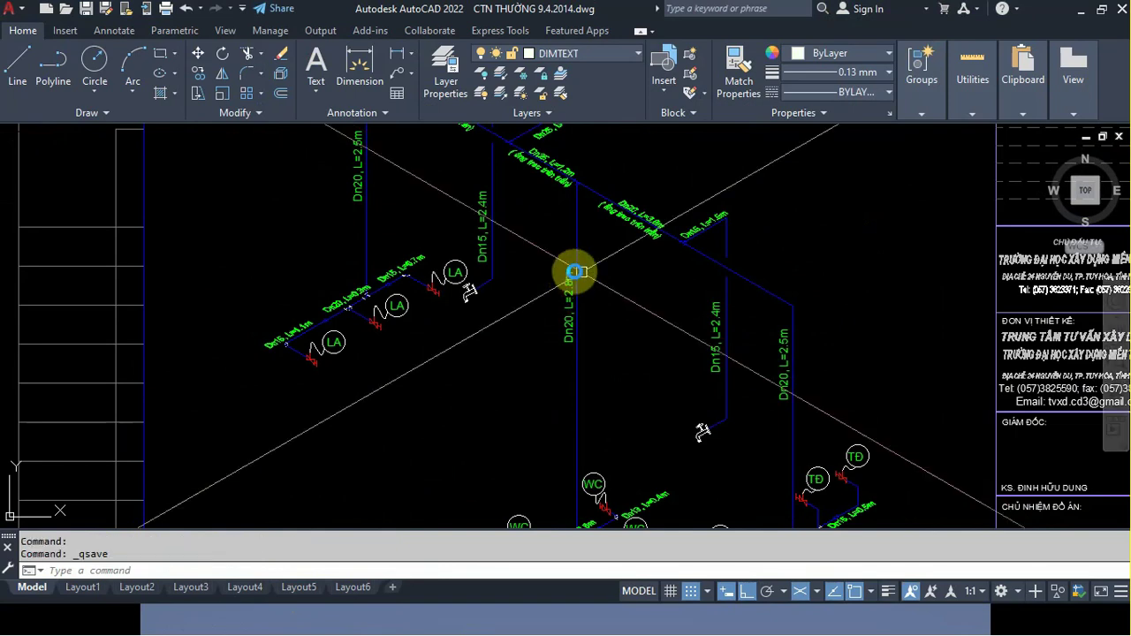
Cancel the pipe label selection and switch SNAP style back to Standard, then zoom out
{"action": "left_click", "coordinate": [568, 283]}
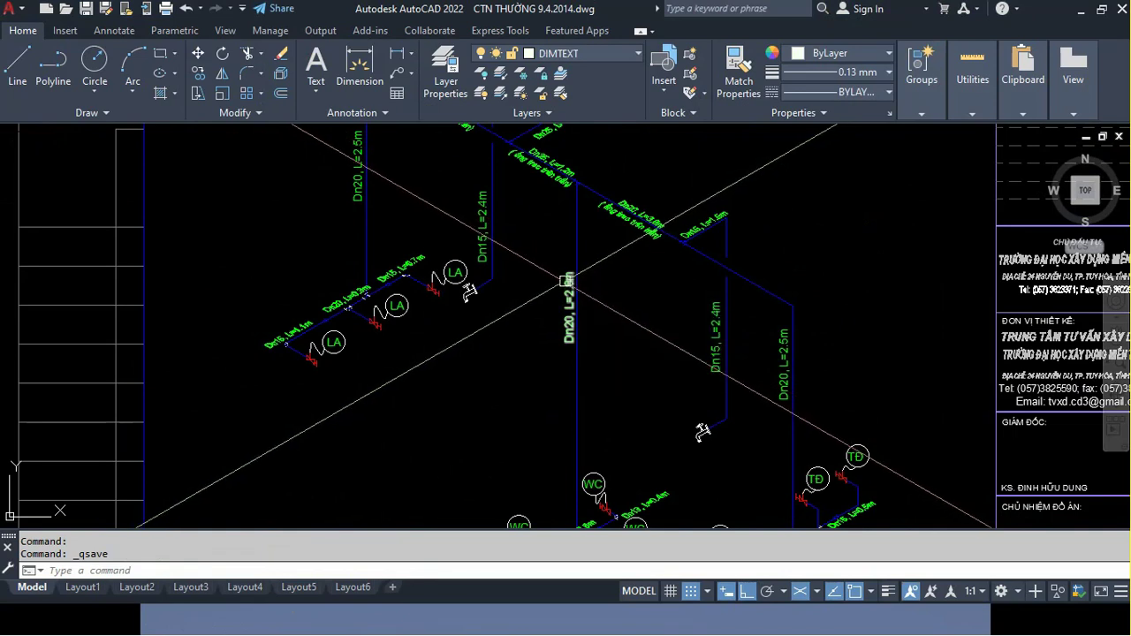
{"action": "key", "text": "Escape"}
{"action": "key", "text": "Escape"}
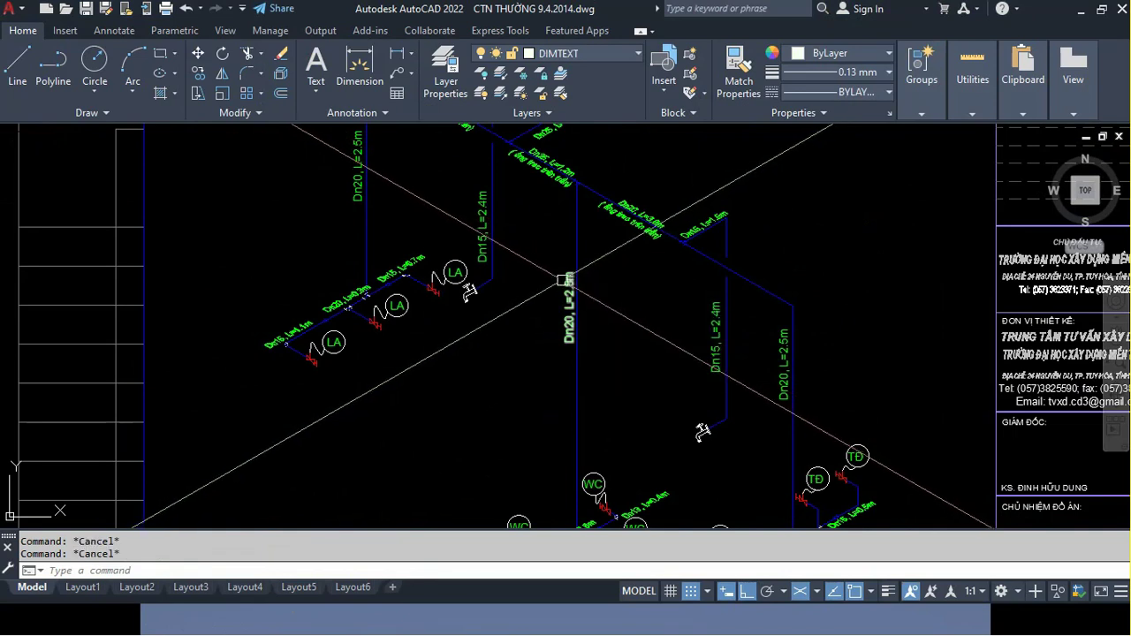
{"action": "type", "text": "s"}
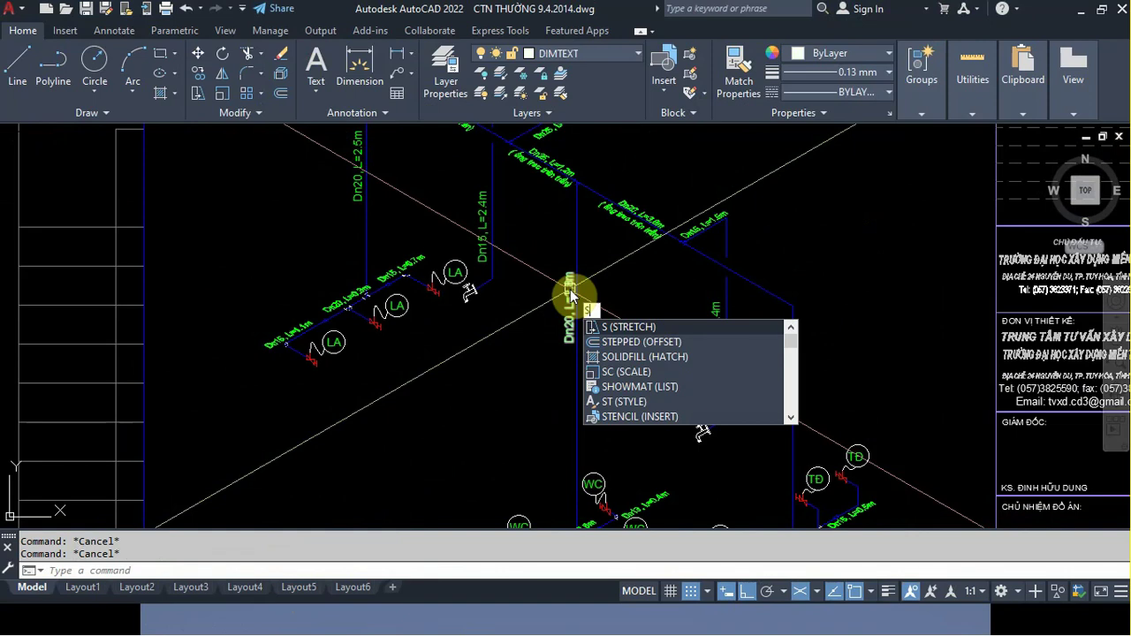
{"action": "type", "text": "AN"}
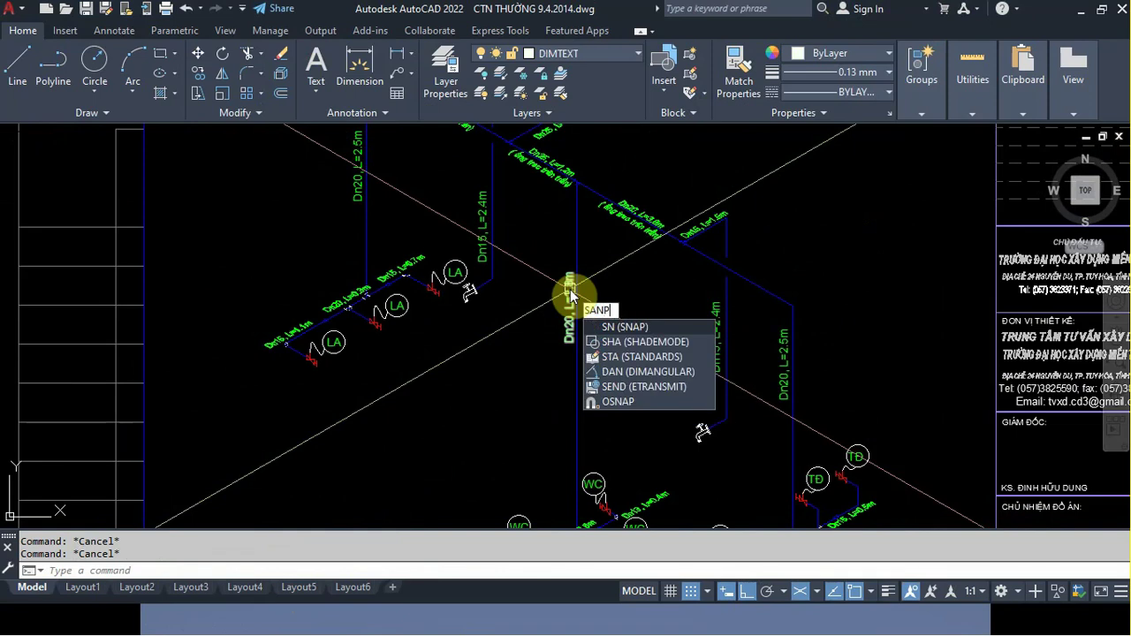
{"action": "type", "text": "P"}
{"action": "key", "text": "BackSpace"}
{"action": "key", "text": "BackSpace"}
{"action": "key", "text": "BackSpace"}
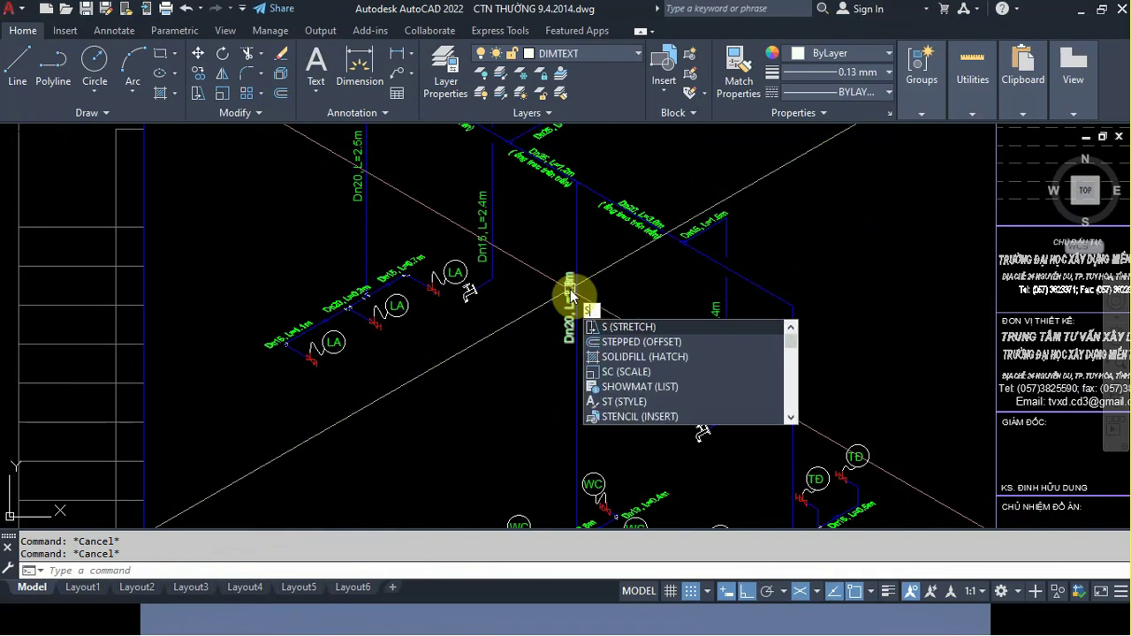
{"action": "type", "text": "NAP"}
{"action": "key", "text": "Return"}
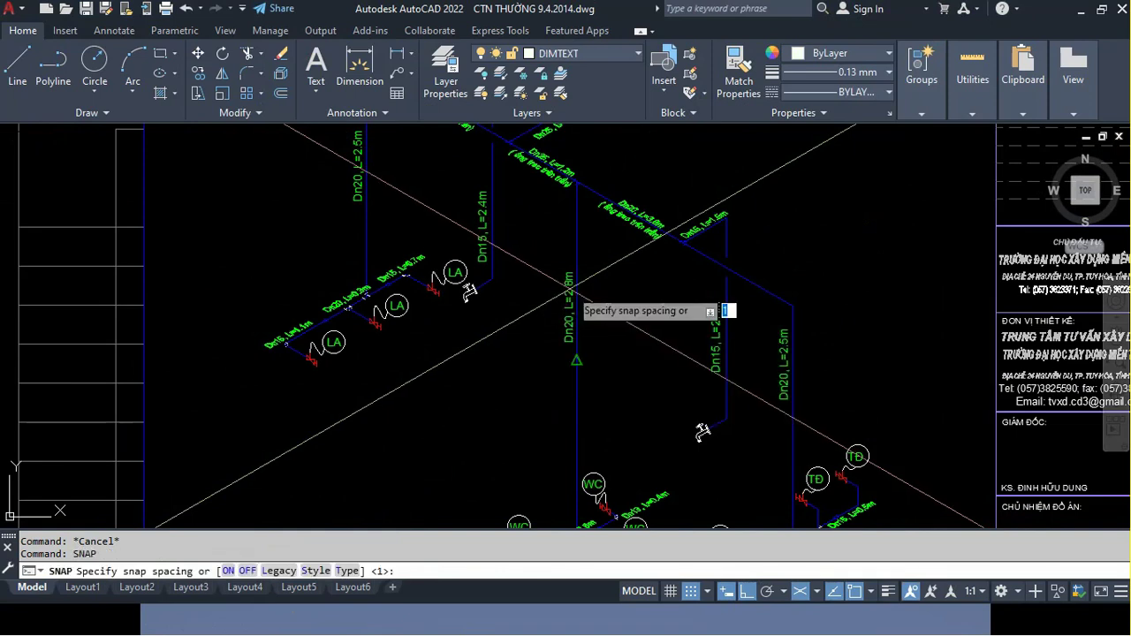
{"action": "type", "text": "S"}
{"action": "key", "text": "Return"}
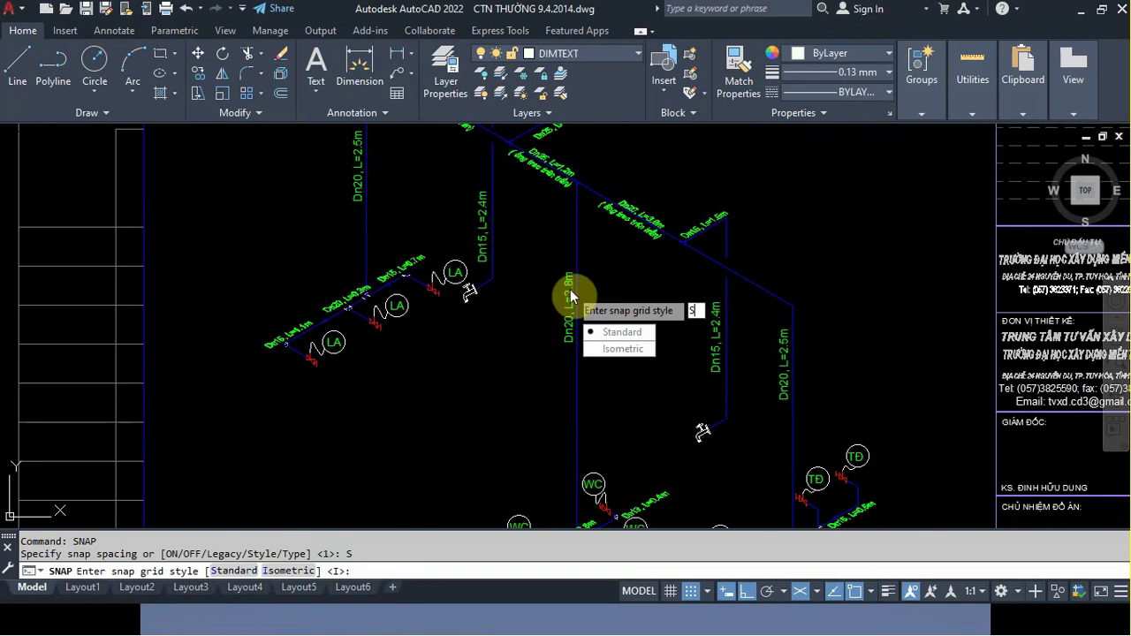
{"action": "type", "text": "S"}
{"action": "key", "text": "Return"}
{"action": "key", "text": "Return"}
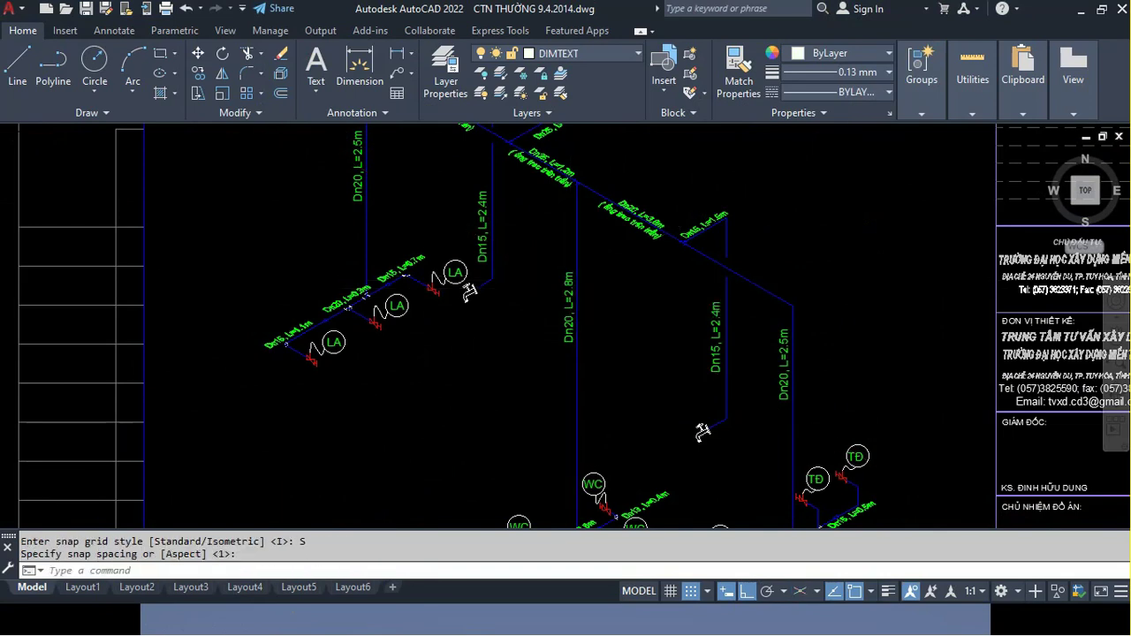
{"action": "scroll", "coordinate": [548, 292], "scroll_direction": "down", "scroll_amount": 4}
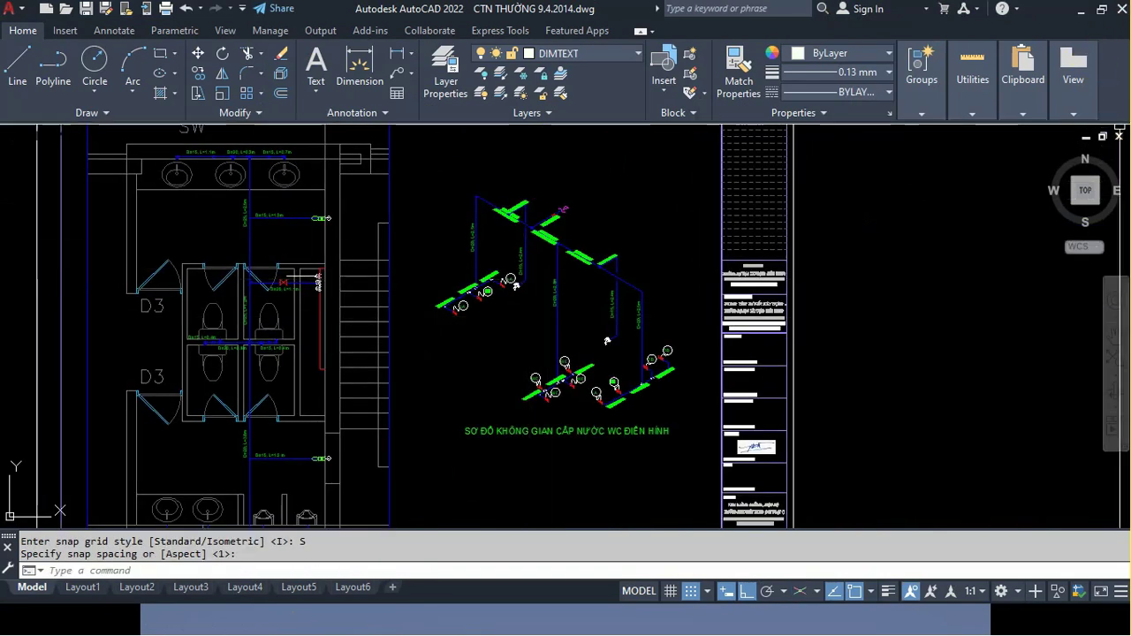
Close the pipe drawing without saving and view TH1.dwg's three frames
{"action": "left_click", "coordinate": [1120, 137]}
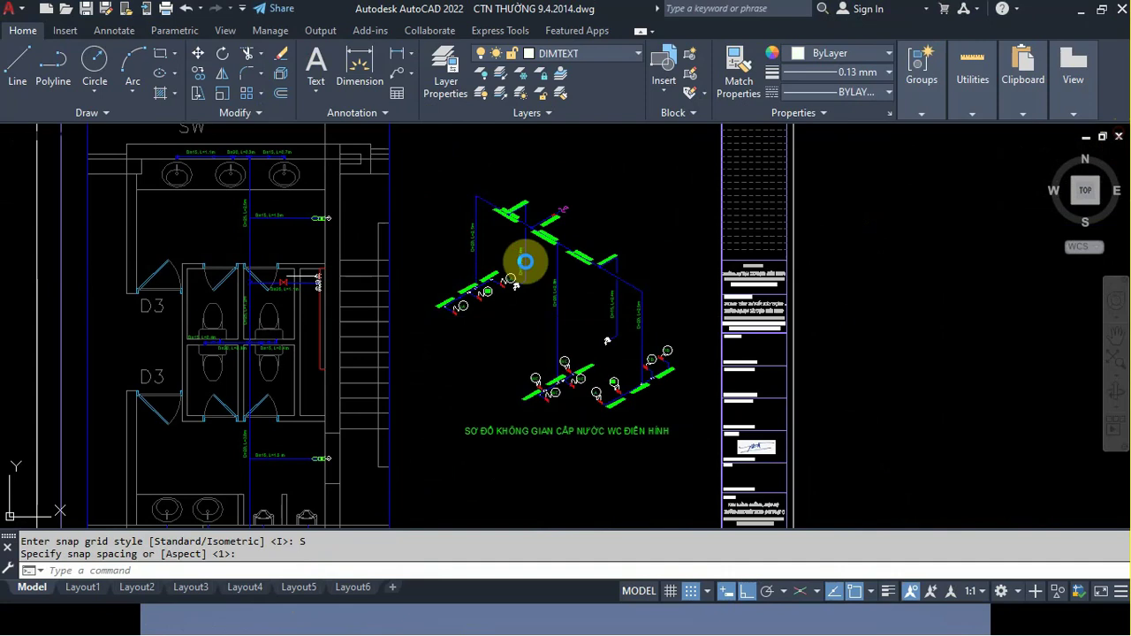
{"action": "left_click", "coordinate": [627, 343]}
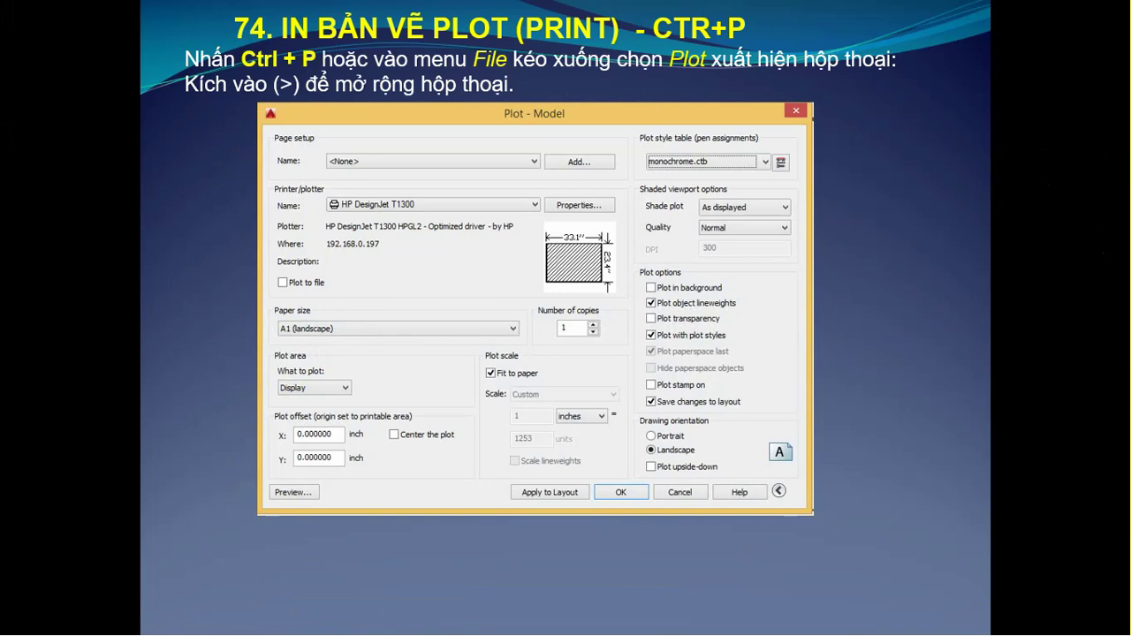
{"action": "key", "text": "alt+Tab"}
{"action": "key", "text": "alt+Tab"}
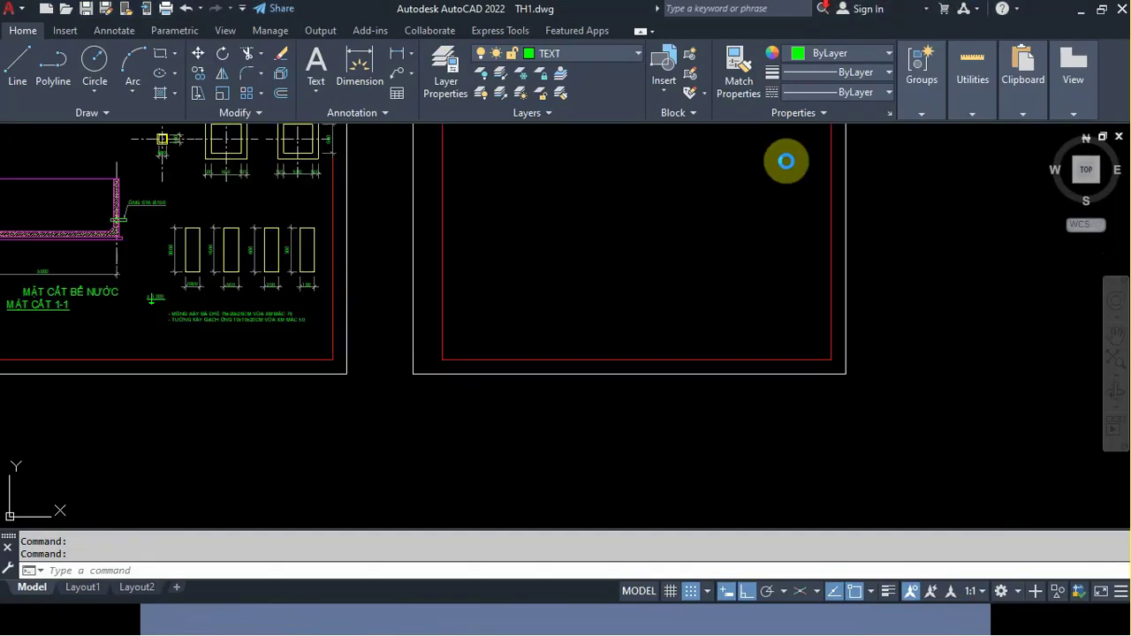
{"action": "scroll", "coordinate": [669, 276], "scroll_direction": "down", "scroll_amount": 2}
{"action": "left_click", "coordinate": [664, 272]}
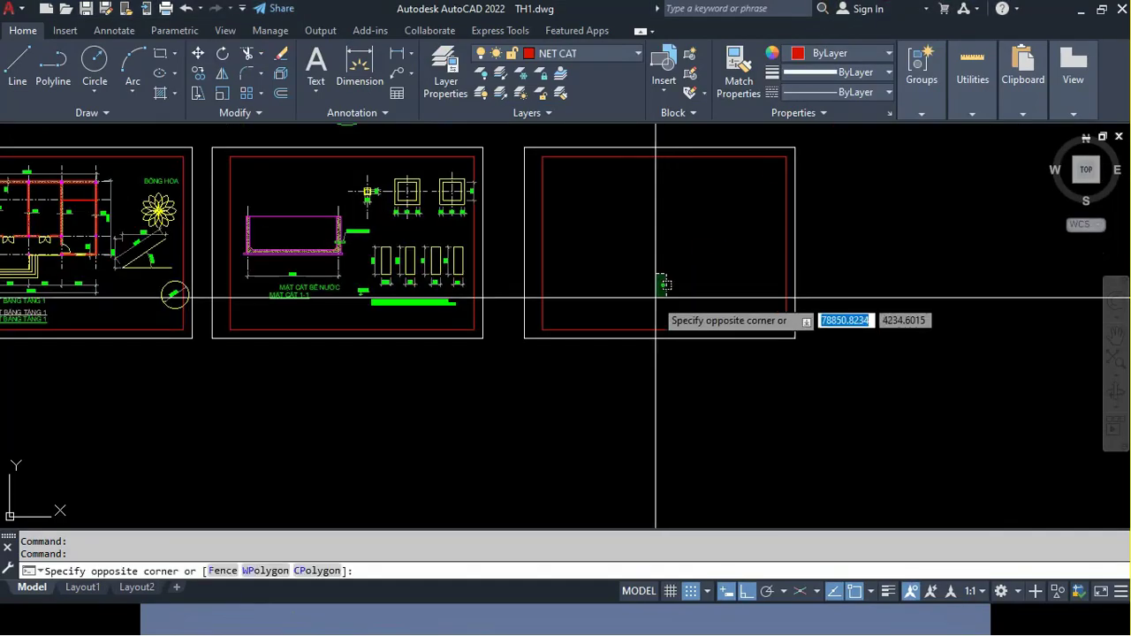
{"action": "middle_click_drag", "start_coordinate": [534, 324], "coordinate": [449, 378]}
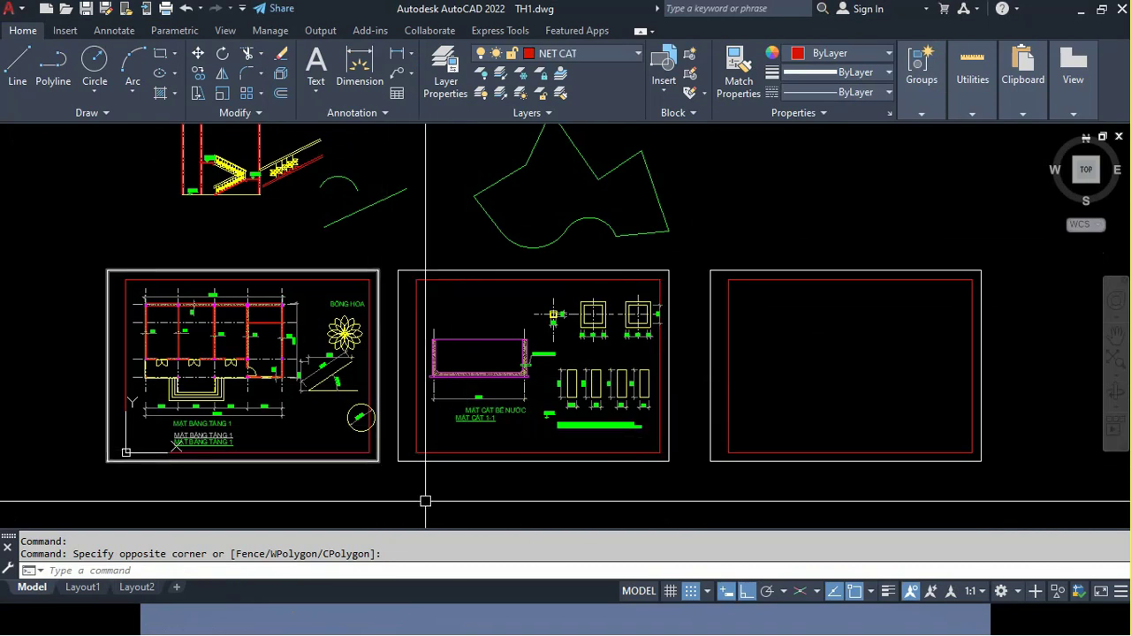
{"action": "key", "text": "alt+Tab"}
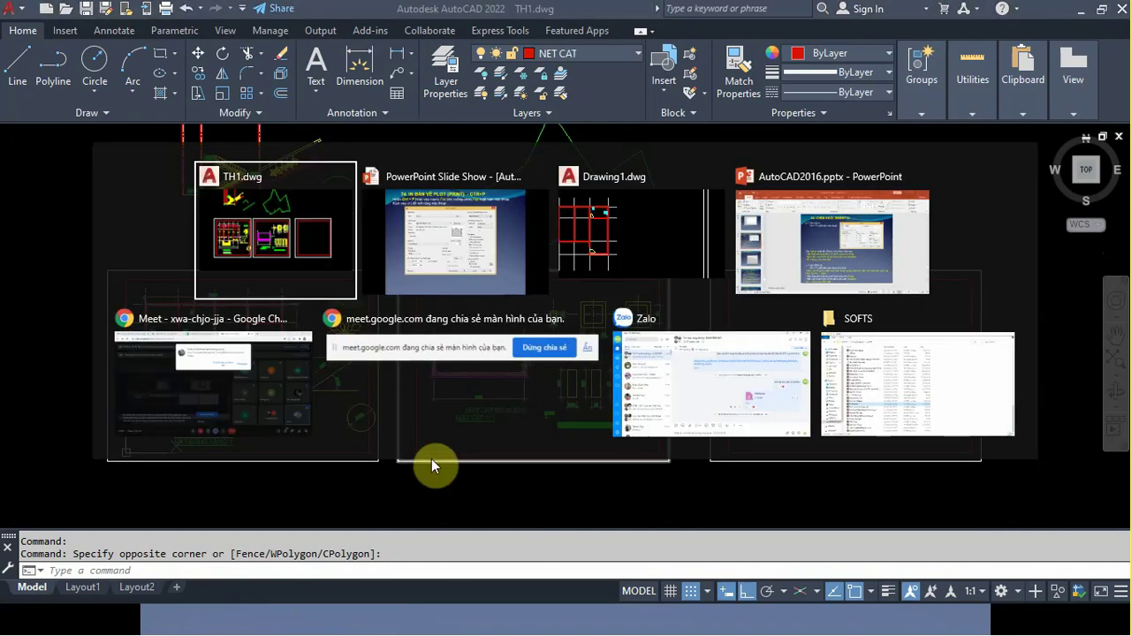
Admit the waiting guest to the Google Meet call and return to TH1.dwg
{"action": "key", "text": "Tab"}
{"action": "key", "text": "Tab"}
{"action": "key", "text": "Tab"}
{"action": "key", "text": "Tab"}
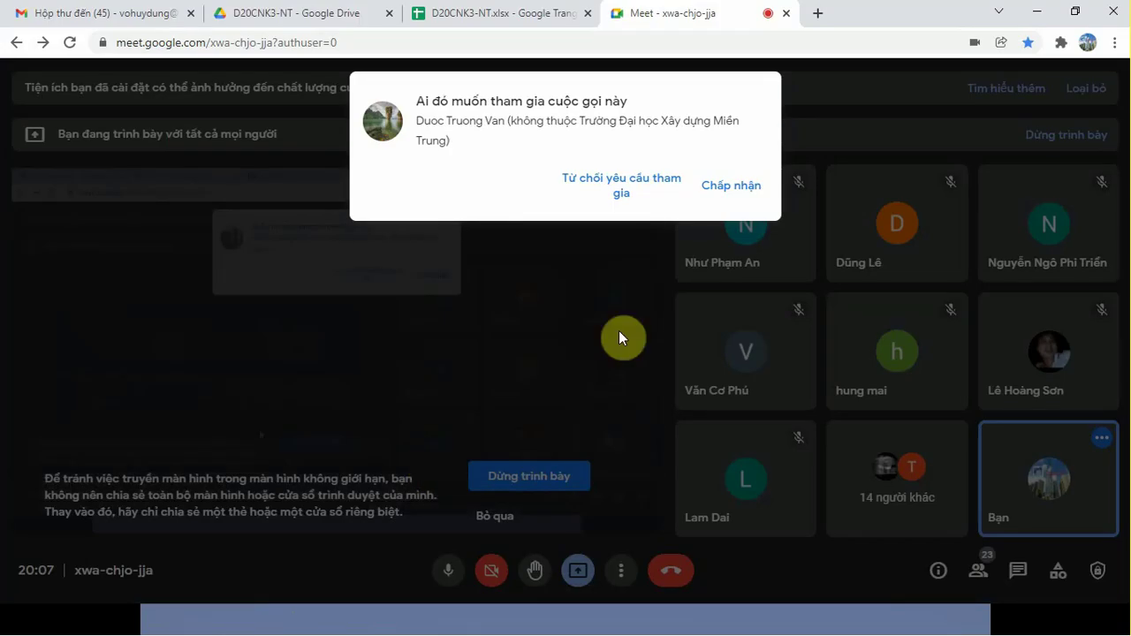
{"action": "left_click", "coordinate": [733, 185]}
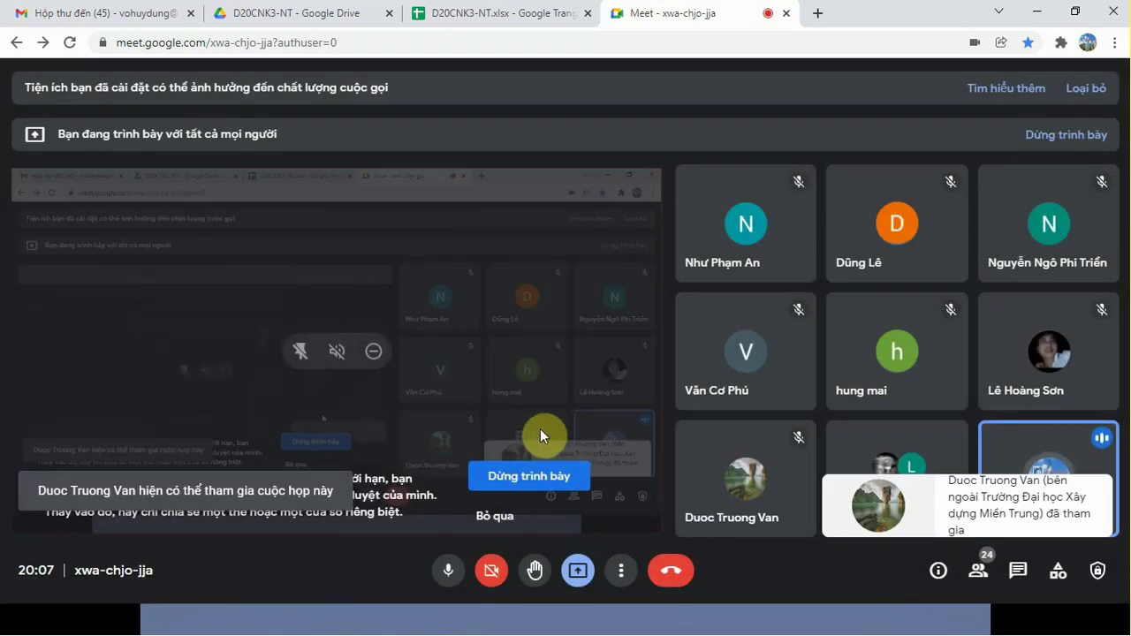
{"action": "key", "text": "alt+Tab"}
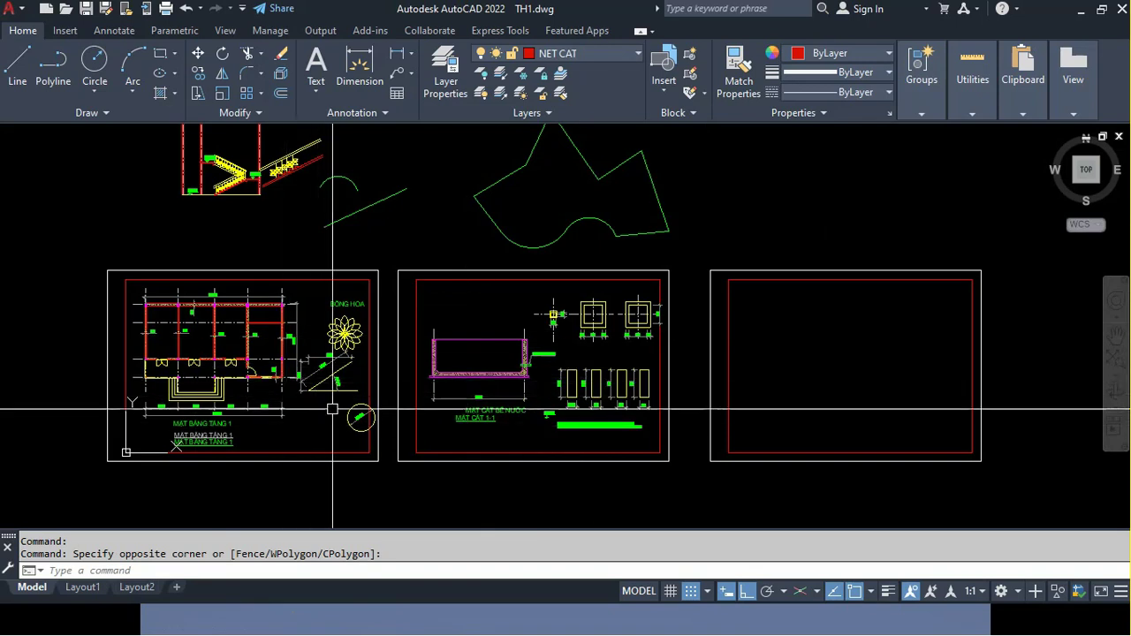
Move the circle symbol in the left frame 3039 units left with the M command
{"action": "scroll", "coordinate": [371, 398], "scroll_direction": "up", "scroll_amount": 1}
{"action": "scroll", "coordinate": [379, 402], "scroll_direction": "up", "scroll_amount": 2}
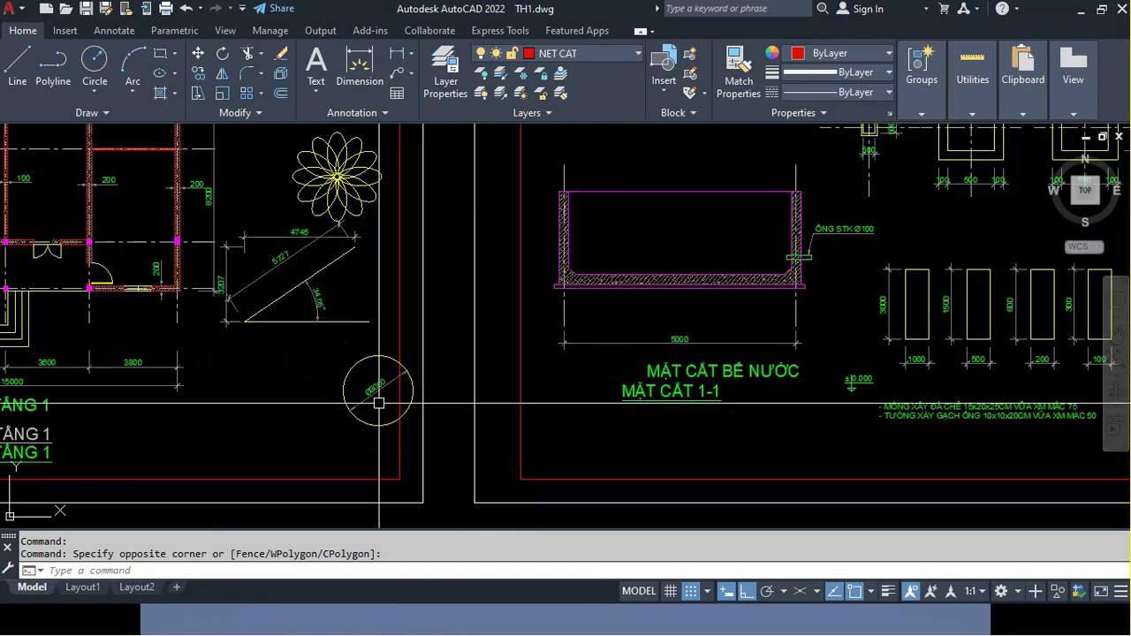
{"action": "type", "text": "m"}
{"action": "key", "text": "Return"}
{"action": "left_click_drag", "start_coordinate": [376, 442], "coordinate": [318, 371]}
{"action": "key", "text": "Return"}
{"action": "left_click", "coordinate": [311, 433]}
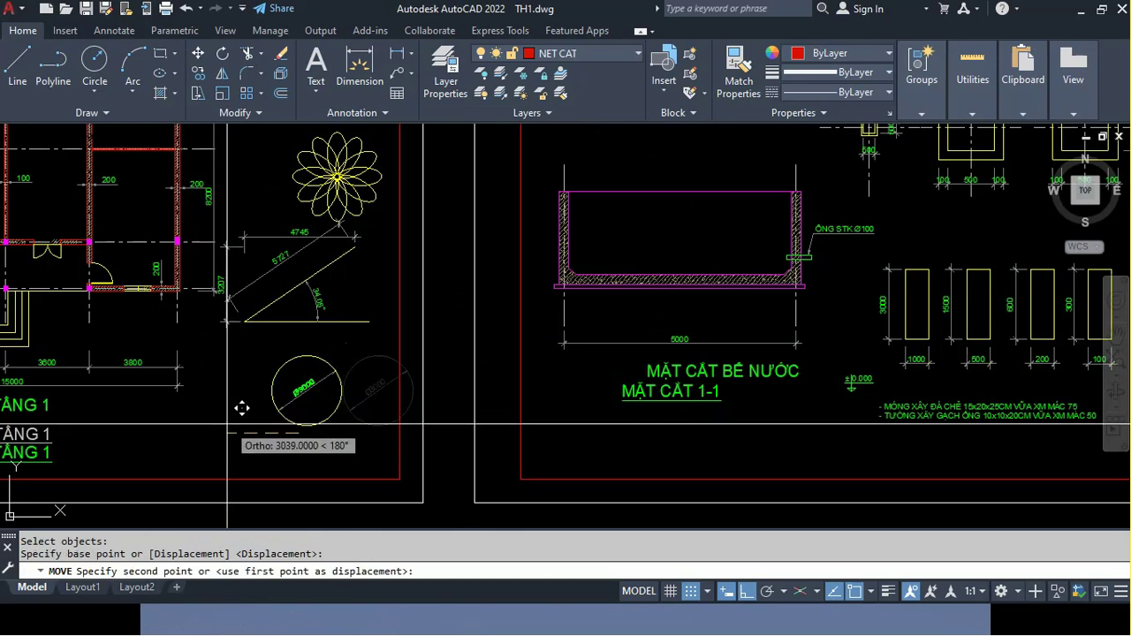
{"action": "left_click", "coordinate": [228, 424]}
{"action": "scroll", "coordinate": [329, 384], "scroll_direction": "down", "scroll_amount": 2}
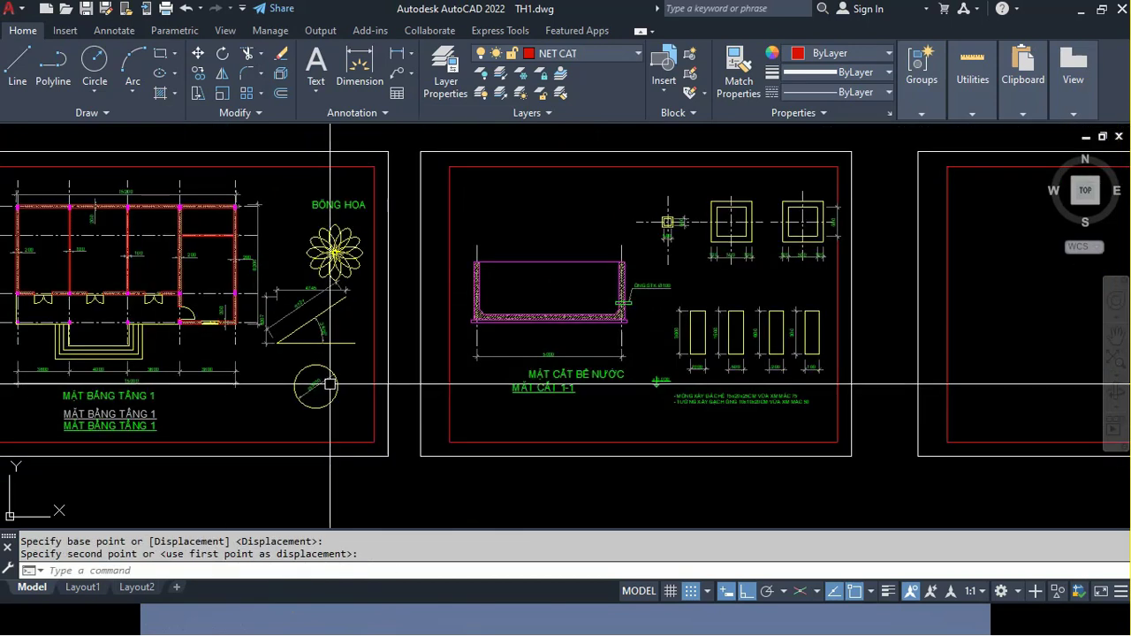
{"action": "scroll", "coordinate": [330, 384], "scroll_direction": "down", "scroll_amount": 2}
{"action": "middle_click_drag", "start_coordinate": [282, 380], "coordinate": [362, 380]}
{"action": "scroll", "coordinate": [360, 378], "scroll_direction": "up", "scroll_amount": 2}
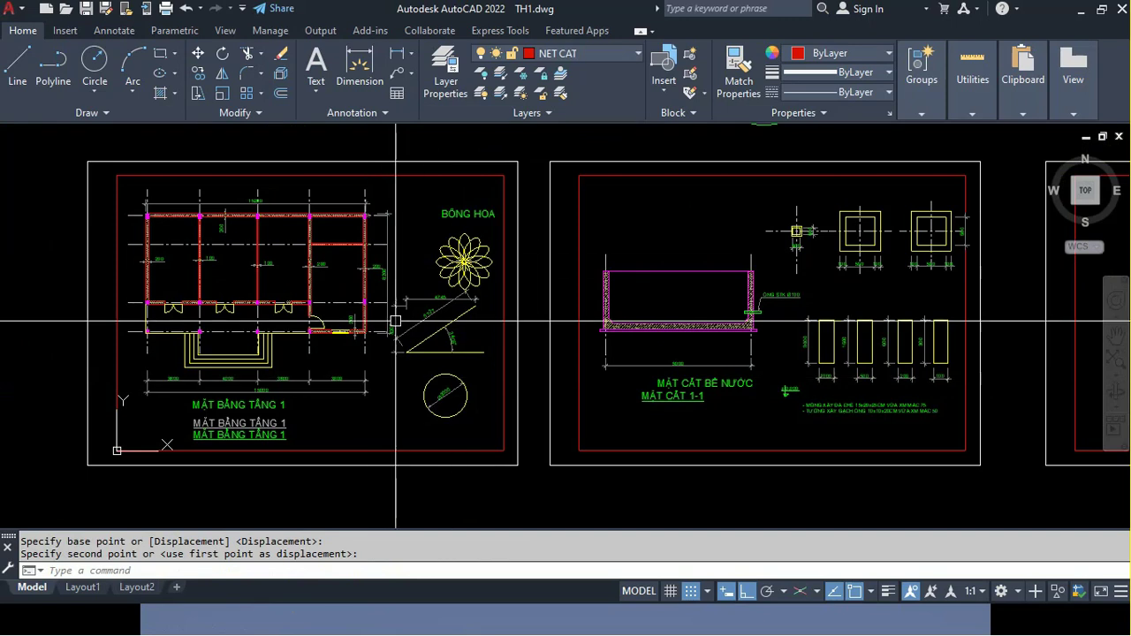
Pan slightly and drop the moved dimension beside the MẶT BẰNG TẦNG 1 plan
{"action": "middle_click_drag", "start_coordinate": [282, 339], "coordinate": [298, 361]}
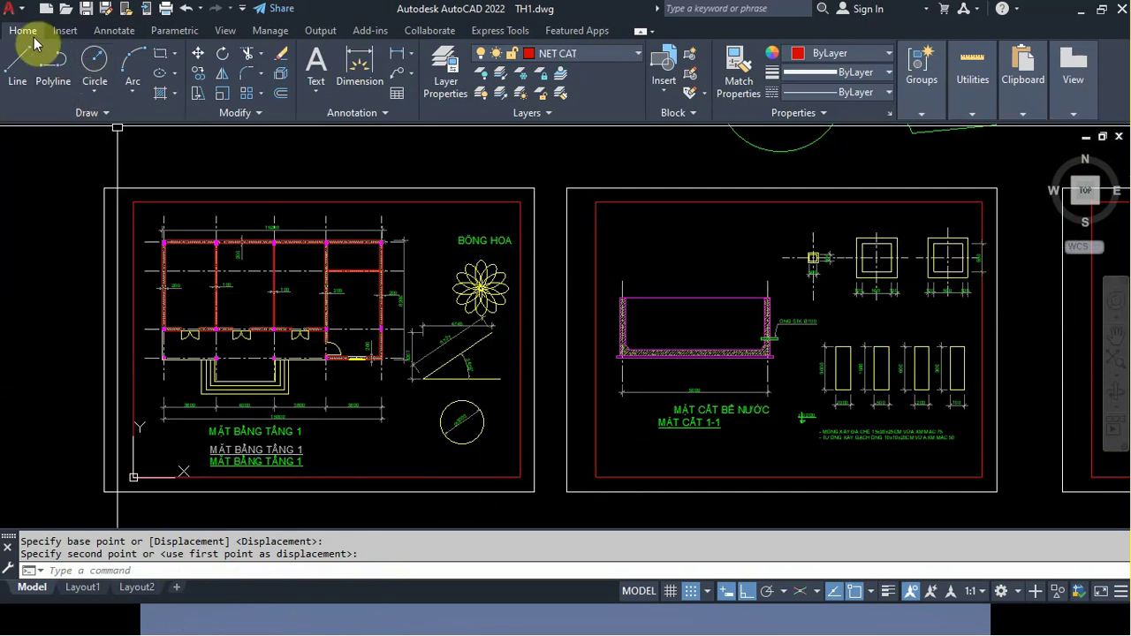
{"action": "left_click", "coordinate": [333, 200]}
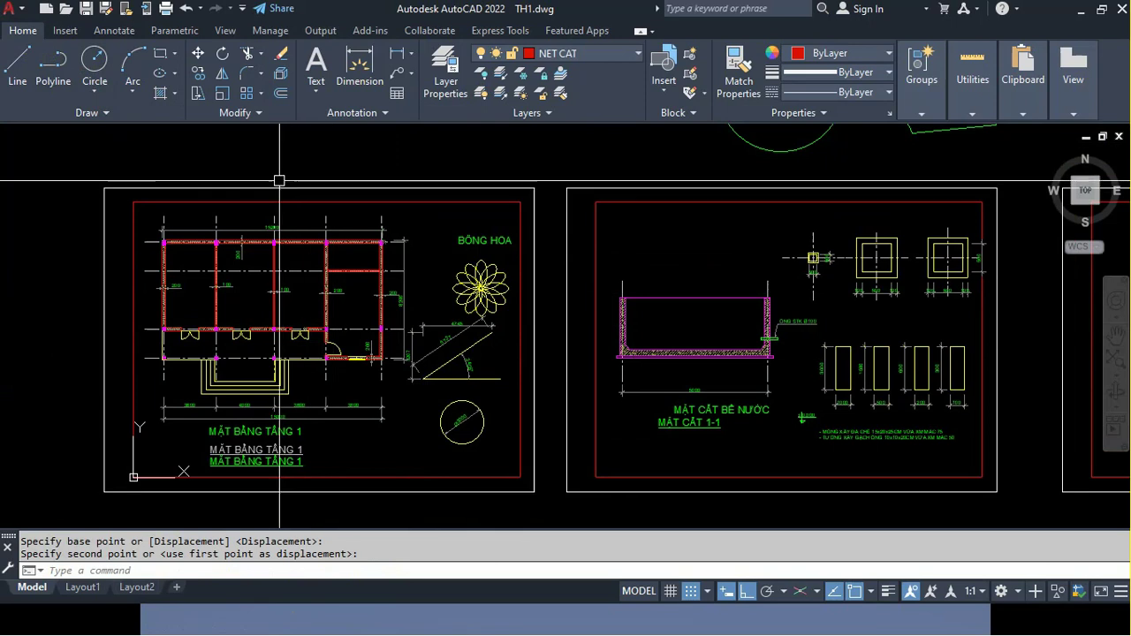
Choose Export > PDF from the application menu for TH1.dwg
{"action": "left_click", "coordinate": [24, 14]}
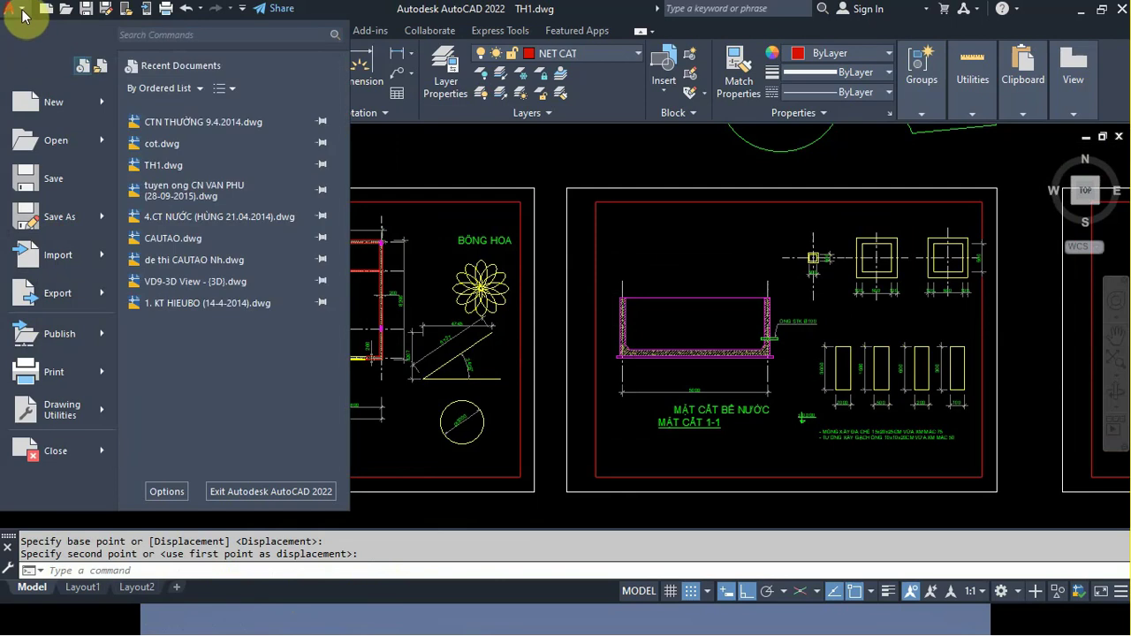
{"action": "mouse_move", "coordinate": [58, 293]}
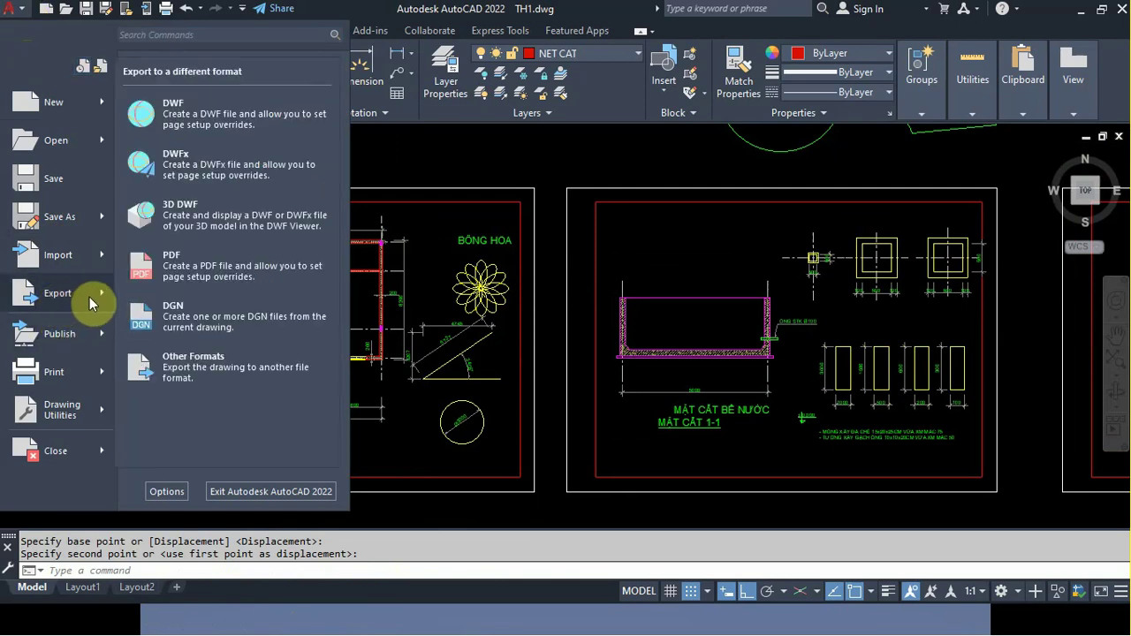
{"action": "left_click", "coordinate": [166, 270]}
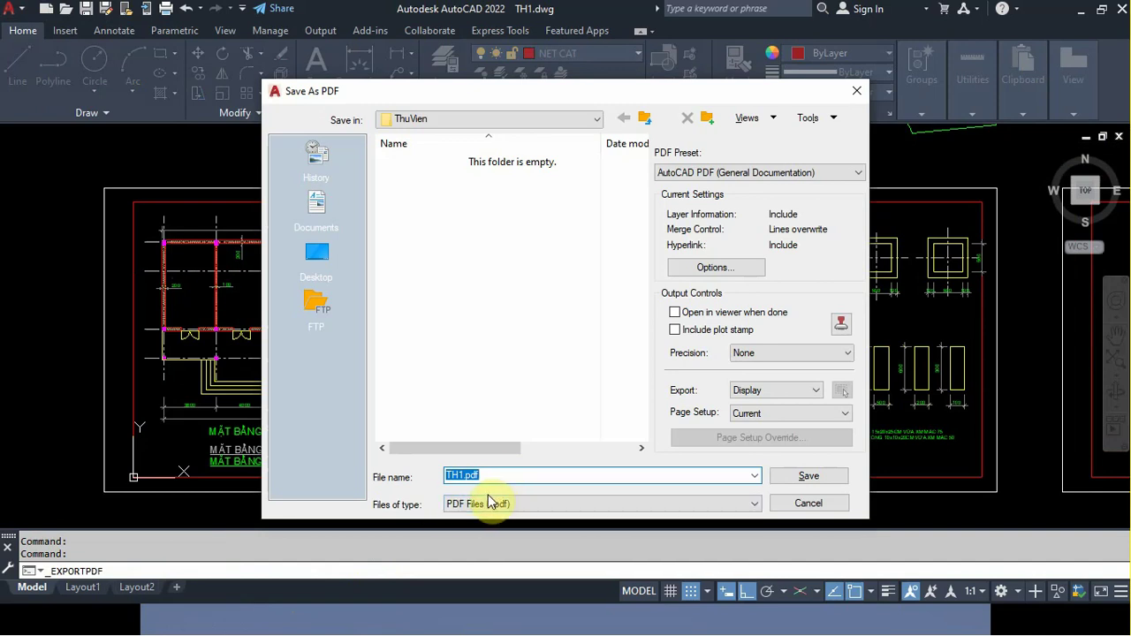
Point the PDF export to the Desktop folder and select the TH1.pdf file name
{"action": "left_click", "coordinate": [461, 122]}
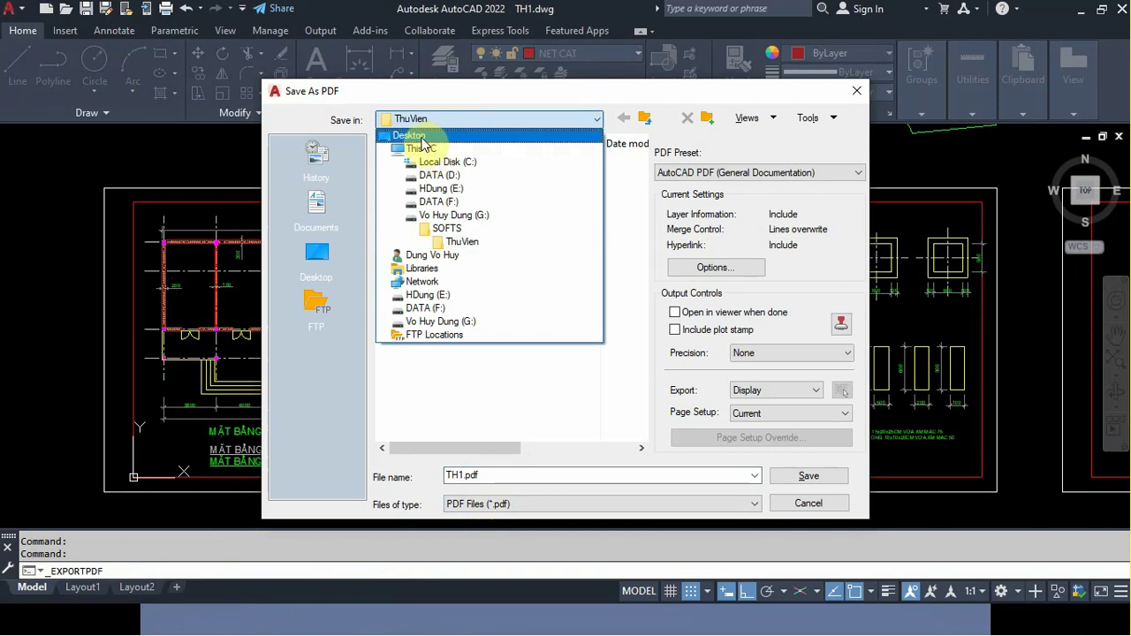
{"action": "left_click", "coordinate": [424, 141]}
{"action": "left_click", "coordinate": [463, 475]}
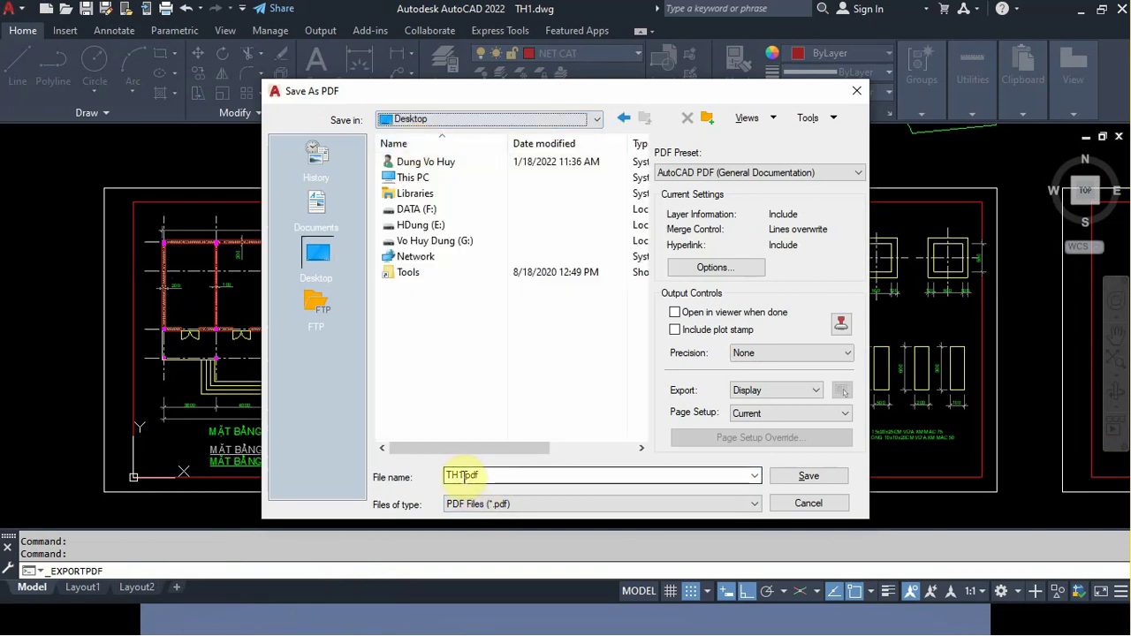
{"action": "double_click", "coordinate": [463, 475]}
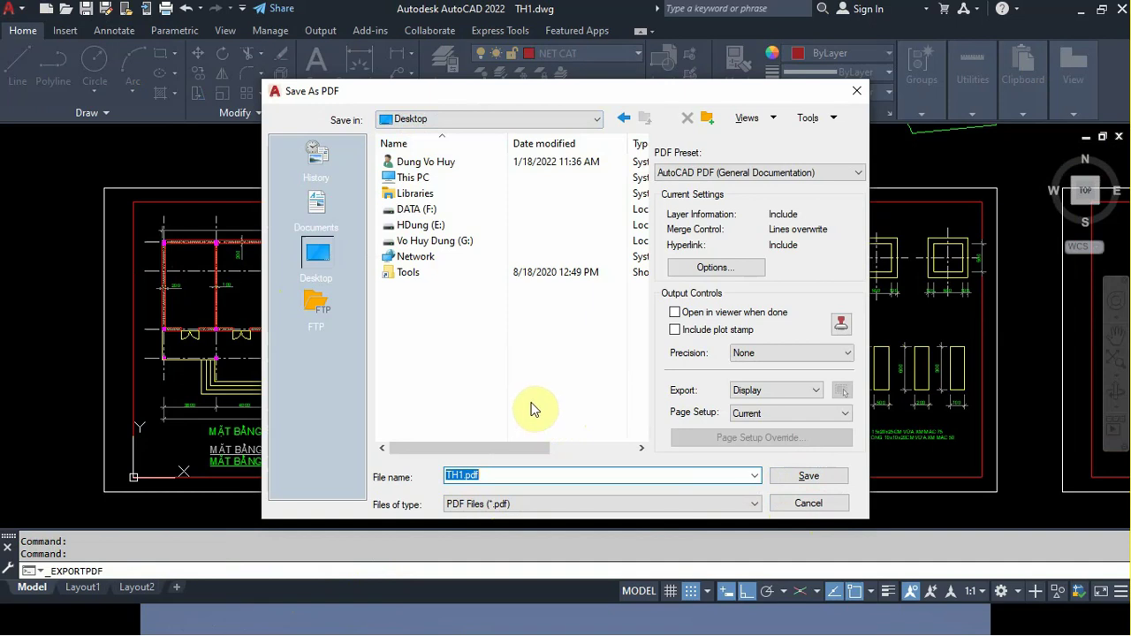
Cancel the PDF export and look over the Print options in the application menu
{"action": "left_click", "coordinate": [810, 506]}
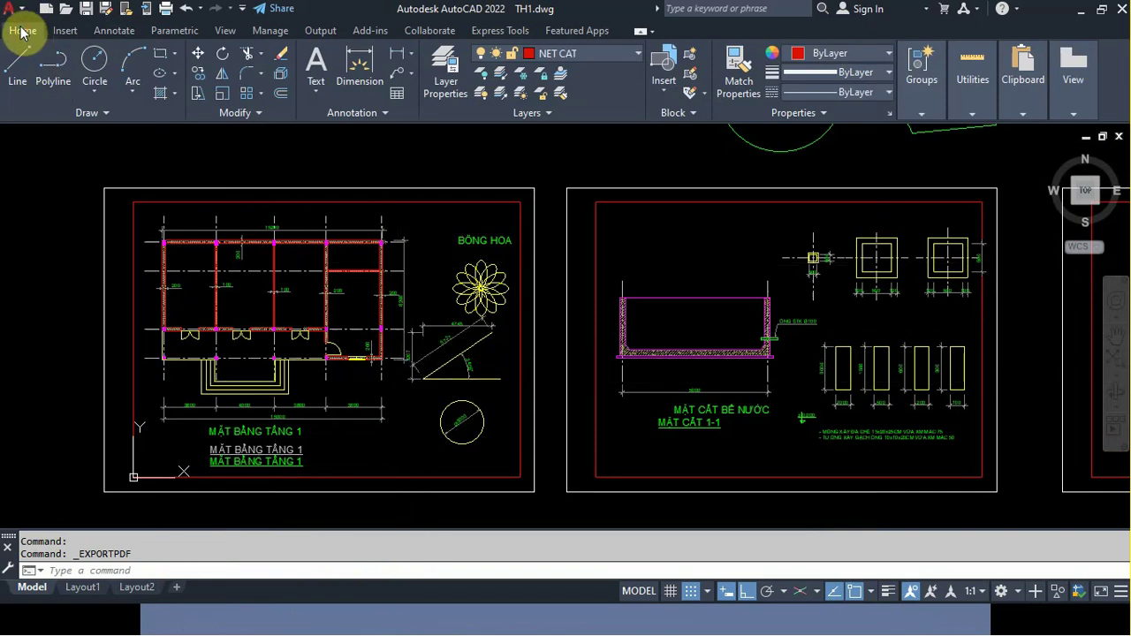
{"action": "left_click", "coordinate": [39, 228]}
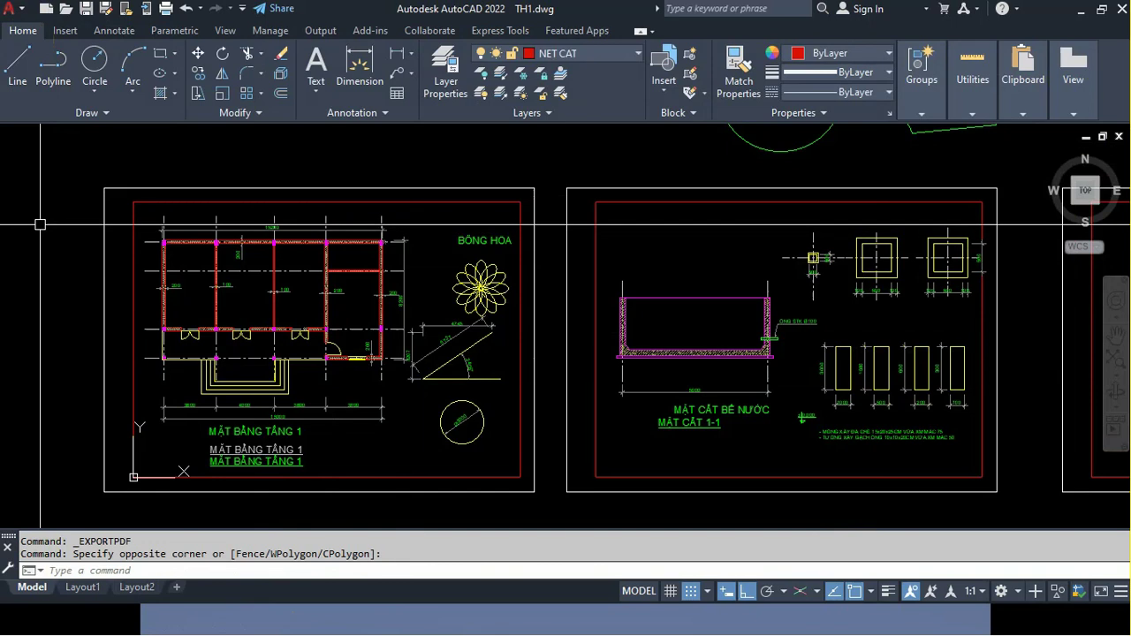
{"action": "left_click", "coordinate": [57, 213]}
{"action": "left_click", "coordinate": [57, 213]}
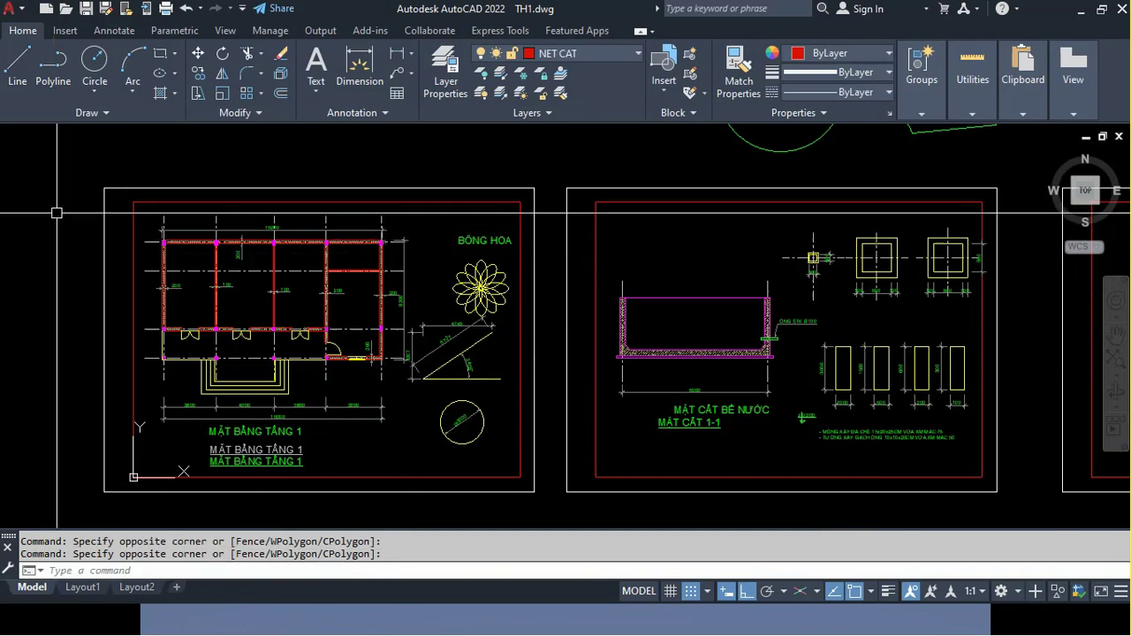
{"action": "left_click", "coordinate": [10, 9]}
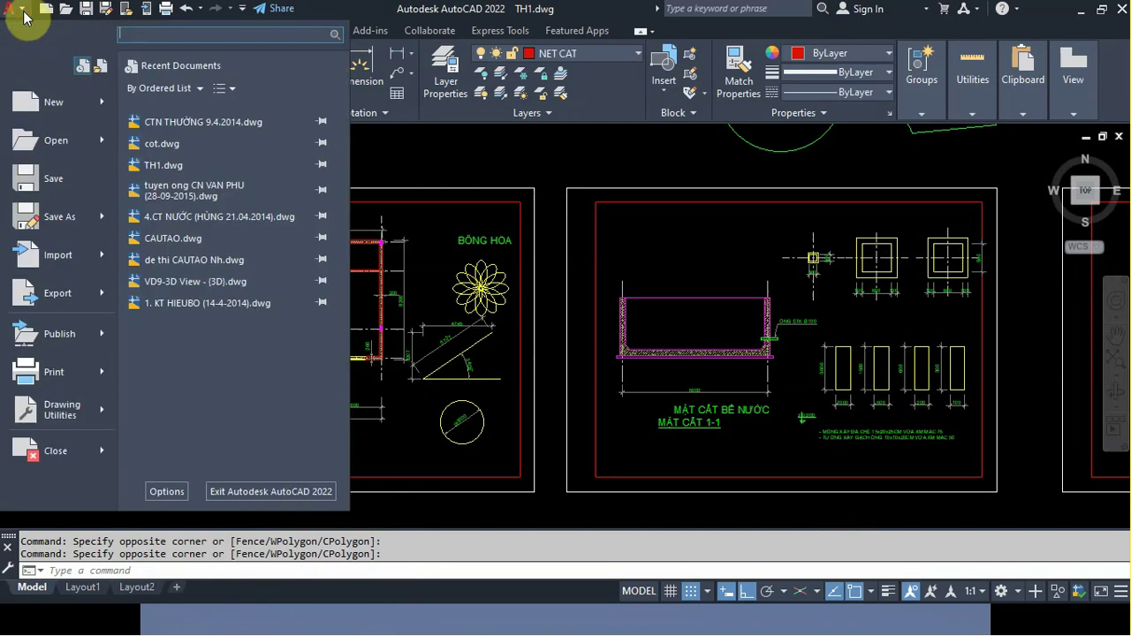
{"action": "left_click", "coordinate": [104, 380]}
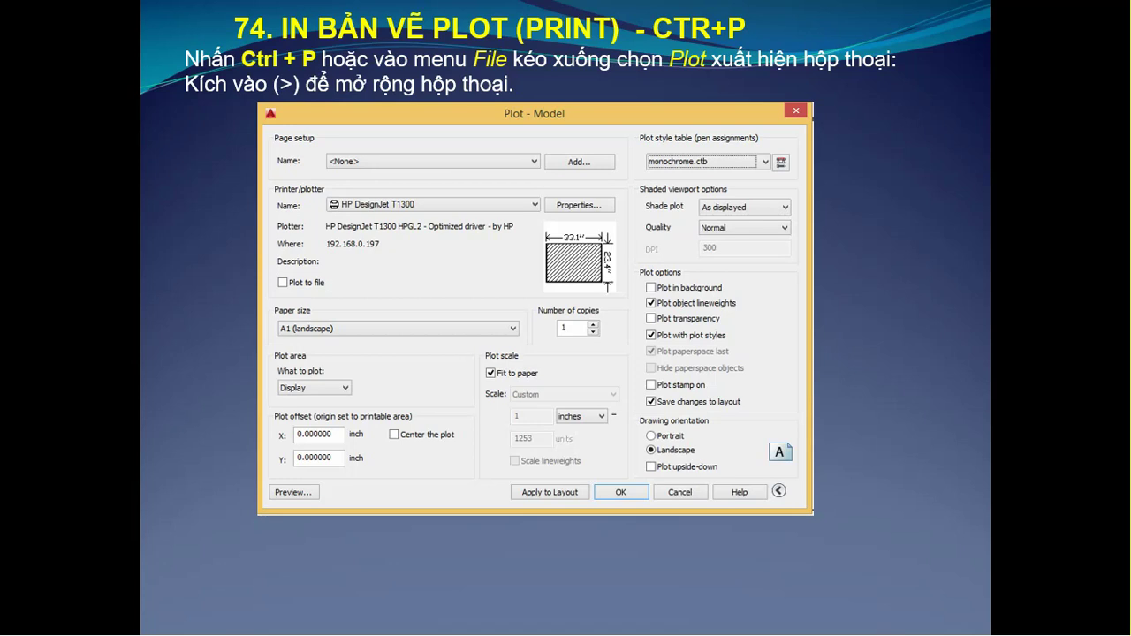
Exit the PowerPoint slideshow and switch back to the TH1.dwg drawing in AutoCAD
{"action": "left_click", "coordinate": [518, 591]}
{"action": "key", "text": "Escape"}
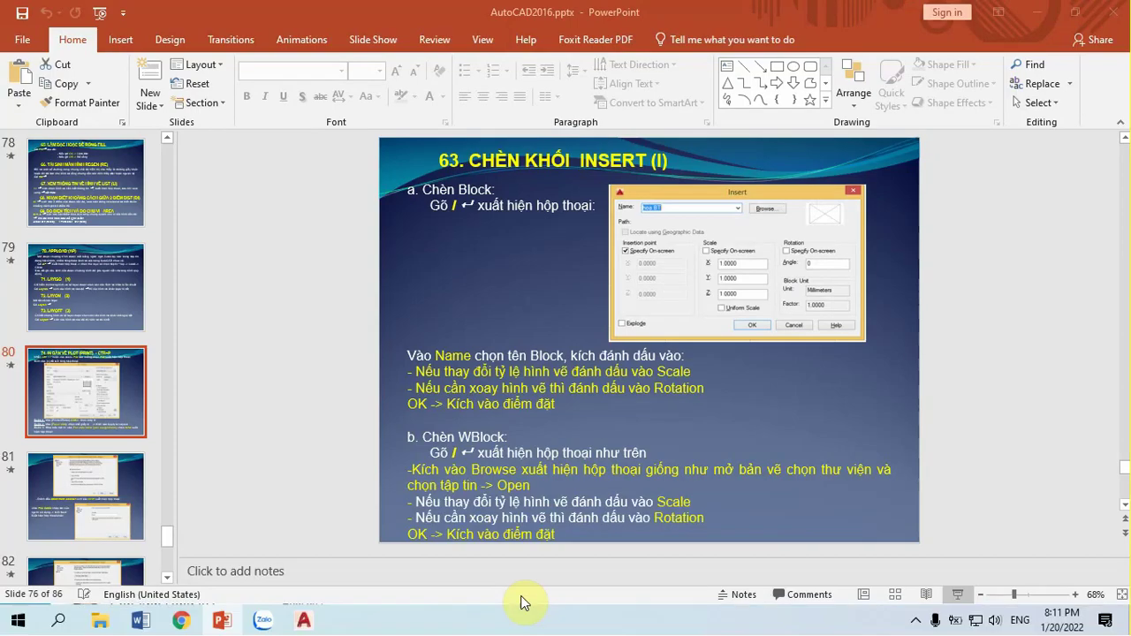
{"action": "left_click", "coordinate": [915, 621]}
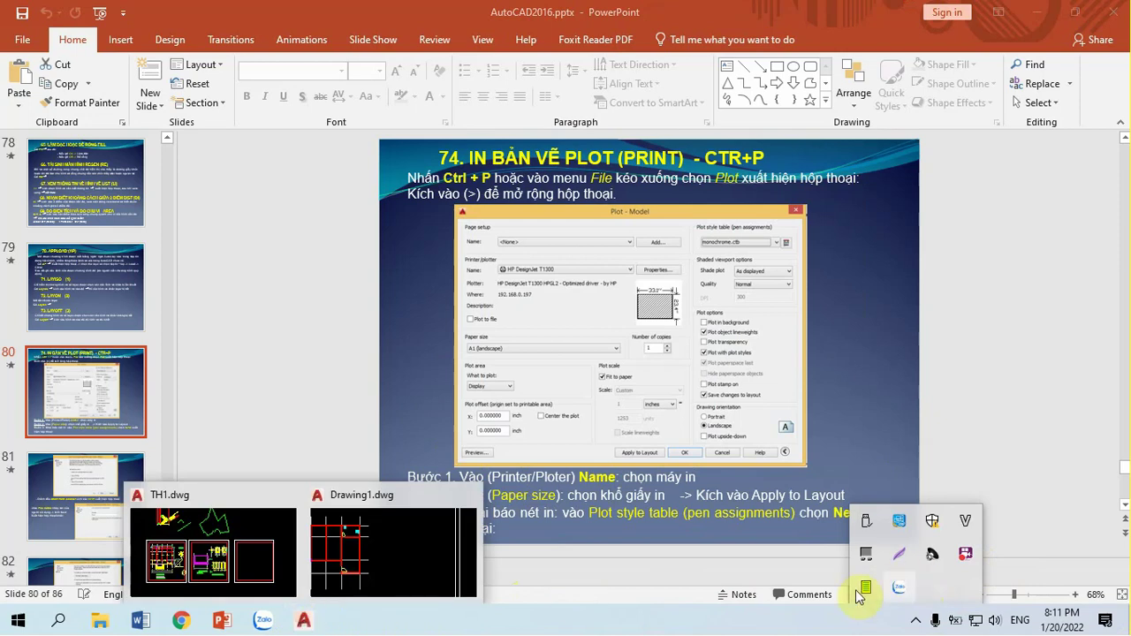
{"action": "mouse_move", "coordinate": [303, 620]}
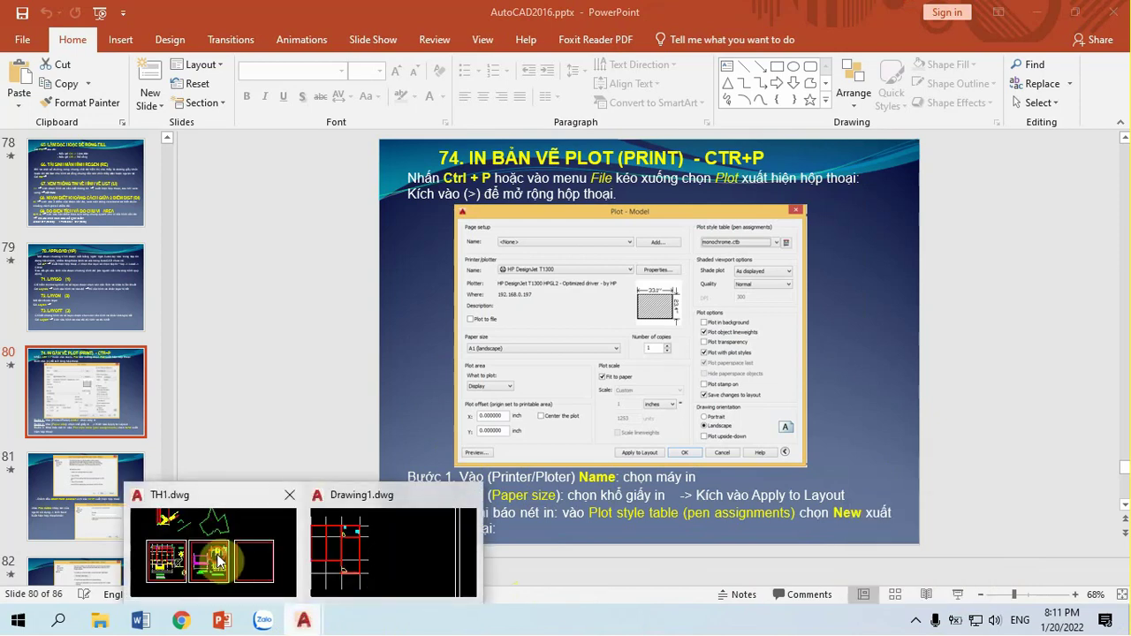
{"action": "left_click", "coordinate": [216, 554]}
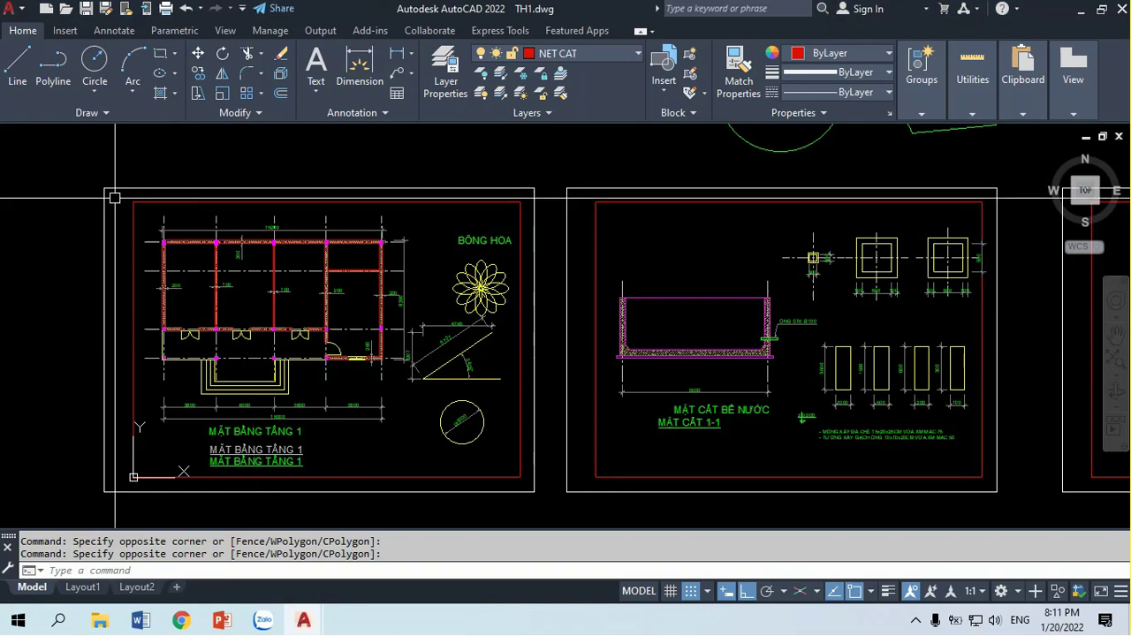
{"action": "left_click", "coordinate": [20, 11]}
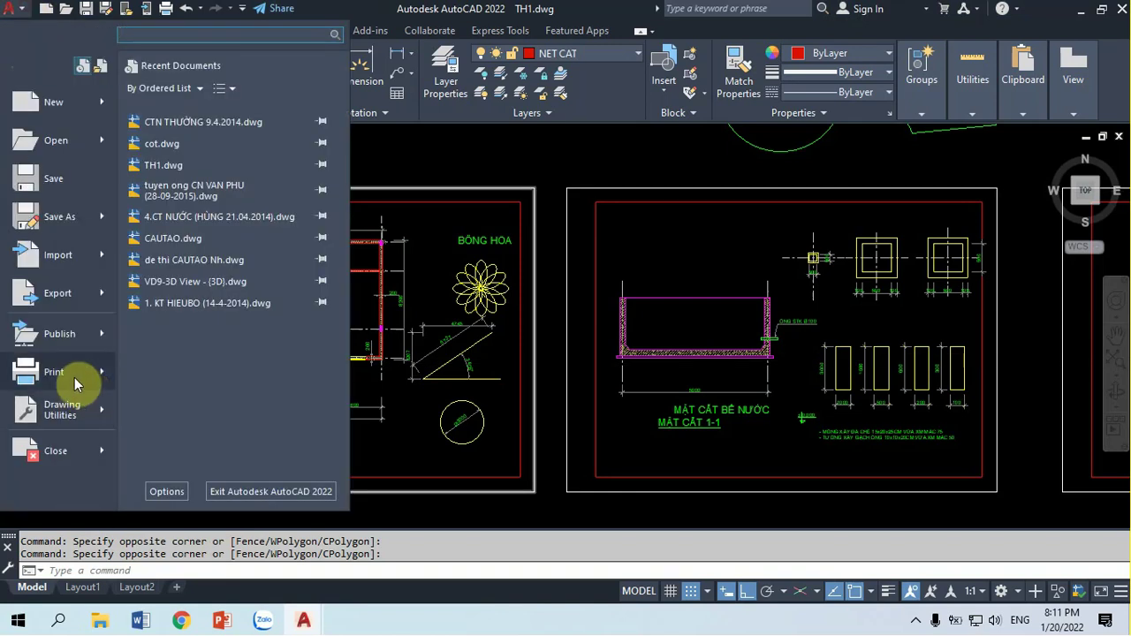
{"action": "key", "text": "Escape"}
{"action": "key", "text": "ctrl+p"}
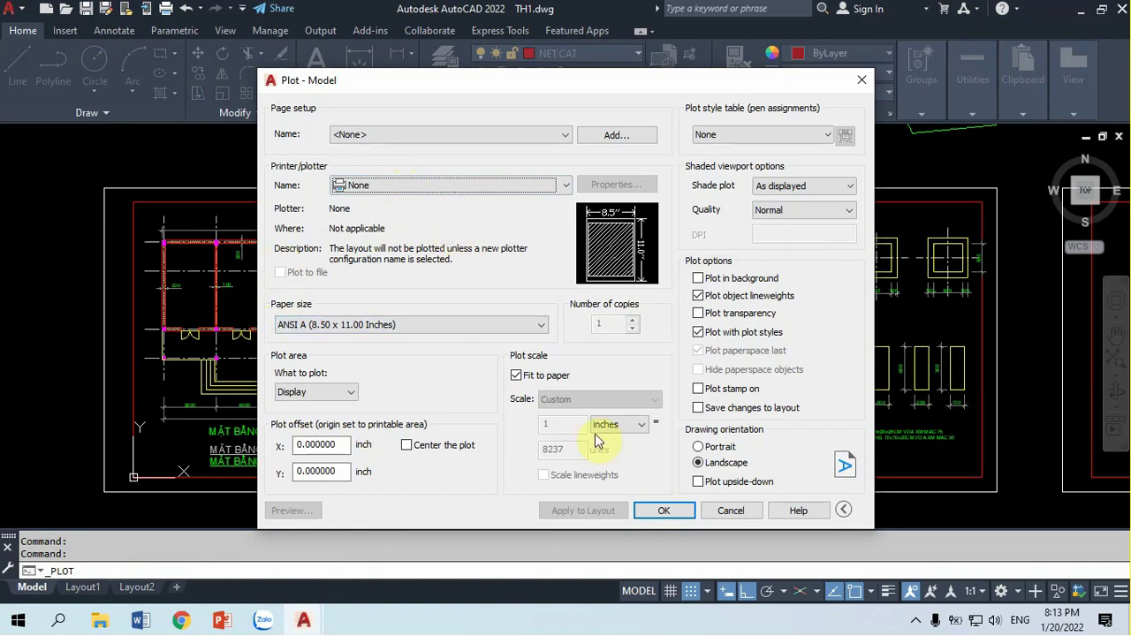
{"action": "left_click", "coordinate": [731, 510]}
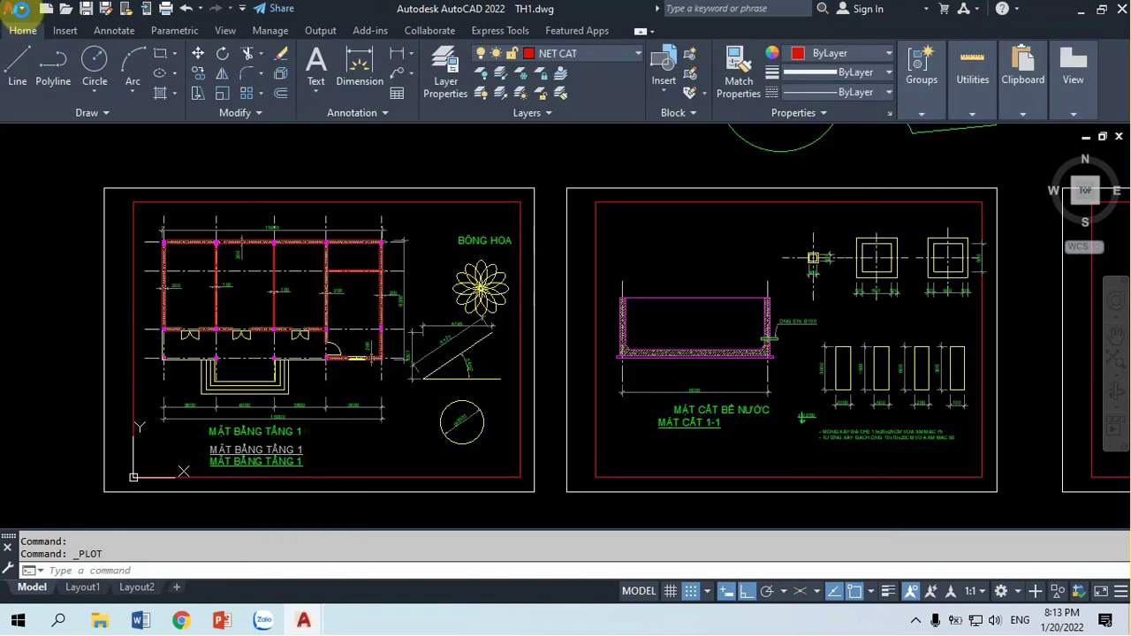
Open the Plot - Model dialog from the application menu and list the available printers
{"action": "left_click", "coordinate": [10, 9]}
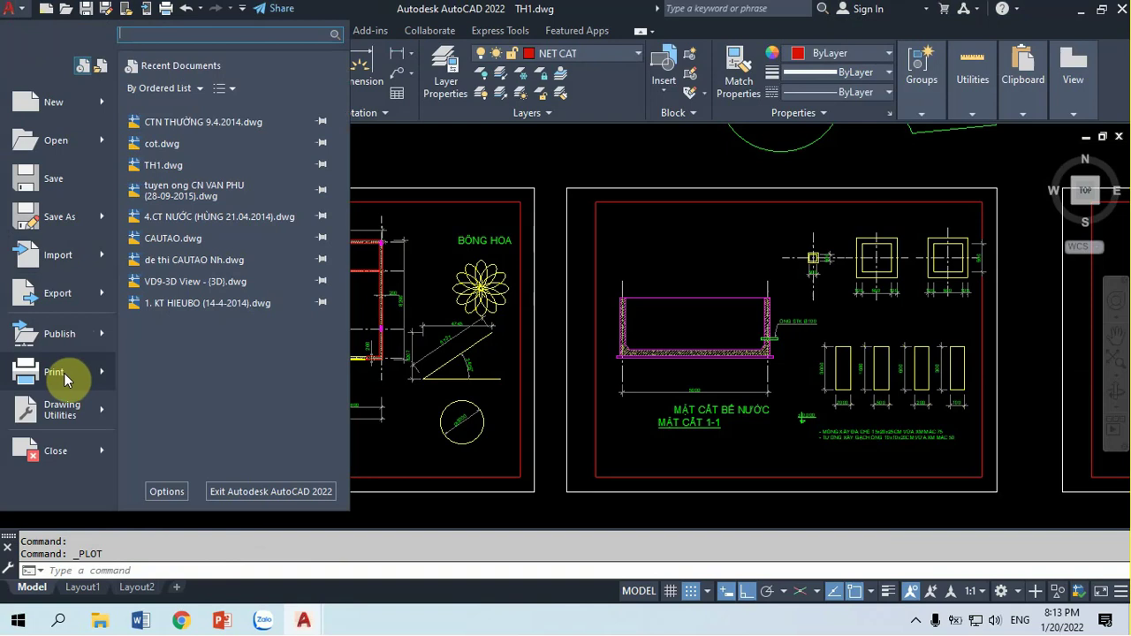
{"action": "left_click", "coordinate": [56, 378]}
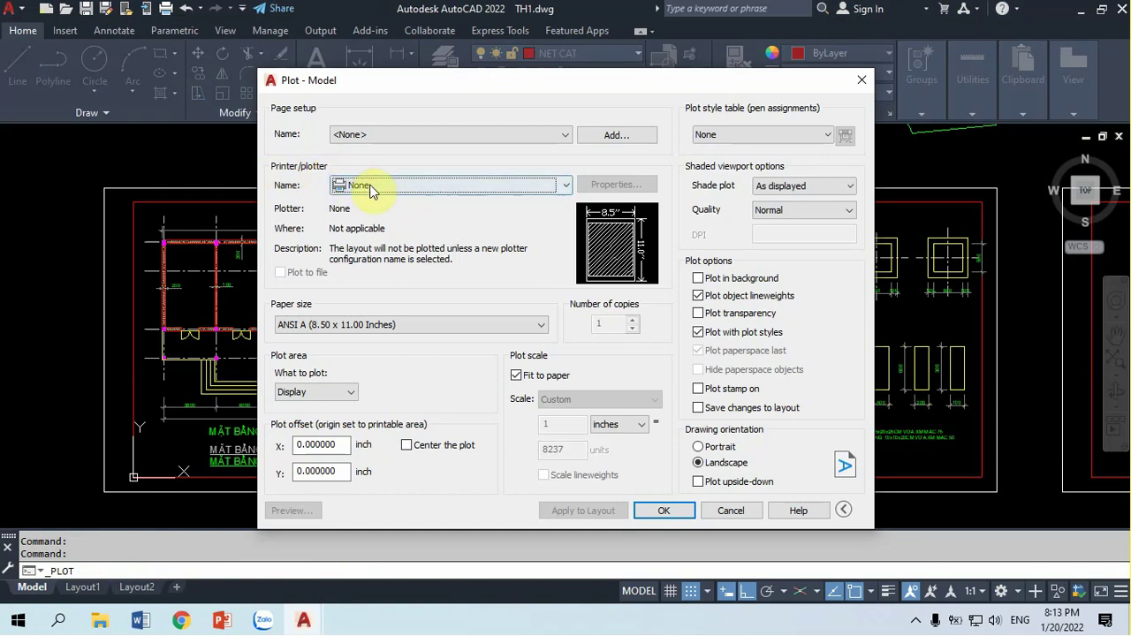
{"action": "left_click", "coordinate": [358, 185]}
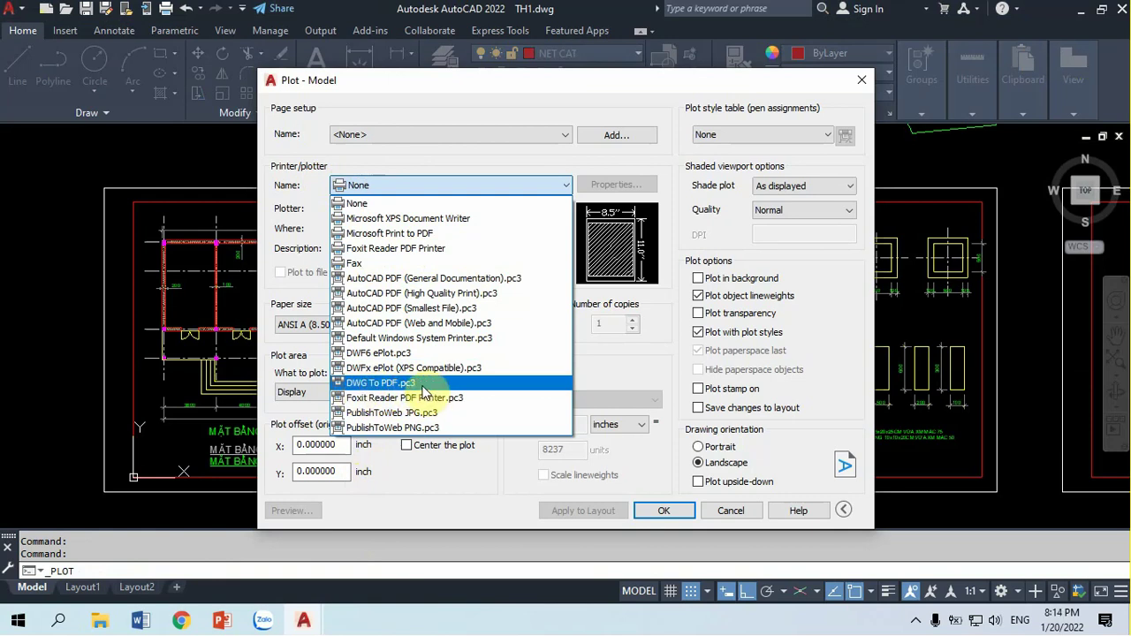
Select Foxit Reader PDF Printer as the plotter and A4 as the paper size
{"action": "left_click", "coordinate": [419, 251]}
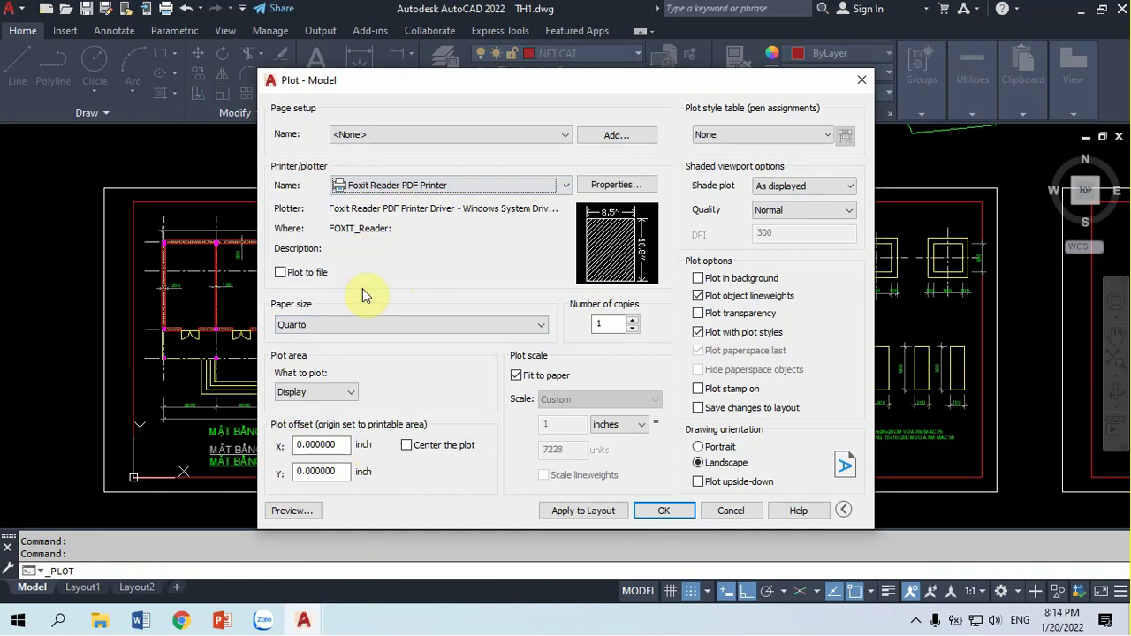
{"action": "left_click", "coordinate": [366, 324]}
{"action": "scroll", "coordinate": [369, 209], "scroll_direction": "down", "scroll_amount": 3}
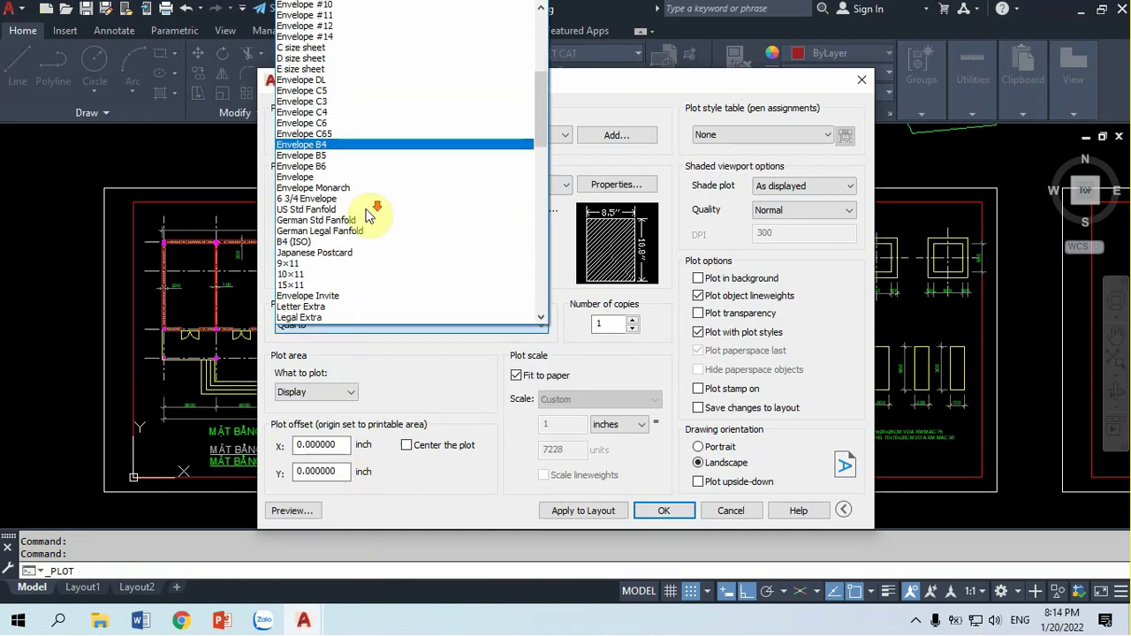
{"action": "scroll", "coordinate": [371, 212], "scroll_direction": "down", "scroll_amount": 4}
{"action": "scroll", "coordinate": [369, 216], "scroll_direction": "down", "scroll_amount": 4}
{"action": "scroll", "coordinate": [366, 221], "scroll_direction": "down", "scroll_amount": 1}
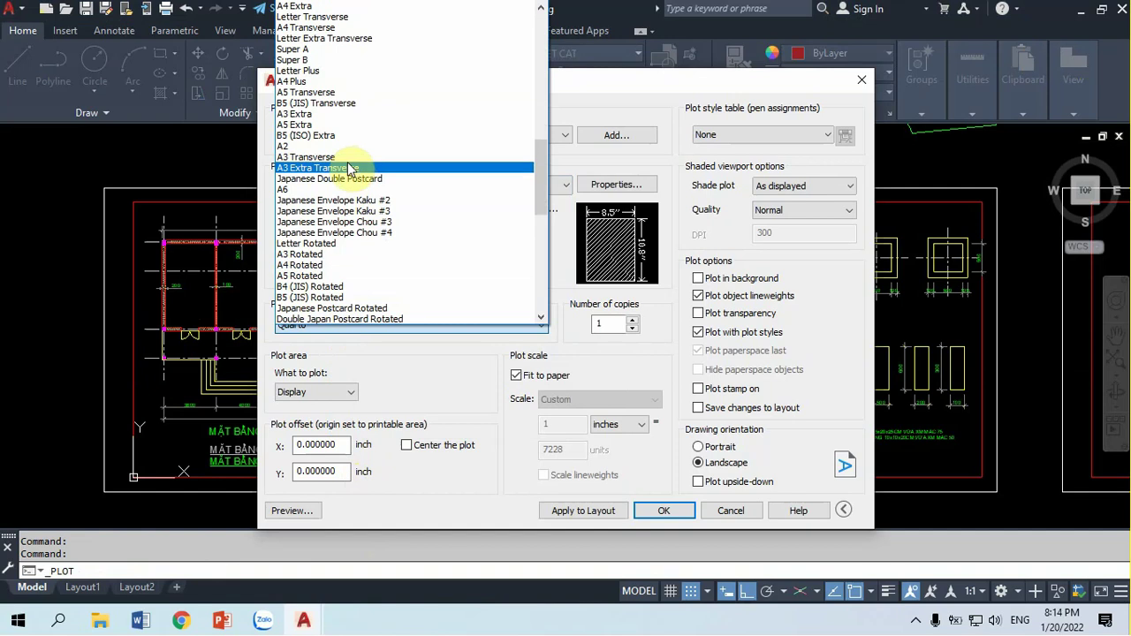
{"action": "scroll", "coordinate": [345, 155], "scroll_direction": "up", "scroll_amount": 1}
{"action": "scroll", "coordinate": [343, 148], "scroll_direction": "up", "scroll_amount": 3}
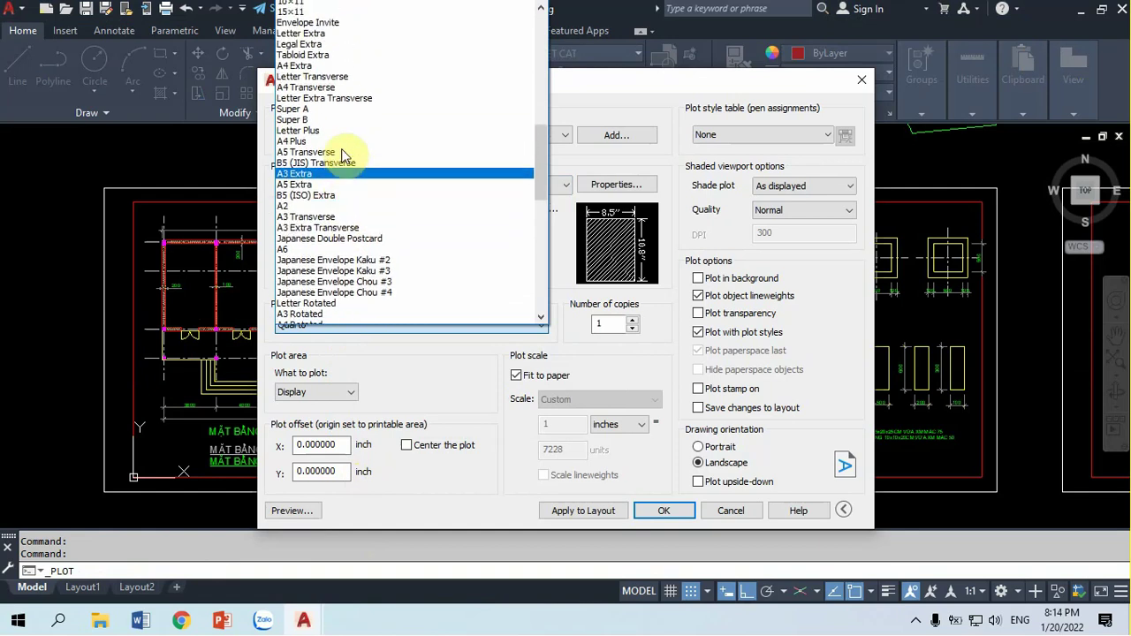
{"action": "scroll", "coordinate": [362, 150], "scroll_direction": "up", "scroll_amount": 3}
{"action": "scroll", "coordinate": [354, 145], "scroll_direction": "up", "scroll_amount": 3}
{"action": "scroll", "coordinate": [354, 145], "scroll_direction": "up", "scroll_amount": 2}
{"action": "scroll", "coordinate": [538, 80], "scroll_direction": "up", "scroll_amount": 4}
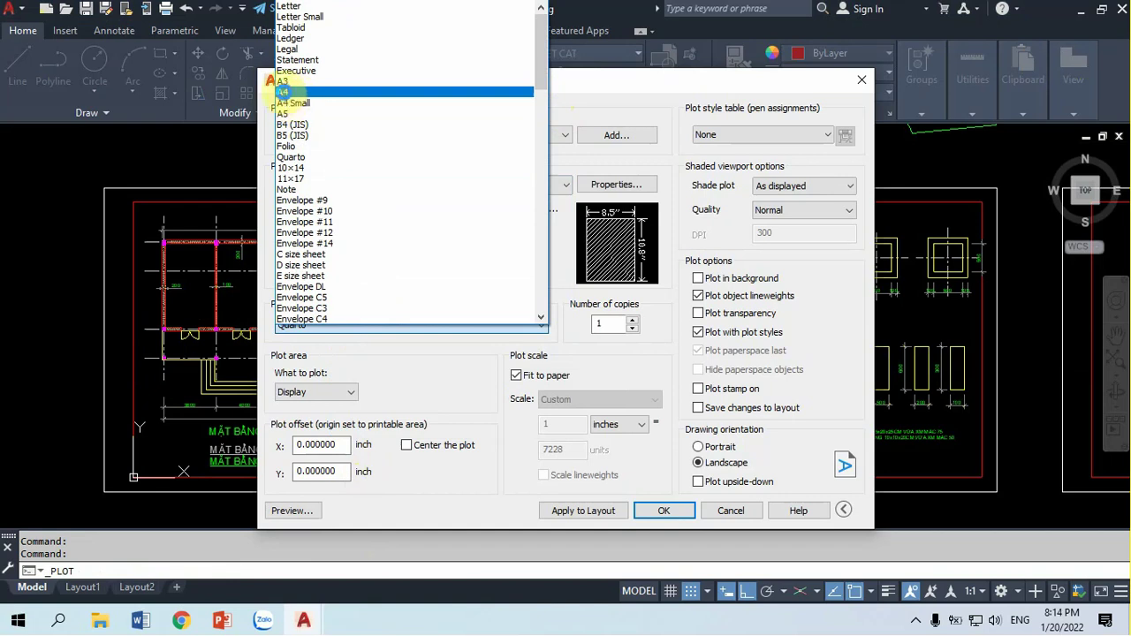
{"action": "left_click", "coordinate": [284, 92]}
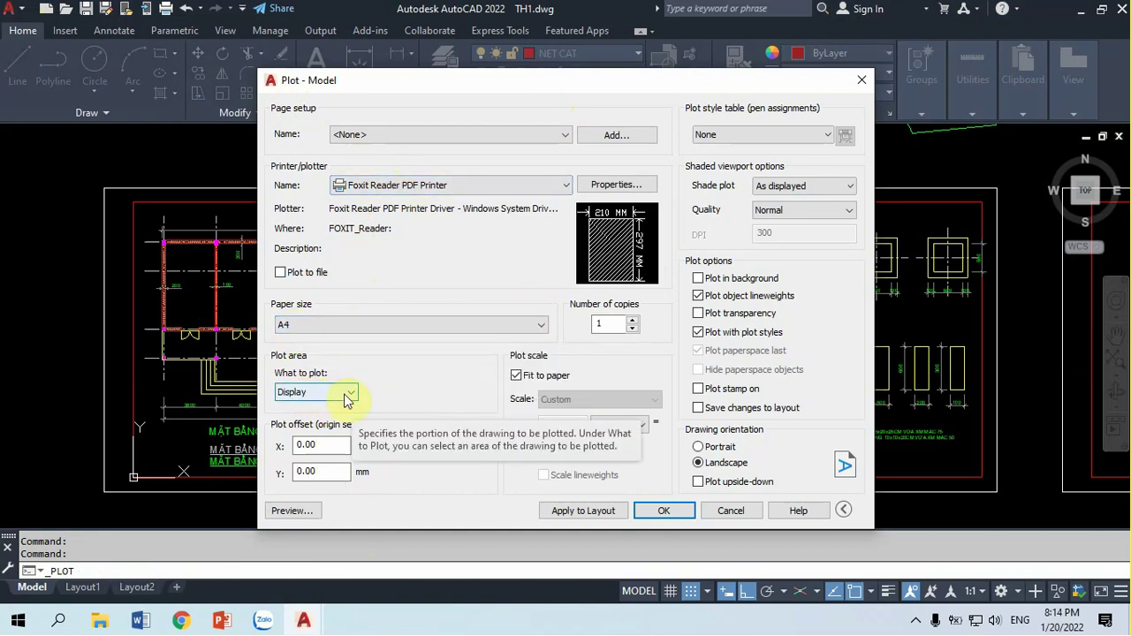
Set the plot area to Window, picking the first sheet's lower-left and upper-right corners
{"action": "left_click", "coordinate": [318, 398]}
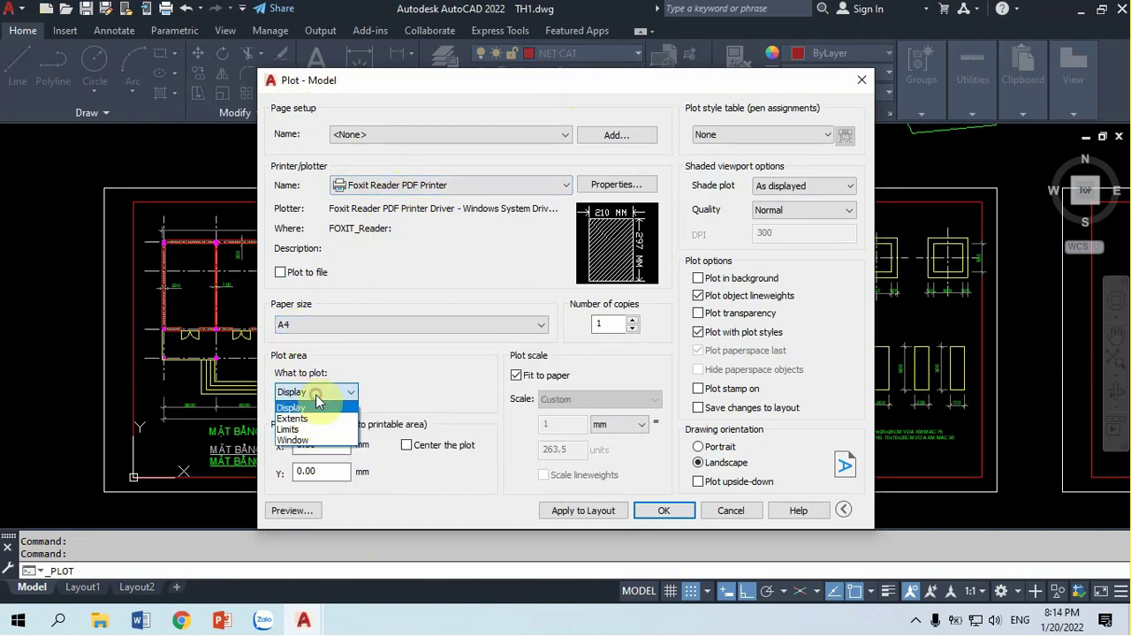
{"action": "left_click", "coordinate": [299, 439]}
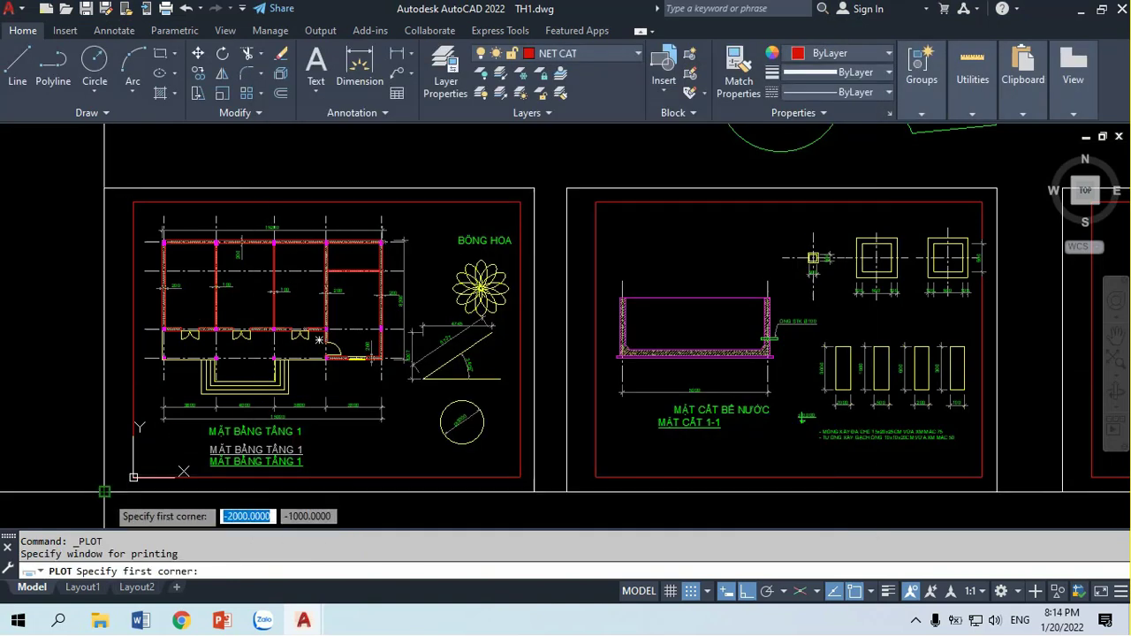
{"action": "scroll", "coordinate": [95, 505], "scroll_direction": "up", "scroll_amount": 10}
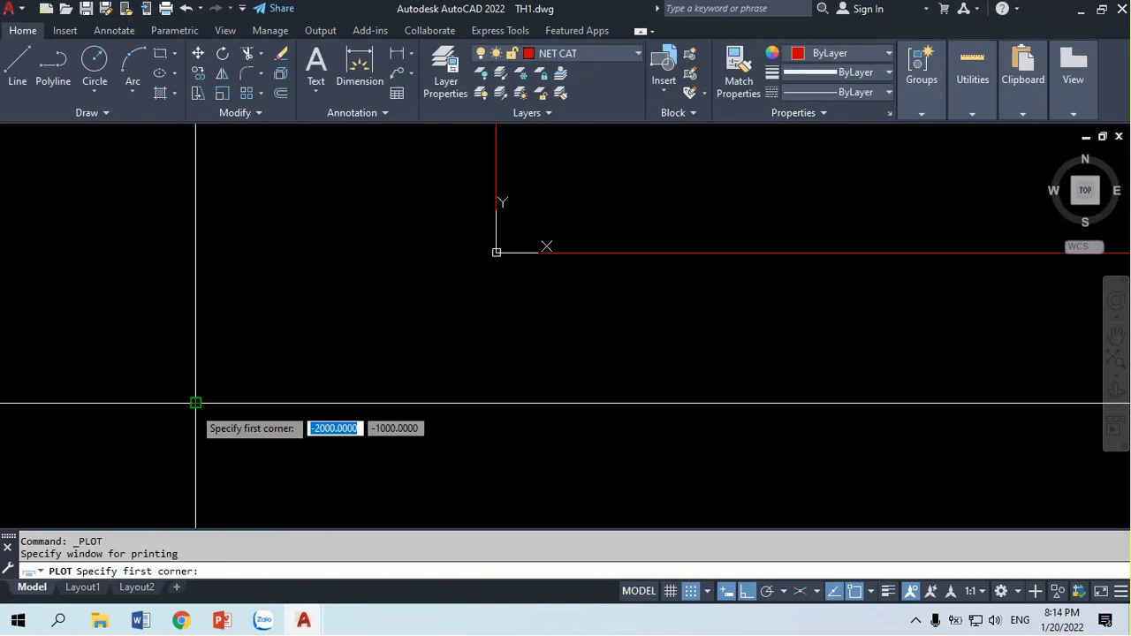
{"action": "left_click", "coordinate": [196, 403]}
{"action": "scroll", "coordinate": [212, 398], "scroll_direction": "down", "scroll_amount": 3}
{"action": "scroll", "coordinate": [327, 345], "scroll_direction": "down", "scroll_amount": 2}
{"action": "scroll", "coordinate": [176, 468], "scroll_direction": "down", "scroll_amount": 2}
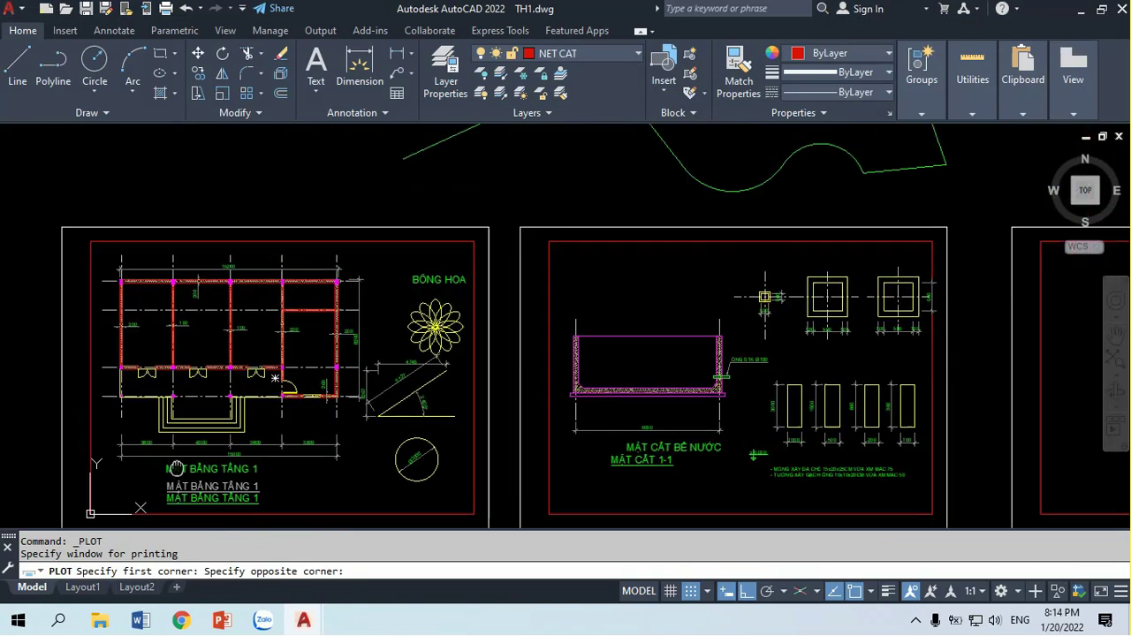
{"action": "left_click", "coordinate": [487, 228]}
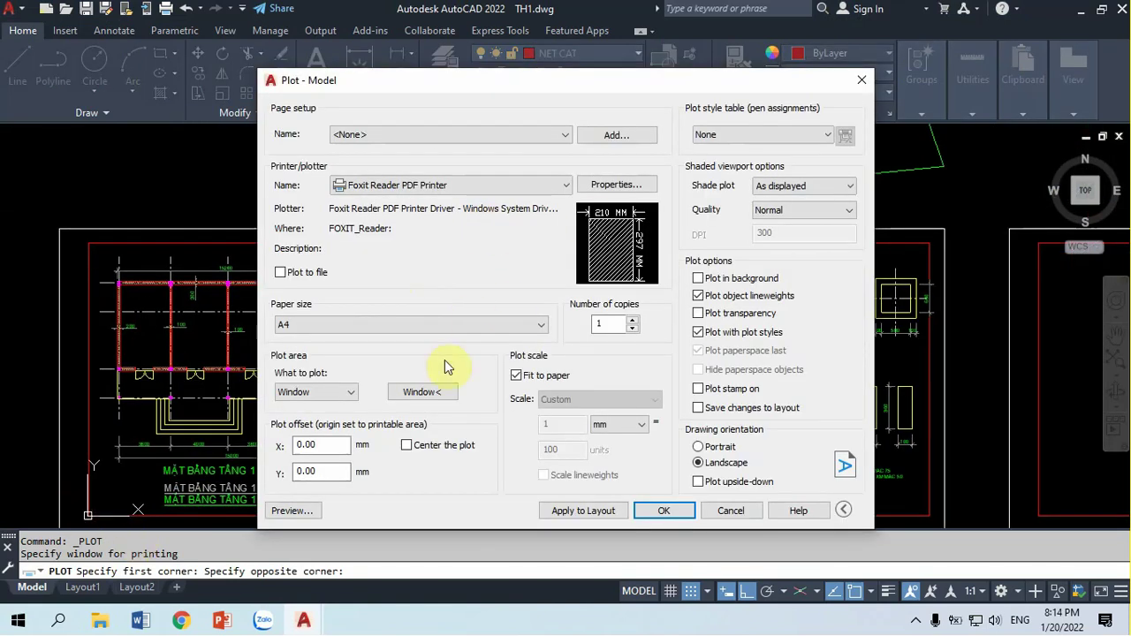
Center the plot and turn off Fit to paper for a 1:100 scale
{"action": "left_click", "coordinate": [413, 449]}
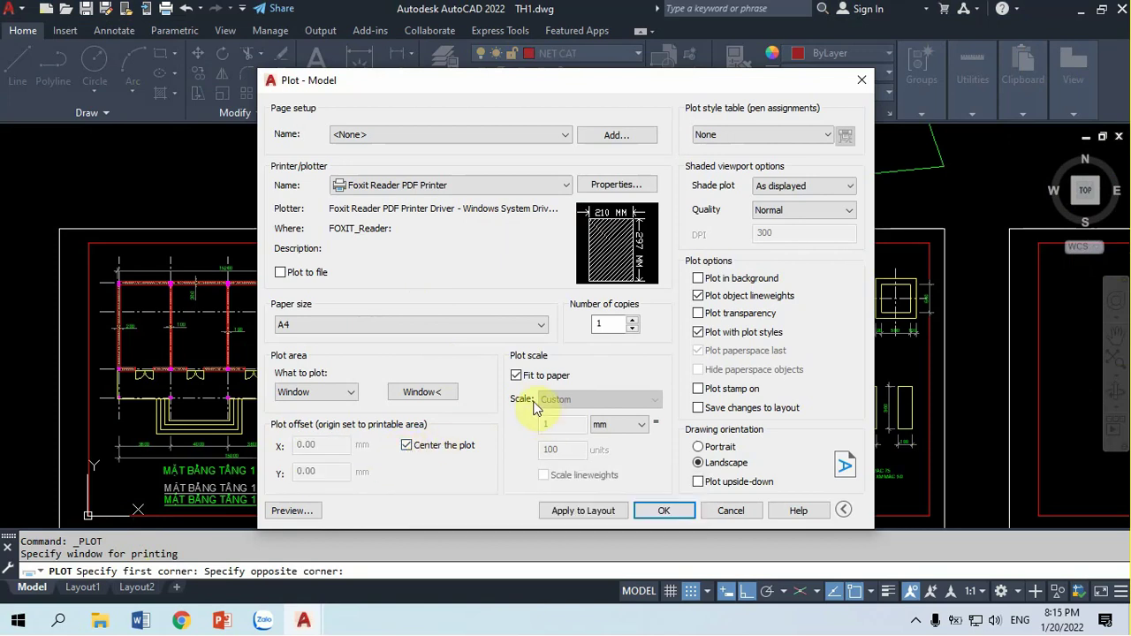
{"action": "left_click", "coordinate": [516, 376]}
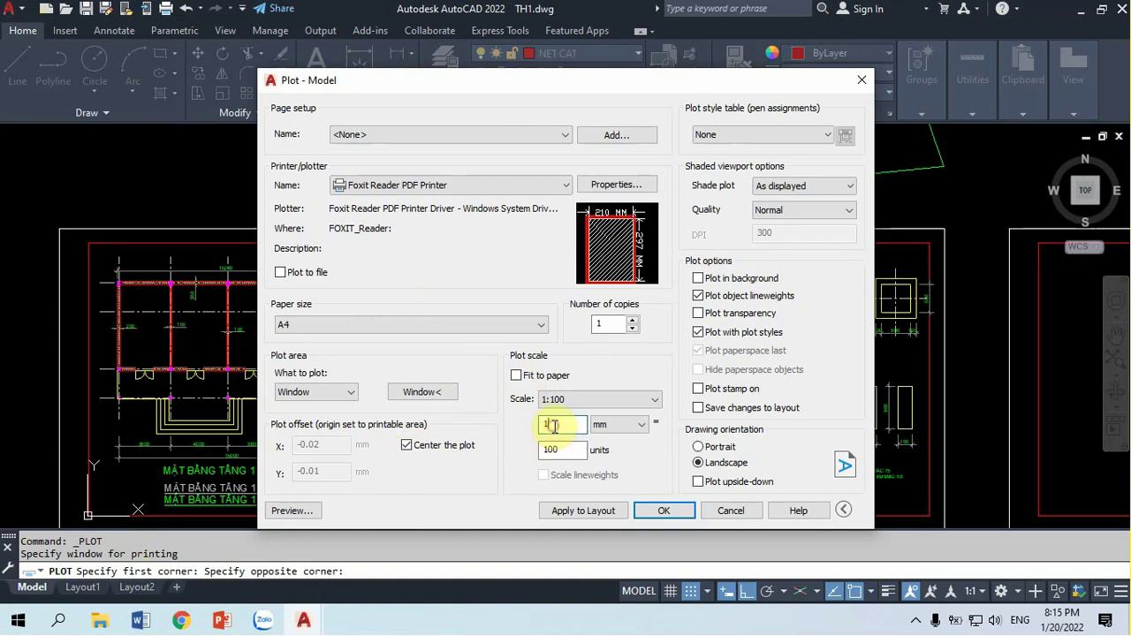
{"action": "double_click", "coordinate": [557, 450]}
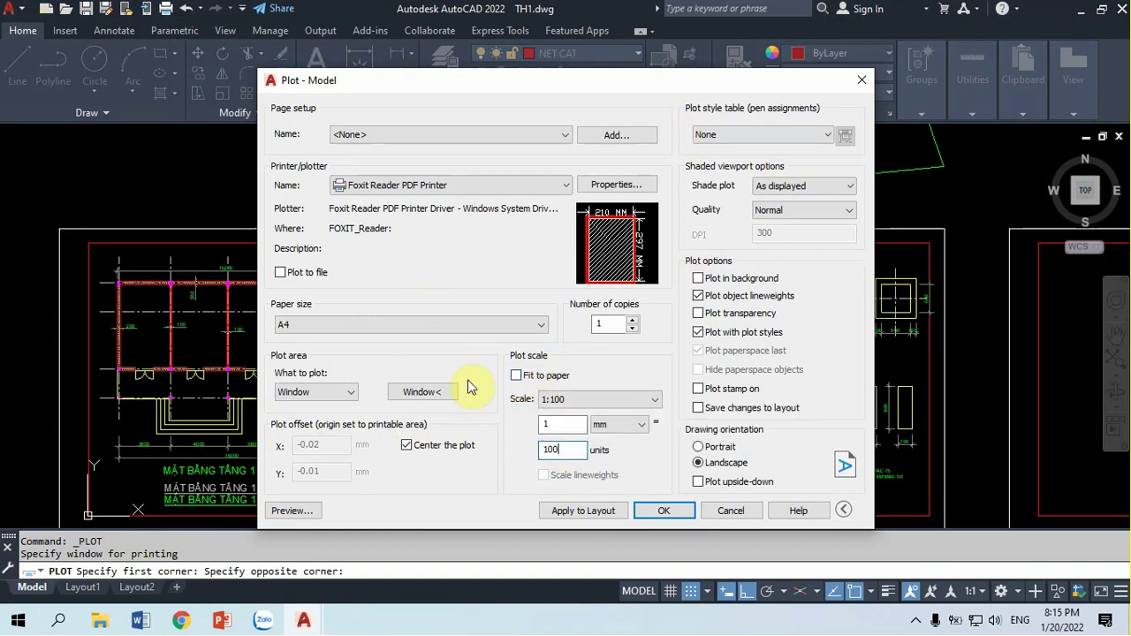
{"action": "left_click", "coordinate": [515, 376]}
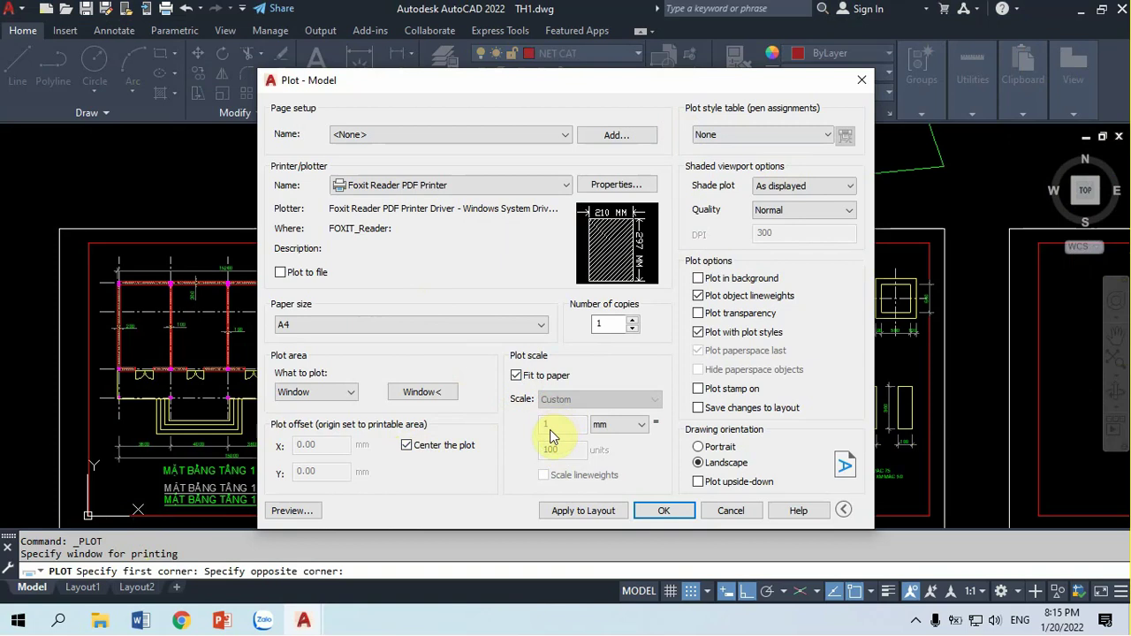
{"action": "left_click", "coordinate": [516, 375]}
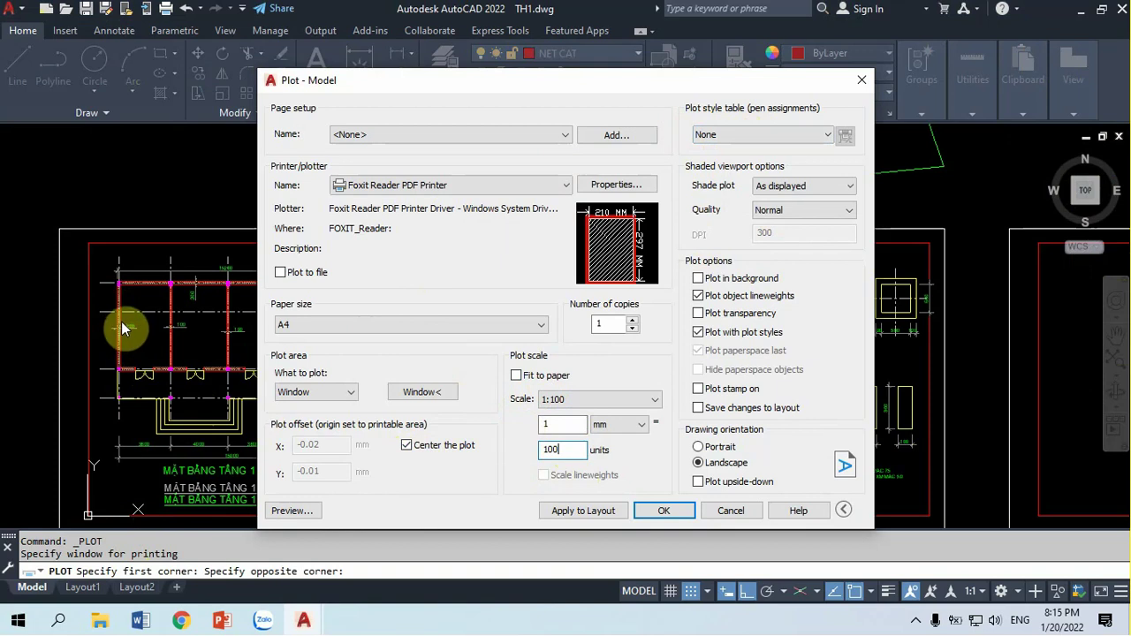
Choose monochrome.ctb for all layouts and apply the settings to the layout
{"action": "left_click", "coordinate": [769, 135]}
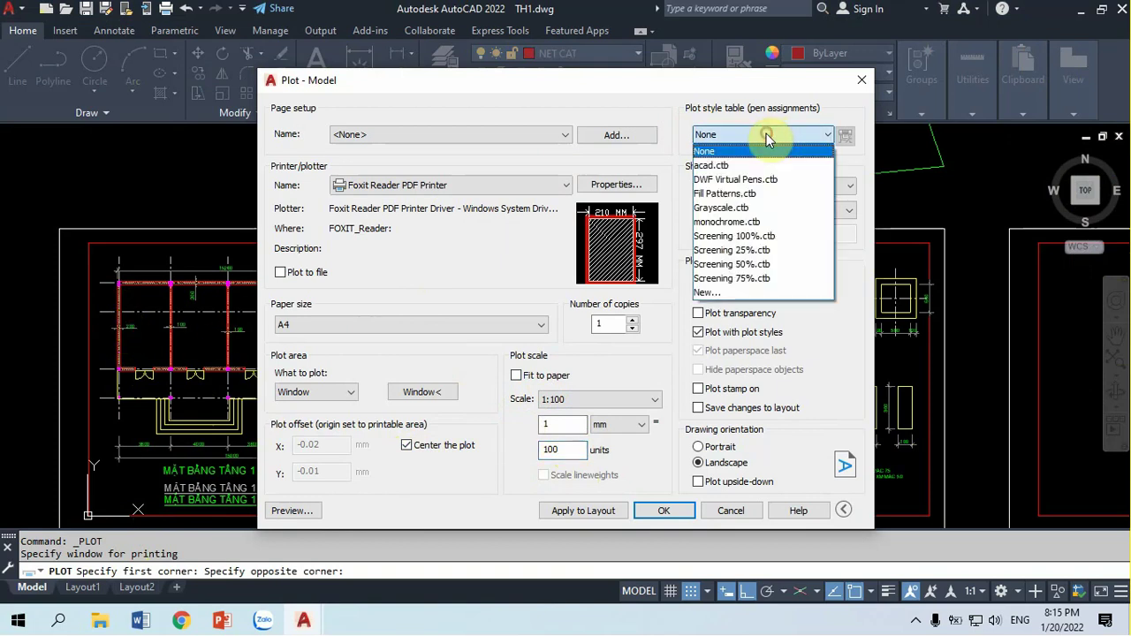
{"action": "left_click", "coordinate": [720, 222]}
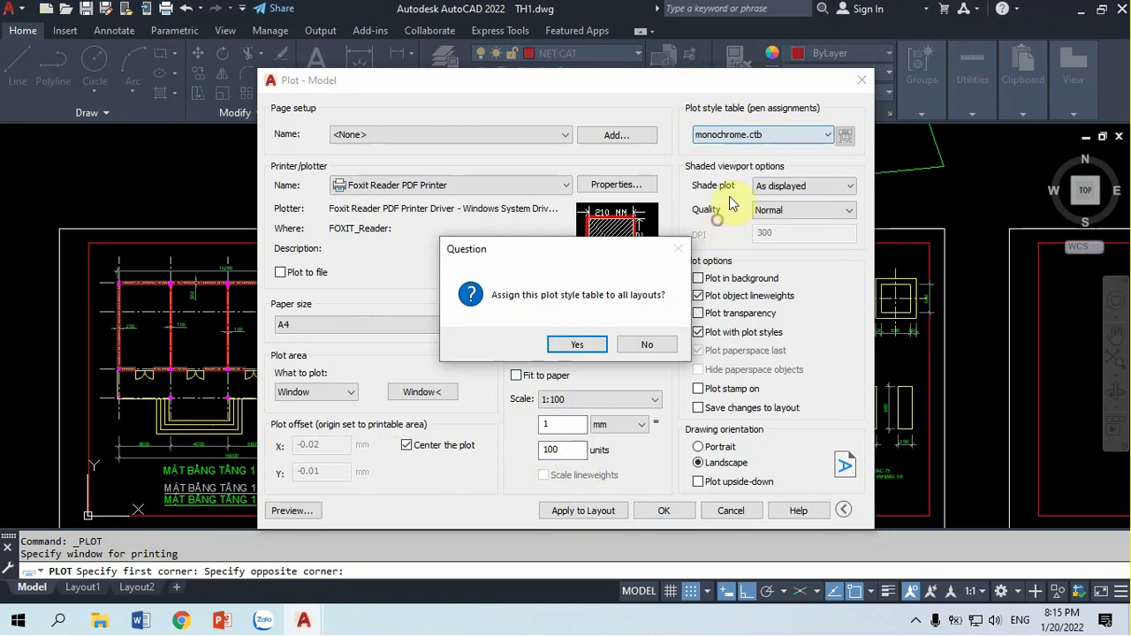
{"action": "left_click", "coordinate": [585, 341]}
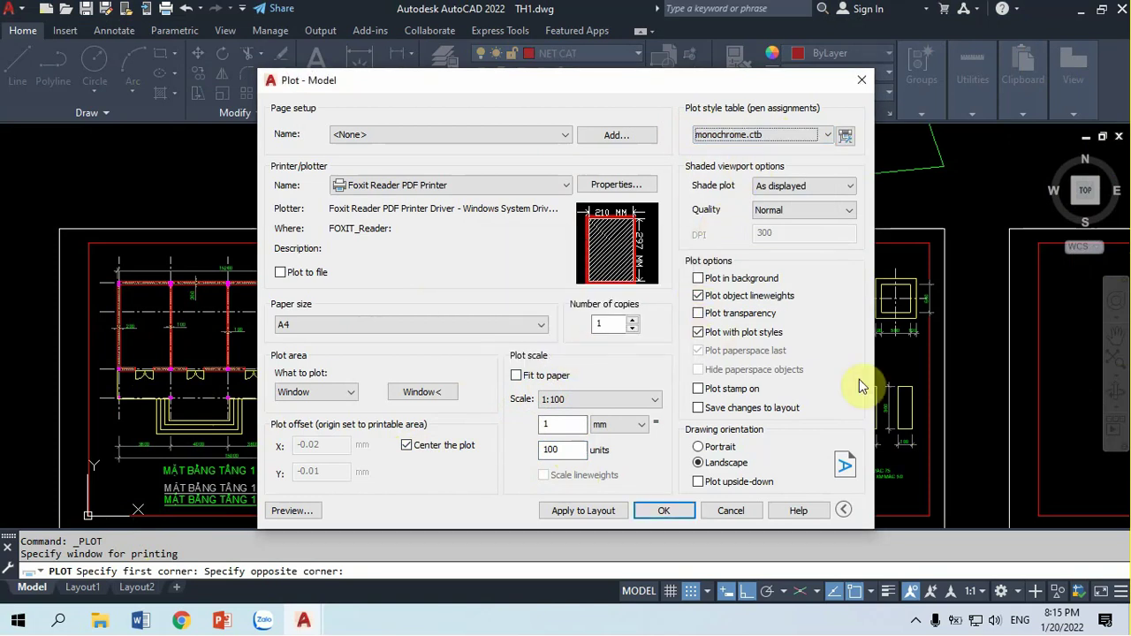
{"action": "left_click", "coordinate": [540, 511]}
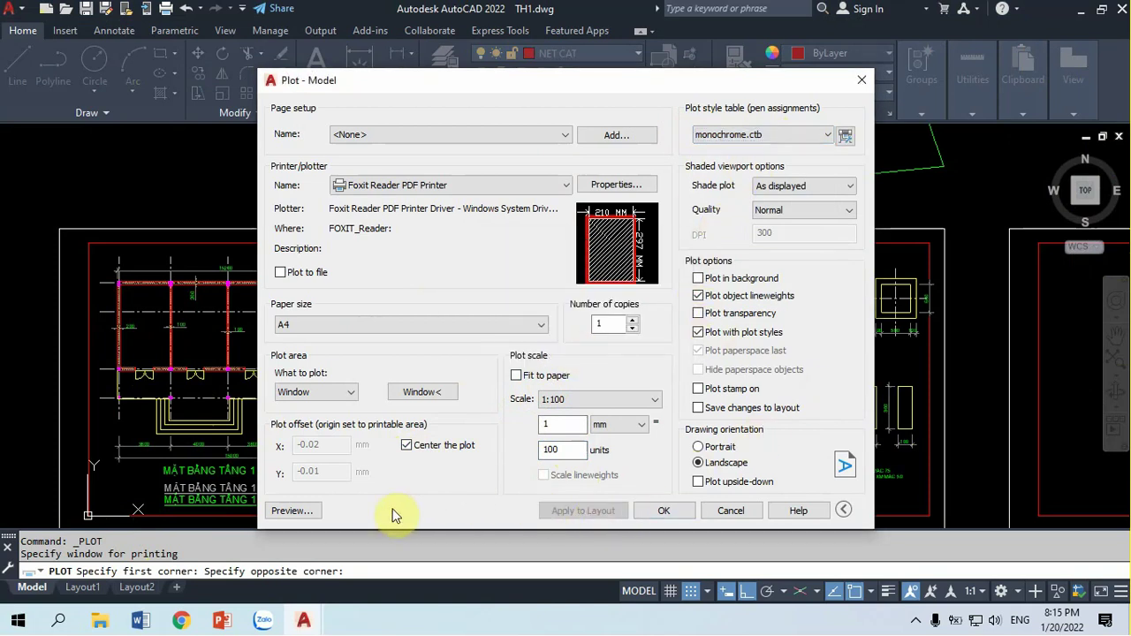
Preview the floor plan sheet, zoom around it, then plot it to the PDF printer
{"action": "left_click", "coordinate": [287, 511]}
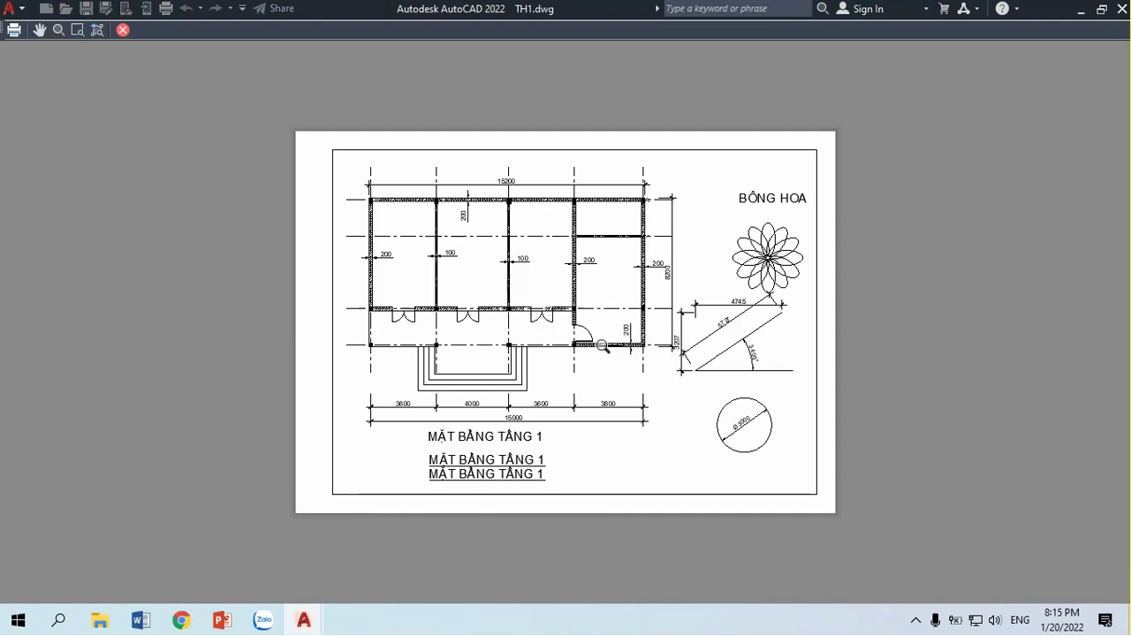
{"action": "scroll", "coordinate": [574, 320], "scroll_direction": "up", "scroll_amount": 4}
{"action": "scroll", "coordinate": [669, 399], "scroll_direction": "up", "scroll_amount": 4}
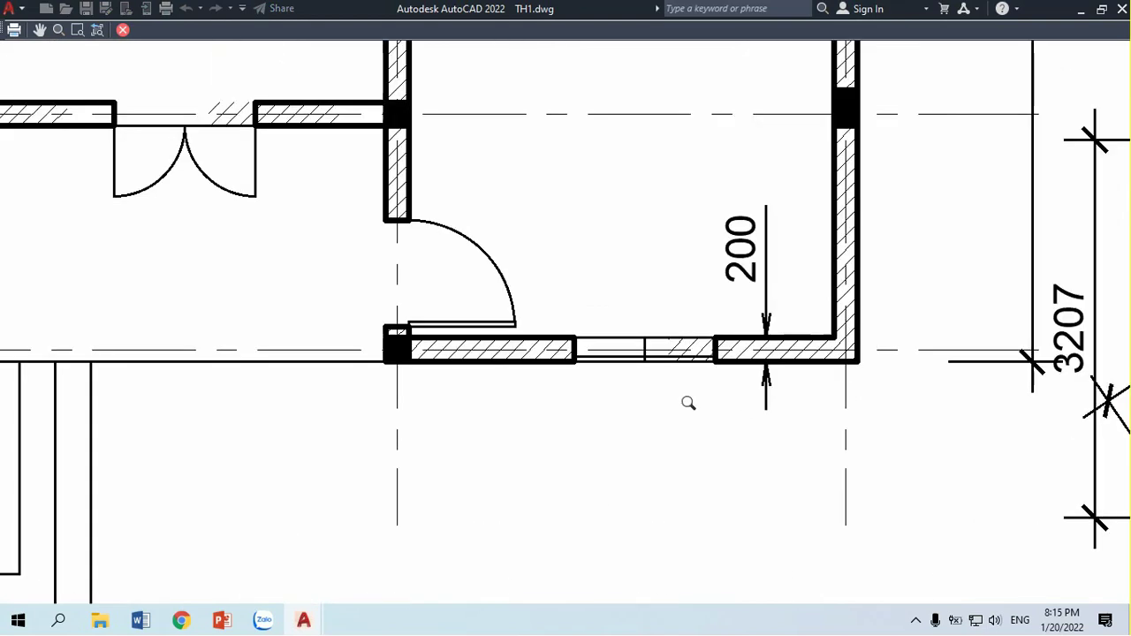
{"action": "scroll", "coordinate": [657, 381], "scroll_direction": "down", "scroll_amount": 3}
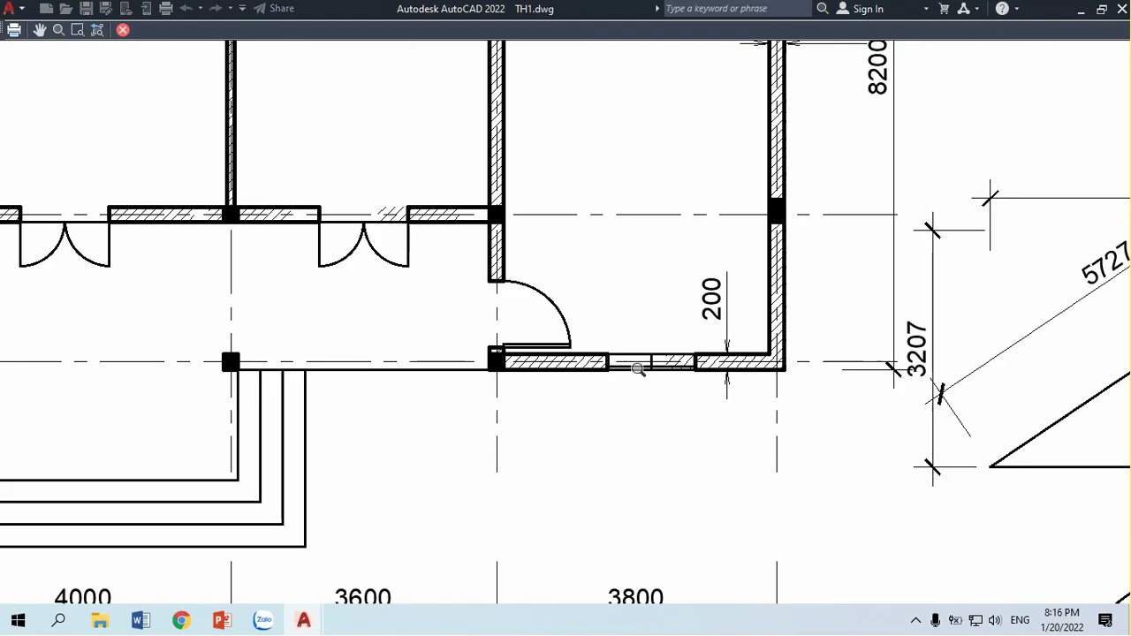
{"action": "scroll", "coordinate": [651, 369], "scroll_direction": "up", "scroll_amount": 3}
{"action": "scroll", "coordinate": [688, 374], "scroll_direction": "down", "scroll_amount": 3}
{"action": "scroll", "coordinate": [688, 375], "scroll_direction": "down", "scroll_amount": 3}
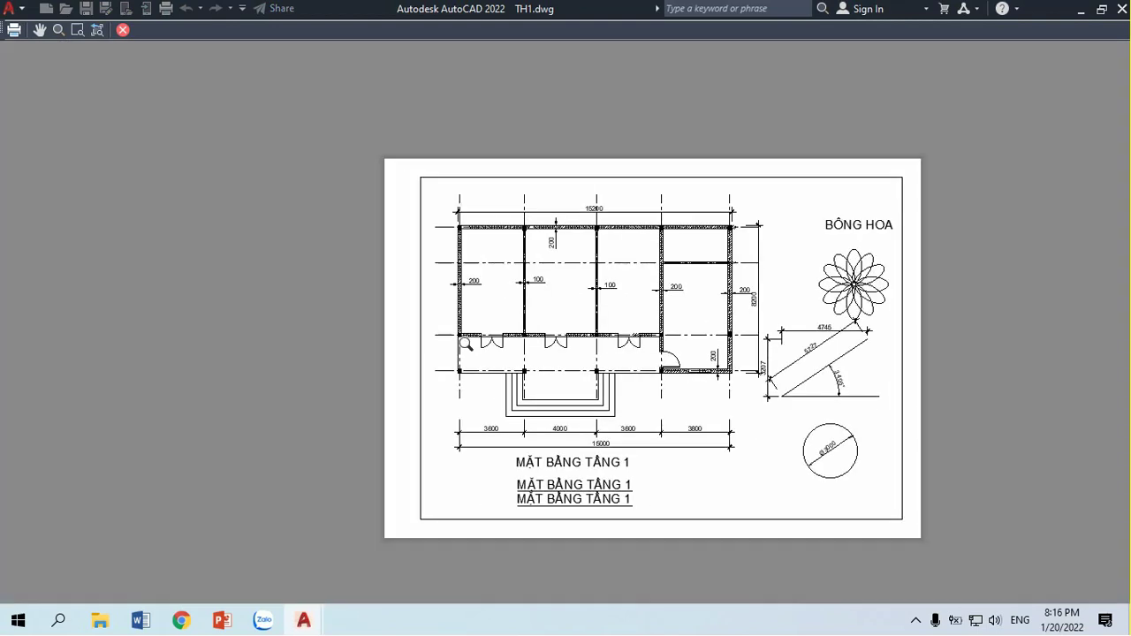
{"action": "scroll", "coordinate": [483, 351], "scroll_direction": "up", "scroll_amount": 6}
{"action": "scroll", "coordinate": [405, 322], "scroll_direction": "down", "scroll_amount": 2}
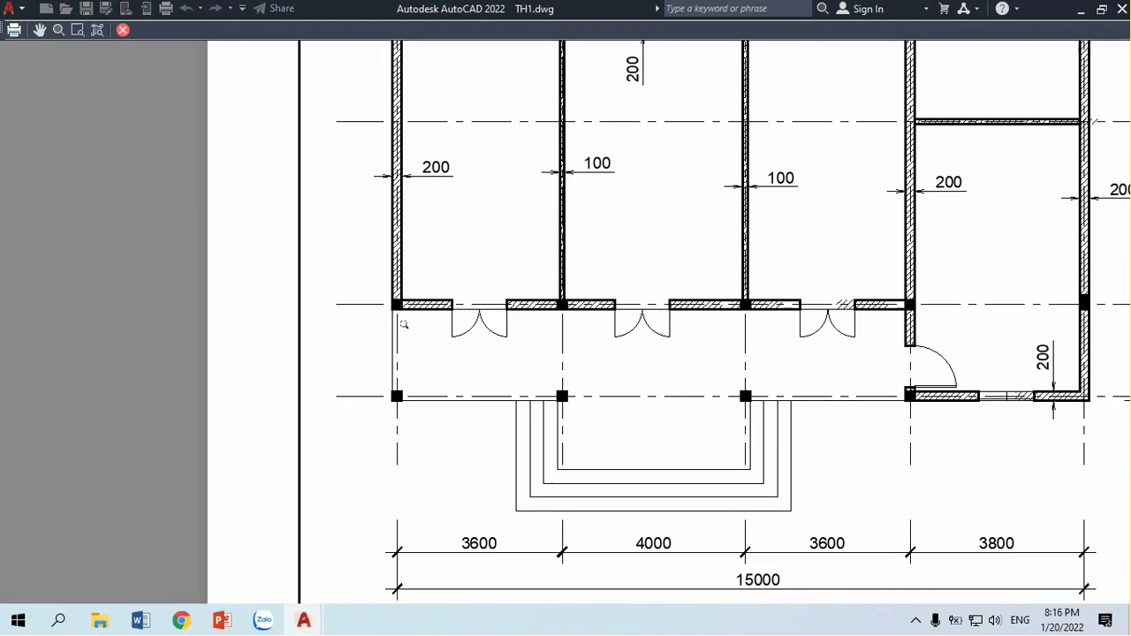
{"action": "scroll", "coordinate": [402, 322], "scroll_direction": "down", "scroll_amount": 2}
{"action": "scroll", "coordinate": [632, 352], "scroll_direction": "up", "scroll_amount": 3}
{"action": "scroll", "coordinate": [633, 352], "scroll_direction": "up", "scroll_amount": 2}
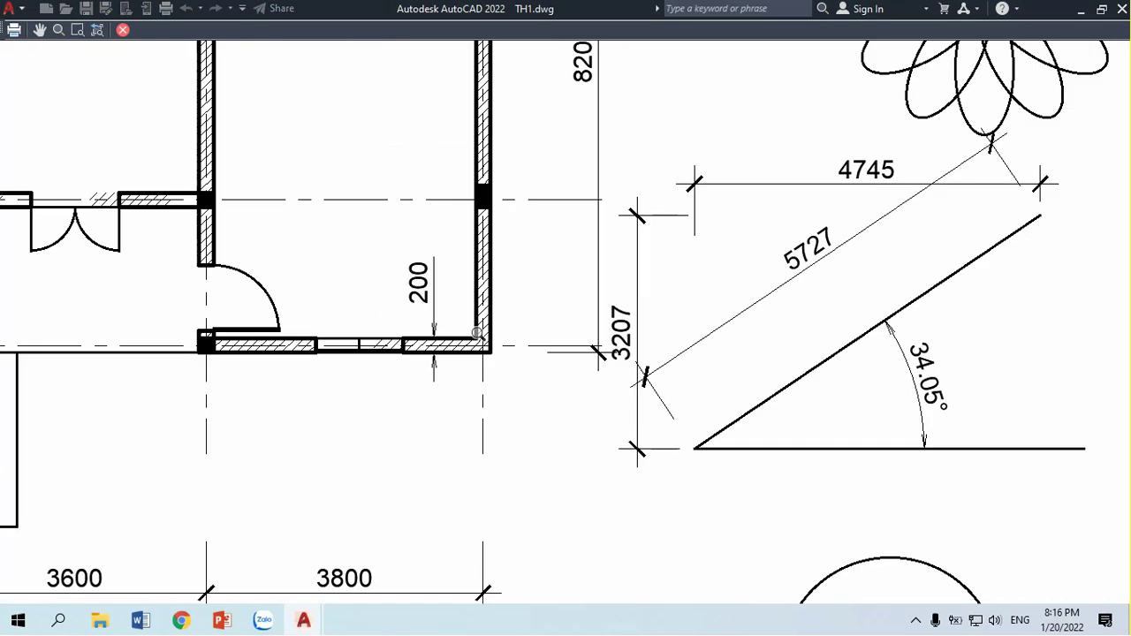
{"action": "scroll", "coordinate": [597, 349], "scroll_direction": "down", "scroll_amount": 2}
{"action": "right_click", "coordinate": [597, 349]}
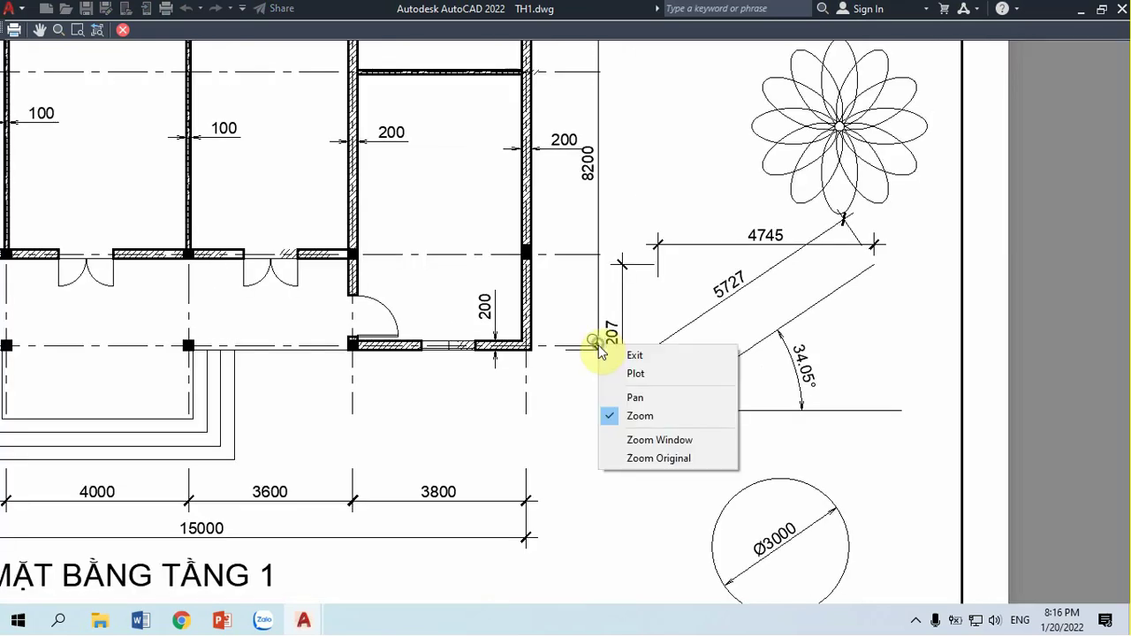
{"action": "left_click", "coordinate": [653, 372]}
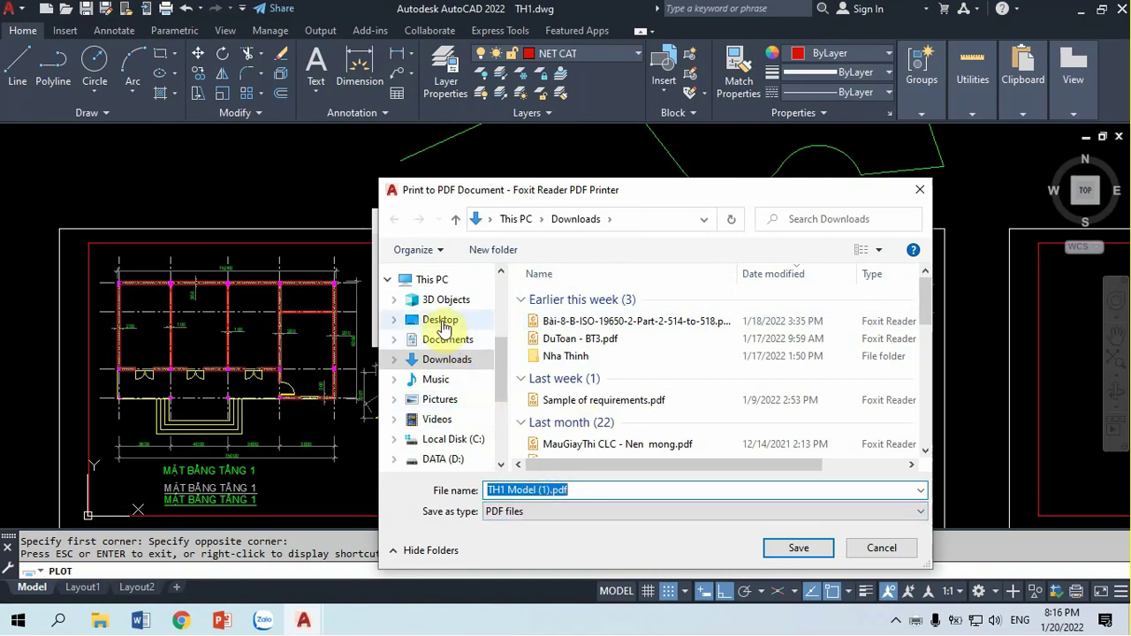
Target the Desktop folder and rename the PDF file to BT1, keeping the .pdf extension
{"action": "left_click", "coordinate": [440, 320]}
{"action": "left_click", "coordinate": [540, 490]}
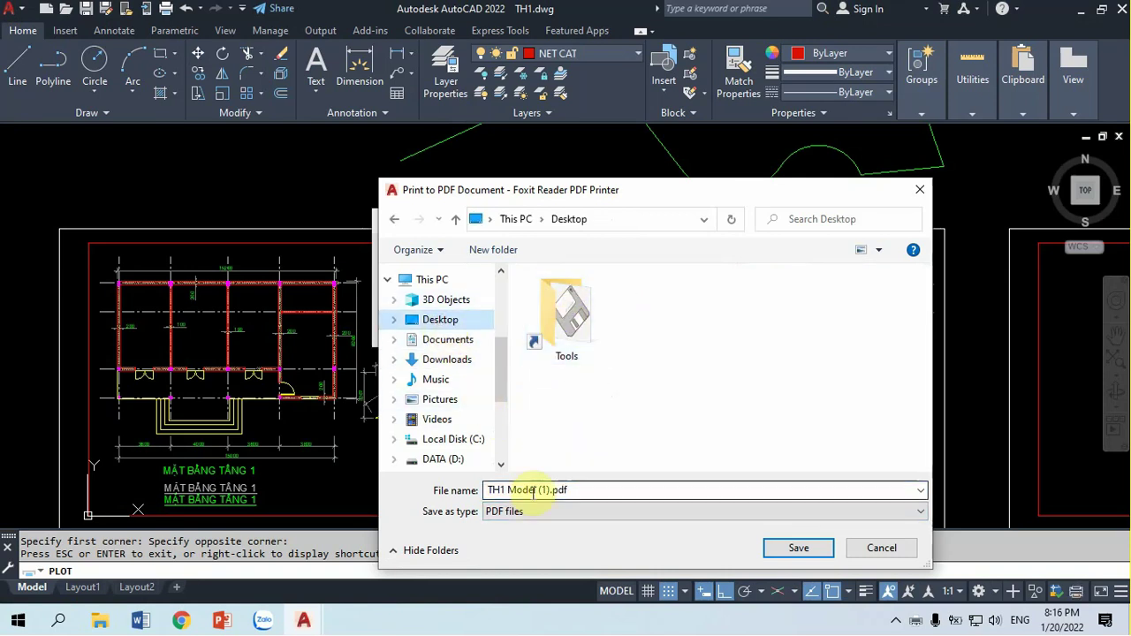
{"action": "left_click_drag", "start_coordinate": [550, 488], "coordinate": [466, 493]}
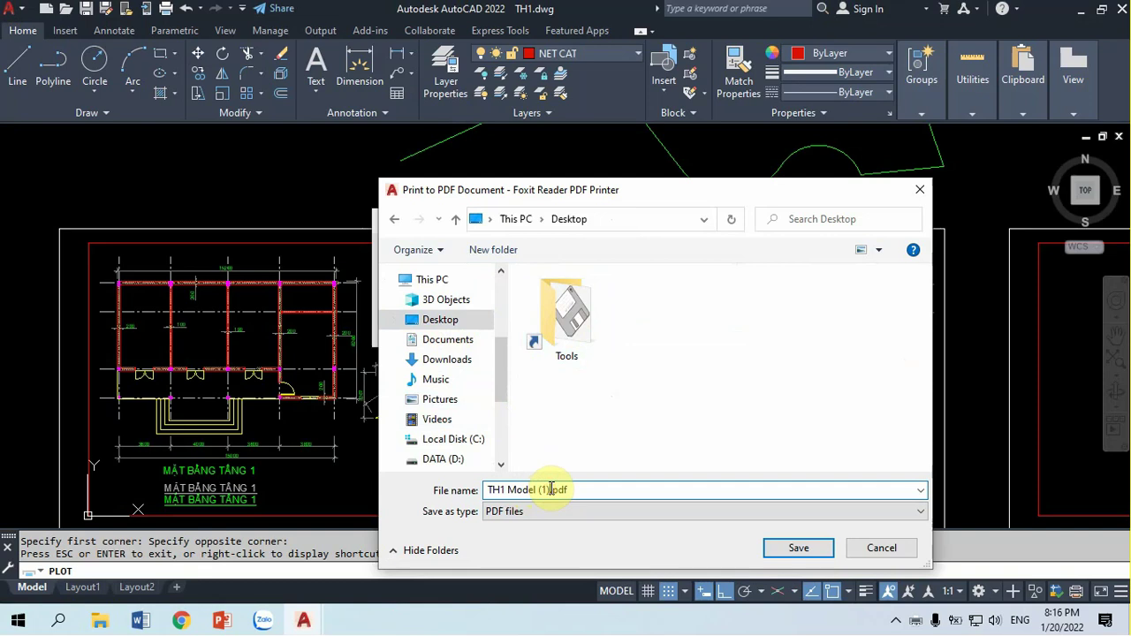
{"action": "type", "text": "B"}
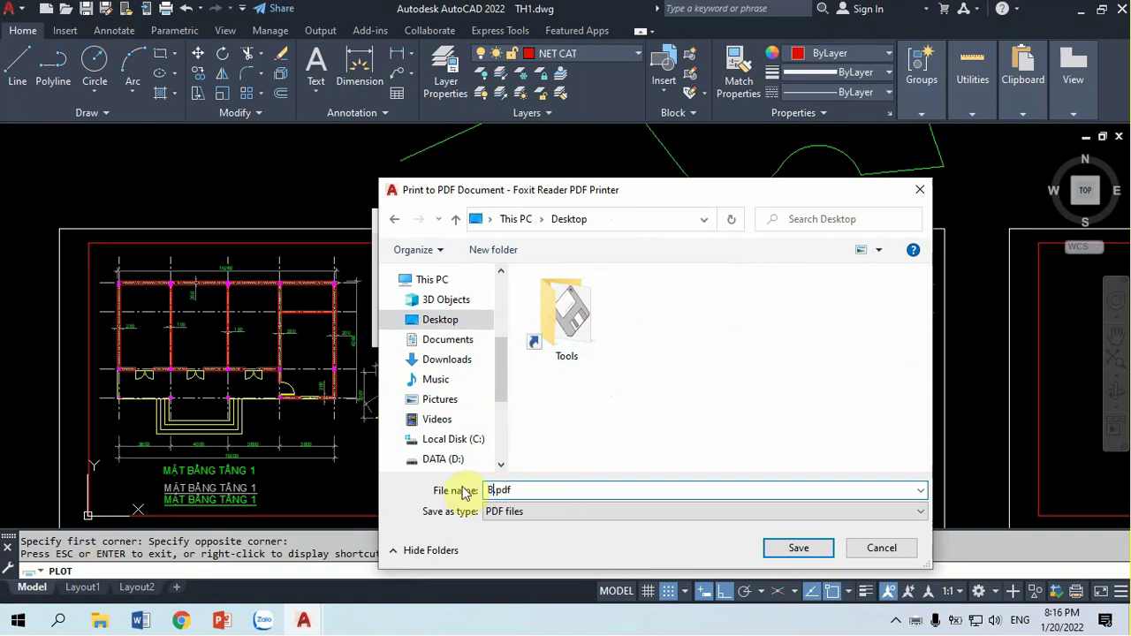
{"action": "type", "text": "T1"}
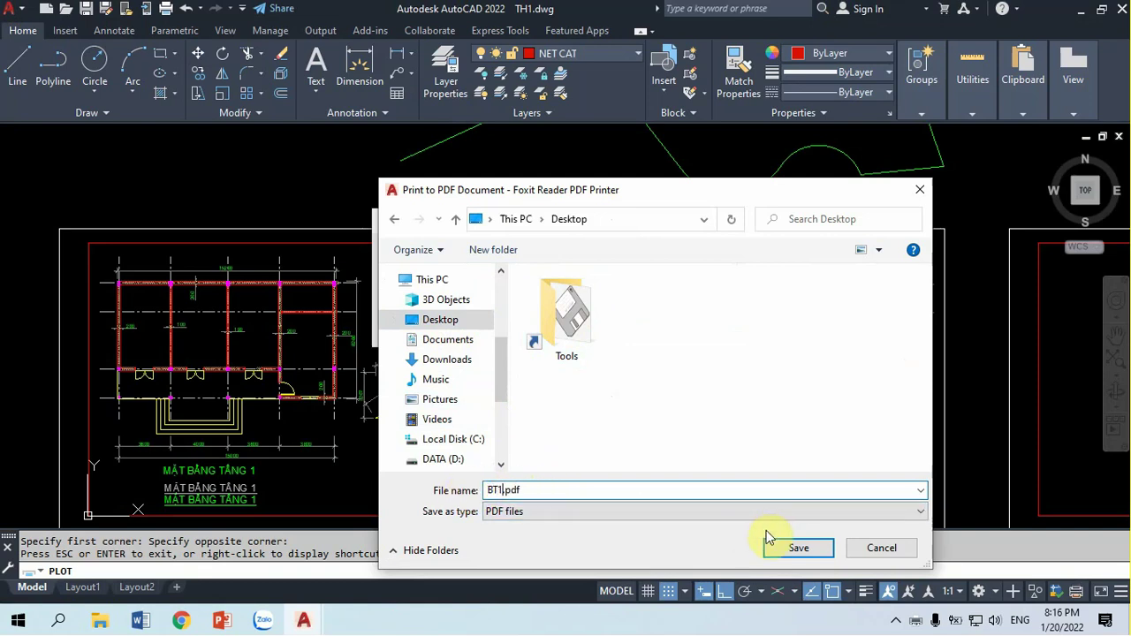
Save BT1.pdf and scroll through the plotted floor plan in Foxit Reader
{"action": "left_click", "coordinate": [787, 548]}
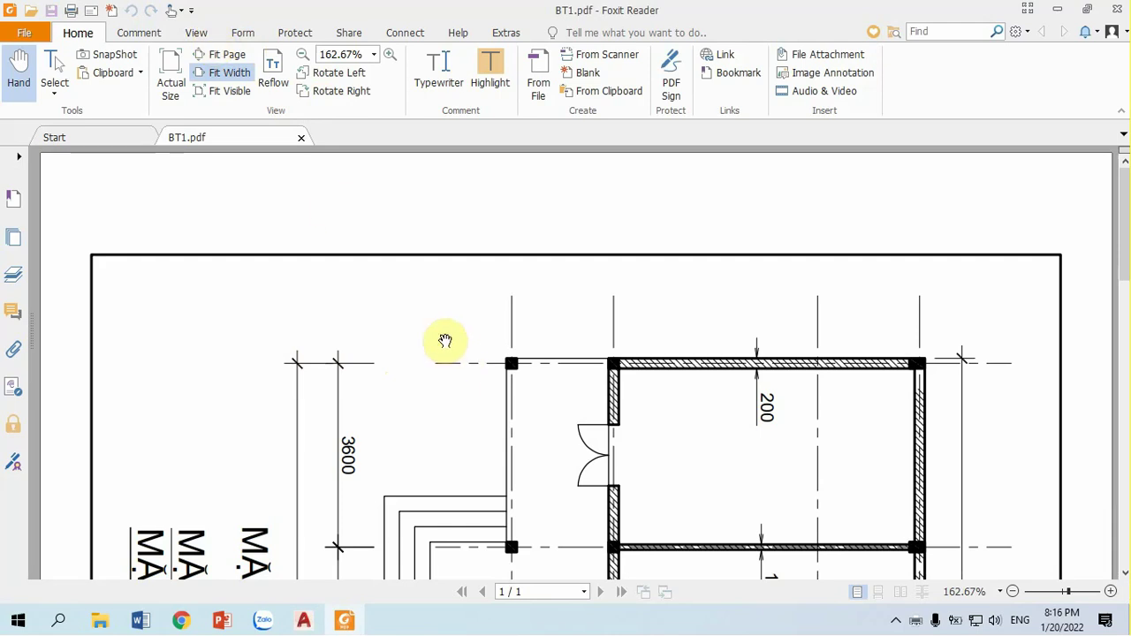
{"action": "scroll", "coordinate": [443, 341], "scroll_direction": "down", "scroll_amount": 2}
{"action": "scroll", "coordinate": [443, 341], "scroll_direction": "down", "scroll_amount": 2}
{"action": "scroll", "coordinate": [443, 341], "scroll_direction": "down", "scroll_amount": 2}
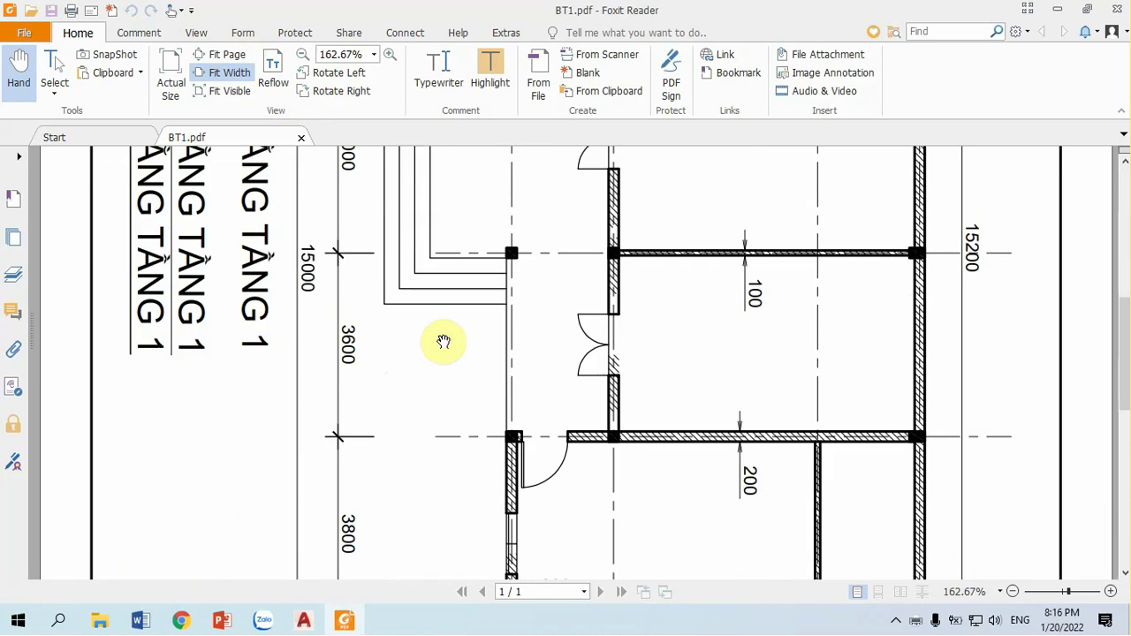
{"action": "scroll", "coordinate": [443, 341], "scroll_direction": "down", "scroll_amount": 2}
{"action": "scroll", "coordinate": [442, 342], "scroll_direction": "down", "scroll_amount": 3}
{"action": "scroll", "coordinate": [442, 343], "scroll_direction": "down", "scroll_amount": 2}
{"action": "scroll", "coordinate": [443, 343], "scroll_direction": "down", "scroll_amount": 1}
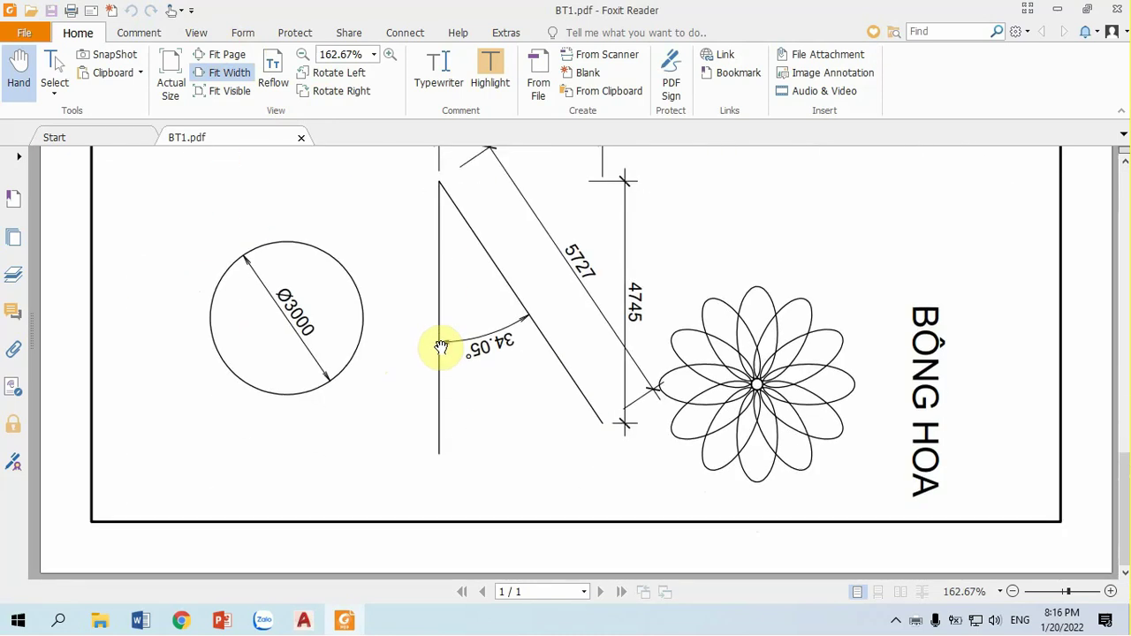
{"action": "scroll", "coordinate": [441, 347], "scroll_direction": "up", "scroll_amount": 2}
{"action": "scroll", "coordinate": [440, 346], "scroll_direction": "up", "scroll_amount": 3}
{"action": "scroll", "coordinate": [441, 347], "scroll_direction": "up", "scroll_amount": 3}
{"action": "scroll", "coordinate": [441, 347], "scroll_direction": "up", "scroll_amount": 3}
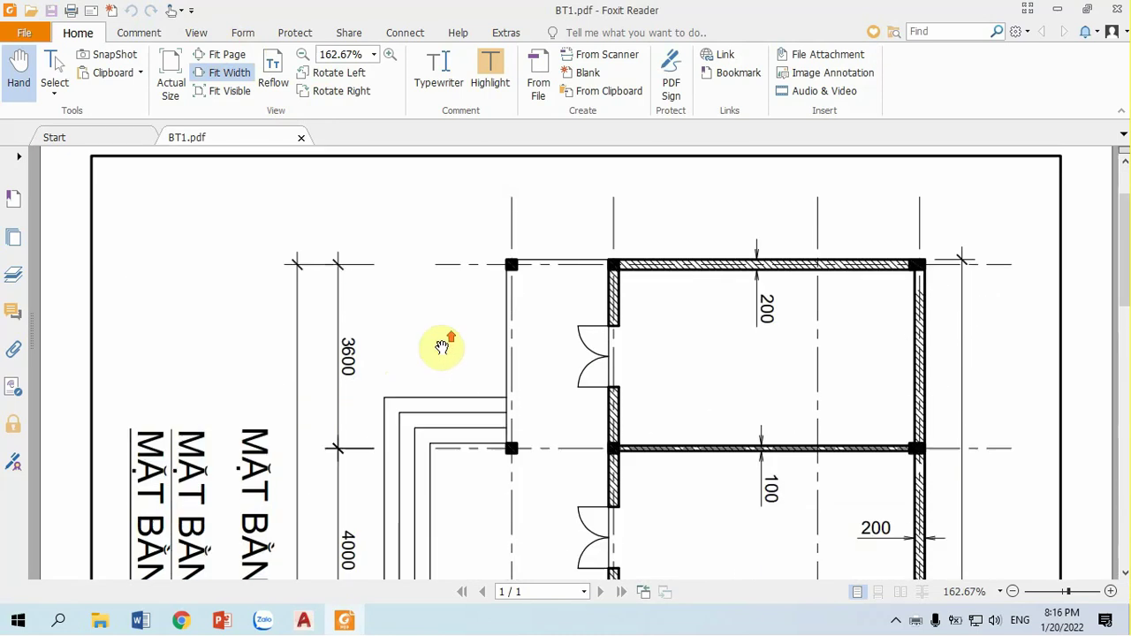
{"action": "scroll", "coordinate": [442, 348], "scroll_direction": "up", "scroll_amount": 2}
{"action": "scroll", "coordinate": [442, 347], "scroll_direction": "down", "scroll_amount": 3}
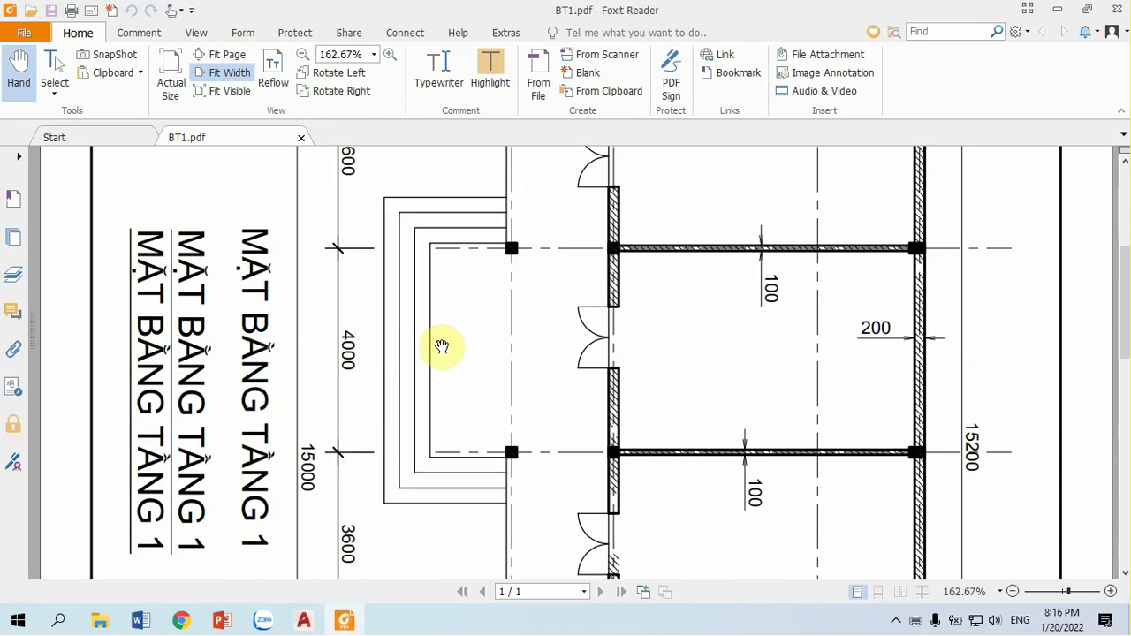
{"action": "scroll", "coordinate": [442, 347], "scroll_direction": "down", "scroll_amount": 1}
{"action": "scroll", "coordinate": [444, 346], "scroll_direction": "down", "scroll_amount": 1}
{"action": "scroll", "coordinate": [442, 345], "scroll_direction": "down", "scroll_amount": 3}
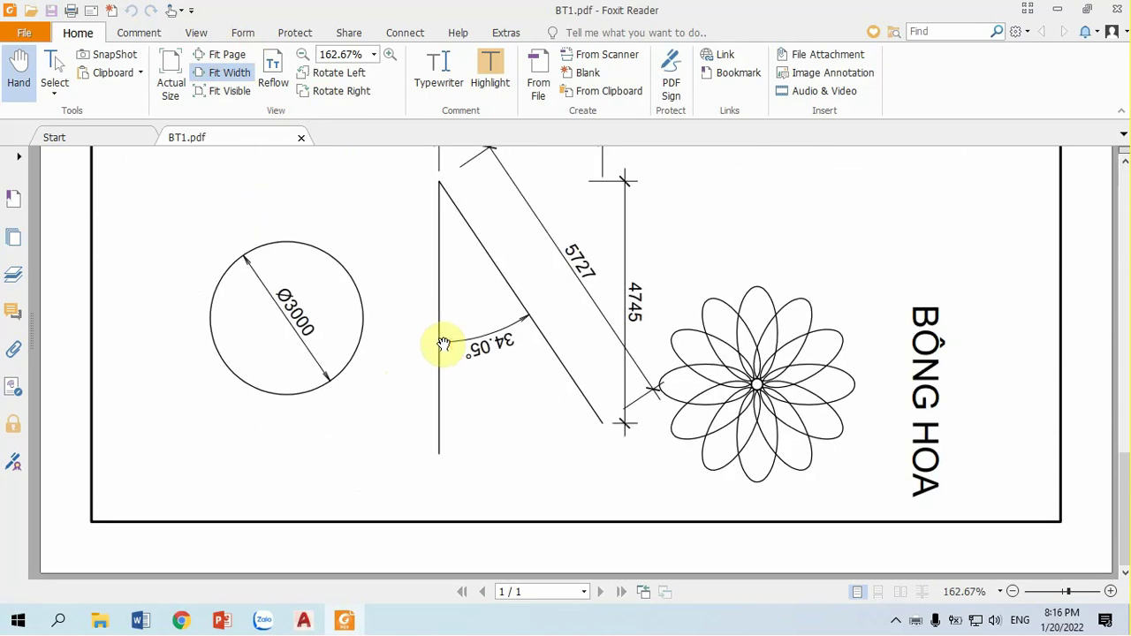
{"action": "scroll", "coordinate": [443, 345], "scroll_direction": "up", "scroll_amount": 3}
{"action": "scroll", "coordinate": [443, 345], "scroll_direction": "up", "scroll_amount": 2}
{"action": "scroll", "coordinate": [442, 346], "scroll_direction": "up", "scroll_amount": 2}
{"action": "scroll", "coordinate": [444, 345], "scroll_direction": "up", "scroll_amount": 2}
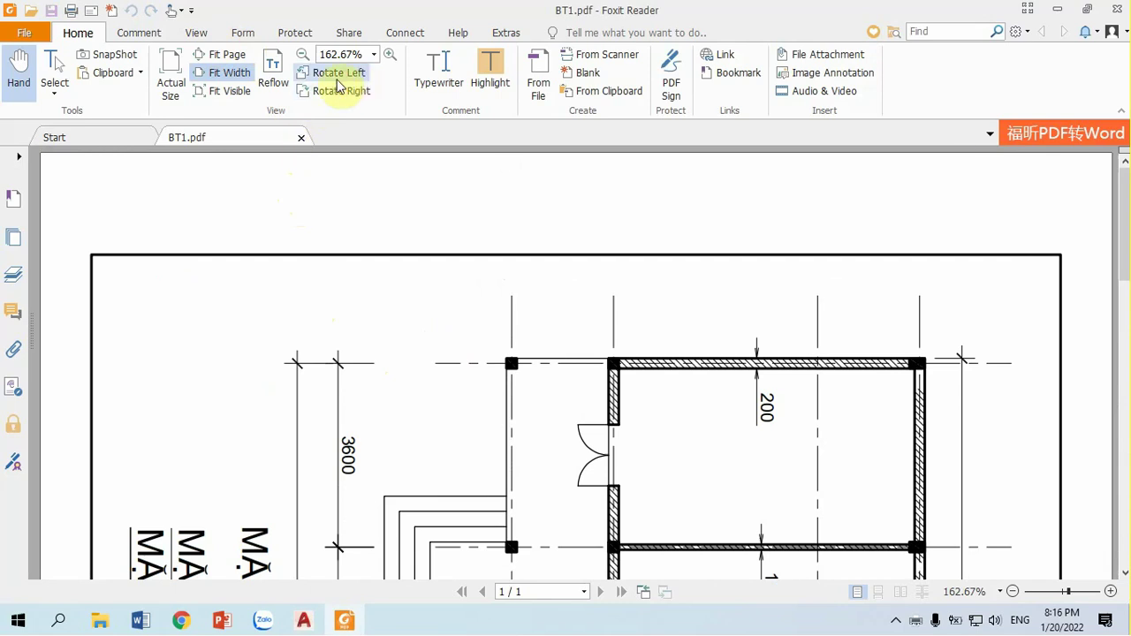
Rotate the page so the plan reads upright, then close Foxit Reader
{"action": "left_click", "coordinate": [197, 31]}
{"action": "left_click", "coordinate": [410, 78]}
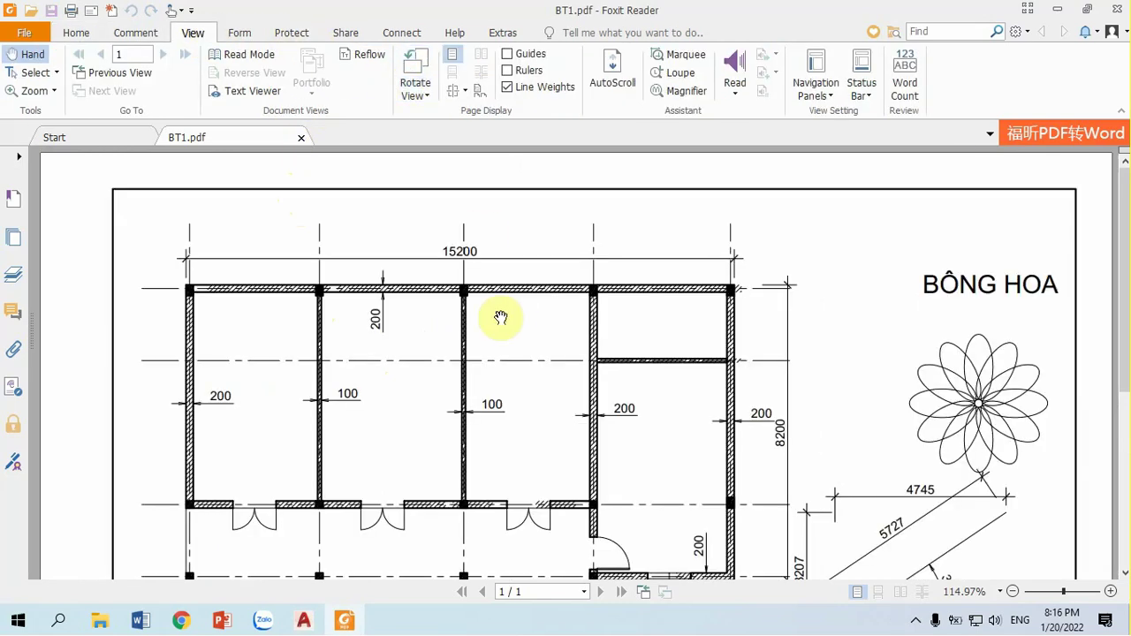
{"action": "scroll", "coordinate": [500, 316], "scroll_direction": "down", "scroll_amount": 3}
{"action": "scroll", "coordinate": [494, 316], "scroll_direction": "up", "scroll_amount": 1}
{"action": "scroll", "coordinate": [495, 315], "scroll_direction": "up", "scroll_amount": 3}
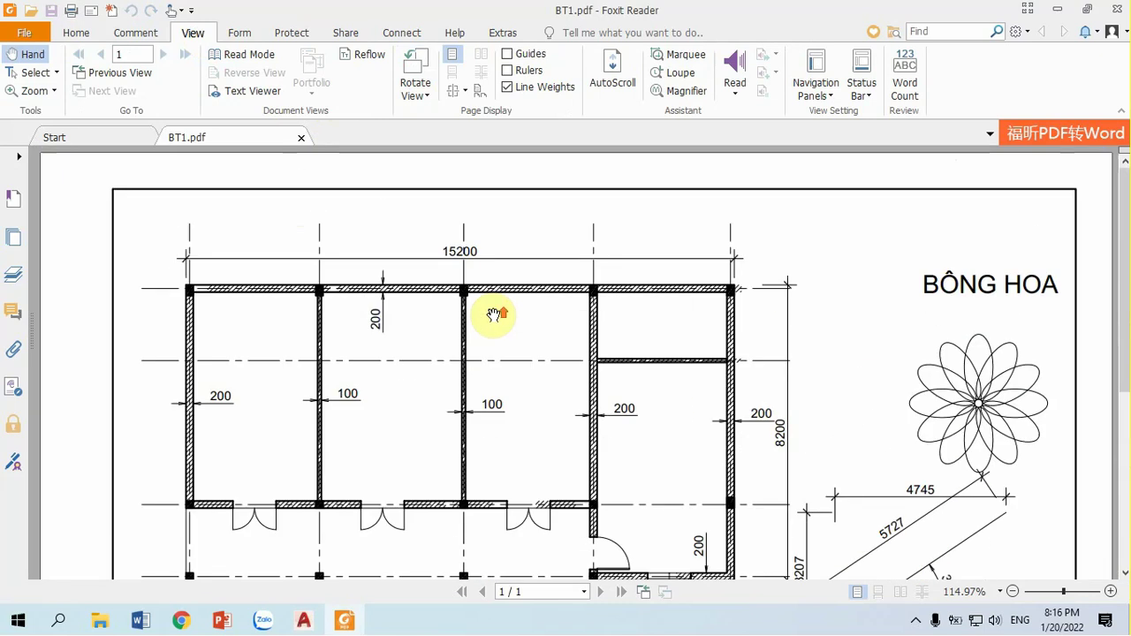
{"action": "left_click", "coordinate": [1118, 9]}
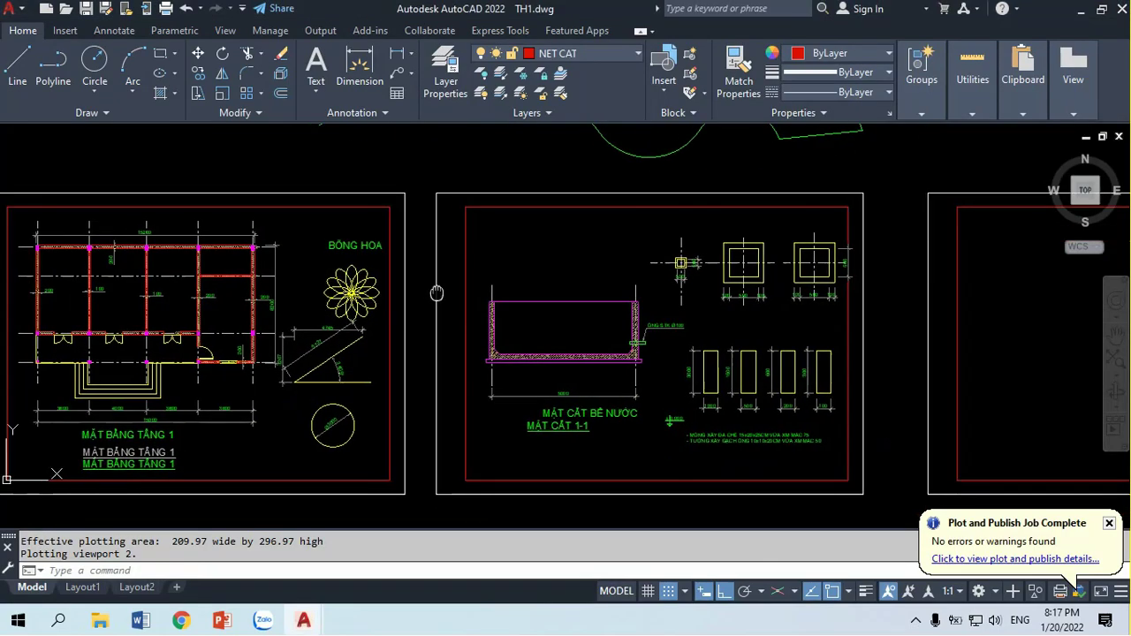
Cancel the quit prompt to keep TH1.dwg open and reopen the Plot - Model dialog
{"action": "middle_click_drag", "start_coordinate": [506, 326], "coordinate": [508, 293]}
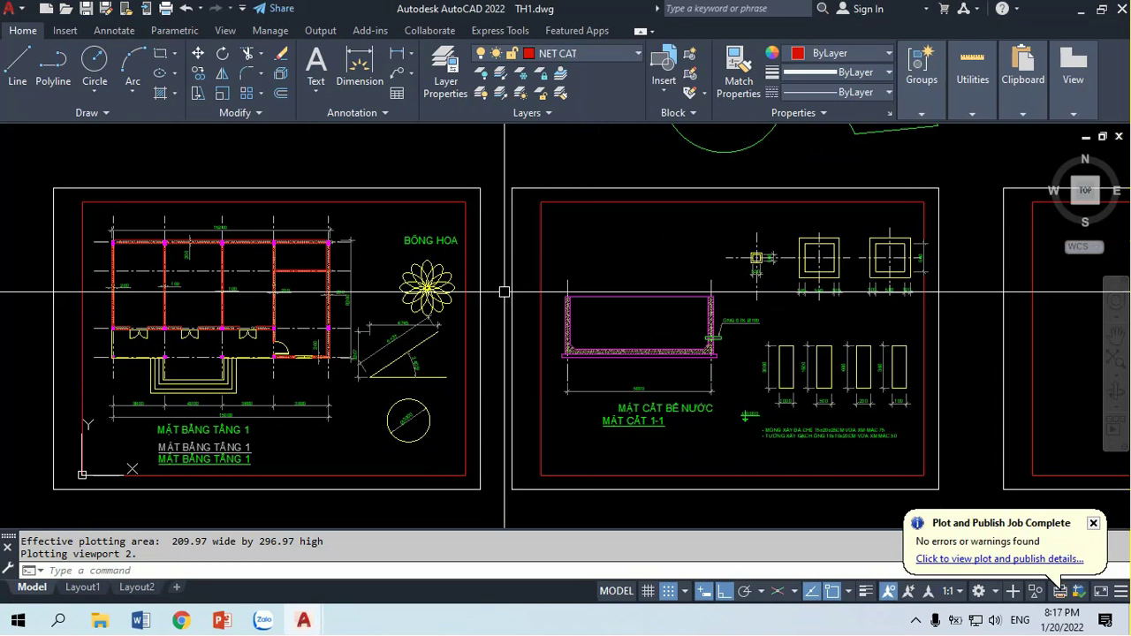
{"action": "left_click", "coordinate": [915, 620]}
{"action": "left_click", "coordinate": [839, 621]}
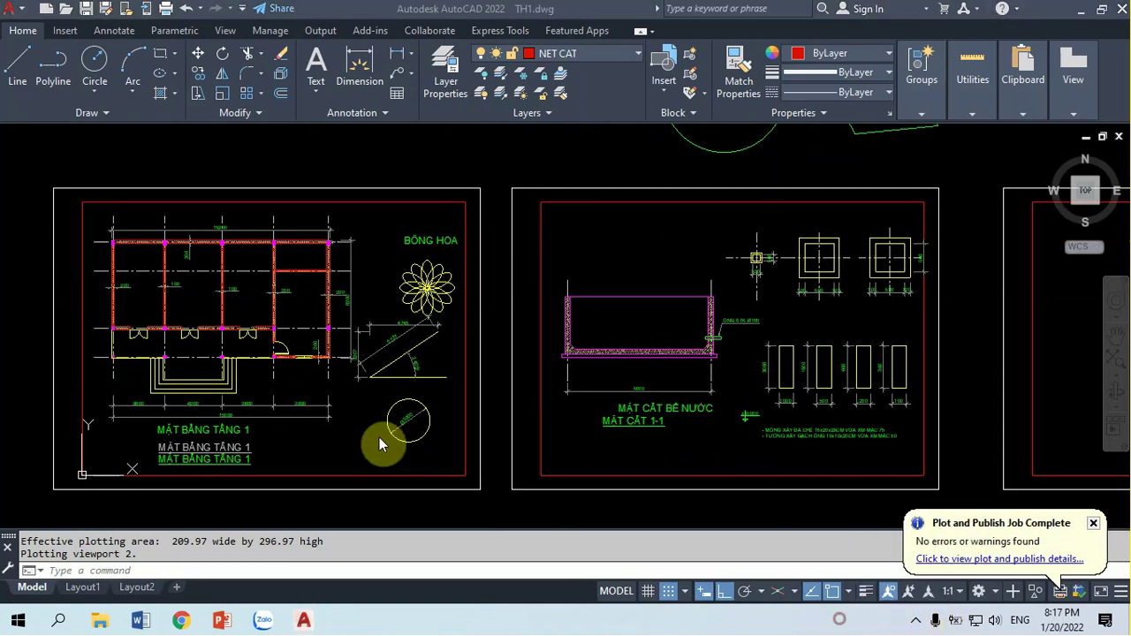
{"action": "left_click", "coordinate": [28, 17]}
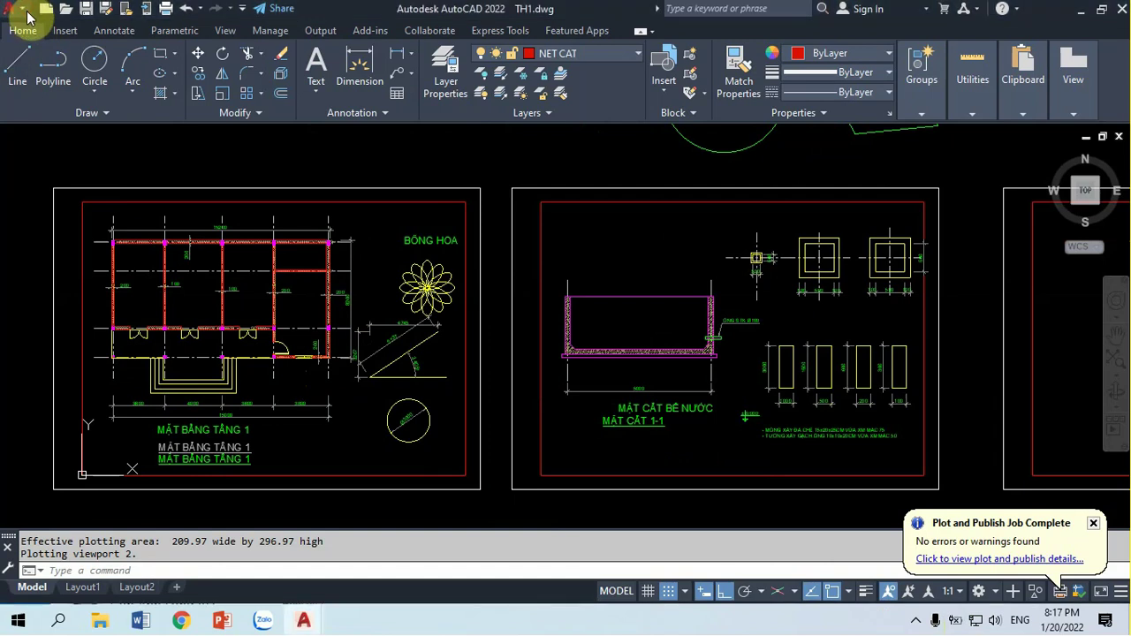
{"action": "double_click", "coordinate": [22, 7]}
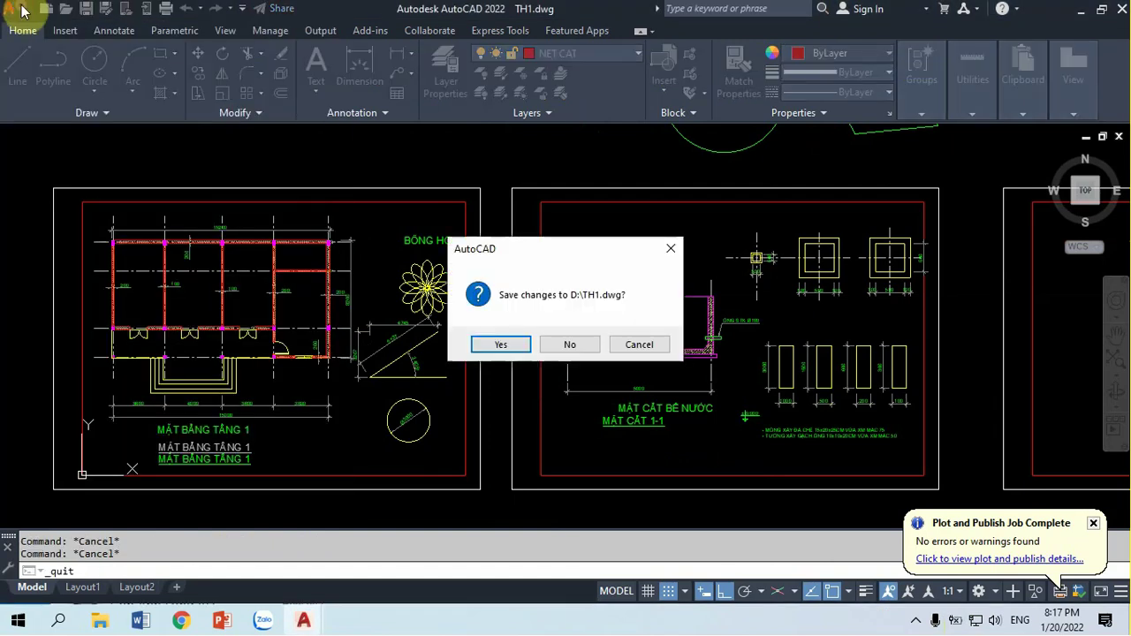
{"action": "left_click", "coordinate": [639, 353]}
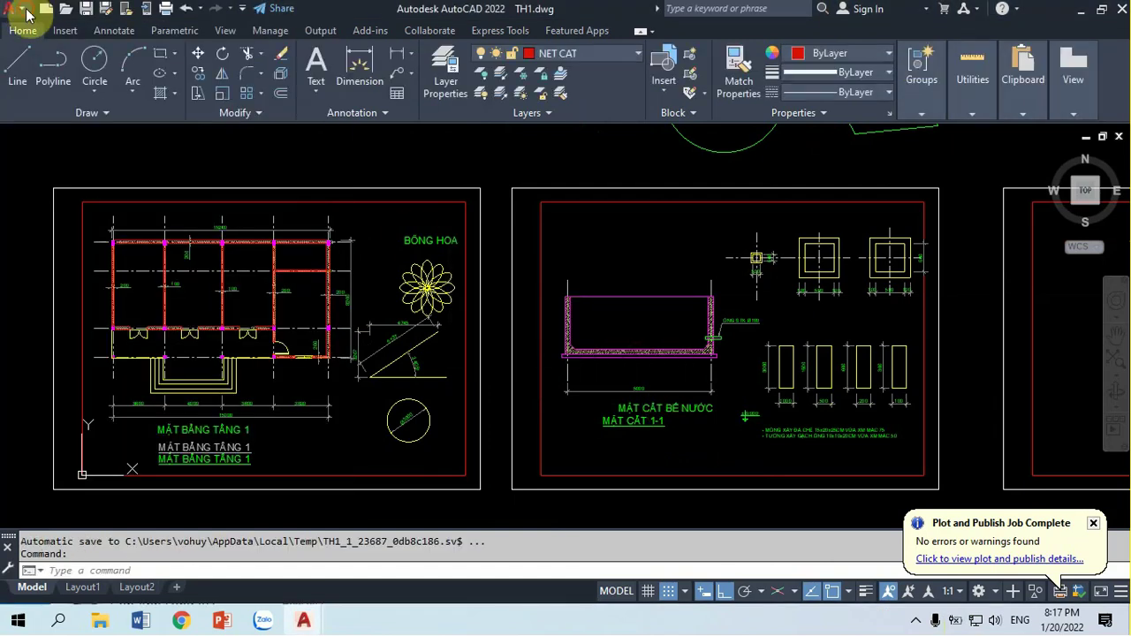
{"action": "left_click", "coordinate": [18, 8]}
{"action": "left_click", "coordinate": [480, 386]}
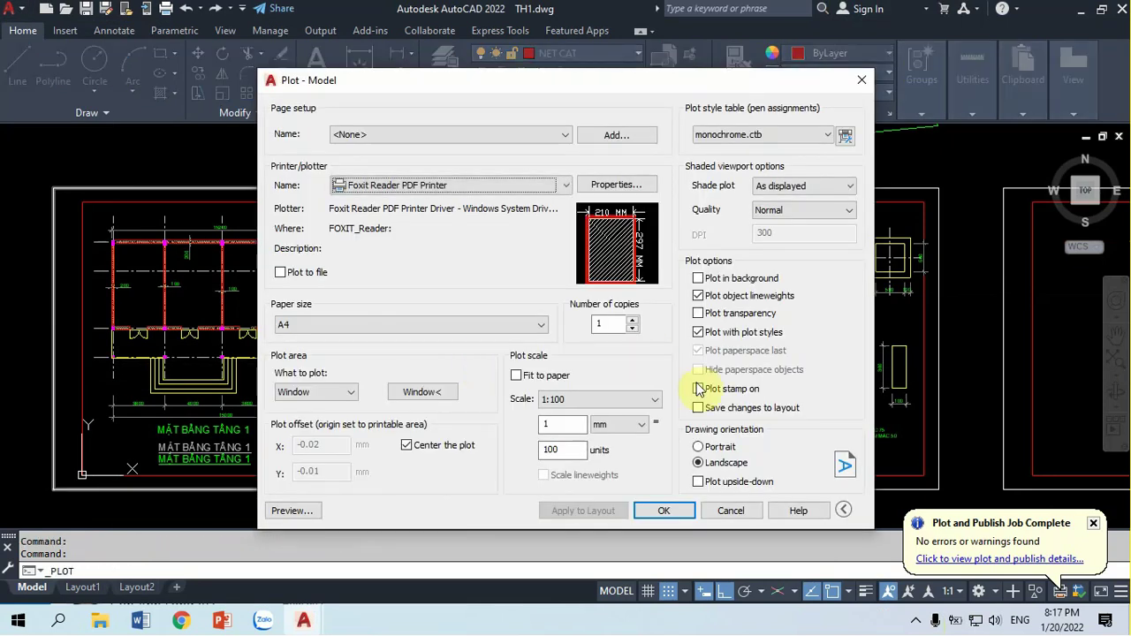
{"action": "left_click", "coordinate": [809, 212]}
{"action": "left_click", "coordinate": [850, 237]}
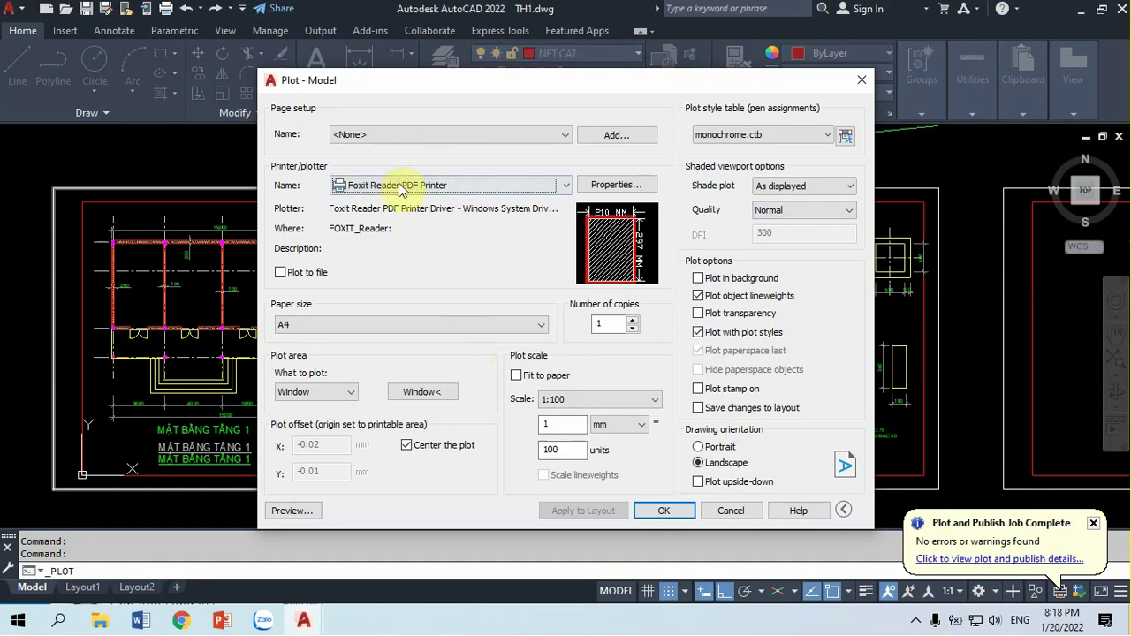
{"action": "left_click", "coordinate": [442, 186]}
{"action": "left_click", "coordinate": [422, 124]}
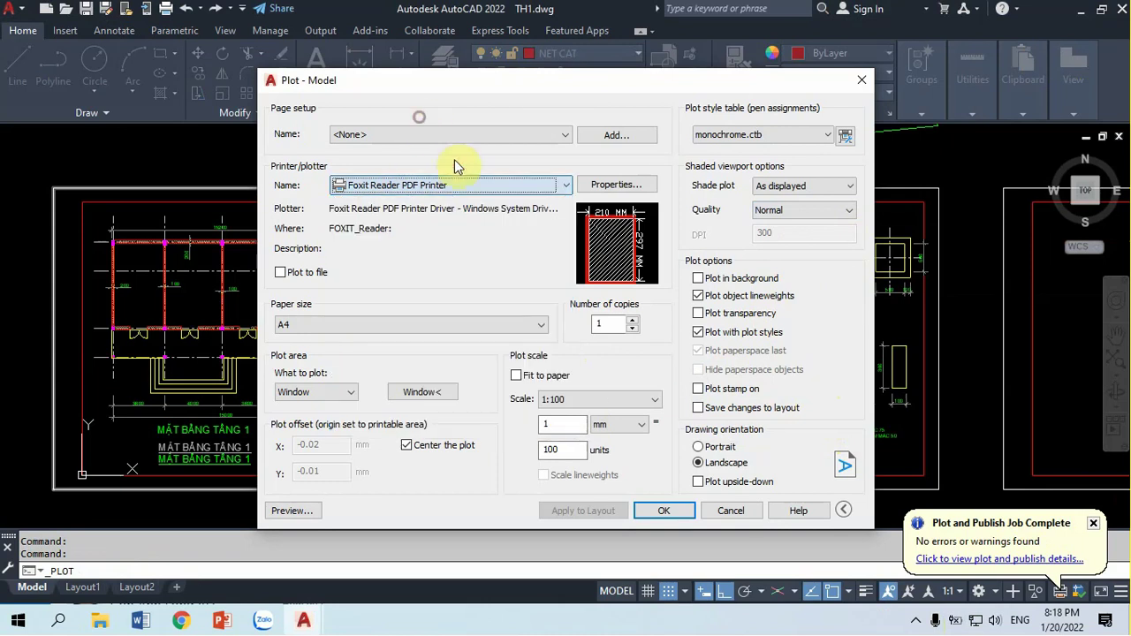
{"action": "left_click", "coordinate": [394, 186]}
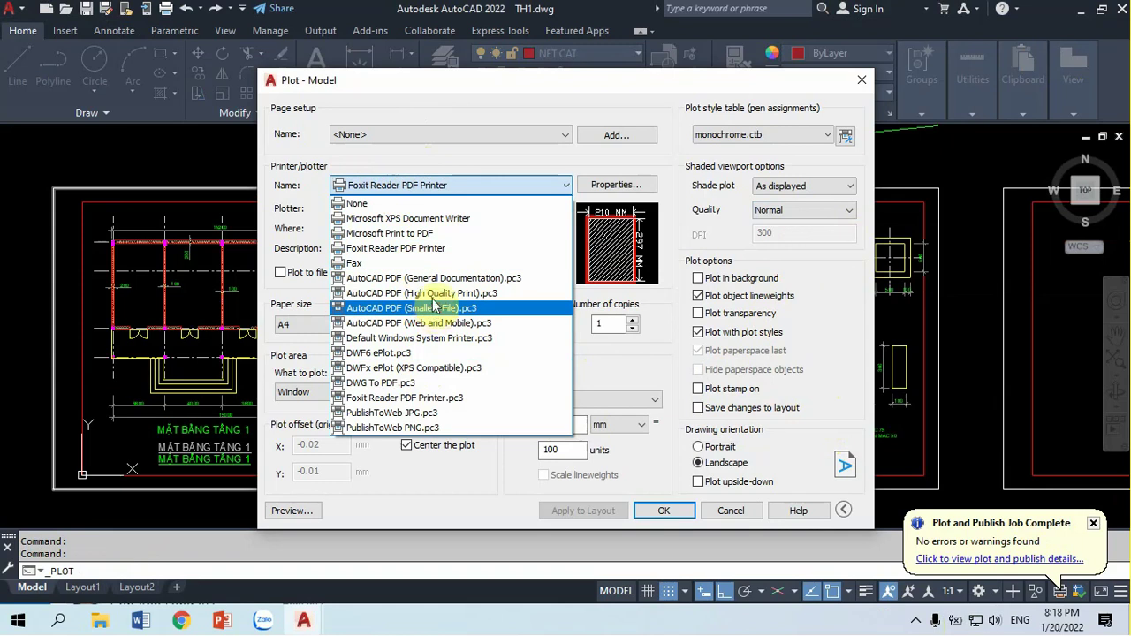
{"action": "left_click", "coordinate": [452, 113]}
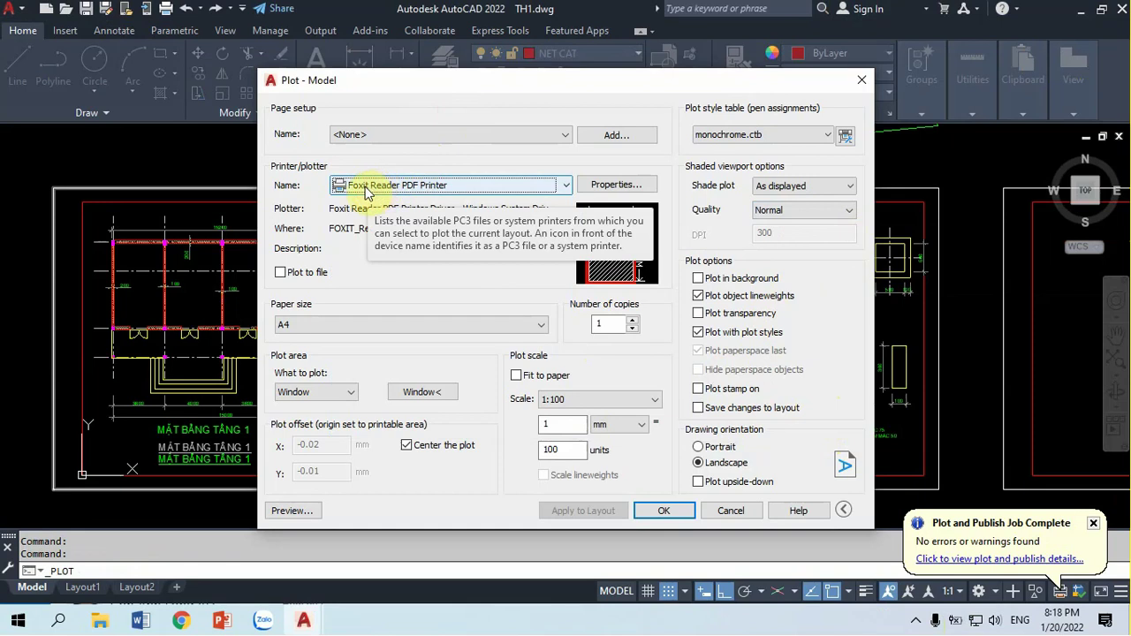
{"action": "left_click", "coordinate": [414, 186]}
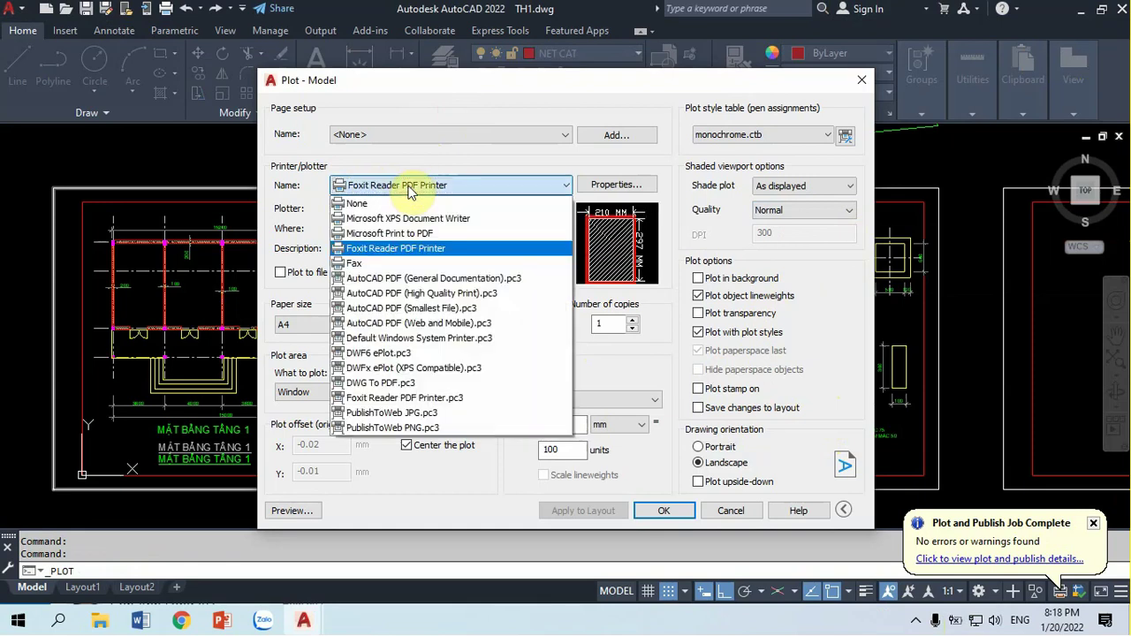
{"action": "left_click", "coordinate": [411, 186]}
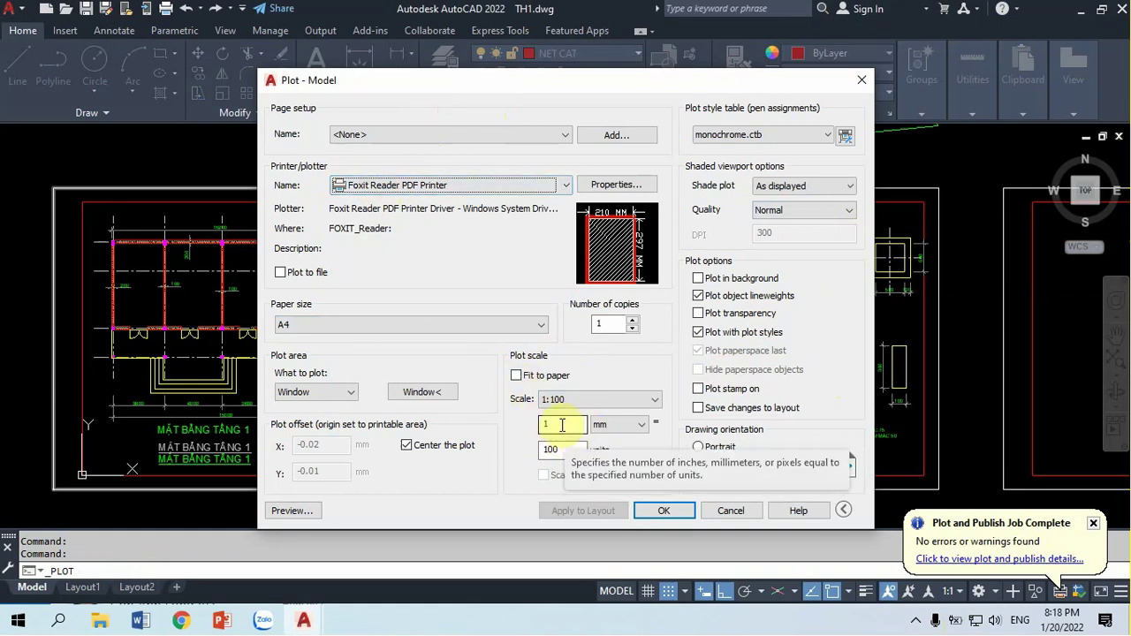
{"action": "left_click", "coordinate": [561, 425]}
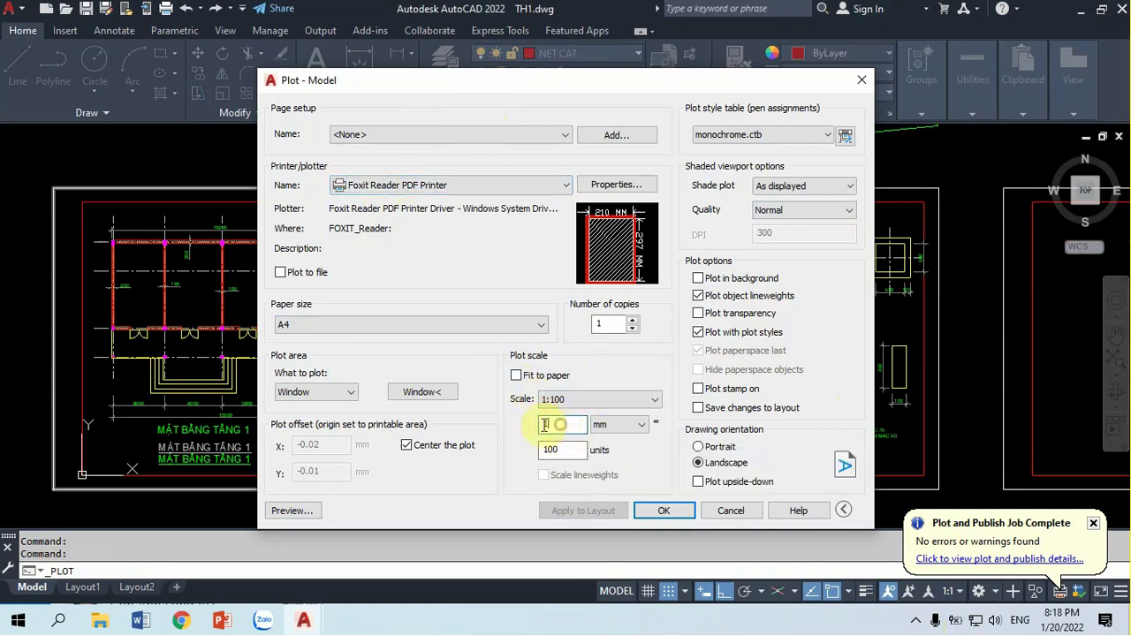
{"action": "left_click", "coordinate": [517, 376]}
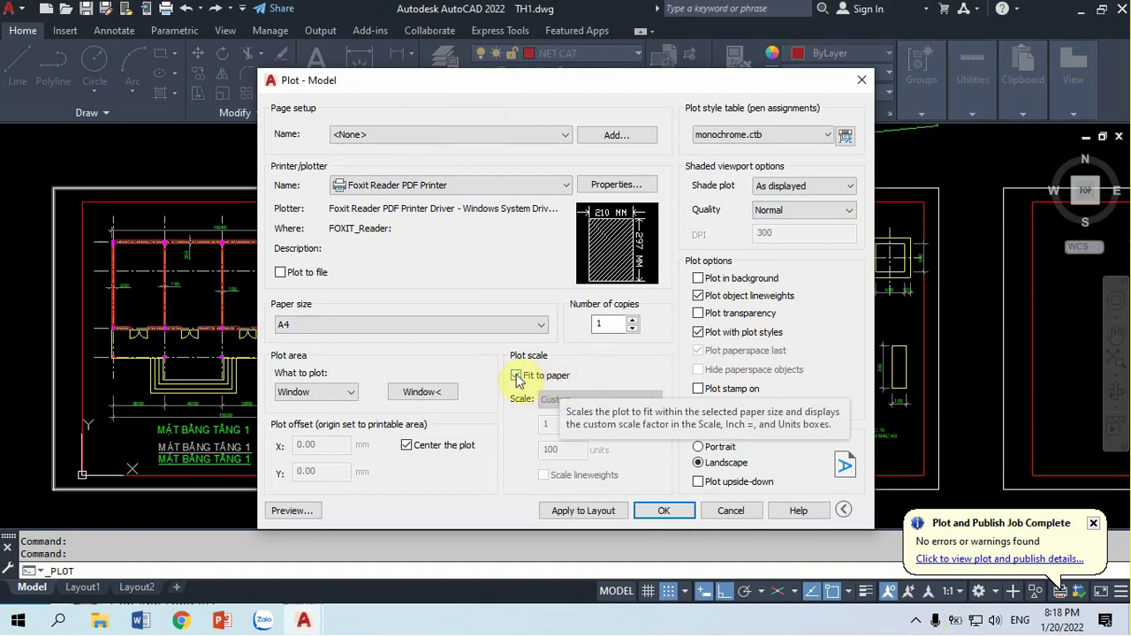
{"action": "left_click", "coordinate": [517, 376]}
{"action": "left_click", "coordinate": [559, 425]}
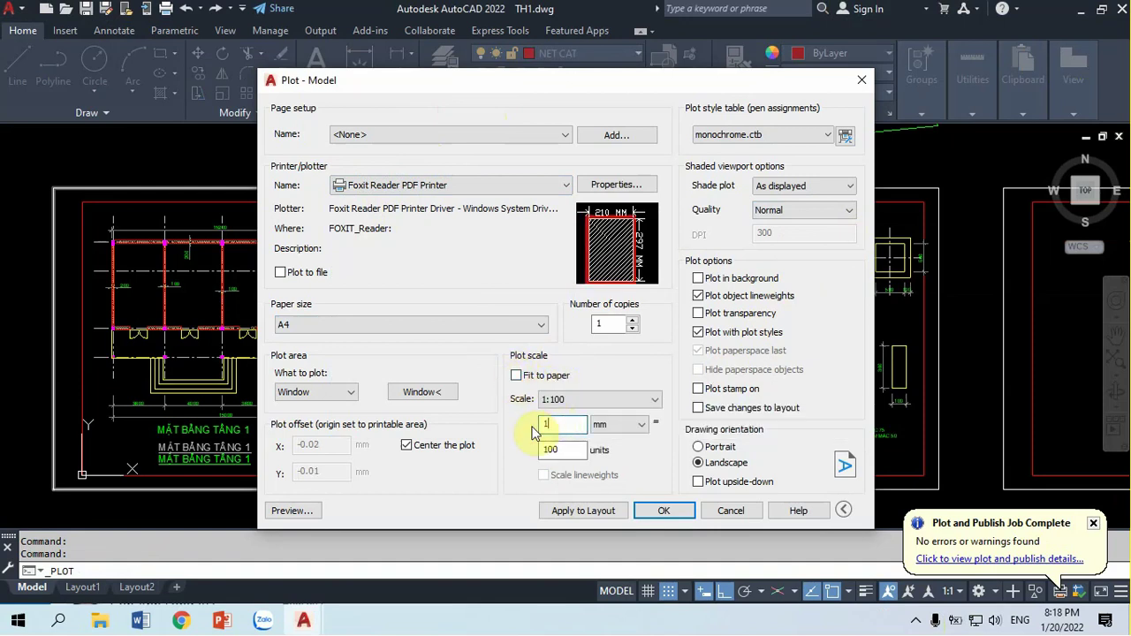
{"action": "left_click", "coordinate": [574, 451]}
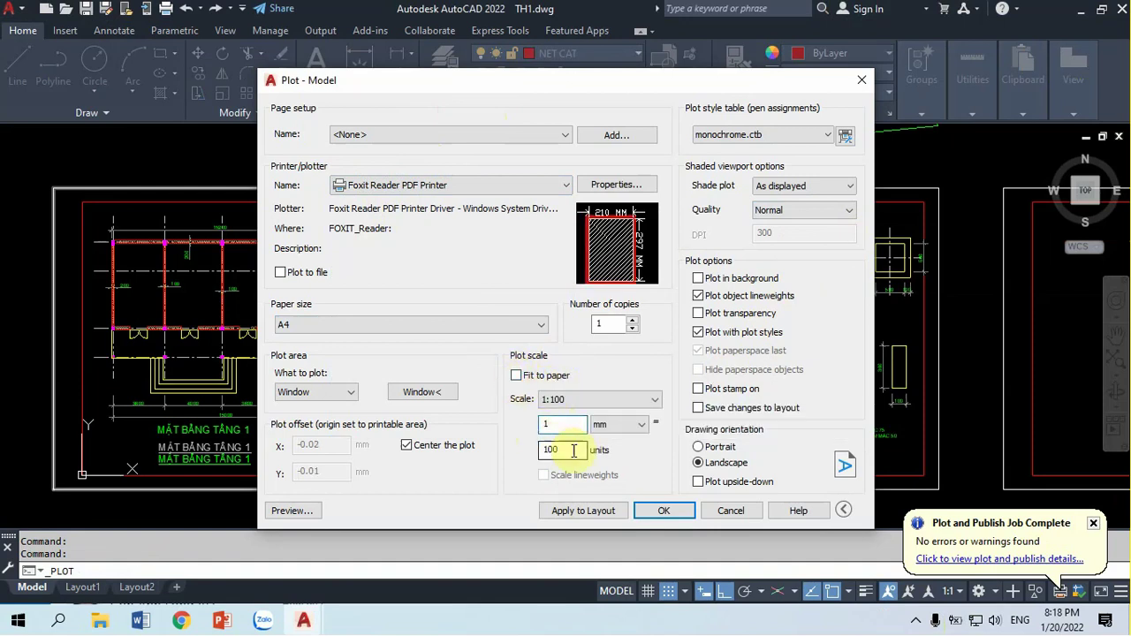
{"action": "left_click", "coordinate": [575, 450]}
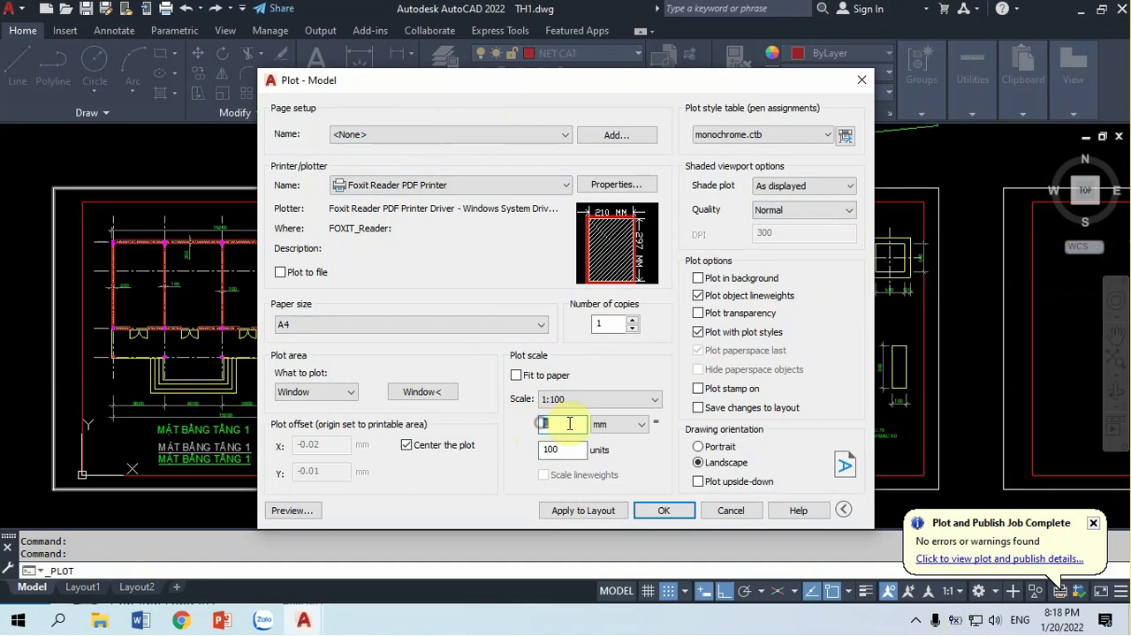
{"action": "double_click", "coordinate": [547, 425]}
{"action": "left_click", "coordinate": [566, 449]}
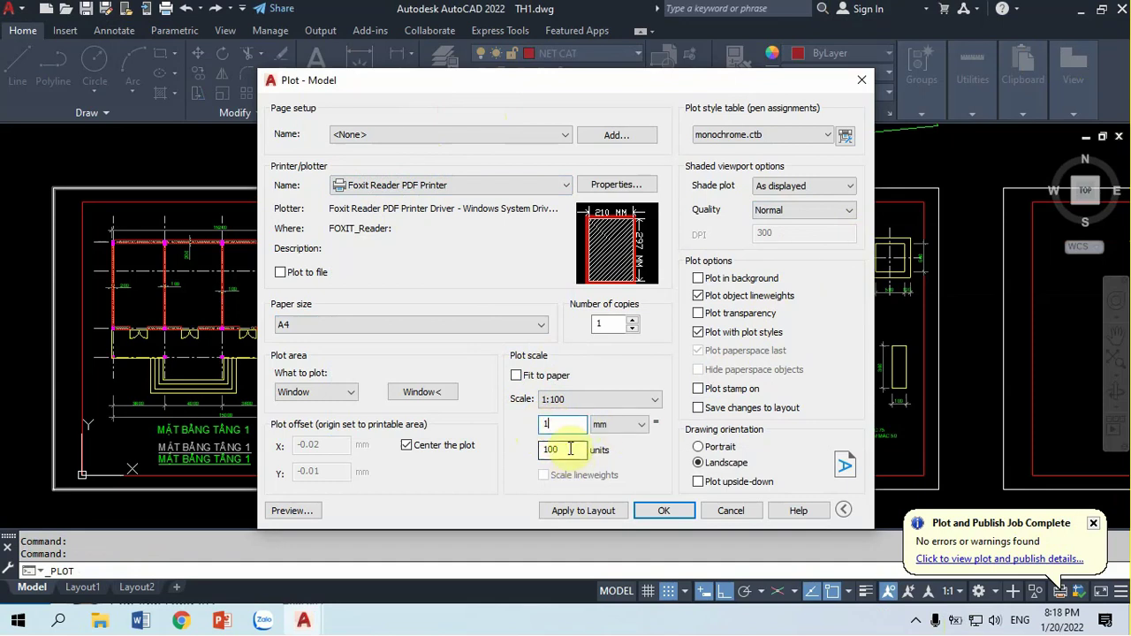
{"action": "left_click", "coordinate": [545, 451]}
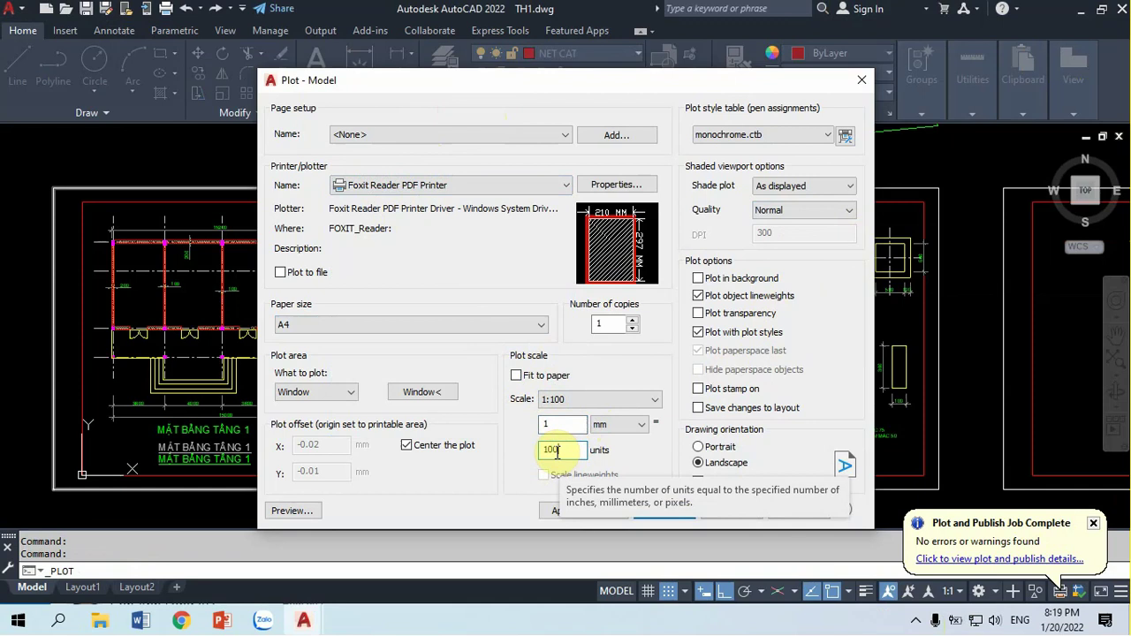
{"action": "key", "text": "BackSpace"}
{"action": "key", "text": "BackSpace"}
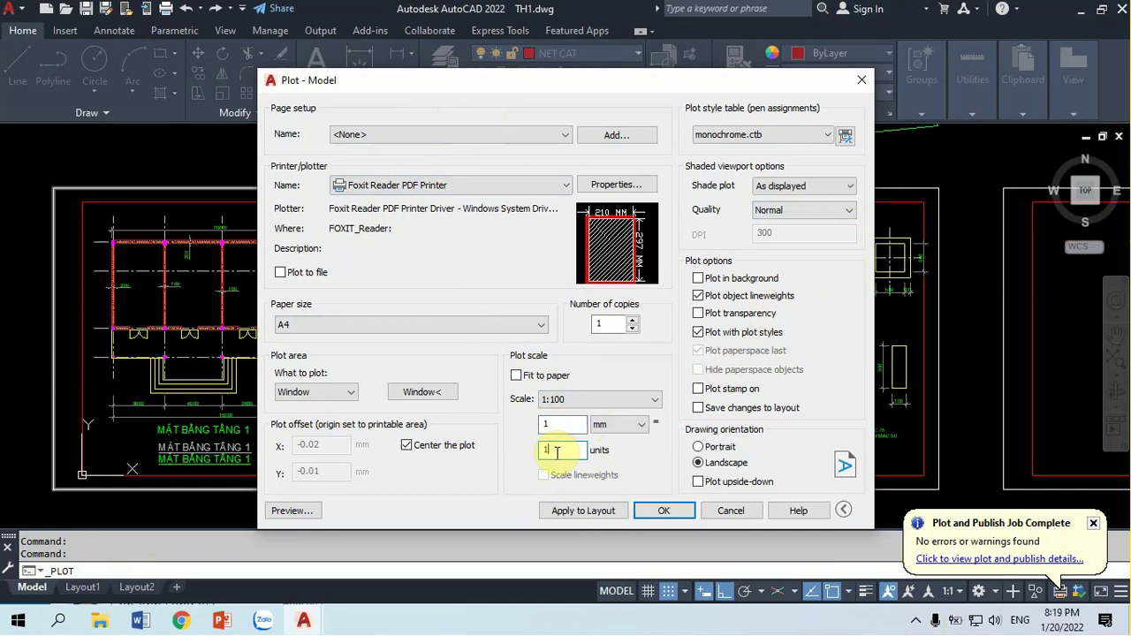
{"action": "left_click", "coordinate": [552, 424]}
{"action": "left_click", "coordinate": [560, 447]}
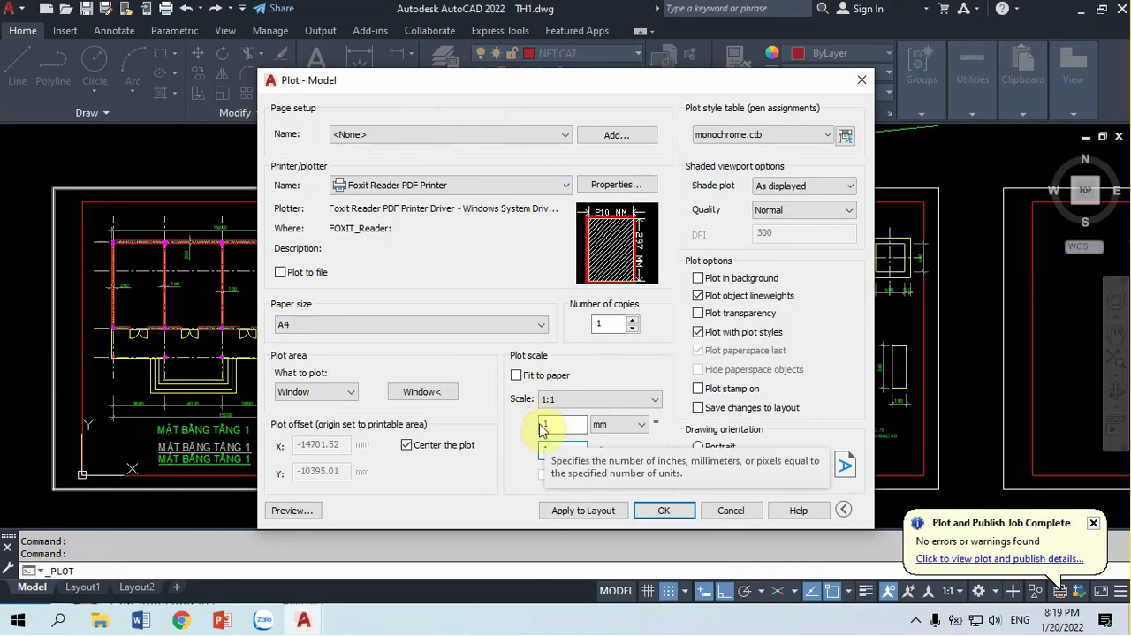
{"action": "left_click", "coordinate": [542, 428]}
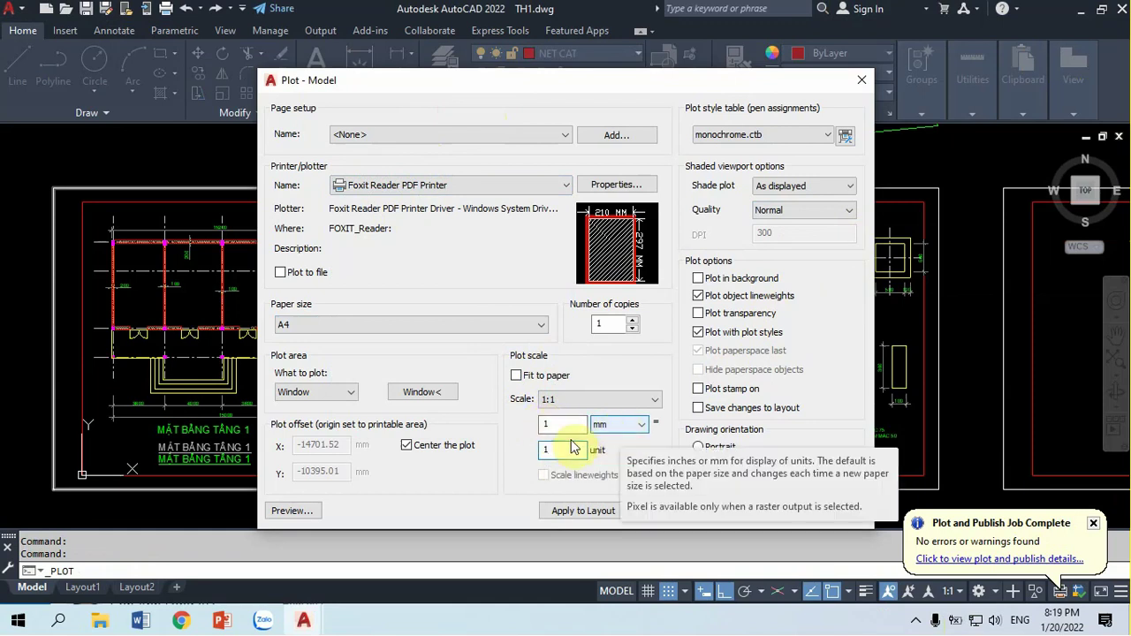
{"action": "left_click", "coordinate": [548, 451]}
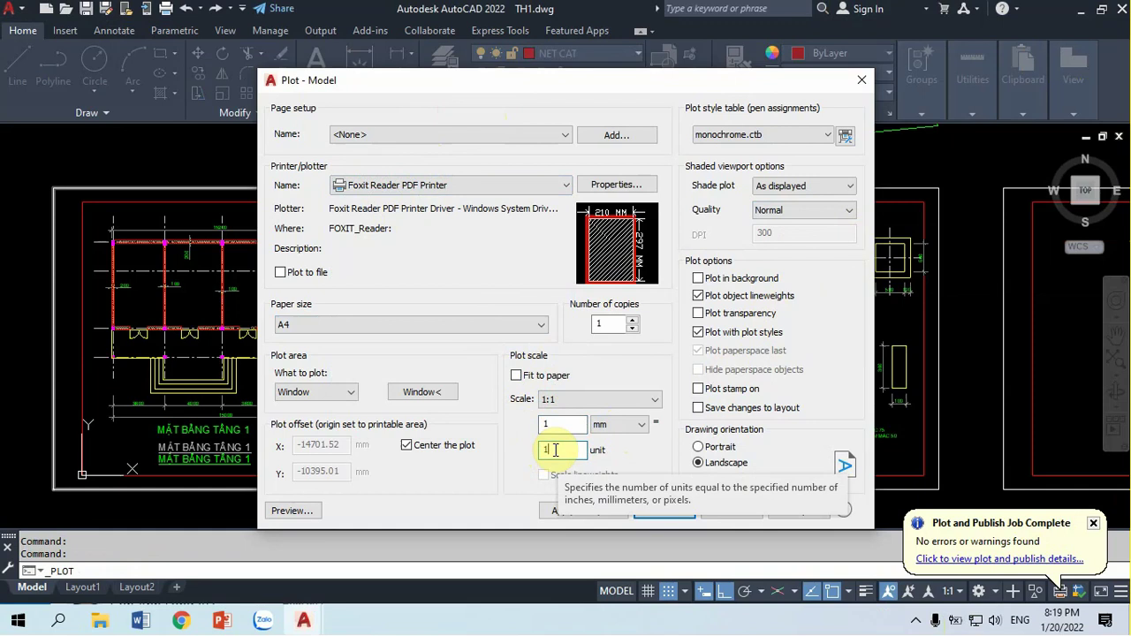
{"action": "type", "text": "00"}
{"action": "left_click", "coordinate": [552, 425]}
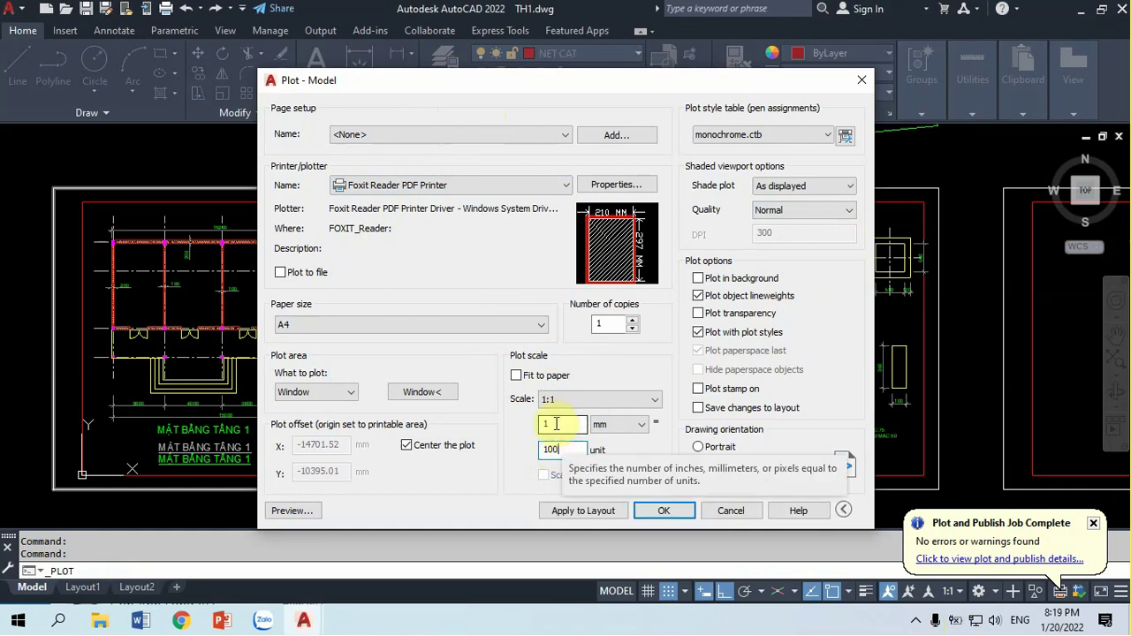
{"action": "left_click", "coordinate": [558, 449]}
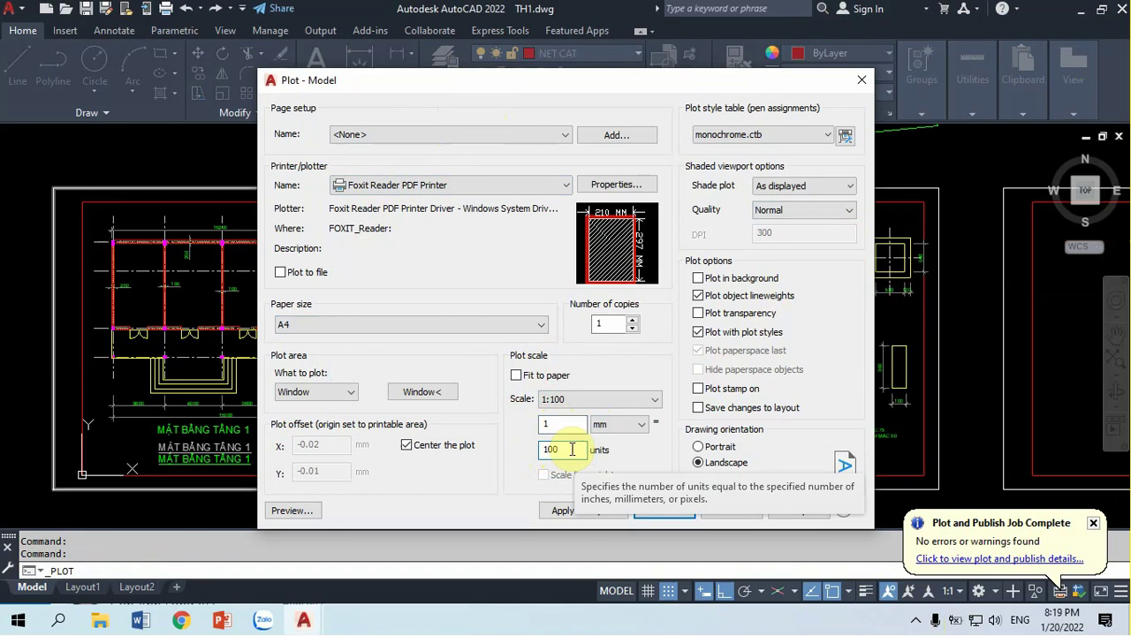
{"action": "double_click", "coordinate": [552, 450]}
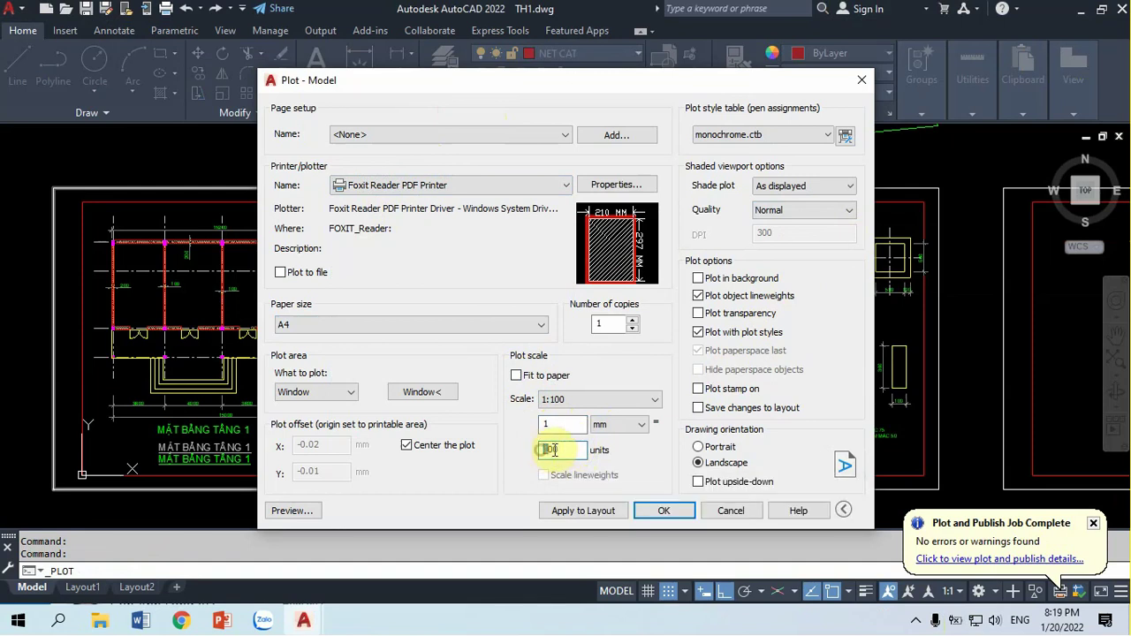
{"action": "left_click_drag", "start_coordinate": [553, 450], "coordinate": [598, 452]}
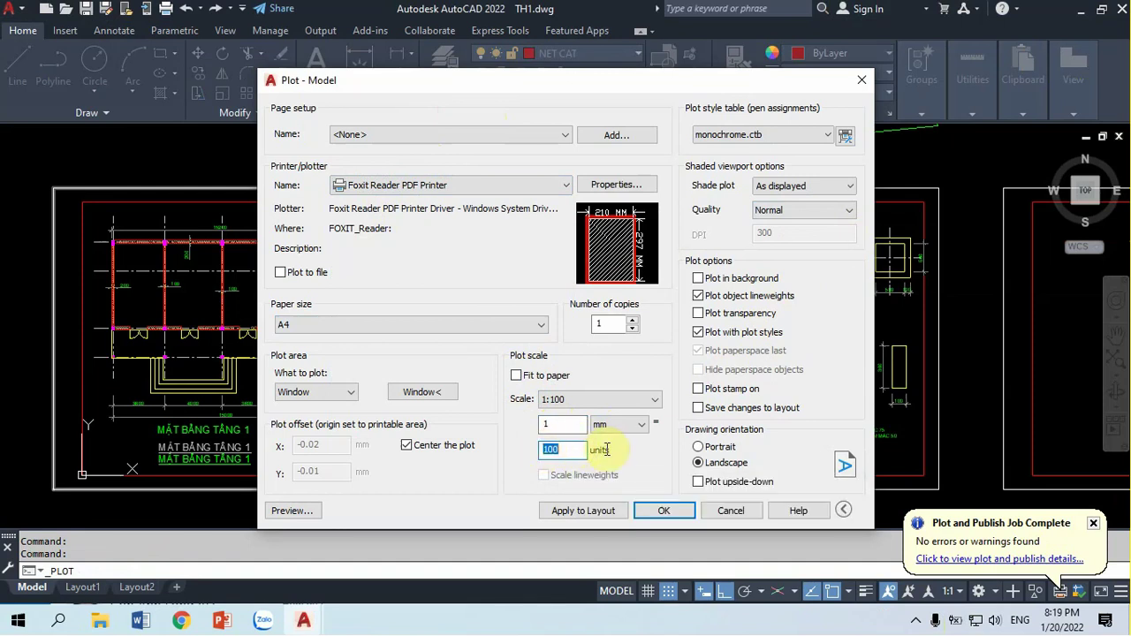
{"action": "left_click", "coordinate": [560, 425]}
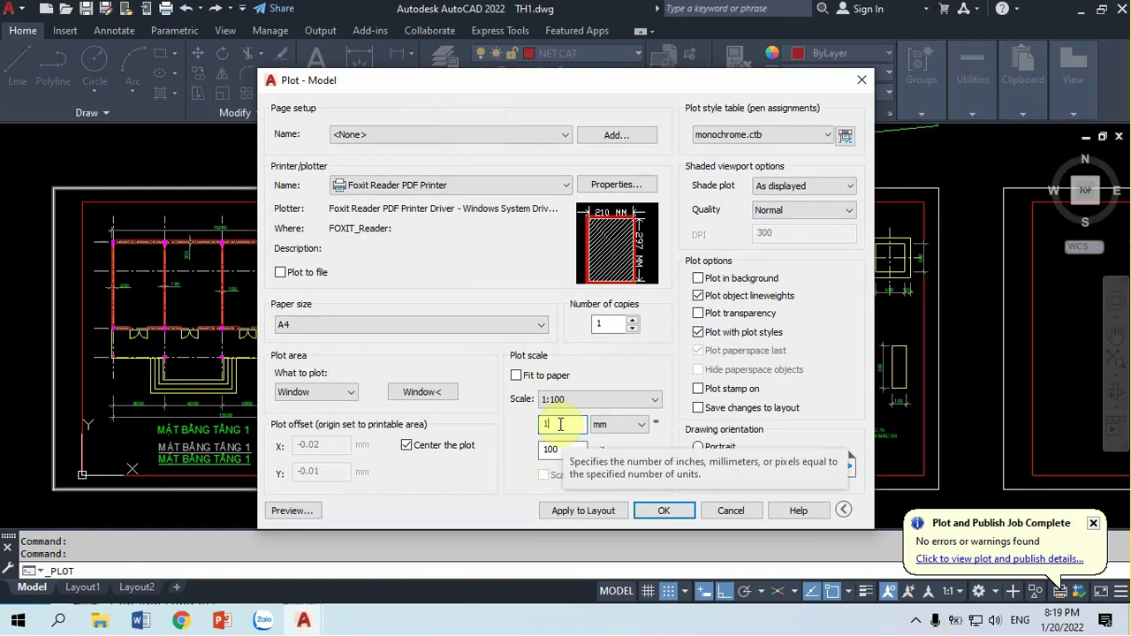
{"action": "double_click", "coordinate": [546, 449]}
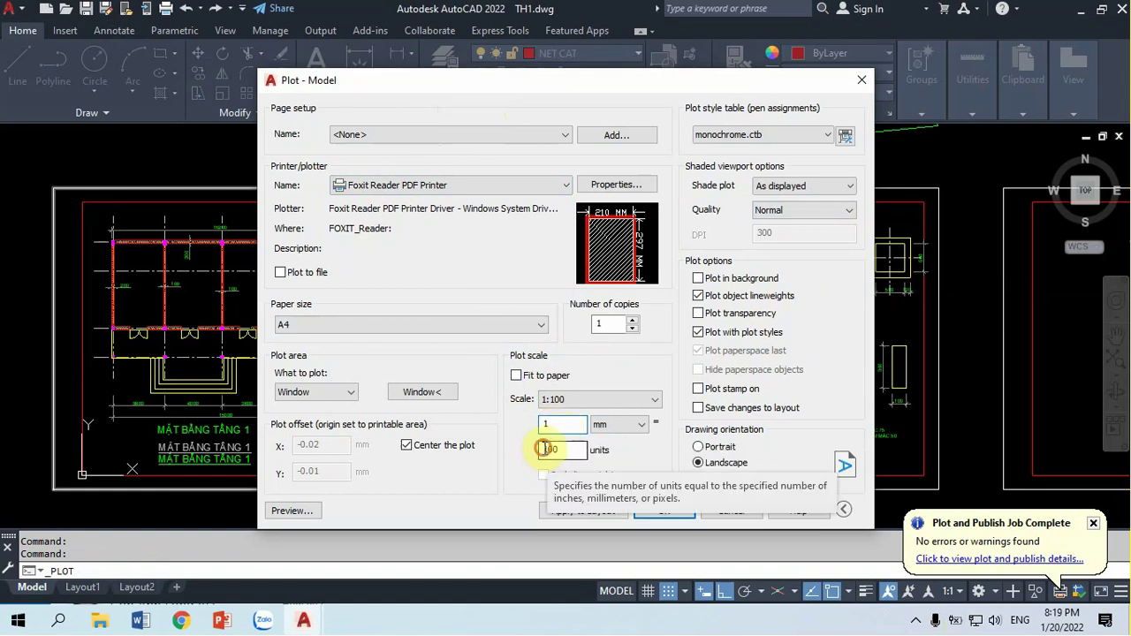
{"action": "left_click", "coordinate": [562, 426]}
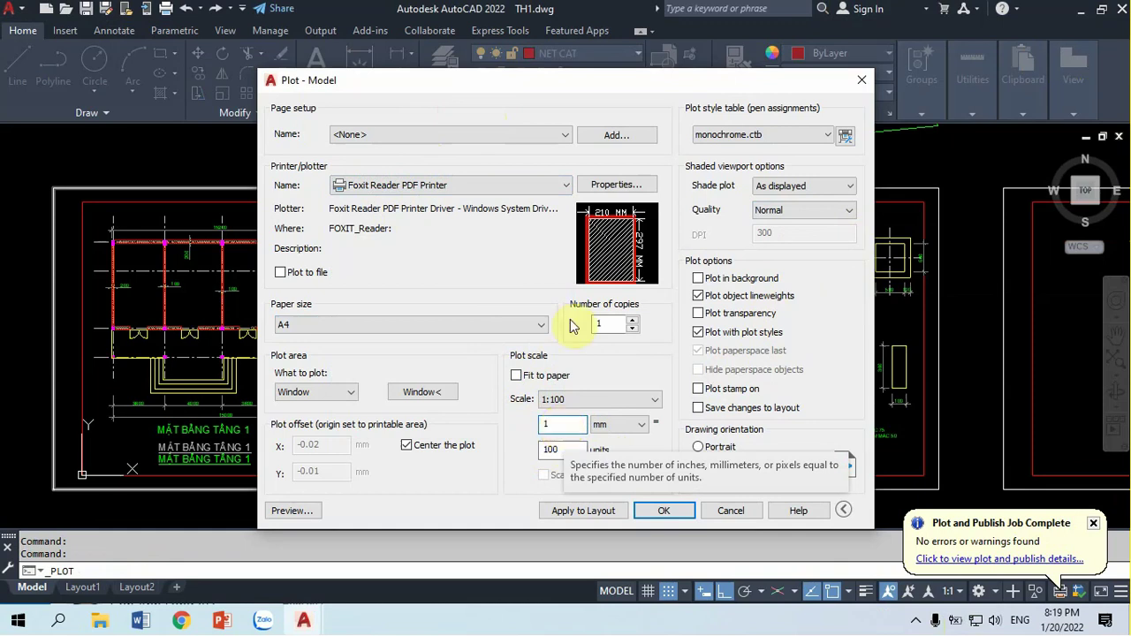
{"action": "left_click", "coordinate": [574, 450]}
{"action": "left_click", "coordinate": [562, 425]}
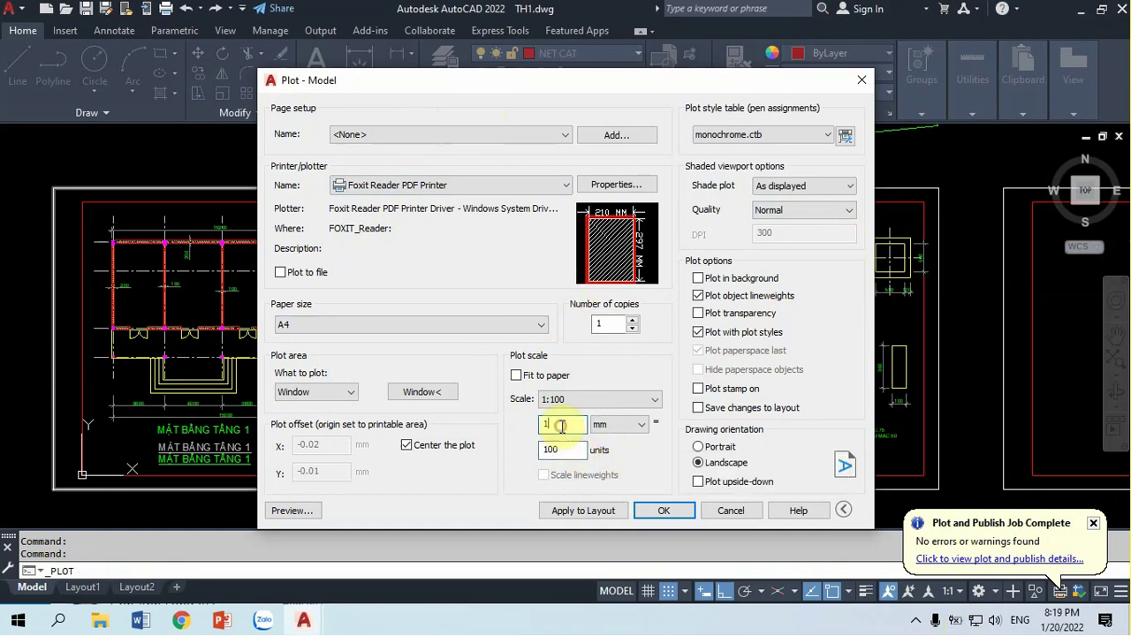
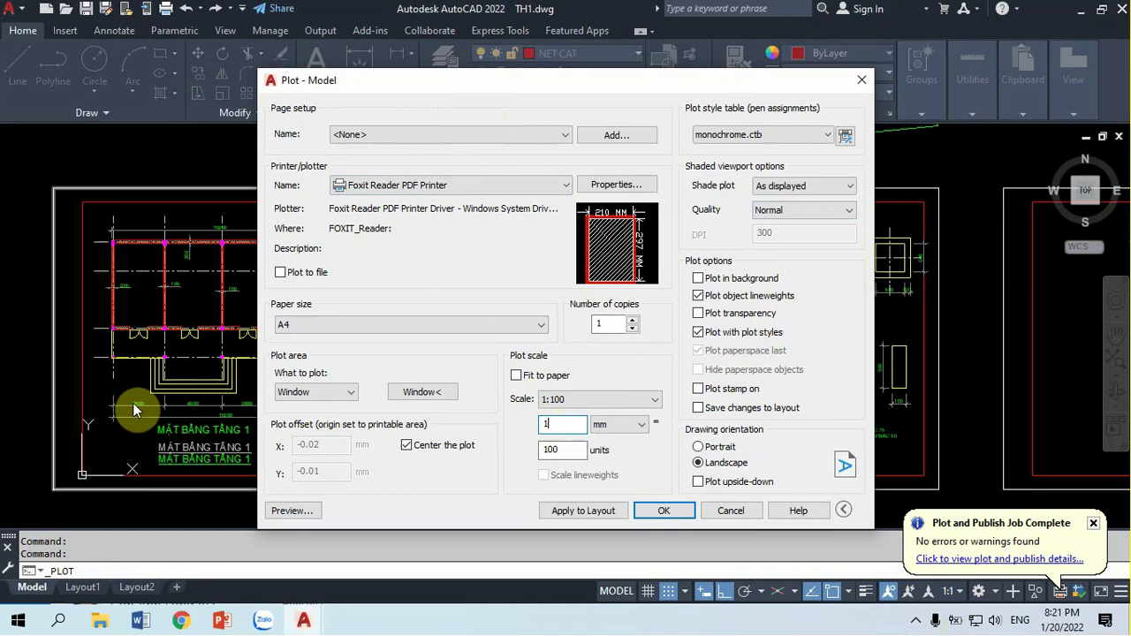
Try Fit to paper, then turn it off again to keep the fixed 1:100 plot scale
{"action": "left_click", "coordinate": [570, 450]}
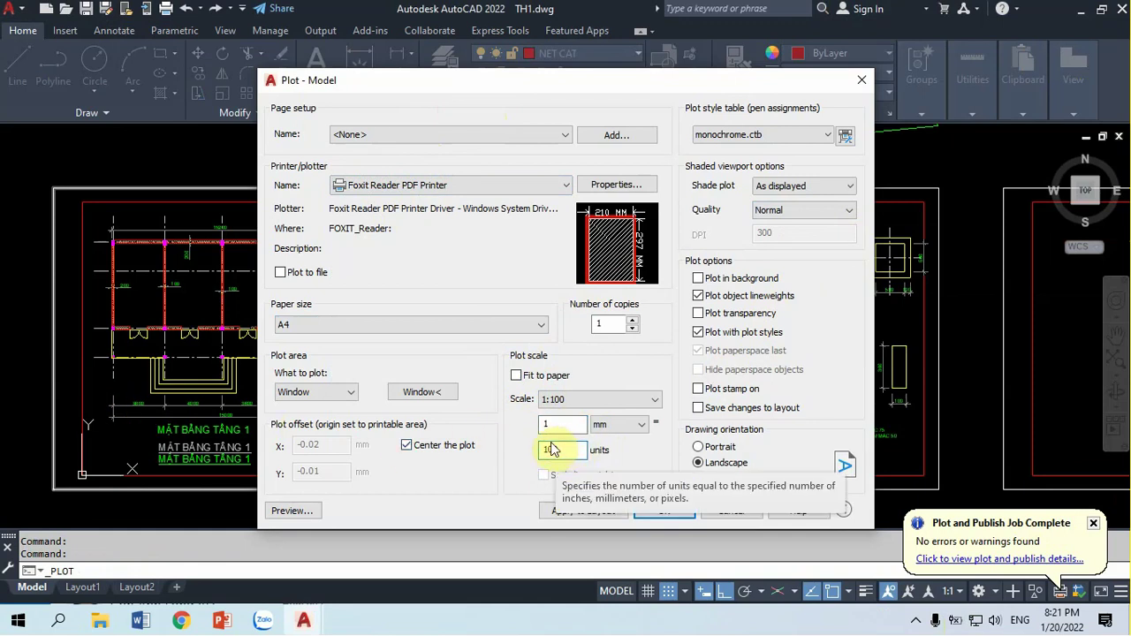
{"action": "left_click", "coordinate": [516, 376]}
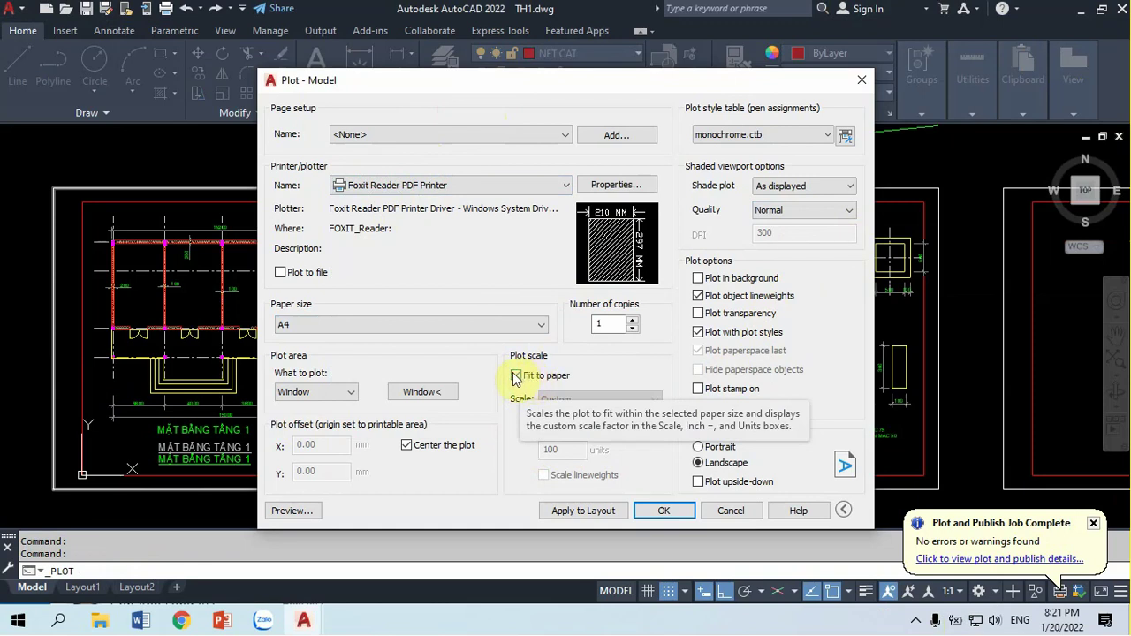
{"action": "left_click", "coordinate": [516, 376]}
{"action": "left_click", "coordinate": [558, 426]}
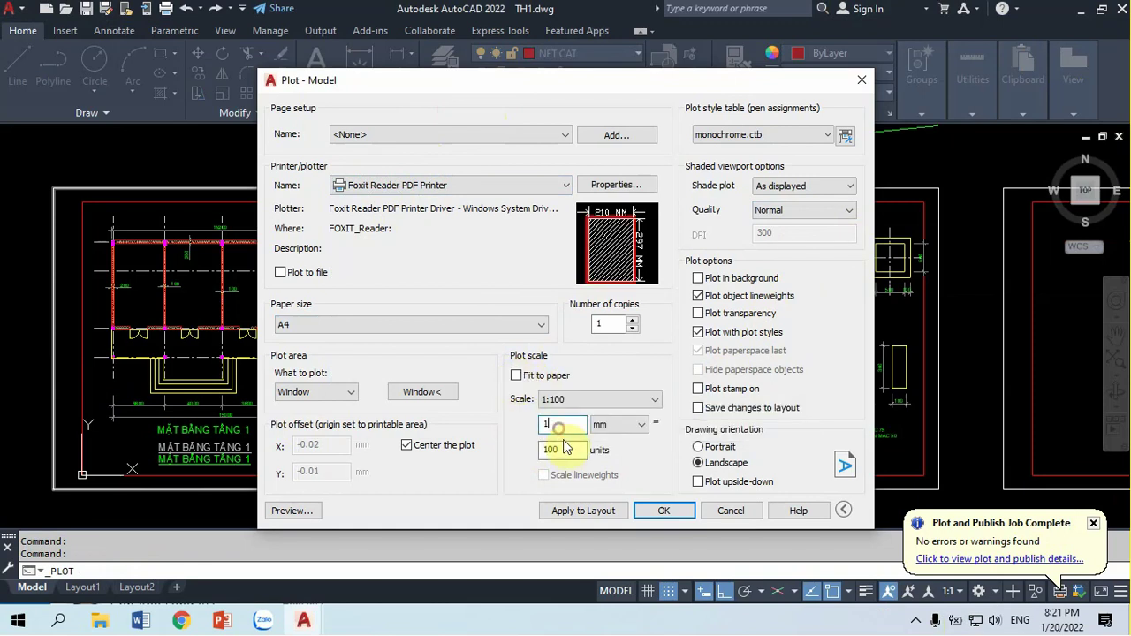
{"action": "left_click", "coordinate": [564, 448]}
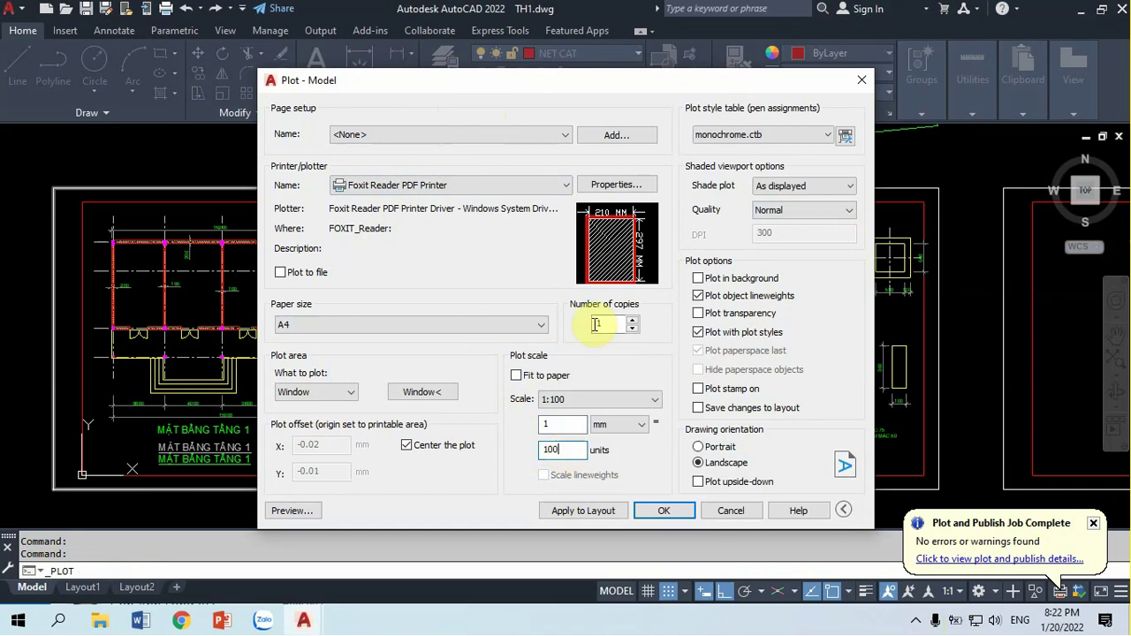
{"action": "left_click", "coordinate": [566, 425]}
{"action": "left_click", "coordinate": [555, 448]}
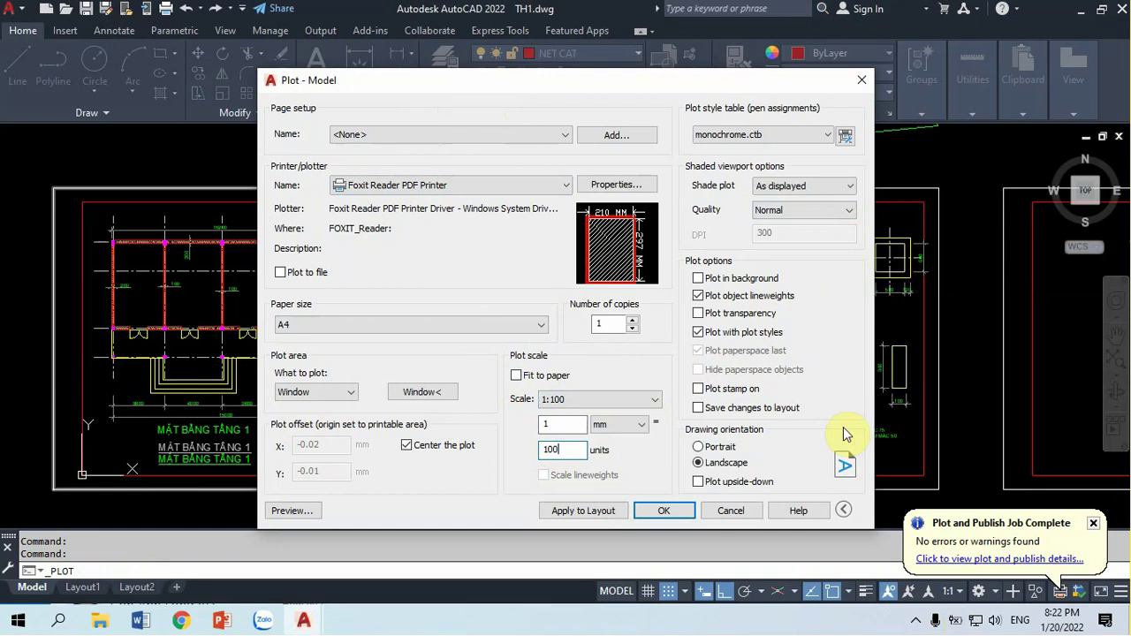
Select monochrome.ctb as the plot style table and assign it to all layouts
{"action": "left_click", "coordinate": [756, 134]}
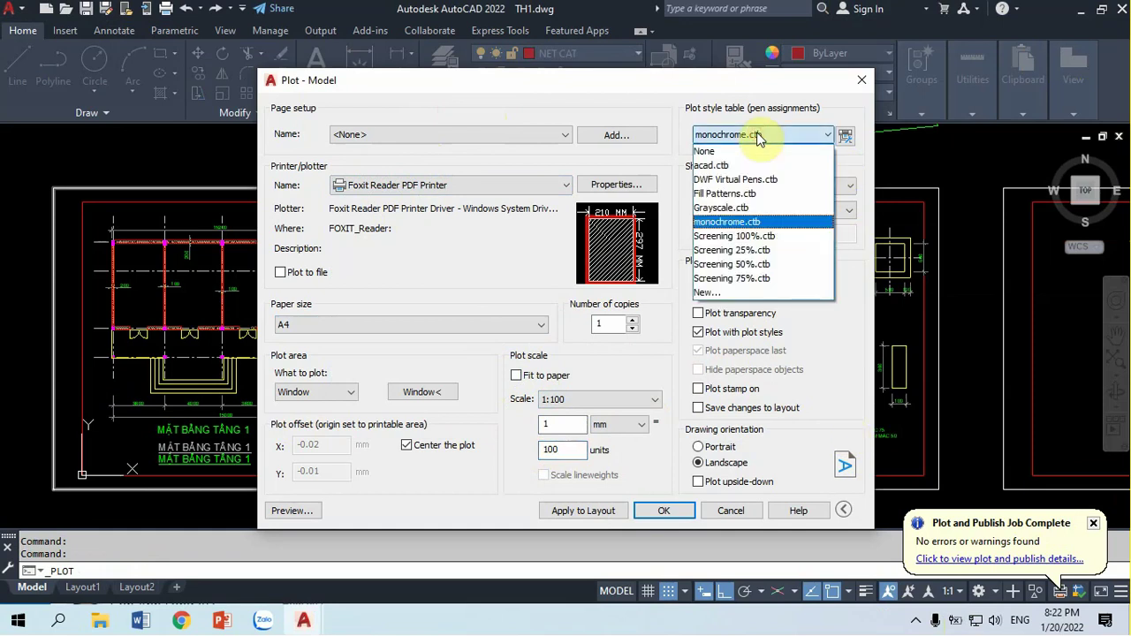
{"action": "left_click", "coordinate": [757, 137]}
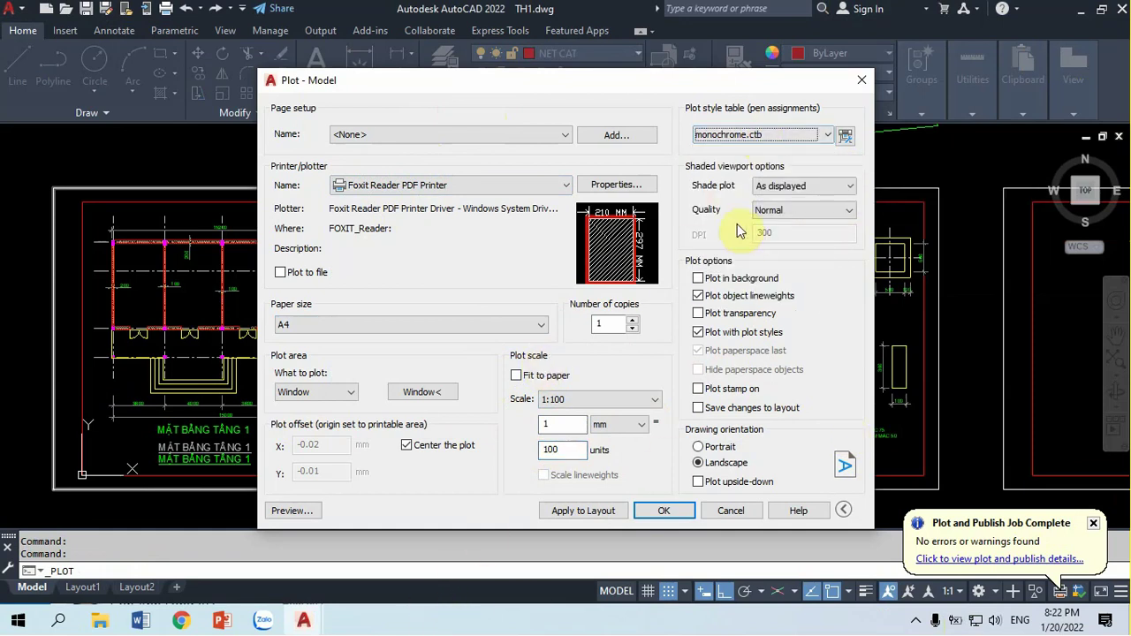
{"action": "left_click", "coordinate": [765, 139]}
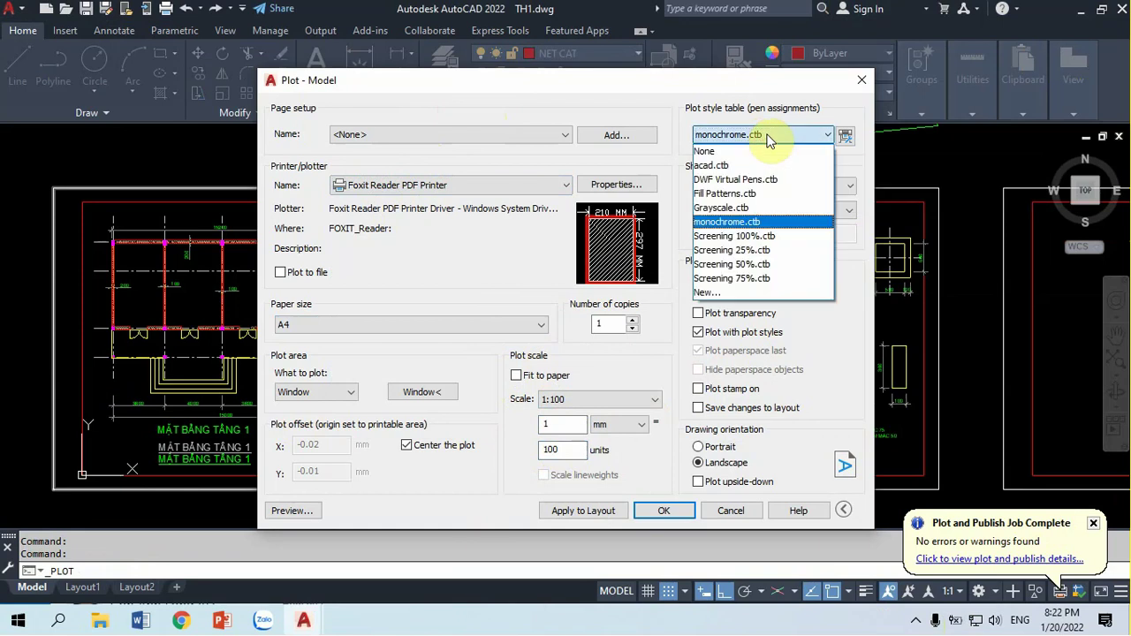
{"action": "left_click", "coordinate": [767, 136]}
{"action": "left_click", "coordinate": [767, 136]}
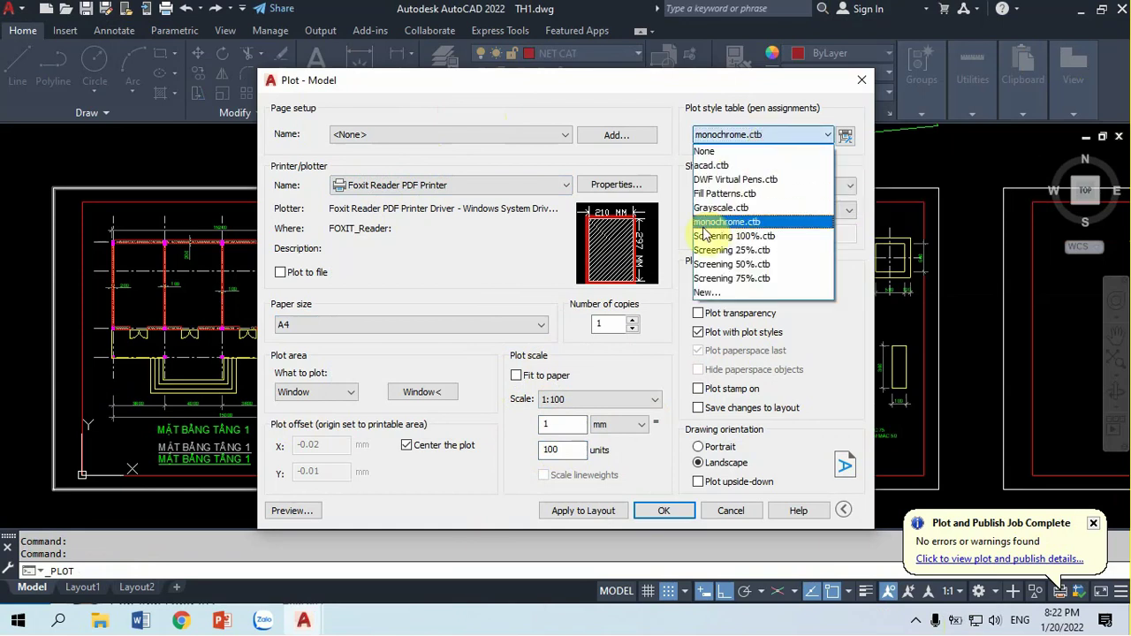
{"action": "left_click", "coordinate": [730, 222]}
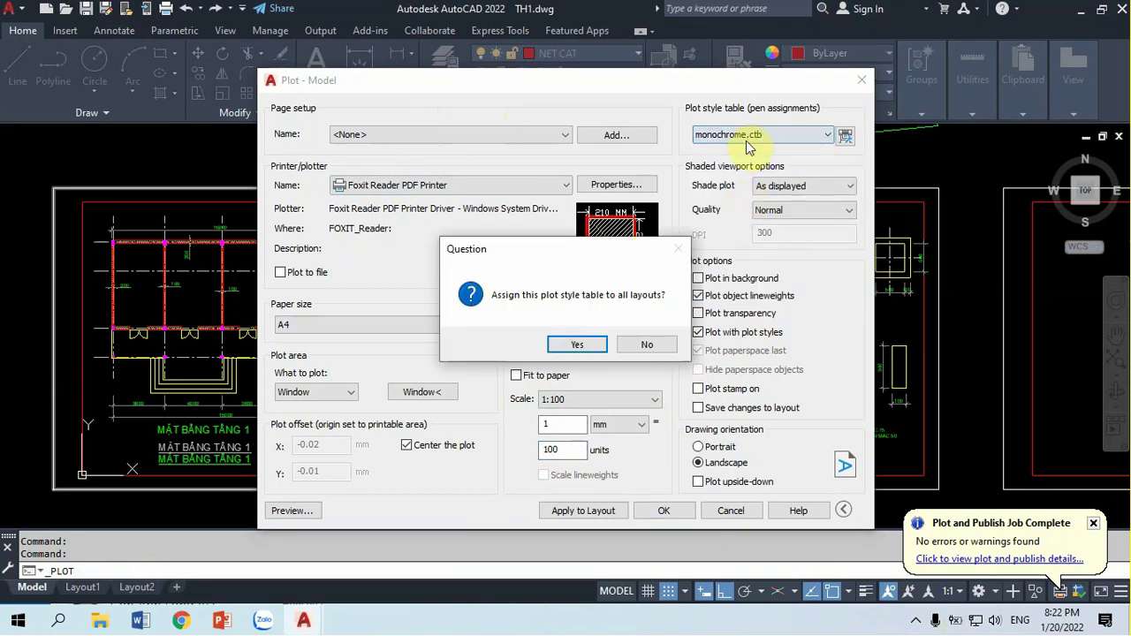
{"action": "left_click", "coordinate": [578, 344]}
{"action": "left_click", "coordinate": [739, 137]}
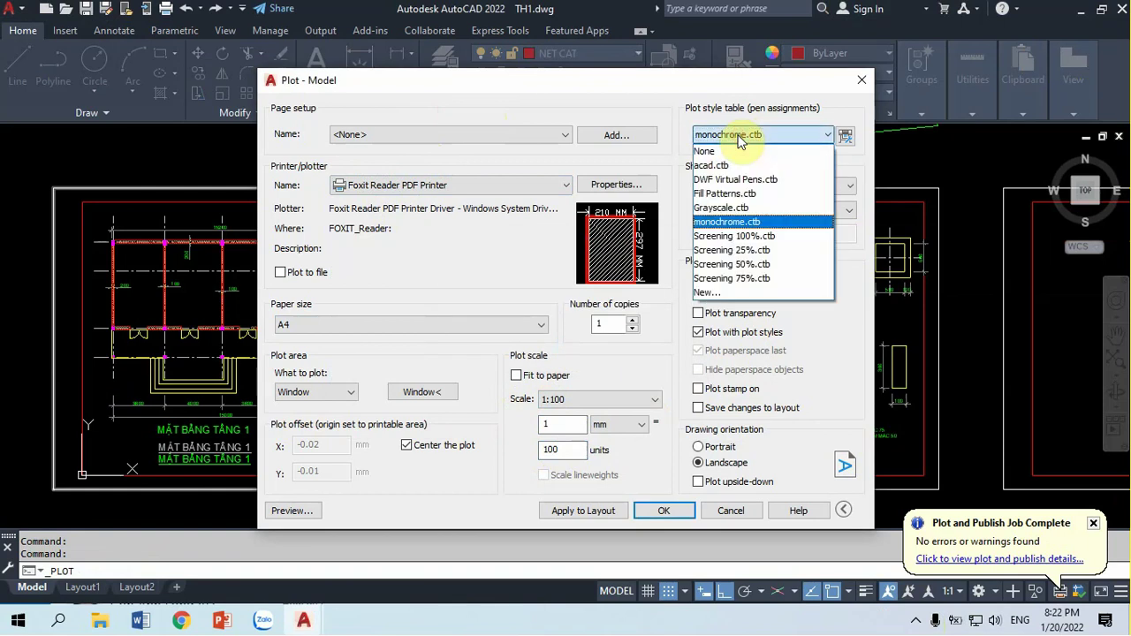
{"action": "left_click", "coordinate": [598, 76]}
{"action": "left_click", "coordinate": [508, 610]}
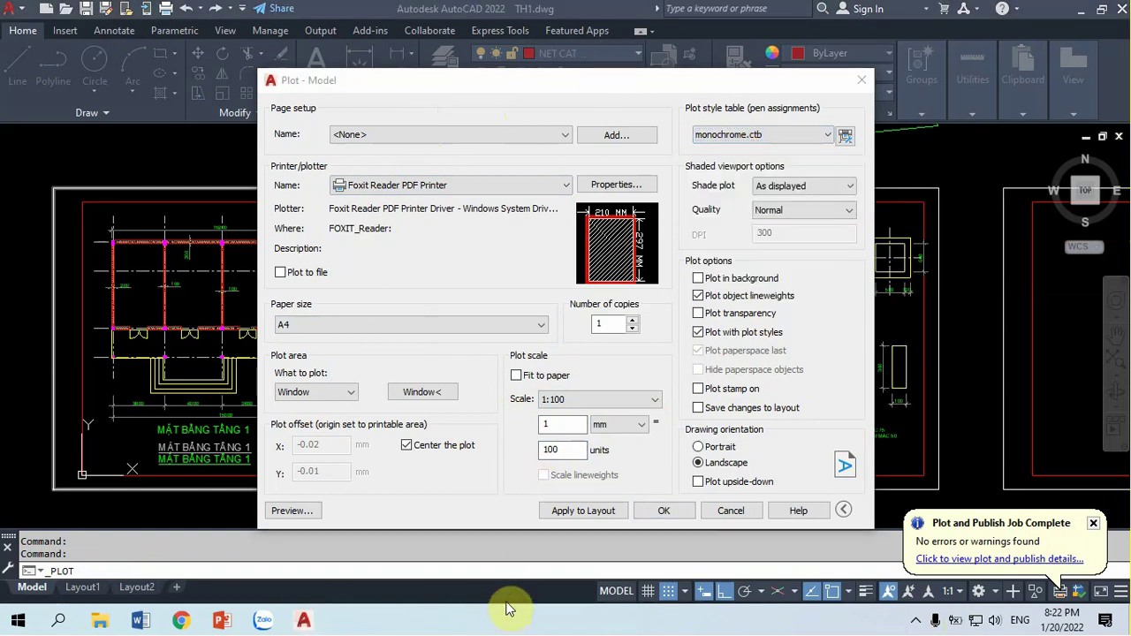
Switch to the PowerPoint lecture and run the slide show from slide 80
{"action": "key", "text": "alt+Tab"}
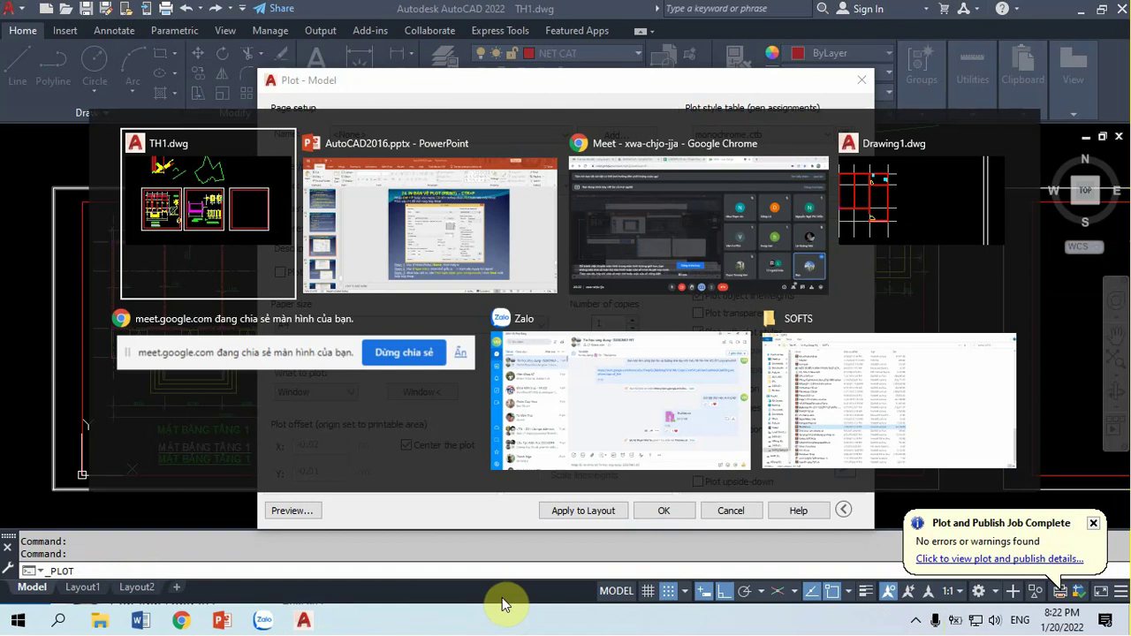
{"action": "key", "text": "alt+Tab"}
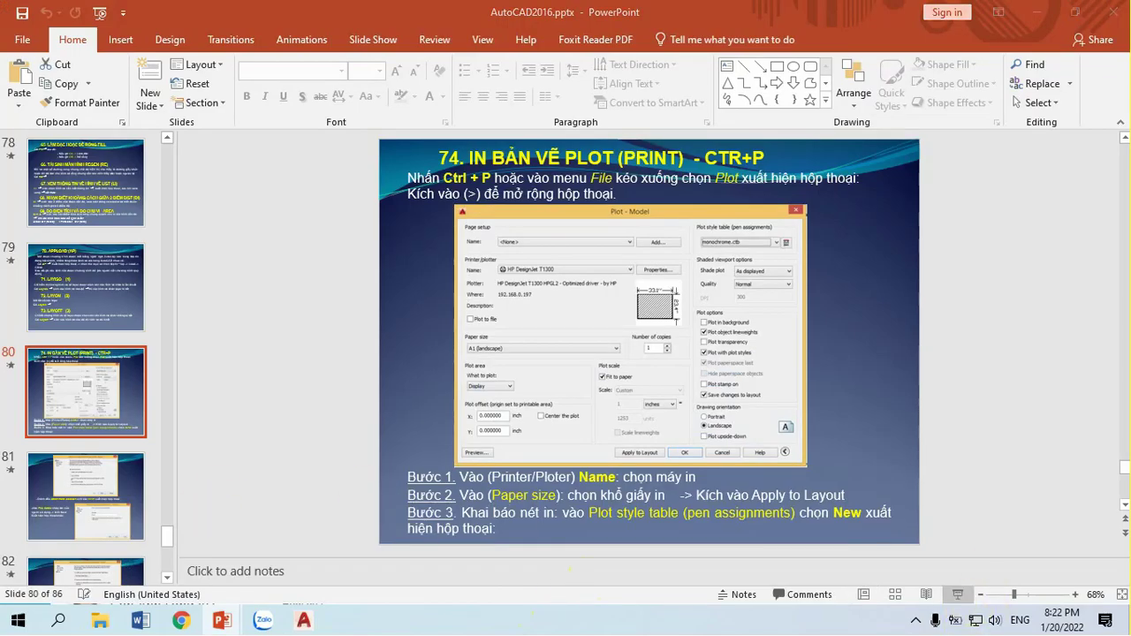
{"action": "left_click", "coordinate": [959, 594]}
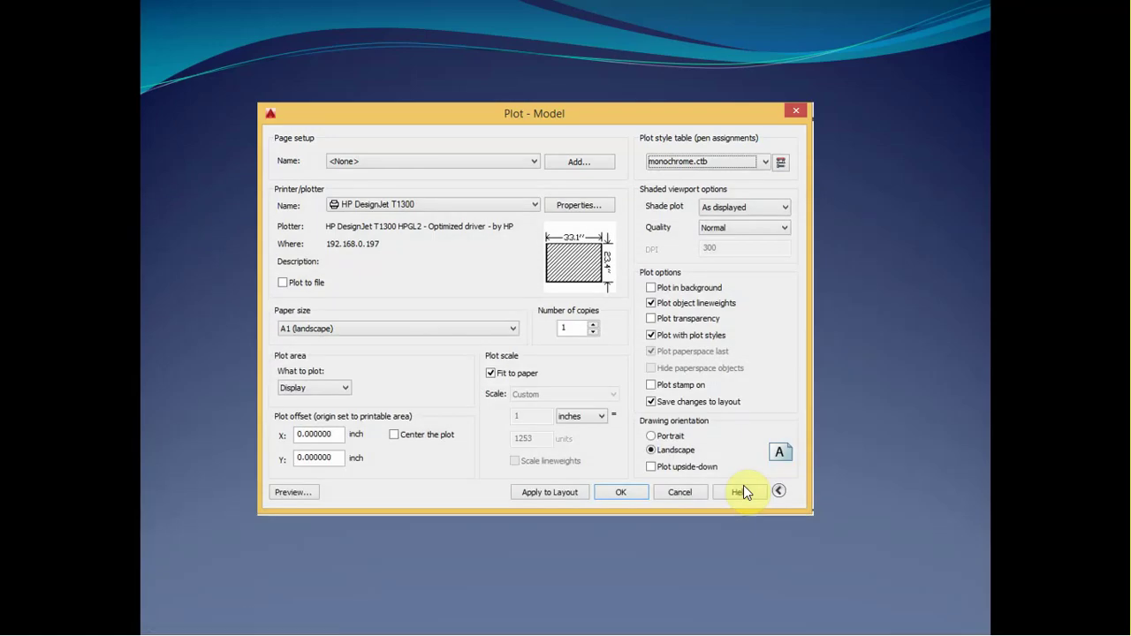
{"action": "left_click", "coordinate": [420, 263]}
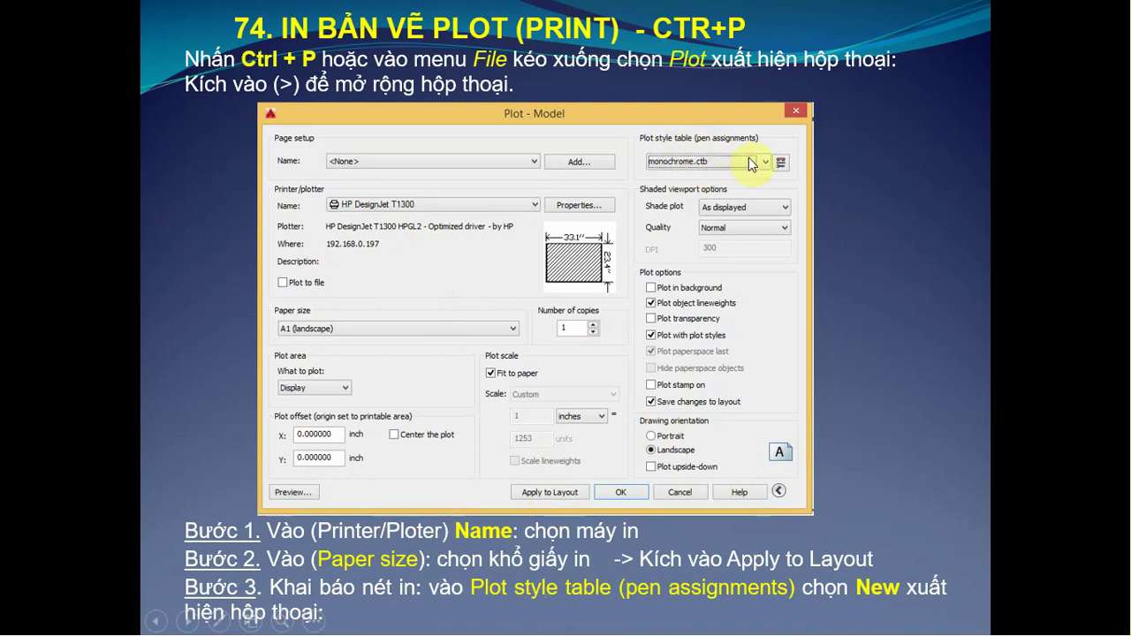
Step through the plot style wizard, table editor and page setup slides, then return to AutoCAD
{"action": "left_click", "coordinate": [669, 347]}
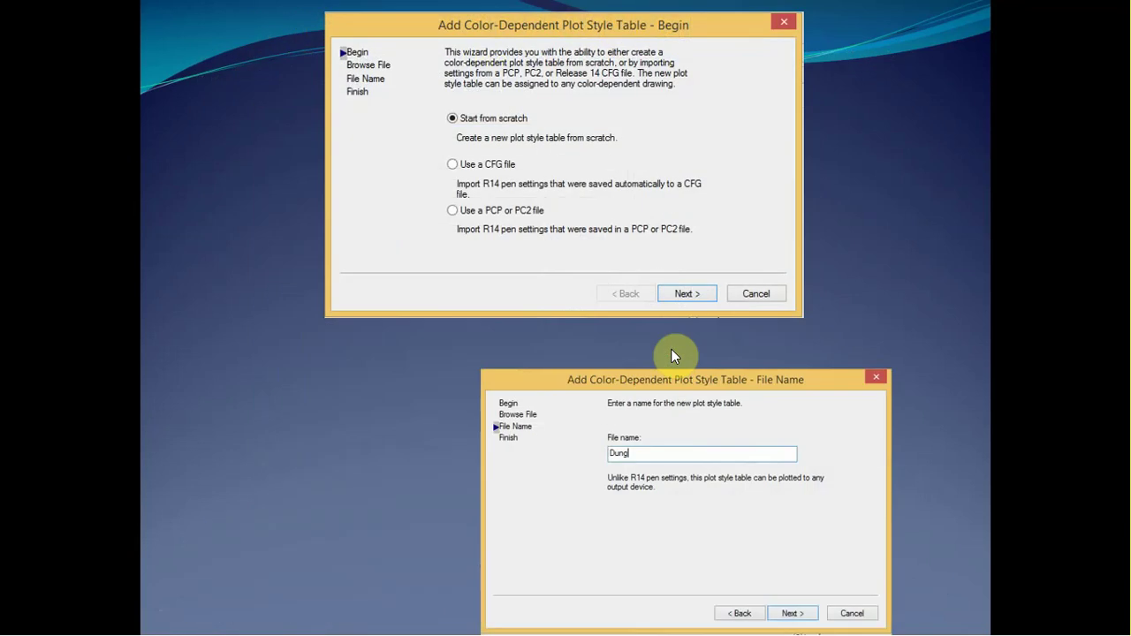
{"action": "left_click", "coordinate": [458, 253]}
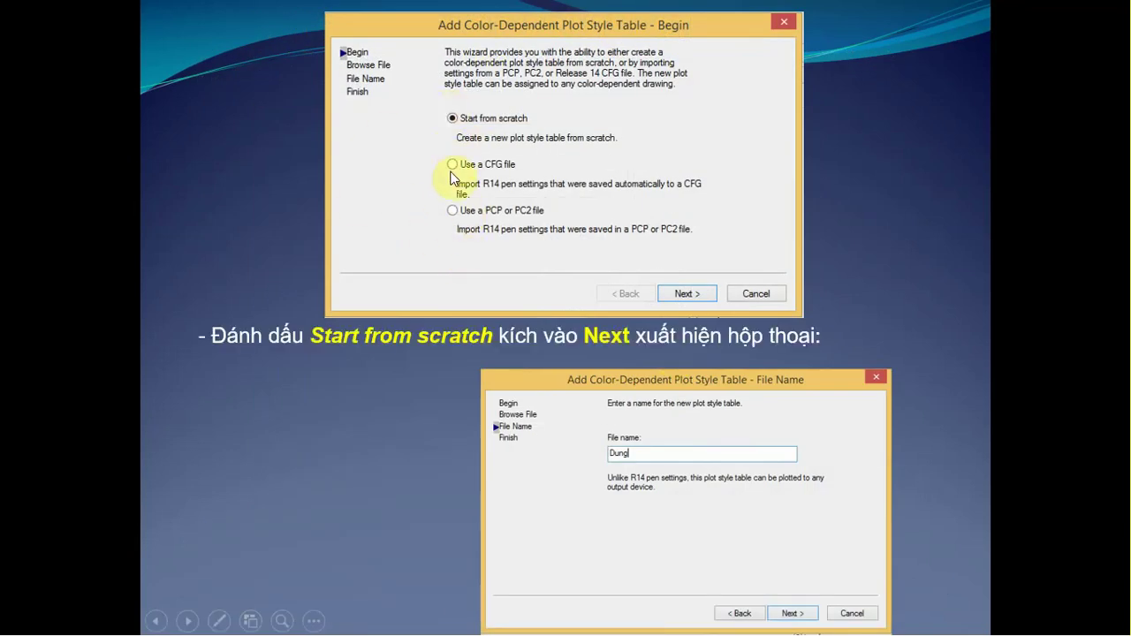
{"action": "left_click", "coordinate": [663, 401]}
{"action": "left_click", "coordinate": [660, 402]}
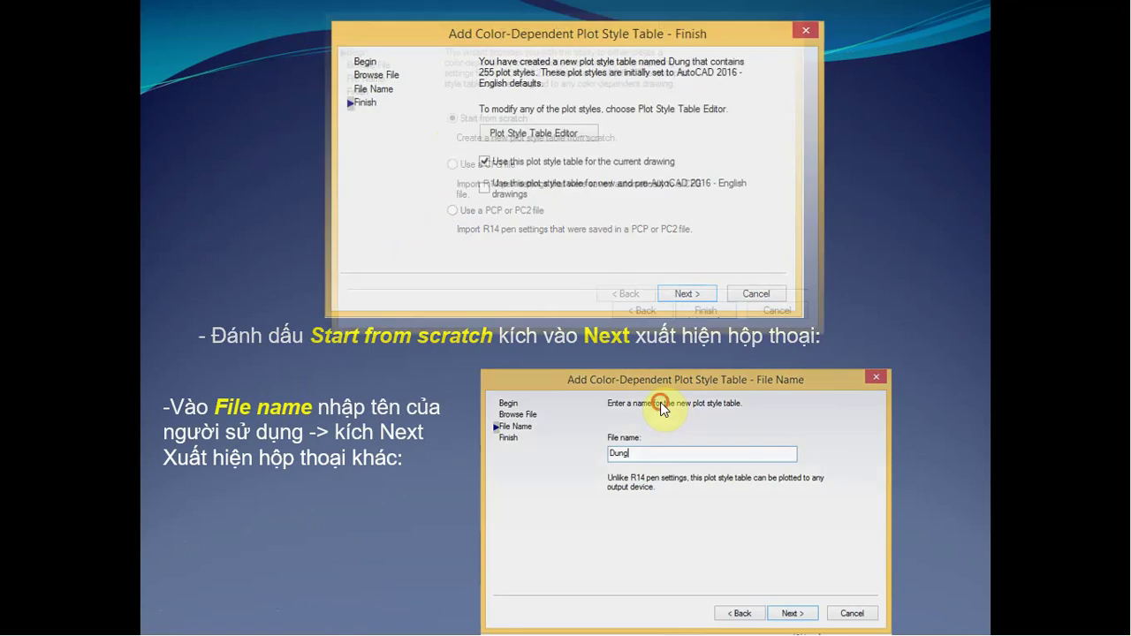
{"action": "left_click", "coordinate": [569, 345]}
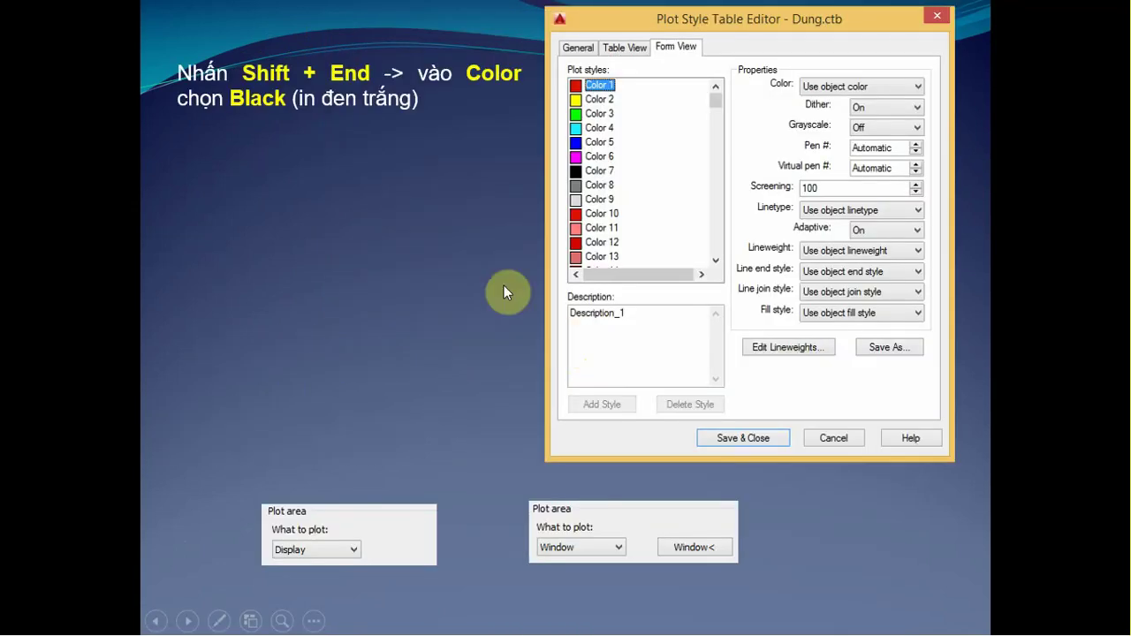
{"action": "left_click", "coordinate": [461, 262]}
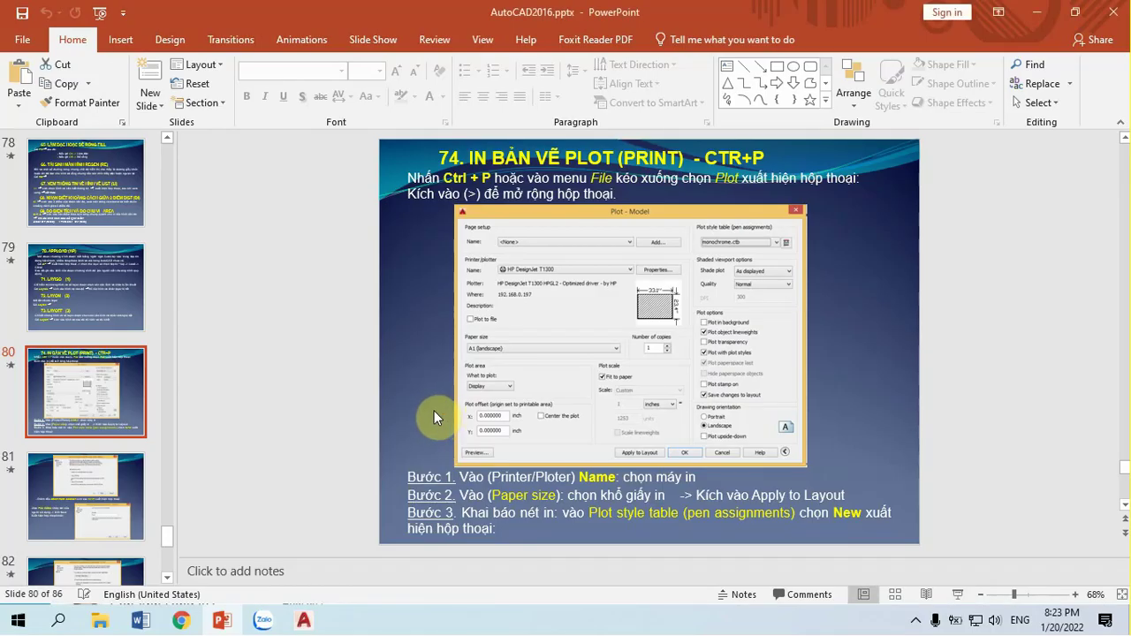
{"action": "key", "text": "alt+Tab"}
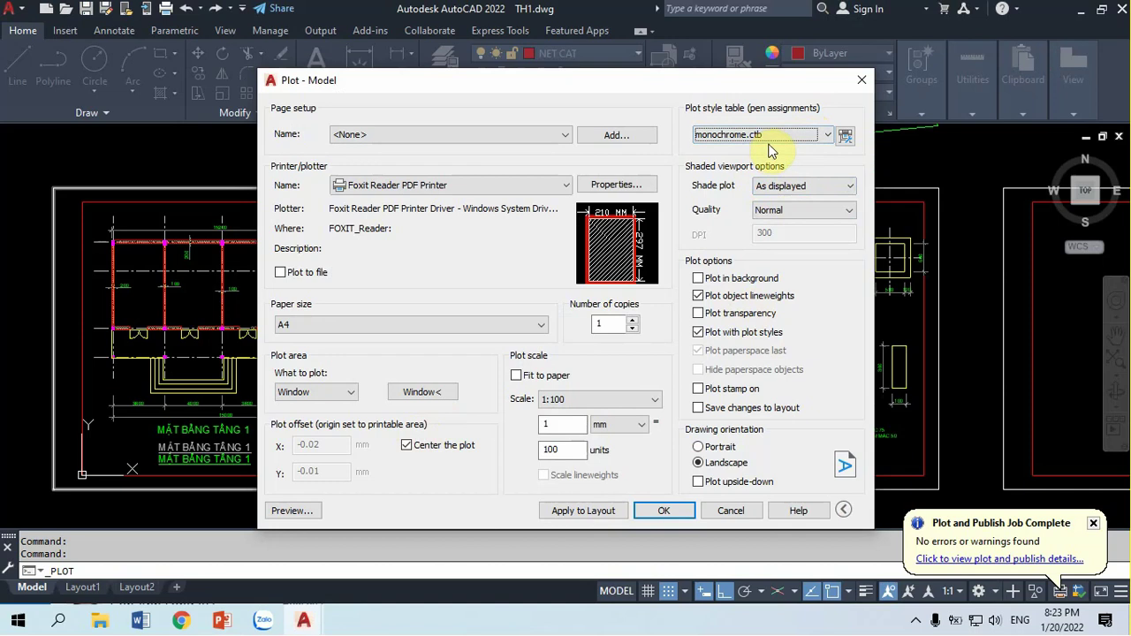
{"action": "mouse_move", "coordinate": [762, 135]}
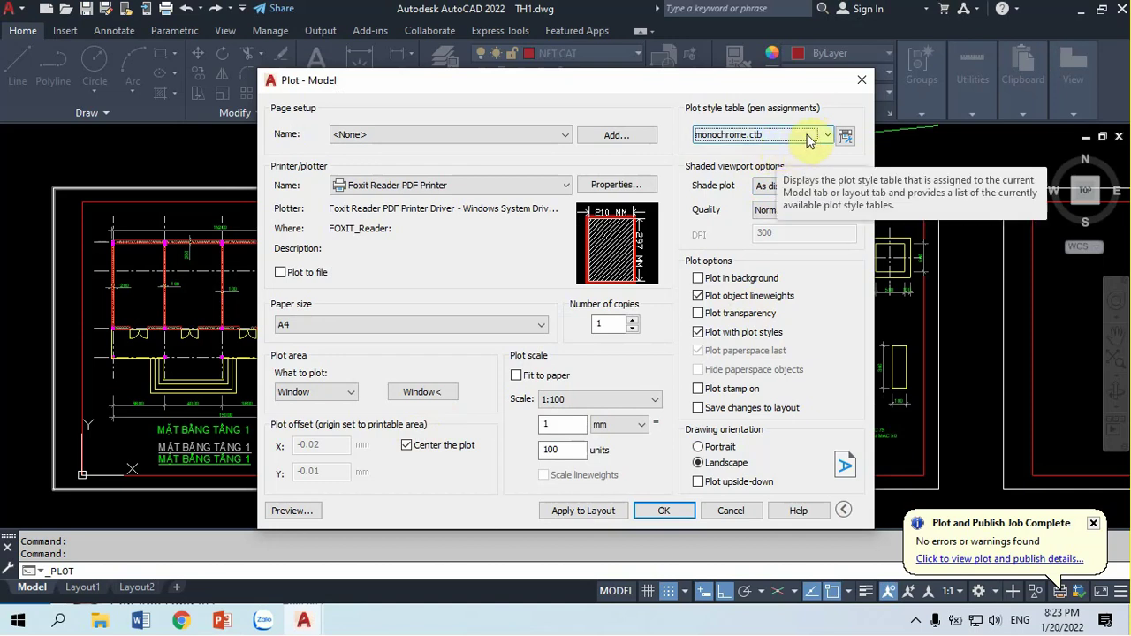
Create a new plot style table from scratch named DUNG and open it in the Plot Style Table Editor
{"action": "left_click", "coordinate": [825, 135]}
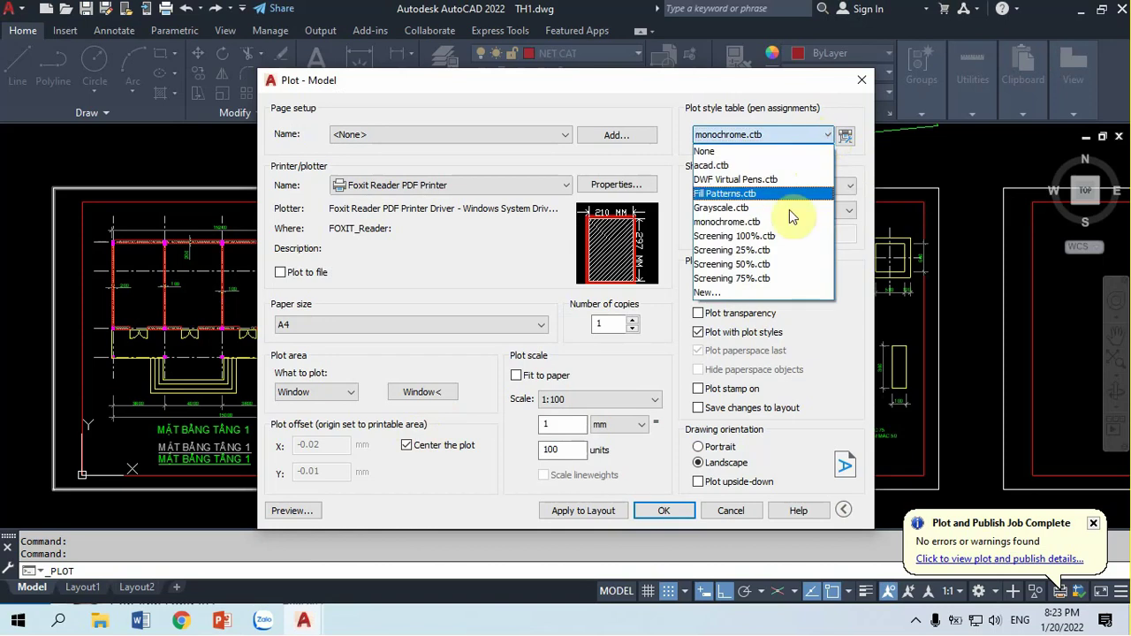
{"action": "left_click", "coordinate": [721, 294]}
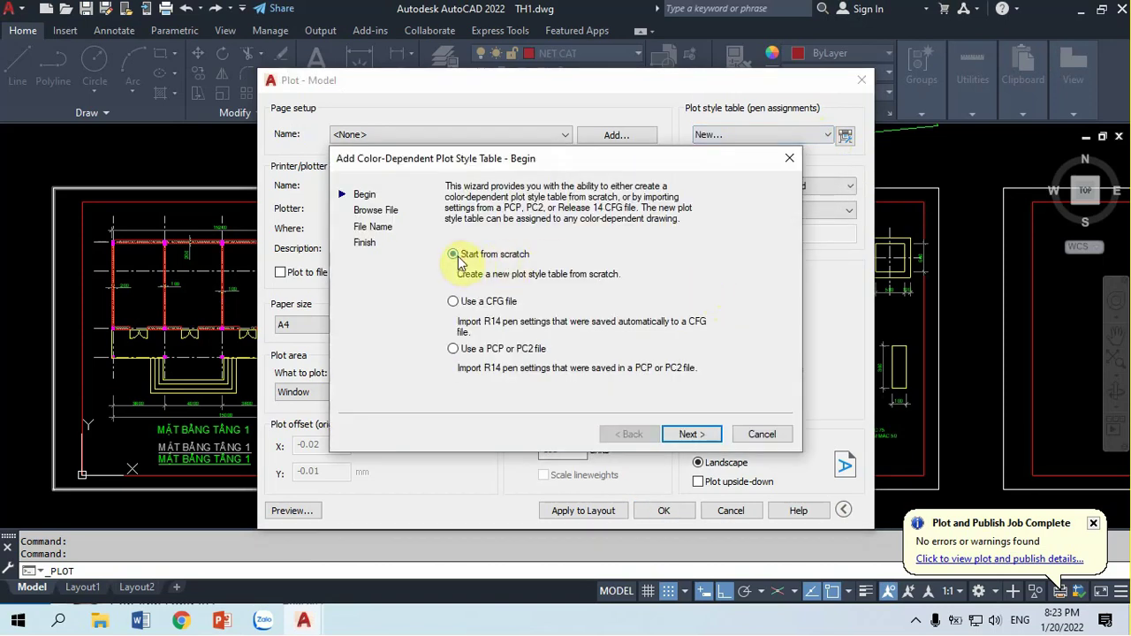
{"action": "left_click", "coordinate": [689, 433]}
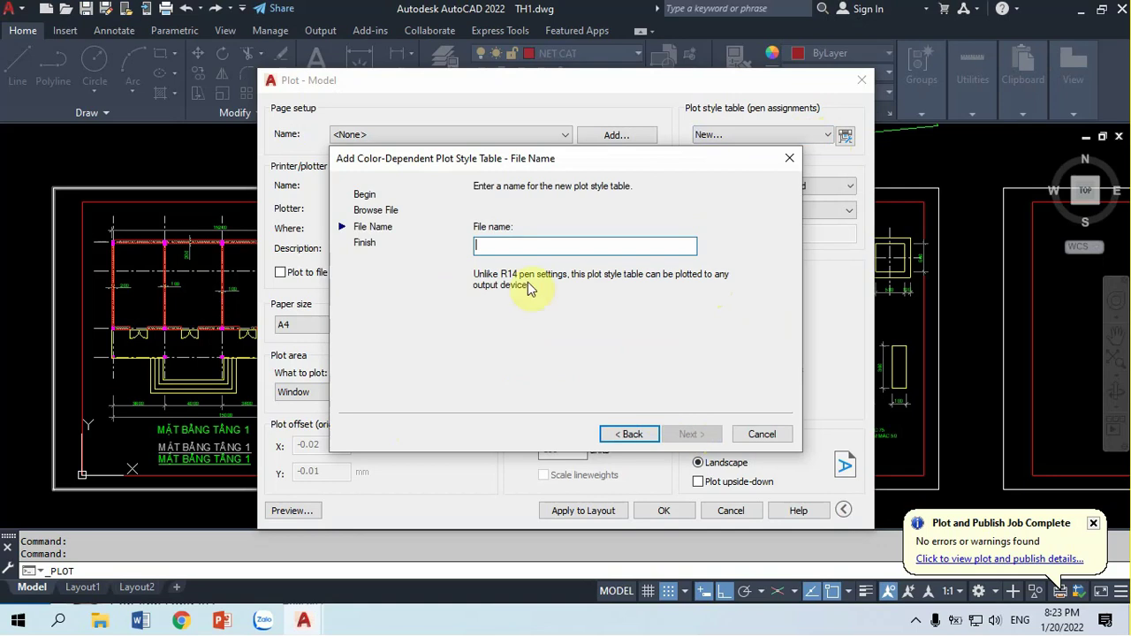
{"action": "type", "text": "DUN"}
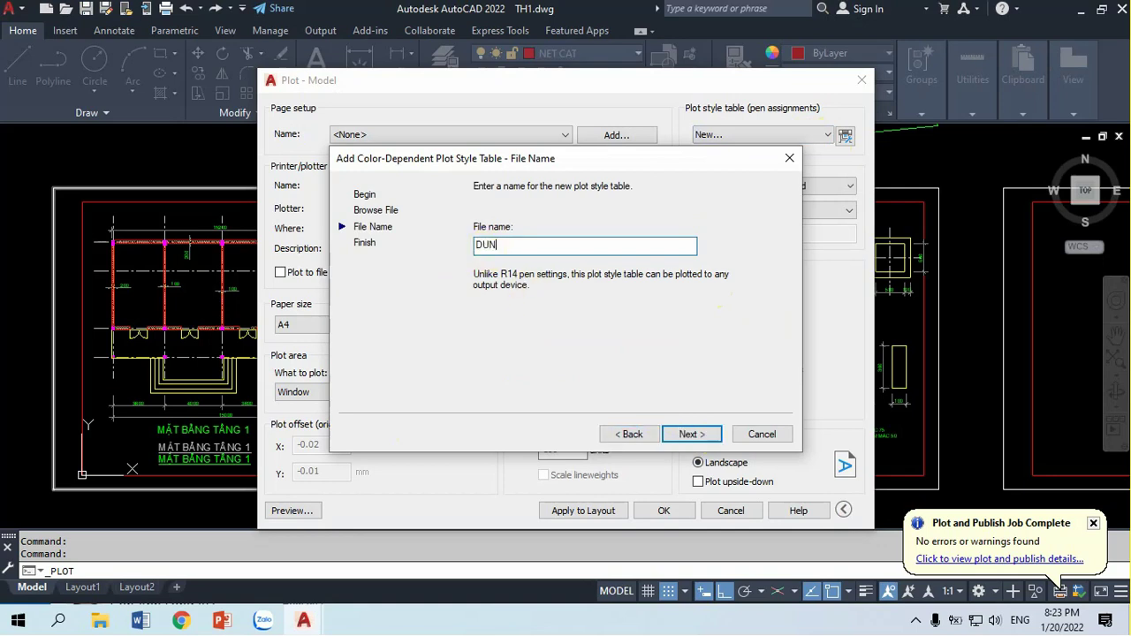
{"action": "type", "text": "G"}
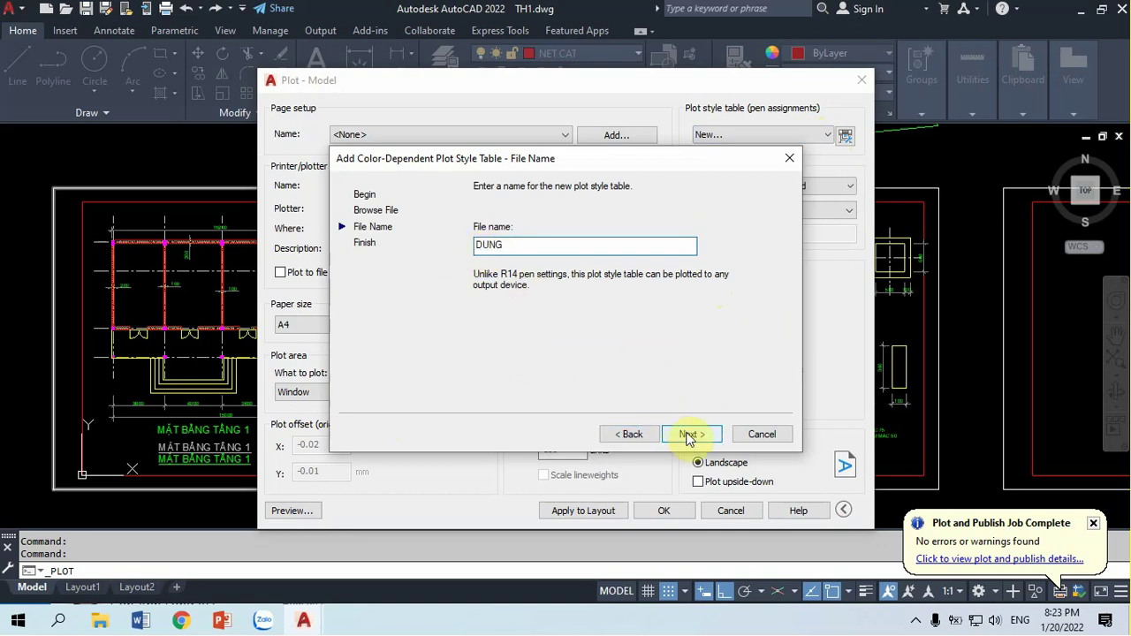
{"action": "left_click", "coordinate": [688, 435]}
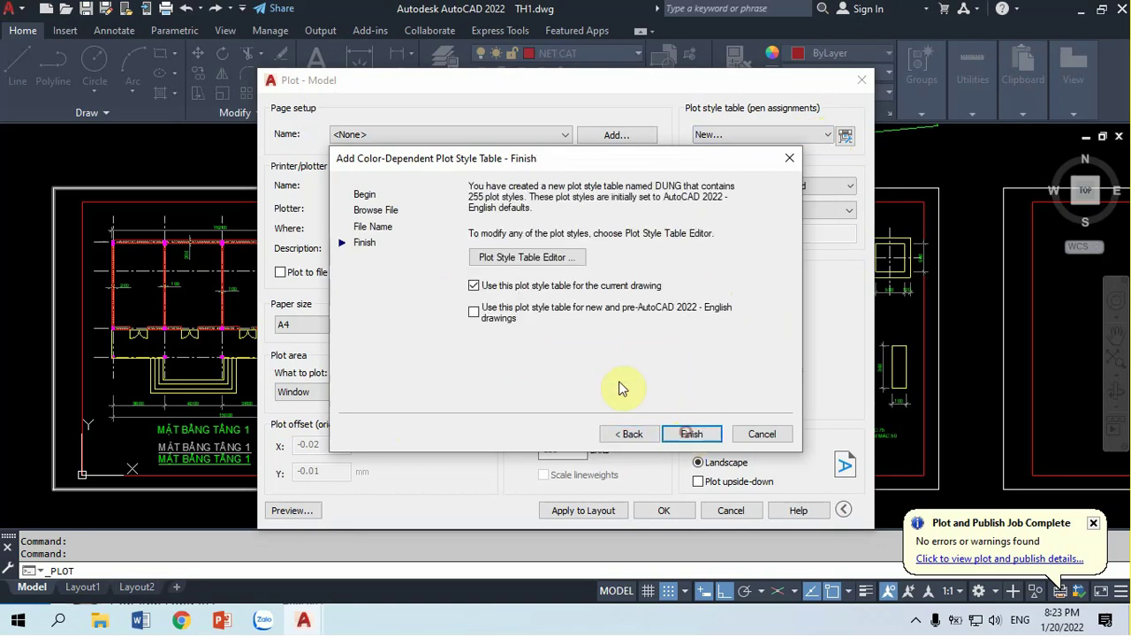
{"action": "left_click", "coordinate": [523, 259]}
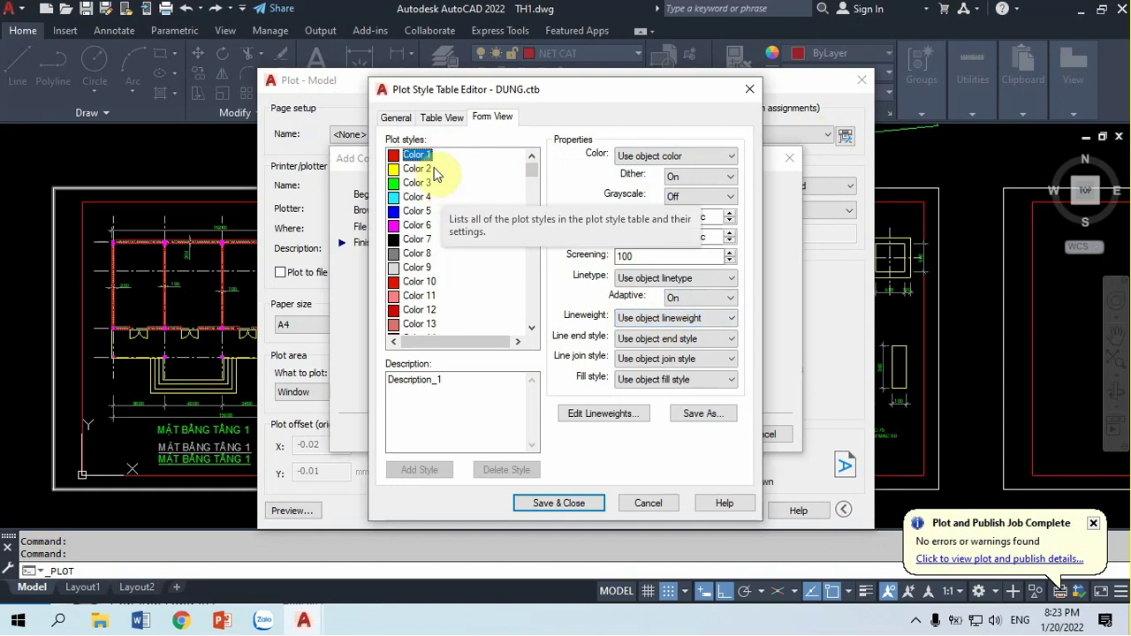
Set every DUNG.ctb plot style to print Black at 0.2 mm lineweight
{"action": "left_click_drag", "start_coordinate": [533, 179], "coordinate": [430, 328]}
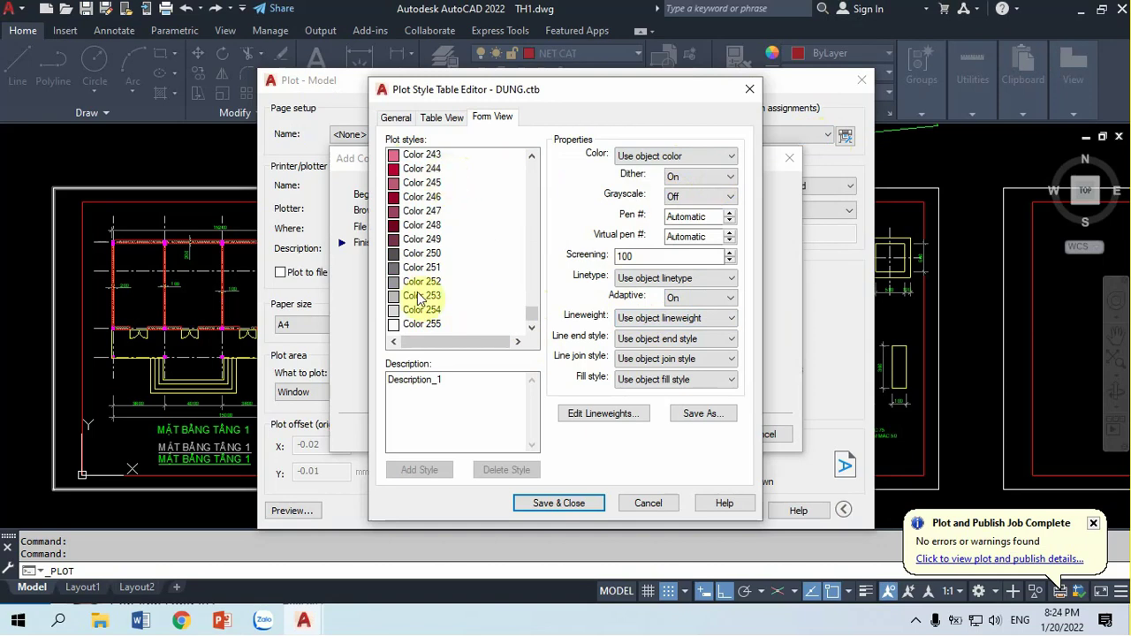
{"action": "key", "text": "ctrl+a"}
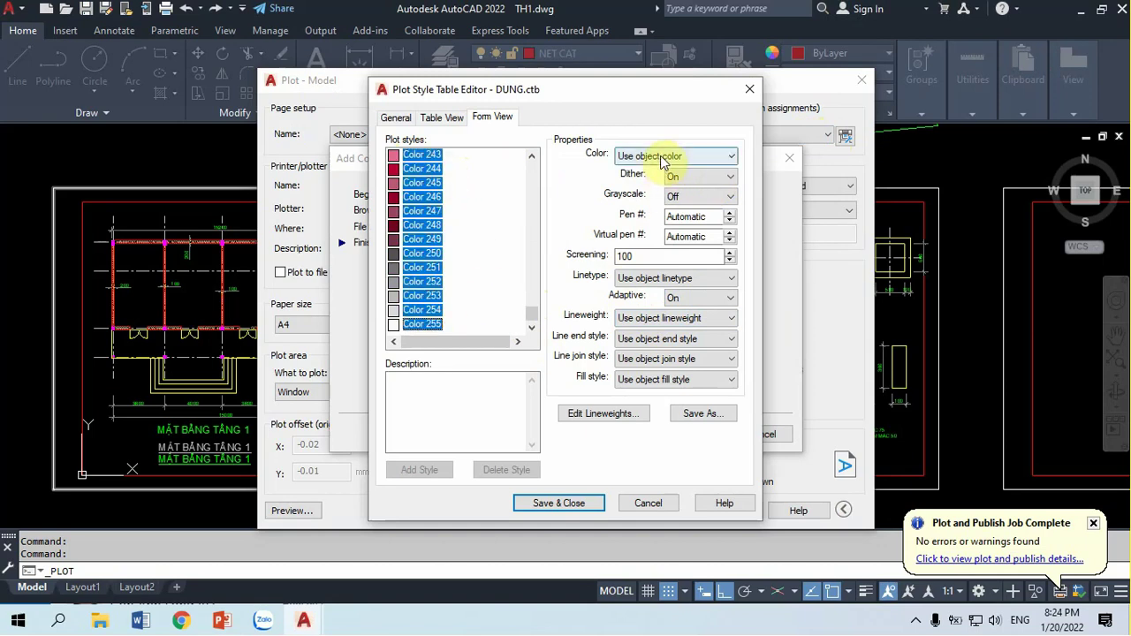
{"action": "left_click", "coordinate": [663, 157]}
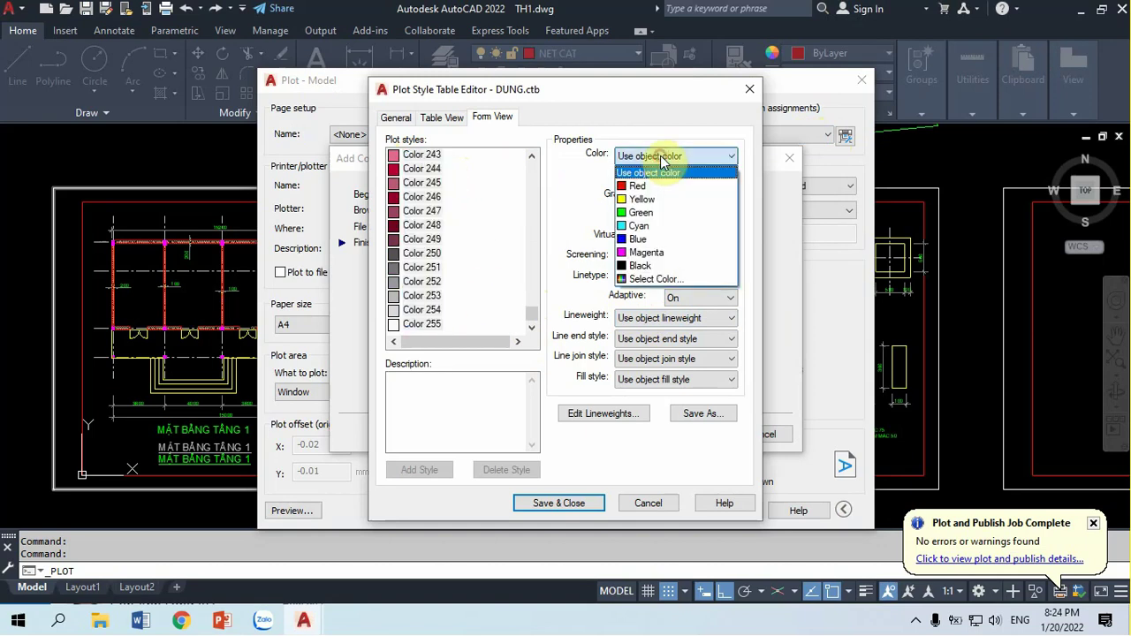
{"action": "left_click", "coordinate": [642, 267]}
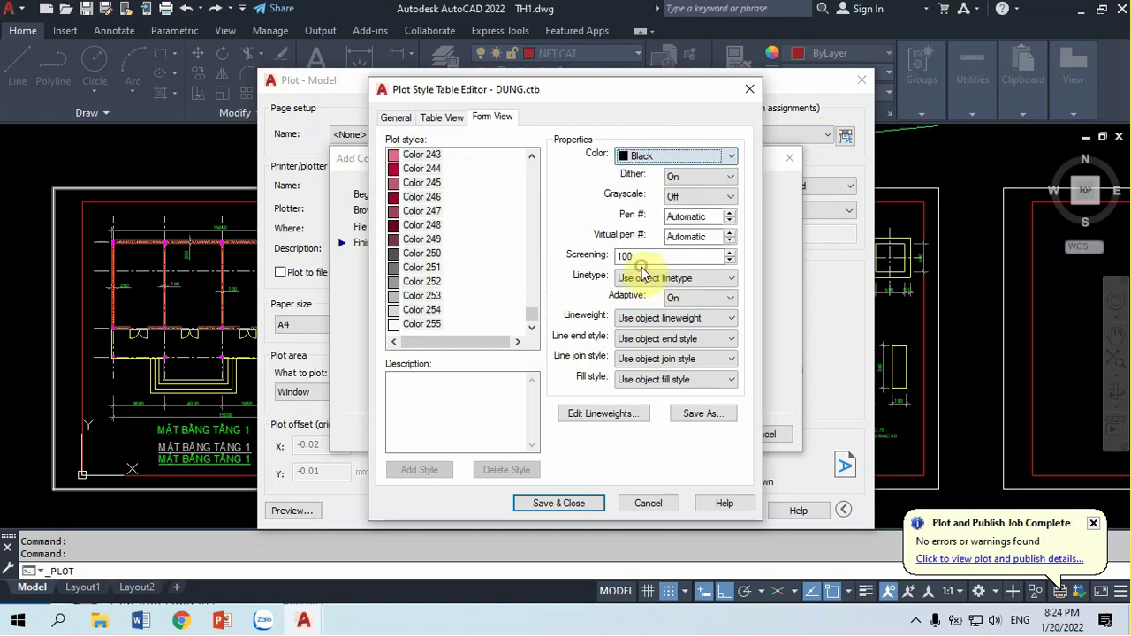
{"action": "left_click", "coordinate": [667, 317]}
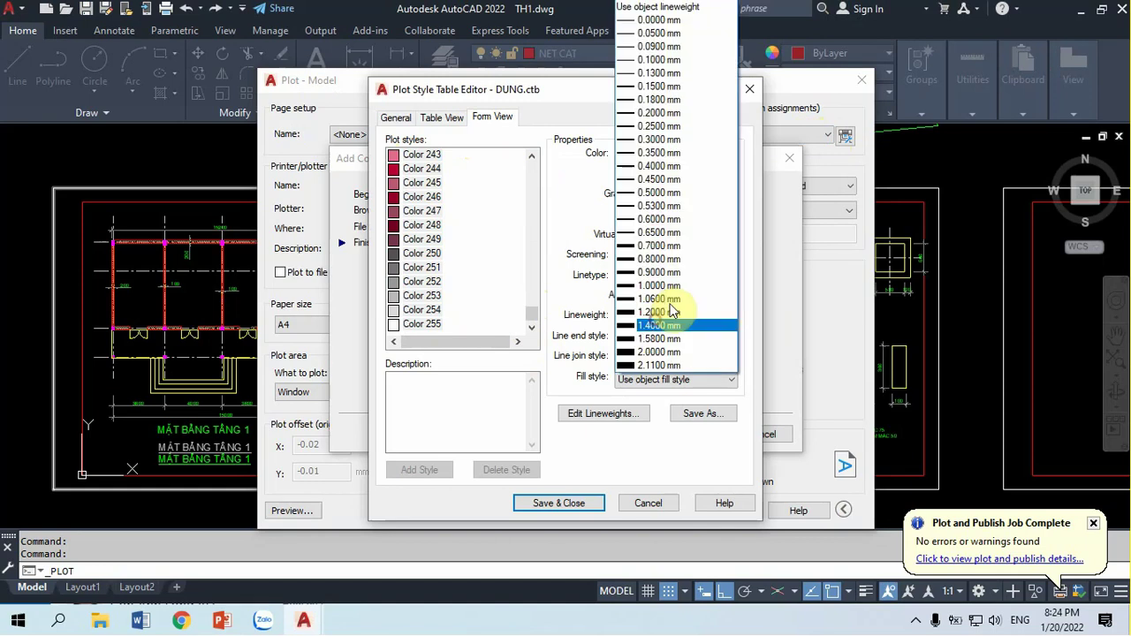
{"action": "left_click", "coordinate": [658, 113]}
Give the Color 1 plot style a 0.5 mm lineweight
{"action": "left_click_drag", "start_coordinate": [528, 313], "coordinate": [548, 162]}
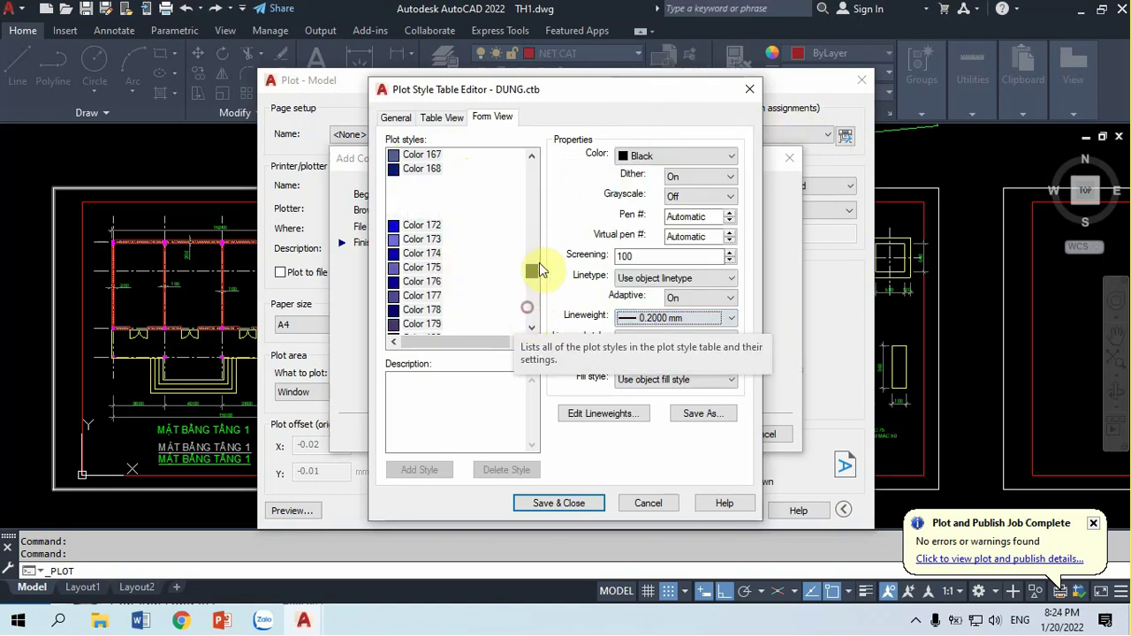
{"action": "left_click", "coordinate": [419, 157]}
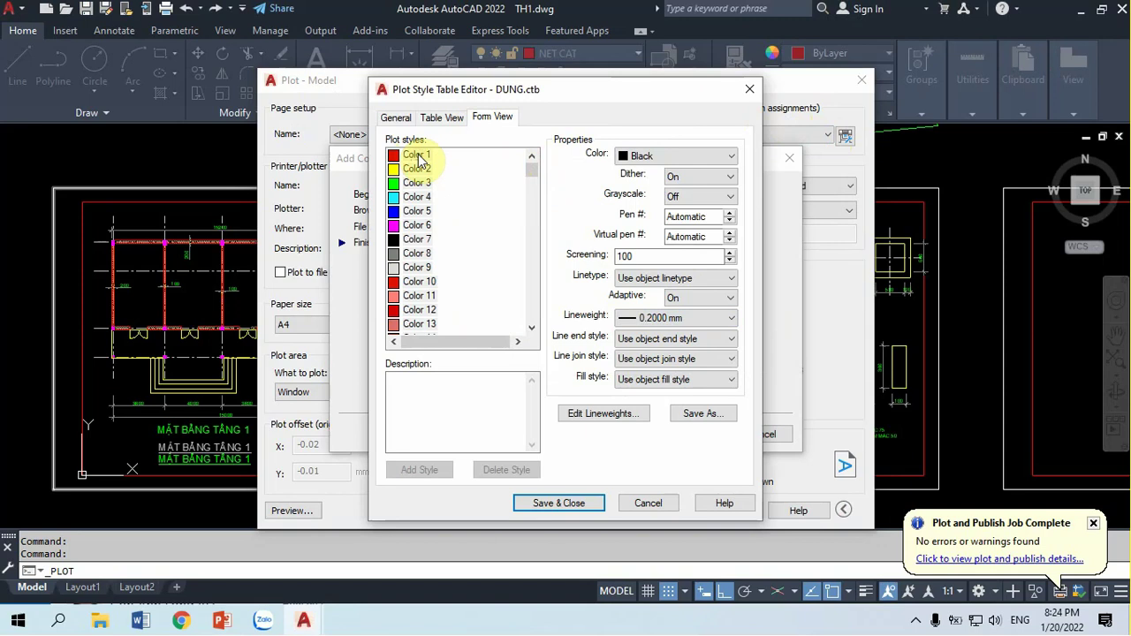
{"action": "left_click", "coordinate": [410, 159]}
{"action": "left_click", "coordinate": [412, 159]}
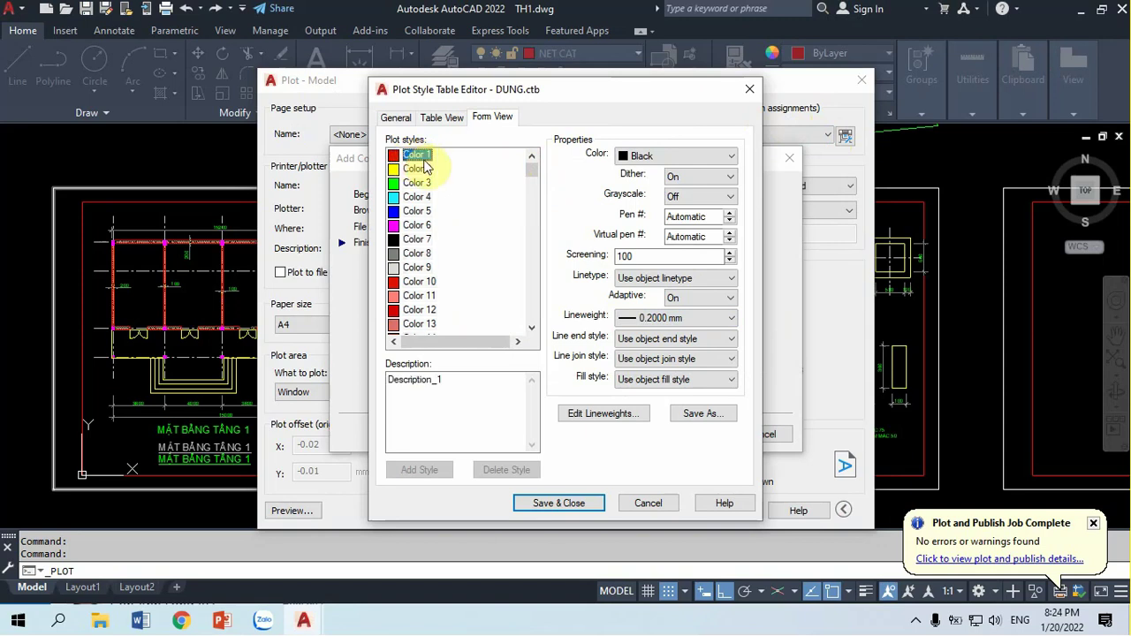
{"action": "left_click", "coordinate": [687, 319]}
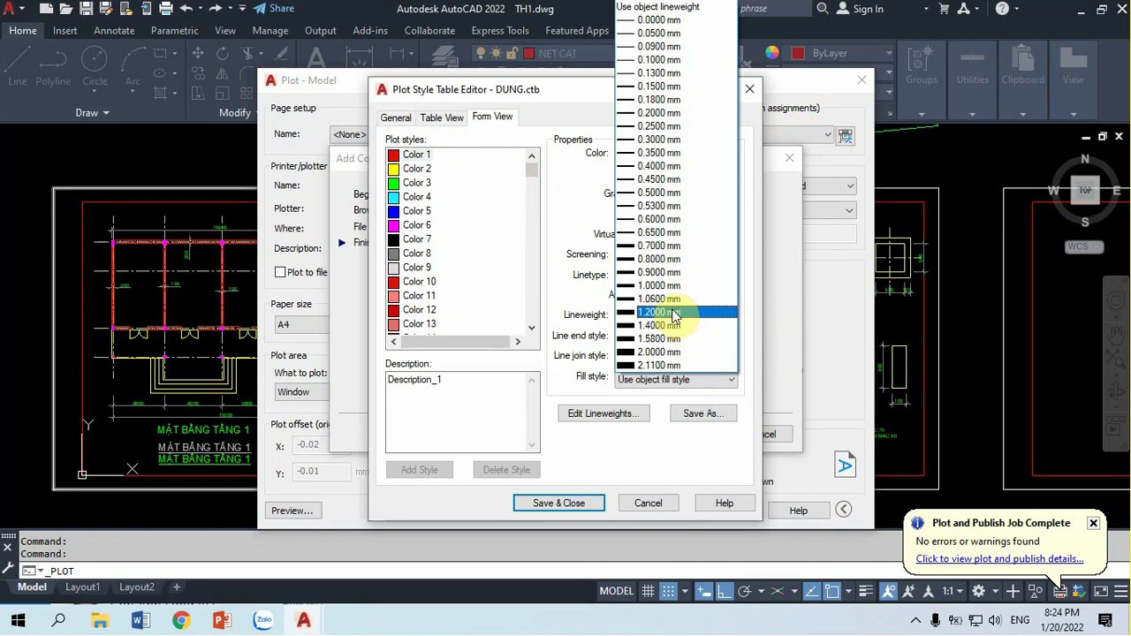
{"action": "left_click", "coordinate": [665, 194]}
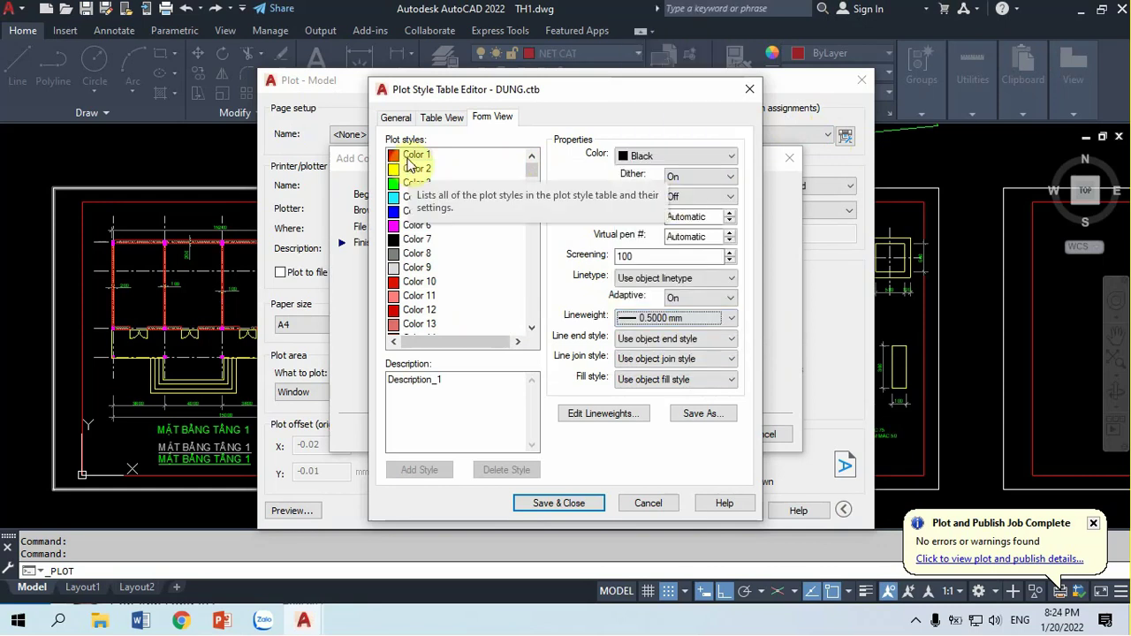
Save DUNG.ctb, finish the wizard, and preview the A4 plot
{"action": "left_click", "coordinate": [558, 505]}
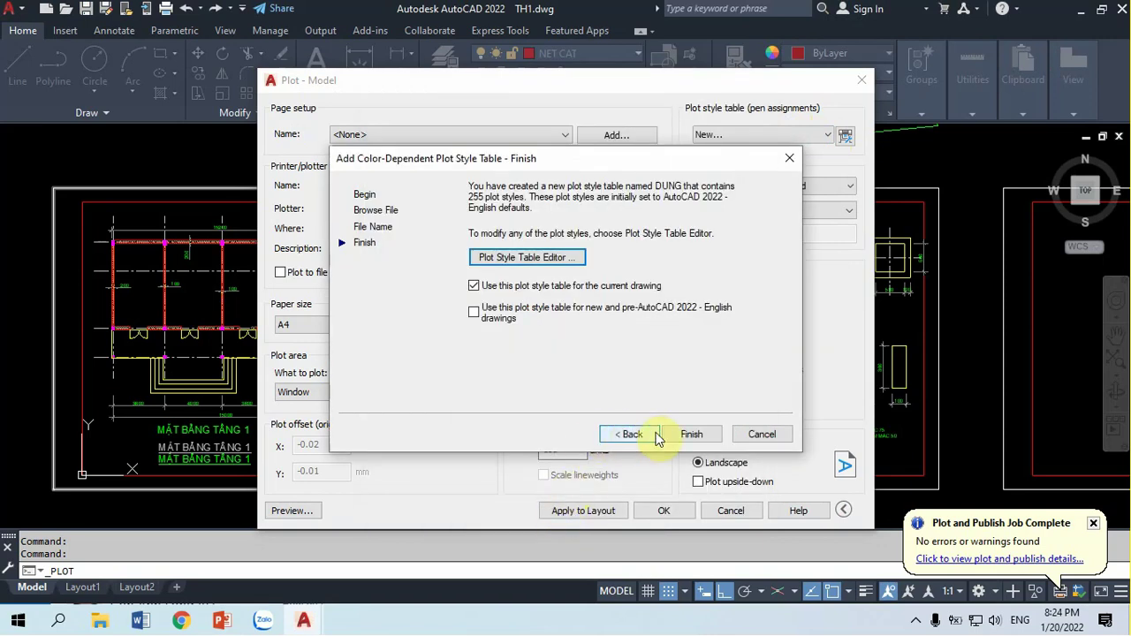
{"action": "left_click", "coordinate": [691, 434]}
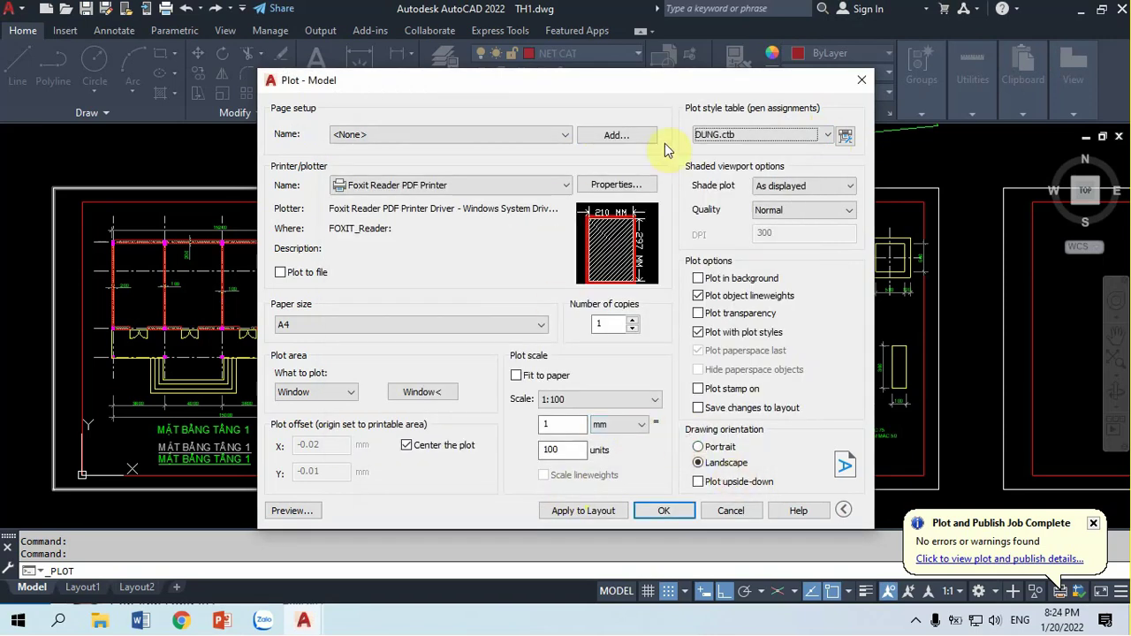
{"action": "left_click", "coordinate": [298, 512]}
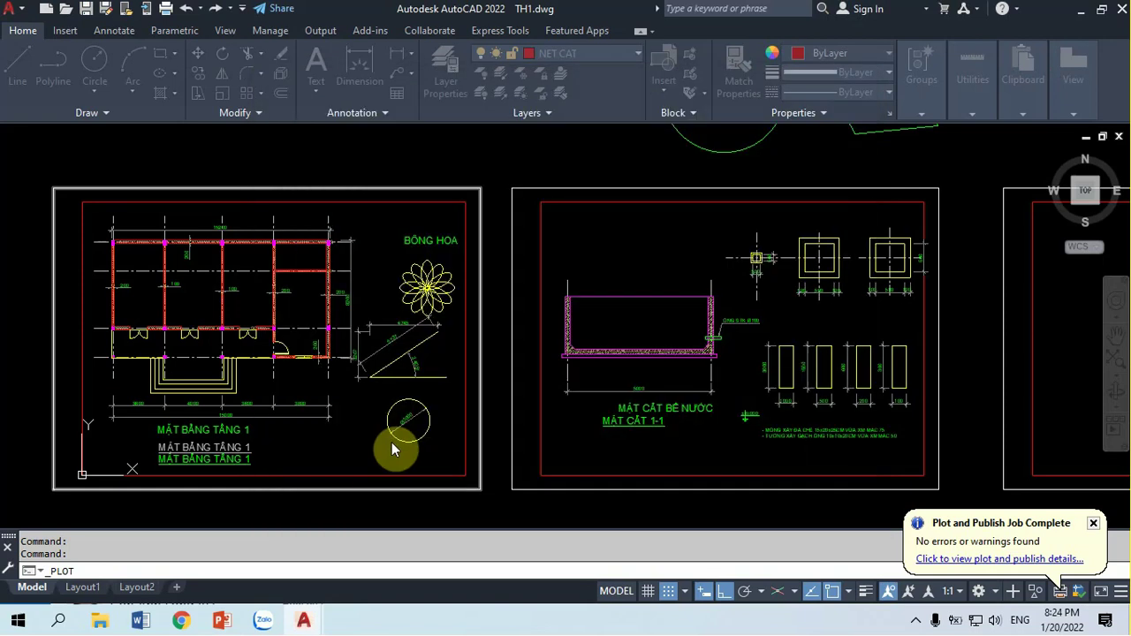
Zoom around the plot preview, then exit it
{"action": "scroll", "coordinate": [614, 365], "scroll_direction": "up", "scroll_amount": 5}
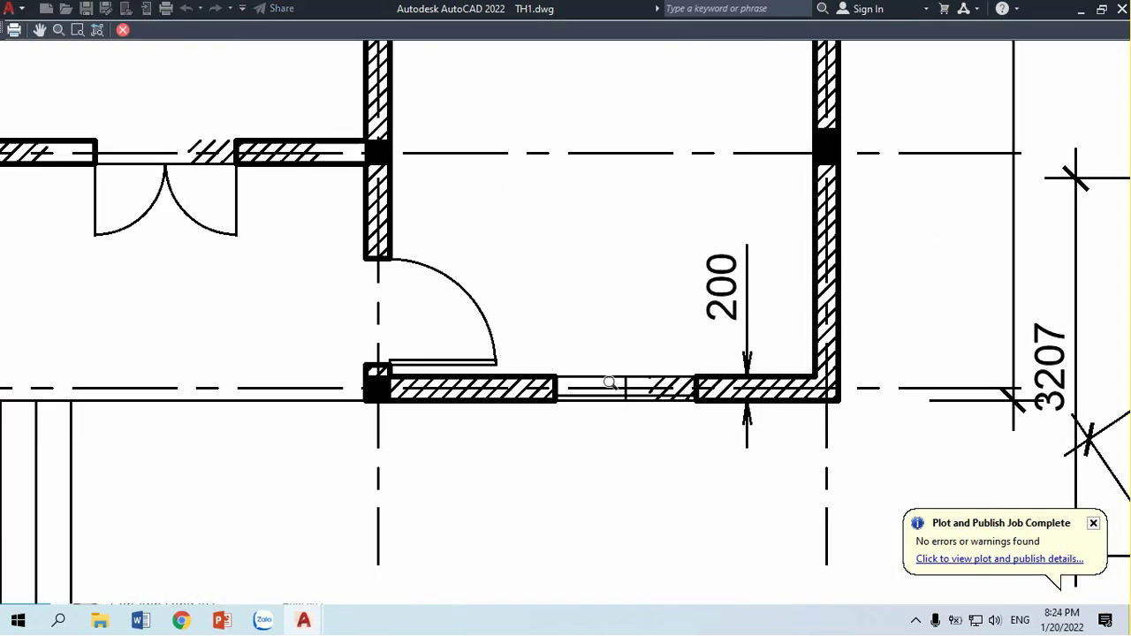
{"action": "scroll", "coordinate": [614, 365], "scroll_direction": "down", "scroll_amount": 2}
{"action": "scroll", "coordinate": [501, 380], "scroll_direction": "up", "scroll_amount": 3}
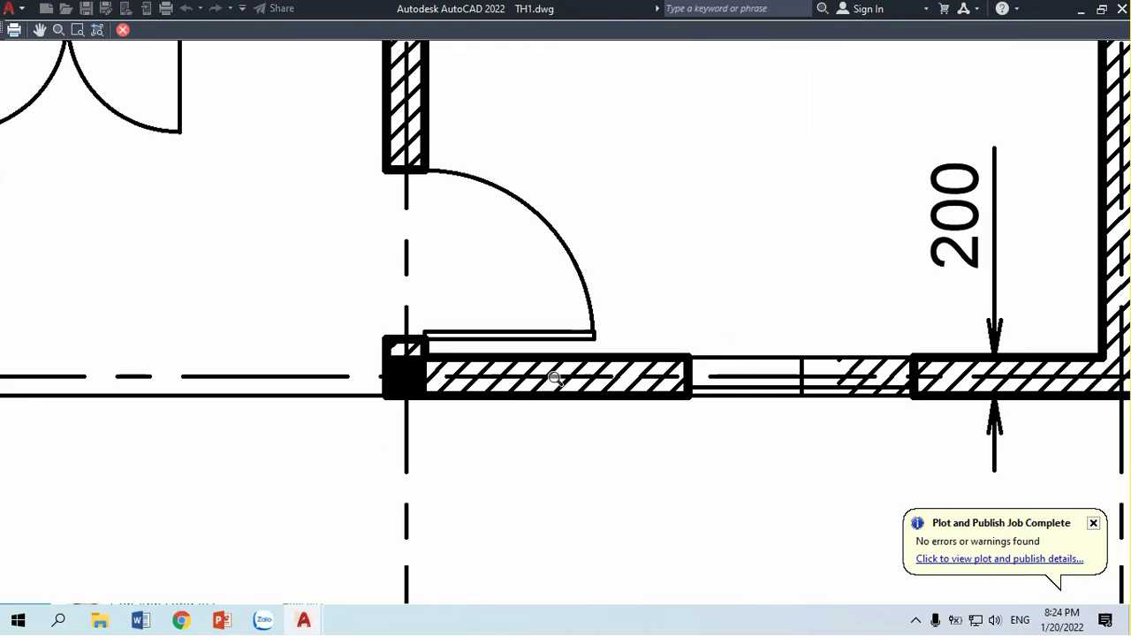
{"action": "scroll", "coordinate": [555, 378], "scroll_direction": "down", "scroll_amount": 3}
{"action": "right_click", "coordinate": [558, 379]}
{"action": "left_click", "coordinate": [590, 388]}
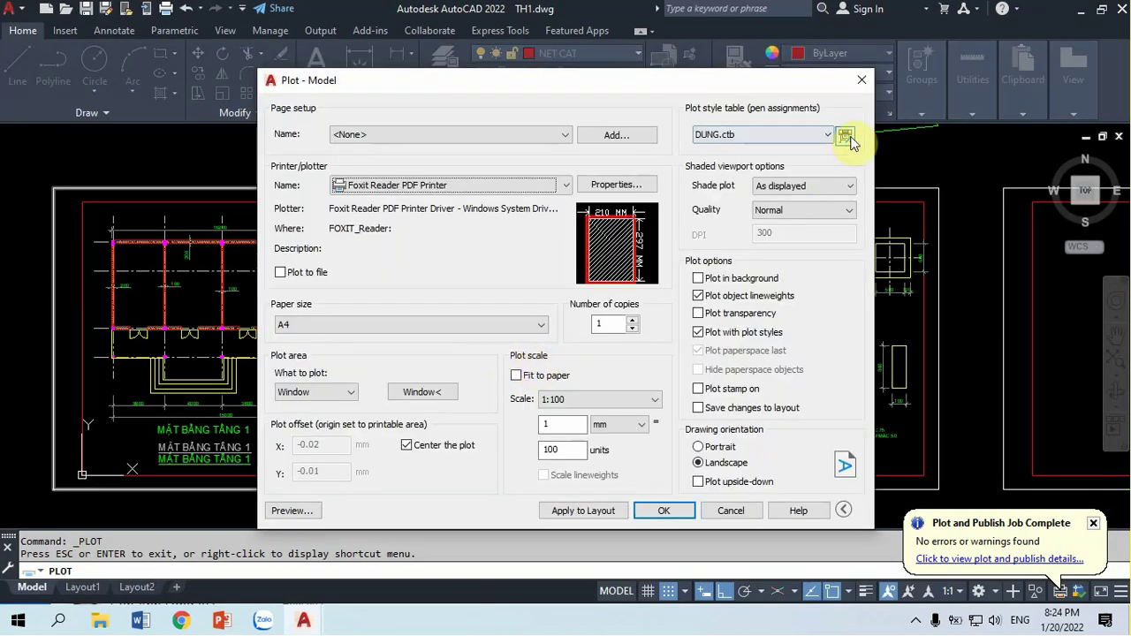
Set plot styles Color 7 through Color 9 to 0.09 mm lineweight and save DUNG.ctb
{"action": "left_click", "coordinate": [844, 138]}
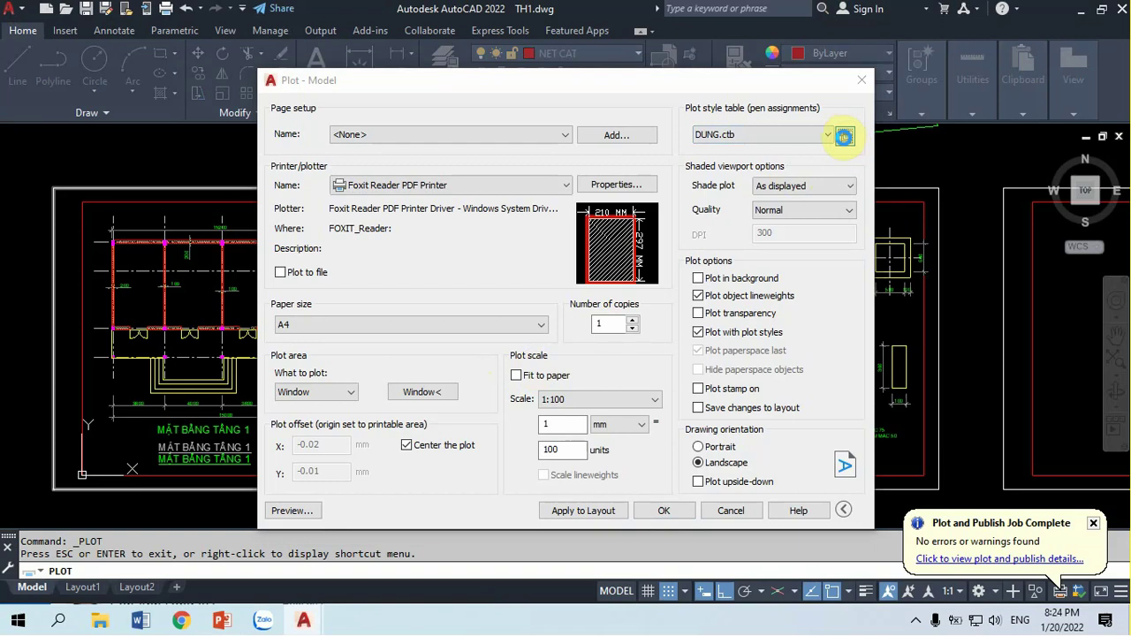
{"action": "left_click", "coordinate": [417, 239]}
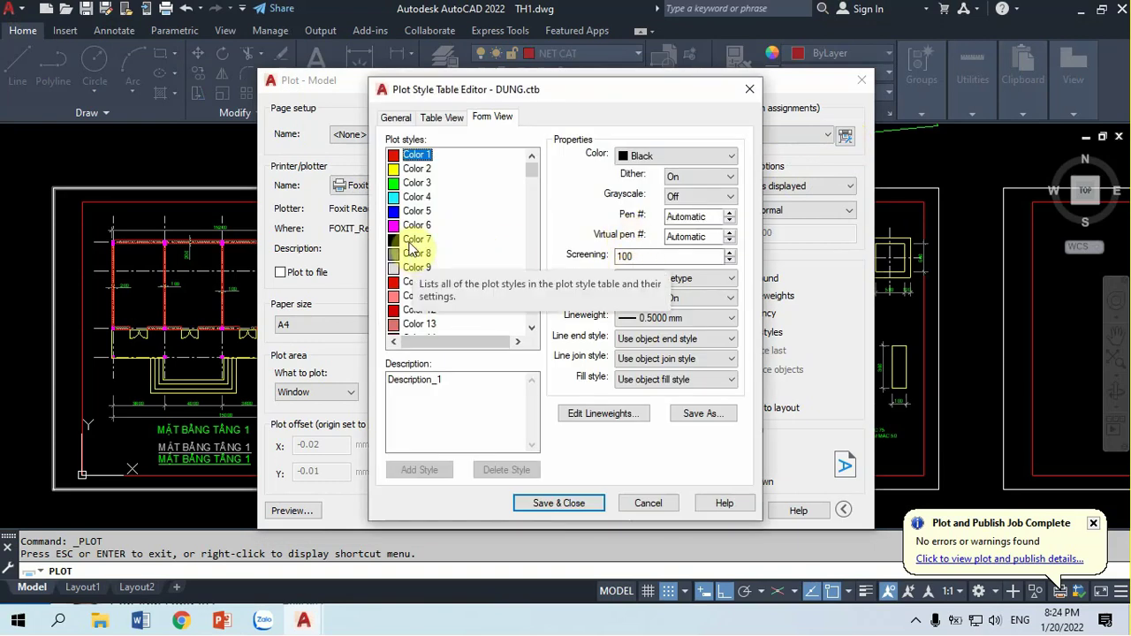
{"action": "left_click", "coordinate": [414, 268], "text": "shift"}
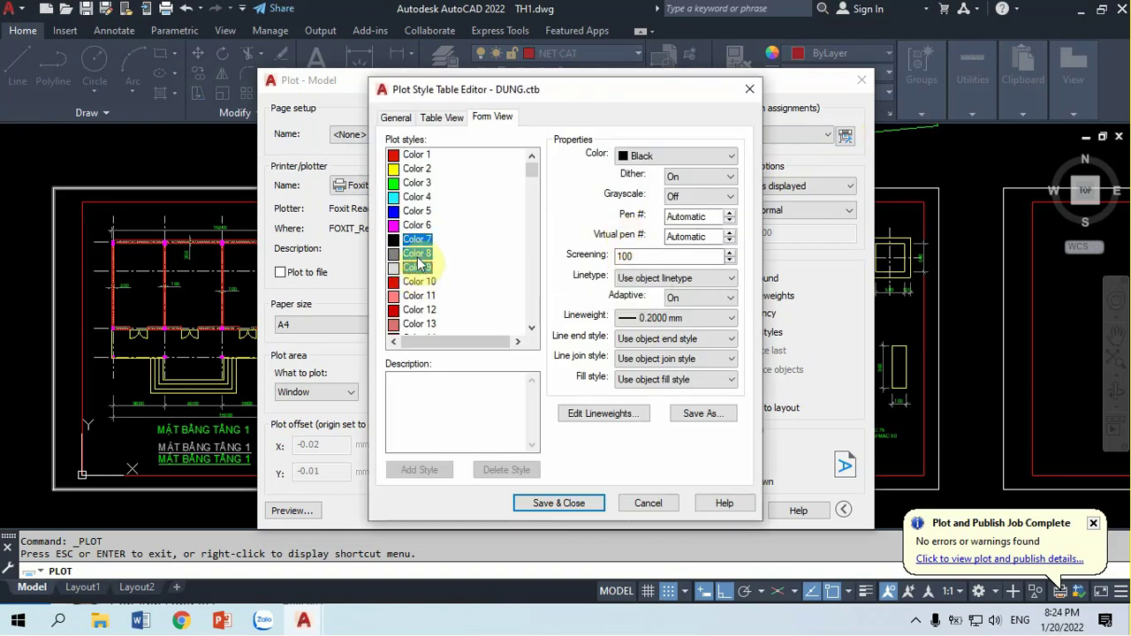
{"action": "left_click", "coordinate": [651, 324]}
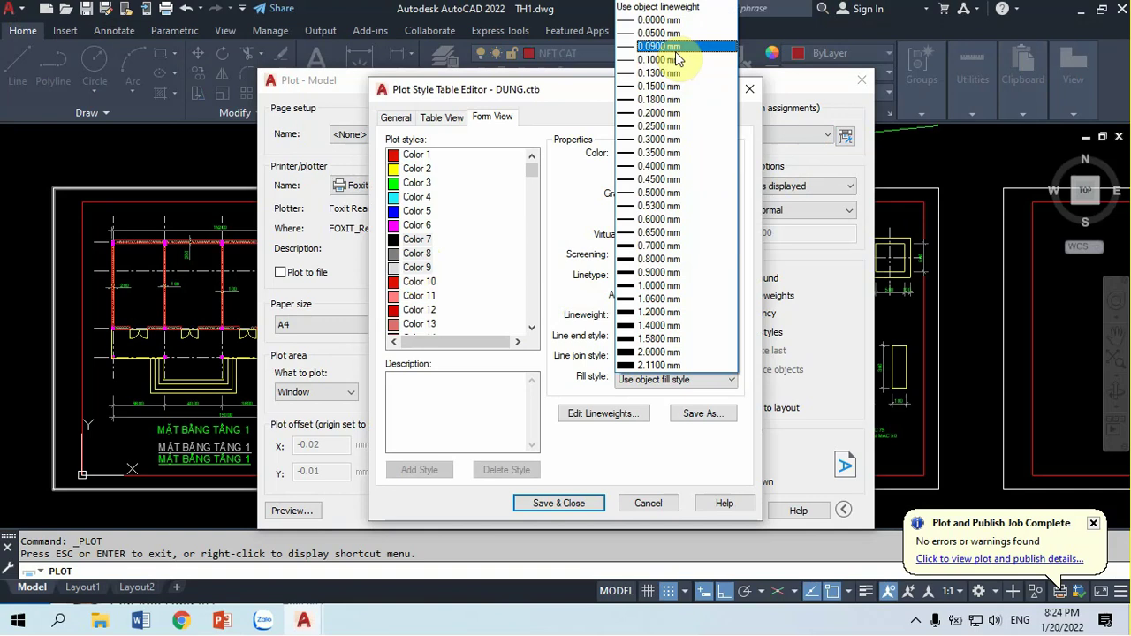
{"action": "left_click", "coordinate": [672, 44]}
{"action": "left_click", "coordinate": [566, 502]}
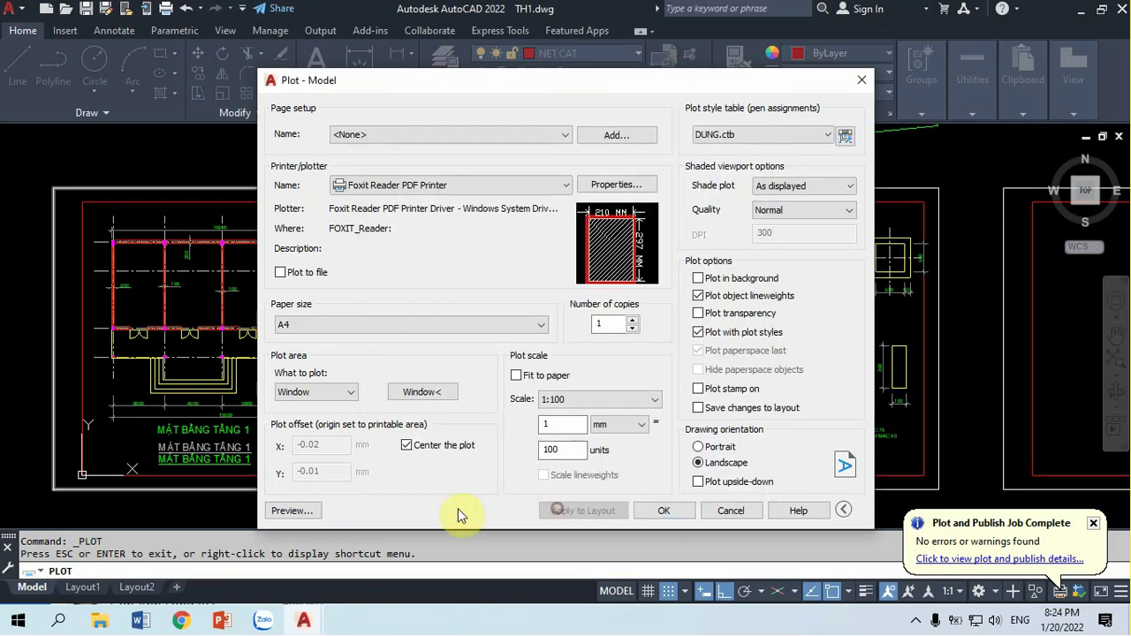
Preview the plot again, zooming in and out, then exit the preview
{"action": "left_click", "coordinate": [292, 510]}
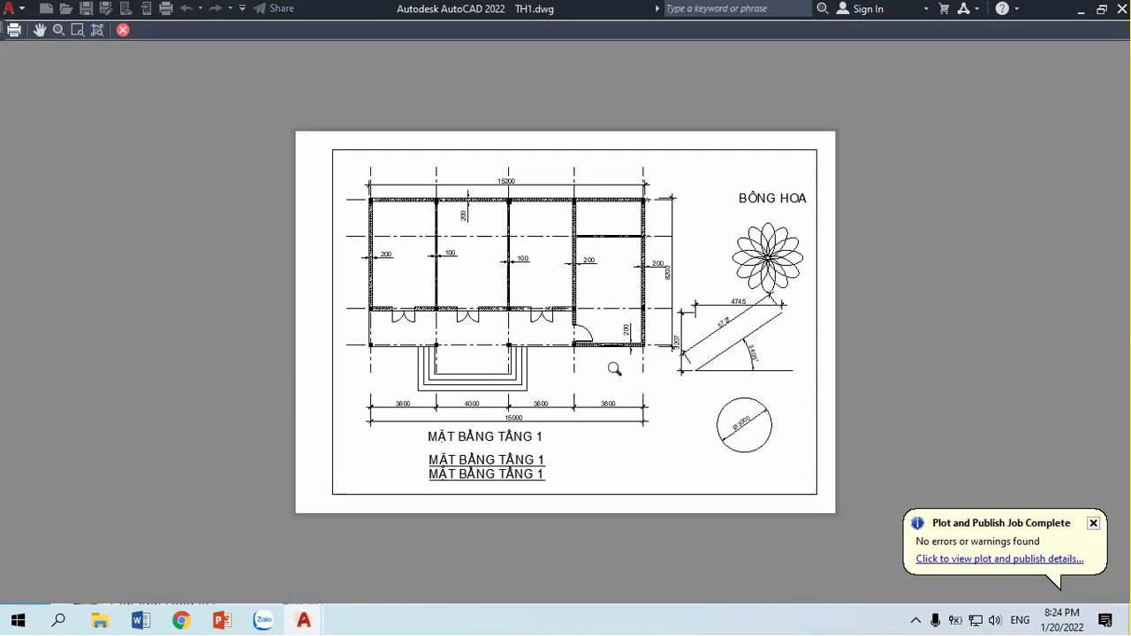
{"action": "scroll", "coordinate": [610, 368], "scroll_direction": "up", "scroll_amount": 5}
{"action": "scroll", "coordinate": [535, 345], "scroll_direction": "up", "scroll_amount": 2}
{"action": "scroll", "coordinate": [534, 344], "scroll_direction": "down", "scroll_amount": 2}
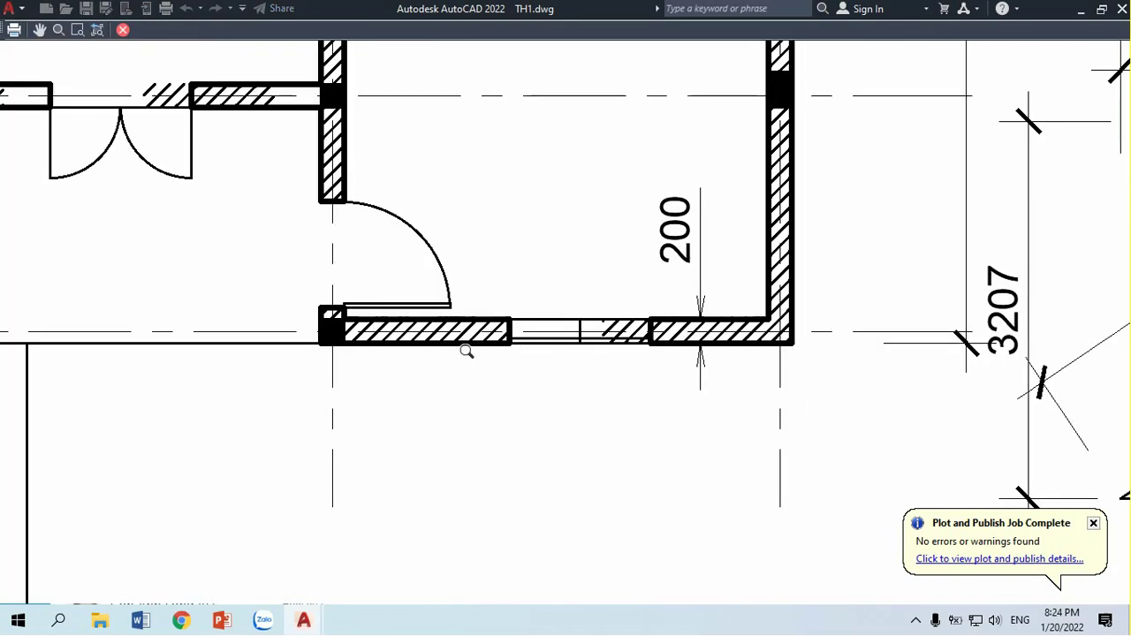
{"action": "scroll", "coordinate": [467, 352], "scroll_direction": "down", "scroll_amount": 2}
{"action": "scroll", "coordinate": [391, 328], "scroll_direction": "up", "scroll_amount": 4}
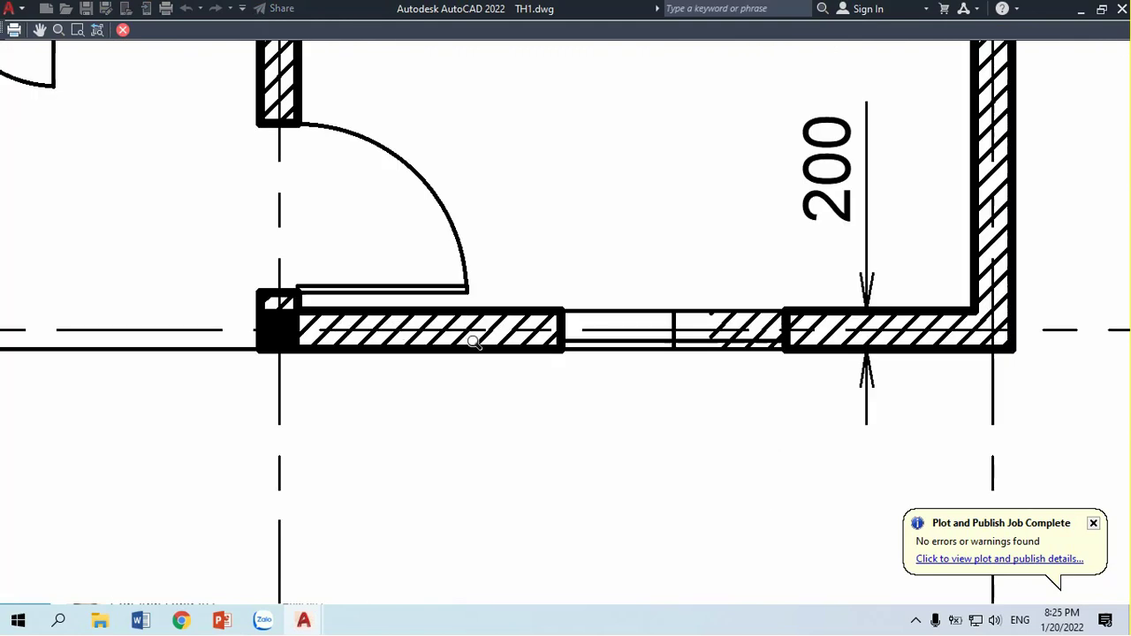
{"action": "scroll", "coordinate": [474, 342], "scroll_direction": "down", "scroll_amount": 3}
{"action": "right_click", "coordinate": [538, 346]}
{"action": "left_click", "coordinate": [575, 359]}
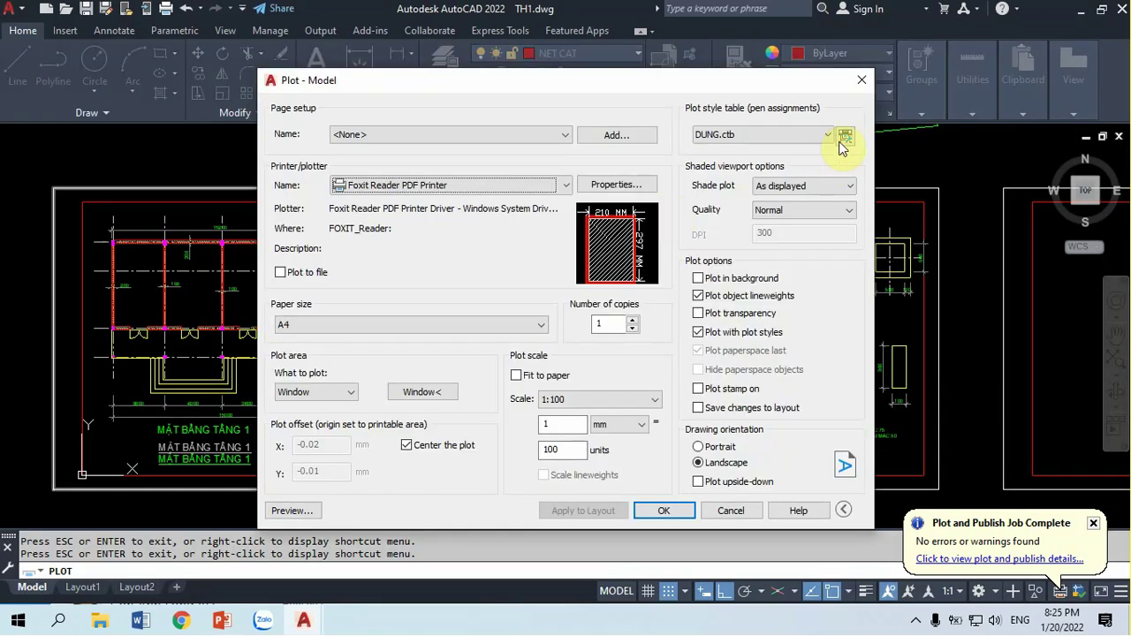
Set the Color 45 plot style to 0.09 mm lineweight and save DUNG.ctb
{"action": "left_click", "coordinate": [842, 137]}
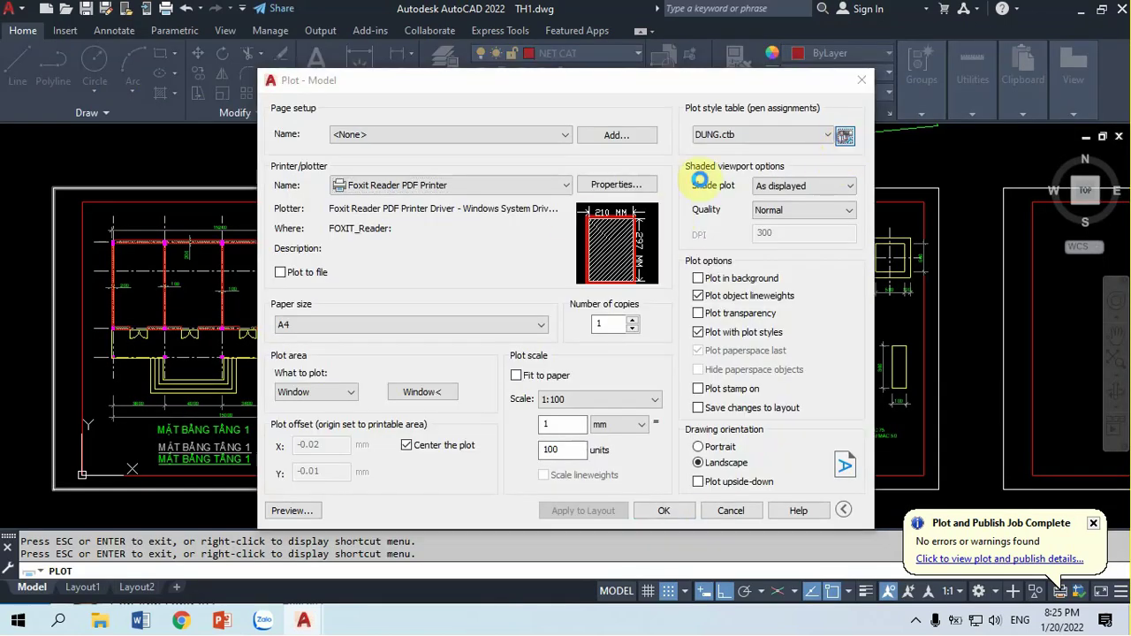
{"action": "scroll", "coordinate": [532, 289], "scroll_direction": "down", "scroll_amount": 7}
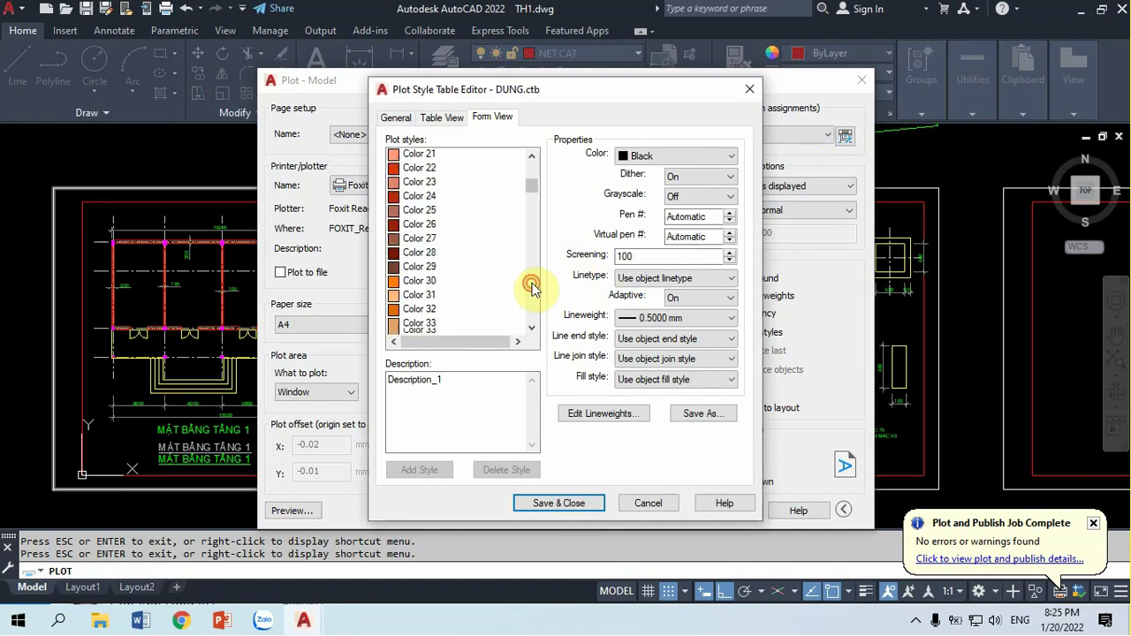
{"action": "scroll", "coordinate": [532, 289], "scroll_direction": "down", "scroll_amount": 2}
{"action": "scroll", "coordinate": [532, 289], "scroll_direction": "down", "scroll_amount": 4}
{"action": "left_click", "coordinate": [422, 225]}
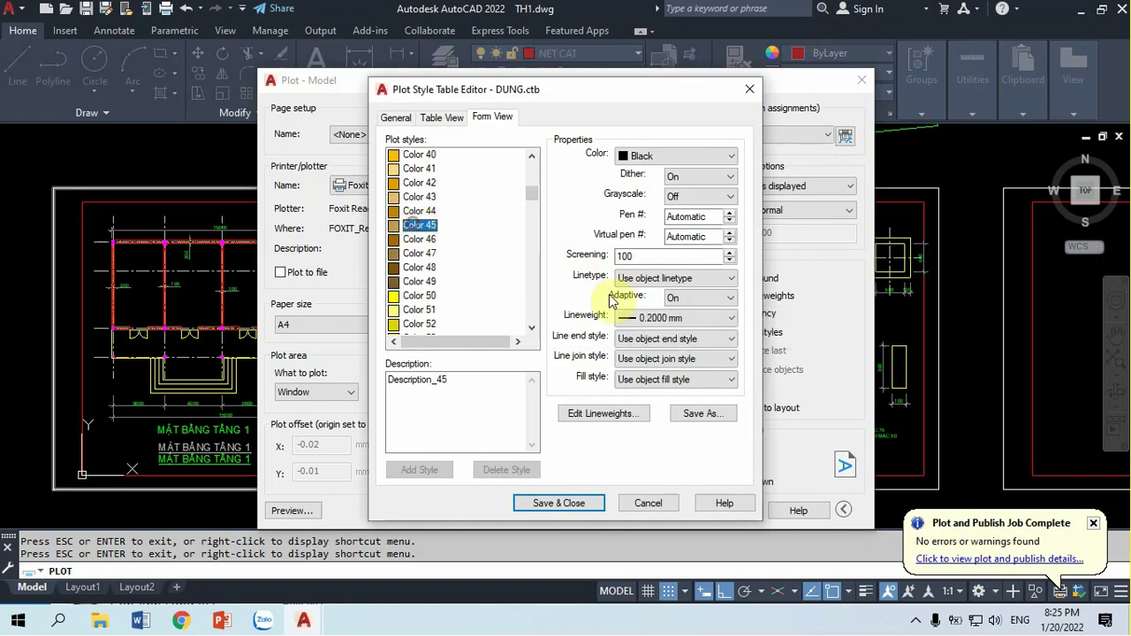
{"action": "left_click", "coordinate": [675, 315]}
{"action": "left_click", "coordinate": [679, 46]}
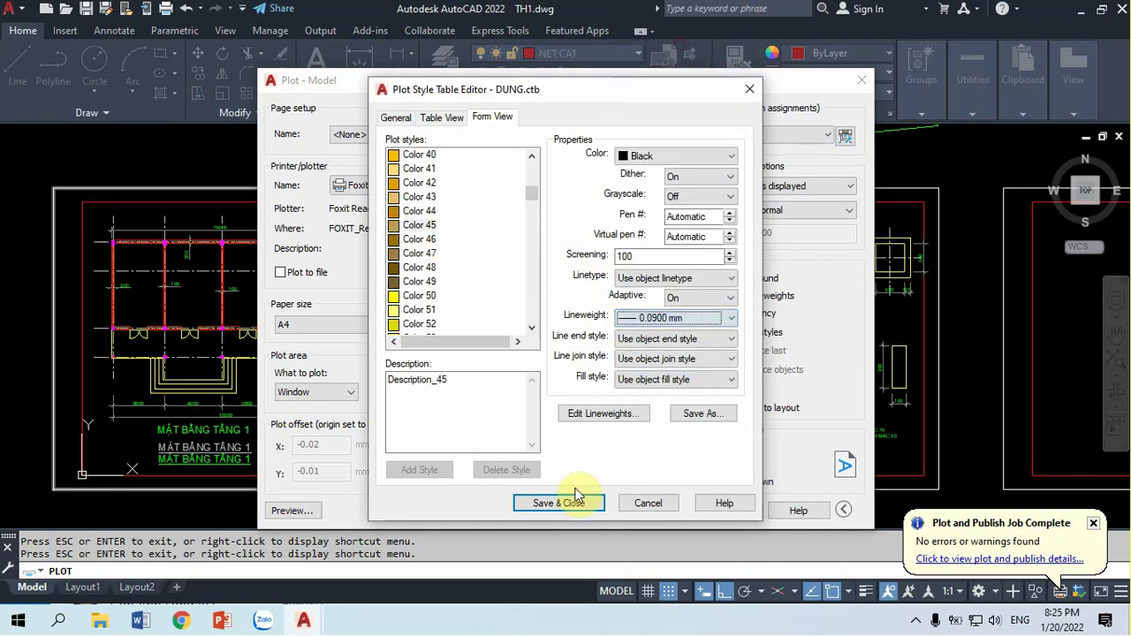
{"action": "left_click", "coordinate": [559, 503]}
Preview the updated plot, zooming around, then exit the preview
{"action": "left_click", "coordinate": [292, 510]}
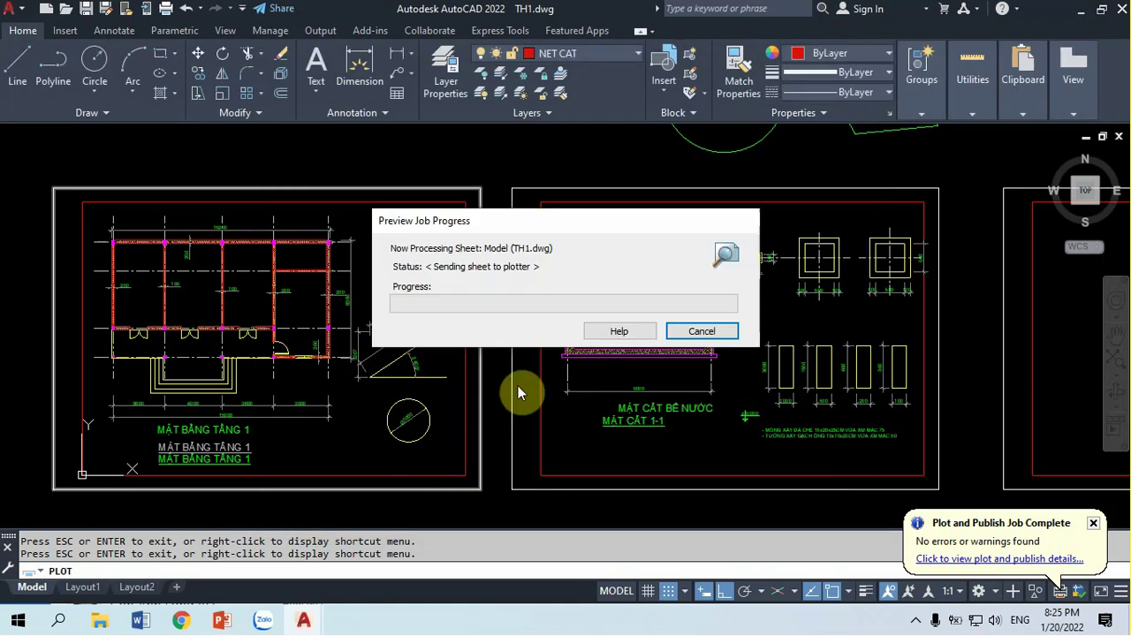
{"action": "scroll", "coordinate": [660, 286], "scroll_direction": "up", "scroll_amount": 5}
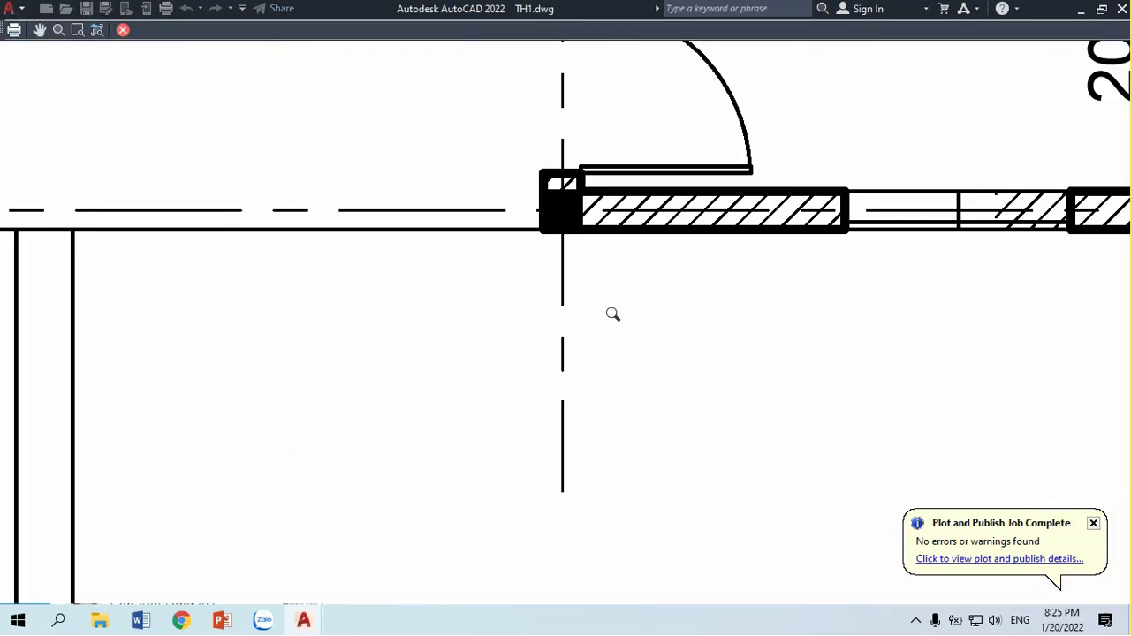
{"action": "scroll", "coordinate": [566, 315], "scroll_direction": "down", "scroll_amount": 4}
{"action": "scroll", "coordinate": [709, 252], "scroll_direction": "up", "scroll_amount": 2}
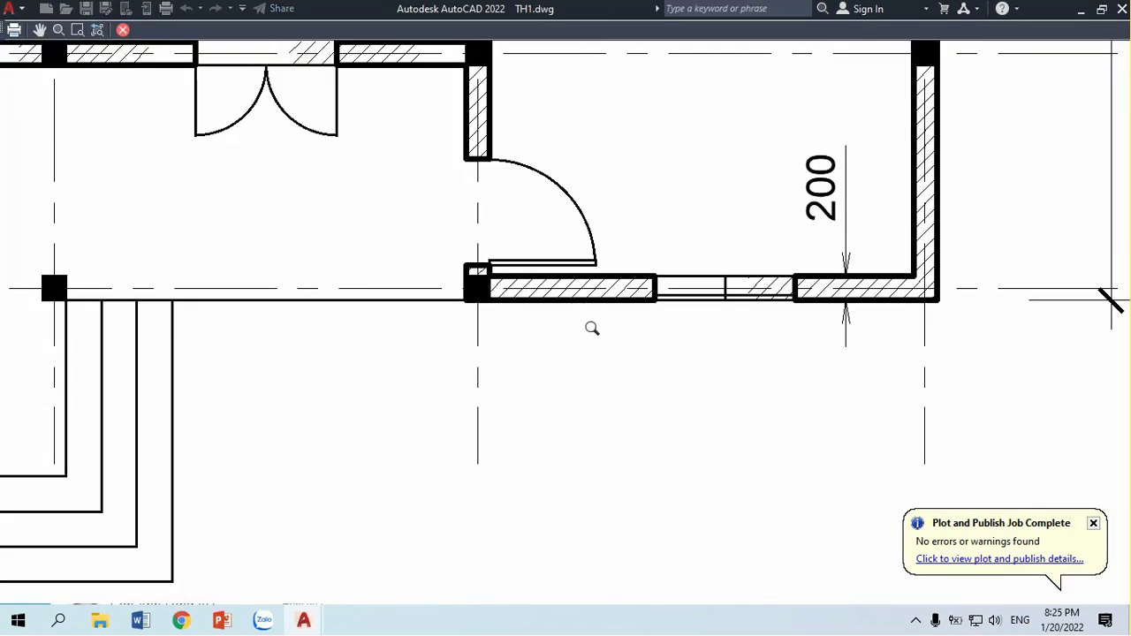
{"action": "right_click", "coordinate": [563, 343]}
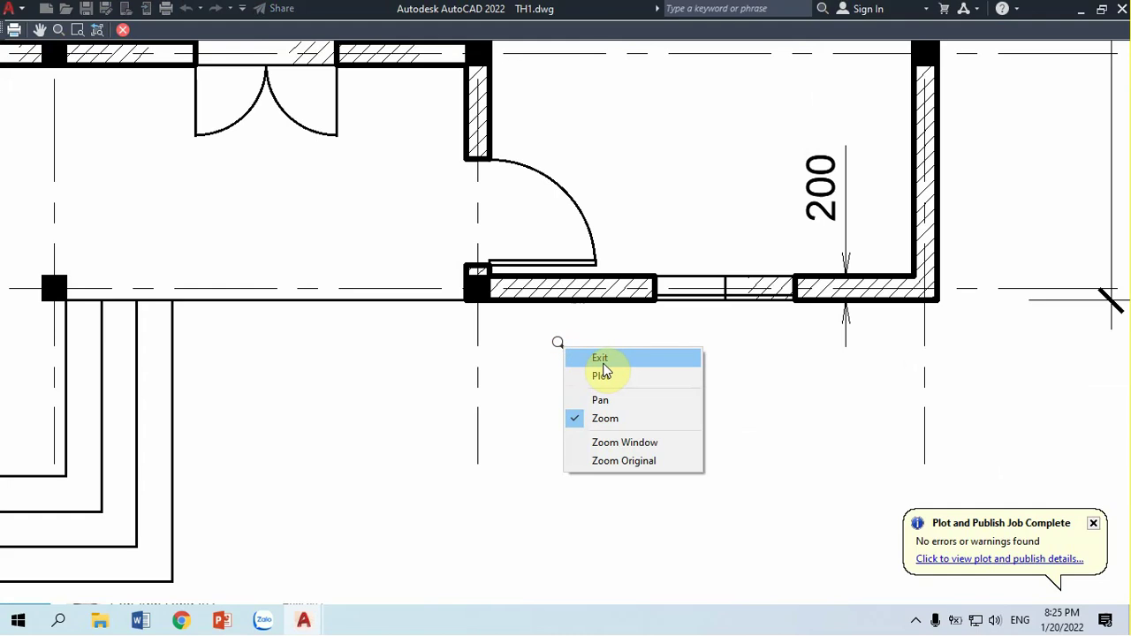
{"action": "left_click", "coordinate": [598, 357]}
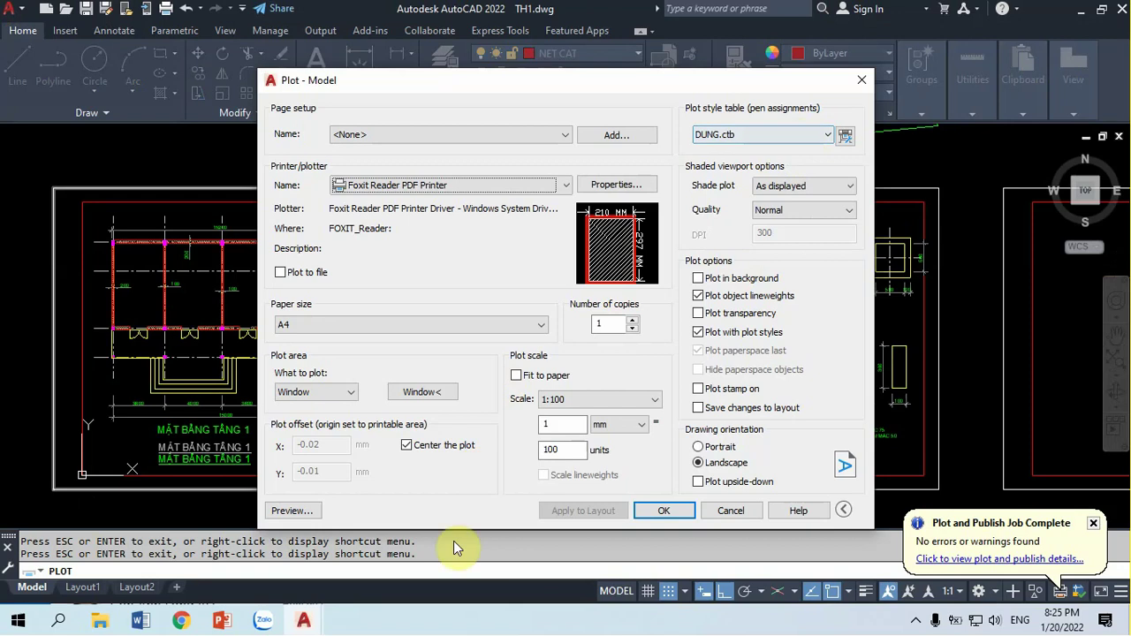
Keep DUNG.ctb as the plot style table and tick Save changes to layout and Plot stamp on
{"action": "left_click", "coordinate": [222, 620]}
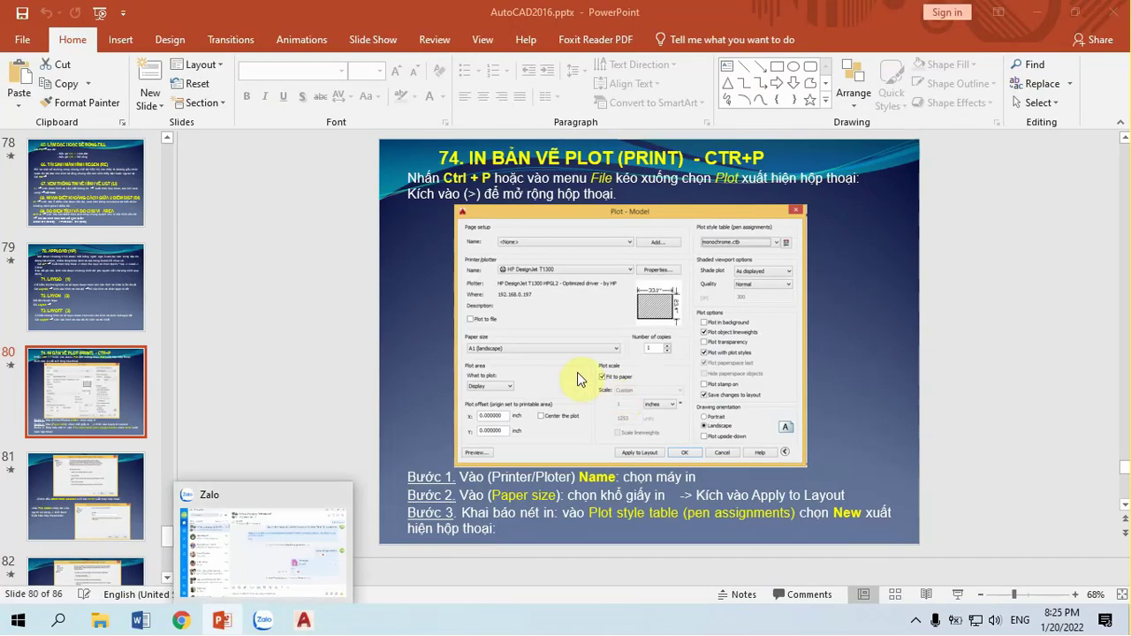
{"action": "mouse_move", "coordinate": [303, 620]}
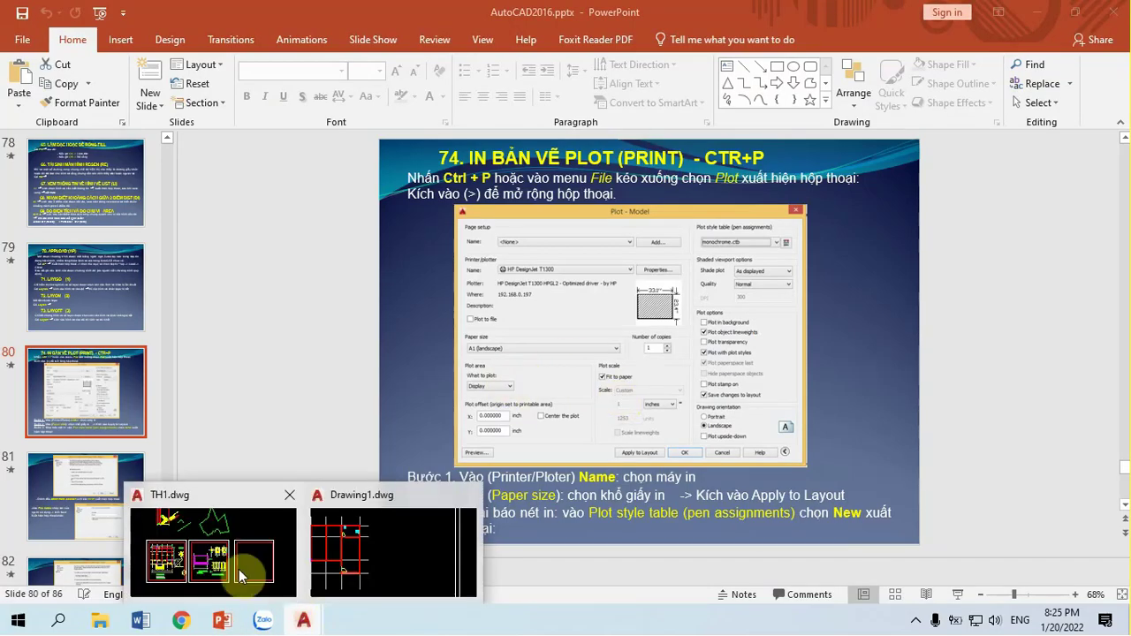
{"action": "left_click", "coordinate": [245, 570]}
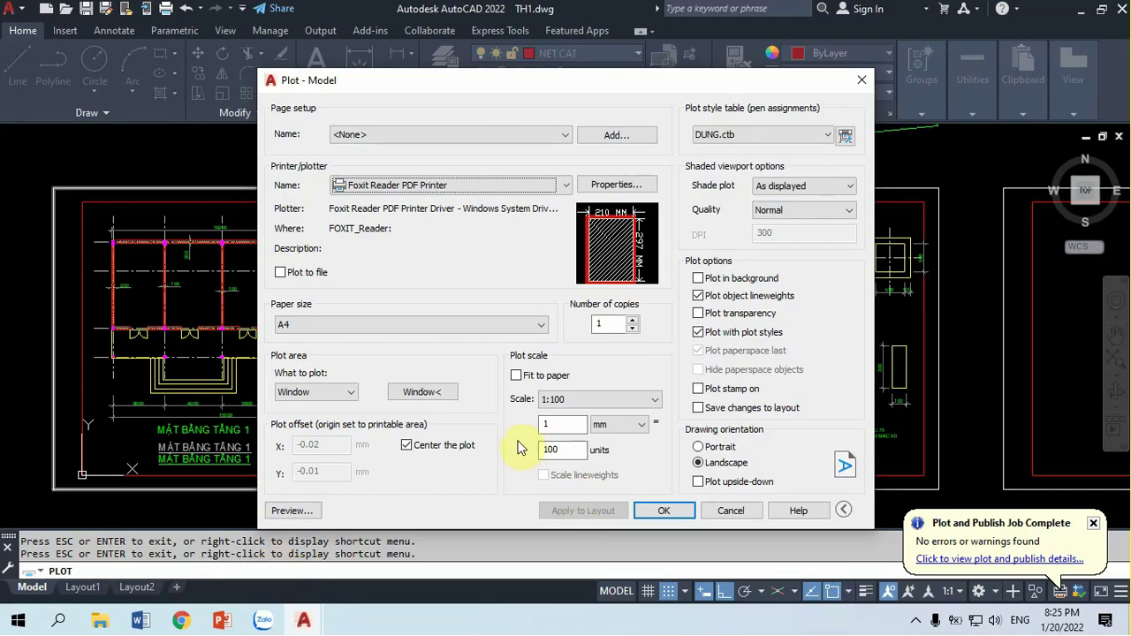
{"action": "left_click", "coordinate": [753, 137]}
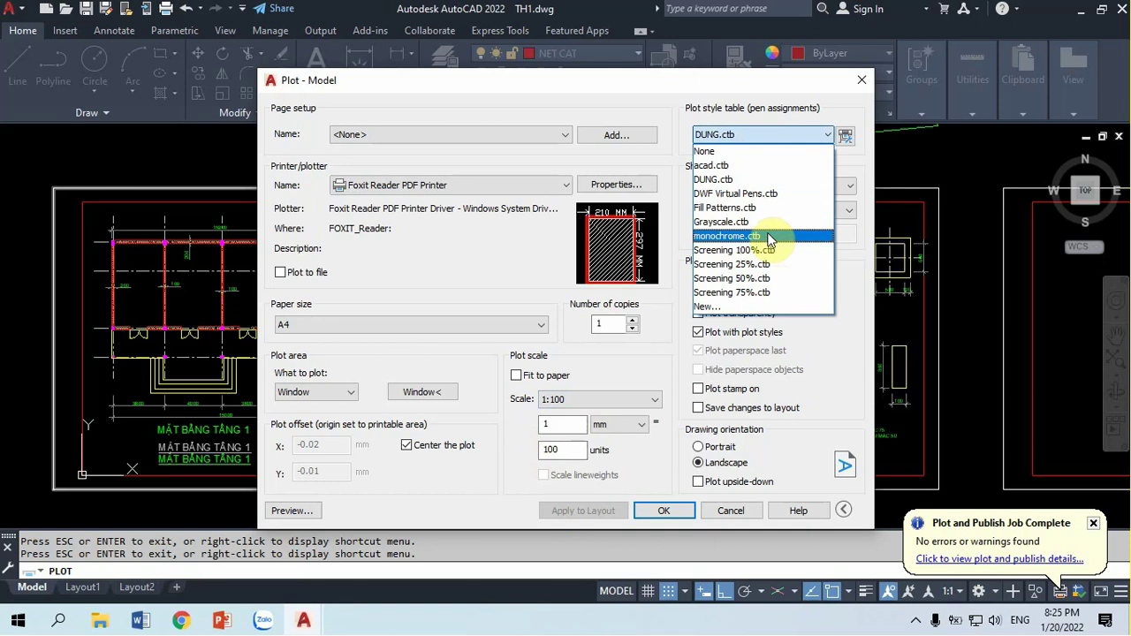
{"action": "left_click", "coordinate": [816, 370]}
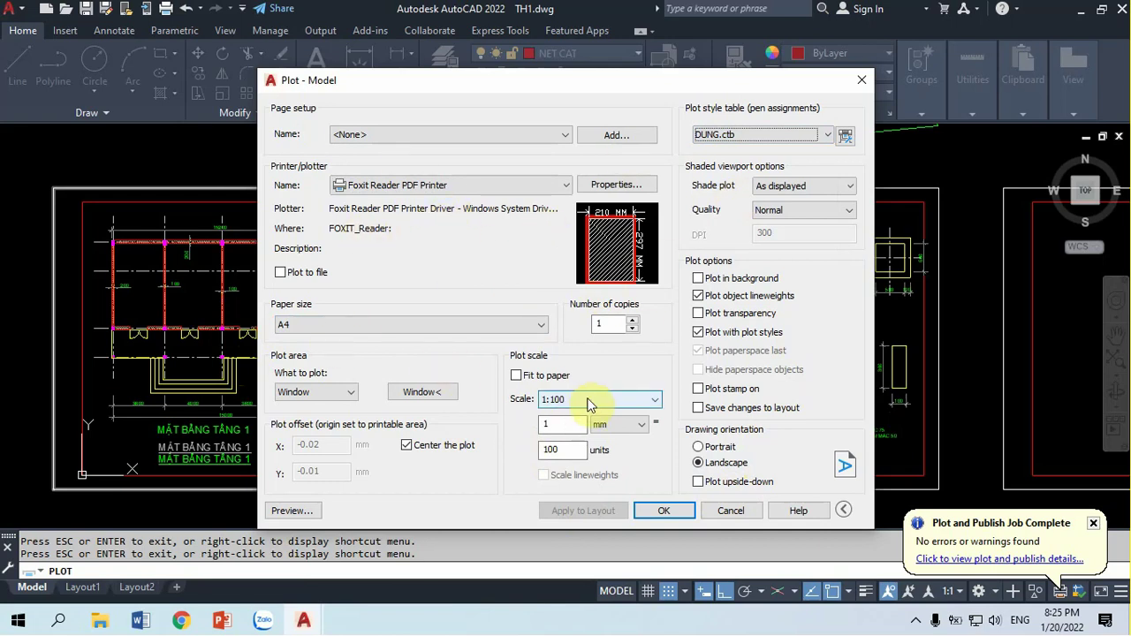
{"action": "left_click", "coordinate": [698, 409]}
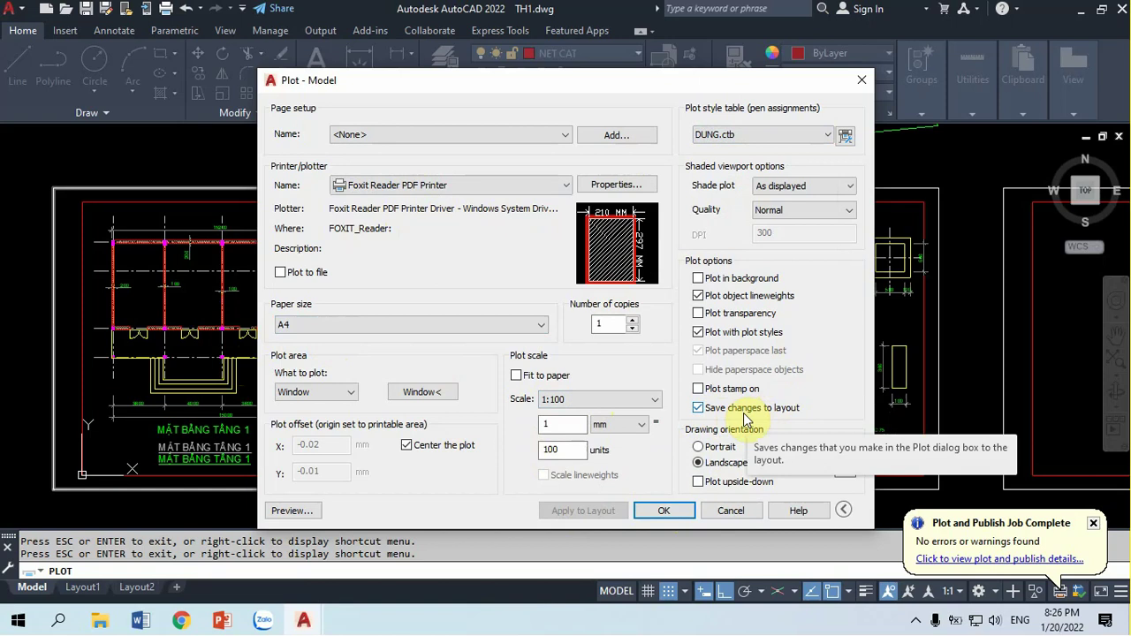
{"action": "left_click", "coordinate": [698, 389]}
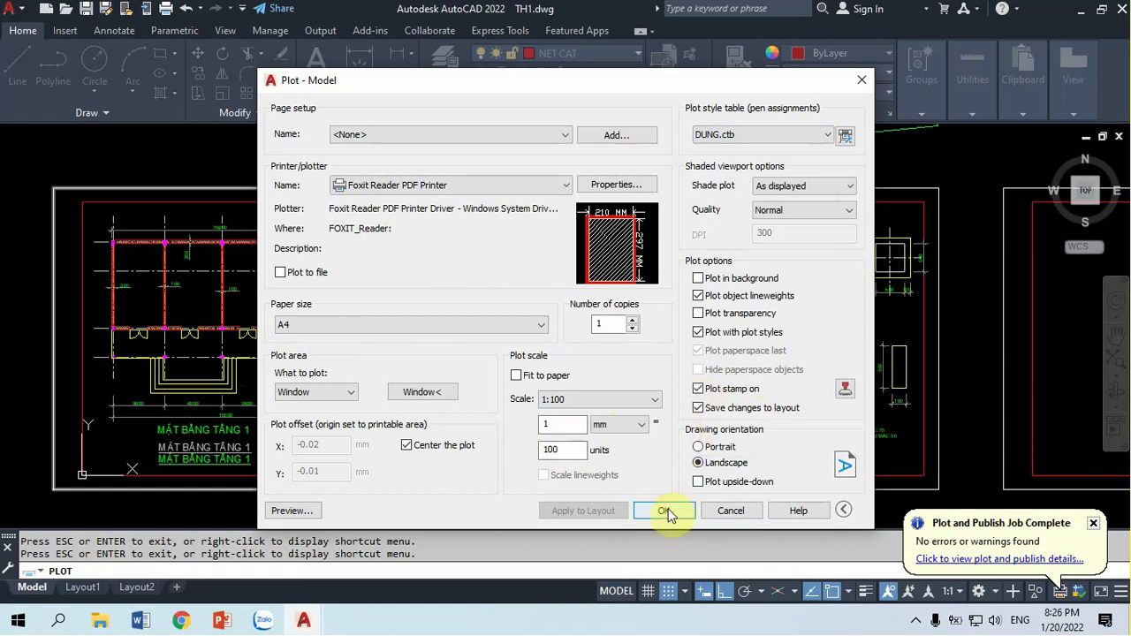
Preview the stamped plot, zooming to read the file path, date, time and printer line, then exit
{"action": "left_click", "coordinate": [291, 510]}
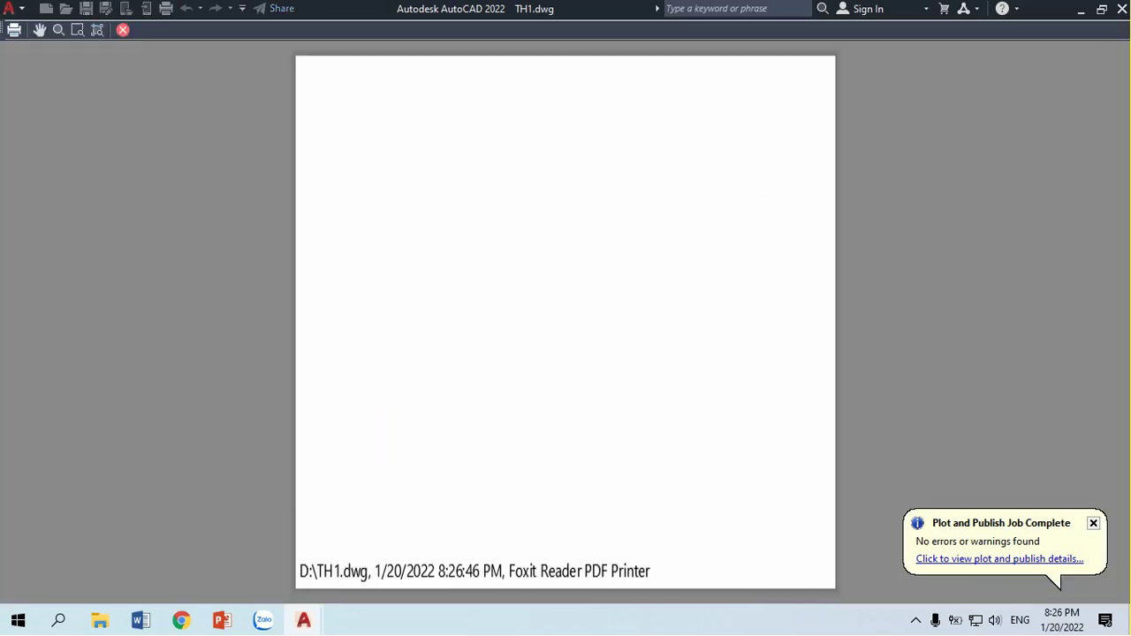
{"action": "scroll", "coordinate": [411, 532], "scroll_direction": "up", "scroll_amount": 4}
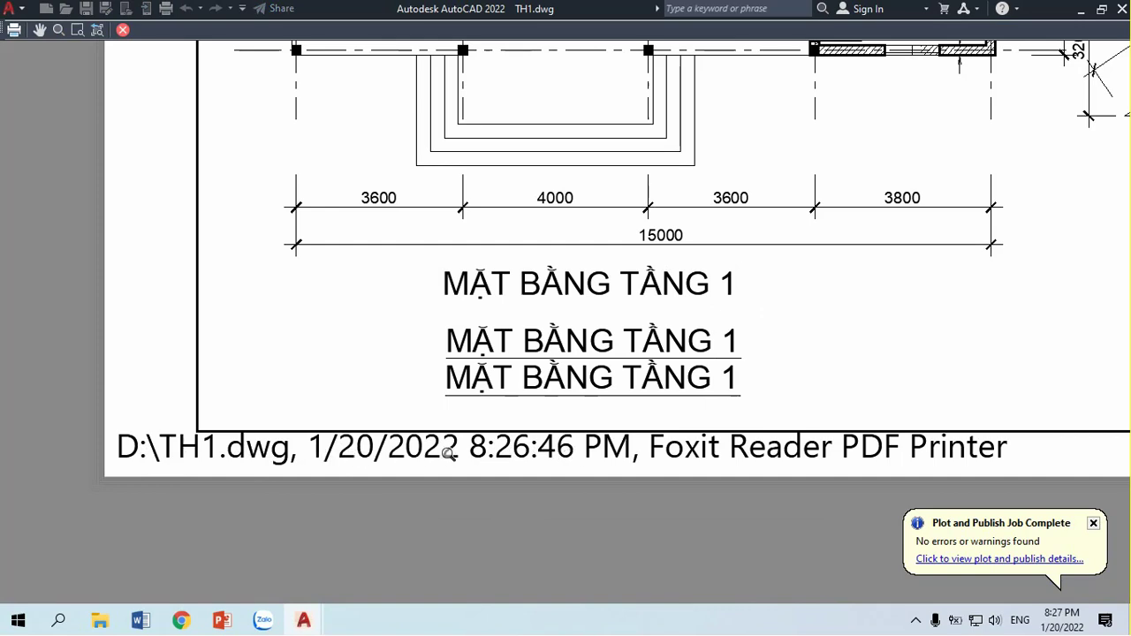
{"action": "scroll", "coordinate": [397, 474], "scroll_direction": "down", "scroll_amount": 3}
{"action": "scroll", "coordinate": [421, 459], "scroll_direction": "down", "scroll_amount": 2}
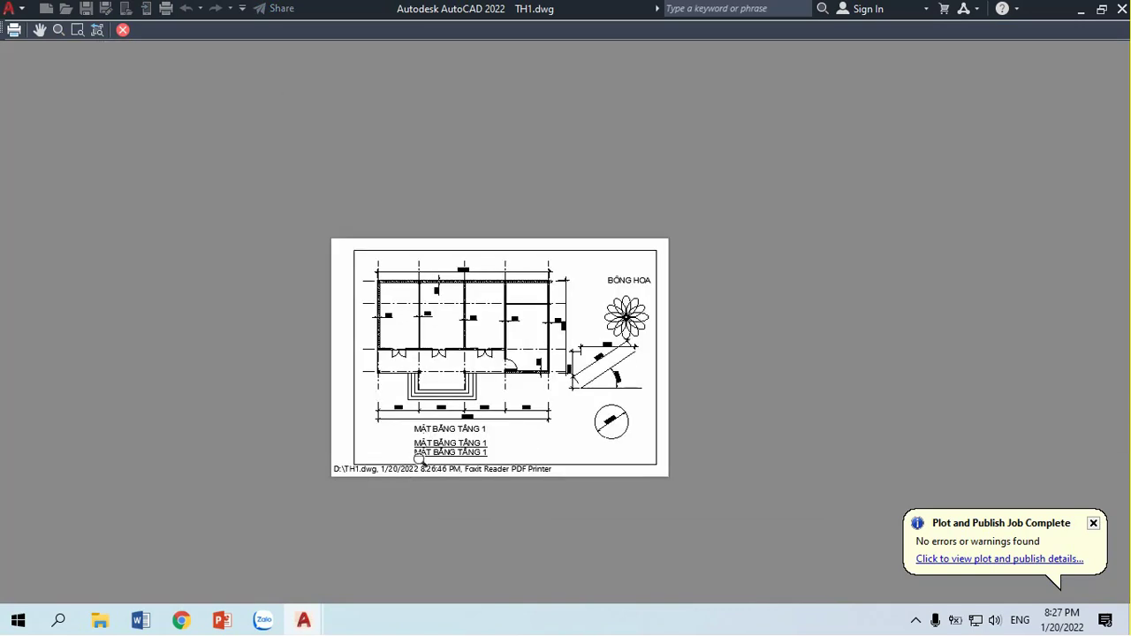
{"action": "scroll", "coordinate": [423, 448], "scroll_direction": "up", "scroll_amount": 3}
{"action": "right_click", "coordinate": [467, 469]}
{"action": "left_click", "coordinate": [494, 480]}
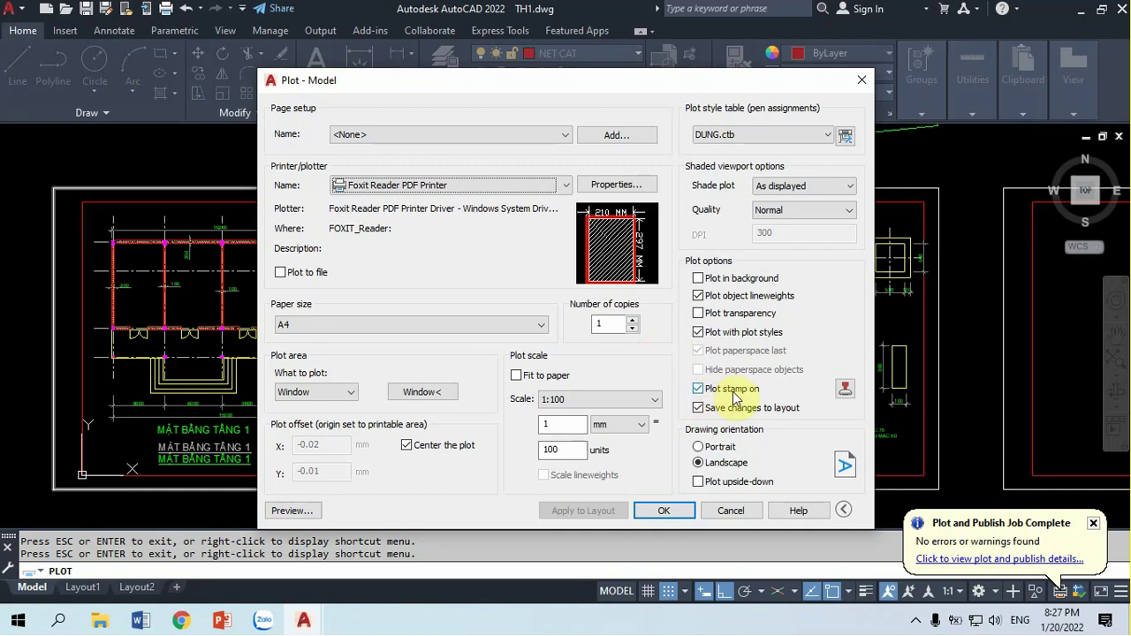
Turn off Plot stamp on and preview the plot without the stamp
{"action": "left_click", "coordinate": [698, 388]}
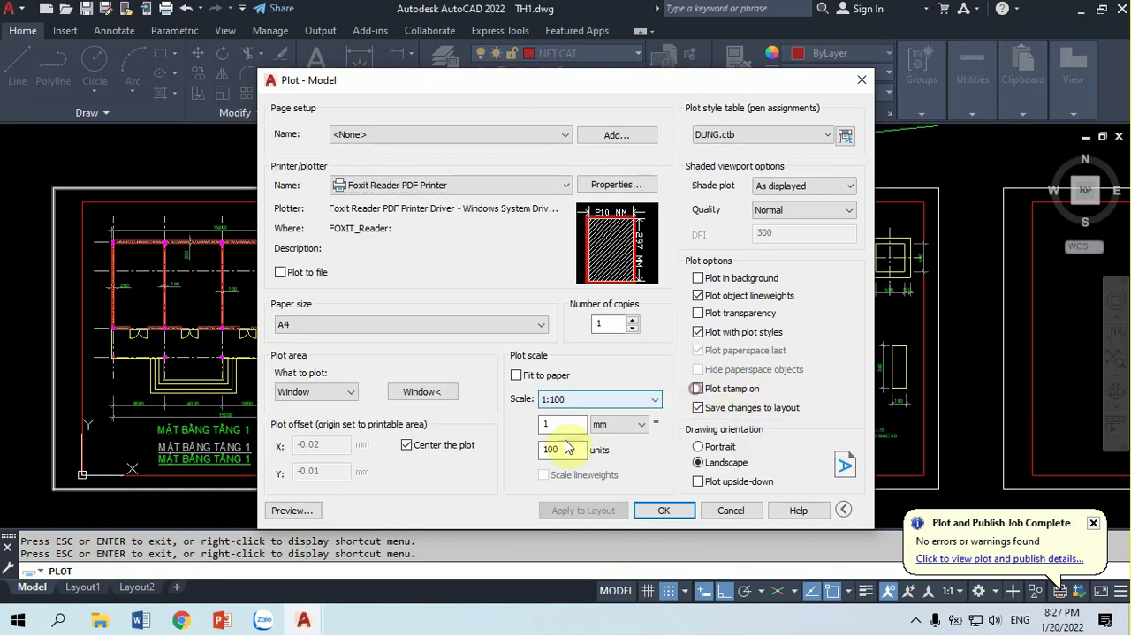
{"action": "left_click", "coordinate": [307, 516]}
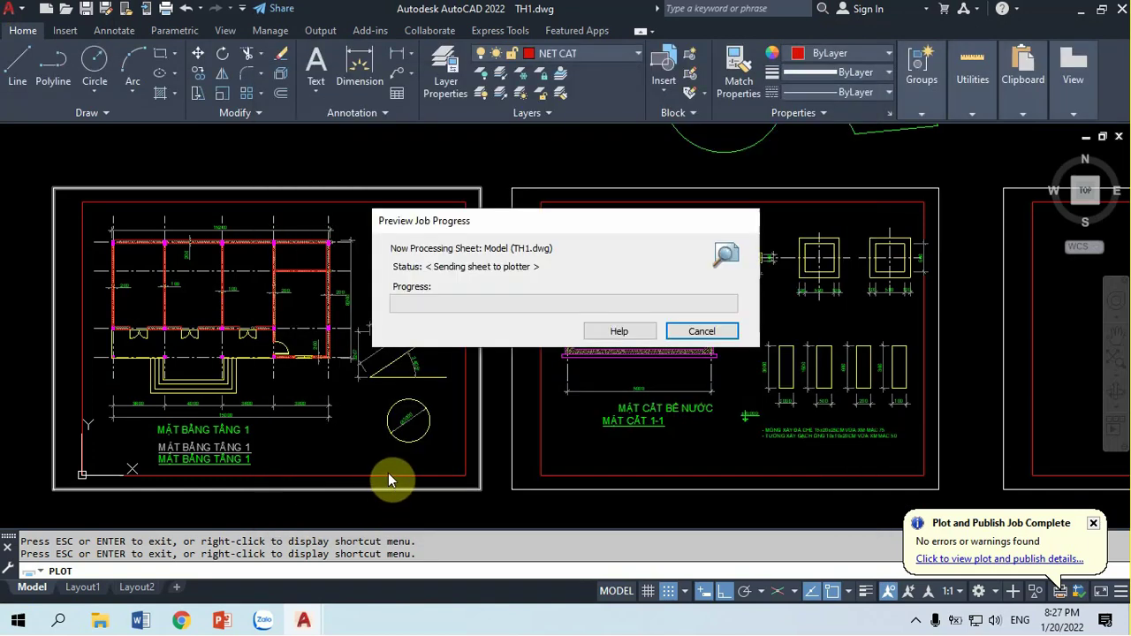
{"action": "scroll", "coordinate": [417, 512], "scroll_direction": "up", "scroll_amount": 5}
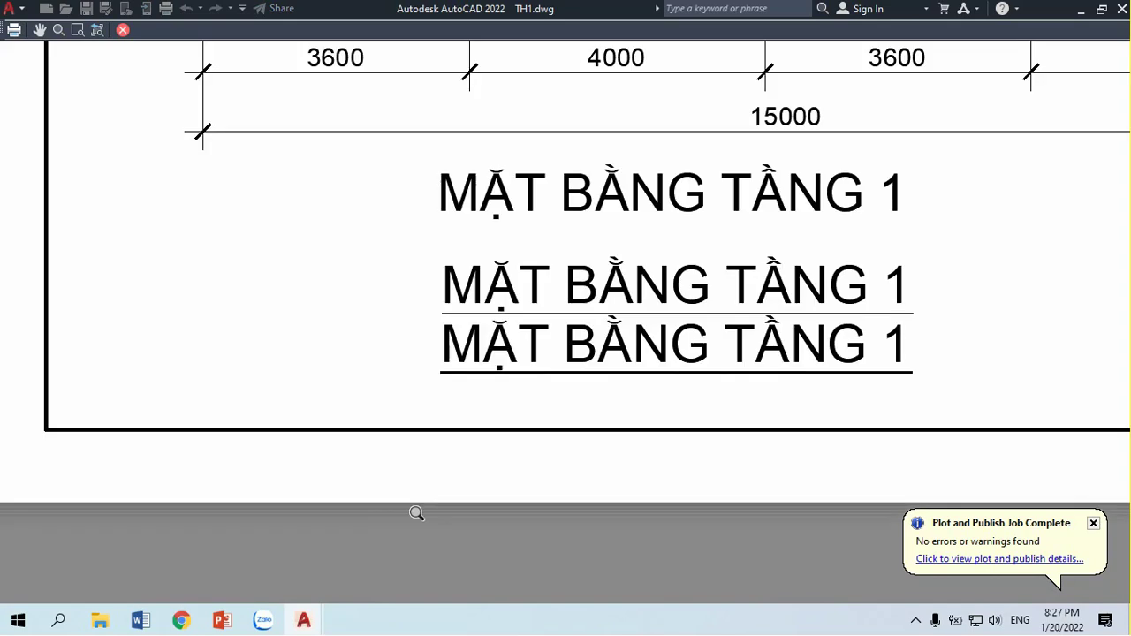
{"action": "right_click", "coordinate": [503, 486]}
{"action": "left_click", "coordinate": [538, 368]}
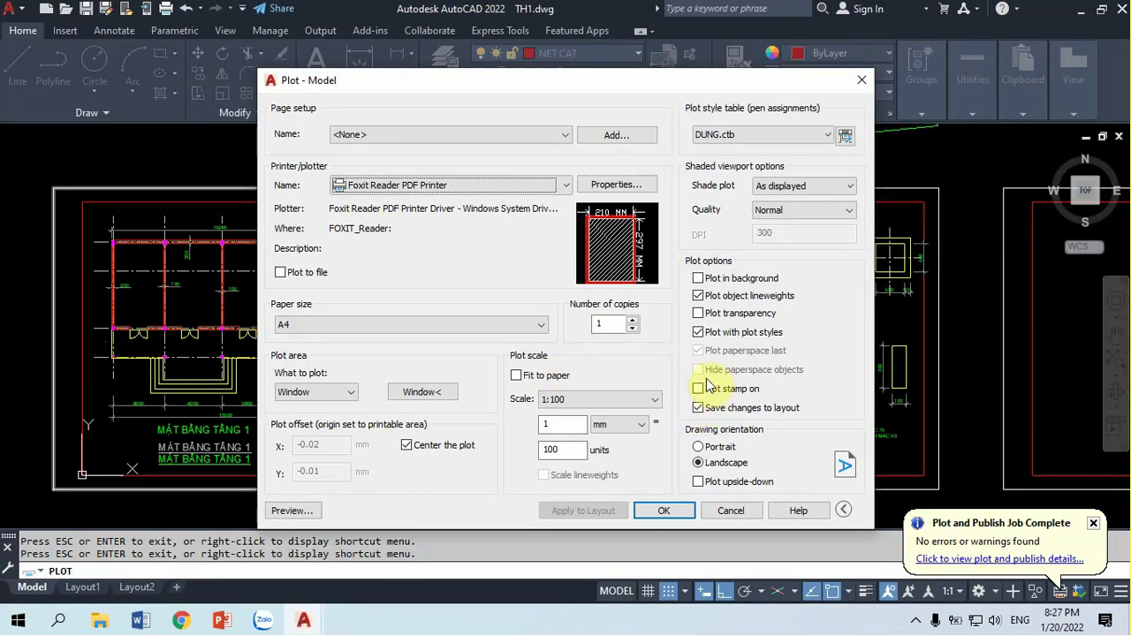
Re-enable the plot stamp, review its drawing name, device and date fields, then switch it off
{"action": "left_click", "coordinate": [699, 388]}
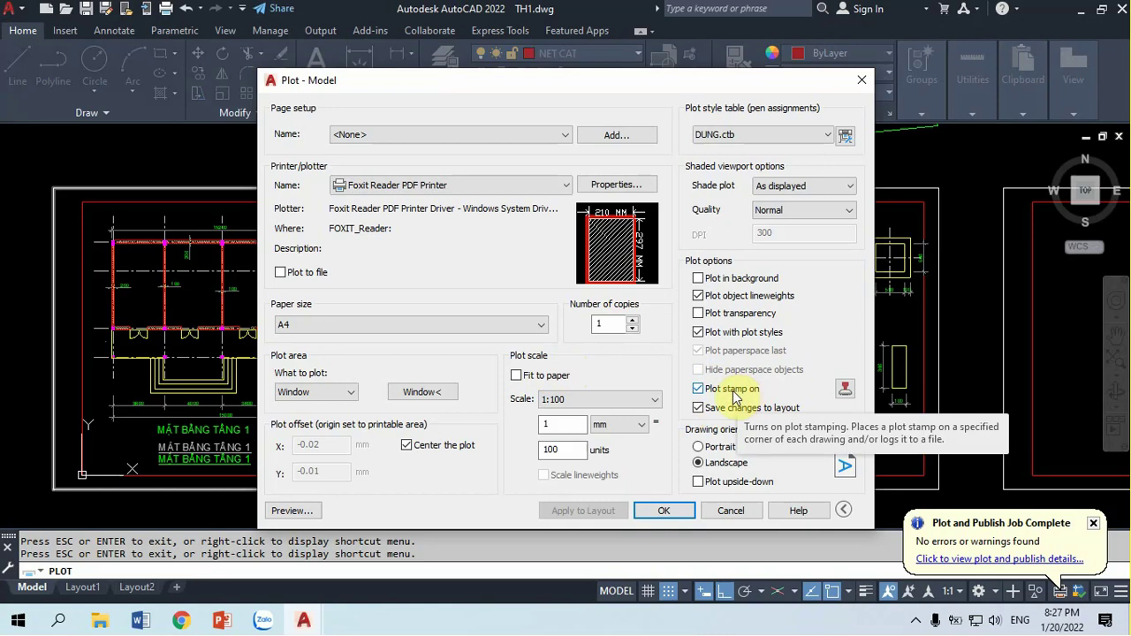
{"action": "left_click", "coordinate": [845, 389]}
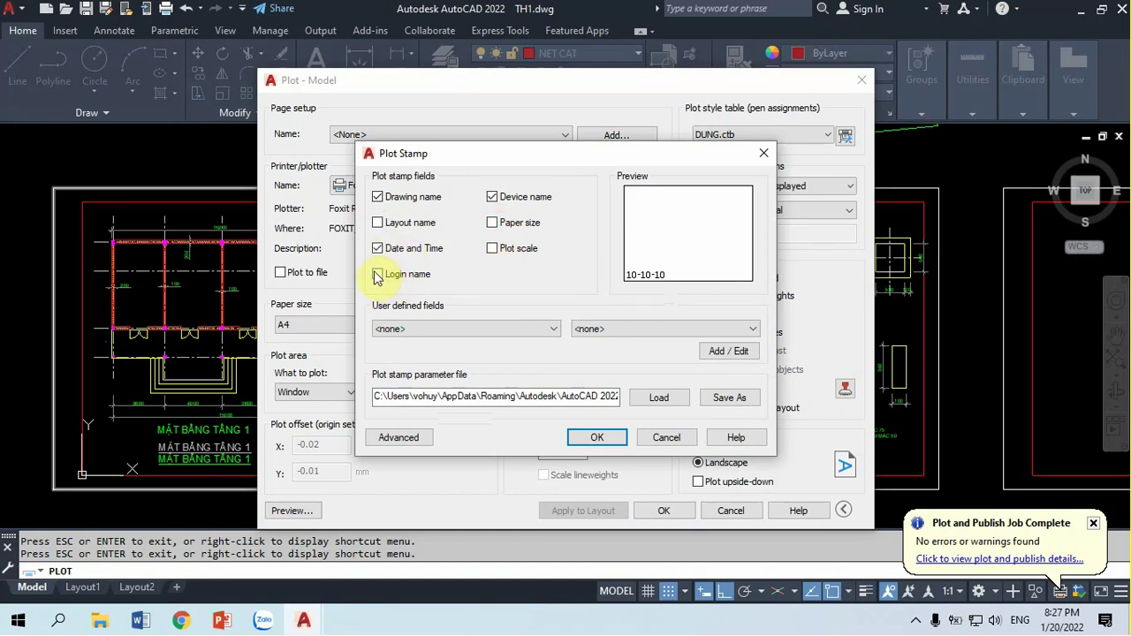
{"action": "left_click", "coordinate": [665, 437]}
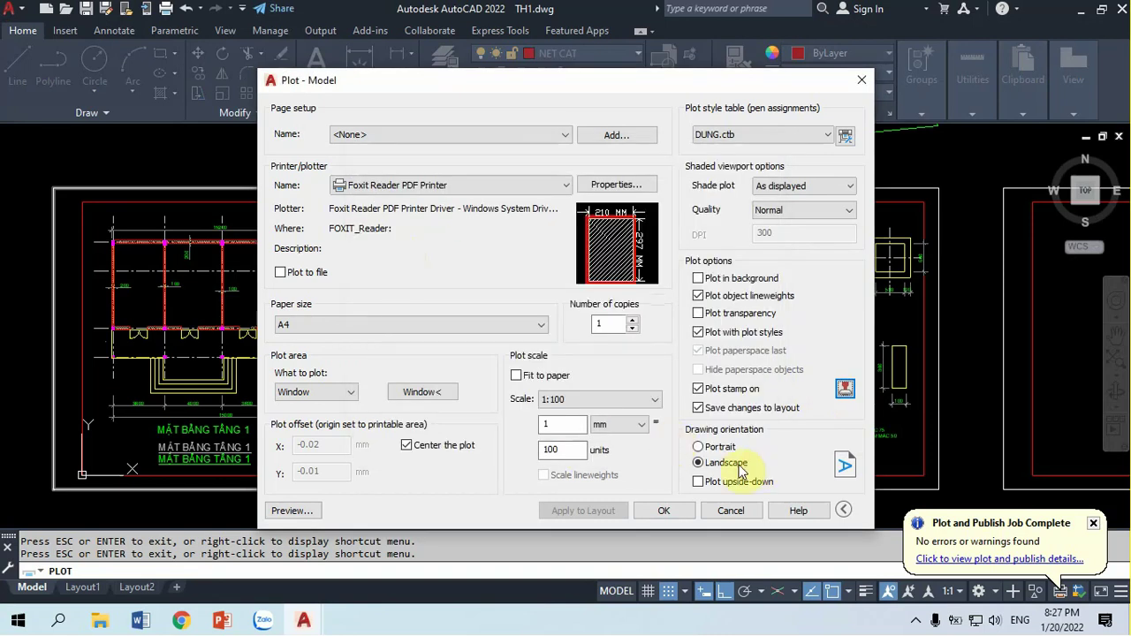
{"action": "left_click", "coordinate": [698, 389]}
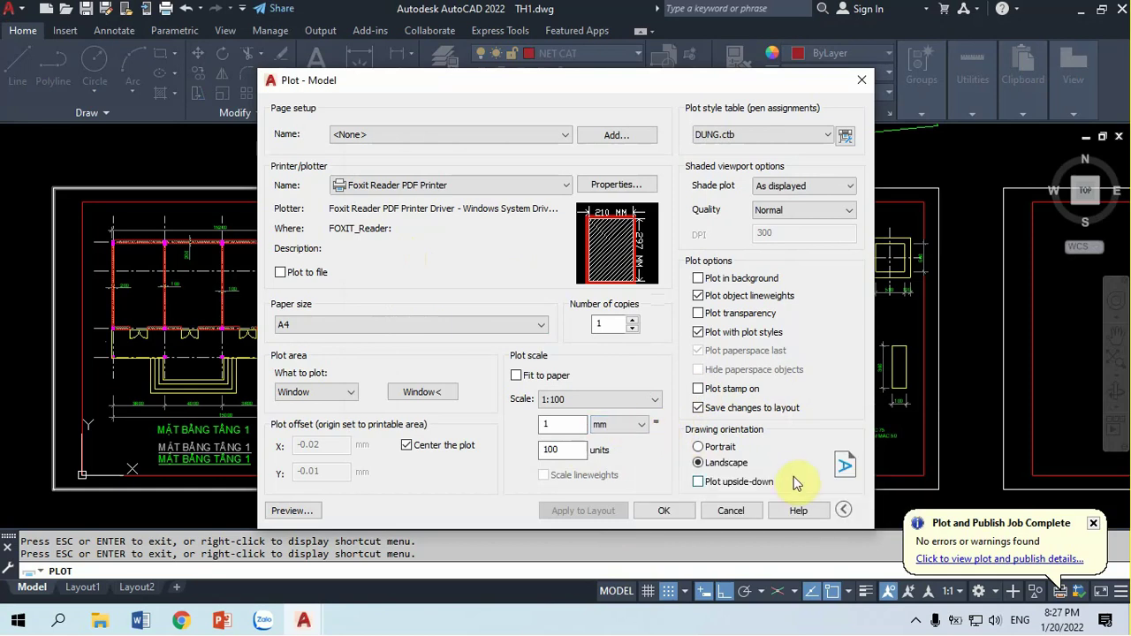
Cancel the Plot dialog and, after a brief switch to Zalo, return to the TH1.dwg drawing
{"action": "left_click", "coordinate": [723, 509]}
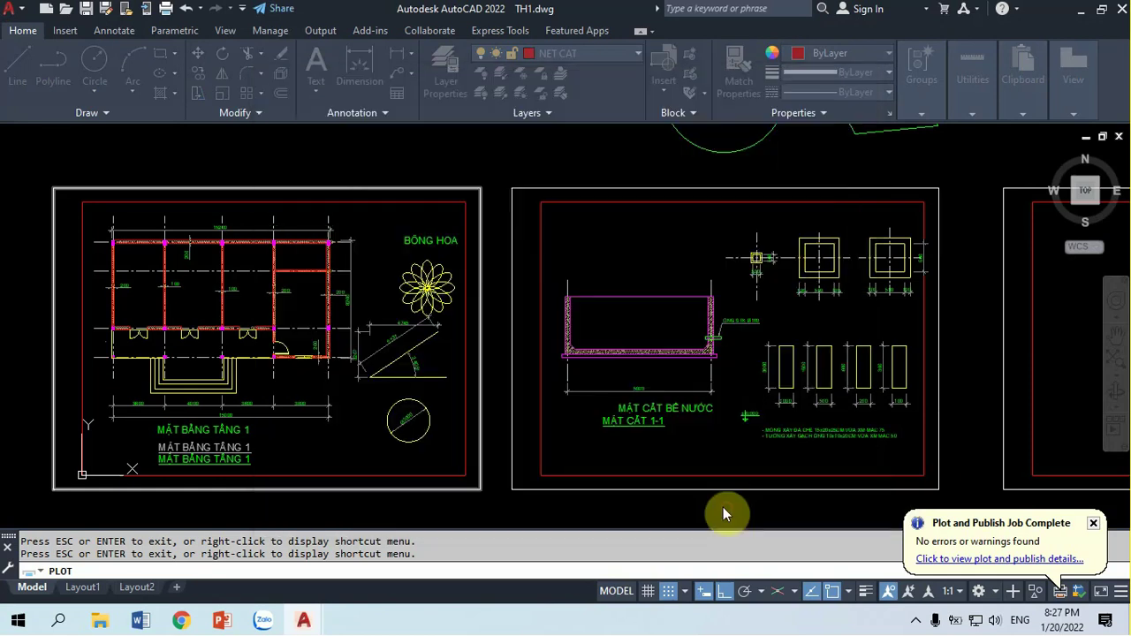
{"action": "left_click", "coordinate": [264, 623]}
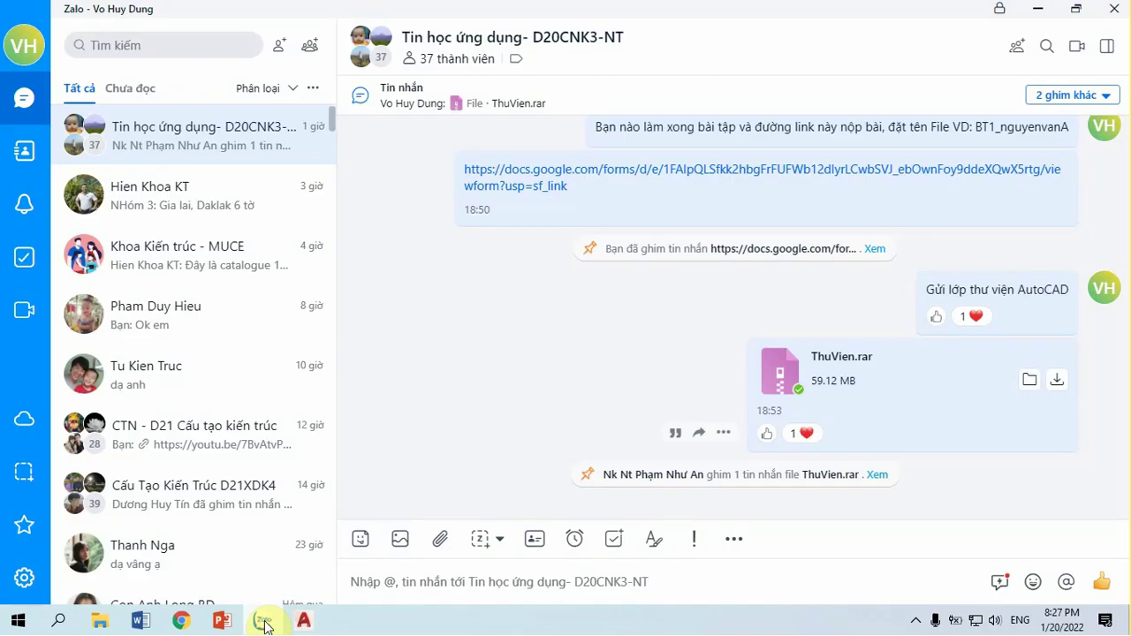
{"action": "left_click", "coordinate": [303, 621]}
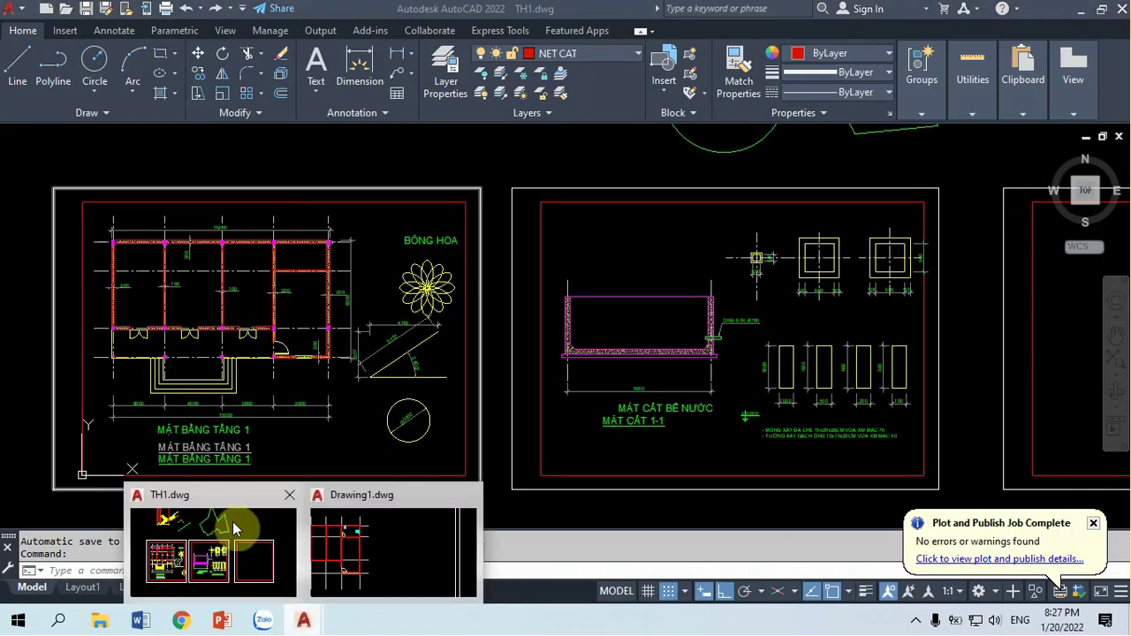
{"action": "left_click", "coordinate": [235, 529]}
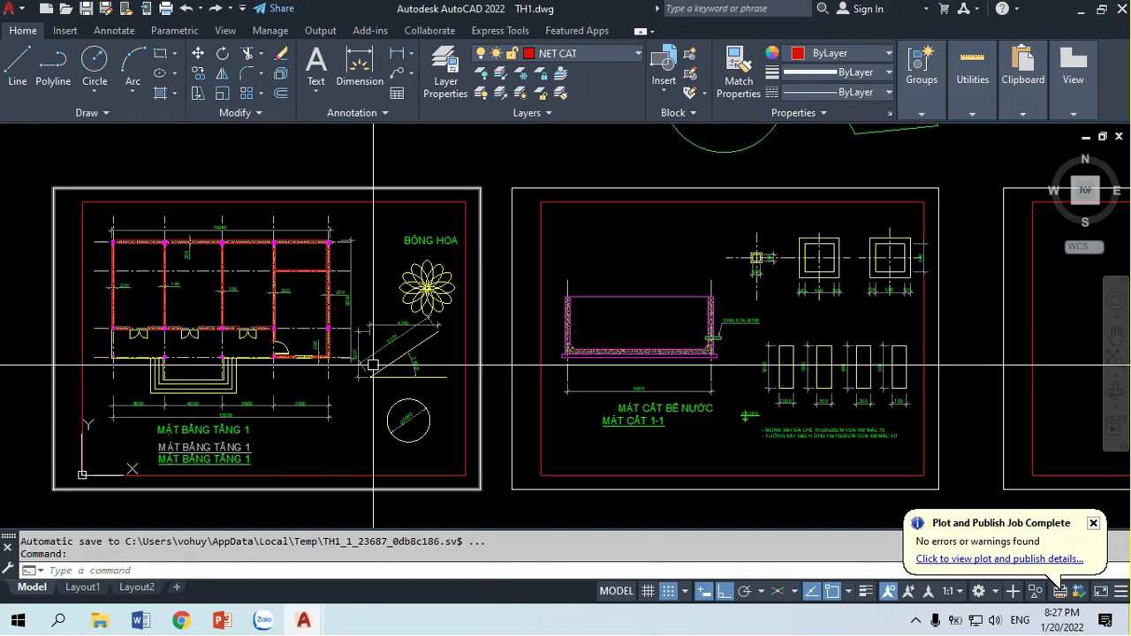